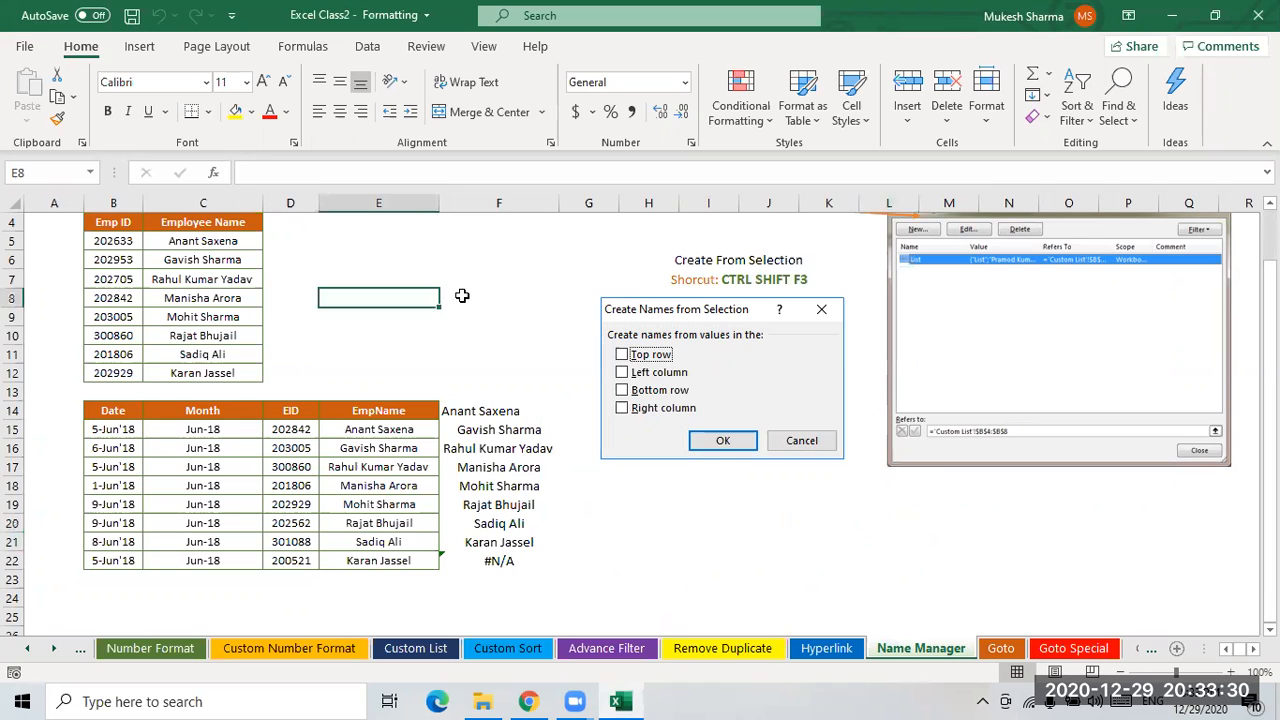
- Open the Recorded folder inside Excel Batch II on OneDrive in the browser, then return to the workbook
click(826, 648)
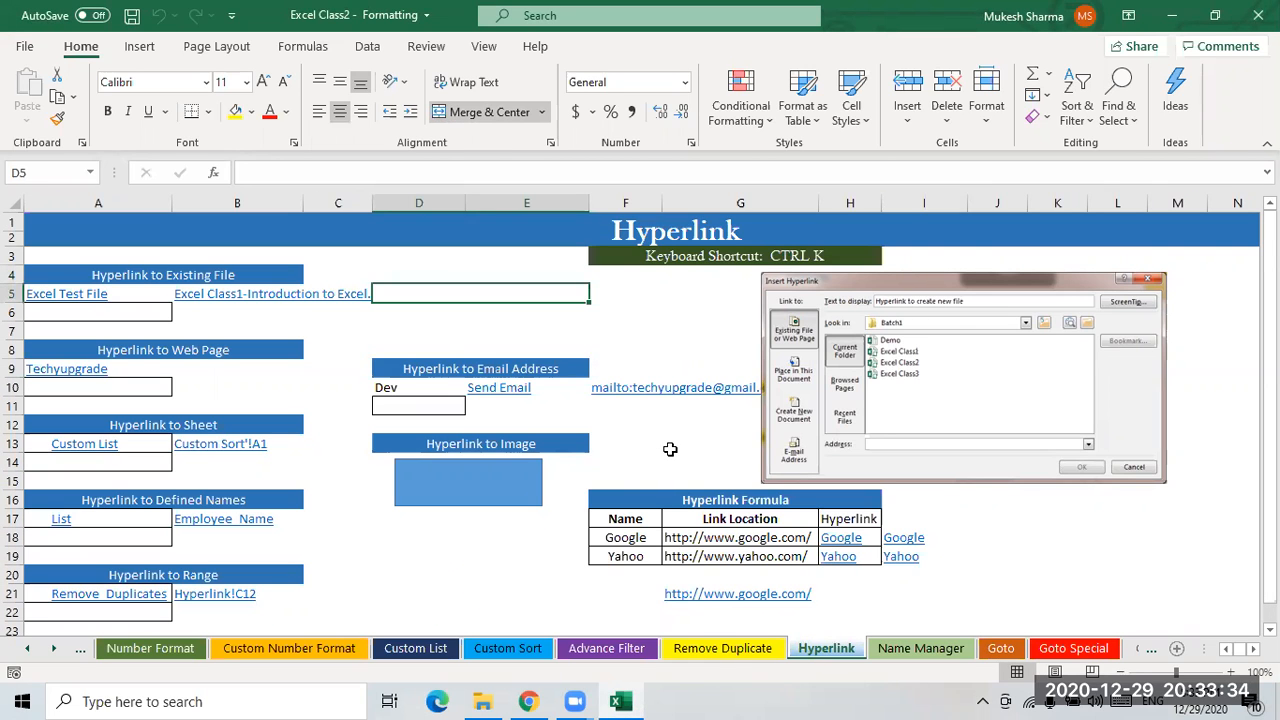
click(528, 701)
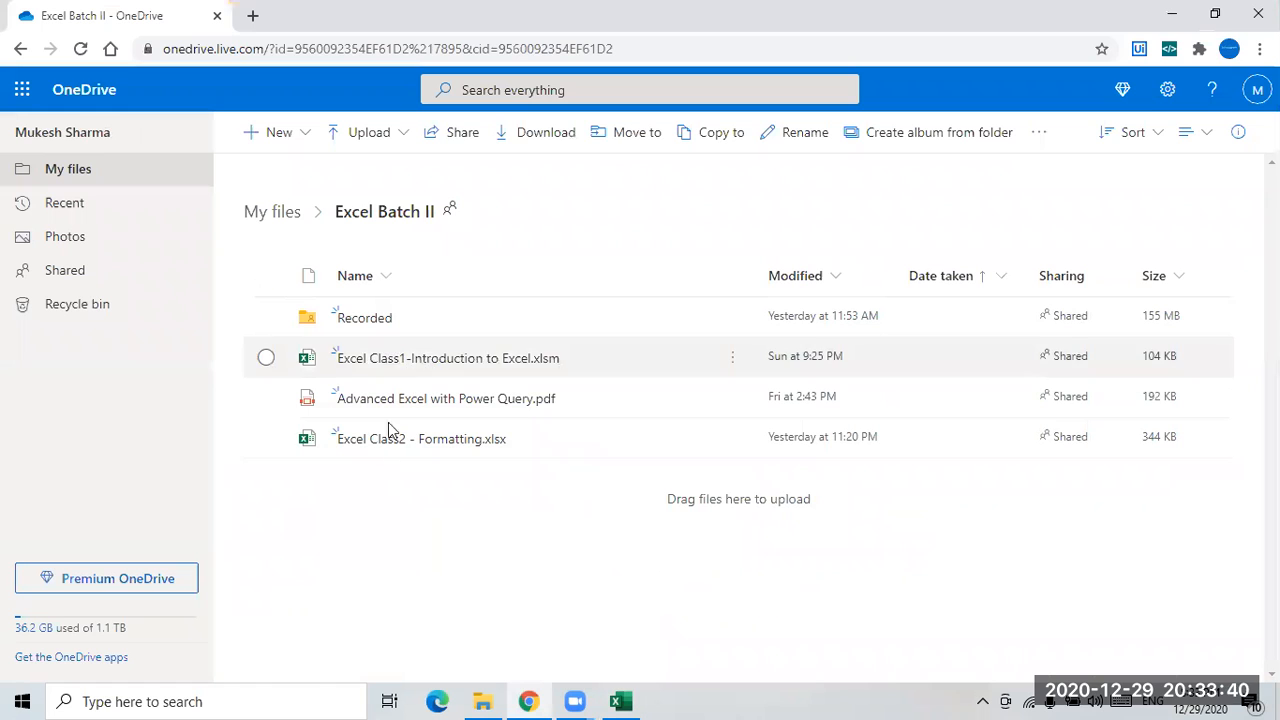
click(364, 318)
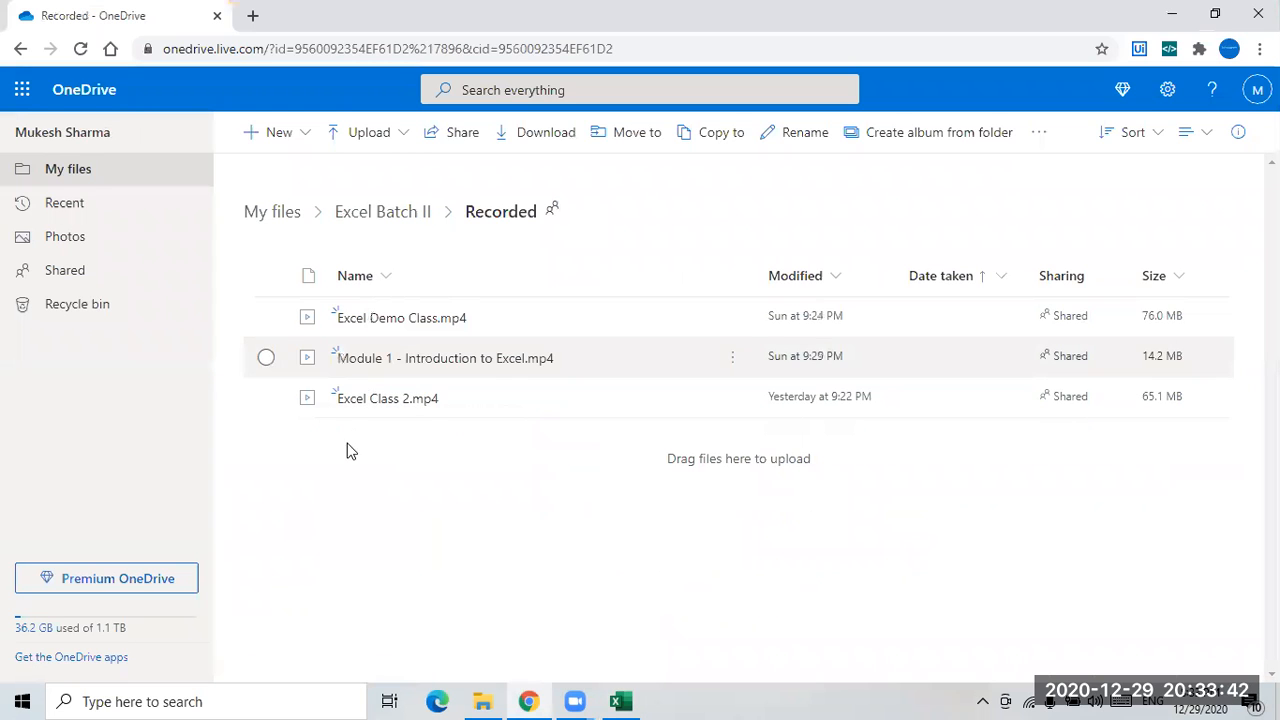
click(1172, 15)
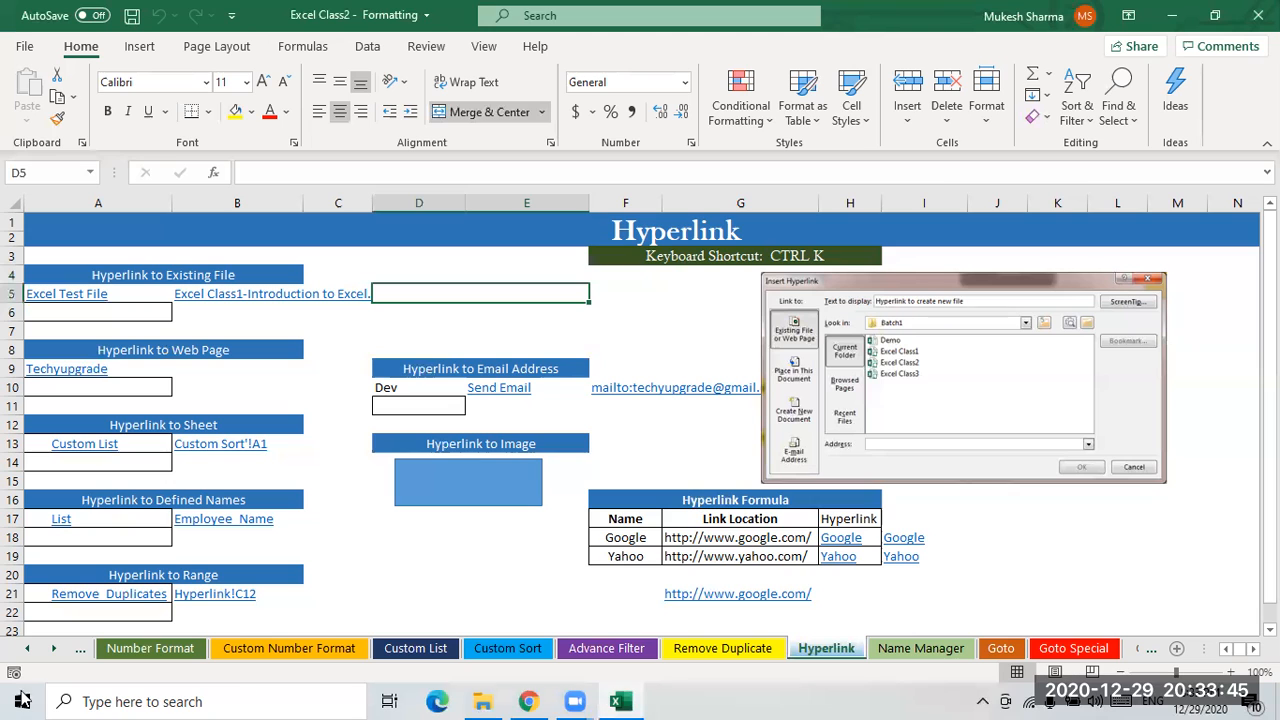
- Go to the Name Manager sheet and select the Employee Name cells C5:C12
click(1004, 535)
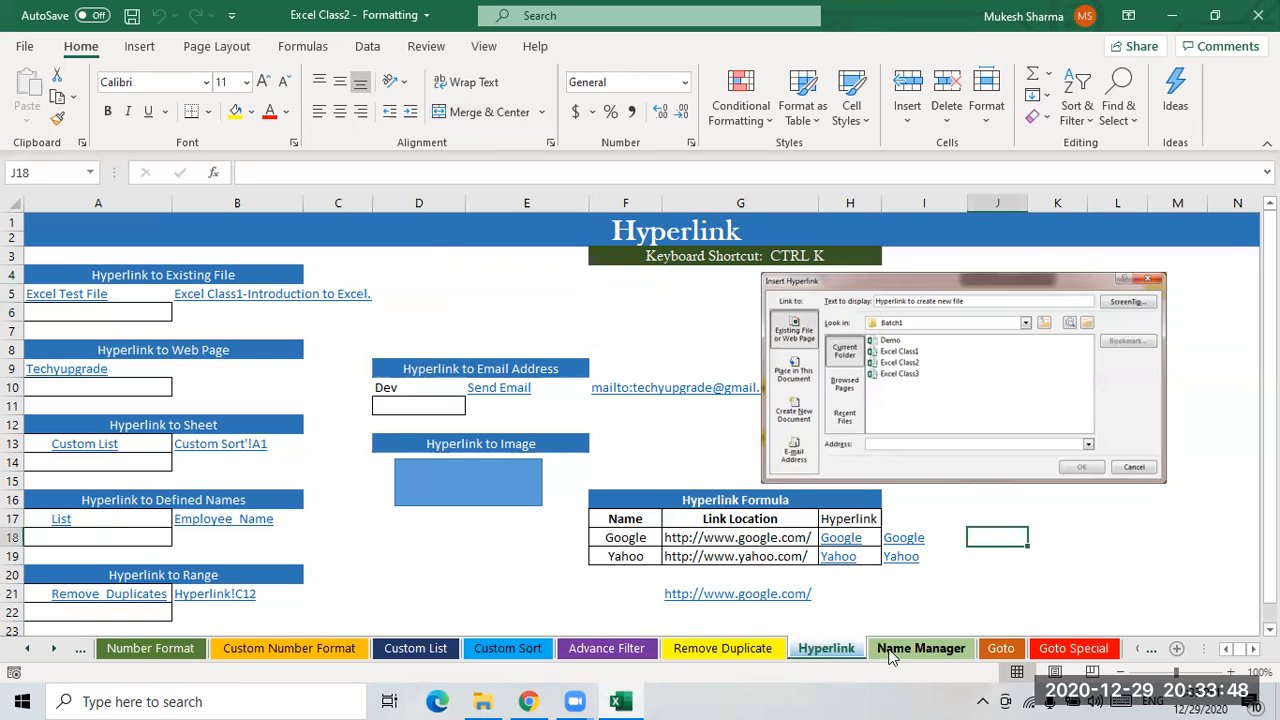
click(896, 652)
click(361, 289)
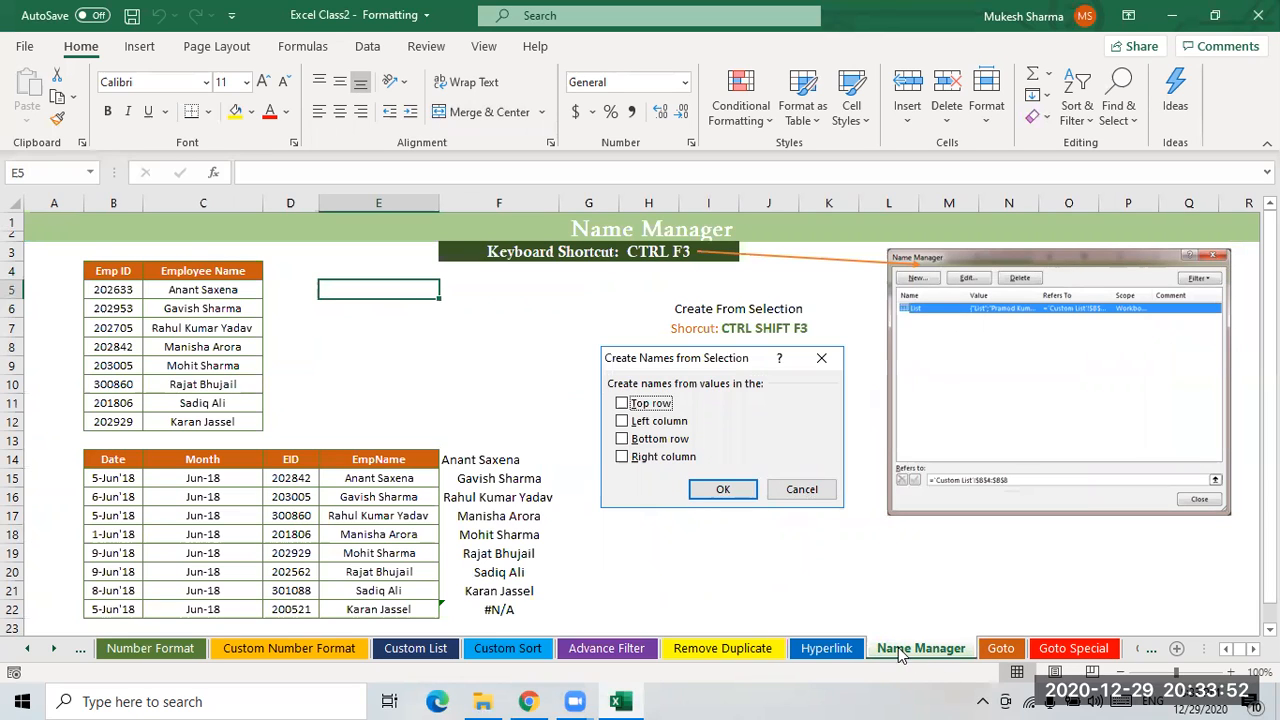
click(550, 330)
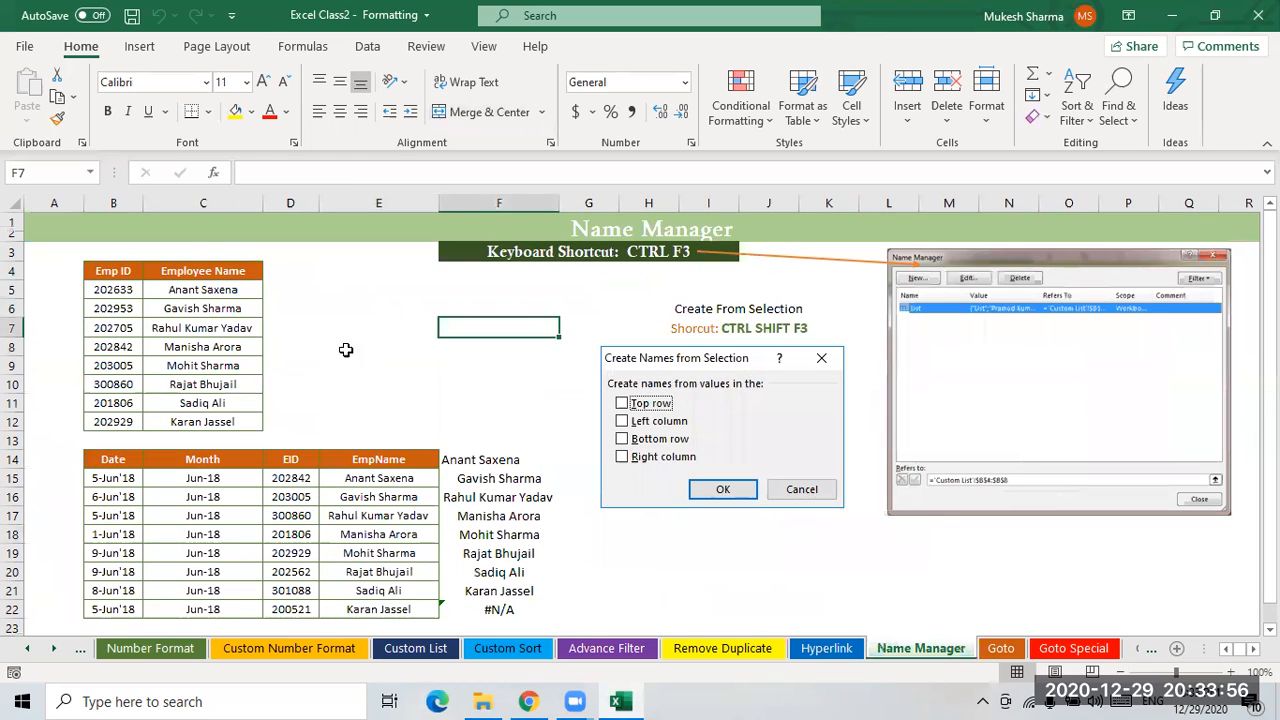
click(366, 328)
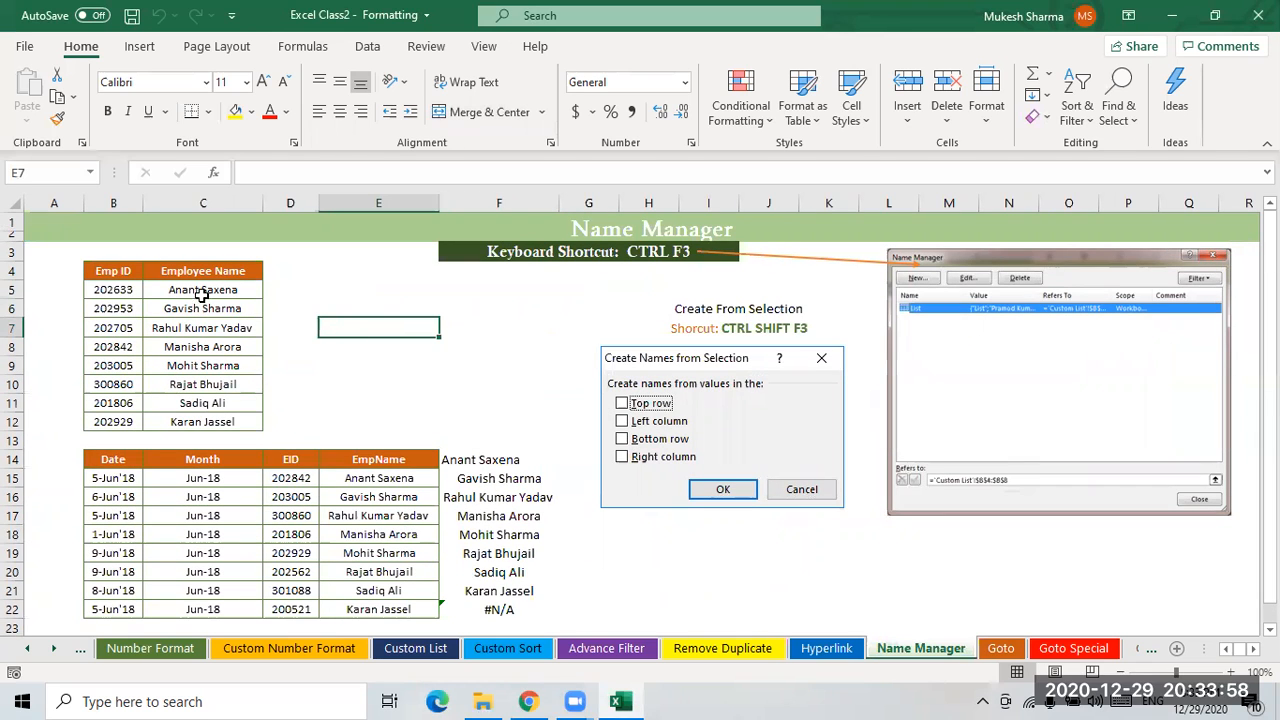
drag(202, 289, 205, 421)
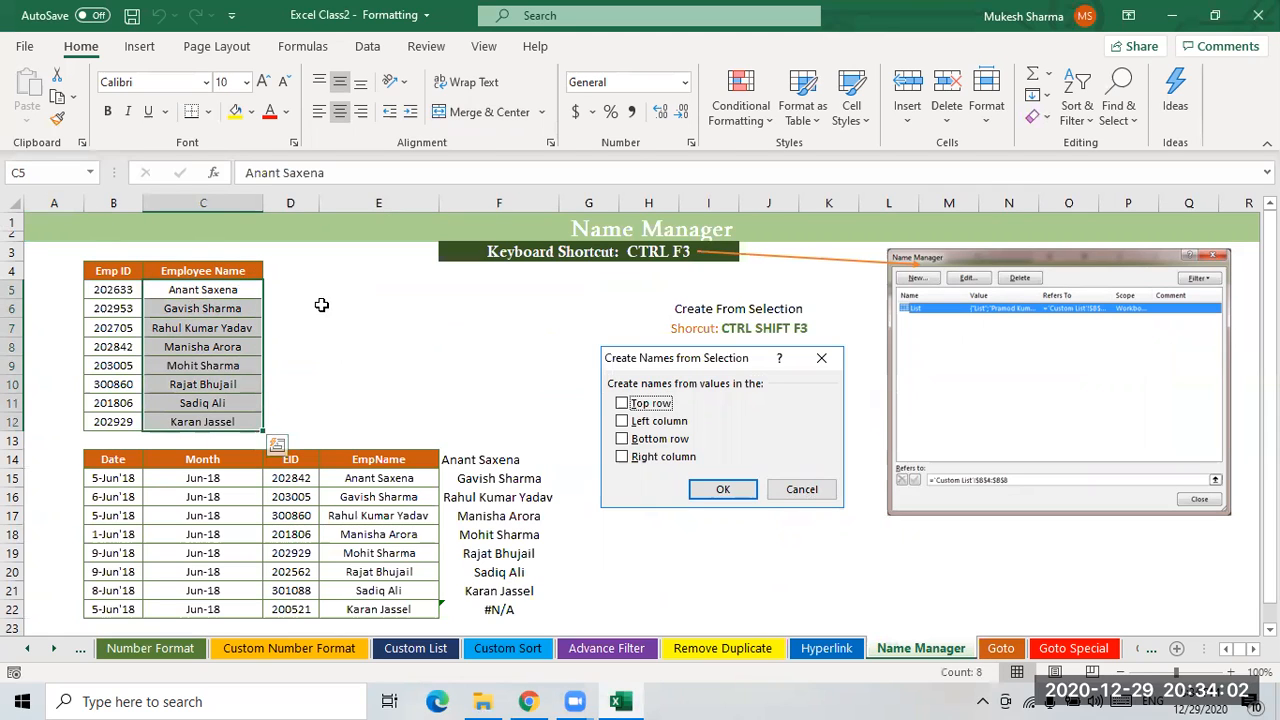
click(358, 308)
drag(205, 289, 188, 421)
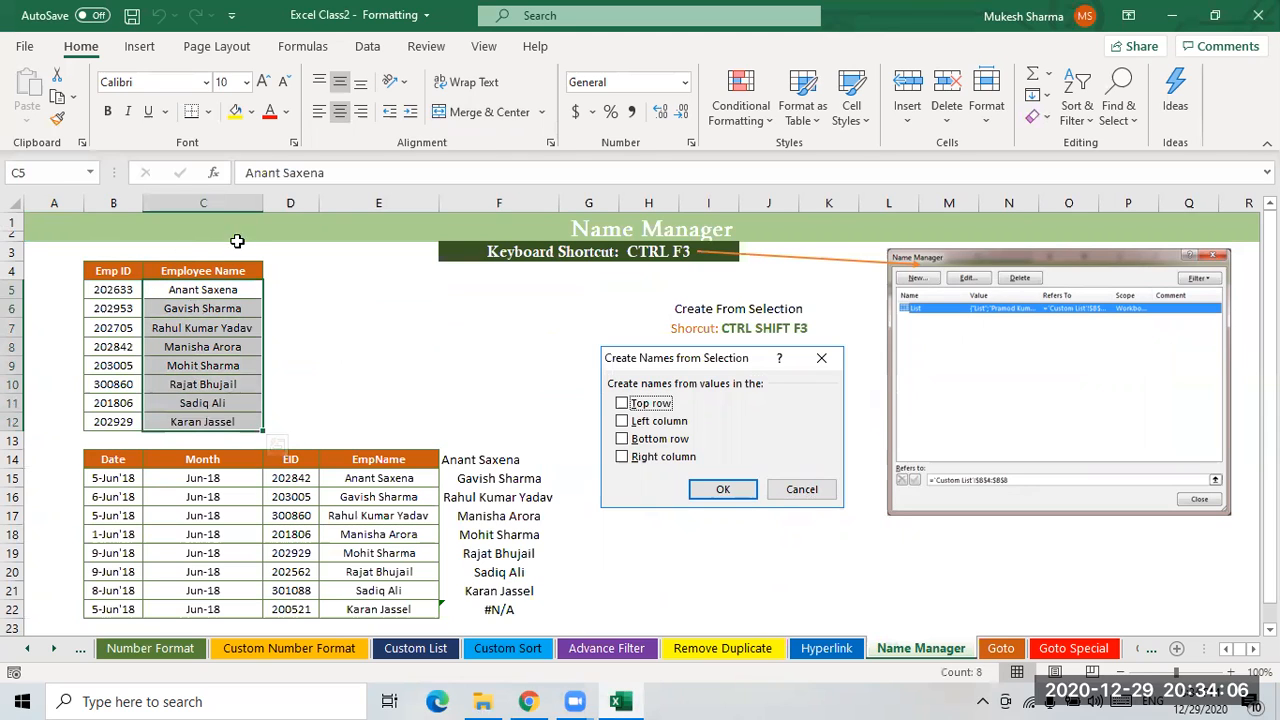
- Enter =COUNTA(C5:C12) in D5 to count the employee names
click(305, 294)
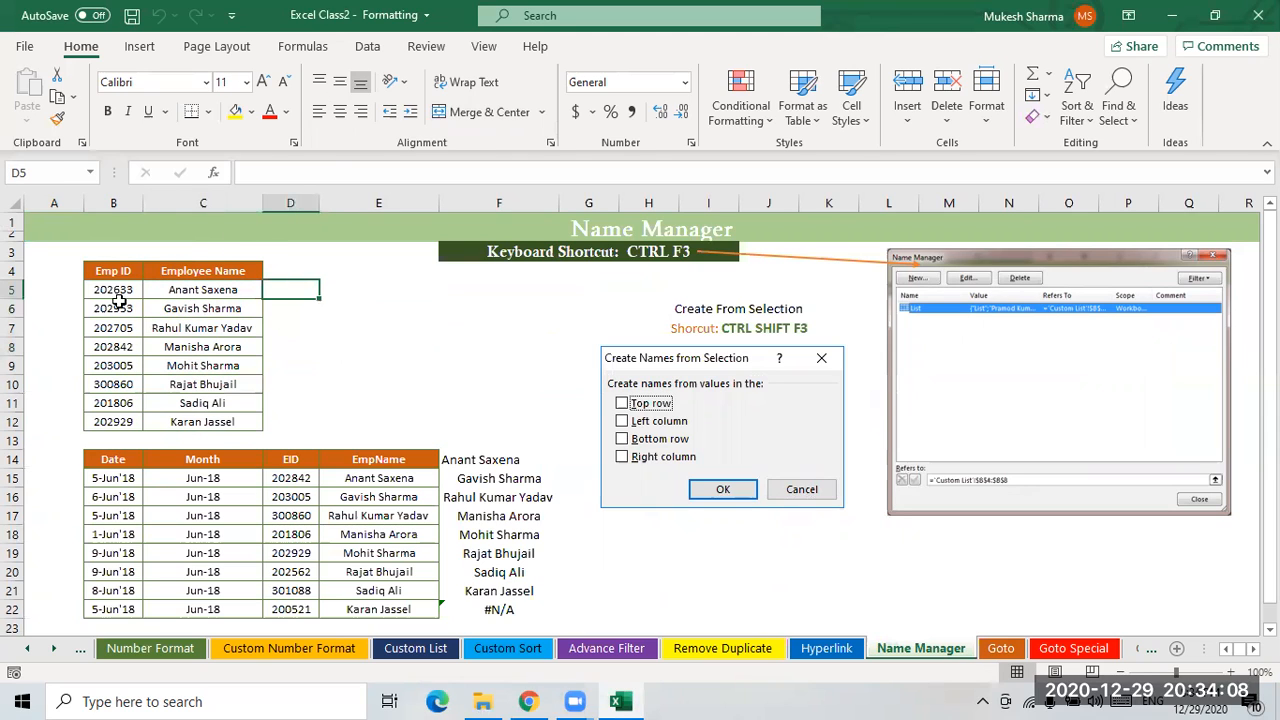
key(Left)
key(Left)
click(305, 290)
text(=couny)
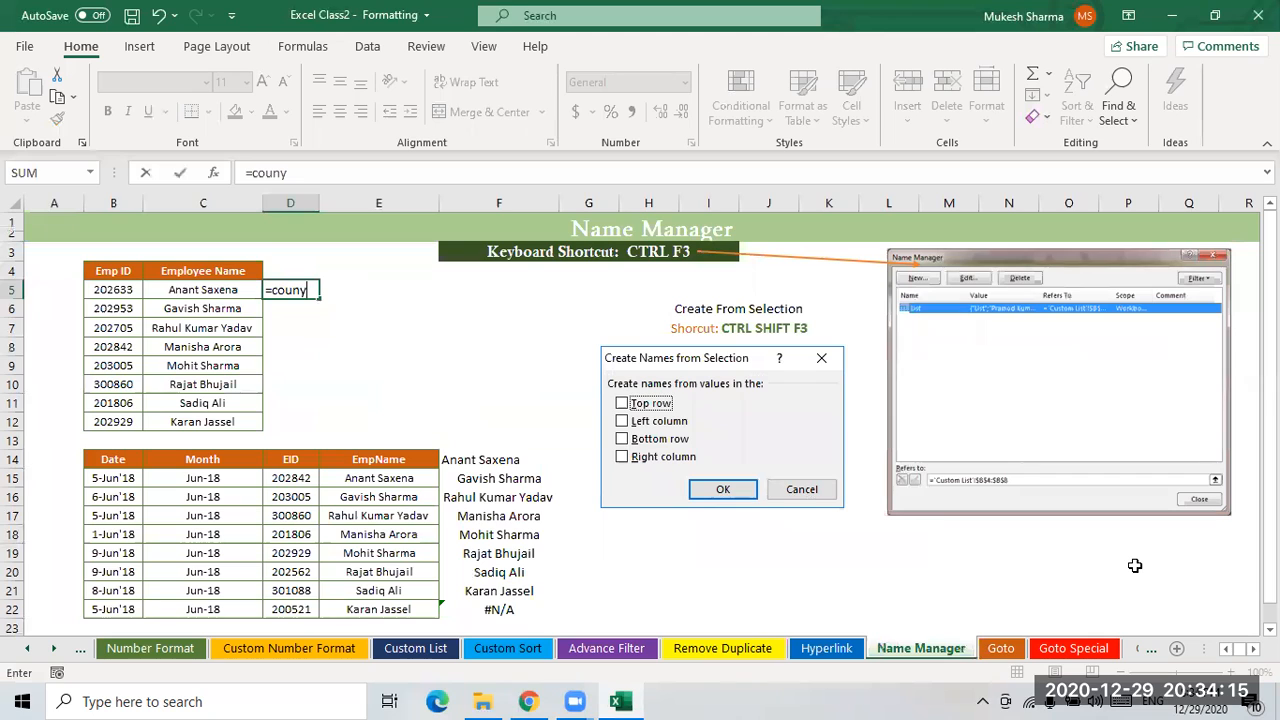
key(BackSpace)
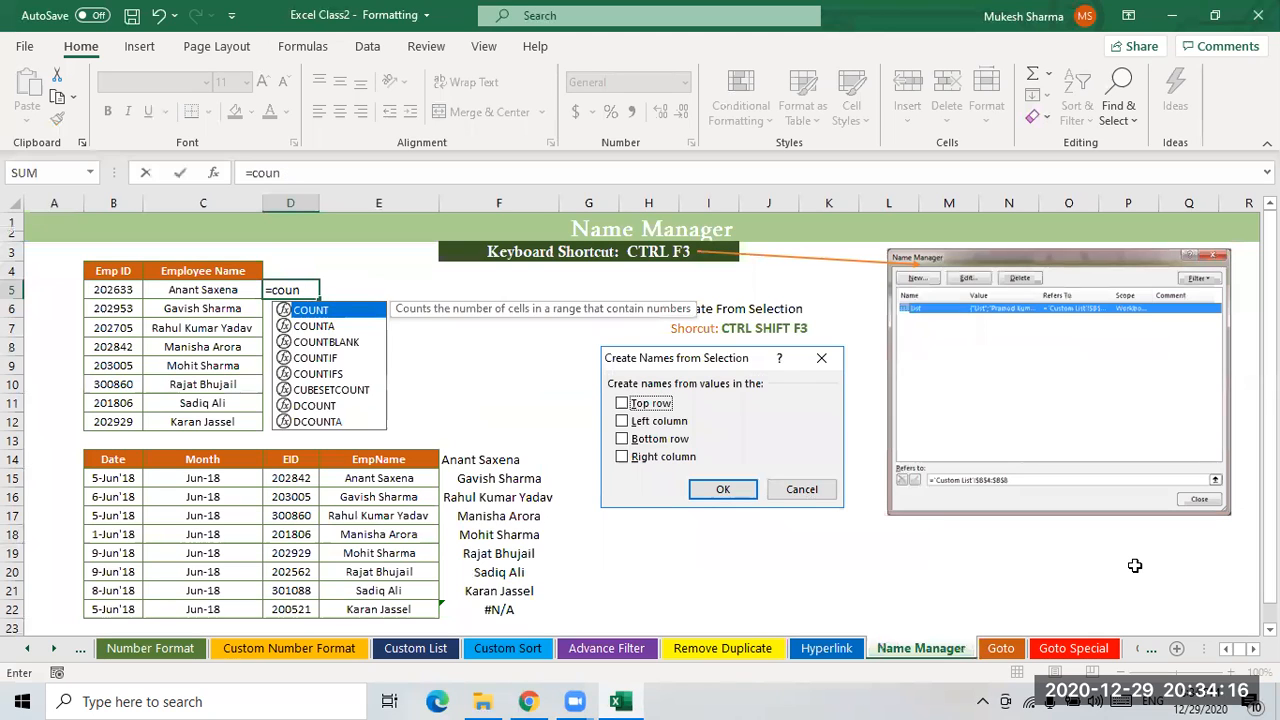
key(Down)
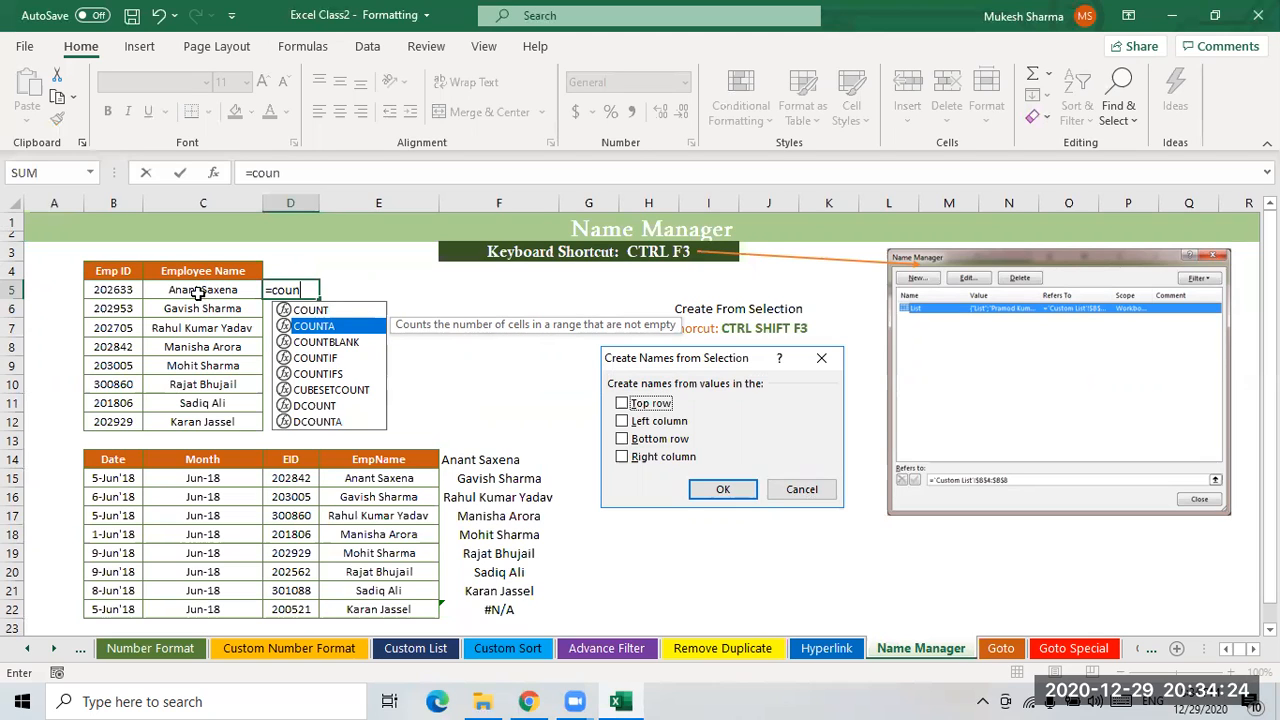
key(Tab)
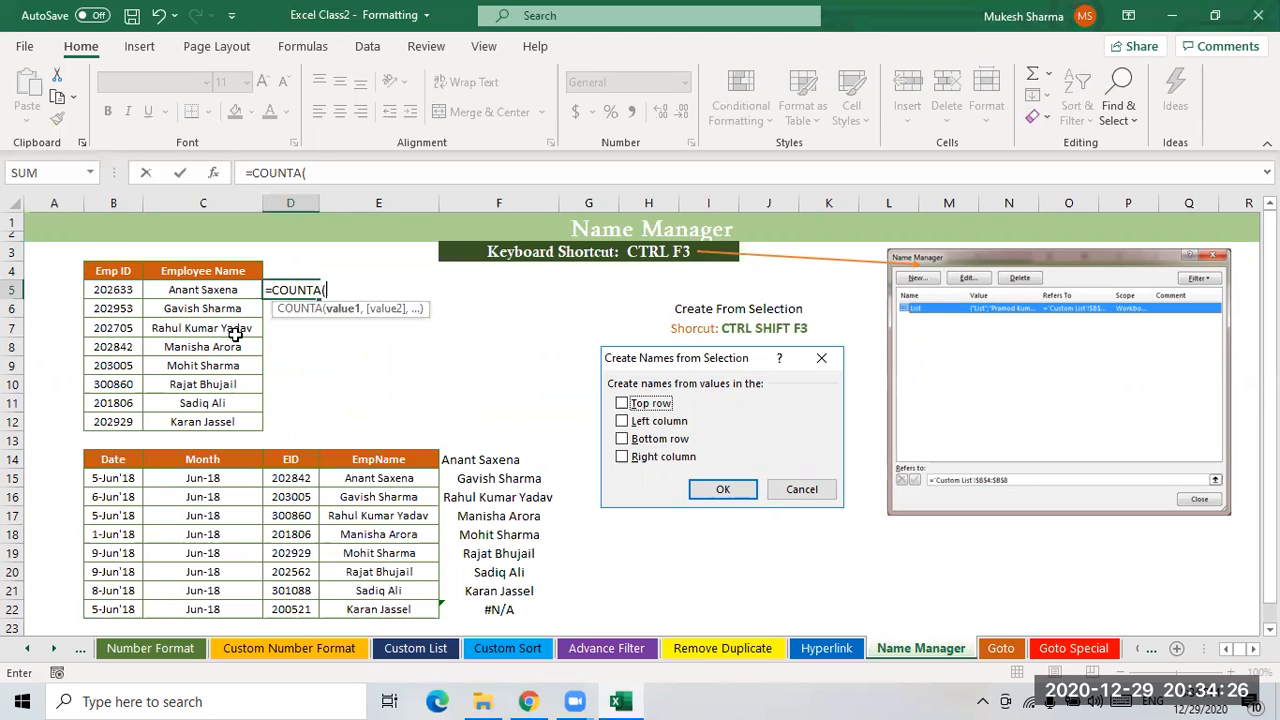
drag(213, 290, 217, 421)
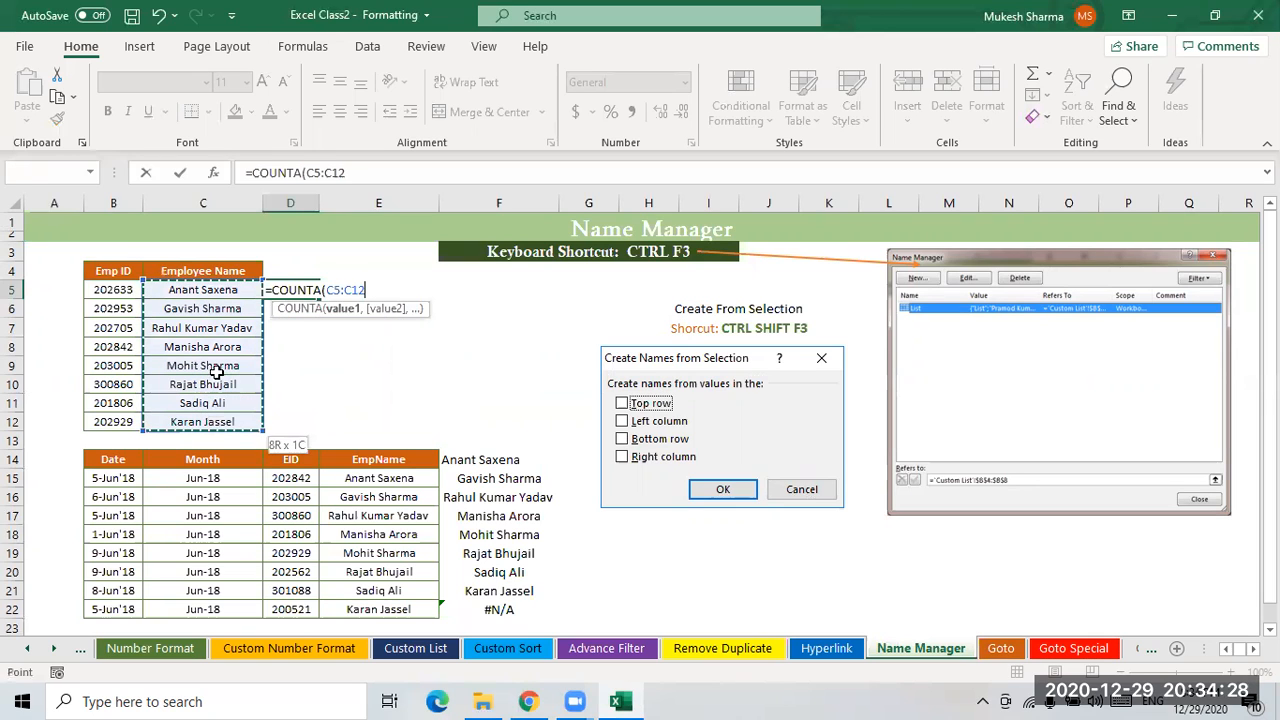
text())
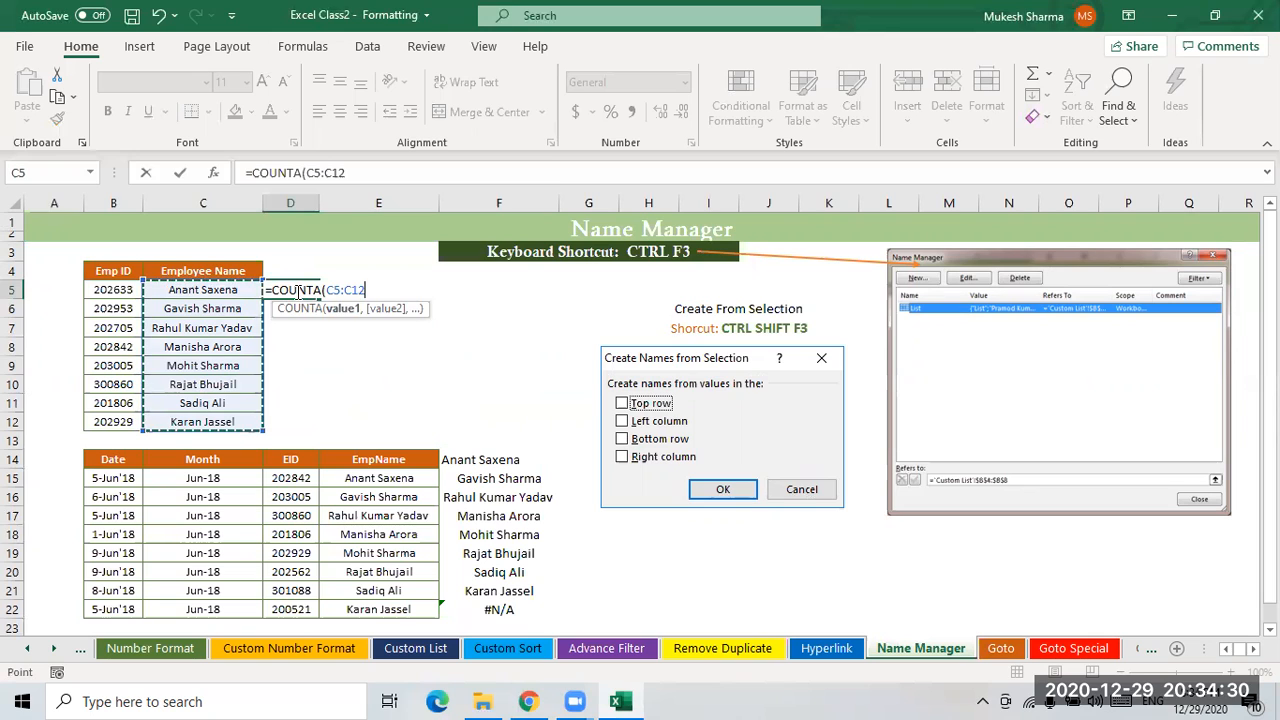
key(Return)
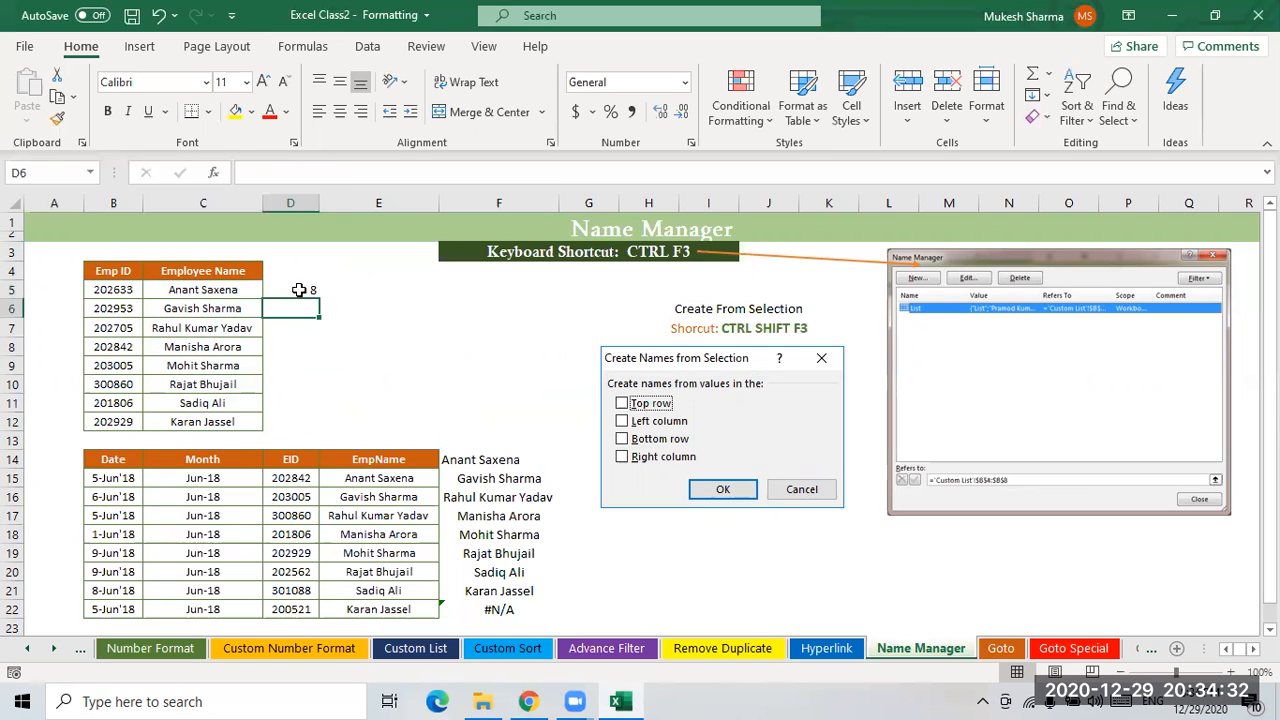
- Name the range C5:C12 as Emp_Name through the Name Box
click(303, 292)
drag(200, 290, 205, 422)
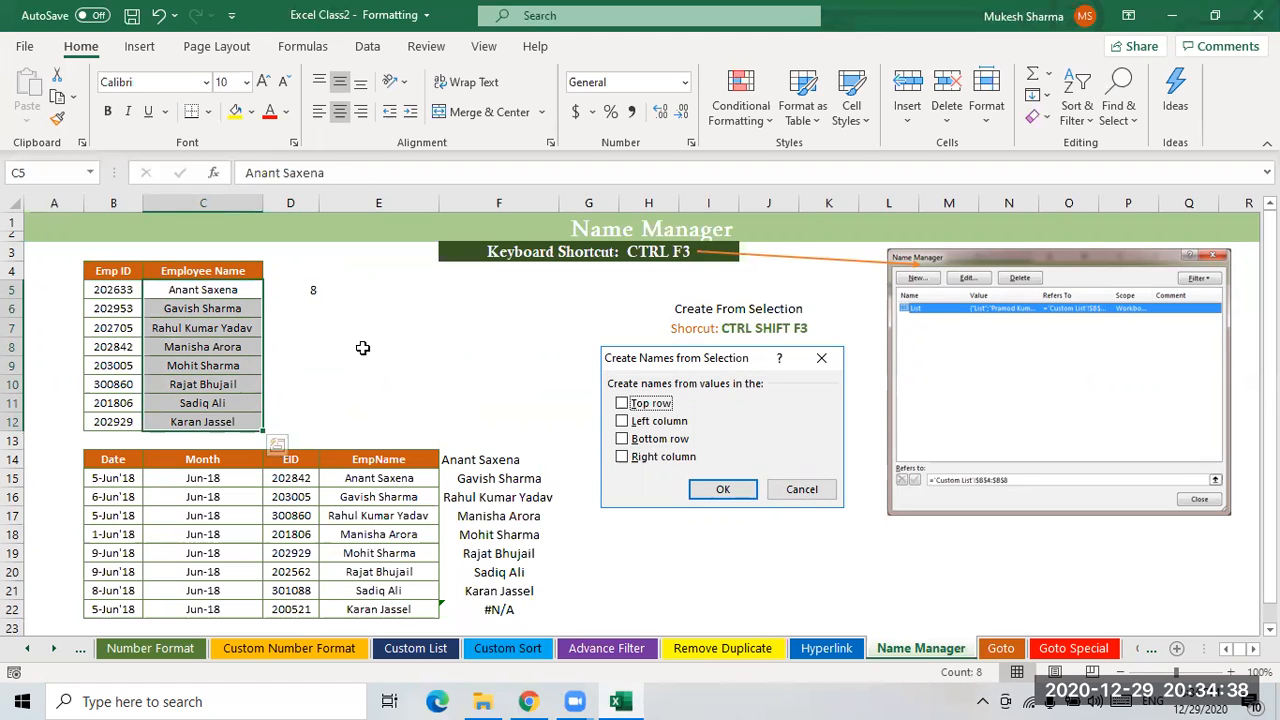
click(315, 293)
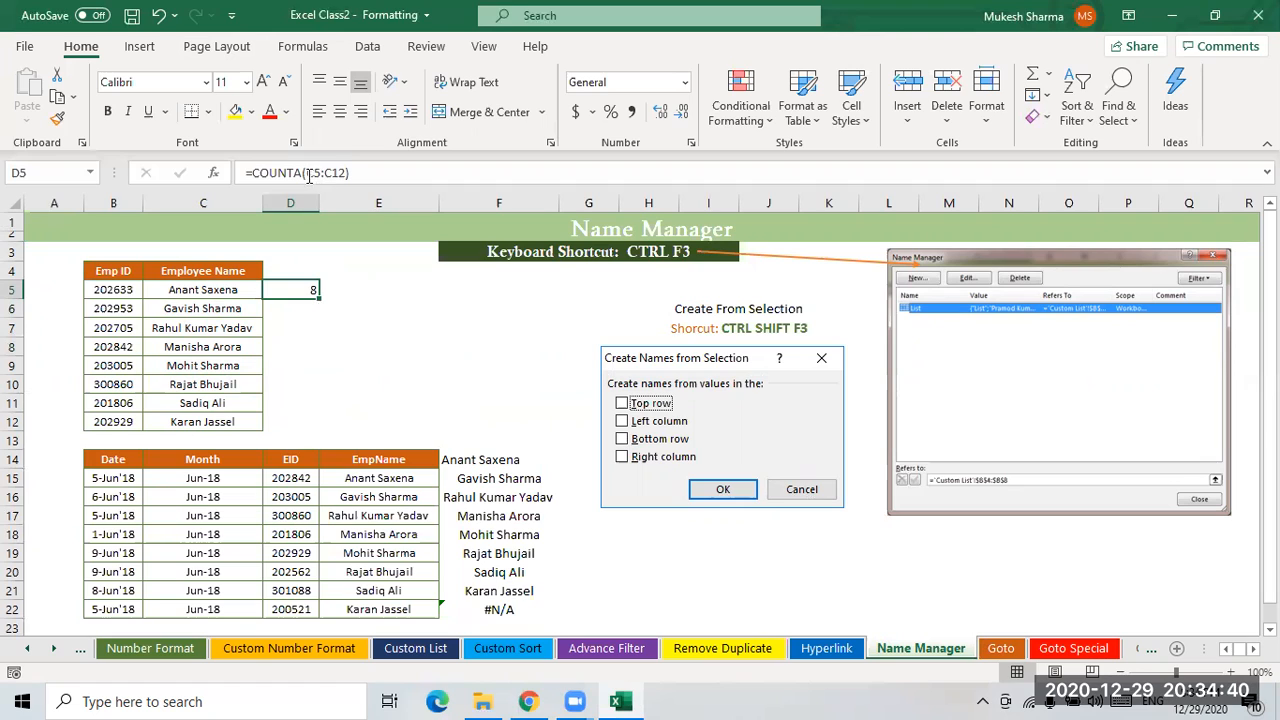
click(344, 350)
click(316, 289)
drag(200, 289, 199, 421)
click(81, 171)
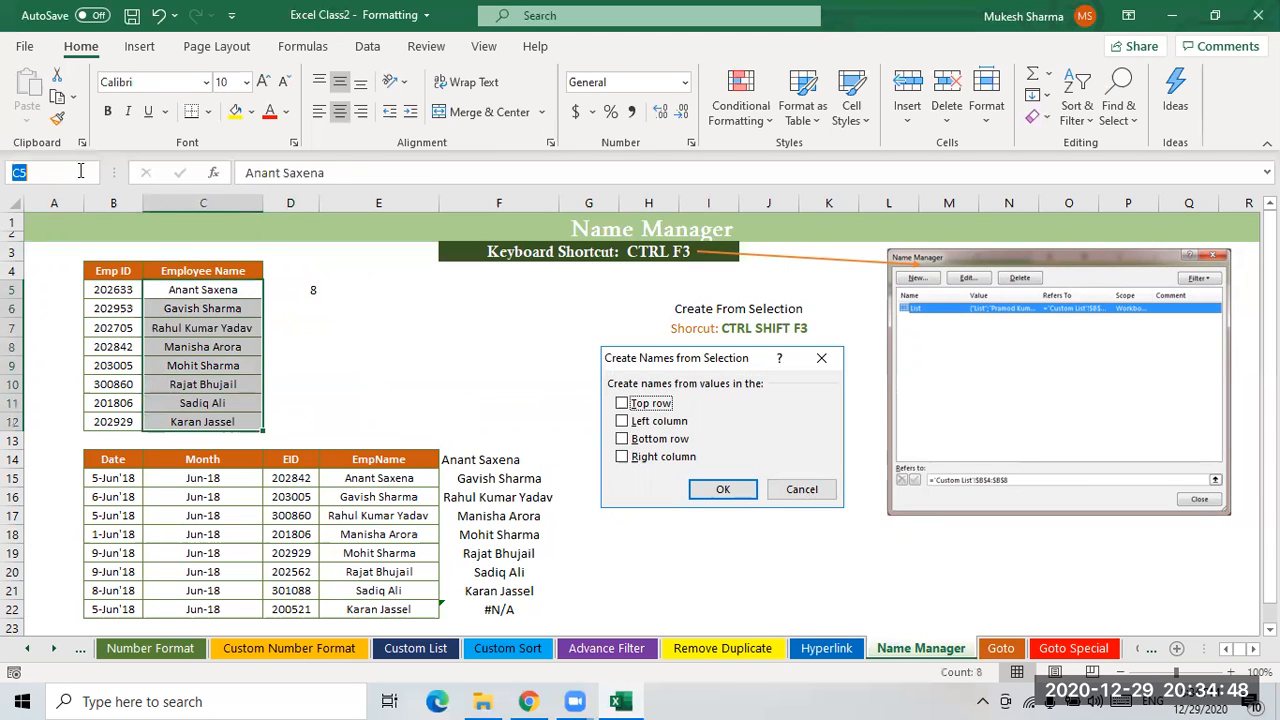
key(BackSpace)
text(Emp)
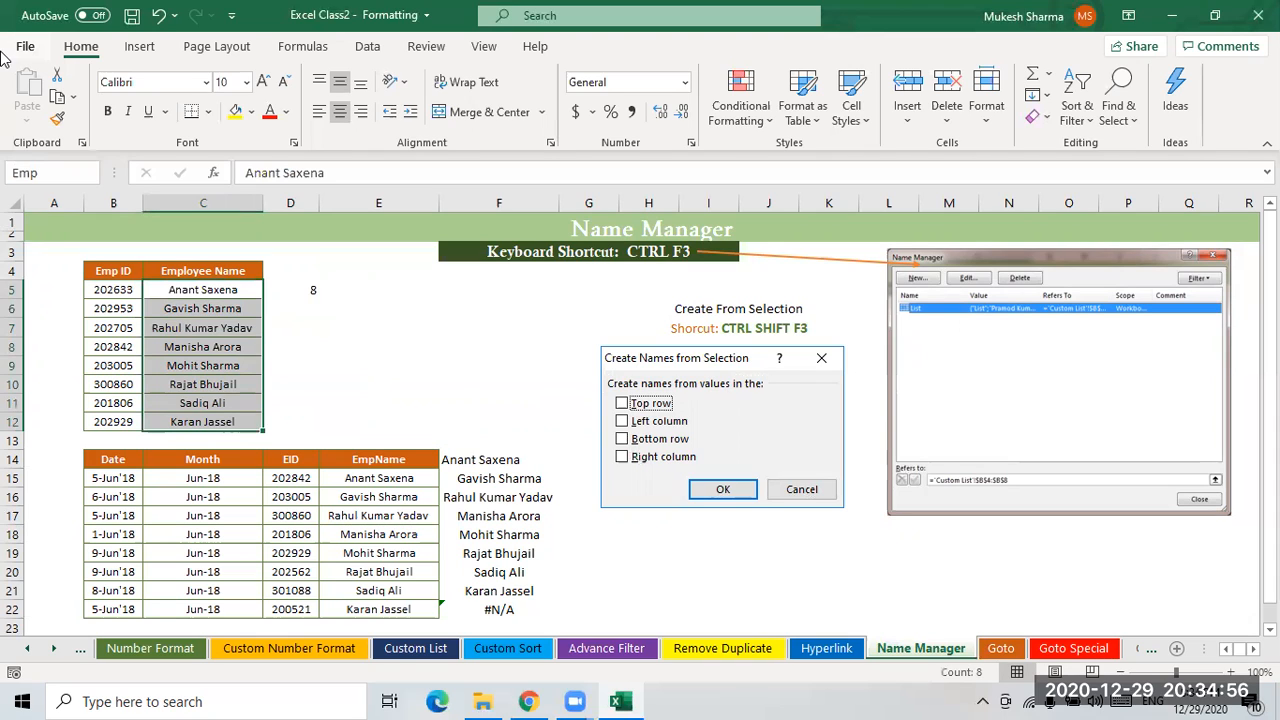
text(_Name)
key(Return)
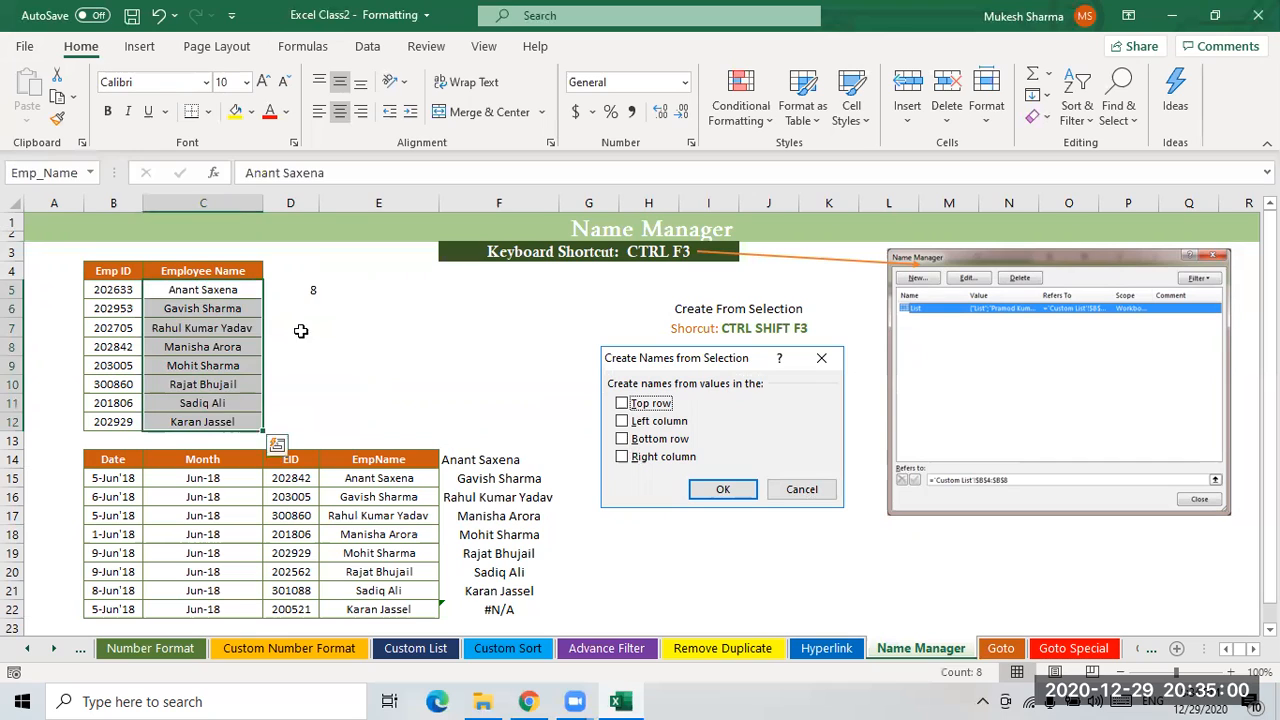
- Enter =COUNTA(Emp_Name) in D6, inserting the Emp_Name range through the Paste Name list
click(321, 321)
click(317, 307)
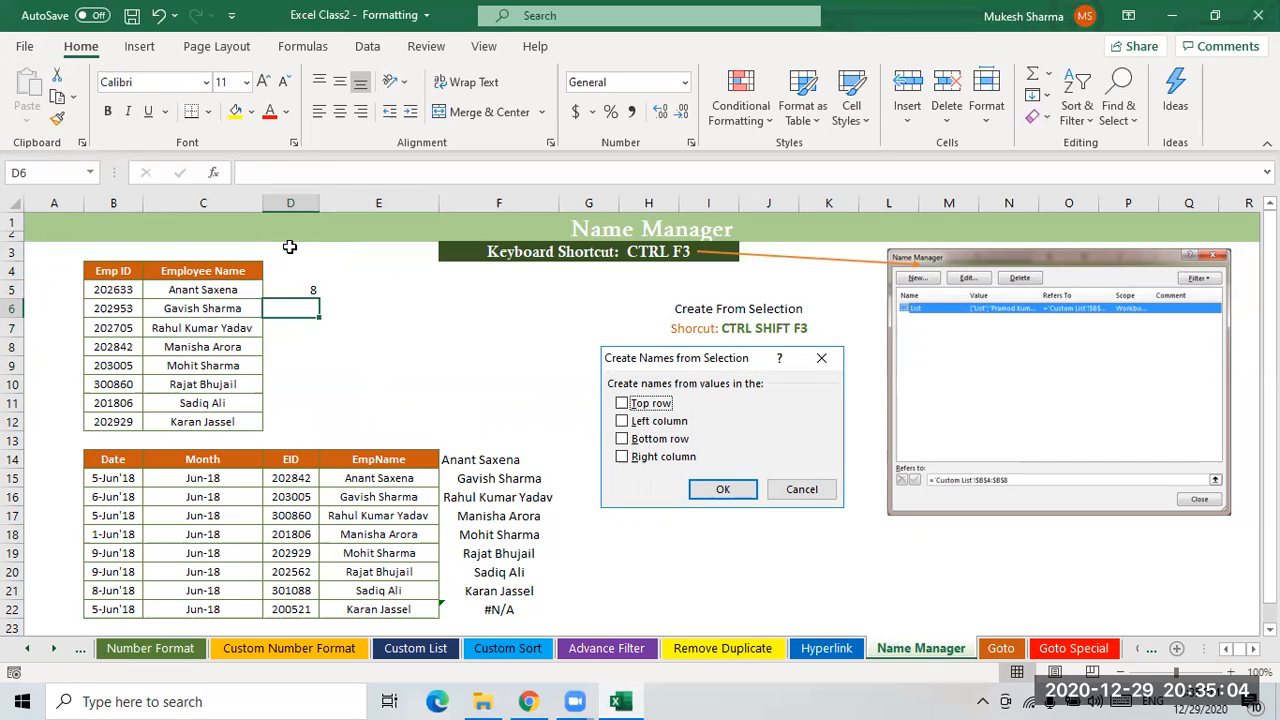
text(=coun)
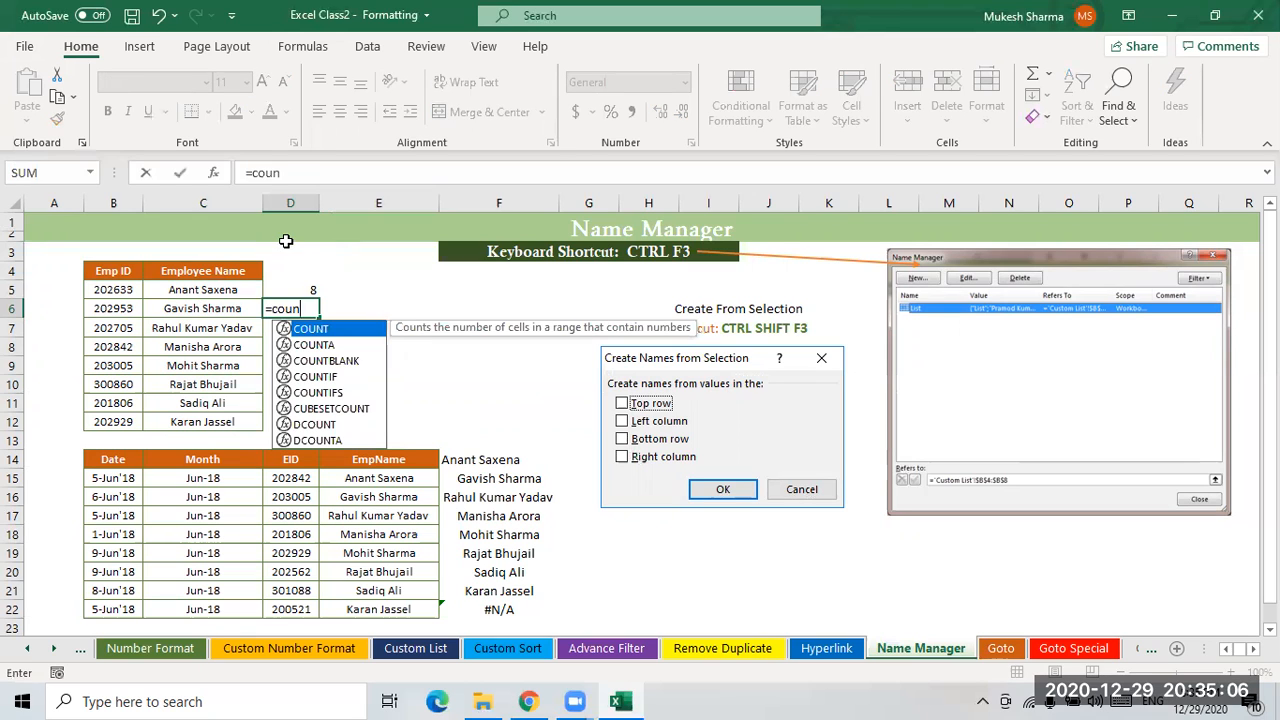
key(Down)
key(Tab)
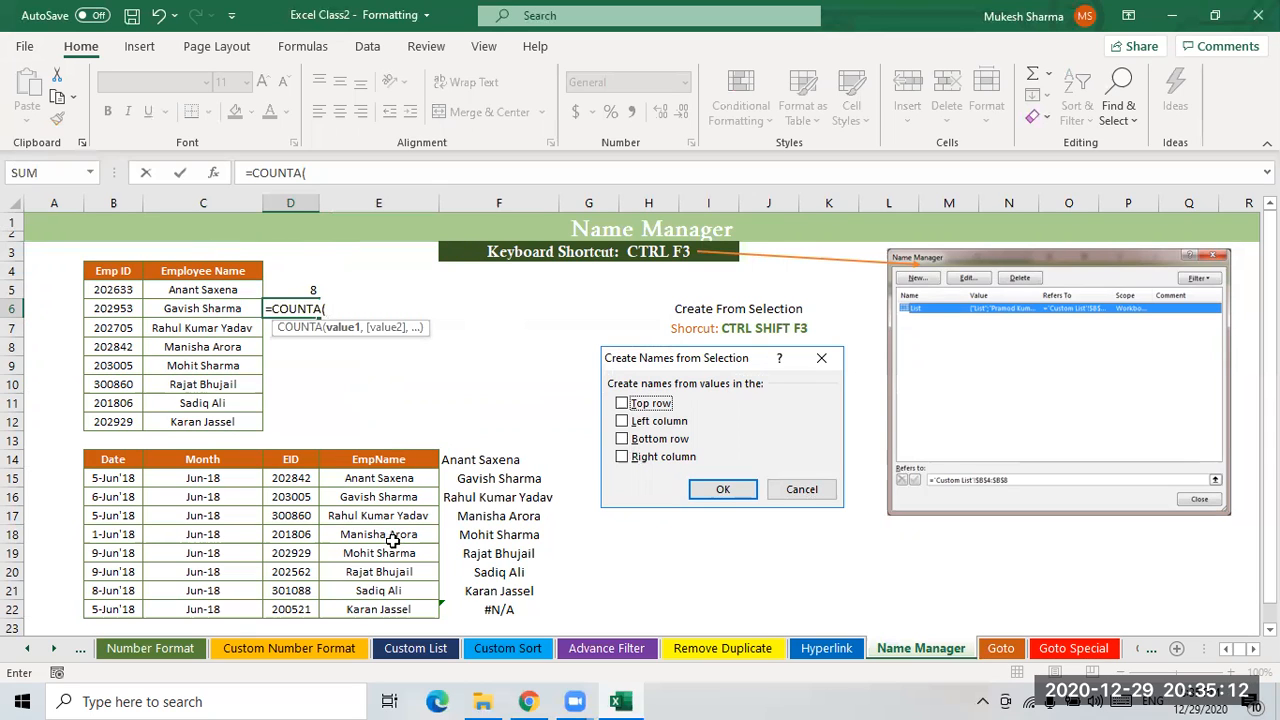
key(F3)
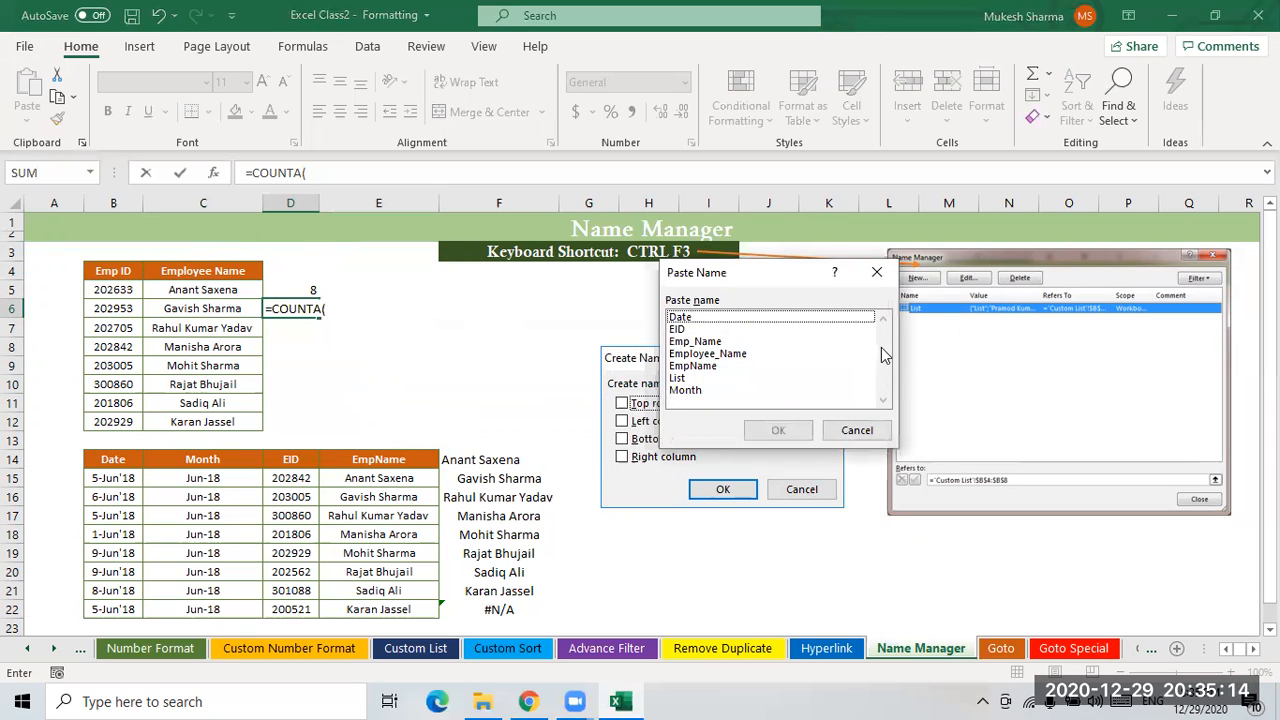
click(696, 343)
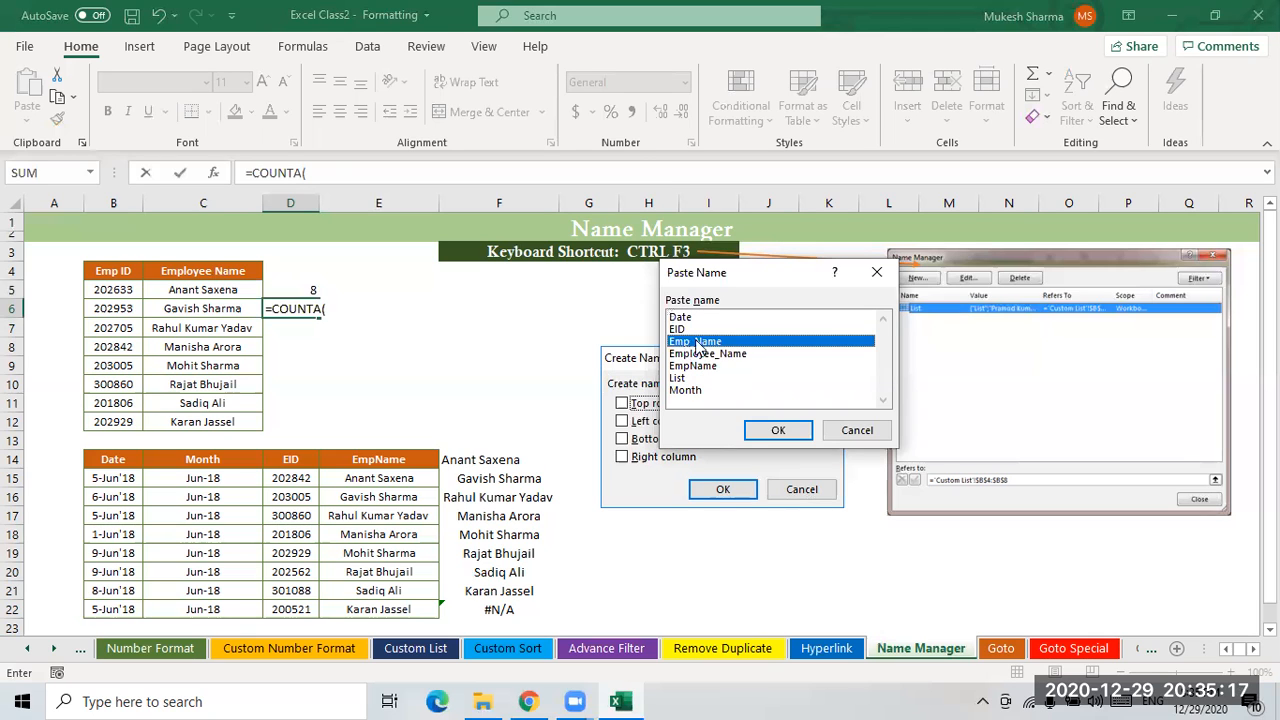
click(778, 430)
text())
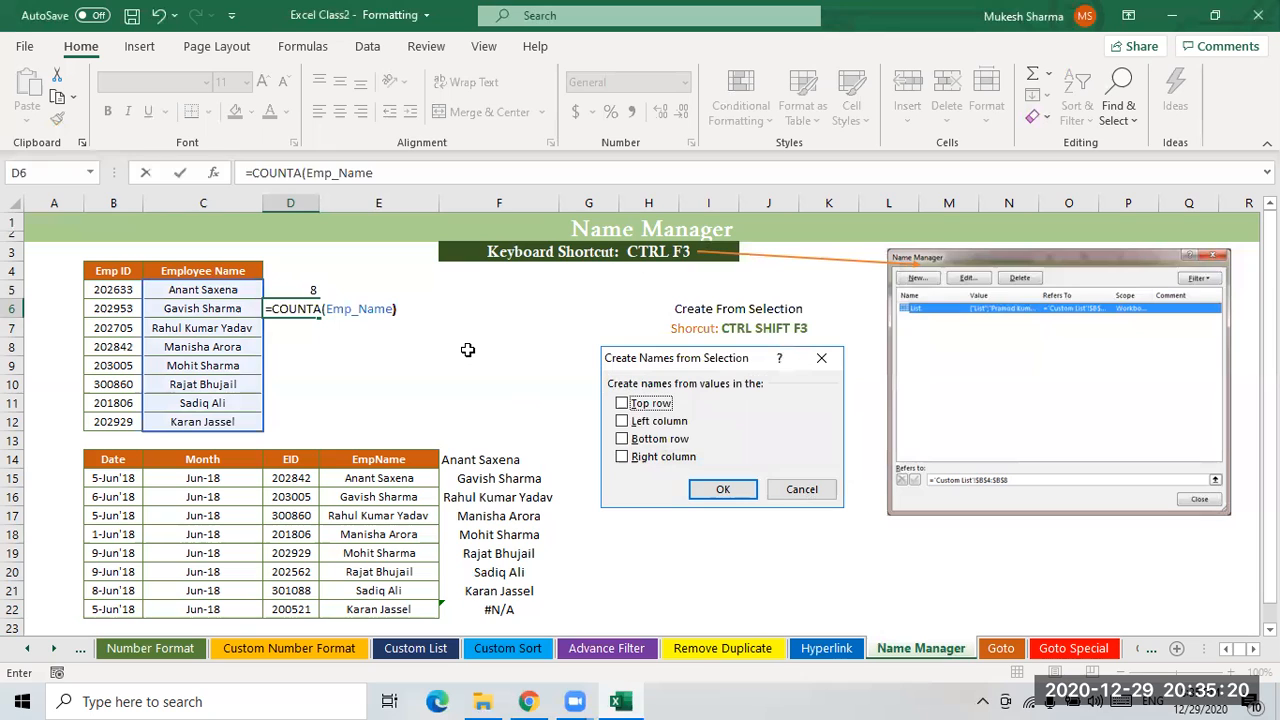
key(Return)
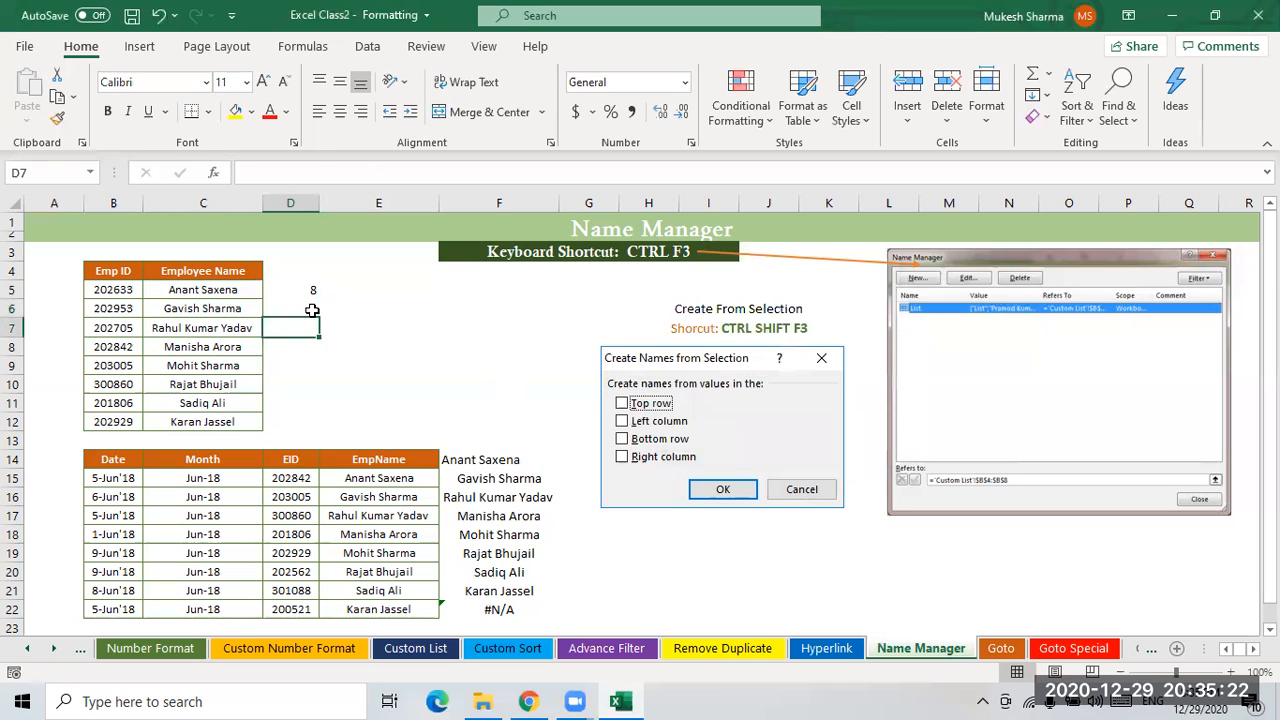
- Compare the formulas in D5 and D6 and inspect the Emp_Name entry in Name Manager
key(Up)
drag(214, 289, 205, 421)
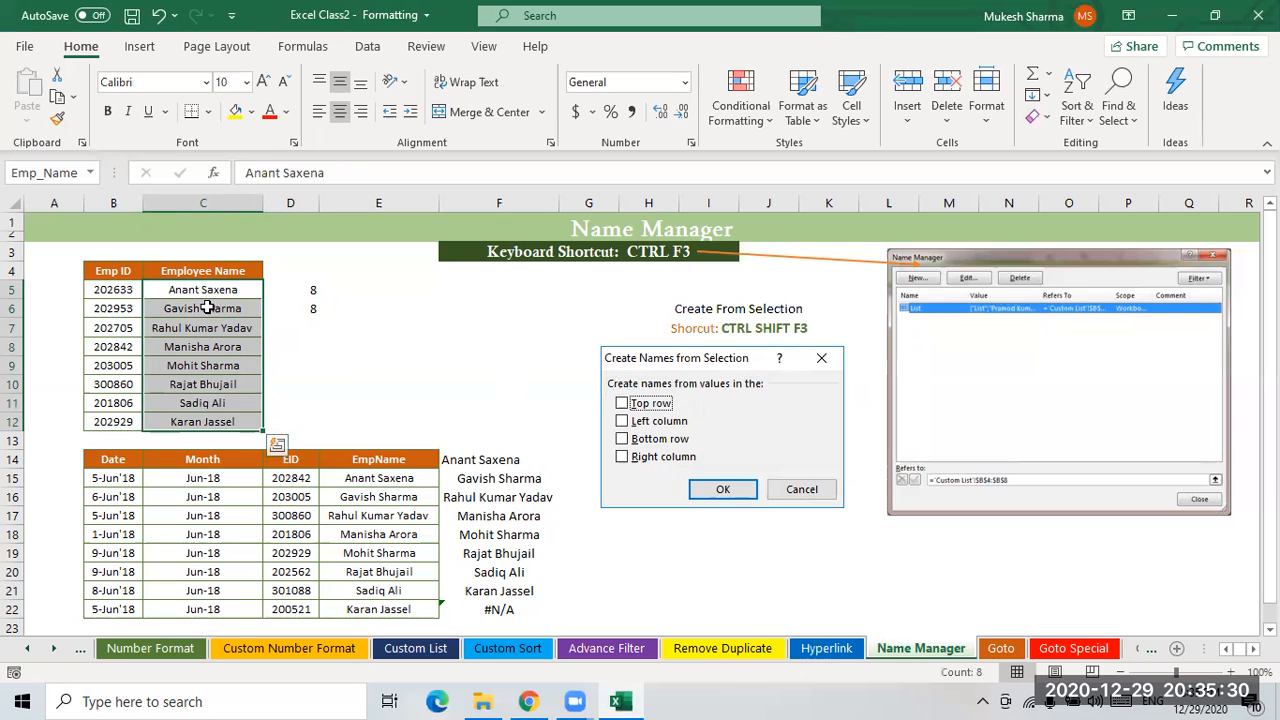
click(315, 313)
click(311, 289)
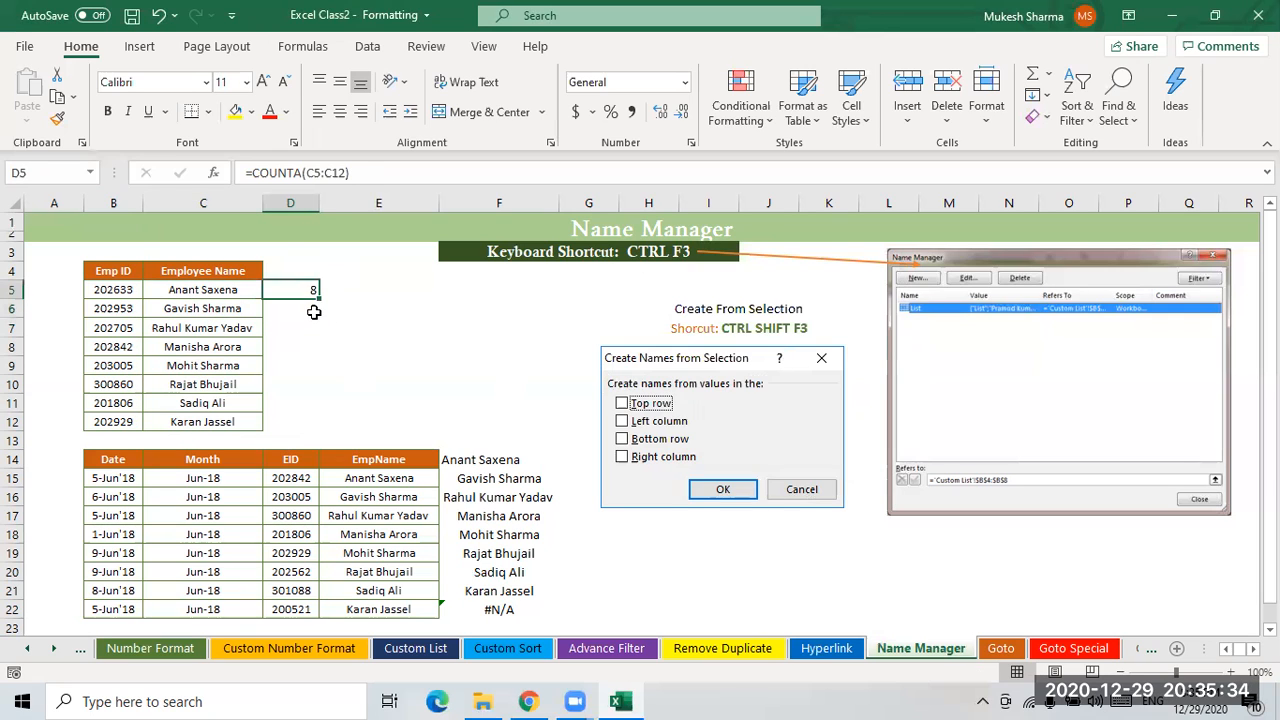
click(314, 312)
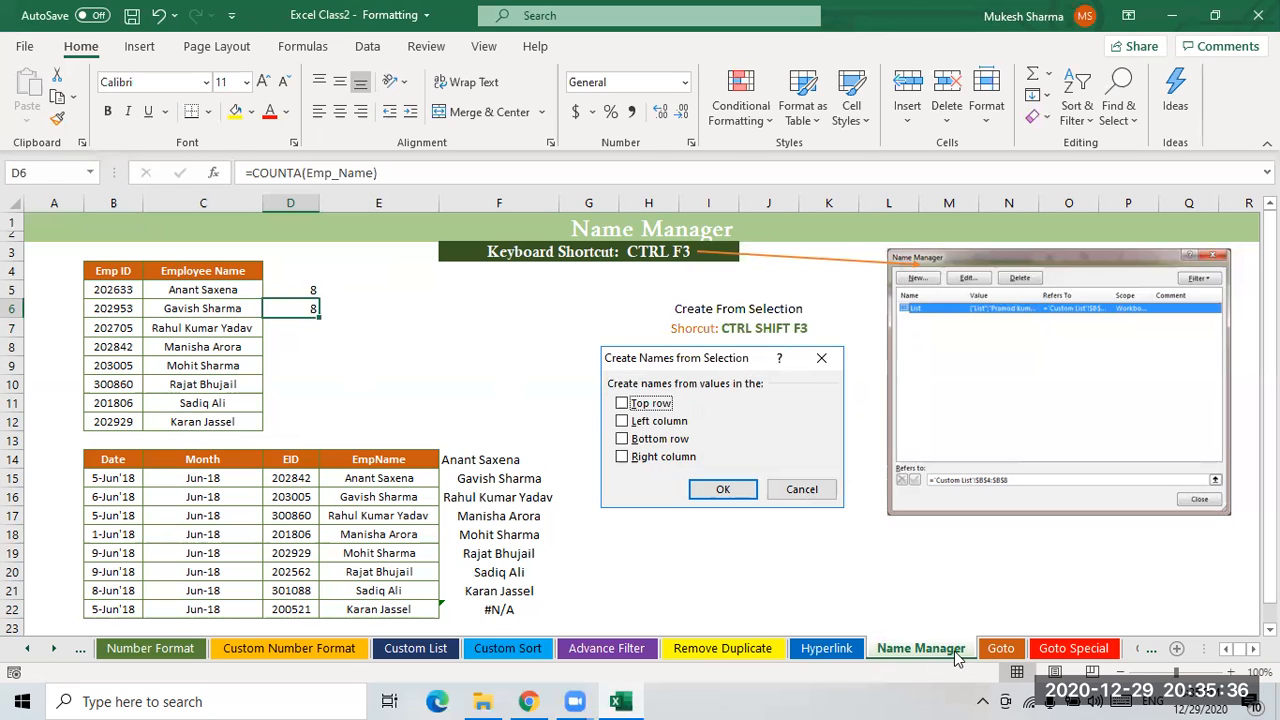
click(299, 50)
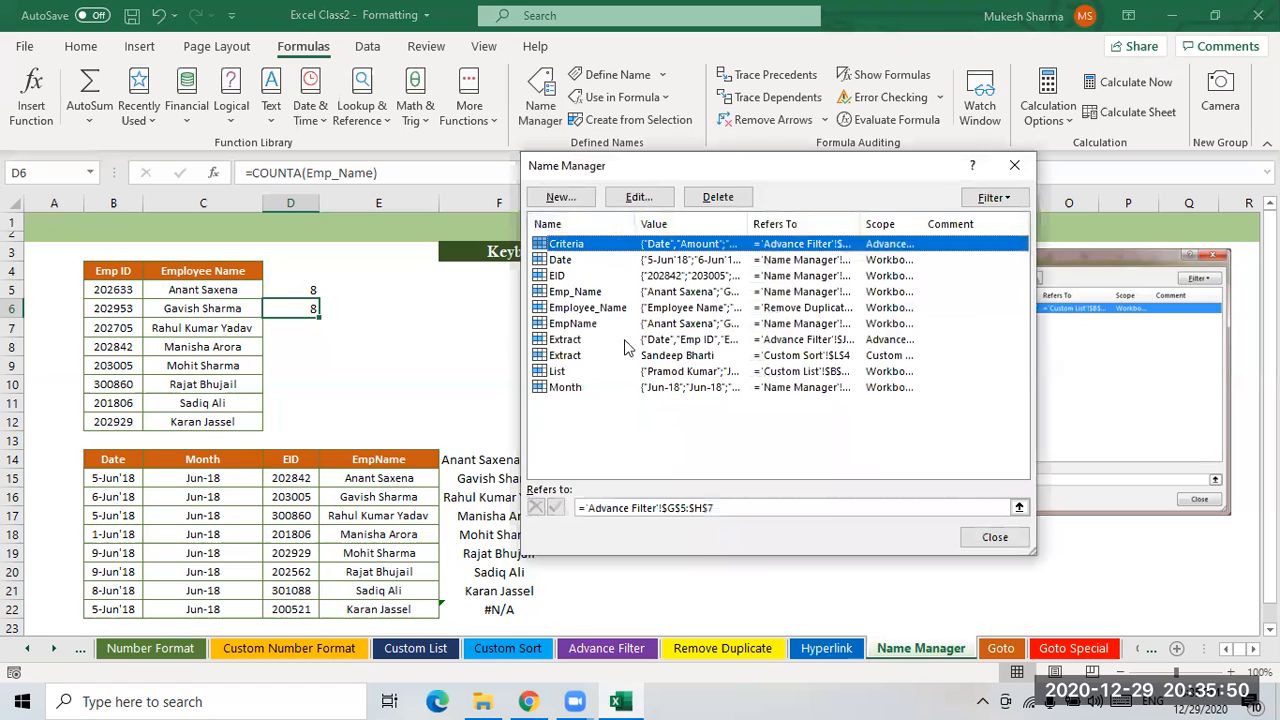
click(568, 292)
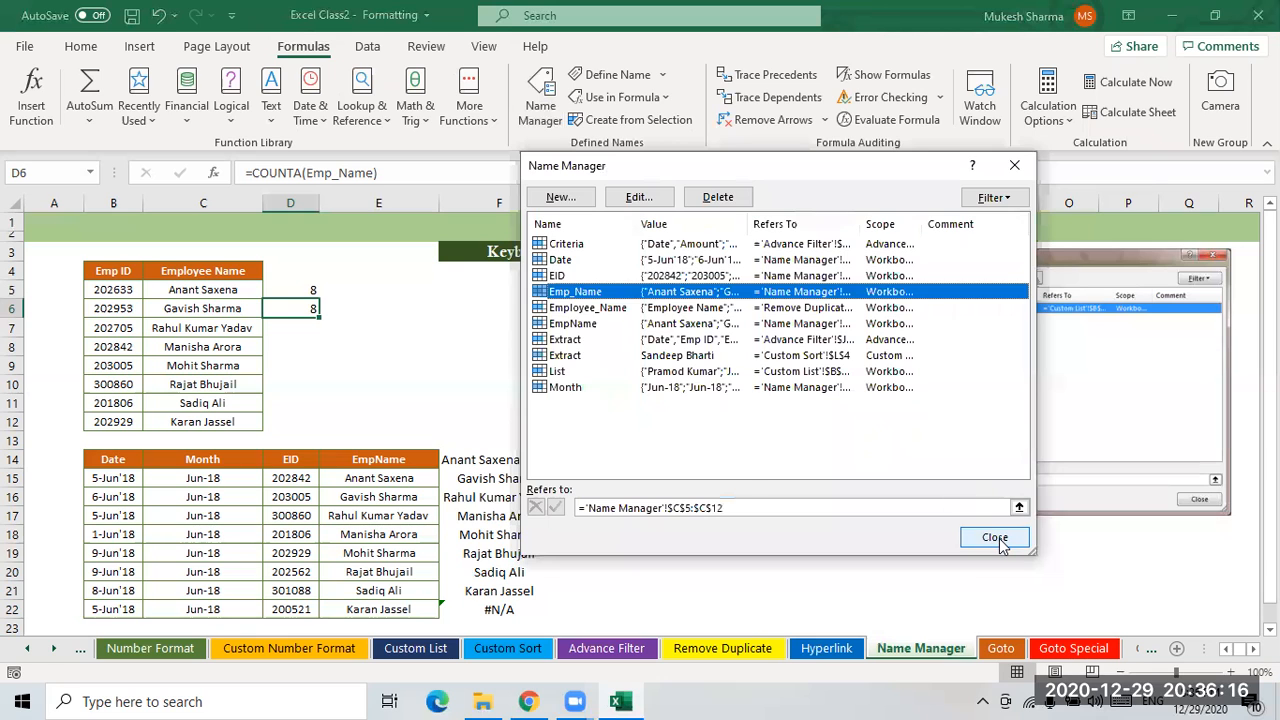
- Examine the Date, Month, EID and EmpName table in B14:E22 by selecting its ranges
key(Escape)
key(ctrl+shift+F3)
click(477, 331)
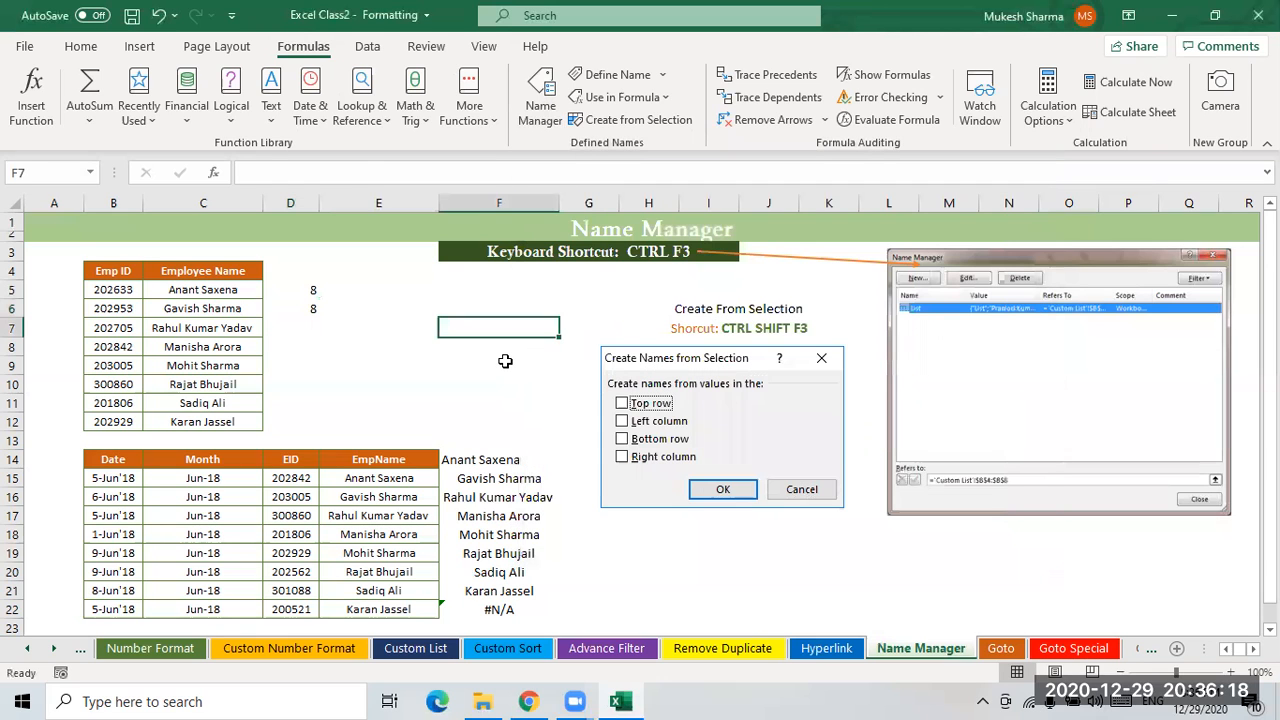
scroll(505, 361, down, 1)
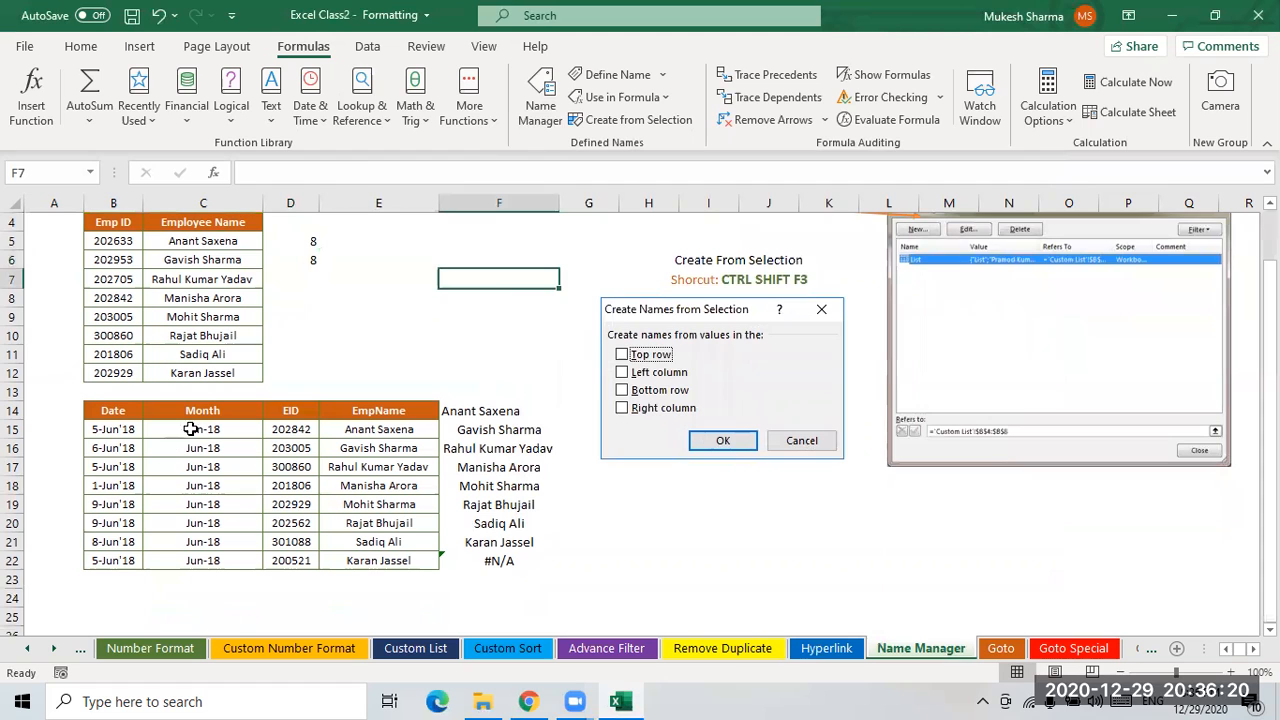
scroll(310, 415, up, 1)
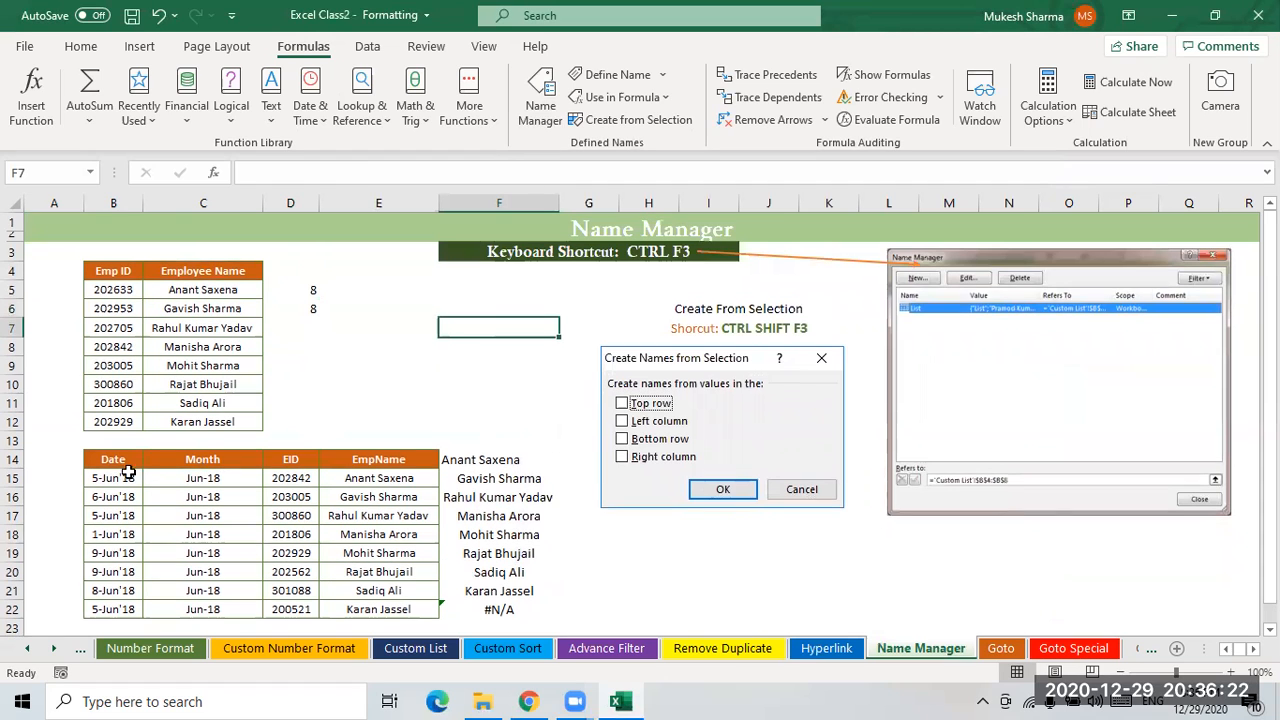
drag(156, 459, 372, 612)
scroll(499, 494, down, 1)
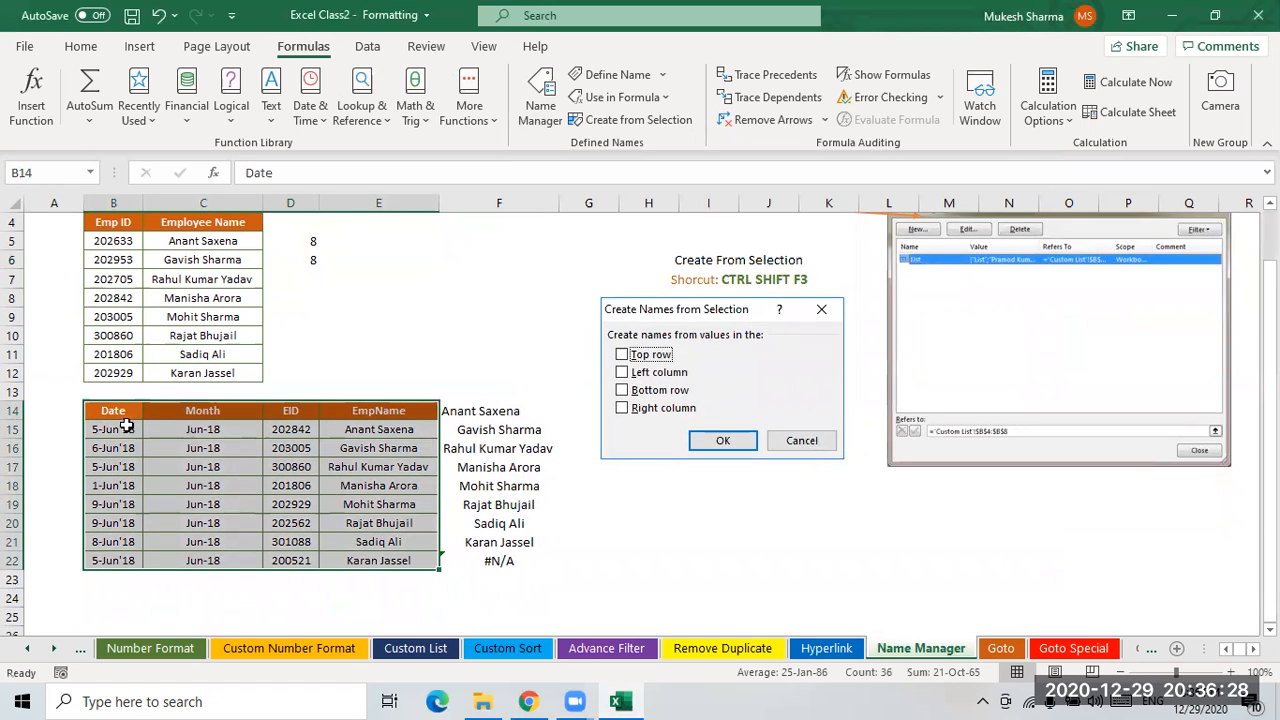
drag(120, 429, 120, 561)
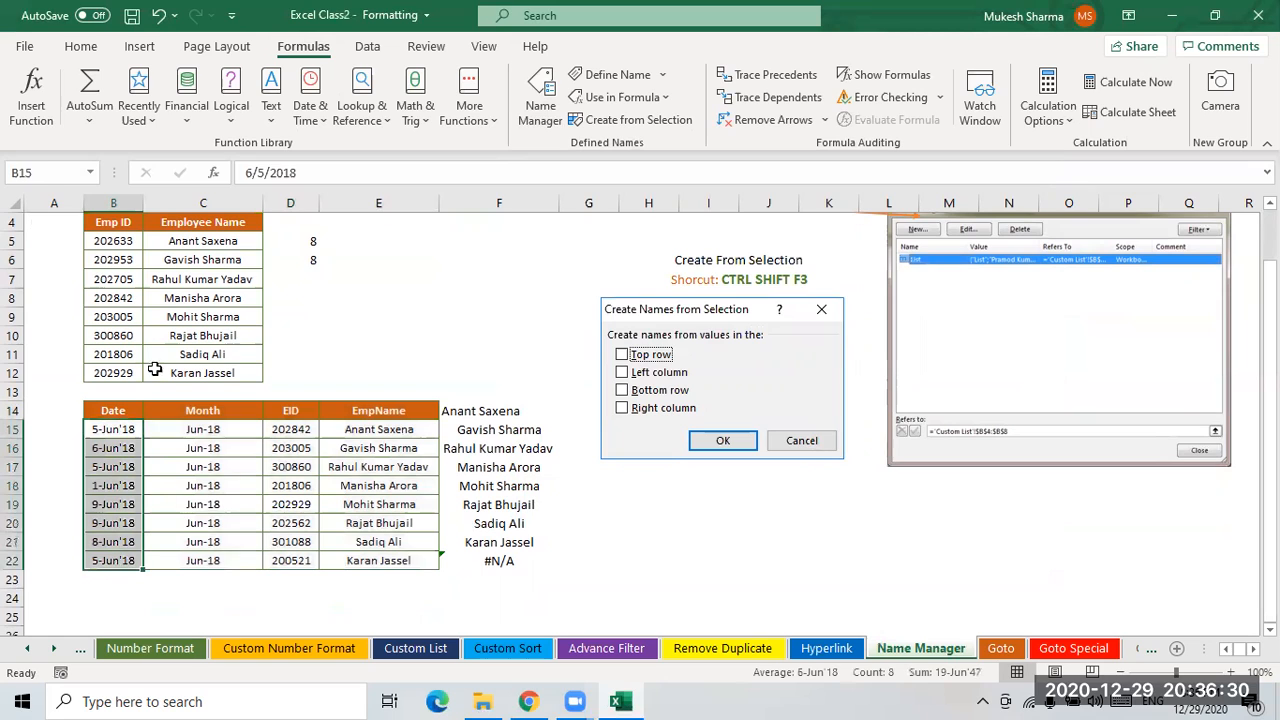
drag(203, 429, 205, 560)
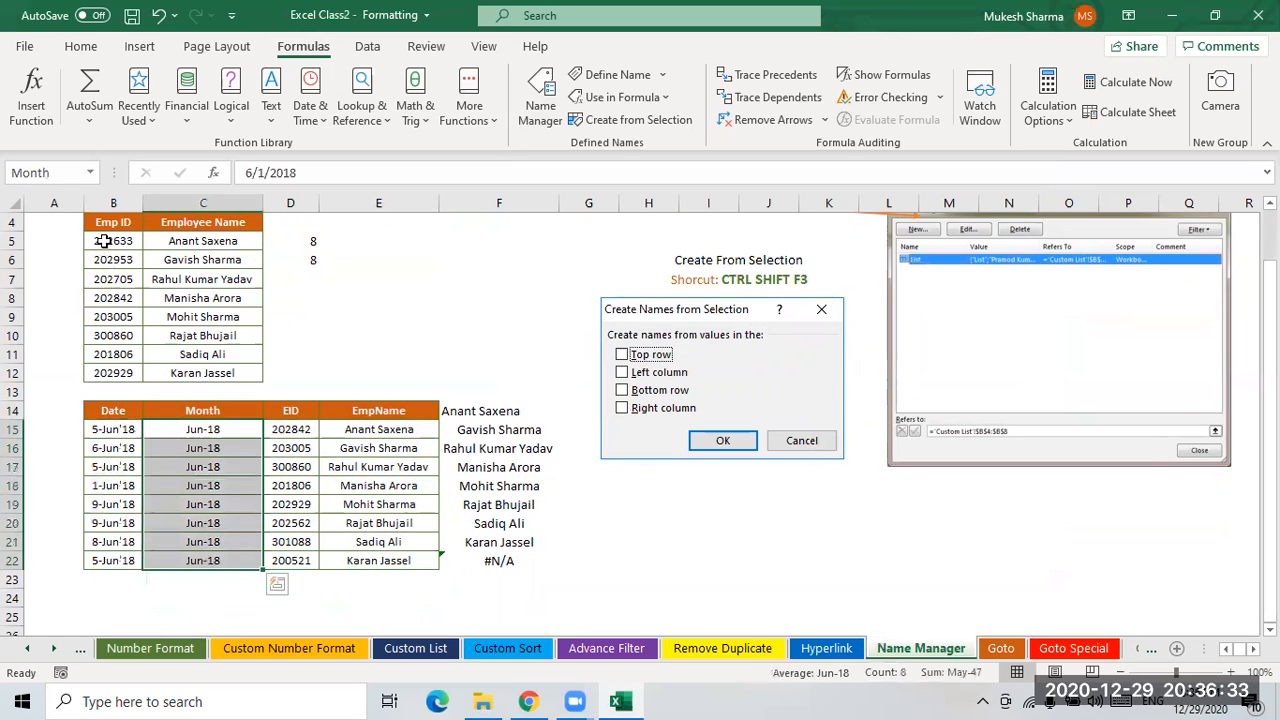
click(352, 411)
- Delete all the existing defined names in Name Manager and close it
click(537, 118)
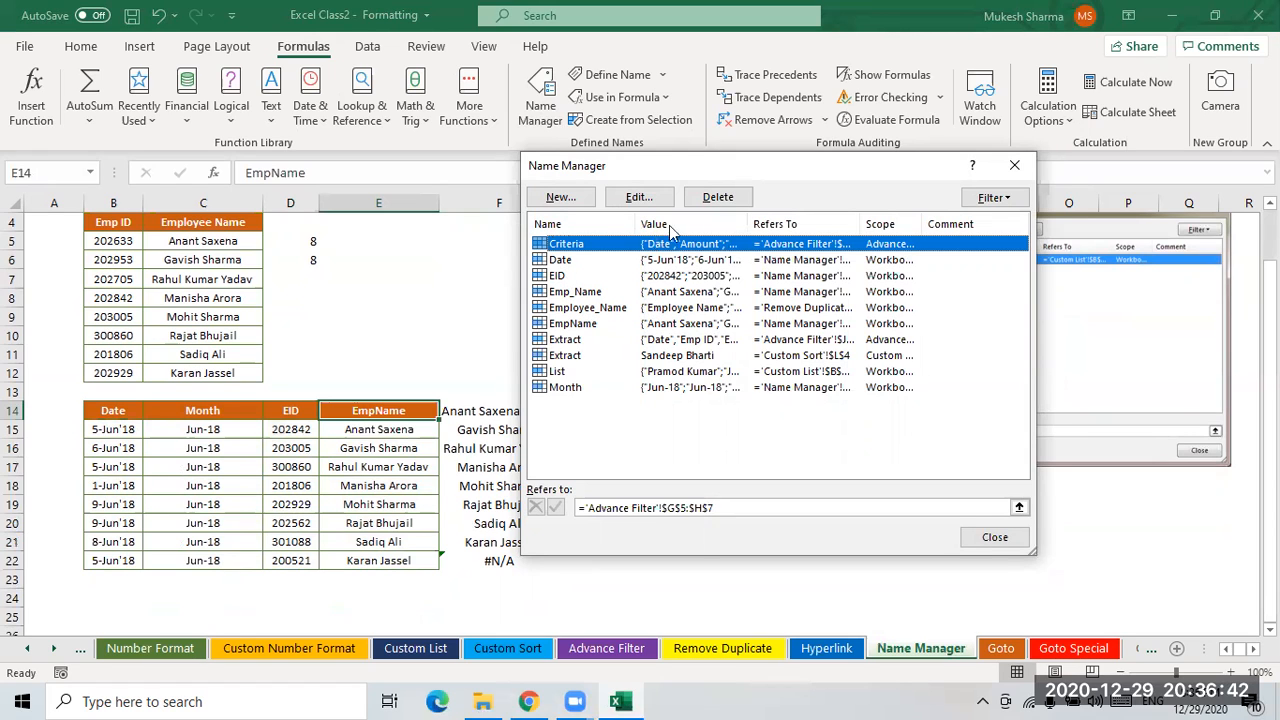
click(714, 197)
click(610, 402)
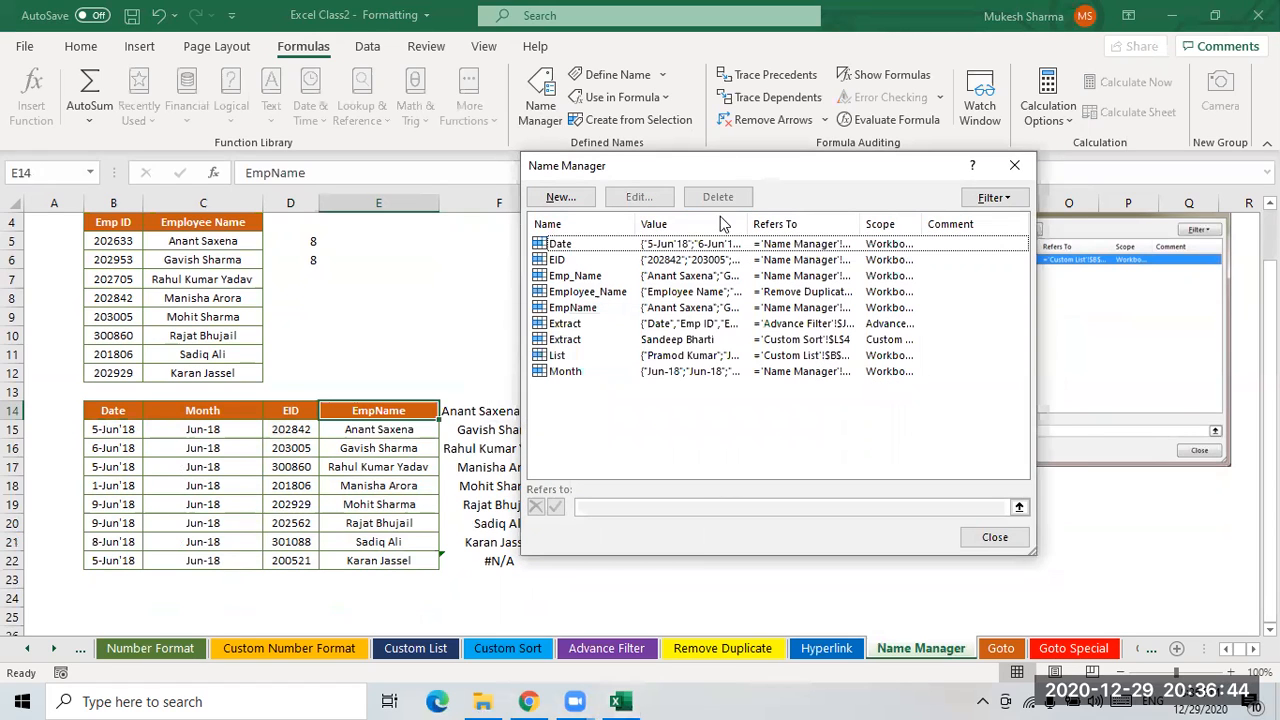
click(645, 311)
click(560, 246)
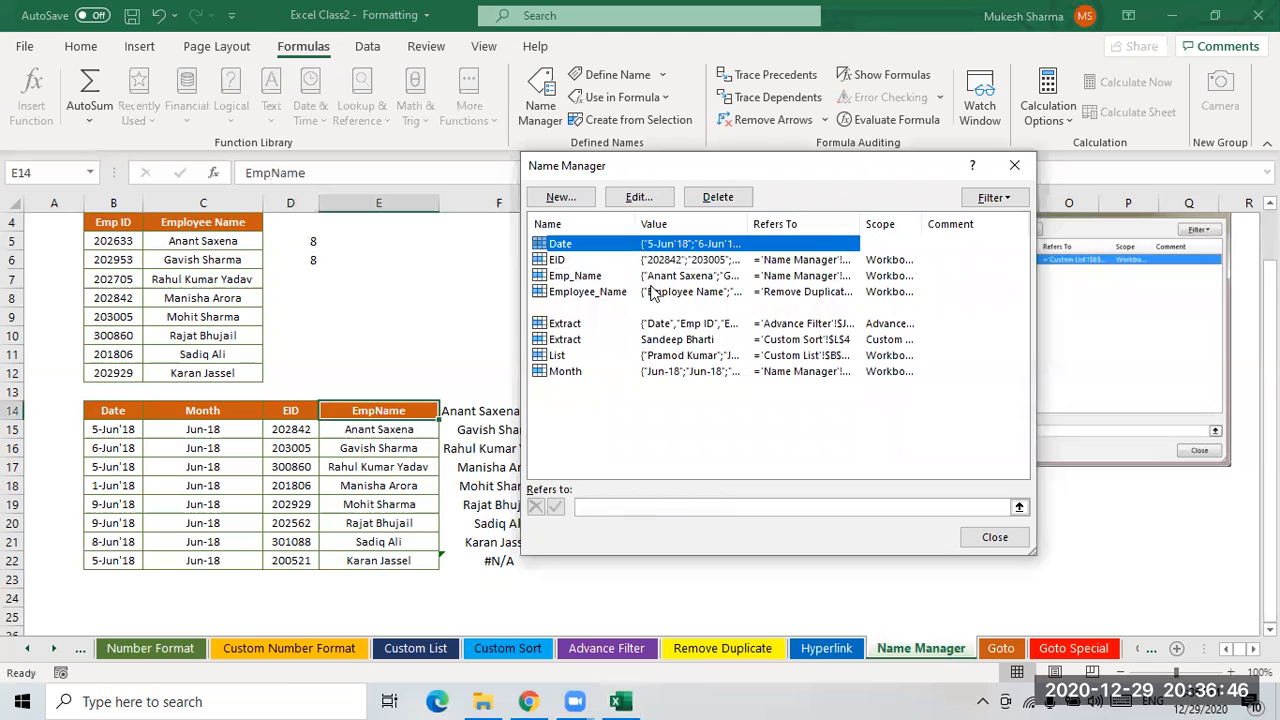
key(shift+Down)
key(shift+Down)
key(shift+Down)
key(shift+Down)
key(shift+Down)
key(shift+Down)
key(shift+Down)
key(shift+Down)
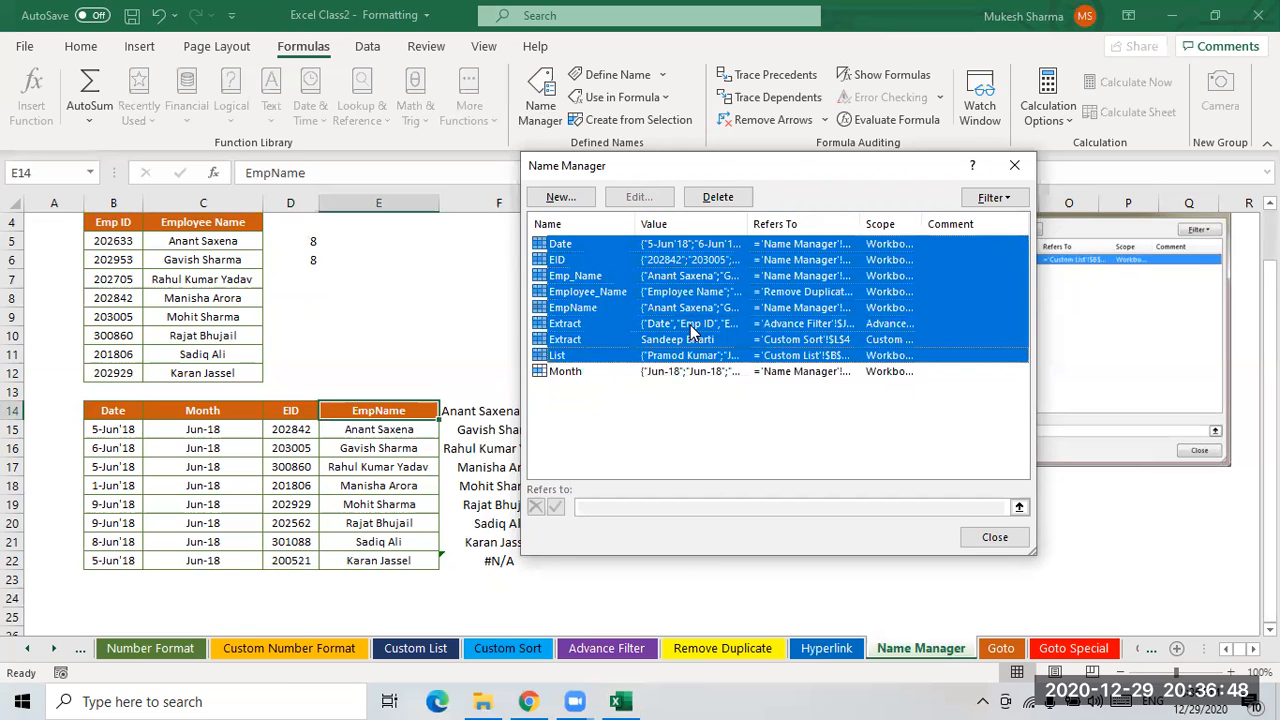
click(712, 198)
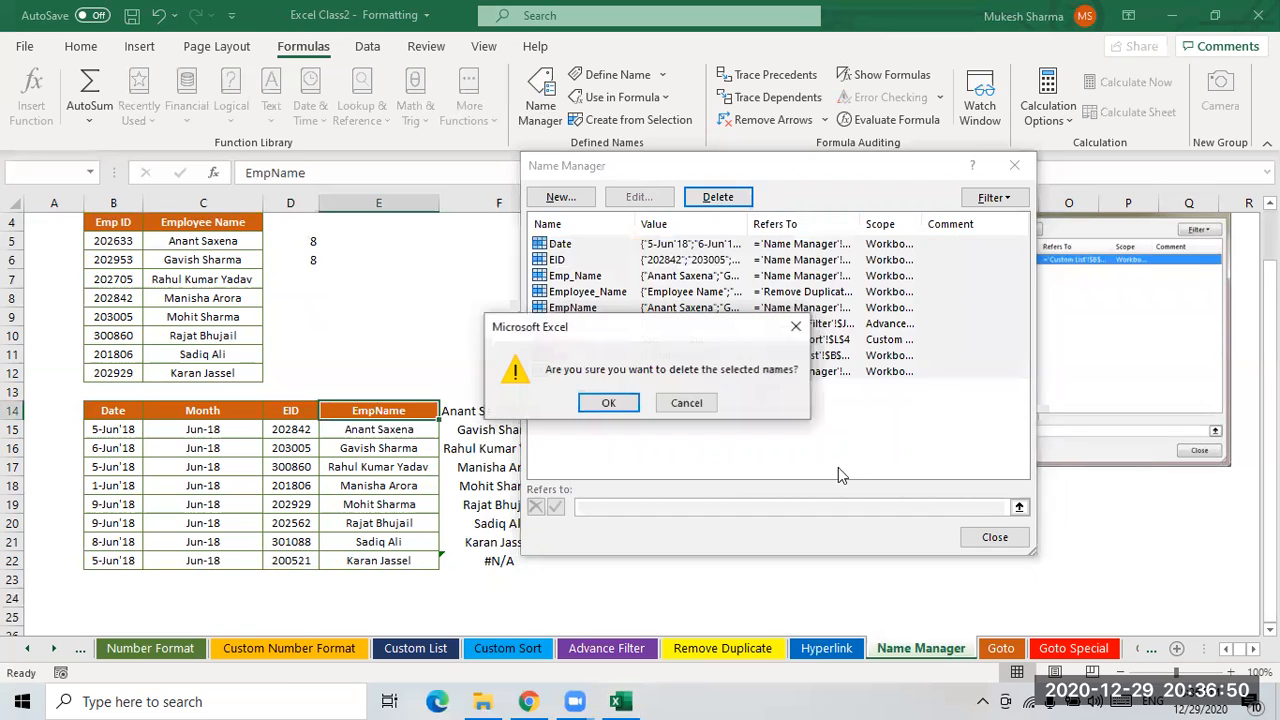
click(618, 404)
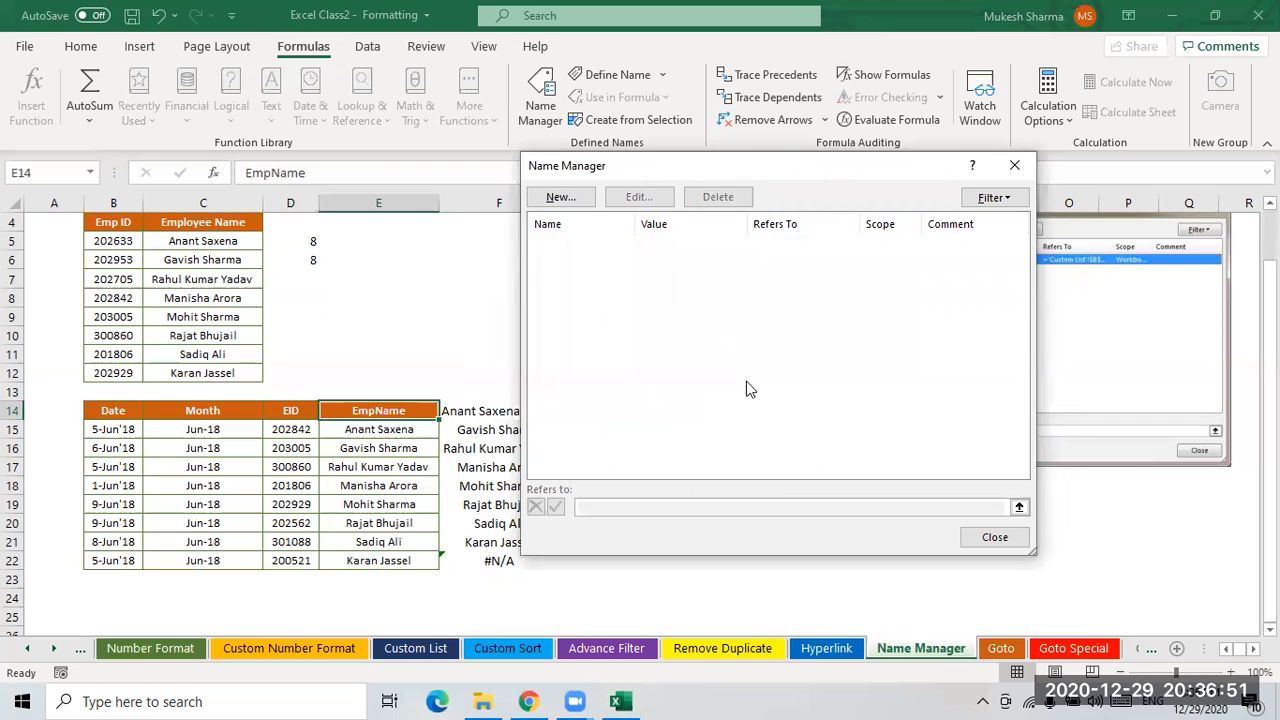
click(995, 538)
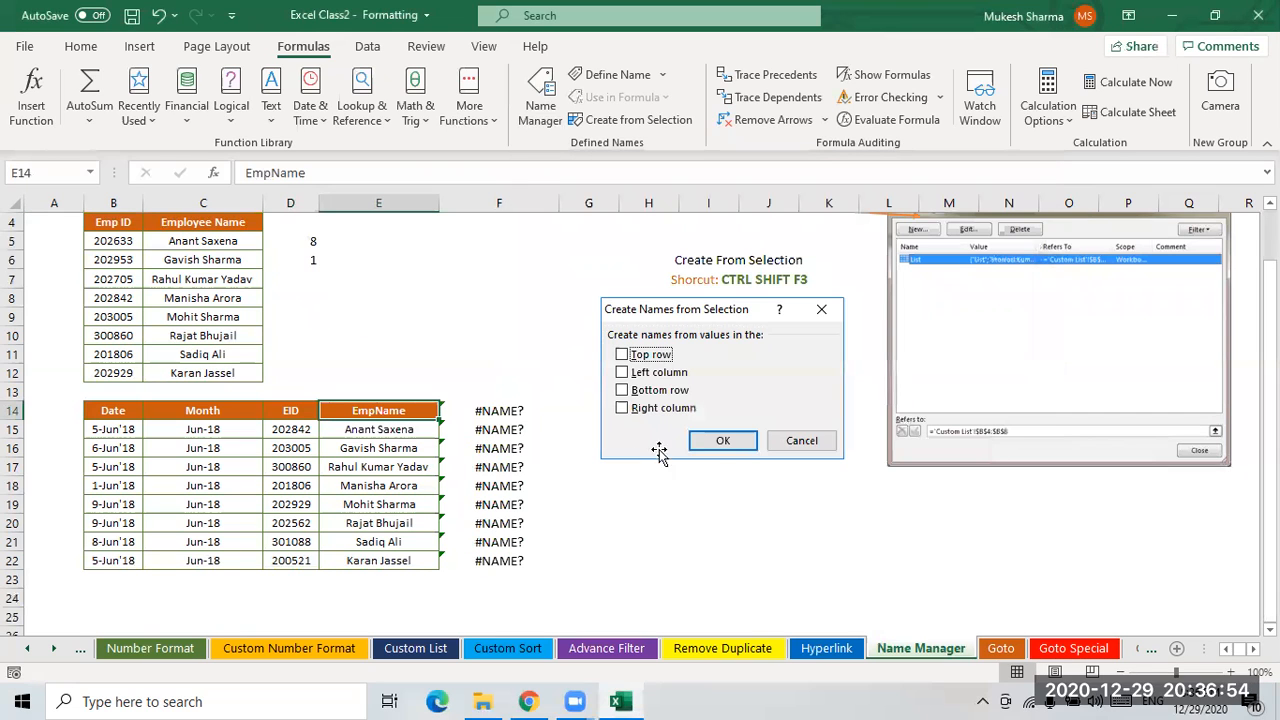
- Clear the #NAME? formulas from F14:F22
drag(498, 412, 491, 557)
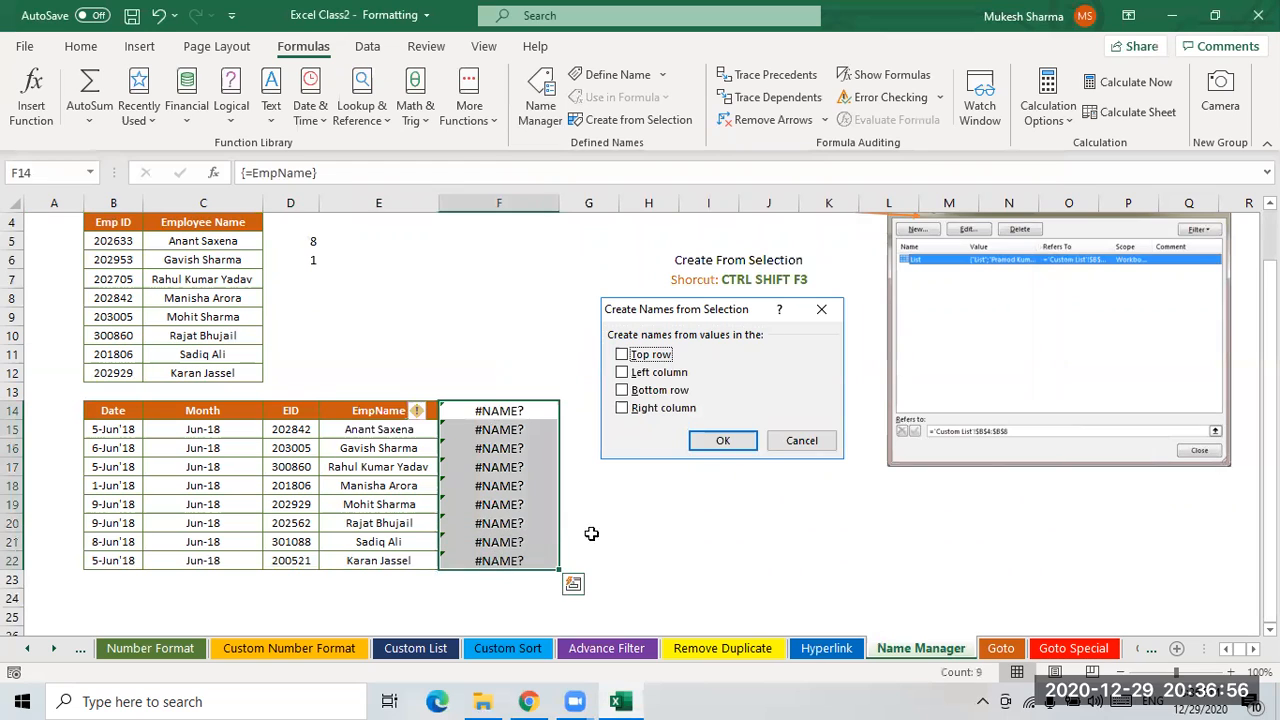
key(Delete)
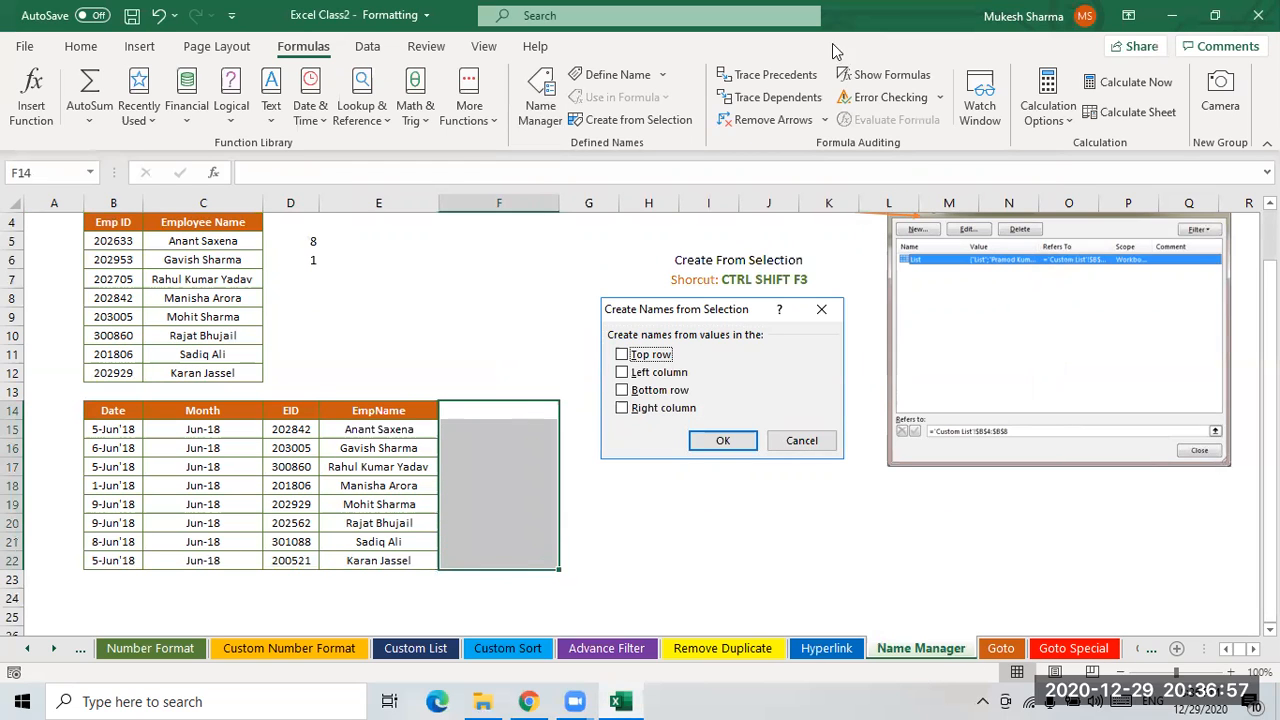
- Examine the Date, Month and EmpName columns and the whole table by selecting them
click(396, 298)
drag(107, 433, 118, 560)
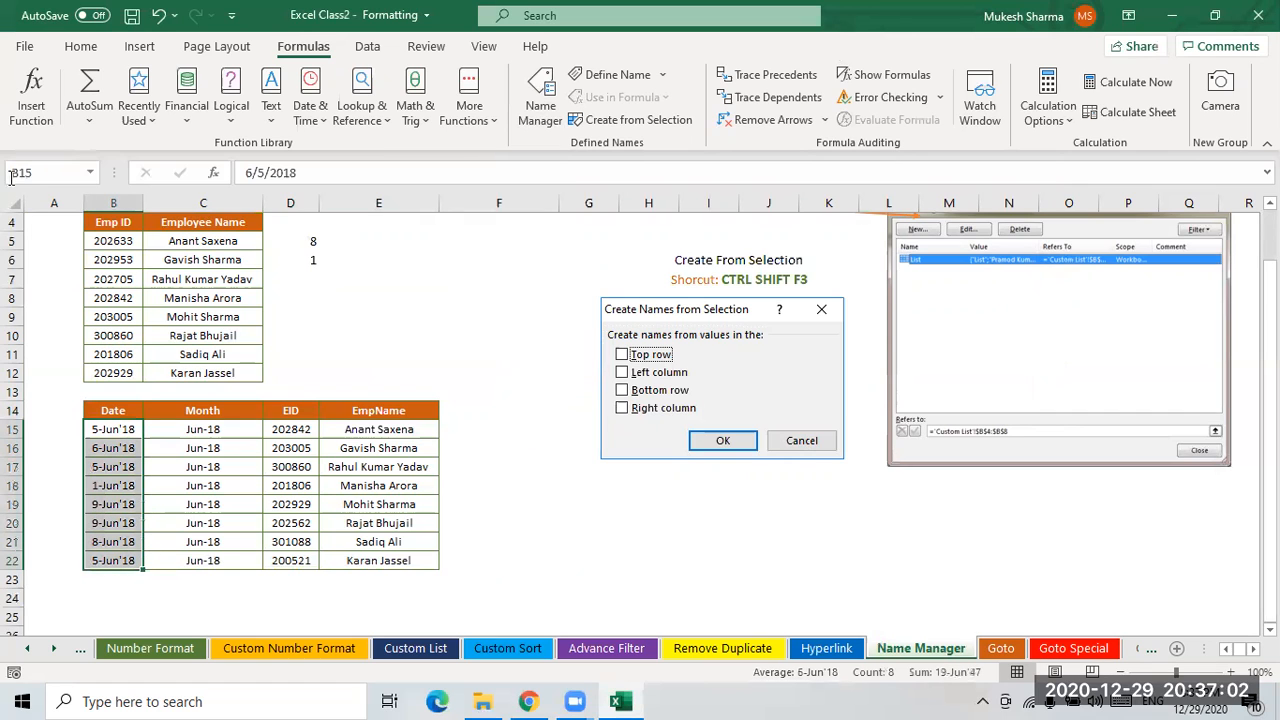
click(112, 411)
drag(118, 432, 127, 560)
drag(198, 432, 201, 556)
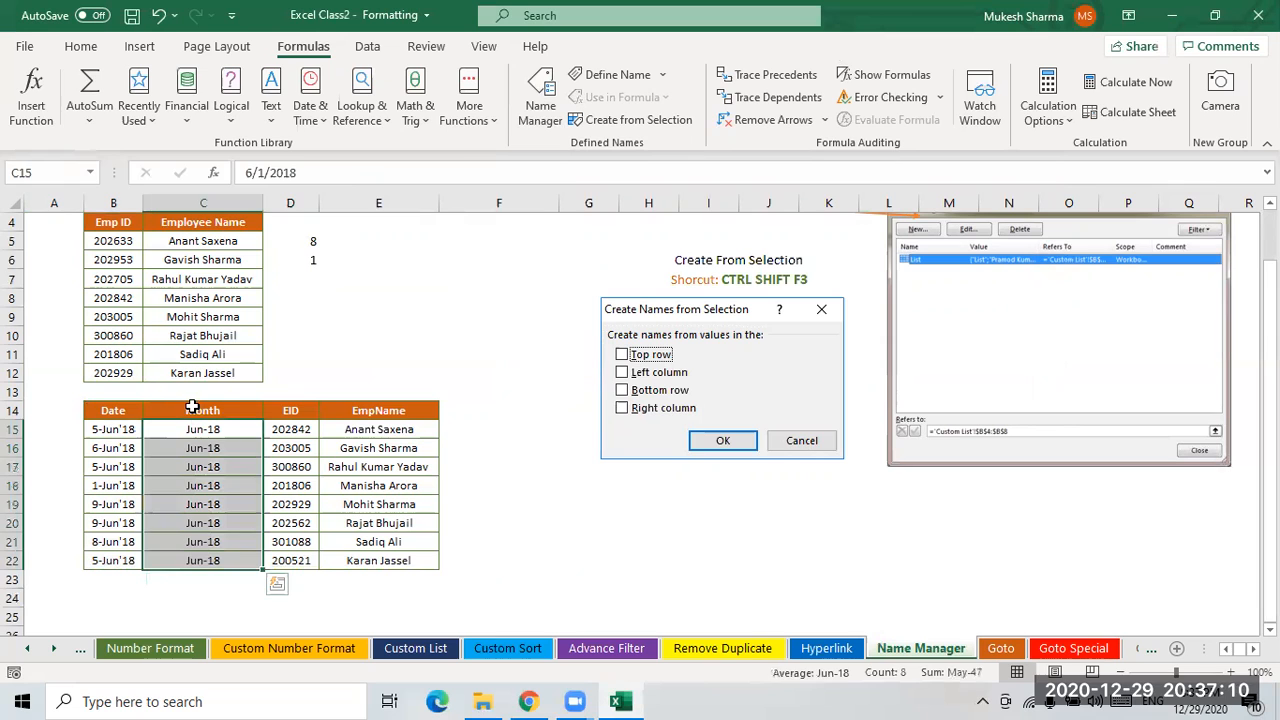
click(377, 460)
shift+click(345, 448)
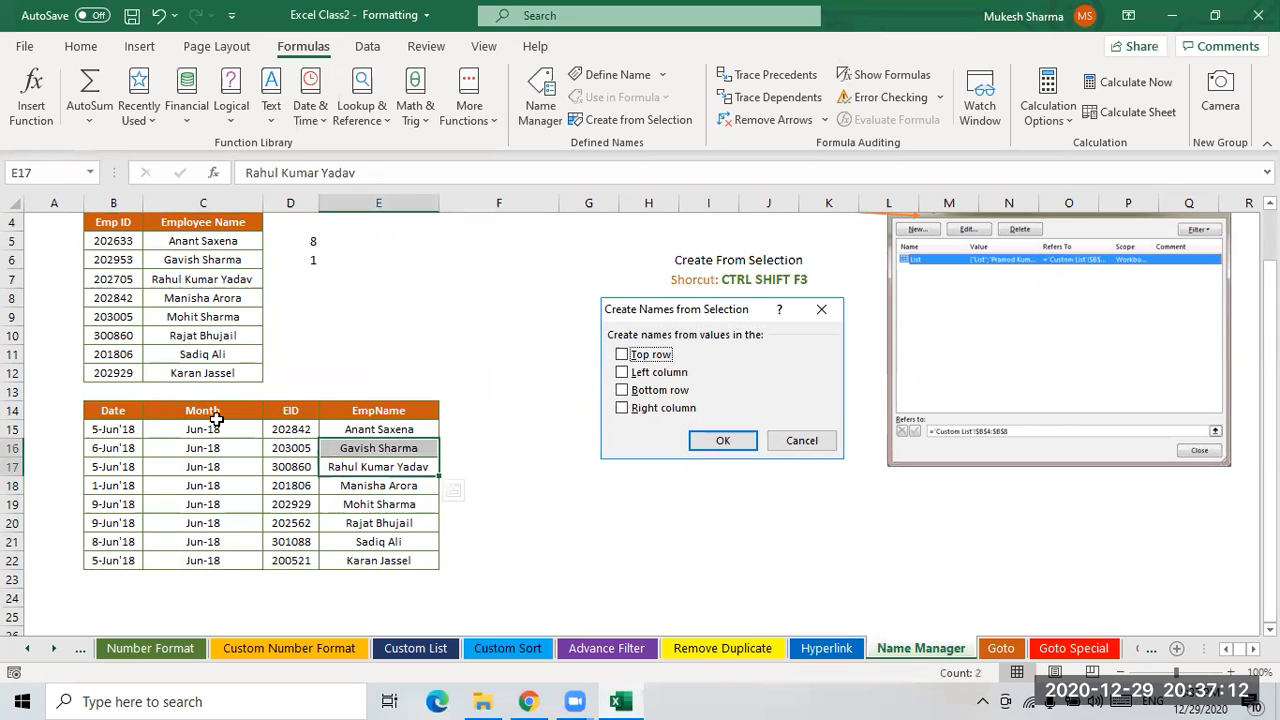
drag(115, 411, 380, 557)
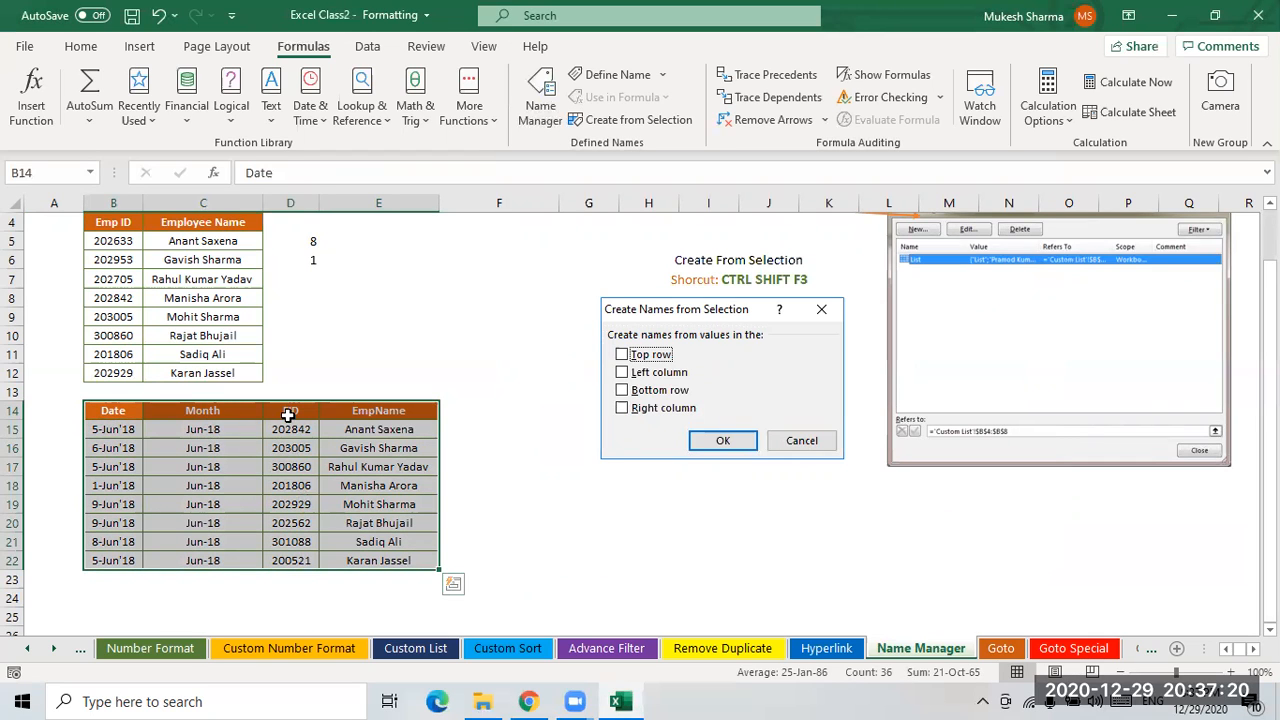
click(402, 597)
drag(378, 432, 372, 562)
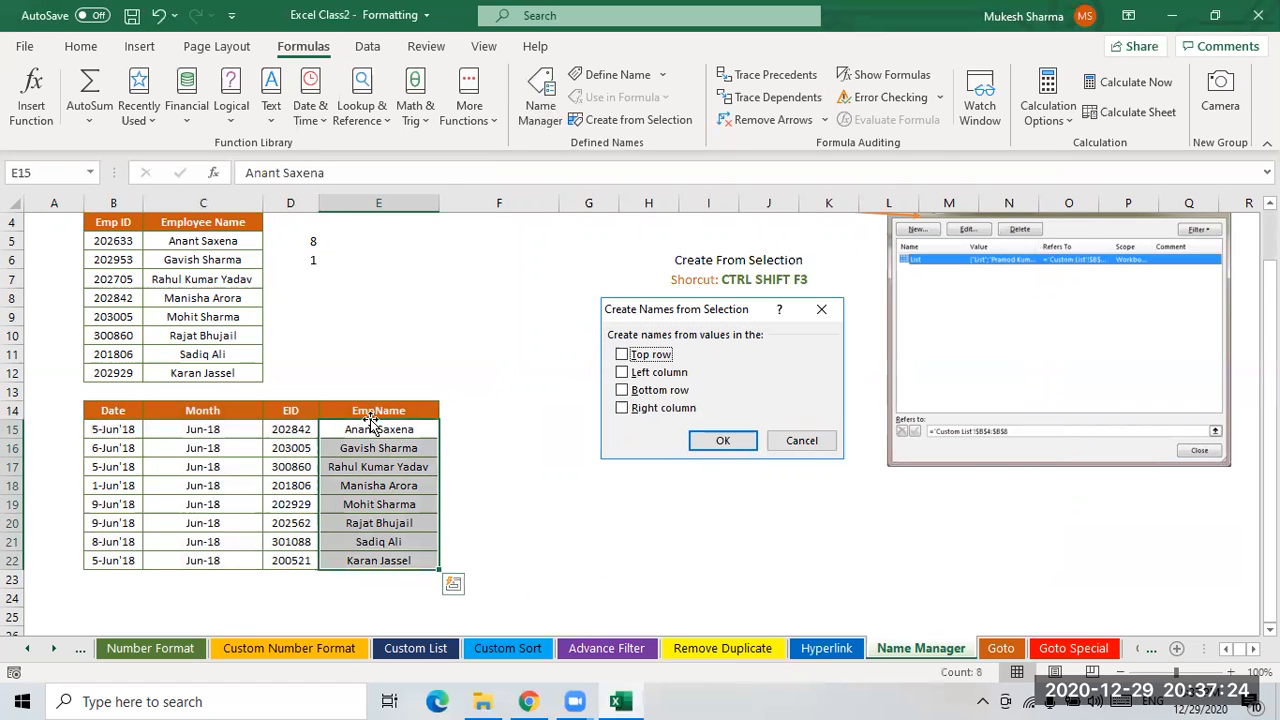
click(496, 521)
- Create names for B14:E22 from its top row only with Create from Selection
drag(100, 412, 375, 563)
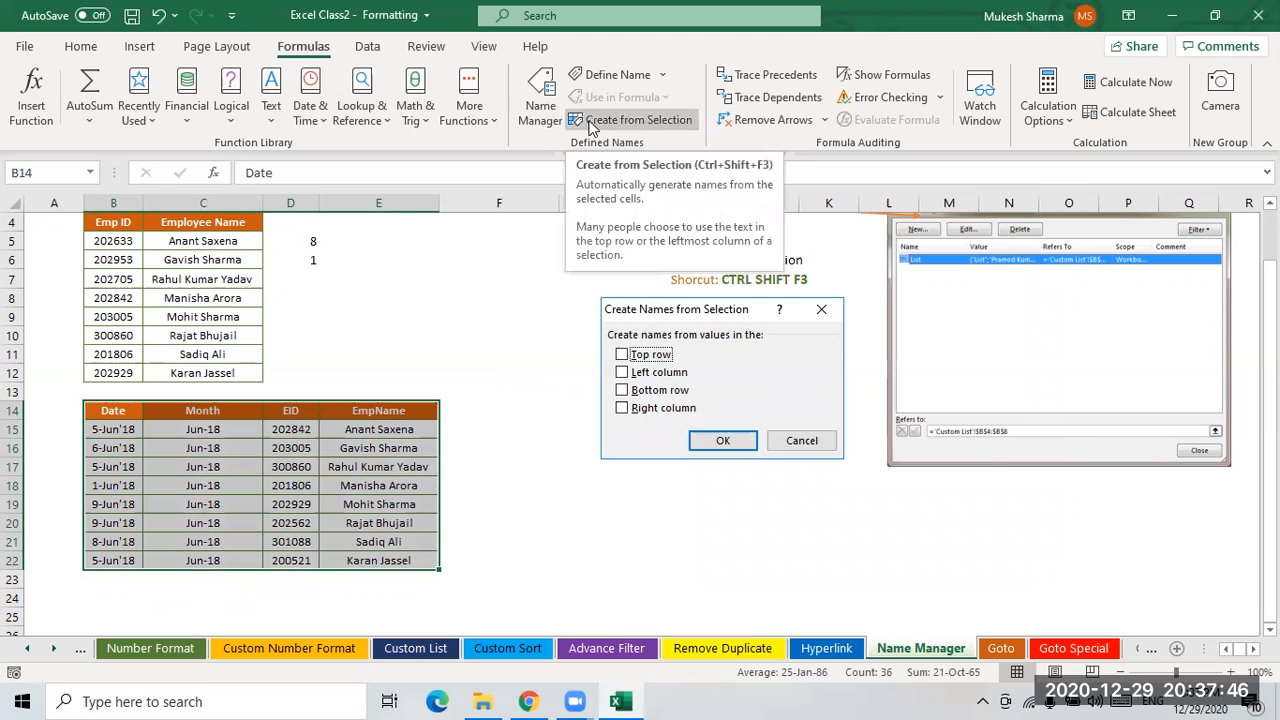
click(624, 122)
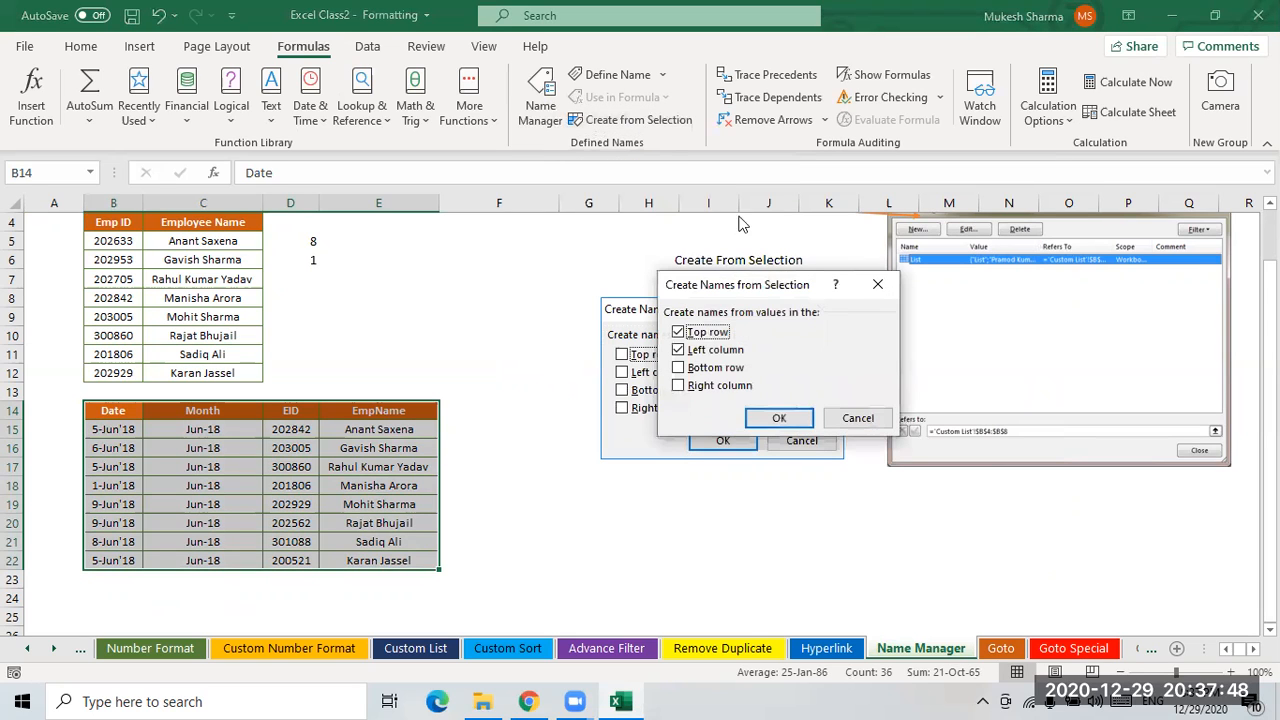
drag(735, 281, 521, 170)
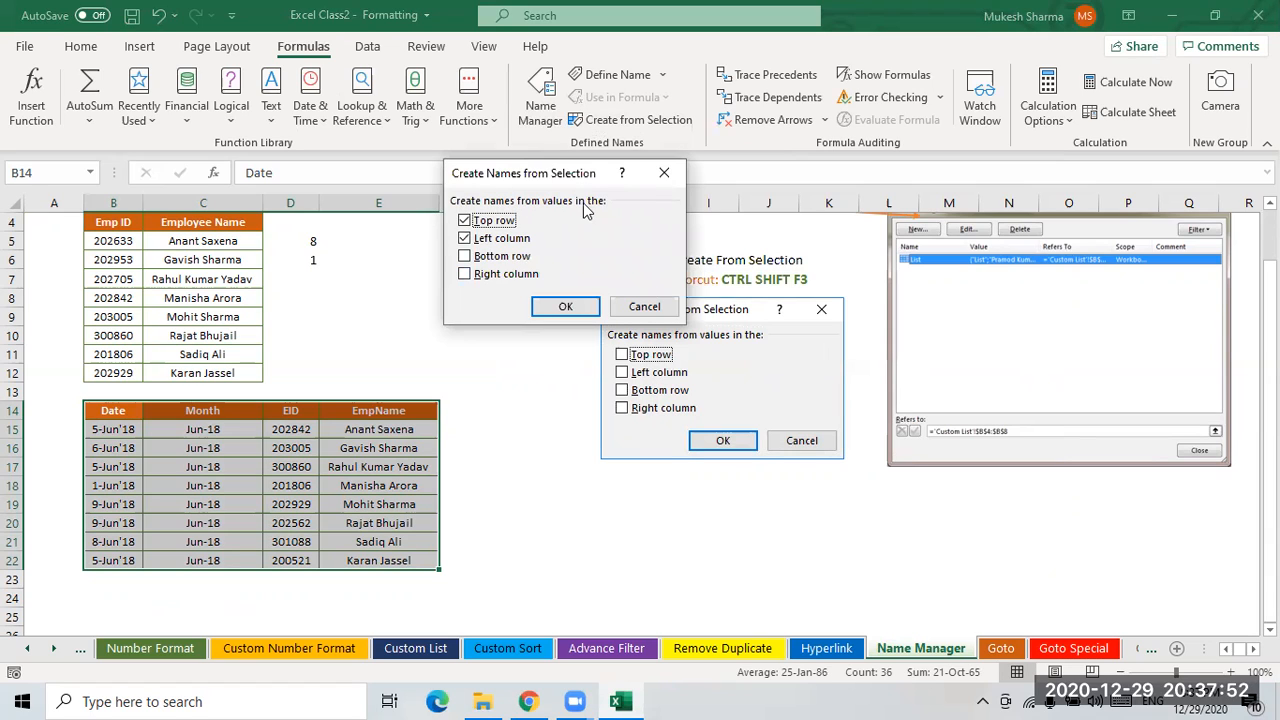
click(465, 239)
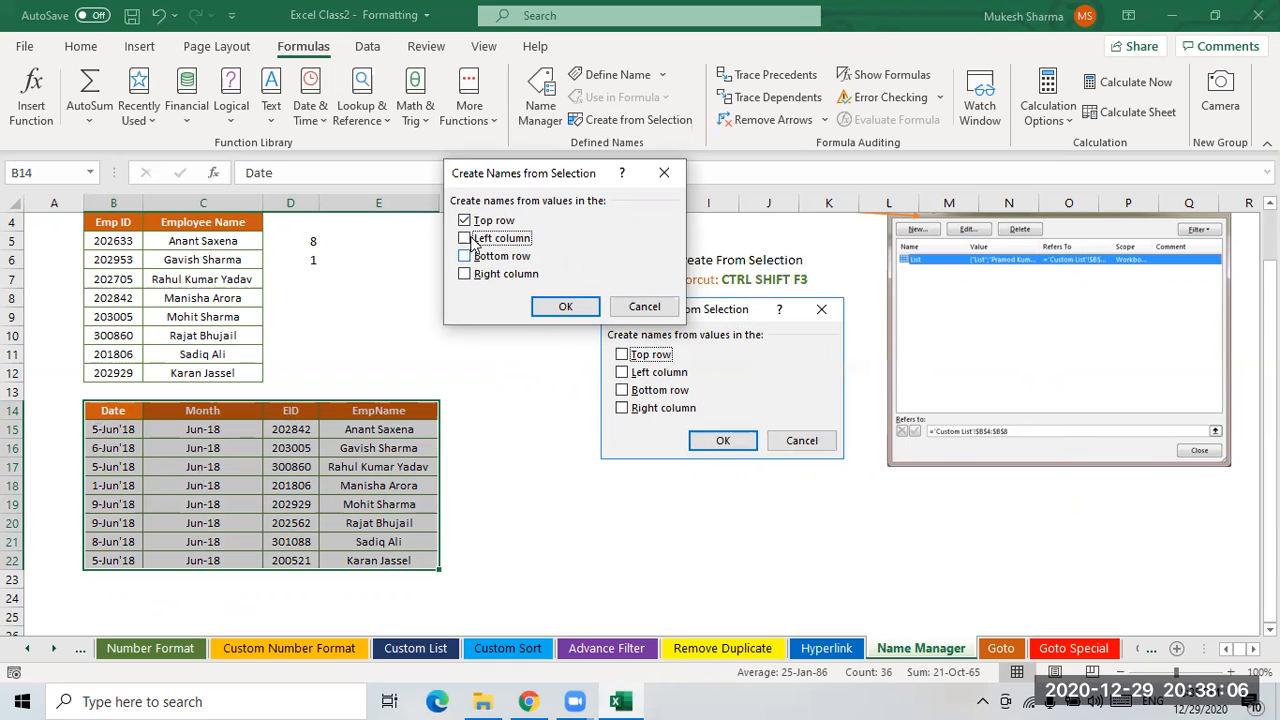
click(563, 308)
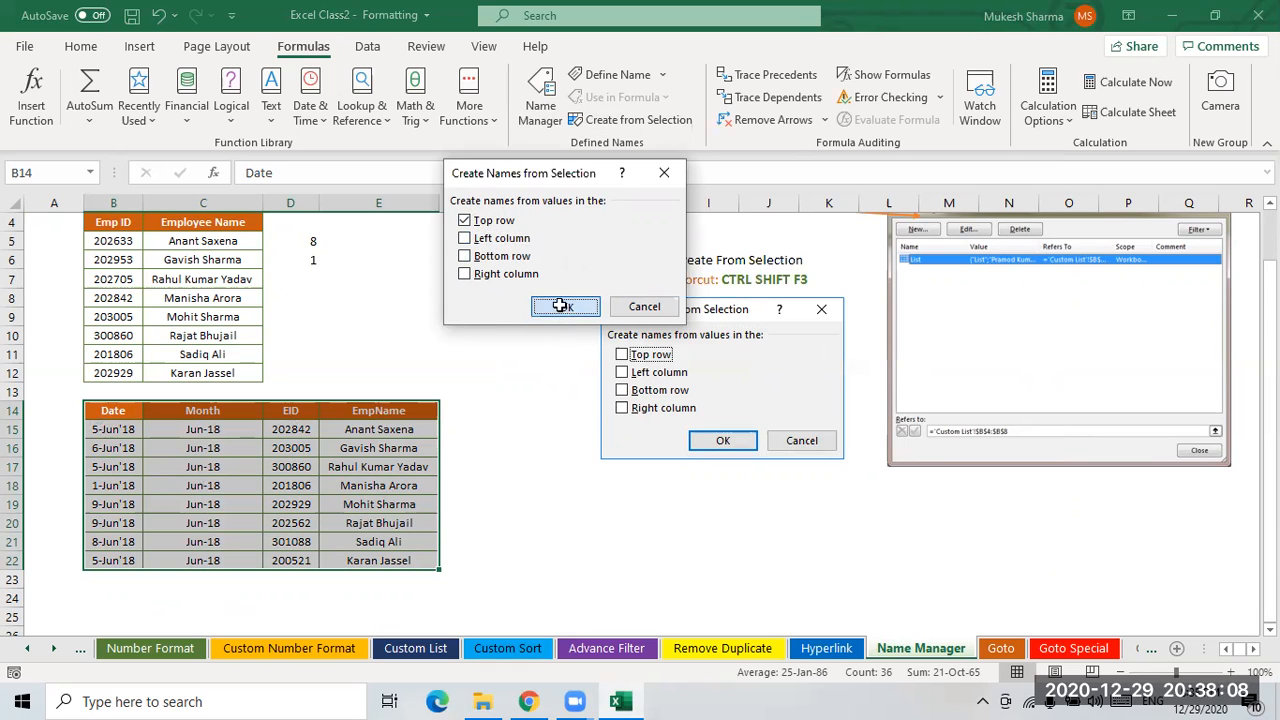
- Review the newly created Date, EID, EmpName and Month names and their ranges in Name Manager
click(462, 385)
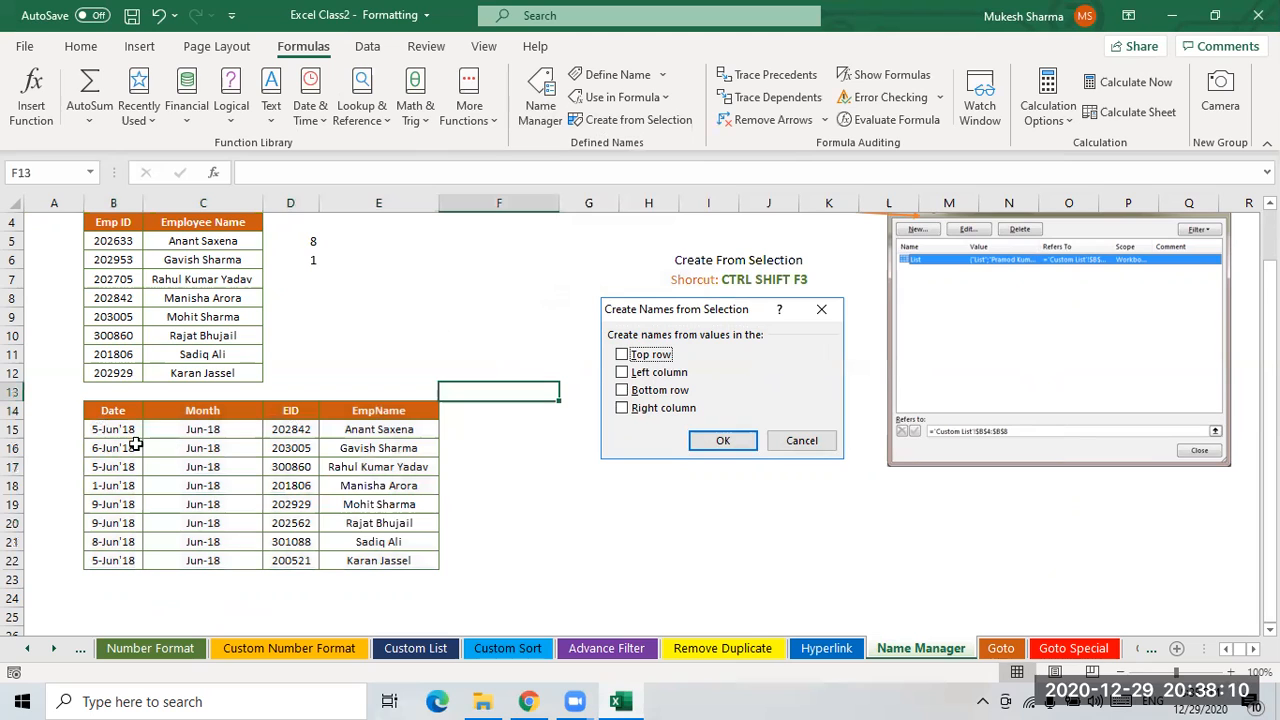
drag(115, 429, 115, 560)
drag(217, 431, 205, 562)
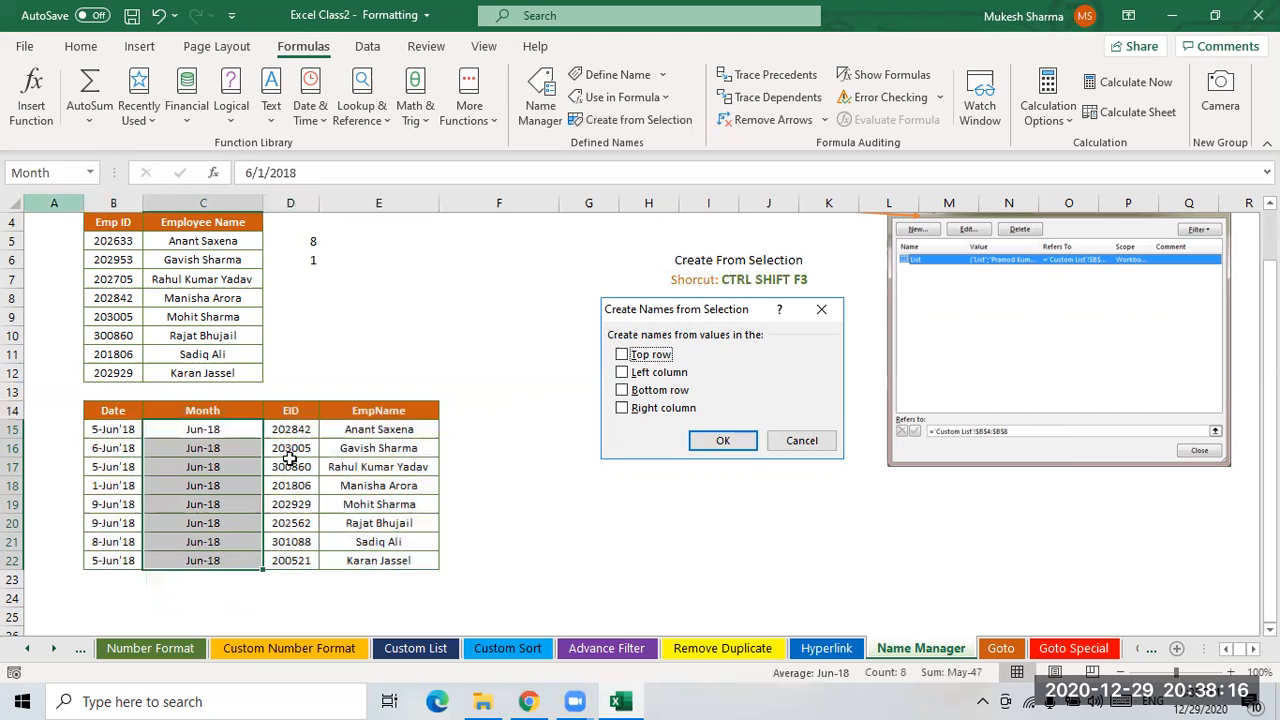
click(540, 100)
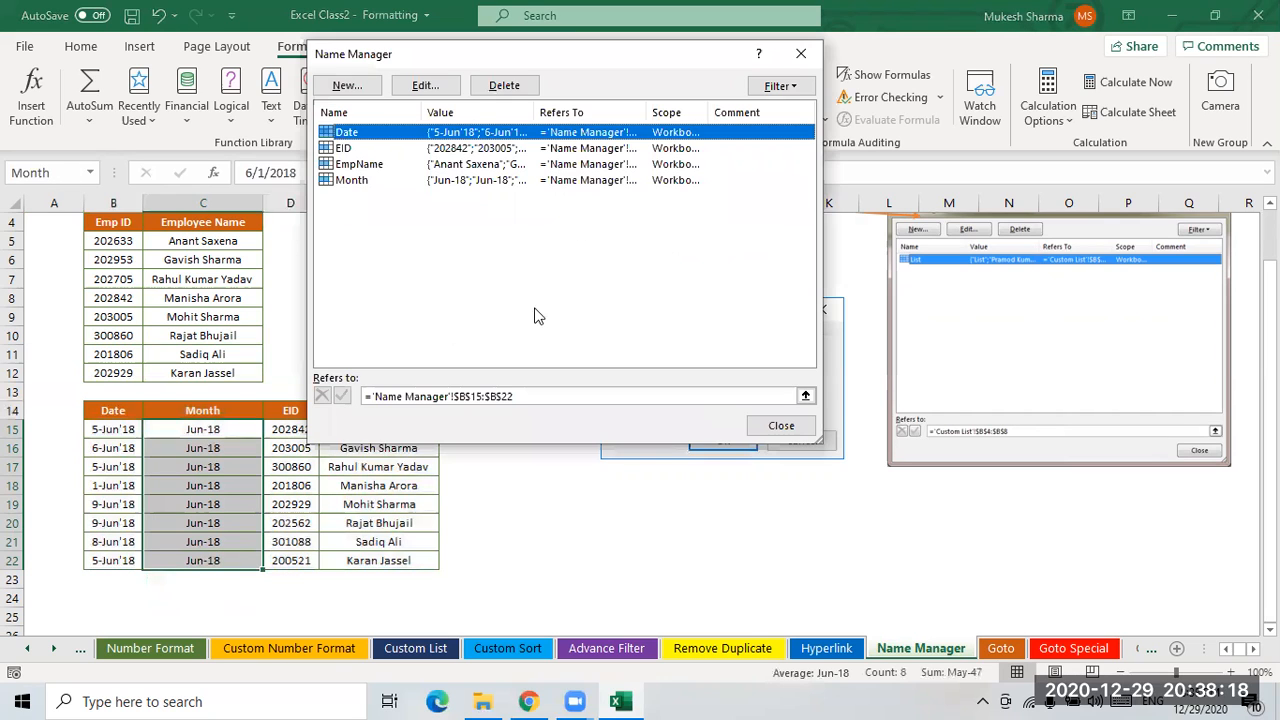
click(358, 164)
click(350, 149)
click(358, 164)
click(354, 181)
click(352, 150)
click(350, 134)
click(348, 149)
click(352, 165)
click(350, 181)
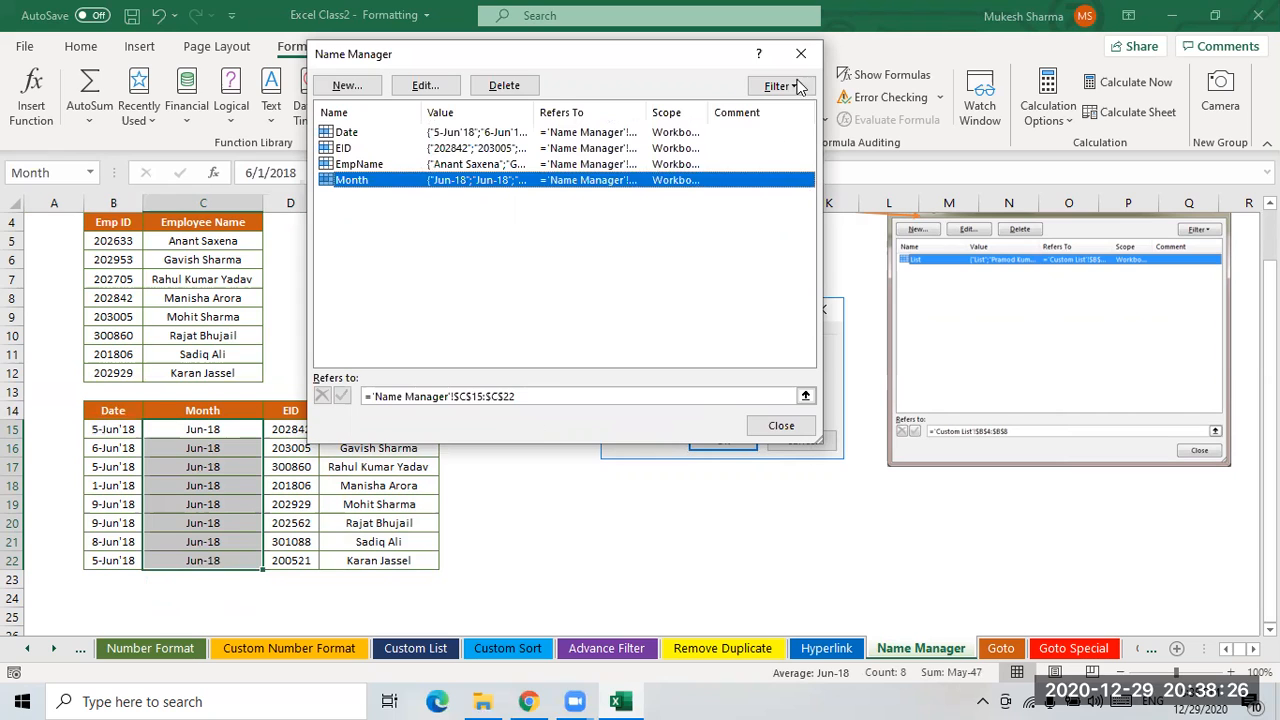
click(784, 426)
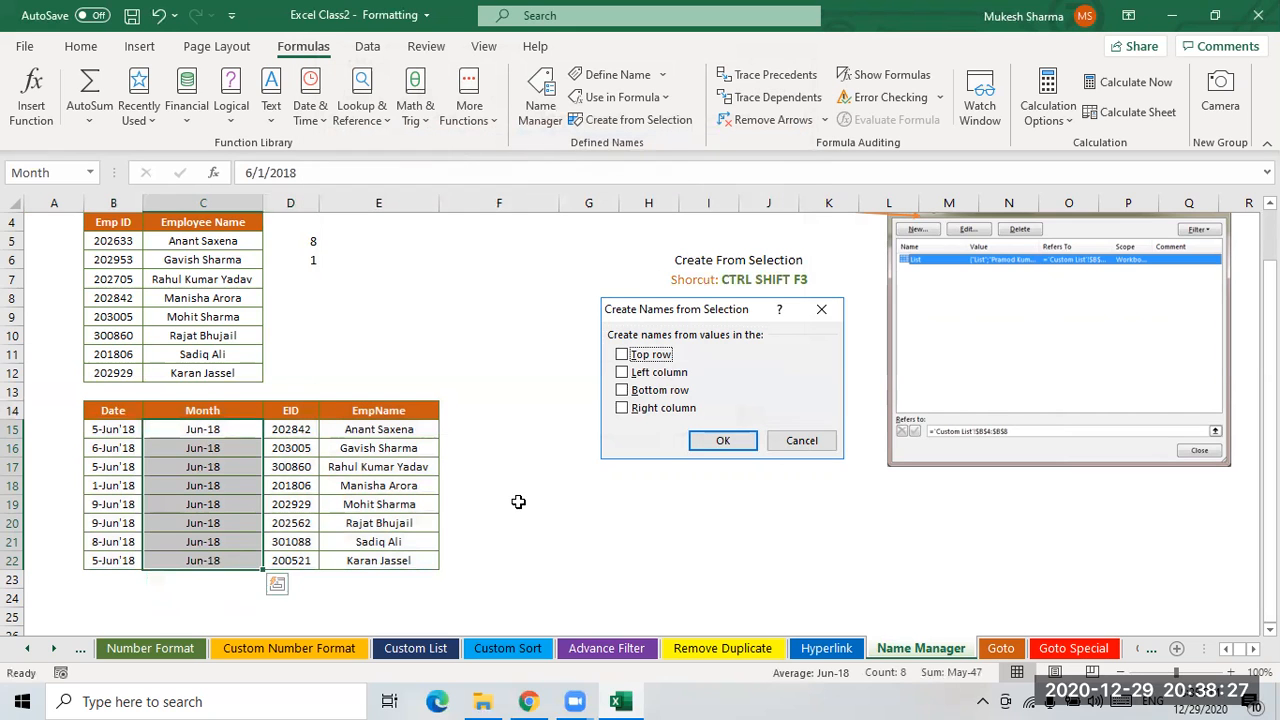
- Enter the array formula =Date in F15:F22 by pasting the Date name
click(498, 428)
click(203, 417)
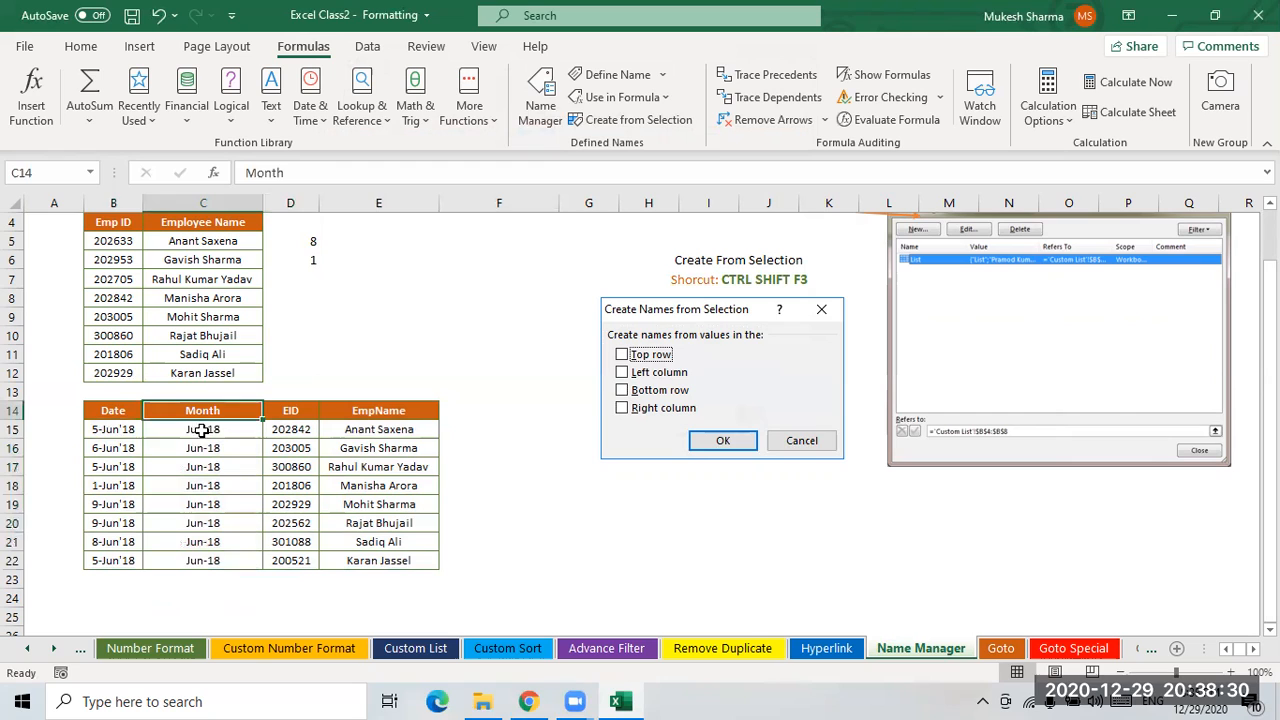
click(104, 430)
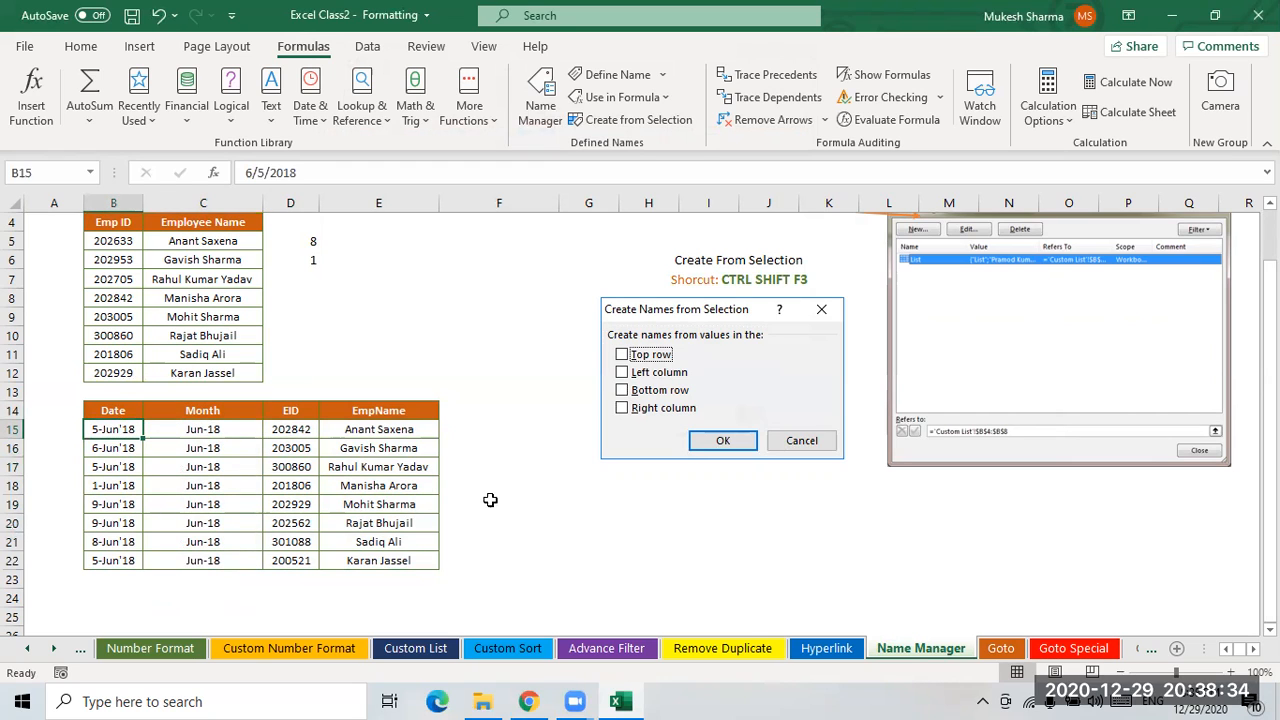
drag(481, 425, 474, 560)
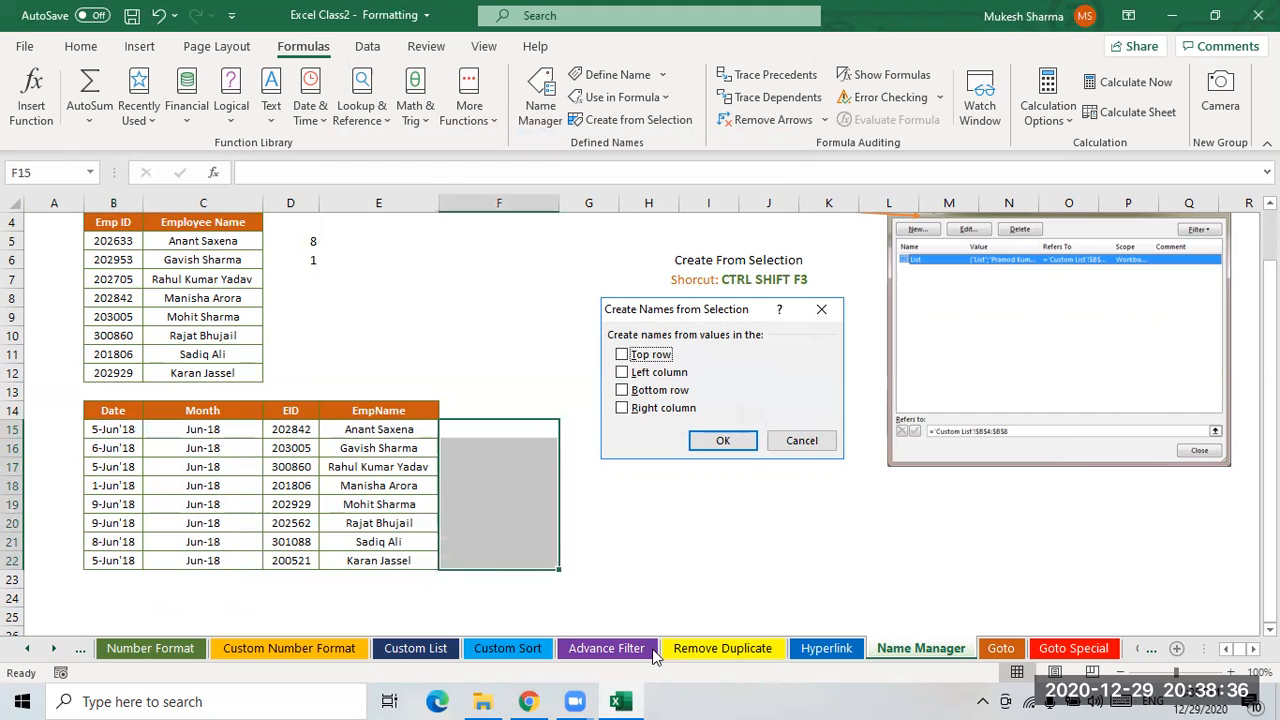
text(=)
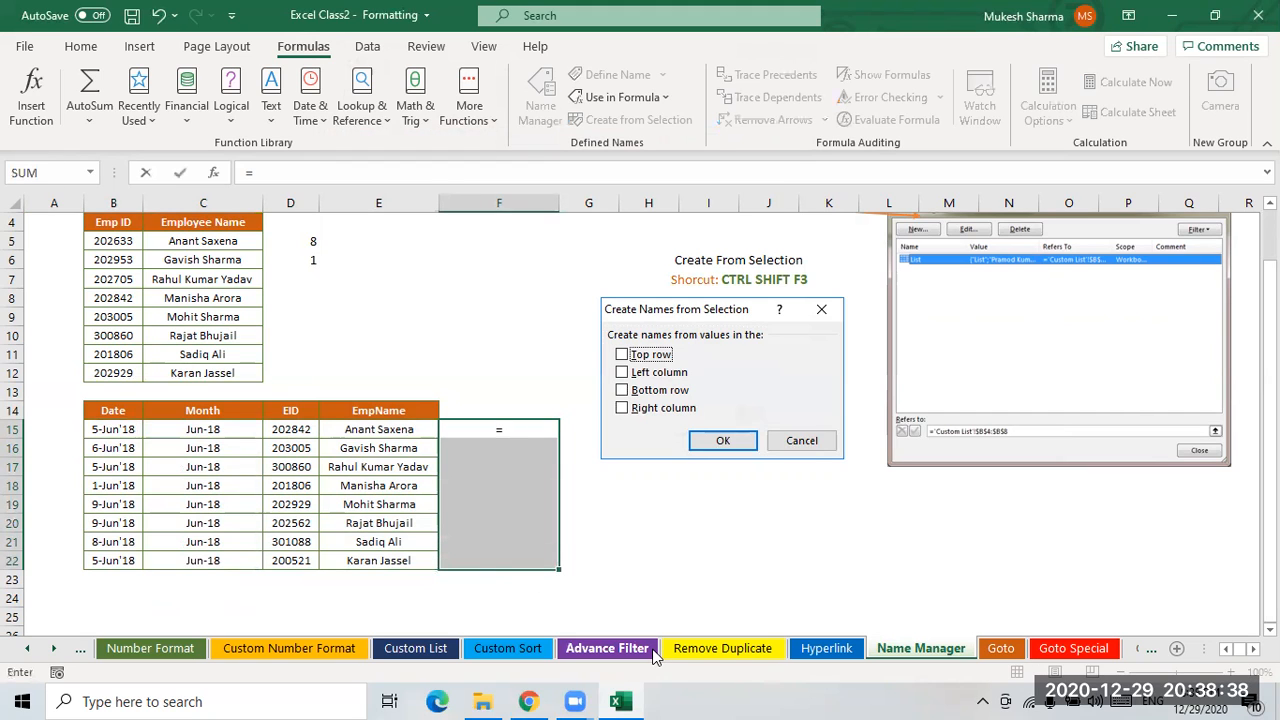
key(F3)
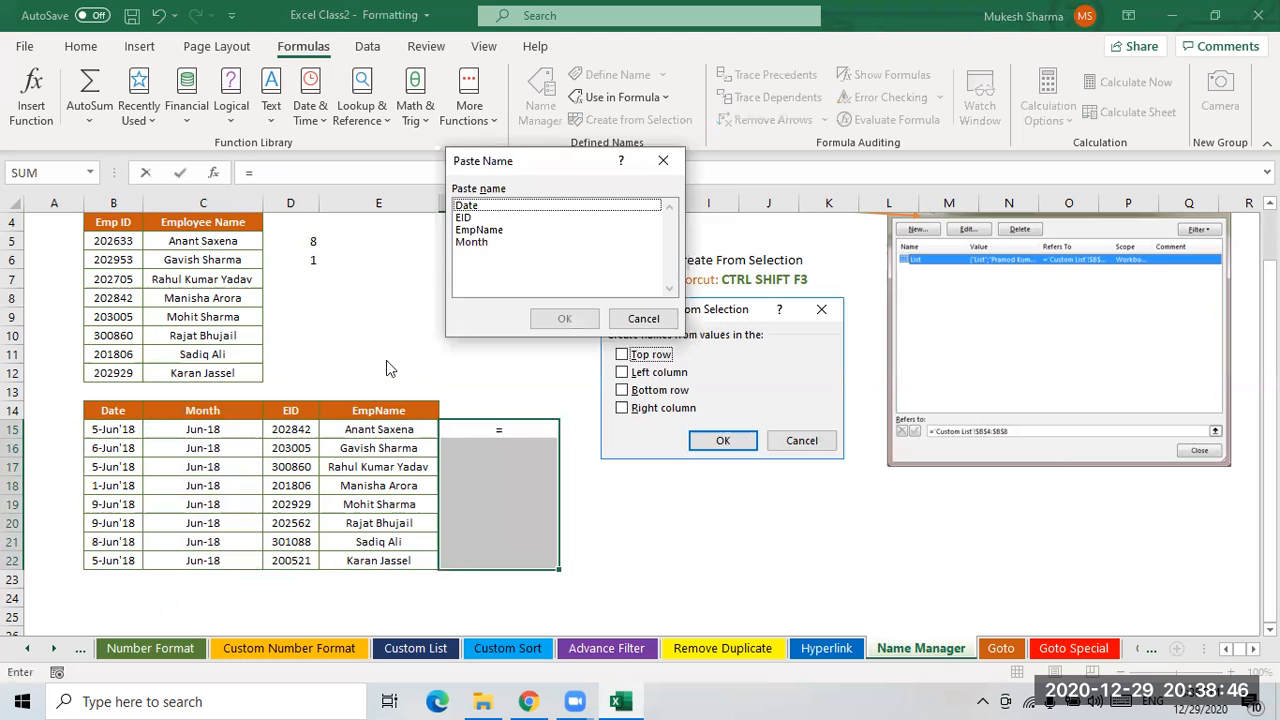
click(466, 207)
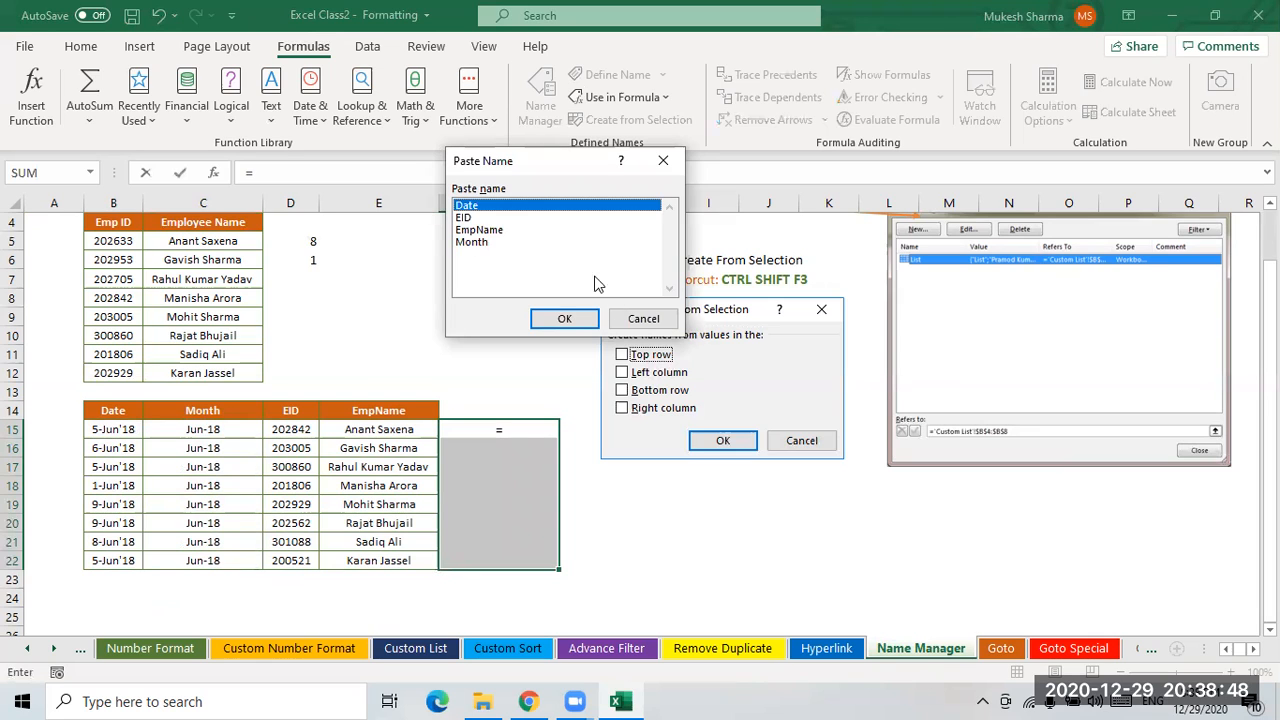
click(570, 321)
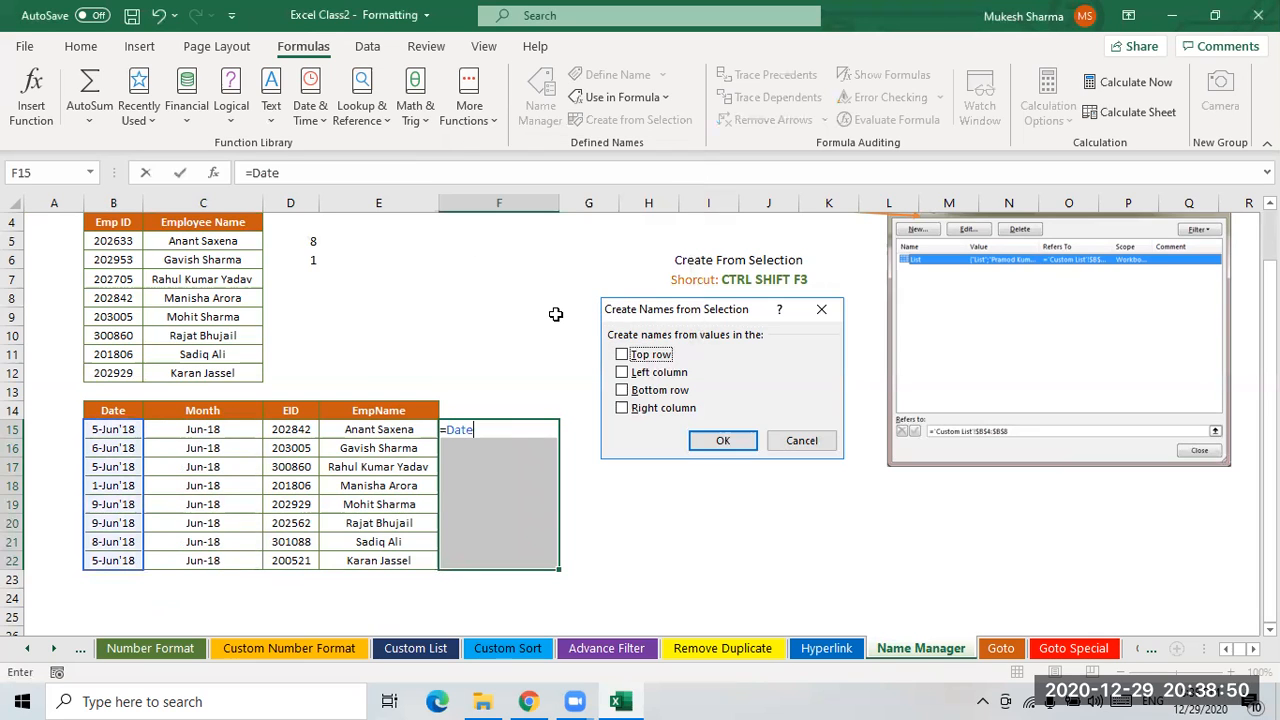
key(ctrl+shift+Return)
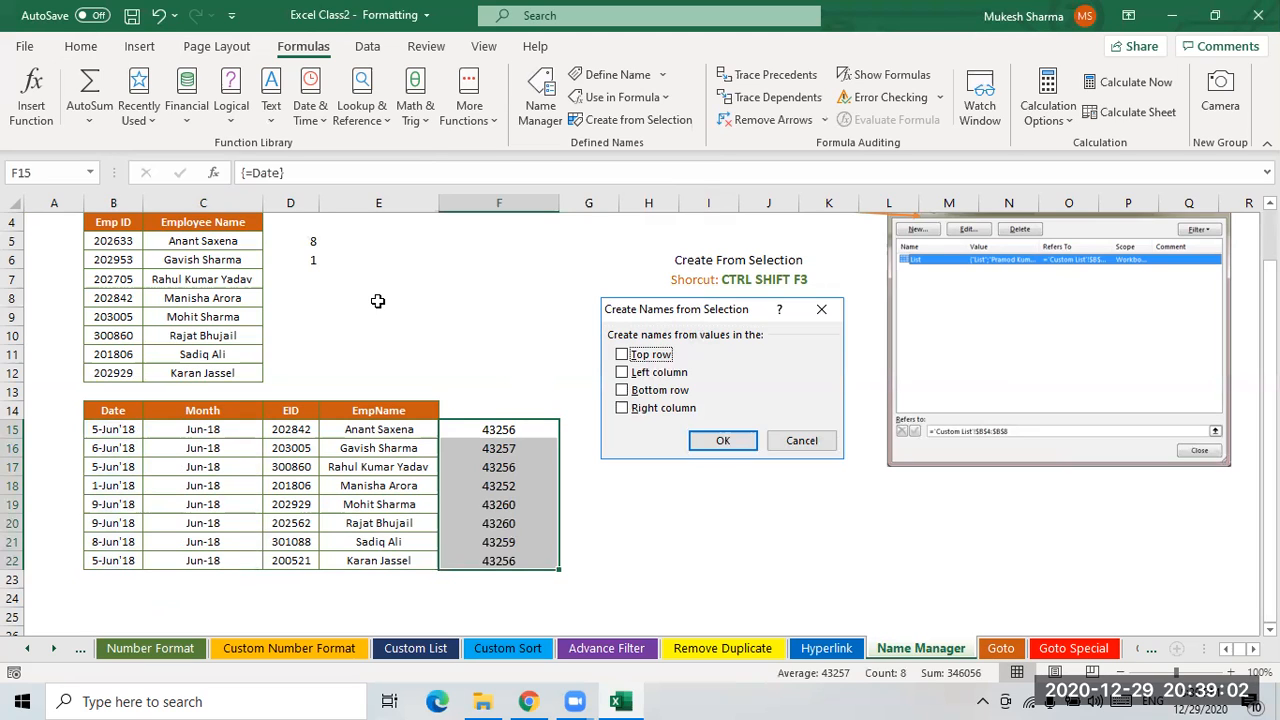
- Apply the short date format to the F15:F22 results
key(ctrl+shift+3)
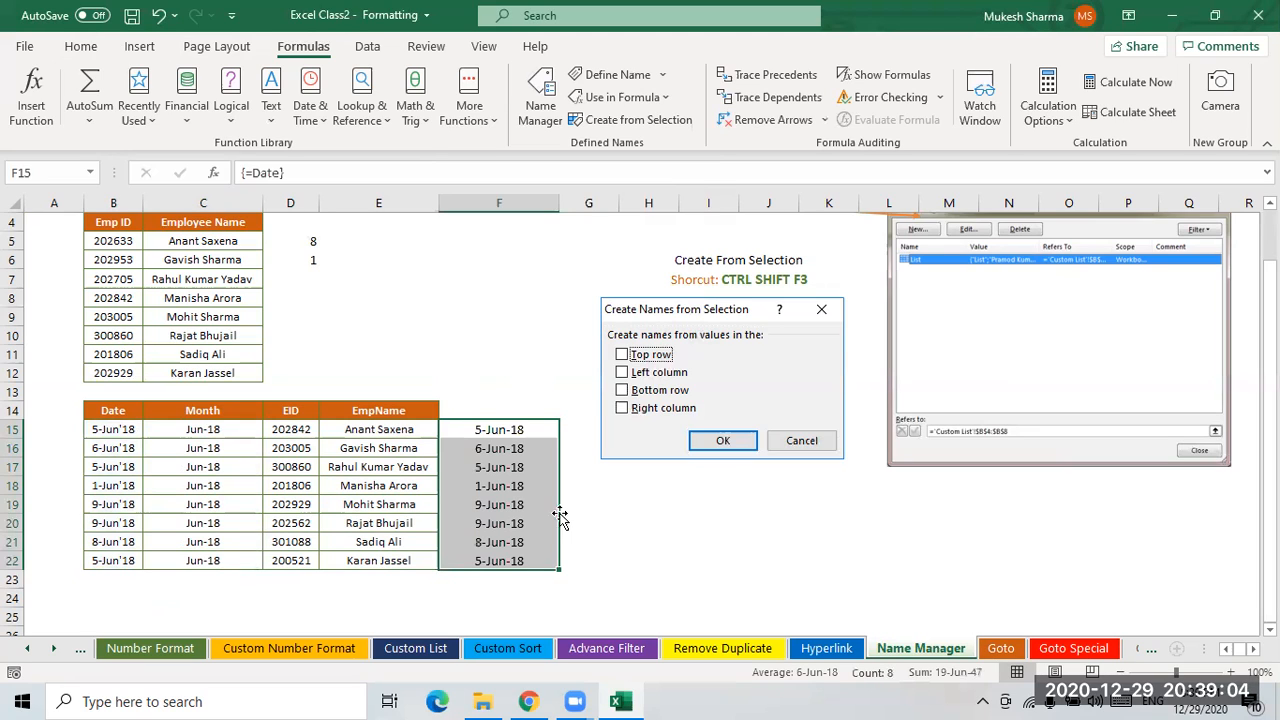
click(516, 454)
click(515, 540)
click(497, 433)
click(511, 525)
click(512, 557)
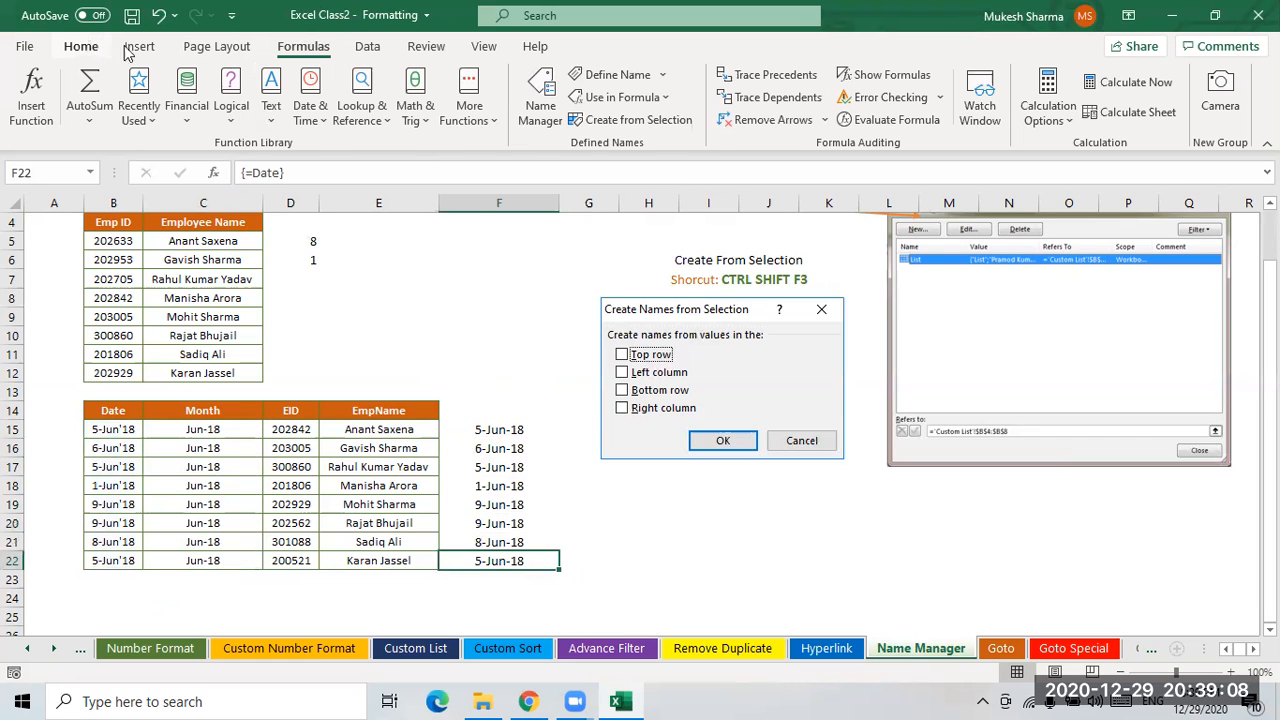
- Format F15:F22 with the Date format Wednesday, March 14, 2012 and widen column F to fit
click(80, 46)
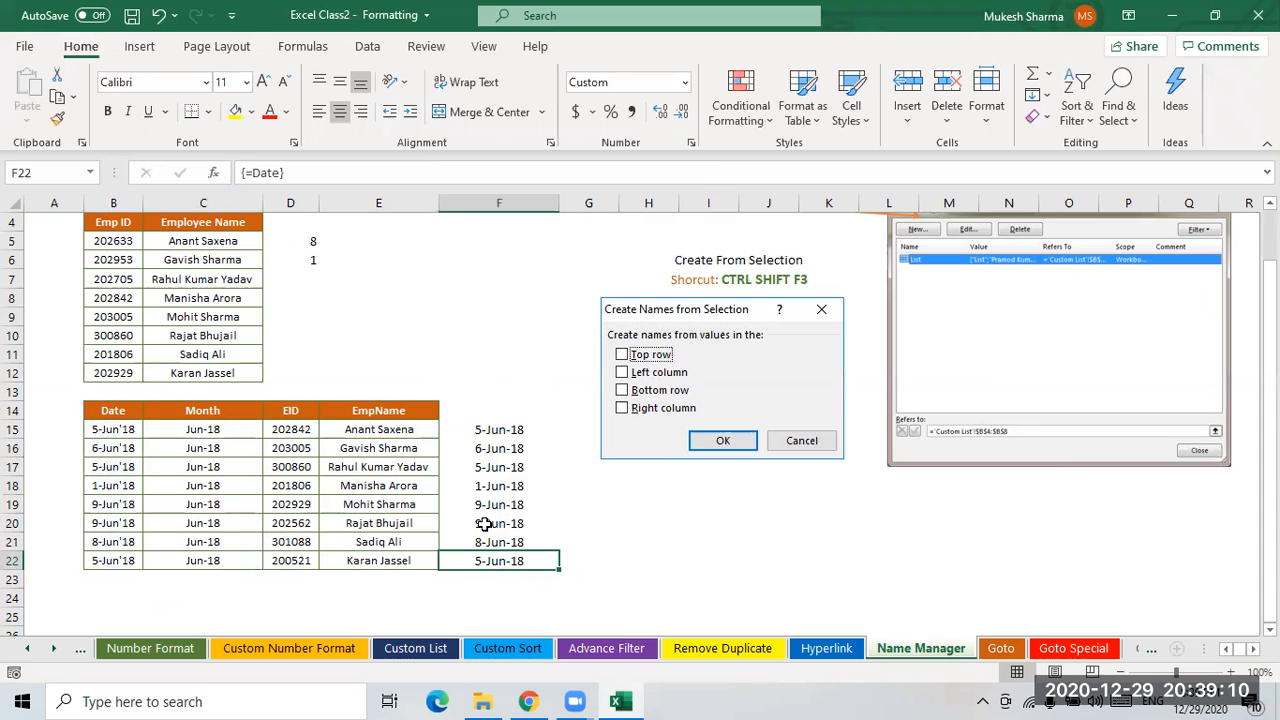
drag(505, 431, 503, 563)
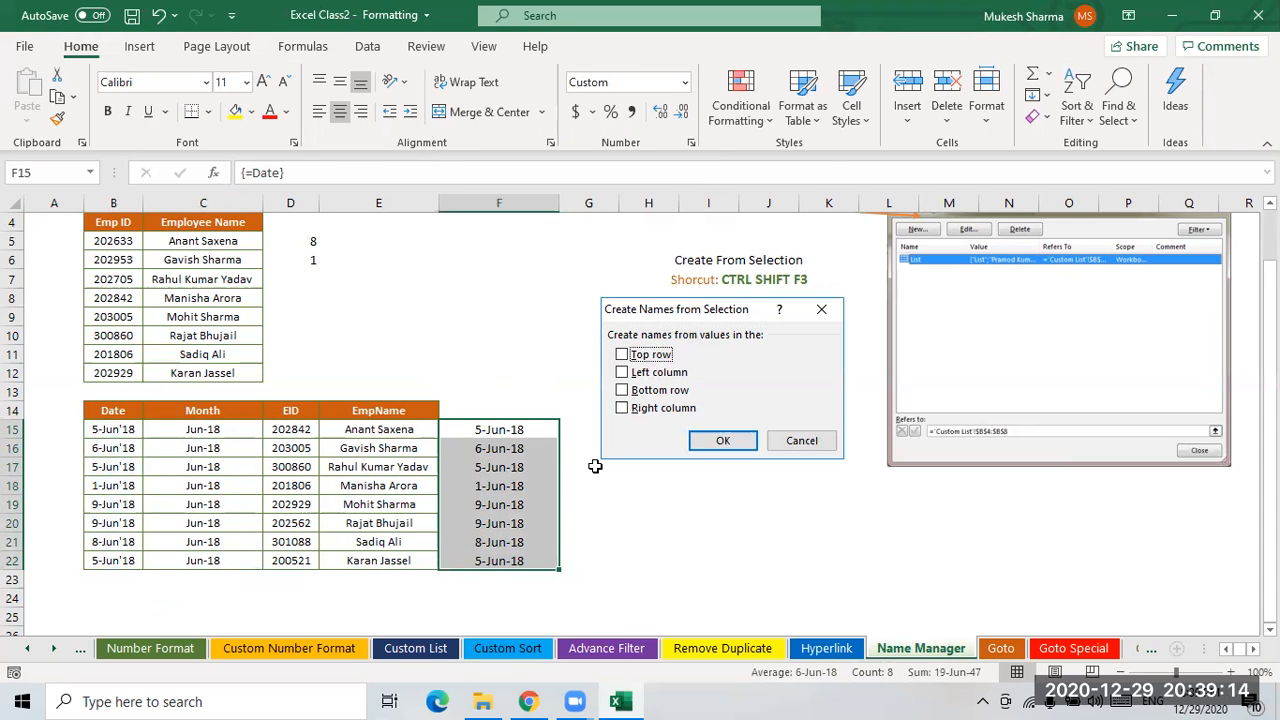
key(ctrl+1)
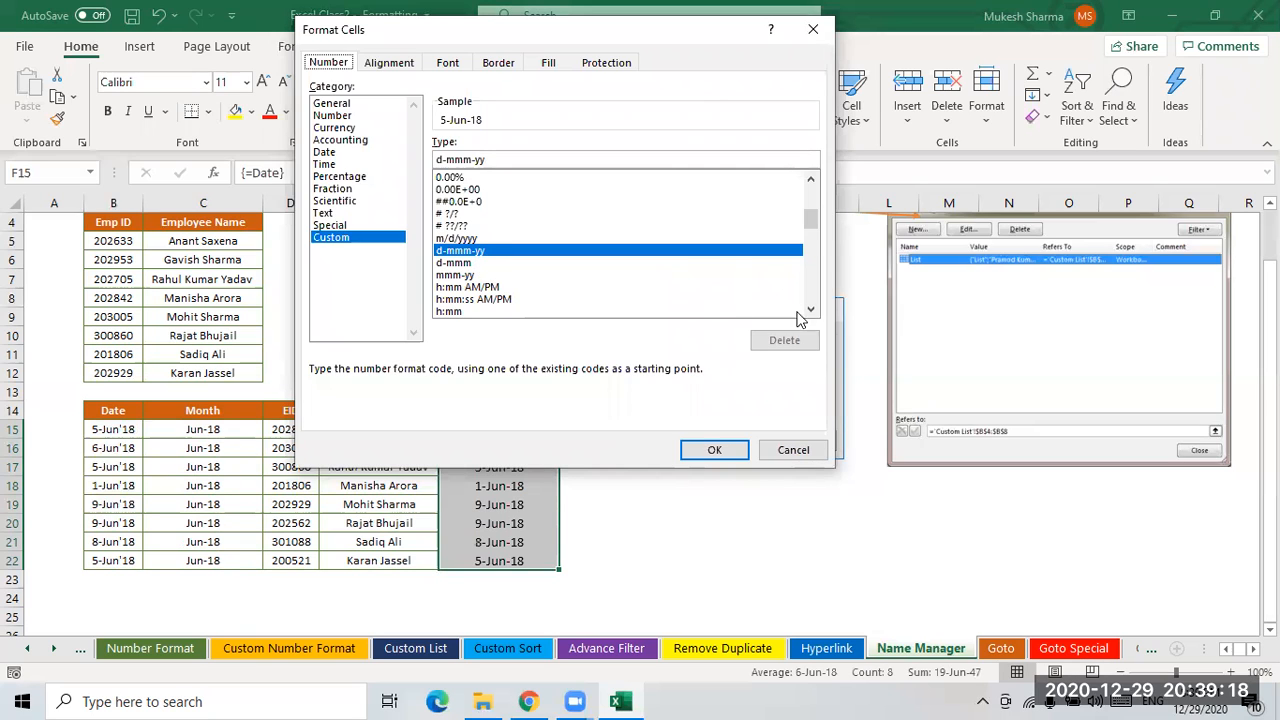
drag(809, 219, 780, 188)
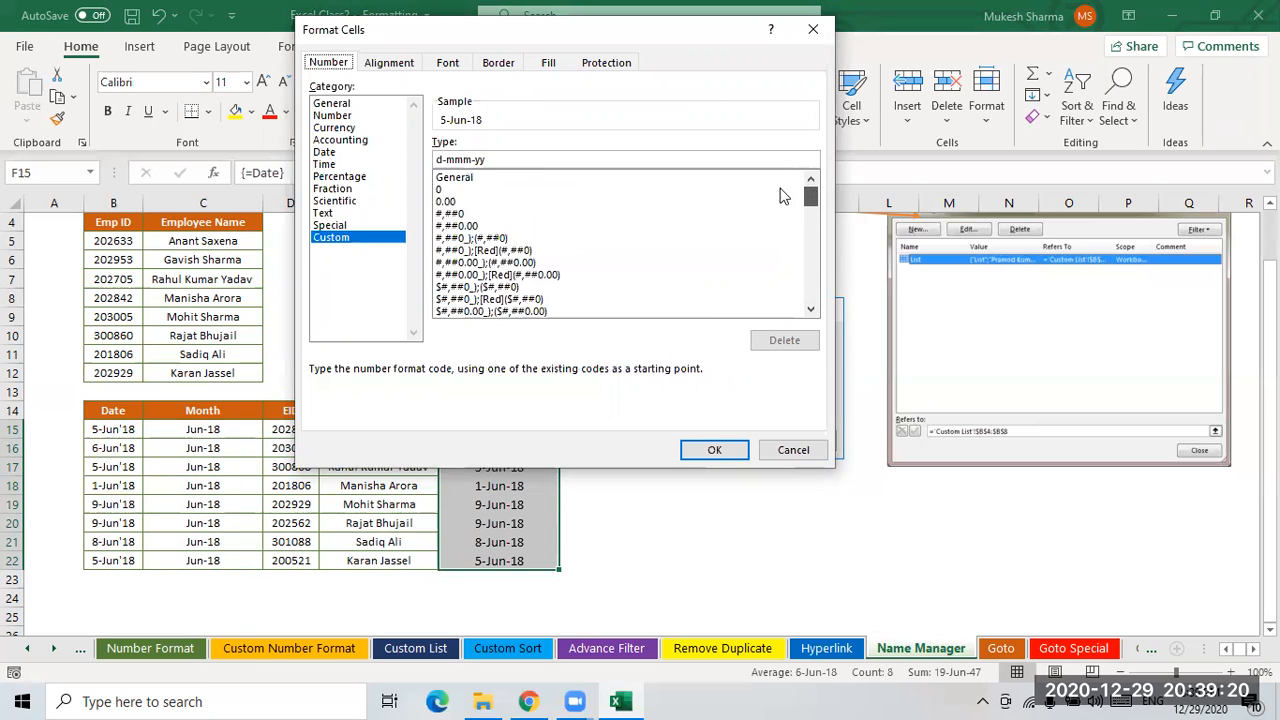
click(385, 154)
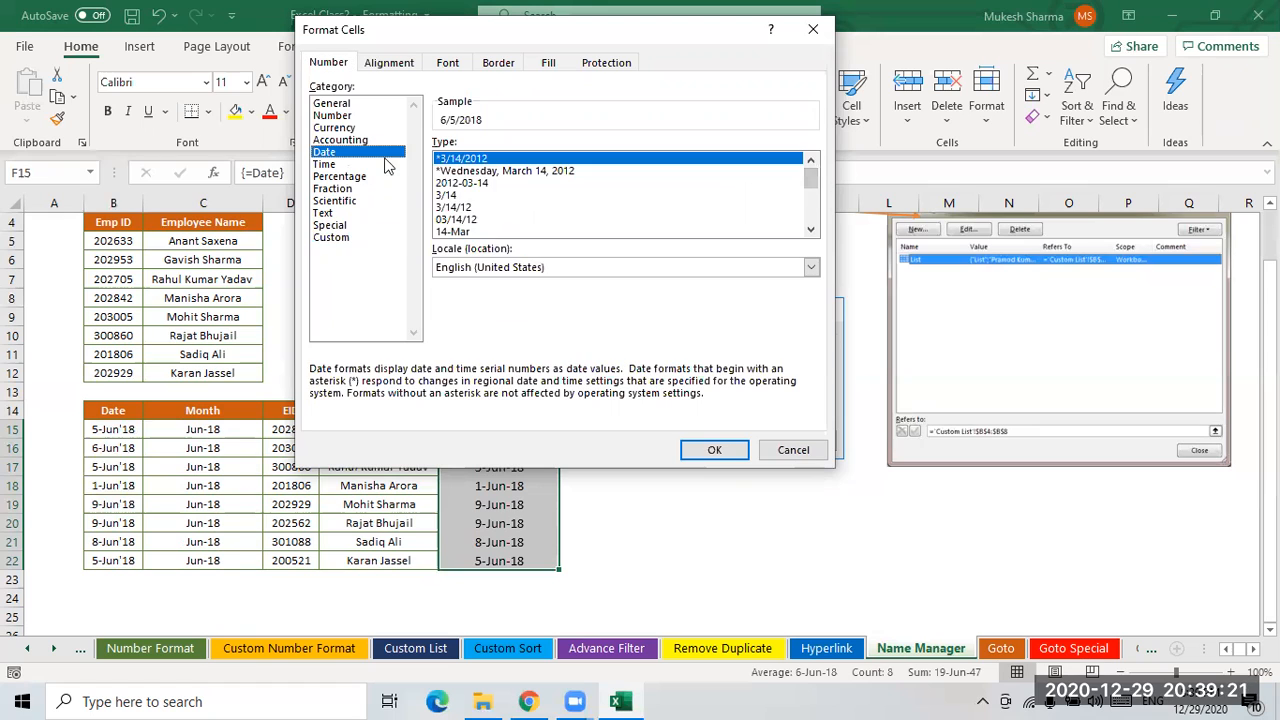
click(480, 172)
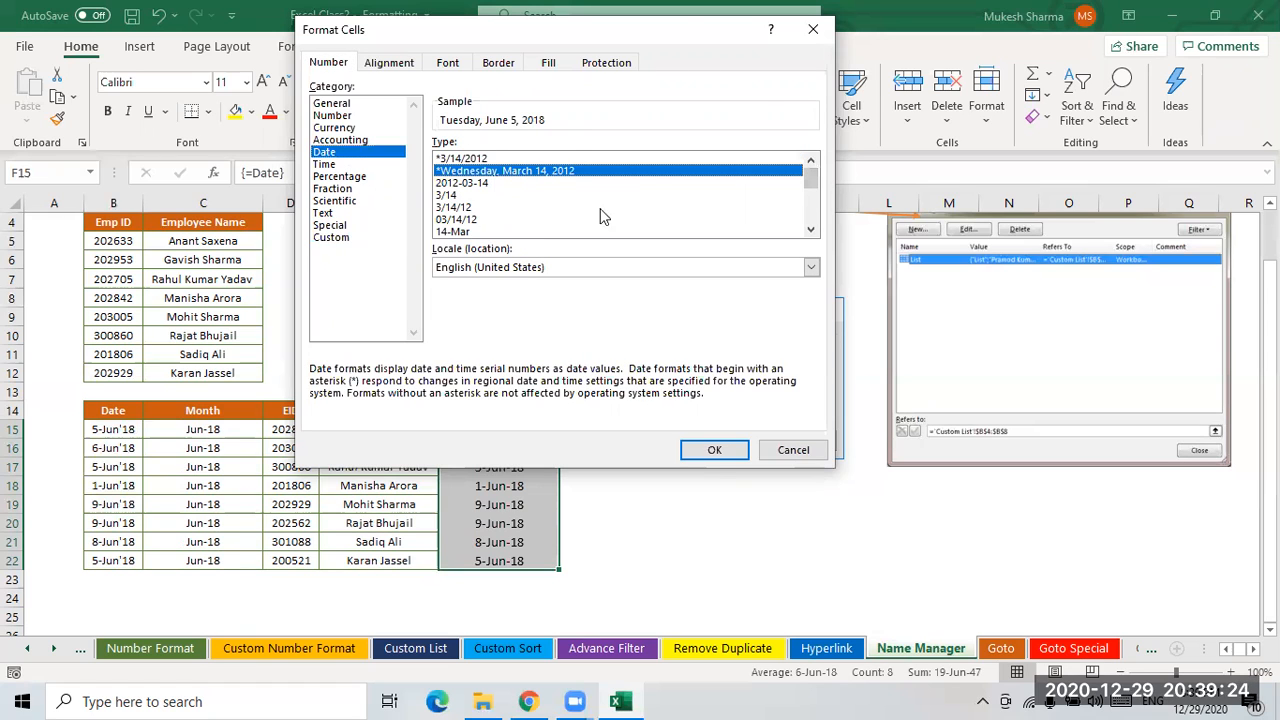
click(714, 450)
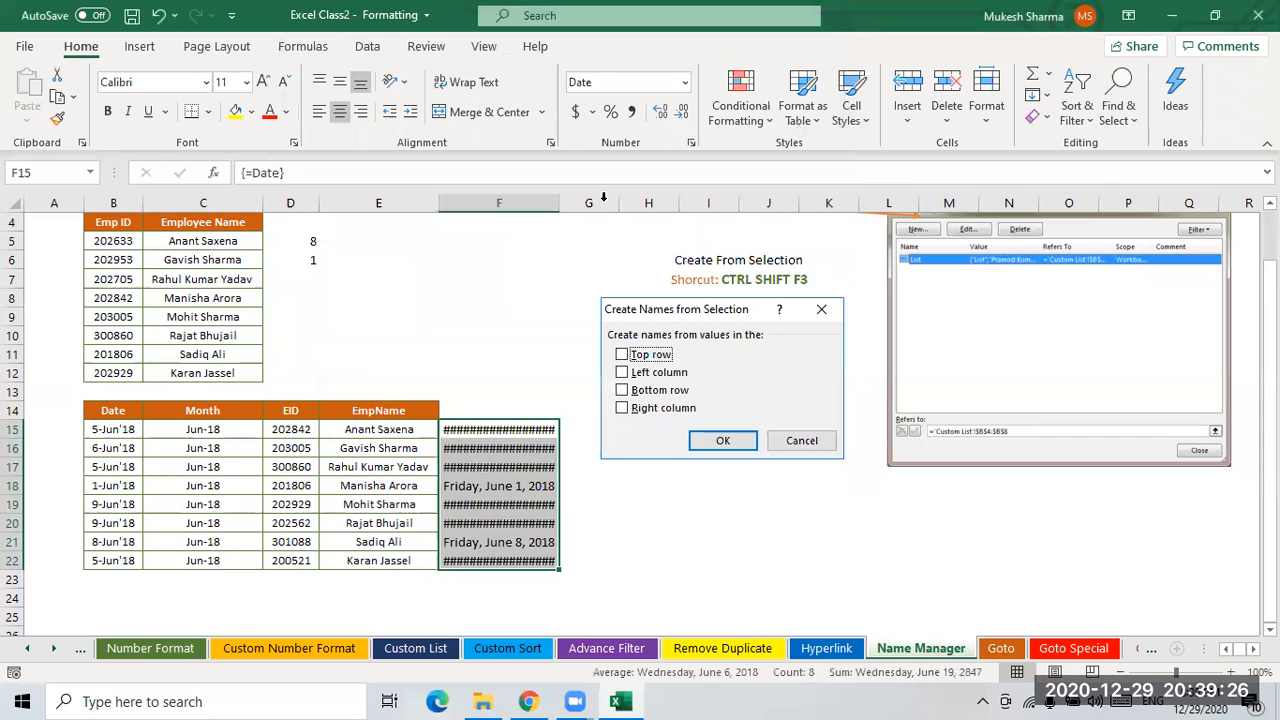
drag(559, 203, 607, 203)
click(532, 463)
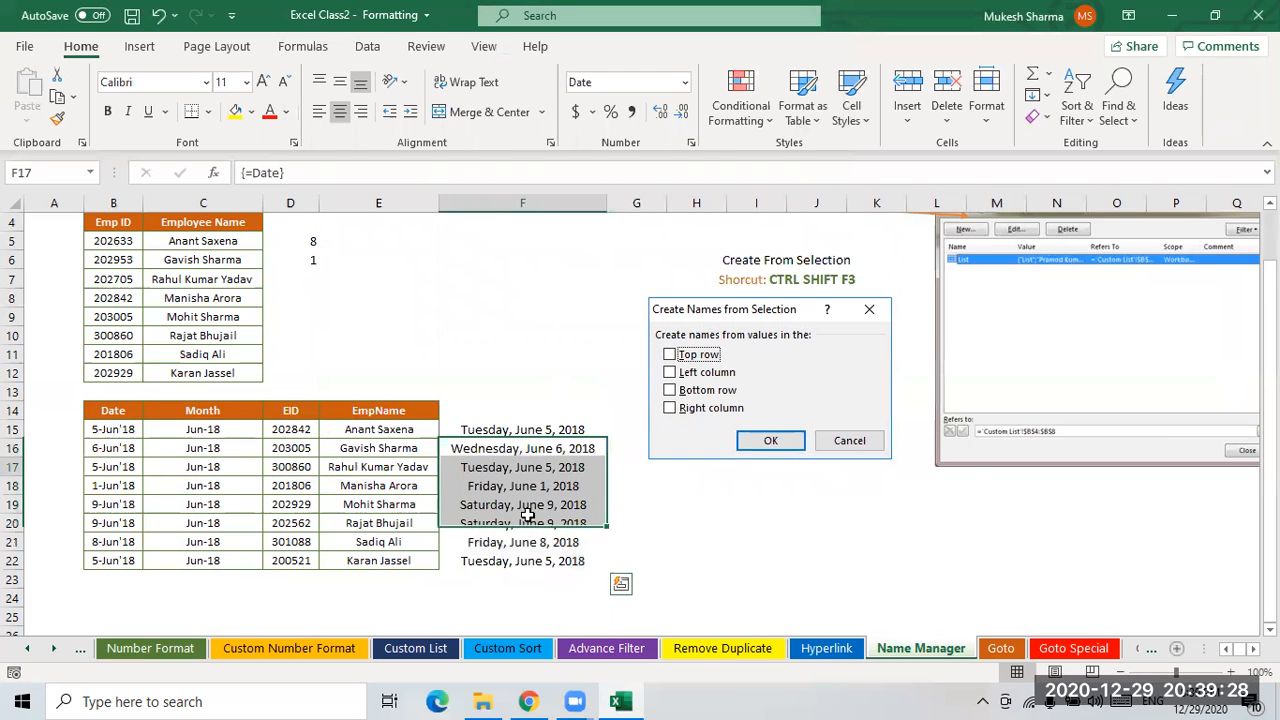
click(545, 555)
click(538, 454)
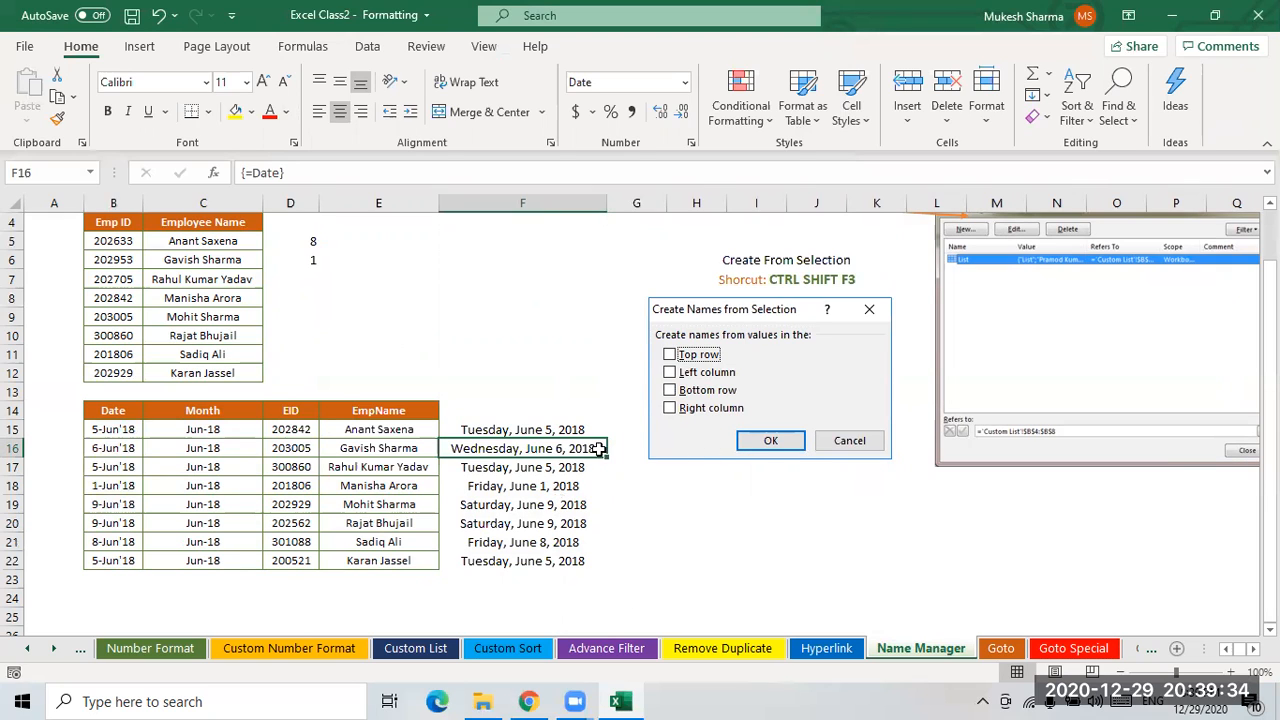
- Examine the table data by selecting B15:E22 and the header block B14:D15
drag(112, 429, 340, 556)
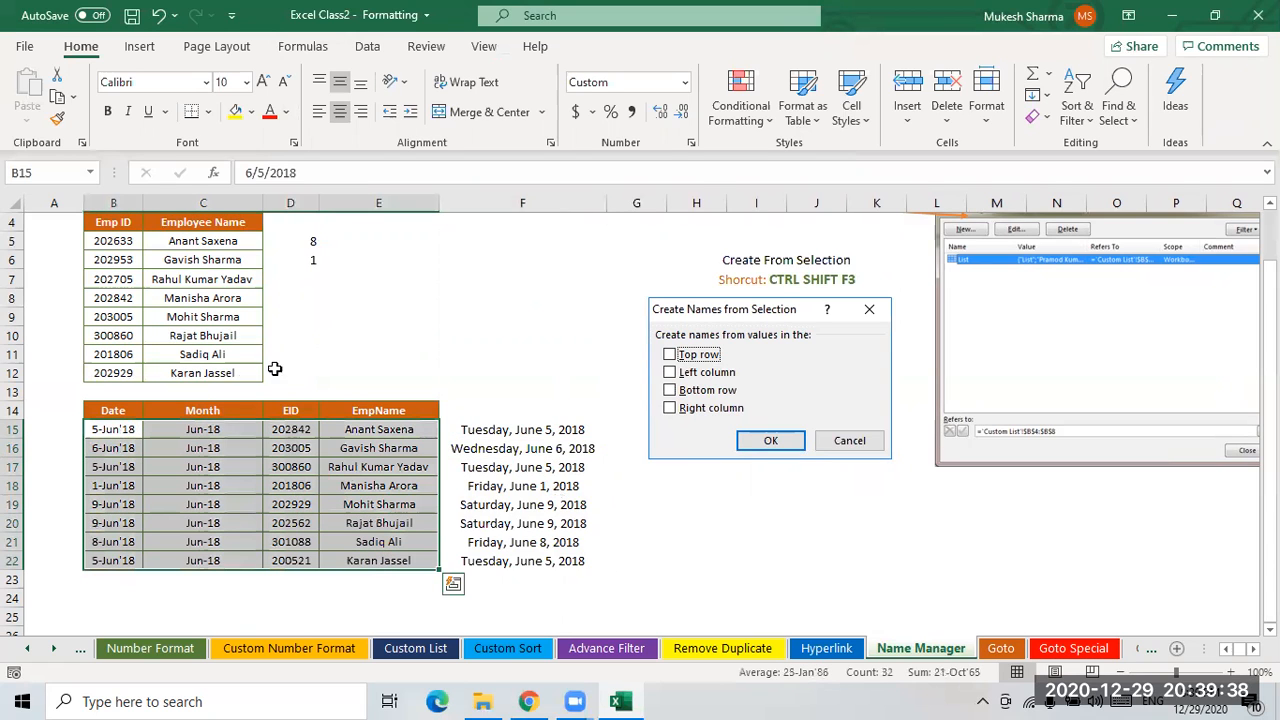
click(469, 332)
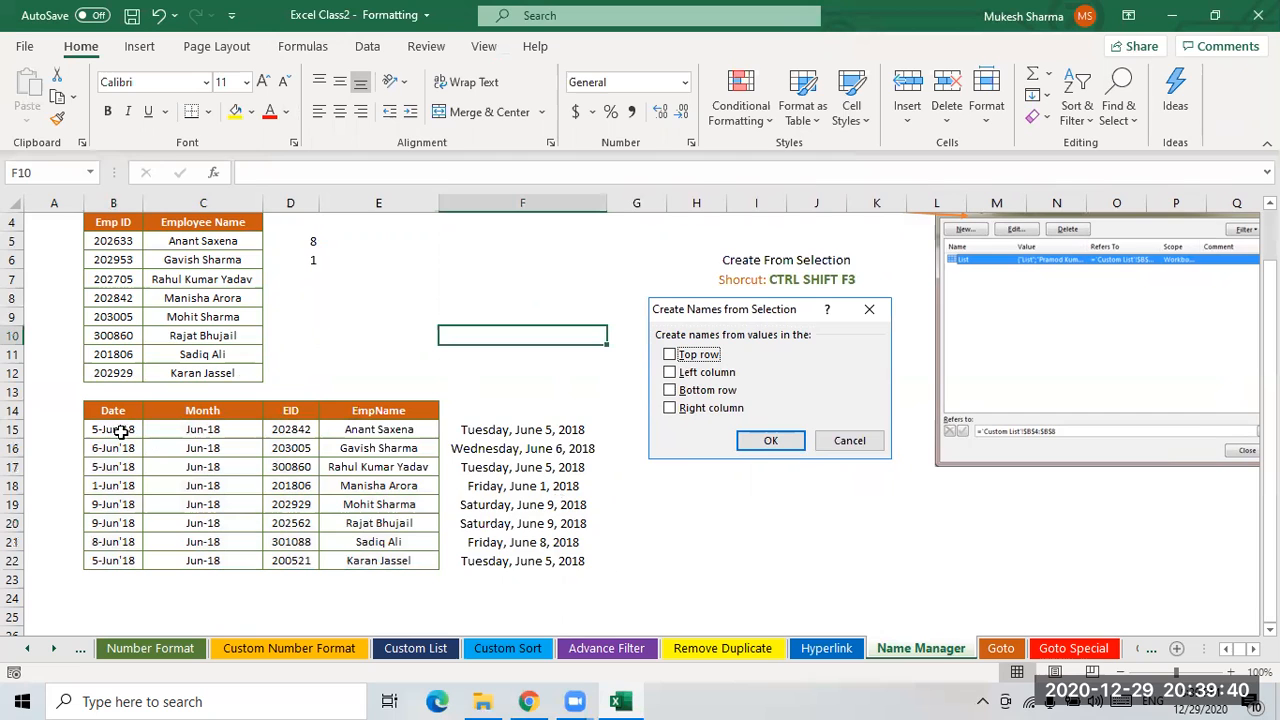
drag(113, 429, 380, 560)
click(520, 316)
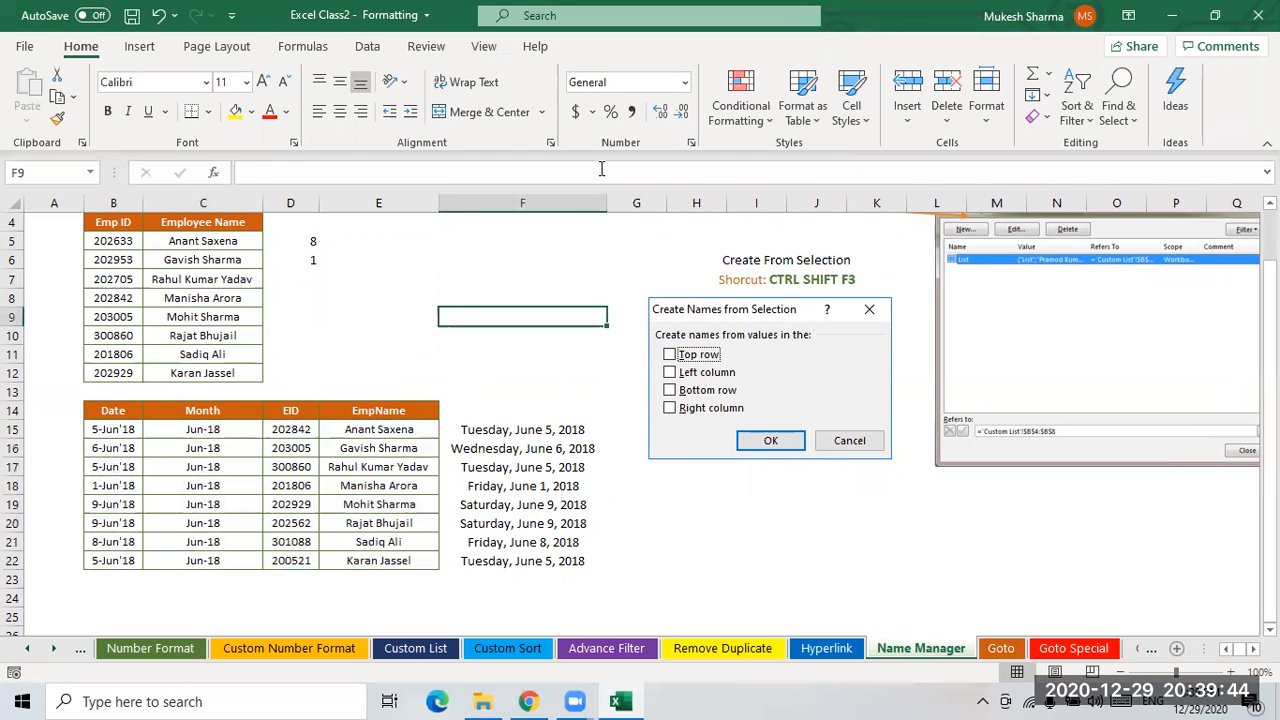
drag(113, 410, 310, 436)
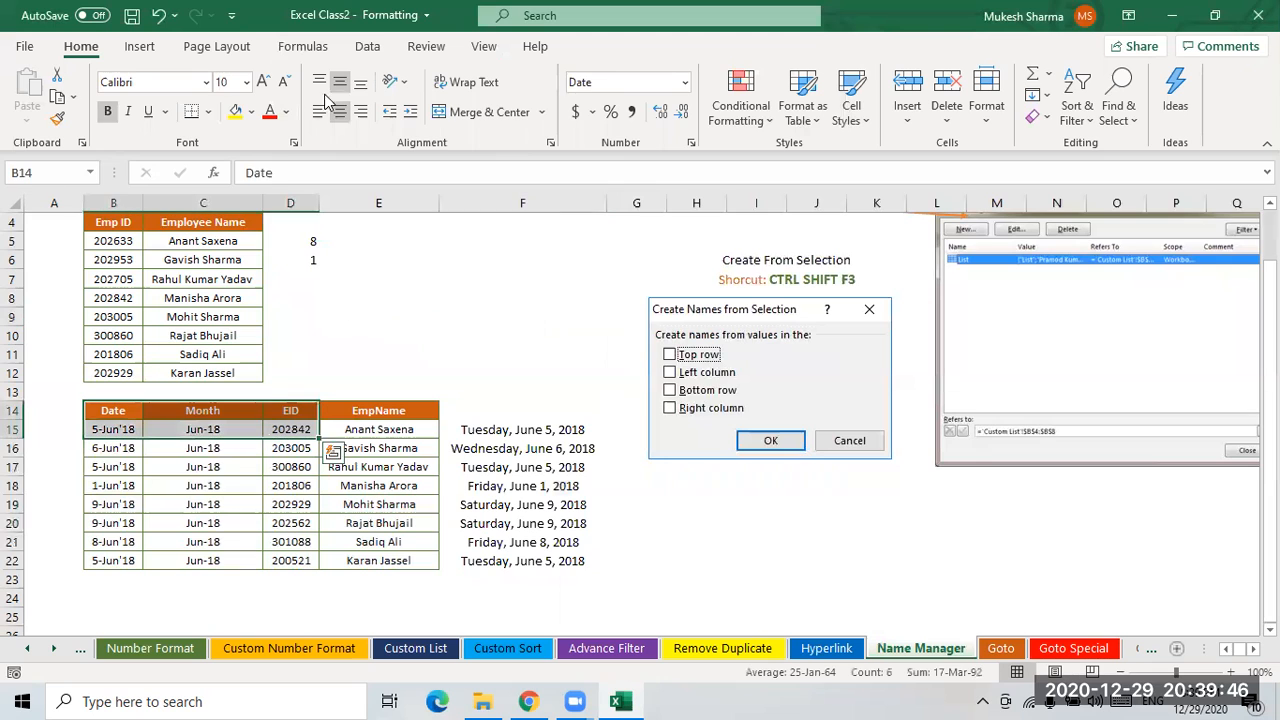
click(302, 47)
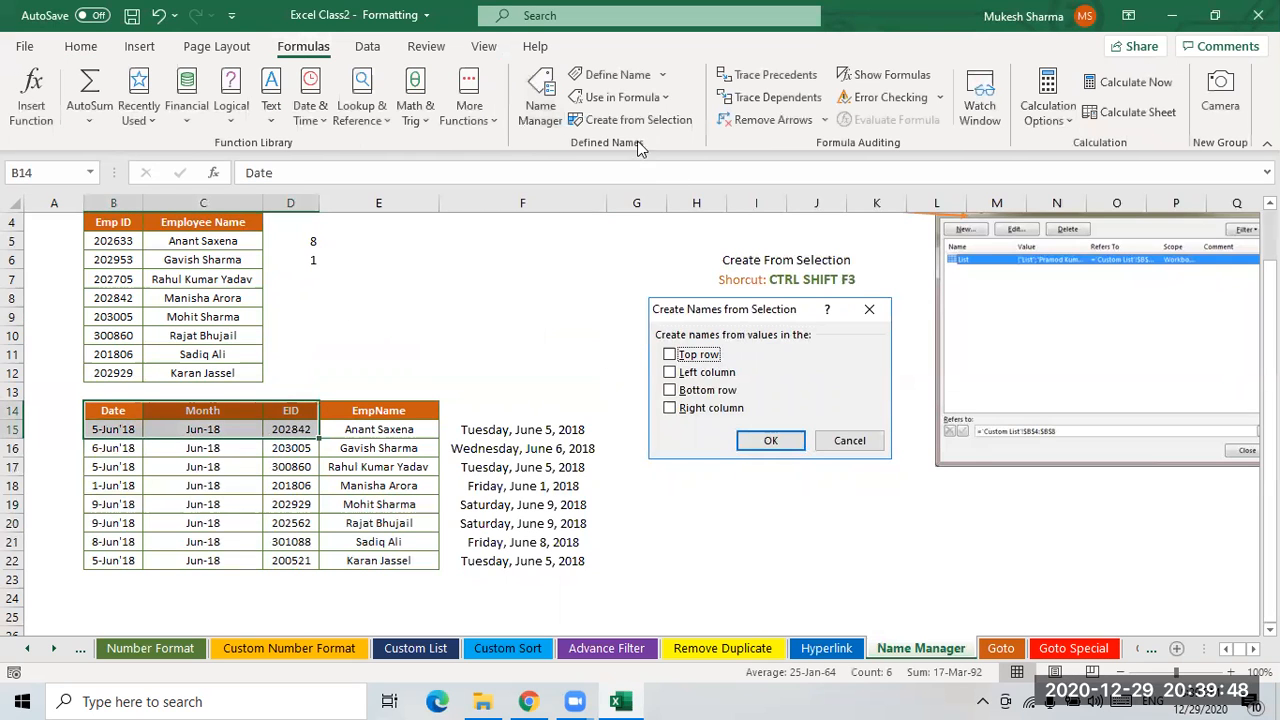
click(540, 114)
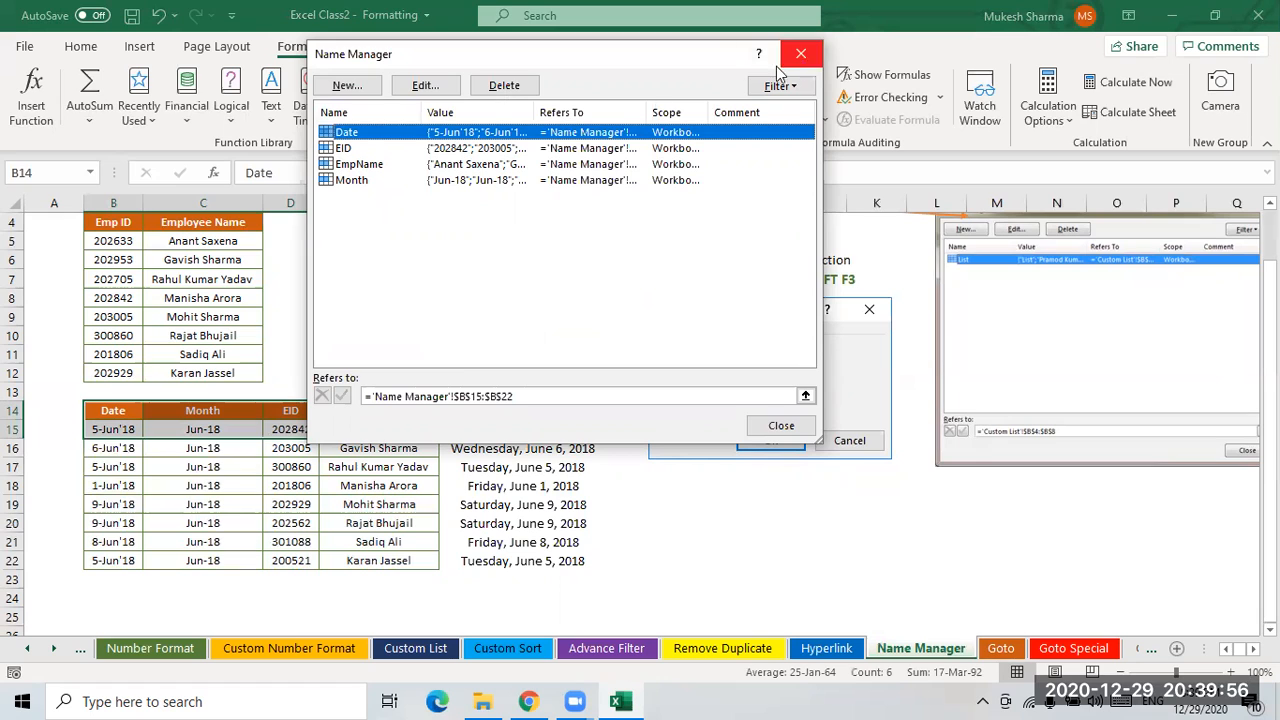
click(362, 88)
click(684, 148)
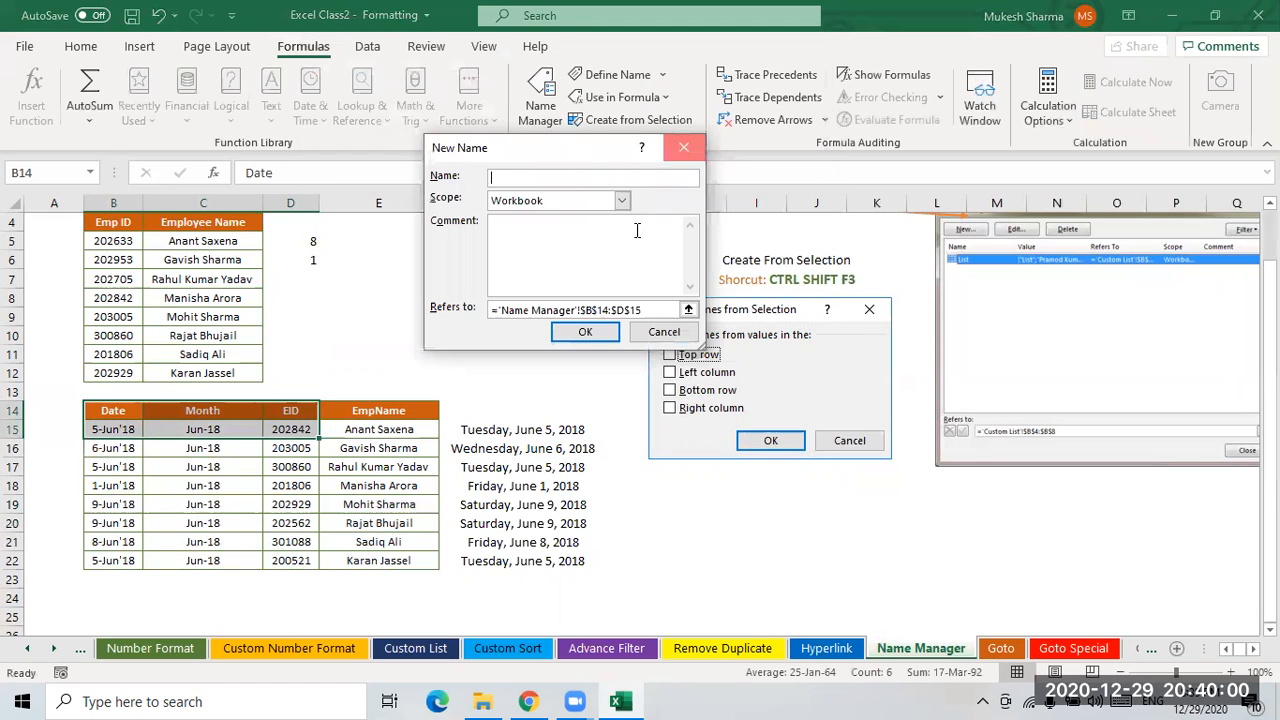
click(781, 428)
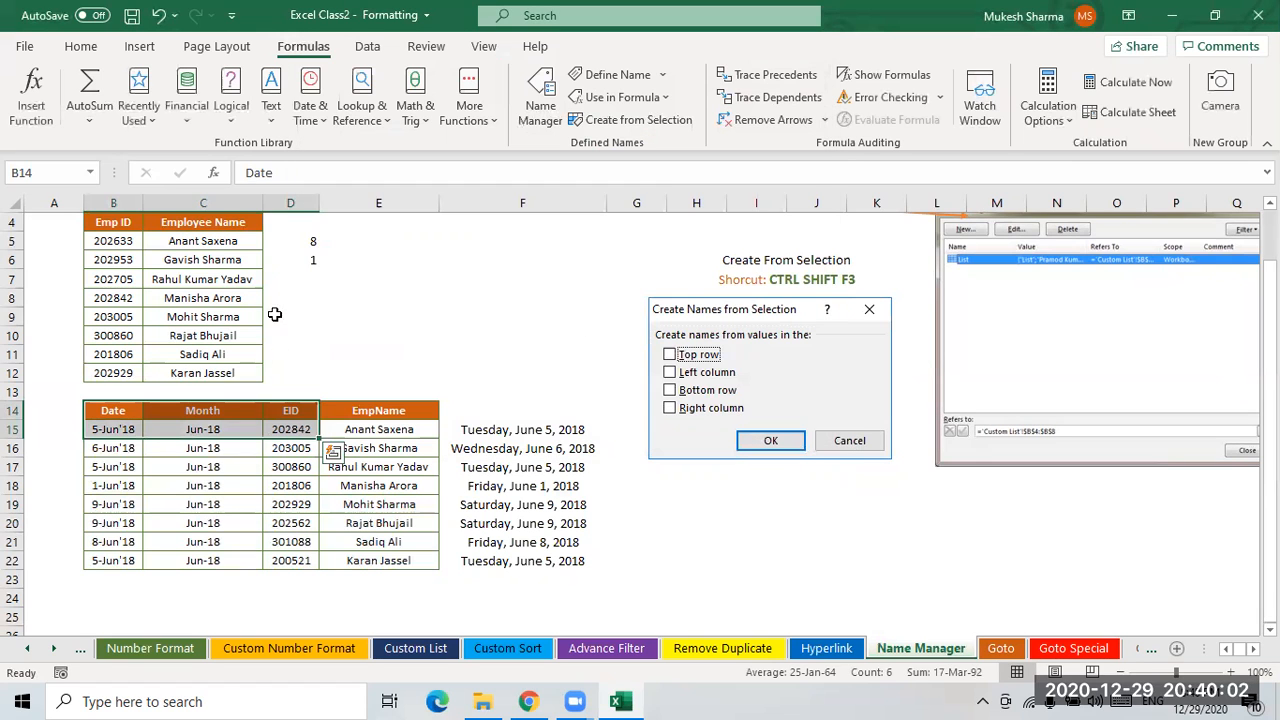
- Define the name Emp for the Emp ID cells B5:B12 with Workbook scope
click(362, 298)
drag(113, 241, 113, 372)
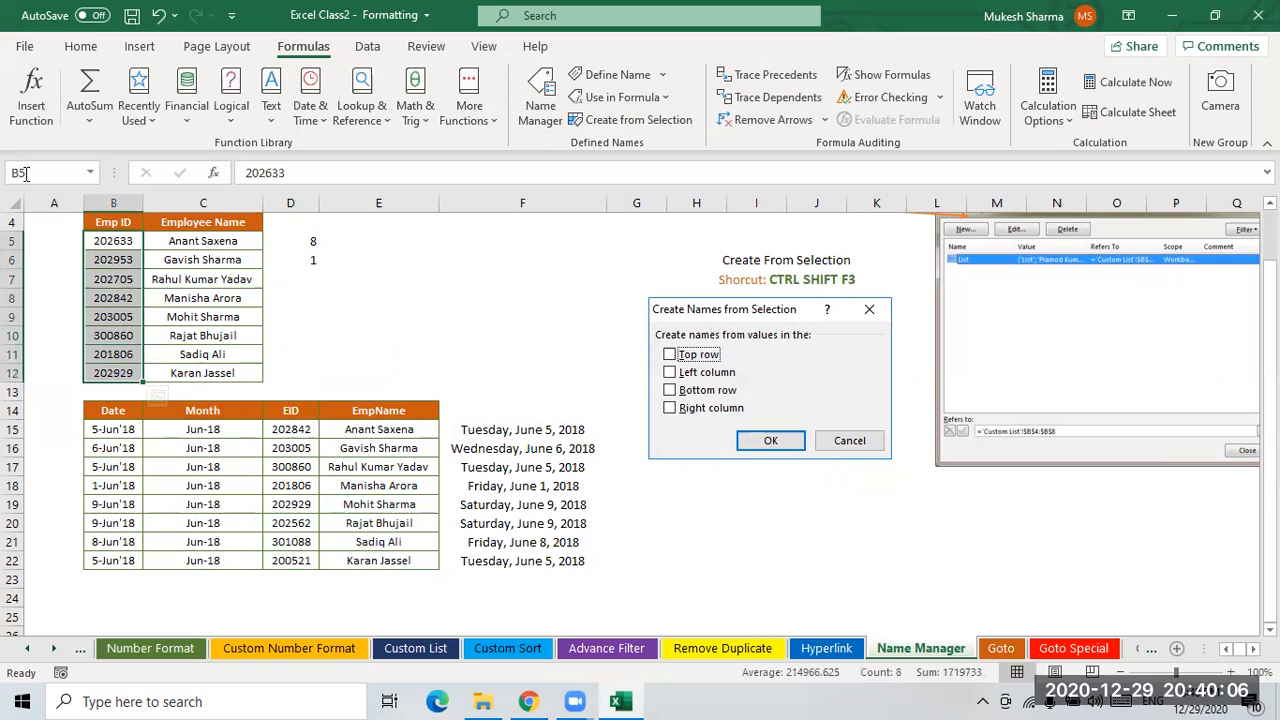
click(614, 76)
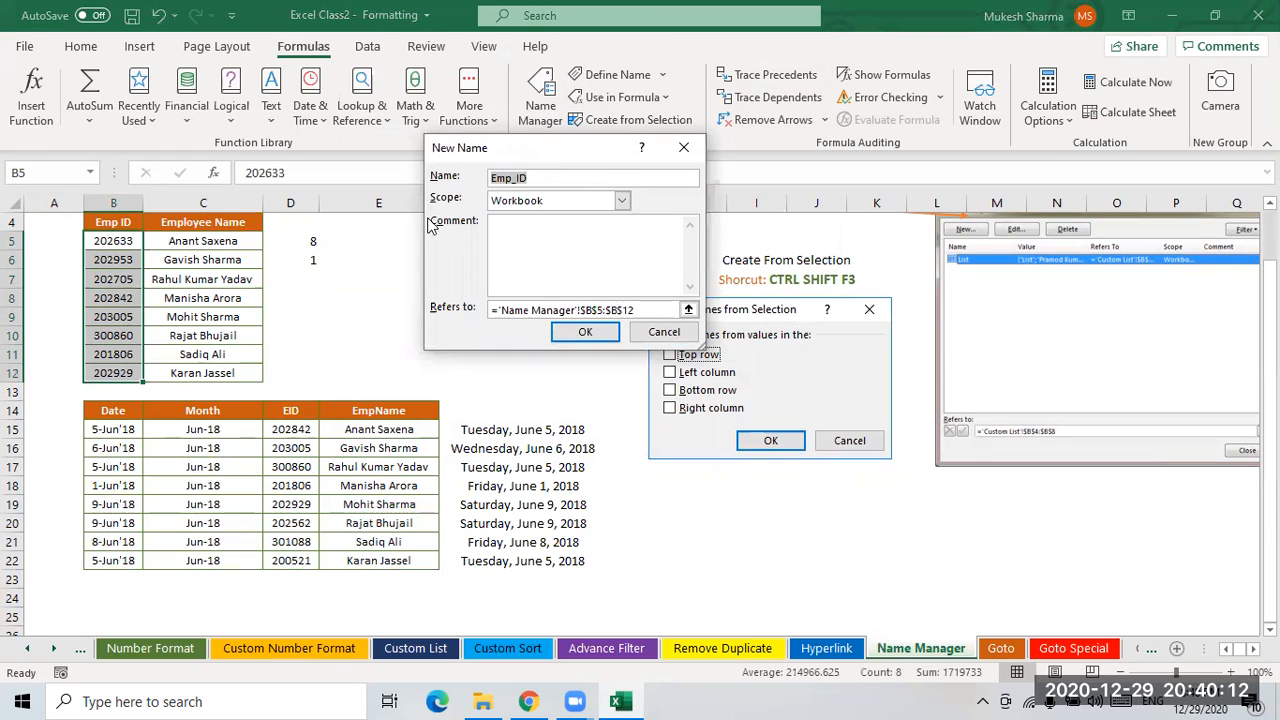
click(547, 180)
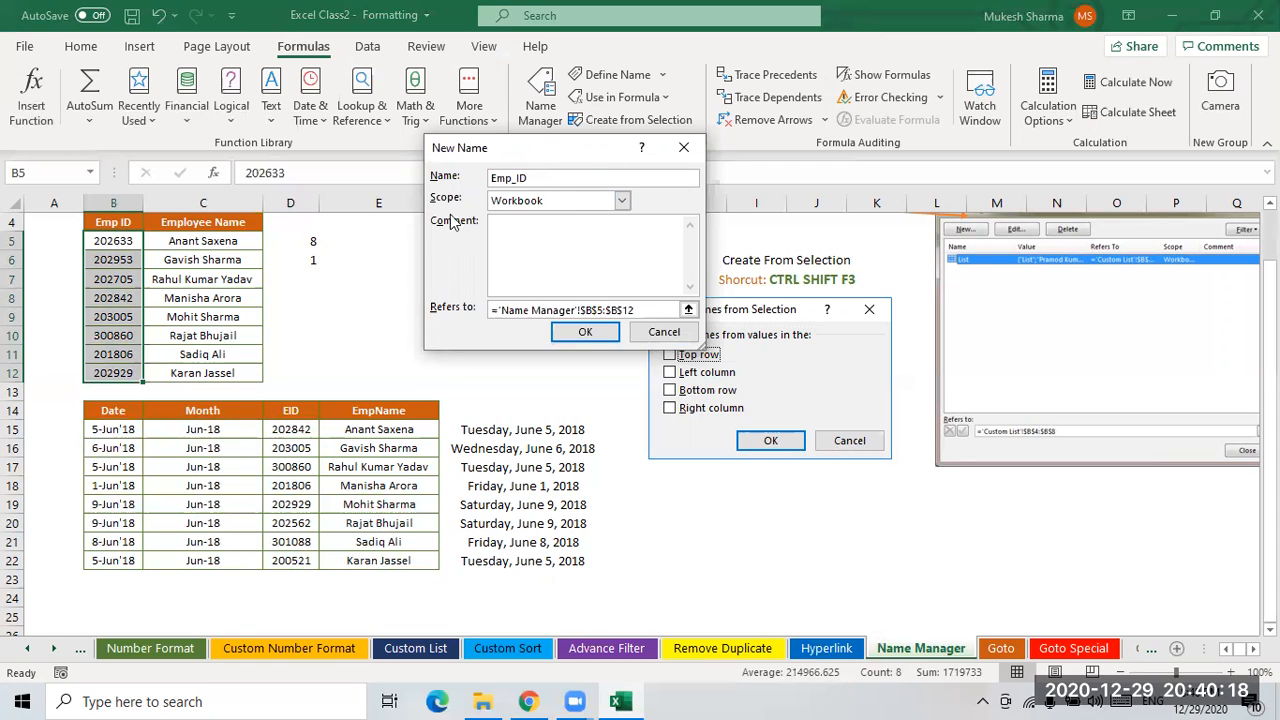
key(BackSpace)
key(BackSpace)
click(621, 202)
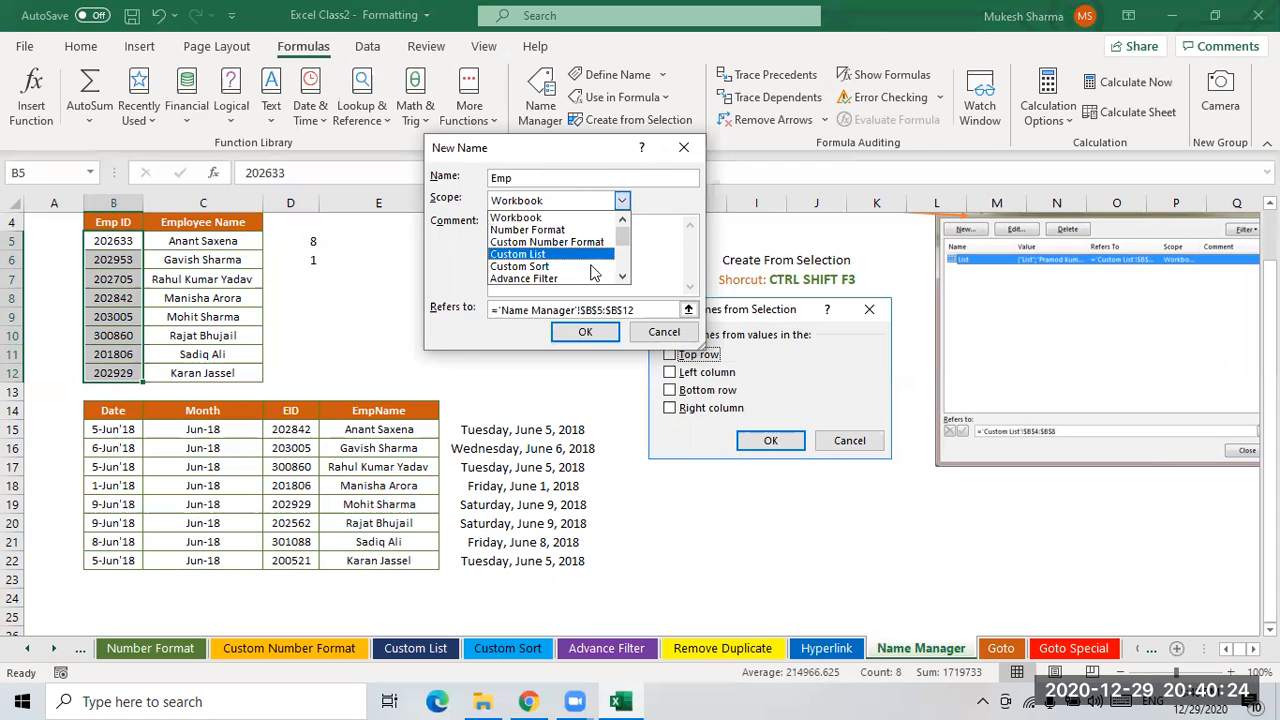
click(553, 216)
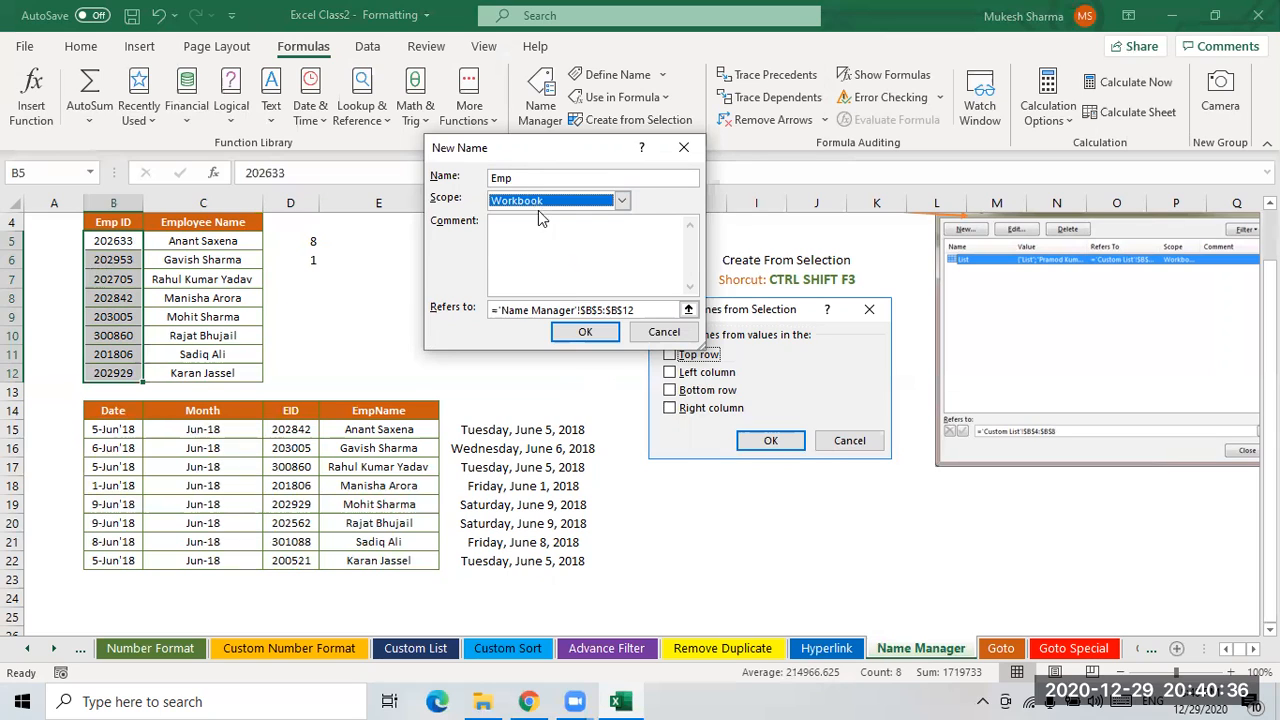
click(621, 201)
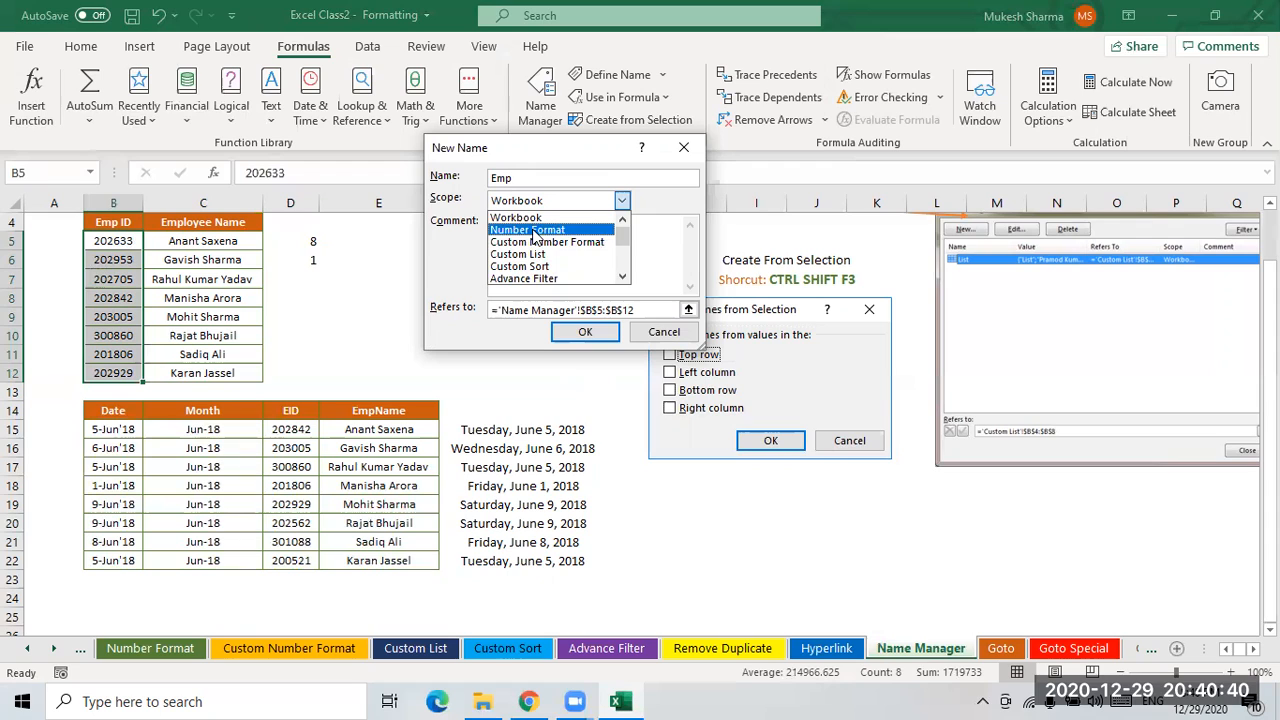
drag(622, 239, 624, 266)
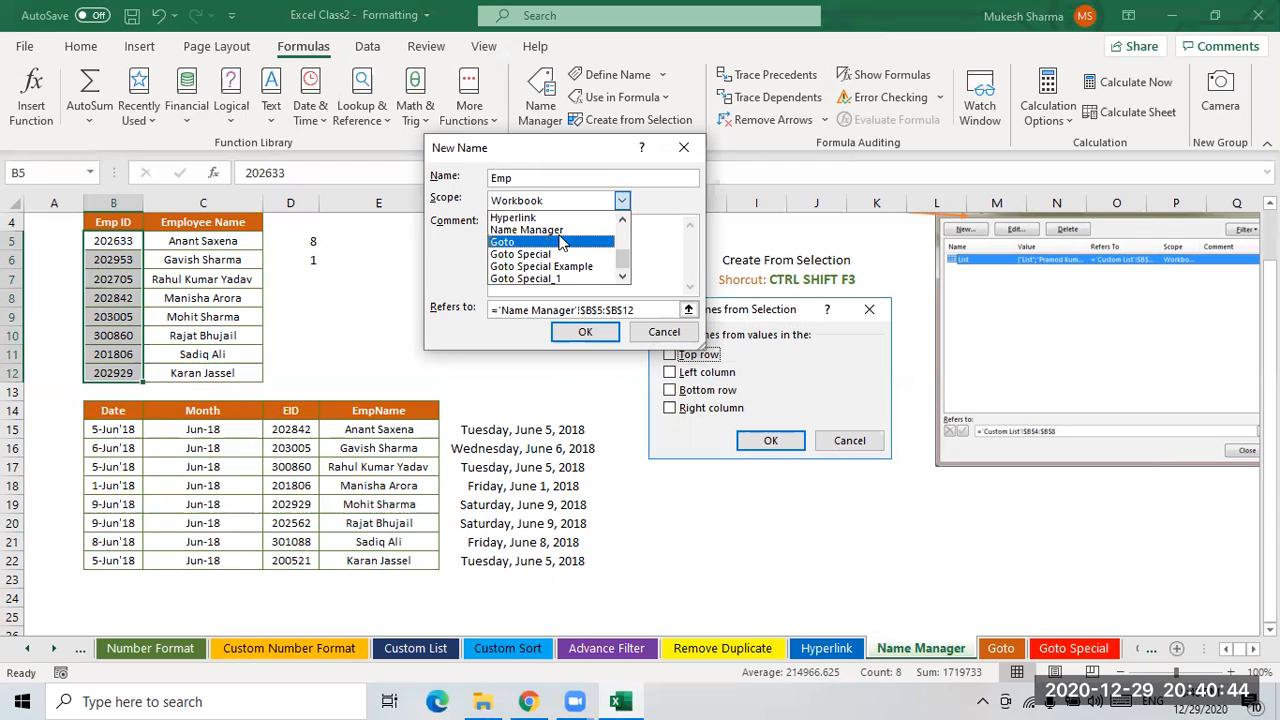
click(662, 200)
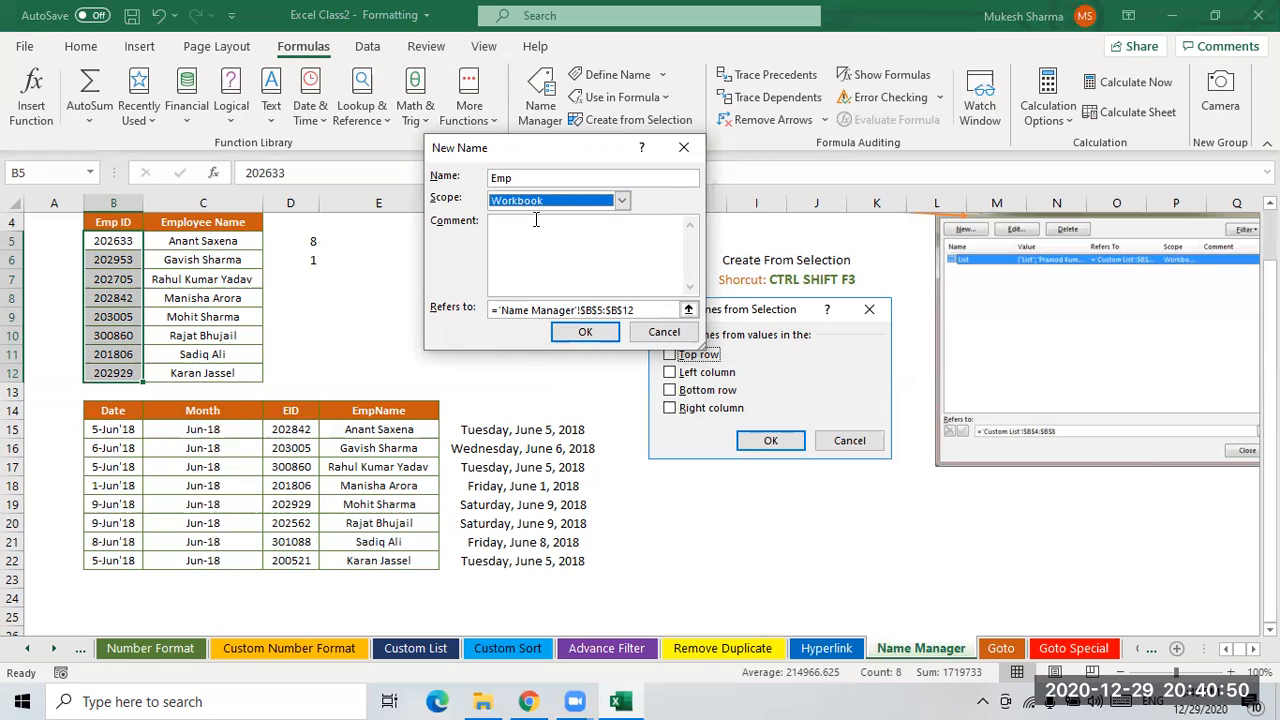
click(585, 331)
- Try to fill F5:F12 with =Emp entered in every selected cell at once
click(497, 285)
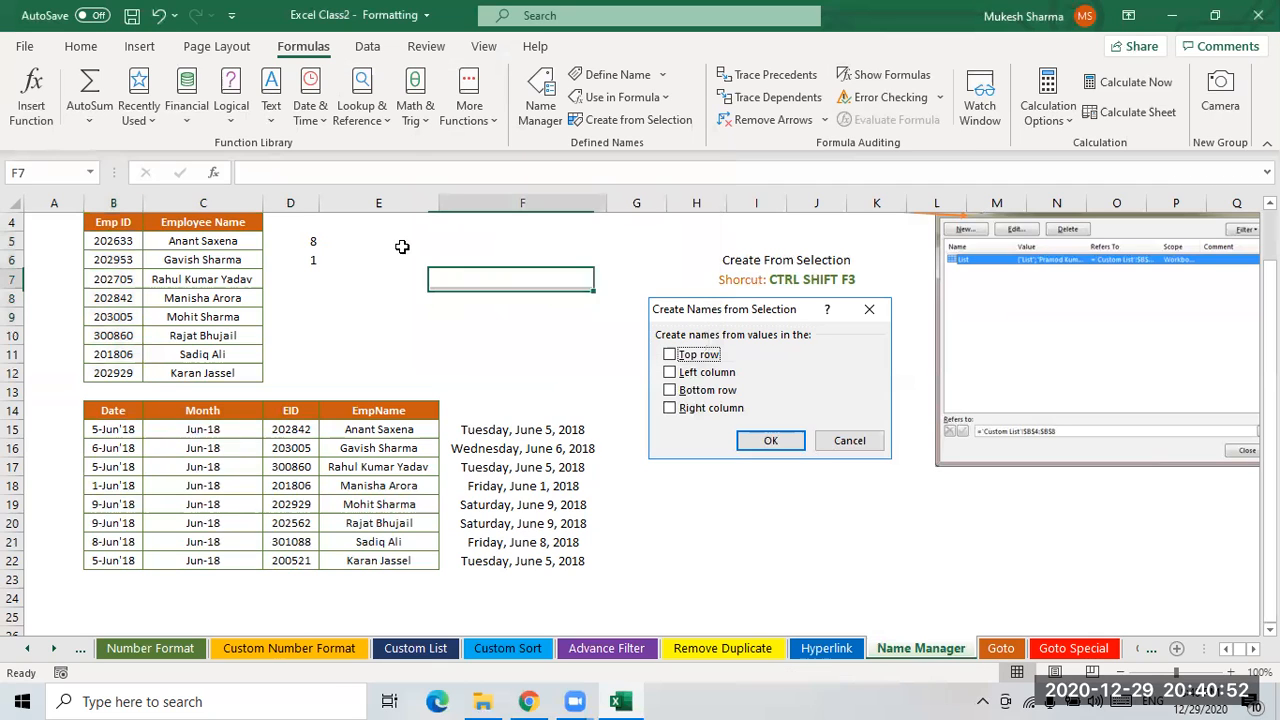
click(420, 226)
drag(417, 262, 417, 249)
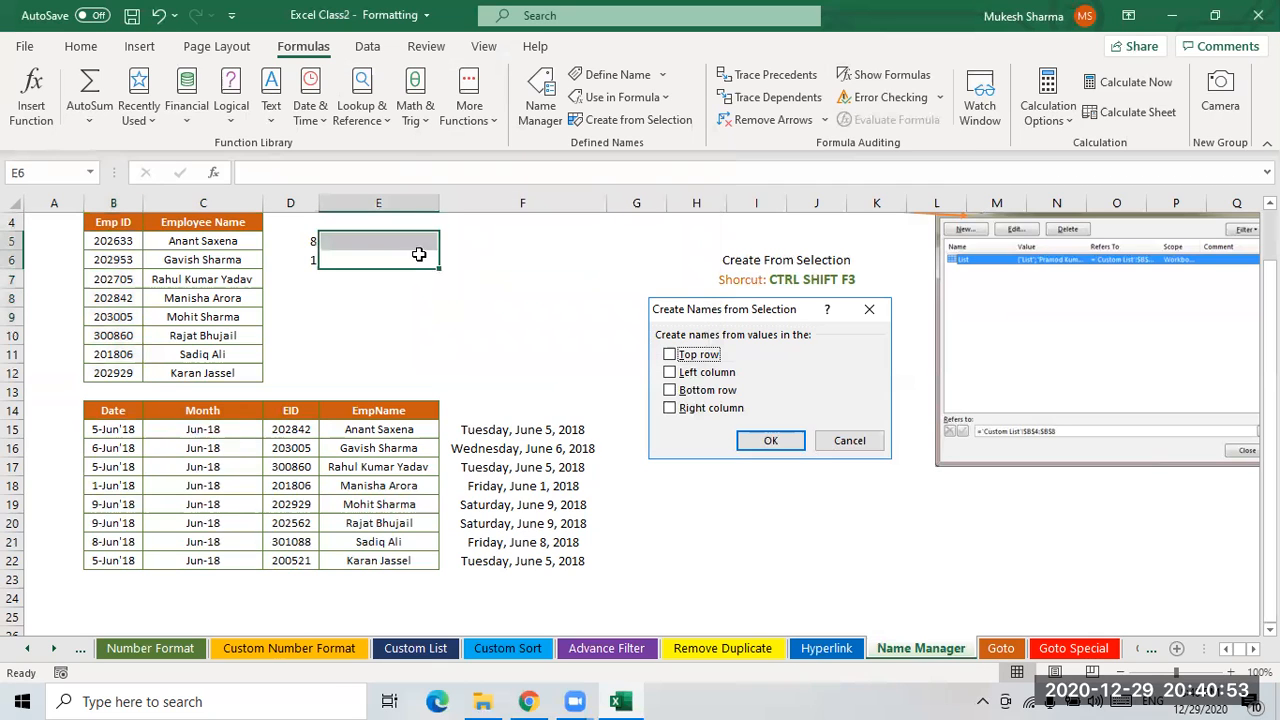
click(502, 247)
drag(467, 296, 516, 363)
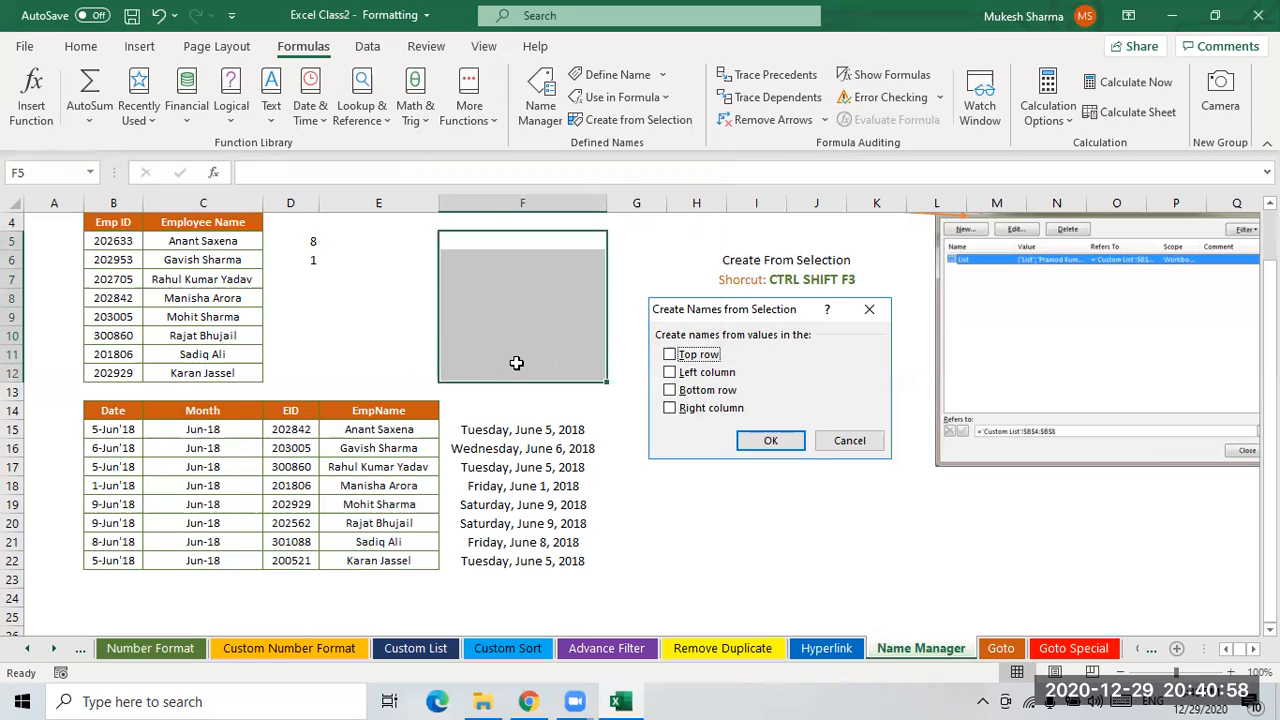
text(=em)
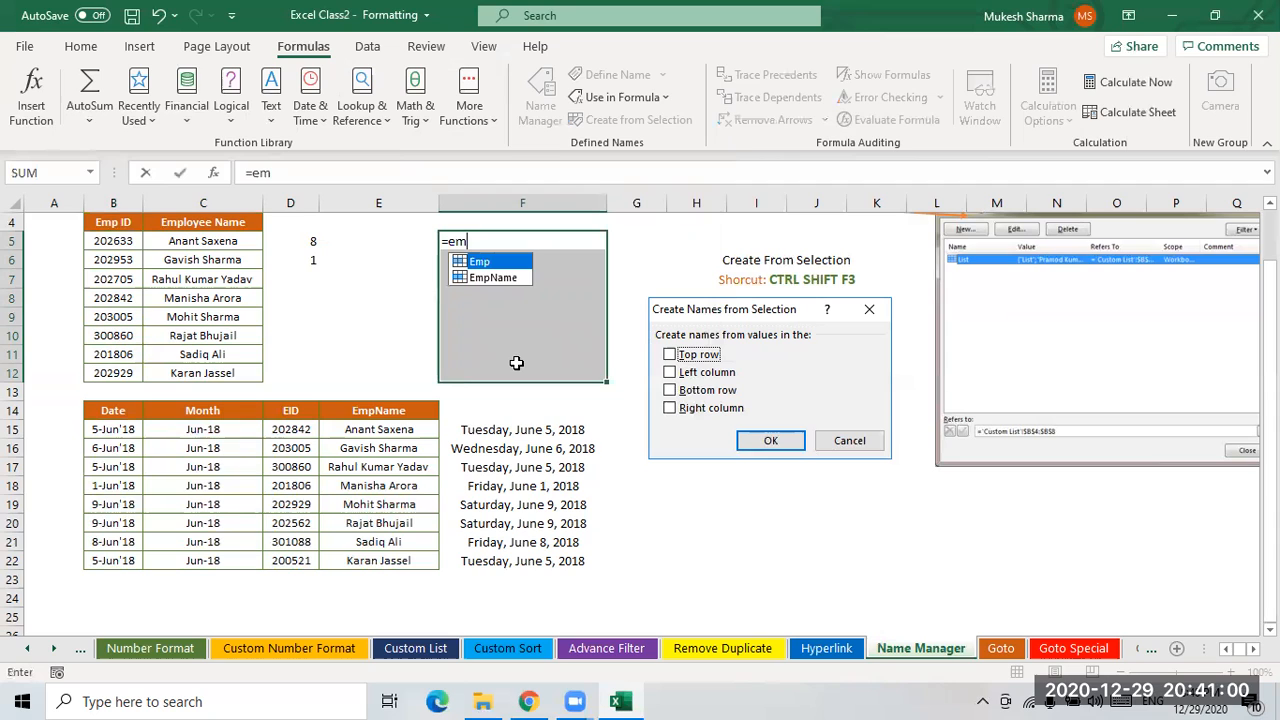
key(Tab)
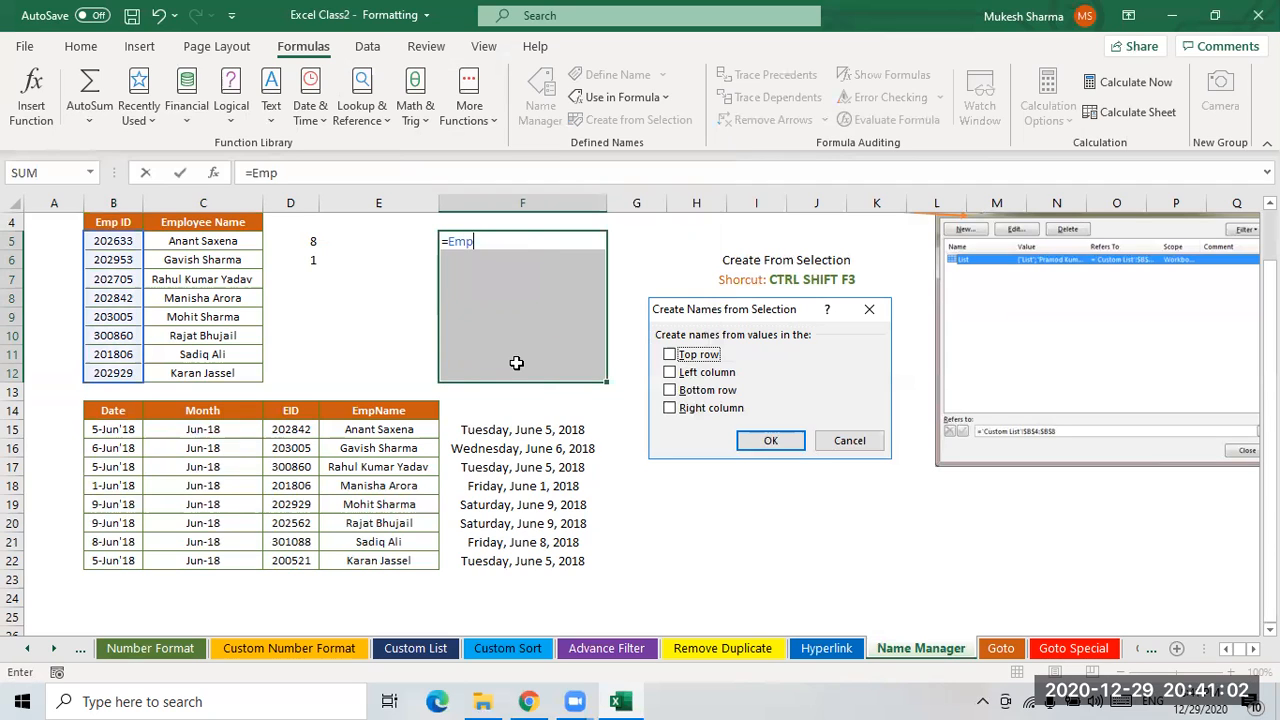
key(ctrl+Return)
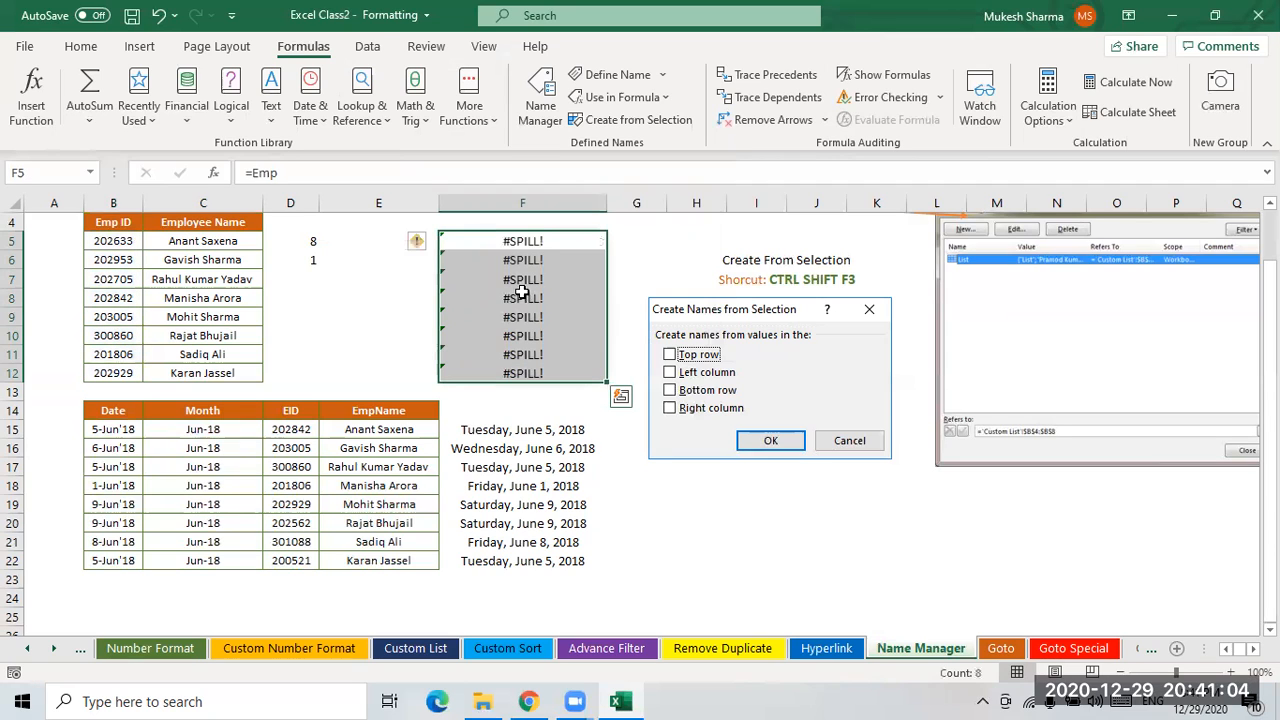
- Clear the formulas from F5:F12
click(521, 291)
click(526, 244)
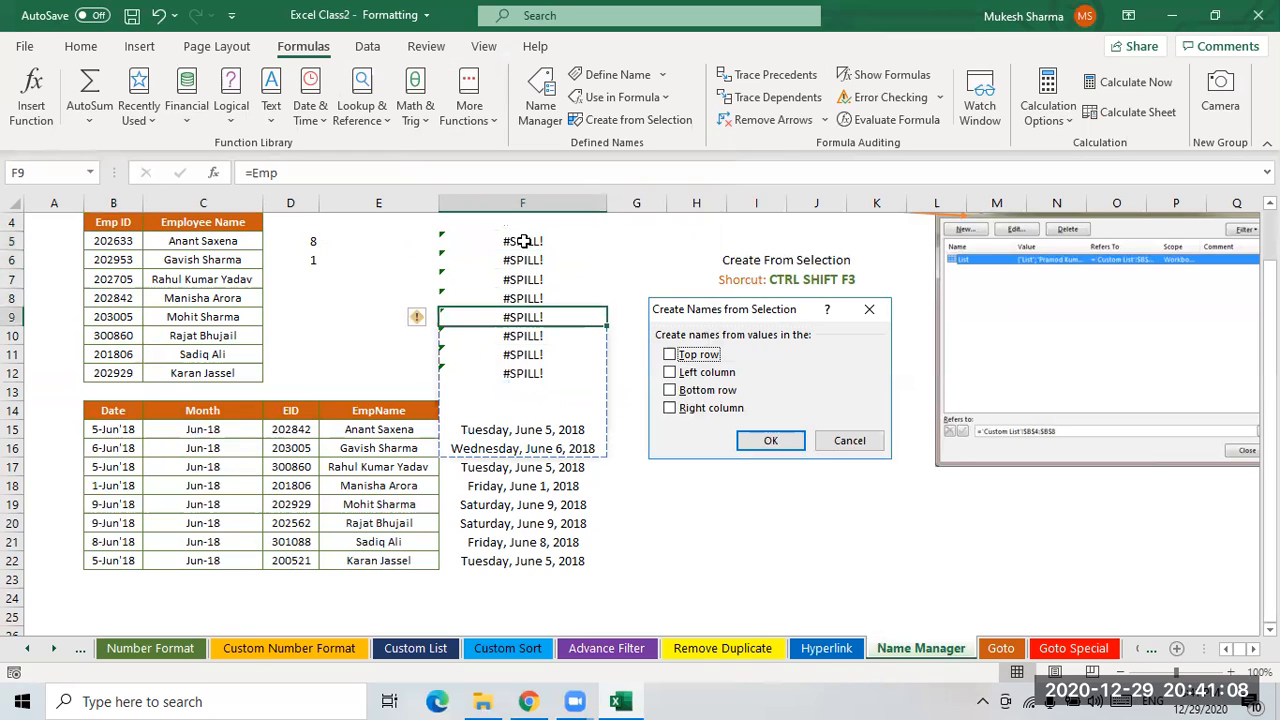
key(shift+Down)
key(shift+Down)
key(shift+Down)
key(shift+Down)
key(shift+Down)
key(shift+Down)
key(shift+Down)
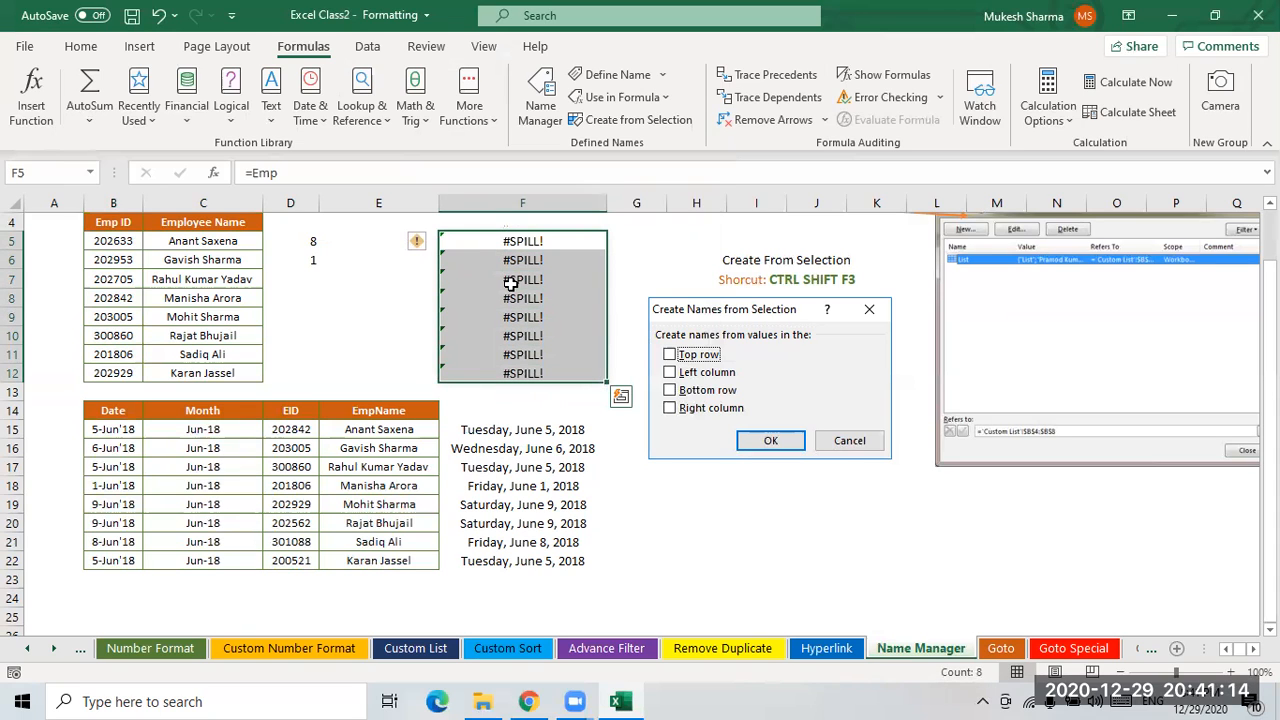
key(Delete)
key(Up)
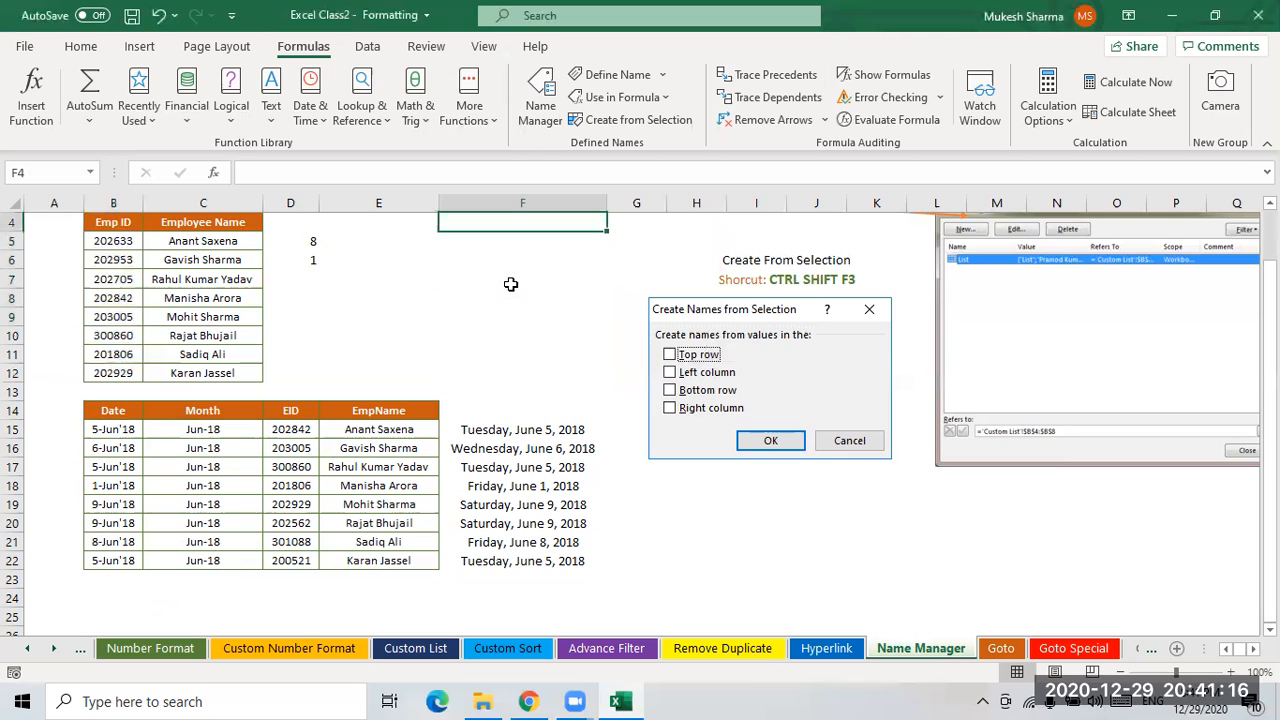
- Enter =Emp in F5:F12 as an array formula
drag(503, 243, 494, 365)
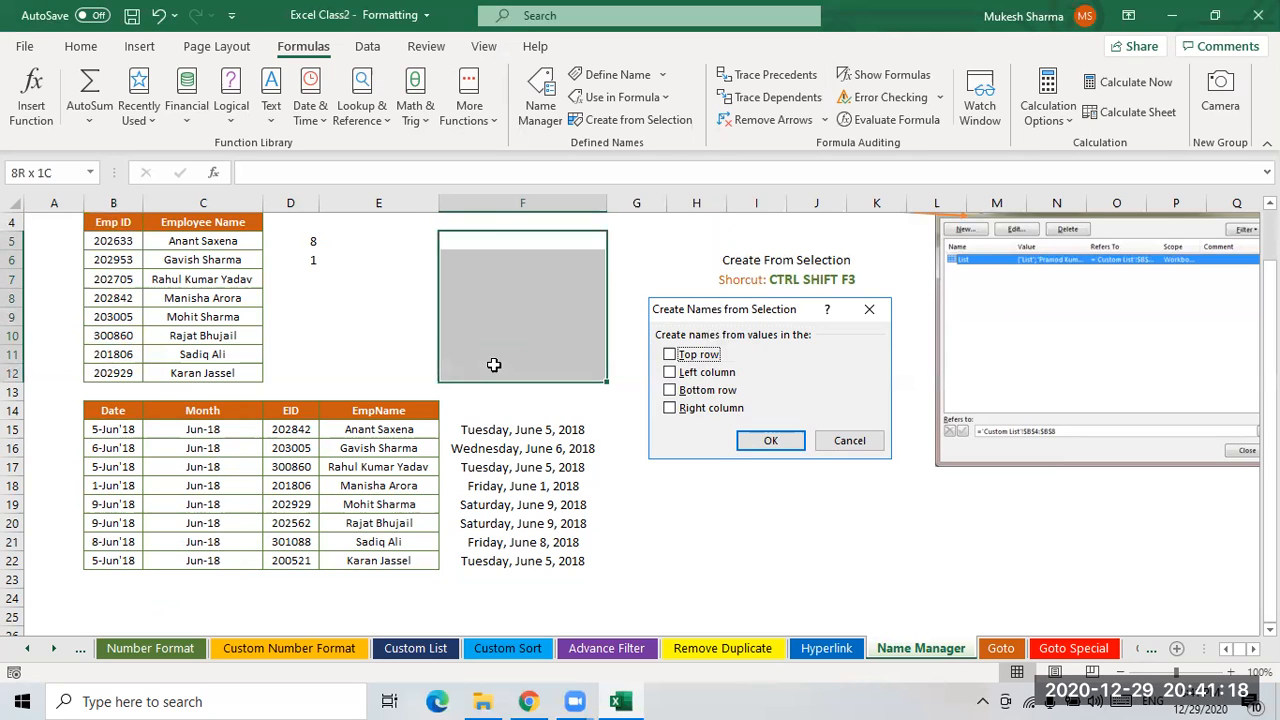
text(=)
key(Down)
text(mp)
key(BackSpace)
key(BackSpace)
key(BackSpace)
key(BackSpace)
text(emp)
double_click(492, 261)
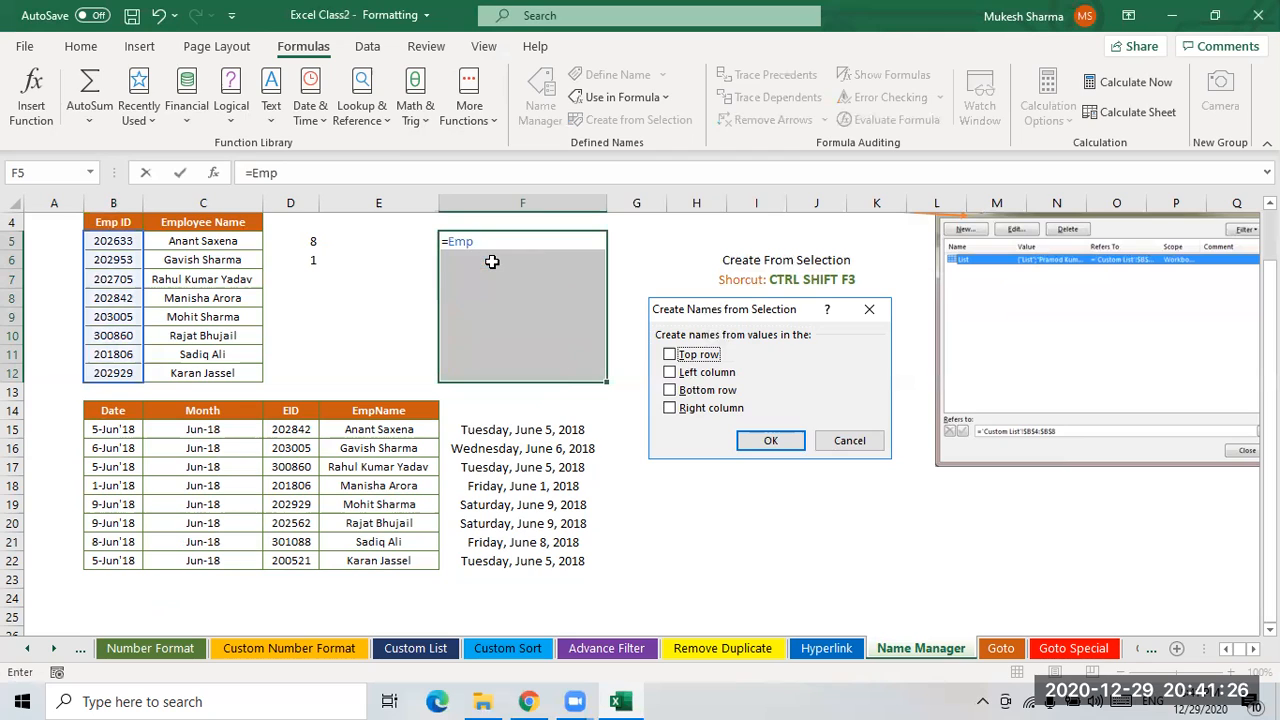
key(ctrl+shift+Return)
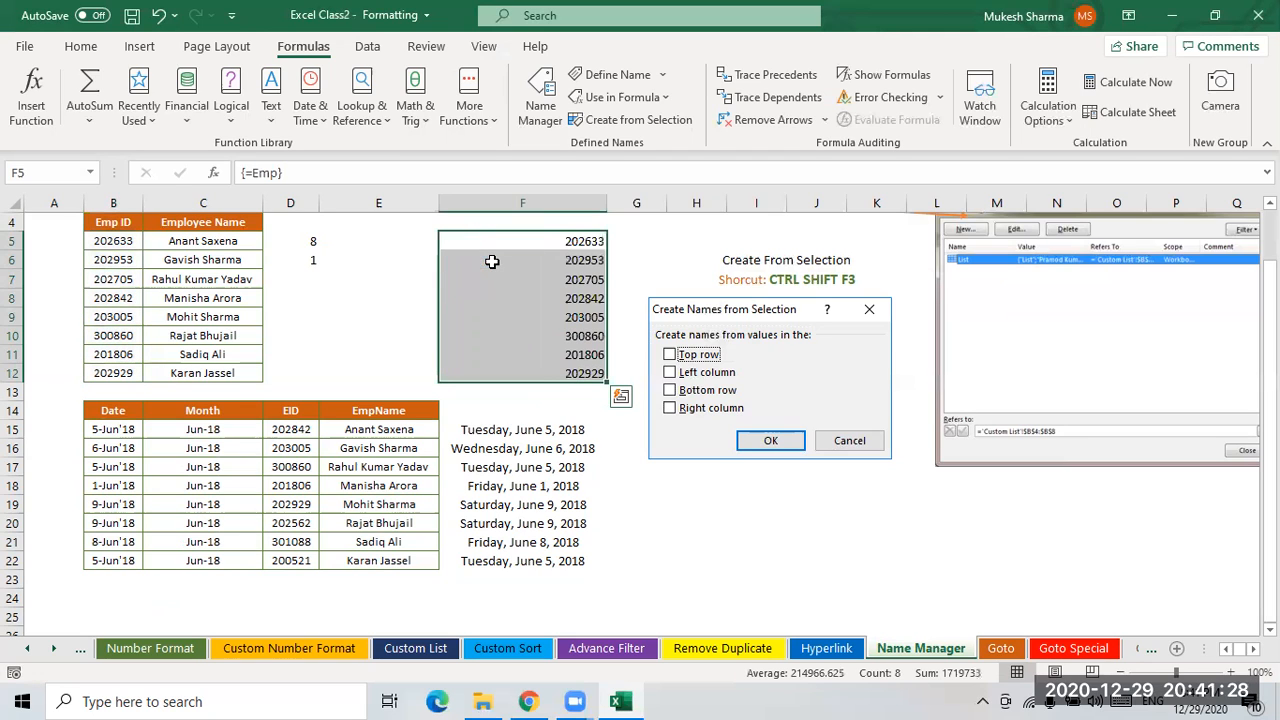
- Compare the Emp range B5:B12 and employee names with the F5:F12 array results
drag(112, 243, 108, 374)
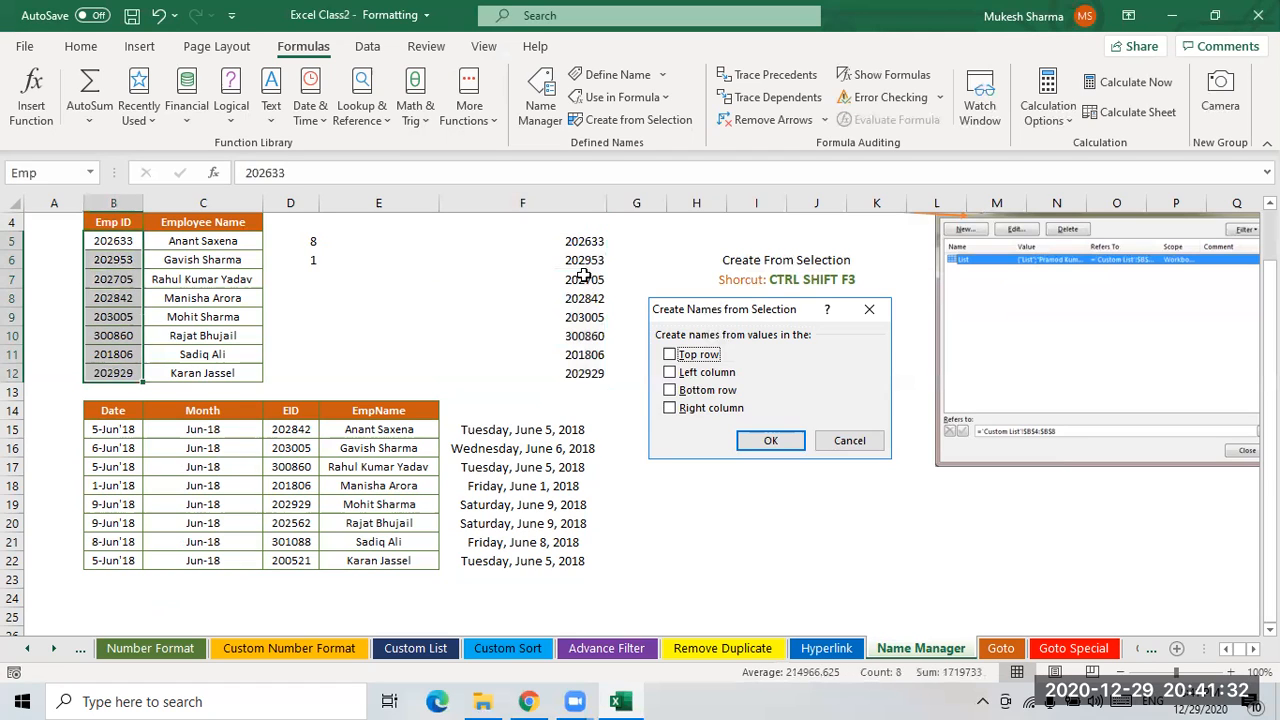
drag(585, 243, 582, 372)
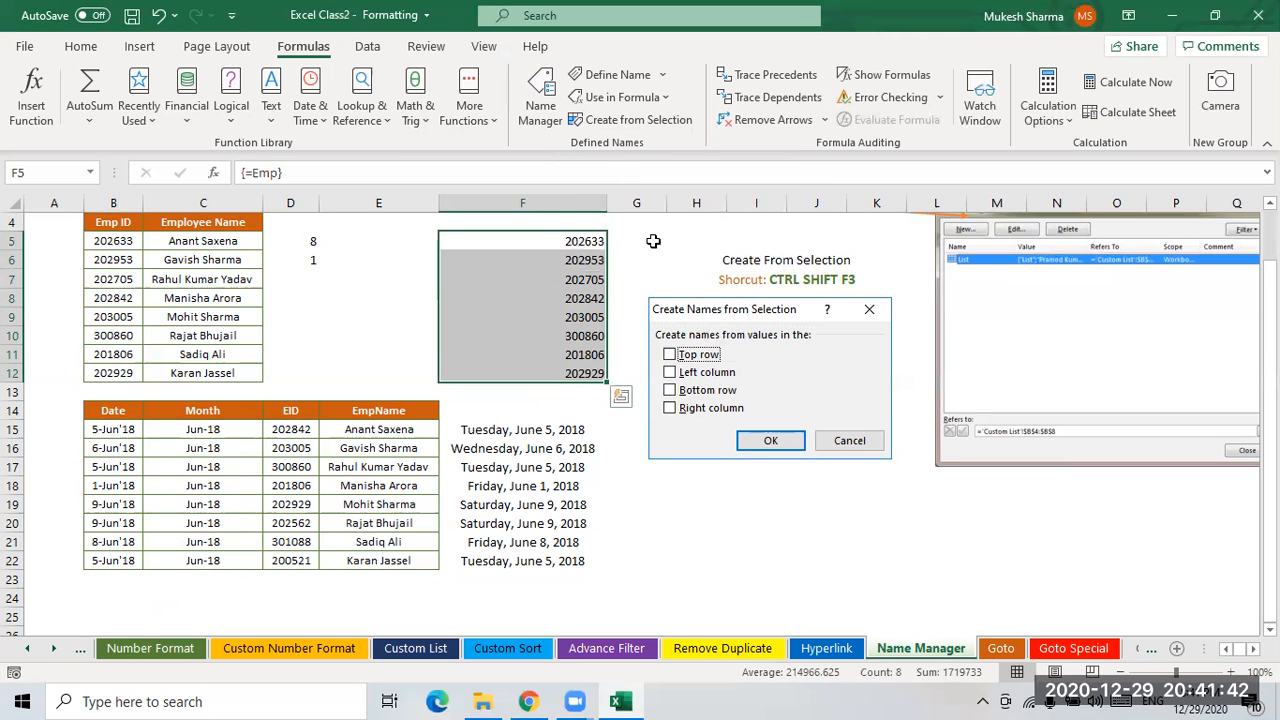
click(652, 241)
scroll(560, 465, down, 2)
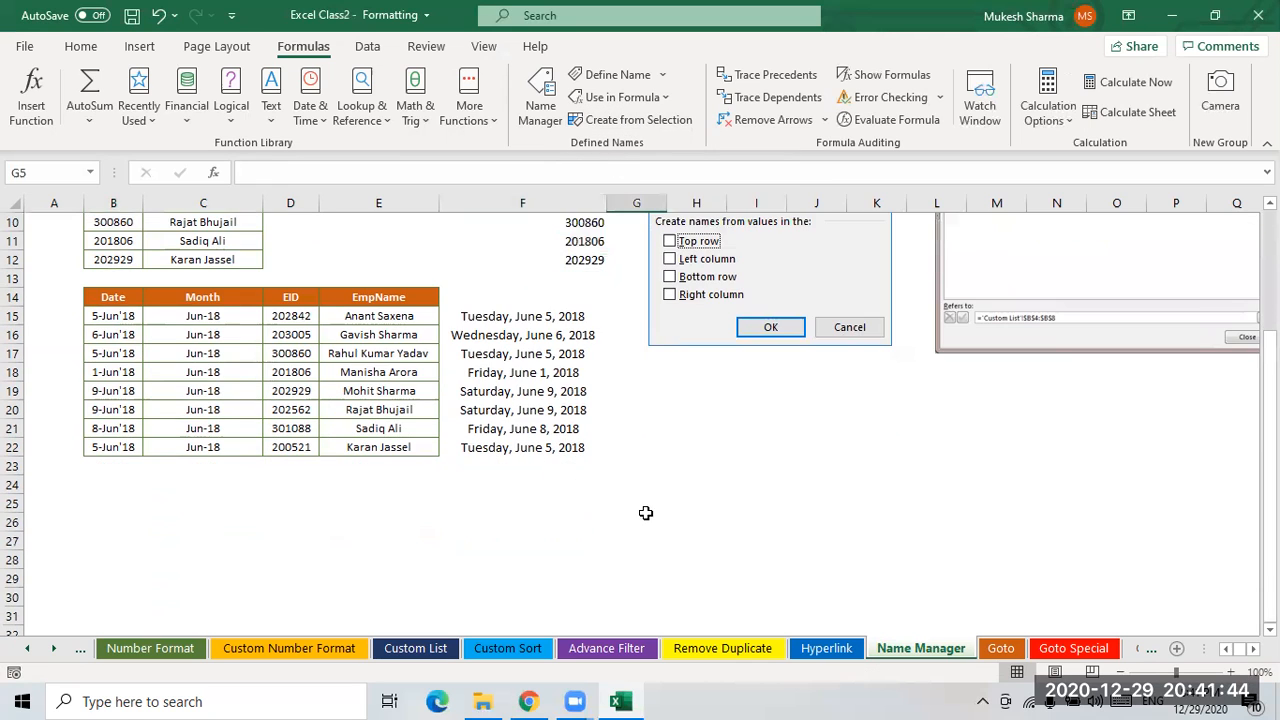
scroll(646, 513, up, 3)
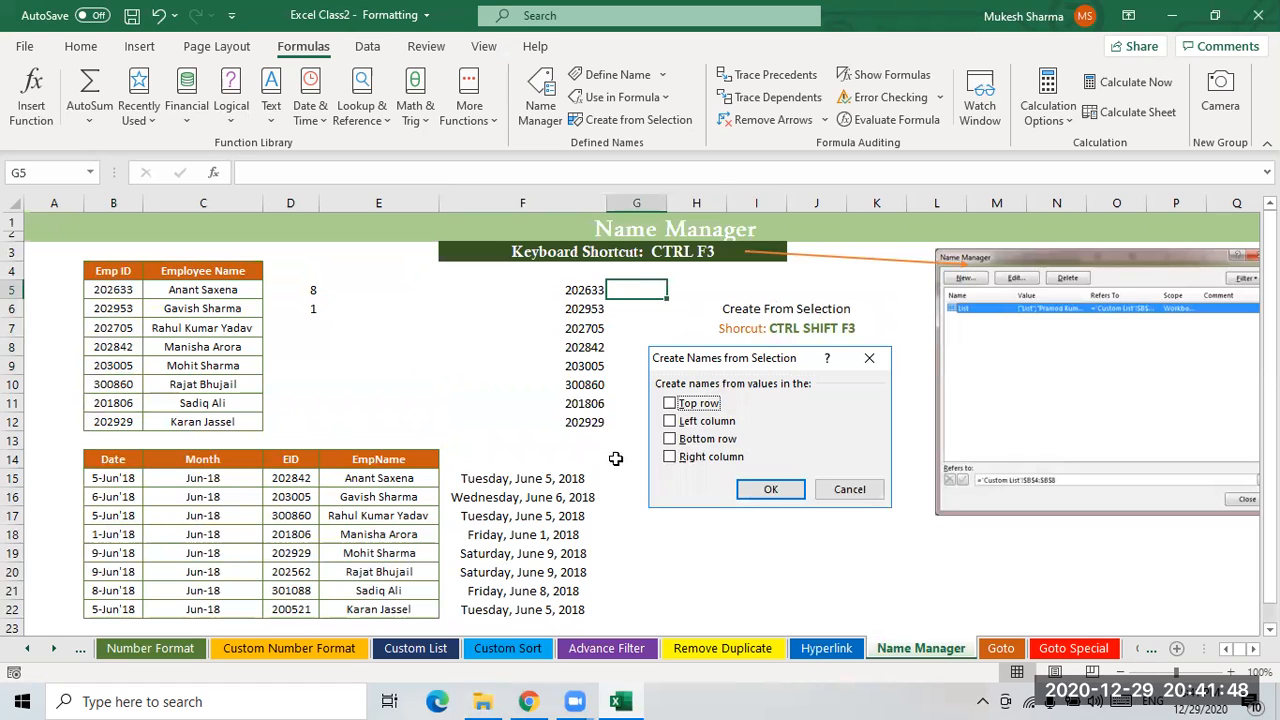
click(401, 301)
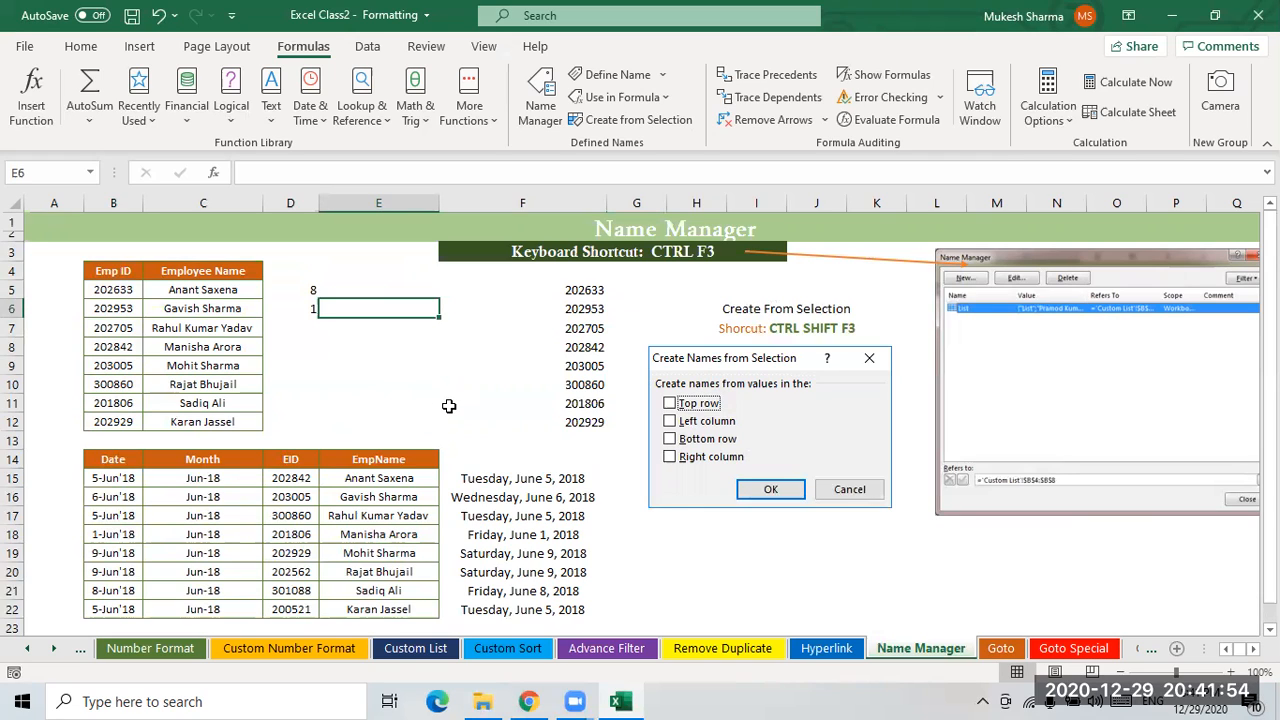
drag(186, 289, 186, 414)
click(306, 333)
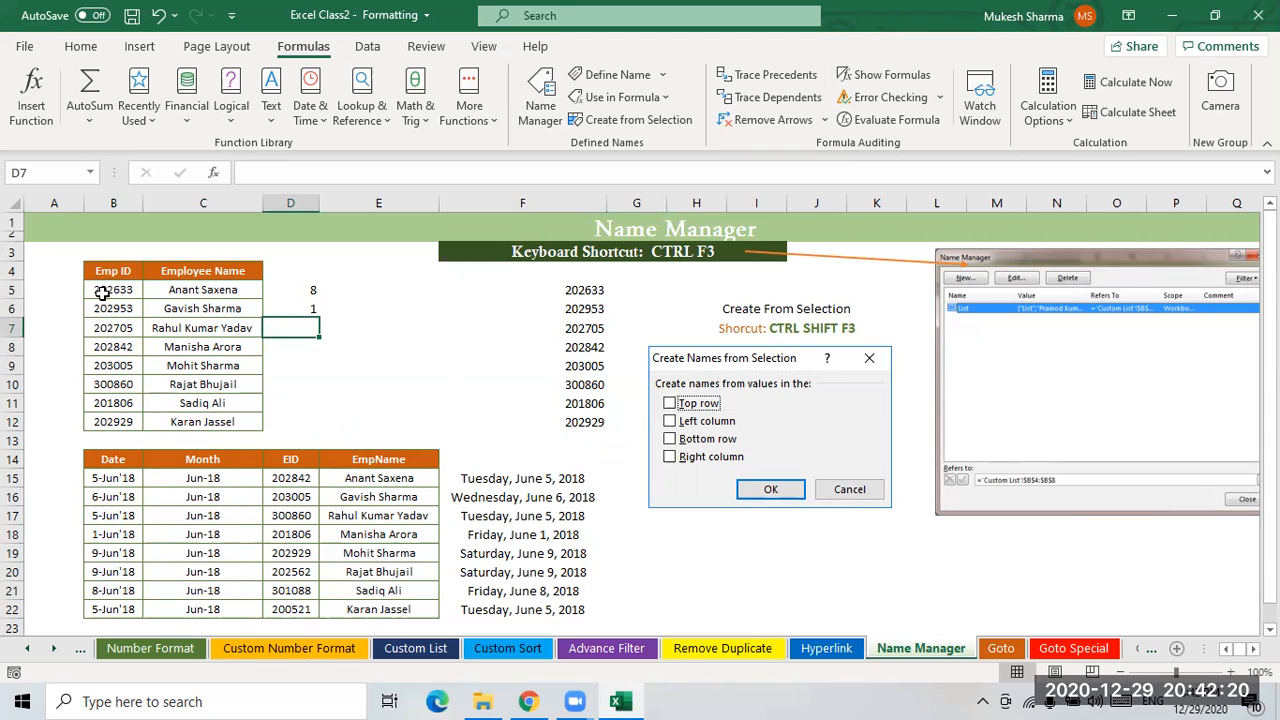
- Switch to the Goto sheet and move across its cells before returning to A1
click(999, 649)
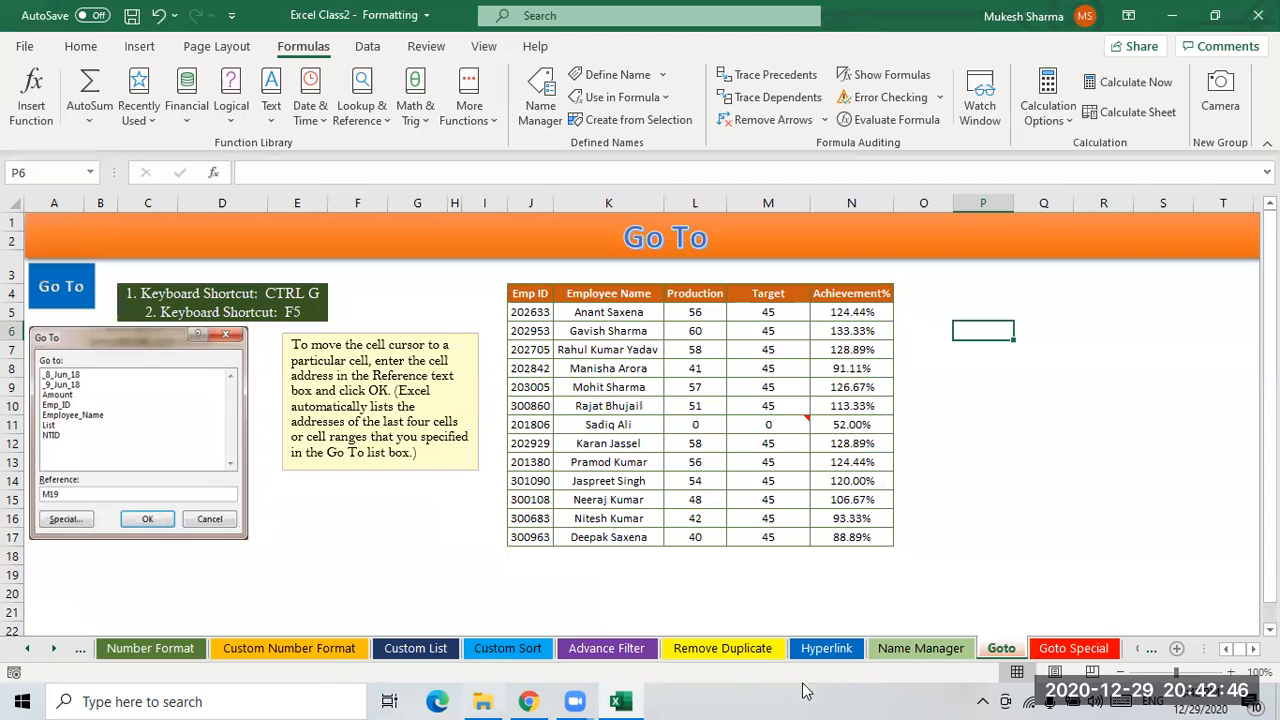
click(1128, 418)
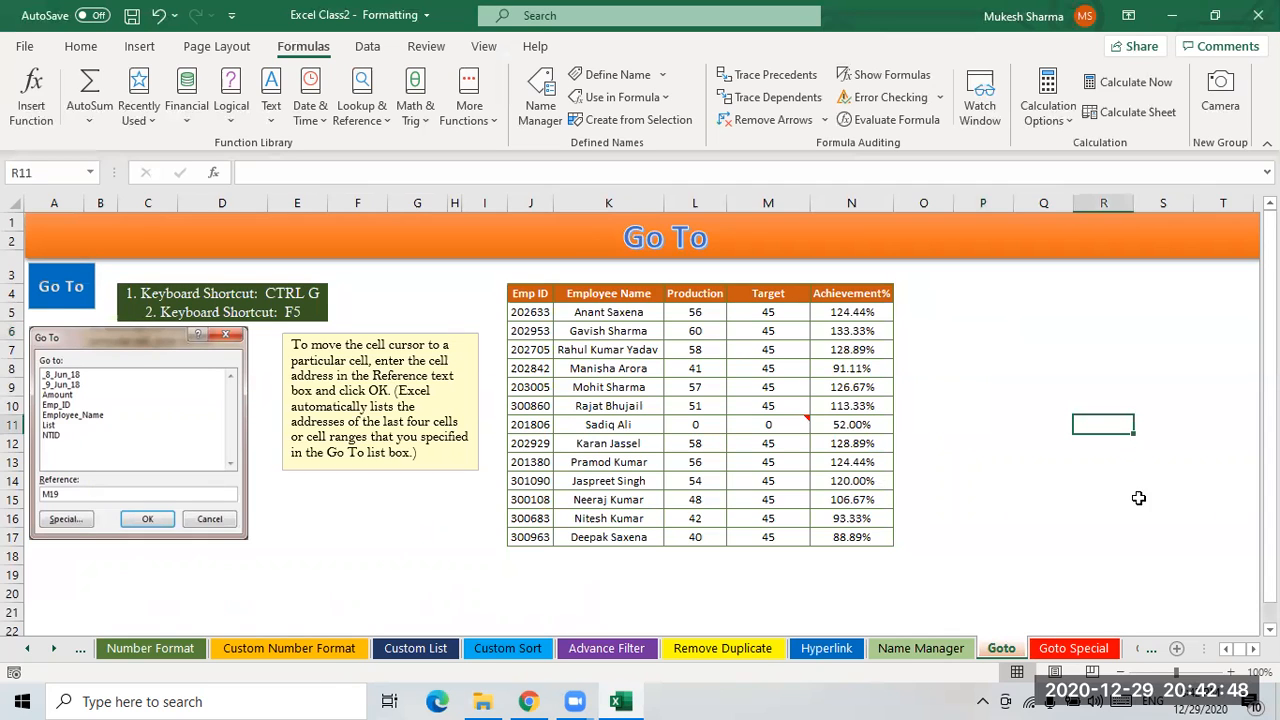
key(Right)
key(Right)
key(Right)
key(Right)
key(Right)
key(Right)
key(Right)
key(Right)
key(Right)
key(Right)
key(Right)
key(Right)
key(Right)
key(Right)
key(Right)
key(Right)
key(Right)
key(Right)
key(Right)
key(Right)
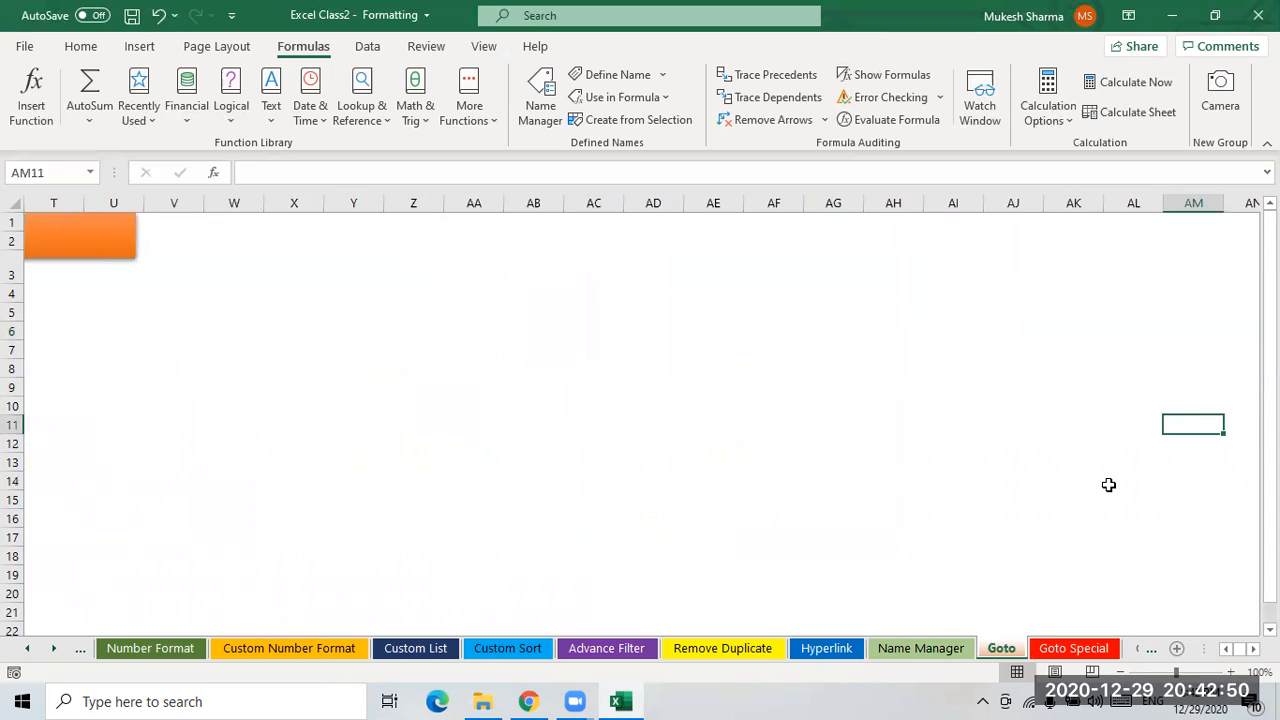
key(Right)
key(Right)
key(Right)
key(Right)
key(Right)
key(Right)
key(Right)
key(Right)
key(Right)
key(Right)
key(Right)
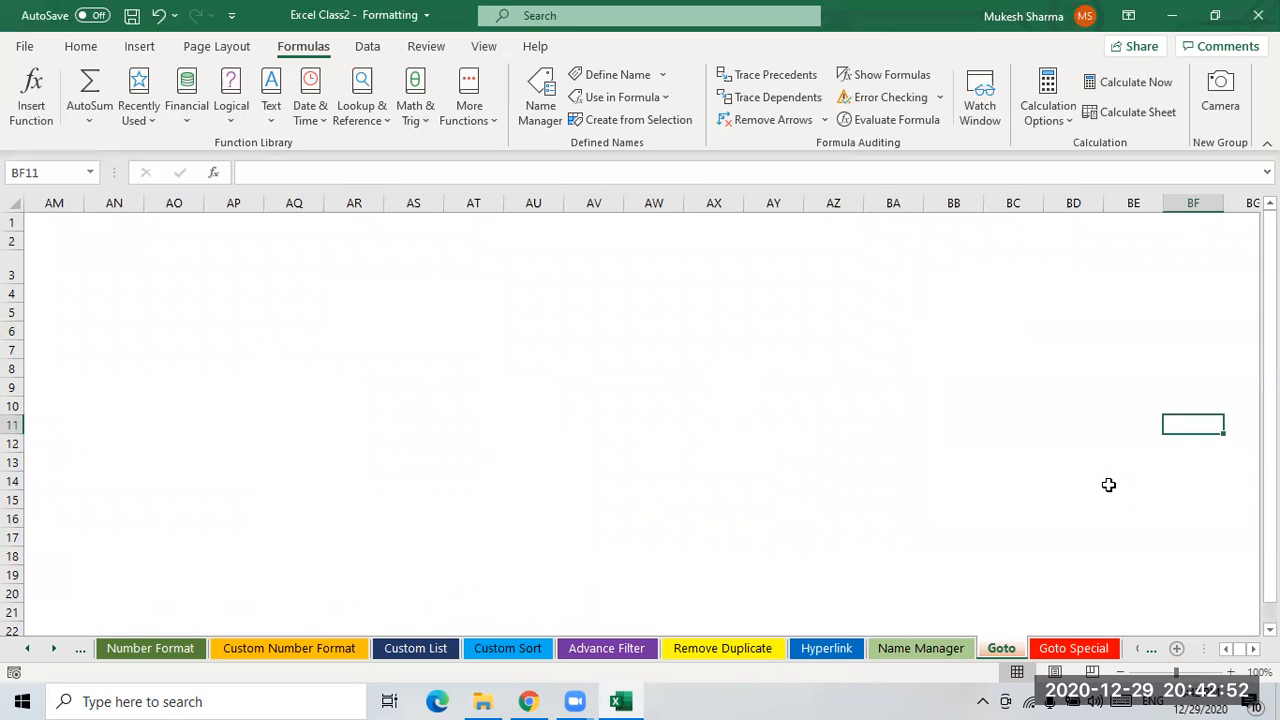
key(Left)
key(Left)
key(Left)
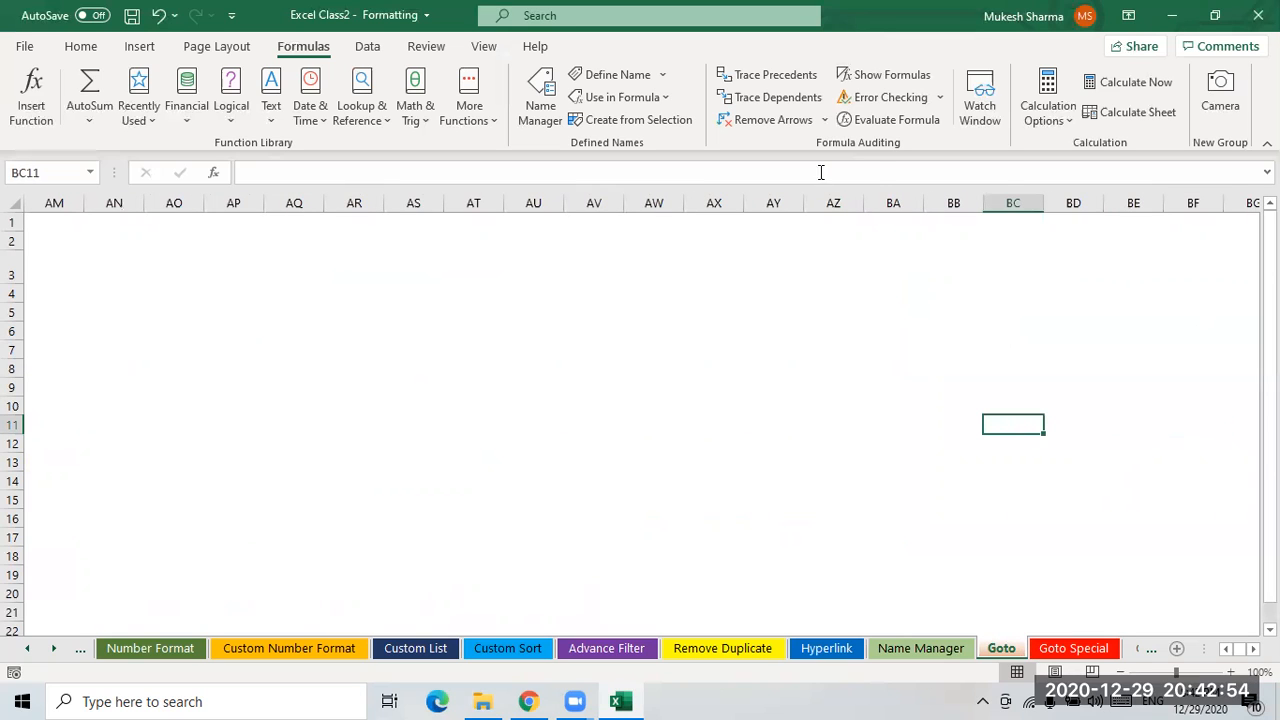
click(831, 222)
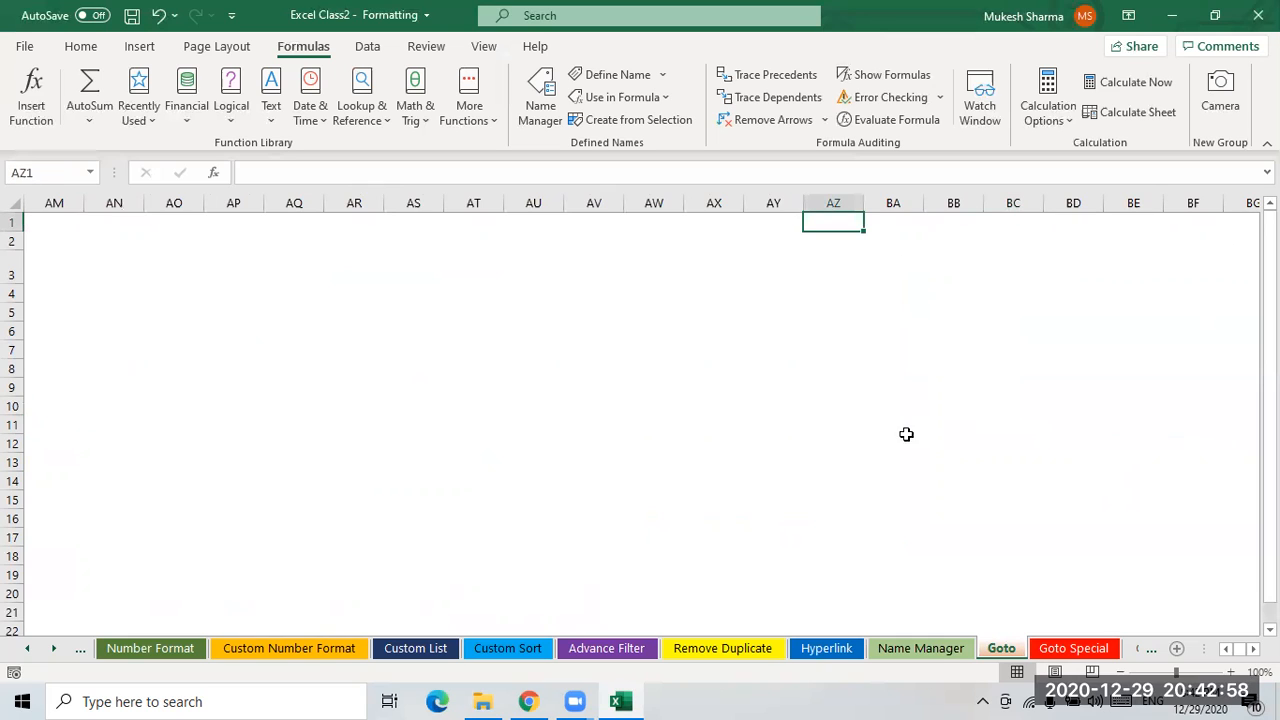
key(Right)
key(Right)
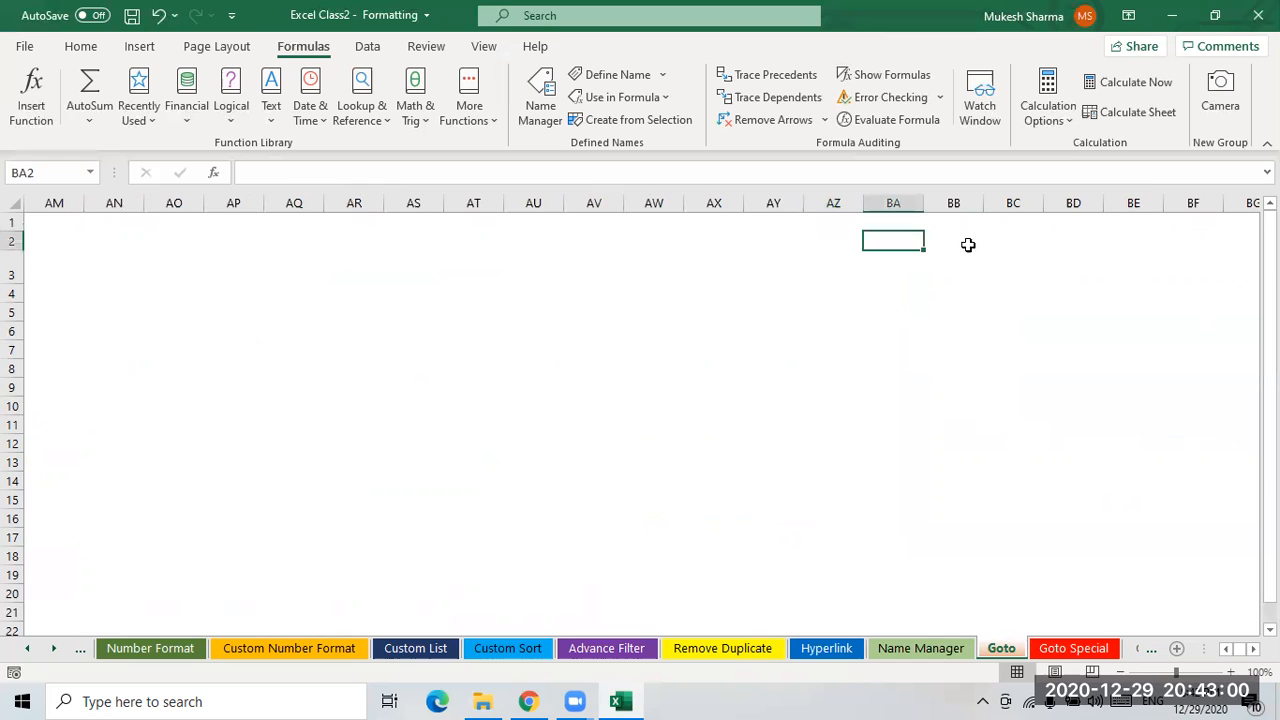
click(597, 221)
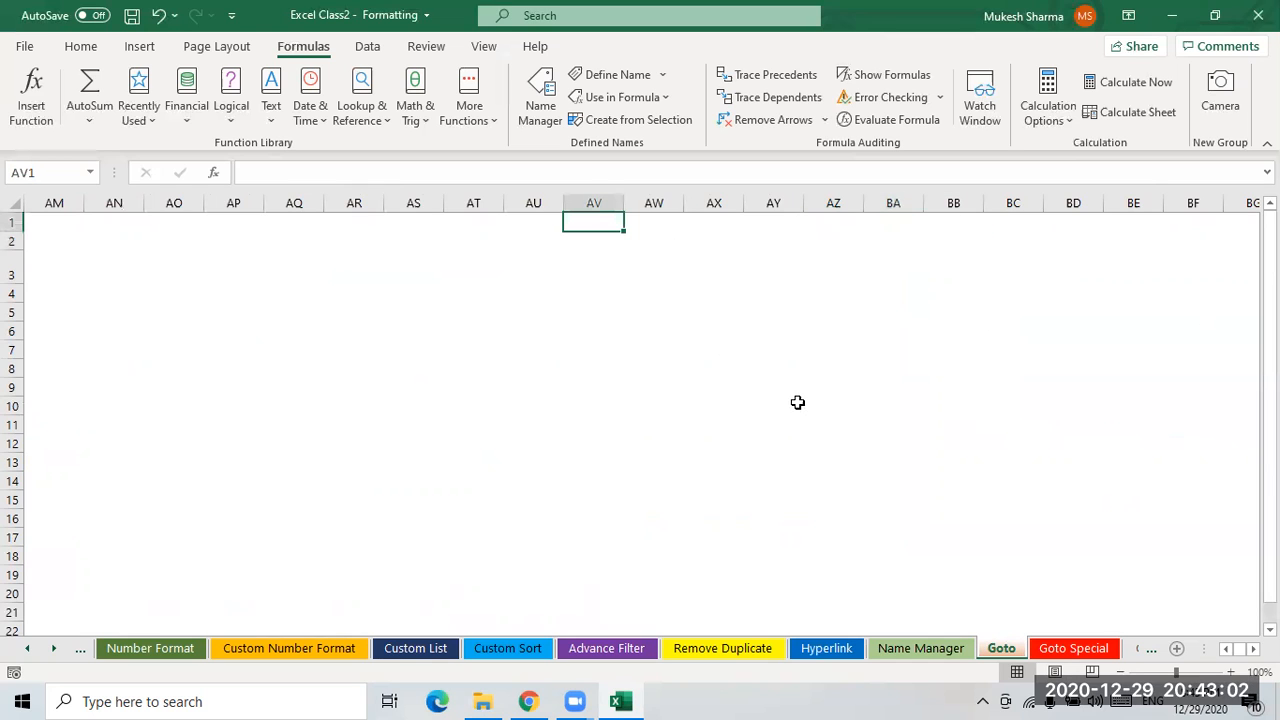
key(ctrl+Home)
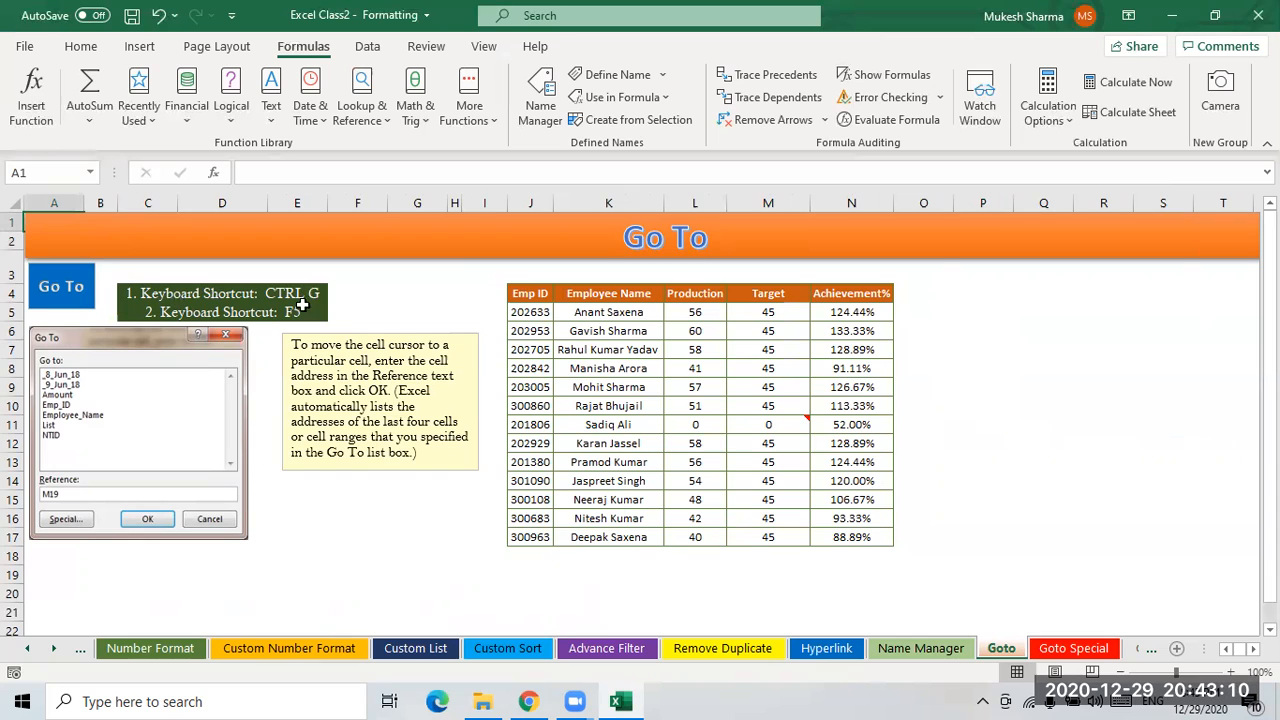
- Use Go To from Find & Select to jump to cell AZ1
click(82, 46)
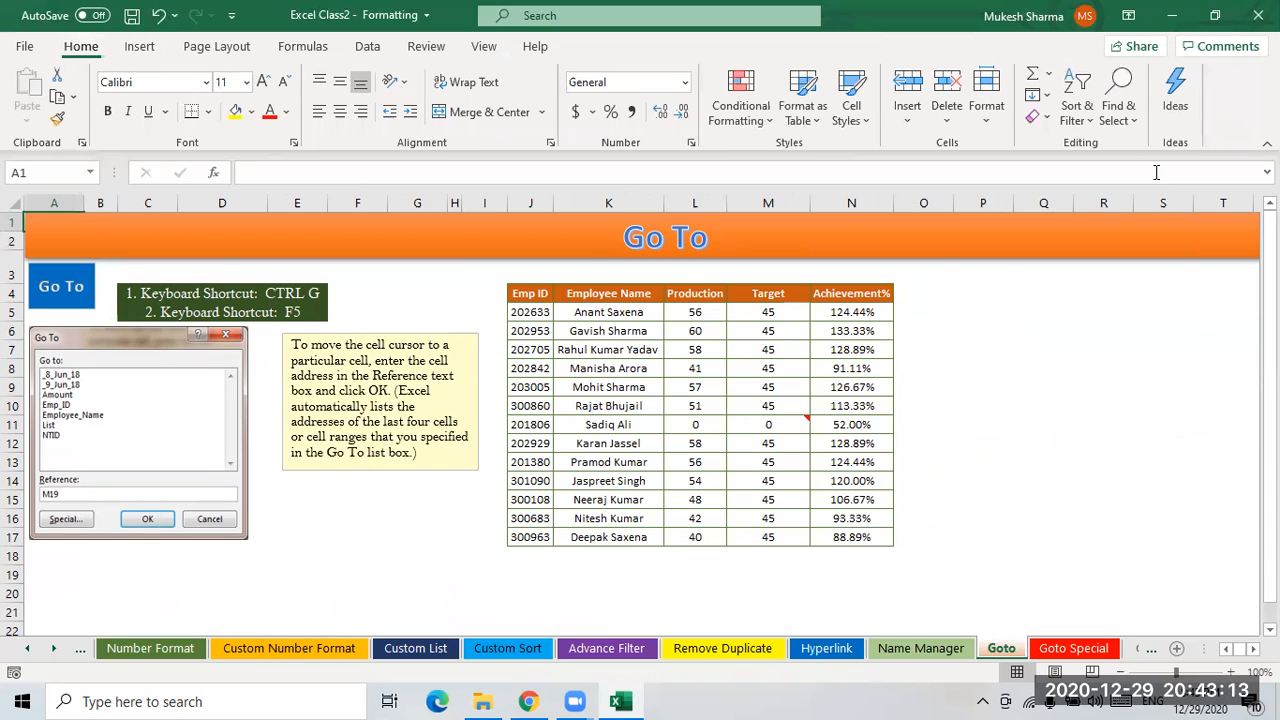
click(1128, 120)
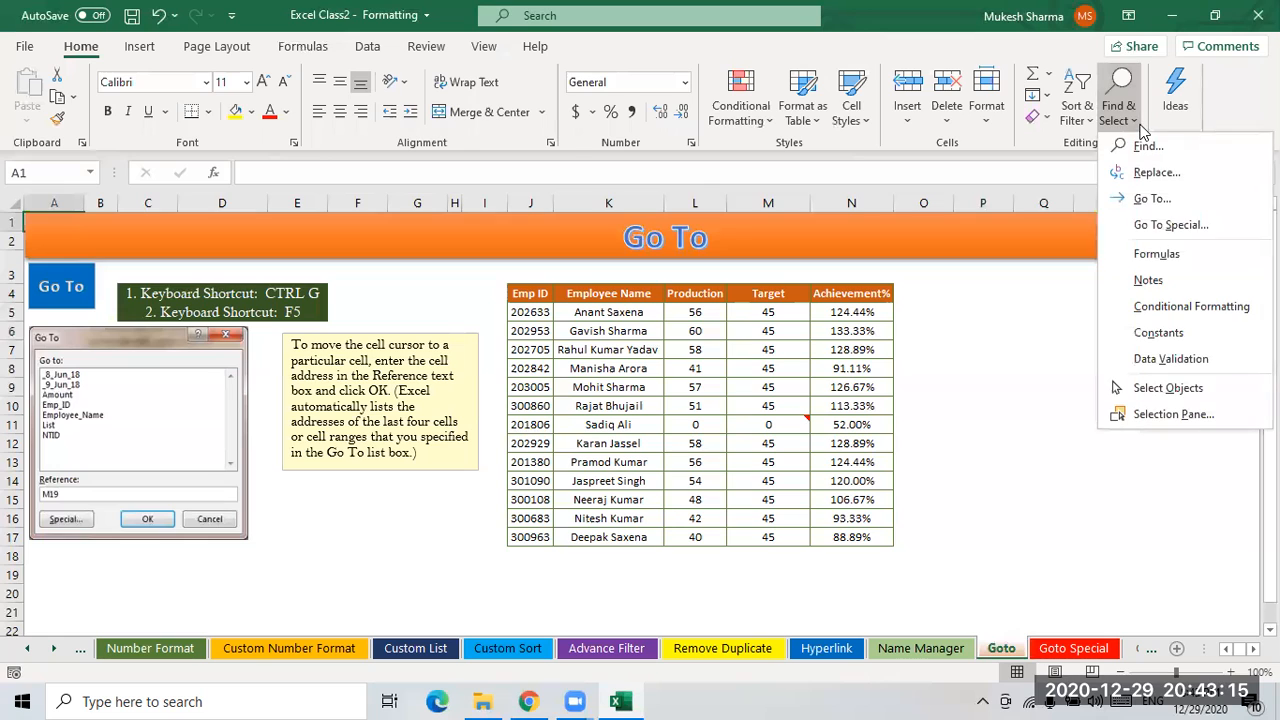
click(1152, 199)
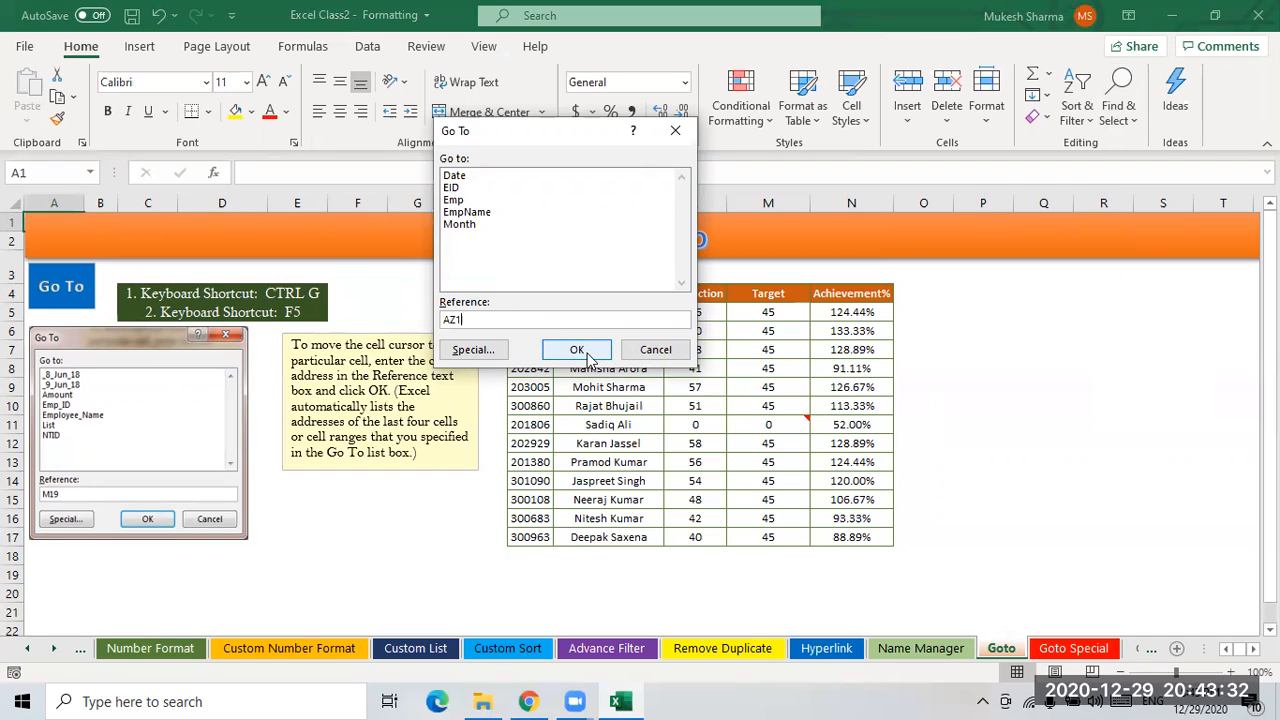
click(585, 351)
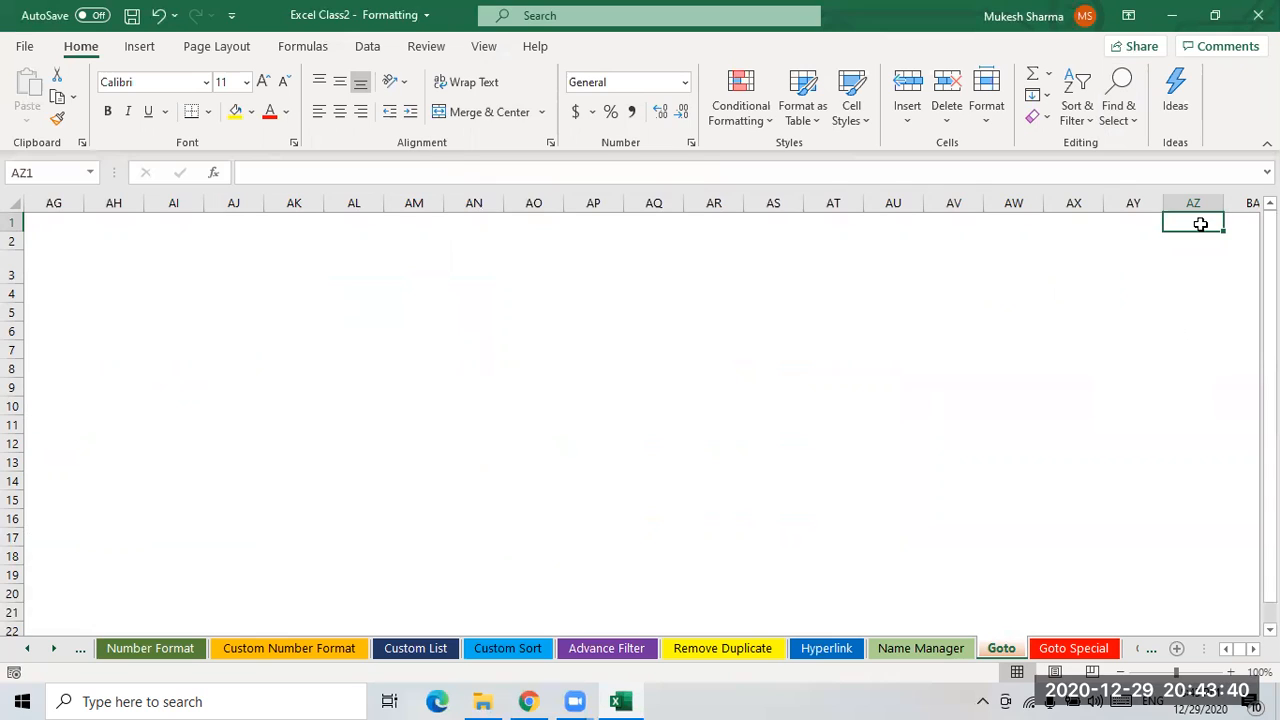
- Open the Go To dialog again and jump to cell BB30
key(ctrl+g)
click(474, 319)
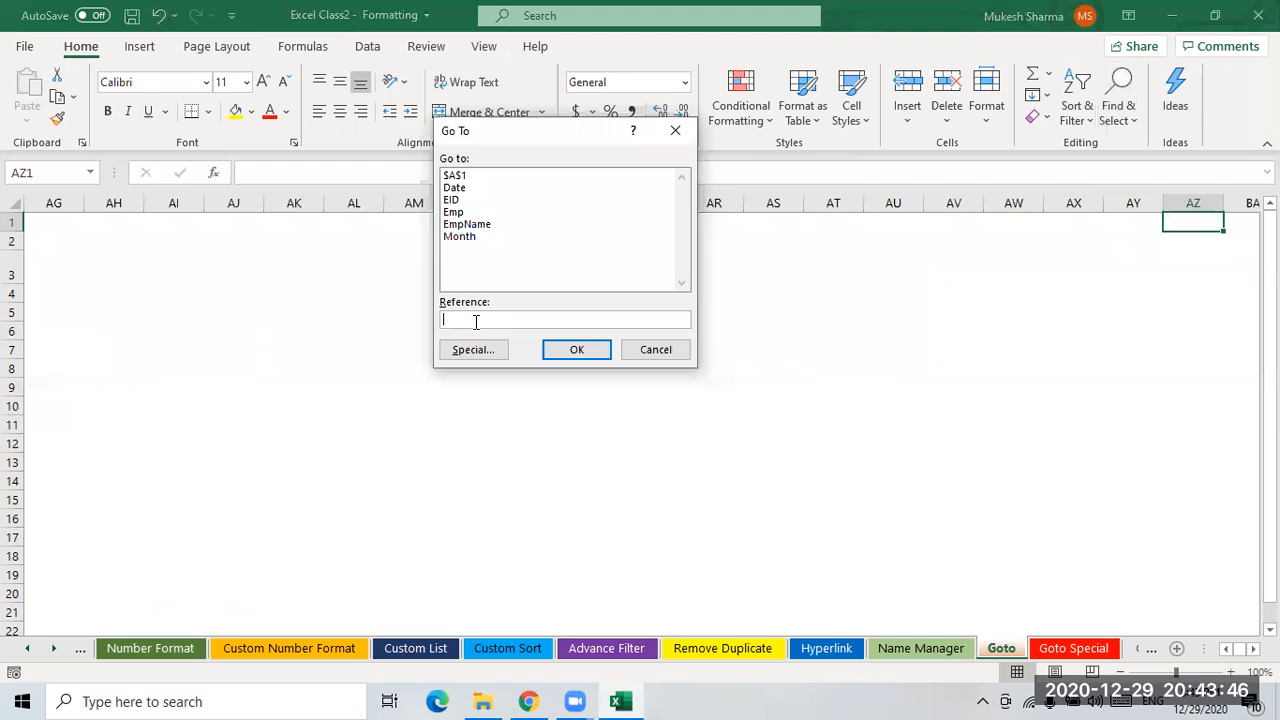
text(bb30)
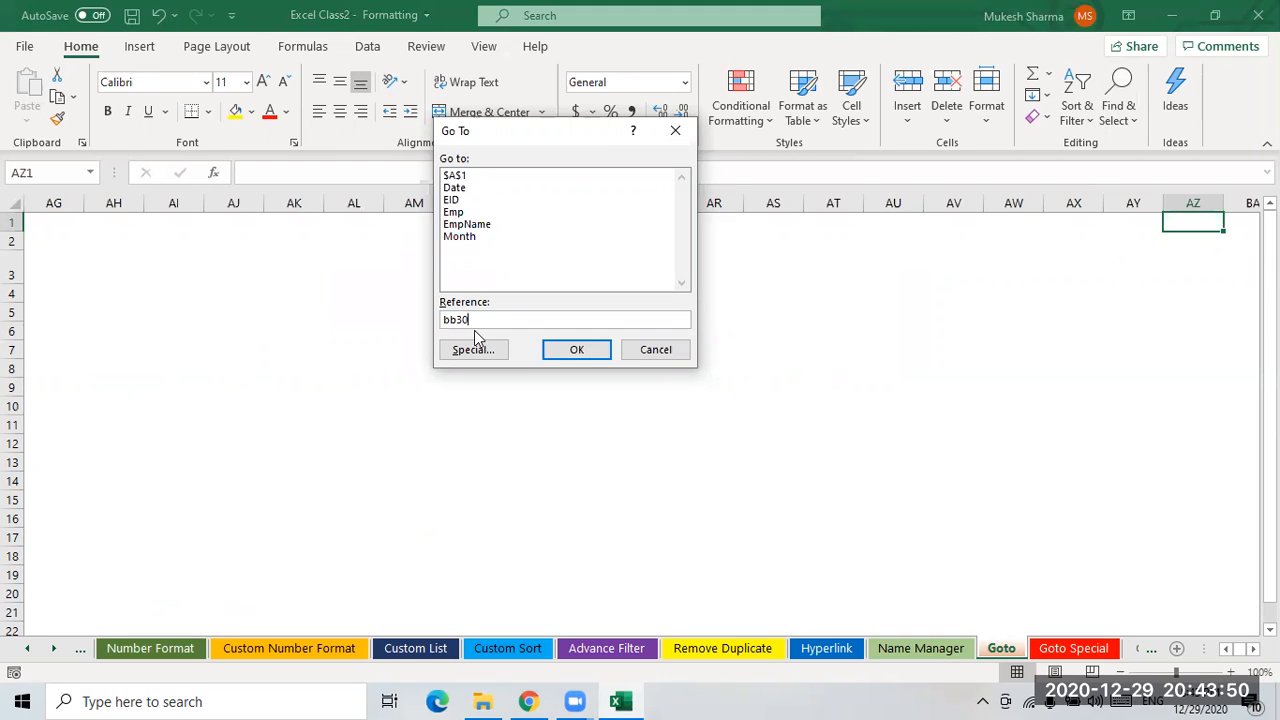
click(577, 346)
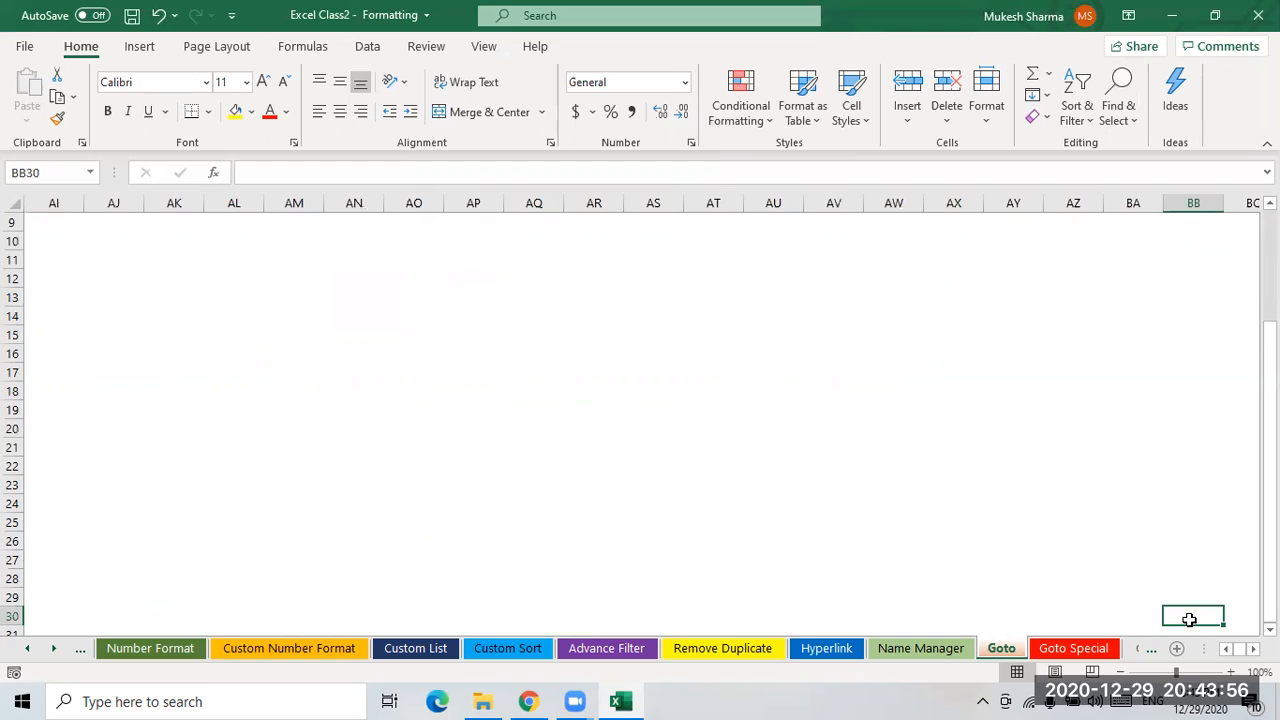
- Select a couple of cells, then return to cell A1
click(1086, 406)
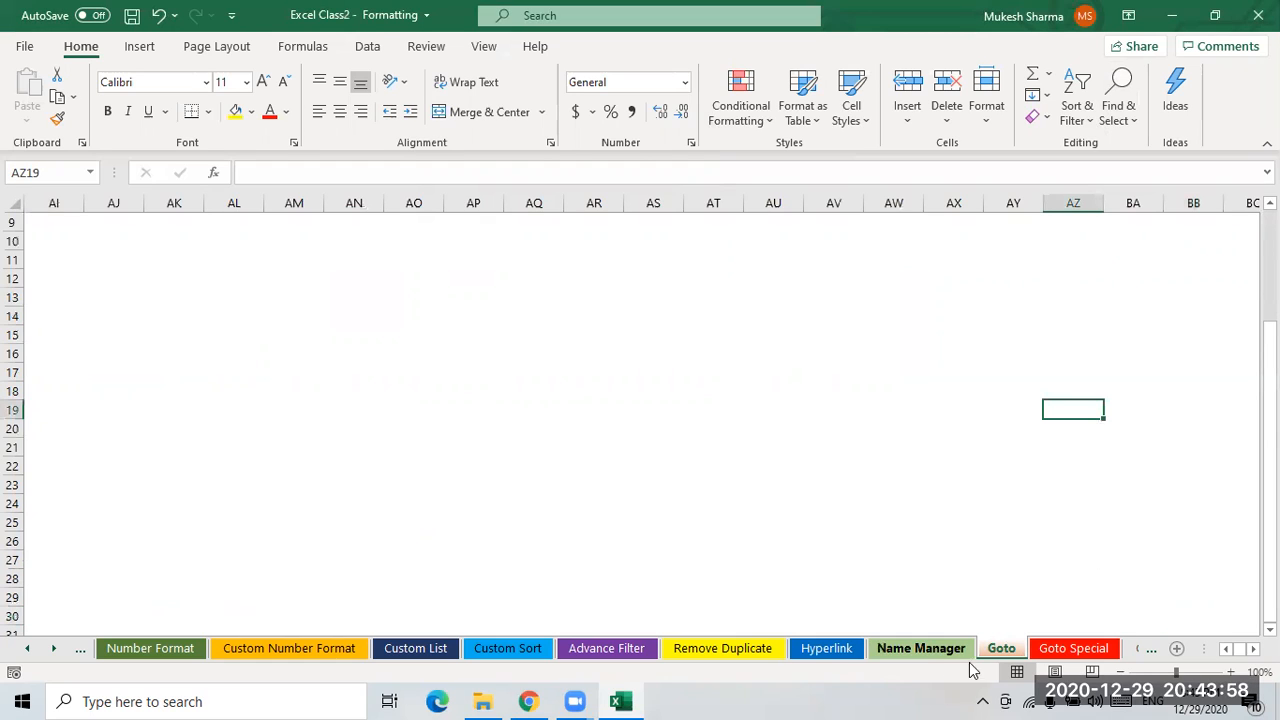
click(764, 445)
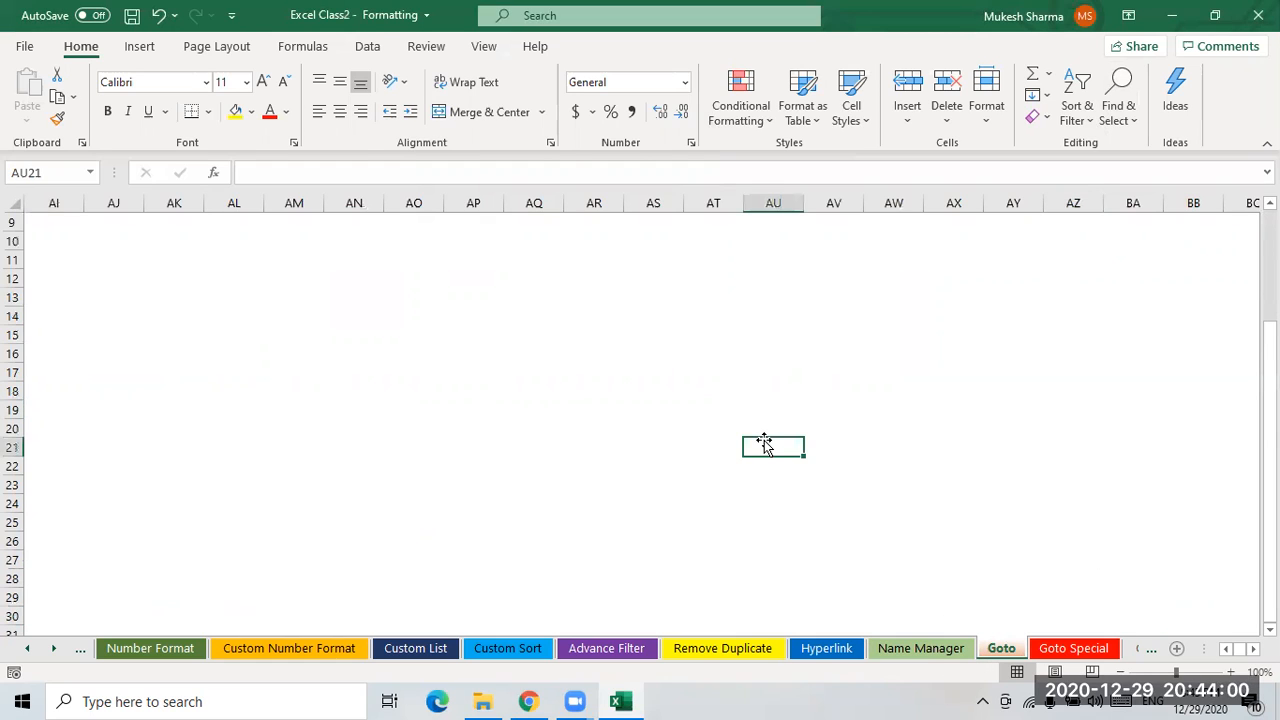
key(ctrl+Home)
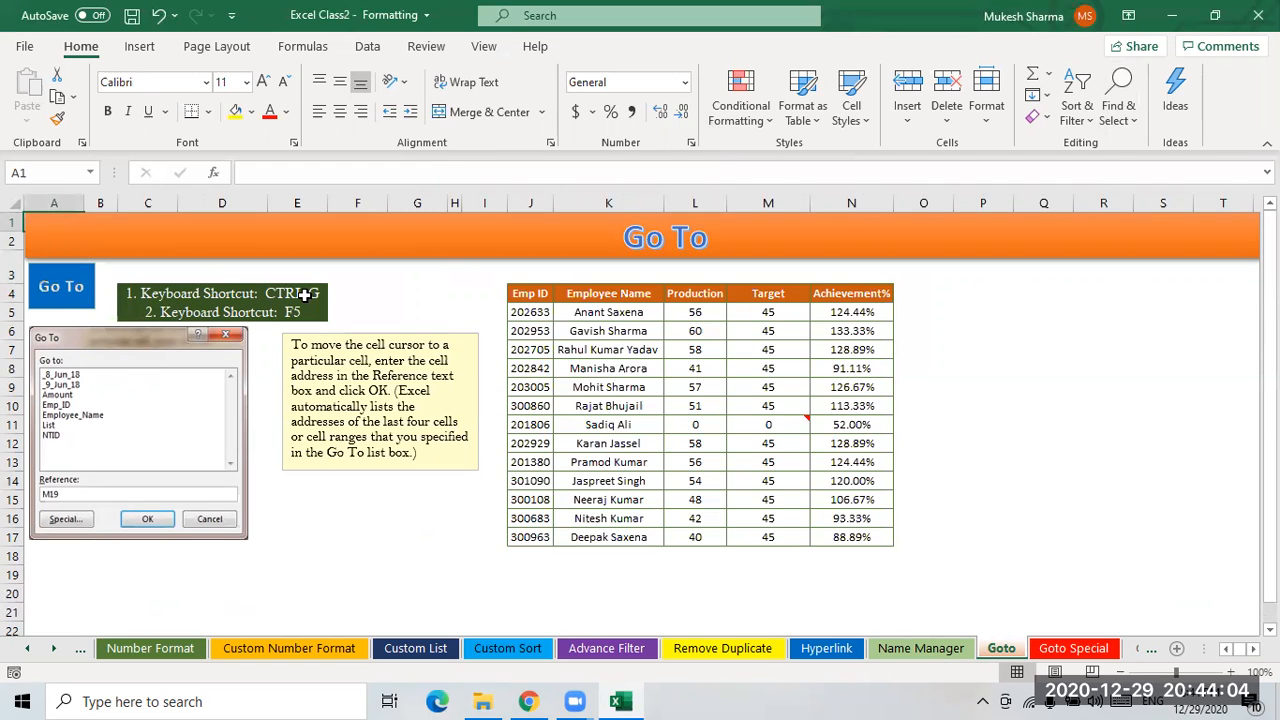
click(1136, 122)
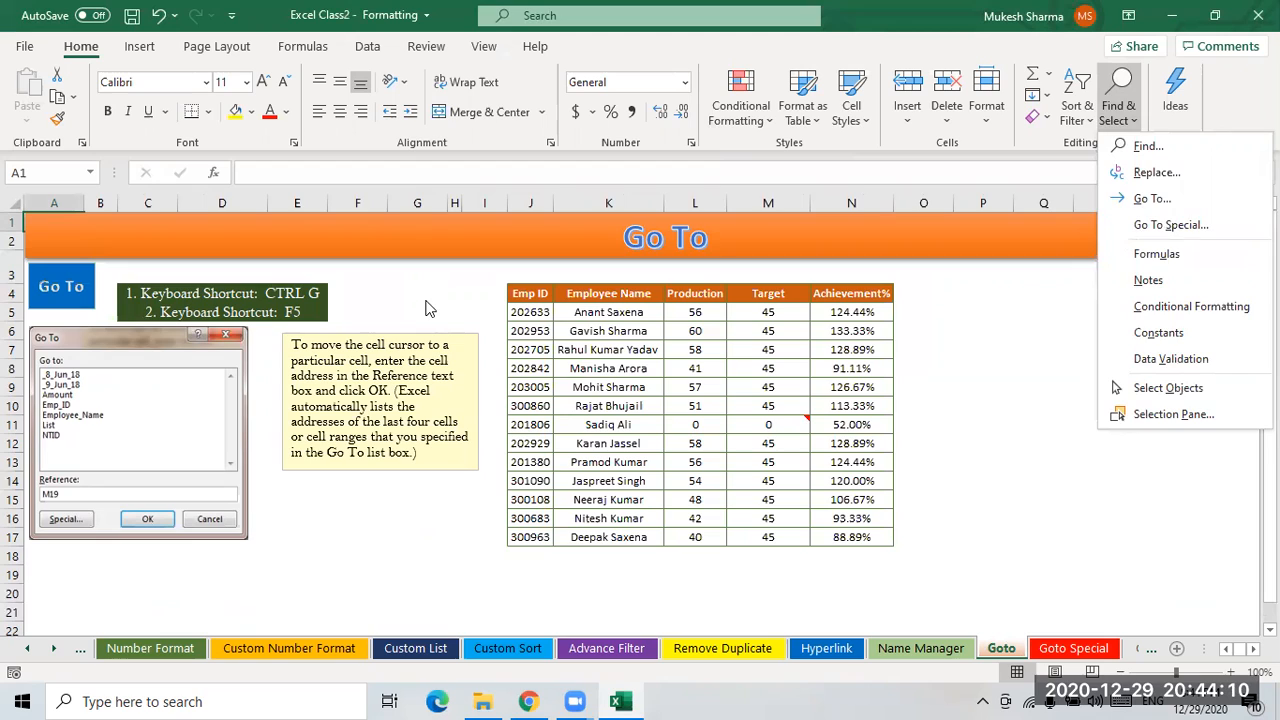
click(427, 308)
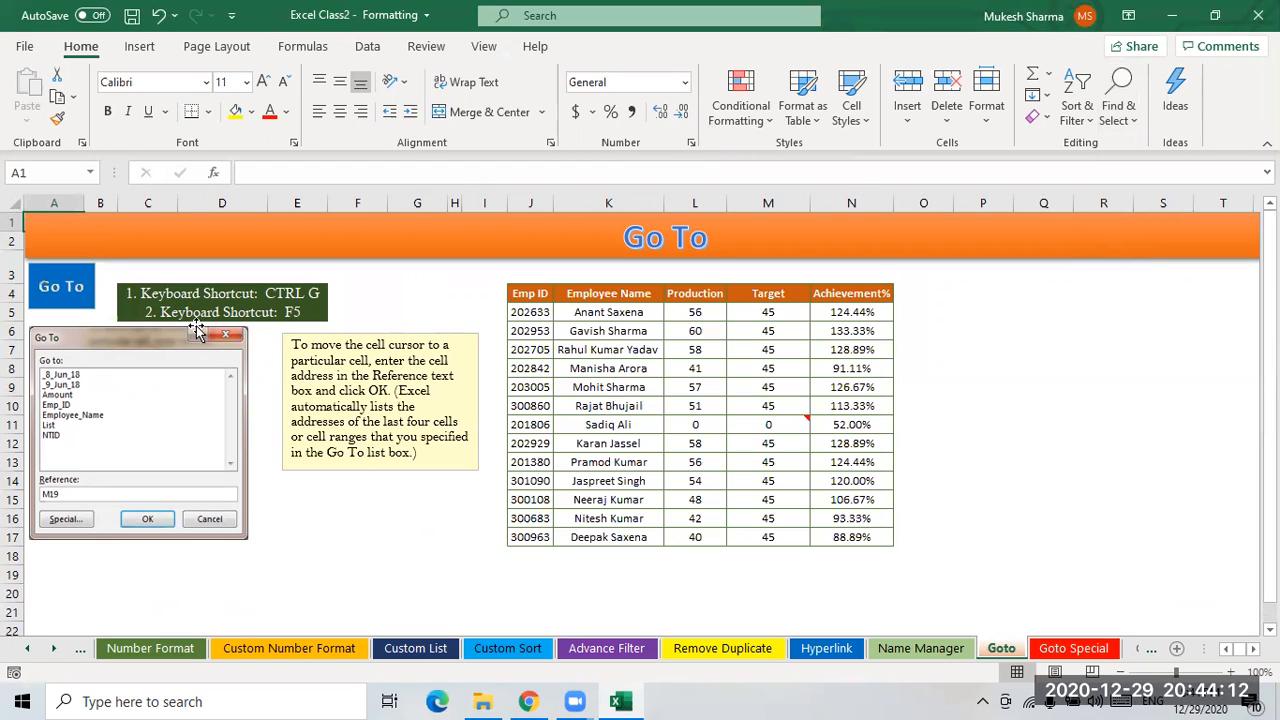
click(440, 313)
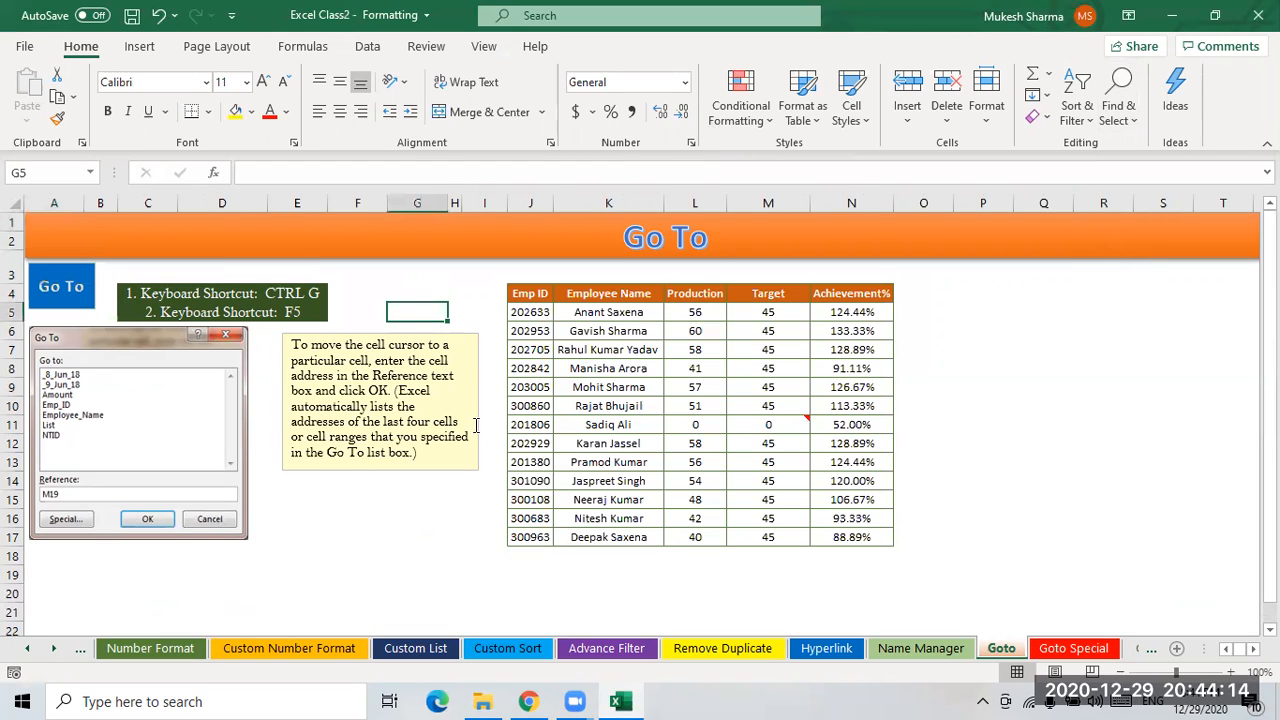
key(ctrl+g)
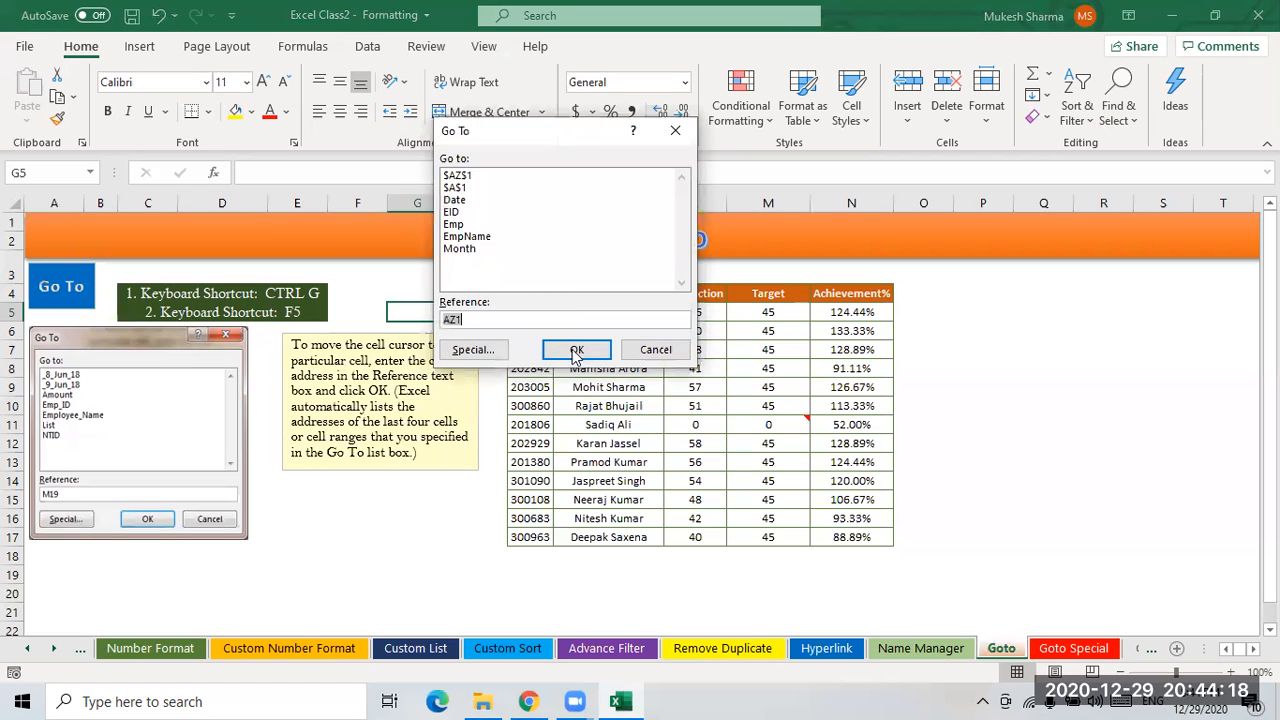
click(656, 350)
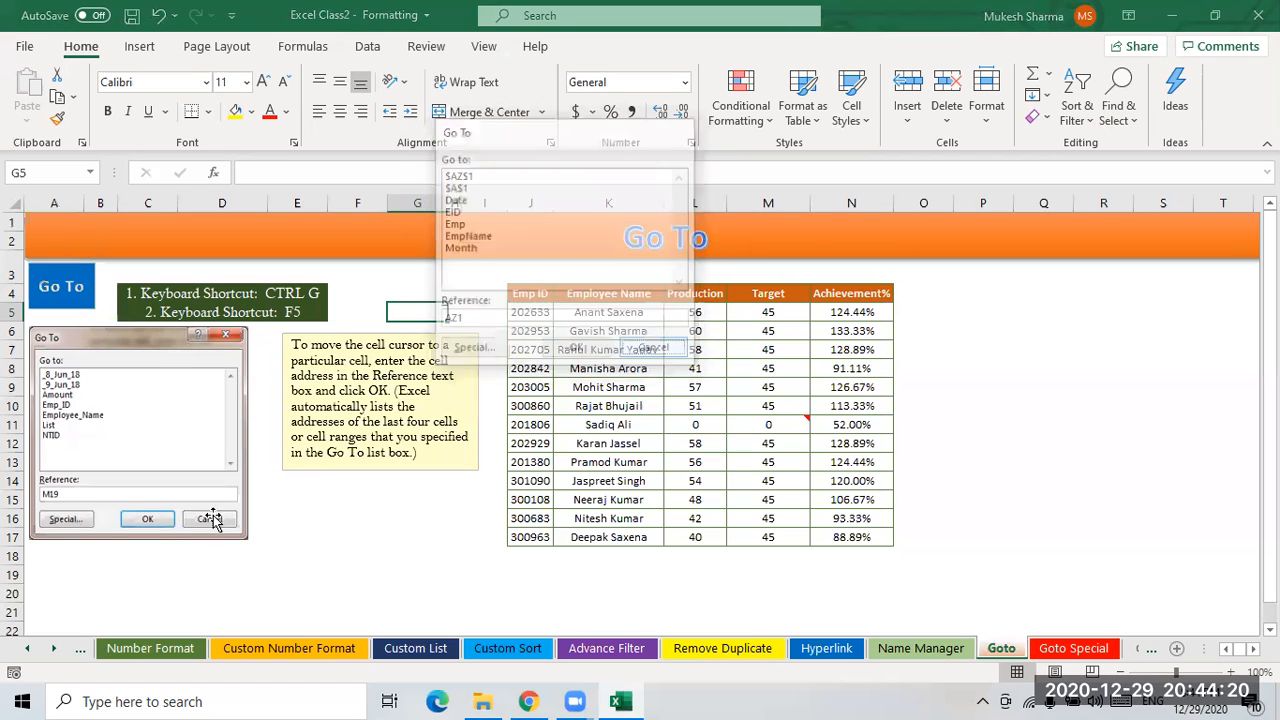
- Select various cells and ranges around the employee table on the Goto sheet
drag(358, 545, 358, 525)
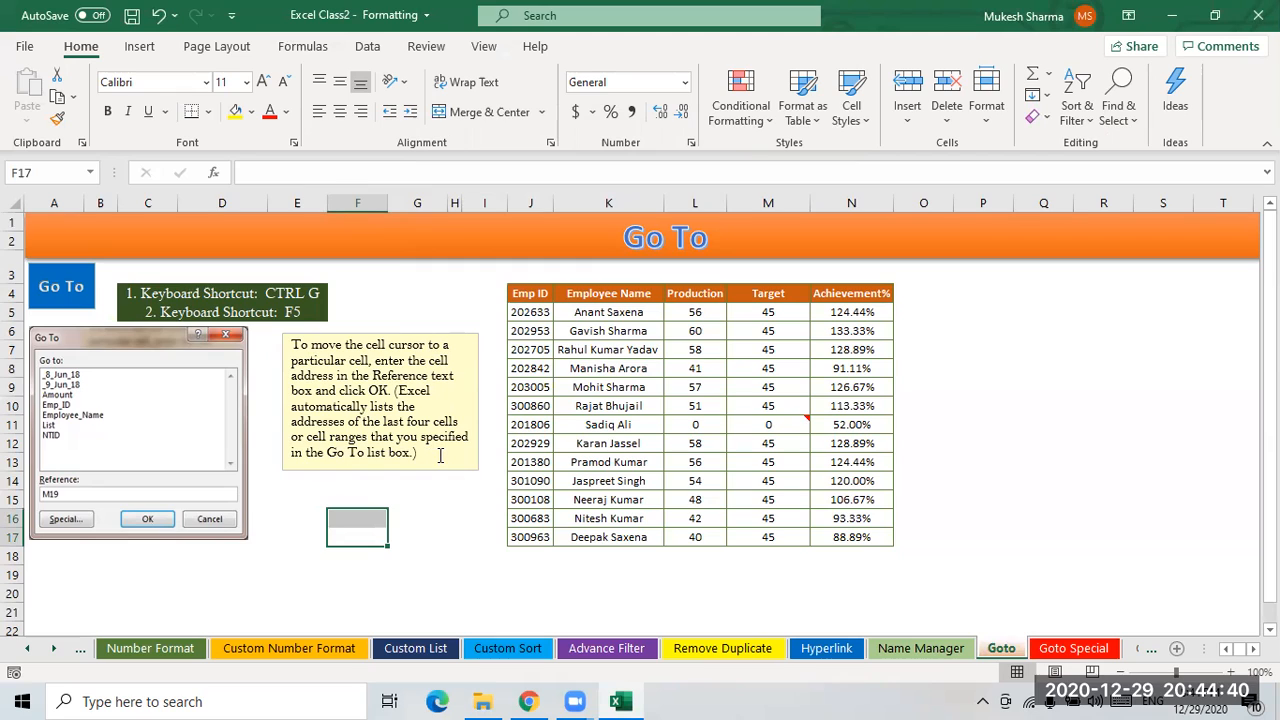
click(440, 502)
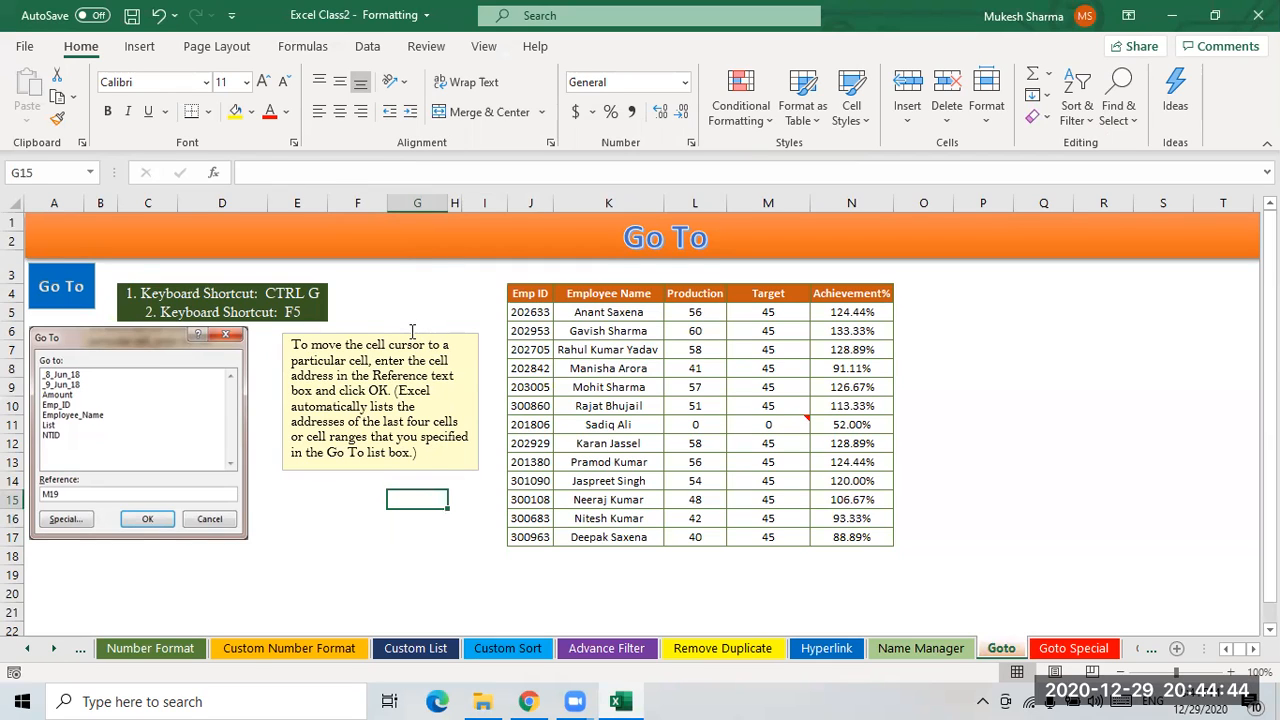
click(652, 368)
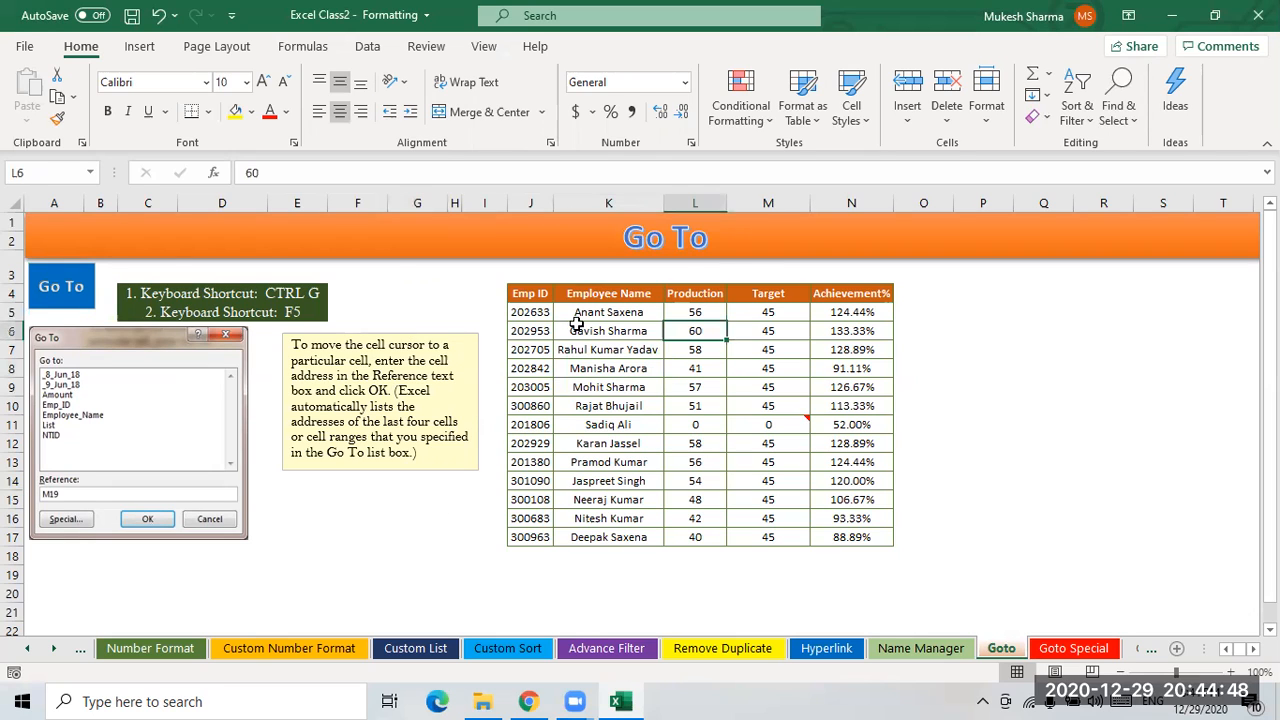
drag(526, 293, 905, 540)
click(990, 461)
click(862, 357)
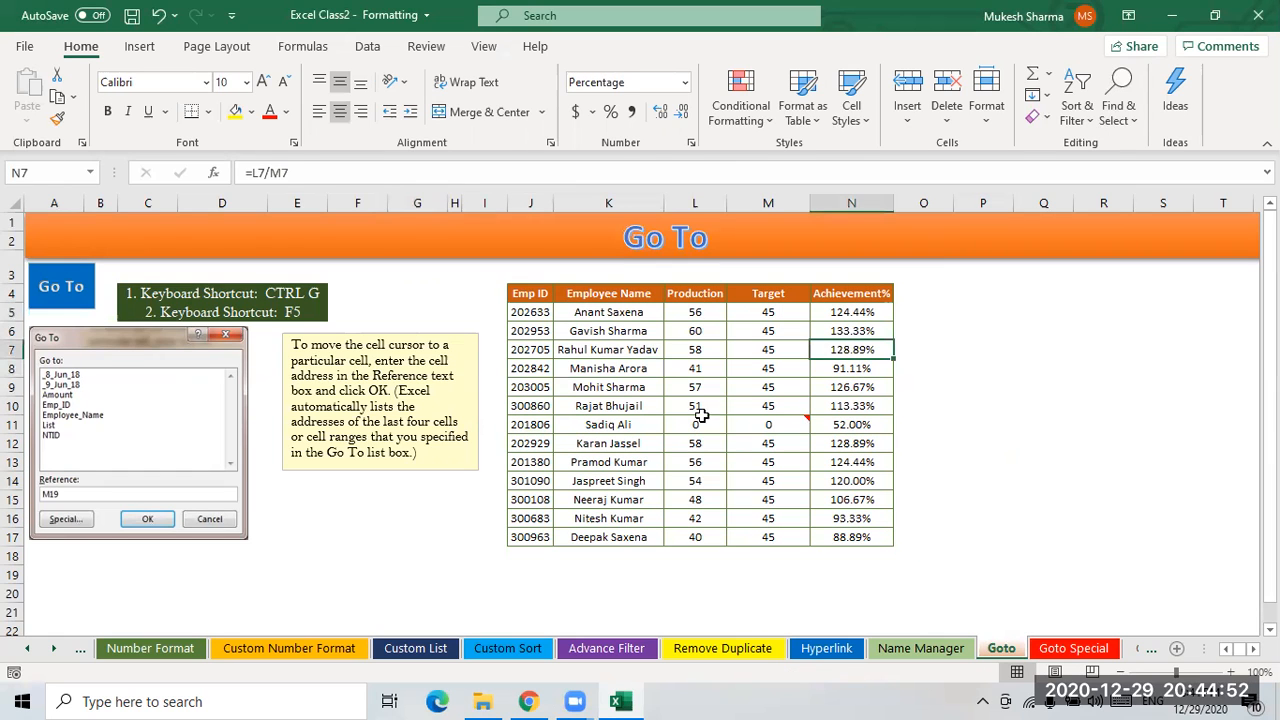
drag(527, 293, 771, 474)
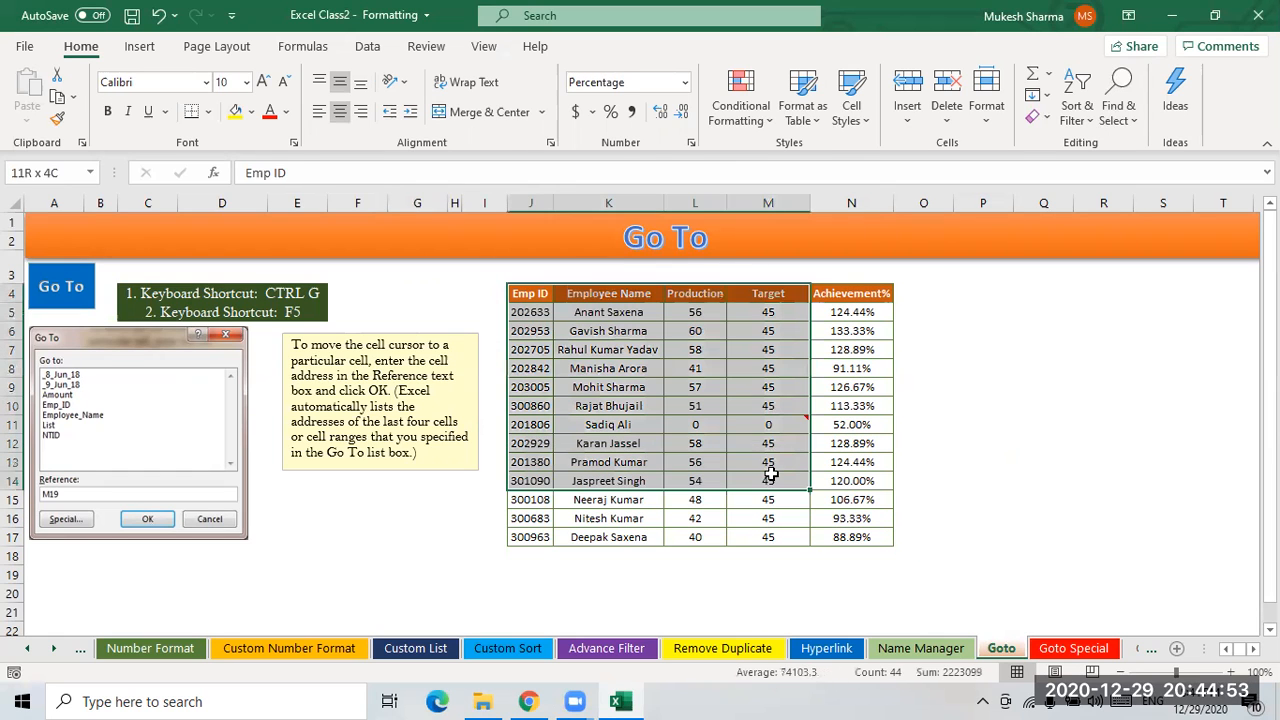
click(1006, 464)
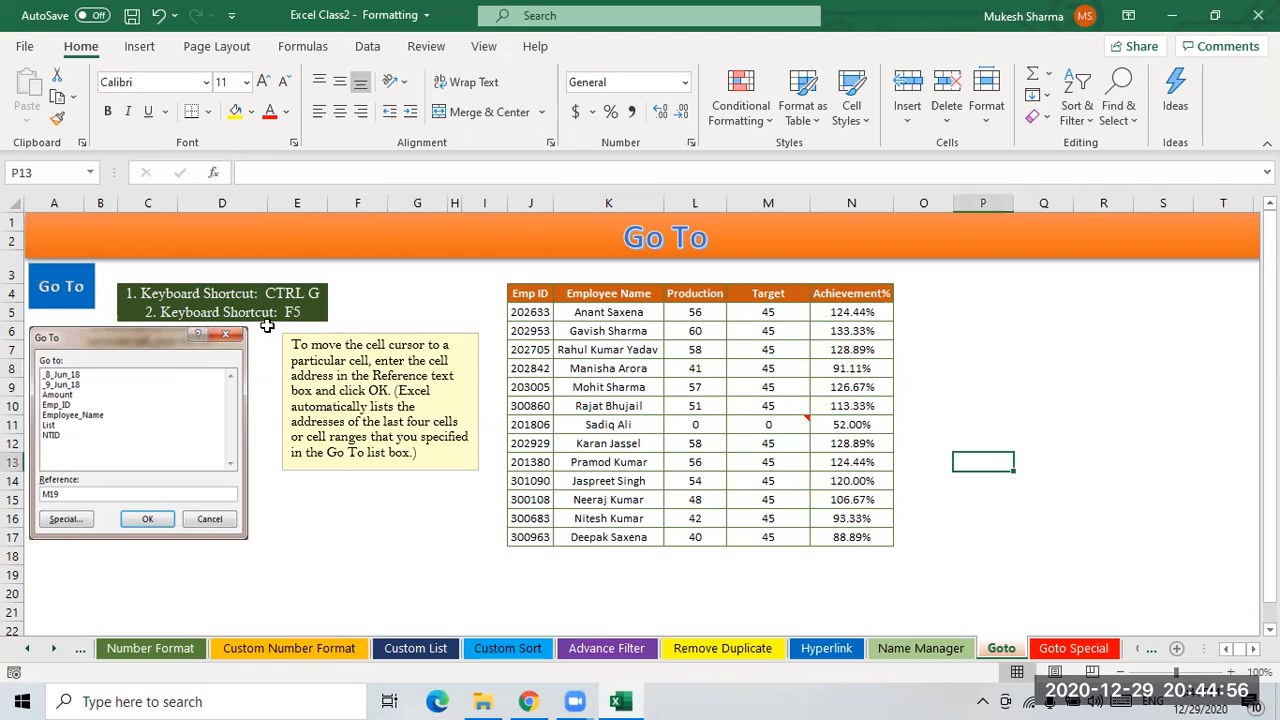
click(990, 296)
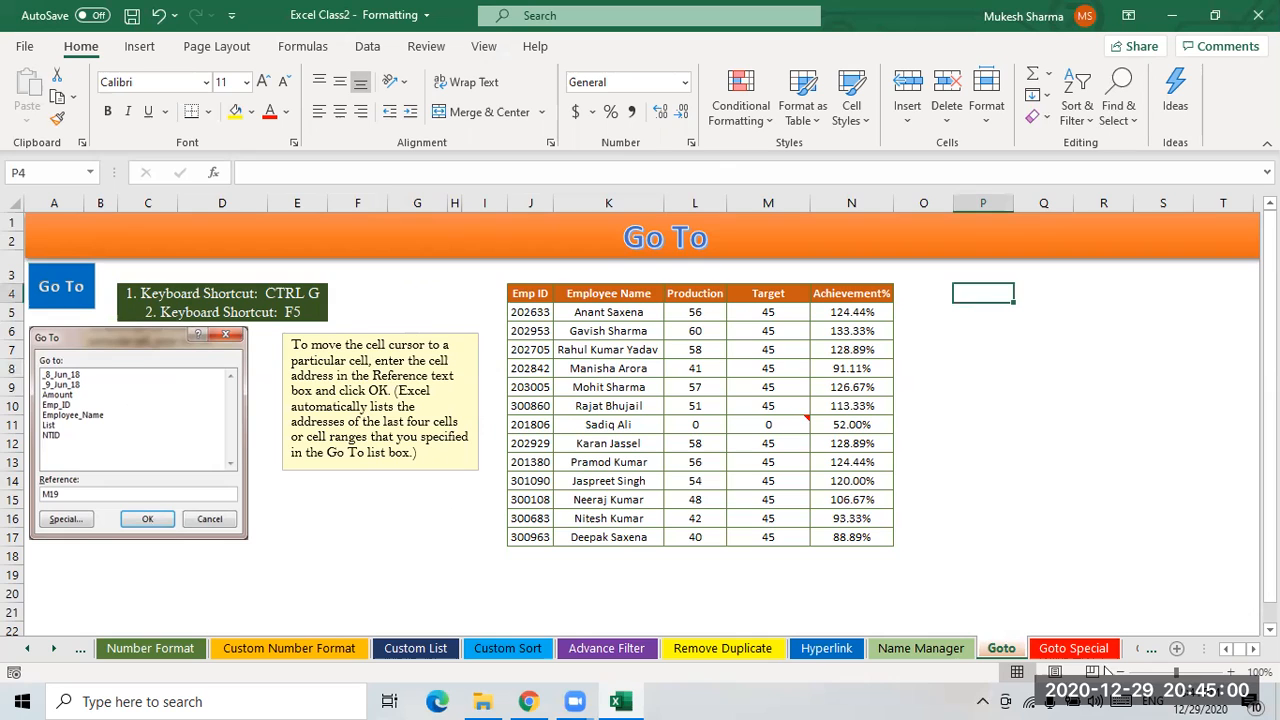
- Switch to the Goto Special sheet and move to column A of row 10
click(1066, 662)
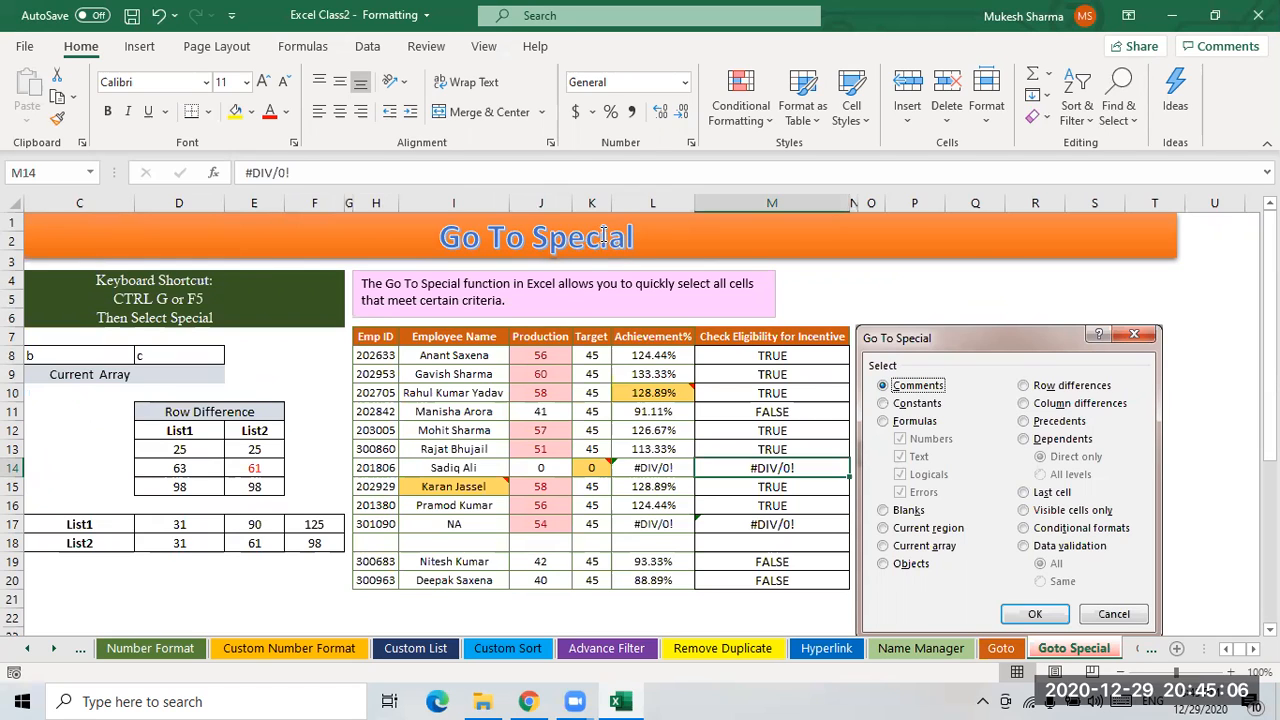
click(145, 391)
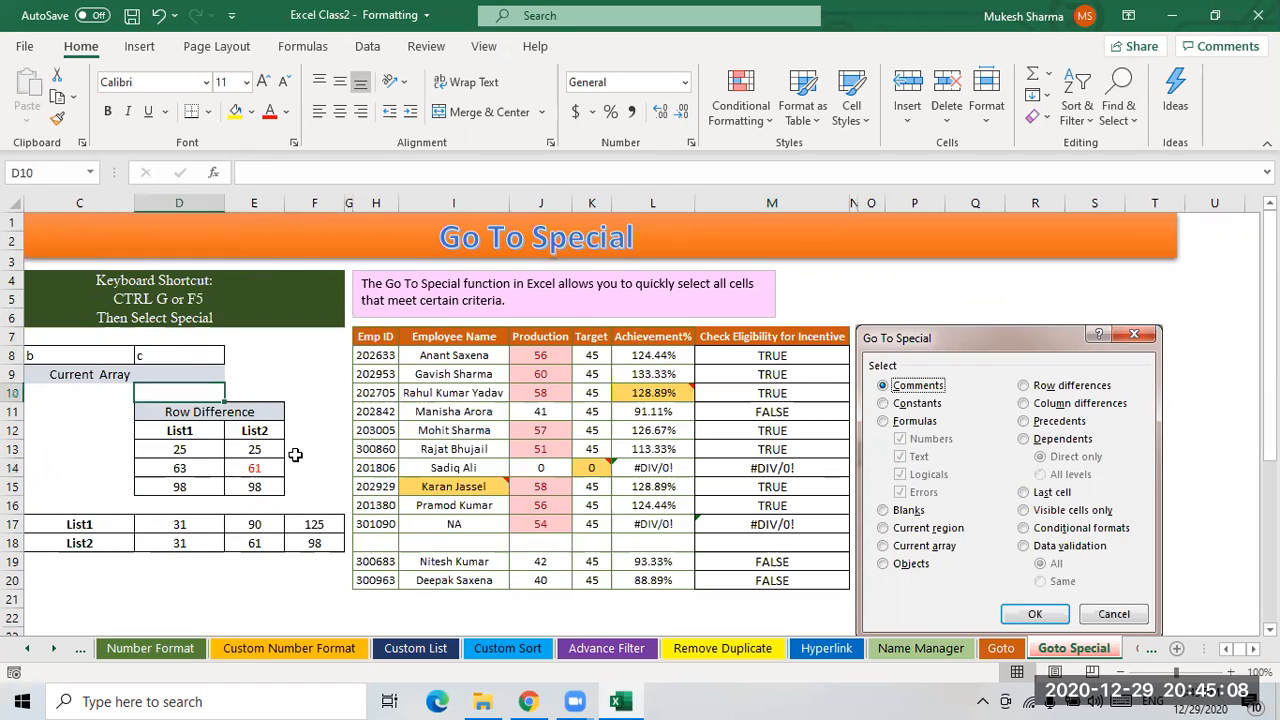
key(Left)
key(Left)
key(Left)
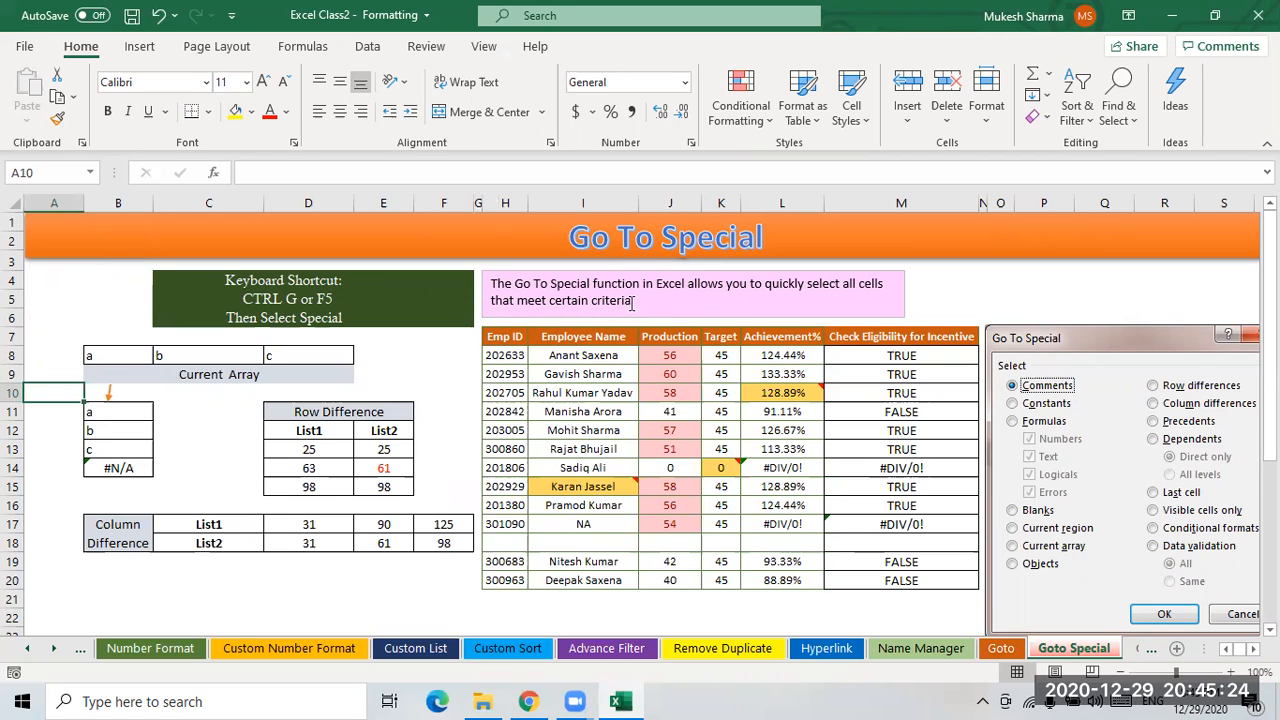
- Inspect the employee table cells, including the achievement formulas and #DIV/0! results
click(864, 474)
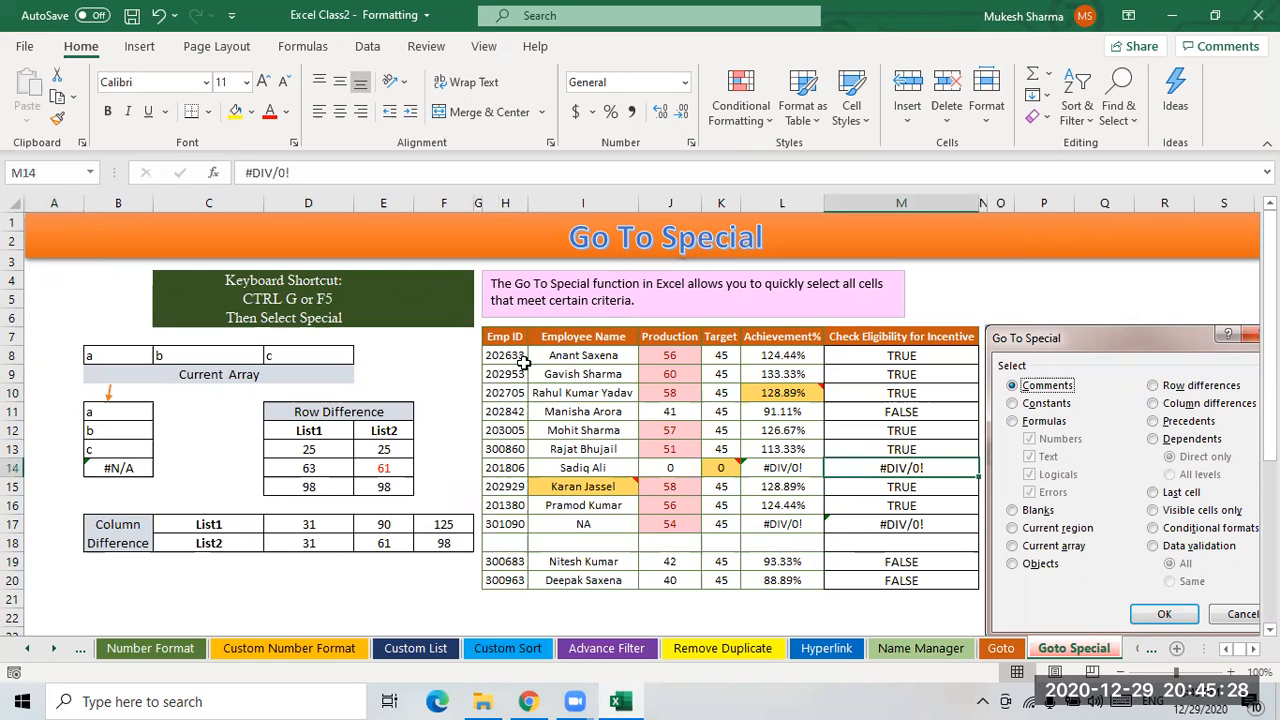
drag(505, 337, 934, 590)
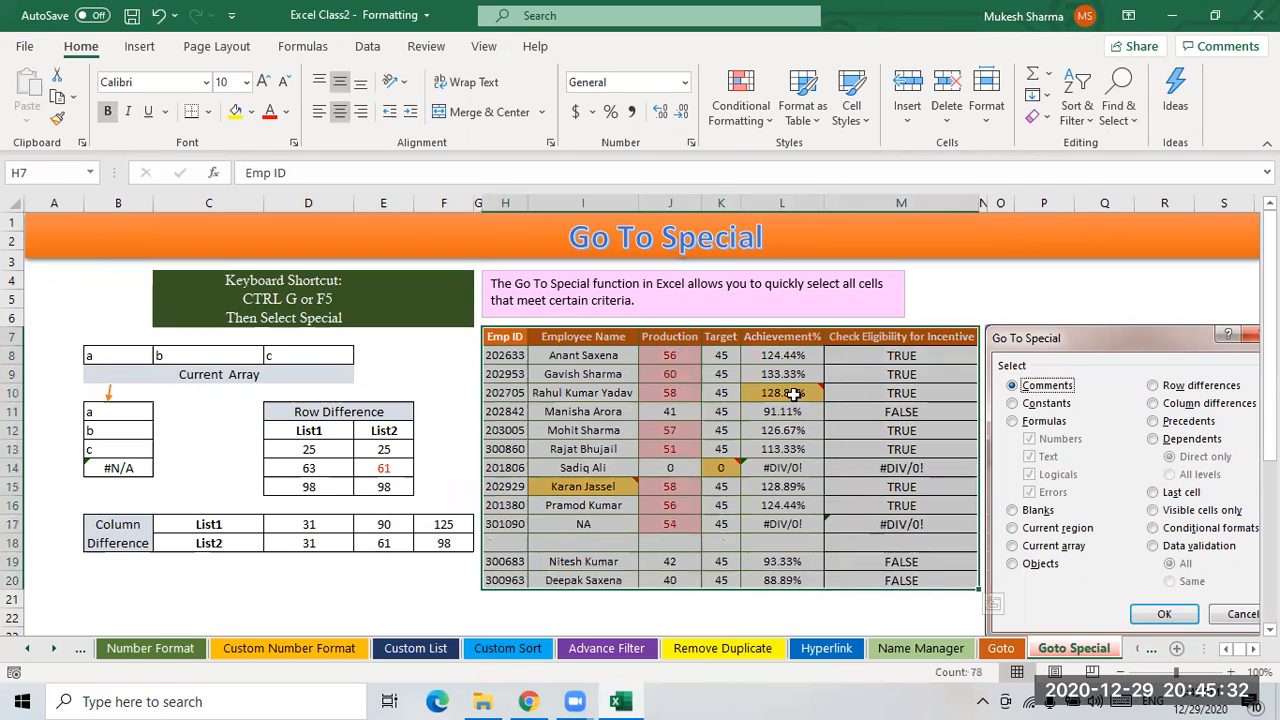
click(793, 395)
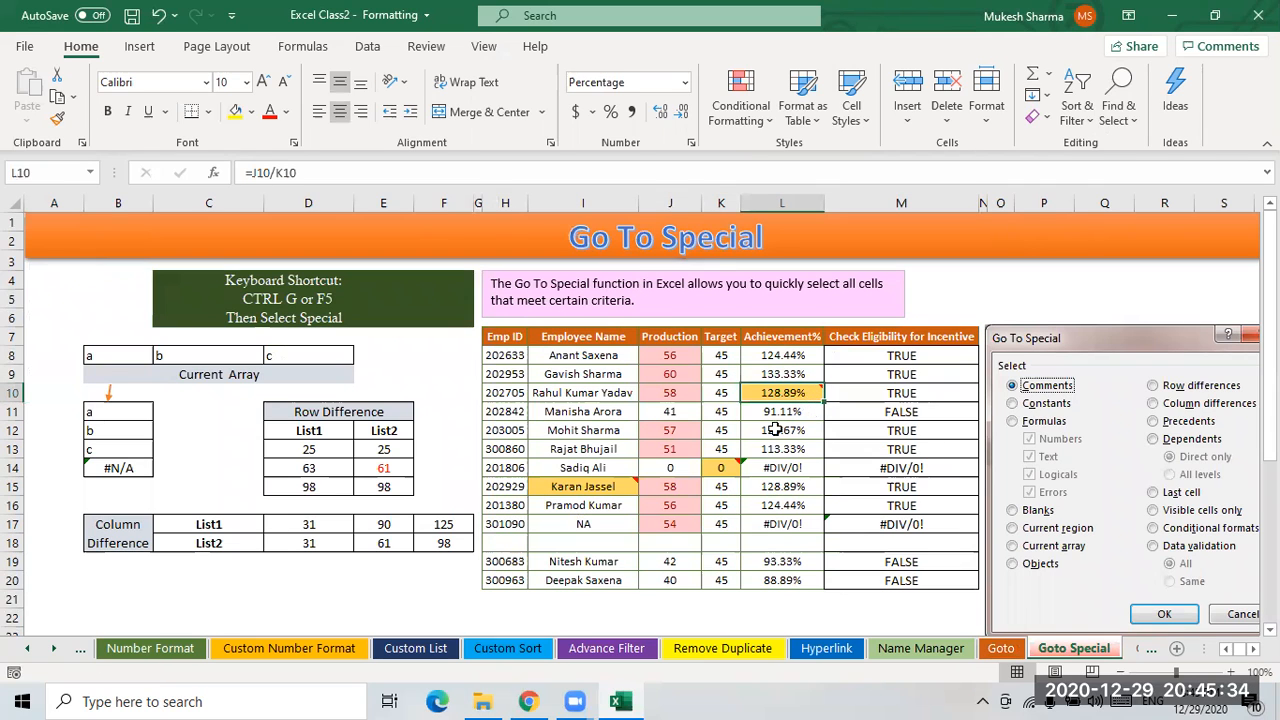
click(906, 470)
click(910, 524)
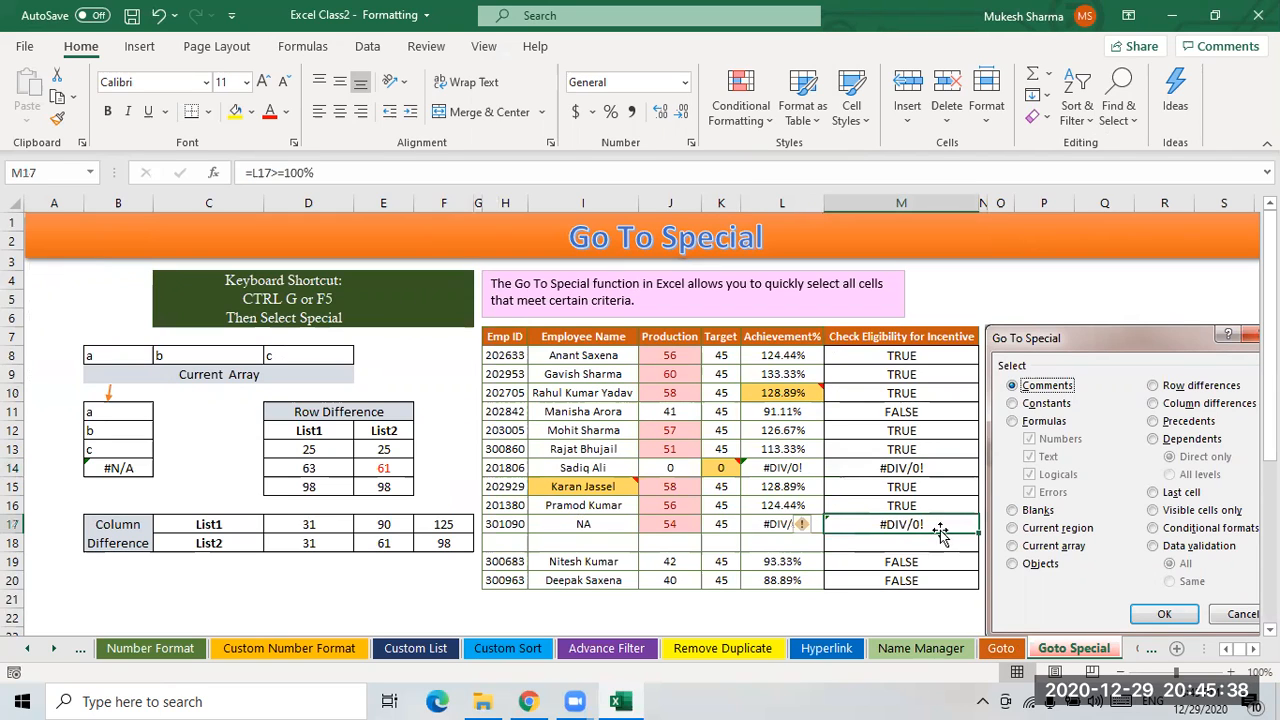
click(672, 488)
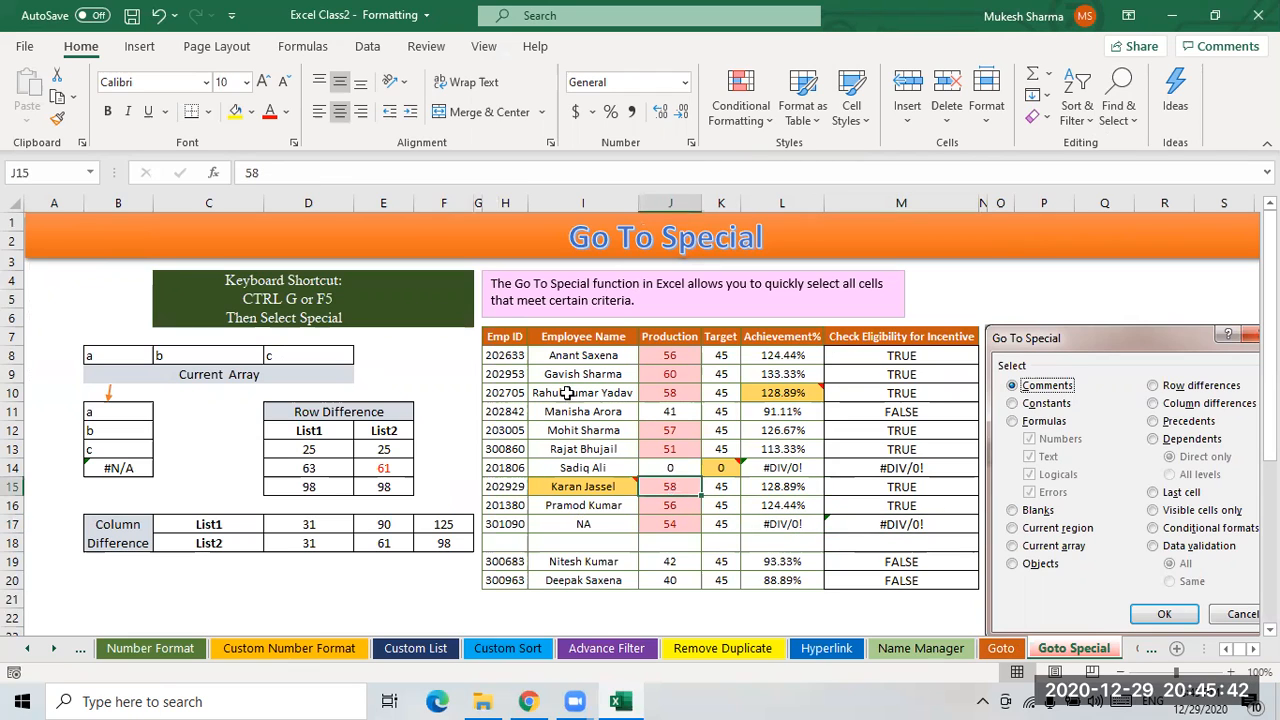
click(596, 492)
click(597, 547)
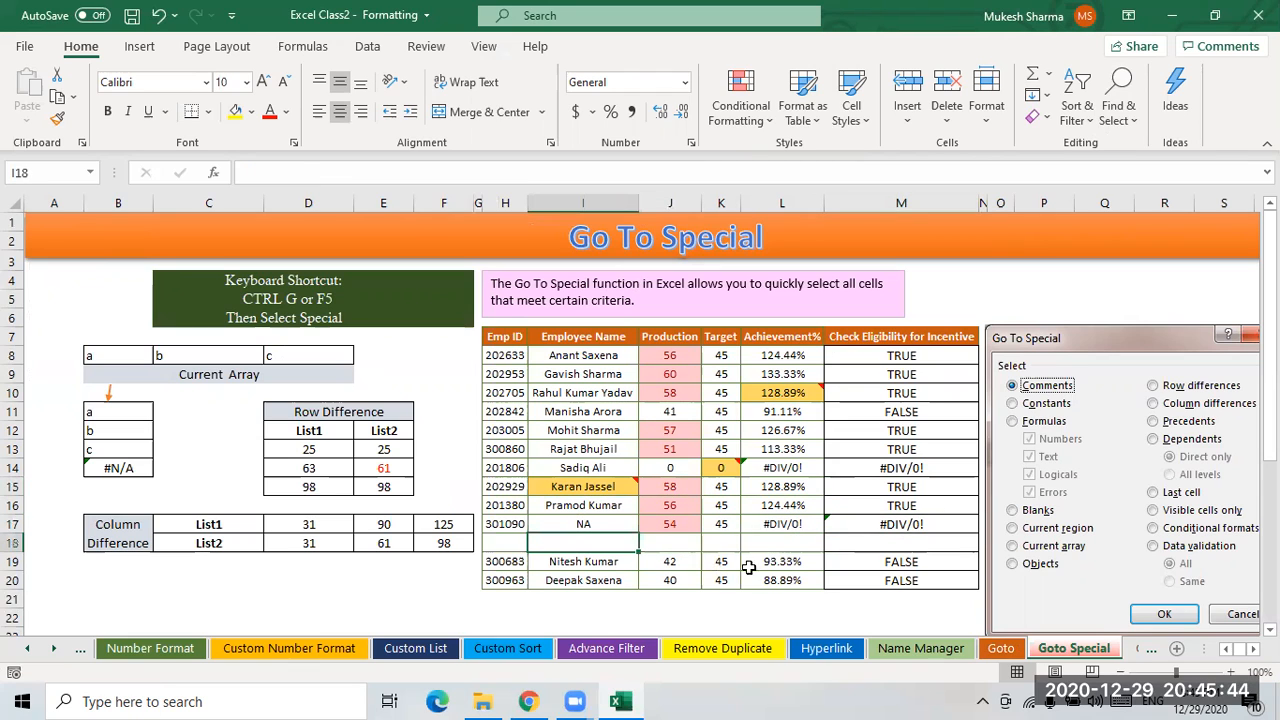
click(774, 548)
- Inspect the highlighted Production, Target and Employee Name cells in the table
drag(556, 358, 792, 370)
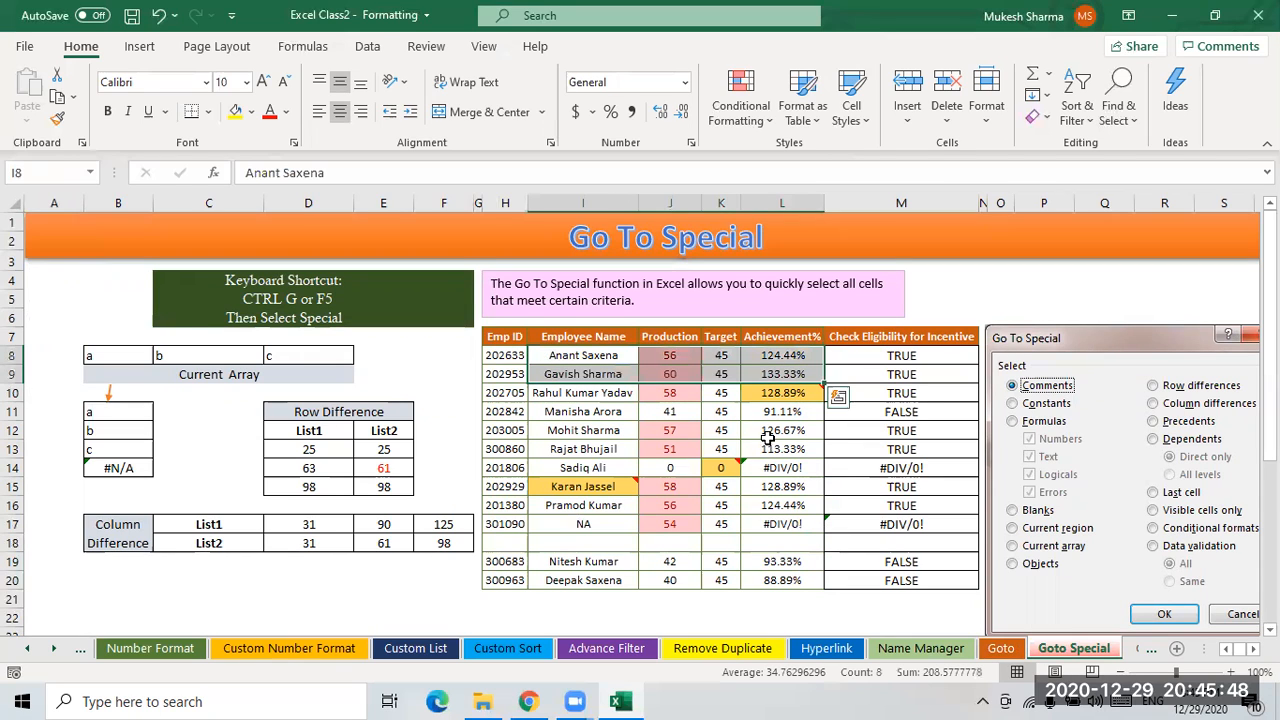
click(658, 430)
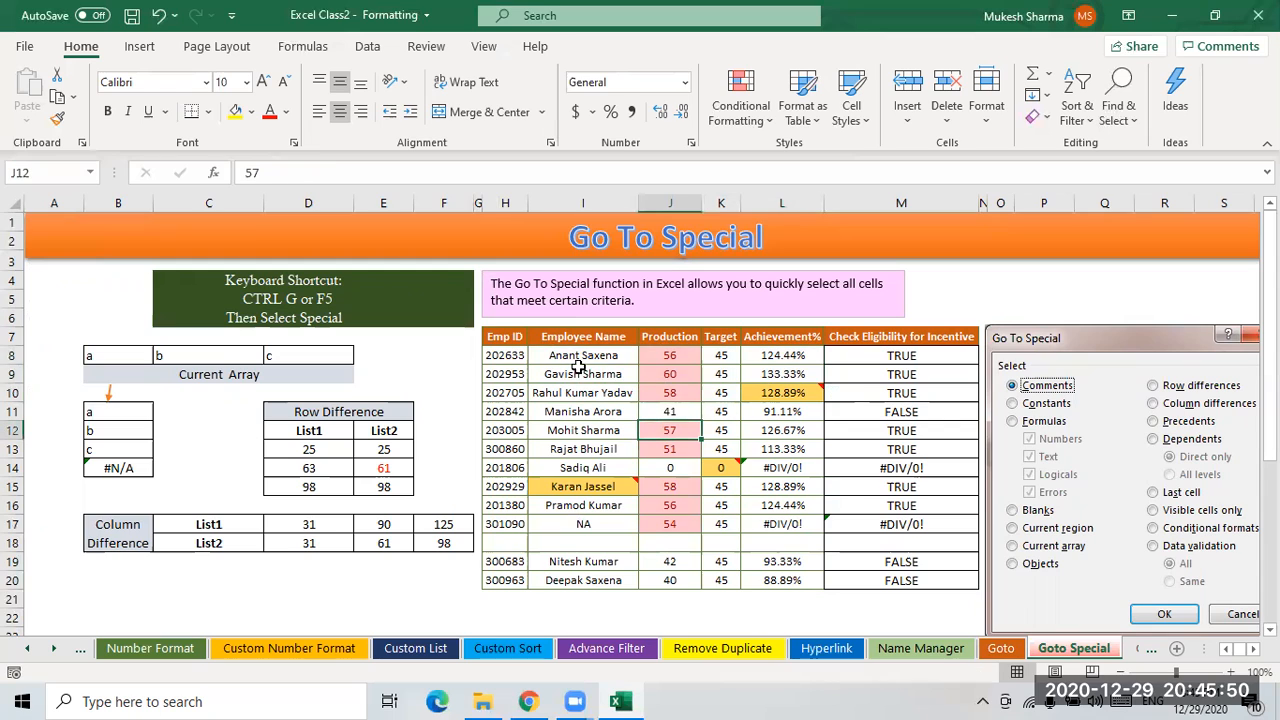
click(796, 394)
click(731, 466)
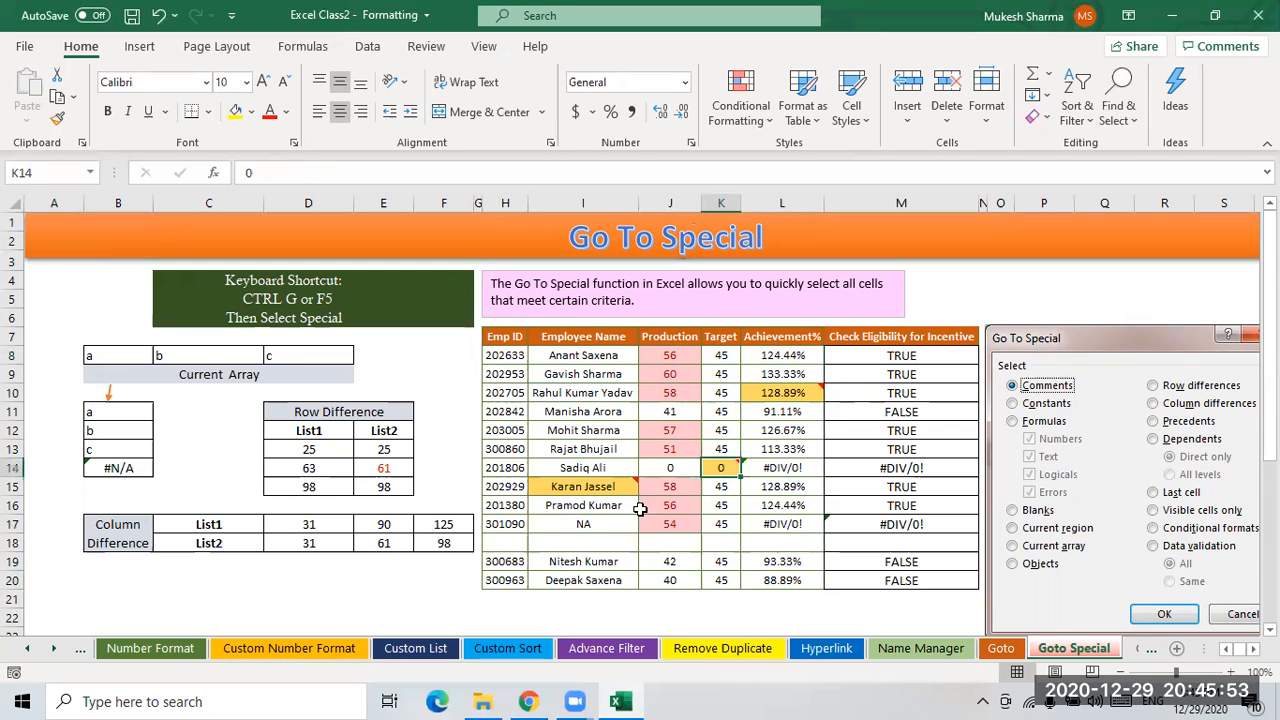
click(578, 490)
click(789, 393)
click(720, 467)
click(571, 484)
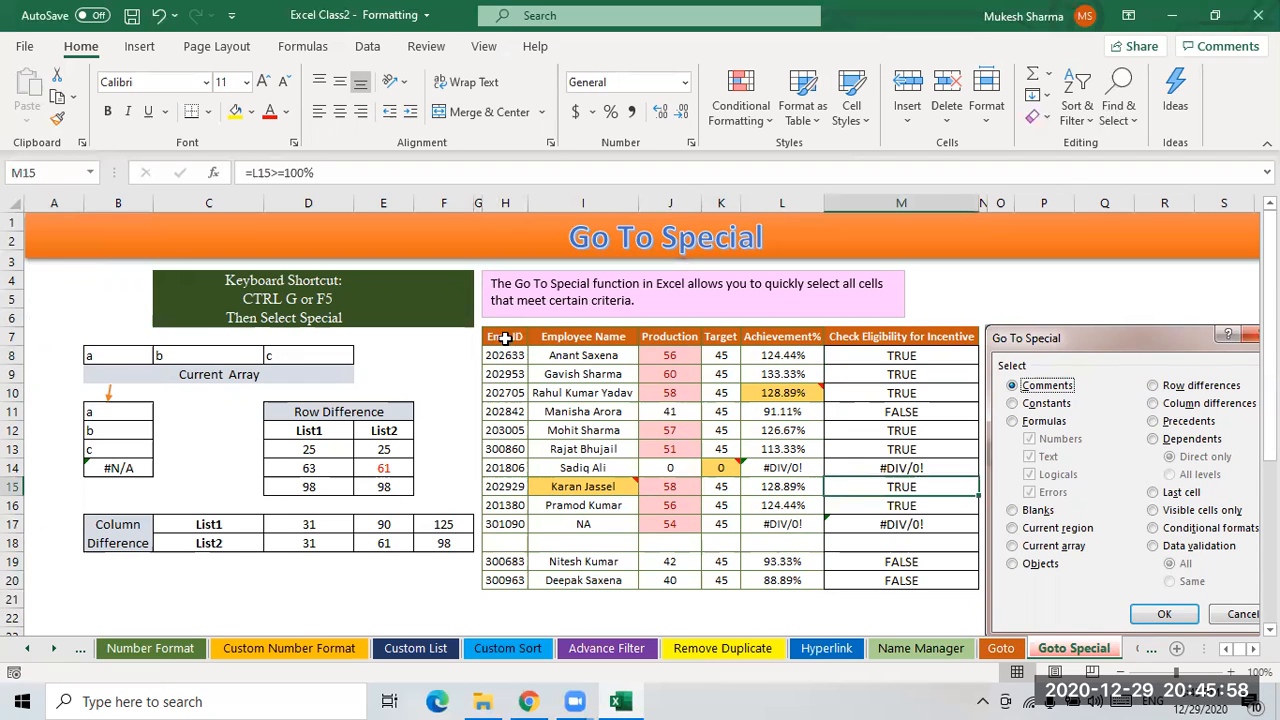
- Select all objects on the sheet using Go To Special with the Objects option, then deselect them
drag(505, 337, 876, 581)
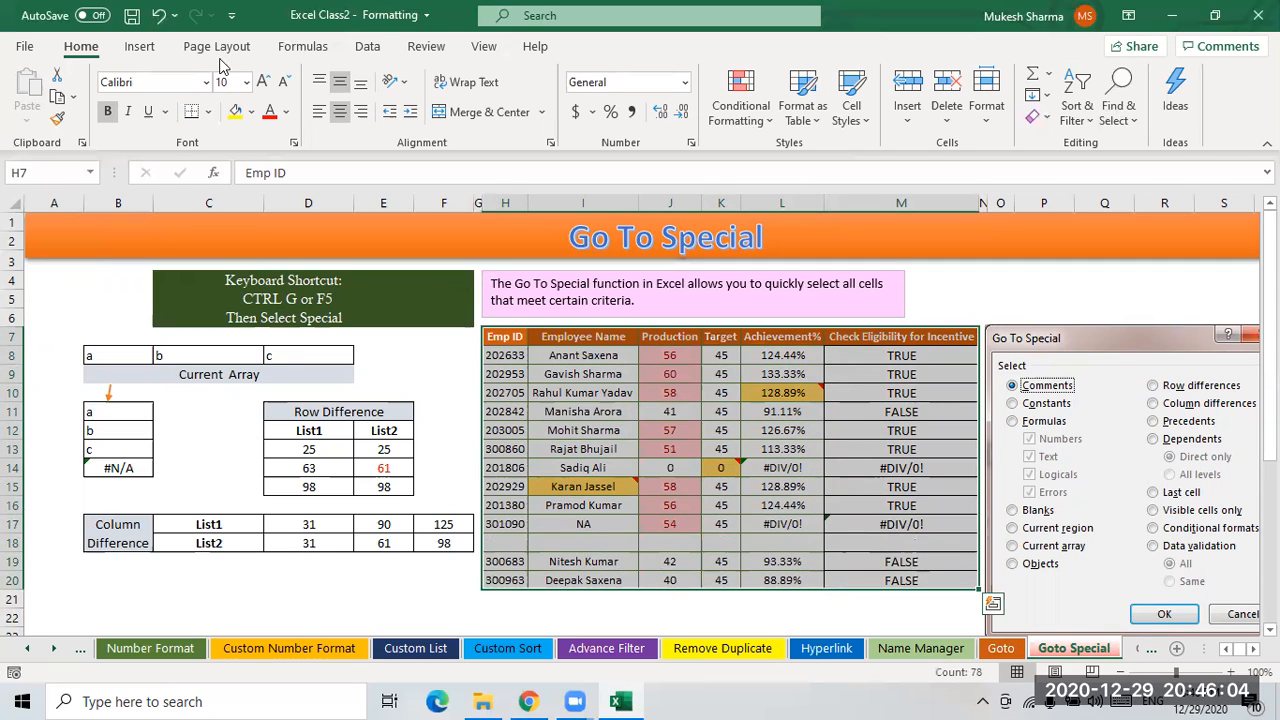
click(1118, 110)
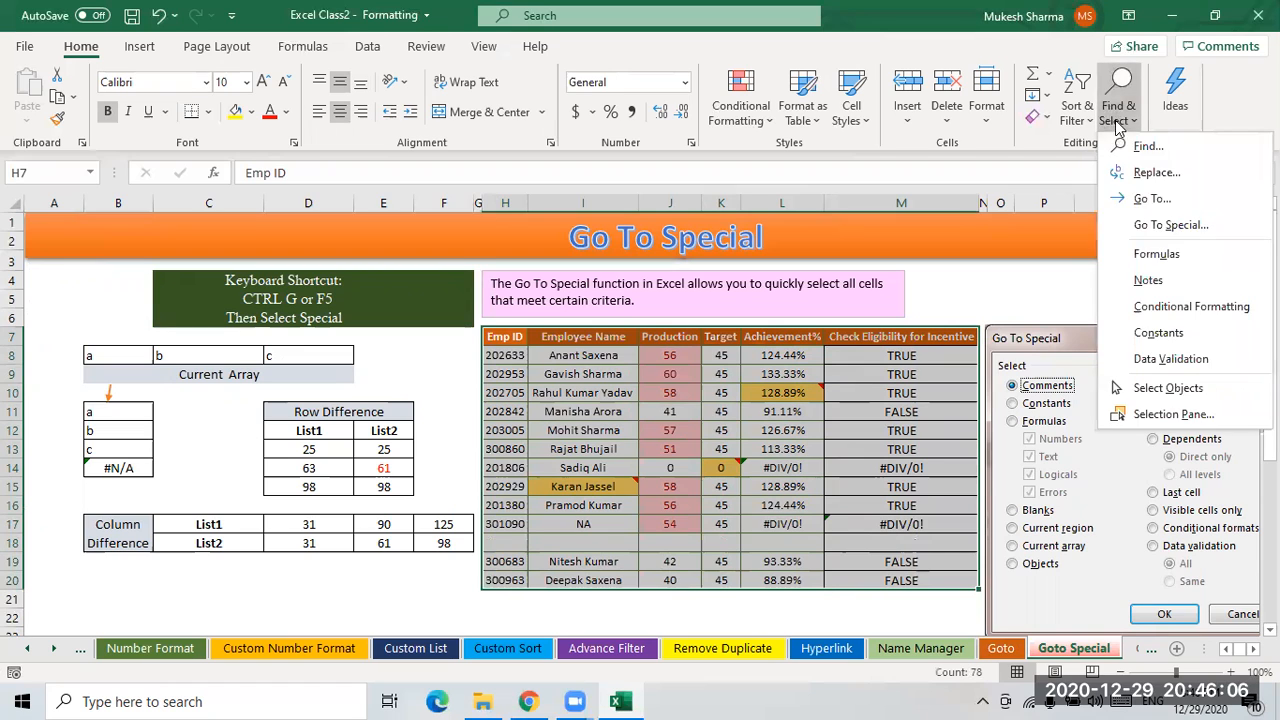
click(1168, 225)
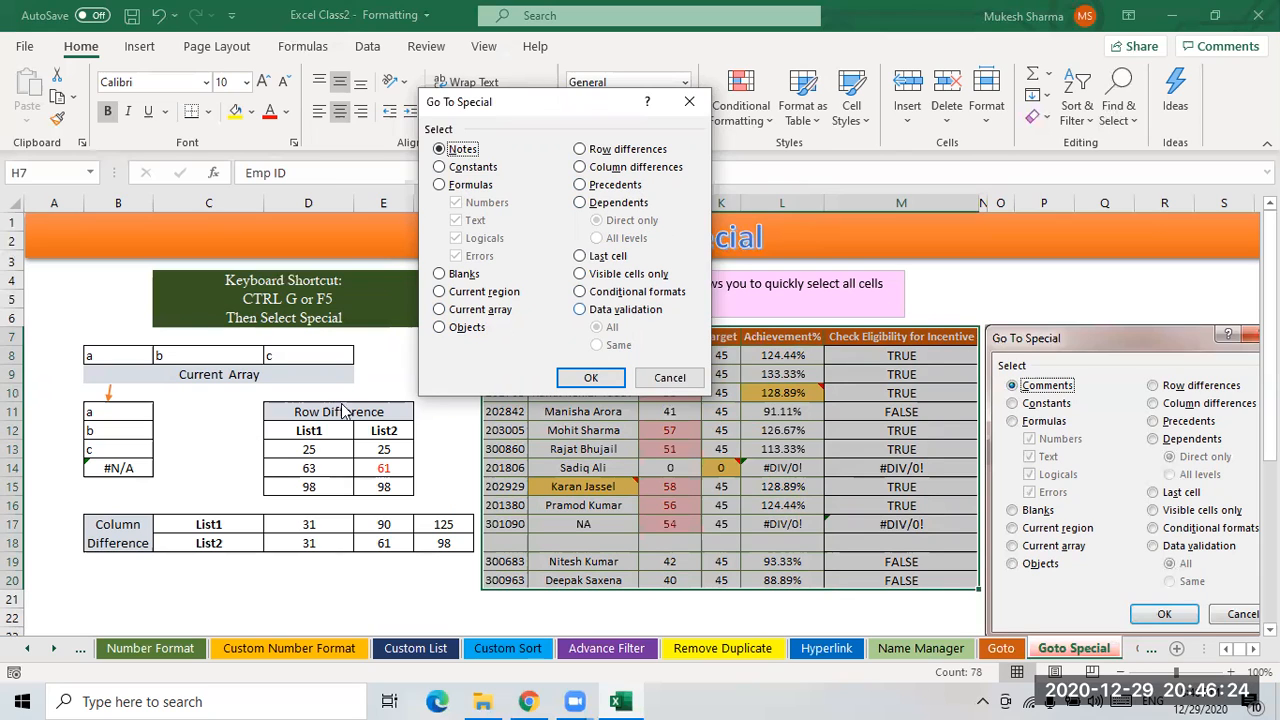
drag(540, 108, 338, 112)
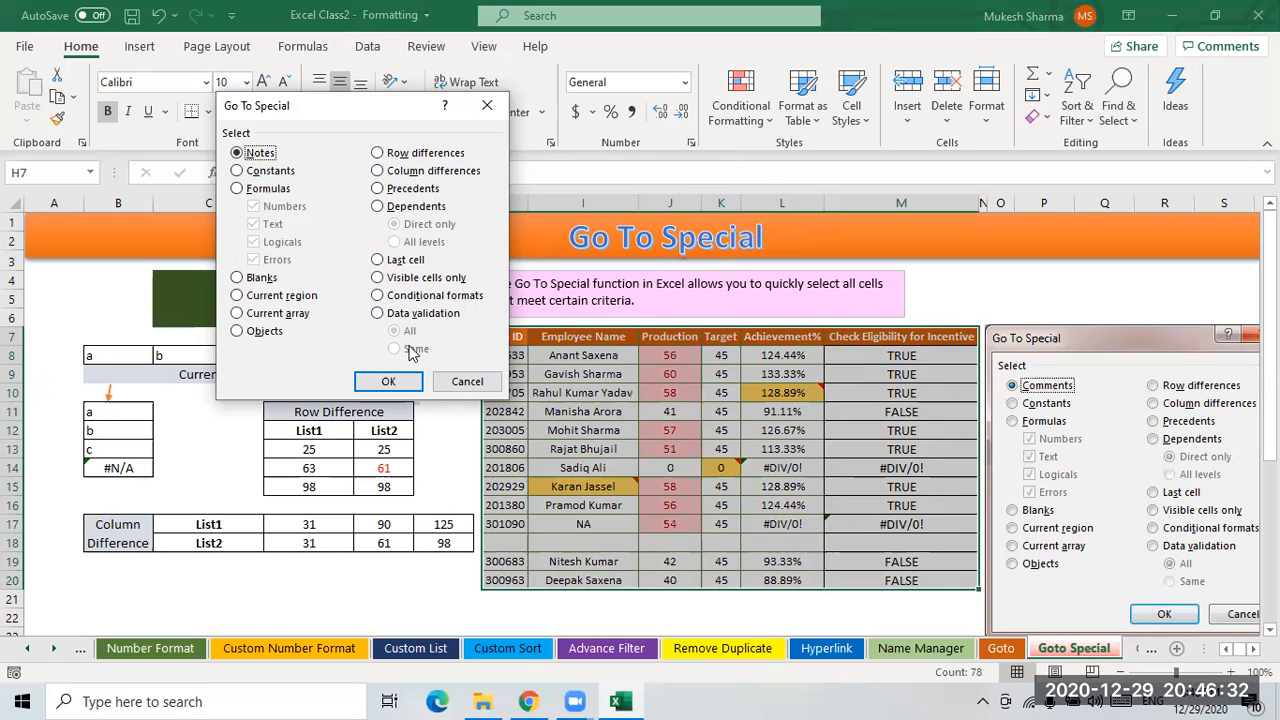
click(262, 332)
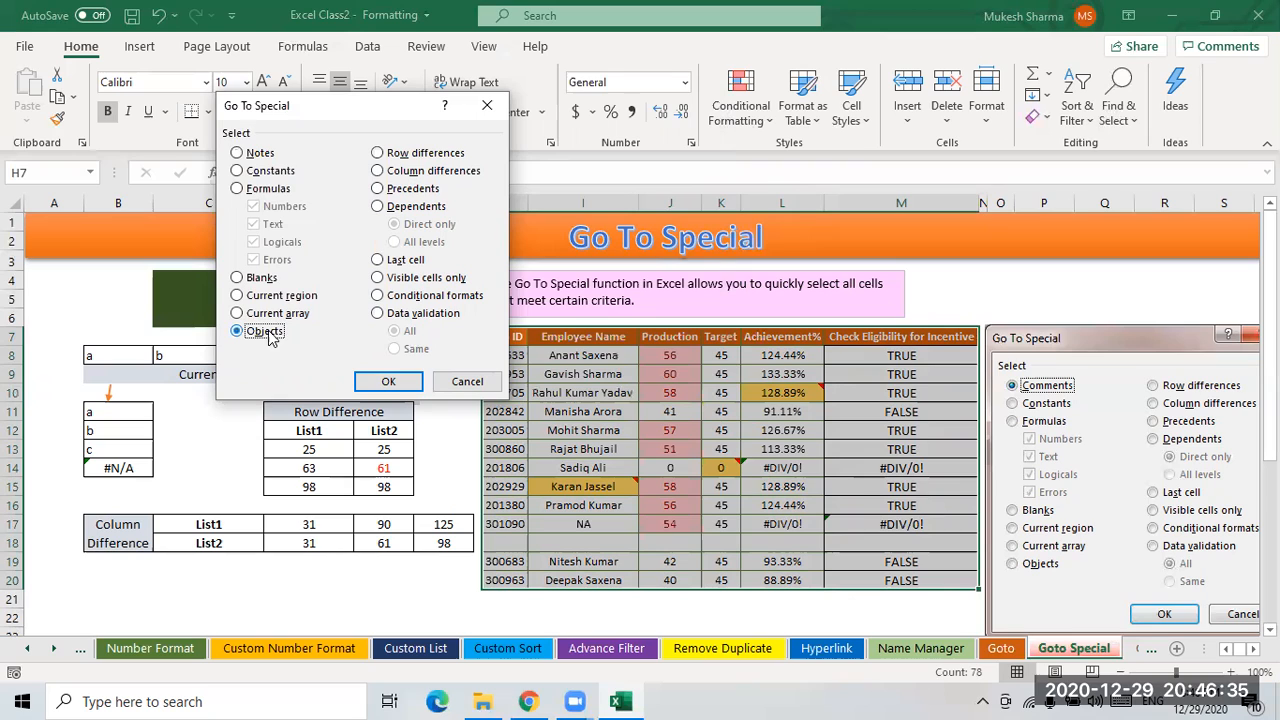
click(244, 172)
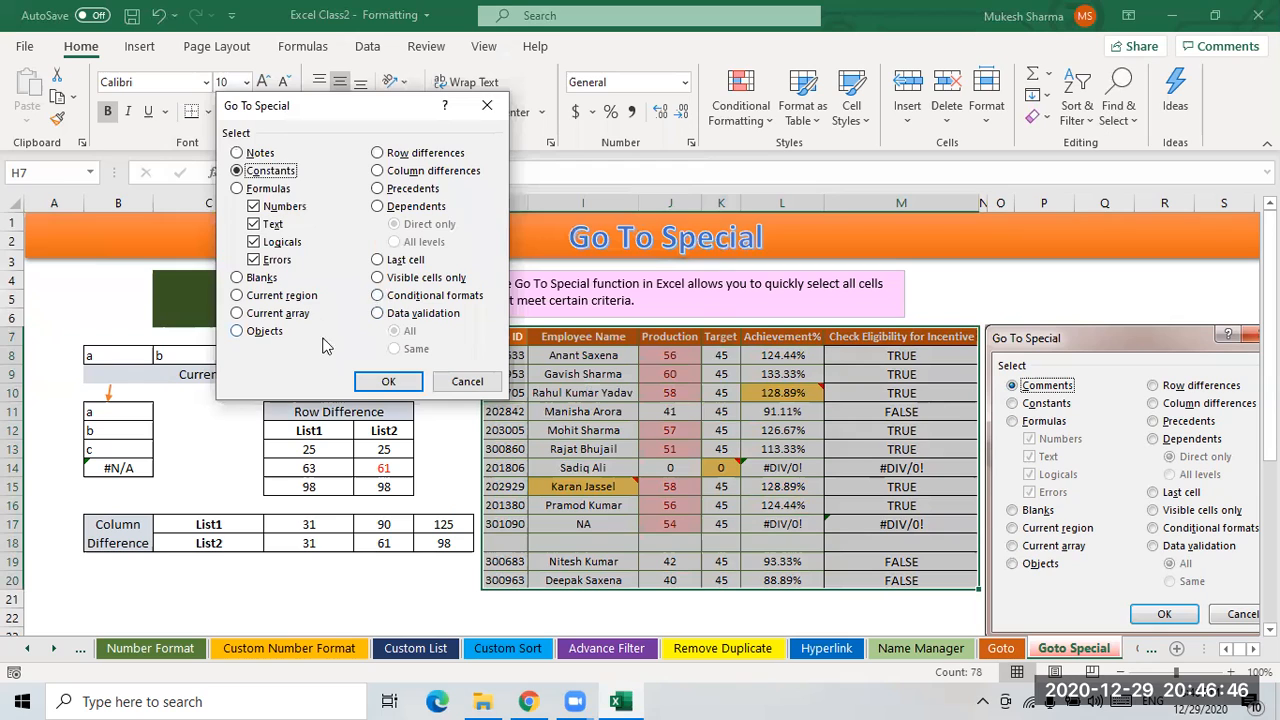
click(240, 152)
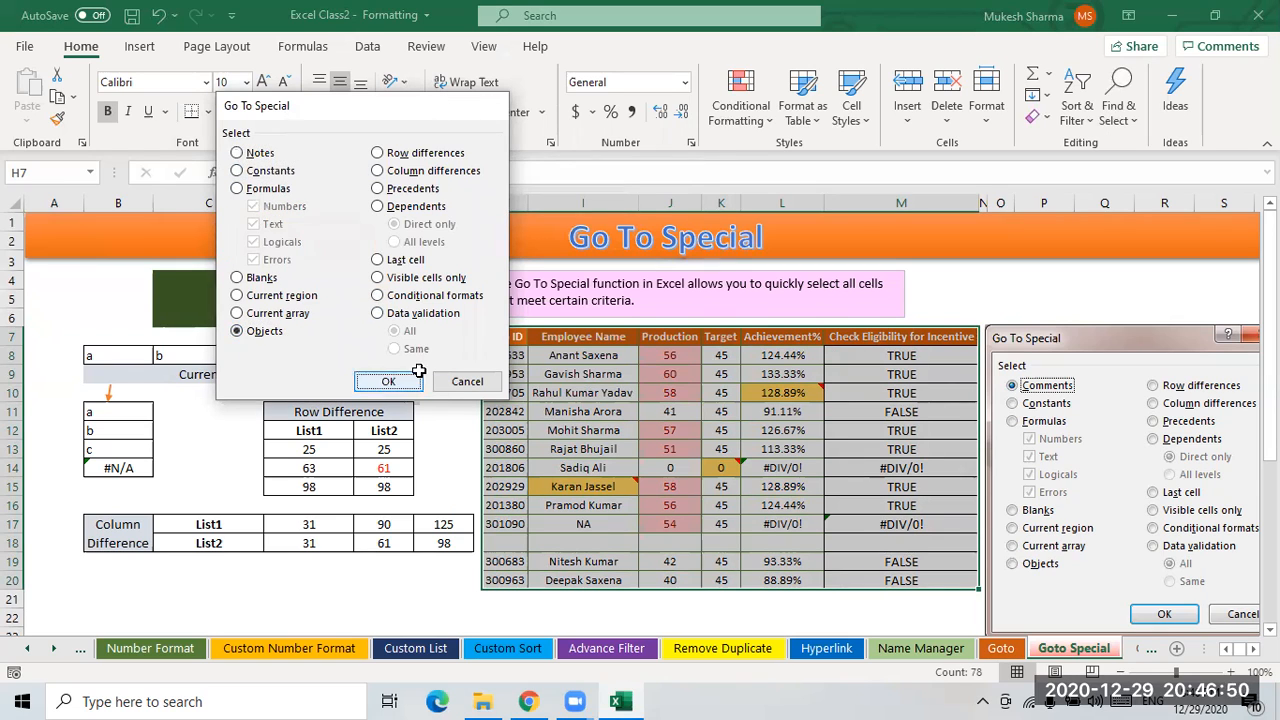
click(386, 383)
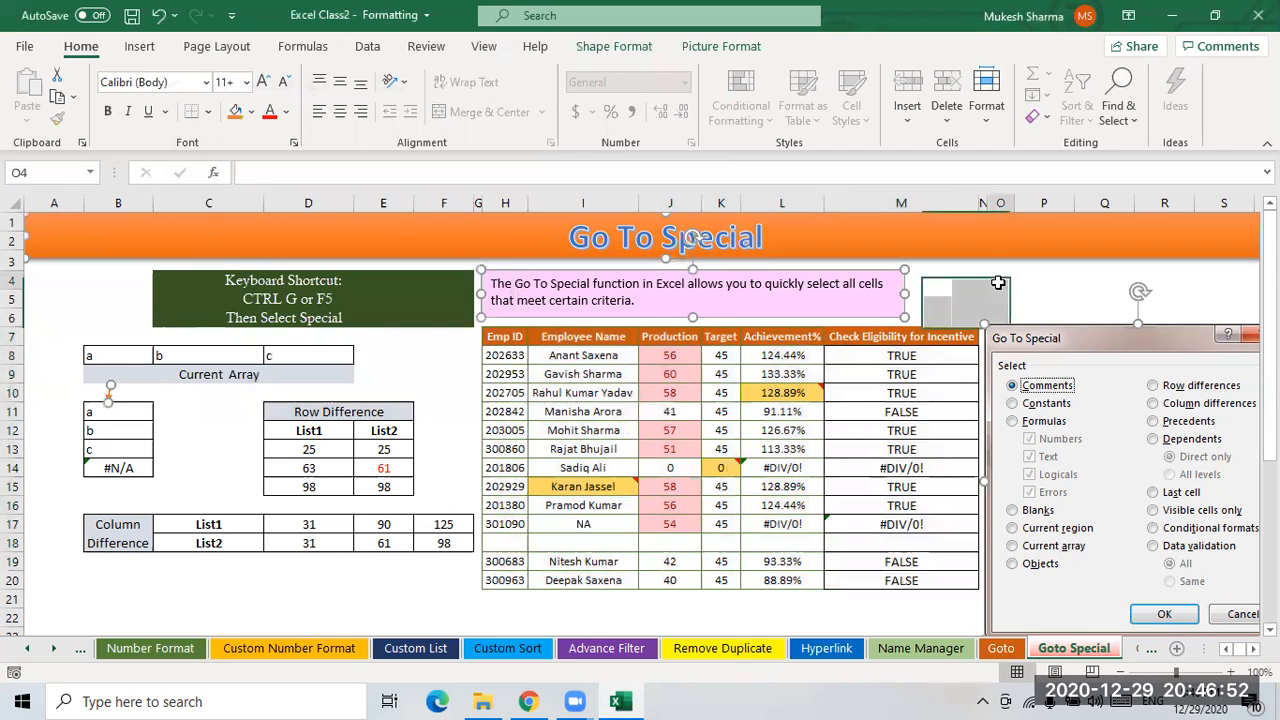
click(995, 282)
click(792, 396)
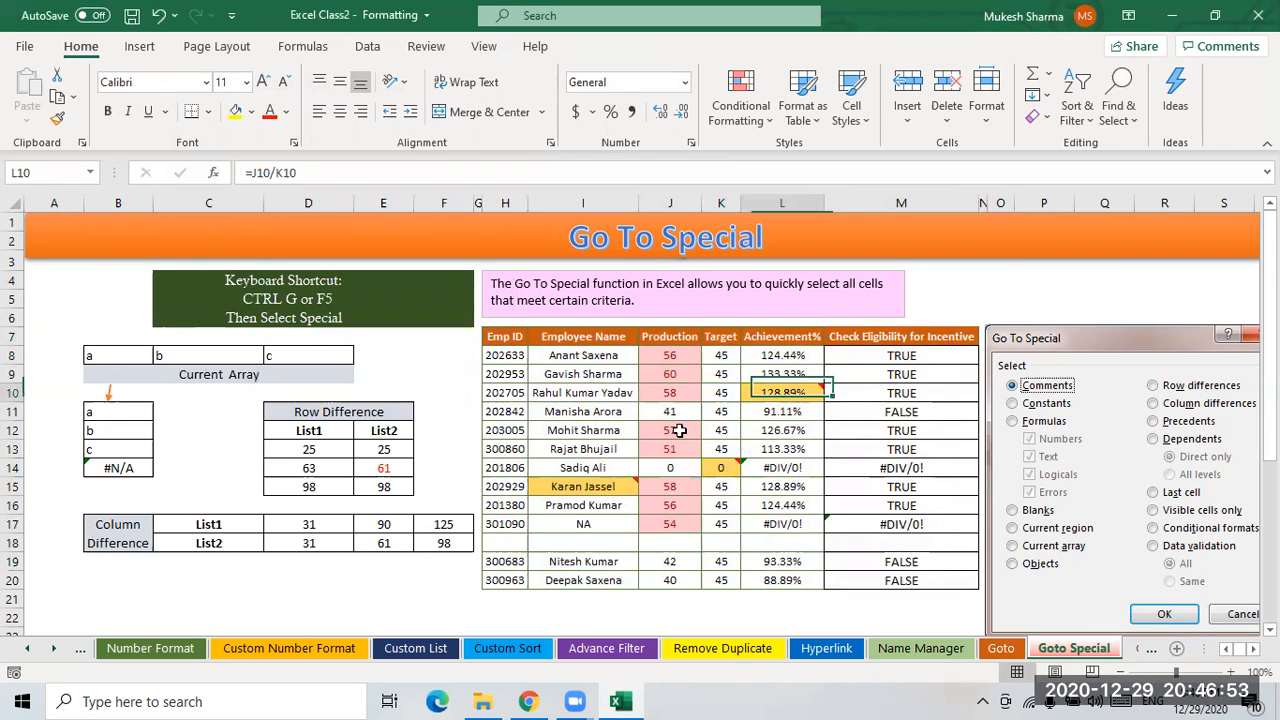
- Select the employee table and use Go To Special with Blanks to select its empty cells
click(600, 484)
drag(518, 343, 893, 578)
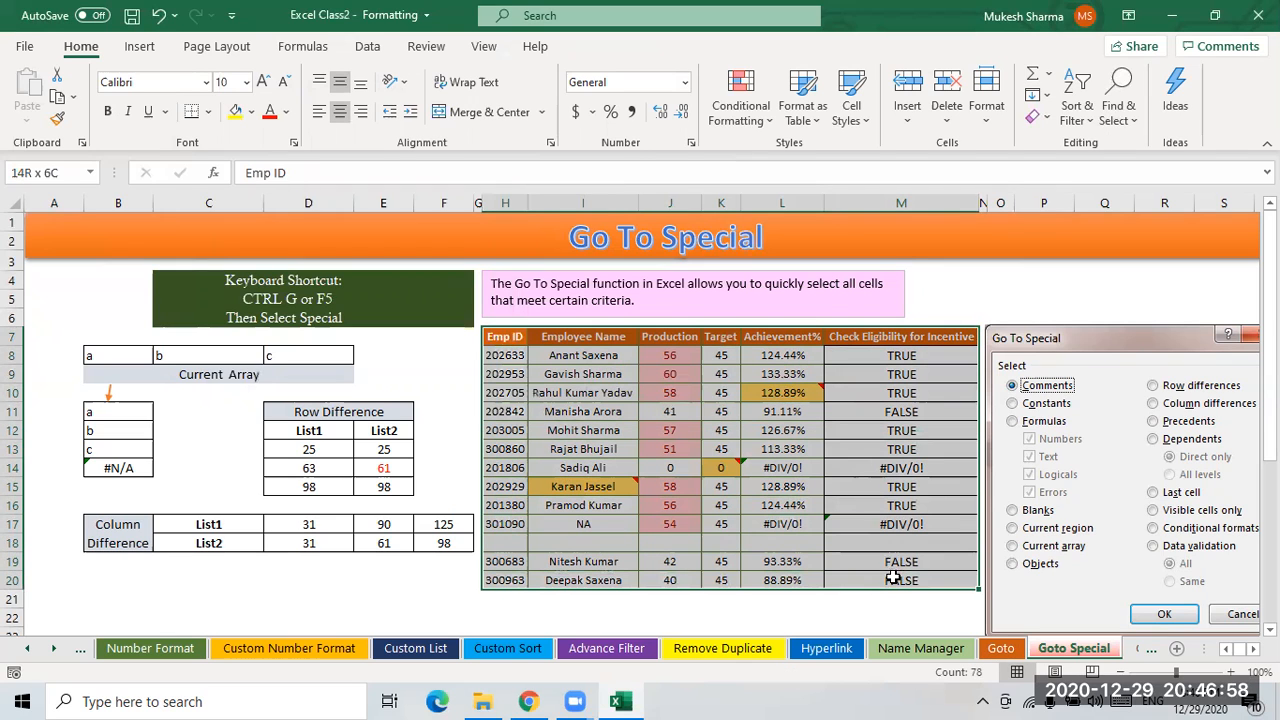
click(1123, 125)
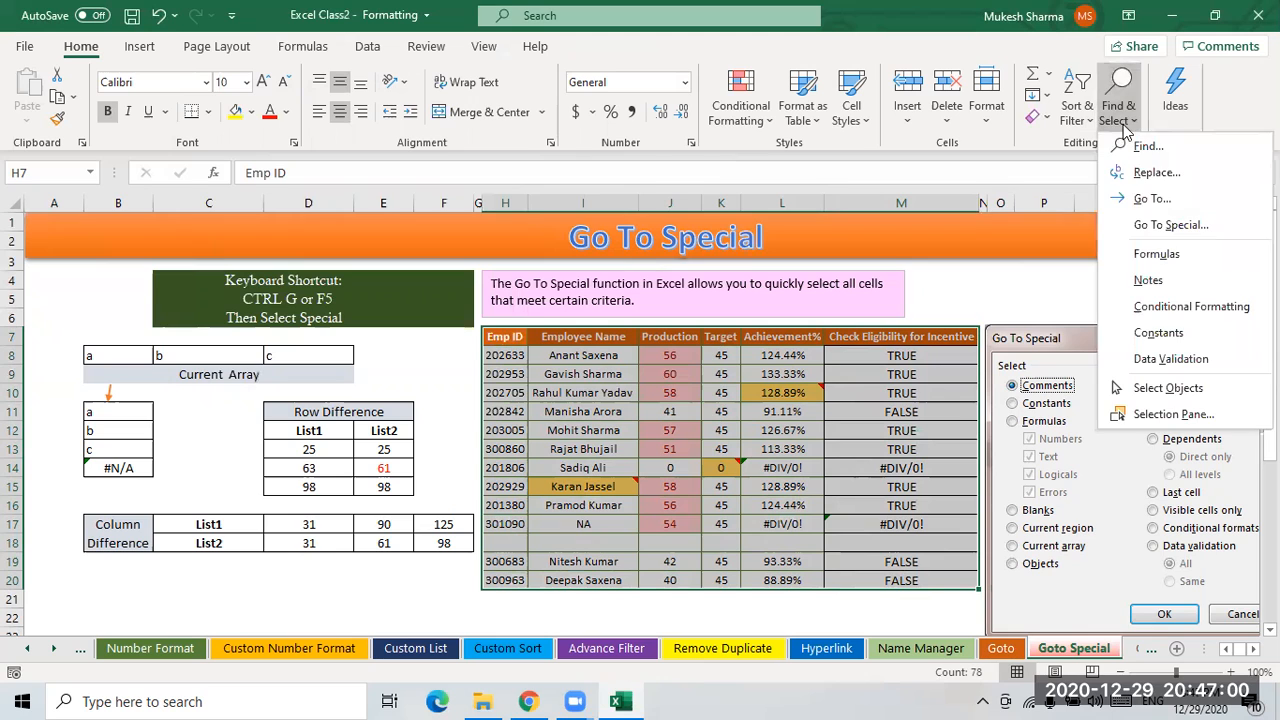
click(1150, 224)
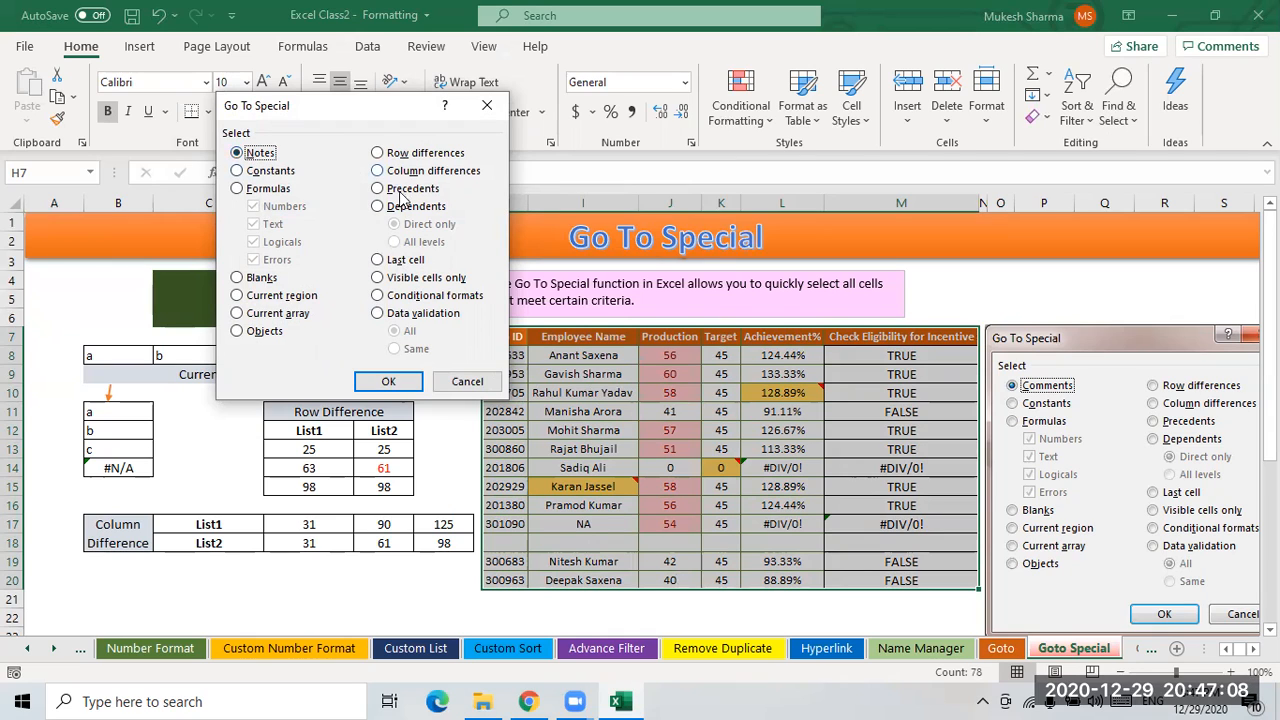
click(238, 278)
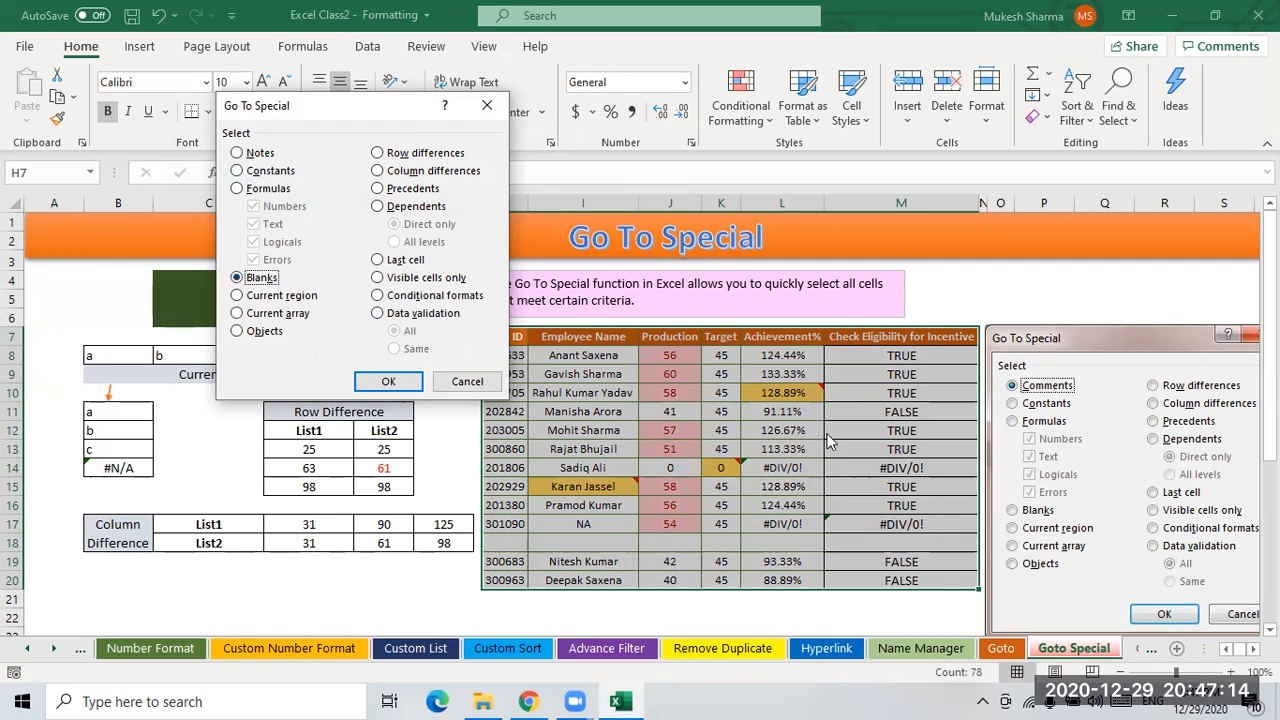
click(390, 381)
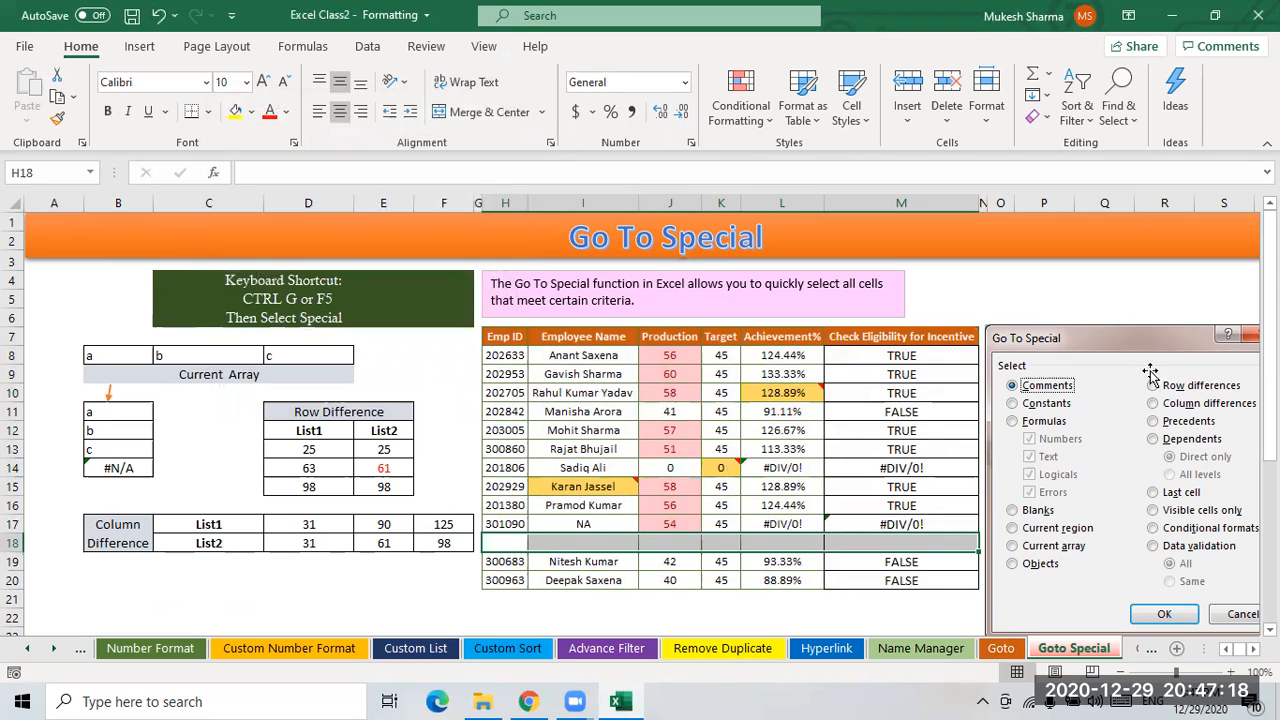
- Select the employee table and use Go To Special with Objects to select all shapes again
click(896, 393)
drag(504, 336, 871, 575)
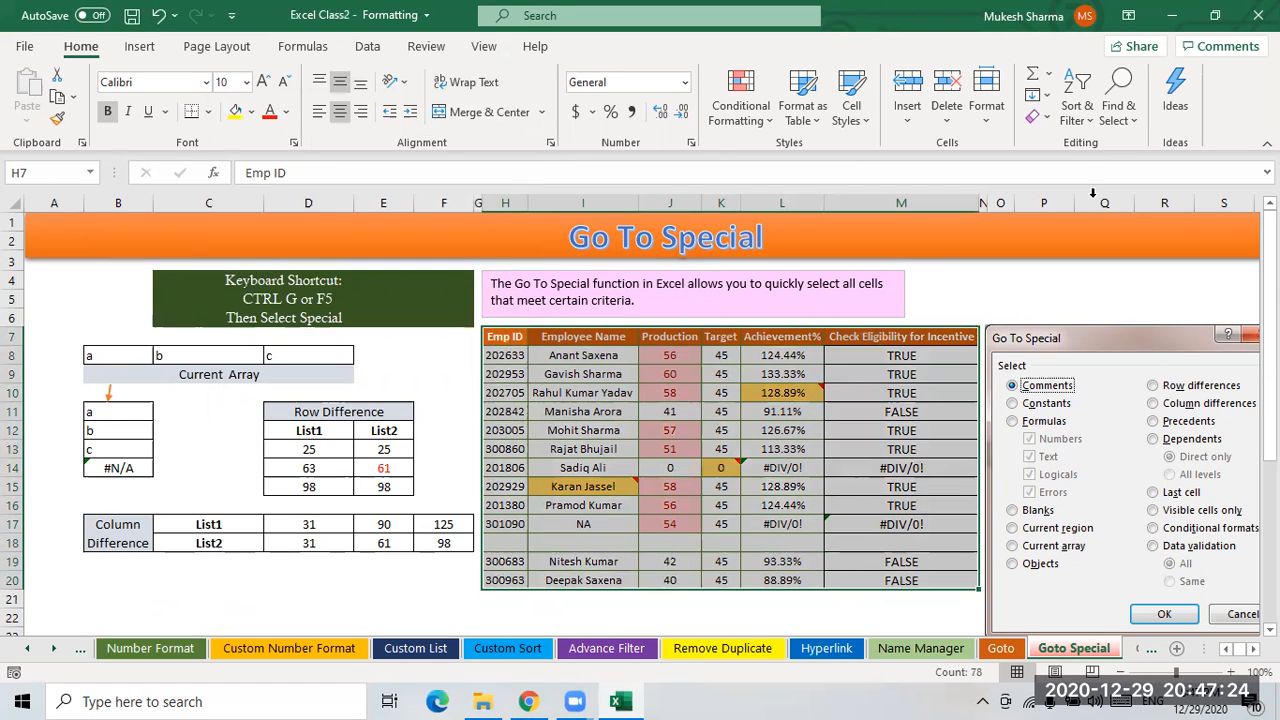
click(1121, 125)
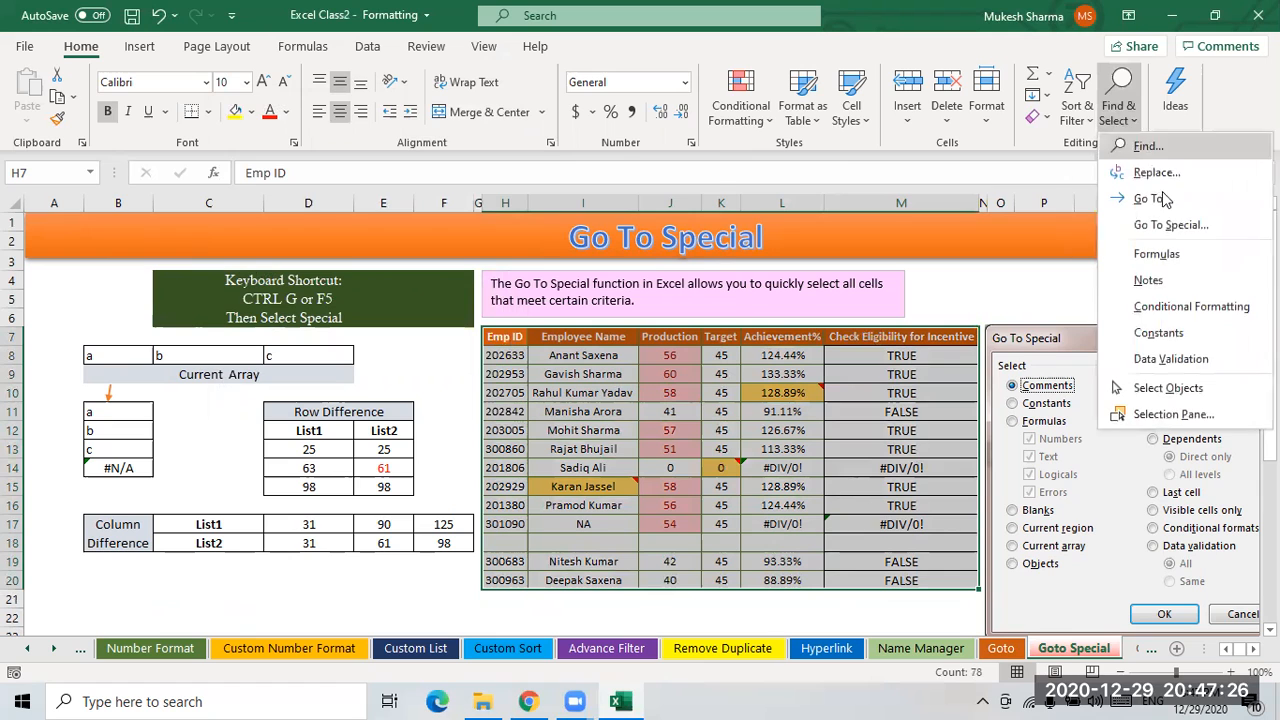
click(1165, 228)
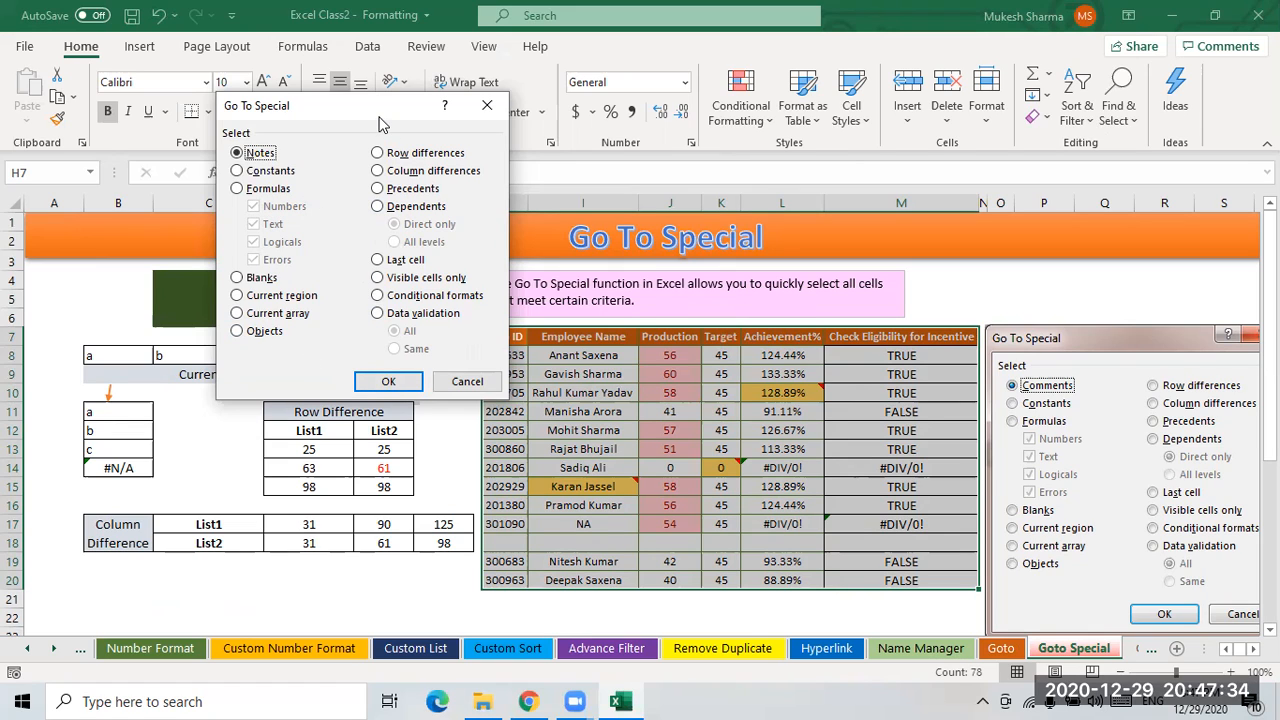
drag(378, 122, 380, 154)
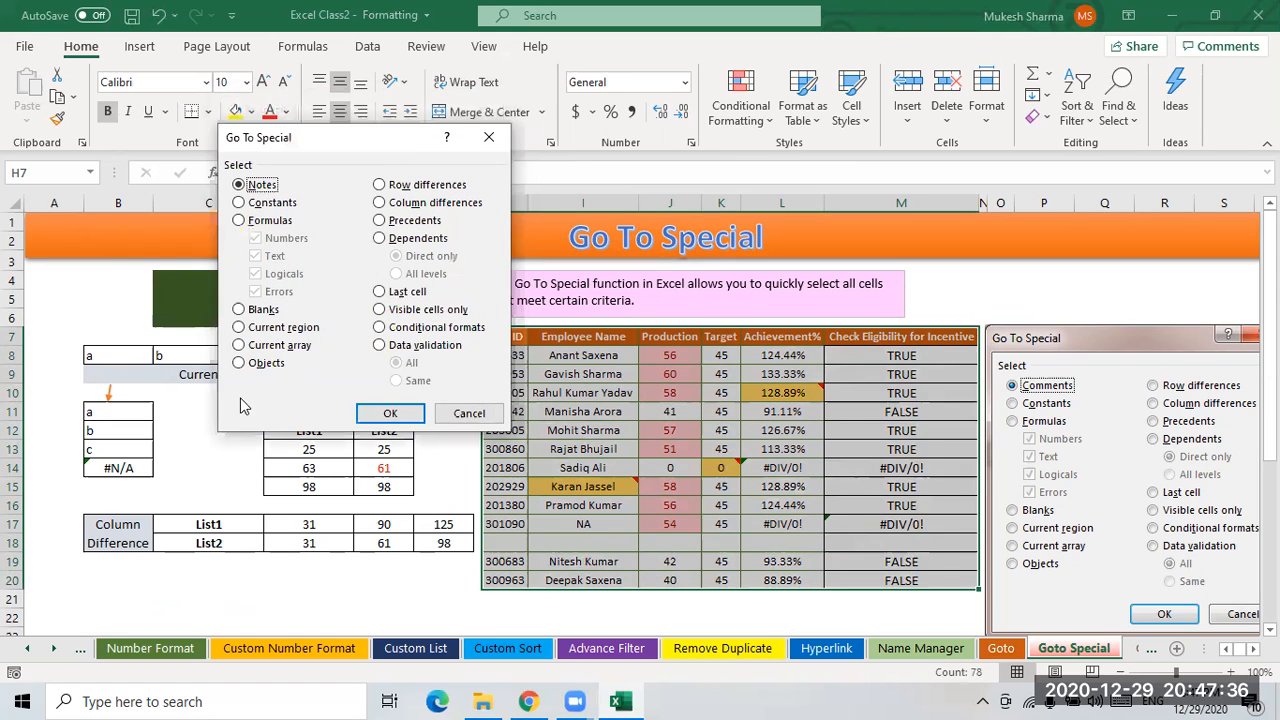
click(238, 363)
click(388, 413)
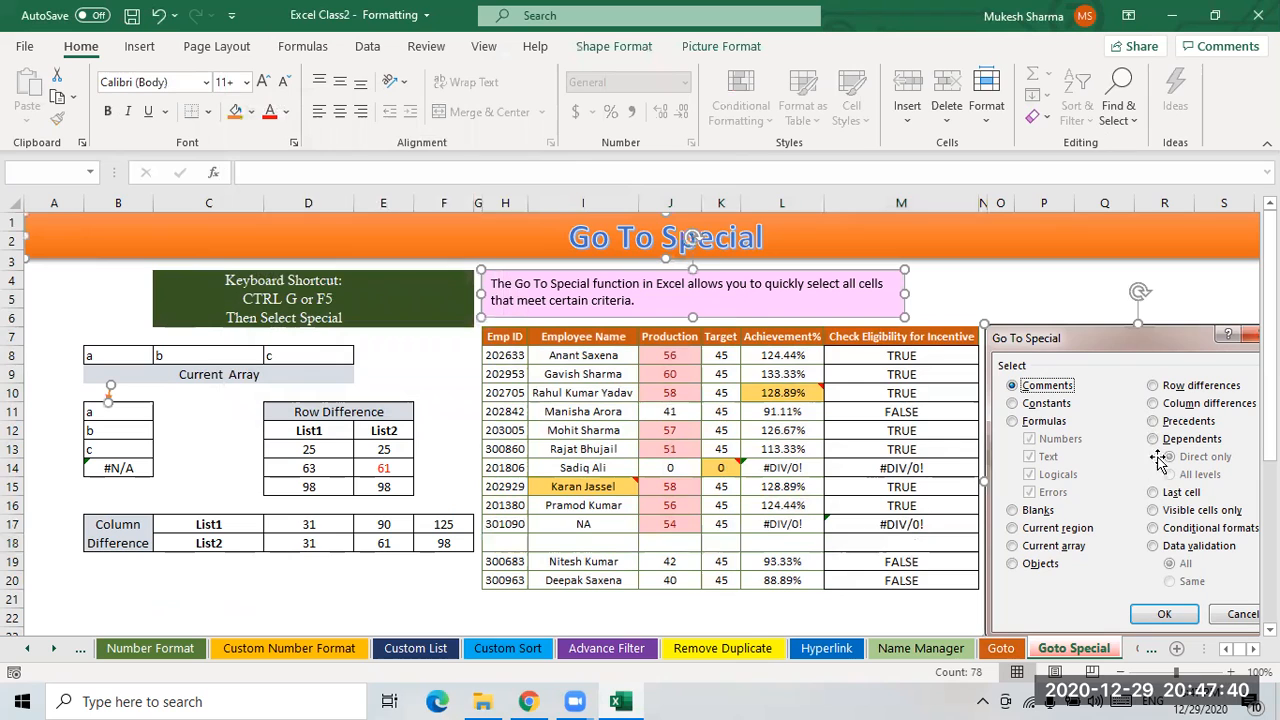
click(438, 391)
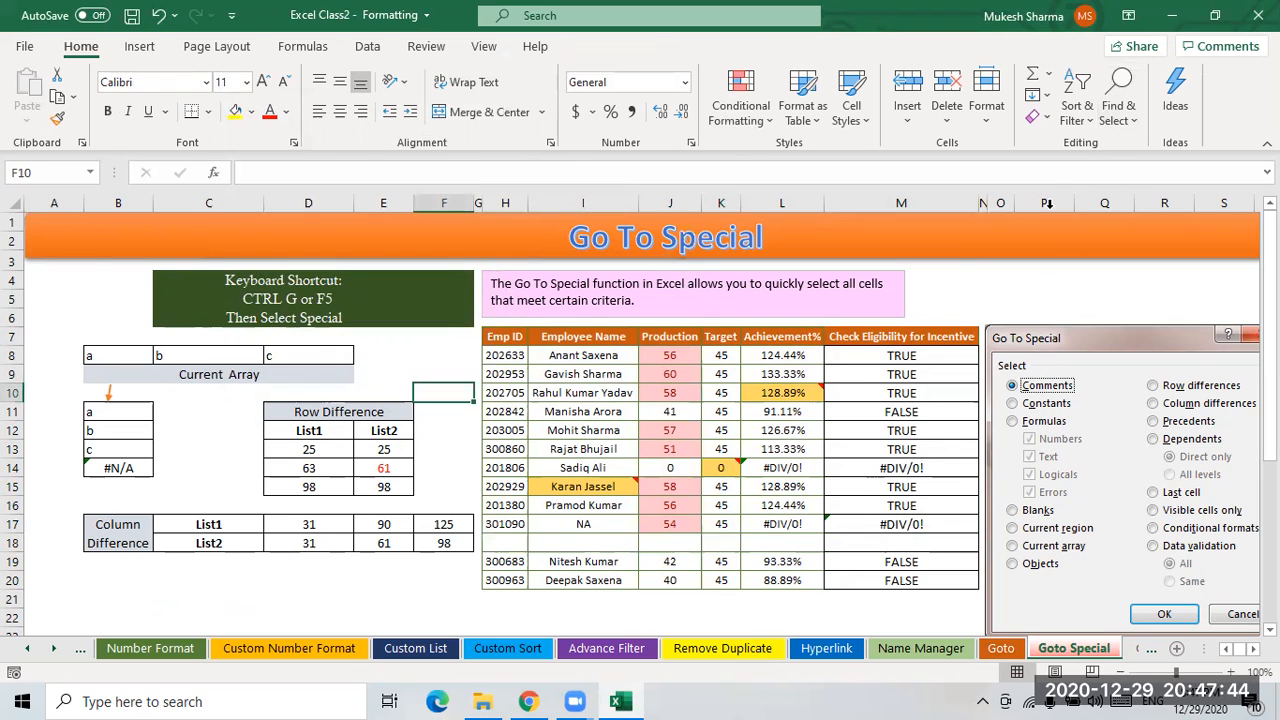
- Select the current region around the active cell F10 using Go To Special
click(1119, 108)
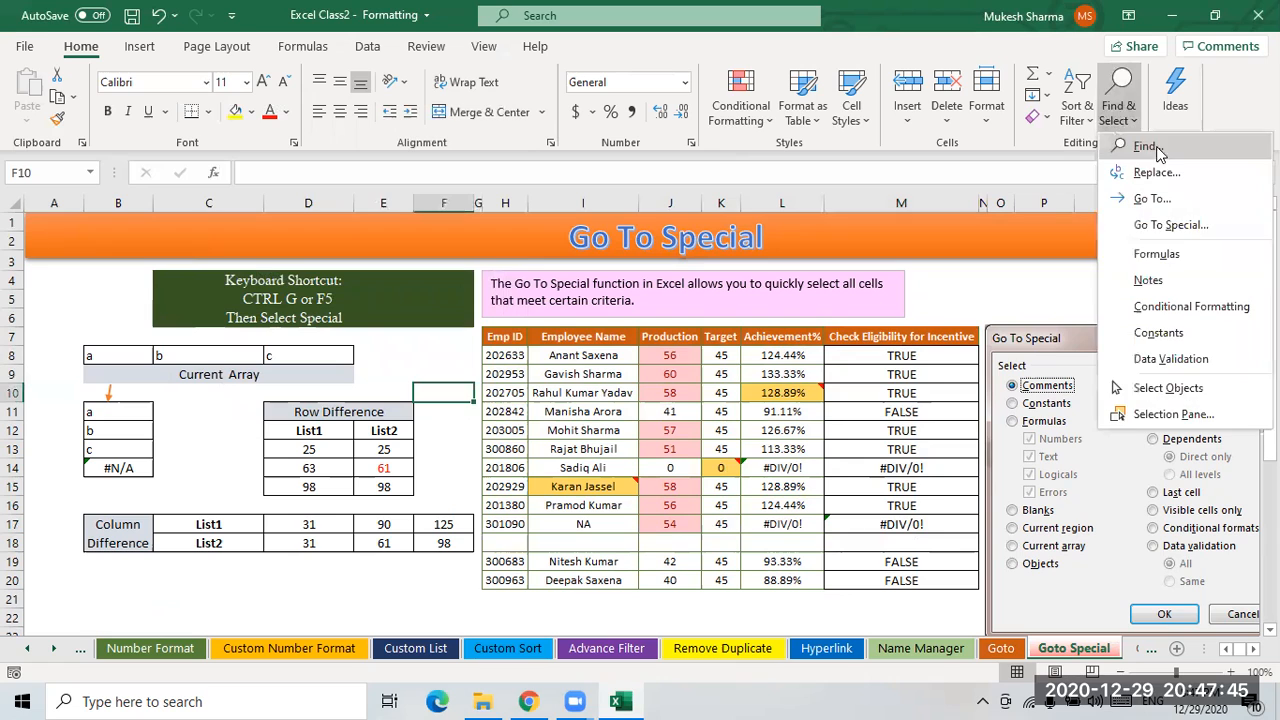
click(1171, 225)
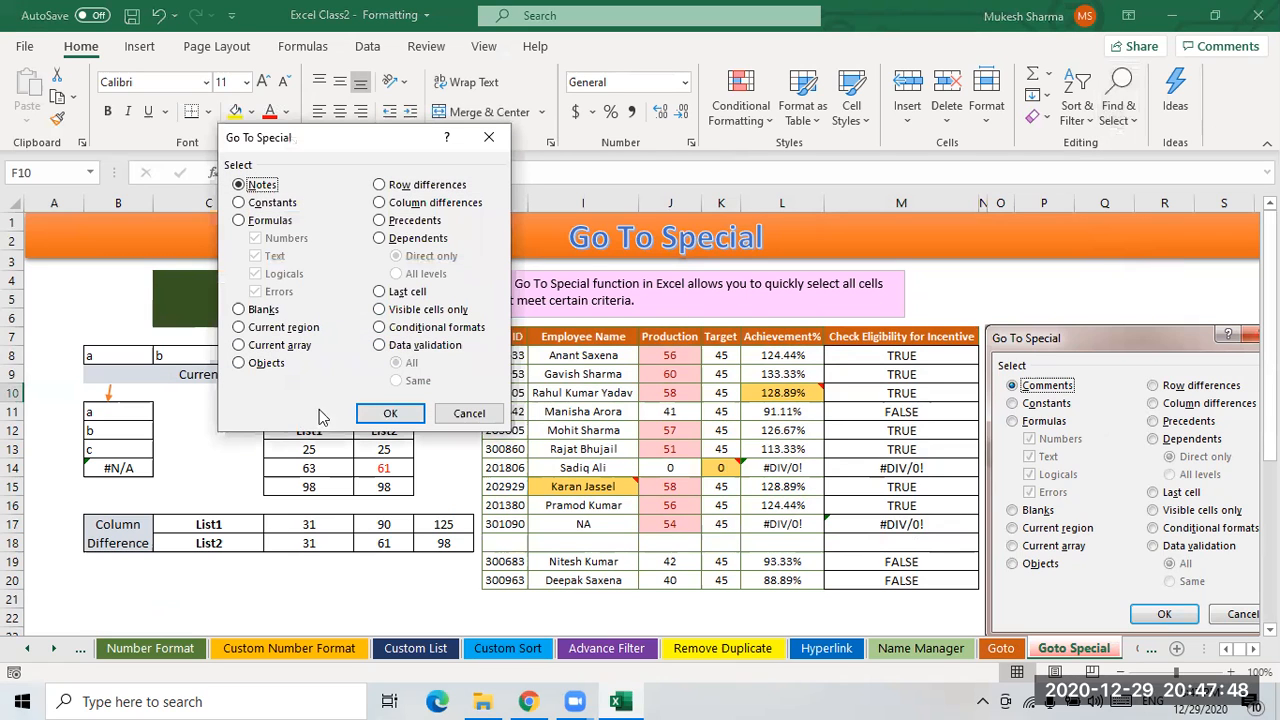
click(238, 328)
click(384, 413)
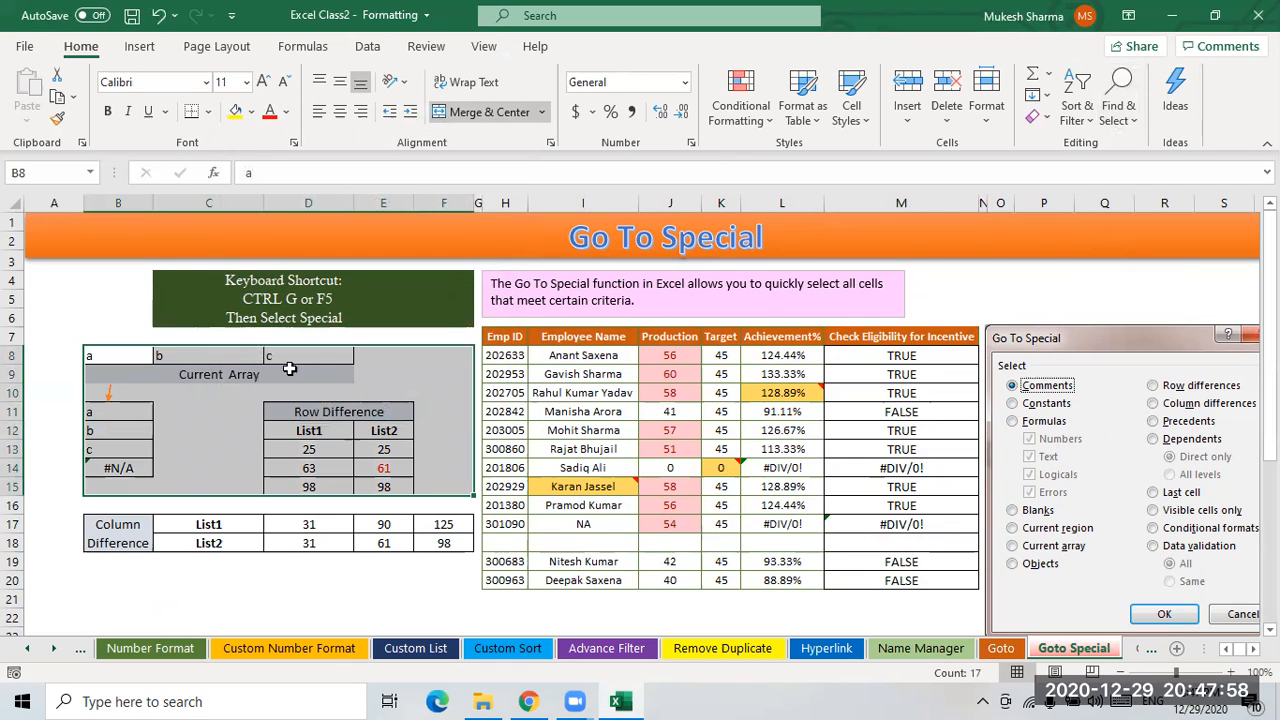
- Inspect the cells of the Current Array and Row Difference area, including the TRANSPOSE array formula
click(240, 356)
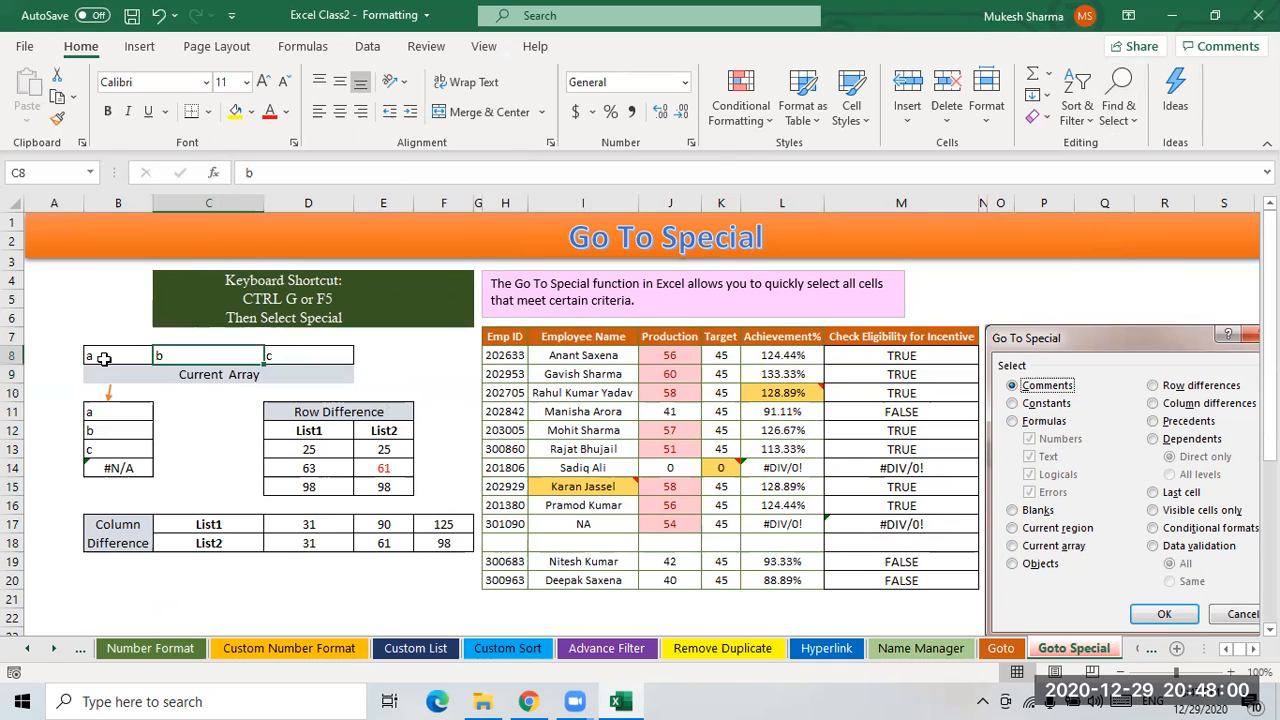
drag(110, 357, 380, 488)
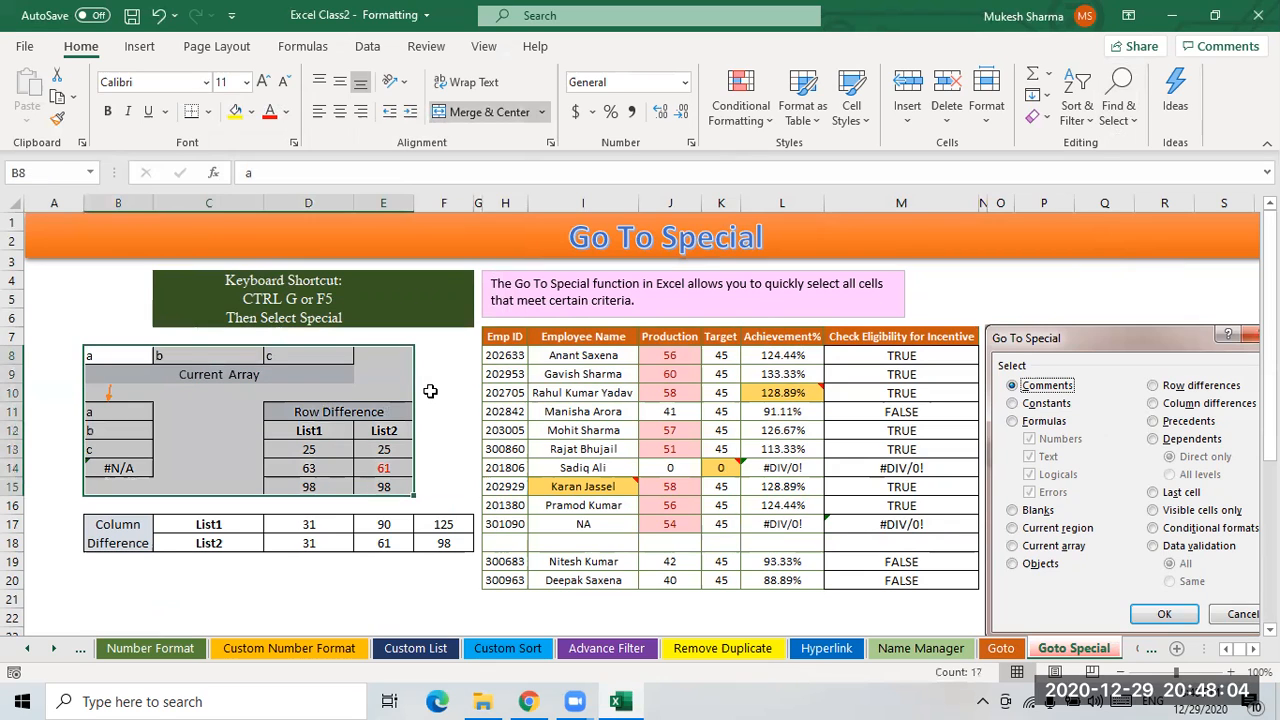
click(430, 392)
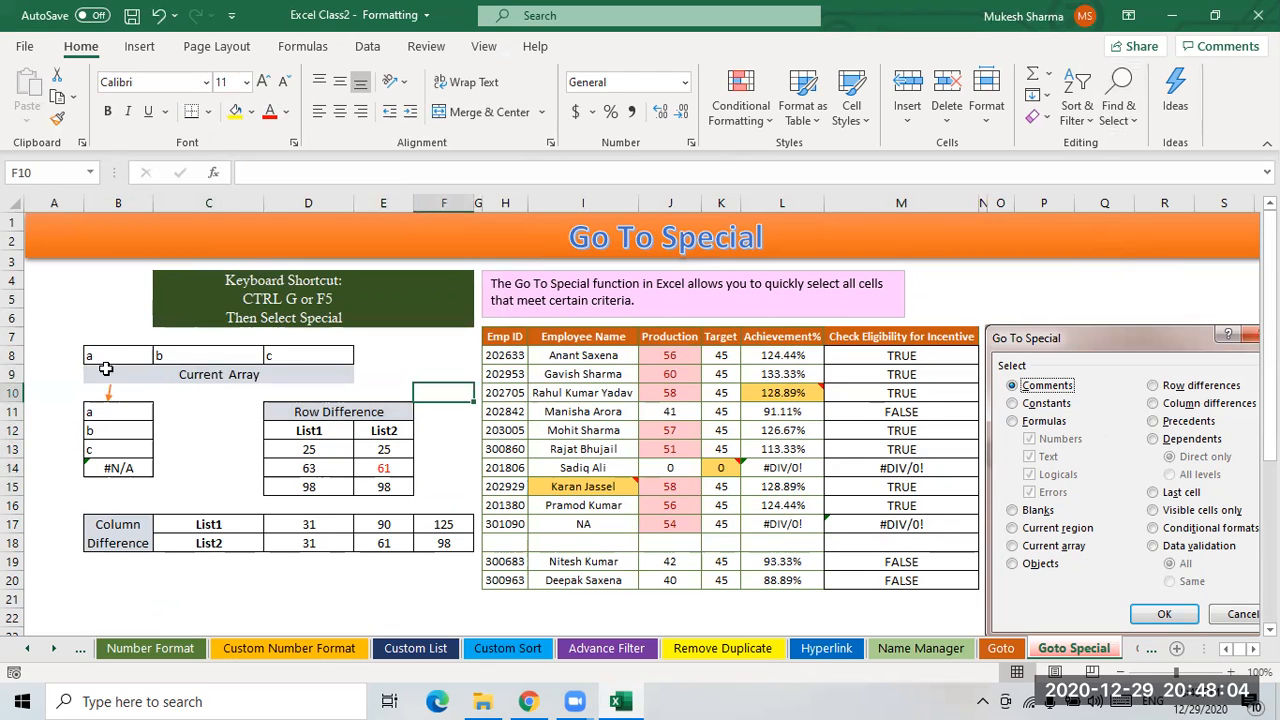
click(168, 369)
click(106, 357)
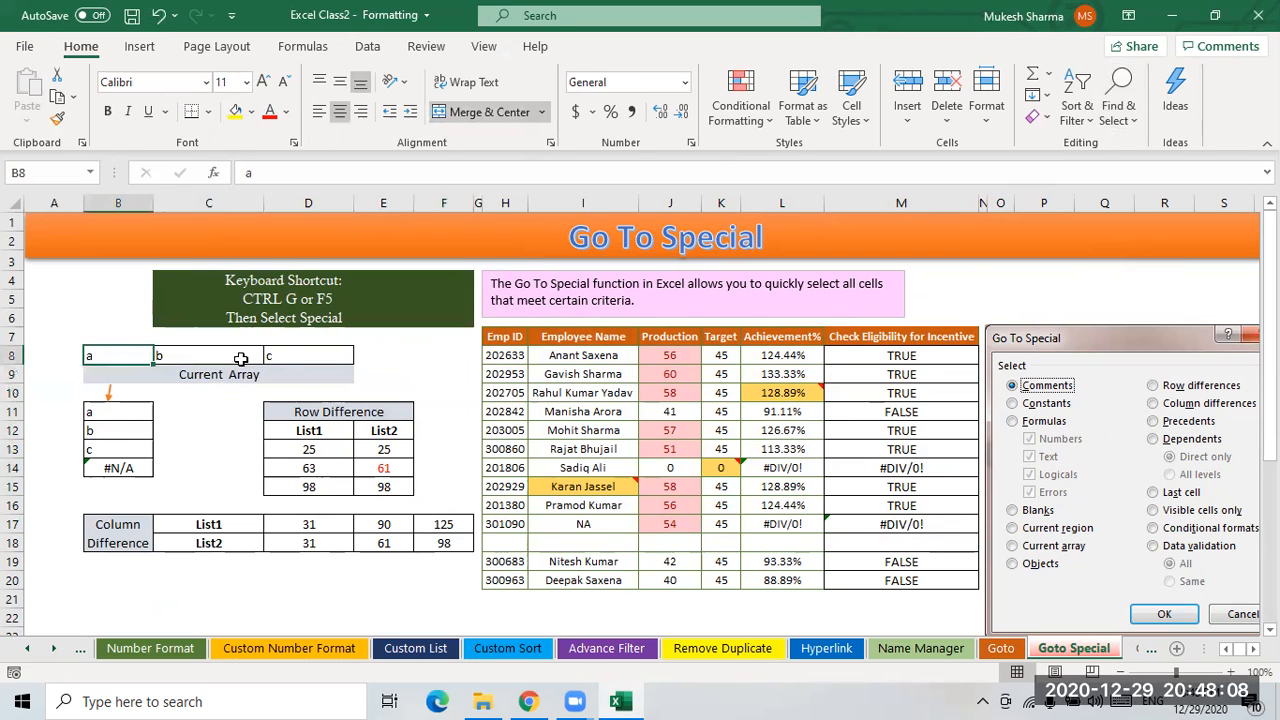
click(112, 377)
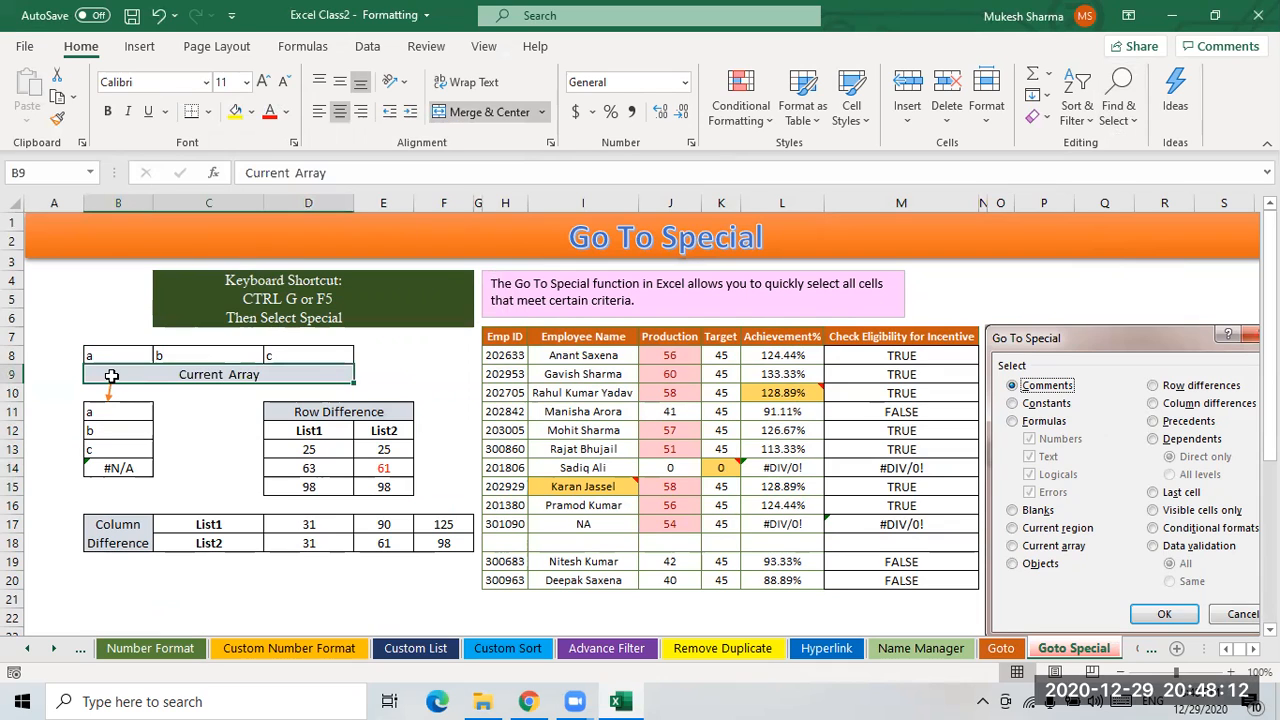
click(114, 410)
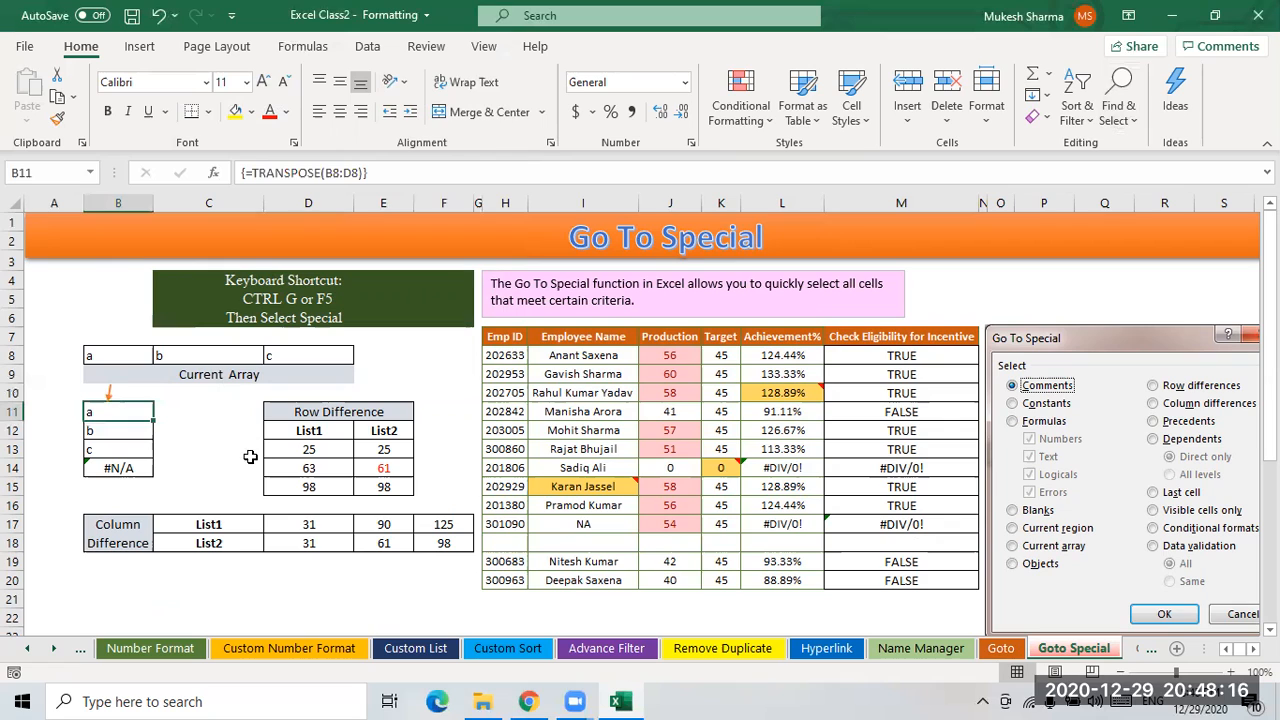
click(282, 376)
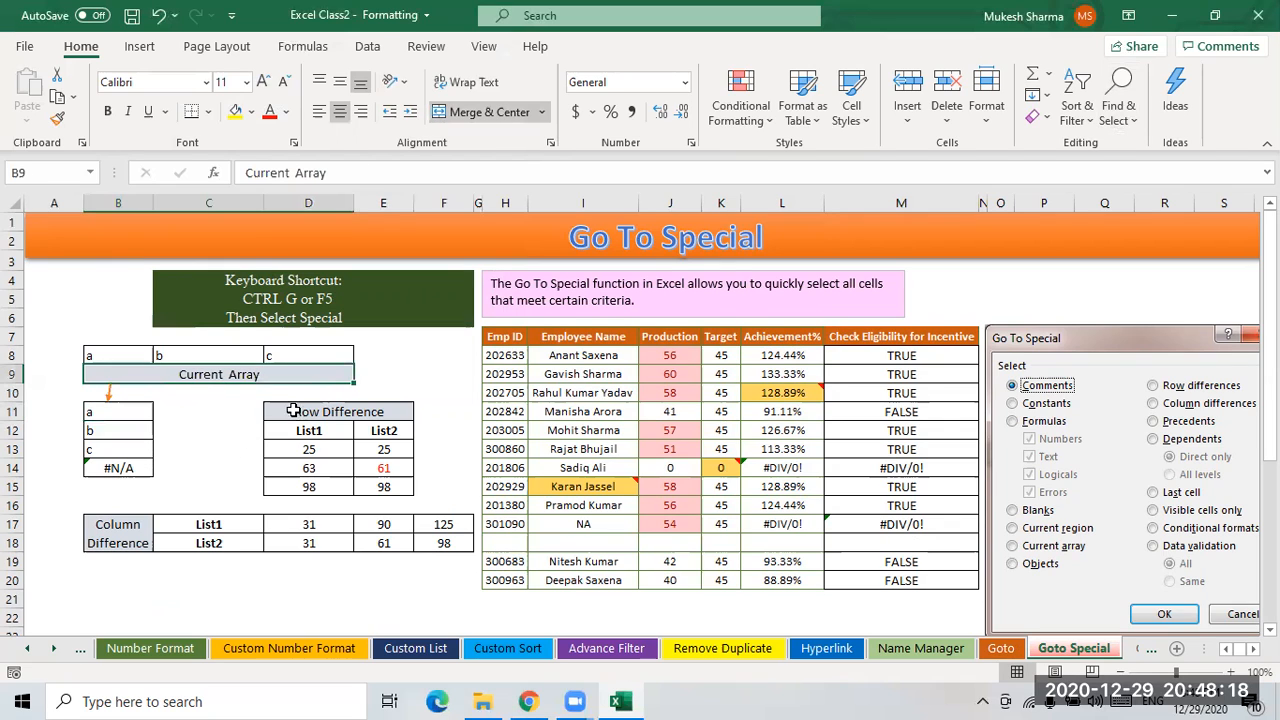
drag(90, 353, 325, 482)
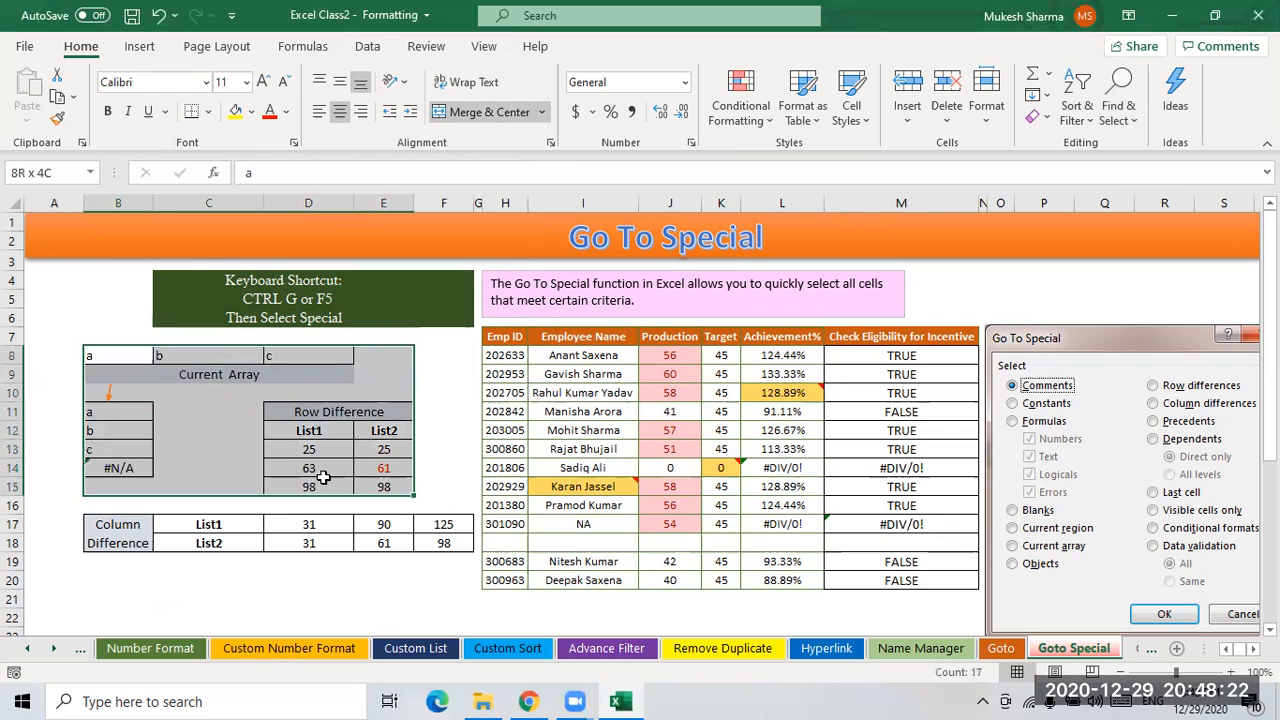
click(447, 413)
click(308, 409)
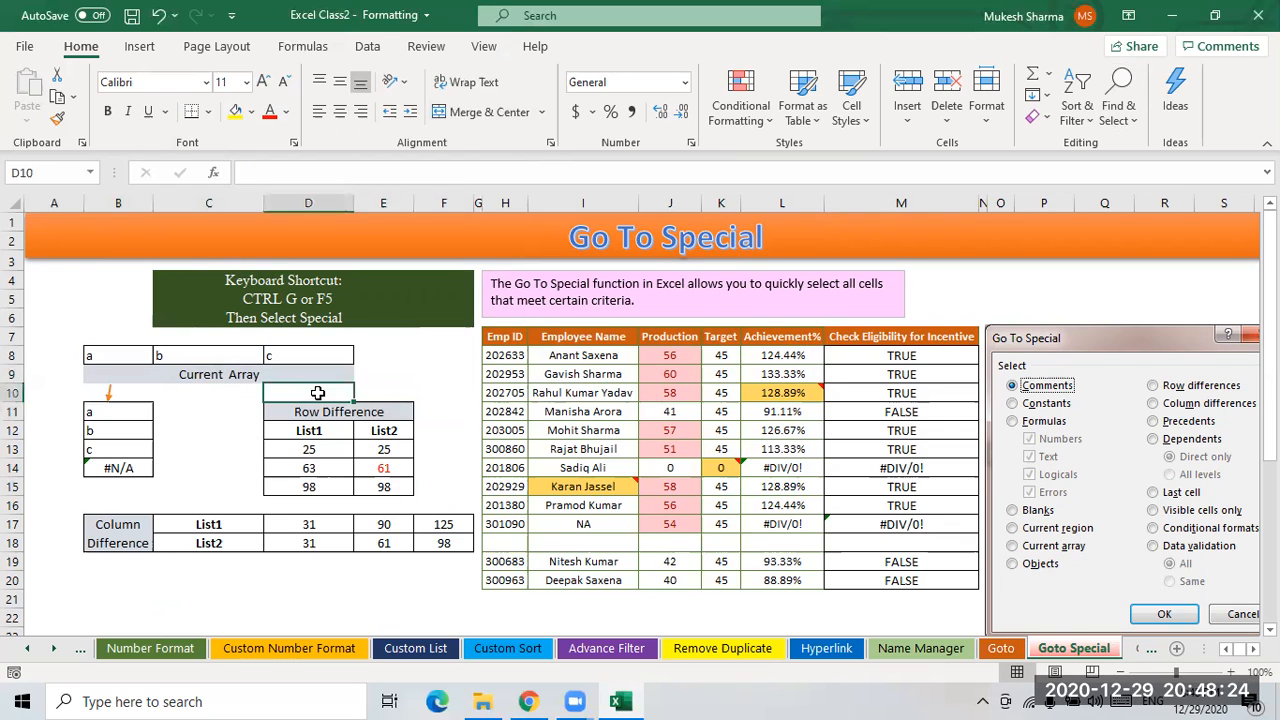
click(112, 358)
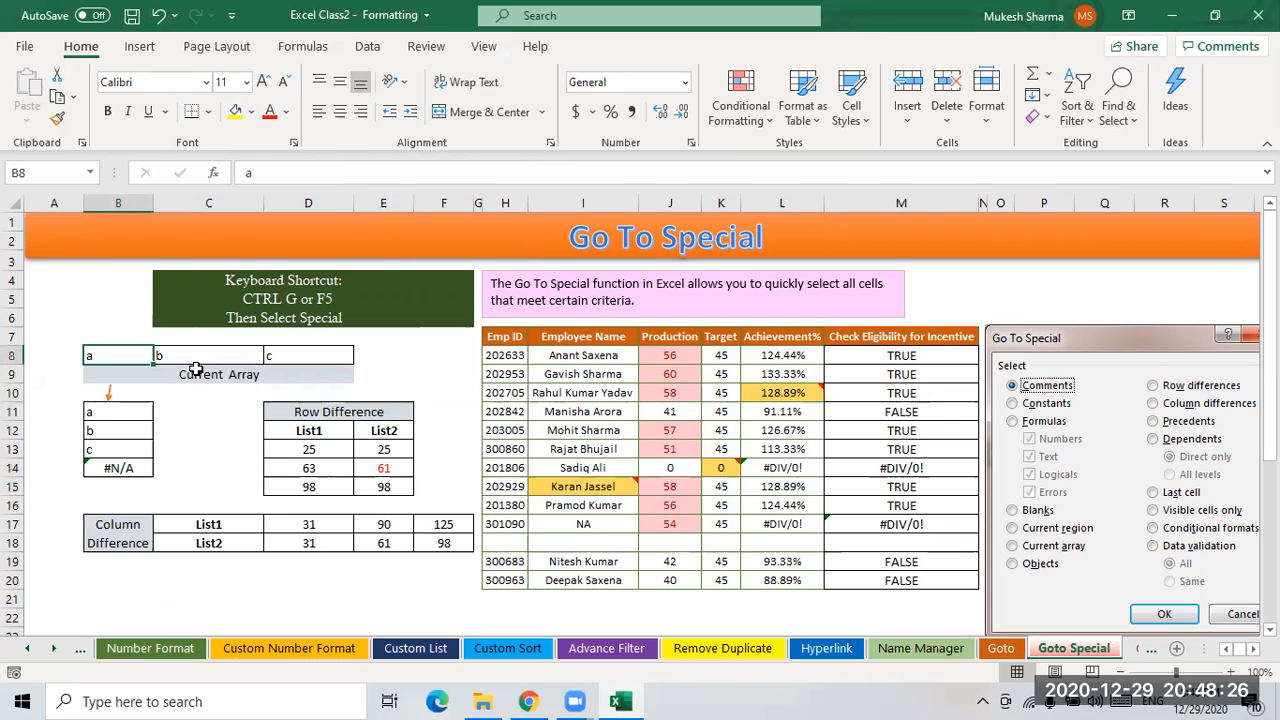
- Select the current array around cell B8 using Go To Special
click(1110, 127)
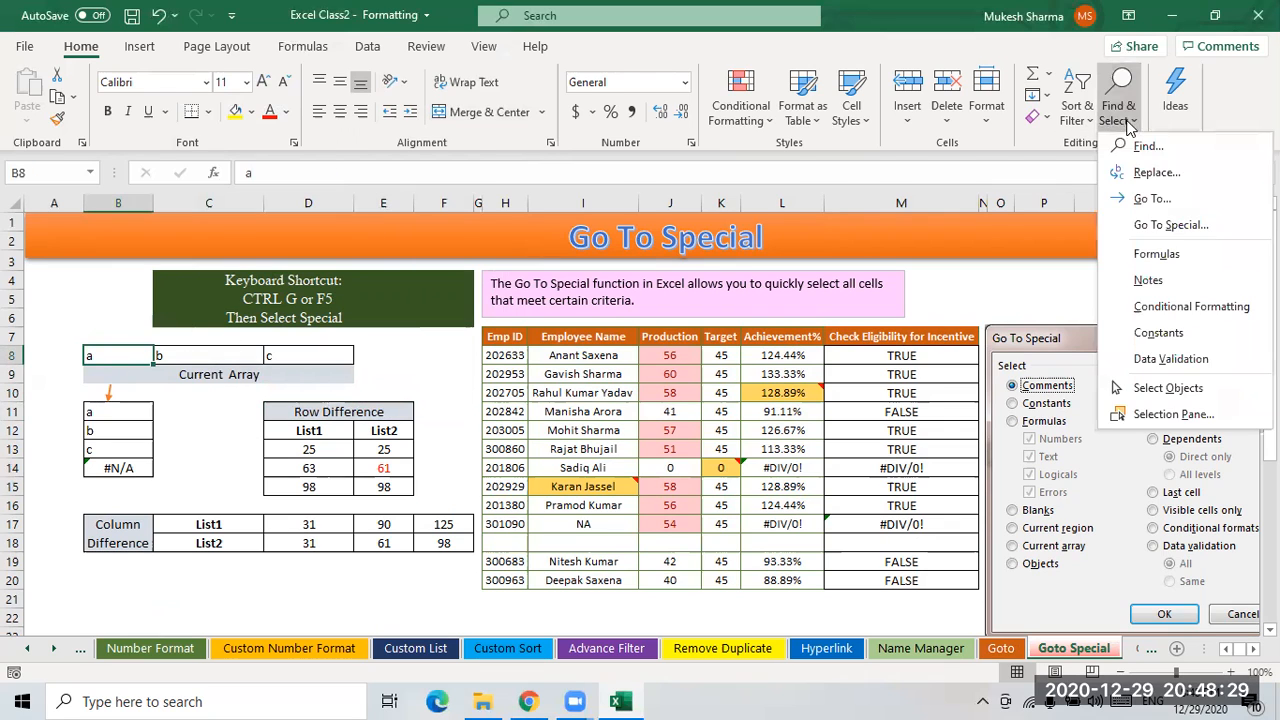
click(1162, 221)
click(285, 327)
click(390, 413)
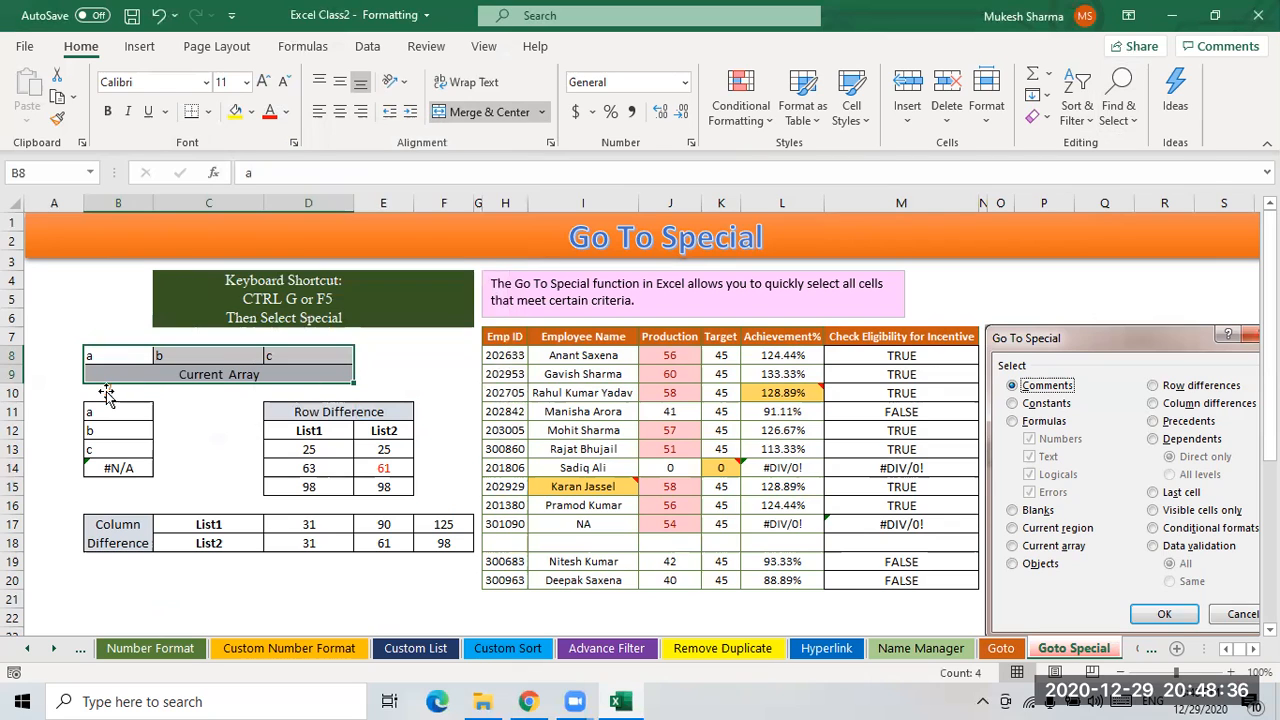
drag(110, 386, 108, 398)
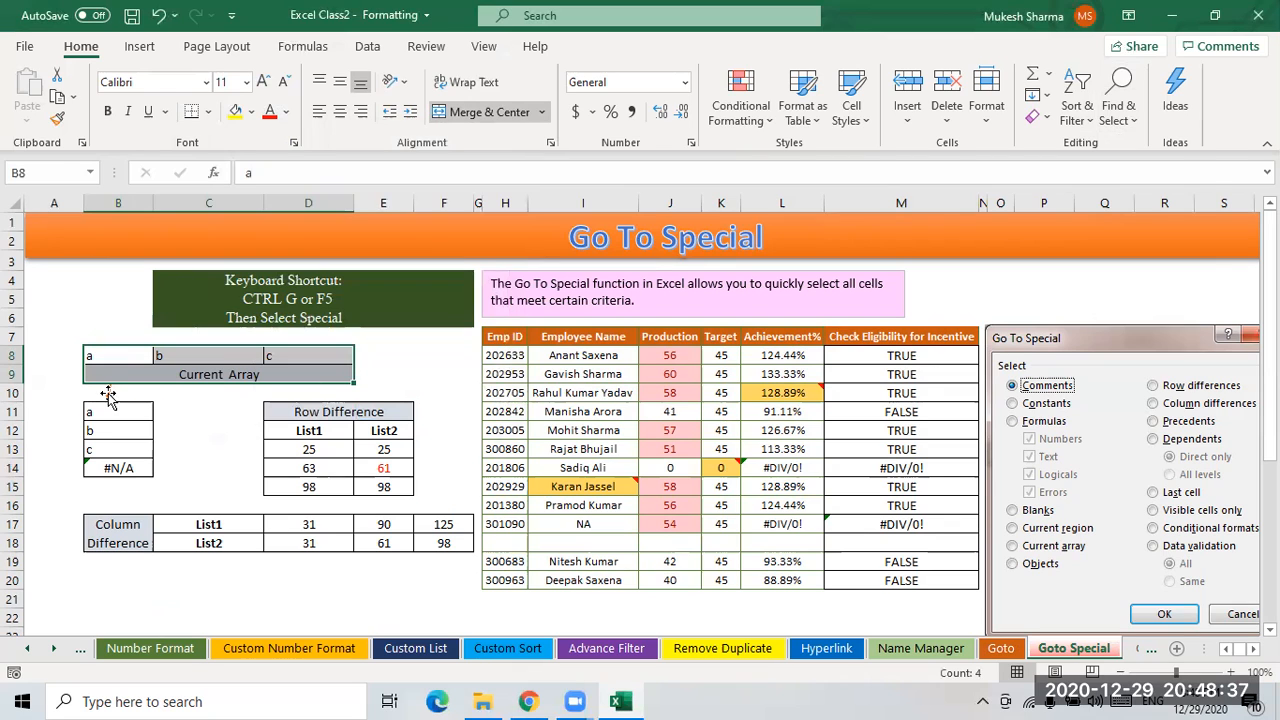
click(164, 397)
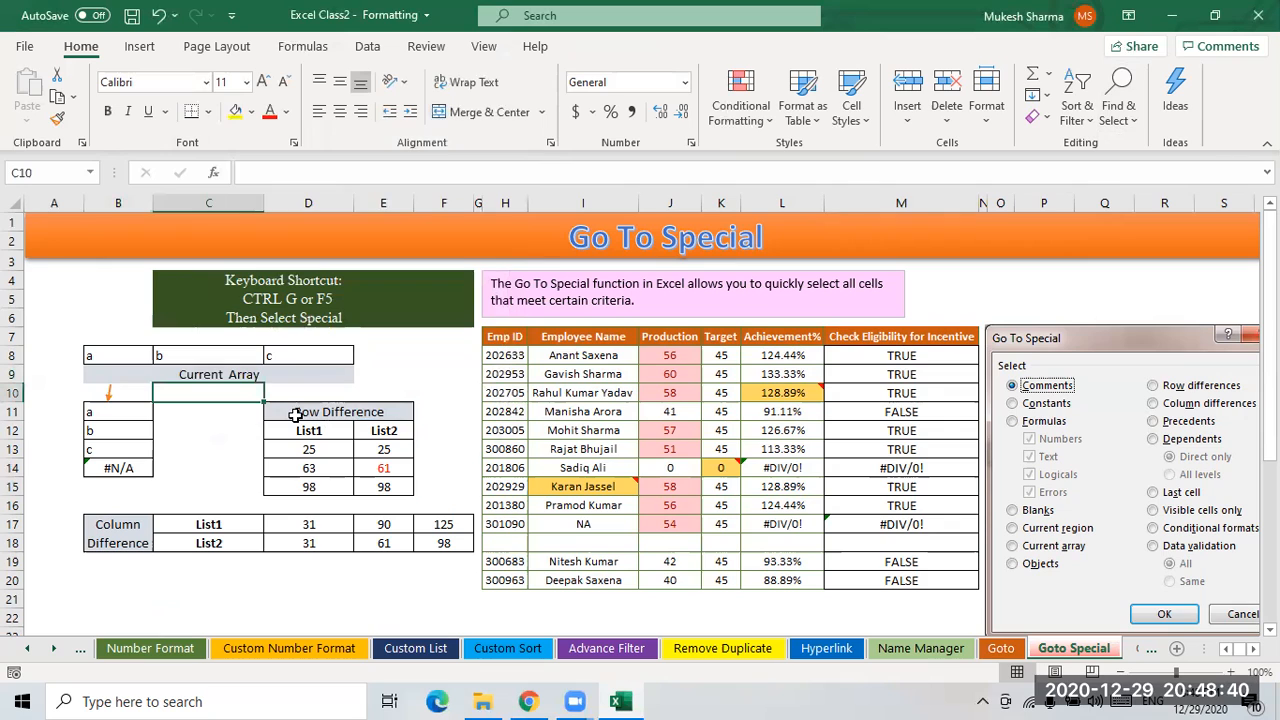
- Select the current region of the Row Difference table from cell D11 with the Ctrl+Shift+8 shortcut
drag(293, 412, 390, 485)
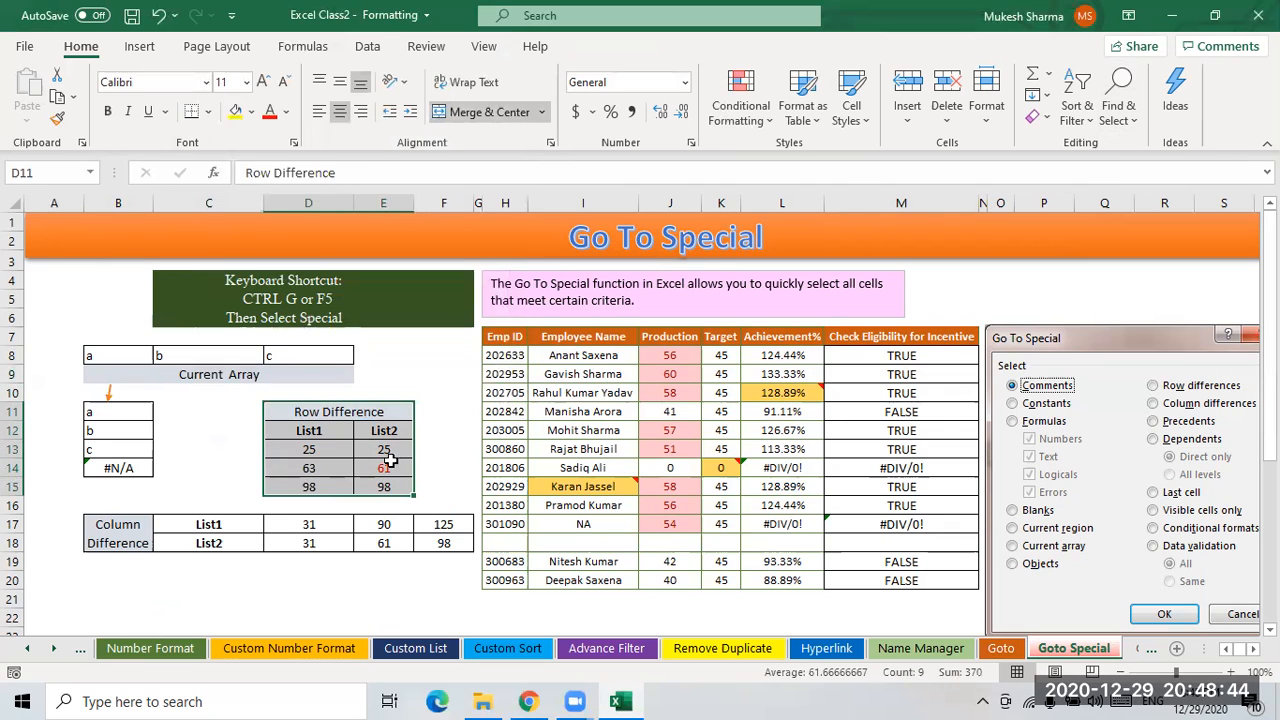
click(426, 397)
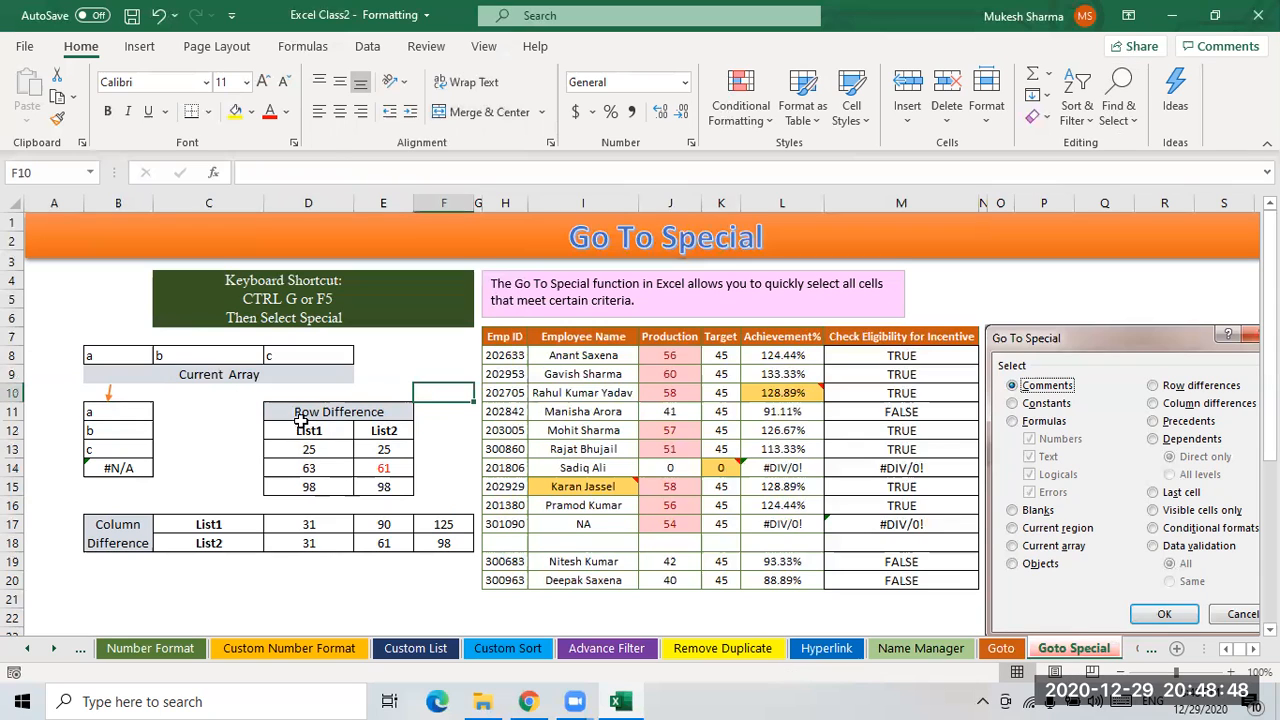
drag(299, 413, 394, 472)
click(426, 379)
click(309, 412)
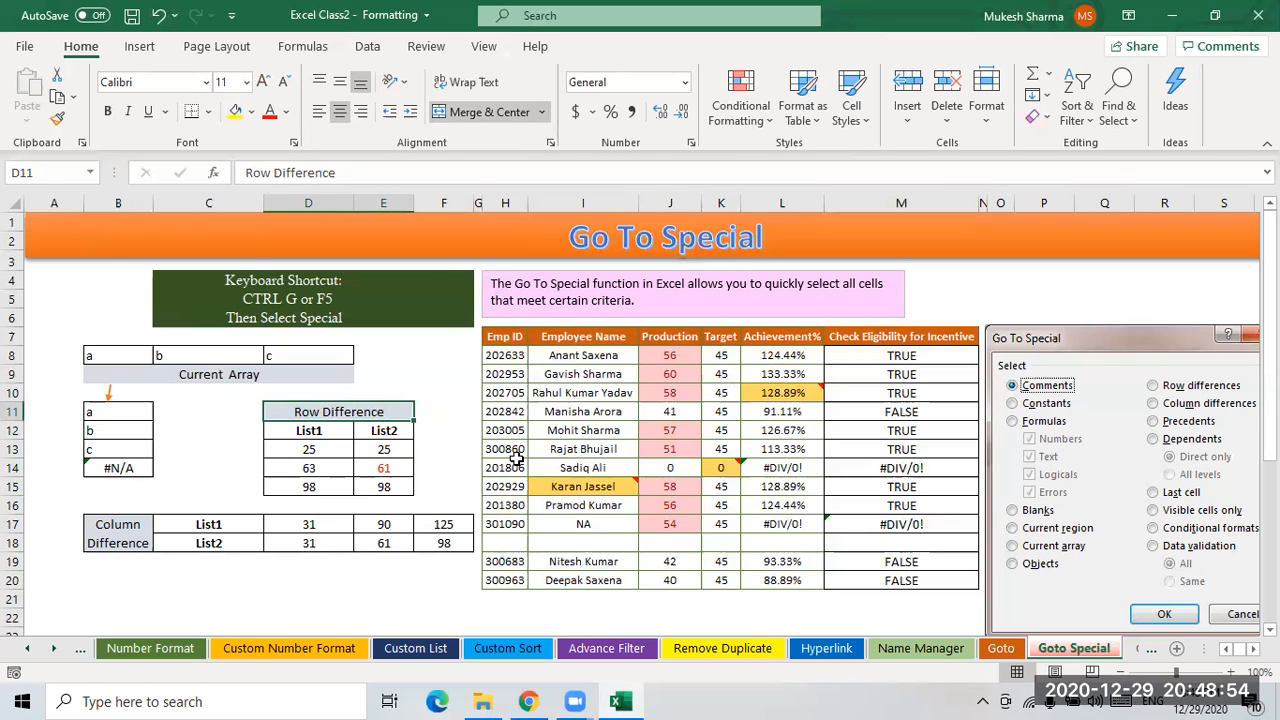
key(ctrl+shift+8)
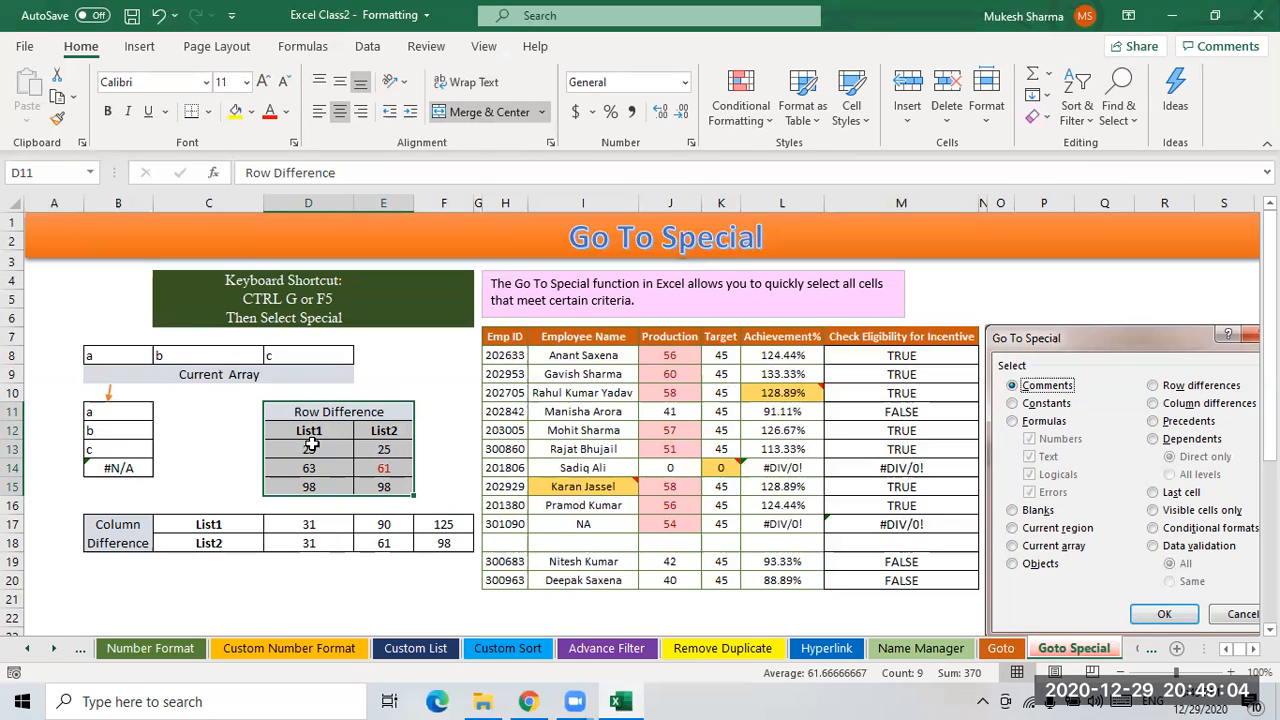
click(406, 377)
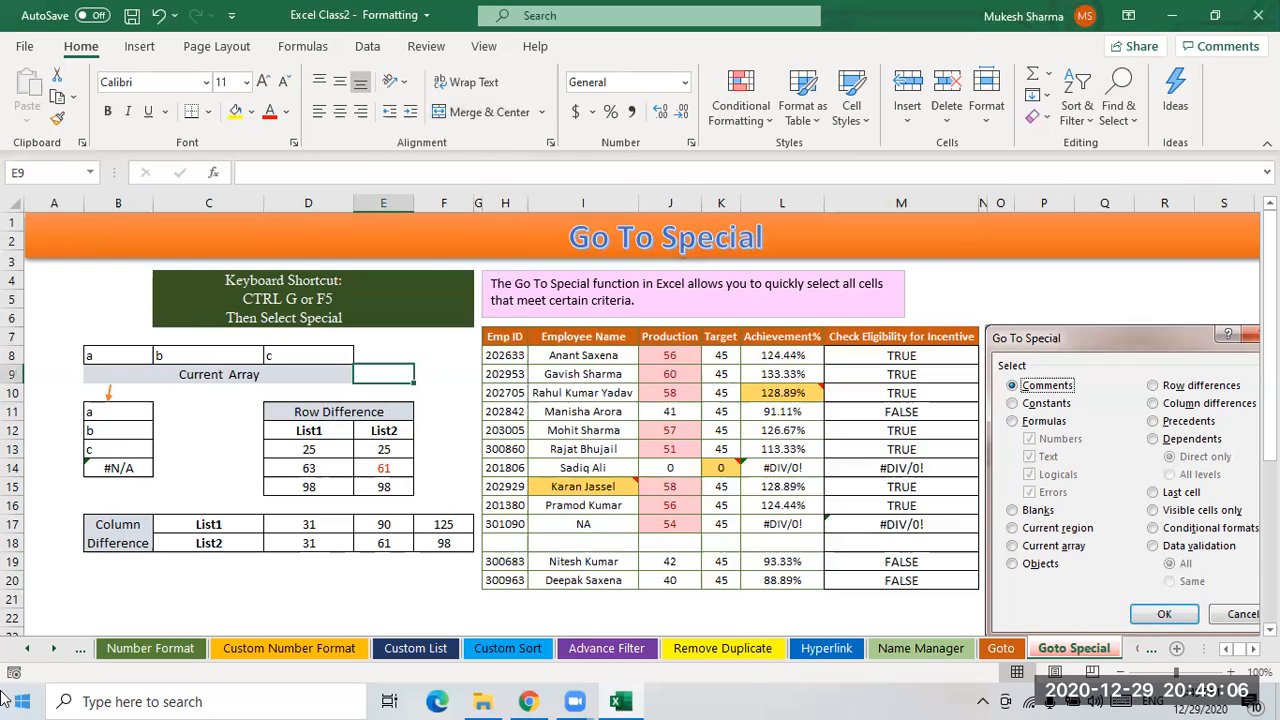
- Select the current region of the employee table from the Emp ID header using Go To Special
click(516, 340)
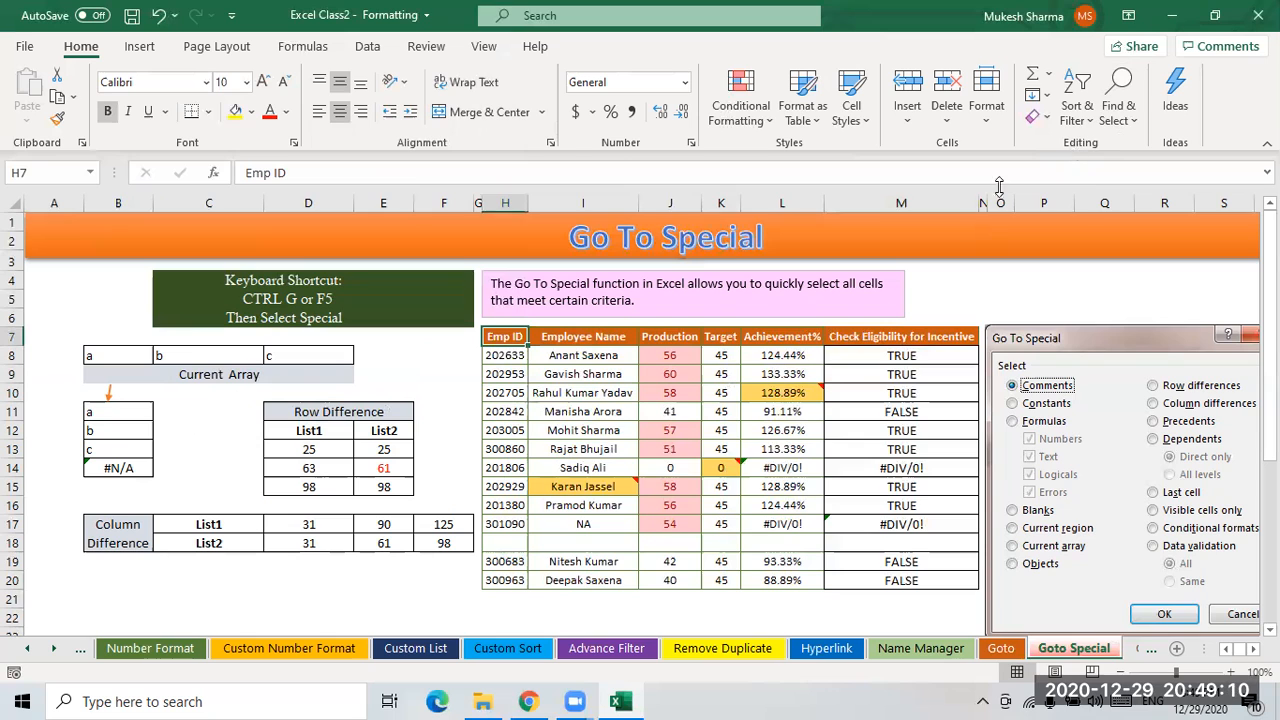
click(1120, 108)
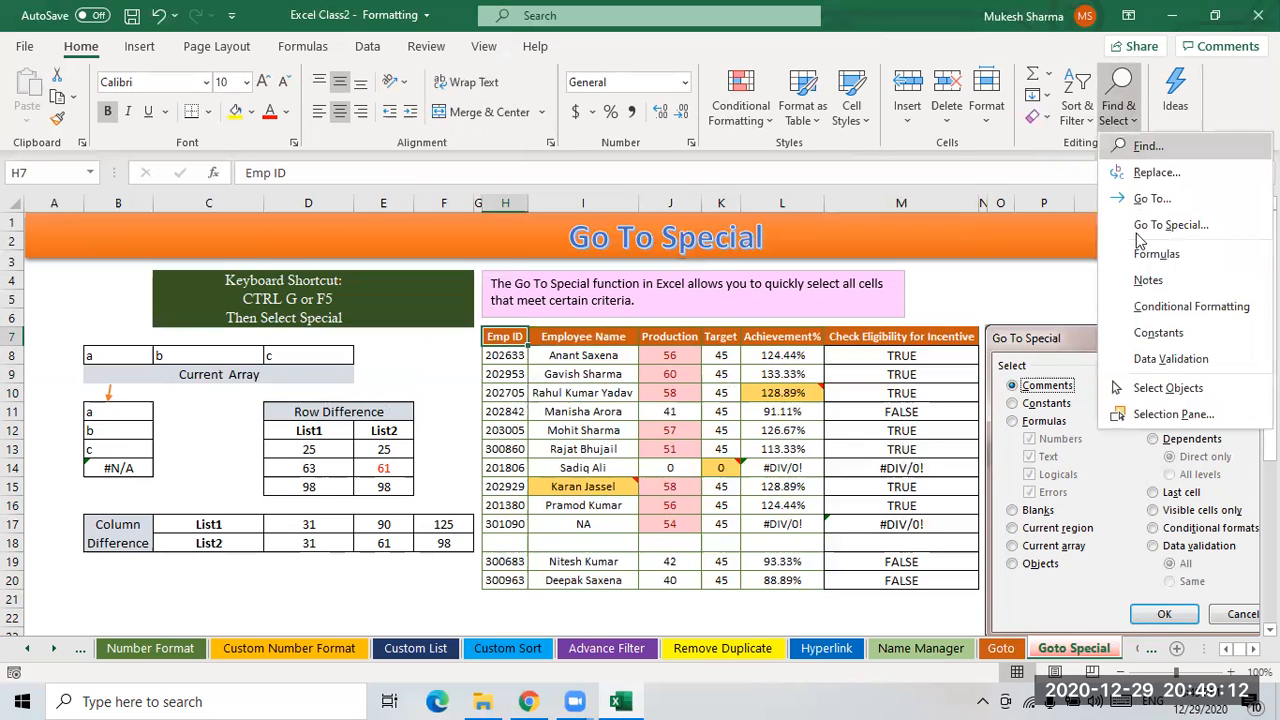
click(1168, 225)
click(272, 327)
click(389, 416)
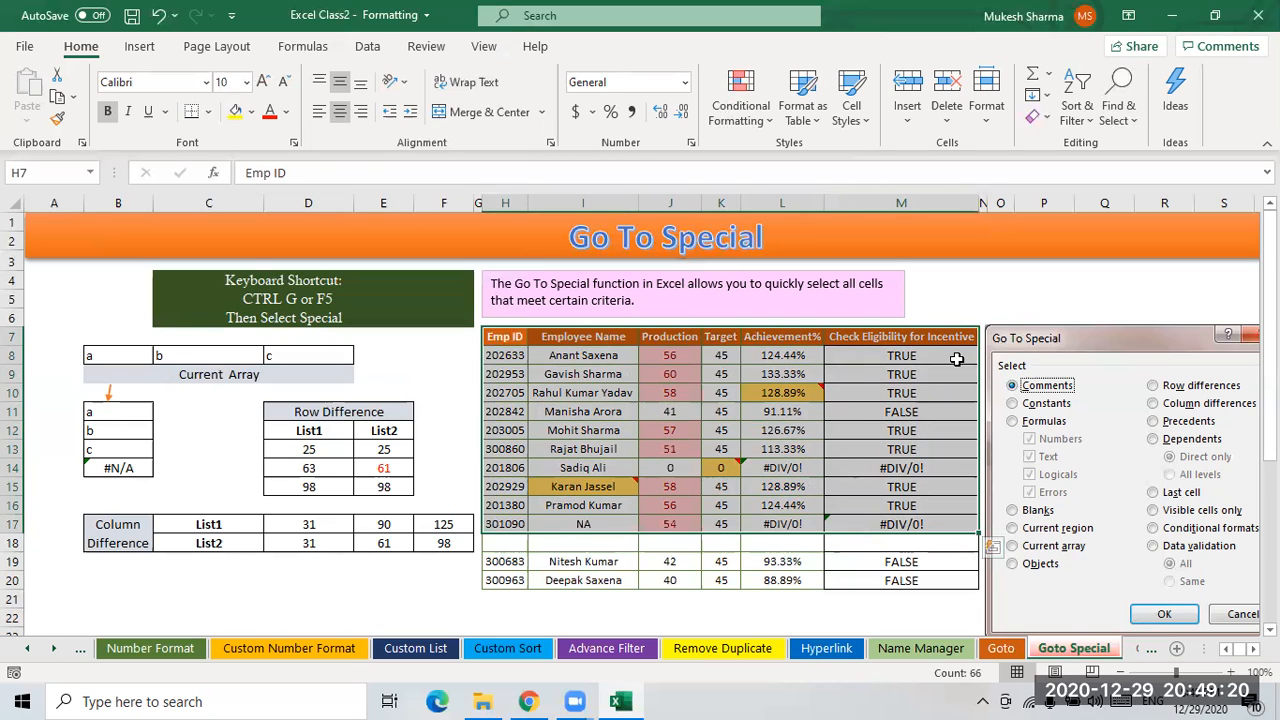
click(968, 288)
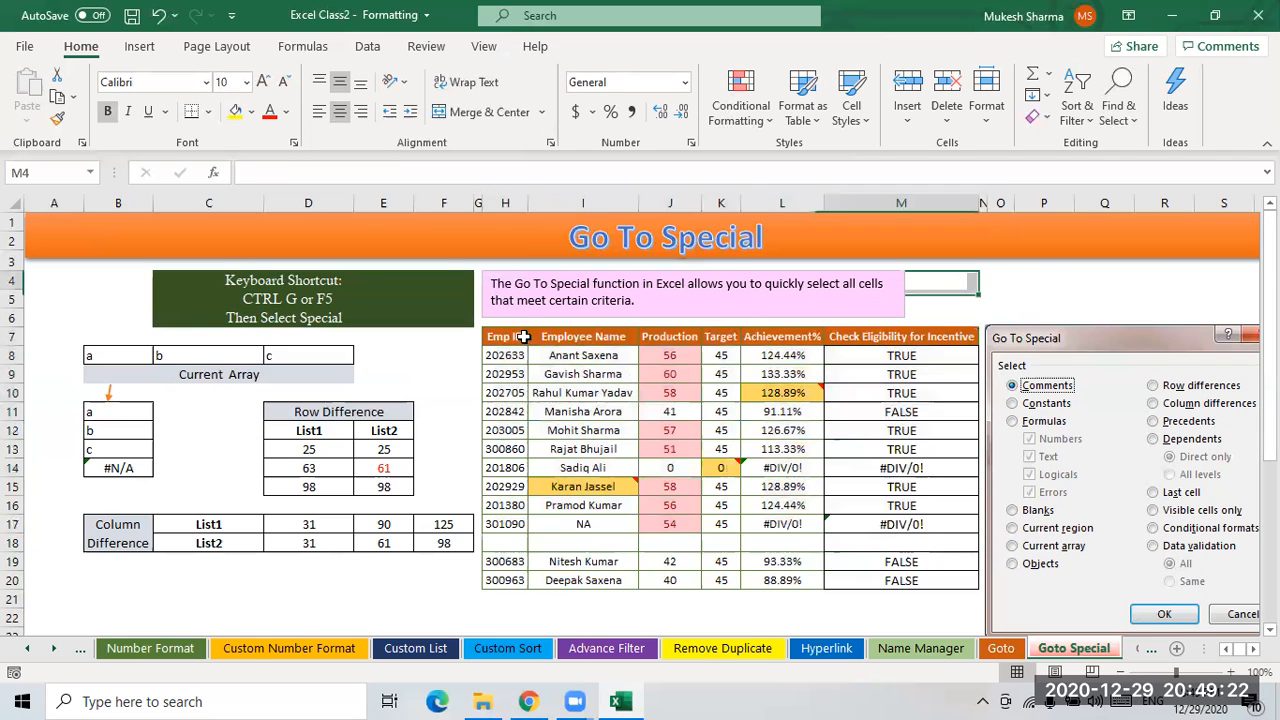
- Try to select a current array from cell M4 using Go To Special
click(1080, 125)
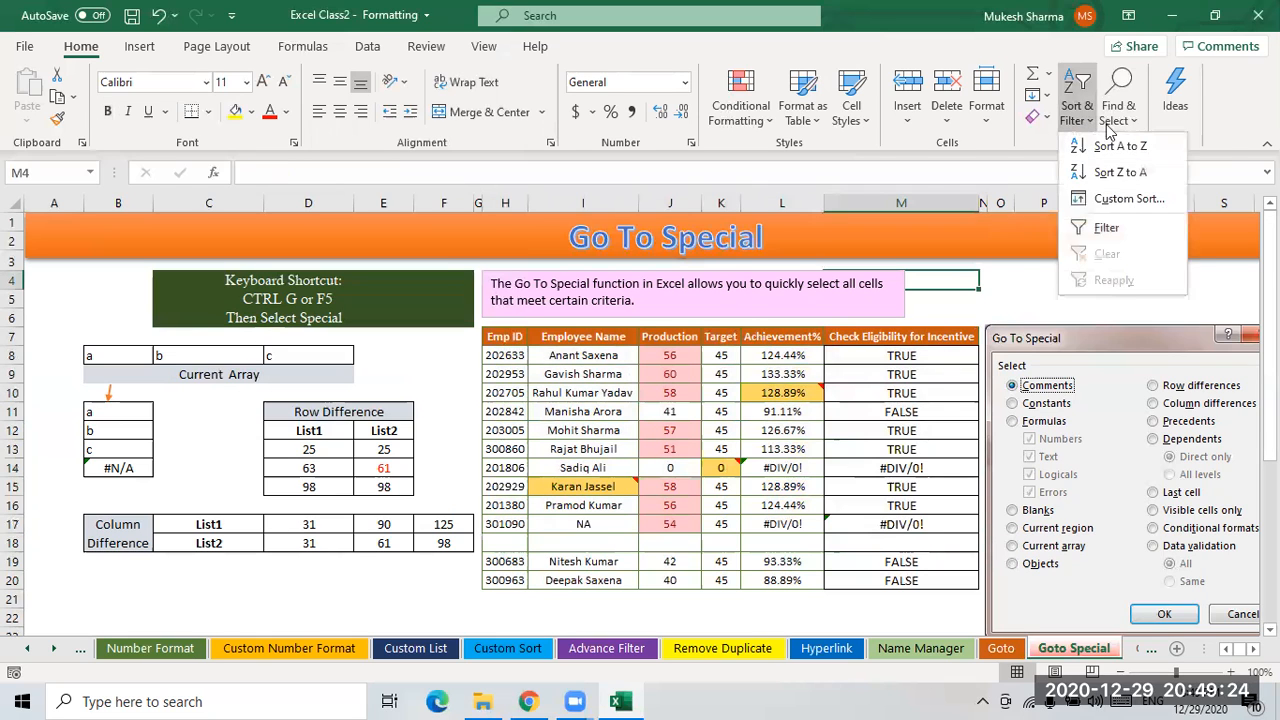
click(1115, 118)
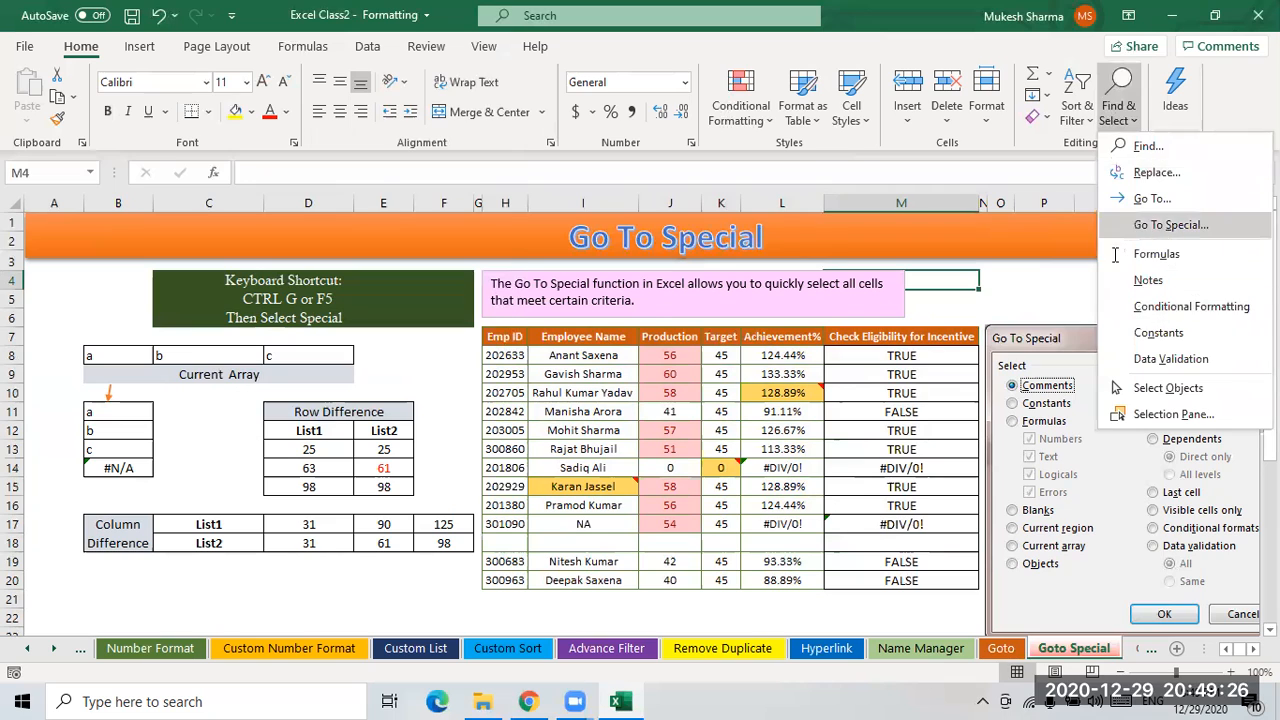
click(1152, 222)
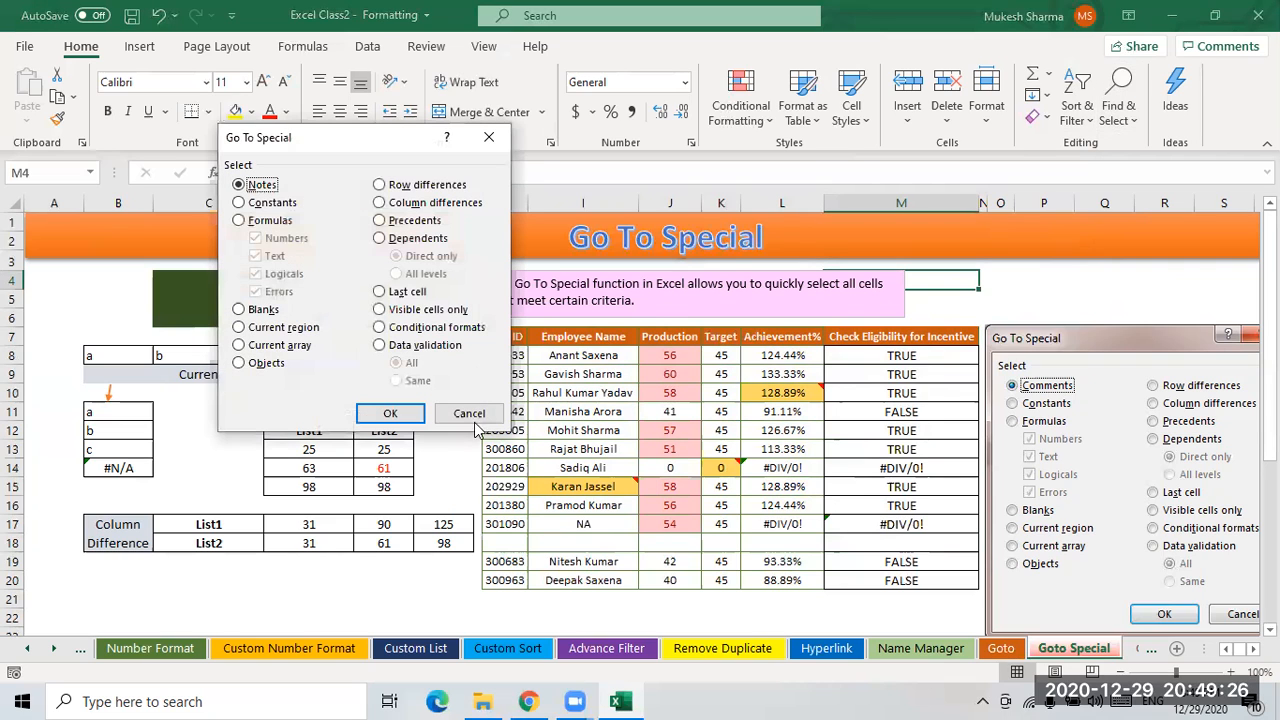
click(266, 347)
click(390, 413)
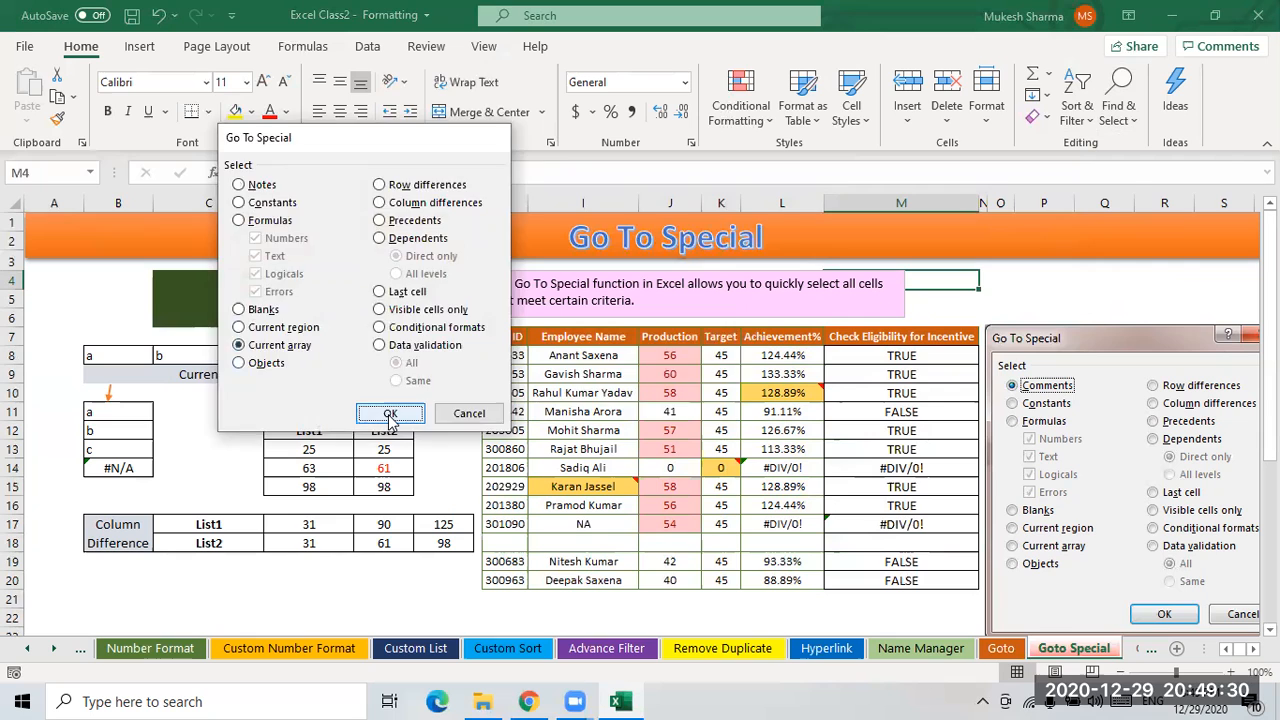
click(626, 408)
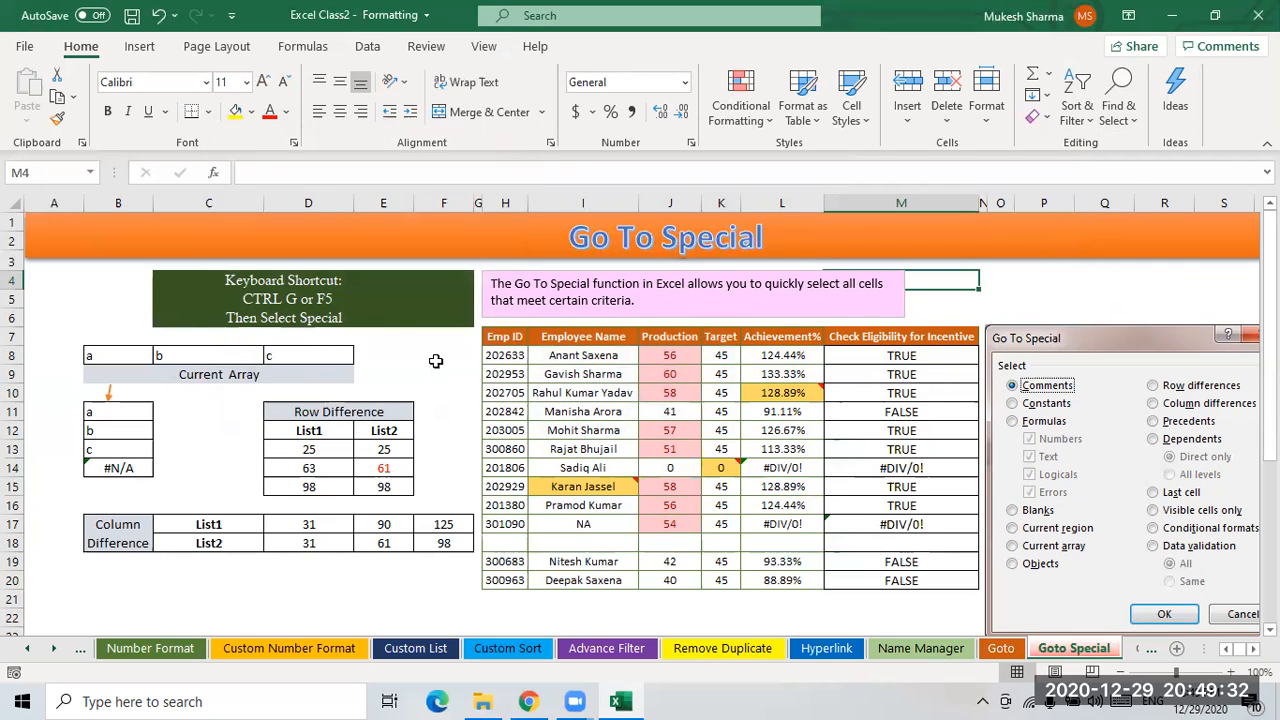
- Examine individual cells of the Row Difference and employee tables and their formulas
click(437, 358)
click(208, 524)
scroll(437, 437, down, 1)
click(924, 428)
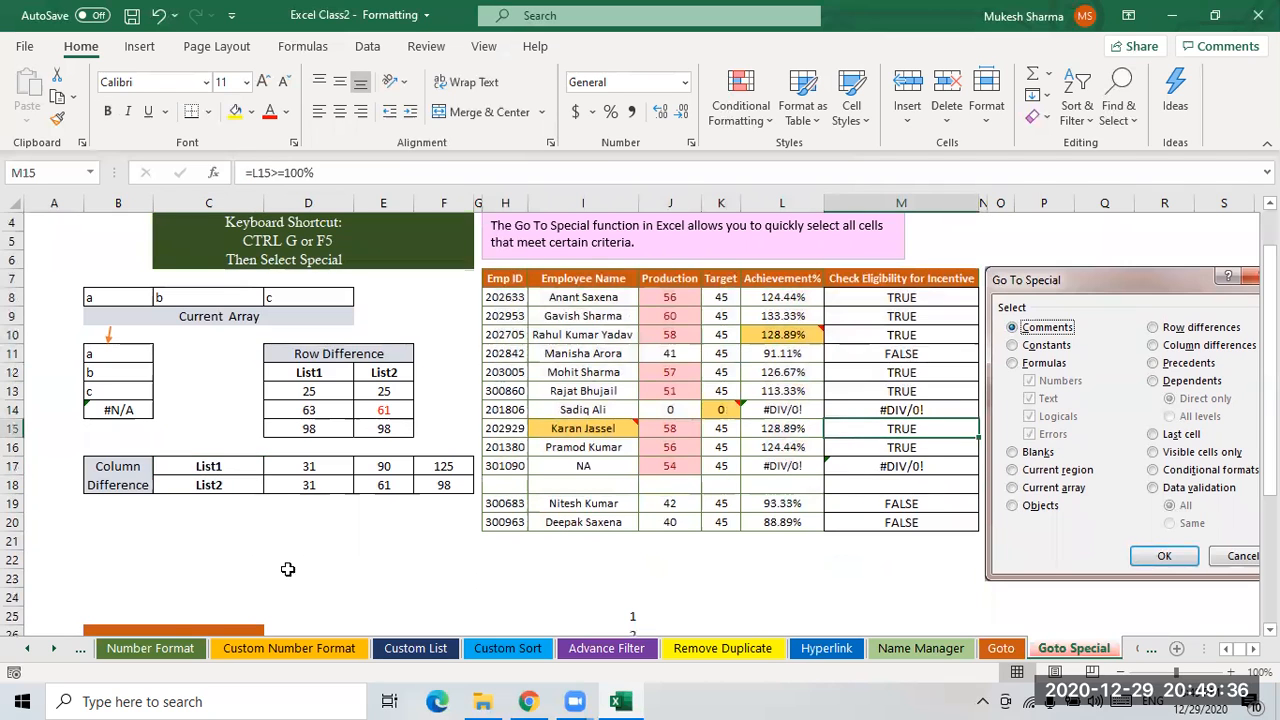
scroll(288, 570, down, 3)
scroll(298, 518, up, 4)
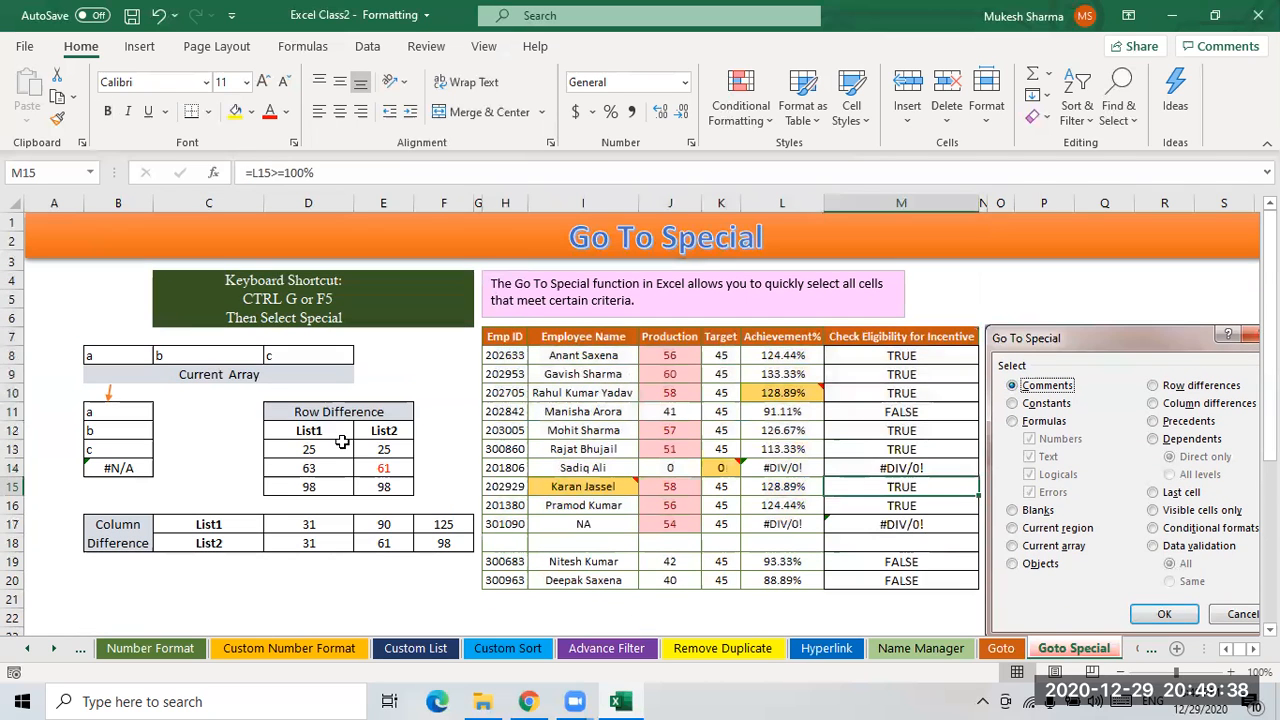
click(339, 436)
click(386, 446)
click(298, 468)
click(628, 450)
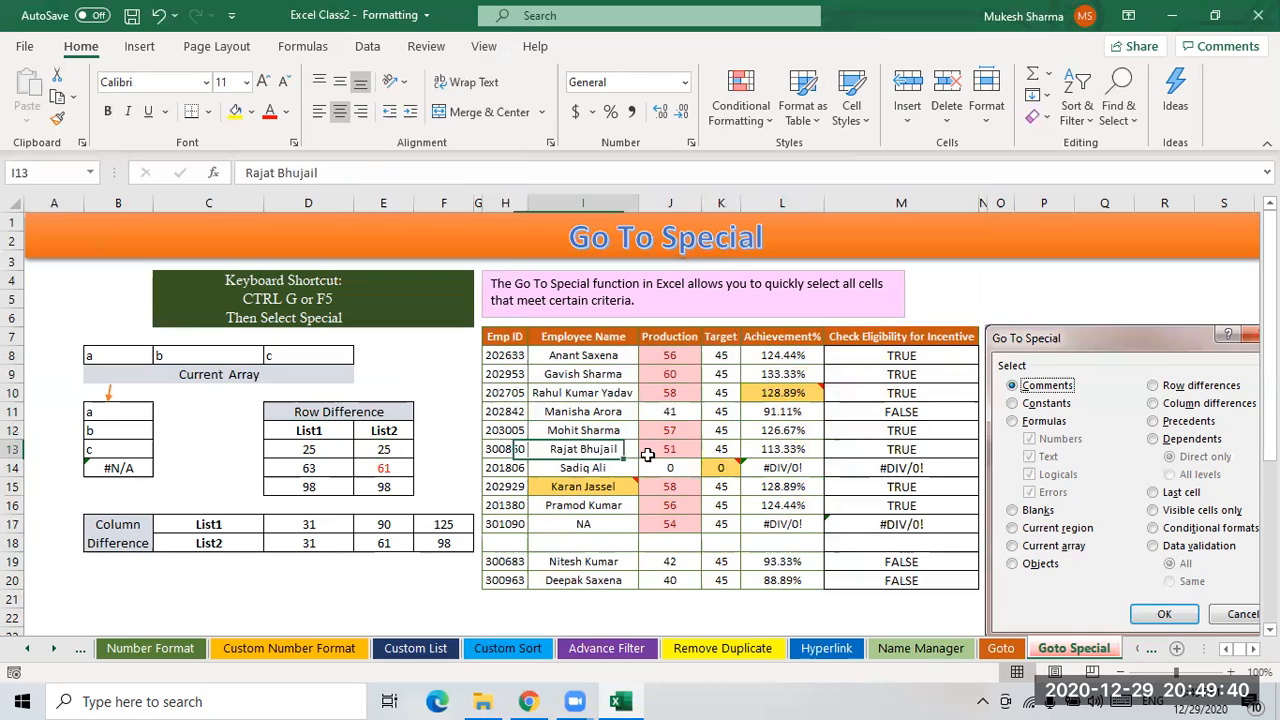
click(721, 432)
click(894, 415)
scroll(706, 513, down, 1)
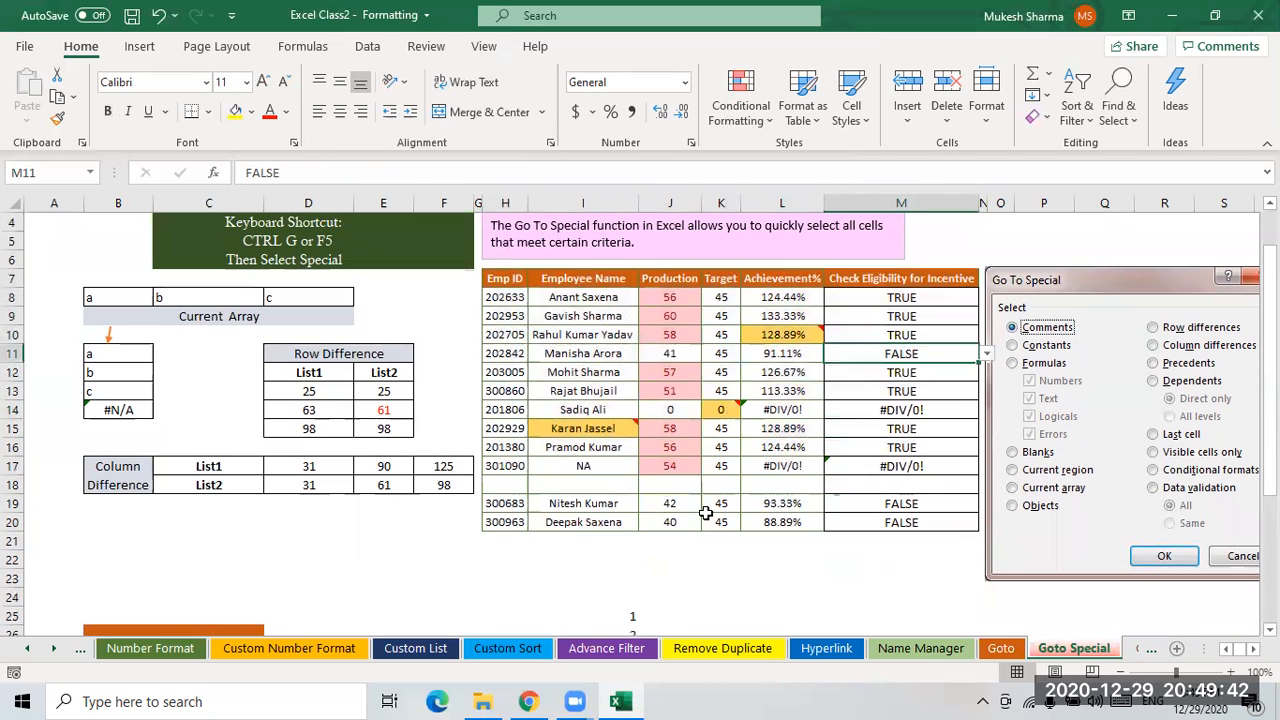
click(756, 450)
- Enter =Emp as an array formula across cells C20:C25
click(287, 526)
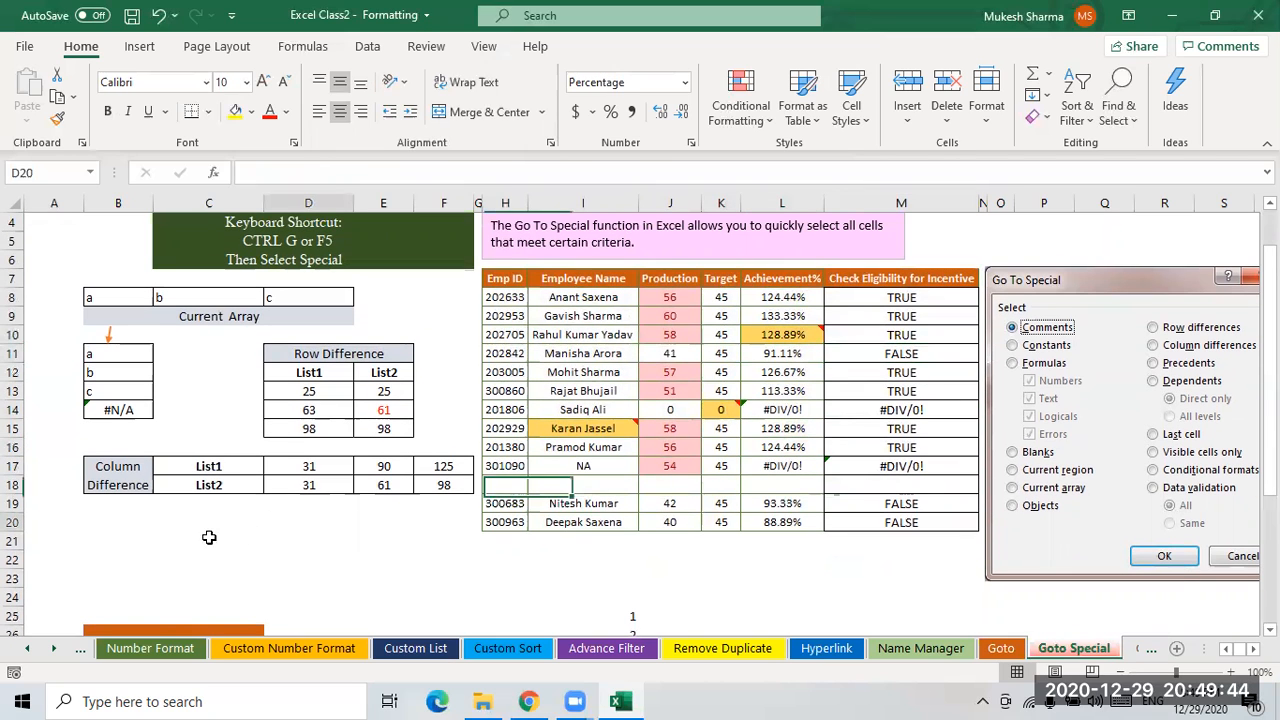
click(219, 527)
text(=)
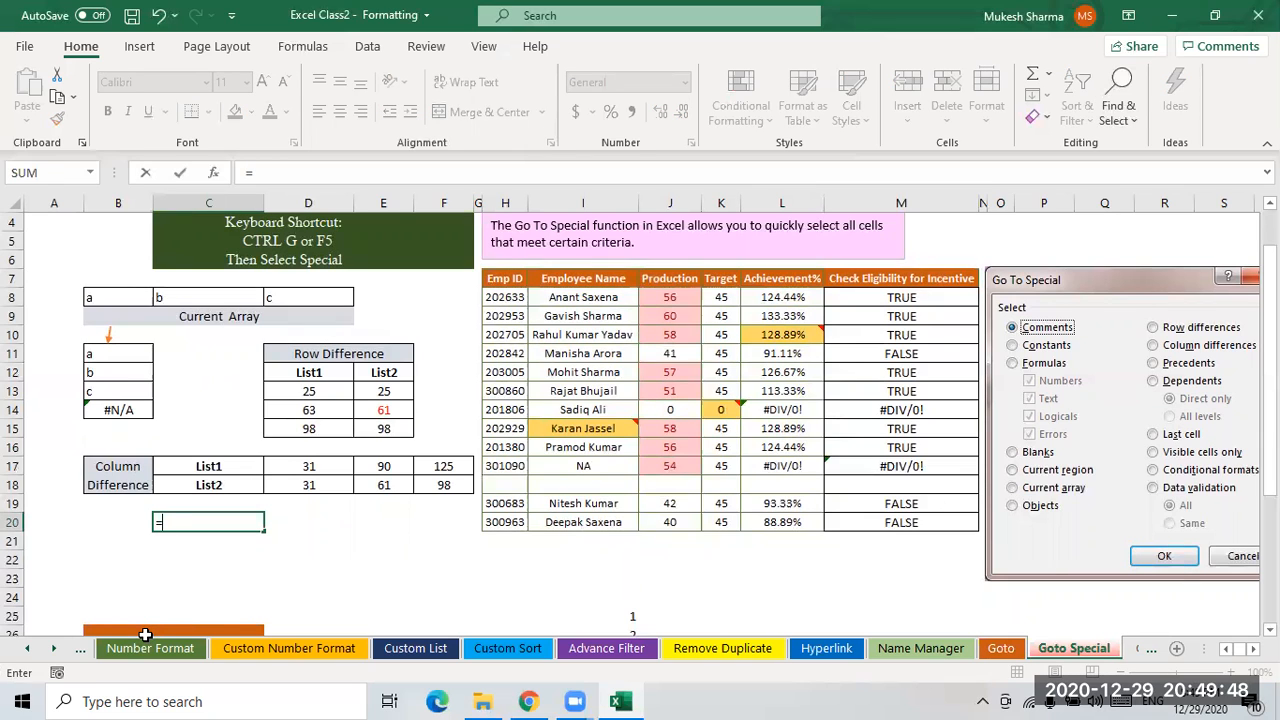
key(BackSpace)
key(Escape)
key(shift+Down)
key(shift+Down)
key(shift+Down)
key(shift+Down)
key(shift+Down)
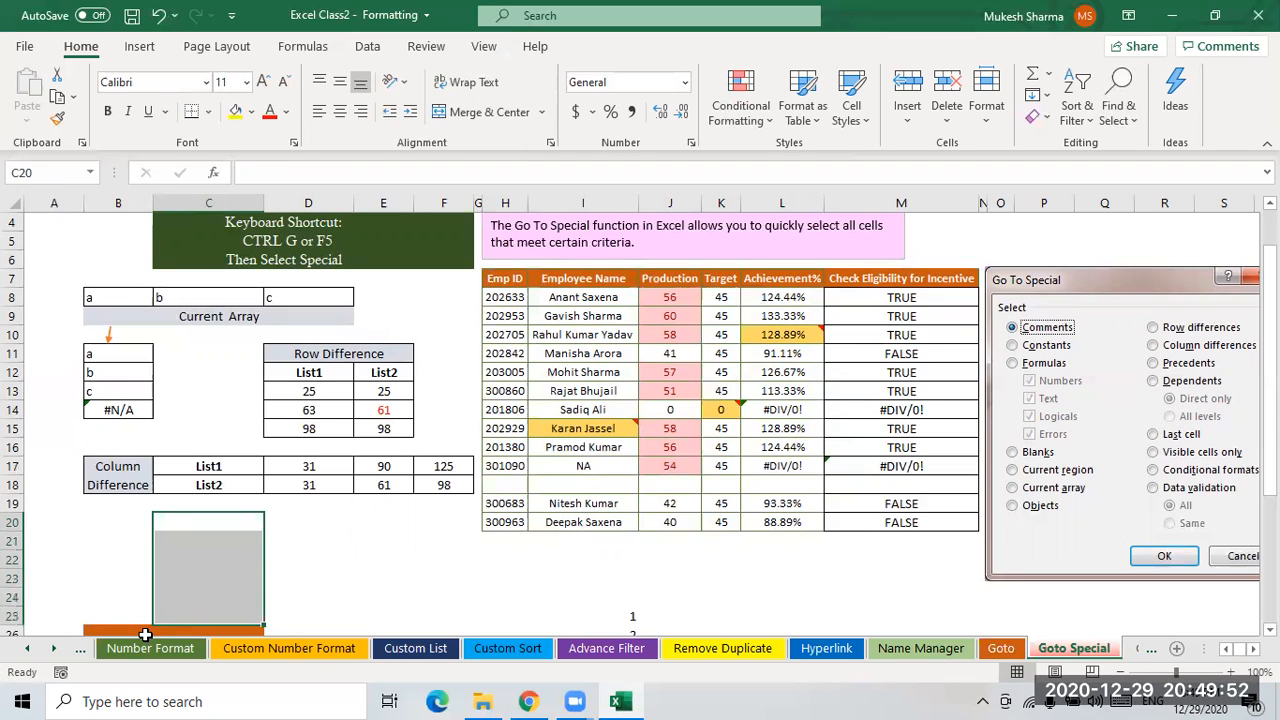
text(=em)
key(Tab)
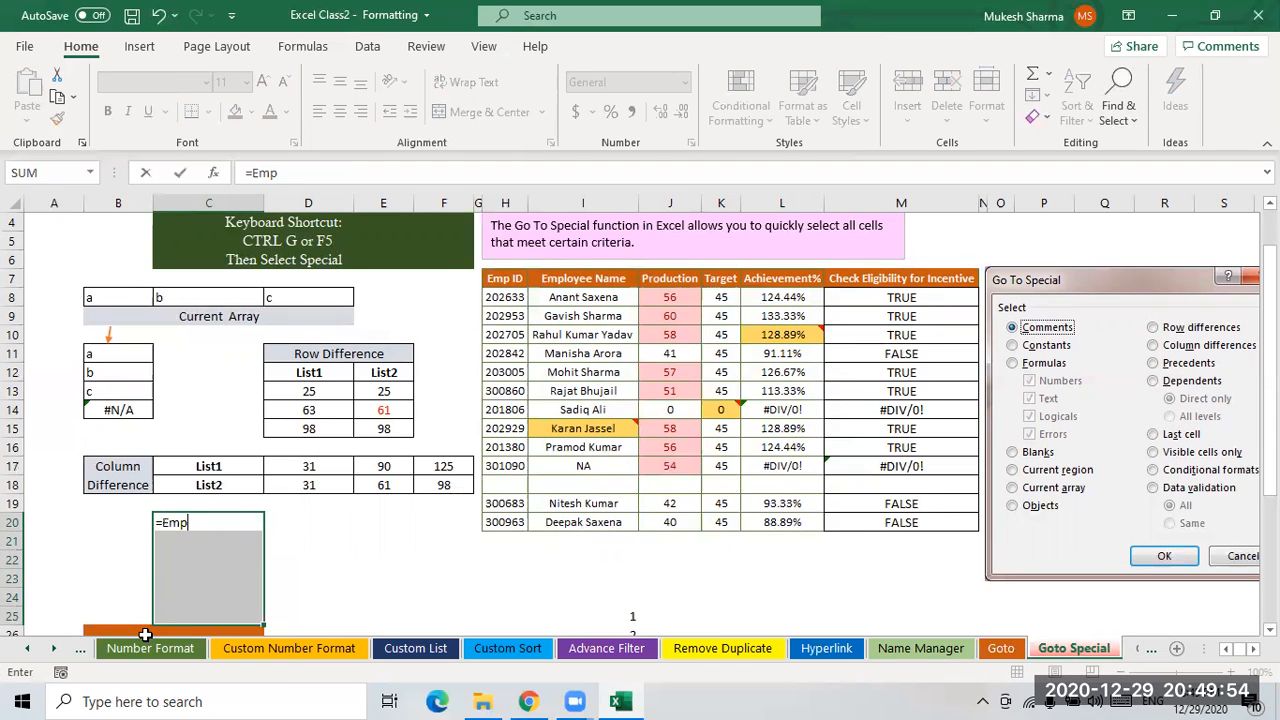
key(ctrl+shift+Return)
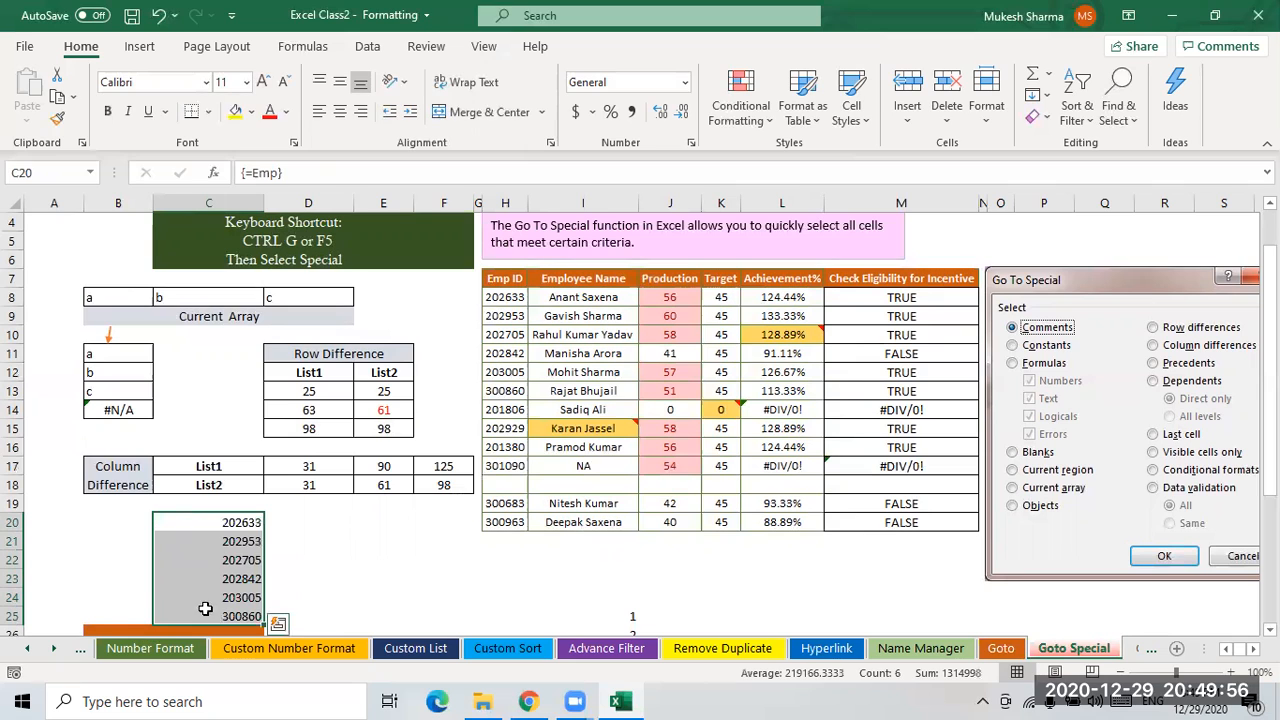
- Try to select the current array from empty cell C19 using Go To Special
scroll(381, 520, down, 1)
click(243, 484)
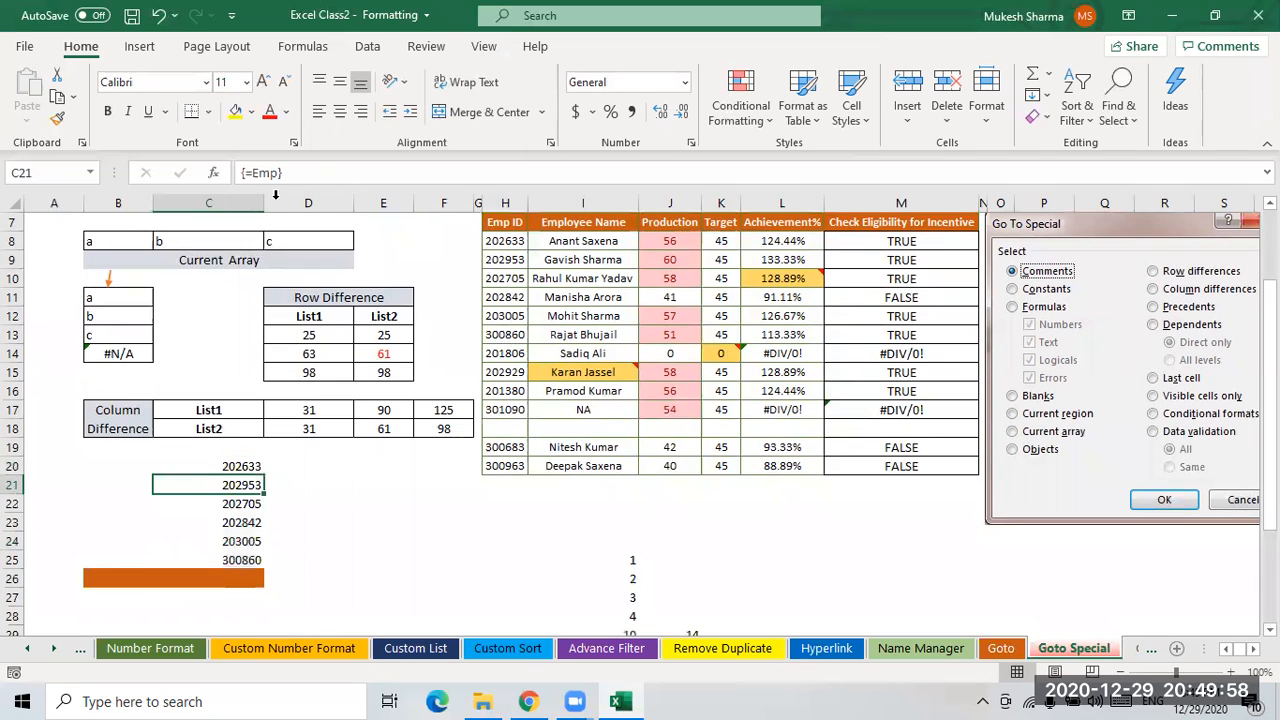
click(239, 449)
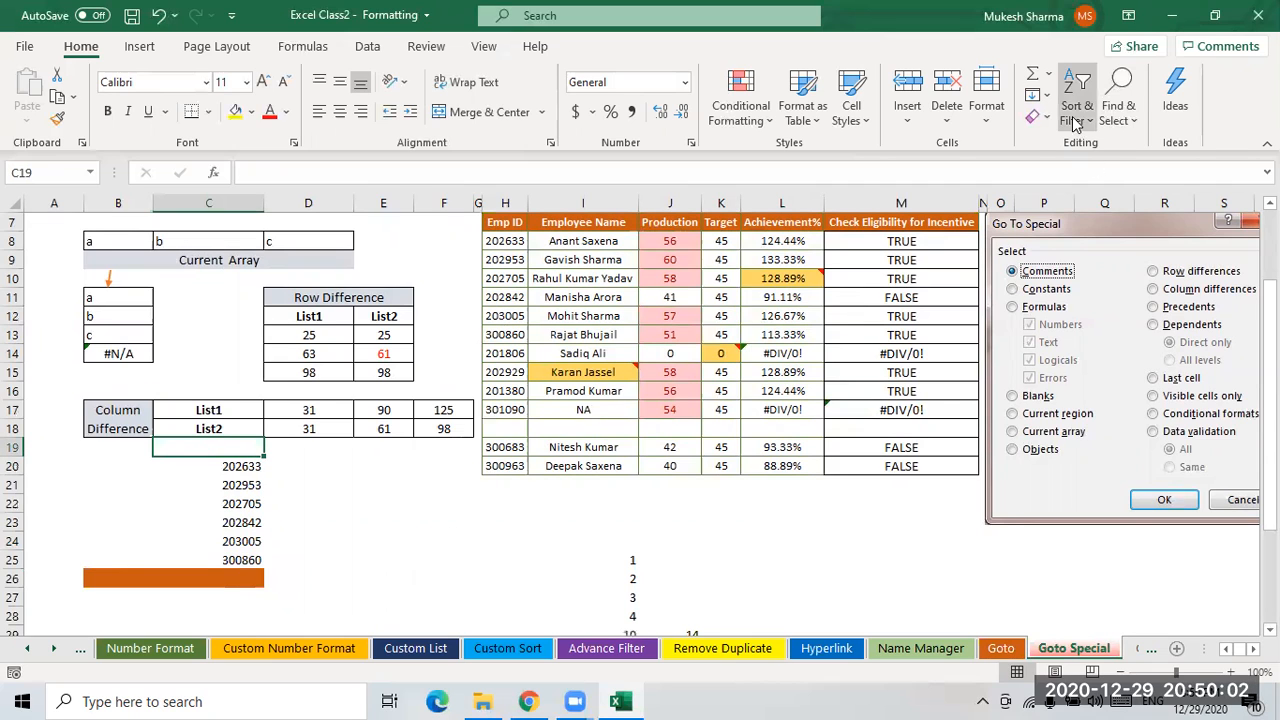
click(1118, 108)
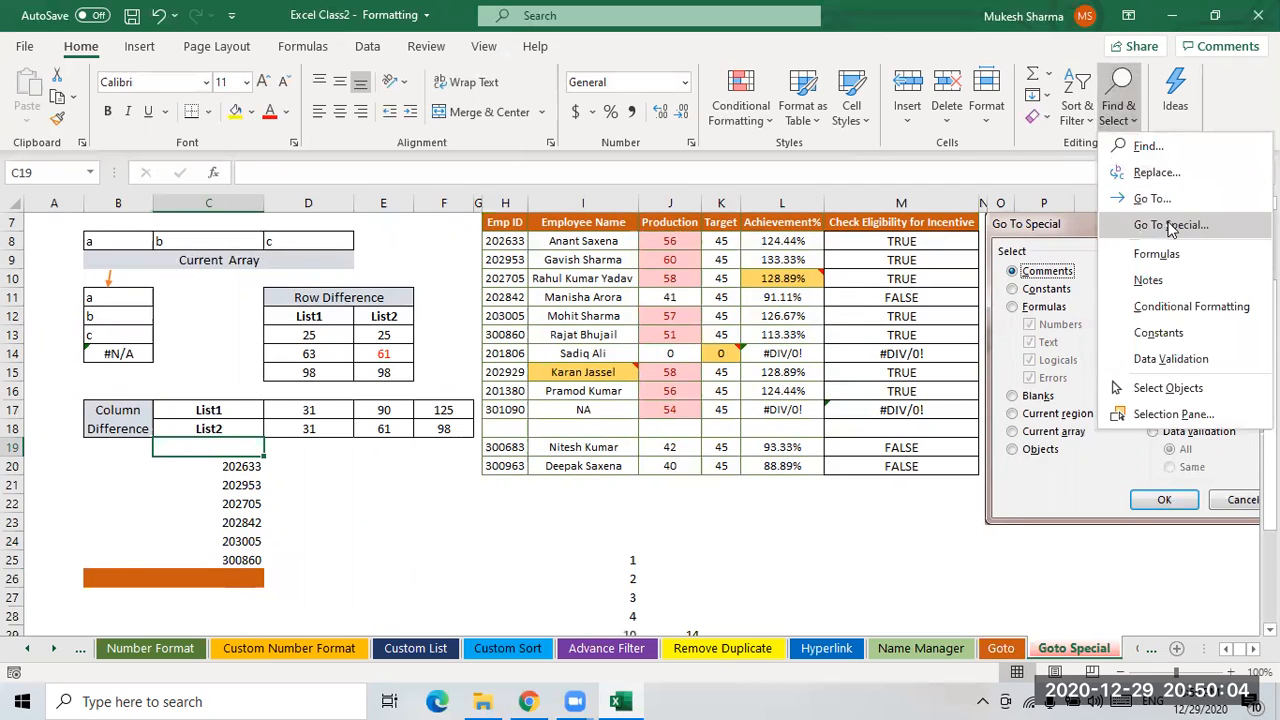
click(1165, 224)
click(278, 345)
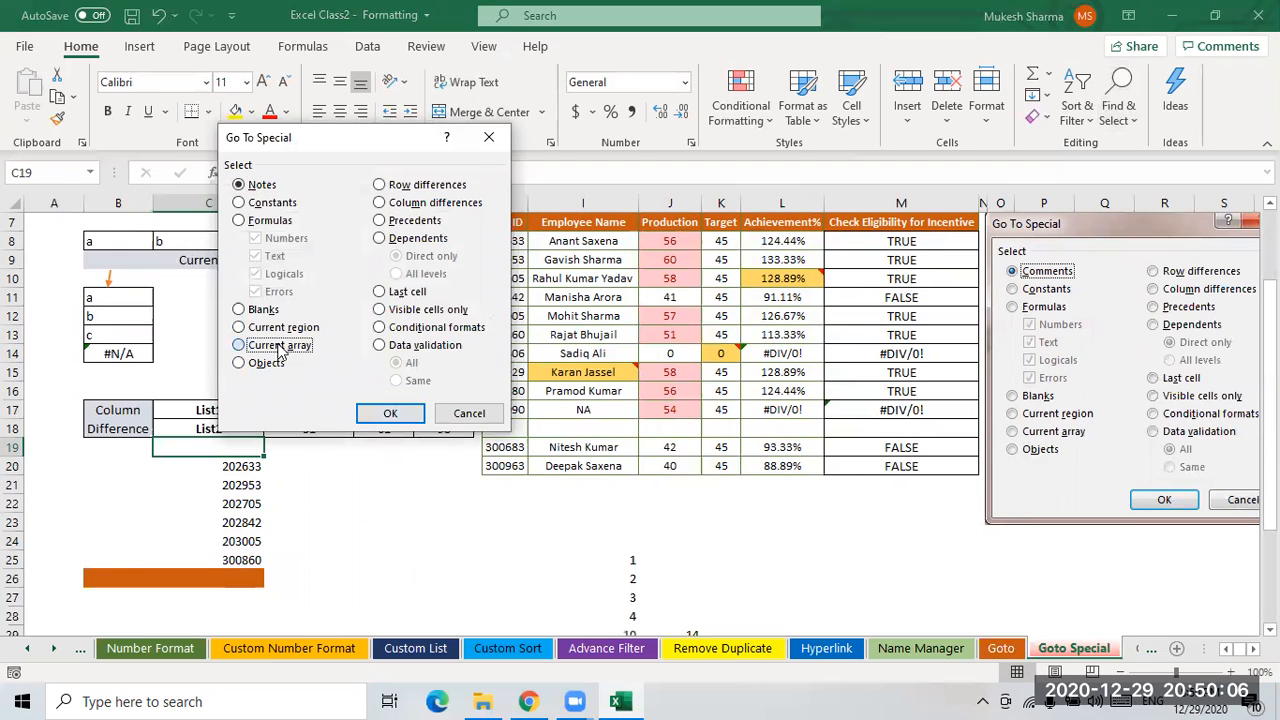
click(390, 413)
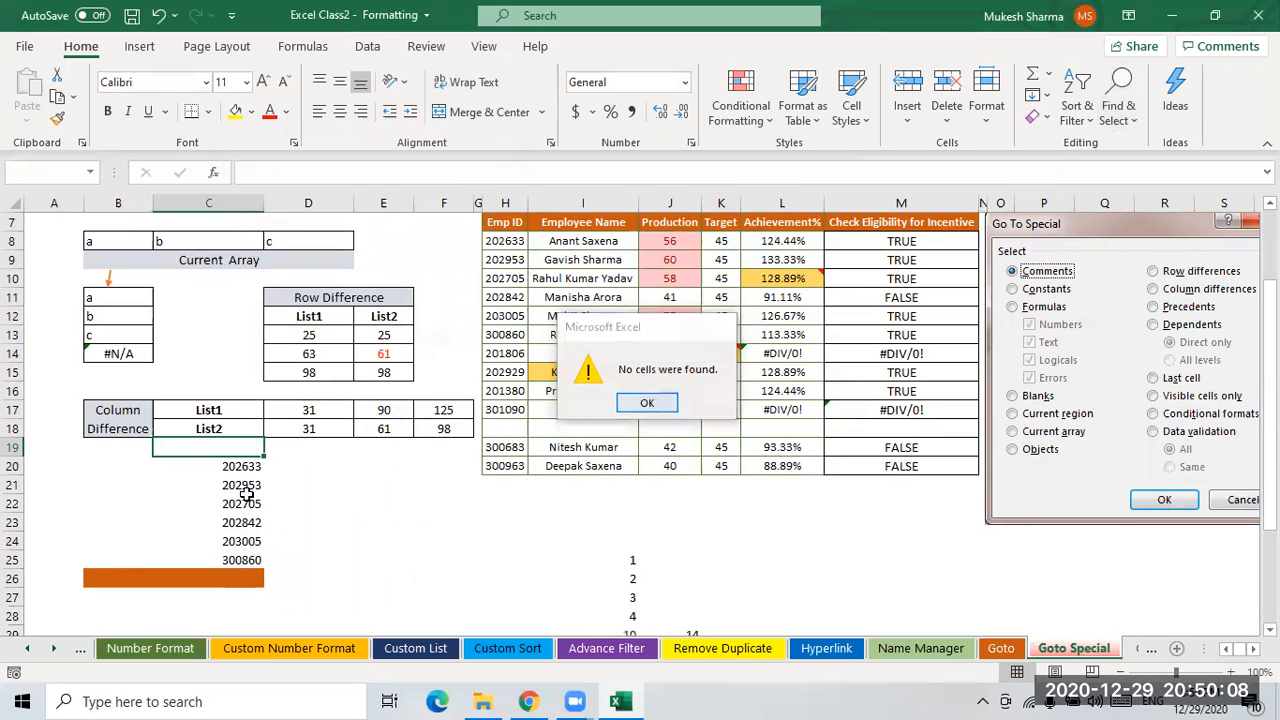
click(647, 403)
- Select the current array around cell C20 using Go To Special
click(1122, 129)
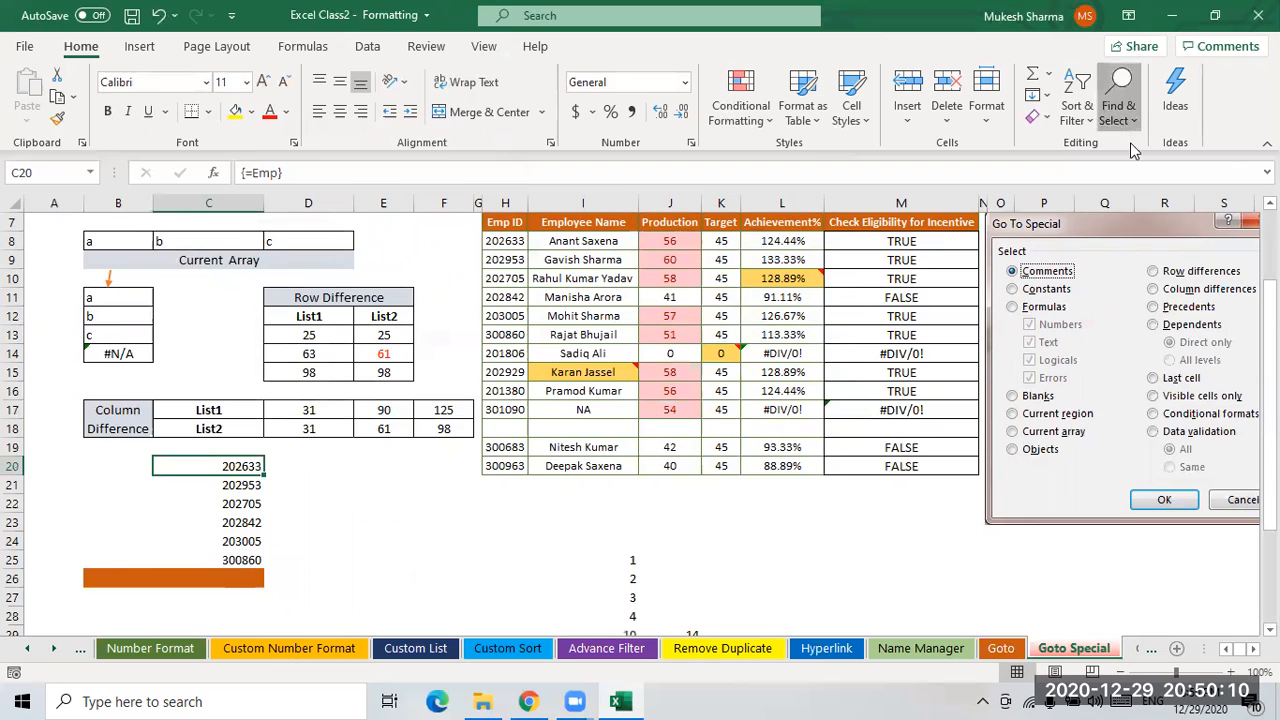
click(1146, 225)
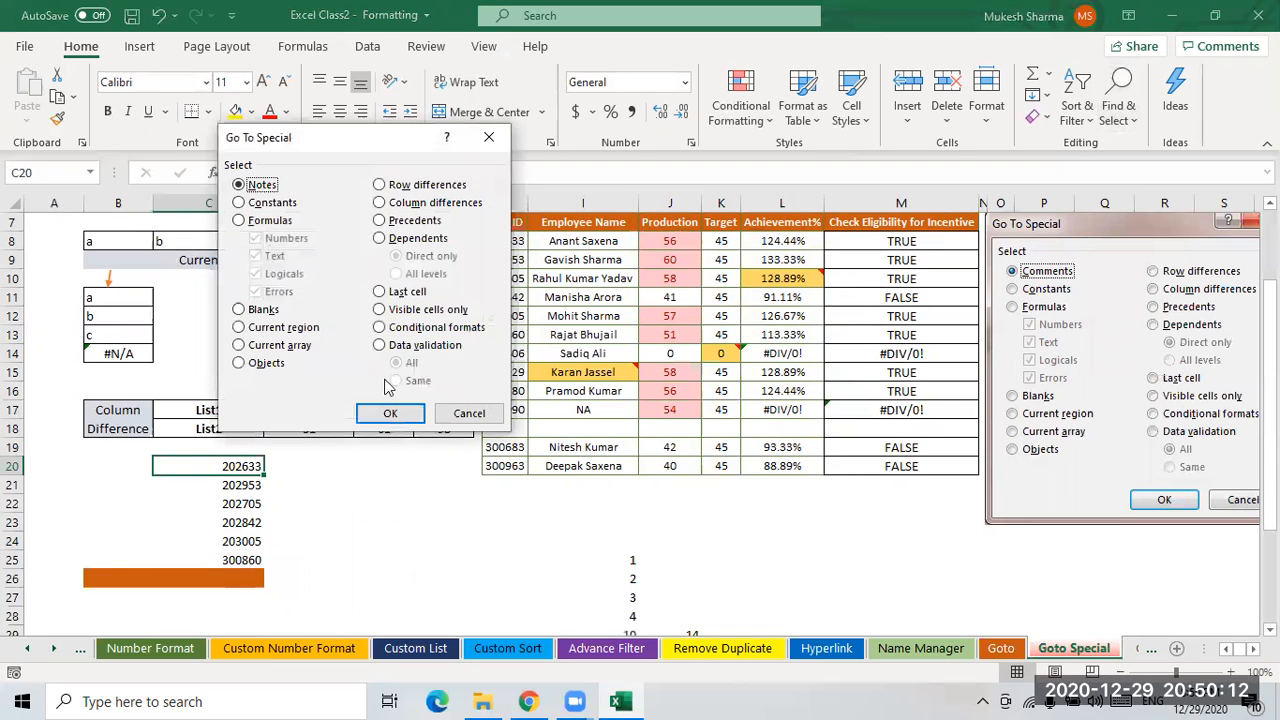
click(279, 345)
click(390, 413)
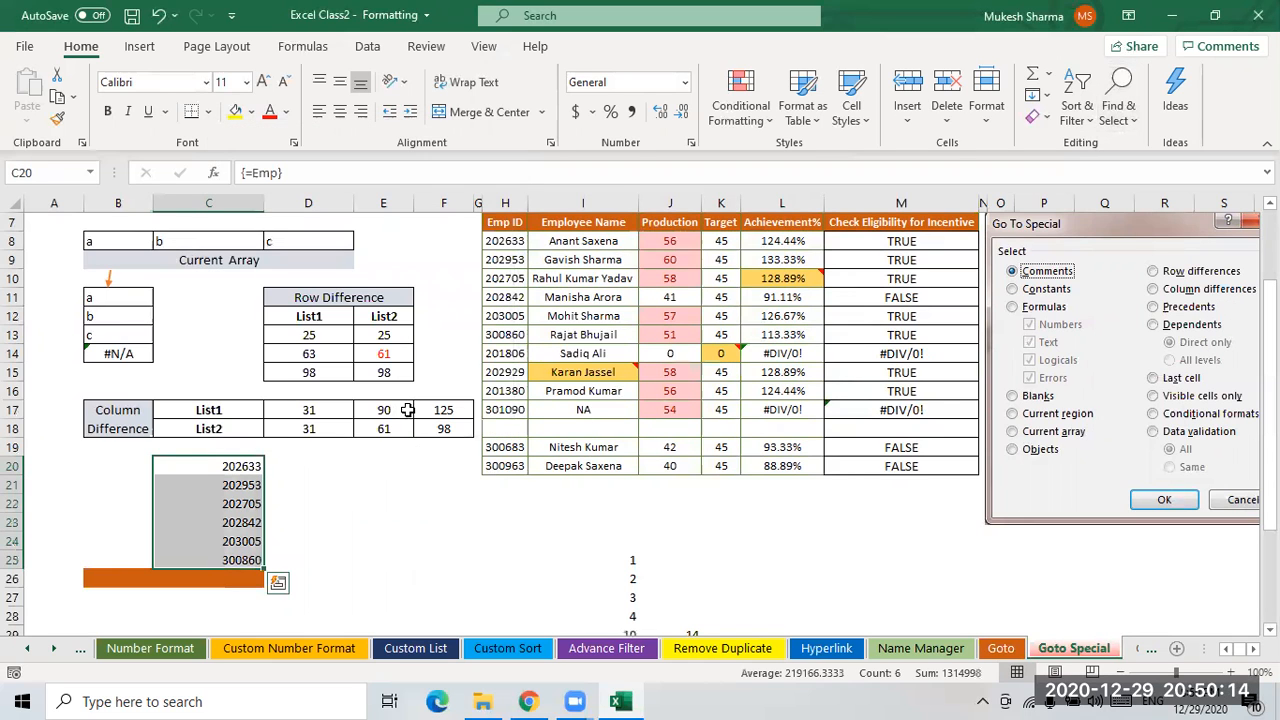
click(236, 470)
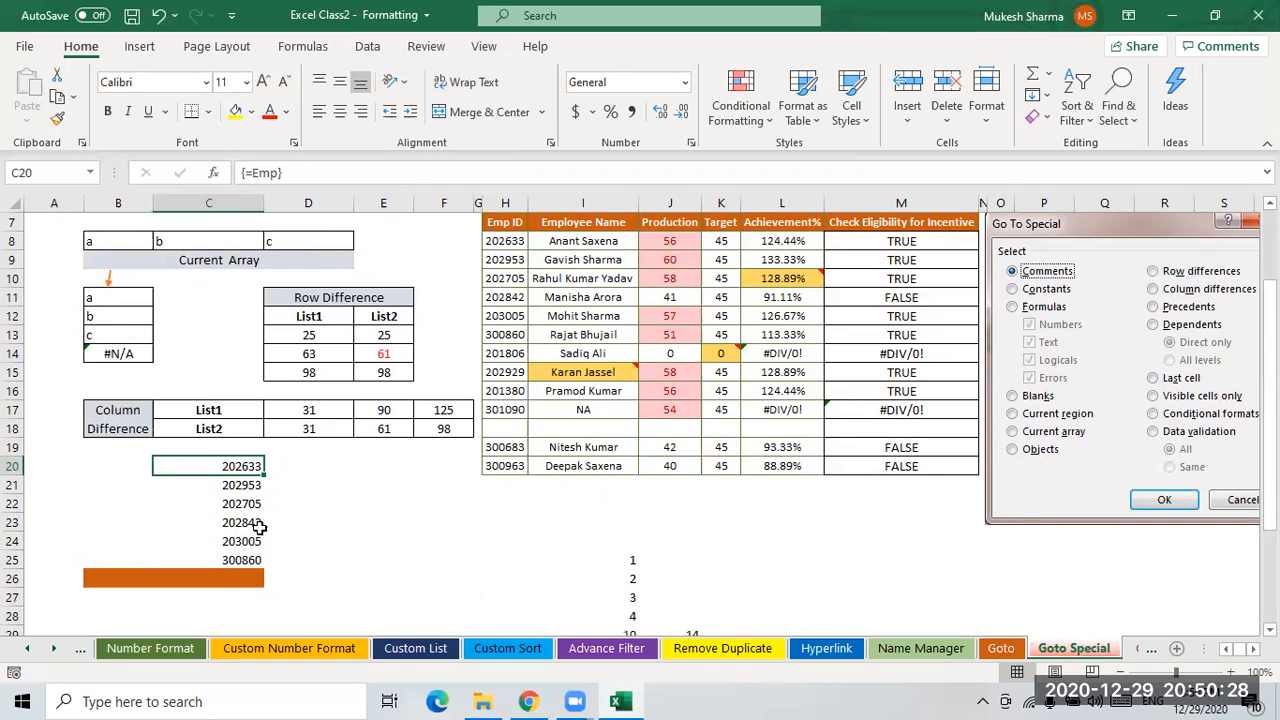
drag(240, 467, 237, 556)
click(363, 524)
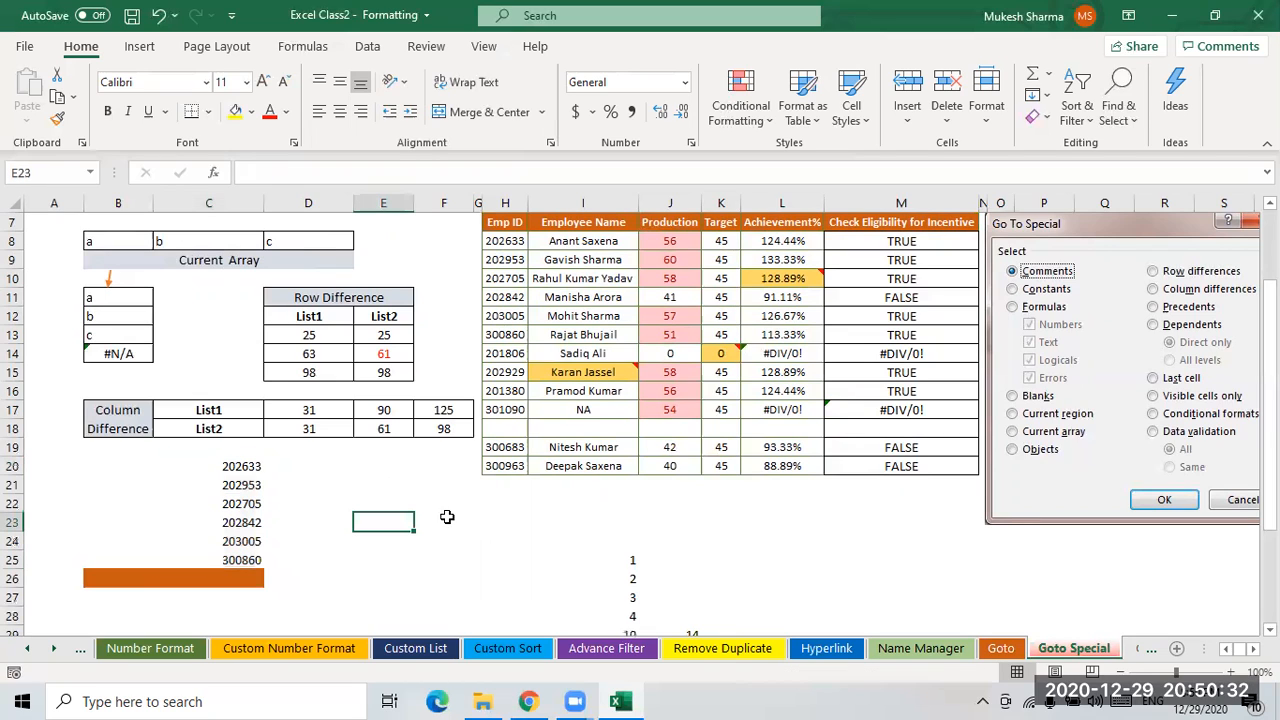
click(1118, 112)
click(1160, 224)
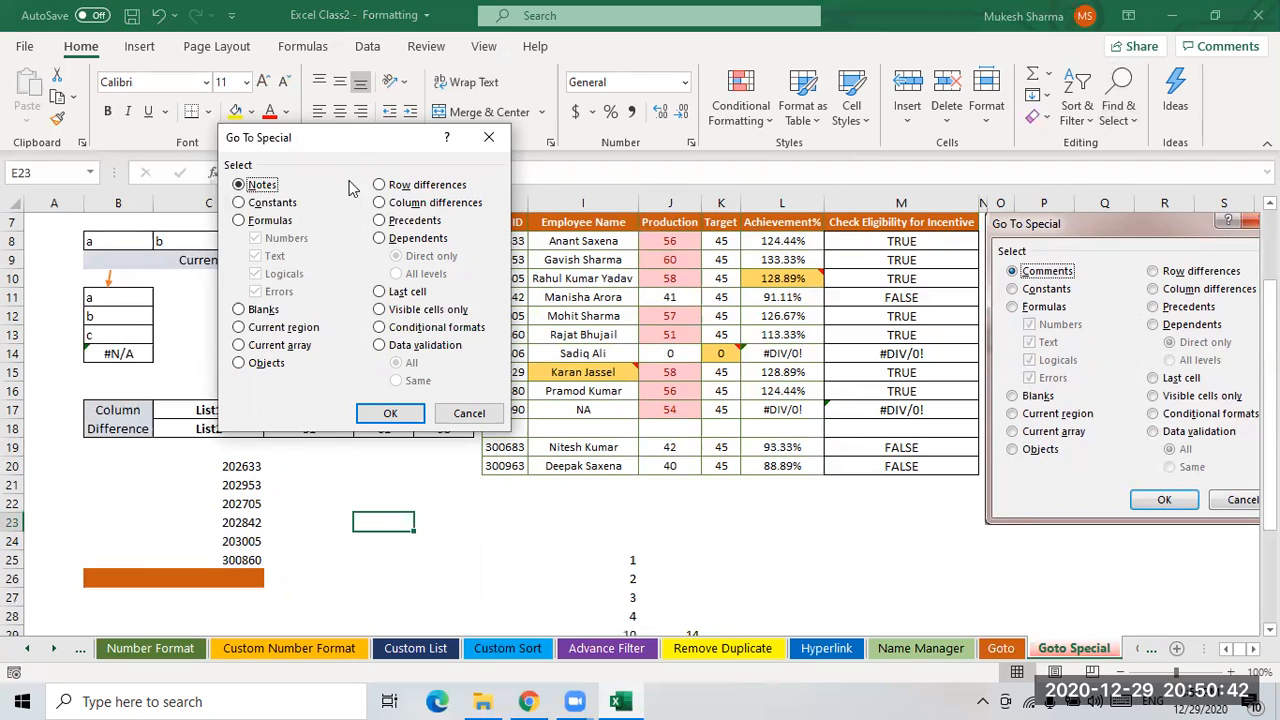
drag(345, 154, 361, 201)
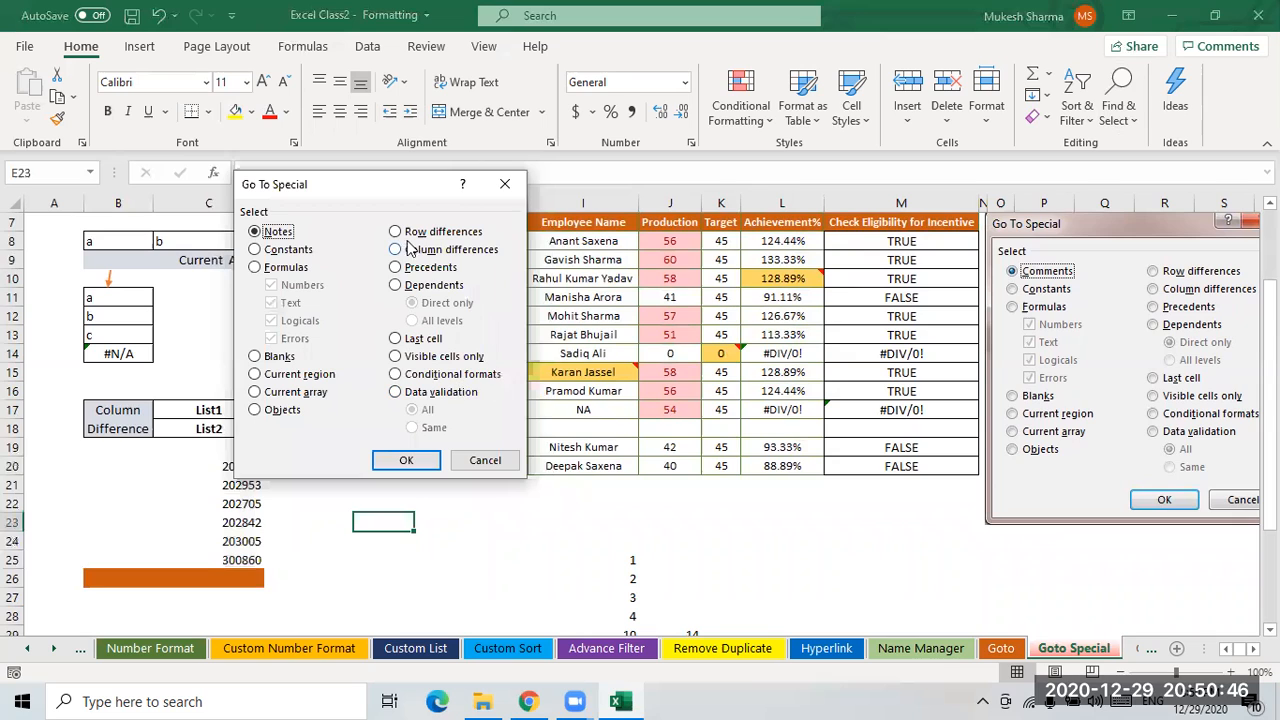
click(504, 186)
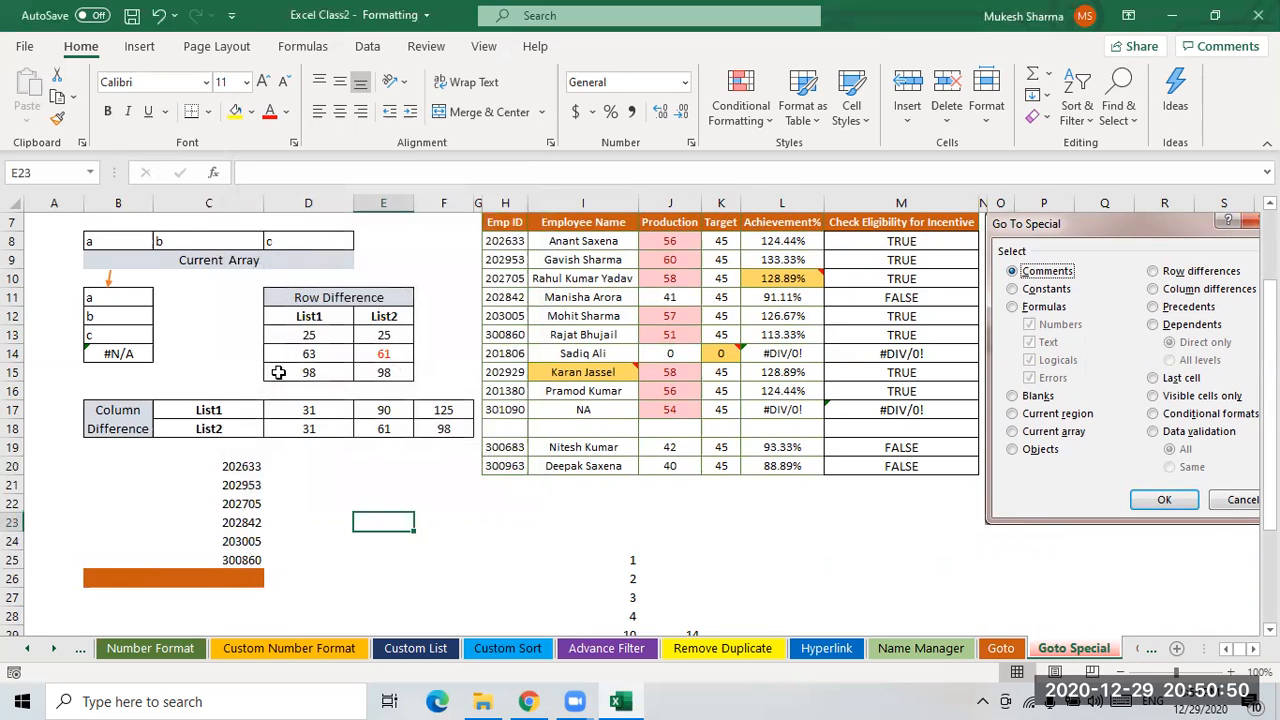
- Select the row differences within the List1 and List2 table D12:E15 using Go To Special
scroll(300, 370, up, 1)
drag(311, 374, 309, 430)
drag(384, 372, 384, 430)
click(443, 395)
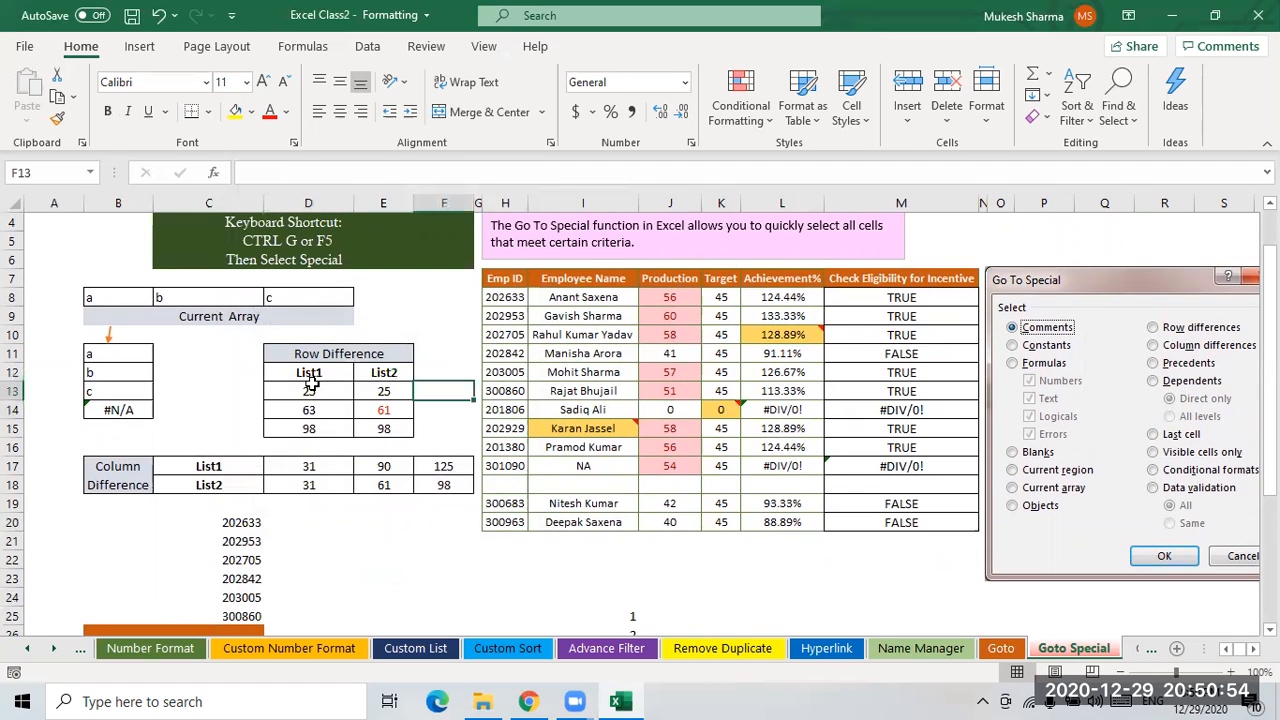
drag(313, 374, 384, 428)
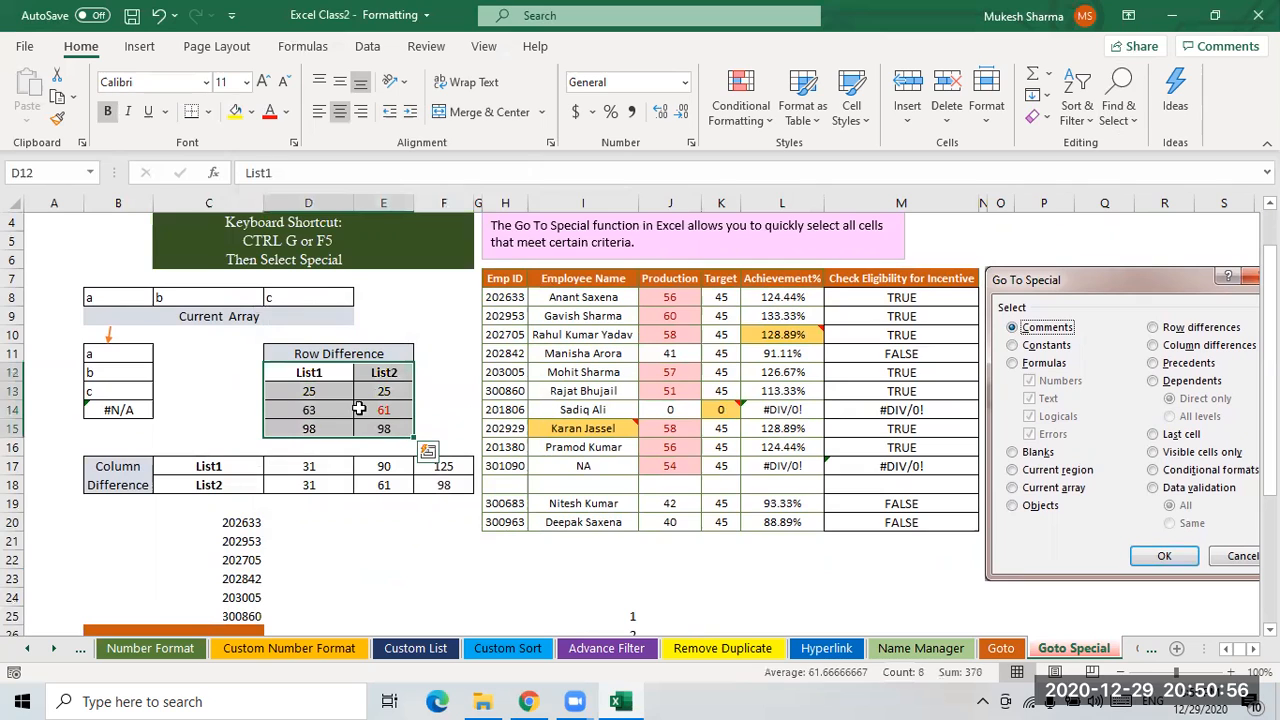
click(1115, 120)
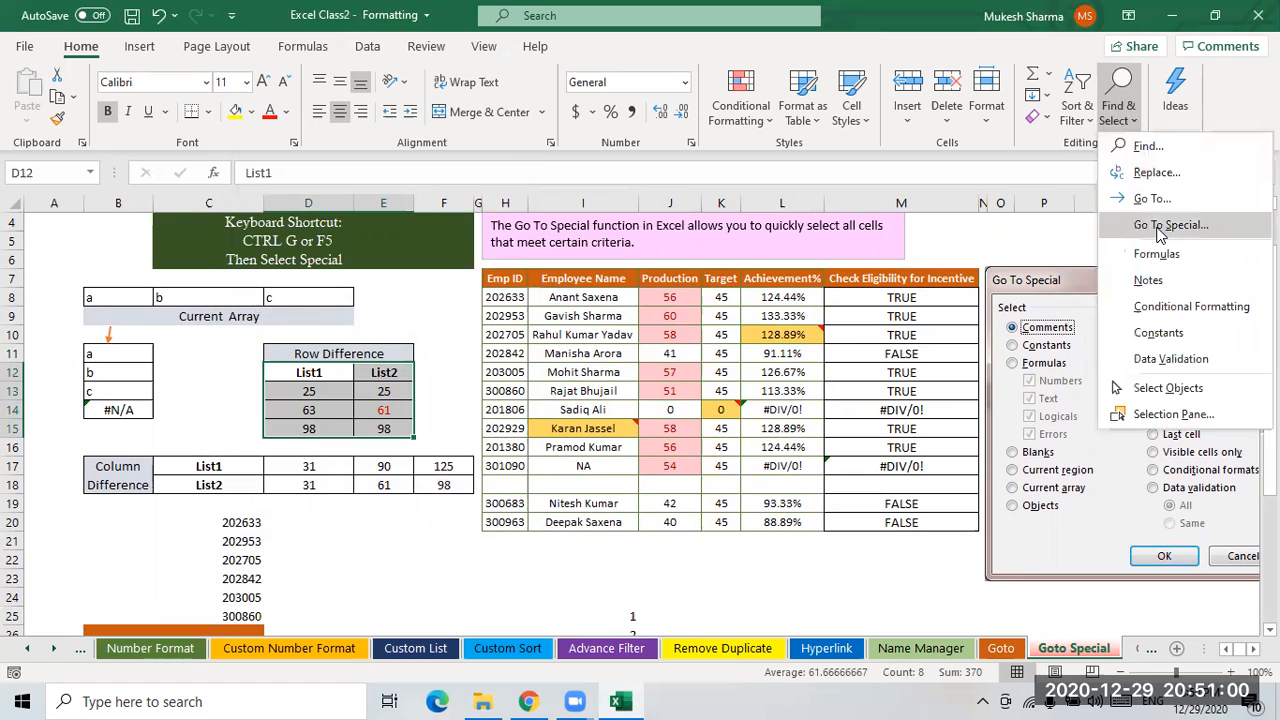
click(1150, 226)
click(412, 232)
click(406, 462)
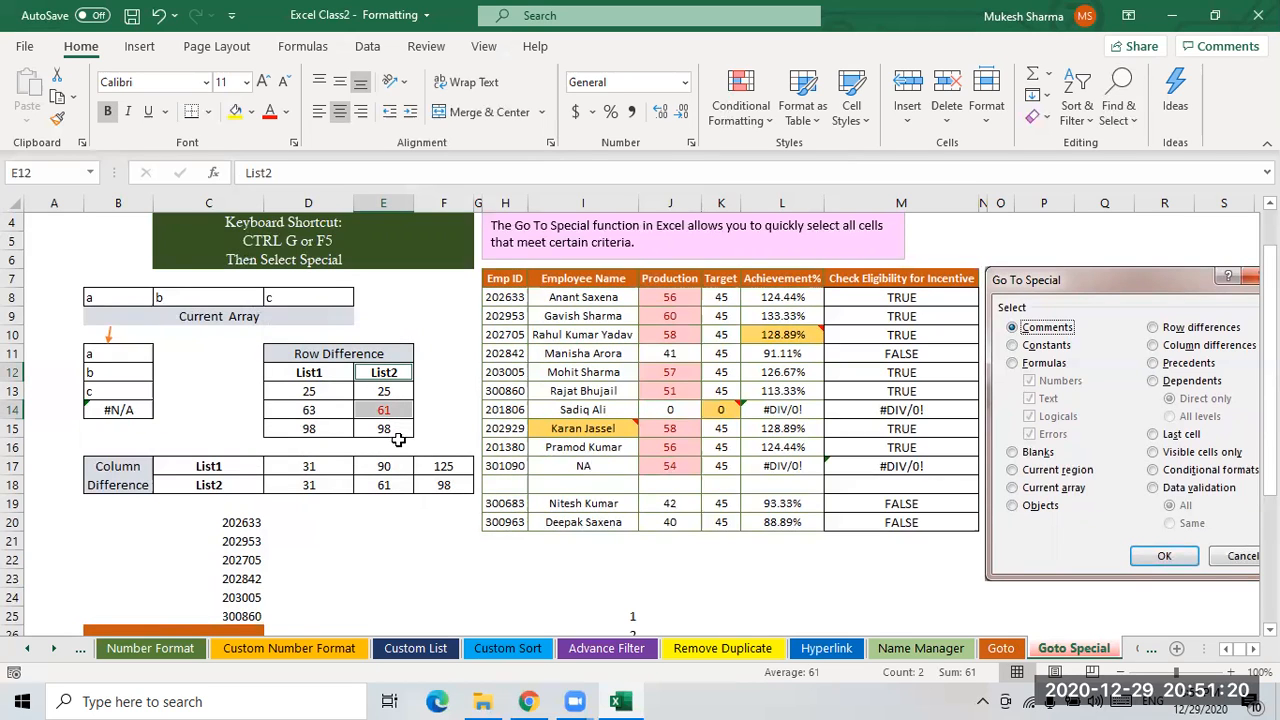
- Select the column differences within the Column Difference table C17:F18 using Go To Special
click(232, 472)
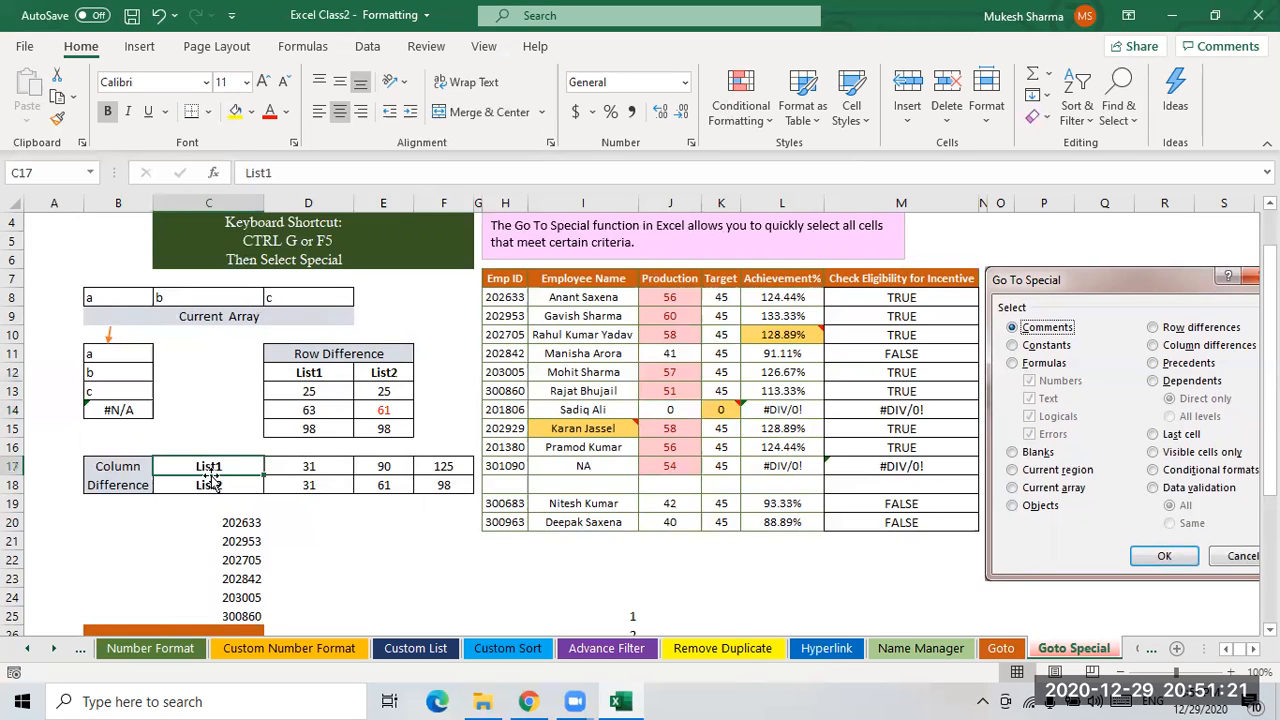
click(313, 478)
drag(200, 467, 450, 488)
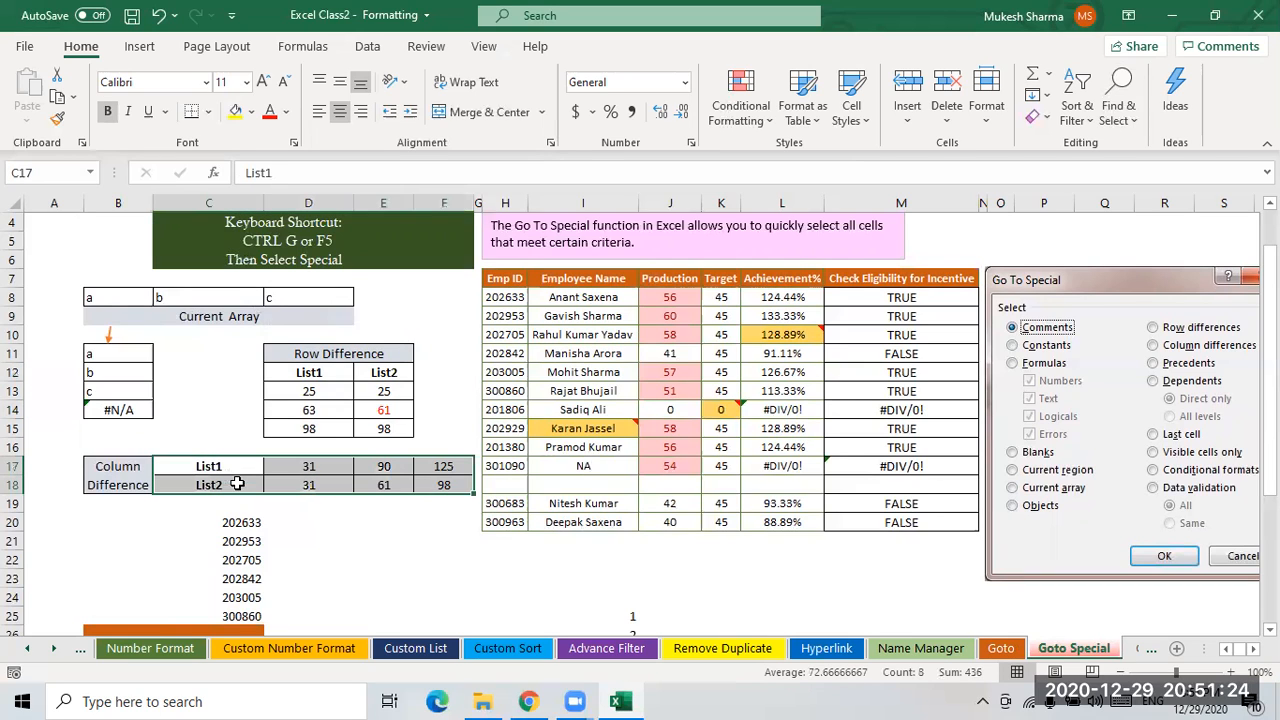
click(1118, 130)
click(1165, 230)
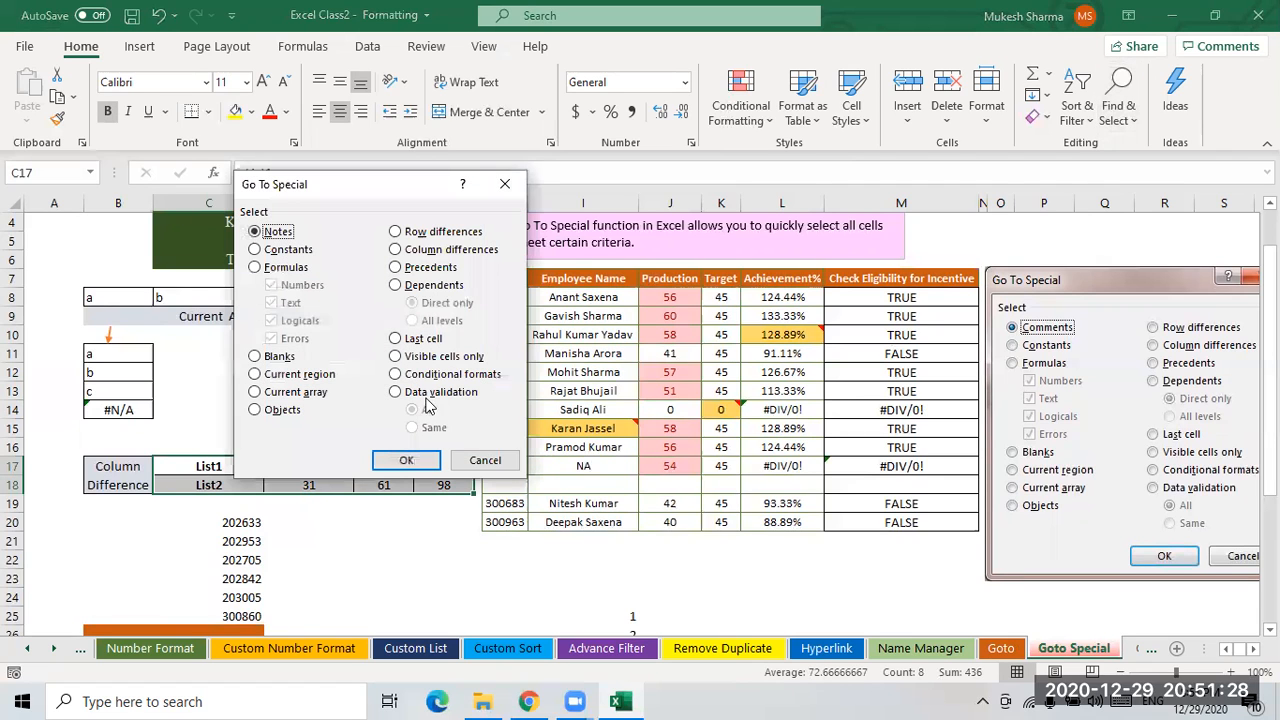
click(430, 251)
click(406, 460)
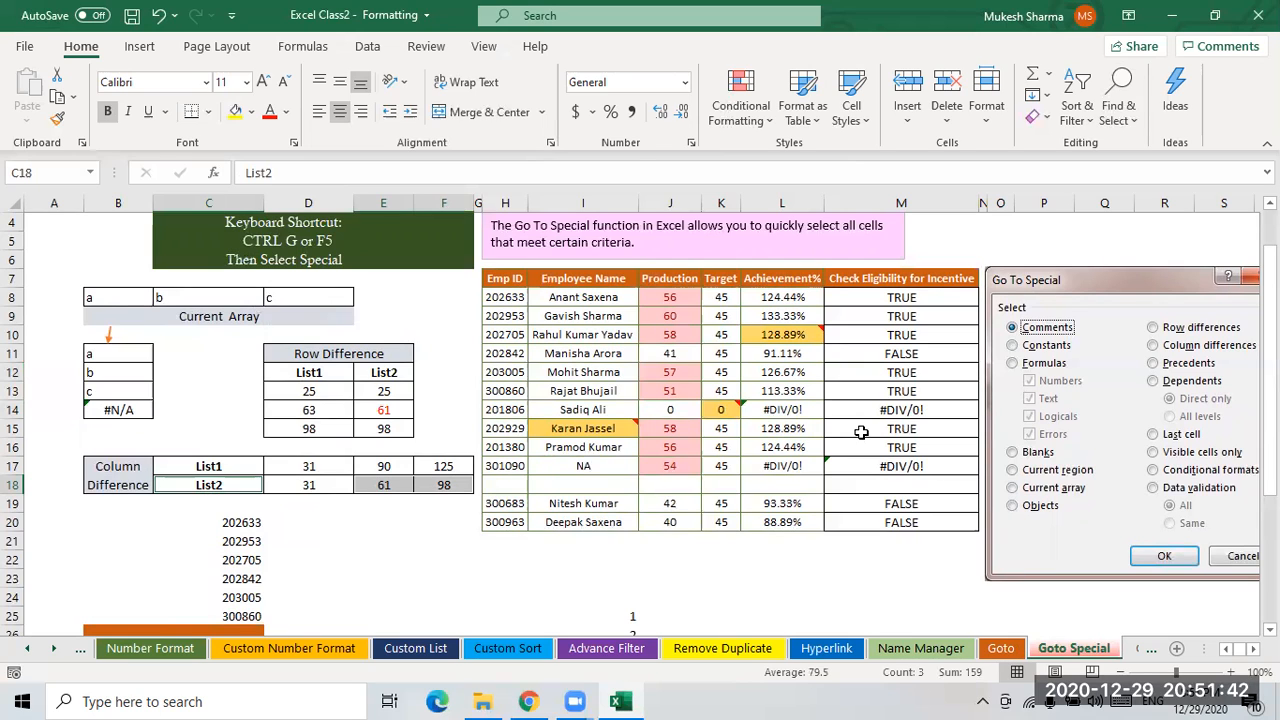
click(1120, 118)
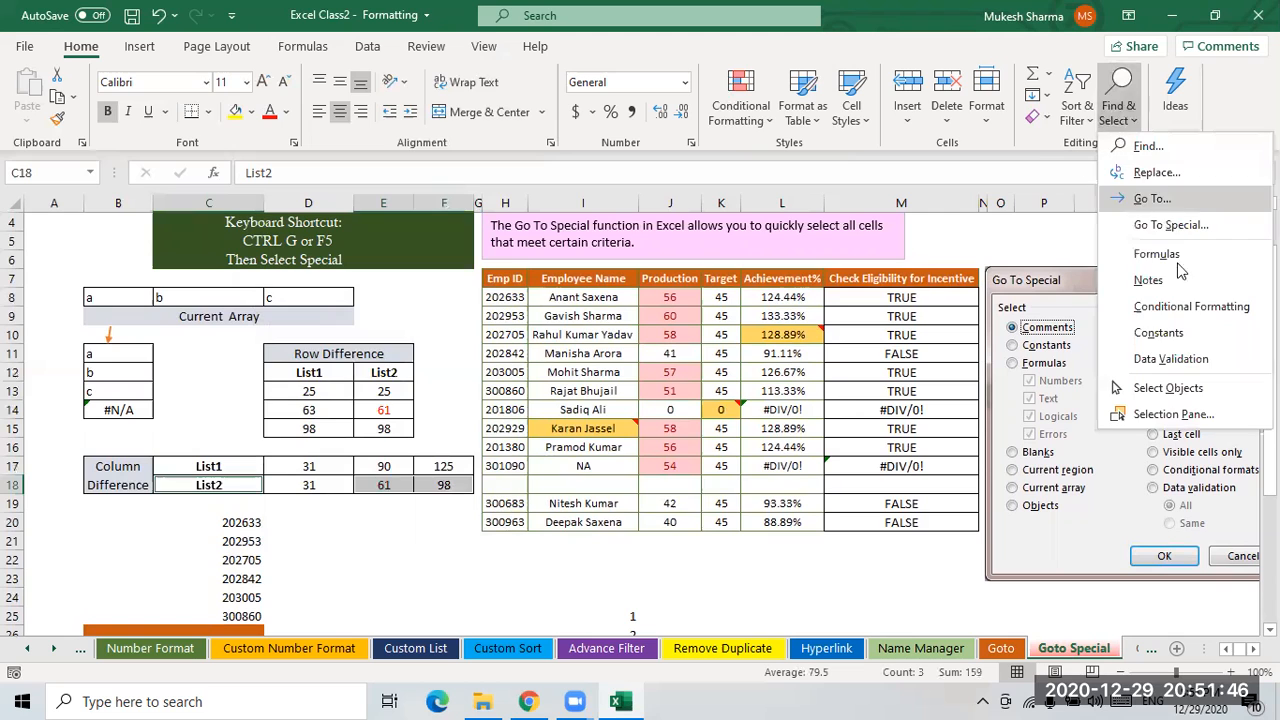
click(1170, 227)
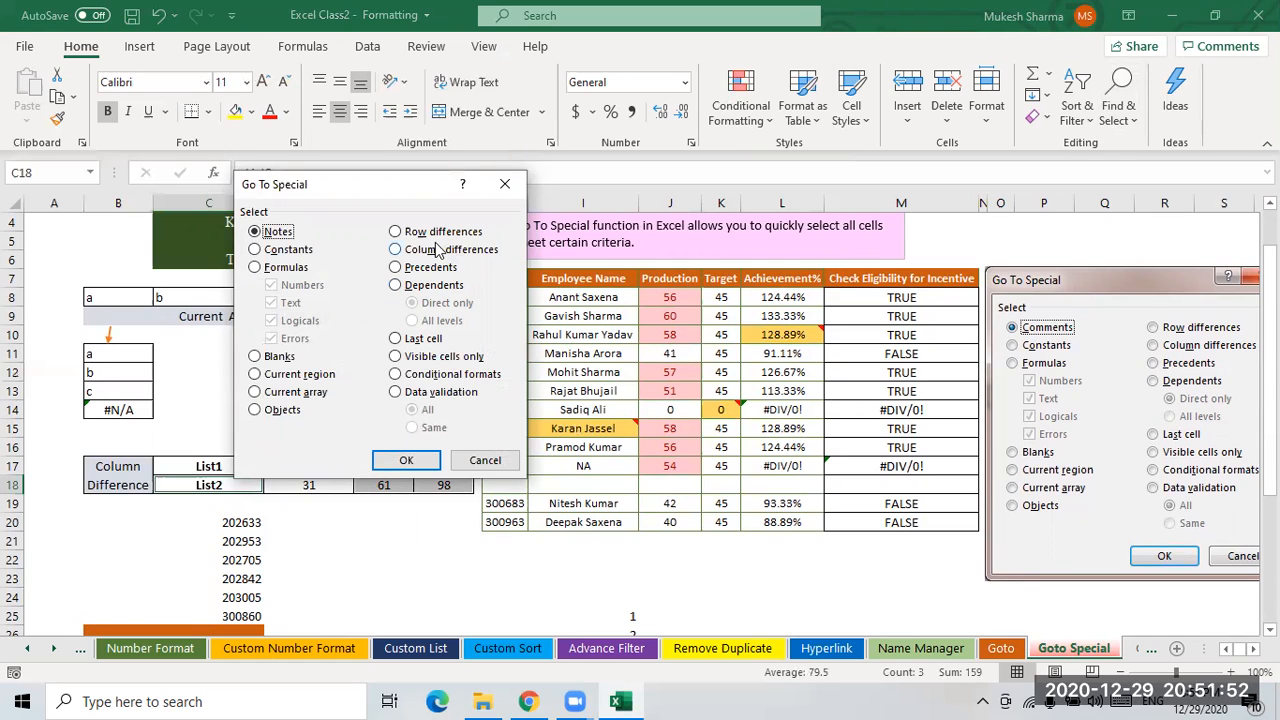
key(Escape)
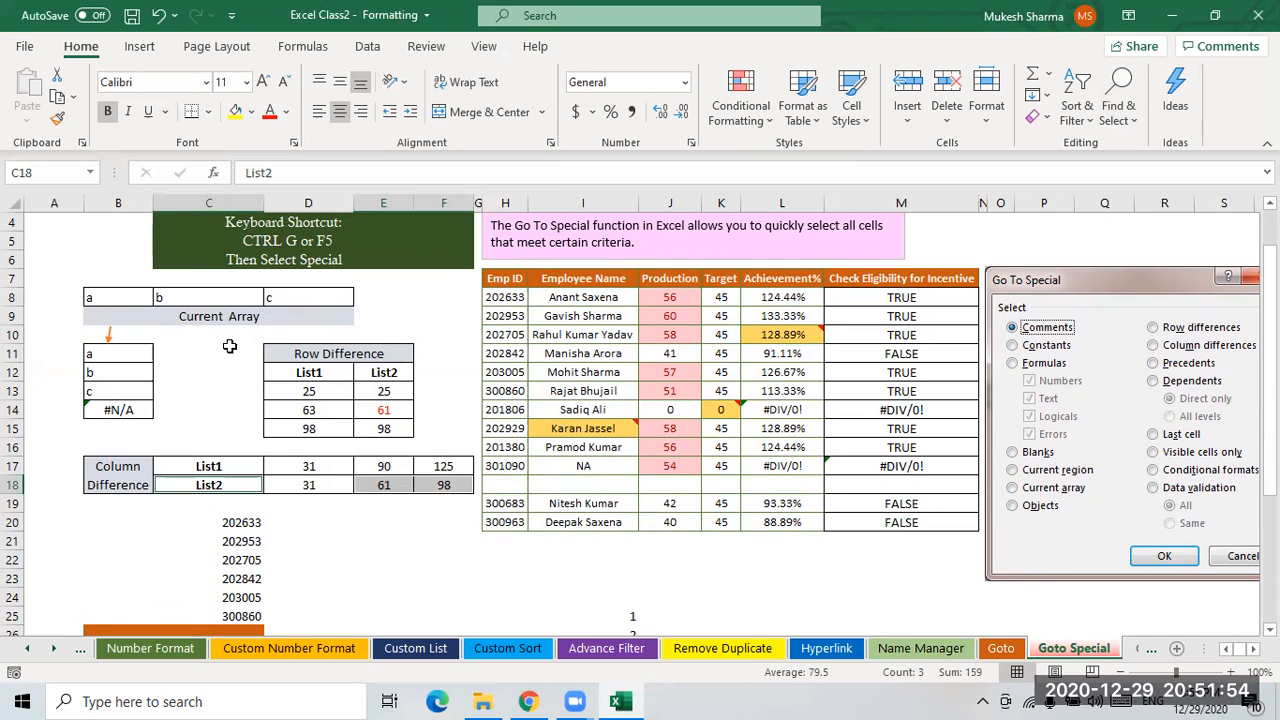
click(236, 352)
scroll(322, 413, up, 1)
click(224, 376)
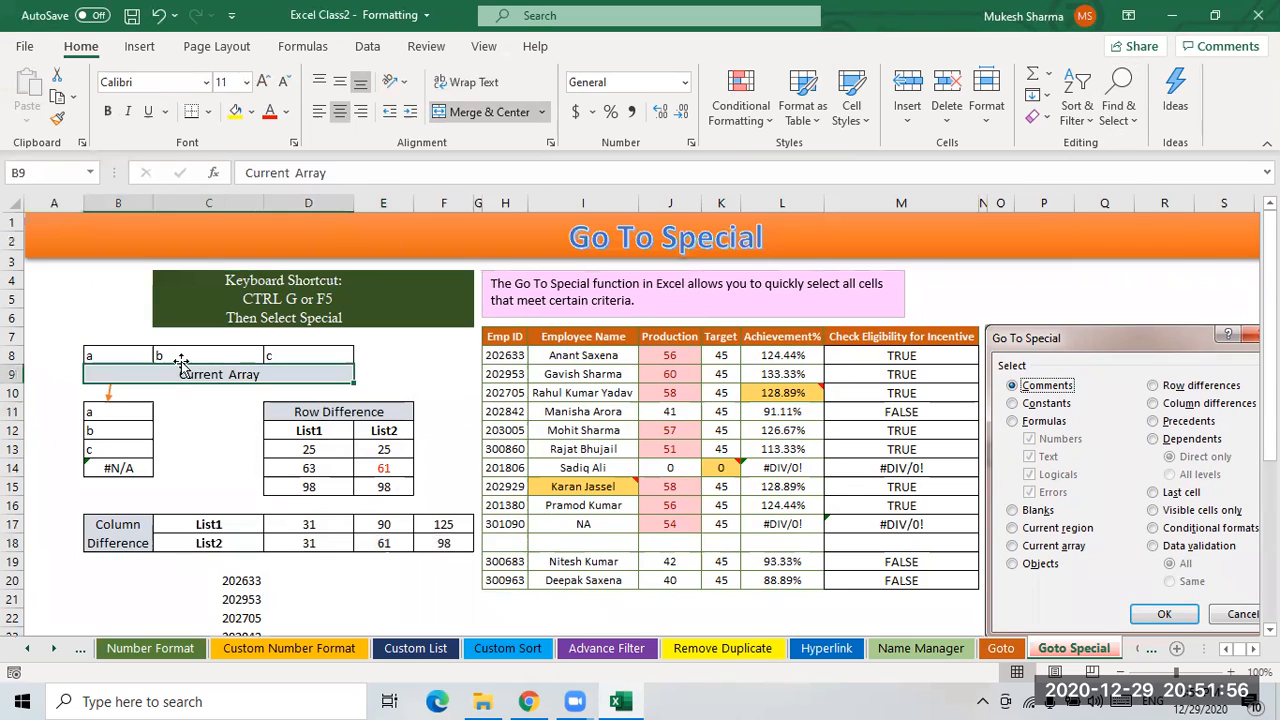
scroll(578, 470, down, 2)
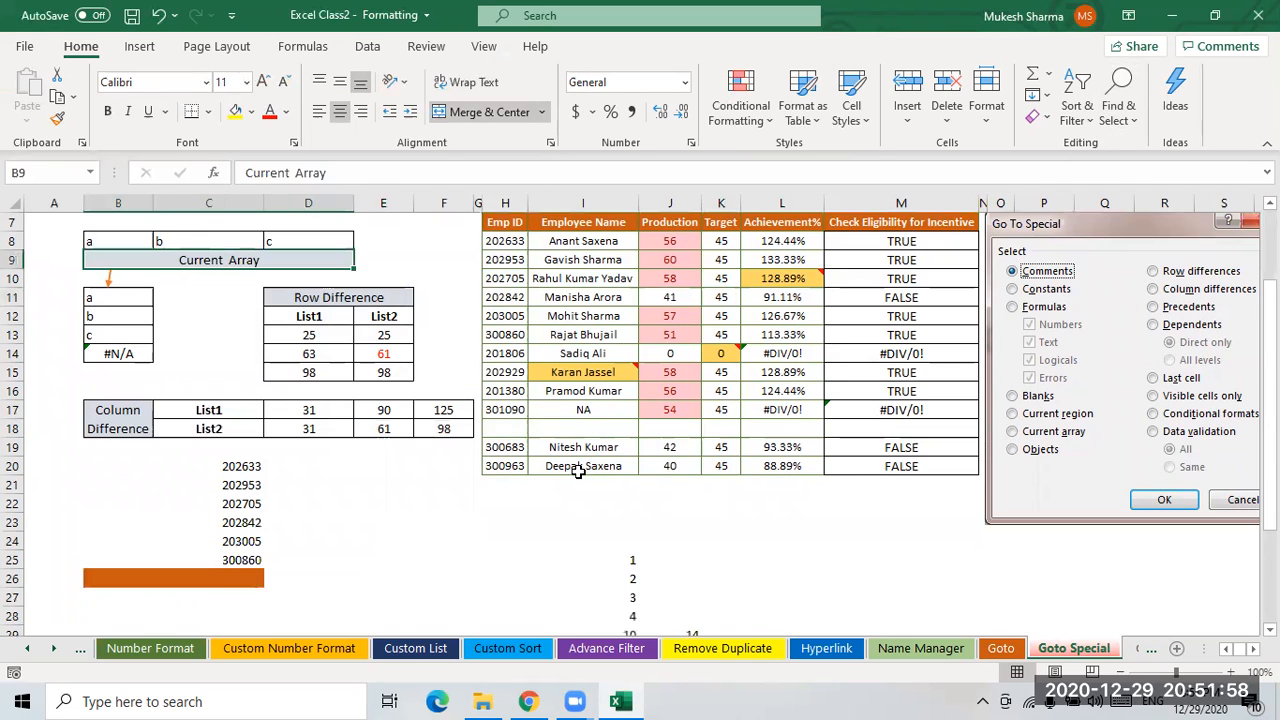
scroll(591, 478, down, 2)
- Switch to the Goto Special_1 sheet and examine the Precedents and dependents tables
click(1143, 654)
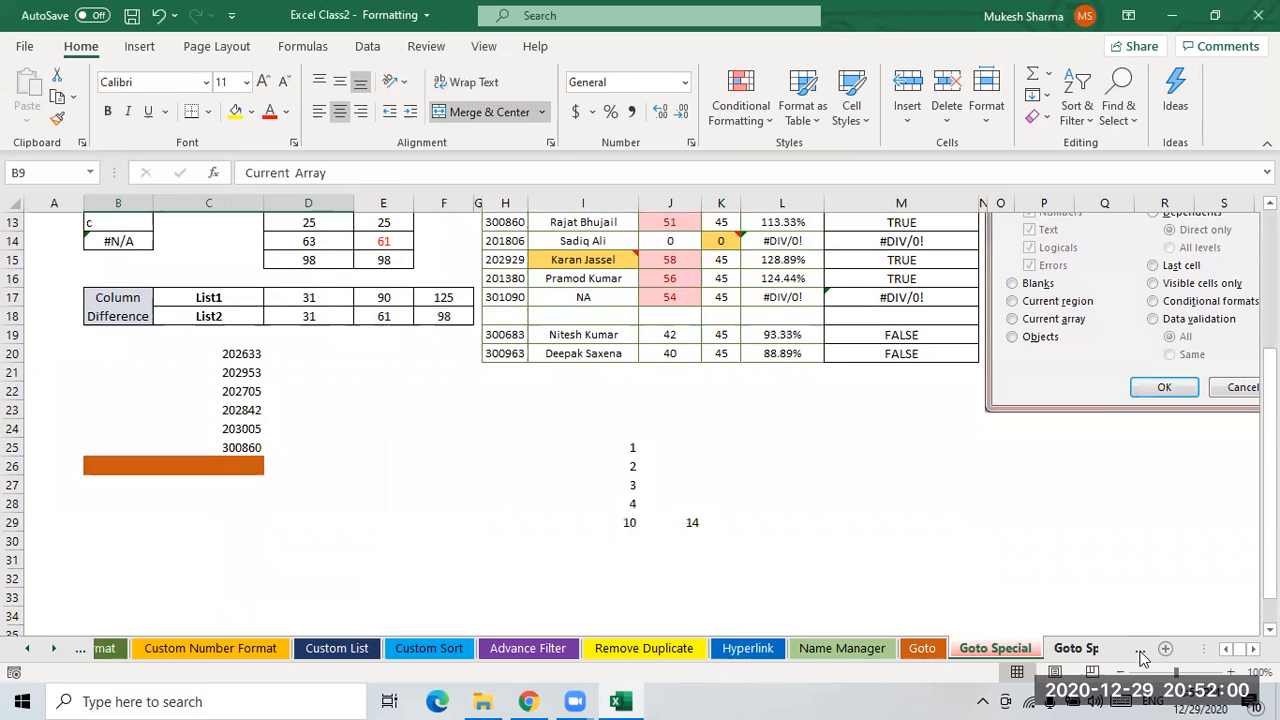
click(1038, 654)
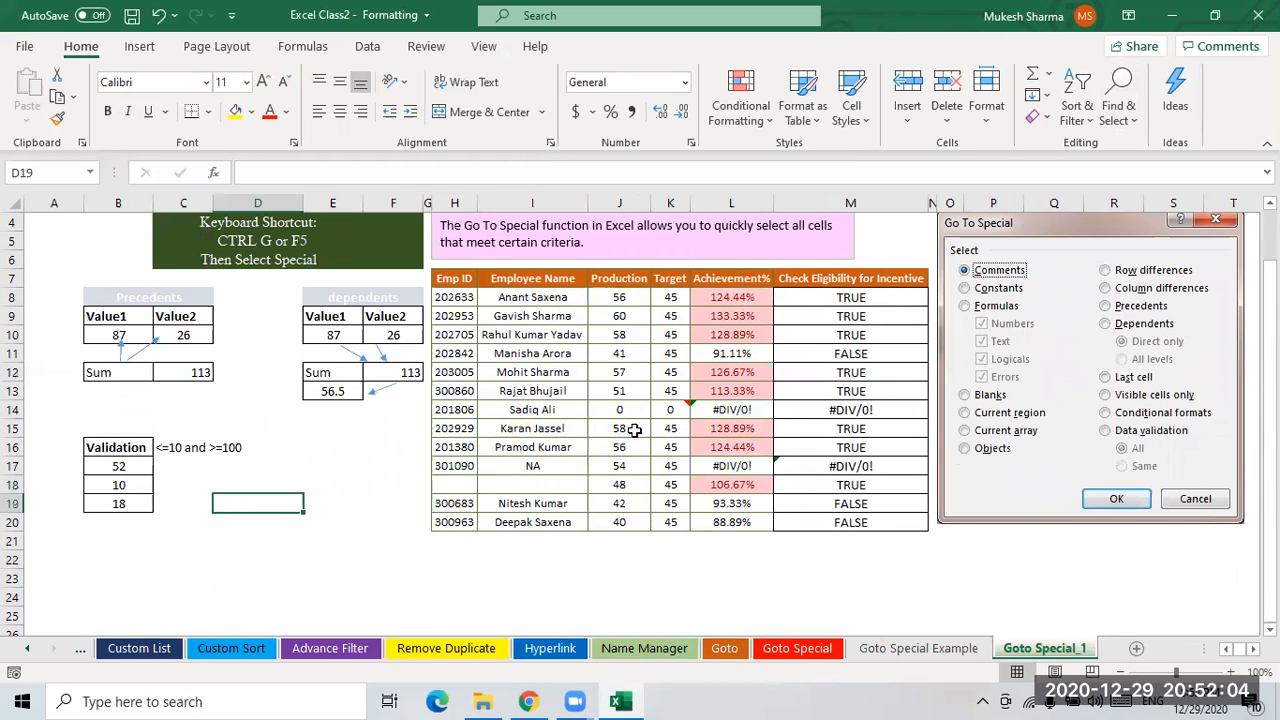
scroll(635, 430, up, 1)
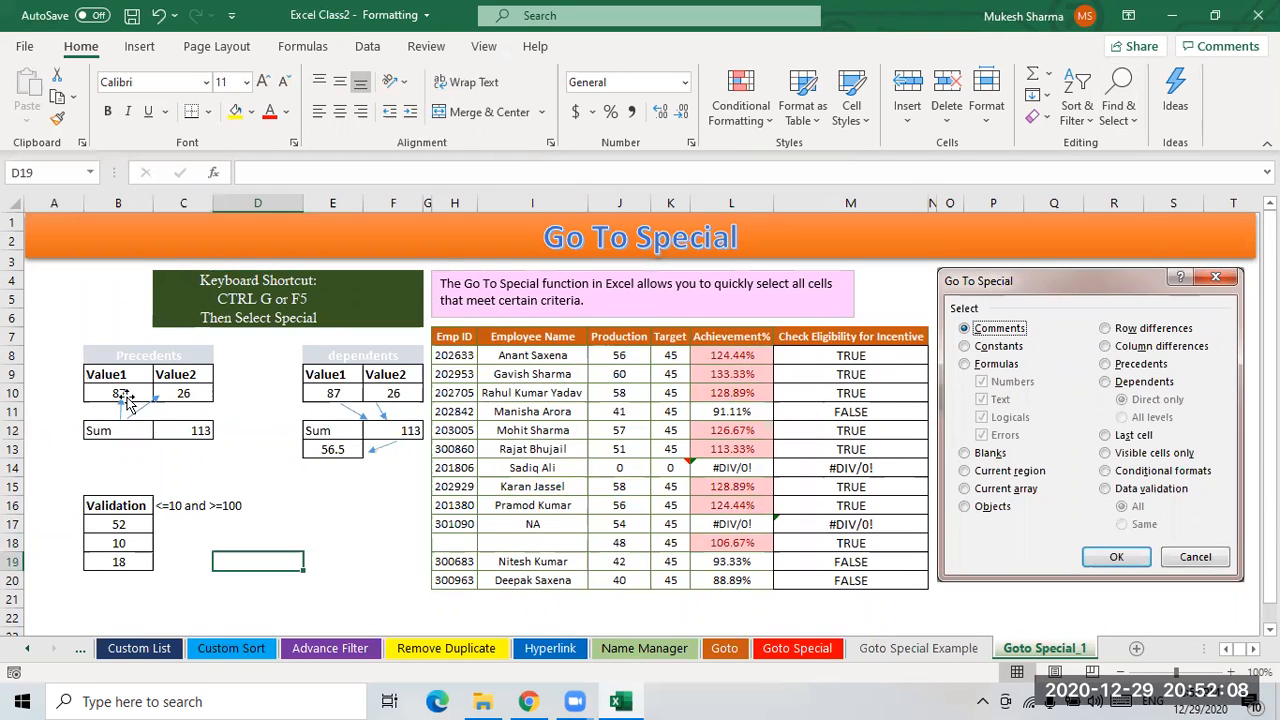
click(138, 358)
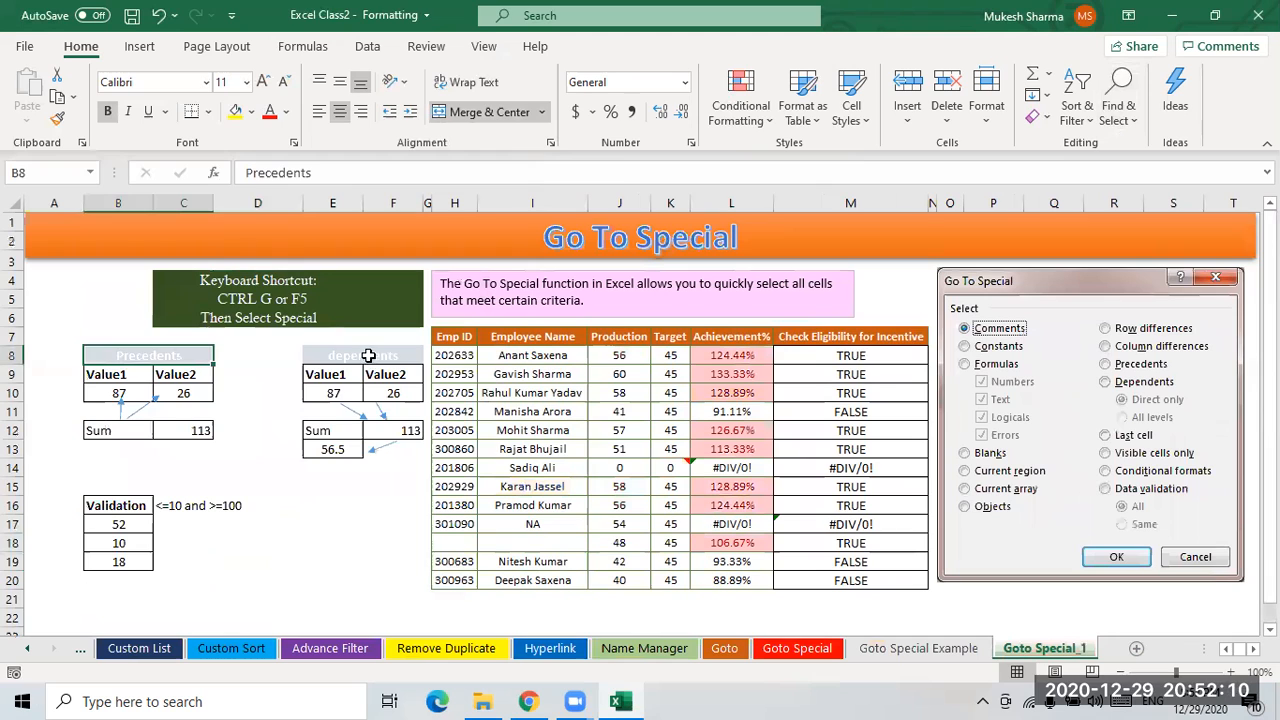
click(372, 358)
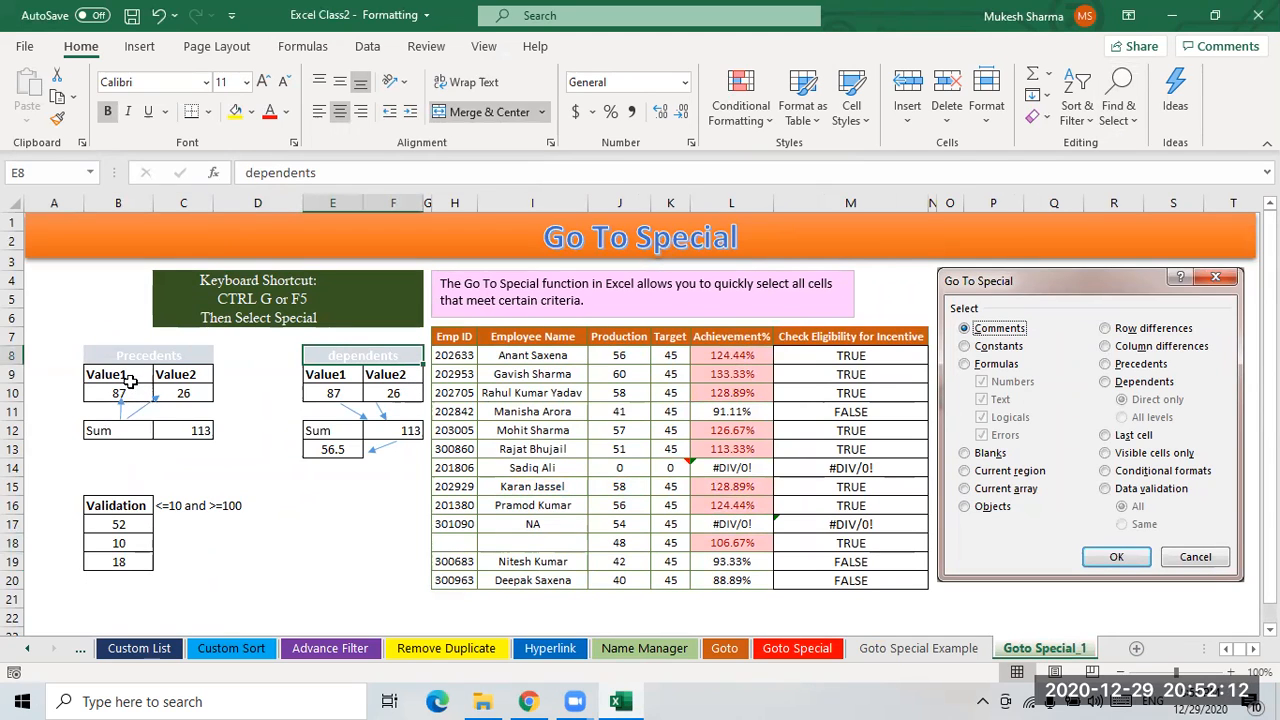
drag(116, 376, 184, 391)
click(187, 390)
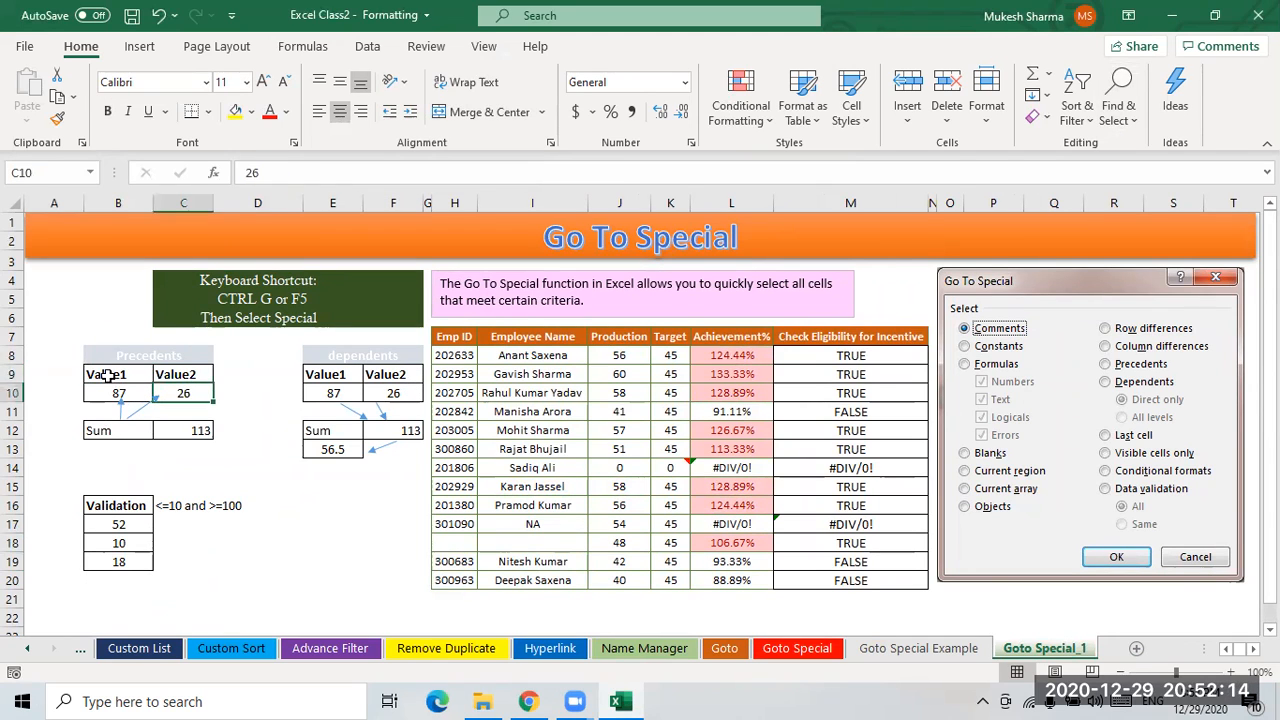
click(107, 357)
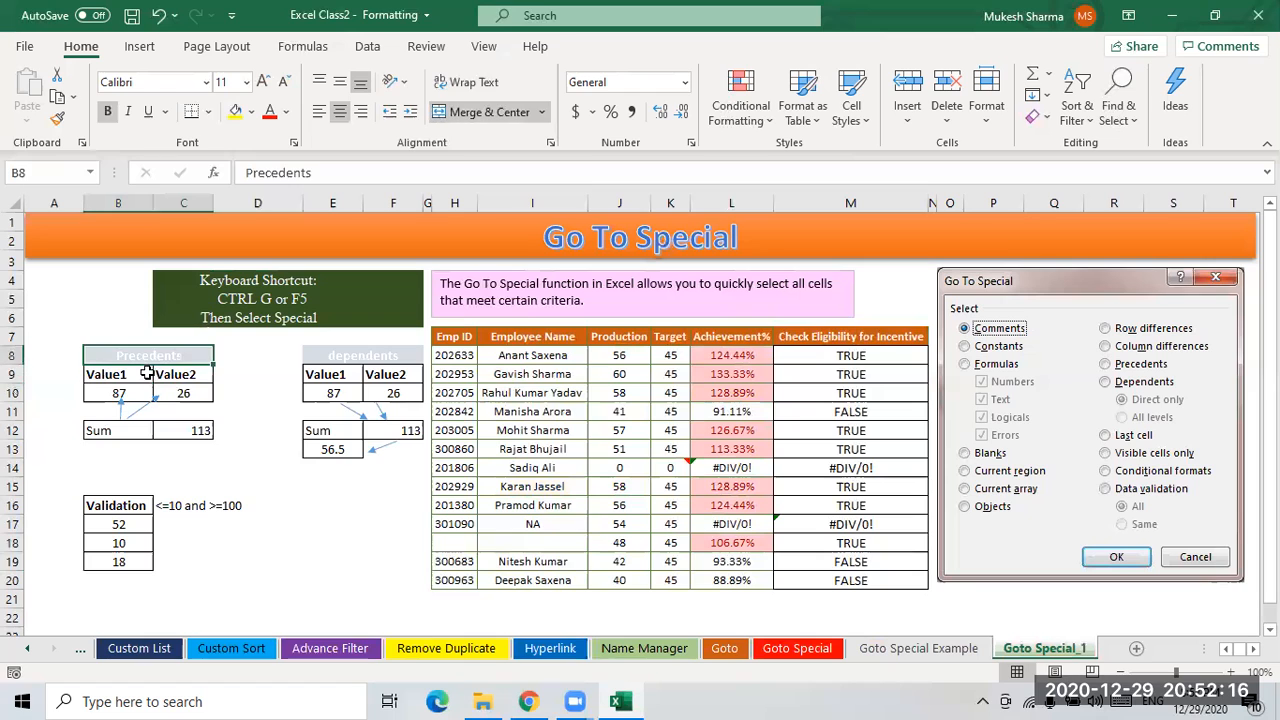
click(237, 387)
- Select the precedents within the Precedents table B8:C12 using Go To Special
drag(92, 362, 210, 436)
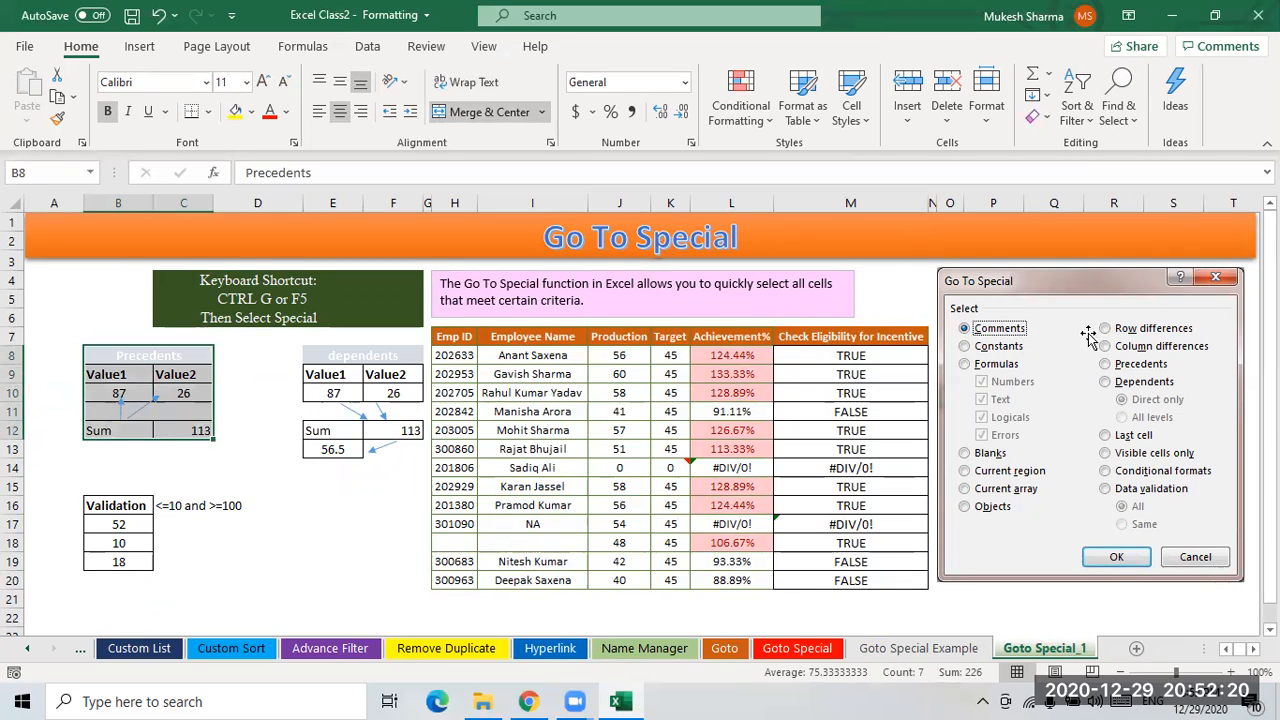
click(1115, 118)
click(1158, 221)
click(417, 270)
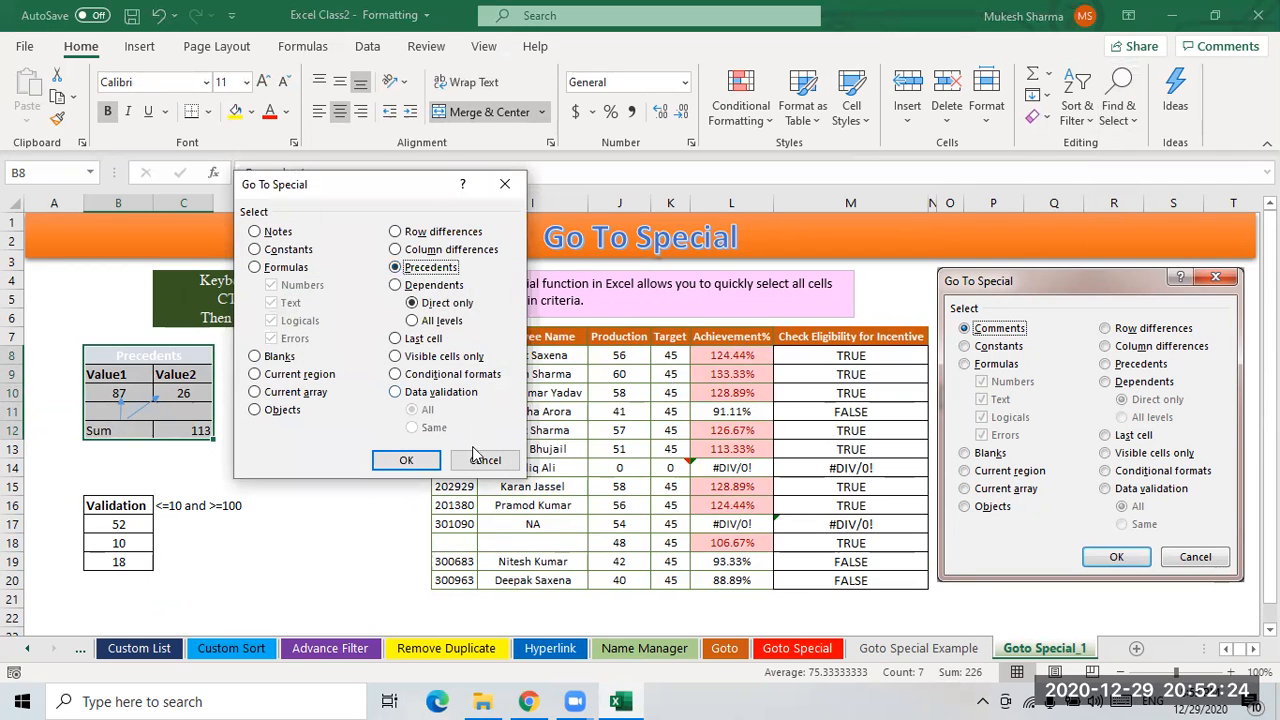
click(408, 460)
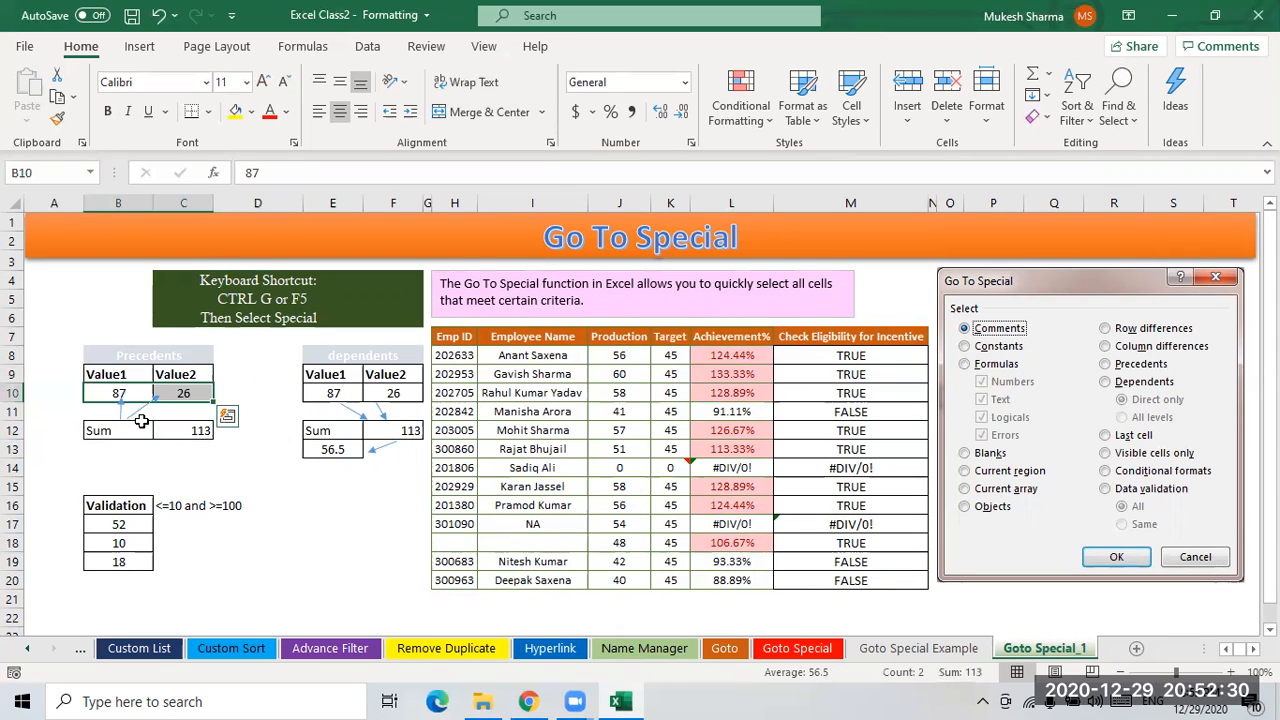
- Inspect the Sum formula cells and the value cells they reference in both tables
click(114, 435)
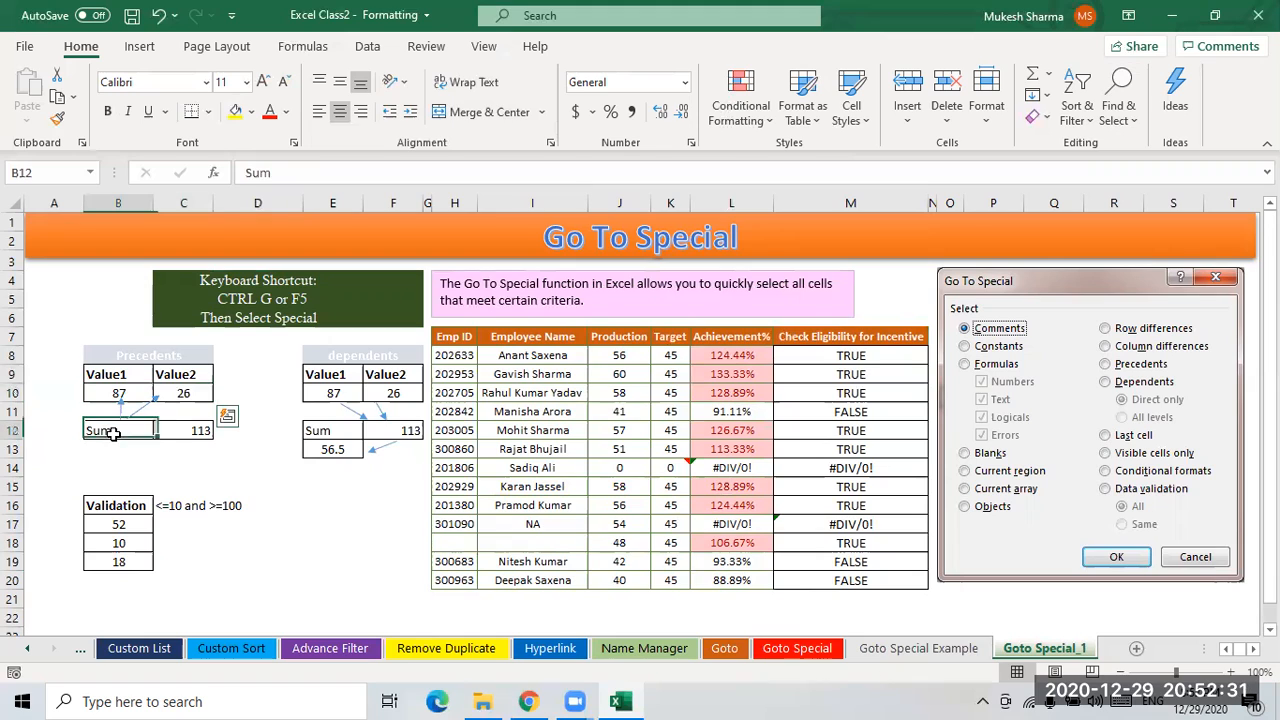
click(193, 433)
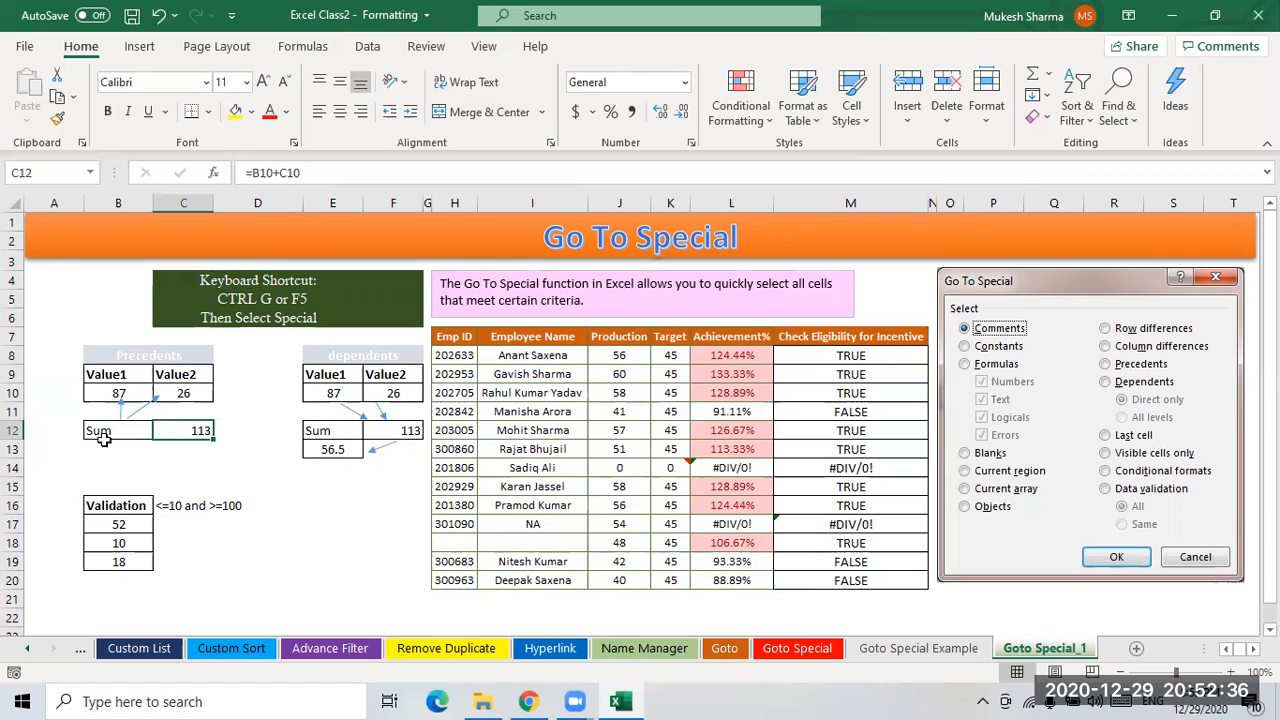
click(113, 400)
click(185, 395)
click(200, 432)
click(112, 432)
click(188, 429)
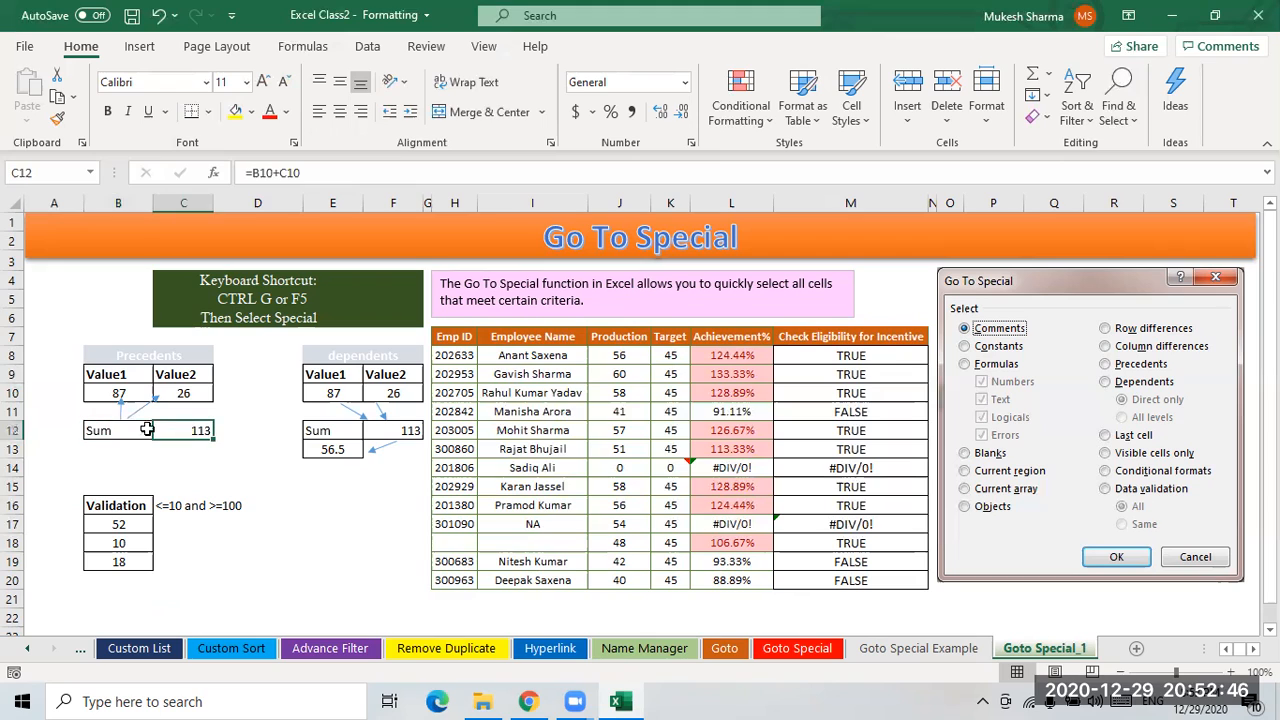
click(122, 431)
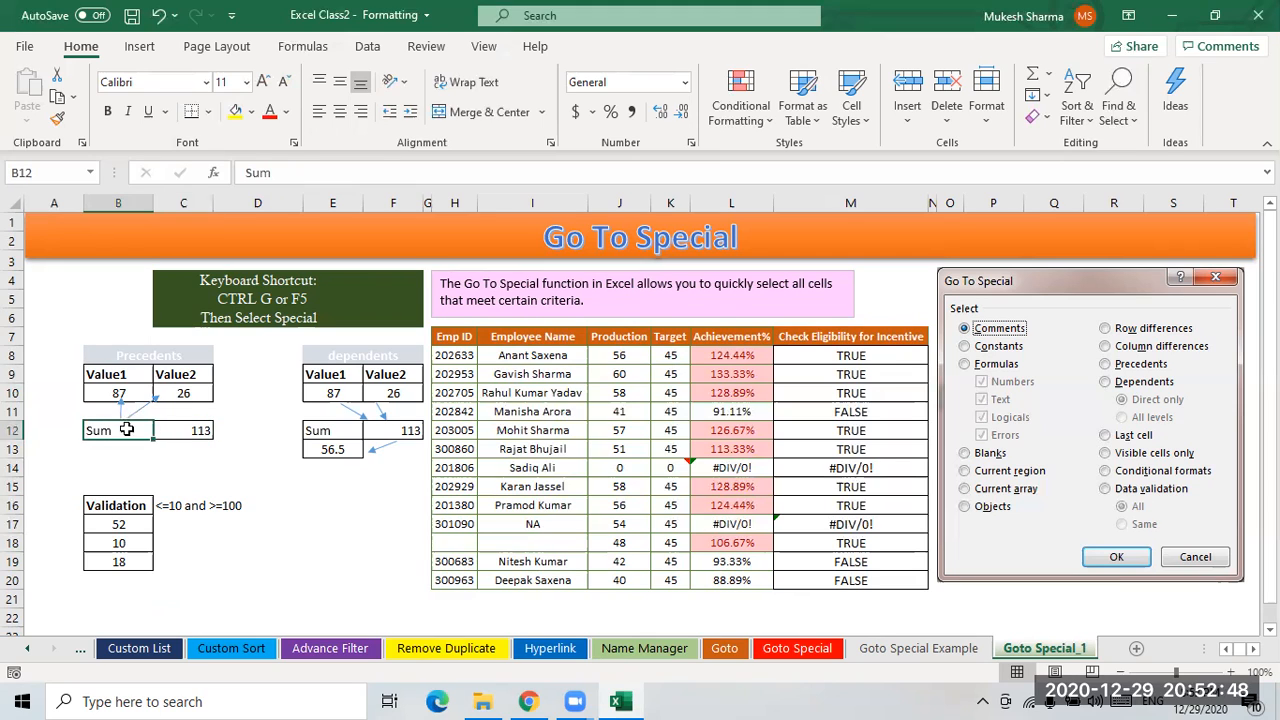
click(117, 393)
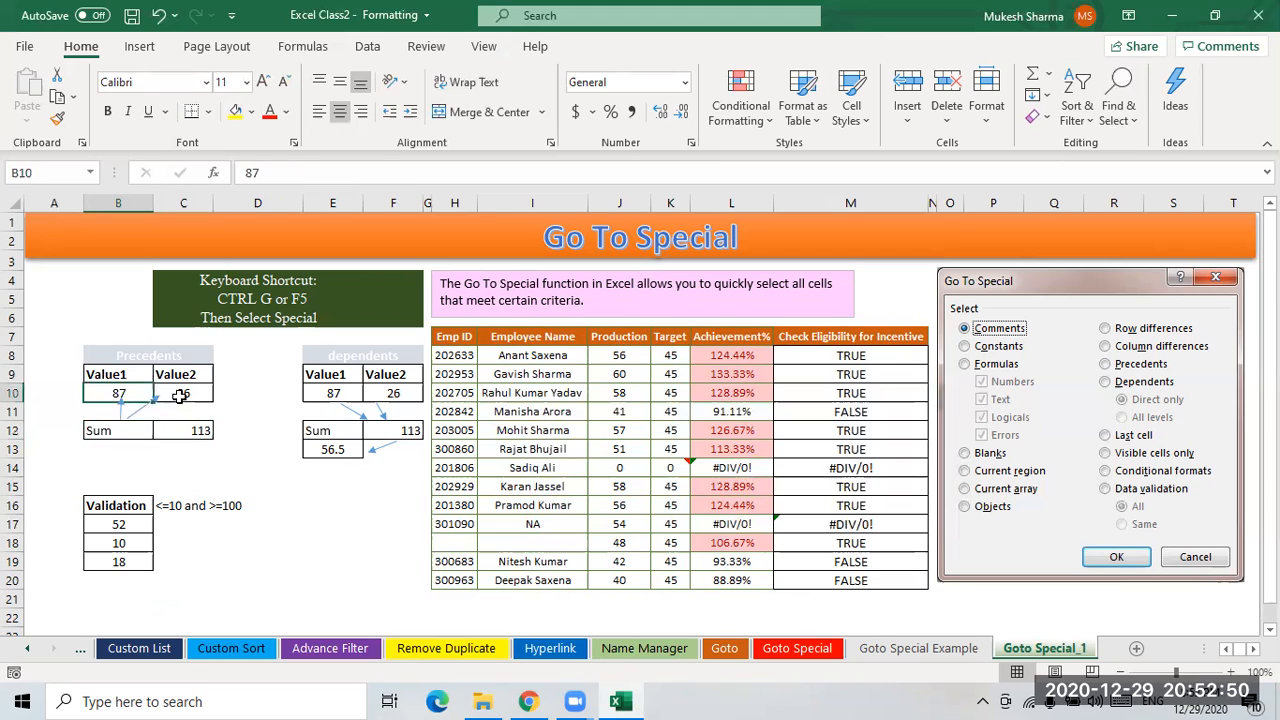
click(185, 395)
click(192, 396)
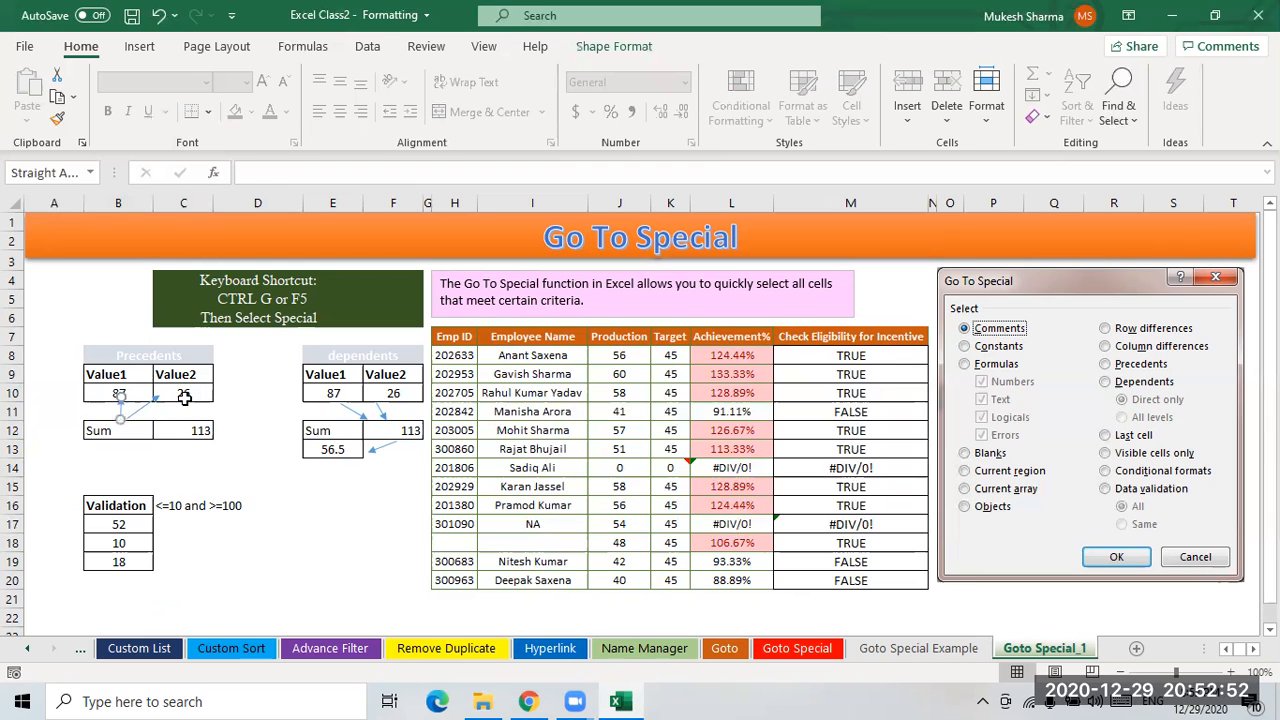
click(170, 395)
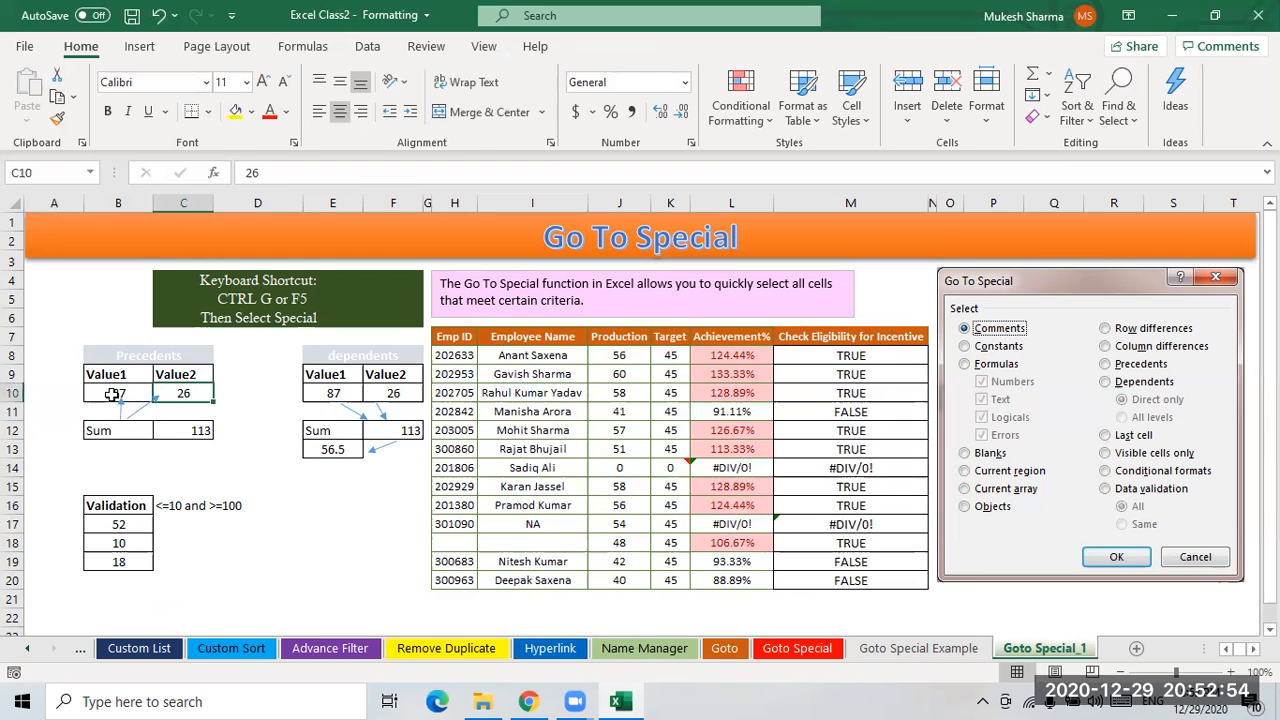
click(148, 395)
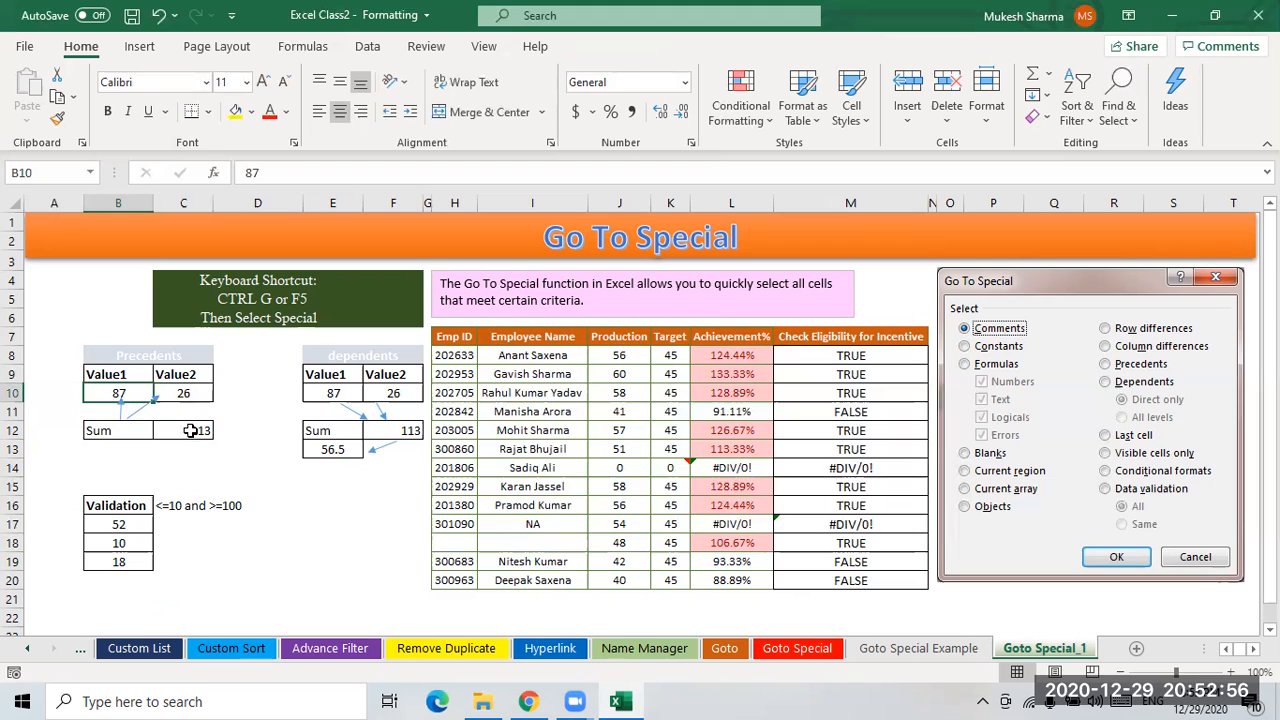
click(189, 431)
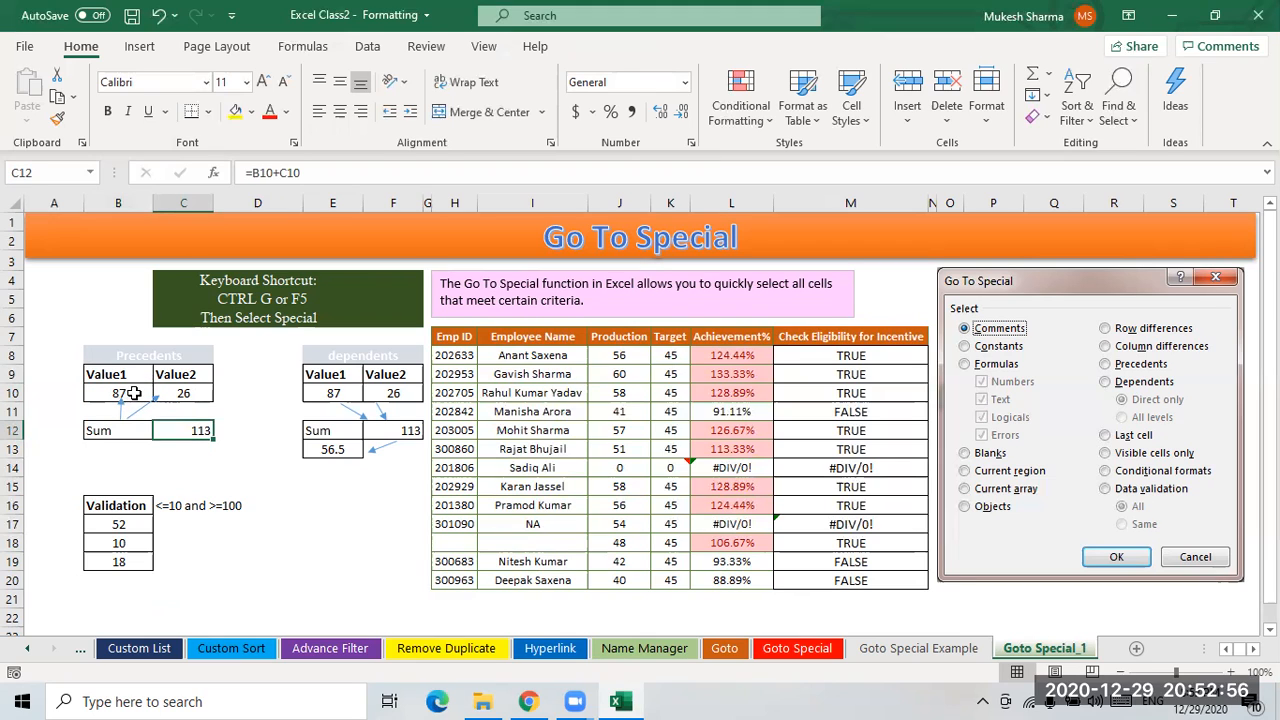
click(335, 393)
click(385, 393)
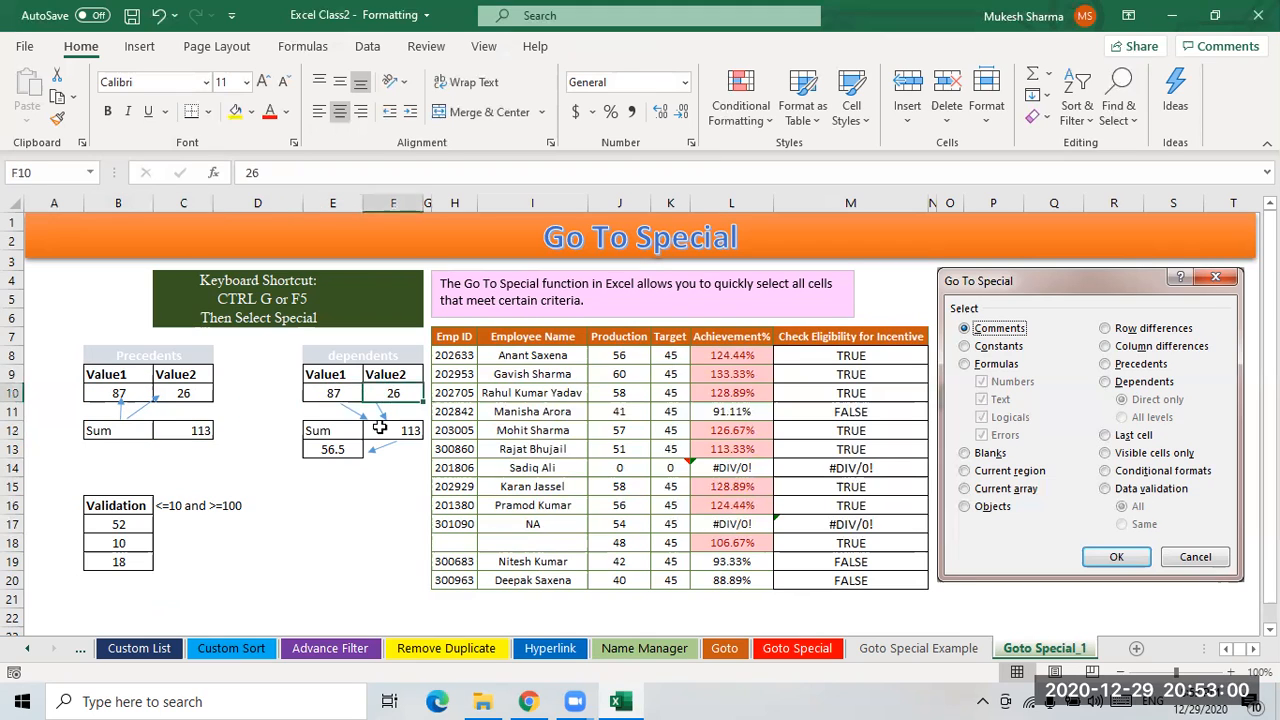
click(411, 430)
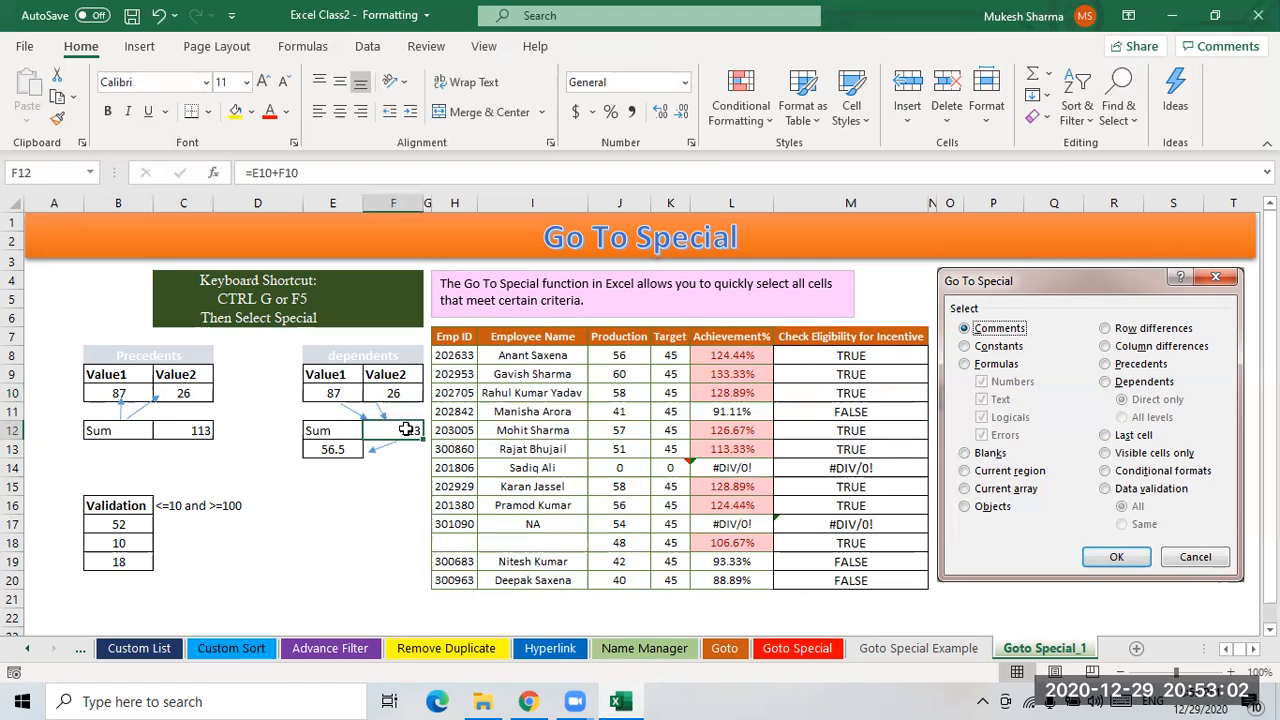
- Select the direct dependents within the dependents table E9:F13 using Go To Special
drag(322, 376, 386, 448)
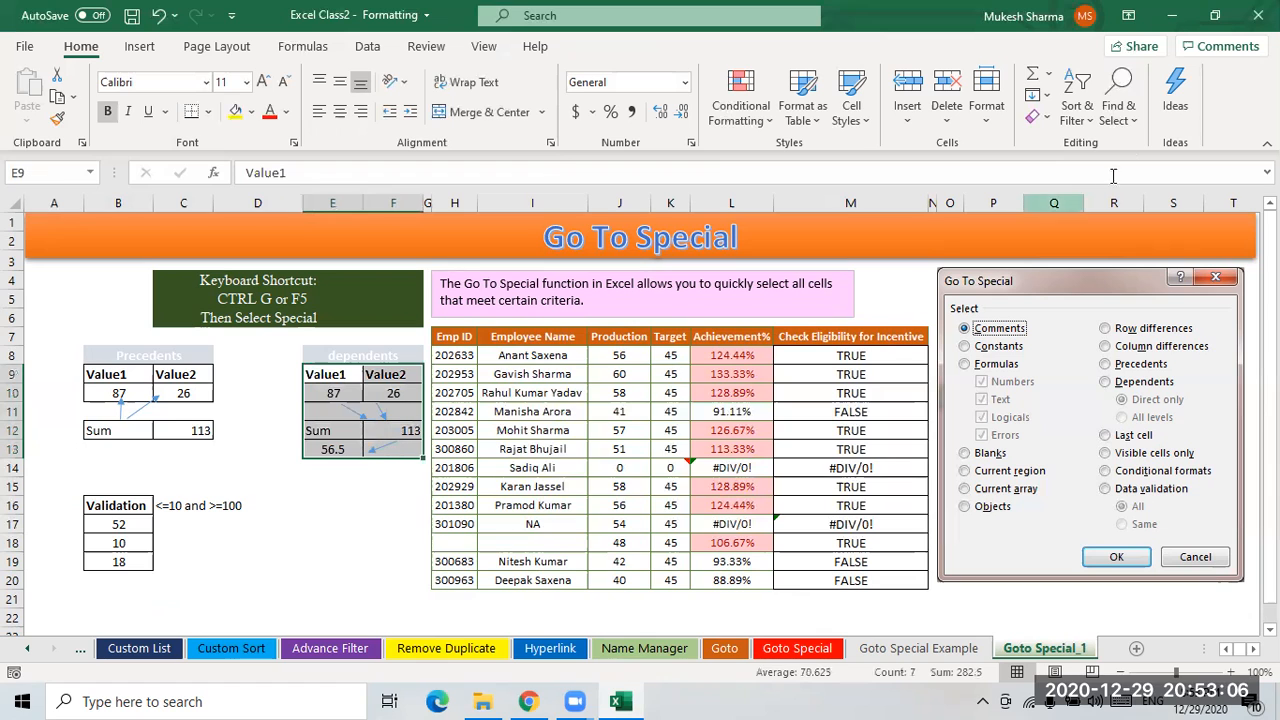
click(1119, 105)
click(1170, 224)
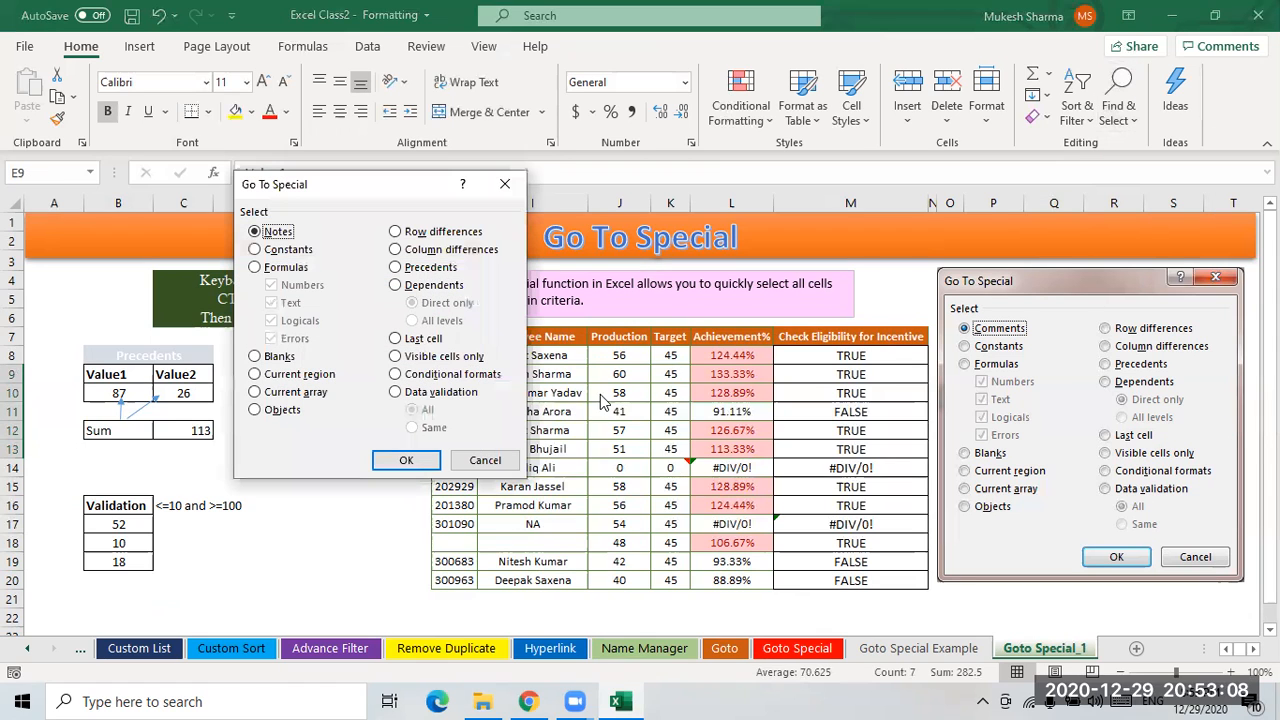
click(430, 285)
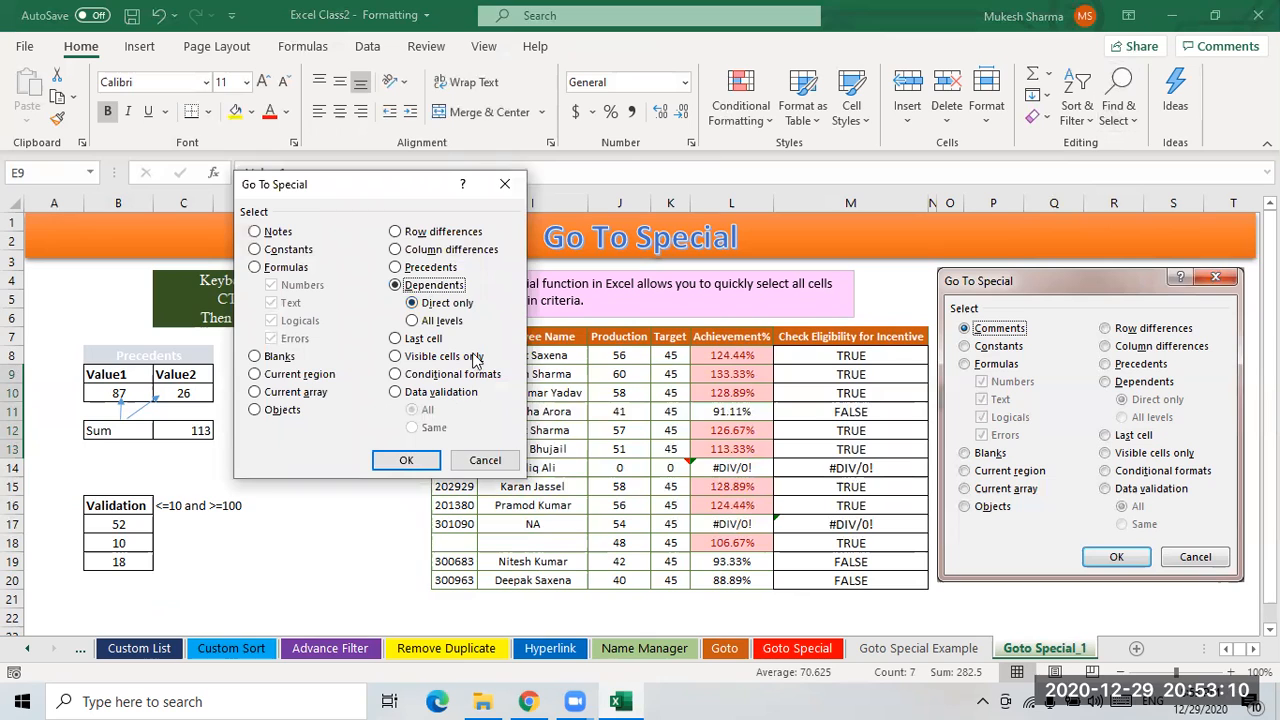
click(405, 462)
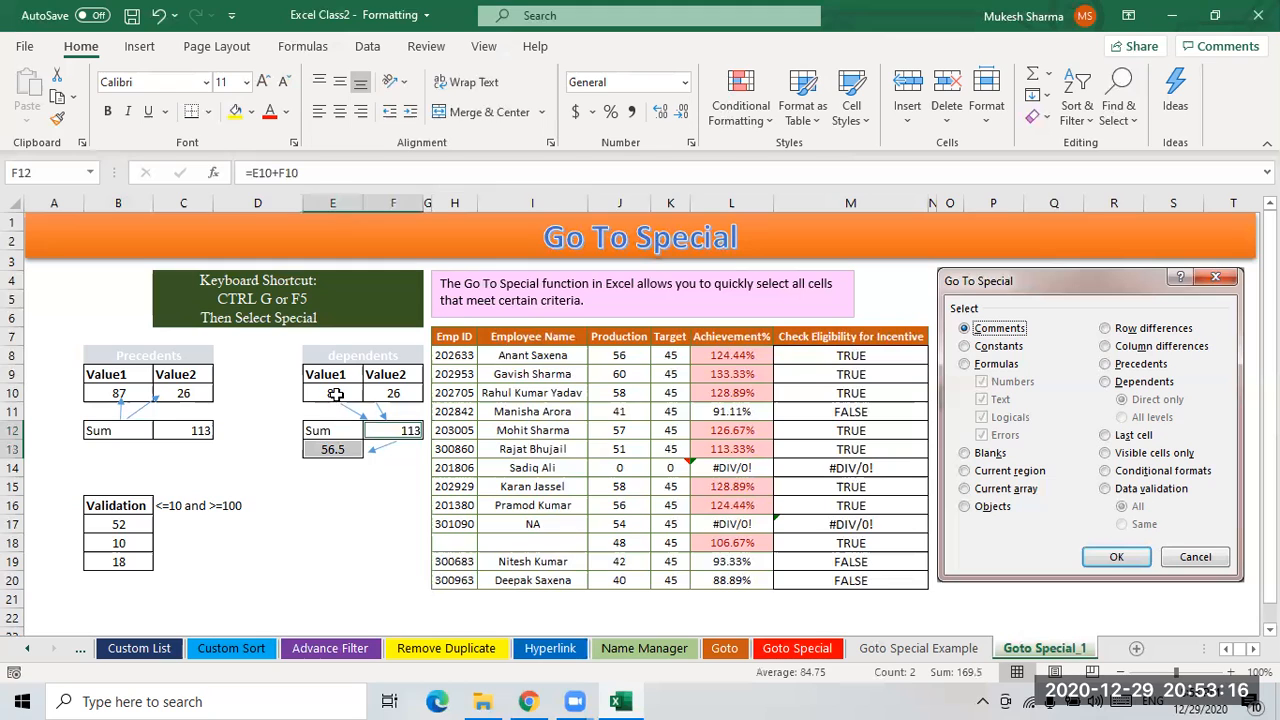
click(411, 431)
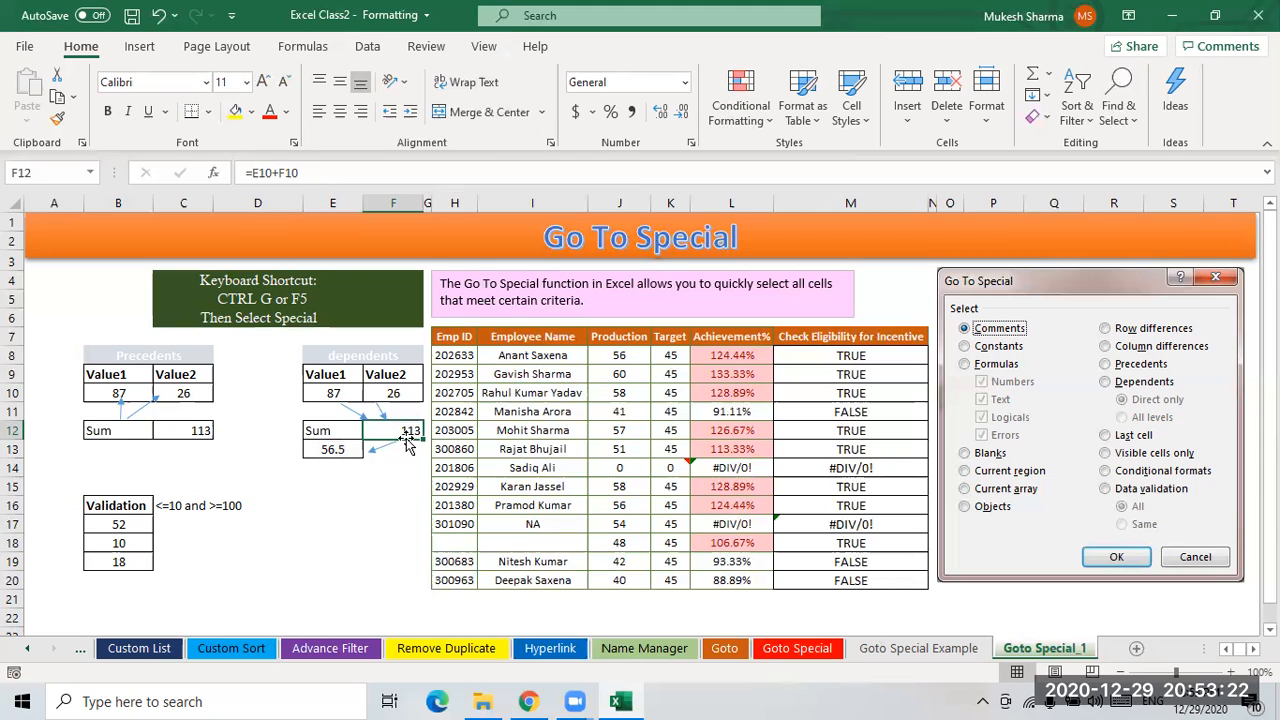
- Inspect the Sum formula in F12 and the cells it references and depends on within the dependents table
click(334, 393)
key(Right)
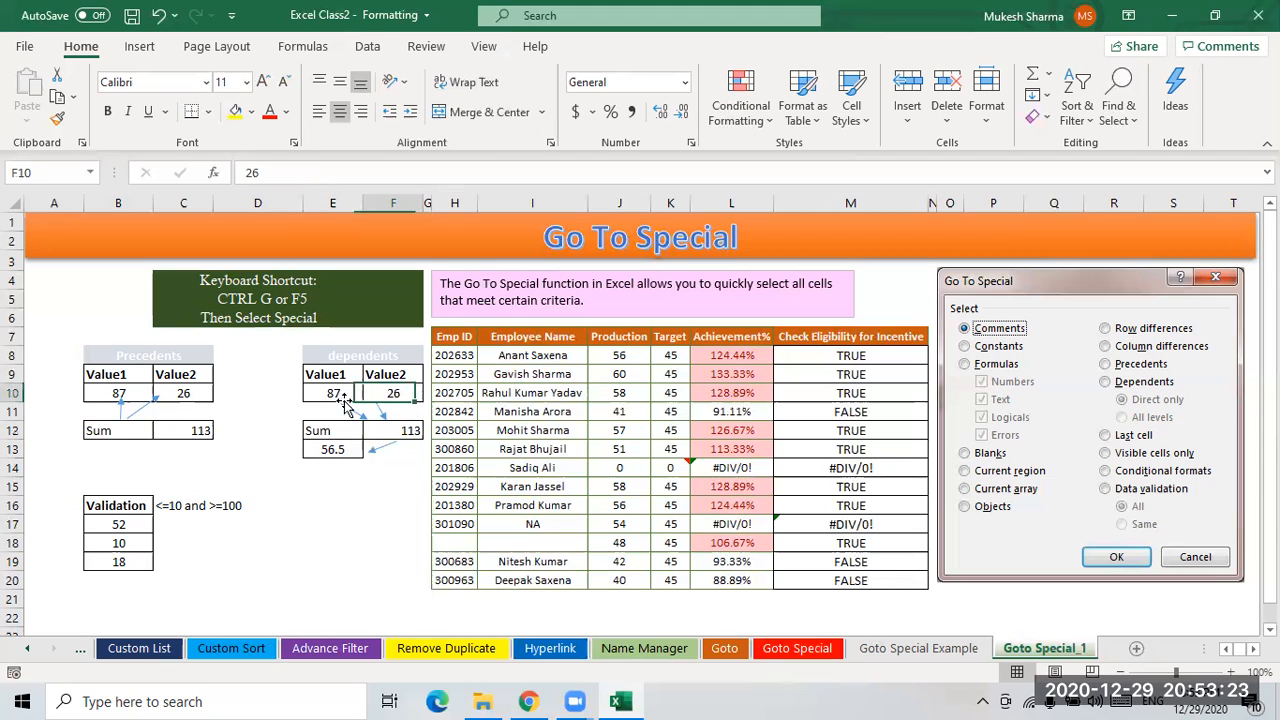
click(411, 431)
click(333, 393)
key(Right)
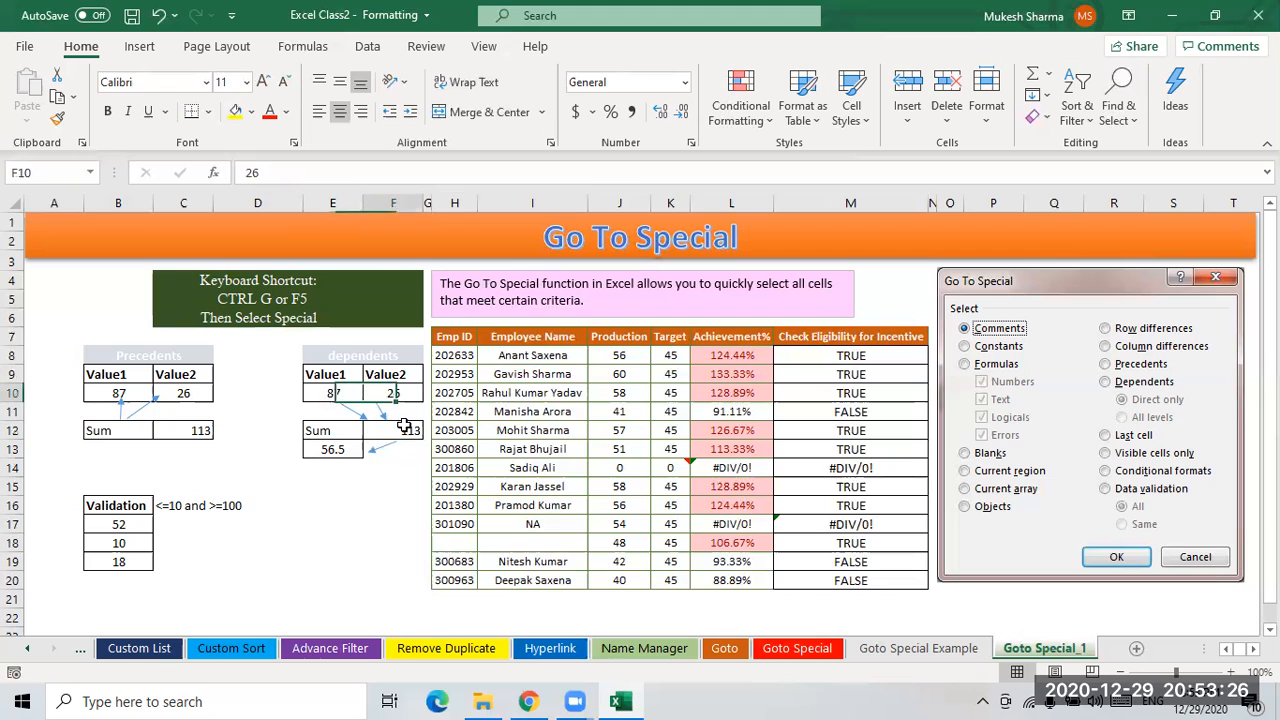
click(411, 431)
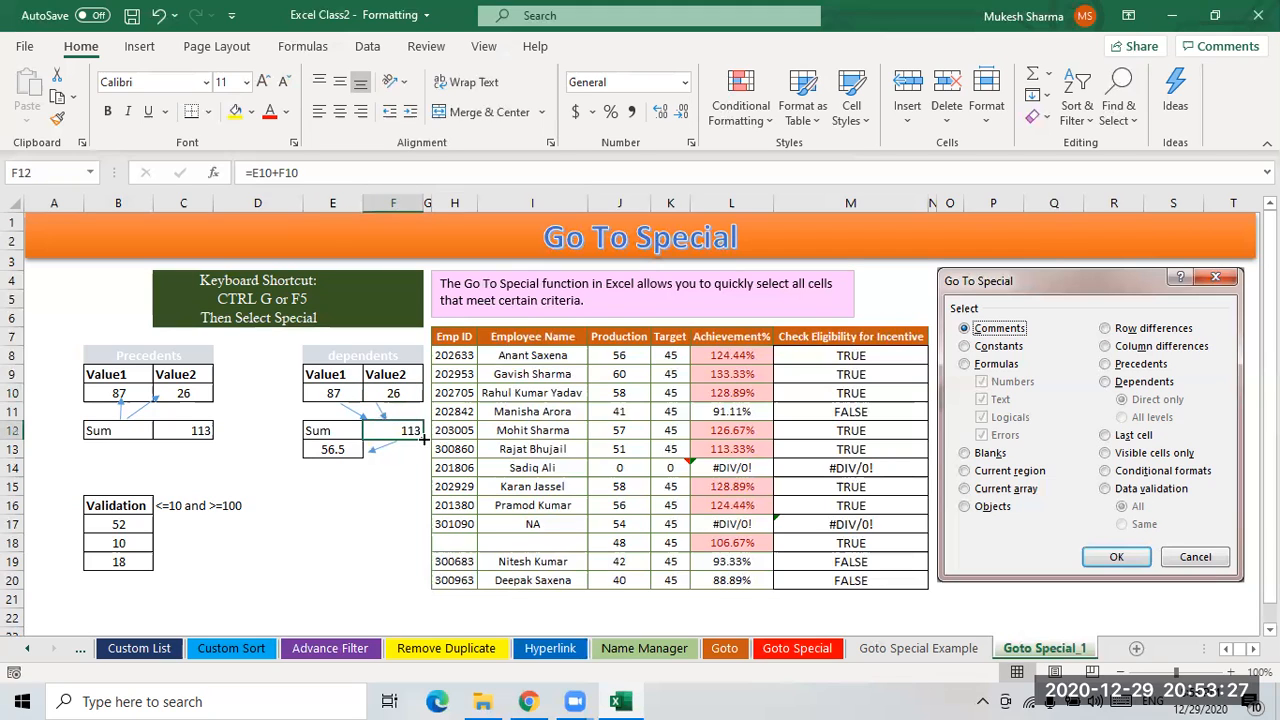
click(333, 393)
click(397, 390)
click(411, 431)
click(334, 393)
click(395, 393)
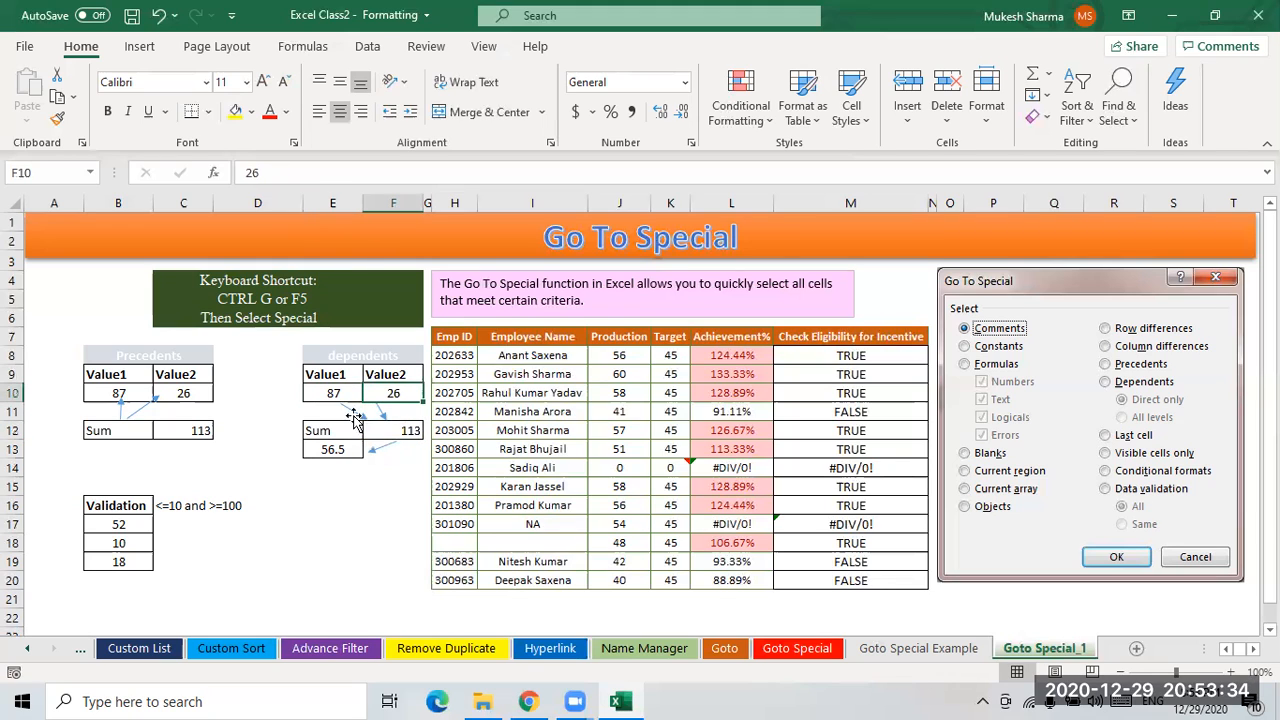
click(410, 430)
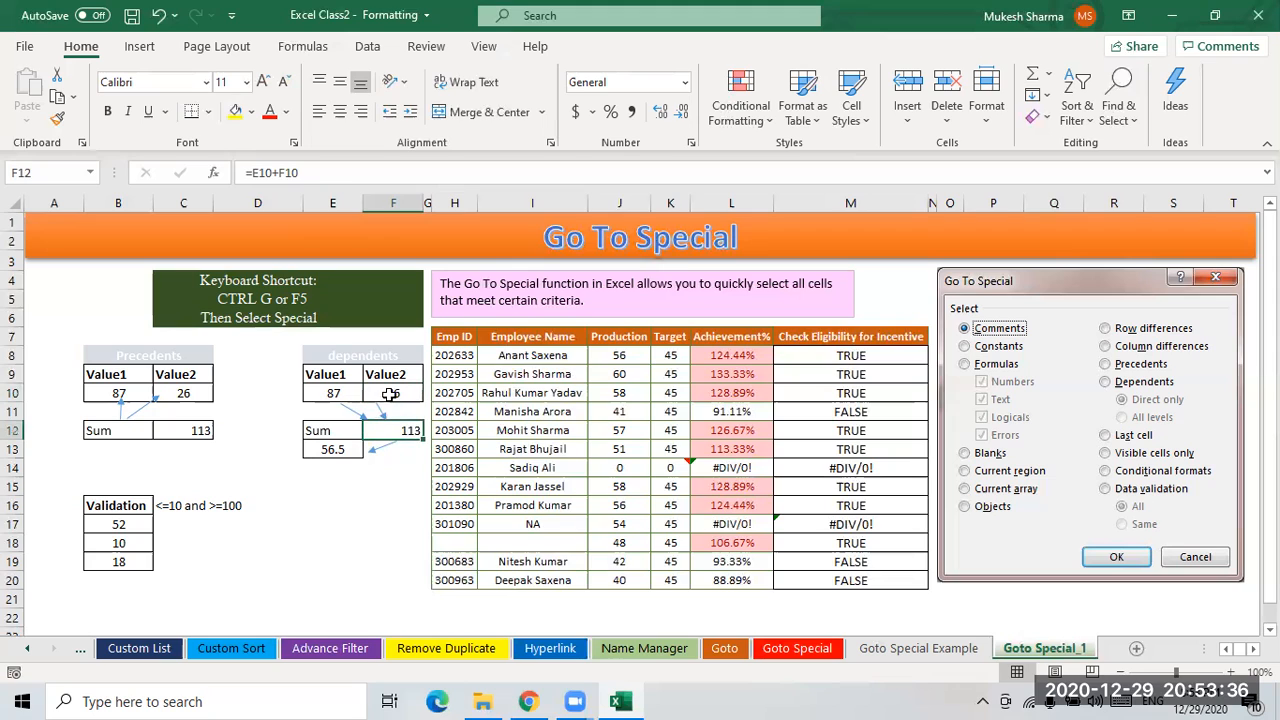
click(328, 449)
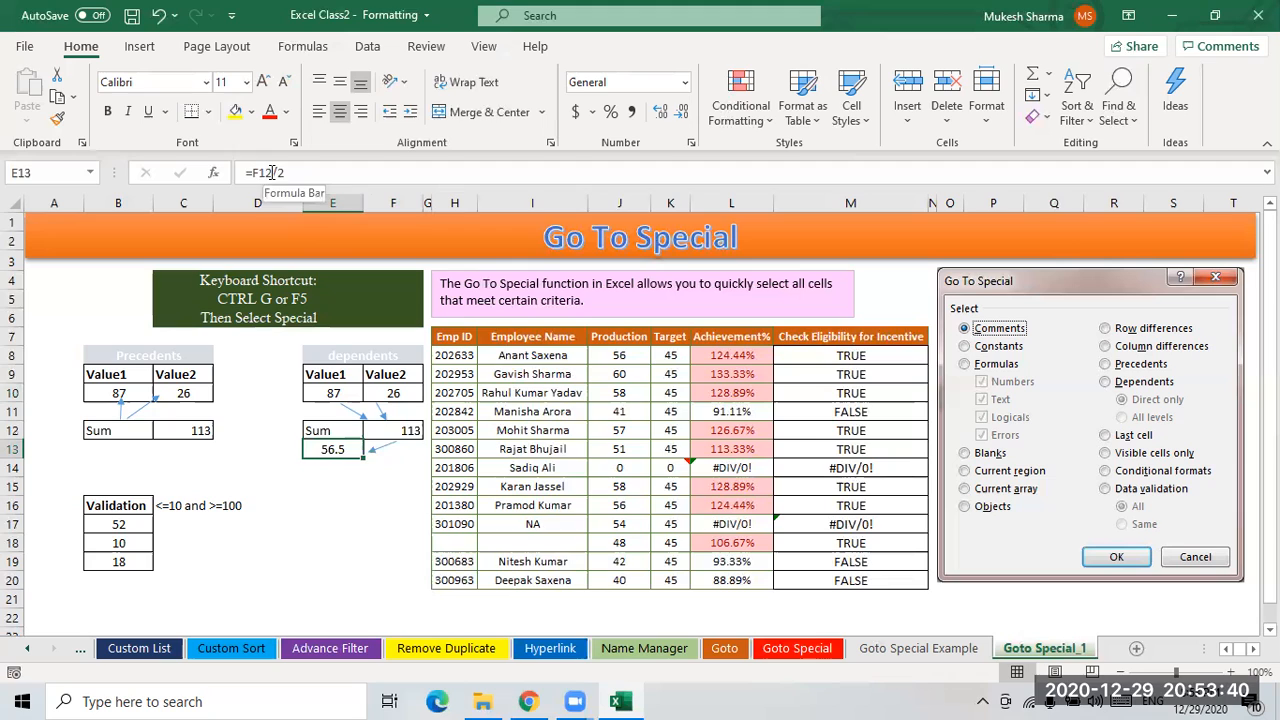
click(411, 432)
click(332, 450)
click(411, 432)
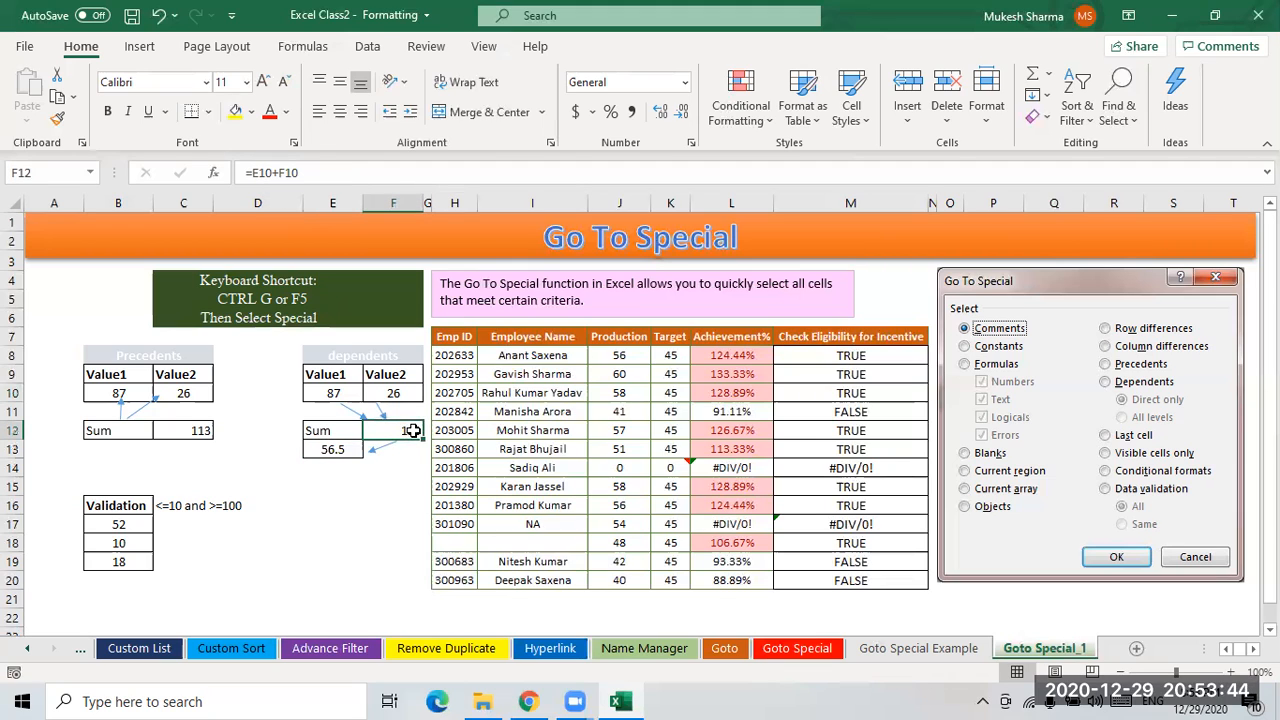
click(332, 450)
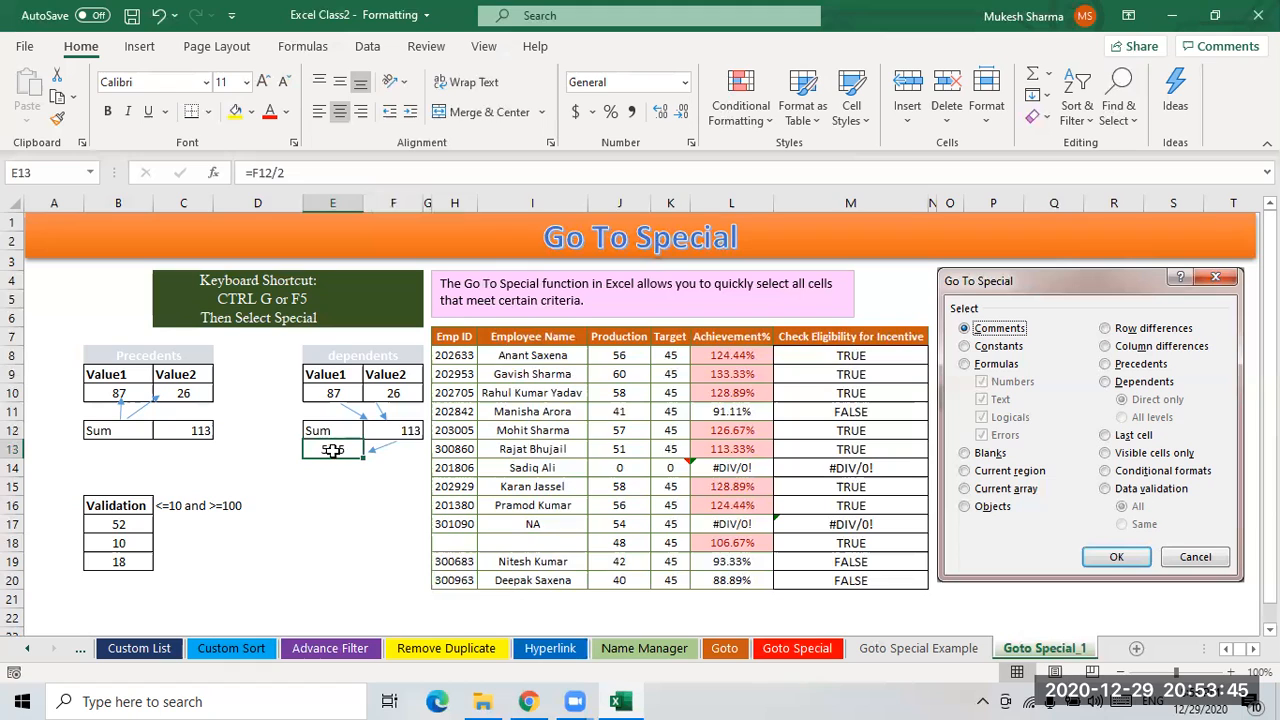
click(411, 432)
click(335, 450)
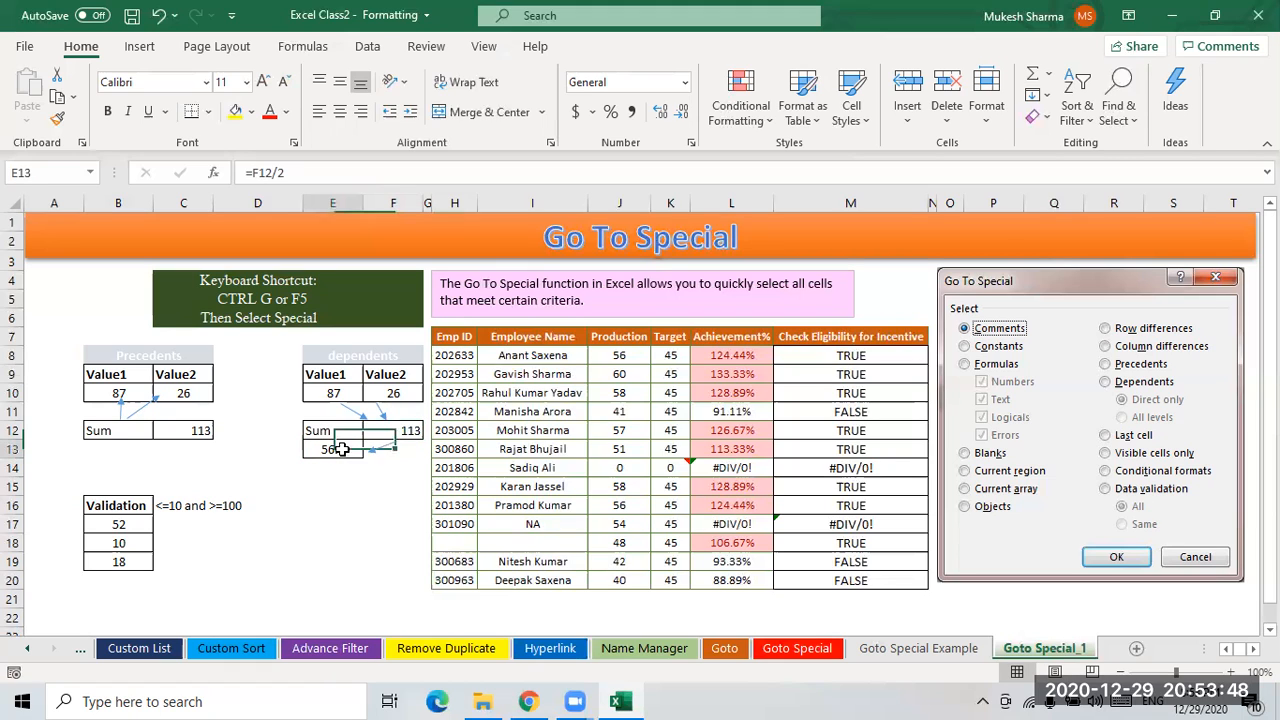
click(398, 432)
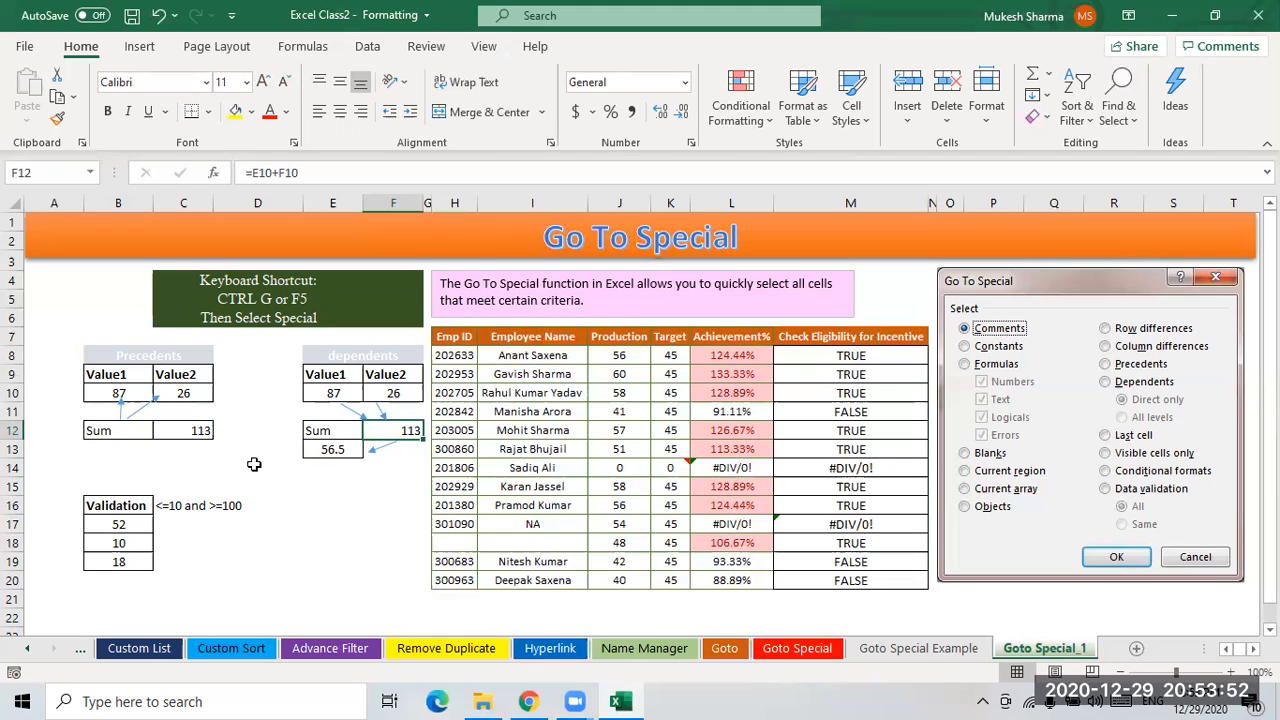
- Compare the Sum formula cells and their referenced value cells across the Precedents and dependents tables
click(282, 504)
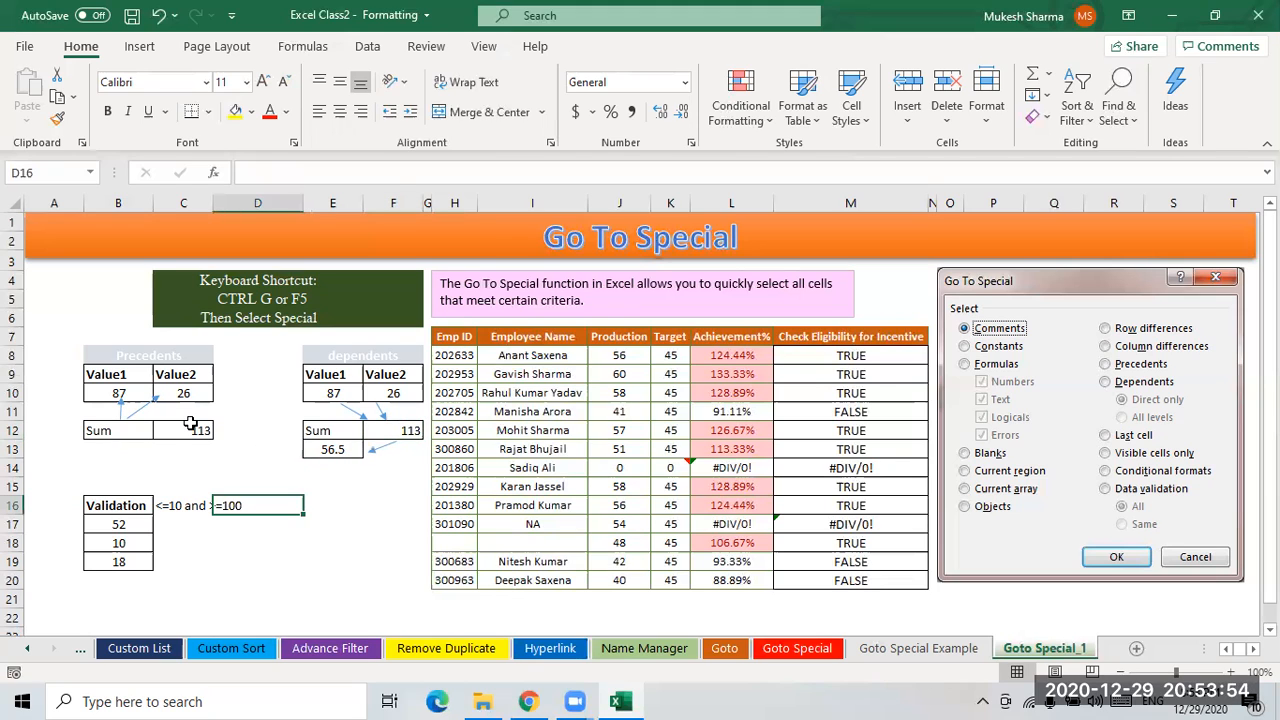
click(194, 428)
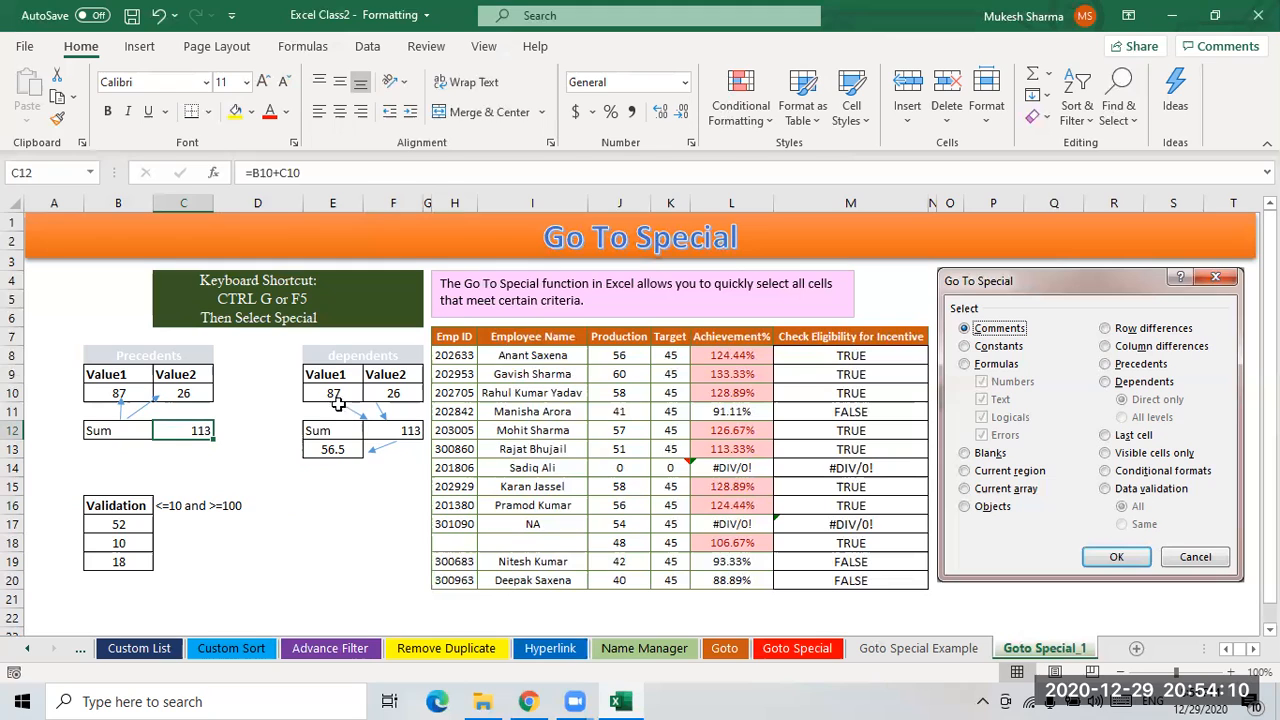
click(412, 431)
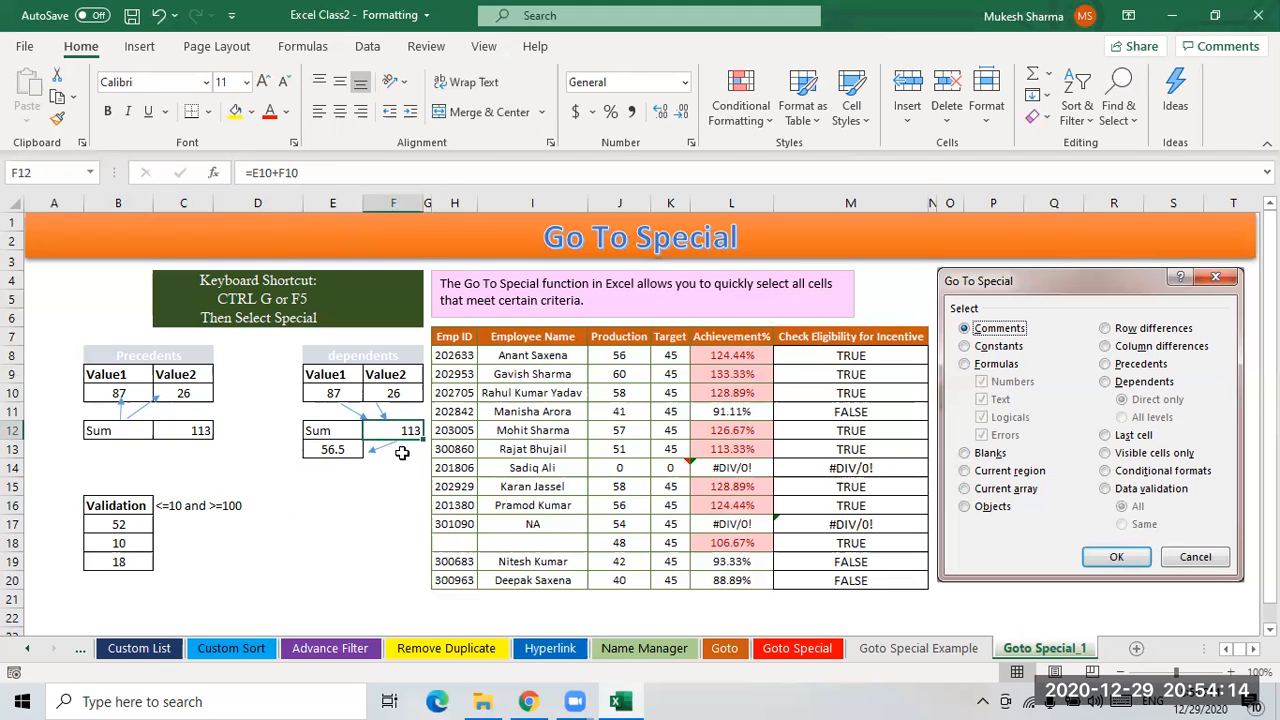
click(334, 396)
click(391, 394)
click(410, 431)
click(340, 395)
click(393, 394)
click(406, 430)
click(336, 450)
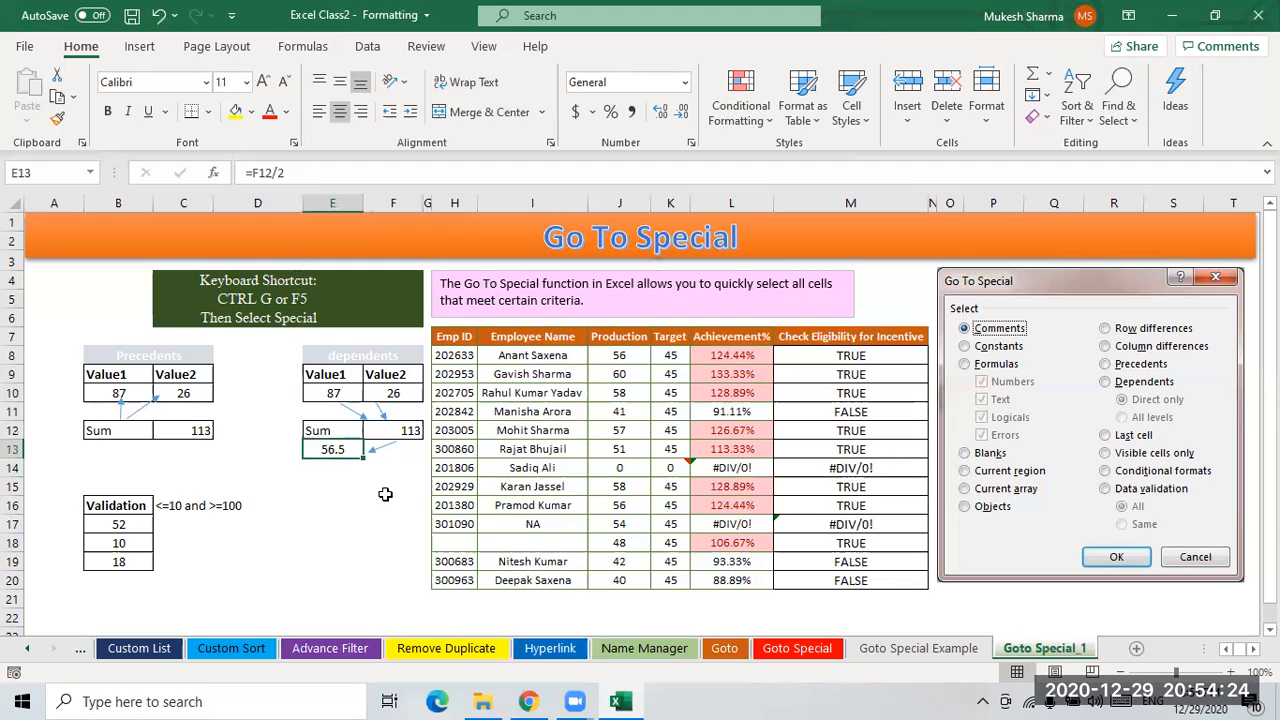
click(411, 431)
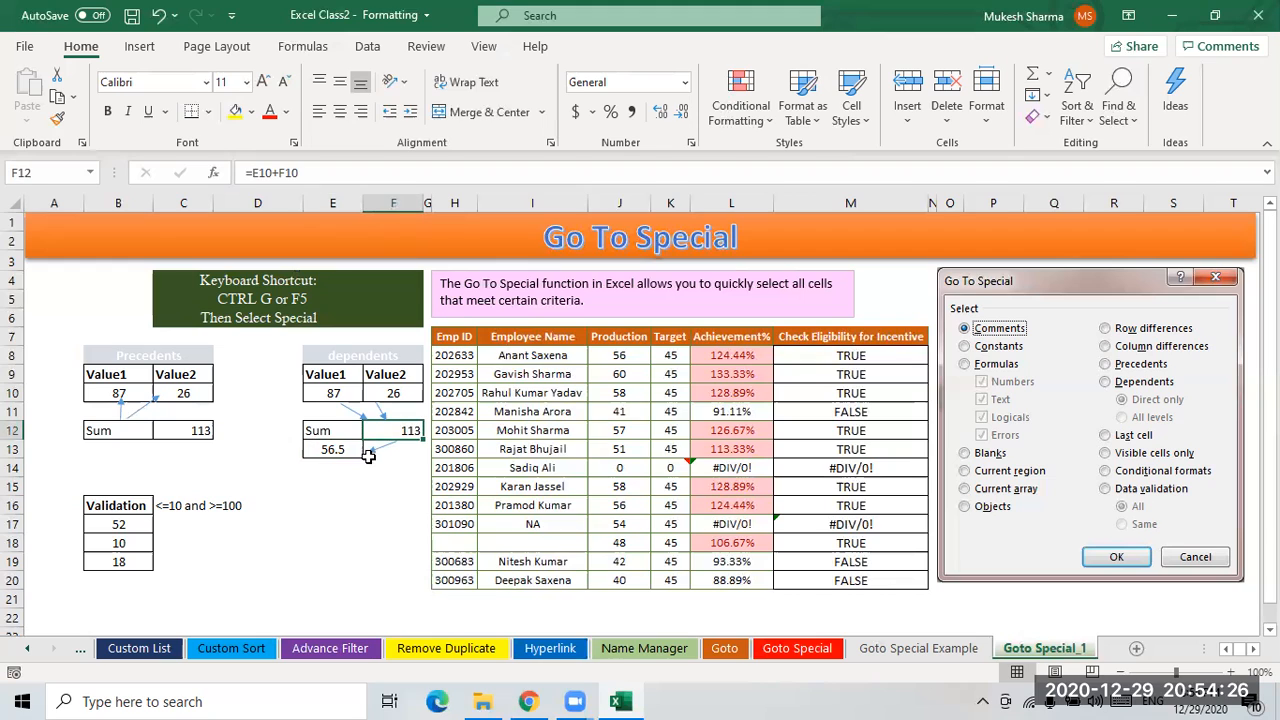
click(336, 452)
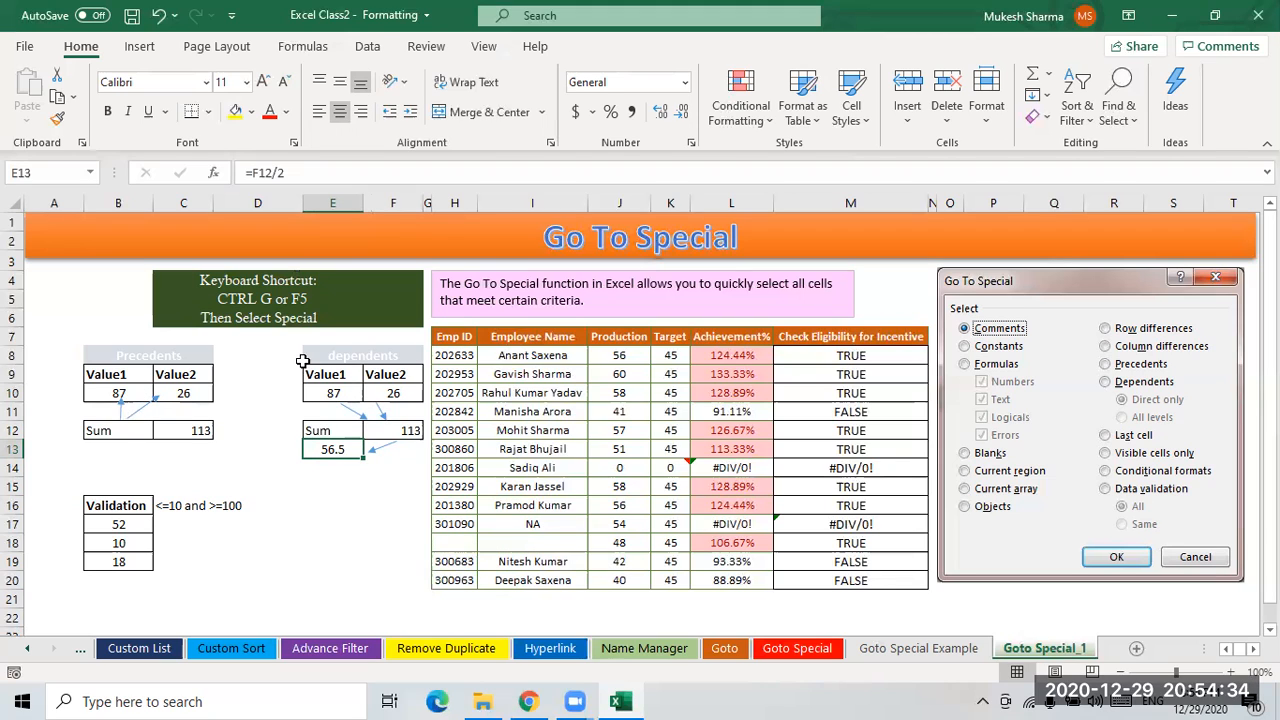
click(195, 430)
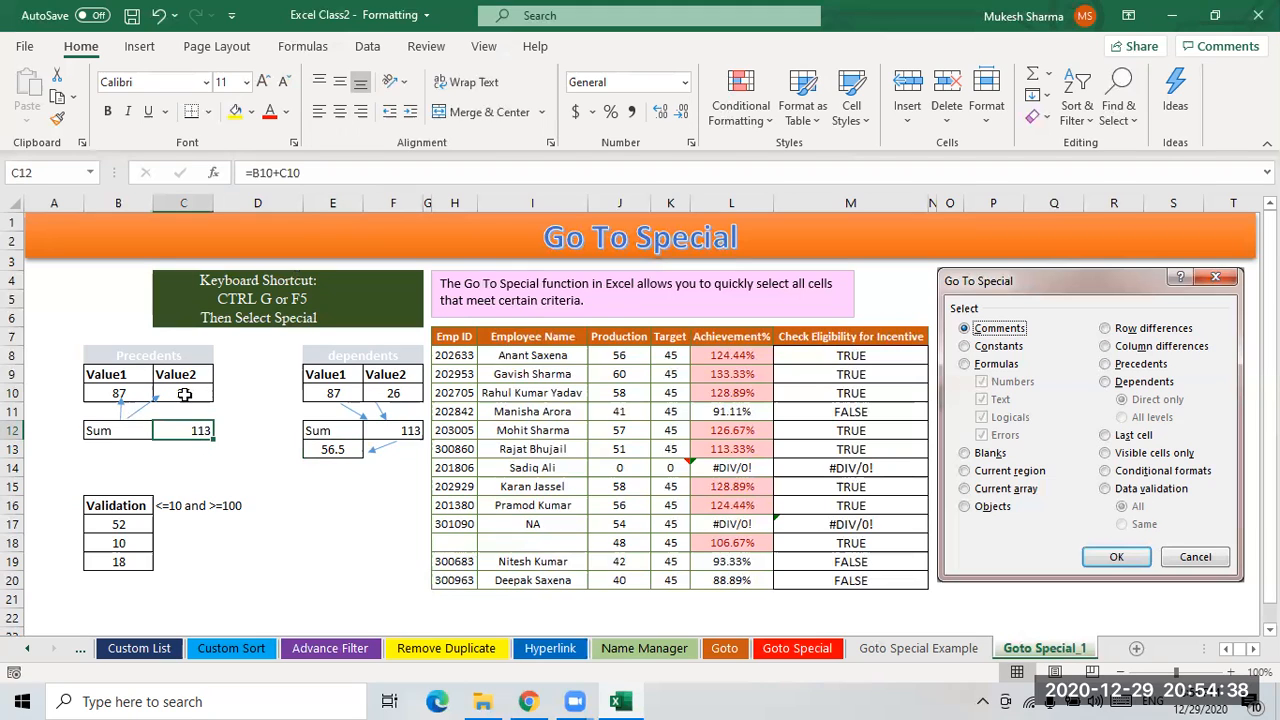
click(195, 393)
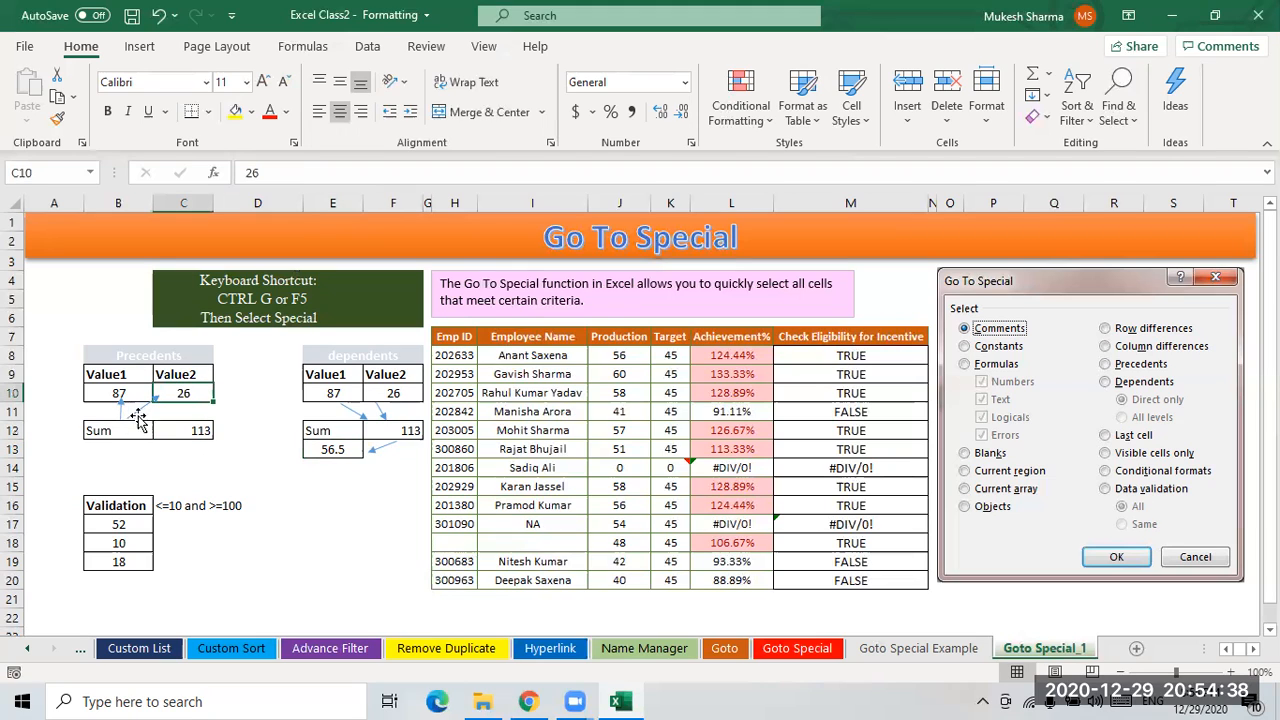
click(412, 432)
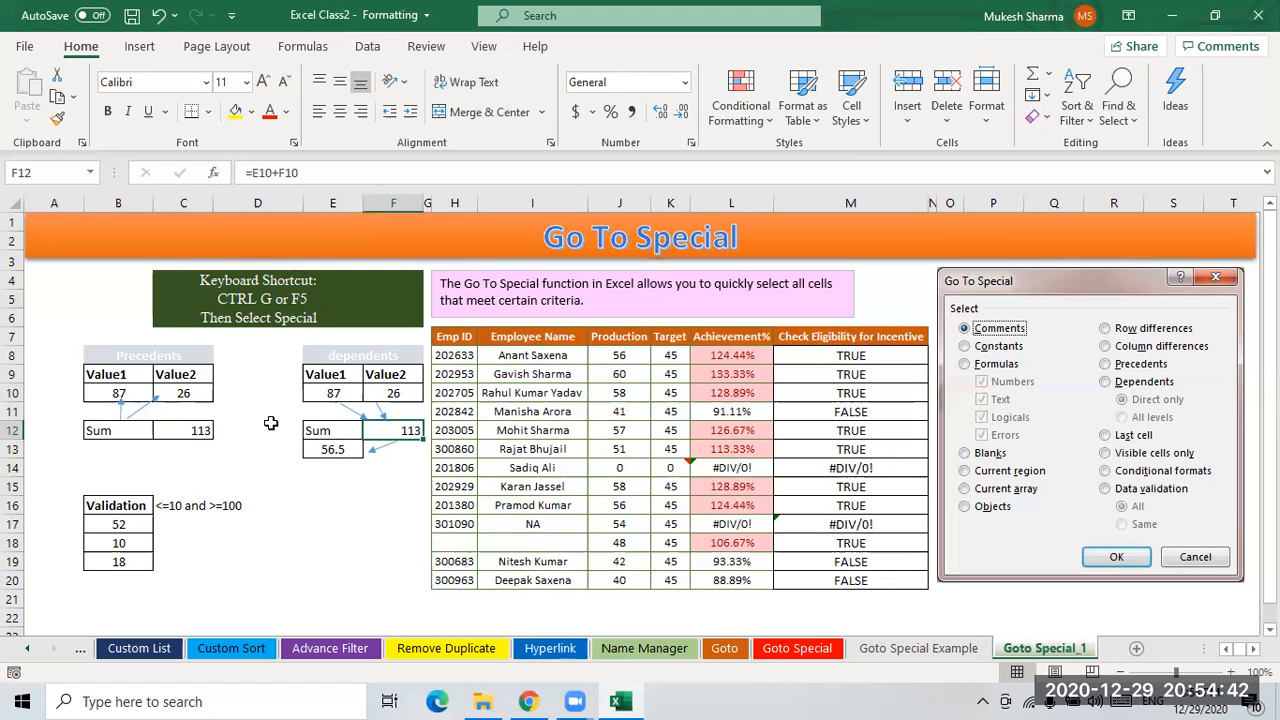
click(180, 395)
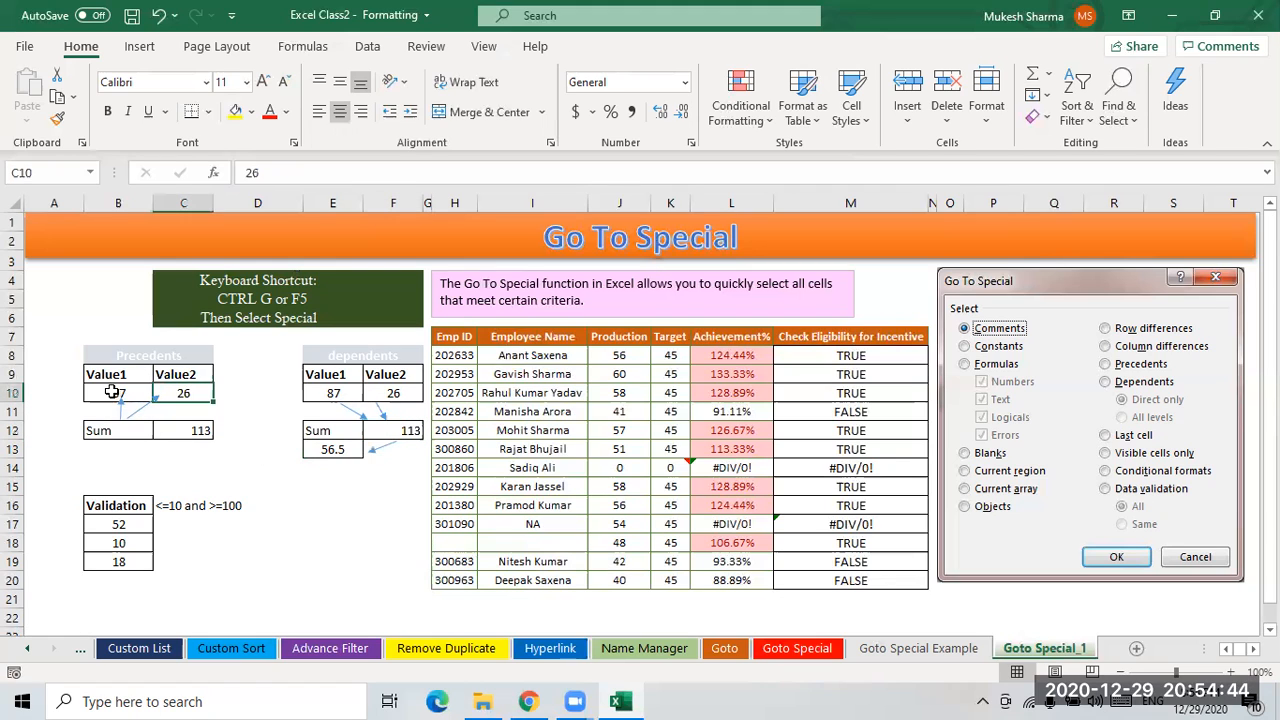
click(118, 395)
click(200, 430)
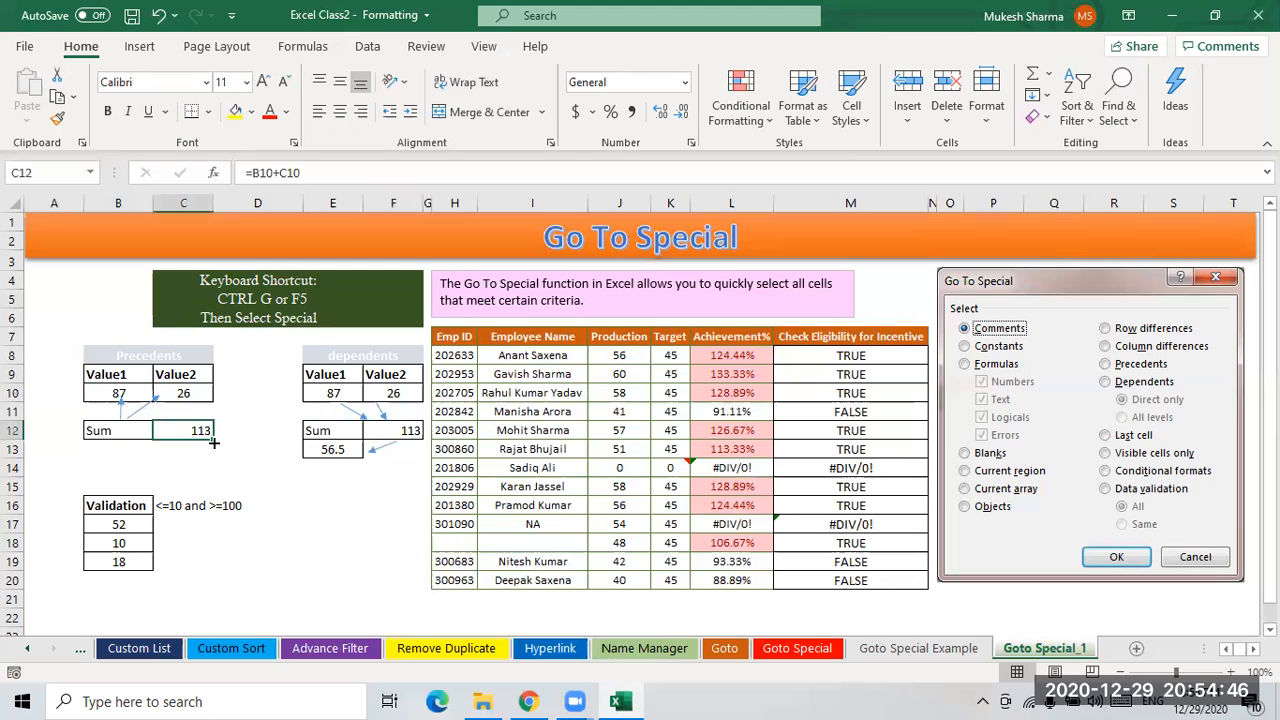
click(130, 430)
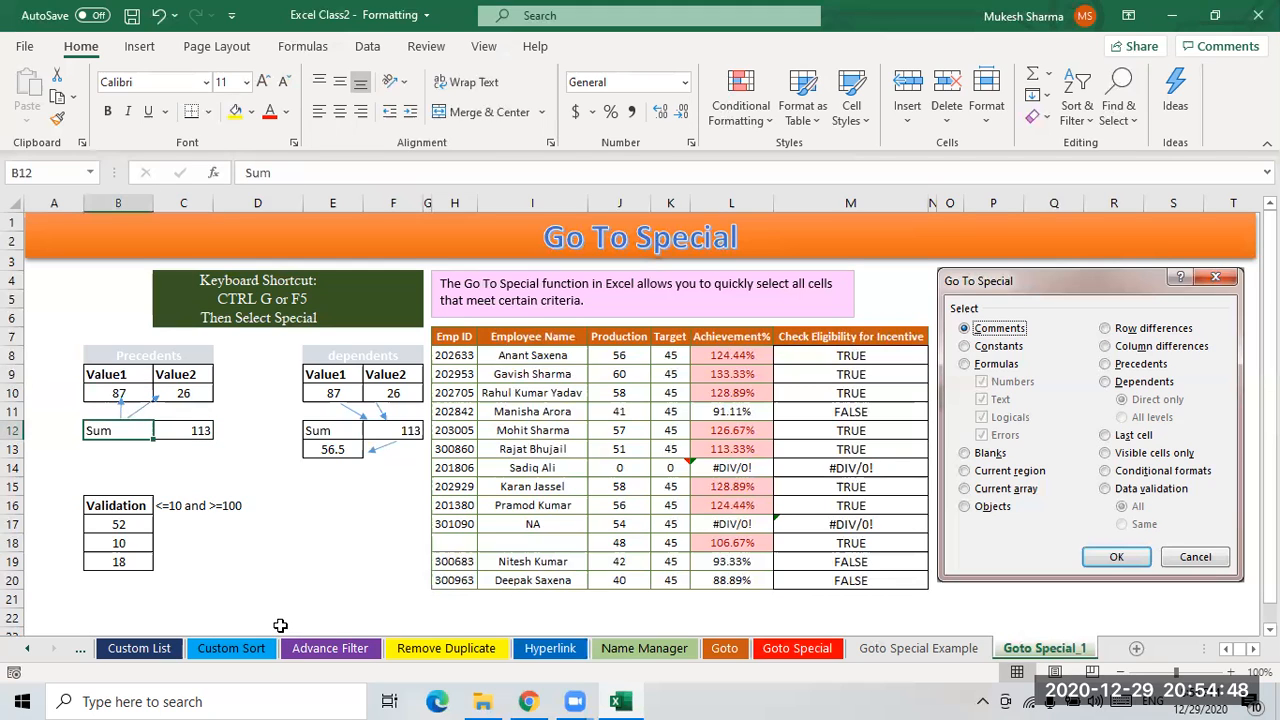
click(188, 509)
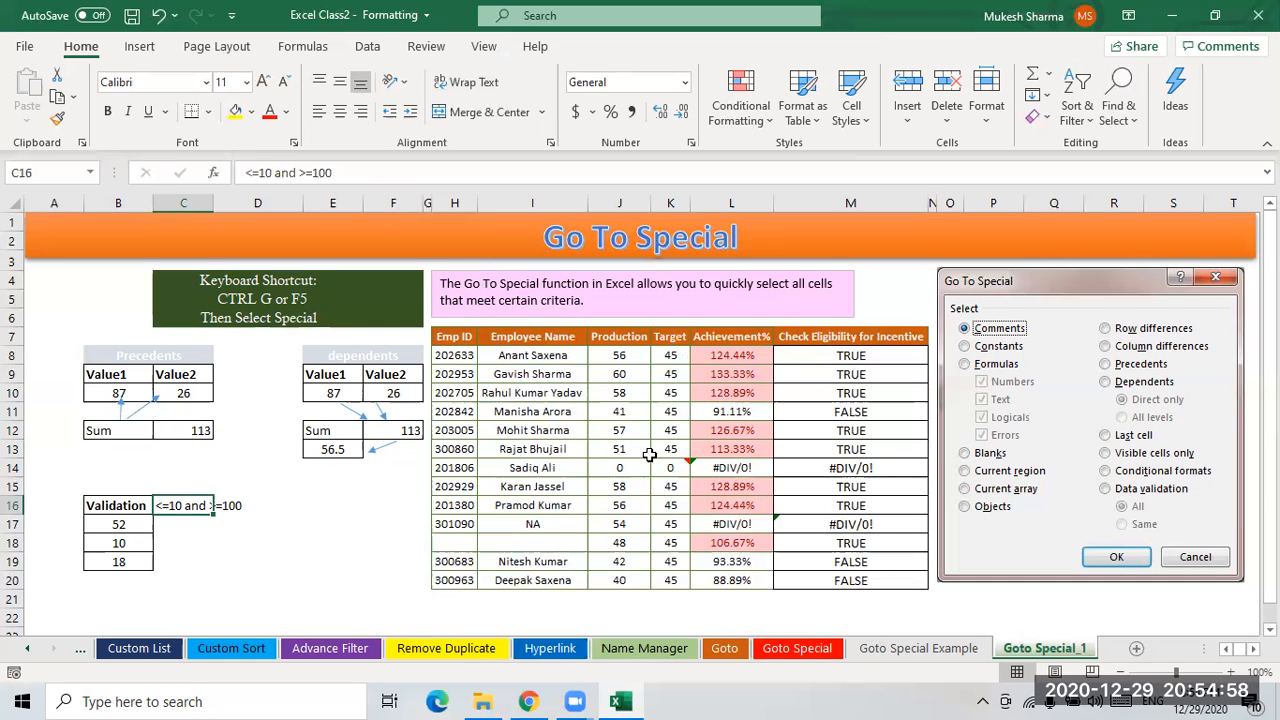
- Select the employee table H7:M20 and apply Go To Special with Visible cells only
scroll(683, 452, down, 1)
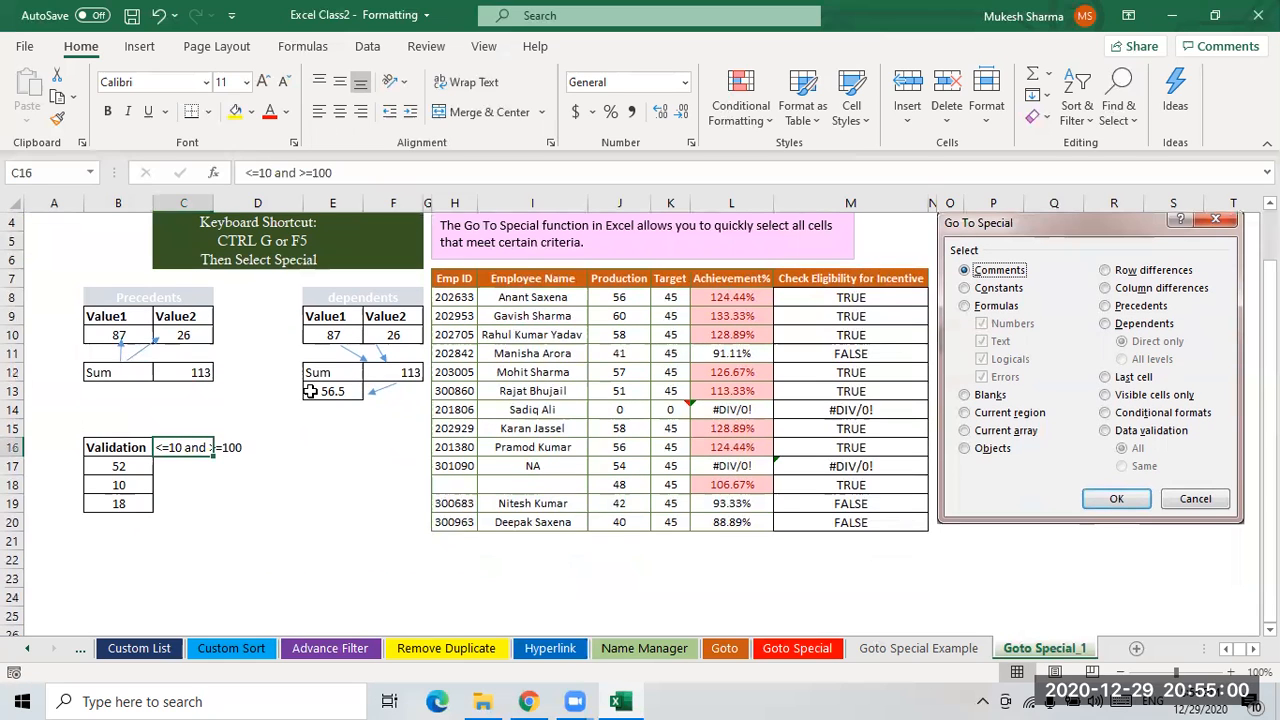
scroll(470, 430, up, 1)
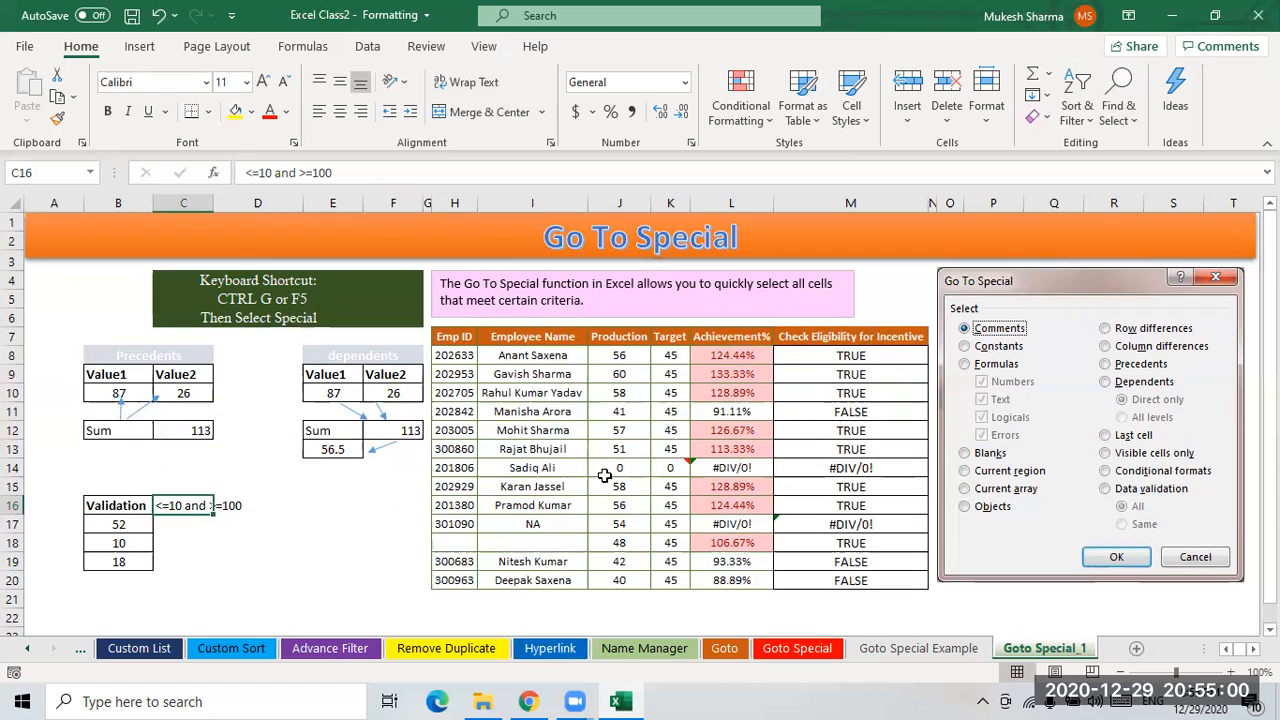
click(668, 452)
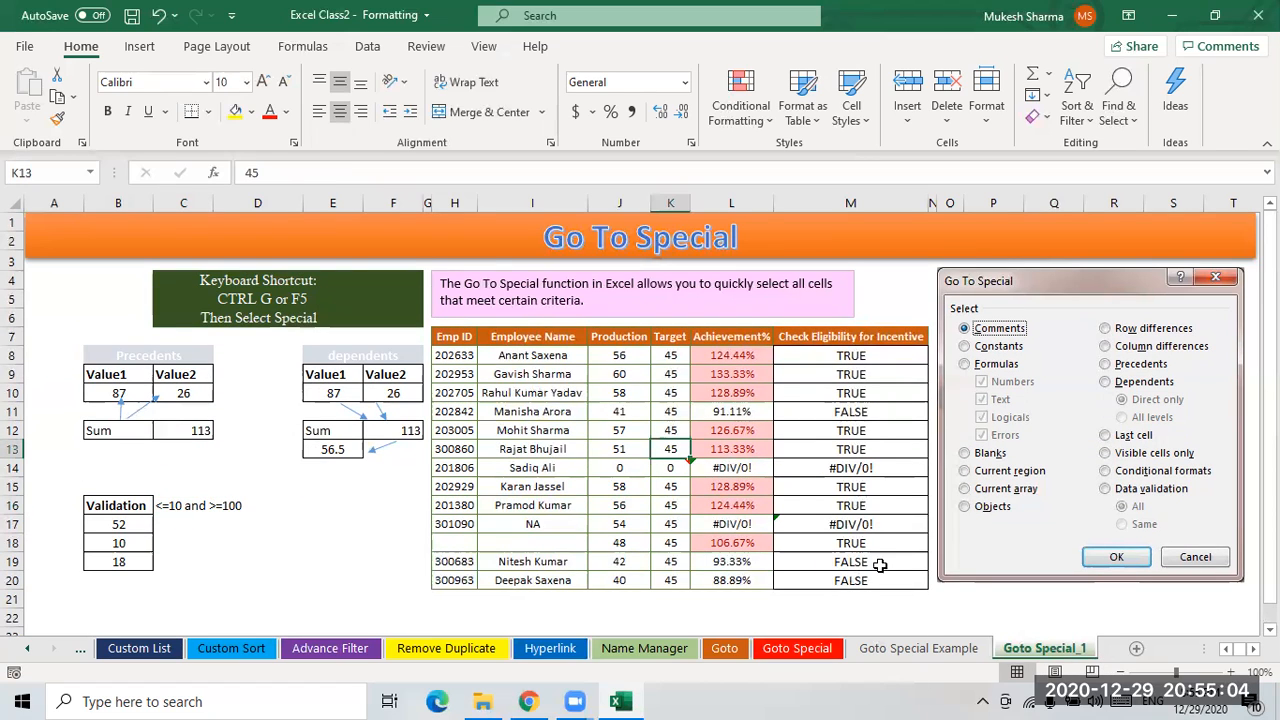
click(773, 504)
click(868, 488)
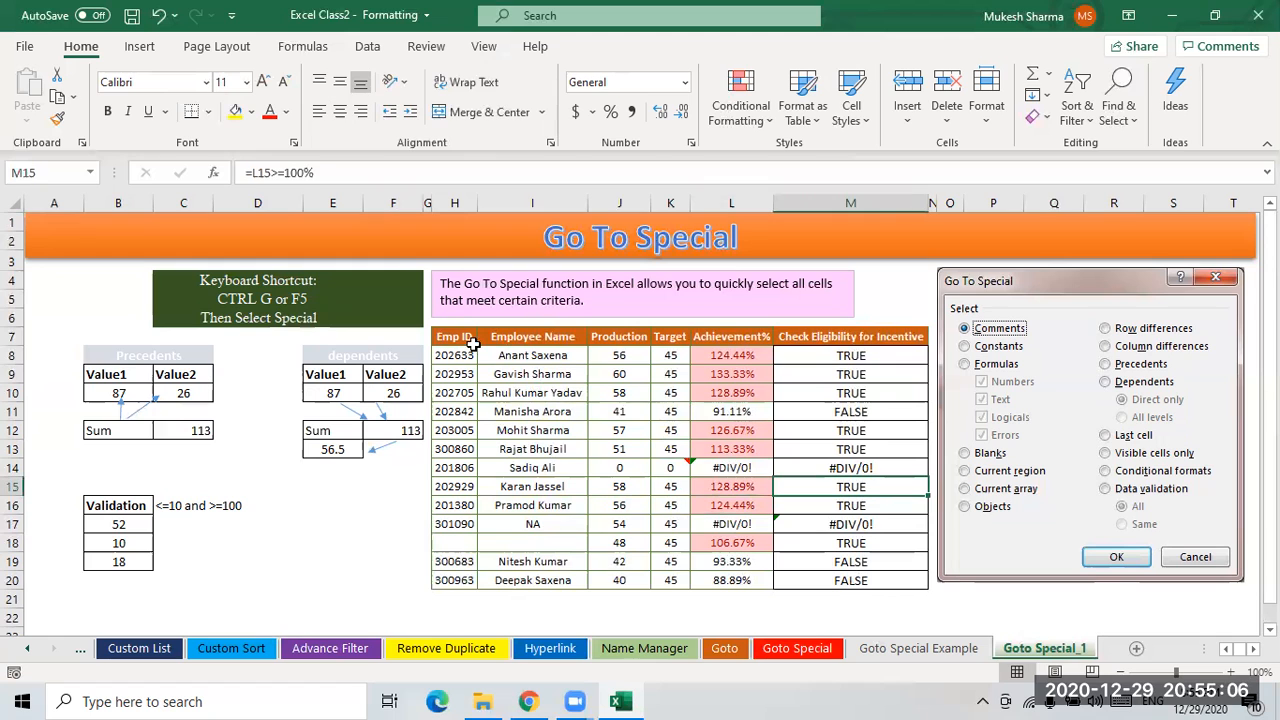
drag(464, 341, 842, 575)
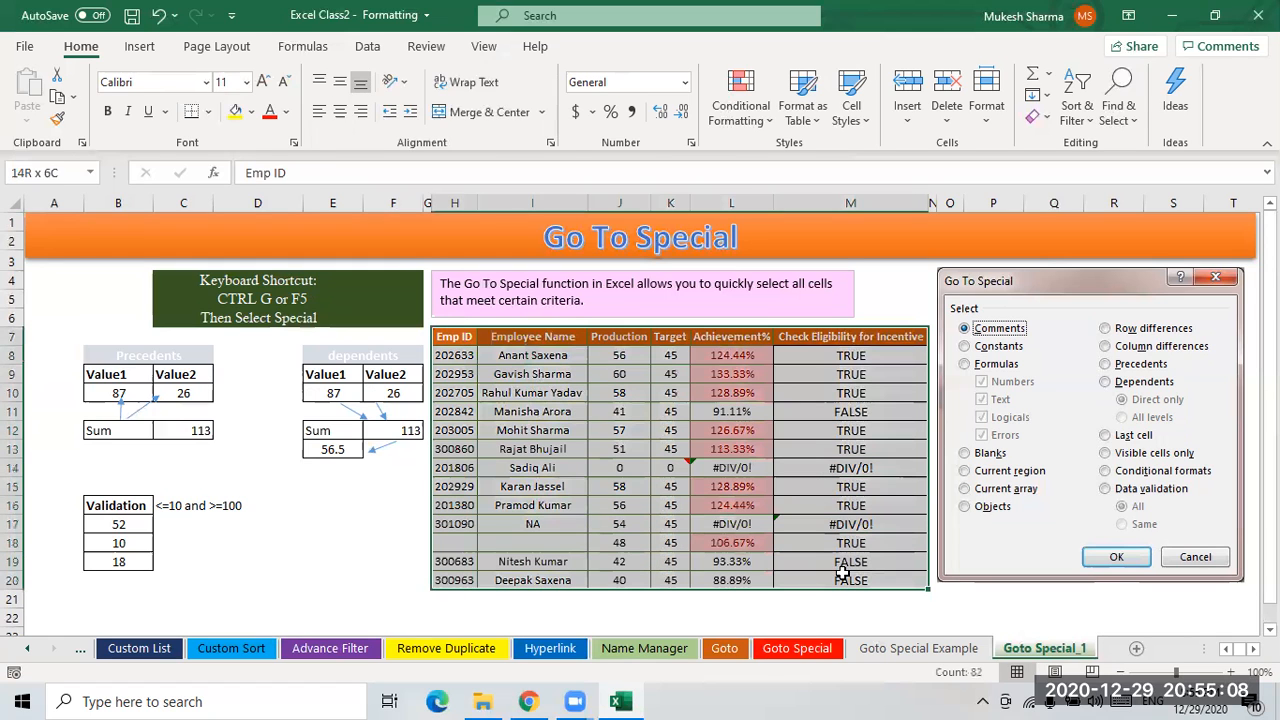
click(1118, 108)
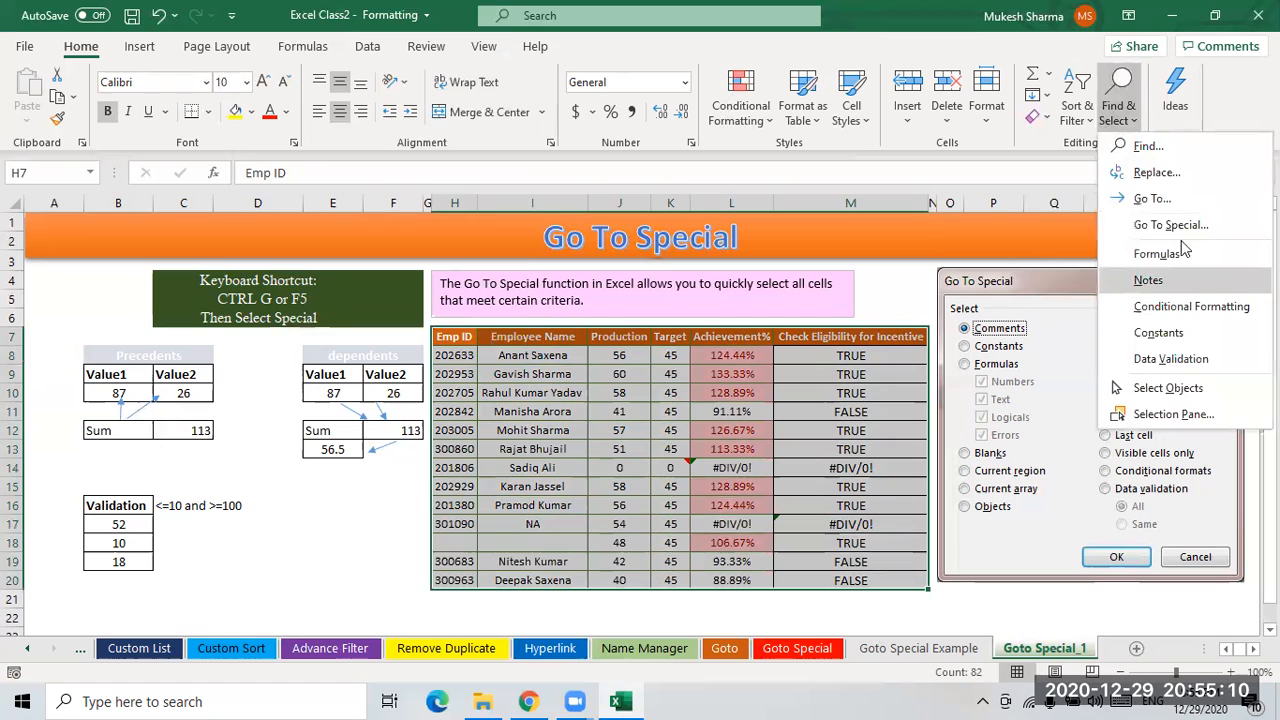
click(1170, 236)
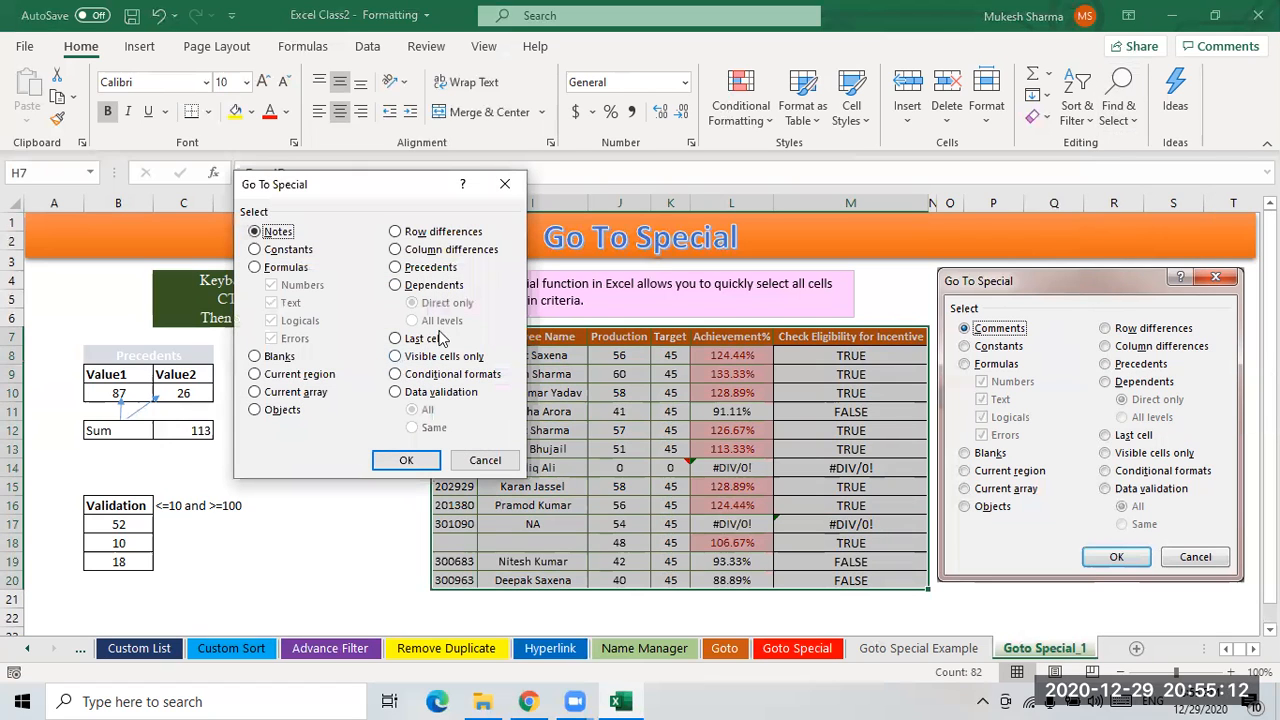
click(396, 358)
click(406, 460)
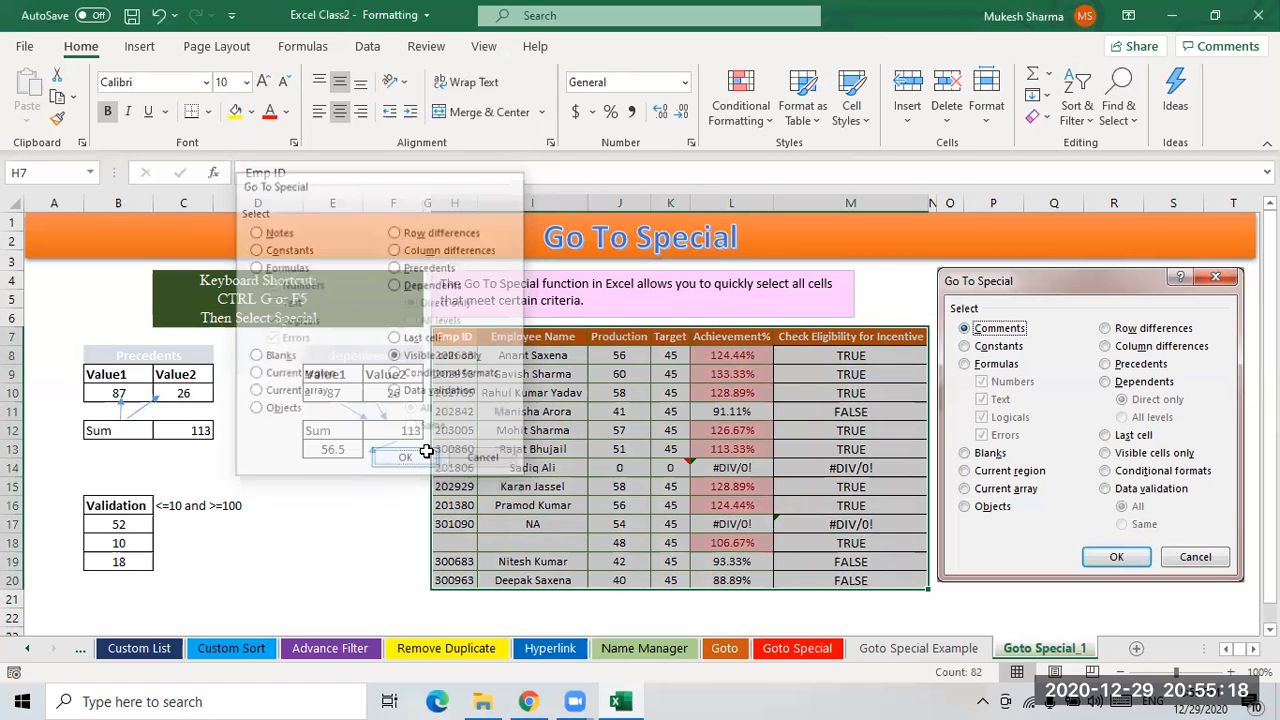
- Convert the employee data range H7:M20 into an Excel table with headers
click(670, 468)
drag(465, 338, 833, 580)
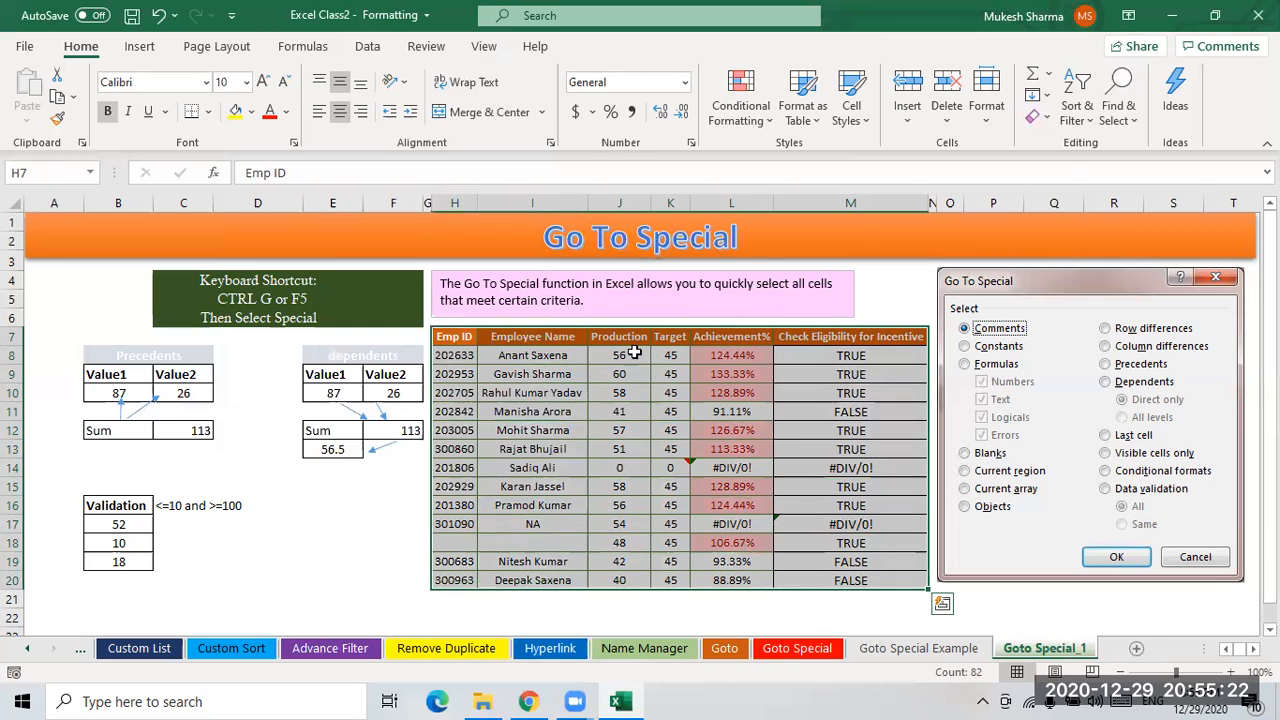
click(596, 430)
click(452, 340)
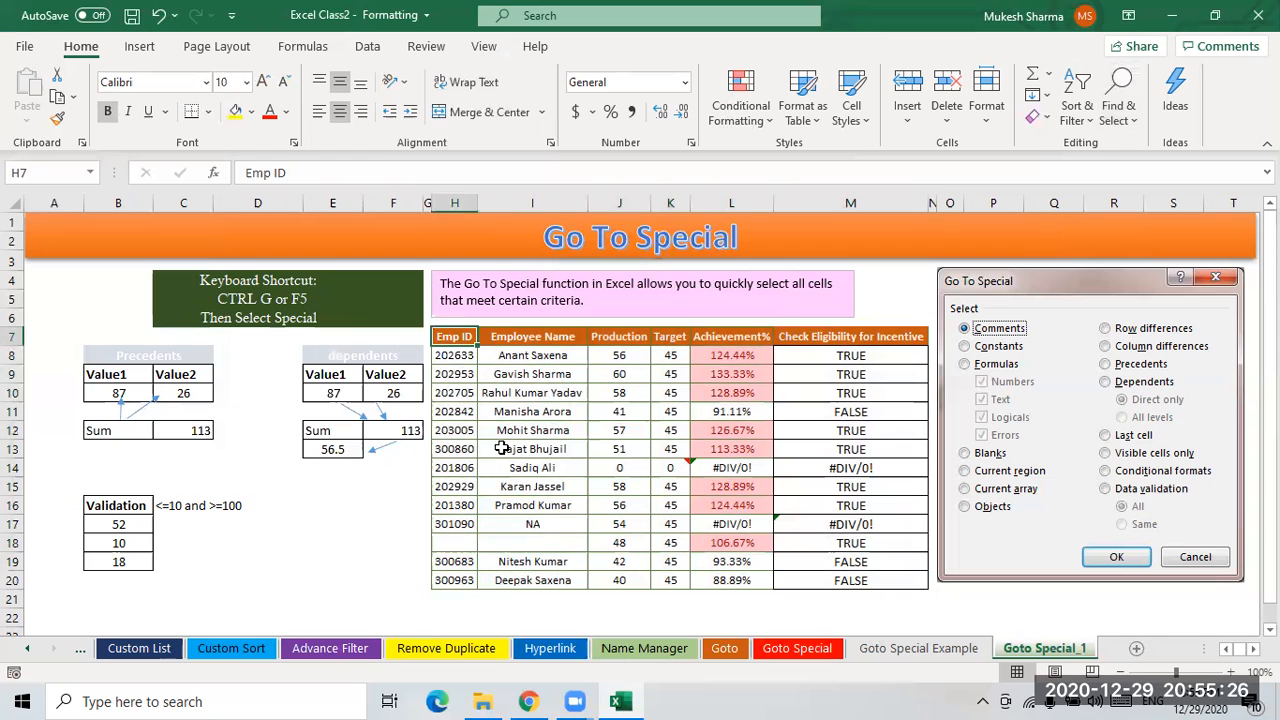
key(ctrl+t)
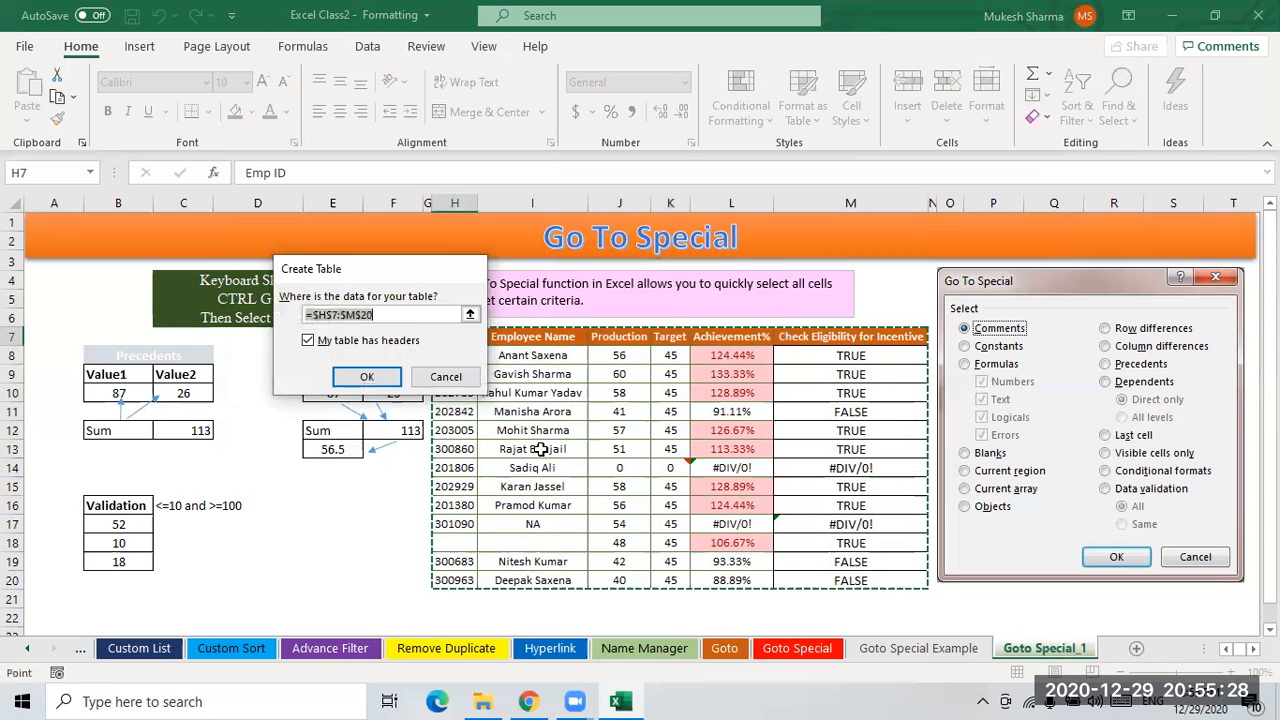
key(Escape)
click(597, 456)
click(463, 342)
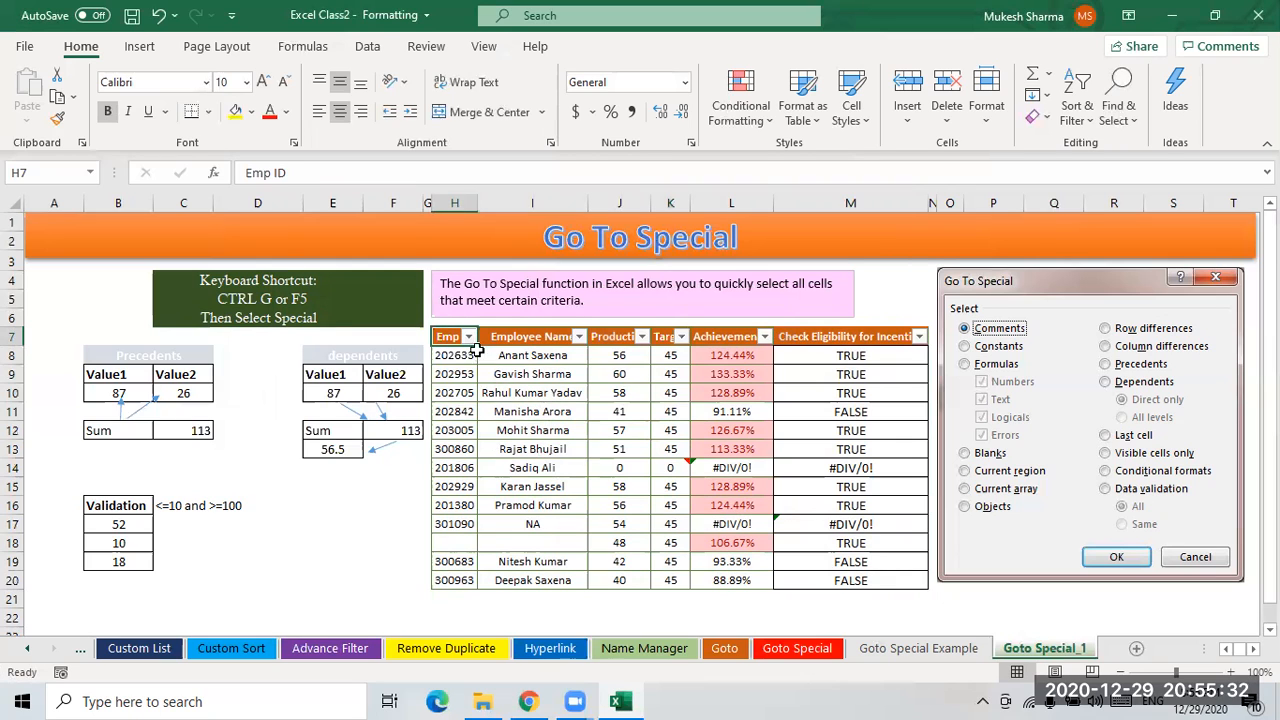
- Filter the Emp ID column to show only five employee IDs
click(469, 337)
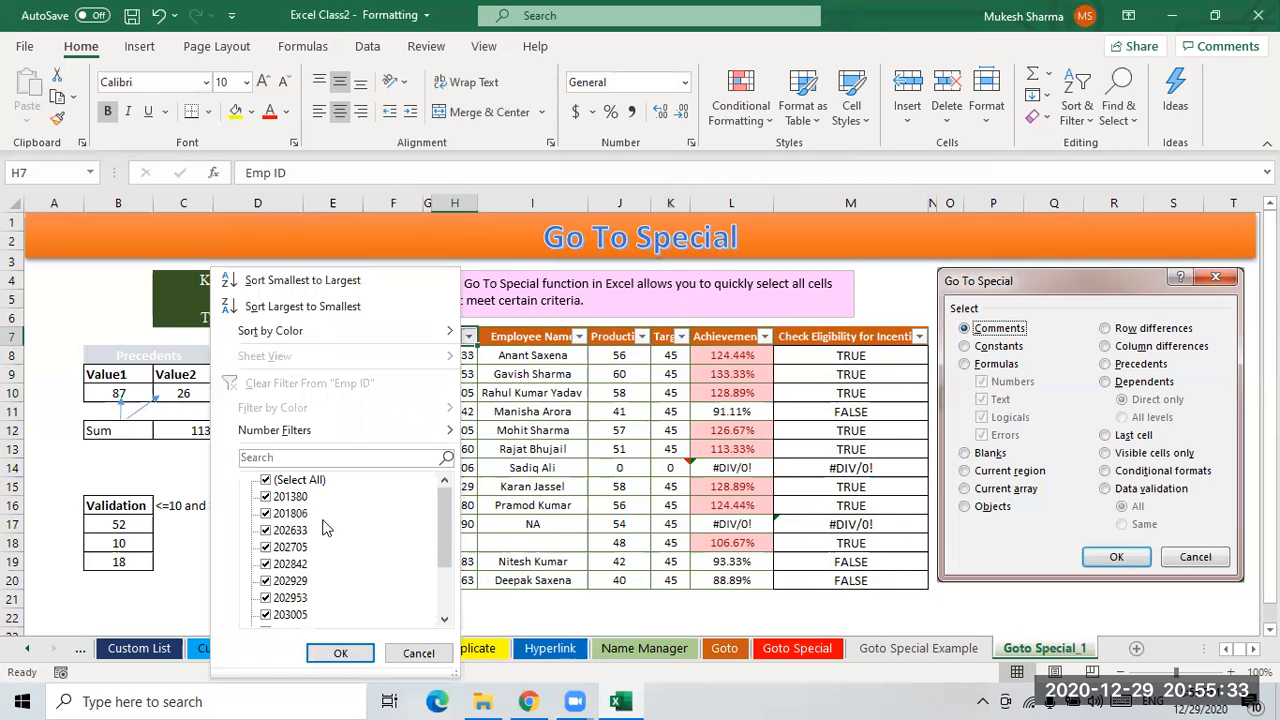
click(290, 481)
click(282, 513)
click(282, 580)
click(273, 547)
click(286, 531)
click(285, 599)
click(340, 653)
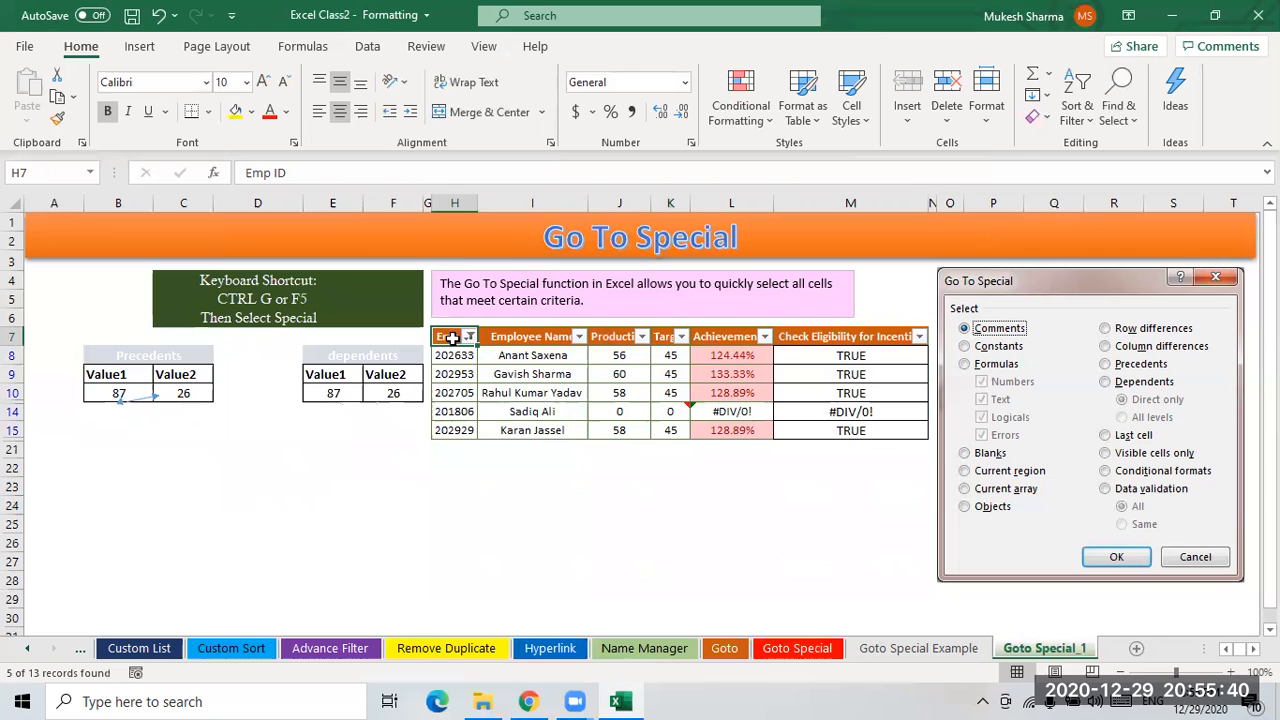
- Select the filtered employee table and apply Go To Special with Visible cells only
drag(697, 356, 835, 433)
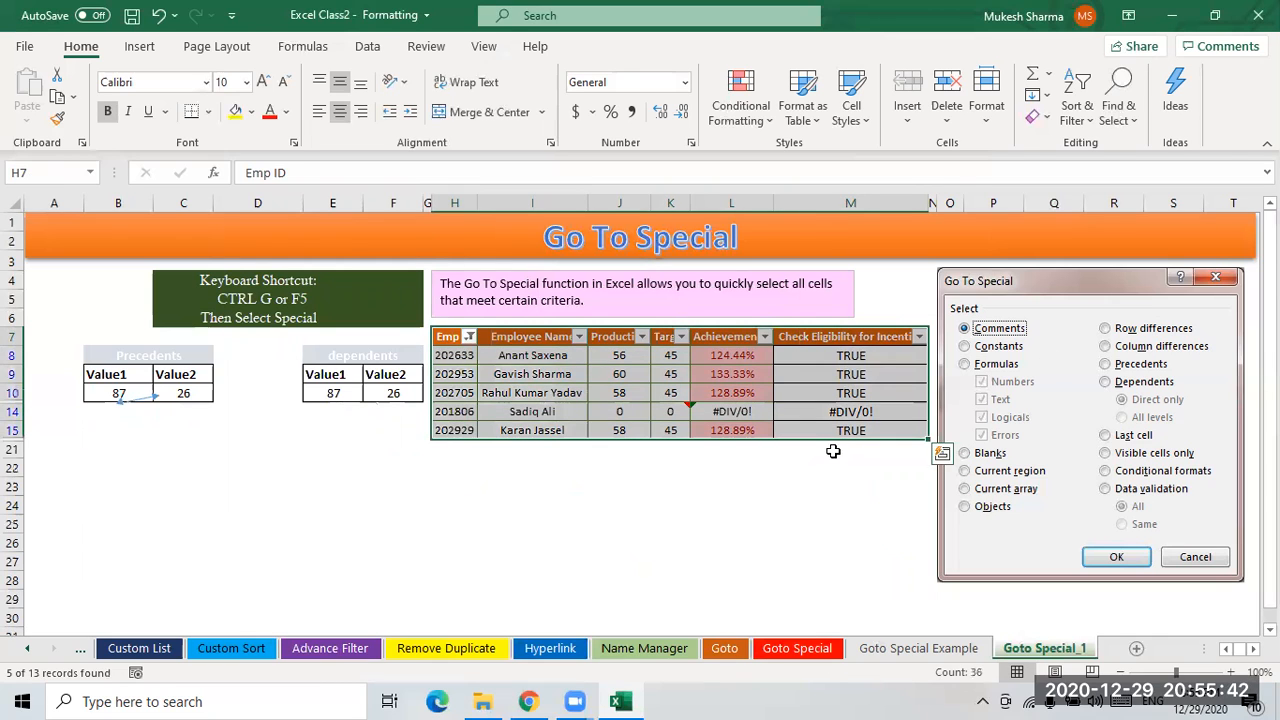
click(1117, 120)
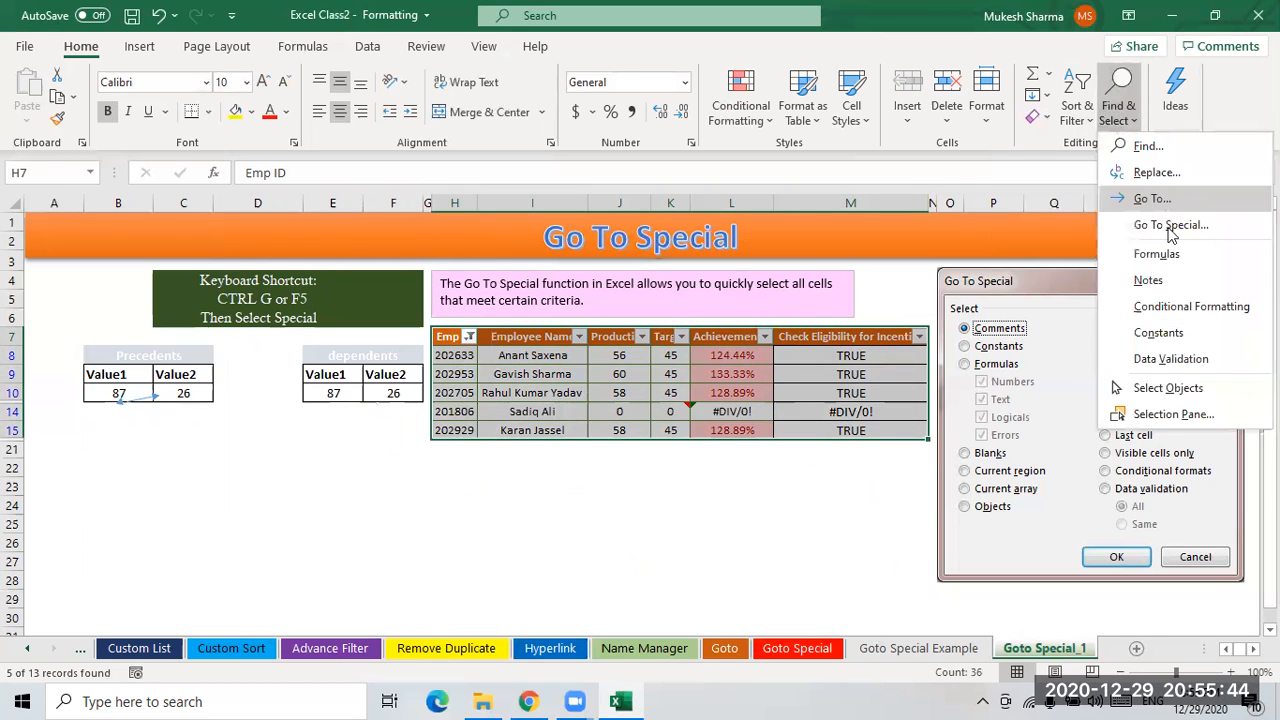
click(1182, 229)
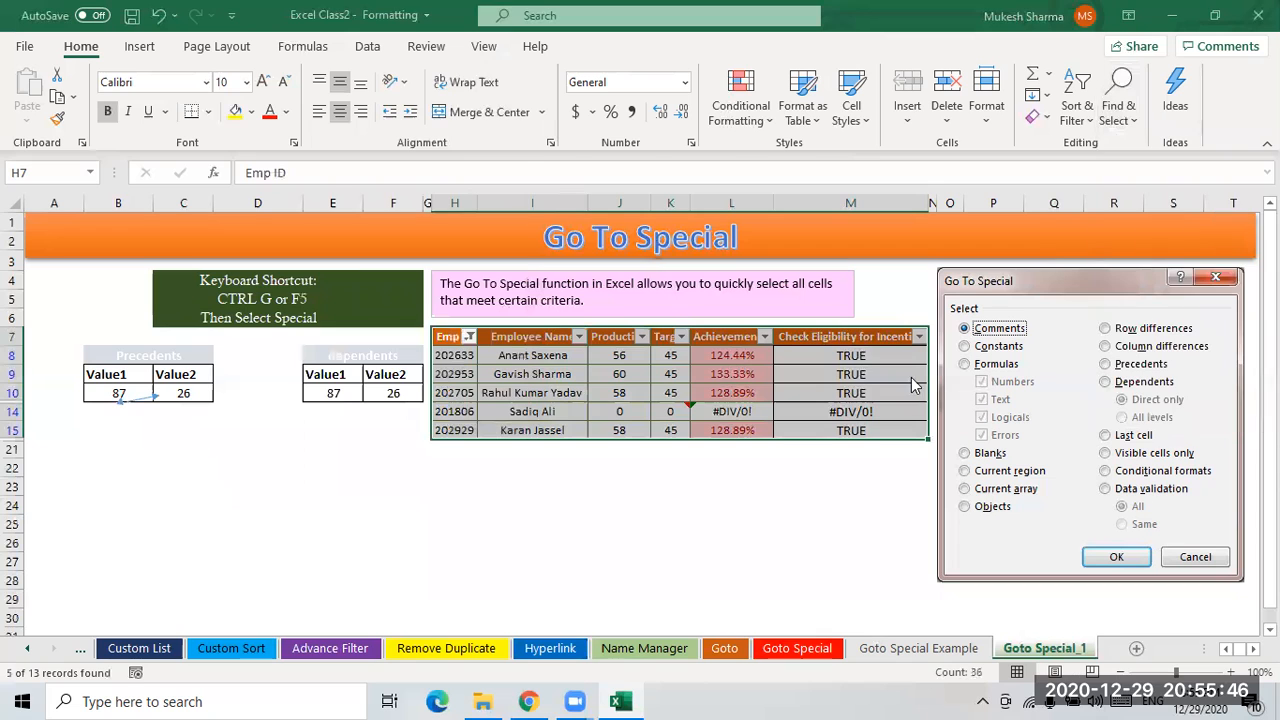
click(430, 357)
click(424, 464)
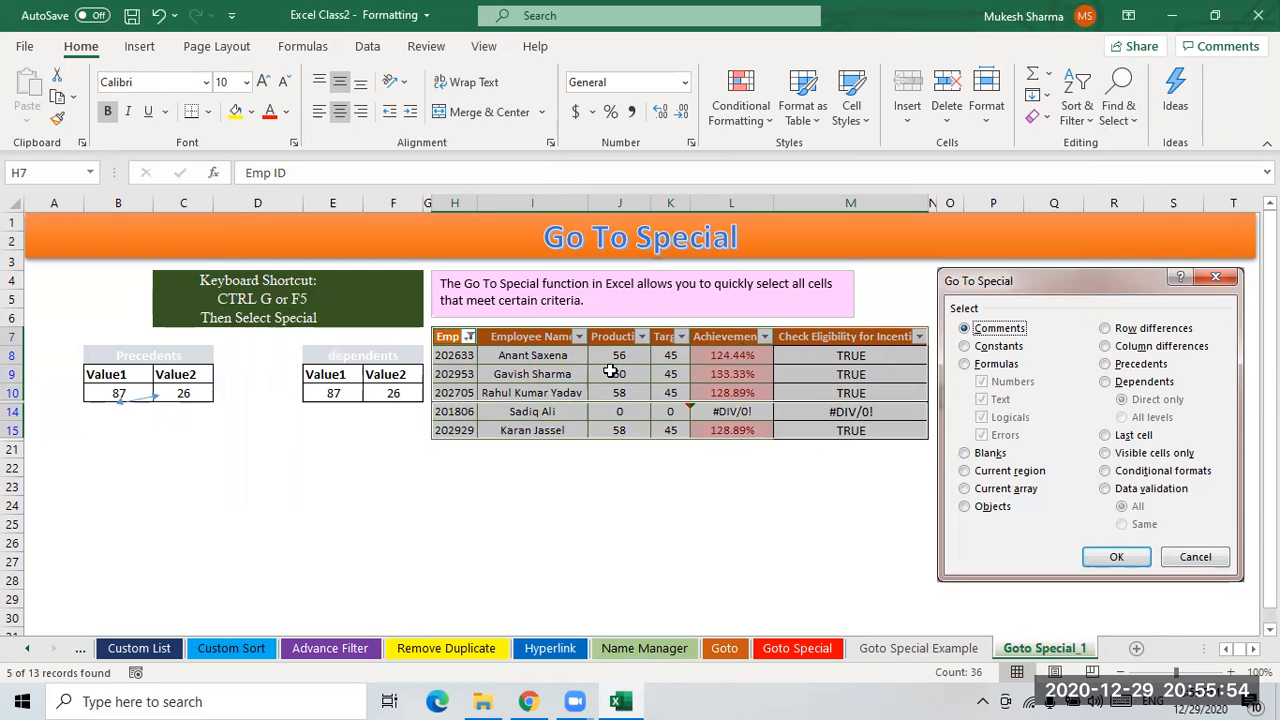
- Turn off the filter on the employee table so all rows show again
click(546, 374)
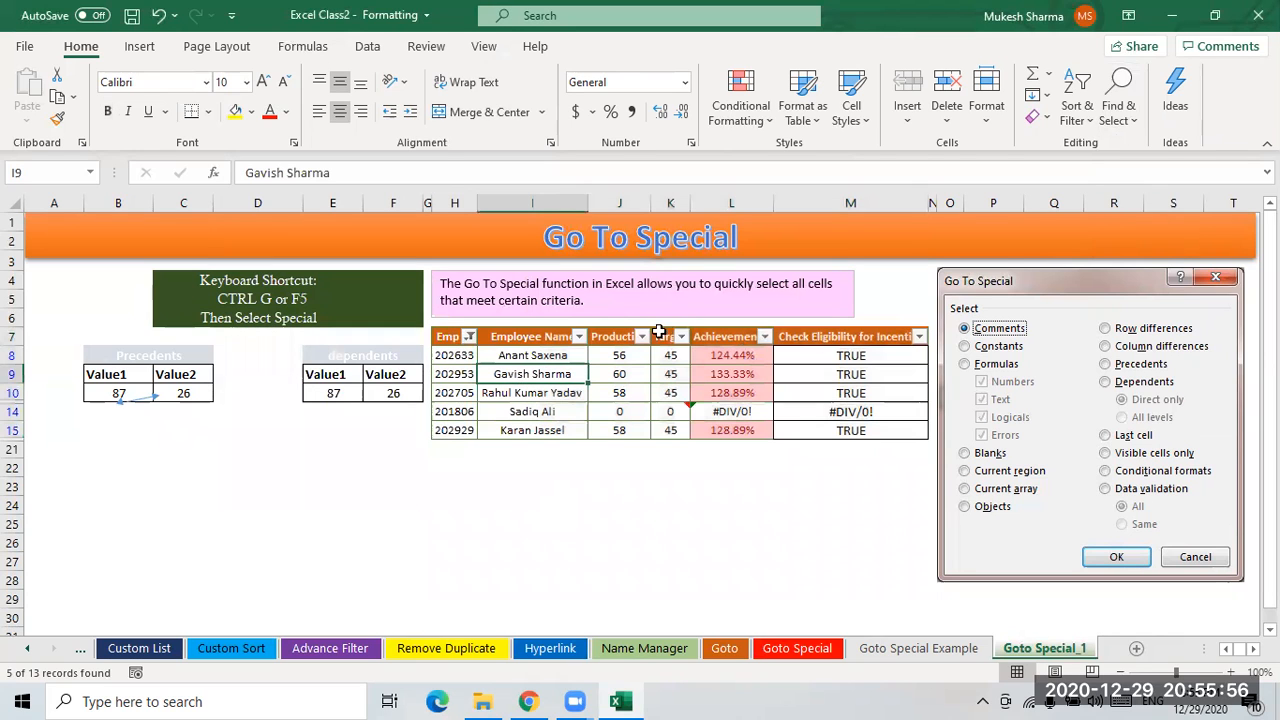
click(454, 340)
key(ctrl+shift+l)
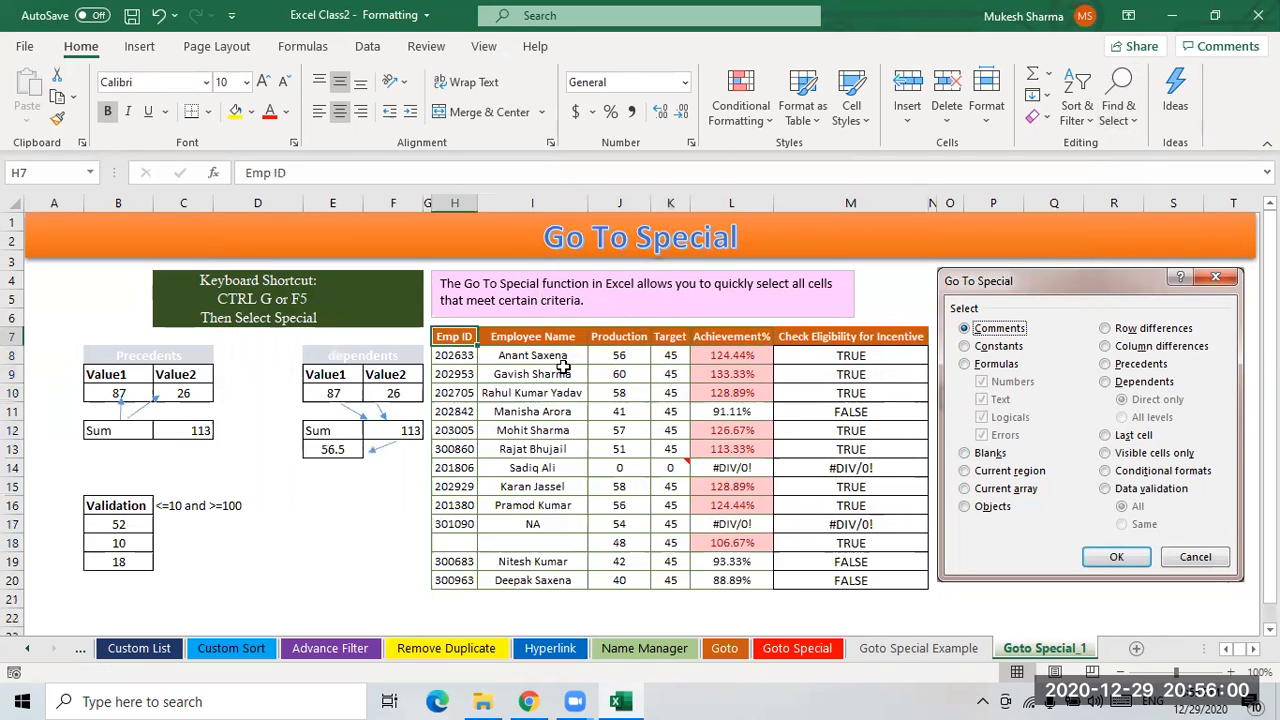
drag(554, 390, 540, 374)
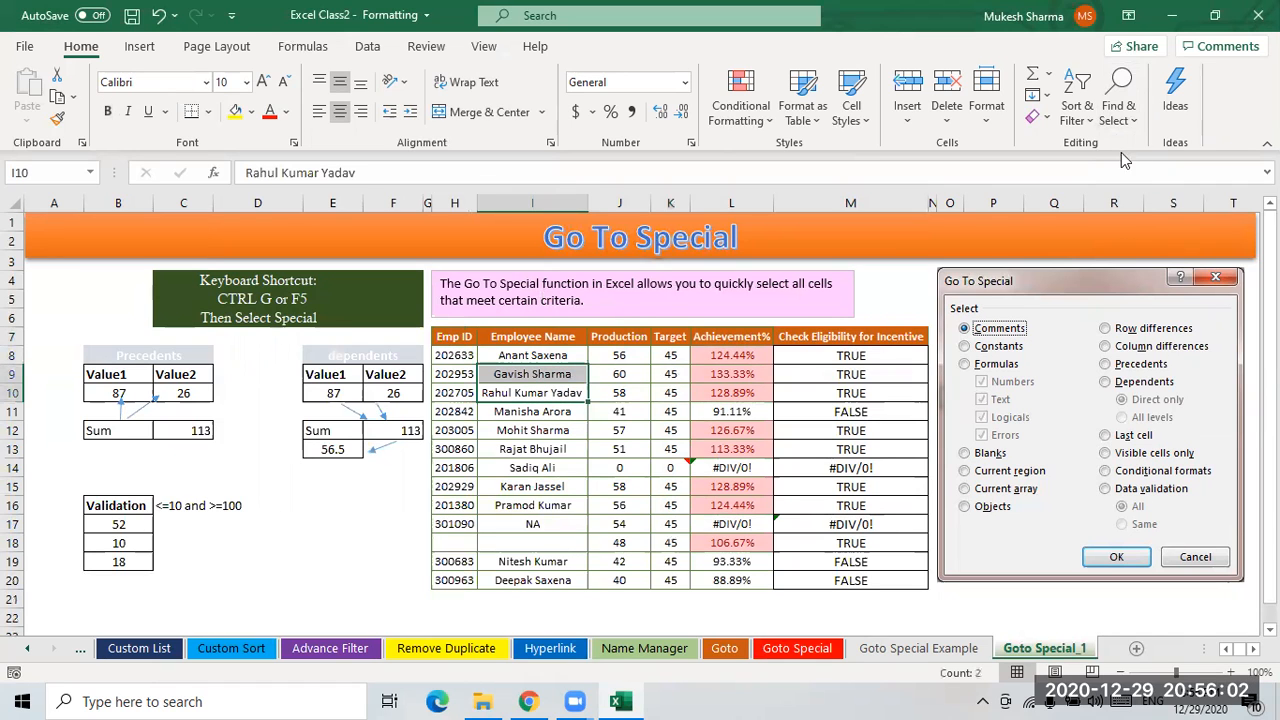
click(1120, 112)
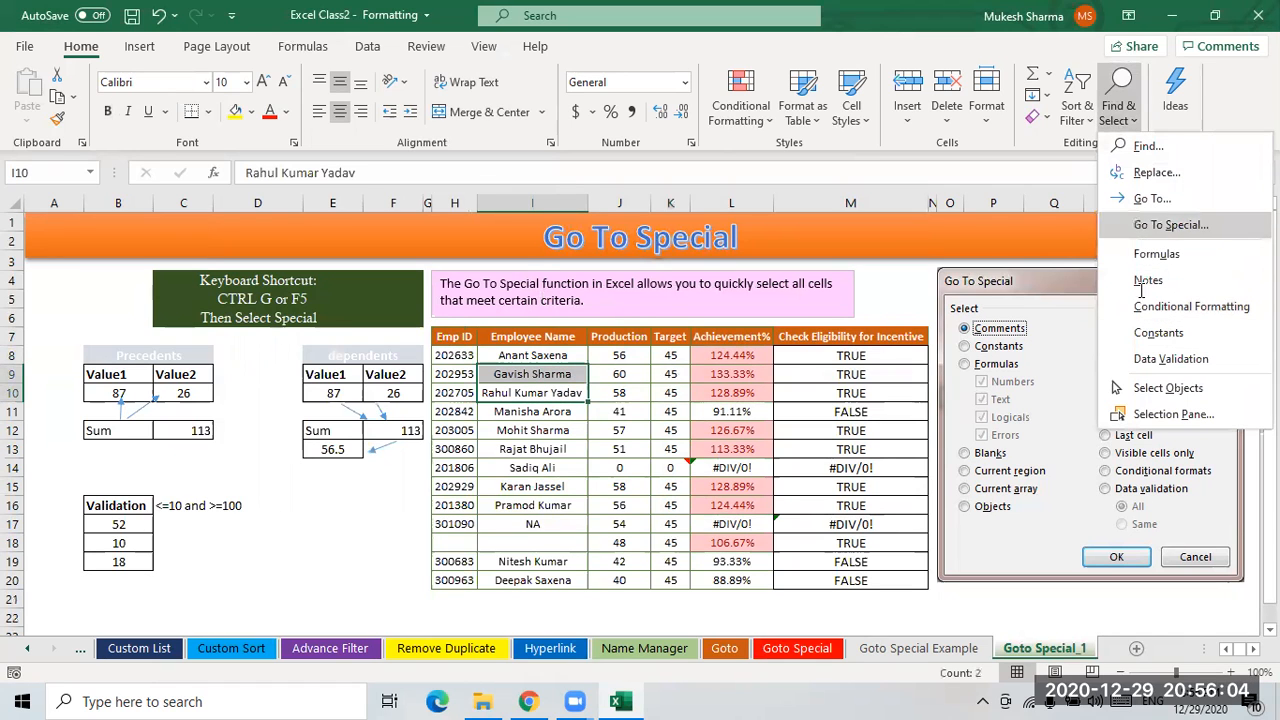
click(1150, 223)
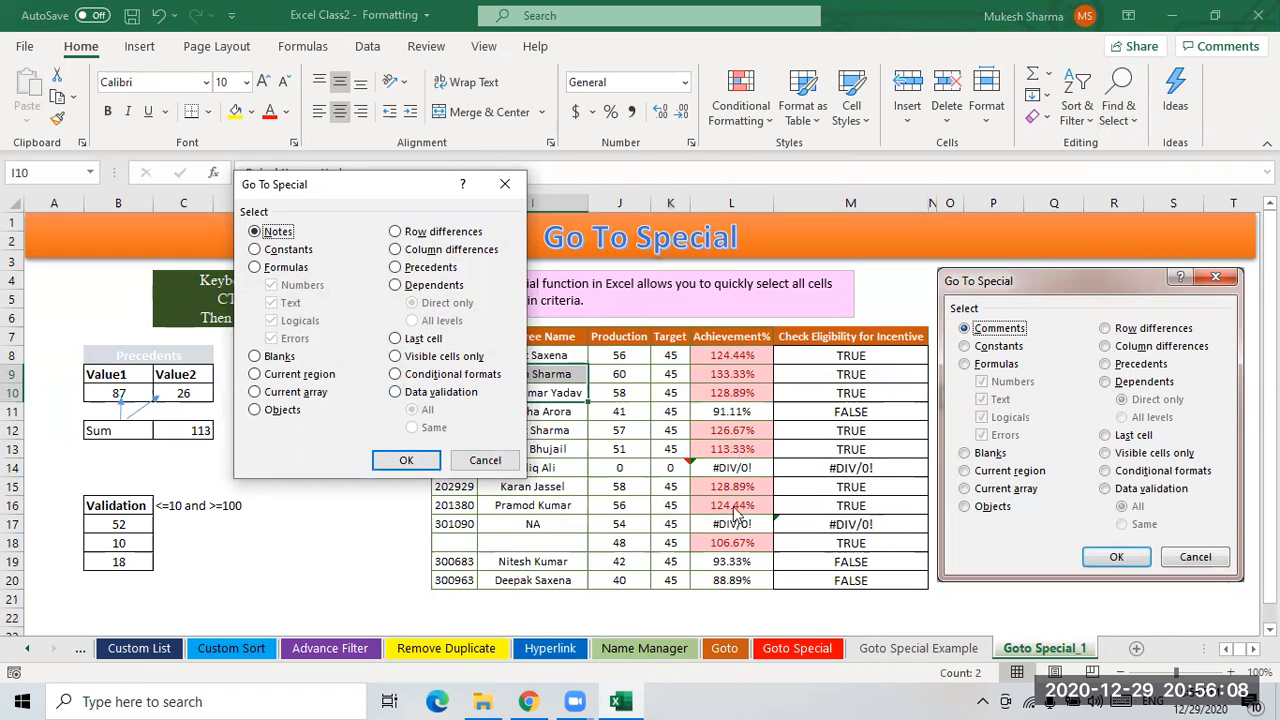
click(487, 462)
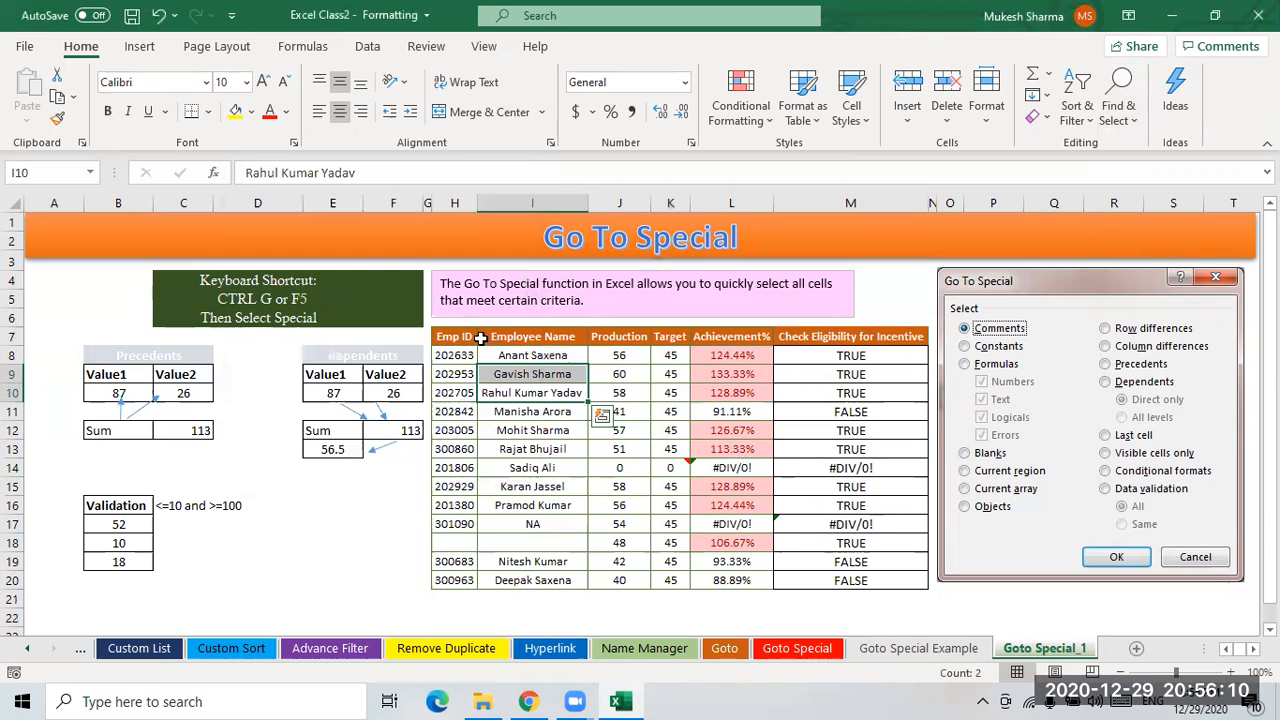
- Select all data validation cells on the sheet using Go To Special with Data validation
click(458, 337)
click(1128, 123)
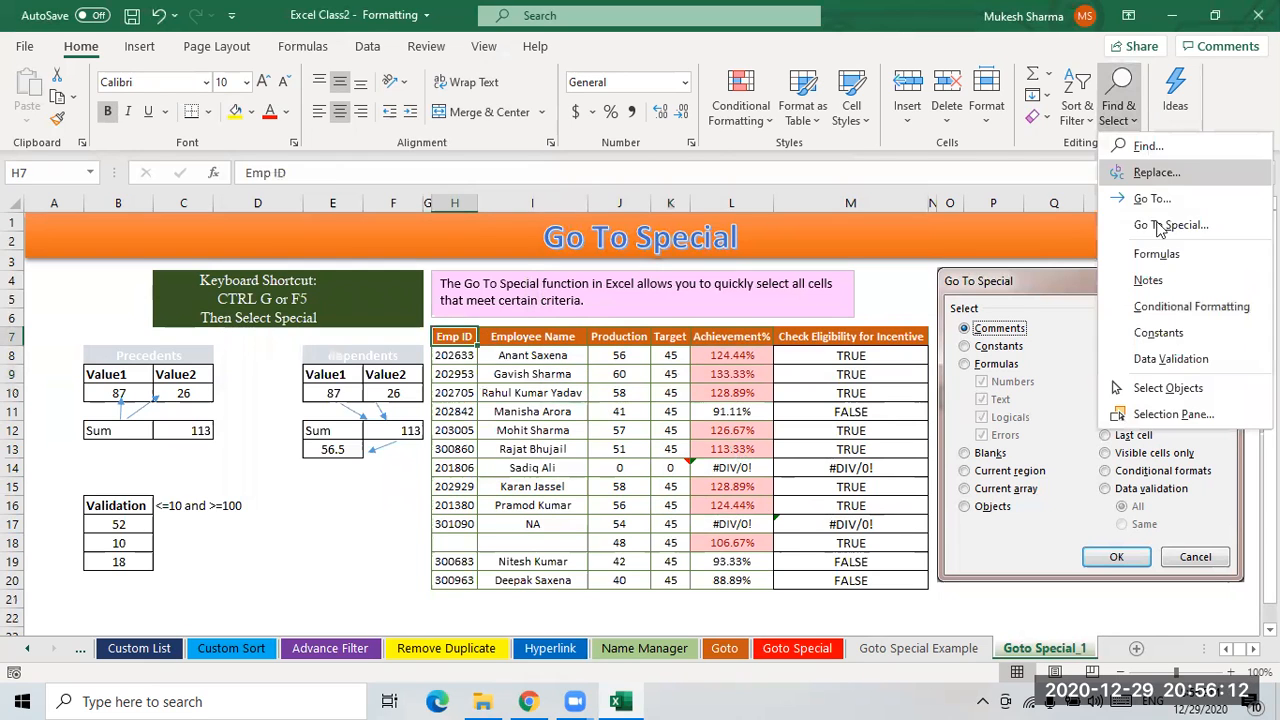
click(1150, 222)
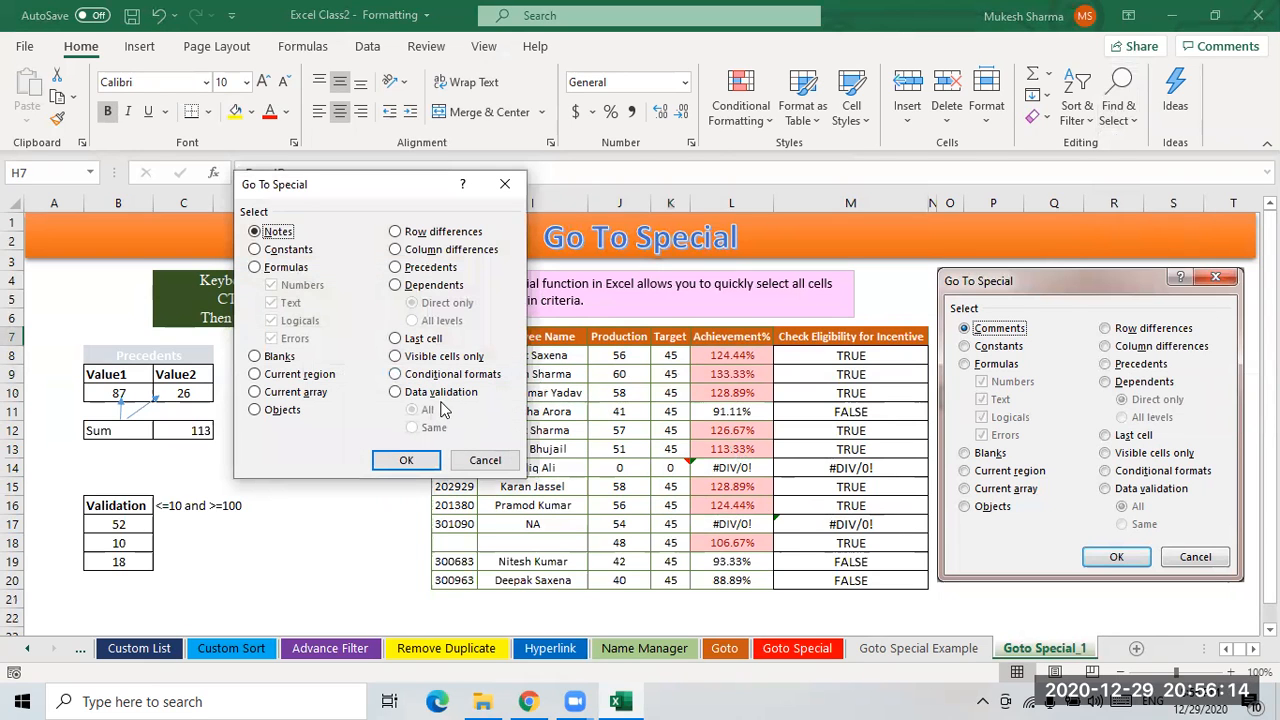
click(435, 395)
click(406, 460)
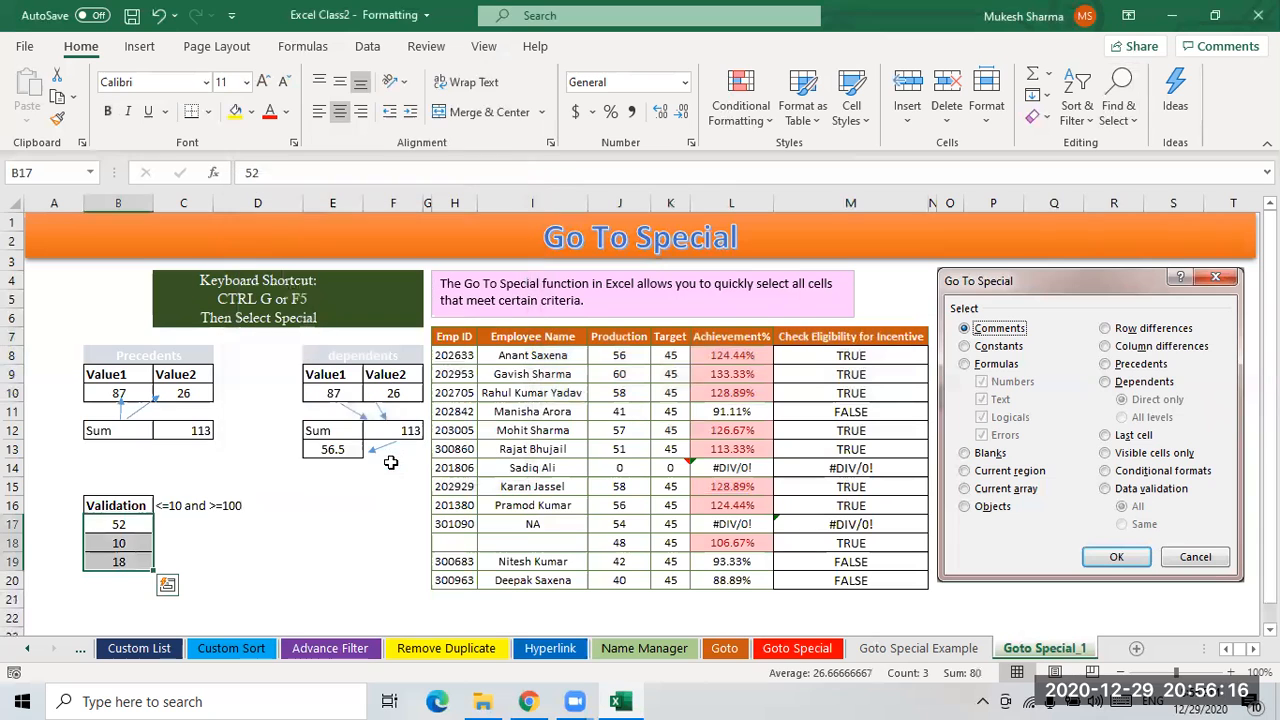
- Select the employee table H7:M20 and apply Go To Special with Data validation again
click(578, 450)
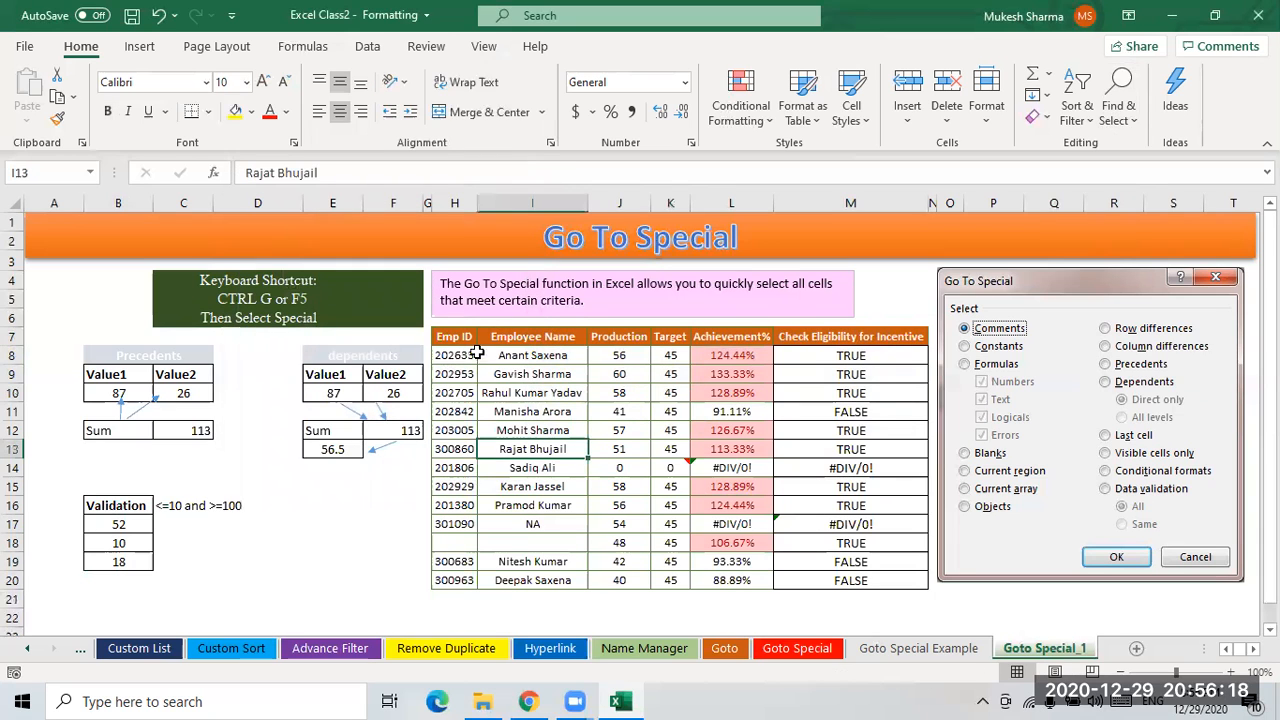
drag(455, 336, 848, 582)
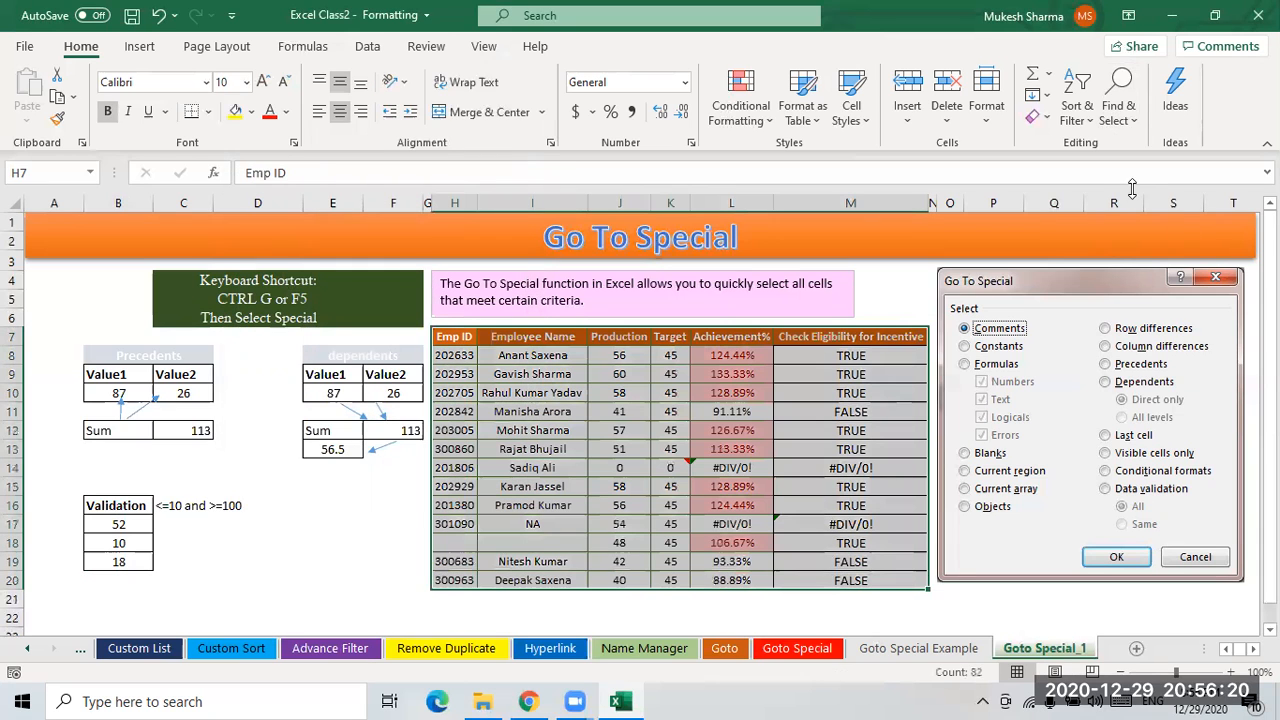
click(1118, 112)
click(1165, 224)
click(430, 392)
click(406, 460)
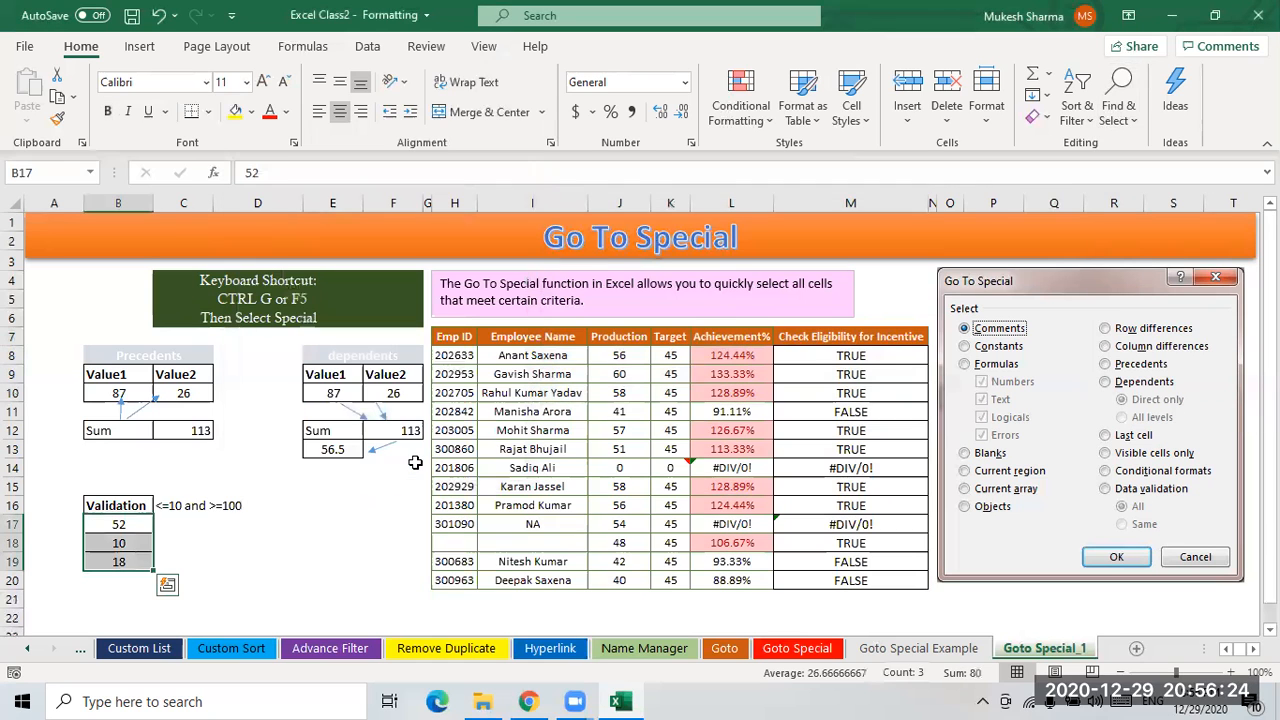
- Inspect the formulas in the Production, Achievement% and Check Eligibility for Incentive columns
click(605, 468)
scroll(635, 510, down, 2)
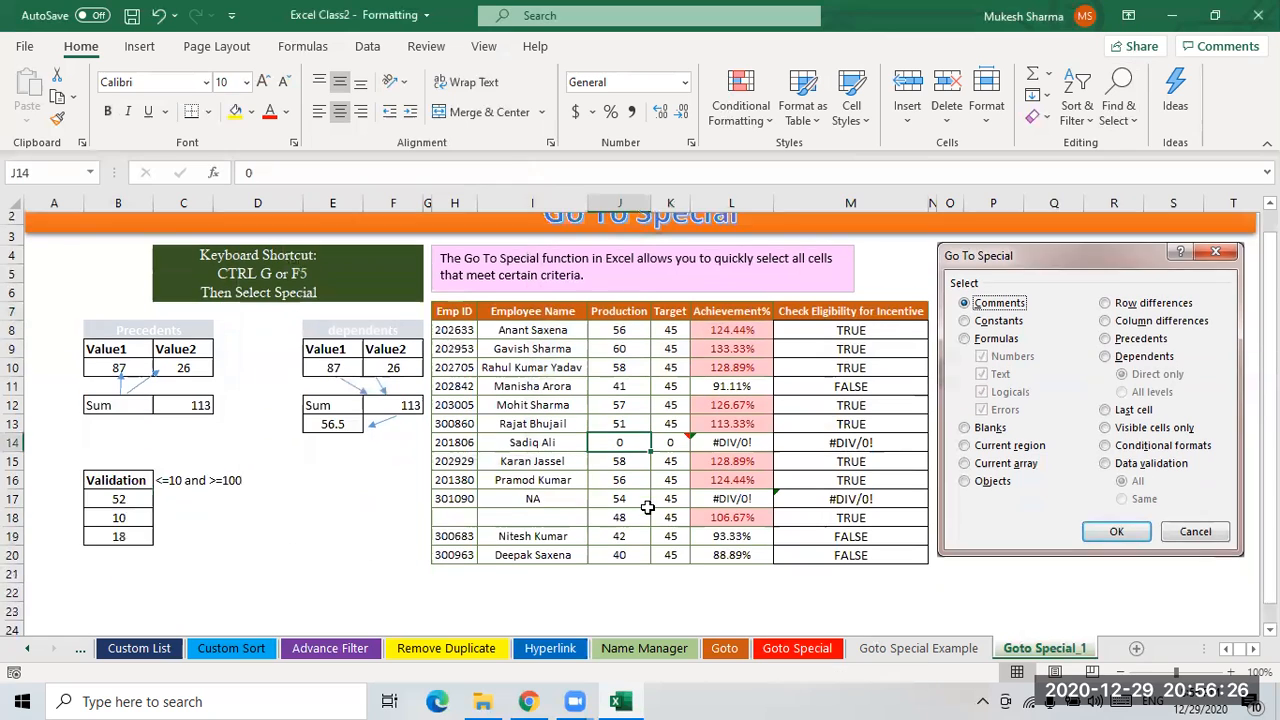
click(647, 431)
click(728, 333)
drag(737, 292, 735, 262)
click(734, 240)
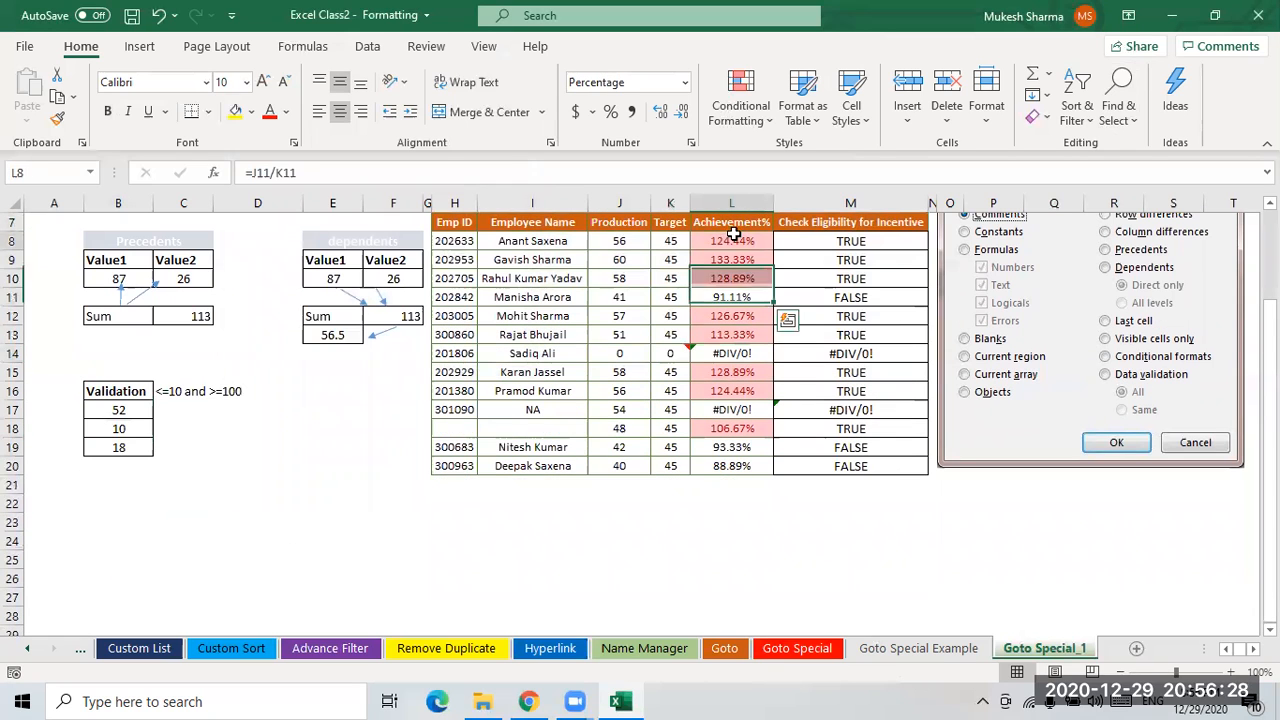
scroll(815, 380, up, 1)
click(852, 298)
click(851, 353)
click(851, 410)
click(851, 466)
click(612, 391)
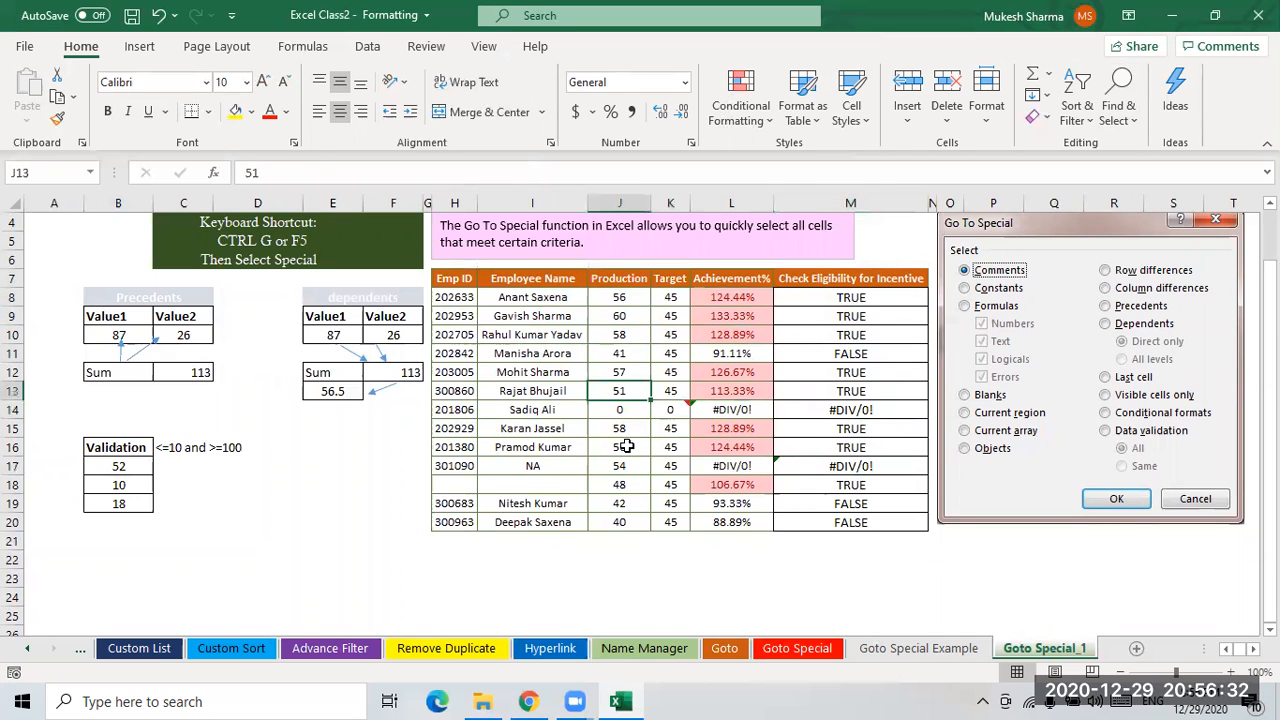
scroll(632, 446, up, 1)
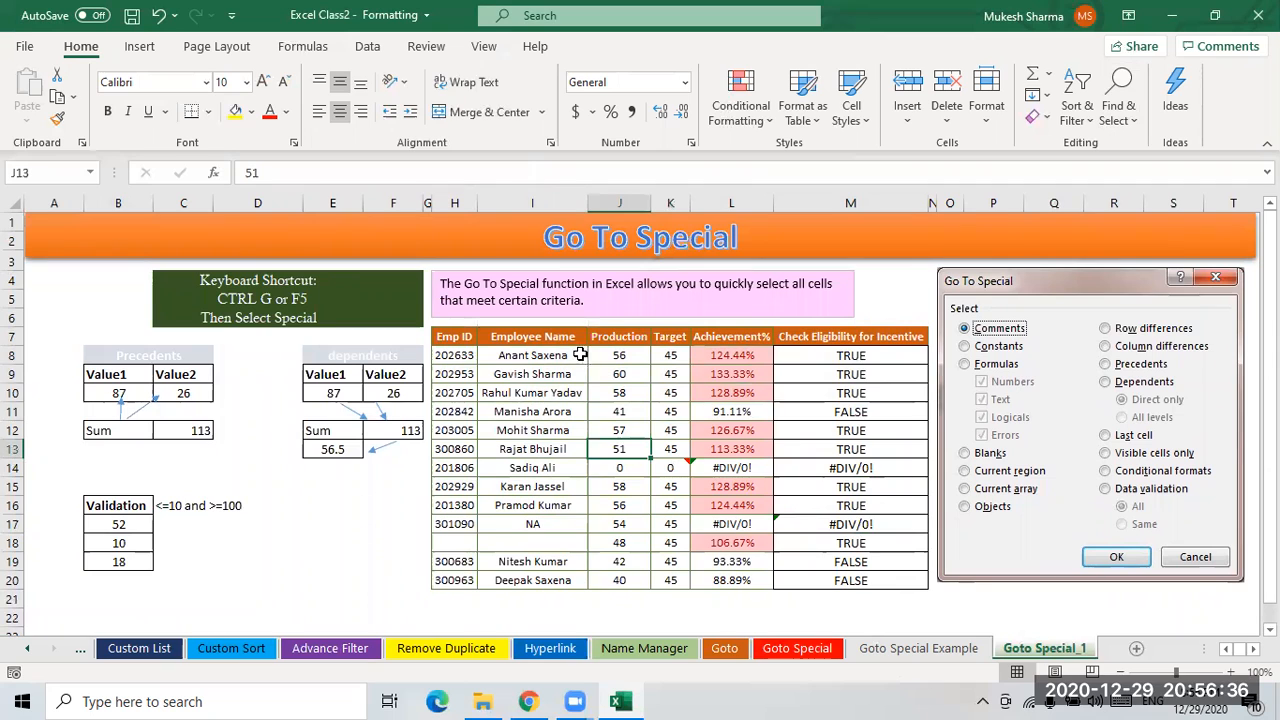
- Select the employee table H7:M20 and apply Go To Special with Formulas
mouse_move(455, 338)
mouse_down()
mouse_move(600, 345)
mouse_move(838, 538)
mouse_move(842, 580)
mouse_up()
click(1136, 137)
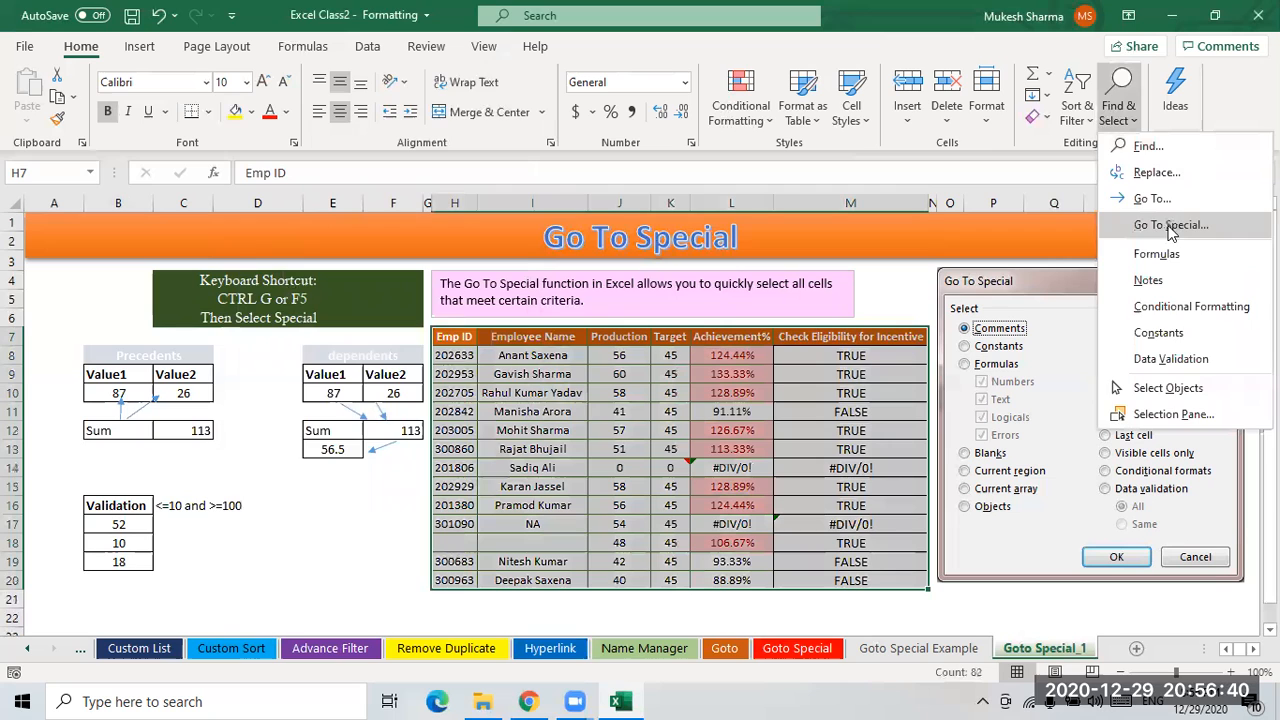
click(277, 270)
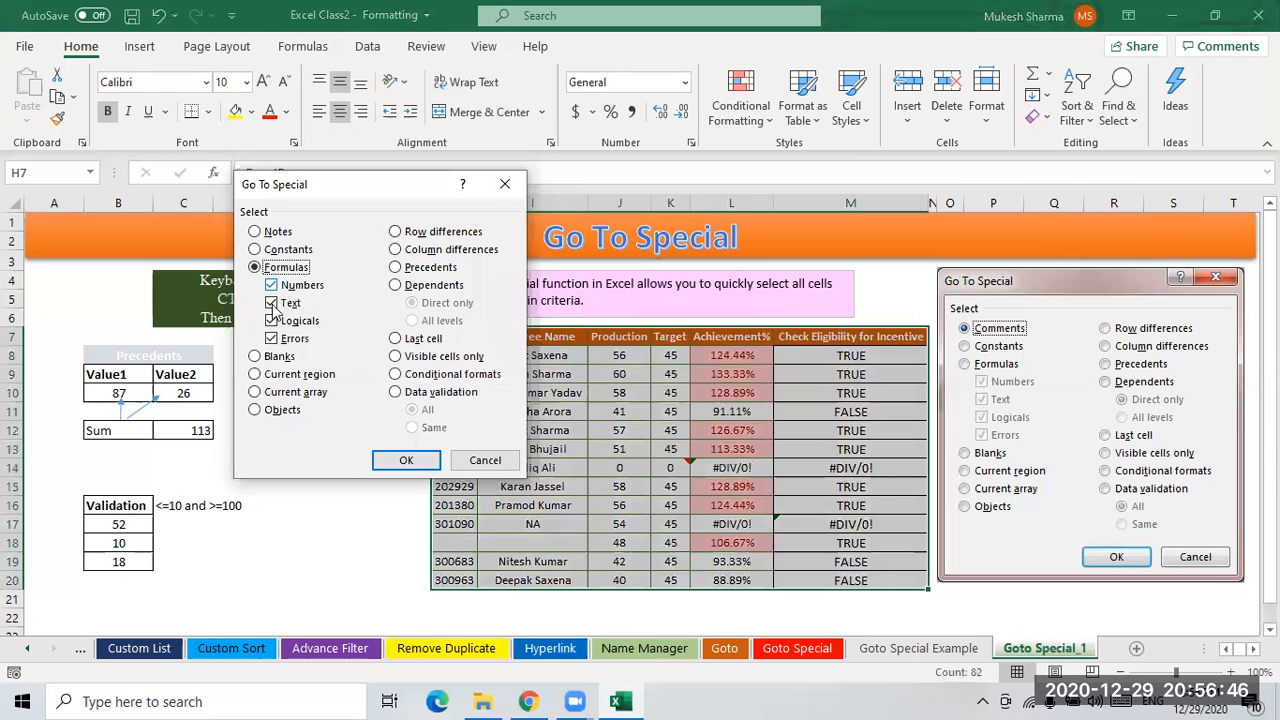
click(407, 461)
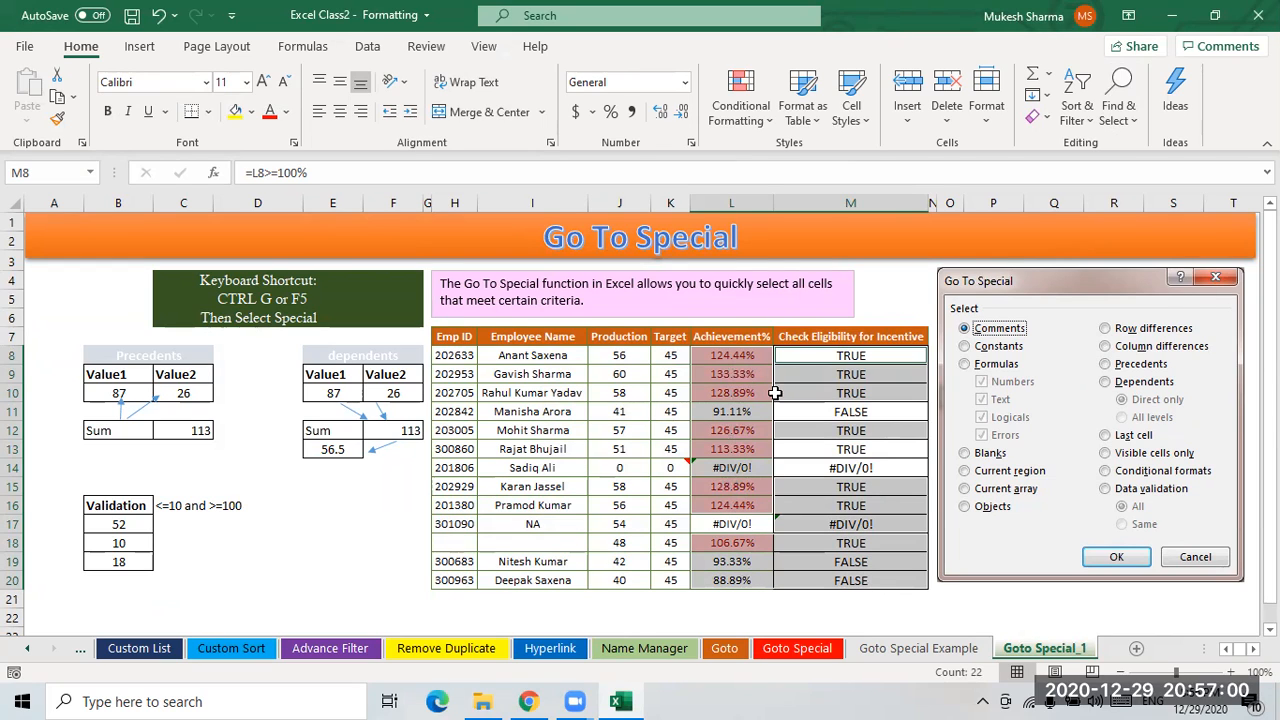
- Inspect the formula cells in the Achievement% and Check Eligibility for Incentive columns
click(532, 430)
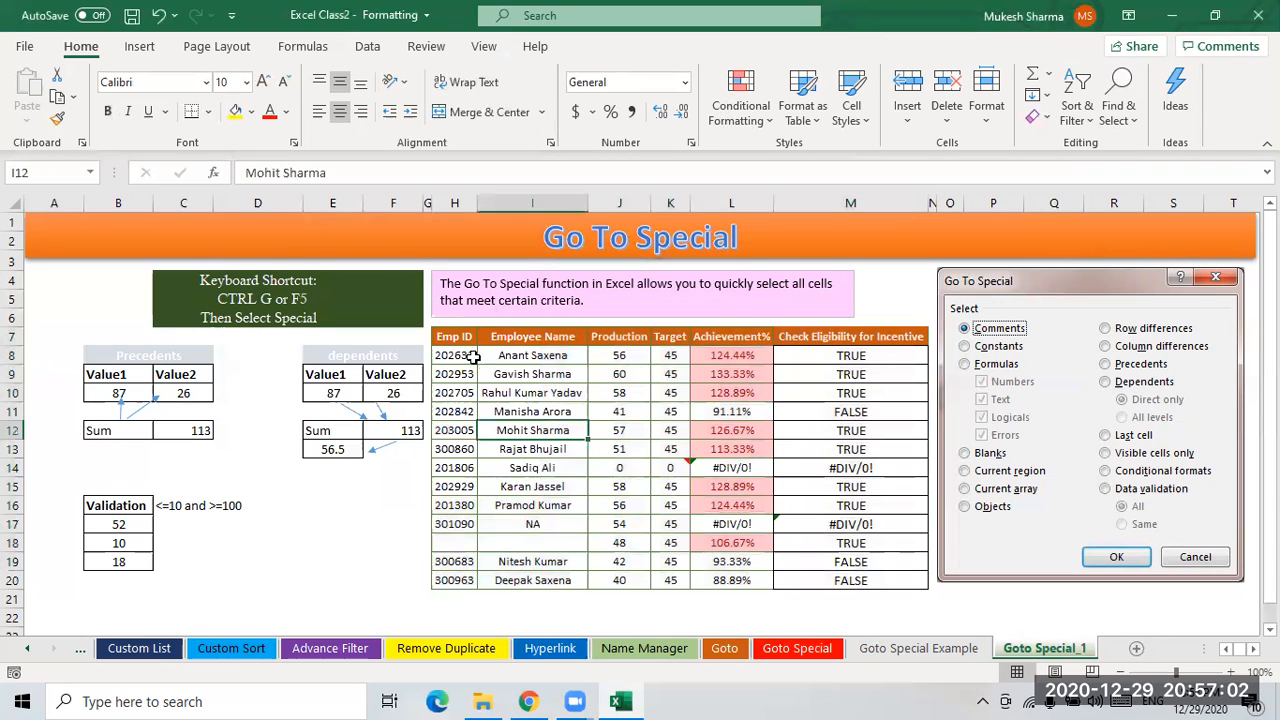
click(722, 373)
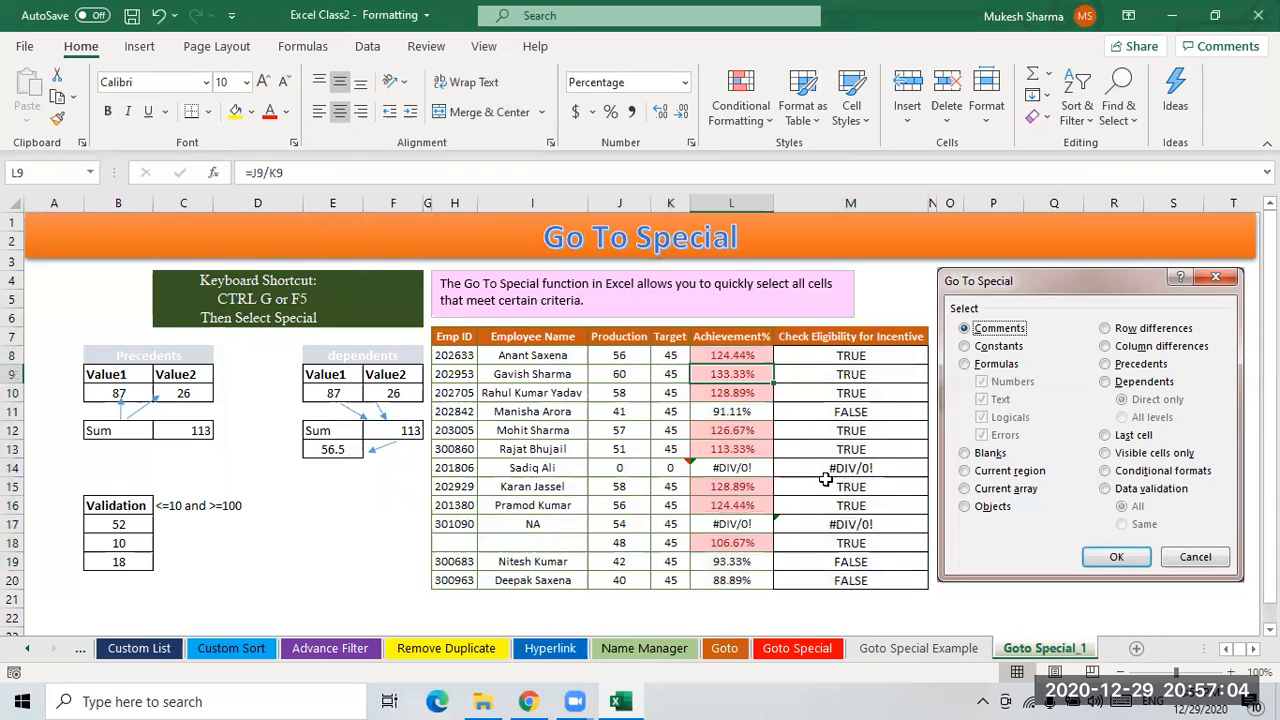
click(727, 412)
click(735, 449)
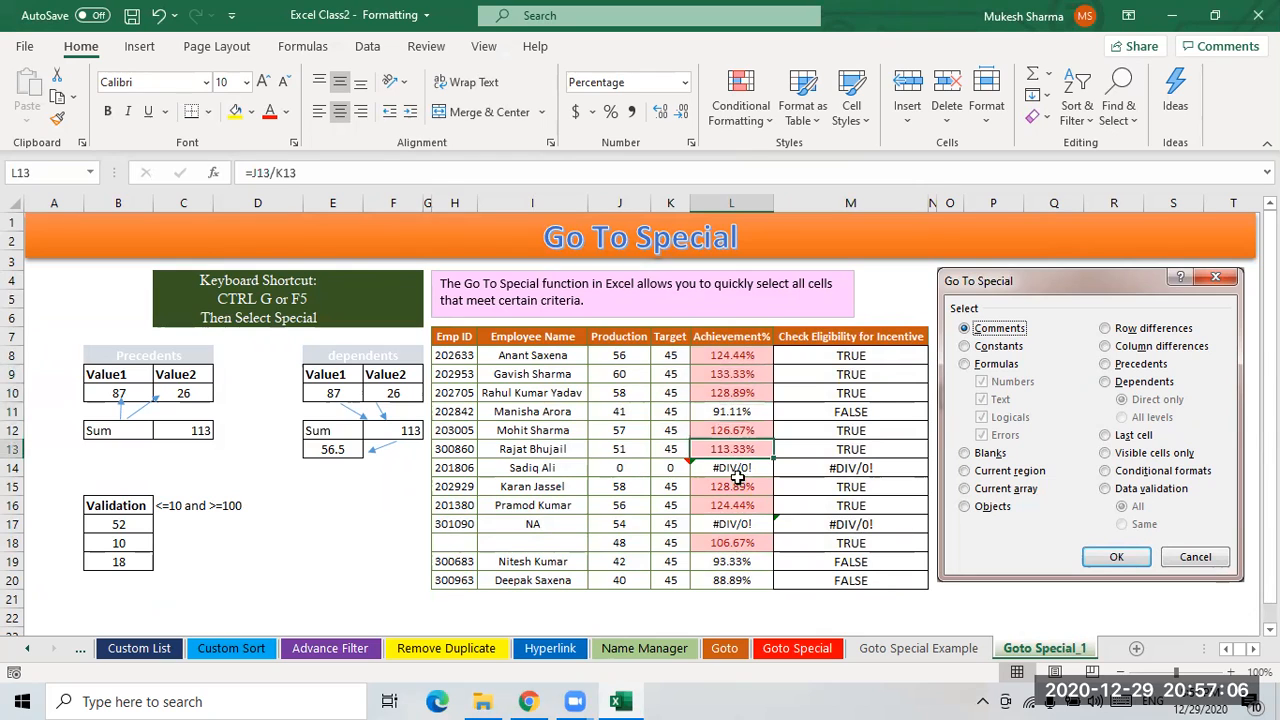
click(737, 524)
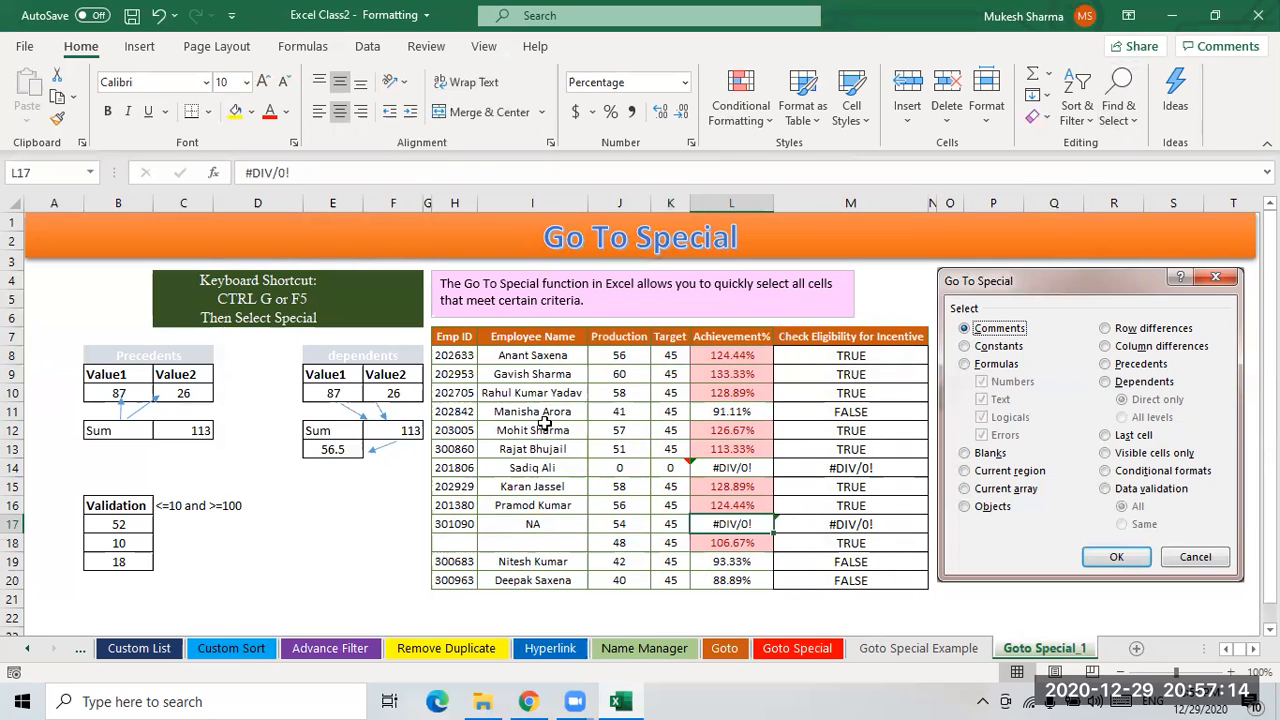
click(732, 358)
click(748, 411)
click(748, 471)
click(747, 521)
drag(743, 556, 742, 549)
click(744, 583)
click(738, 563)
click(736, 544)
click(735, 522)
click(860, 522)
click(858, 468)
click(860, 411)
click(866, 374)
click(862, 357)
click(860, 542)
drag(857, 565, 855, 586)
drag(862, 450, 860, 468)
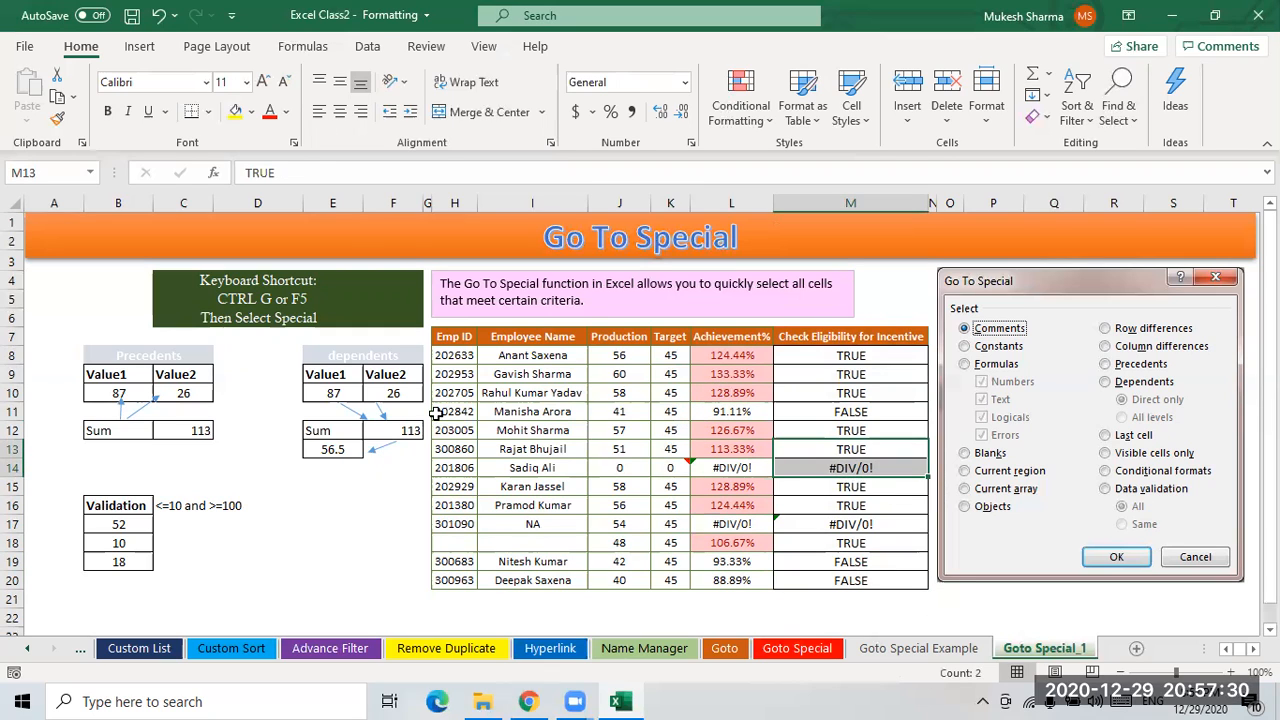
- Select the employee table and apply Go To Special Formulas limited to Numbers only, clearing Text, Logicals and Errors
drag(473, 344, 877, 580)
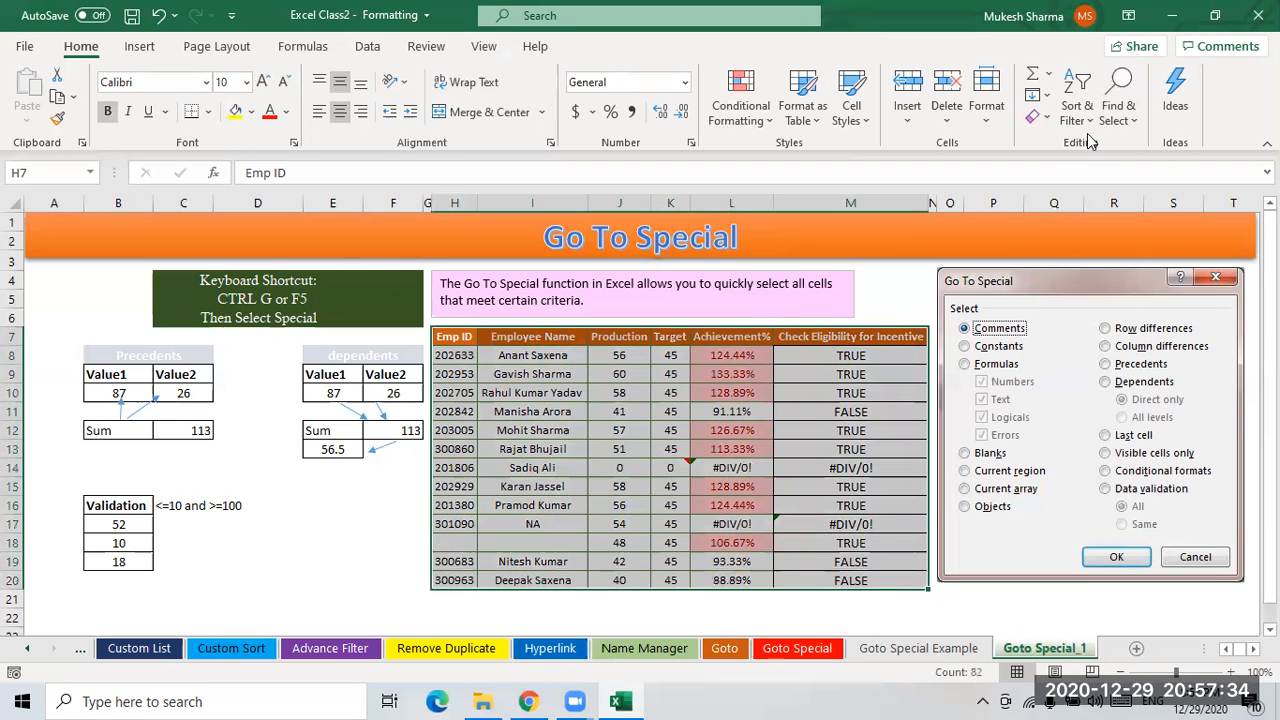
click(1119, 108)
click(1170, 225)
click(282, 272)
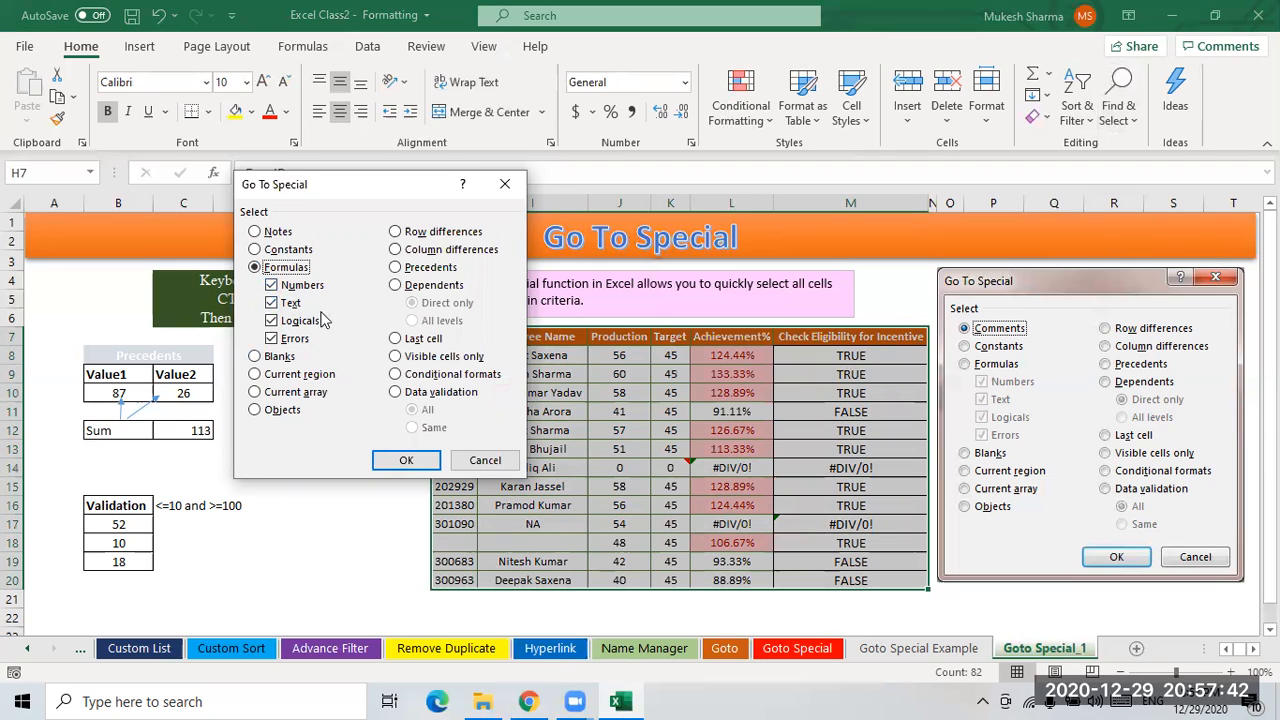
click(271, 303)
click(271, 320)
click(290, 338)
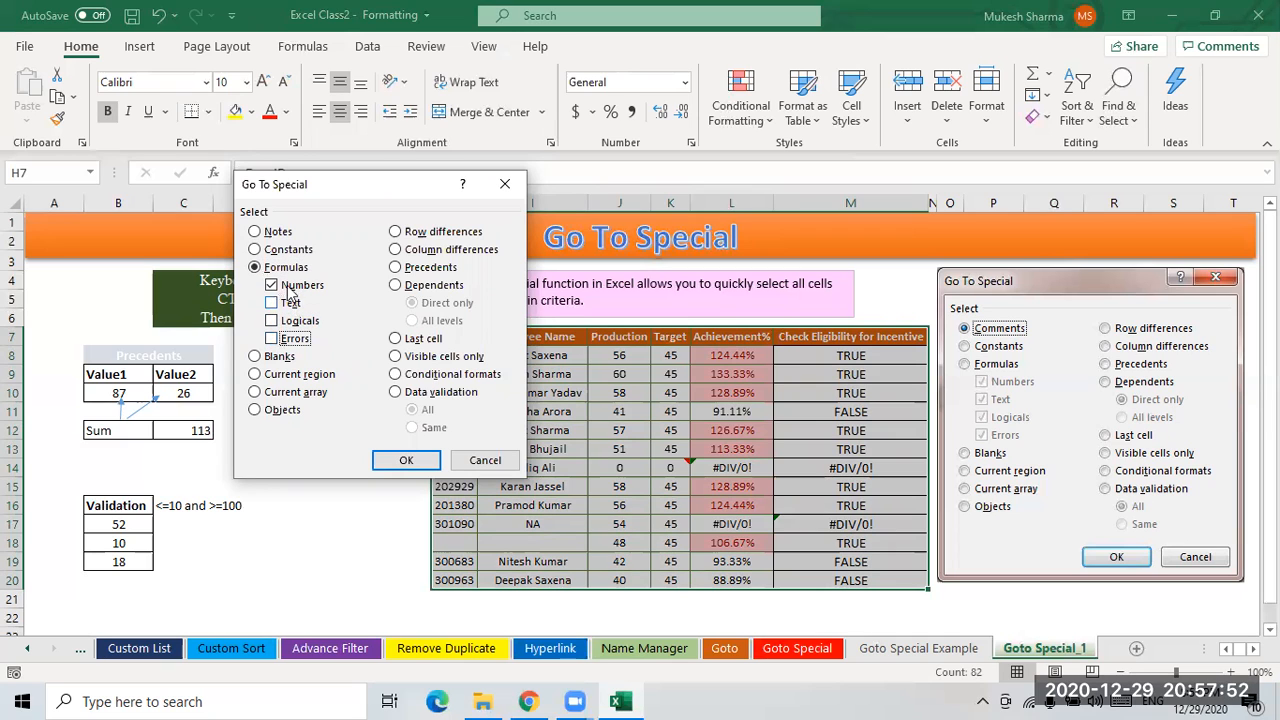
click(405, 462)
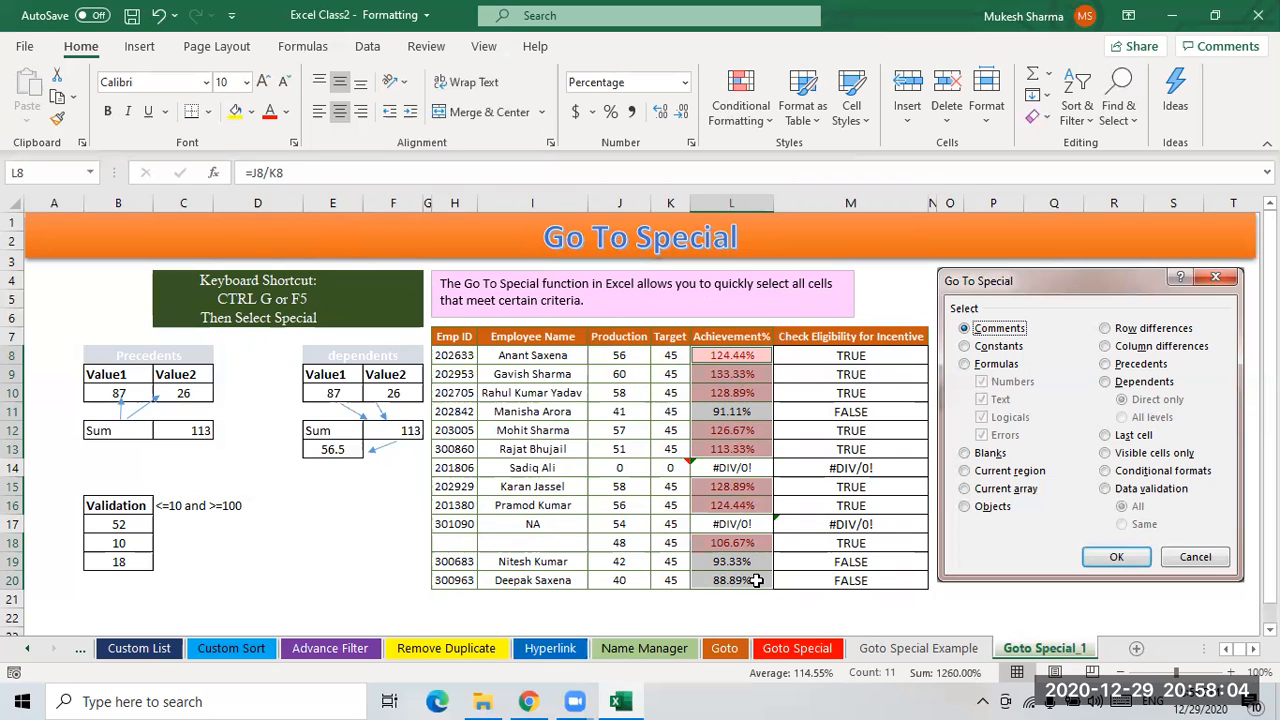
- Select the employee table and apply Go To Special with Formulas, keeping all formula types checked
drag(452, 340, 829, 584)
click(1120, 110)
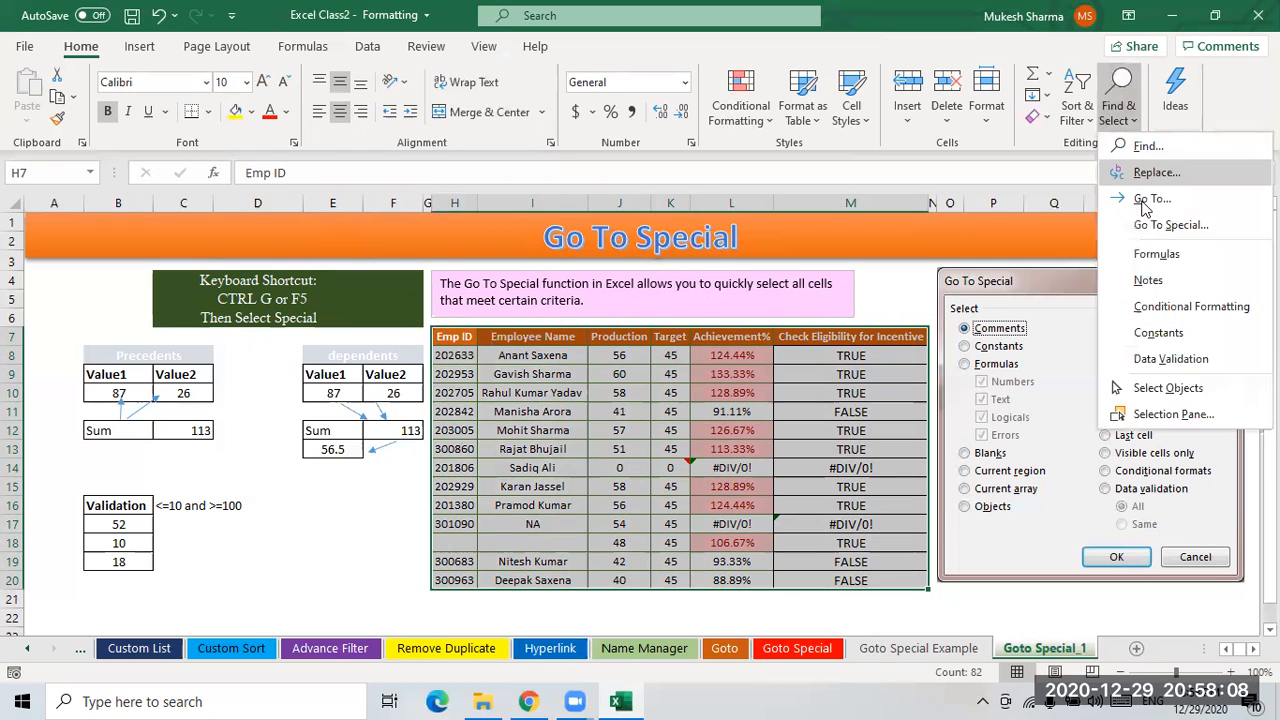
click(1160, 225)
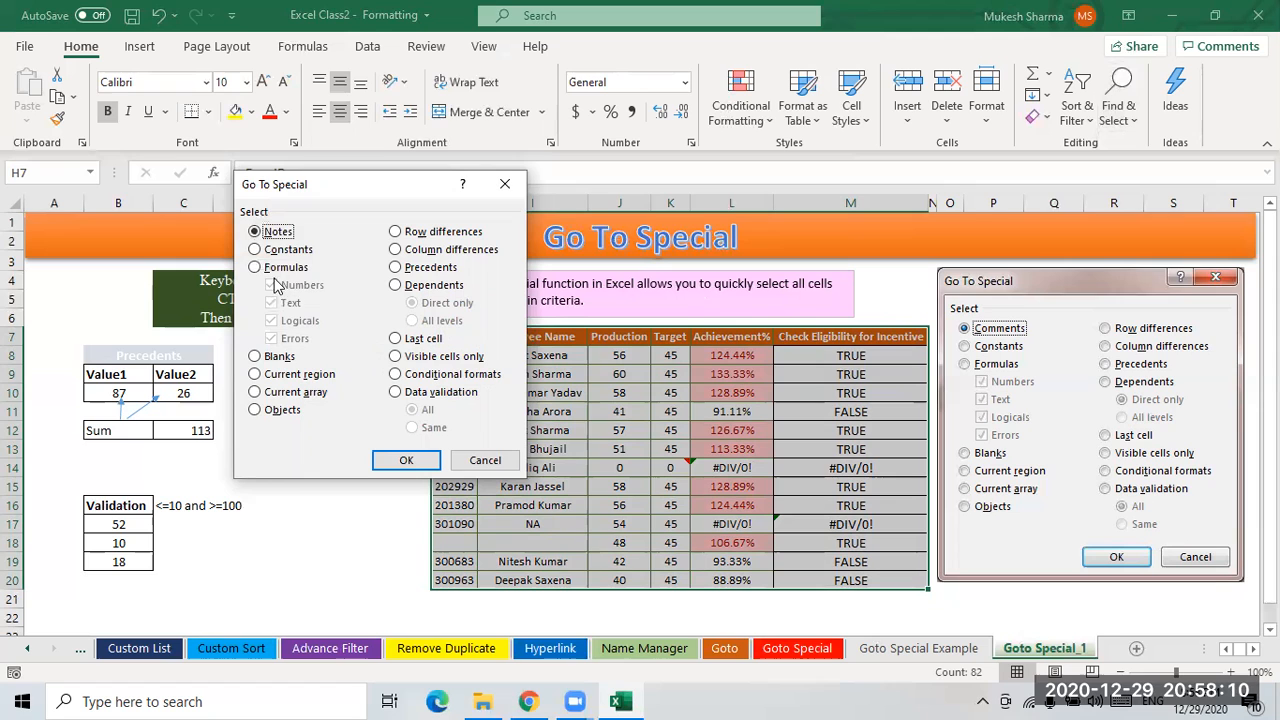
click(285, 267)
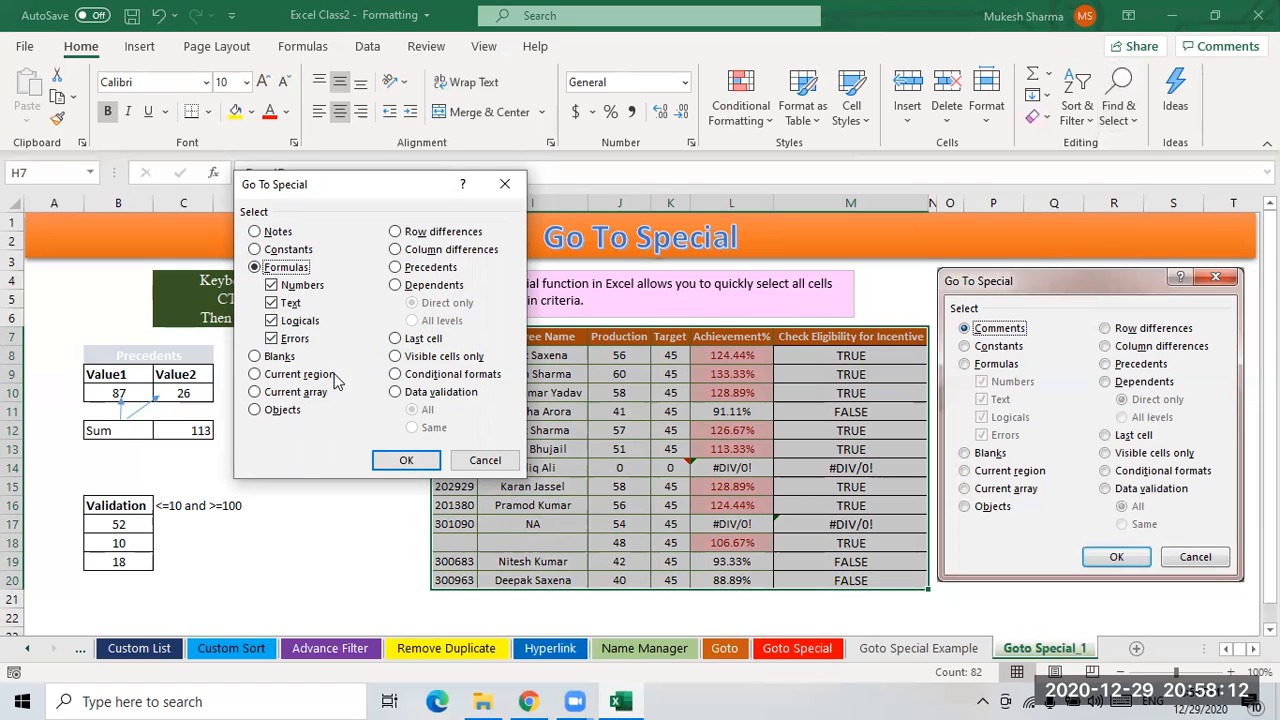
click(406, 460)
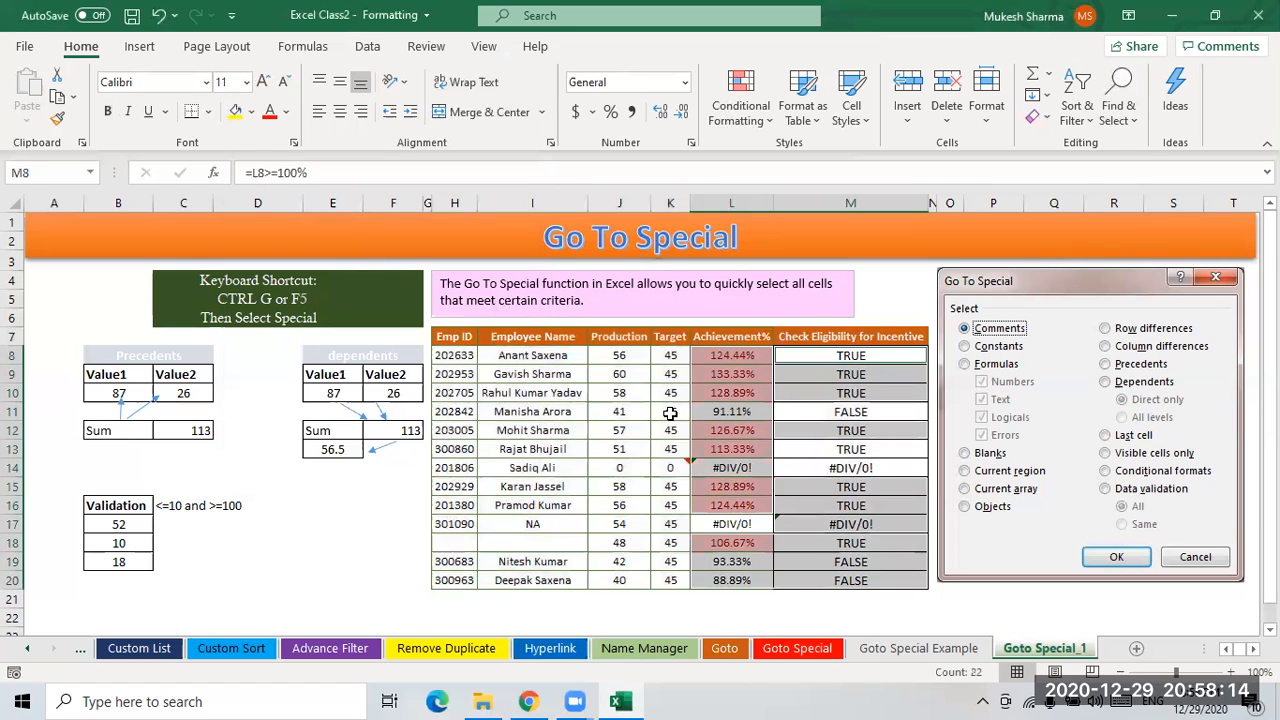
- Select the employee table again and apply Go To Special with Constants
drag(462, 340, 850, 585)
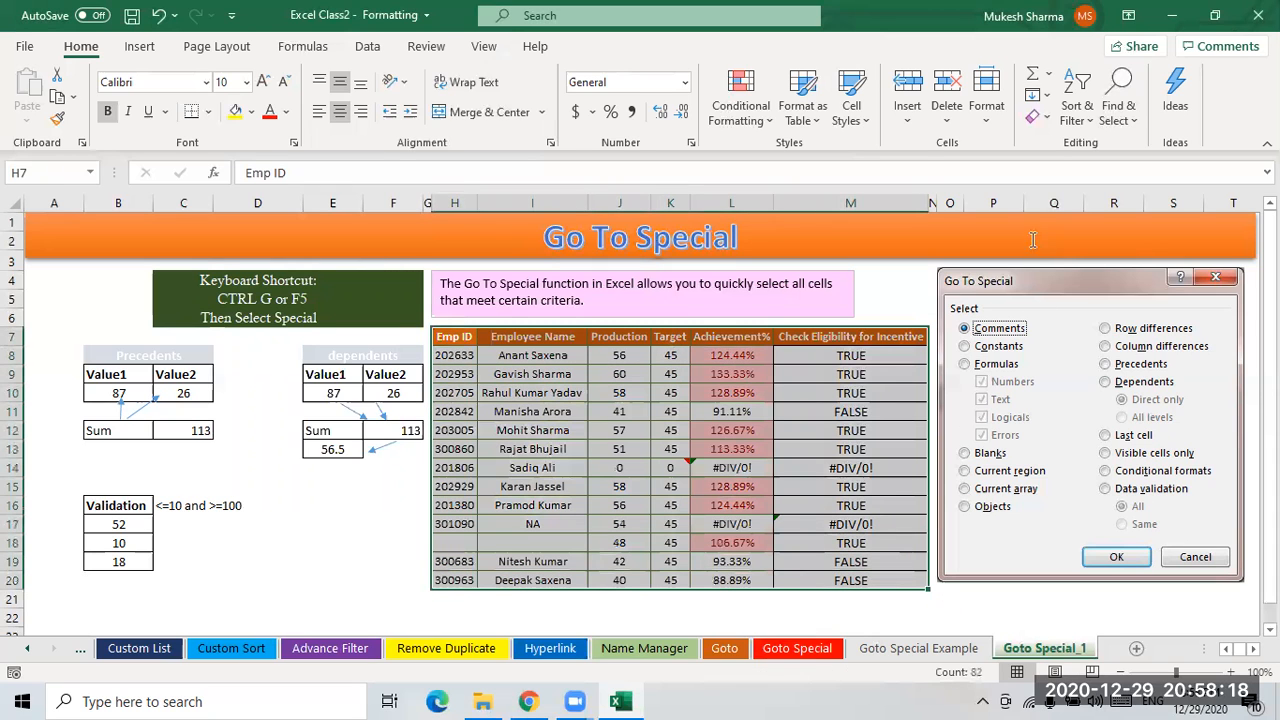
click(1120, 105)
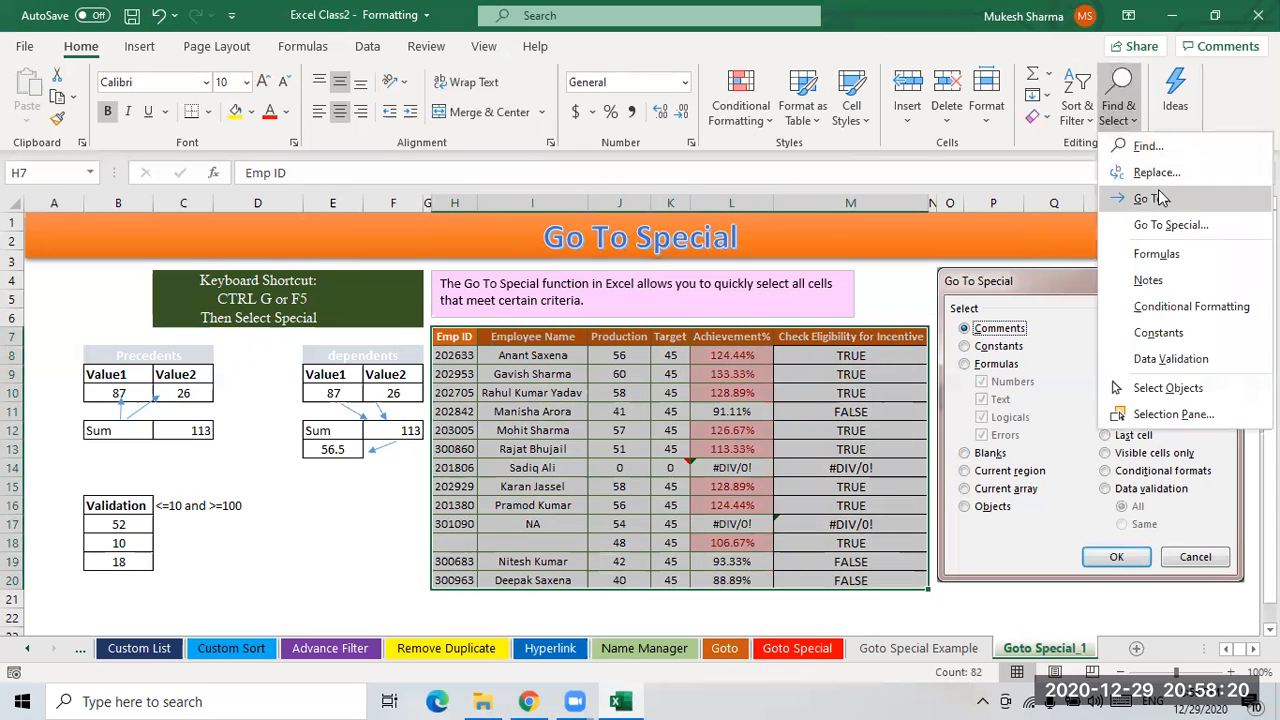
click(1165, 225)
click(287, 249)
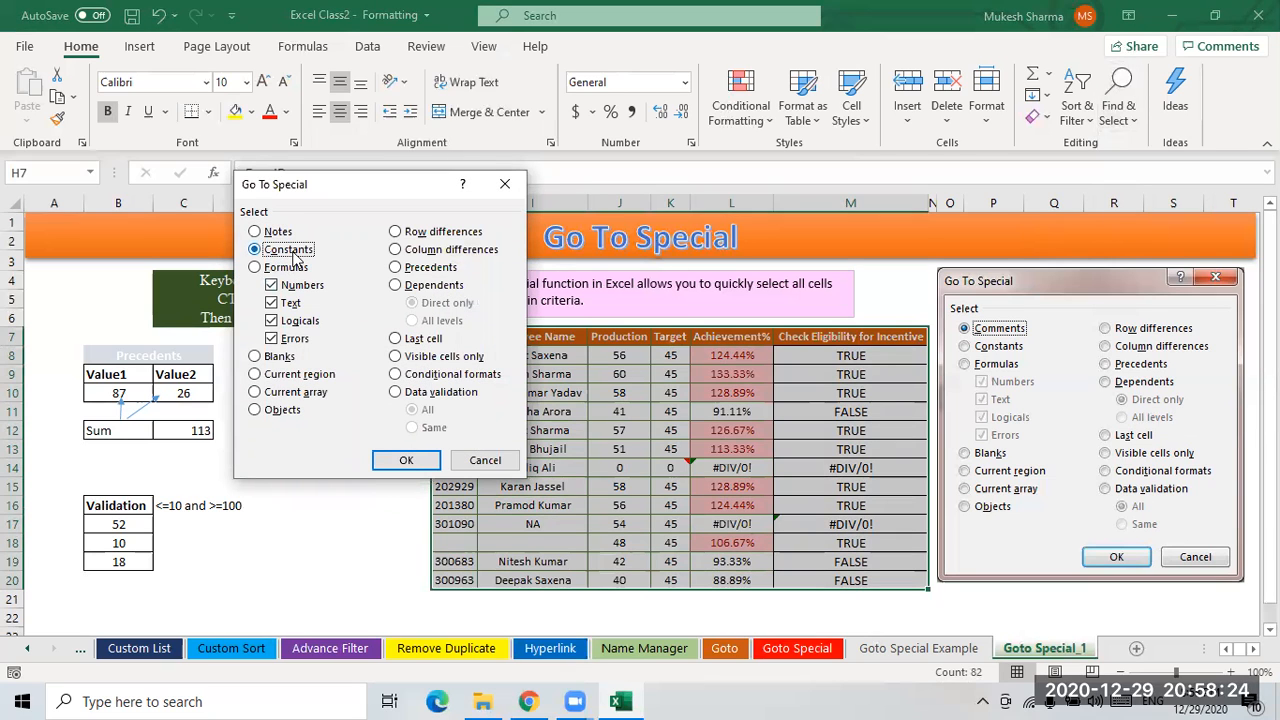
click(257, 270)
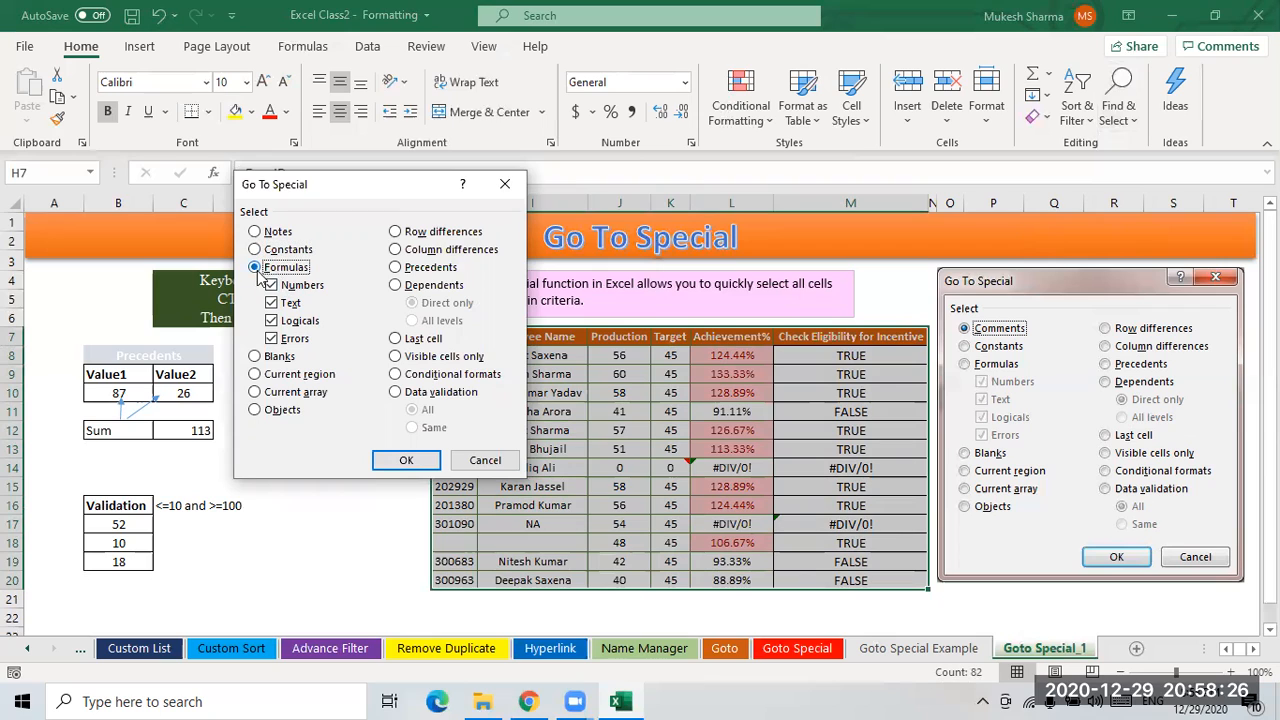
click(272, 250)
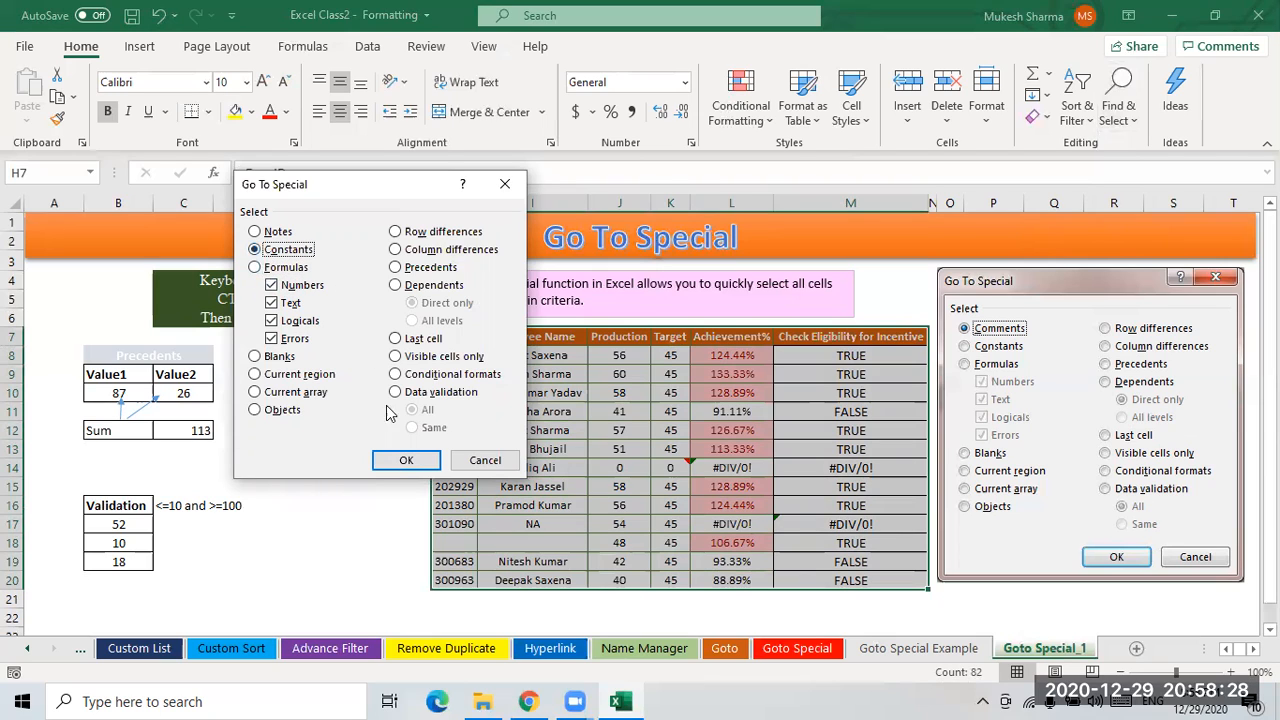
click(406, 464)
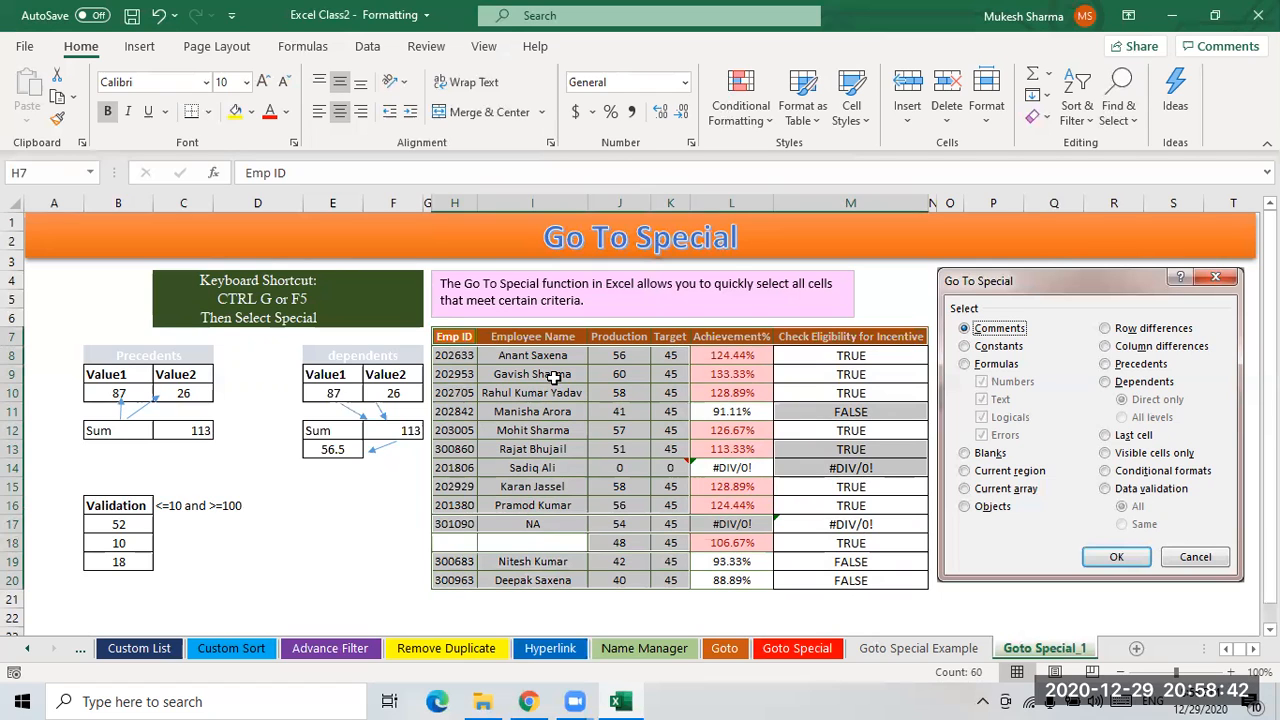
- Inspect individual cells across the employee table to check which hold constants
click(520, 375)
click(463, 358)
click(572, 371)
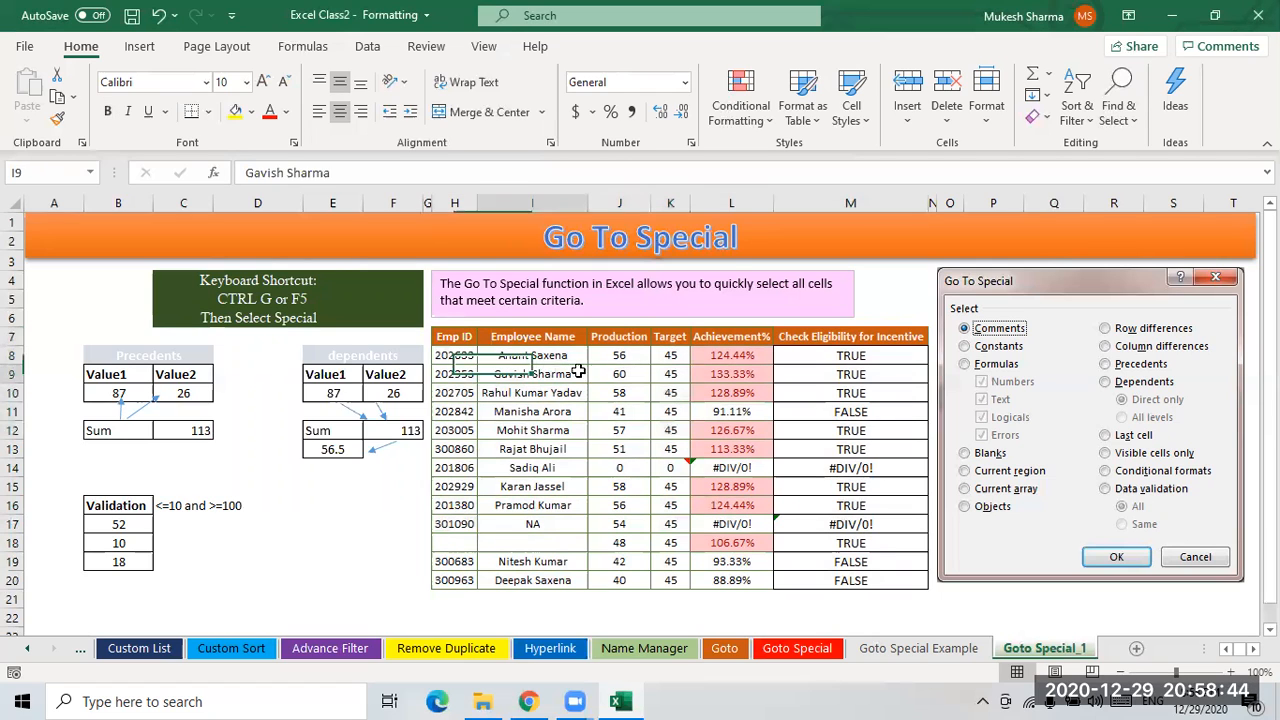
click(612, 358)
click(630, 417)
click(516, 428)
click(468, 467)
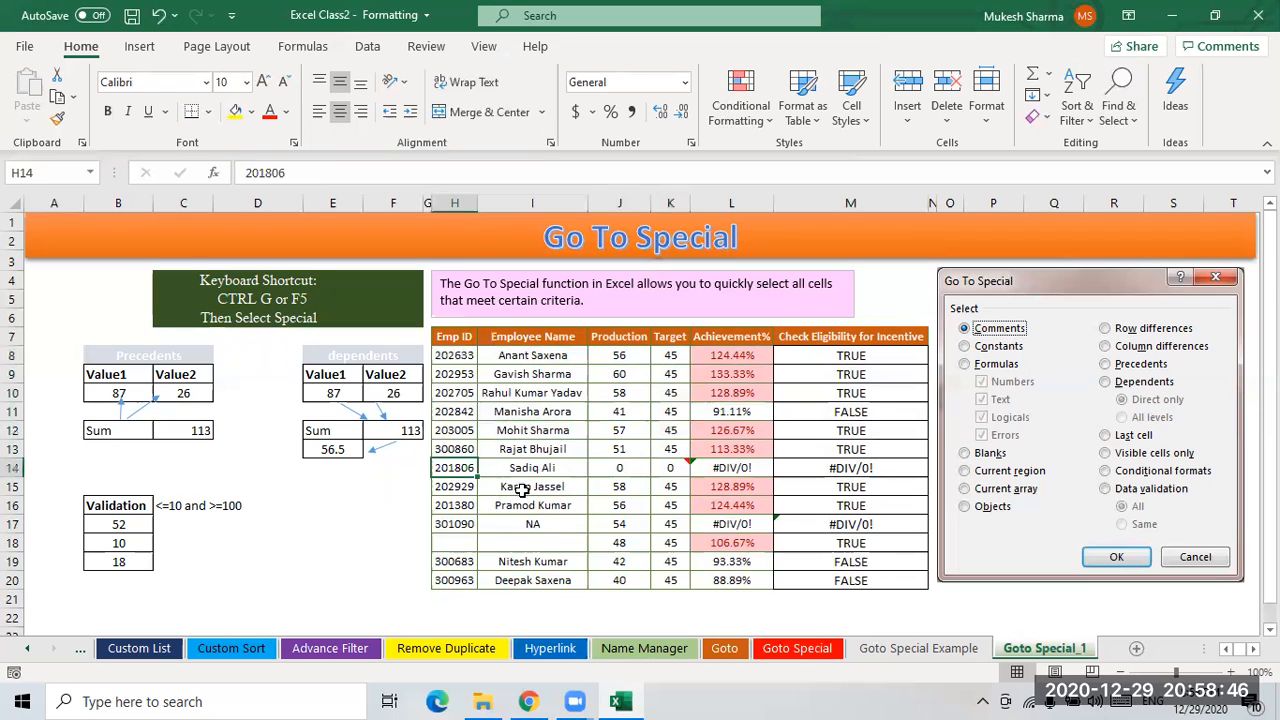
click(524, 470)
click(620, 488)
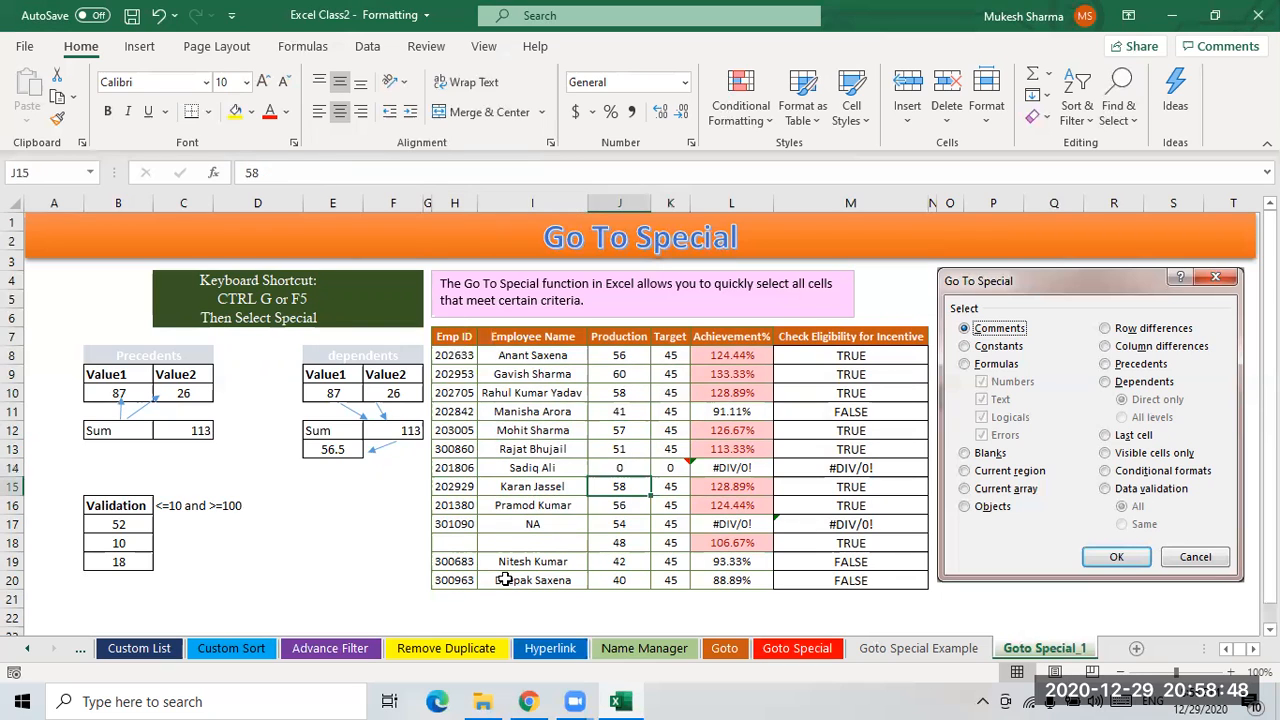
click(482, 563)
click(482, 580)
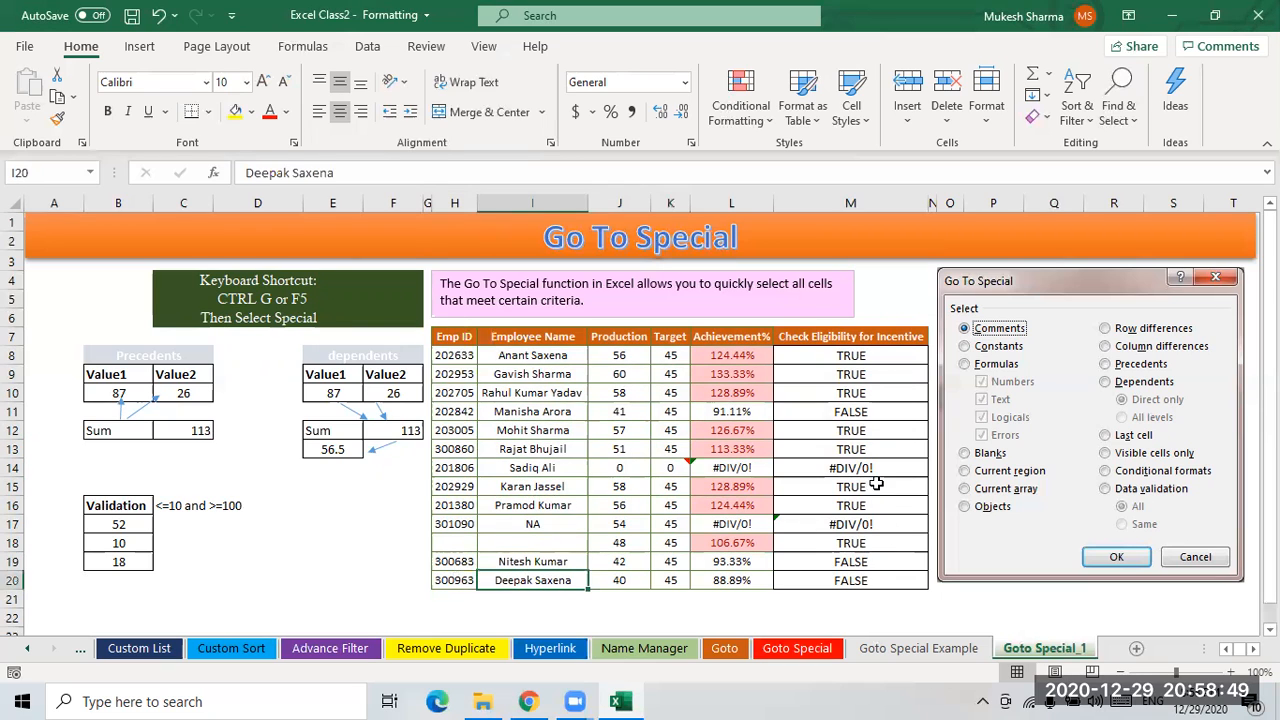
click(857, 436)
click(858, 452)
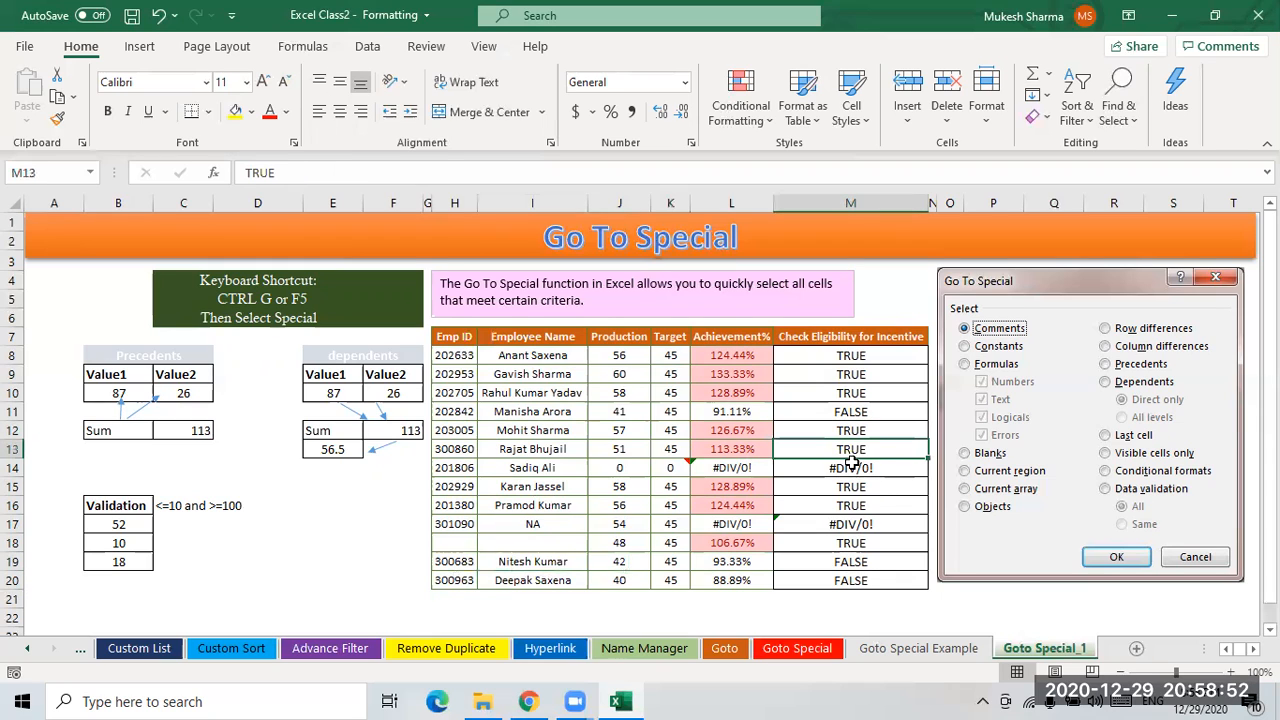
click(866, 489)
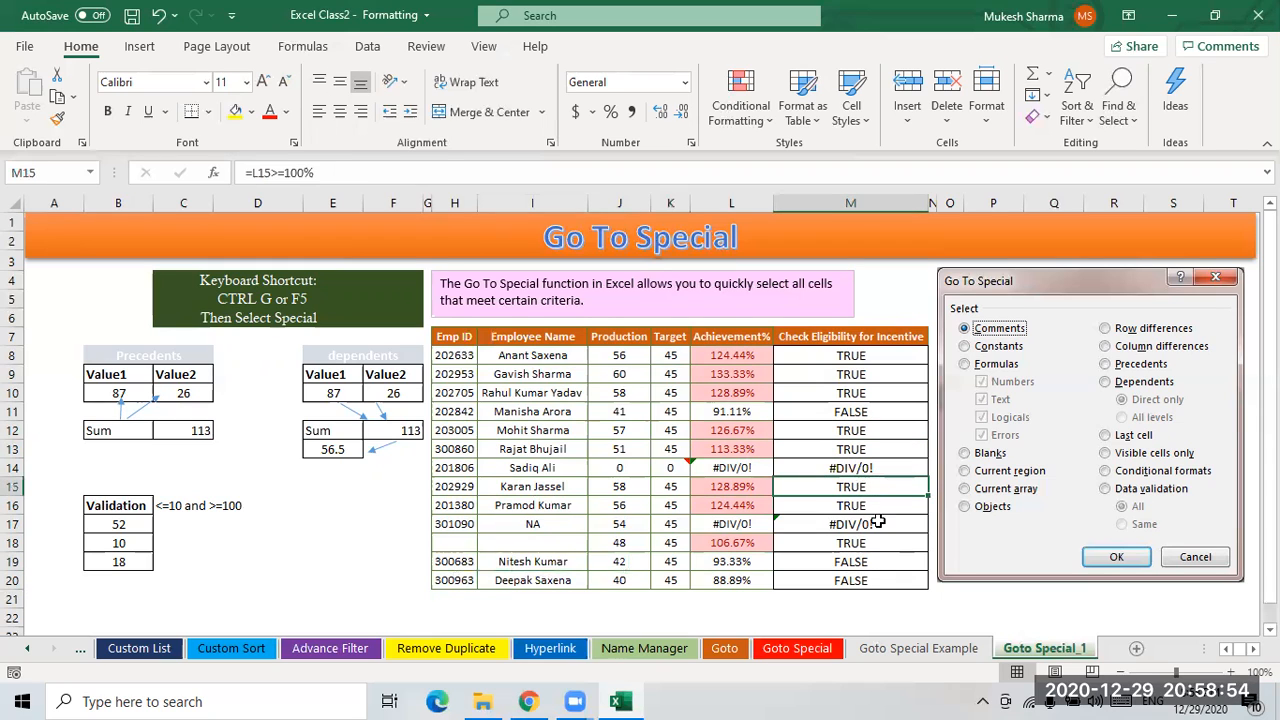
click(862, 504)
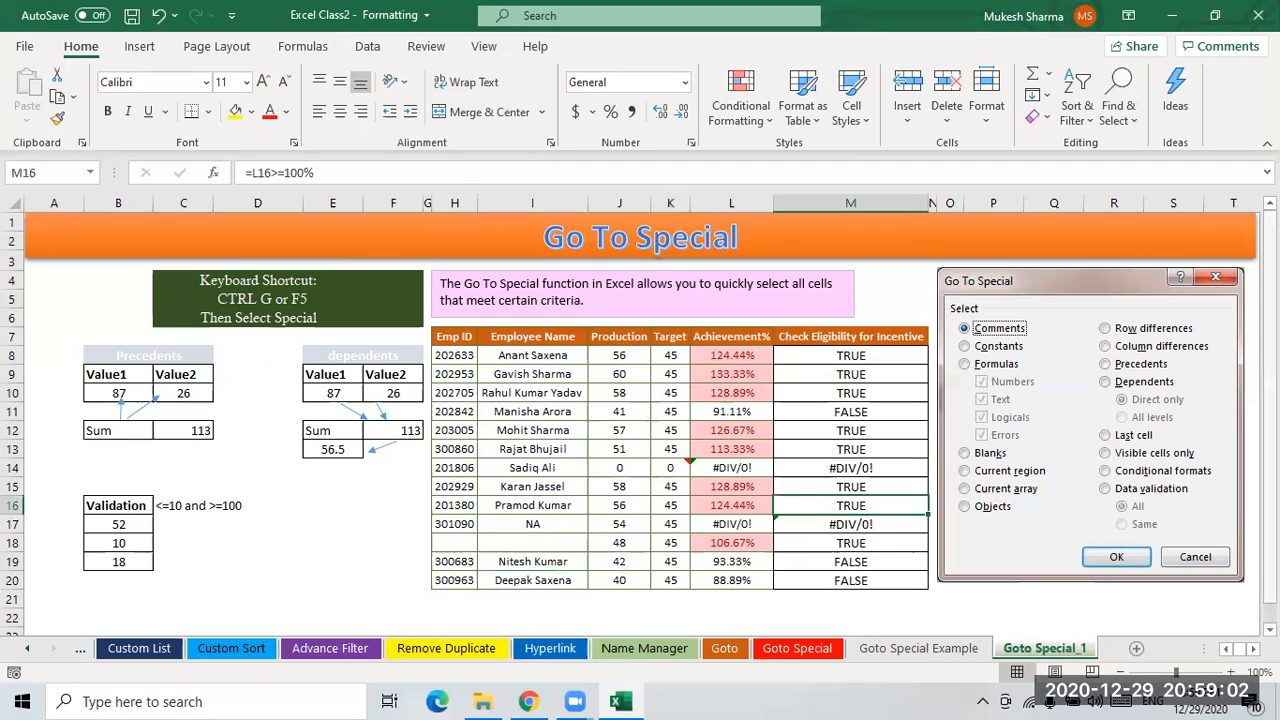
click(531, 405)
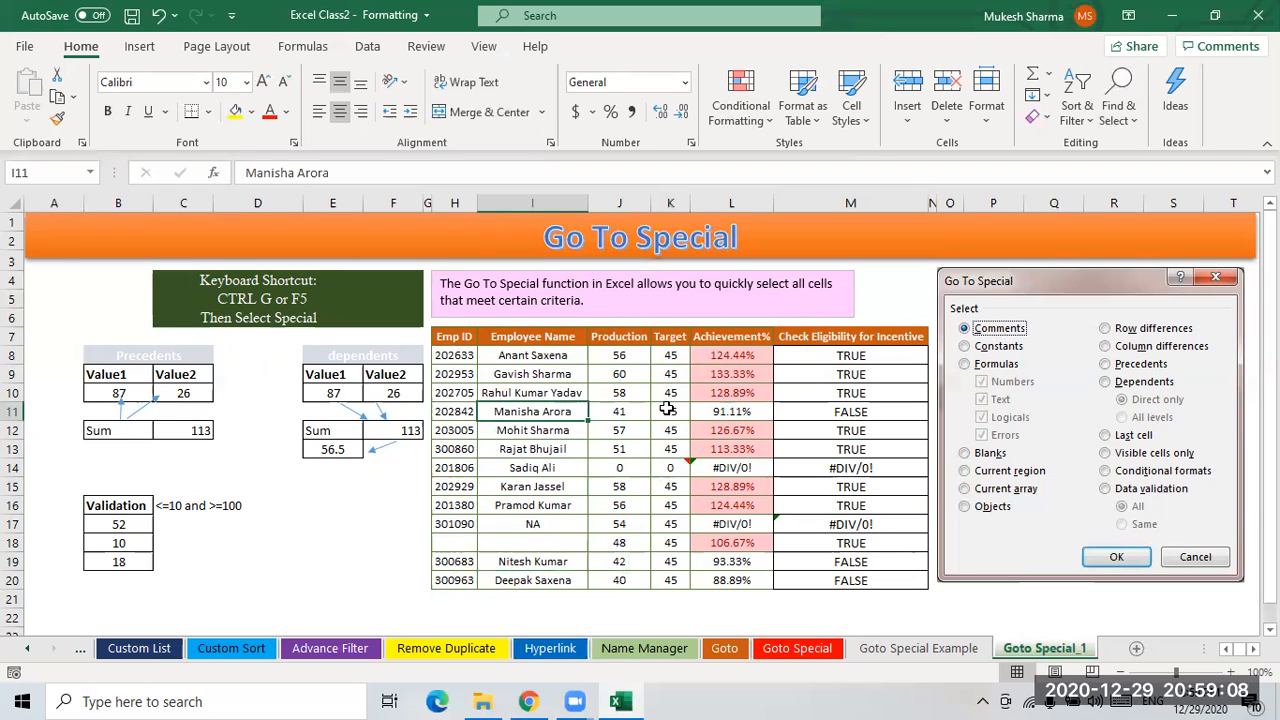
click(355, 527)
- Switch to the Goto Special sheet and inspect the array formula cells in C20:C25
scroll(363, 500, down, 2)
scroll(364, 500, up, 2)
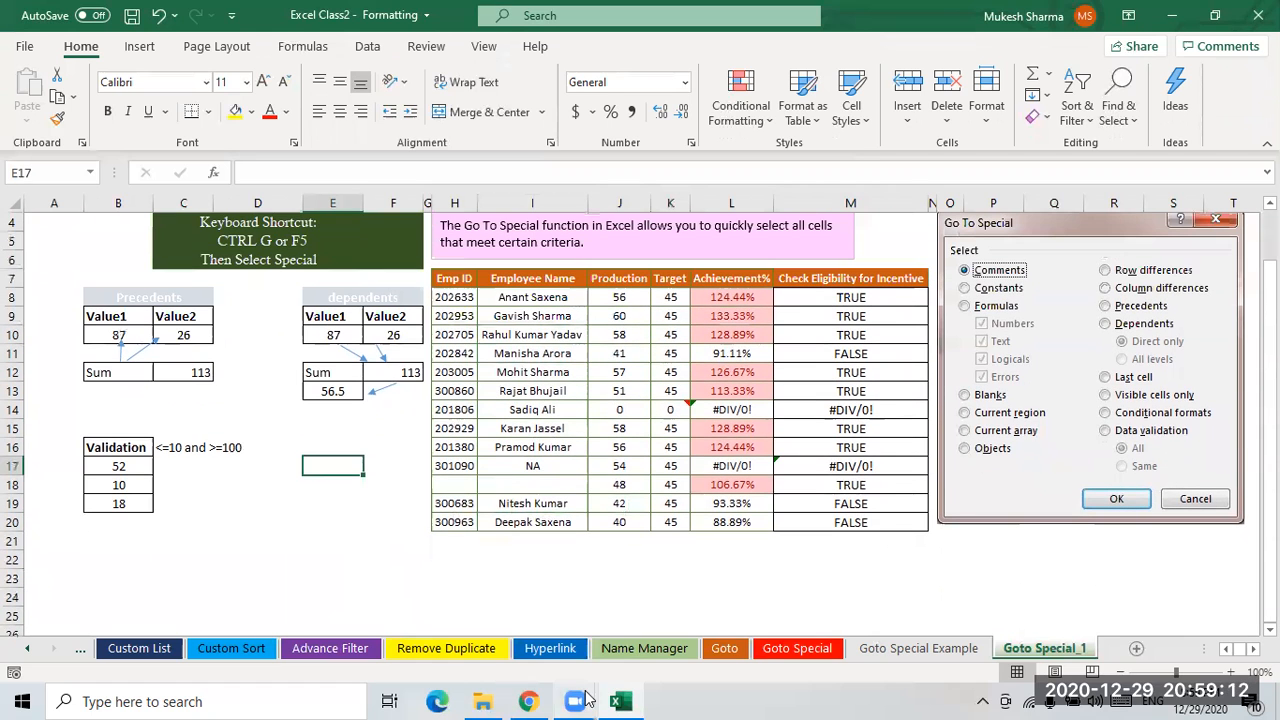
click(892, 650)
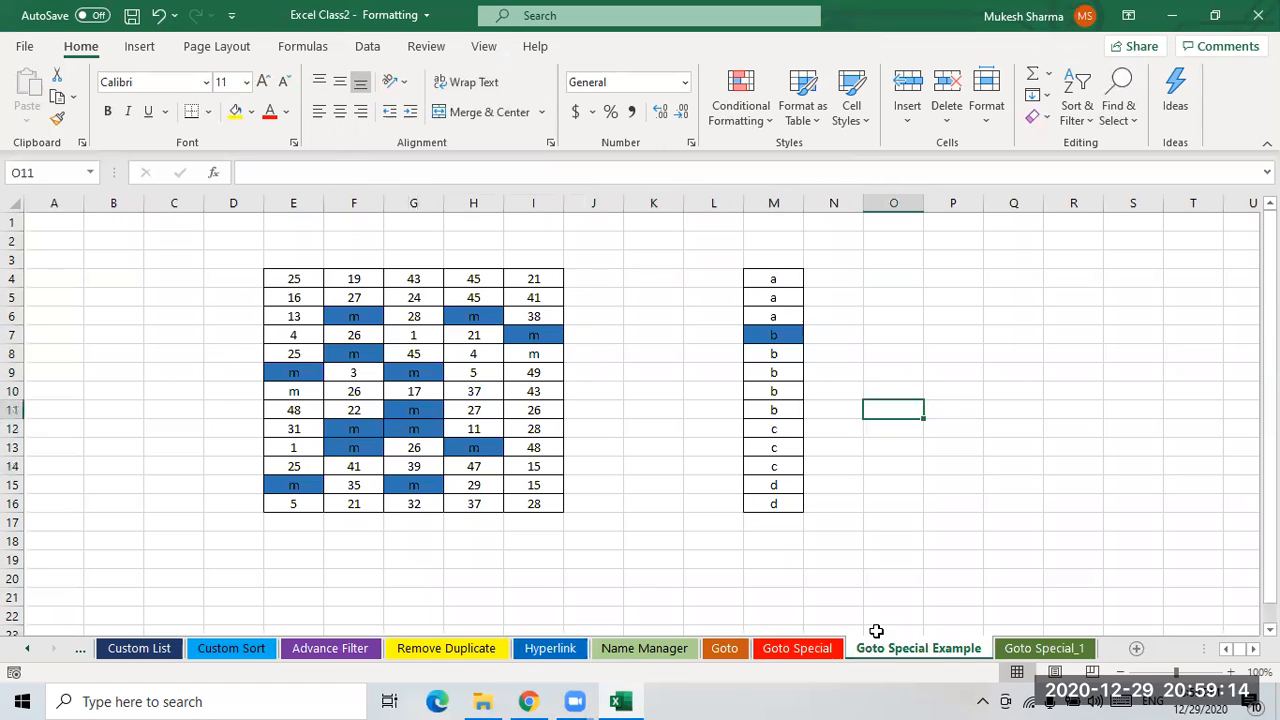
click(806, 648)
click(1030, 648)
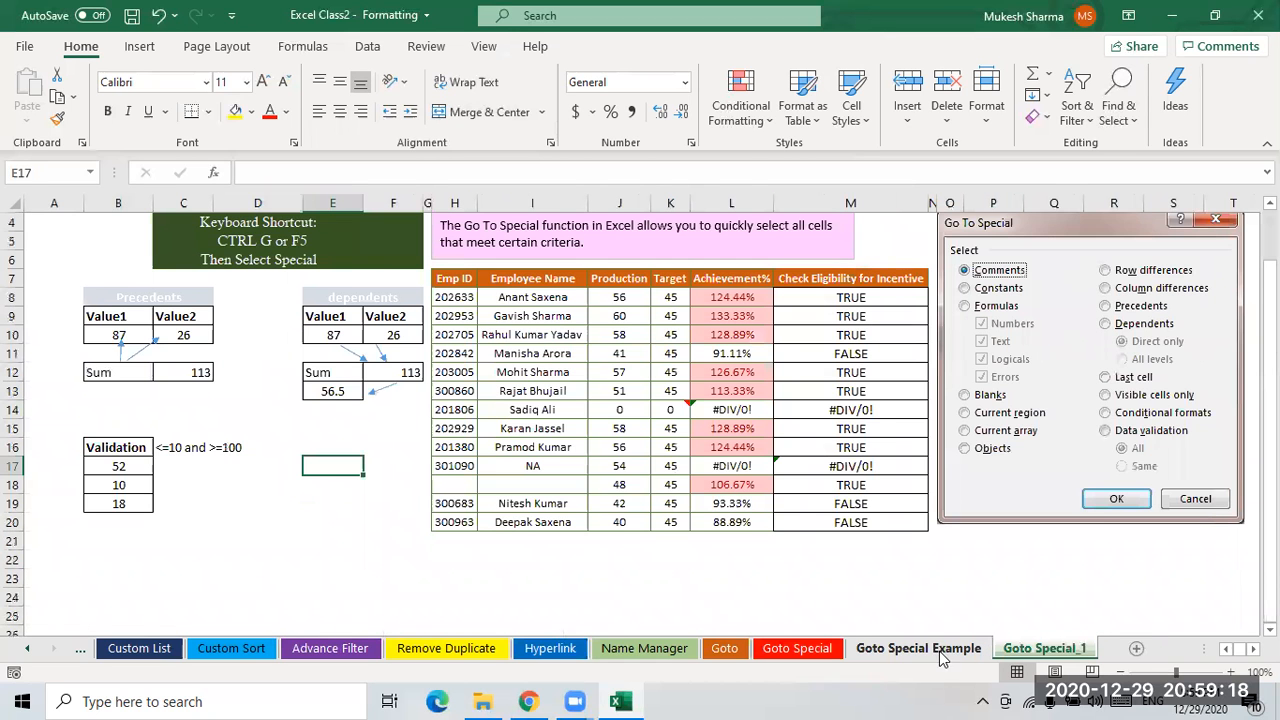
click(936, 650)
click(816, 648)
drag(232, 355, 243, 429)
click(406, 450)
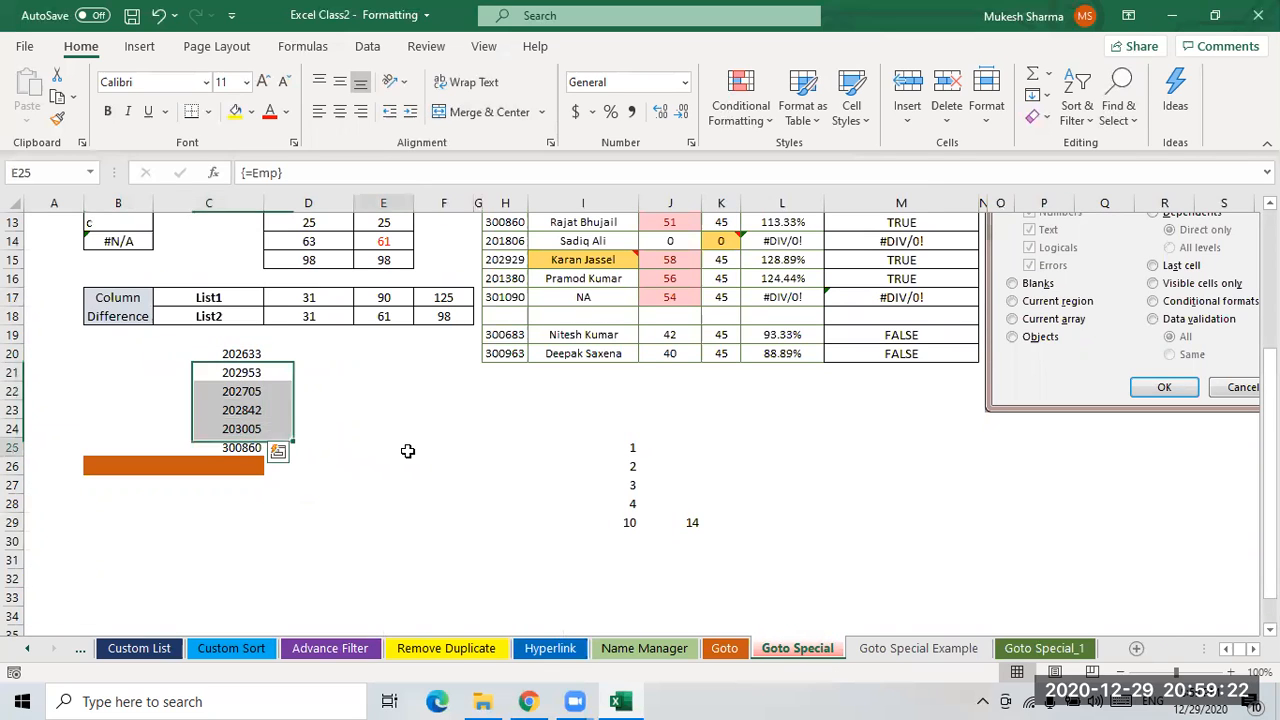
click(249, 359)
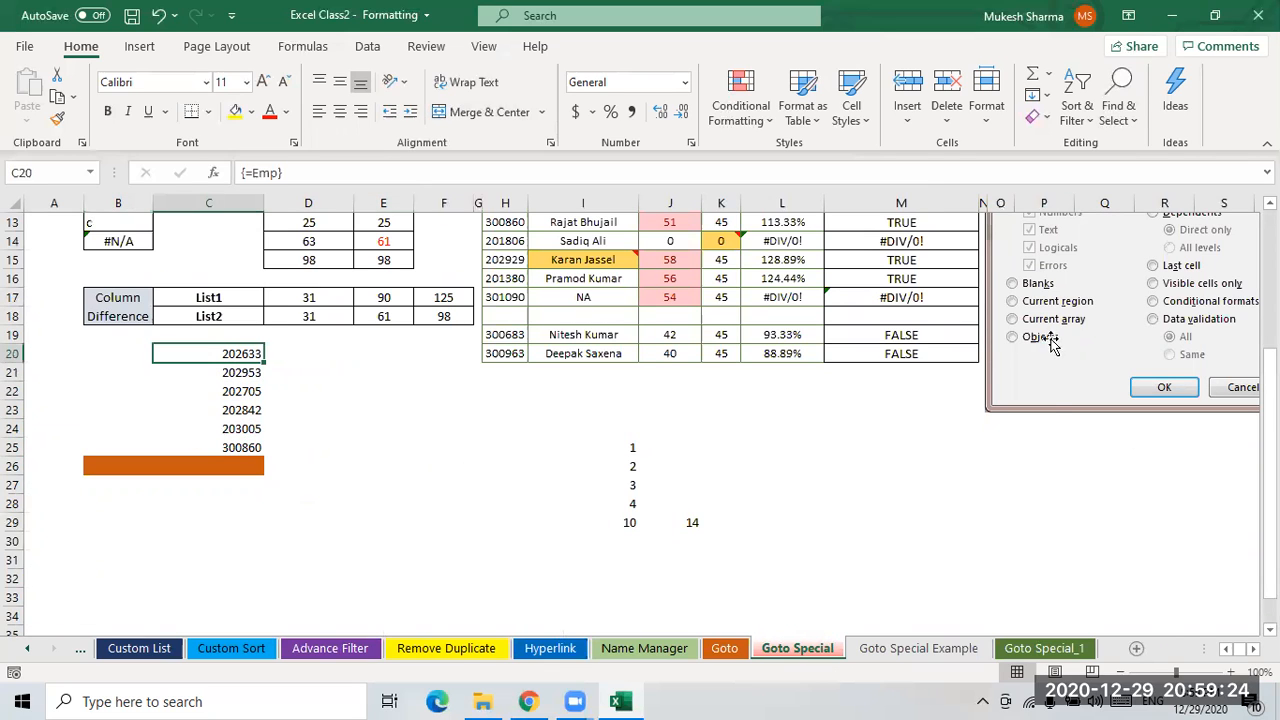
click(243, 410)
click(241, 355)
click(318, 352)
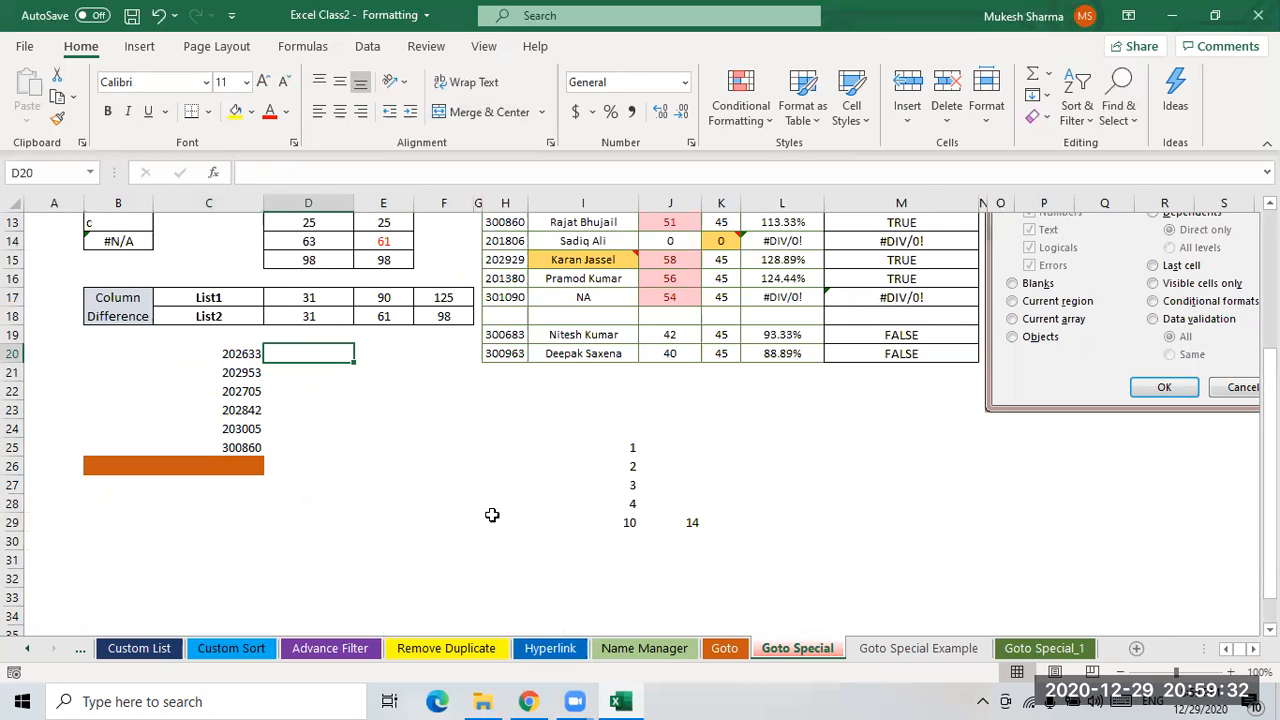
text(=)
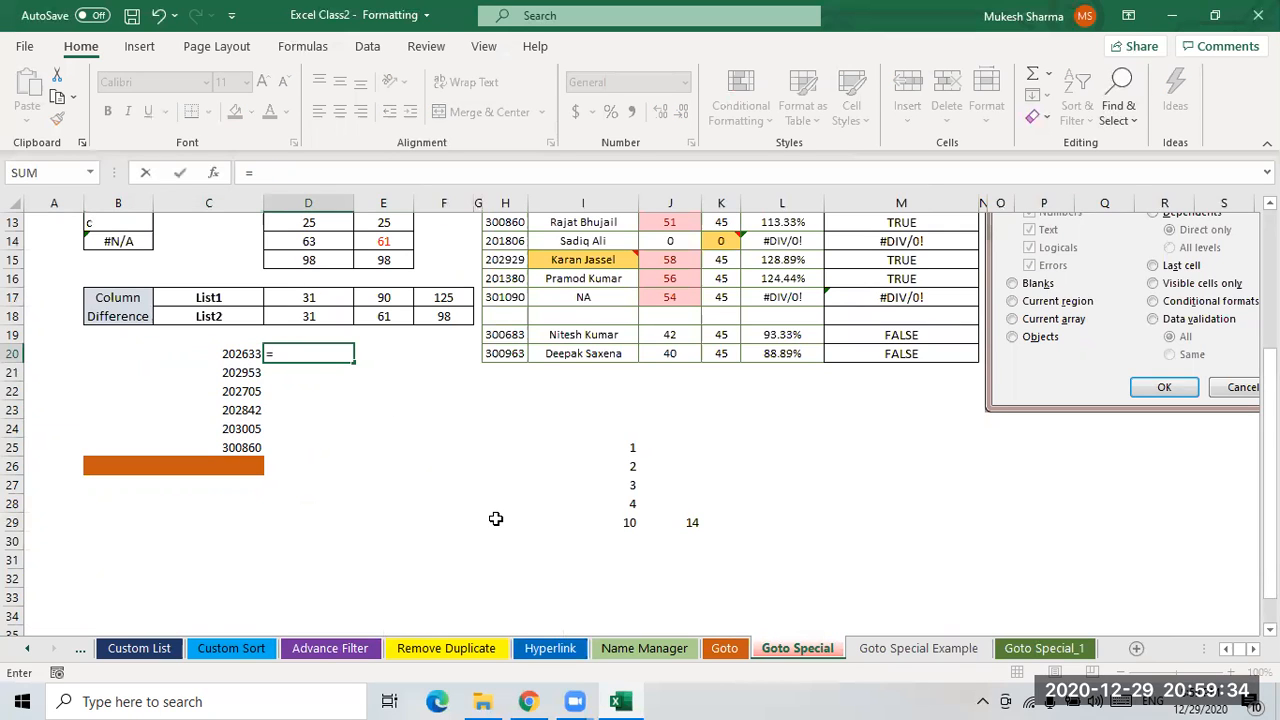
key(BackSpace)
key(Escape)
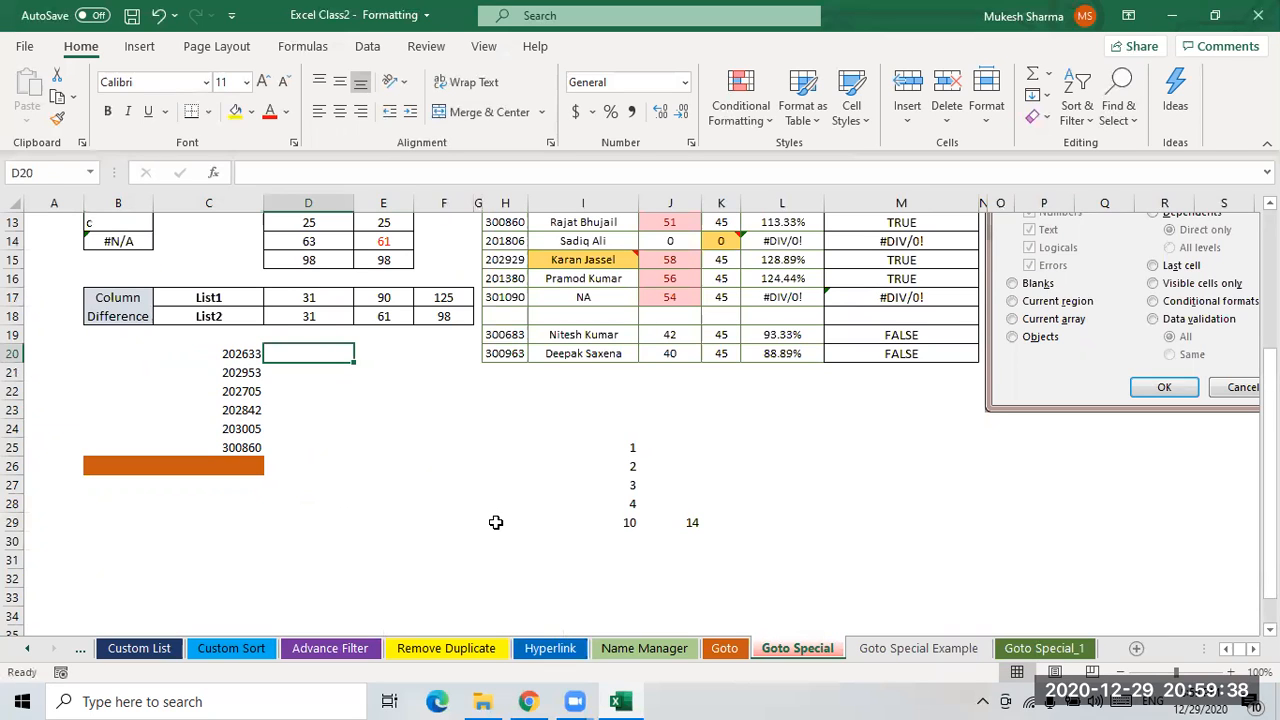
- Select D20:D25 and enter the array formula =EmpName across the range
key(shift+Down)
key(shift+Down)
key(shift+Down)
key(shift+Down)
key(shift+Down)
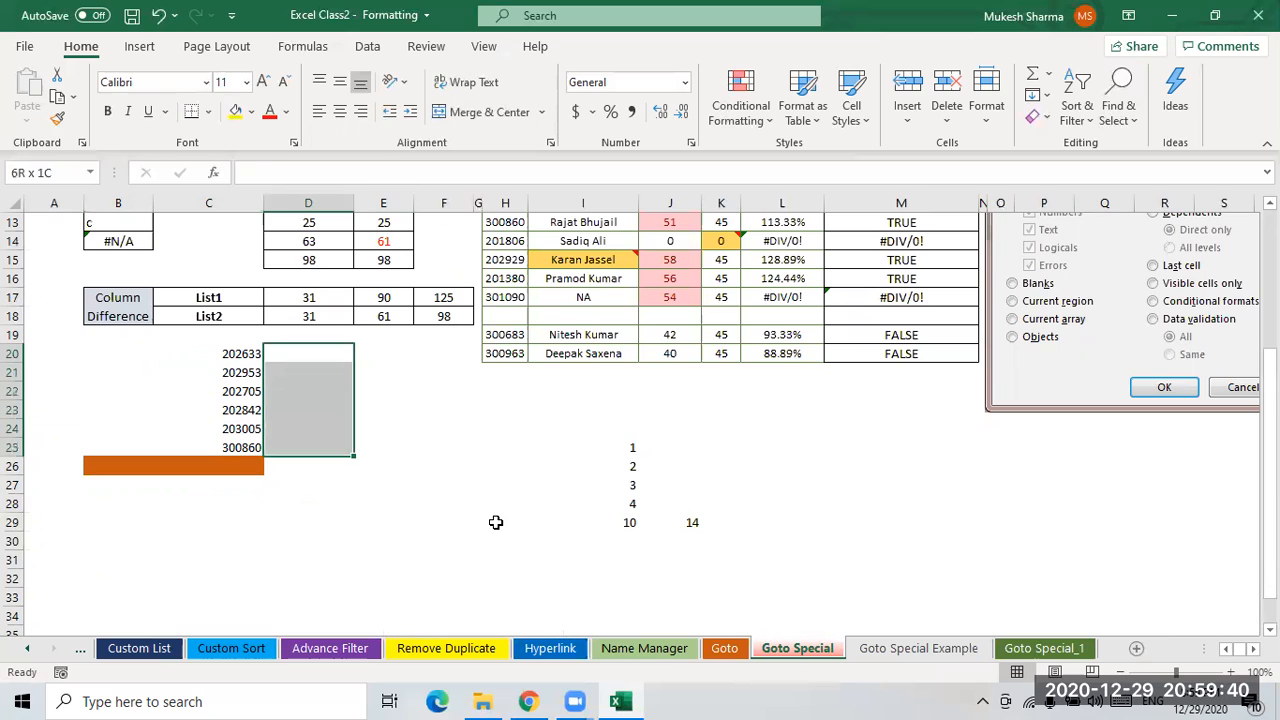
text(=)
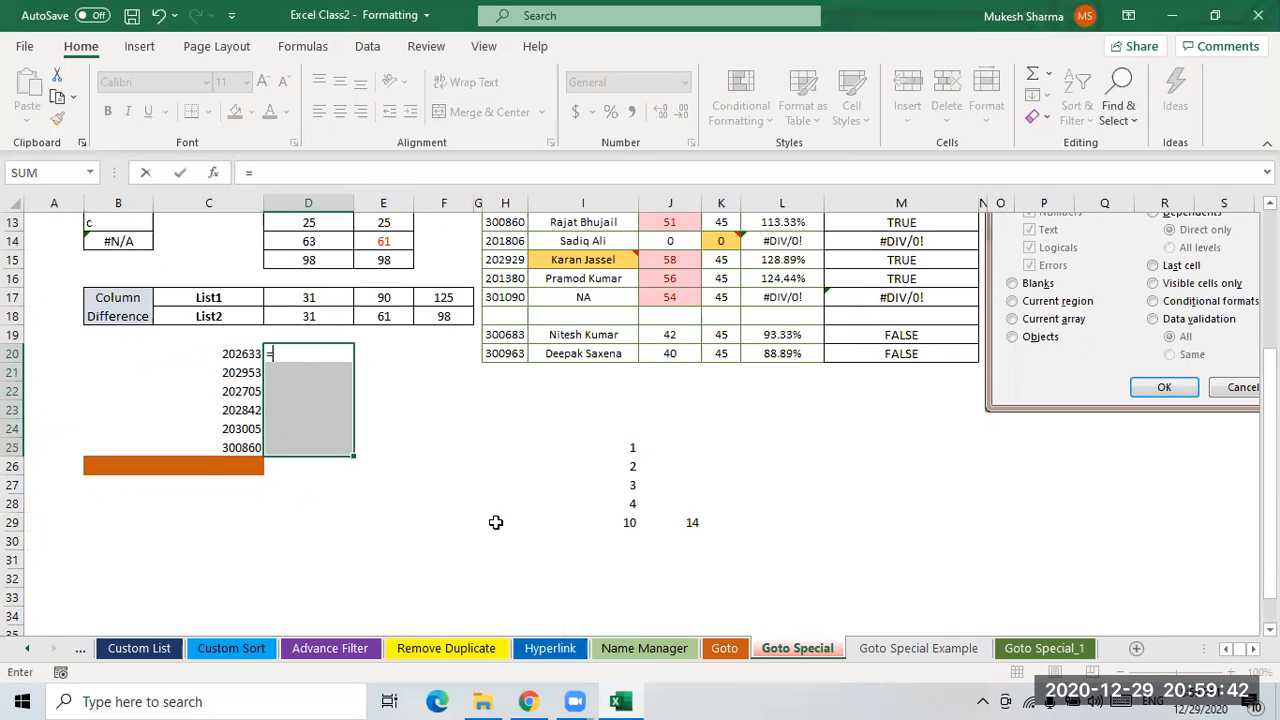
text(em)
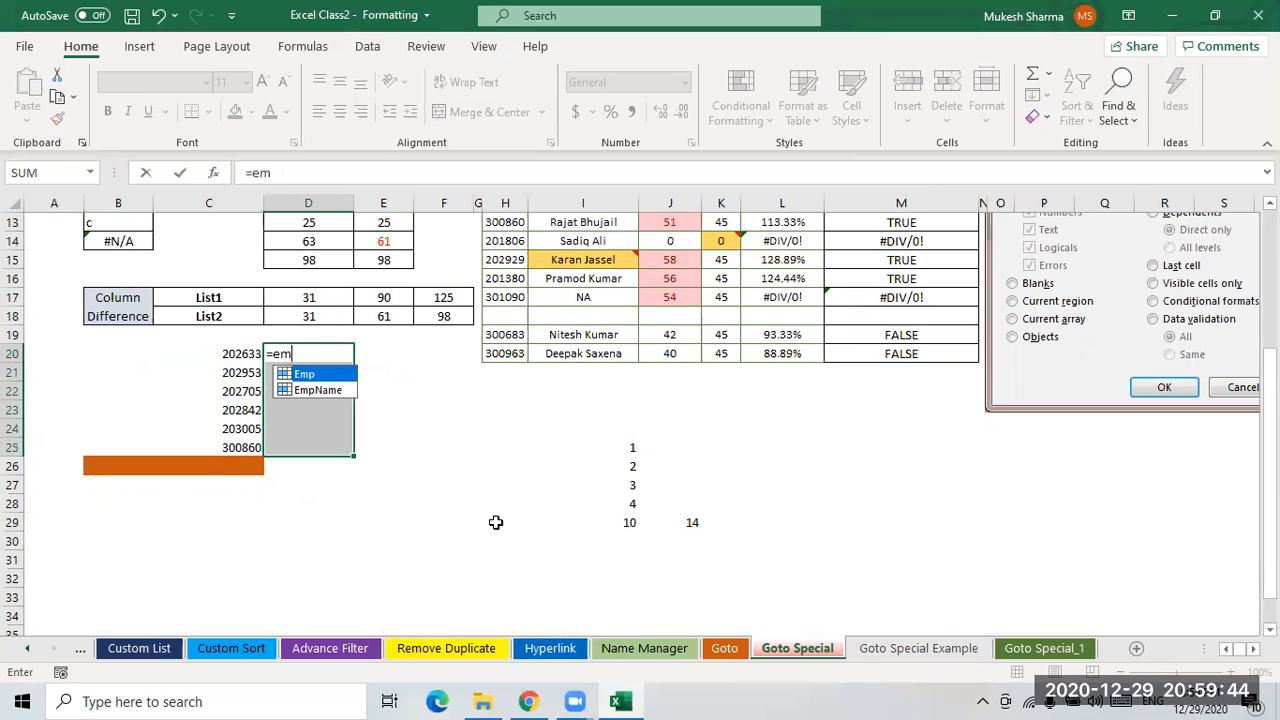
key(Down)
key(Tab)
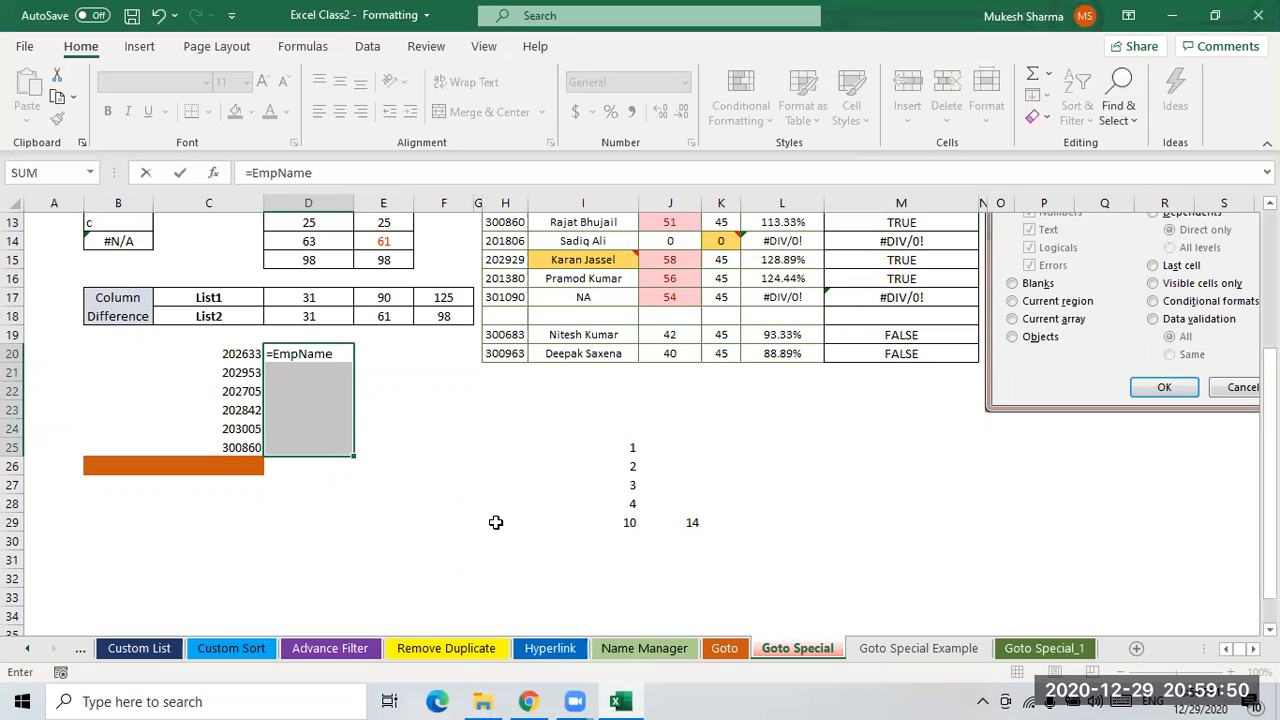
key(ctrl+shift+Return)
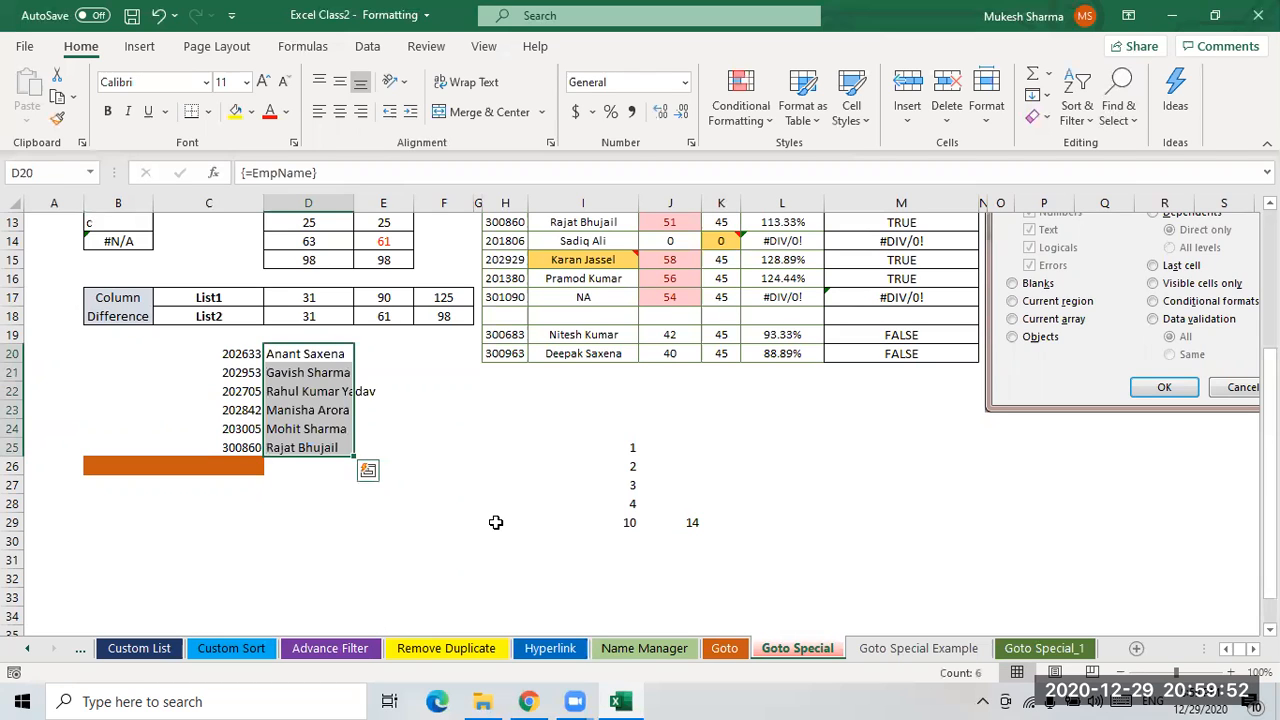
- Select a cell outside the array, select the whole sheet and try Go To Special with Current array
click(321, 383)
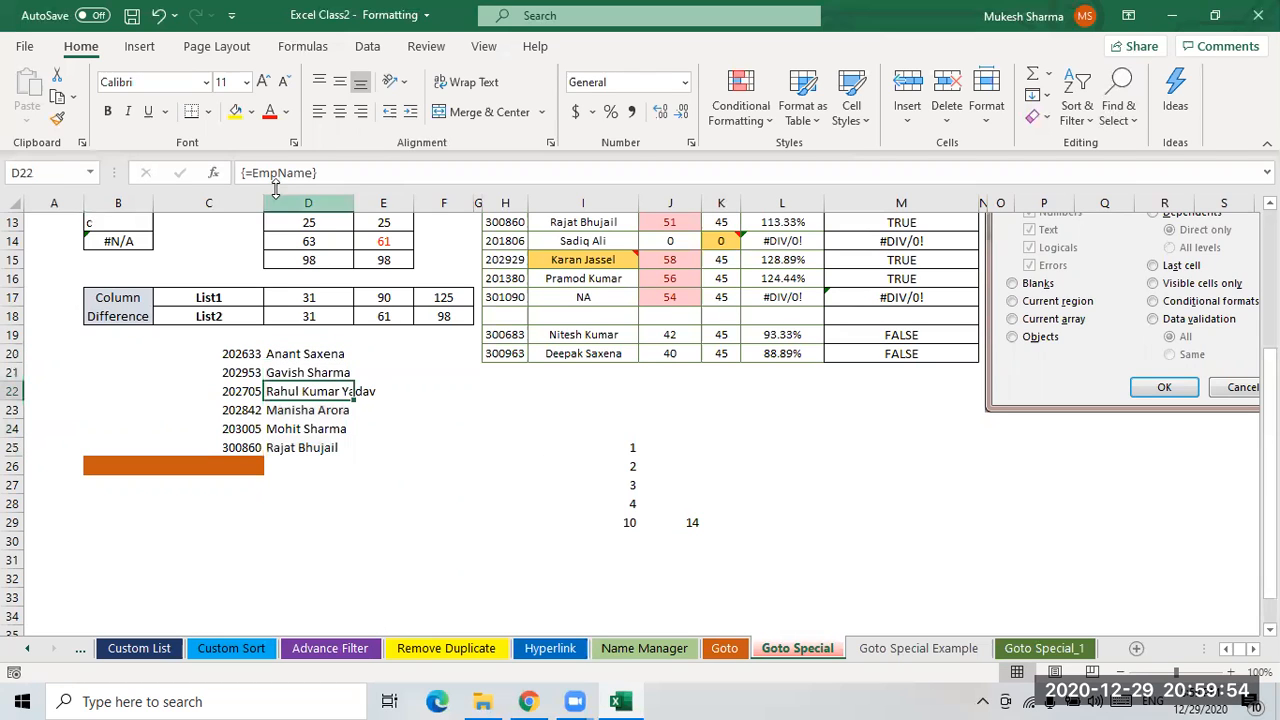
click(368, 354)
click(444, 472)
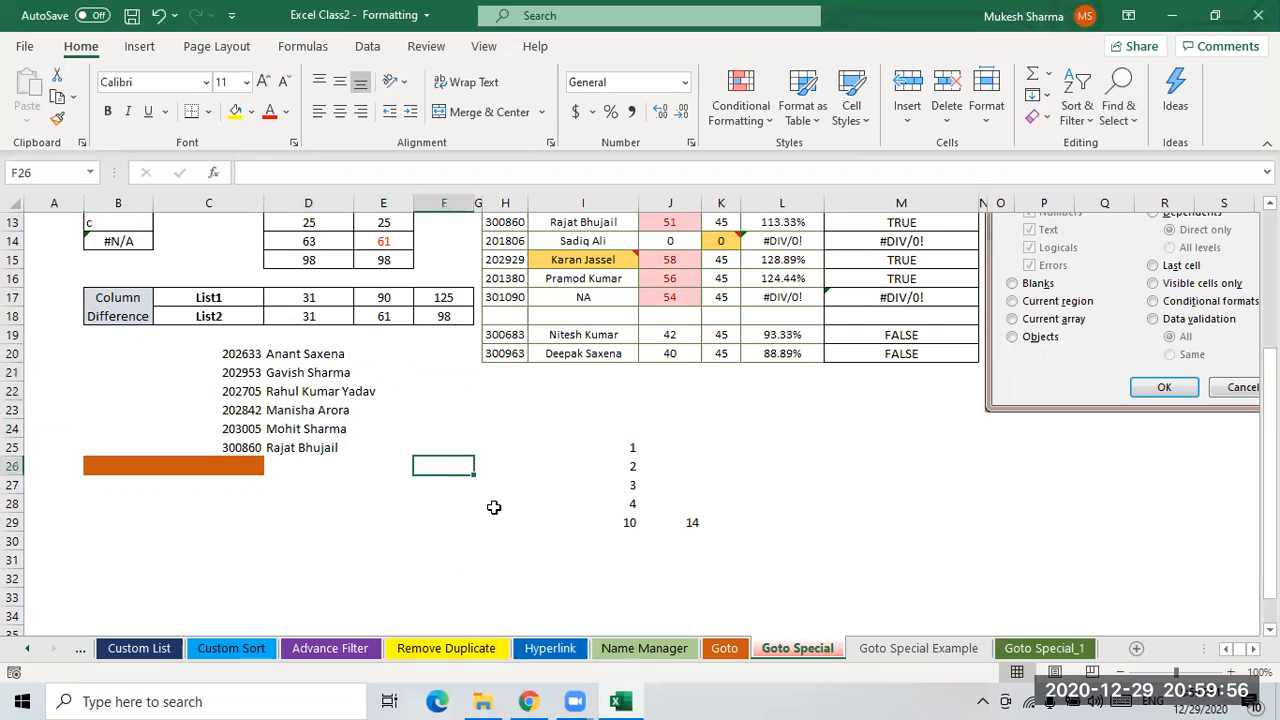
key(ctrl+a)
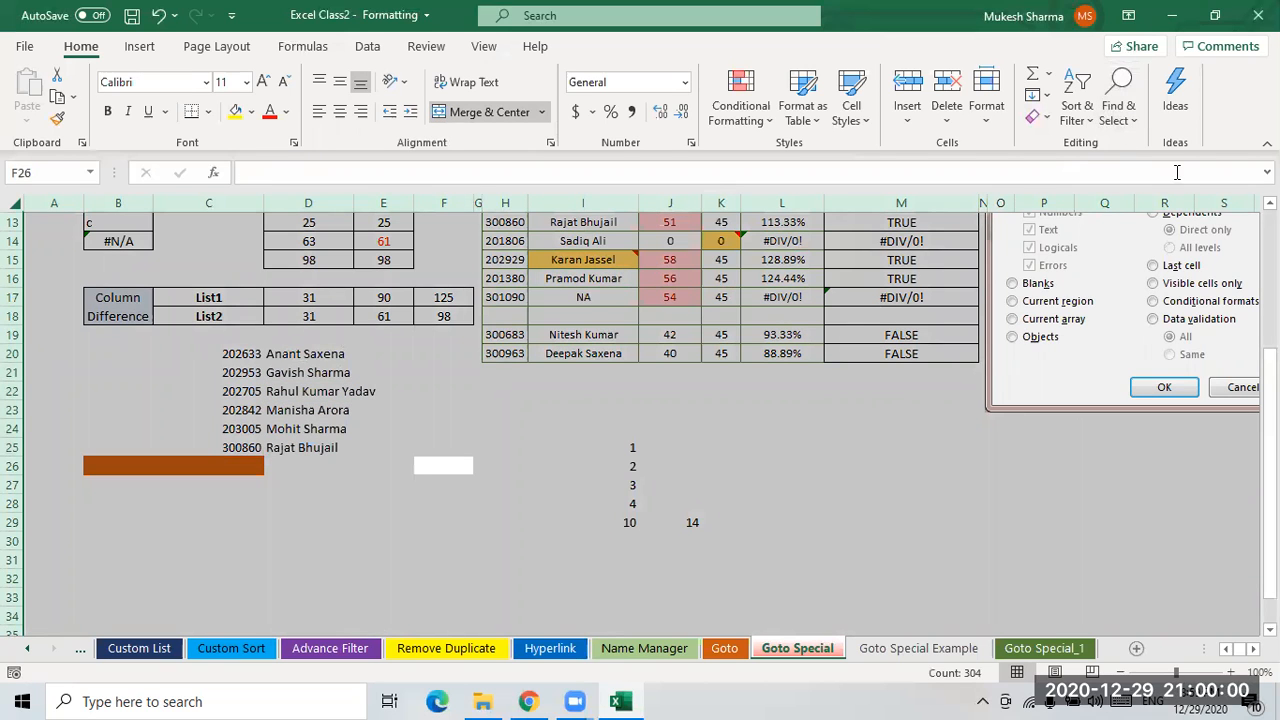
click(1124, 125)
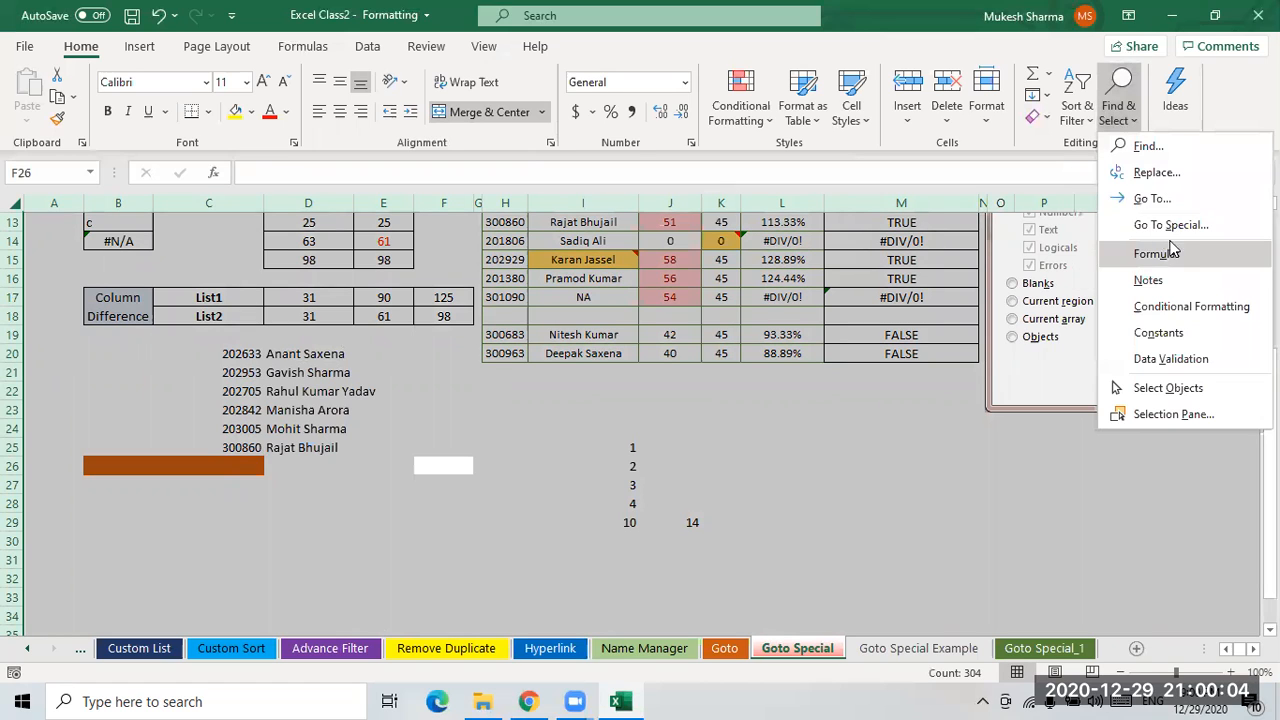
click(1138, 220)
click(296, 395)
click(408, 460)
click(649, 403)
click(505, 428)
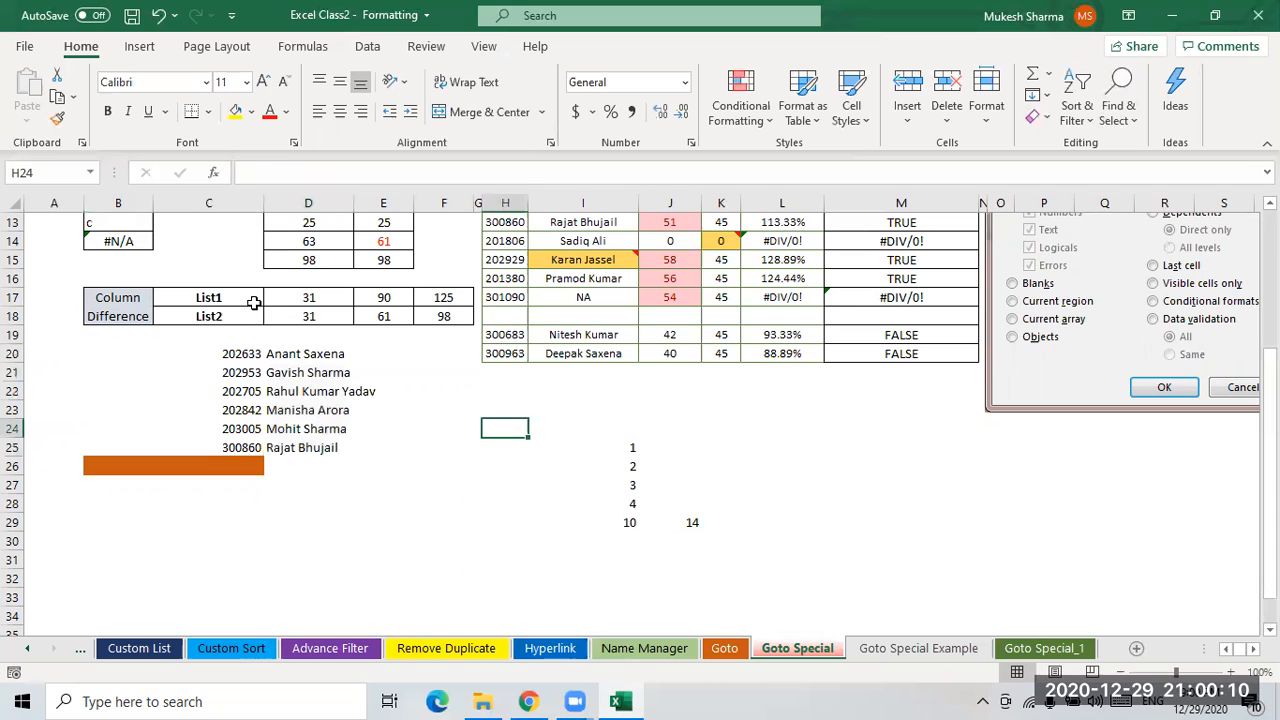
- Reselect the entire sheet and apply Go To Special, choosing Current array instead of Current region
click(212, 244)
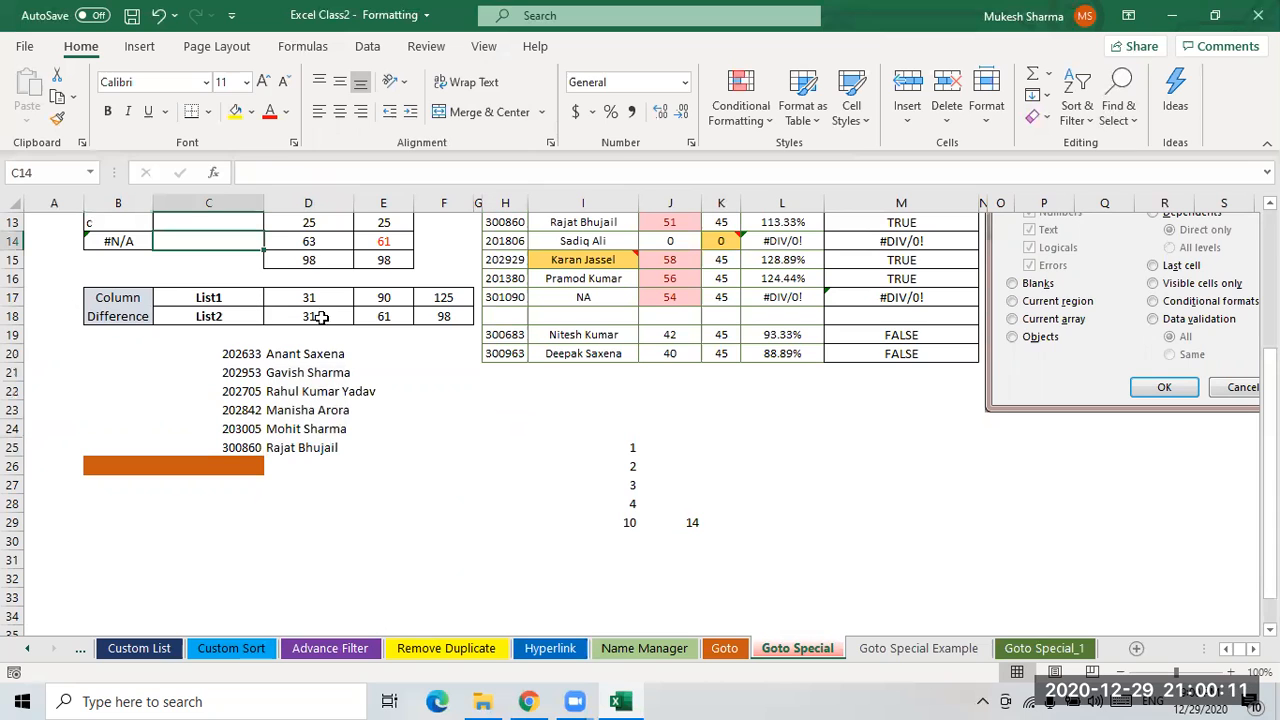
click(12, 204)
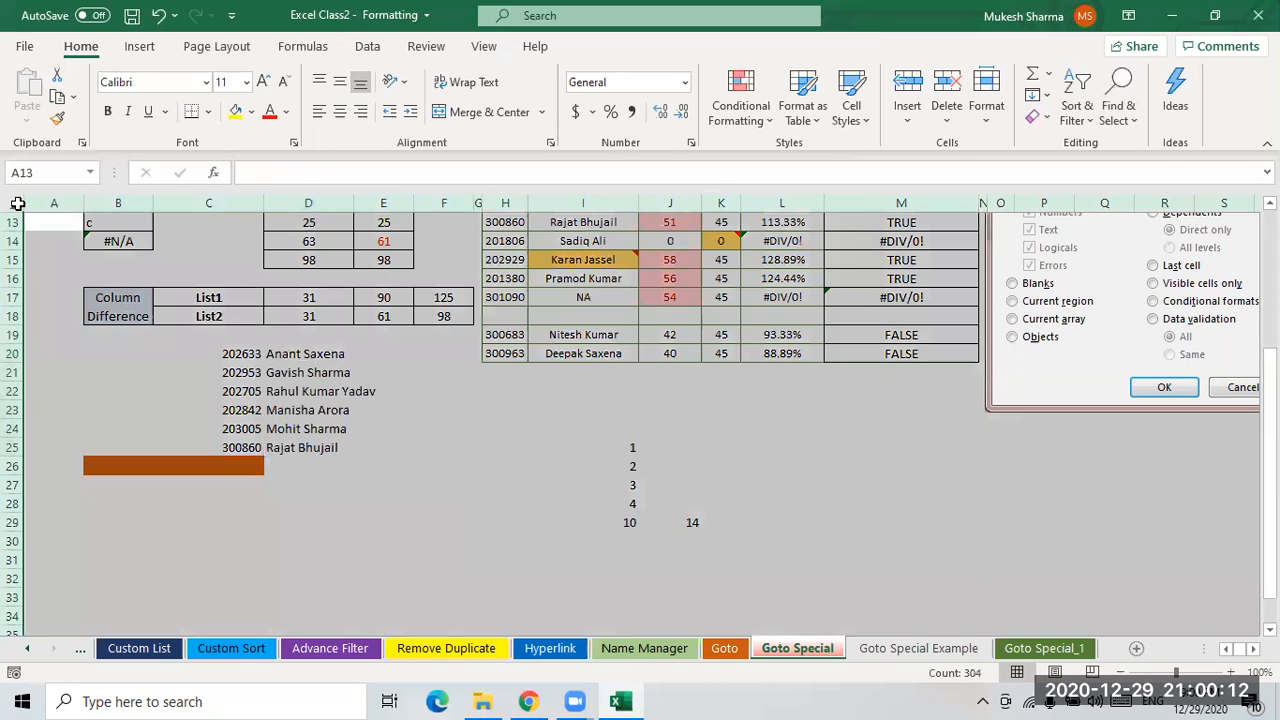
click(1118, 110)
click(1162, 223)
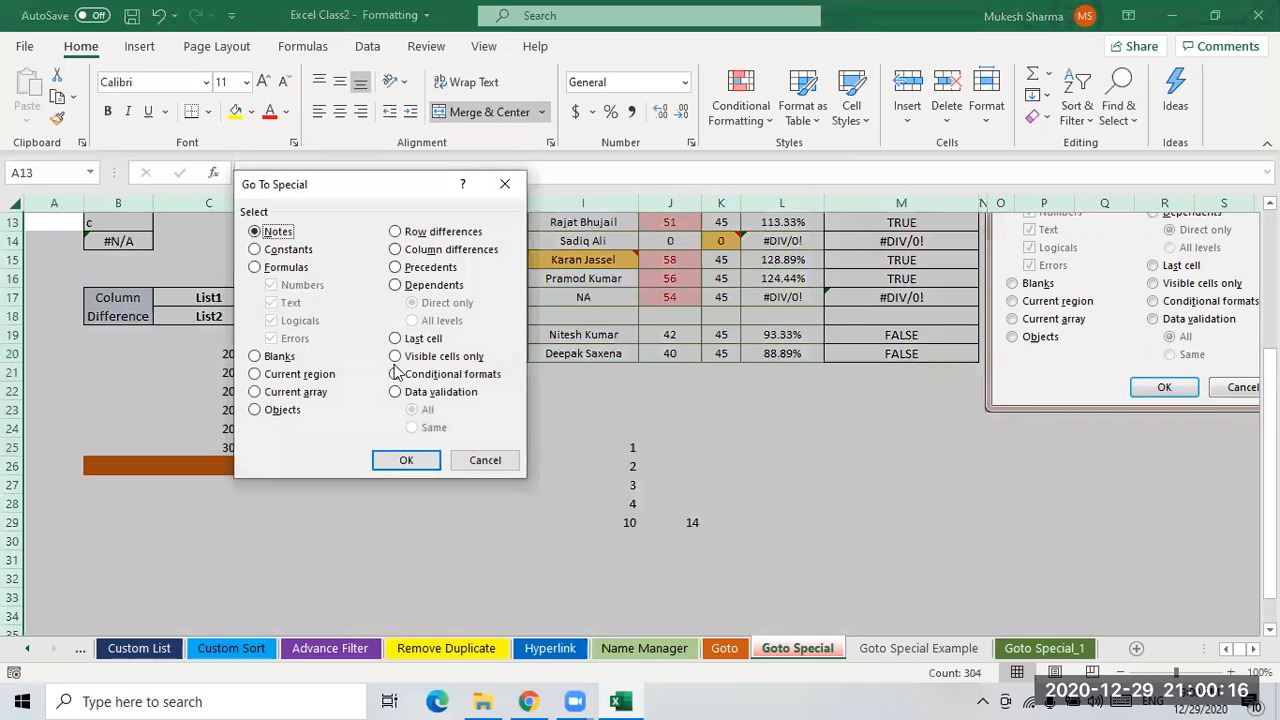
click(300, 374)
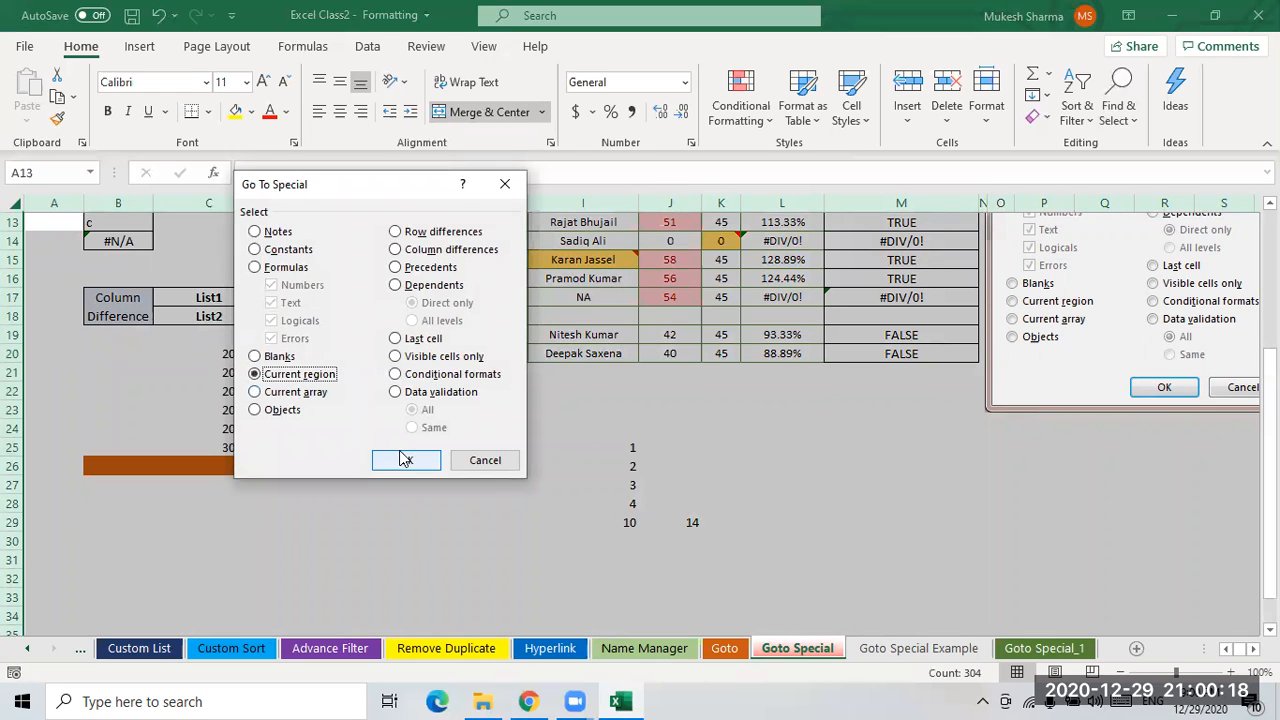
click(296, 393)
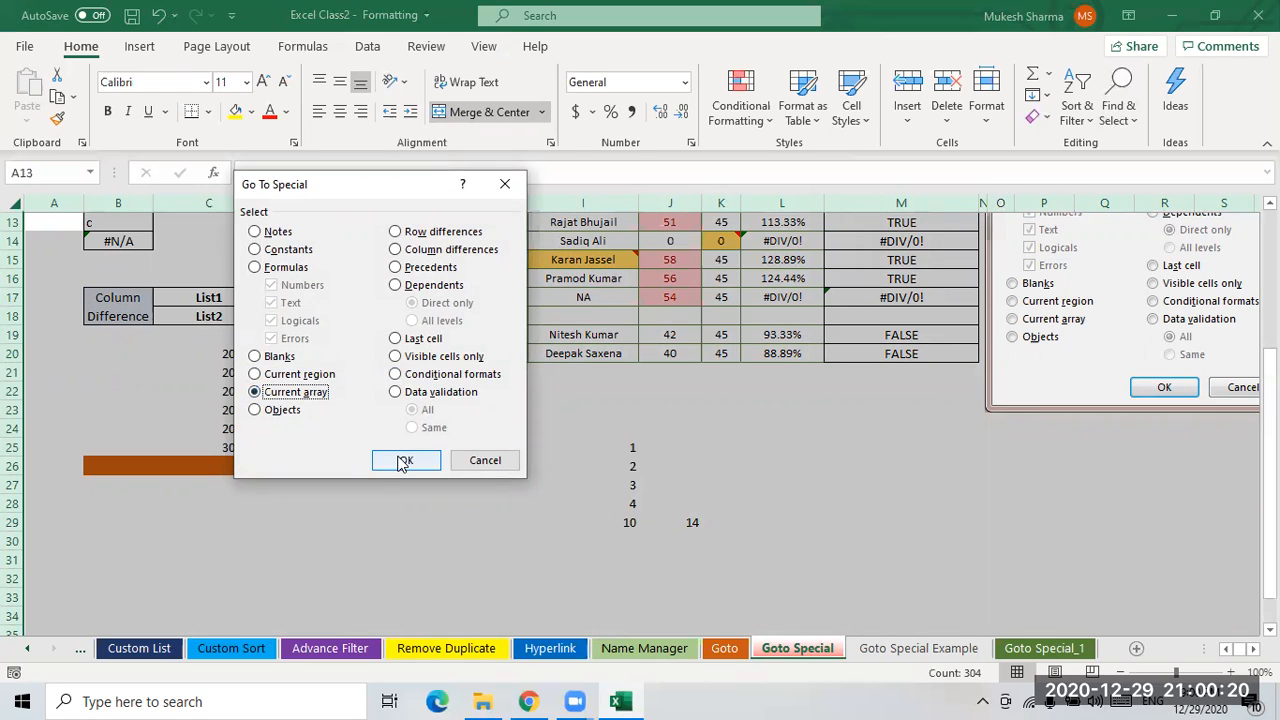
click(406, 460)
click(647, 402)
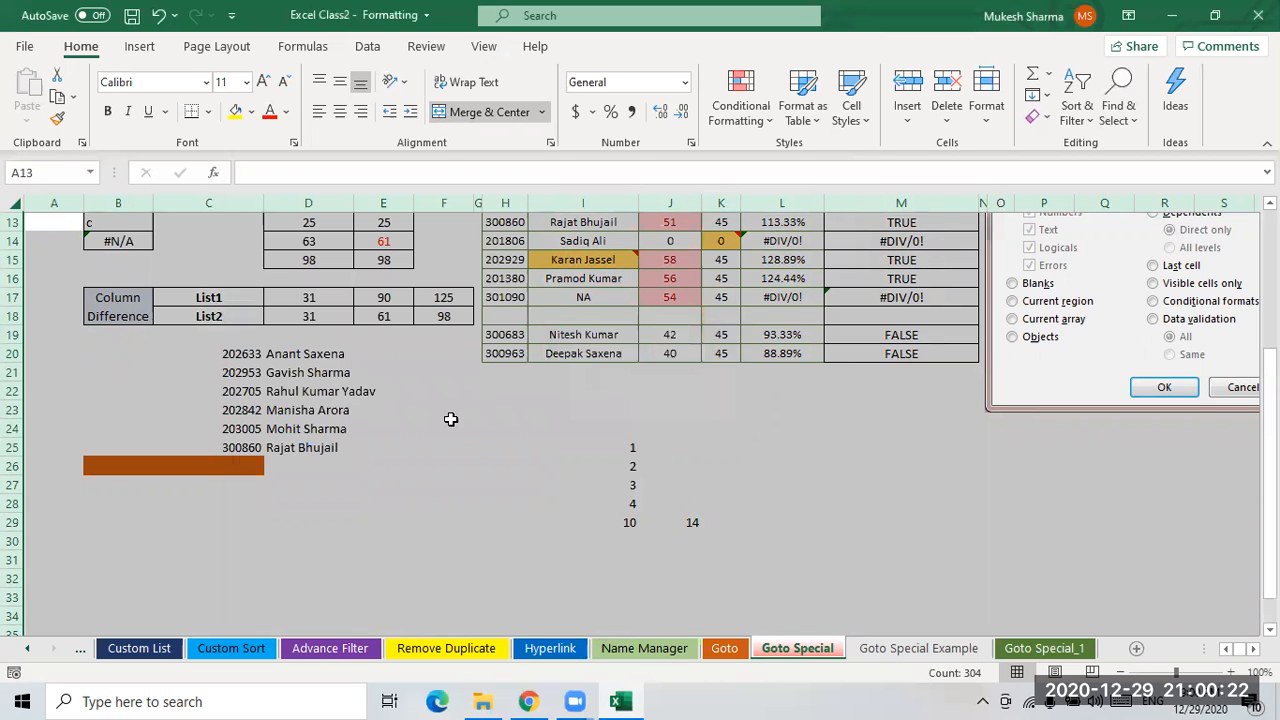
- Inspect the C20 and D20 formulas and try Go To Special with Current array from empty cell D19
click(446, 428)
click(342, 356)
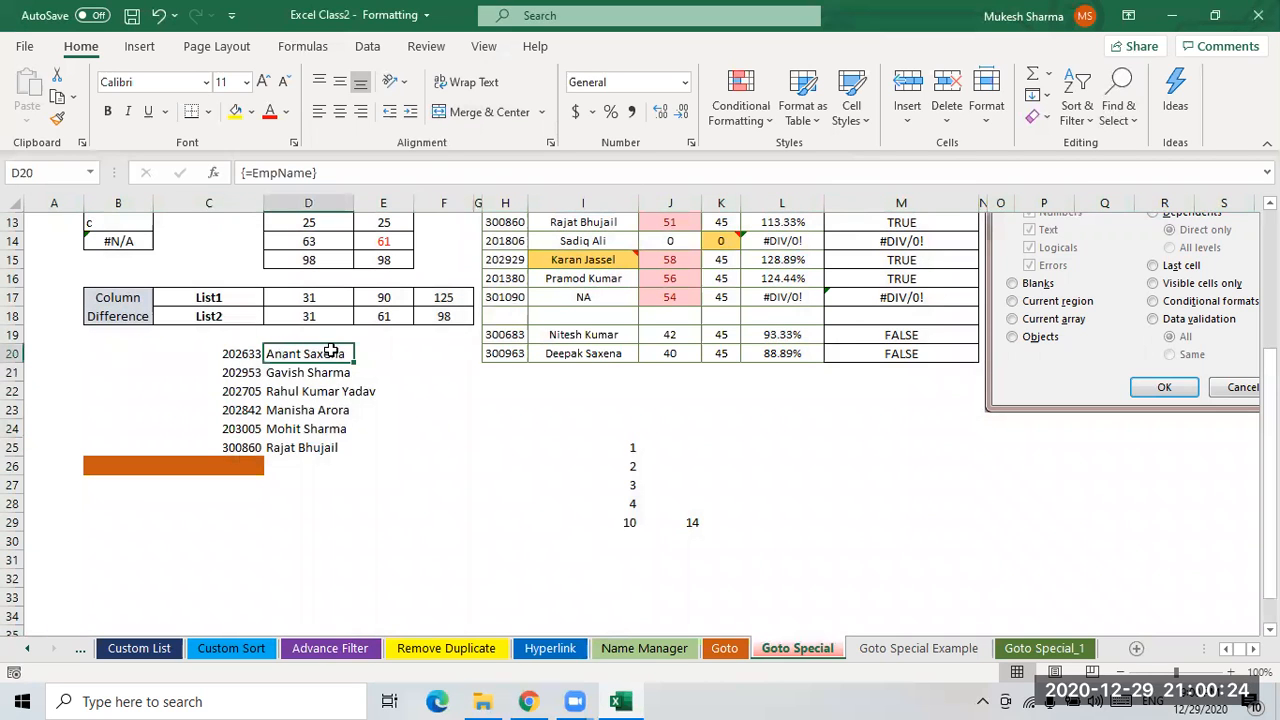
click(192, 348)
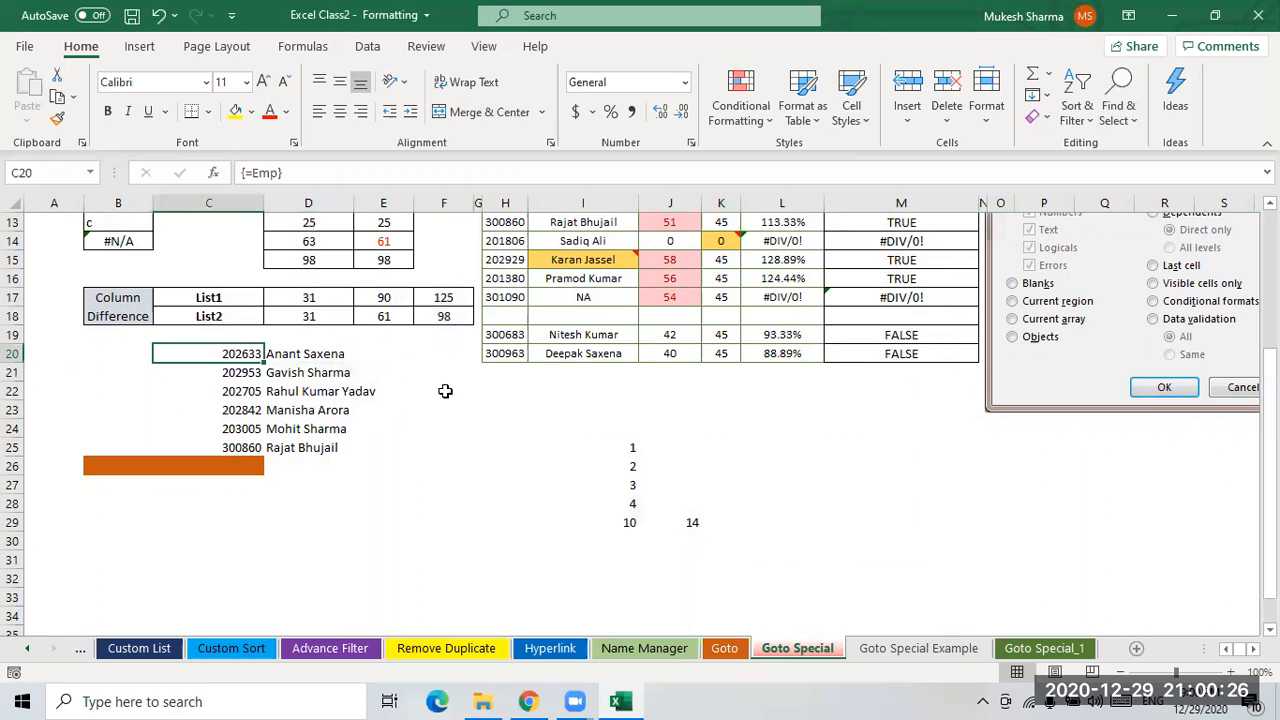
click(317, 353)
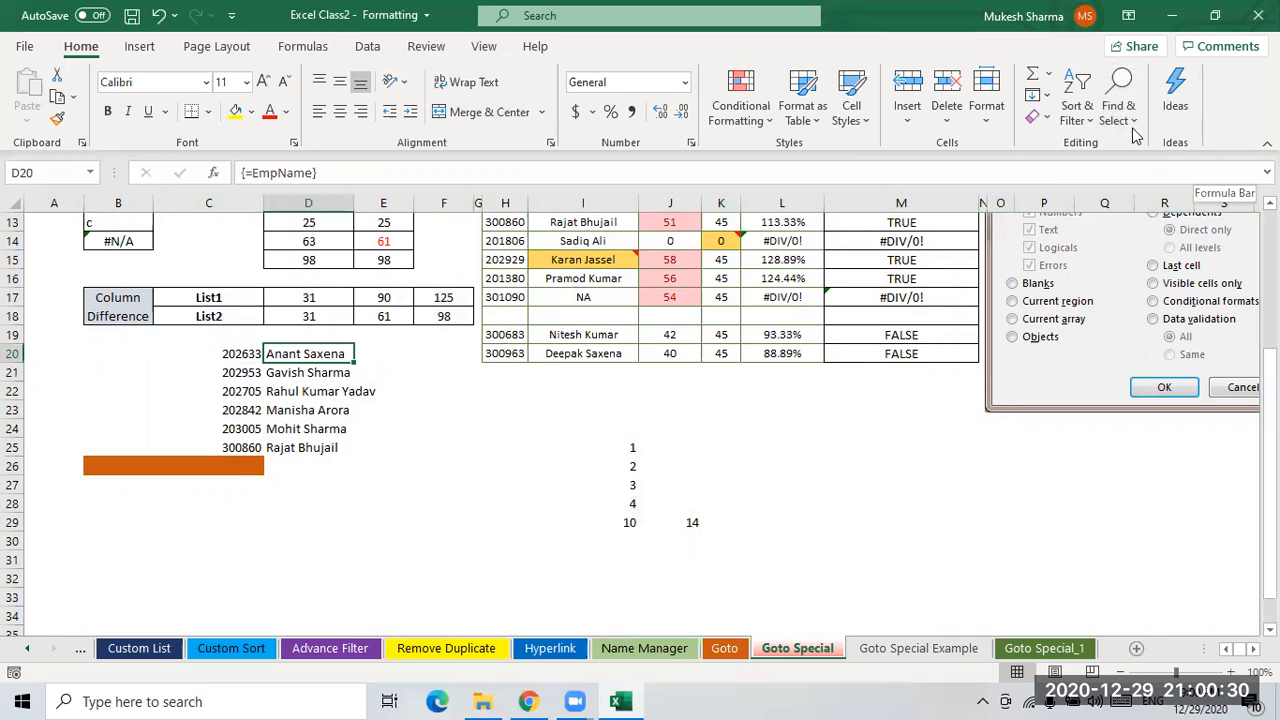
click(304, 336)
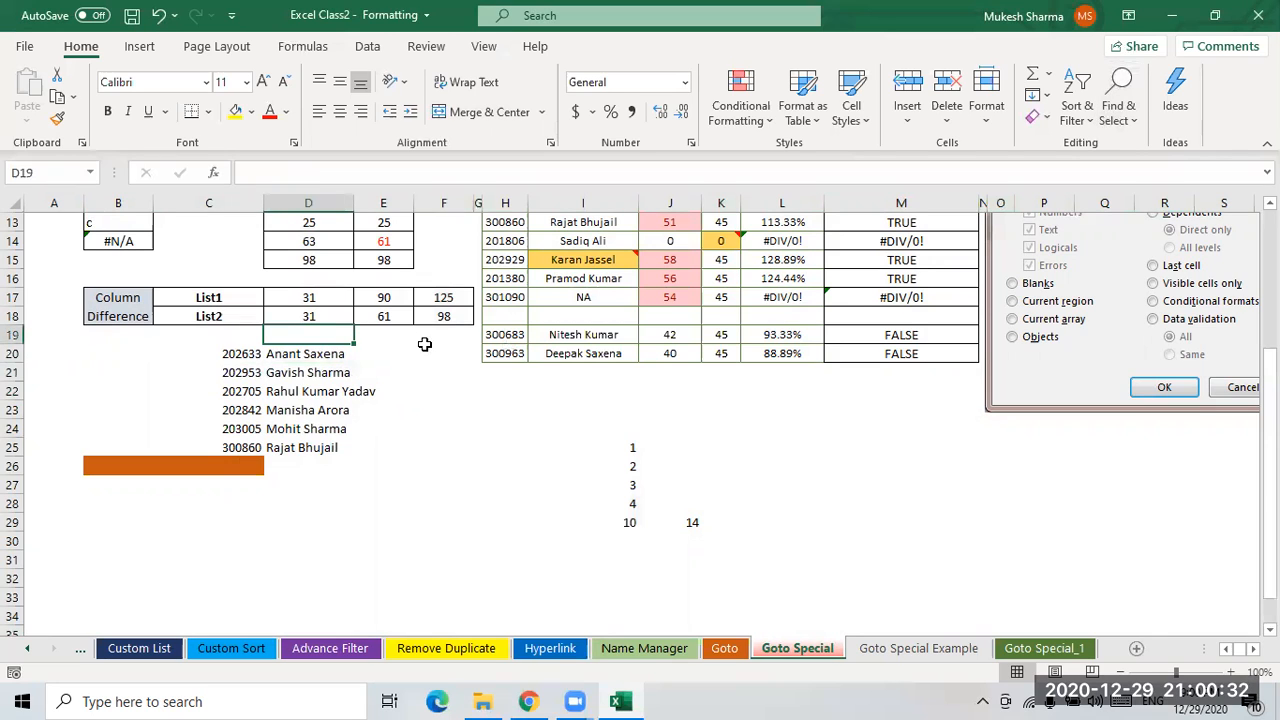
click(1120, 112)
click(1170, 222)
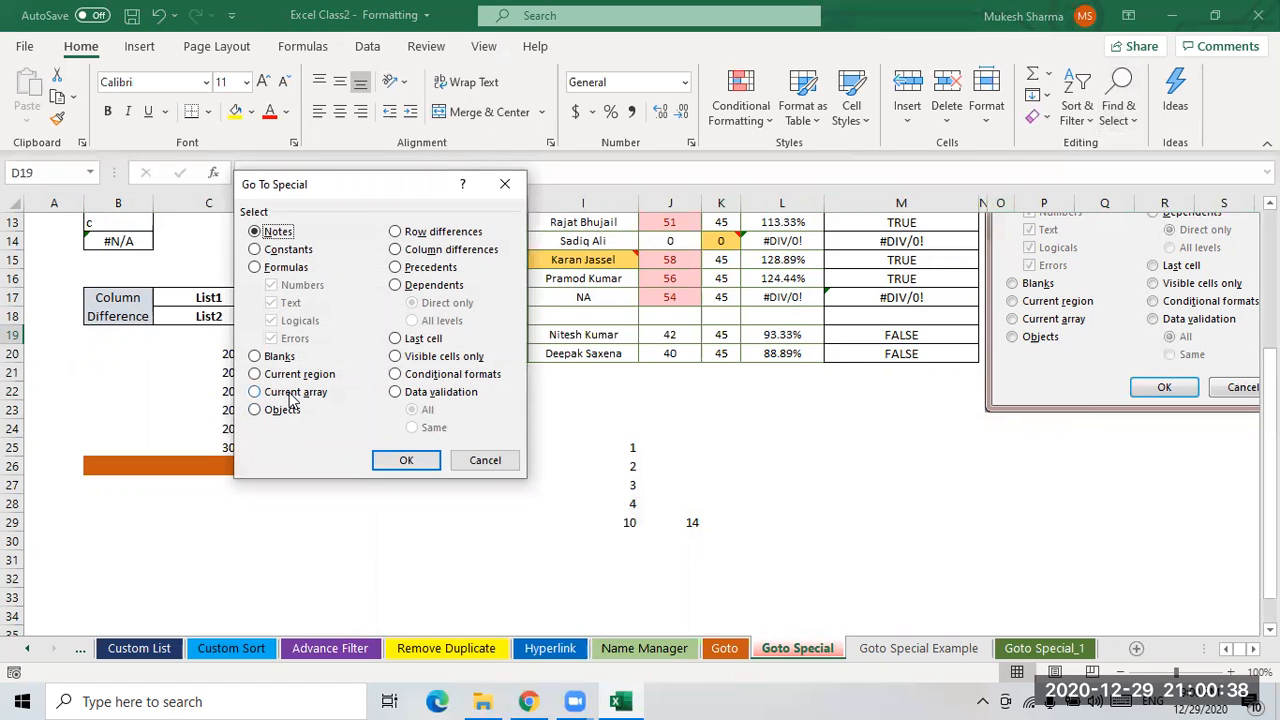
click(291, 393)
click(410, 461)
click(646, 405)
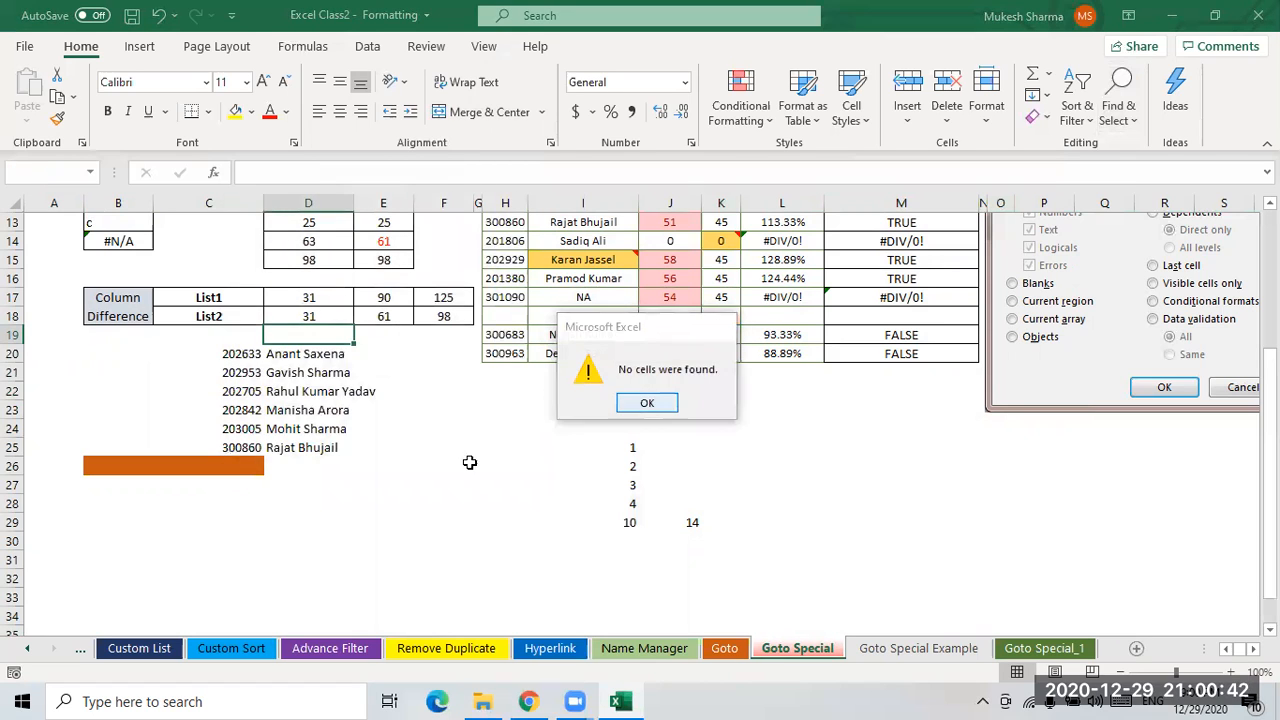
click(469, 460)
- Select D20 and use Go To Special with Current array to select the whole D20:D25 array
click(298, 355)
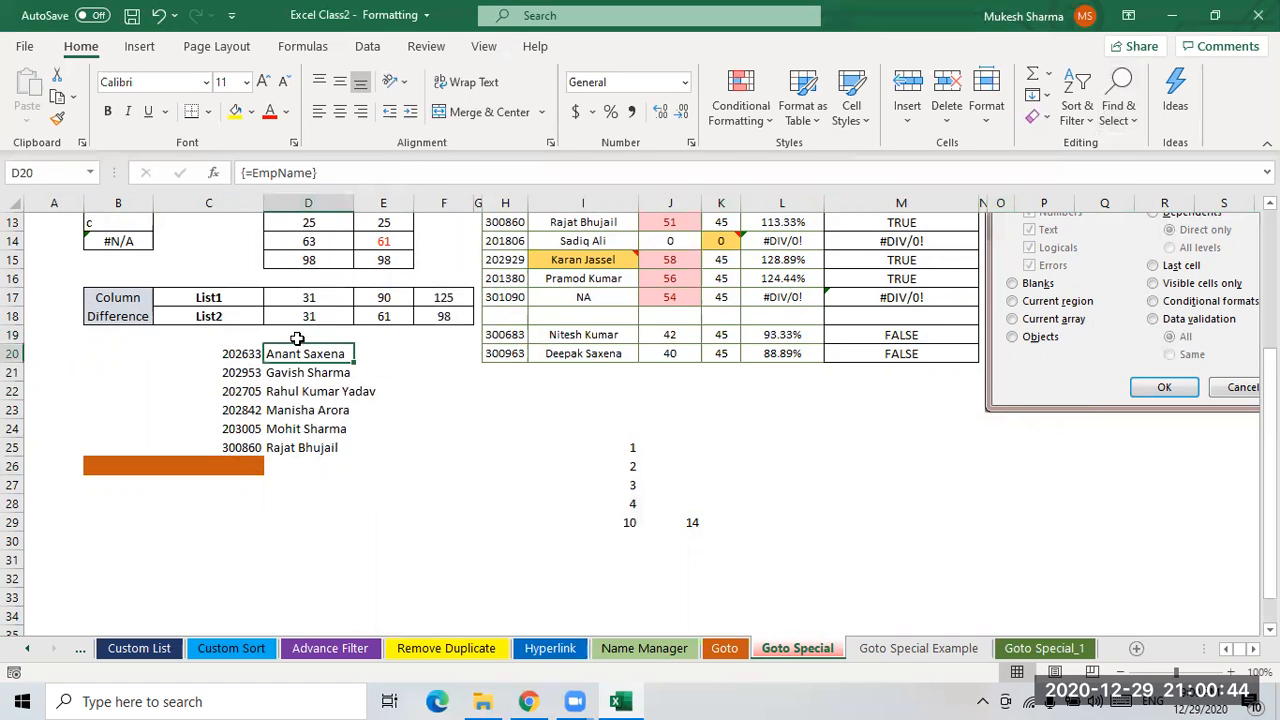
click(1118, 105)
click(1170, 225)
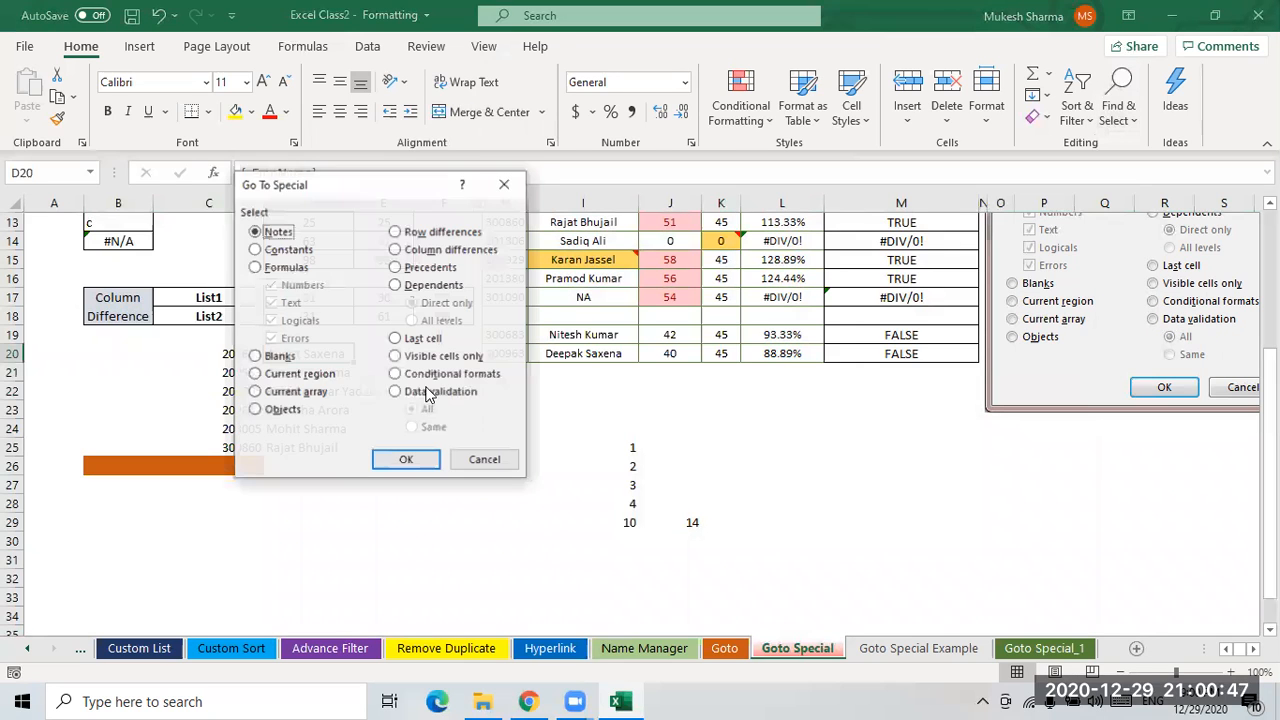
click(295, 392)
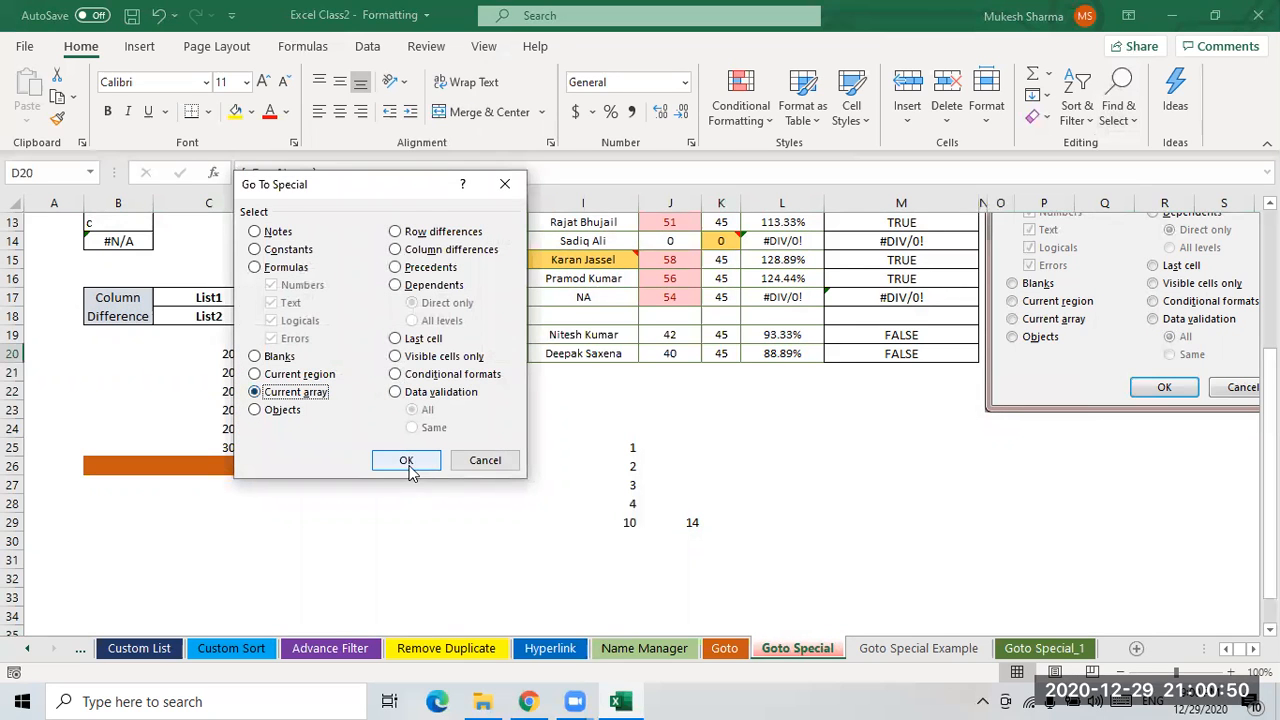
click(406, 460)
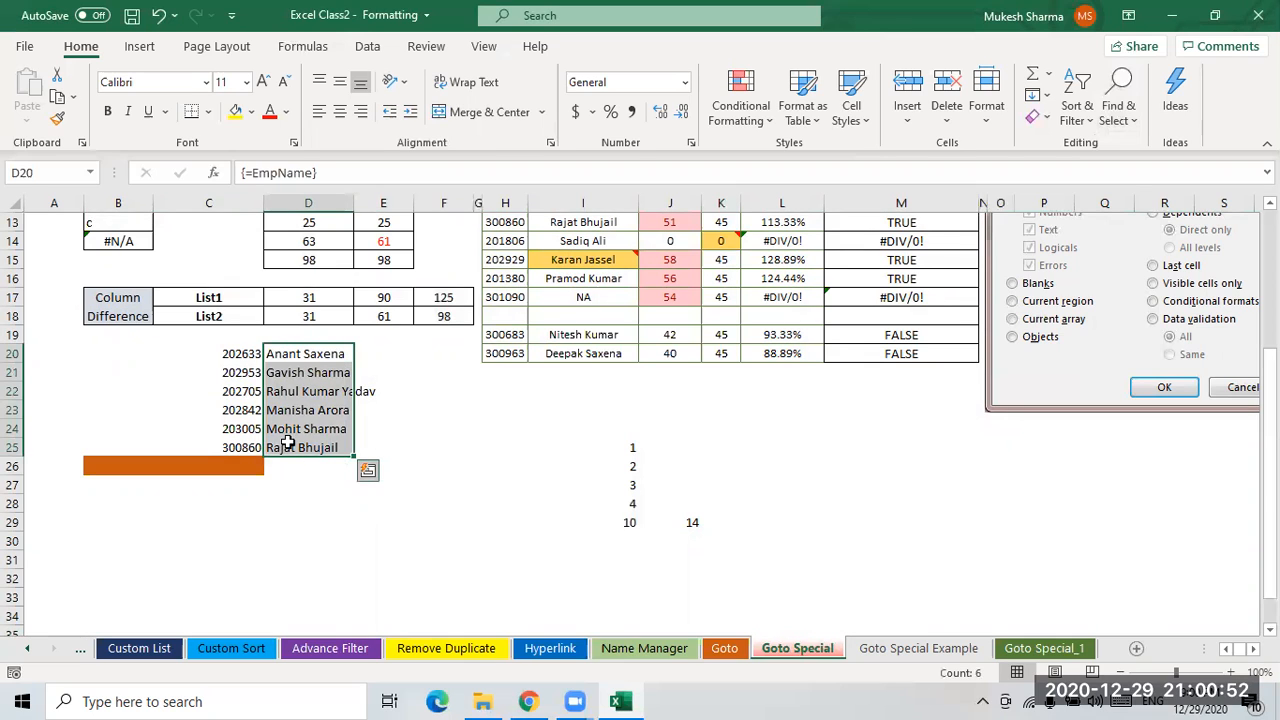
- Select the C20:C25 and D20:D25 ranges, and from C20 apply Go To Special with Current array
click(246, 358)
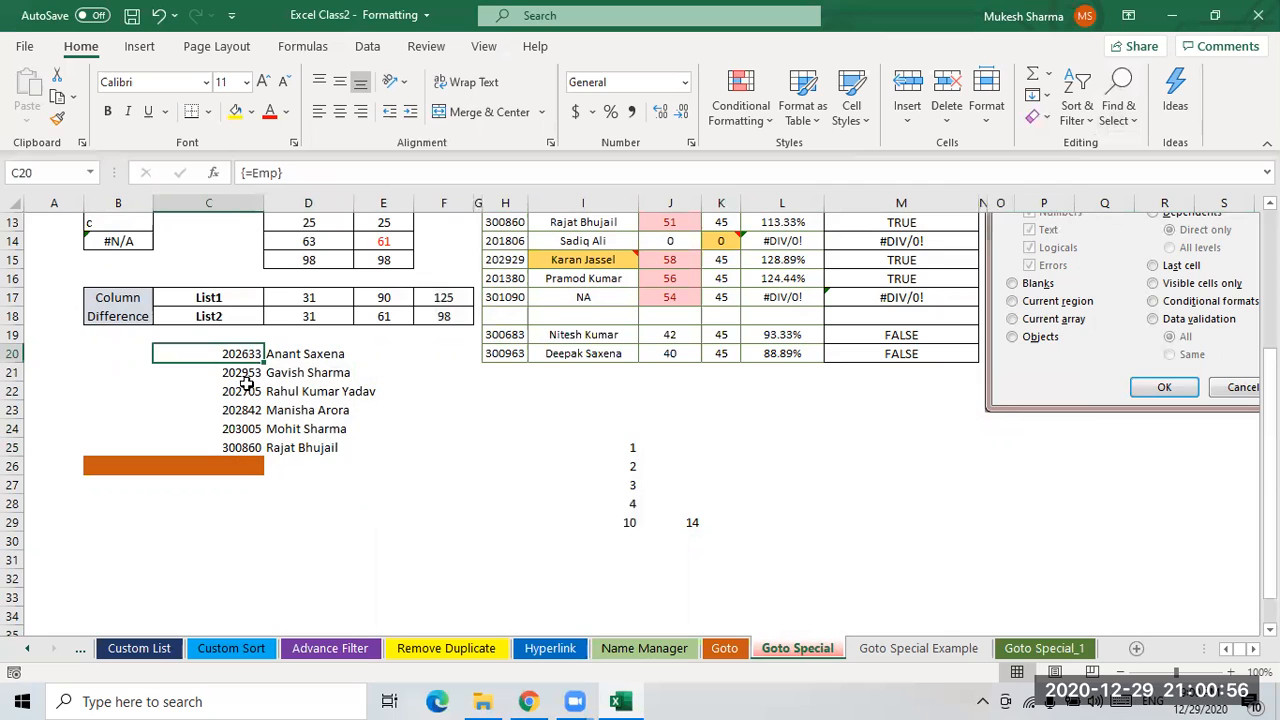
drag(234, 356, 240, 447)
drag(308, 355, 308, 447)
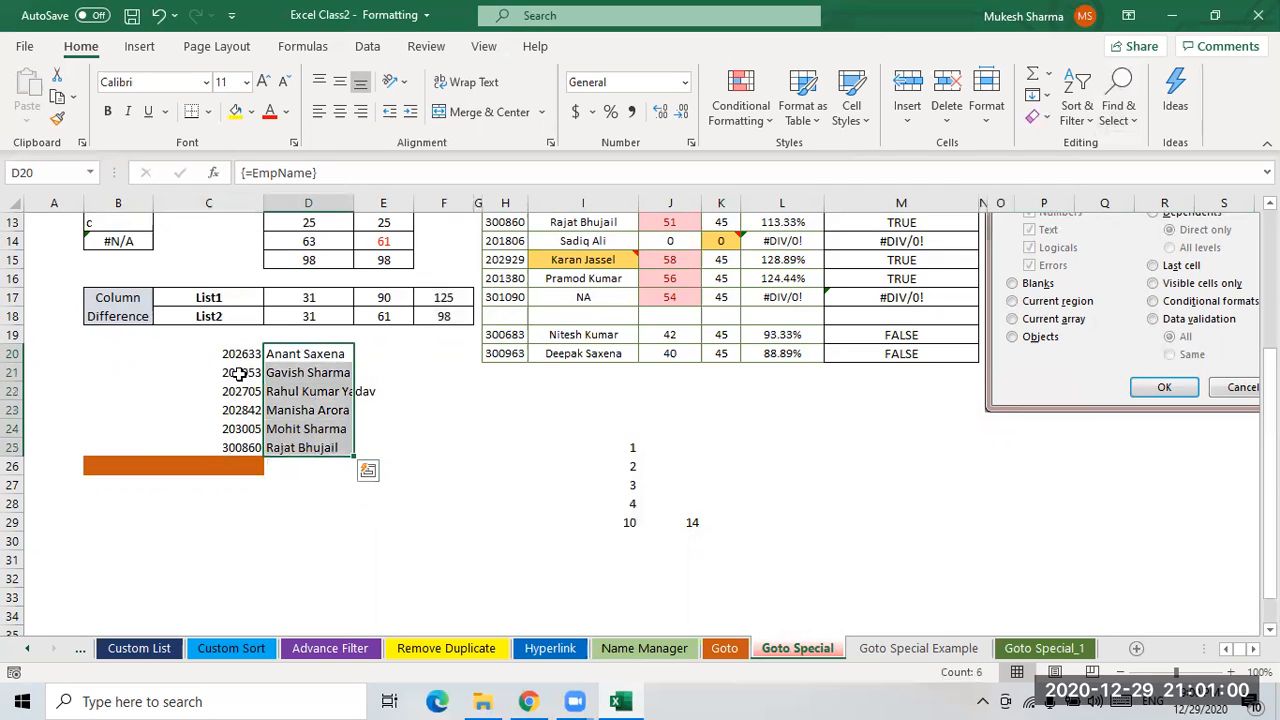
click(243, 357)
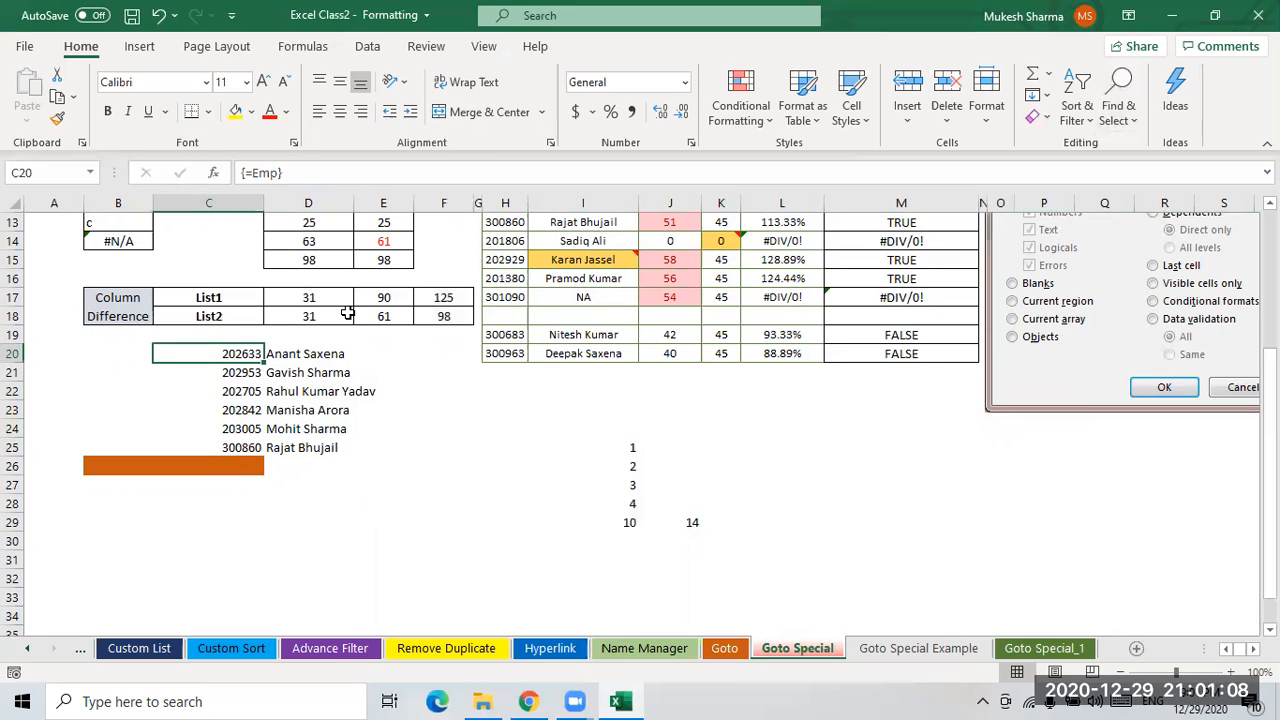
click(1126, 124)
click(1171, 228)
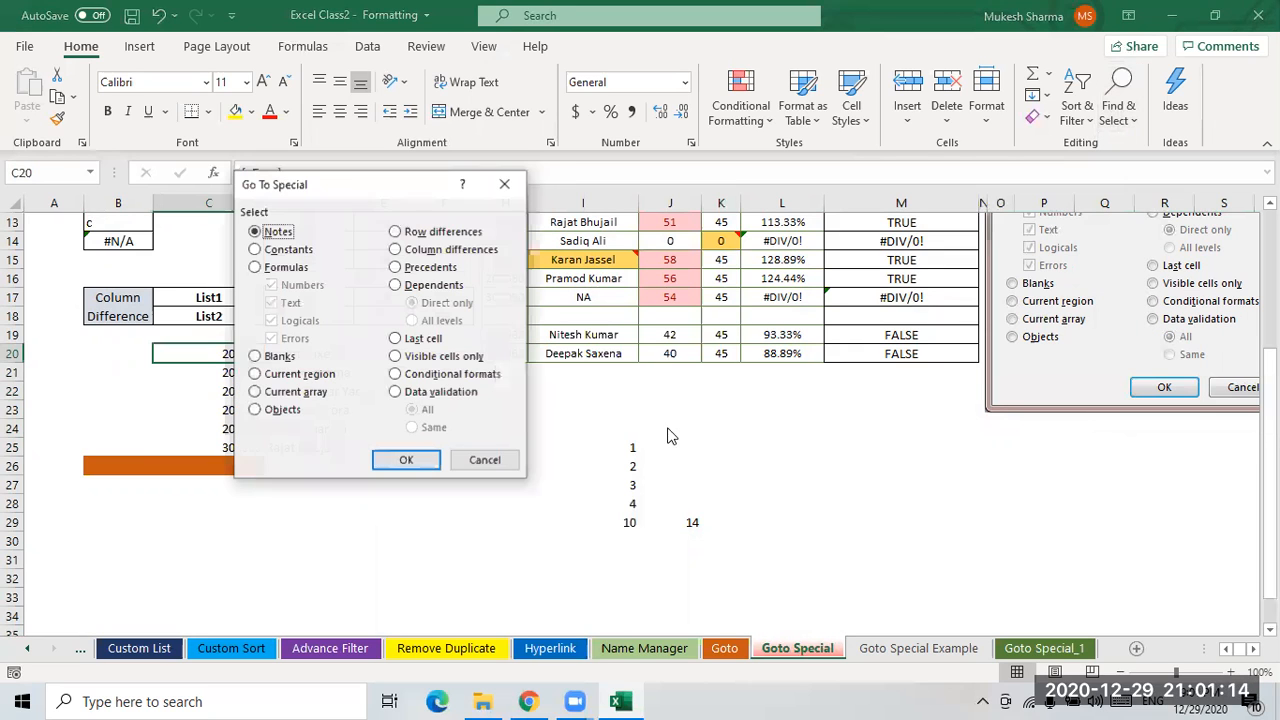
click(296, 392)
click(400, 460)
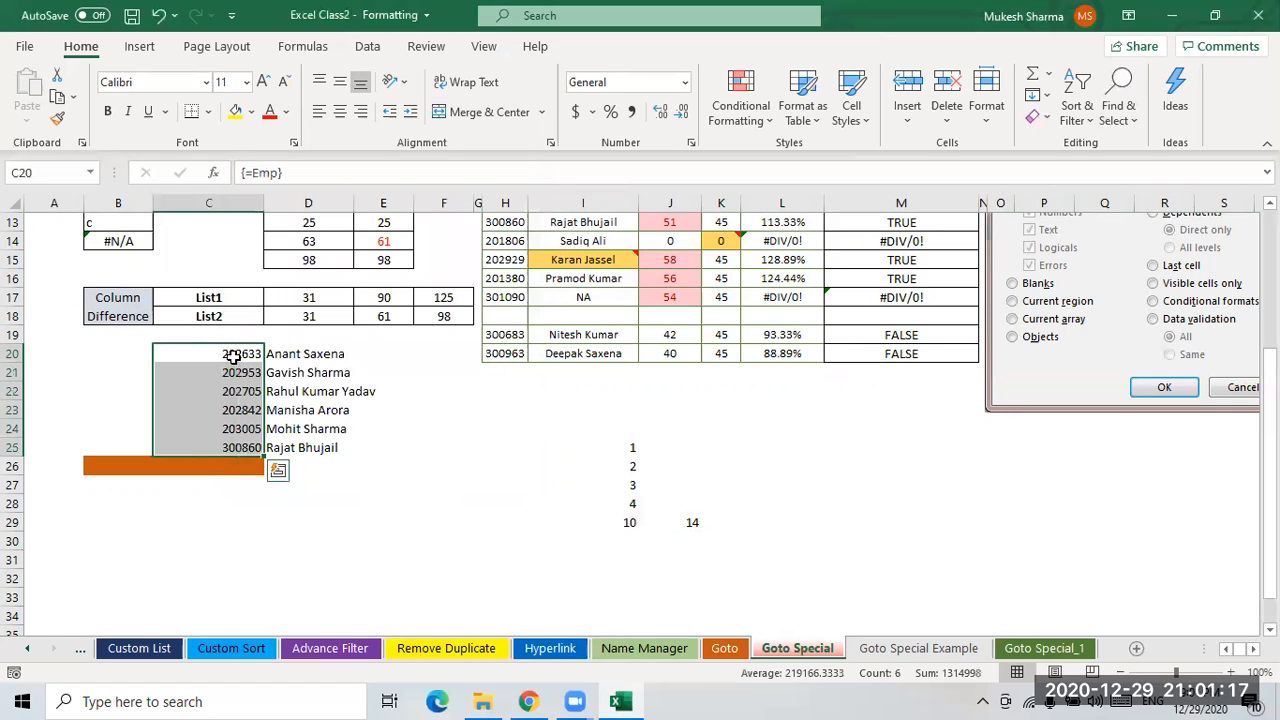
- Browse through the workbook's sheets and save the workbook
click(455, 502)
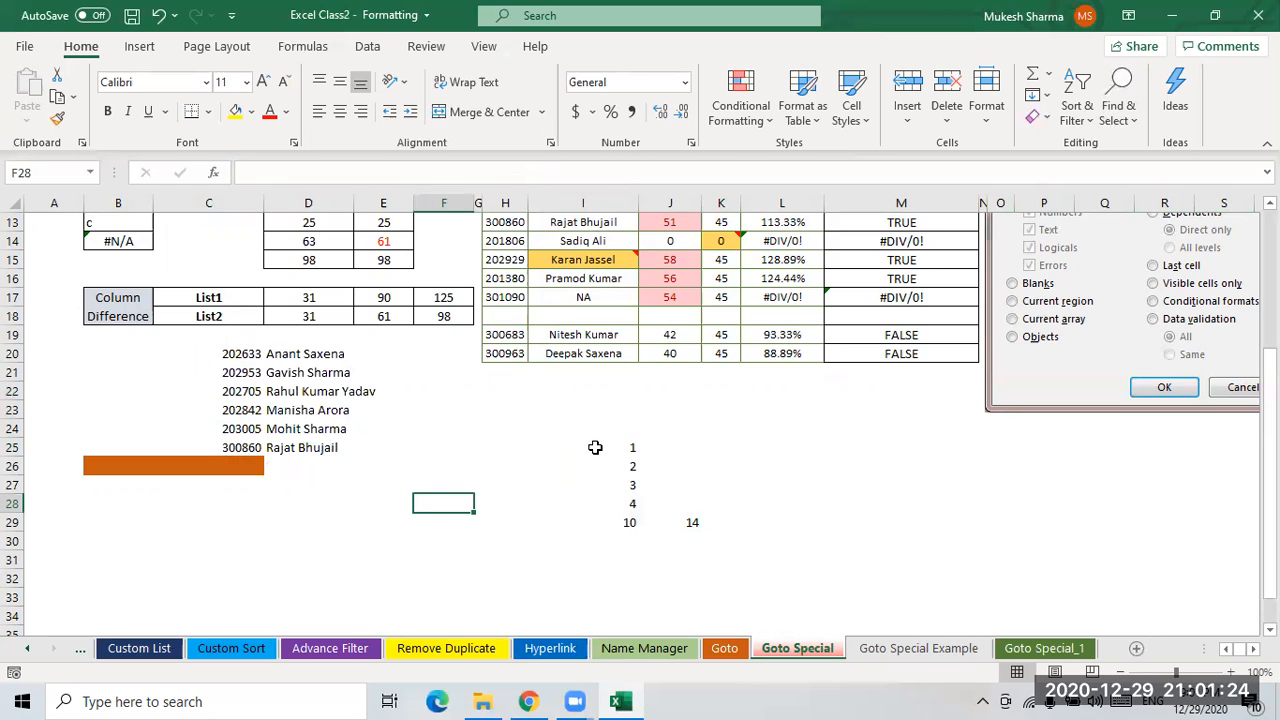
click(910, 648)
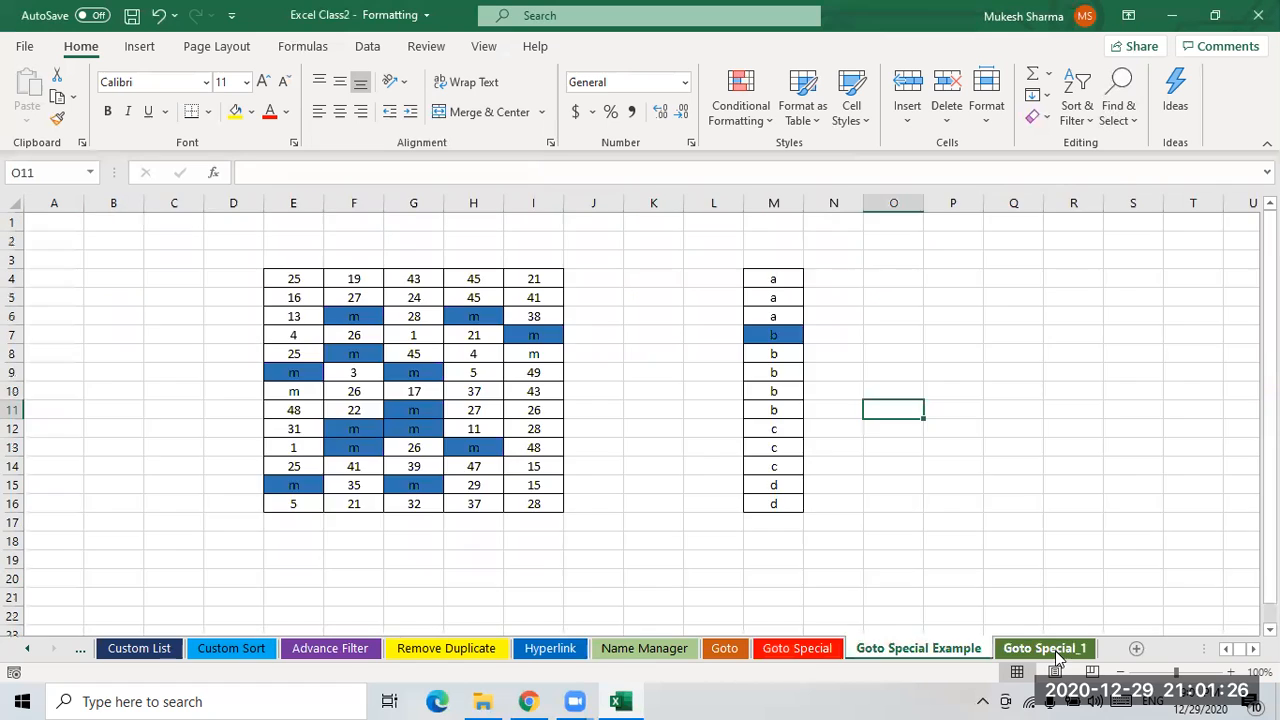
click(1046, 648)
scroll(595, 554, up, 1)
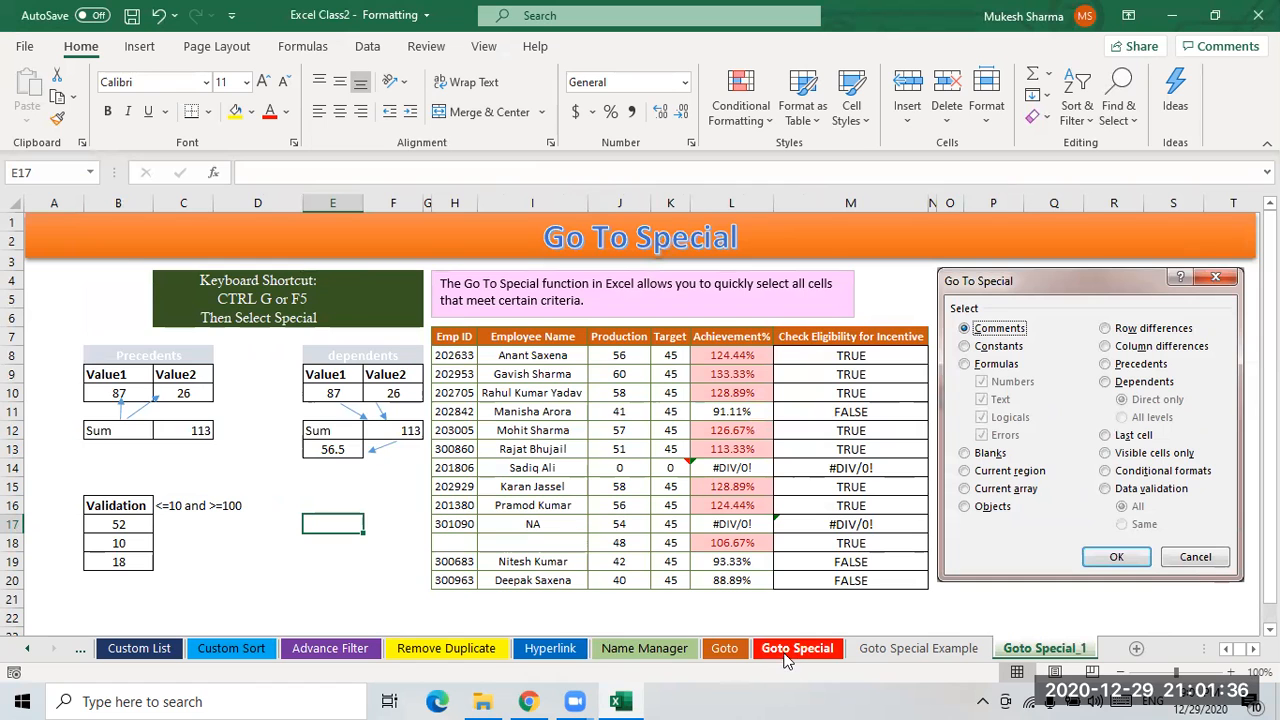
click(632, 648)
click(555, 650)
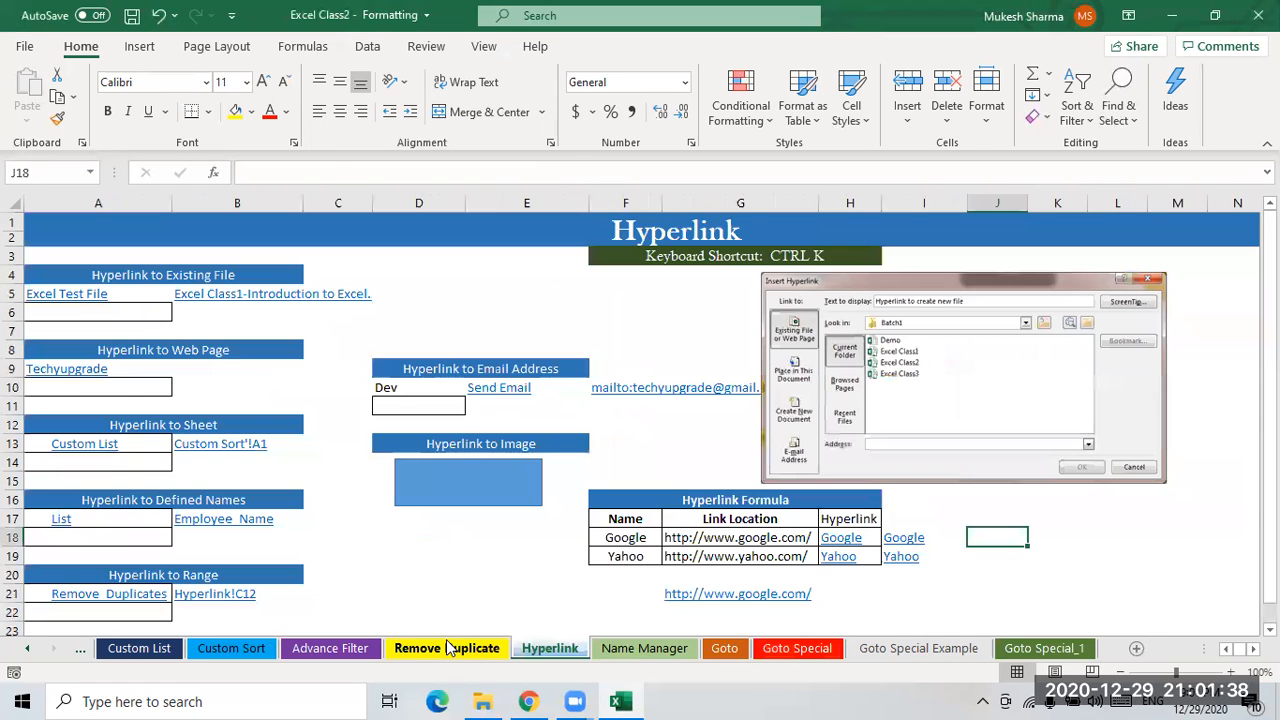
click(468, 650)
click(28, 652)
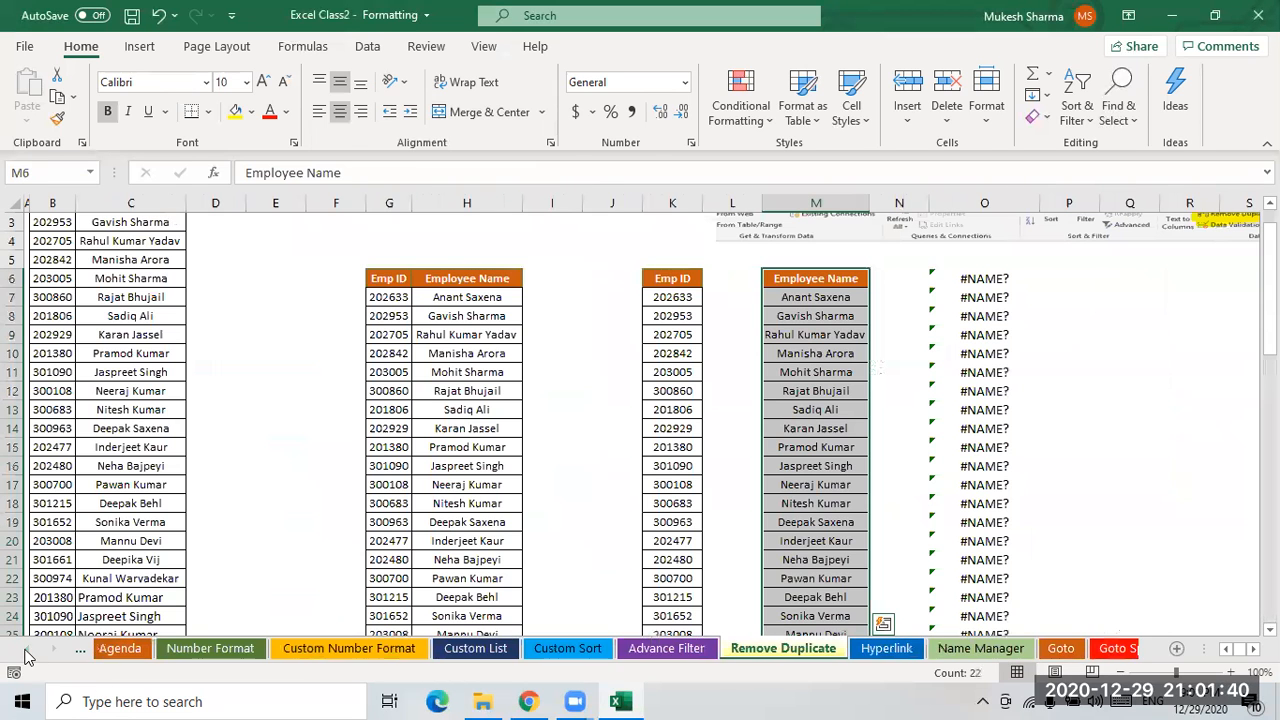
click(1146, 380)
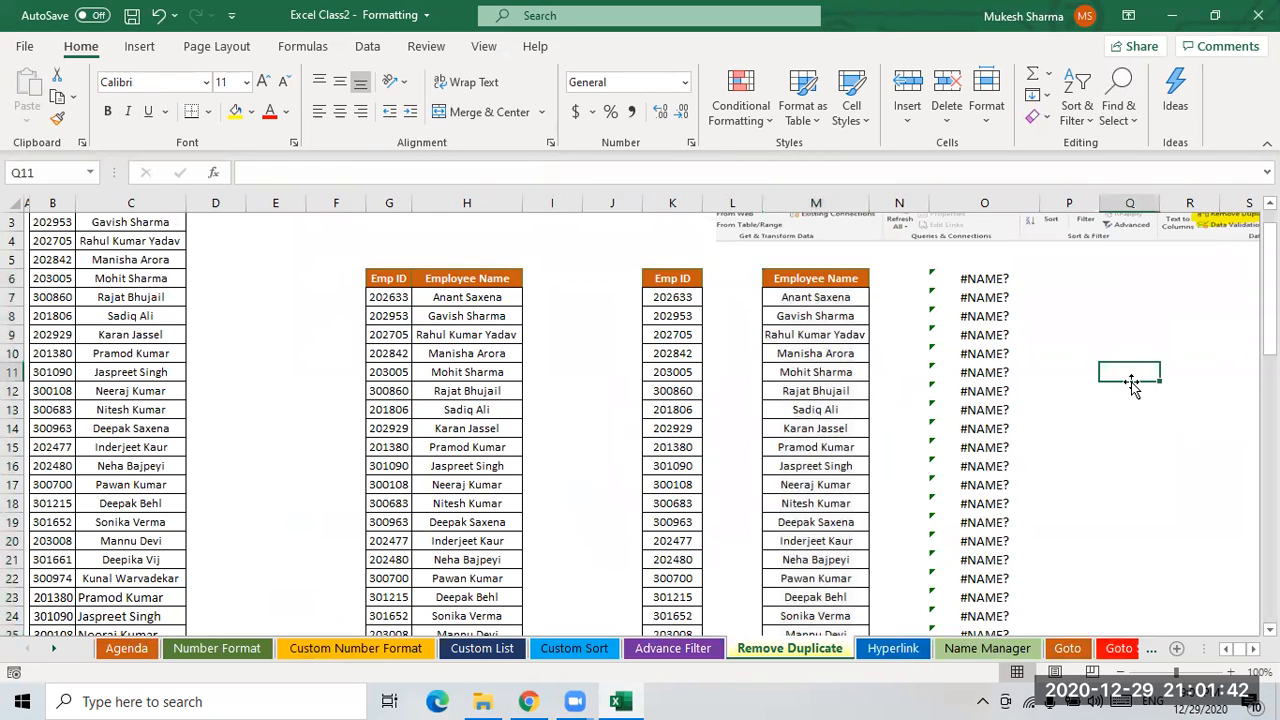
key(ctrl+s)
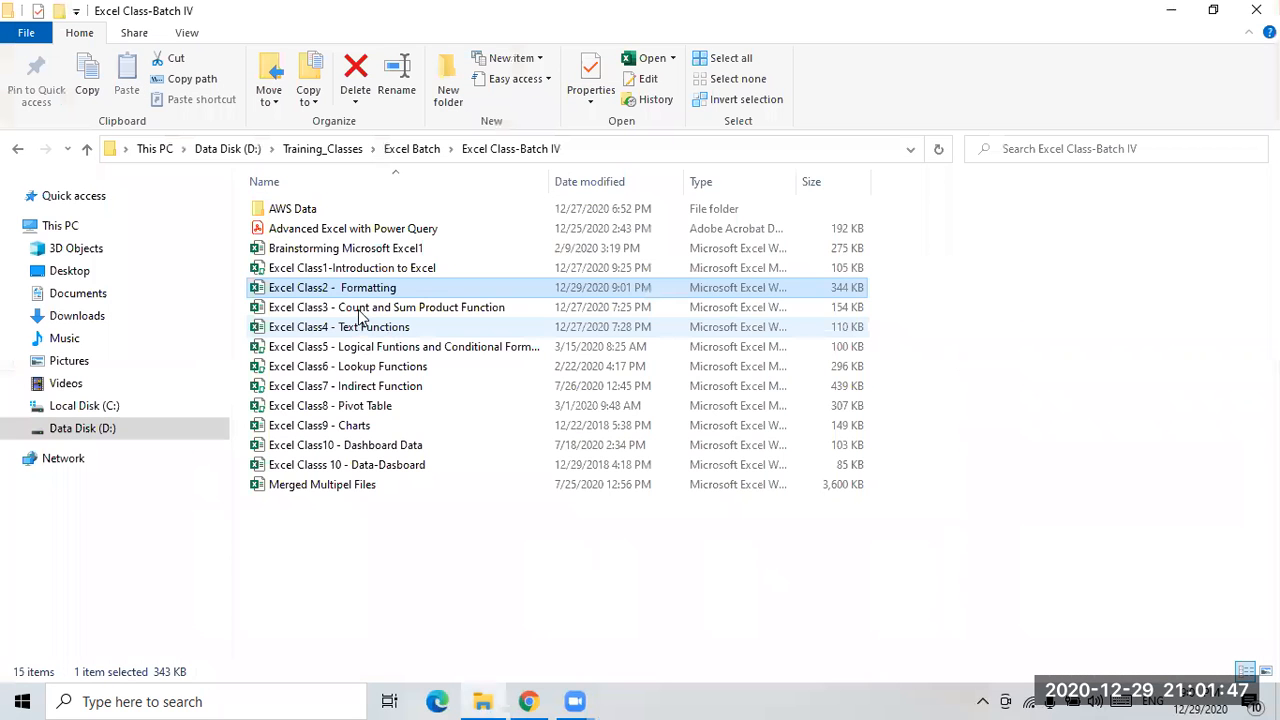
- Open the Excel Class3 - Count and Sum Product Function workbook and go to its Topic sheet
double_click(362, 307)
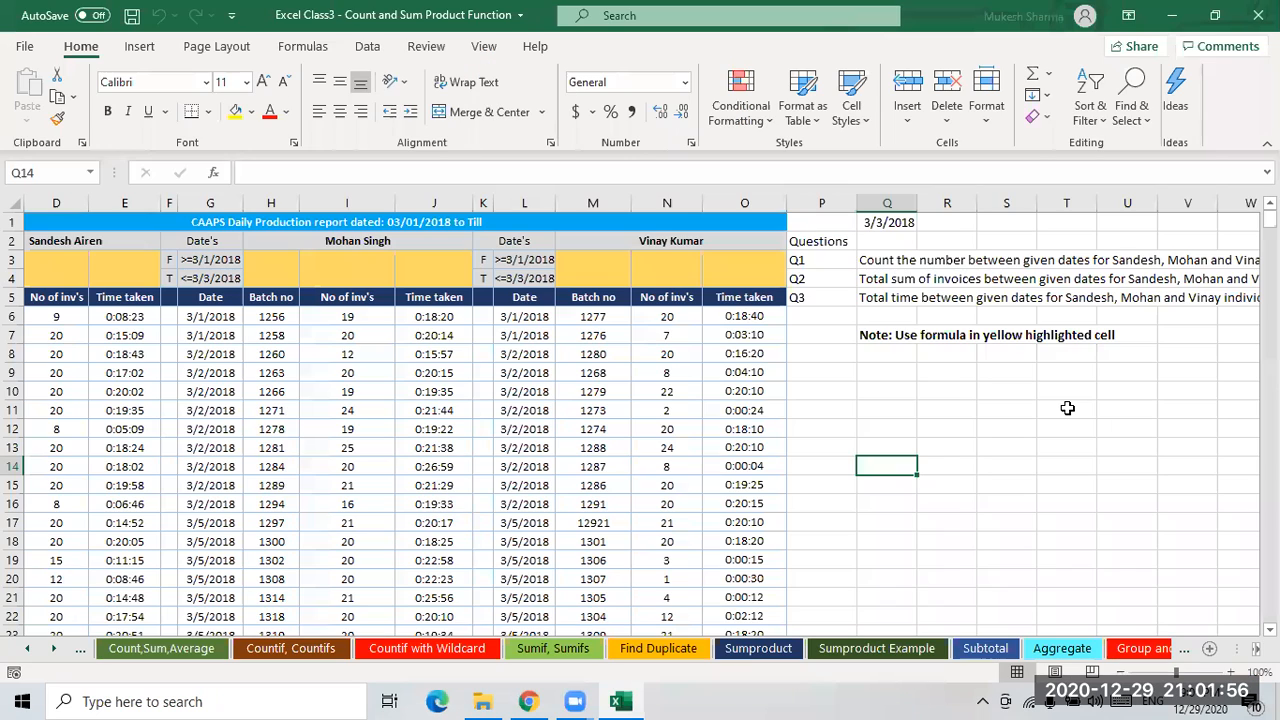
click(27, 652)
click(122, 650)
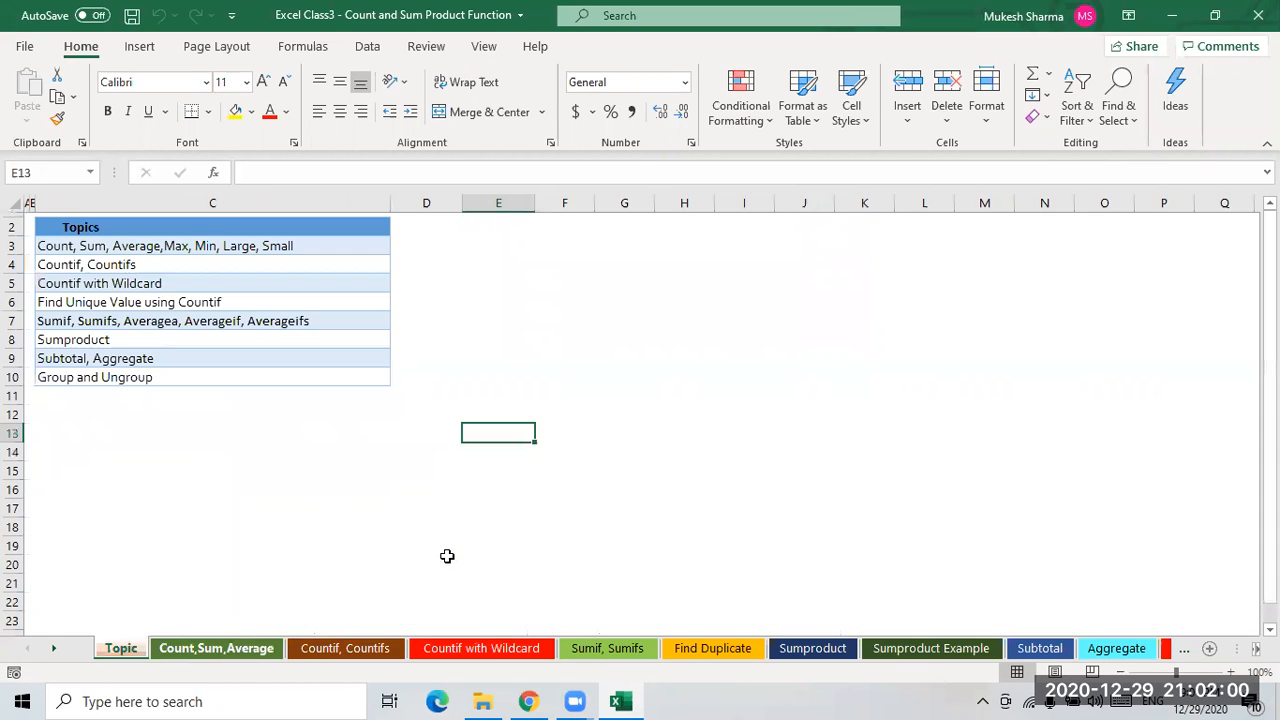
- Review the topics listed on the Topic sheet
click(150, 508)
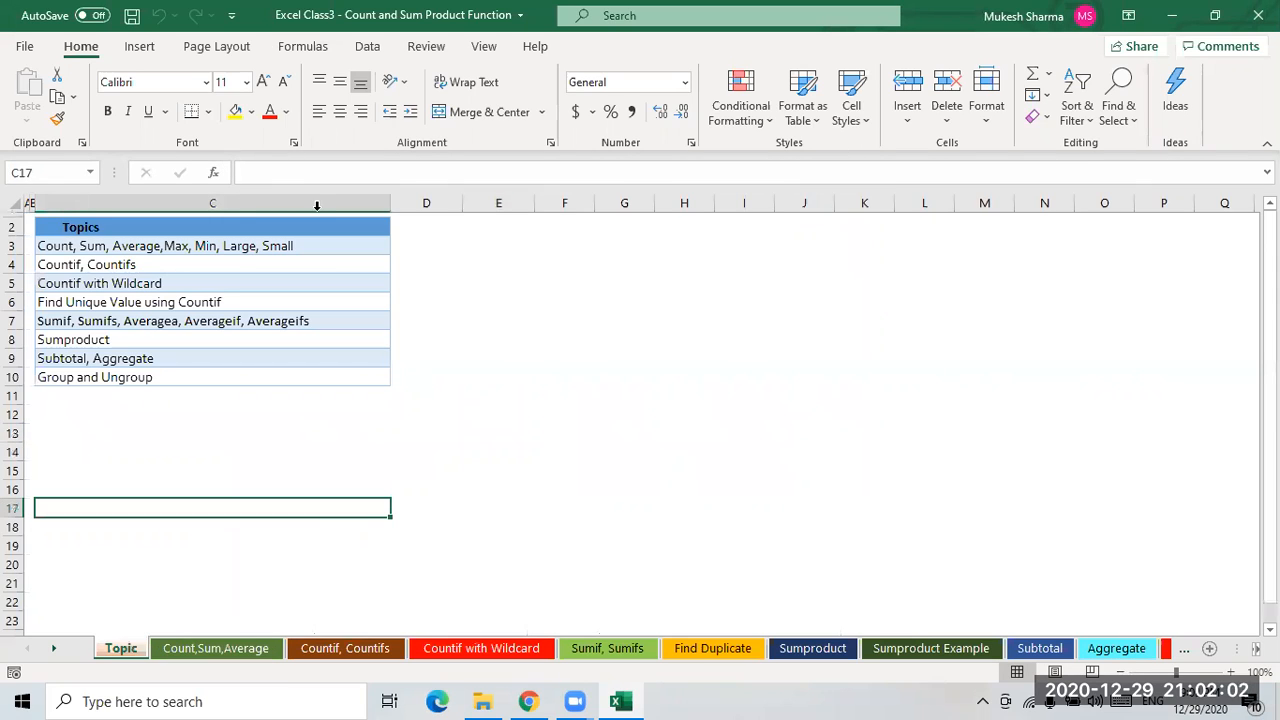
click(75, 247)
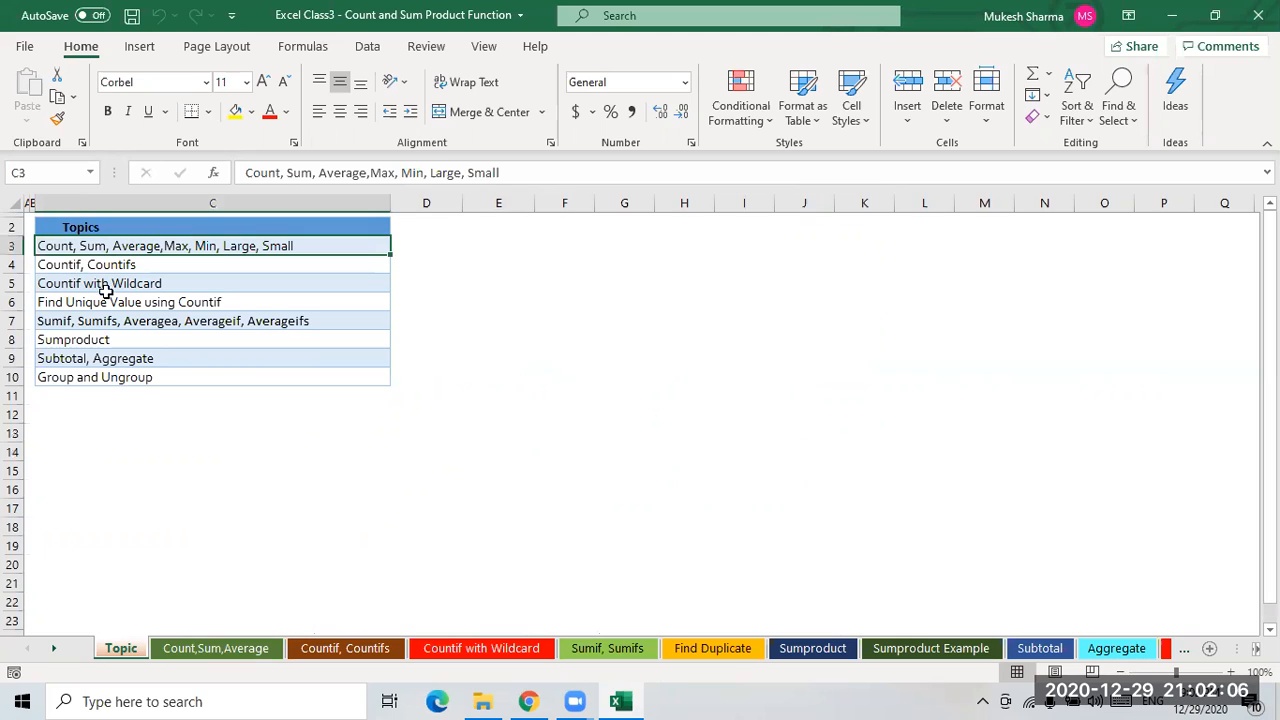
click(104, 285)
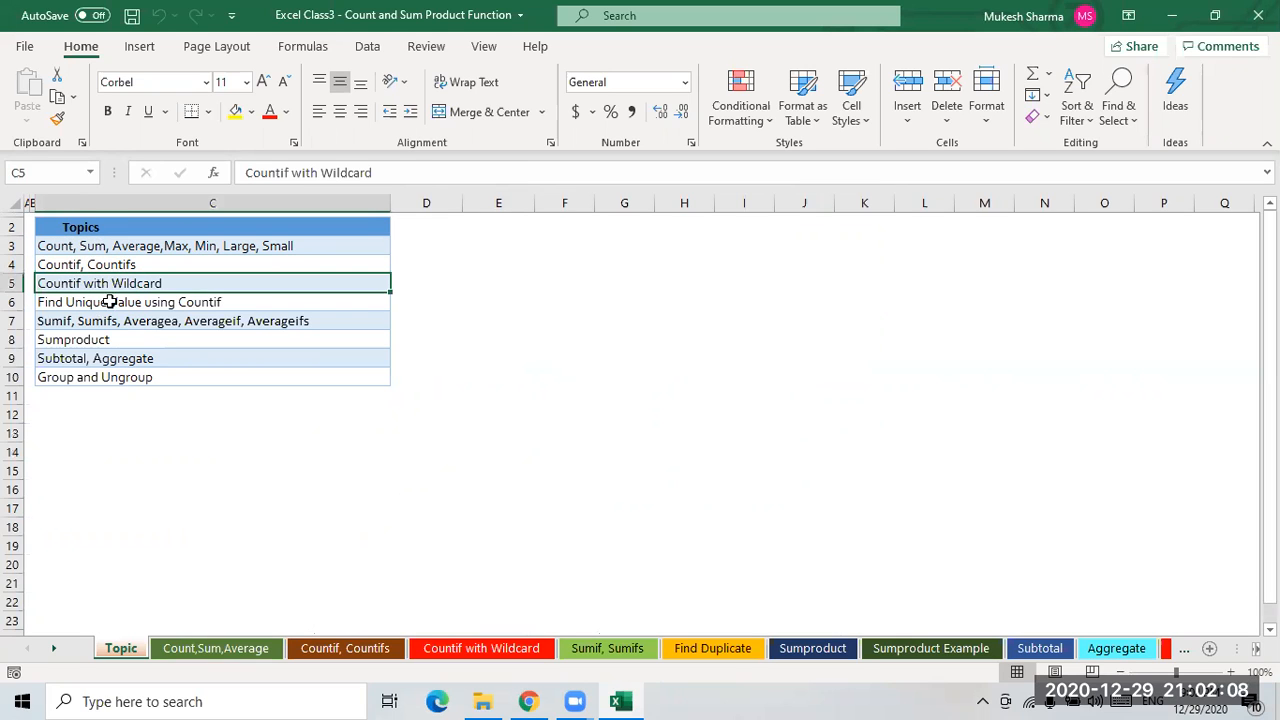
click(117, 320)
click(89, 343)
click(89, 360)
click(92, 377)
click(125, 250)
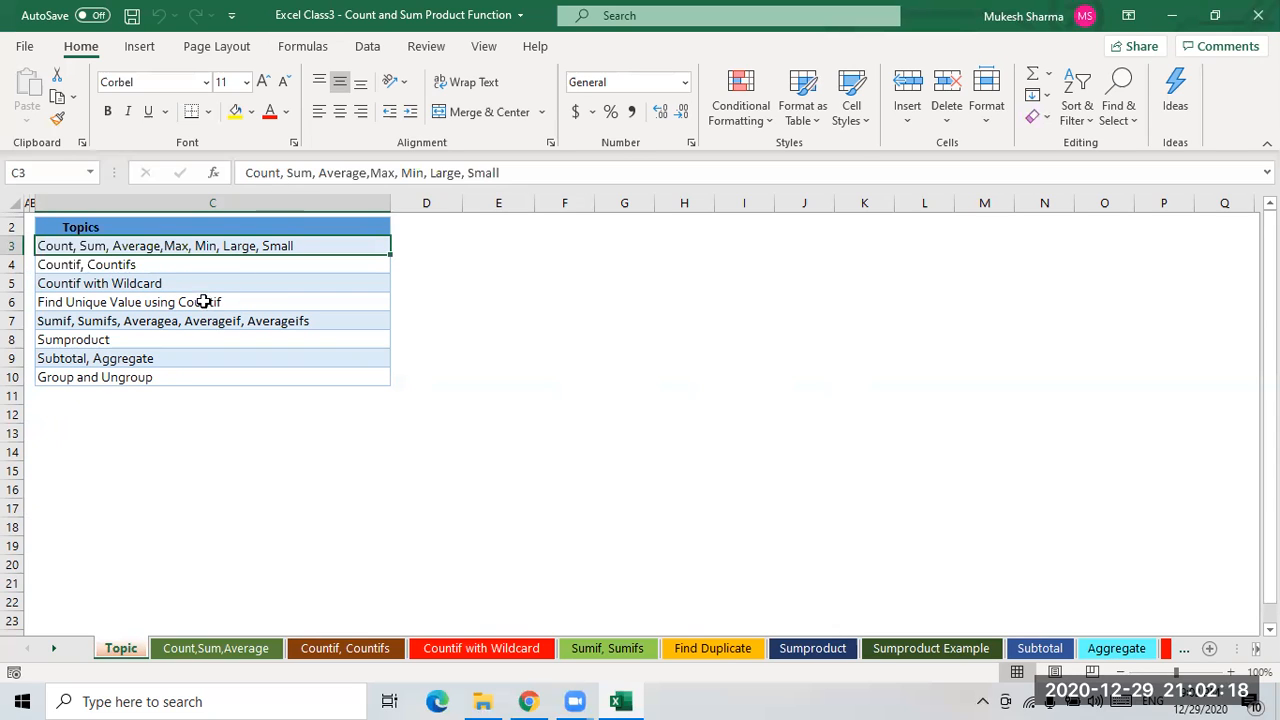
click(176, 285)
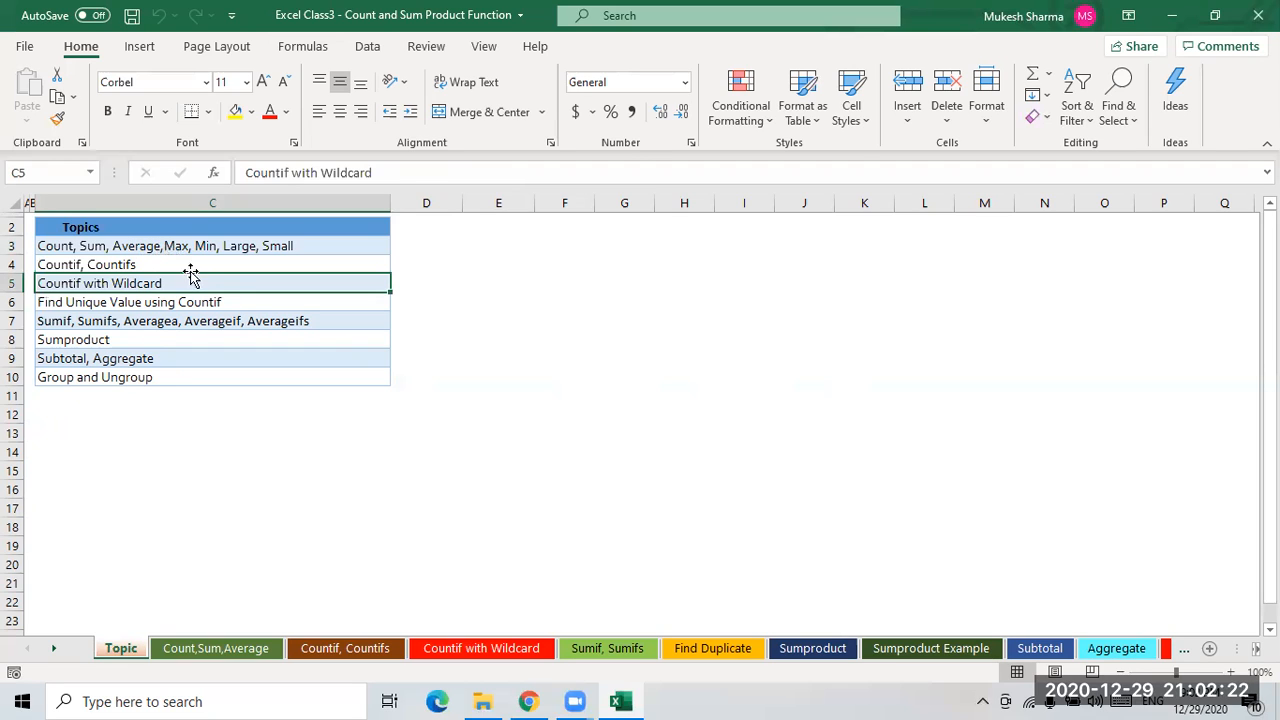
click(250, 247)
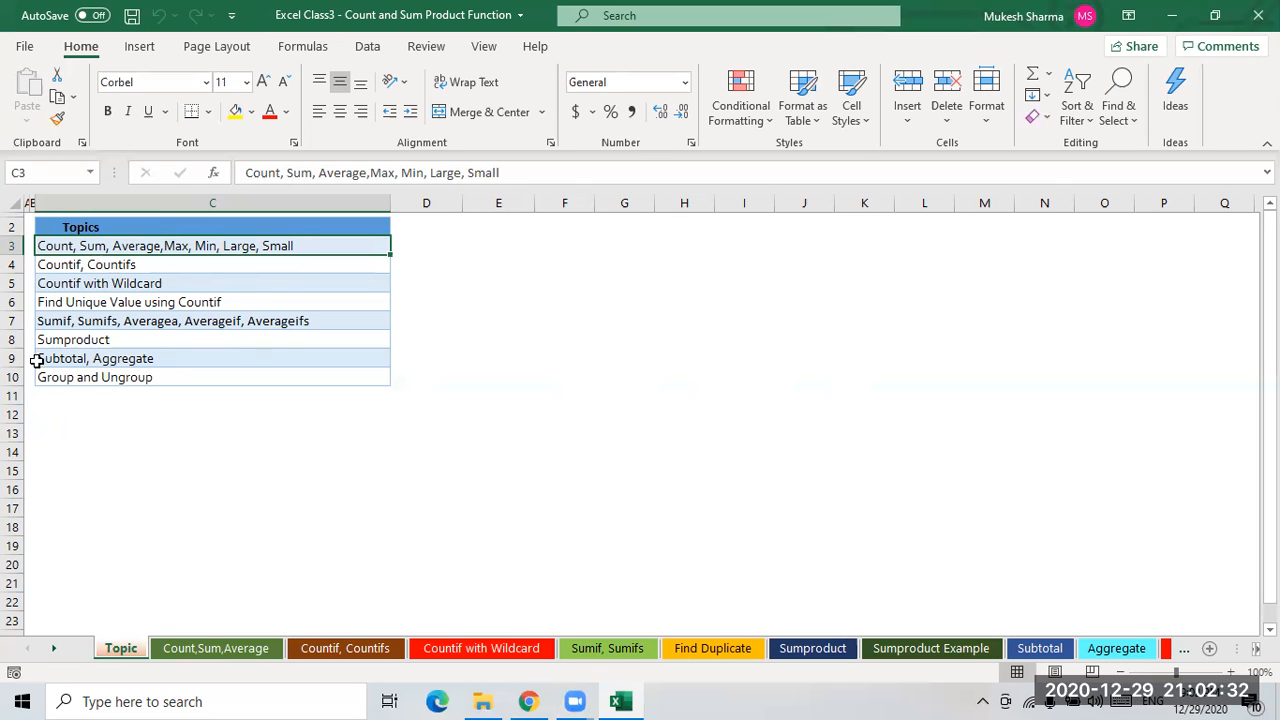
click(100, 267)
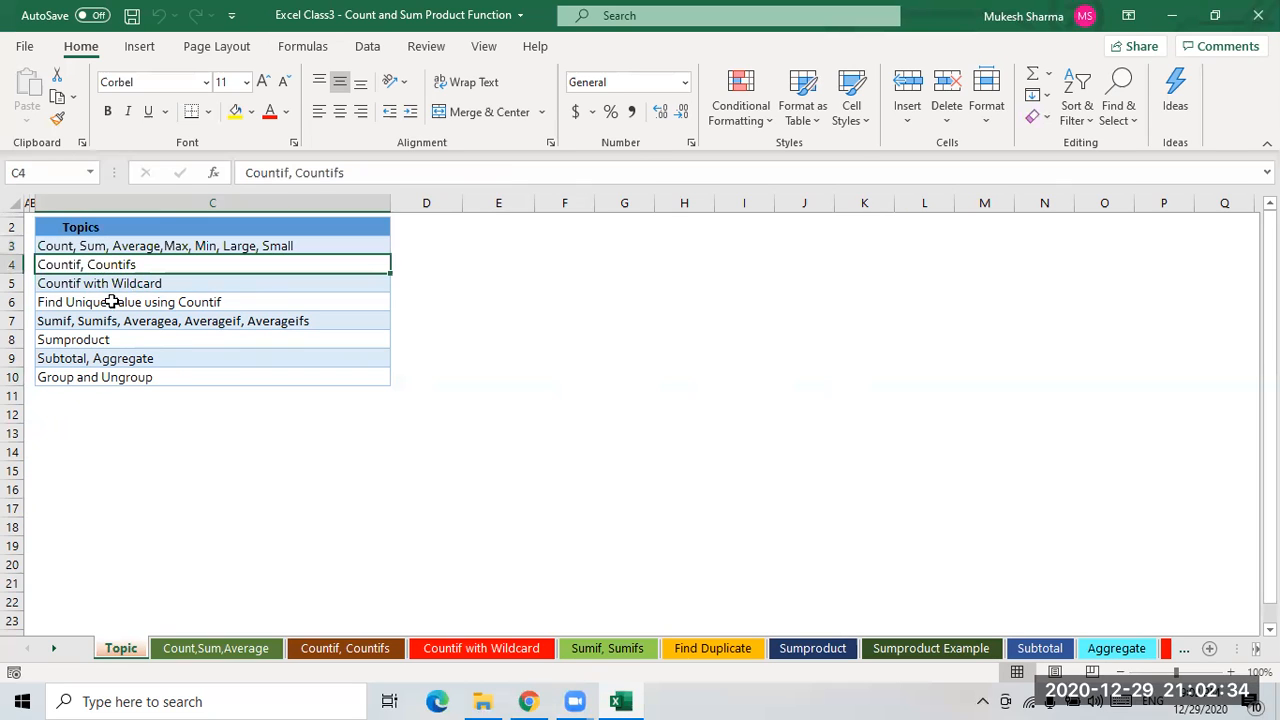
click(78, 288)
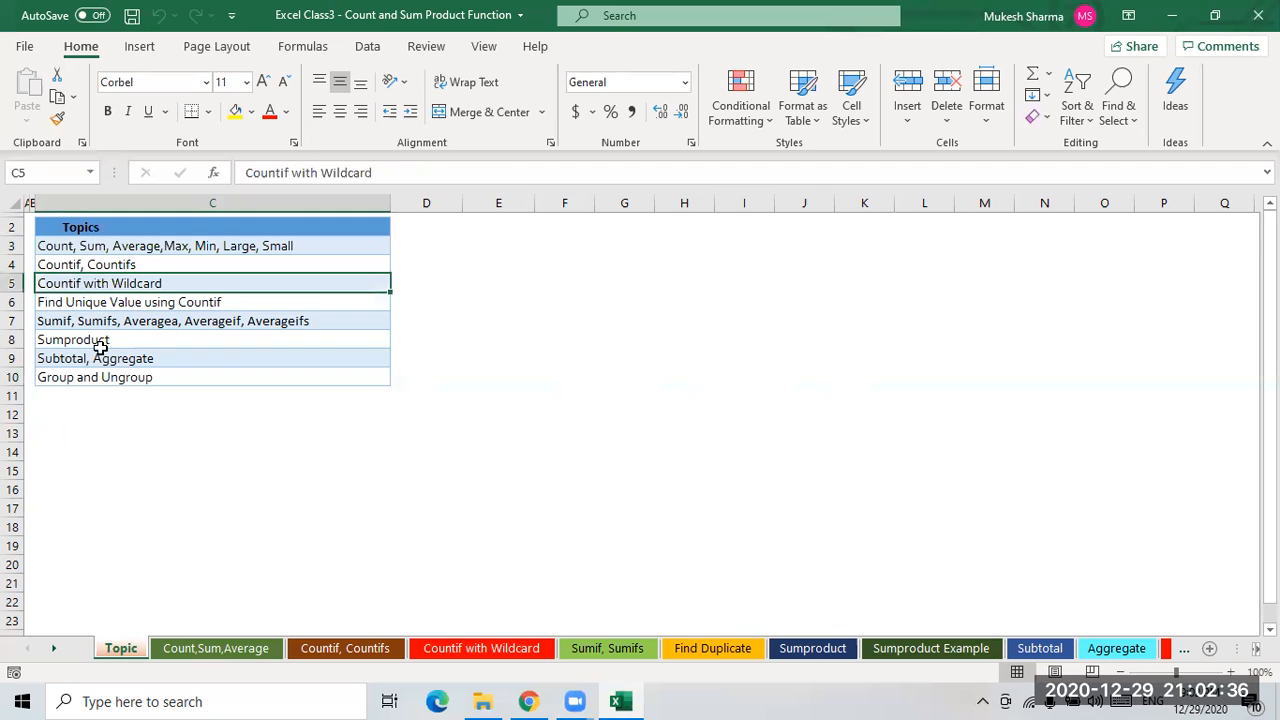
click(100, 342)
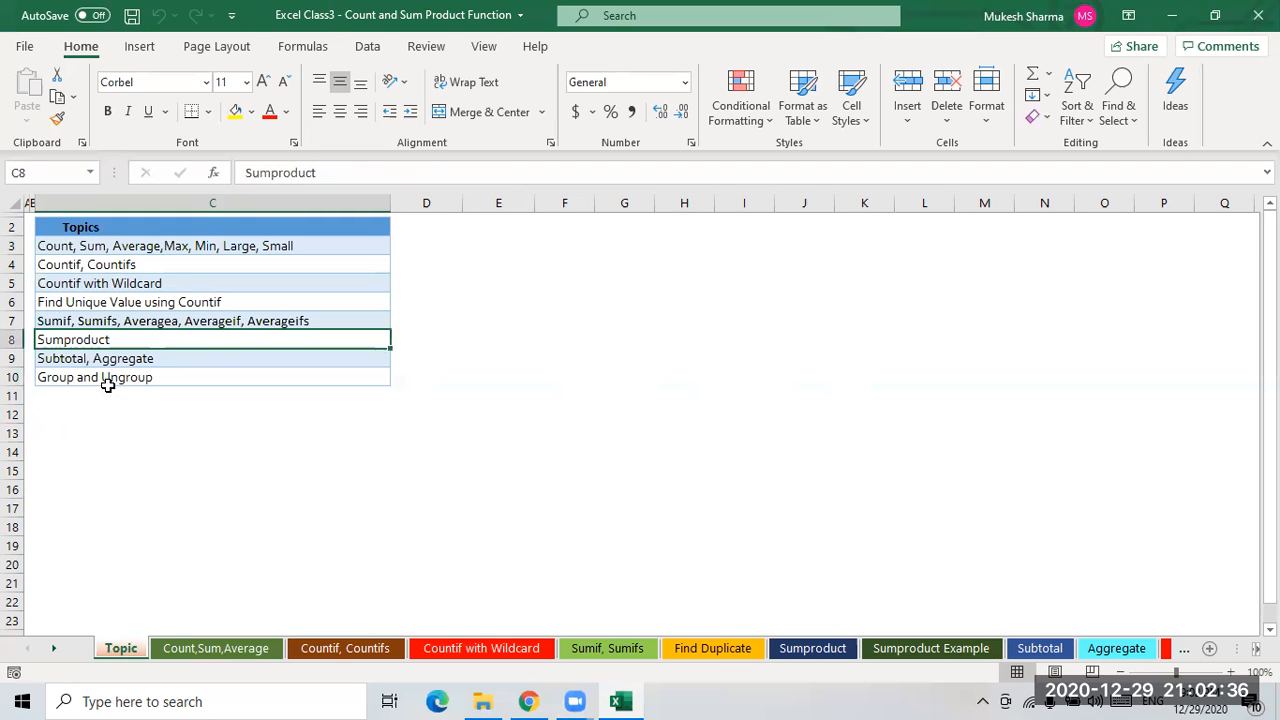
- On the Count,Sum,Average sheet, clear the Count results in G6:G8 and the Formula texts in J6:J8
click(218, 650)
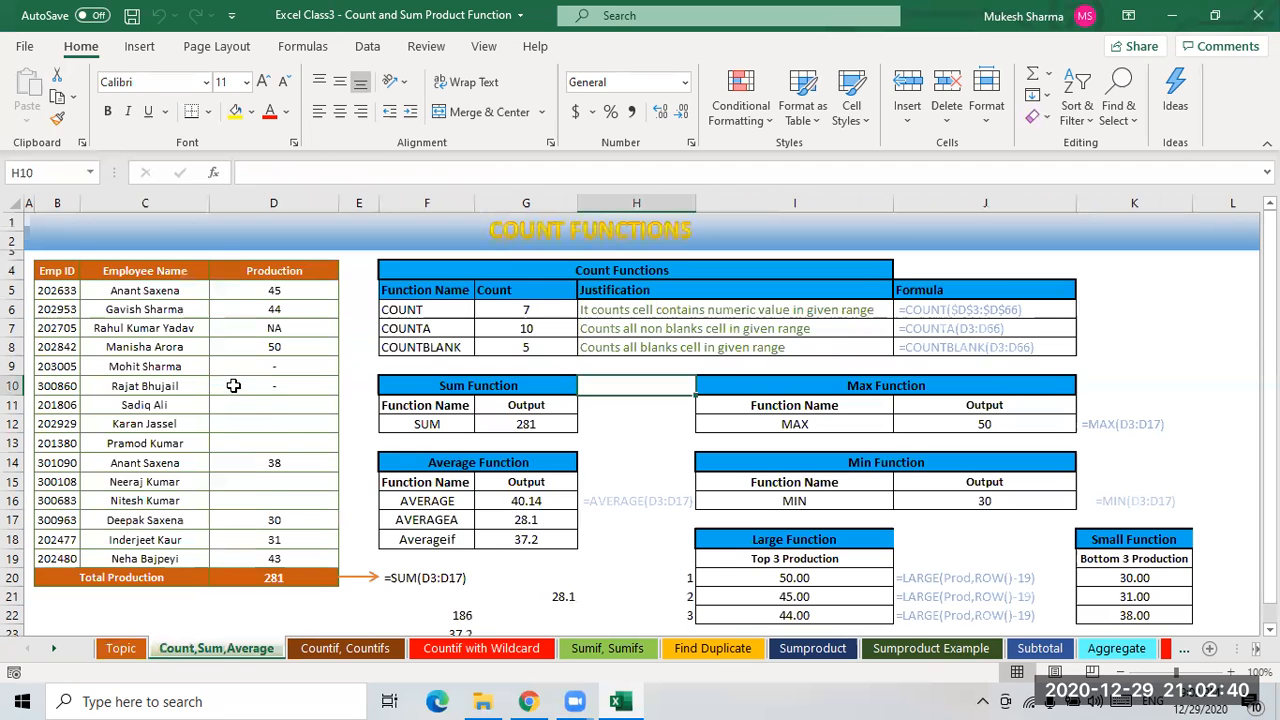
drag(62, 275, 300, 580)
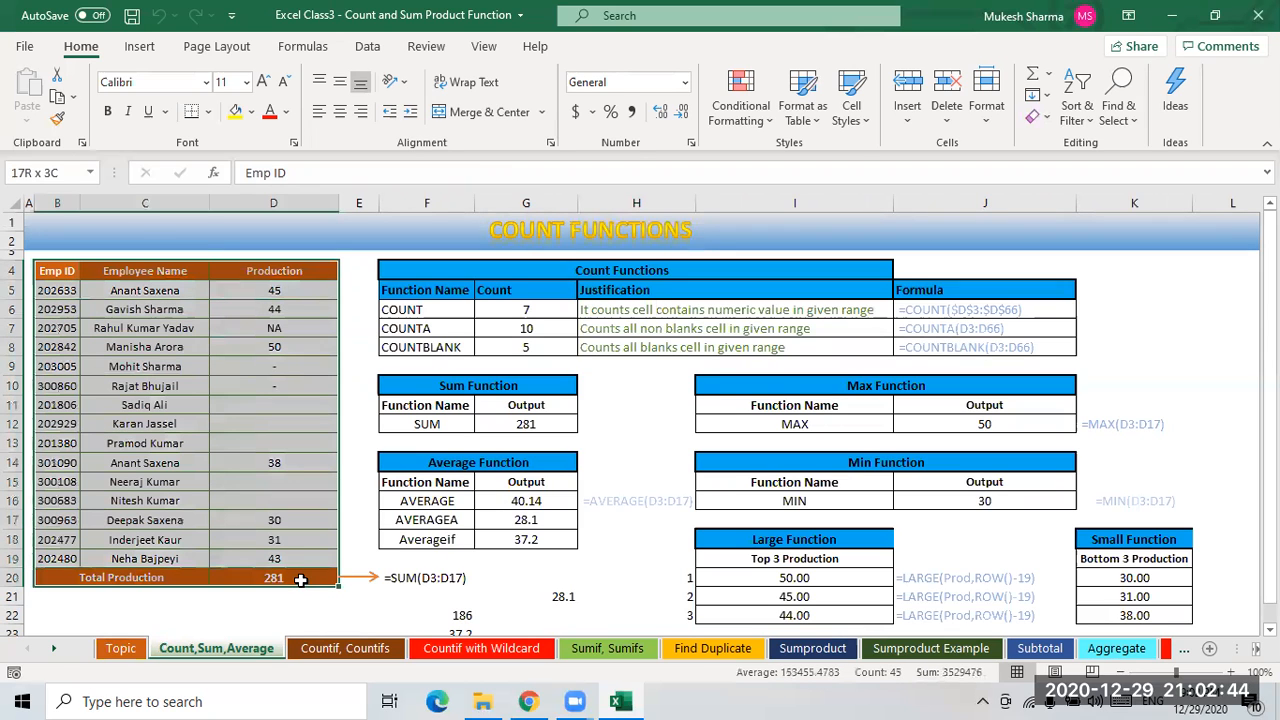
drag(530, 310, 537, 346)
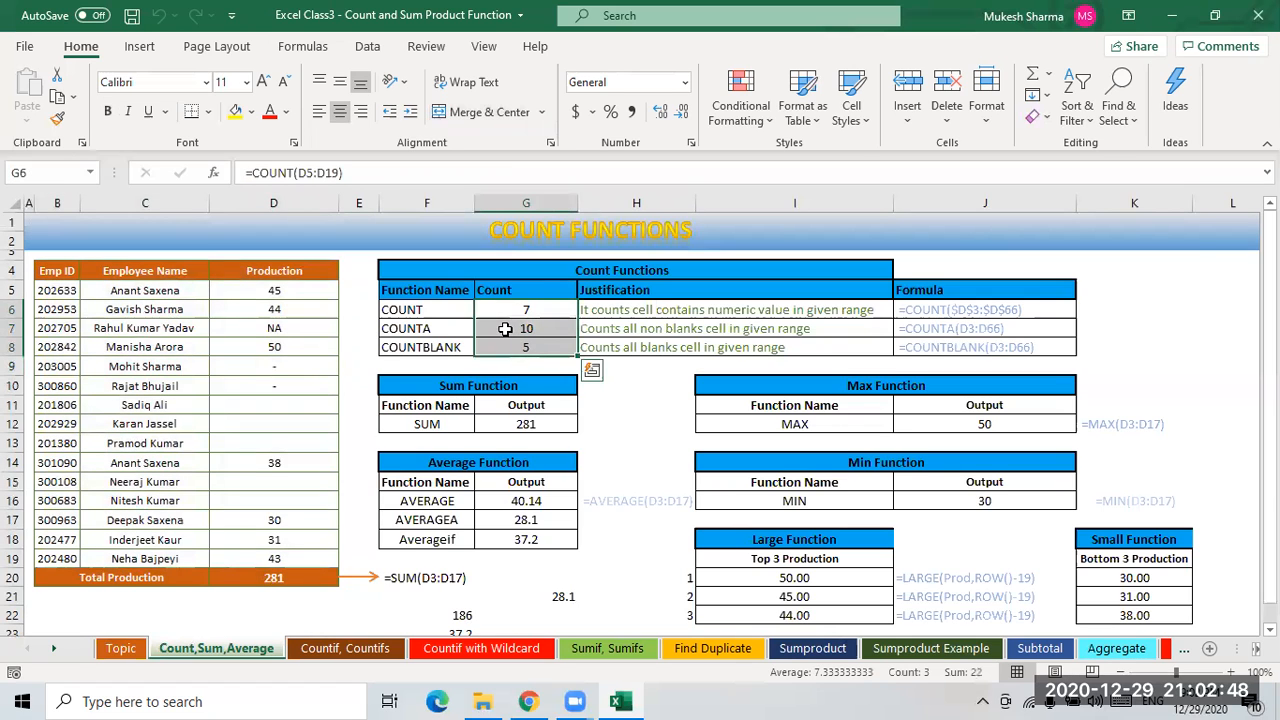
key(Delete)
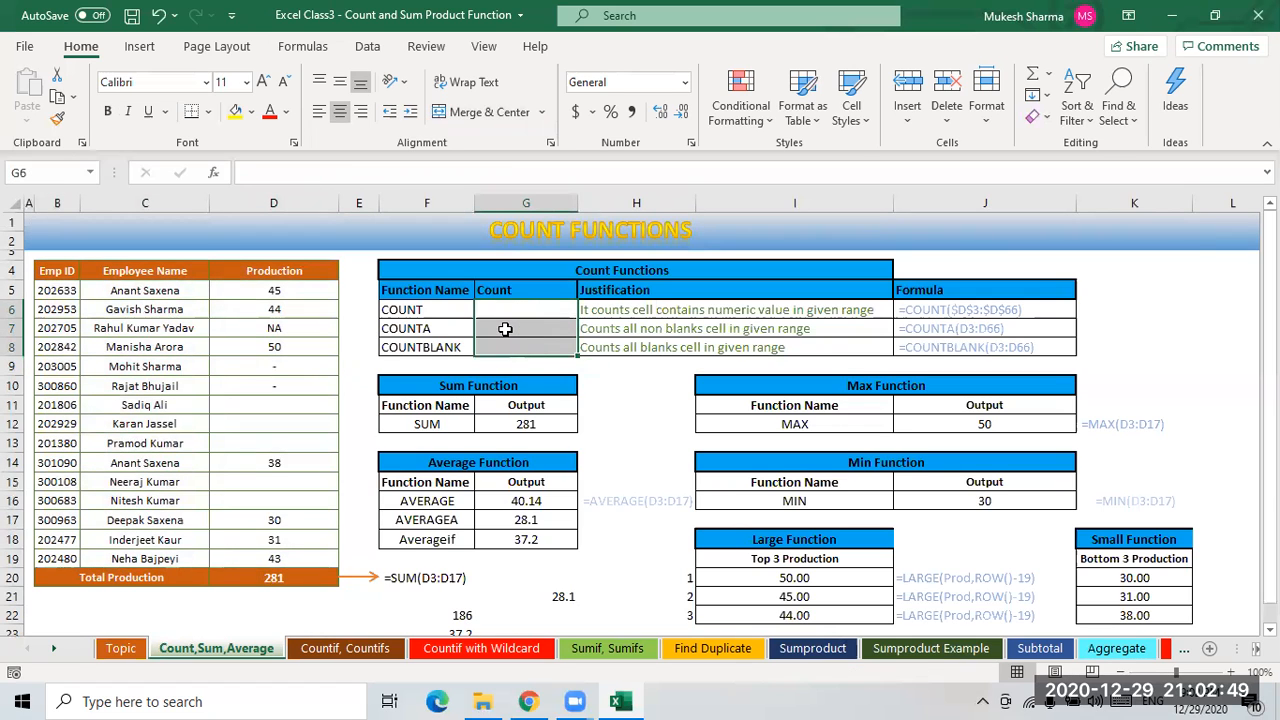
click(616, 392)
drag(955, 310, 945, 348)
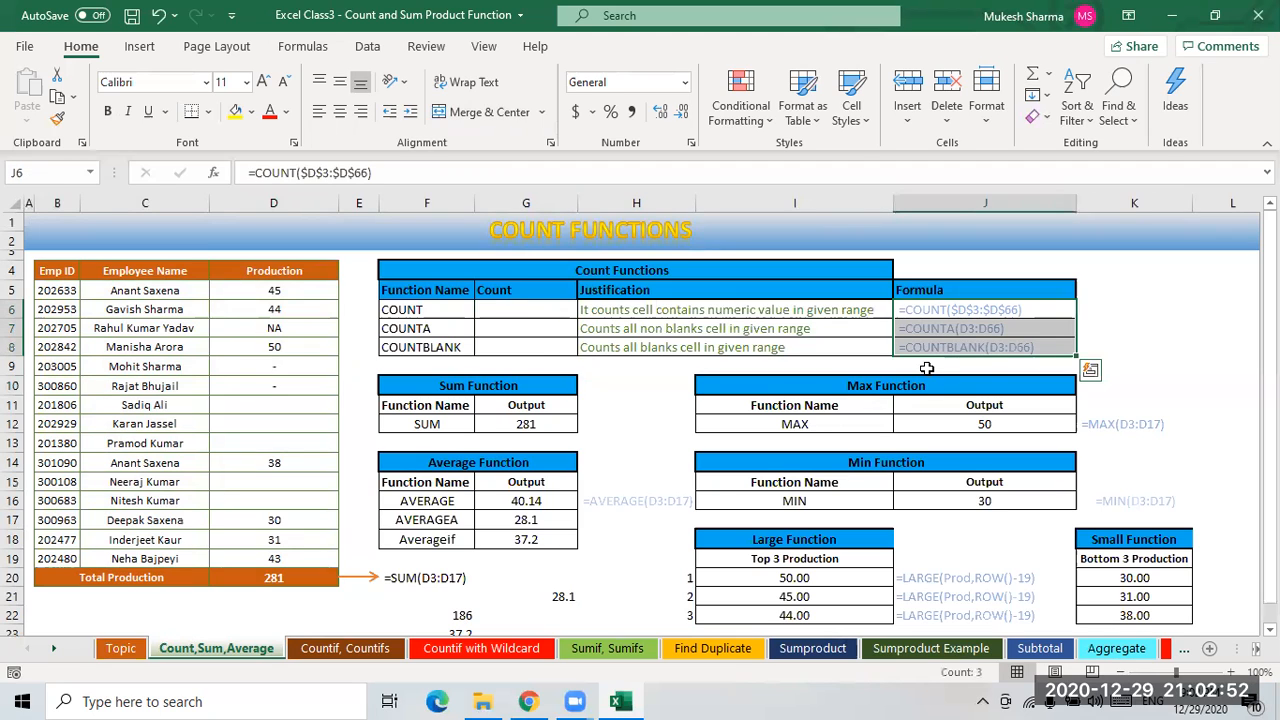
key(Delete)
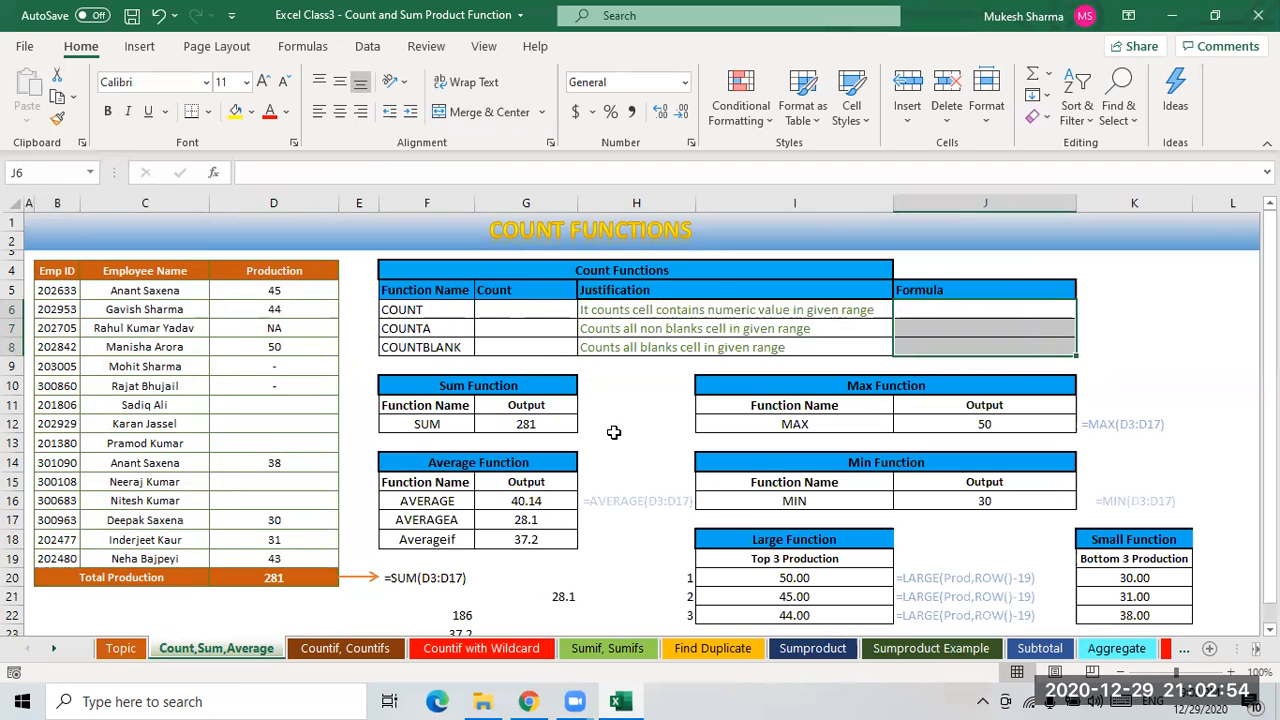
click(636, 423)
- Examine the Production values in D5:D19 and the Prod range they form
click(410, 311)
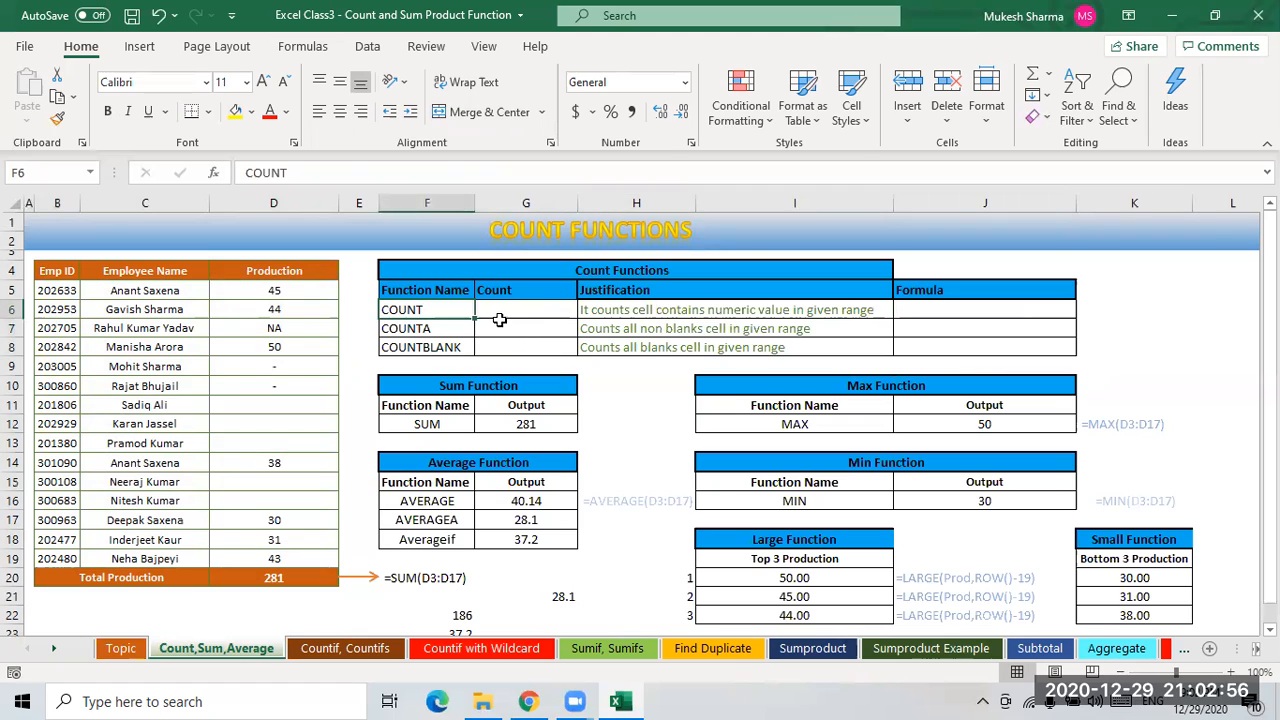
drag(275, 291, 282, 558)
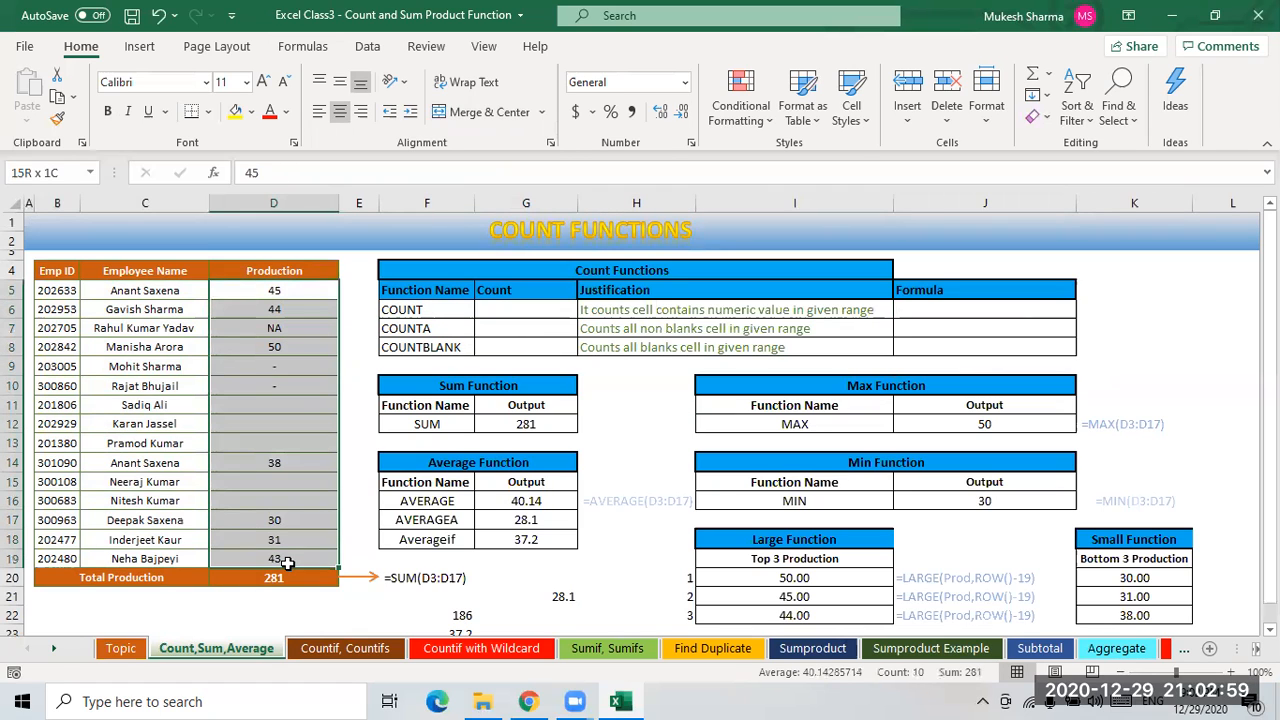
click(282, 292)
click(282, 312)
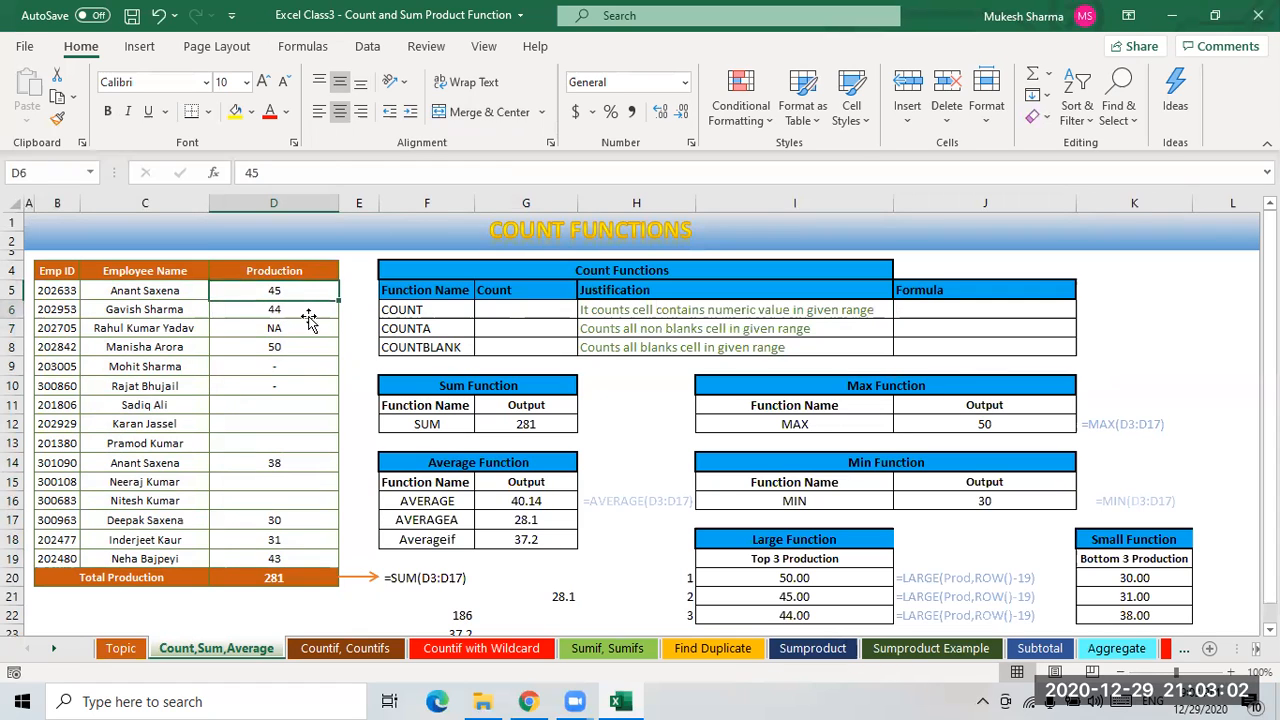
click(300, 332)
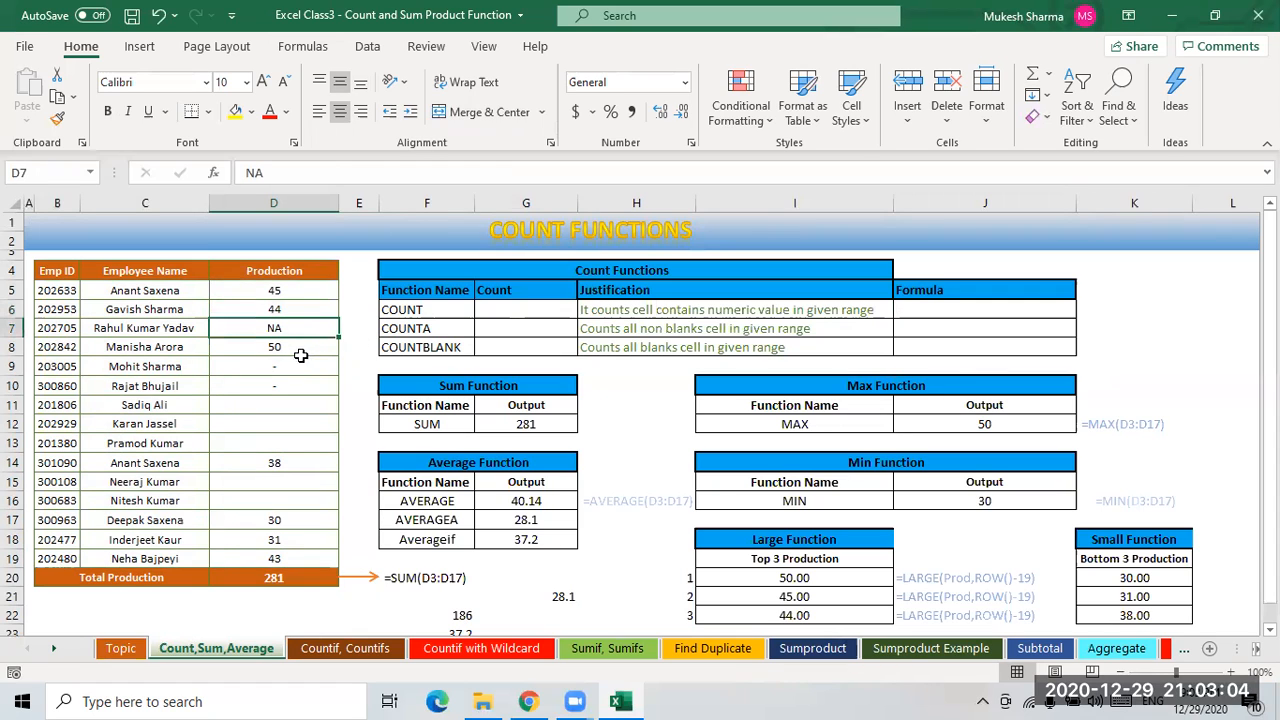
click(284, 348)
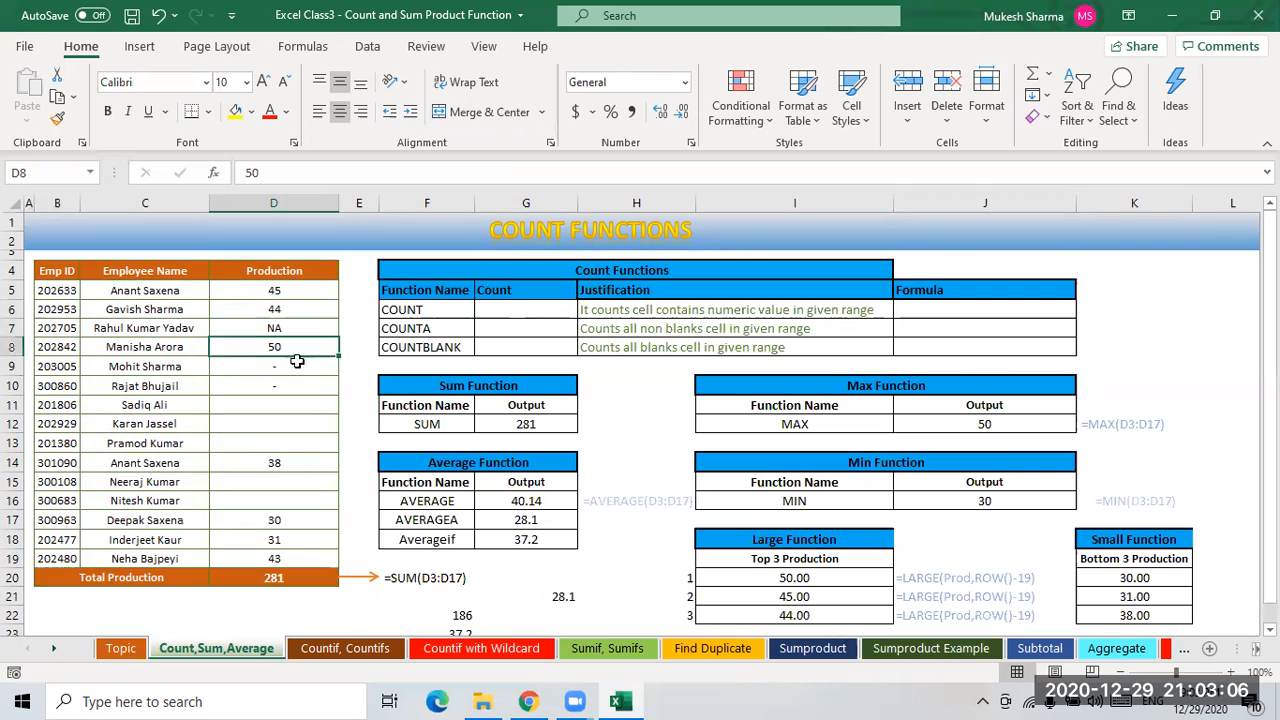
click(284, 294)
click(288, 329)
drag(294, 383, 294, 372)
click(290, 464)
click(298, 541)
- Enter =COUNT(Prod) in G6 to count the numeric Production values
click(486, 316)
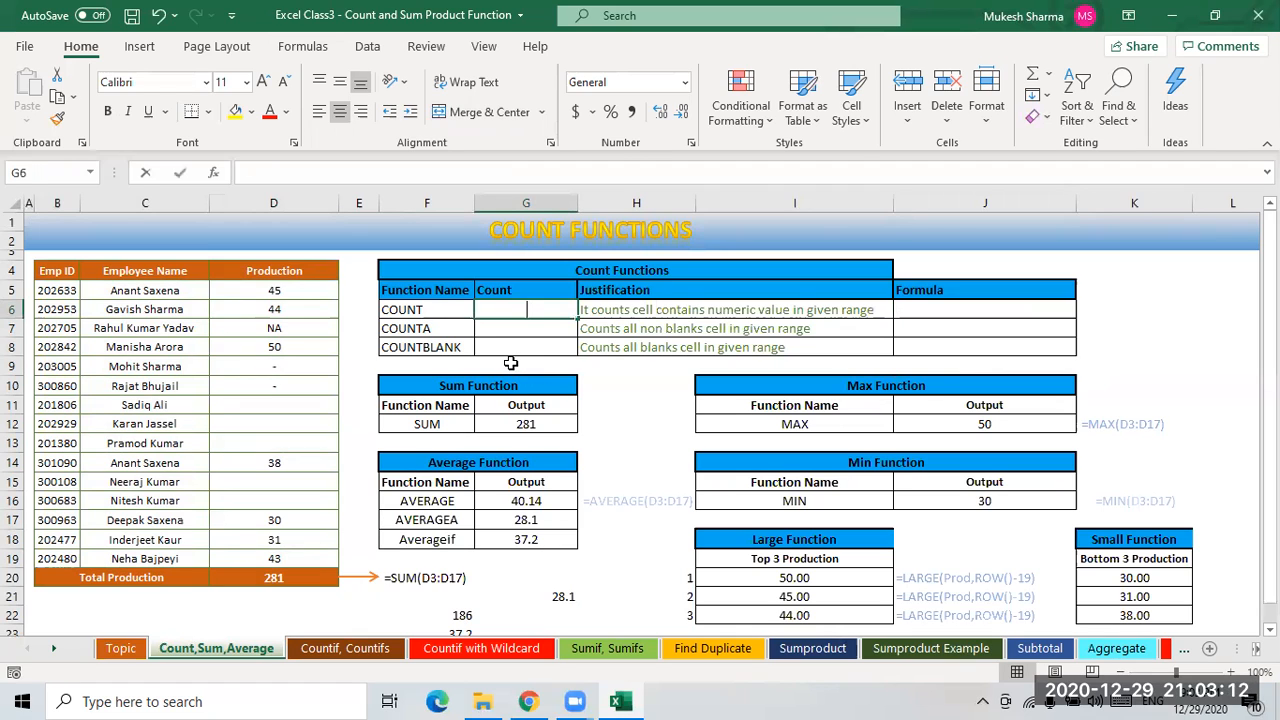
text(=coun)
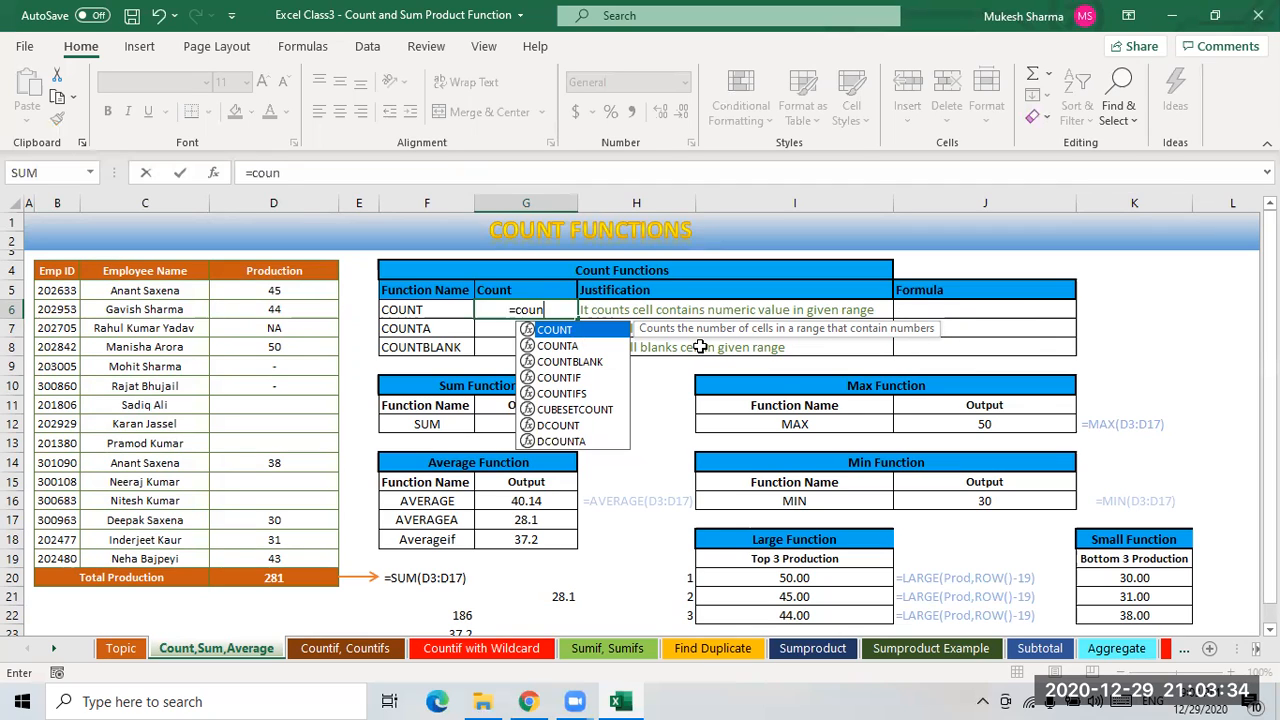
key(Tab)
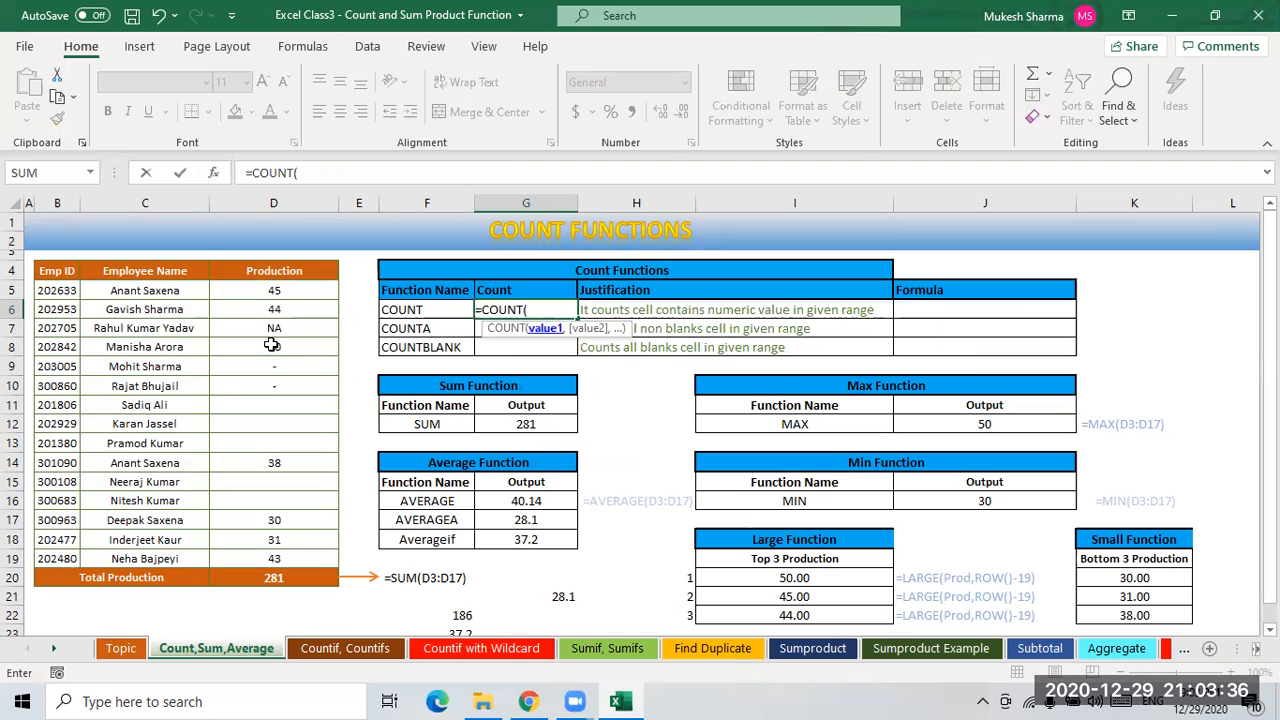
drag(273, 290, 327, 546)
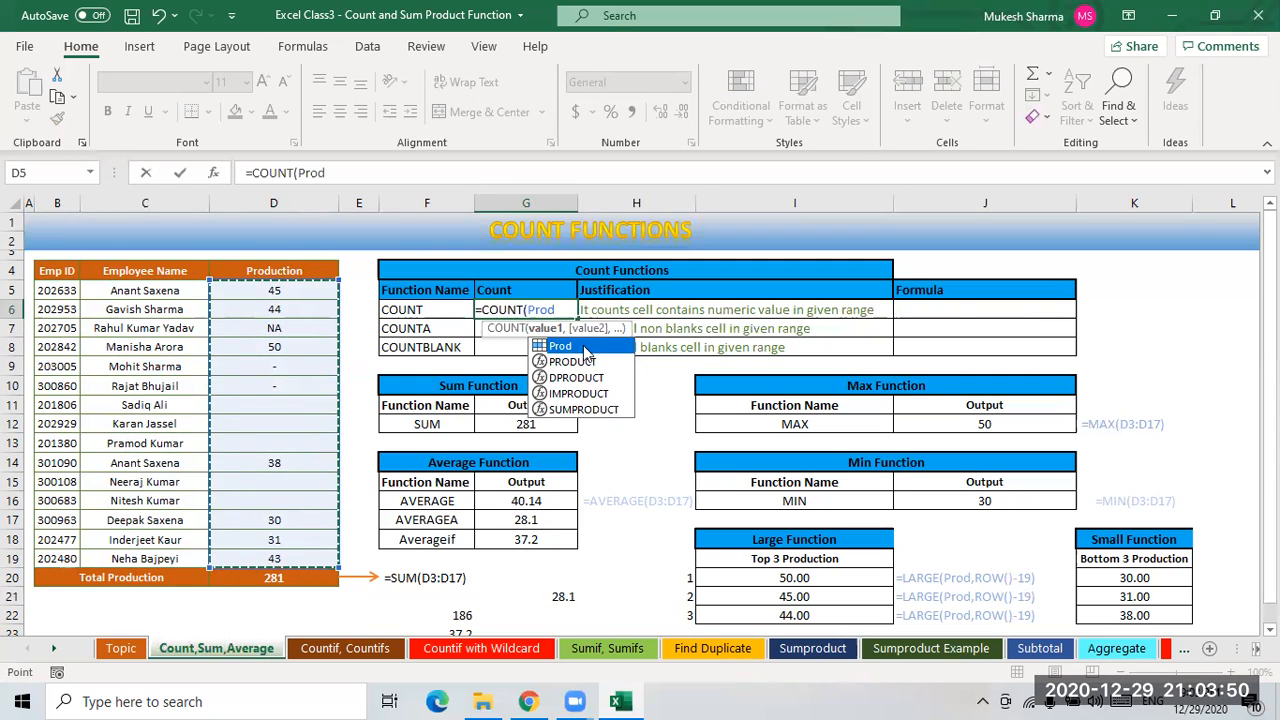
key(Escape)
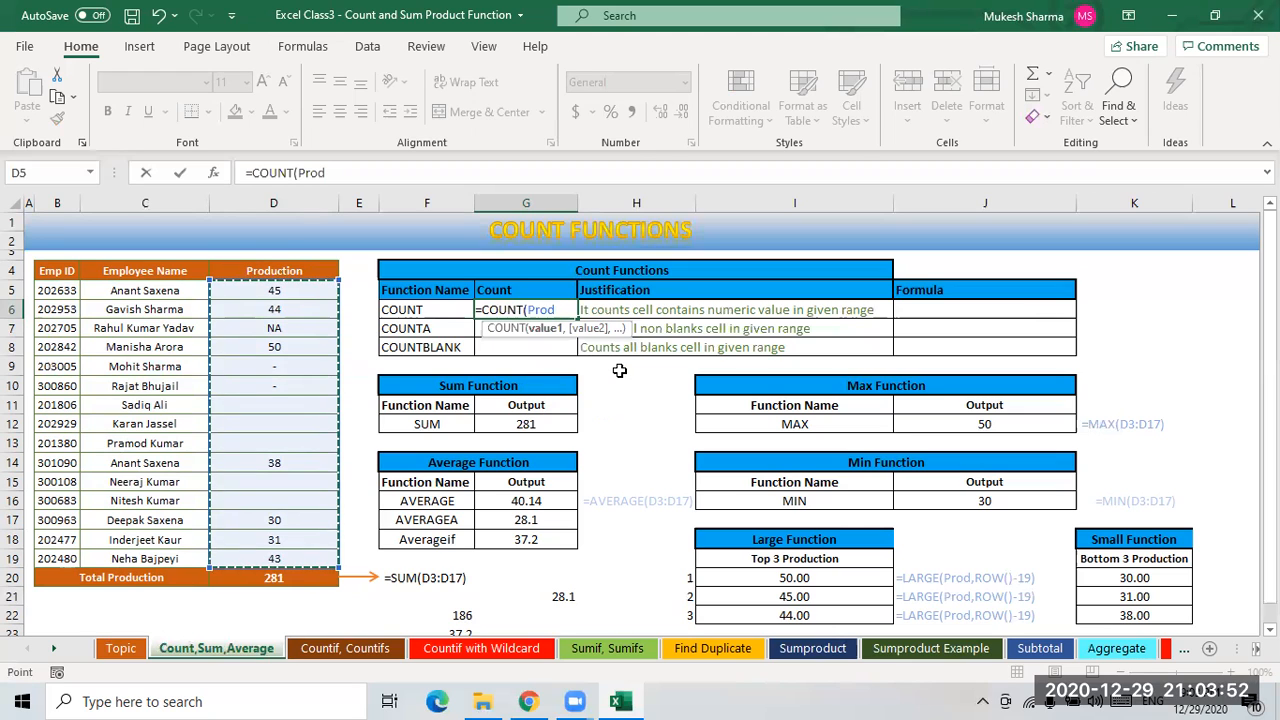
text())
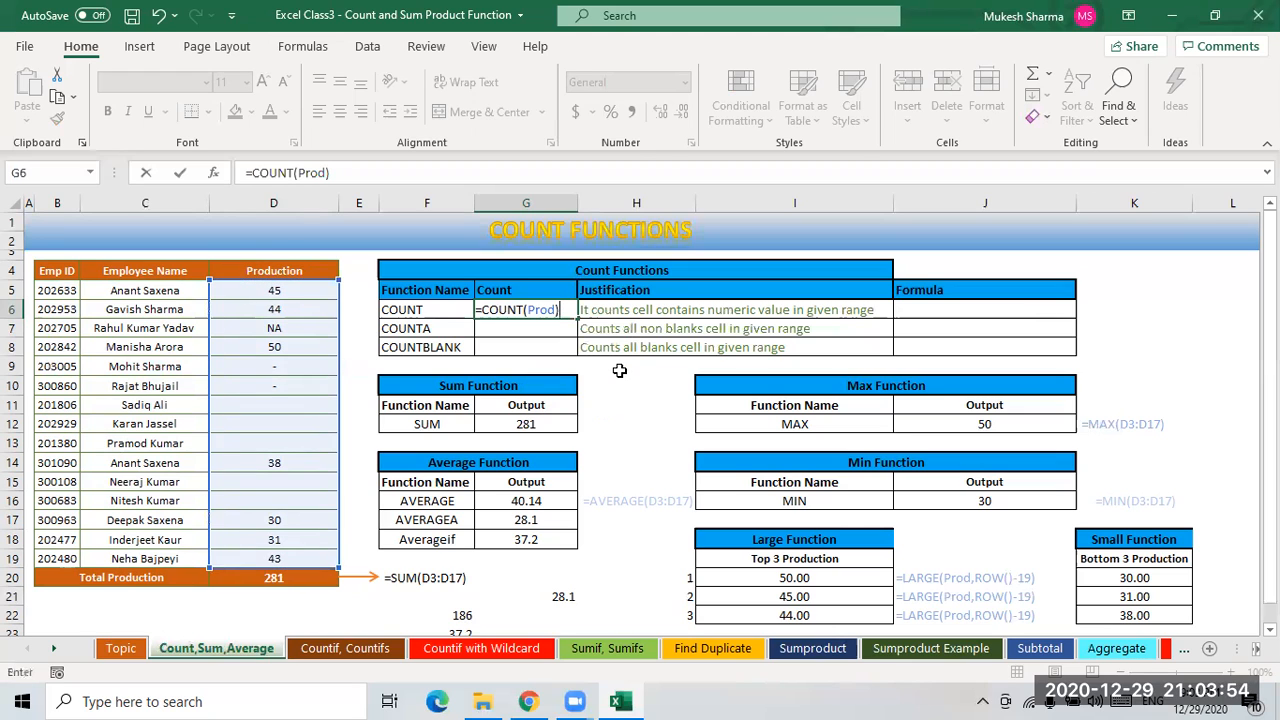
key(Return)
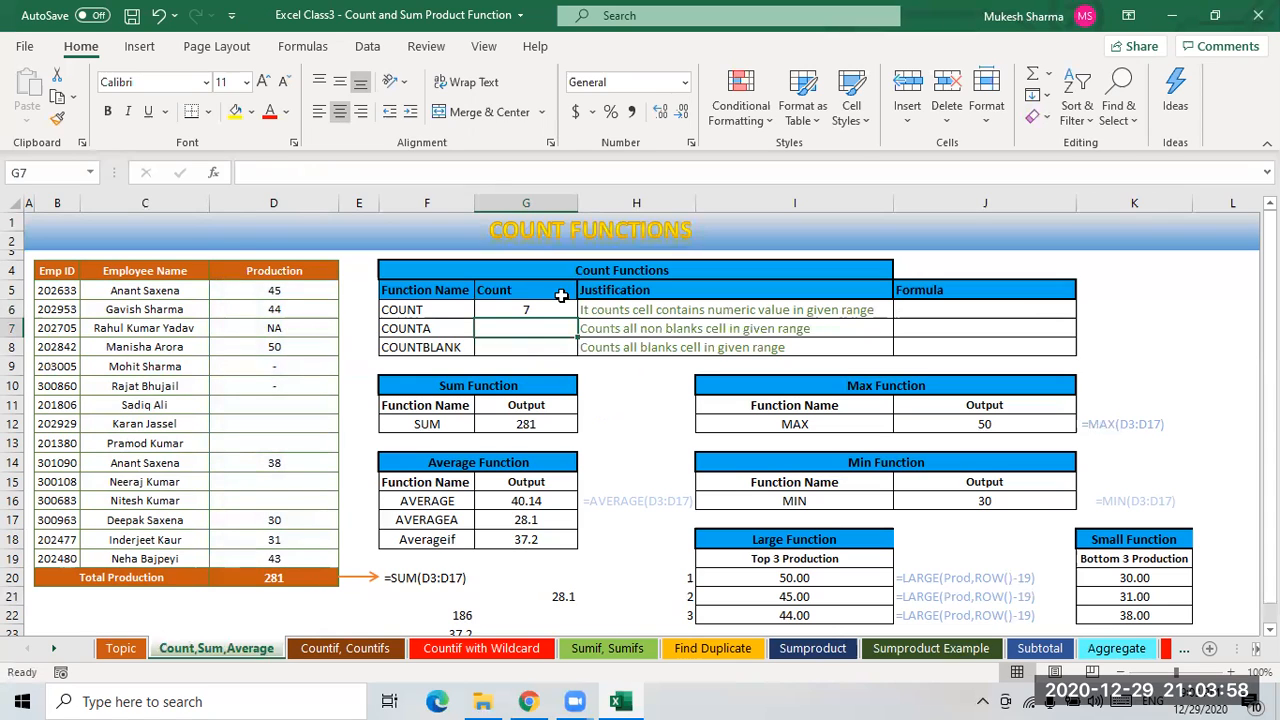
key(Up)
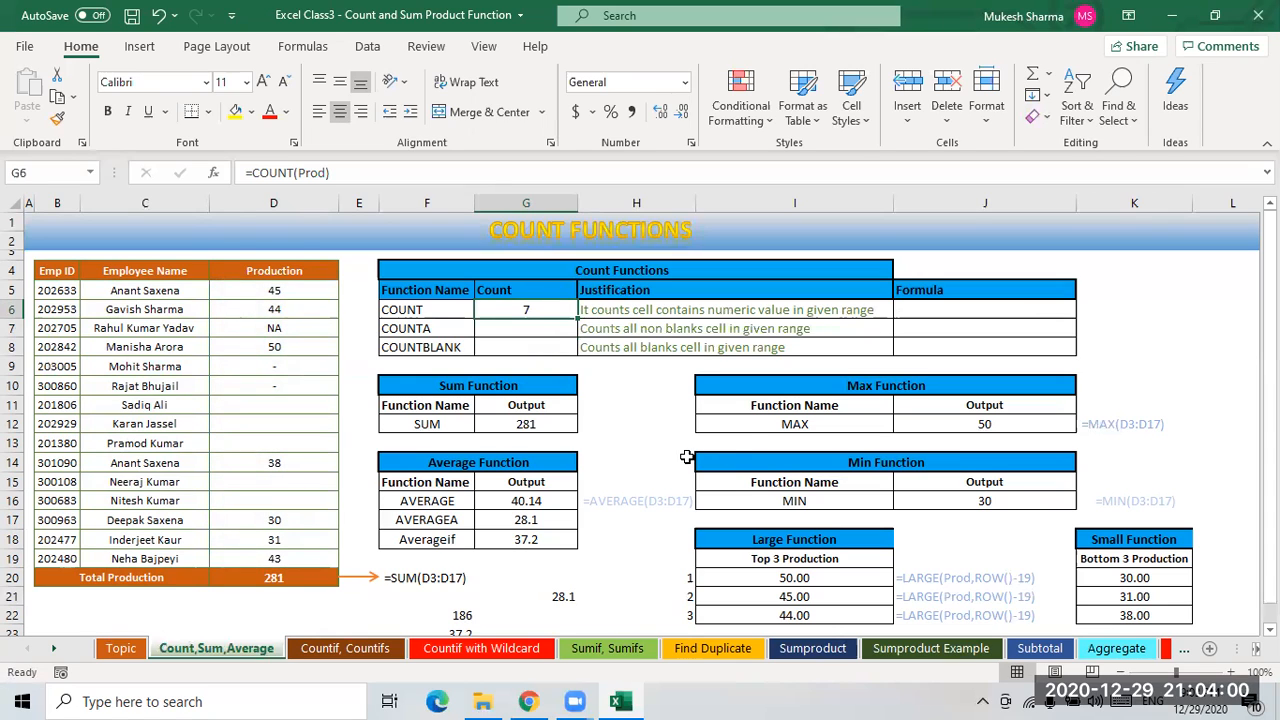
click(636, 463)
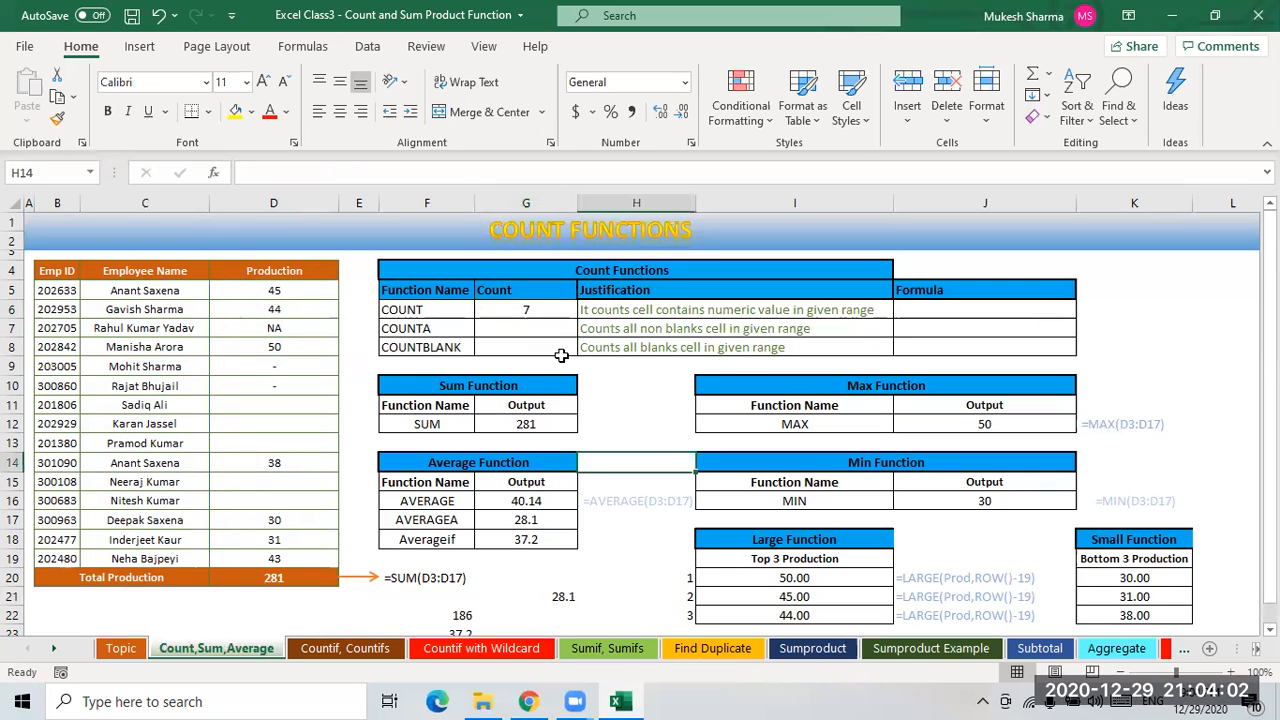
click(534, 313)
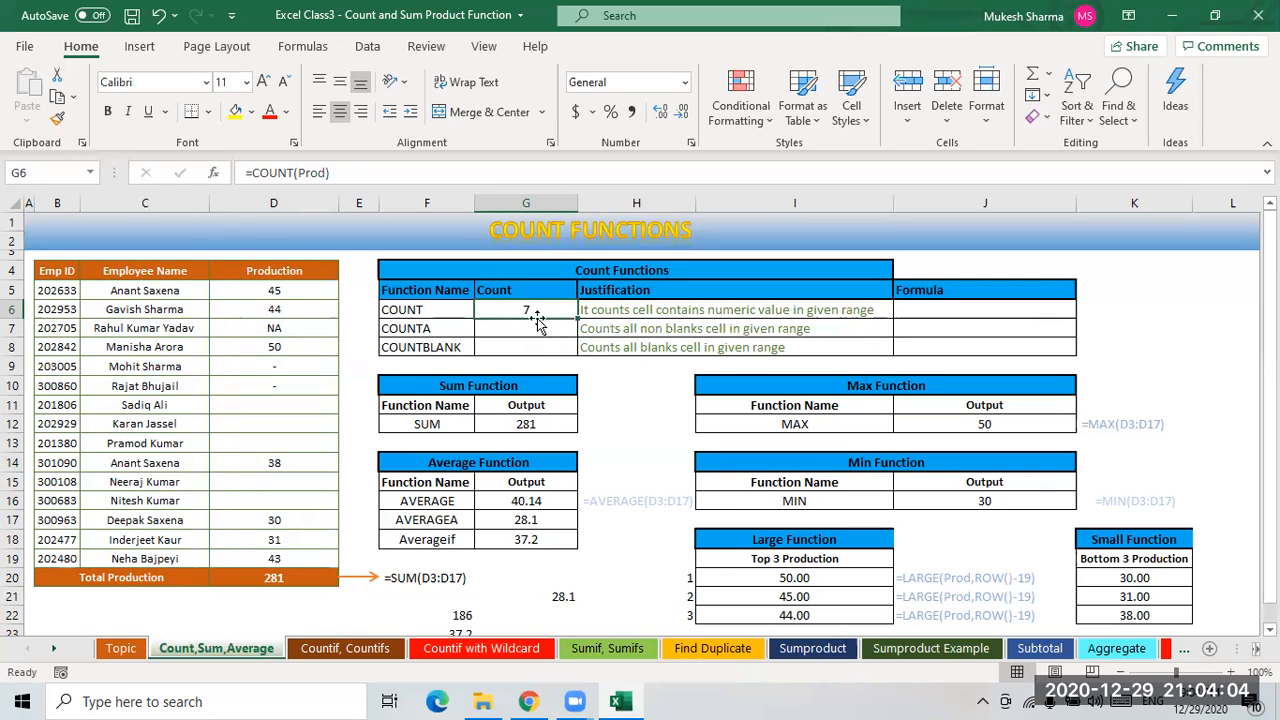
- Review which Production cells in D5:D19 contain numbers
click(274, 313)
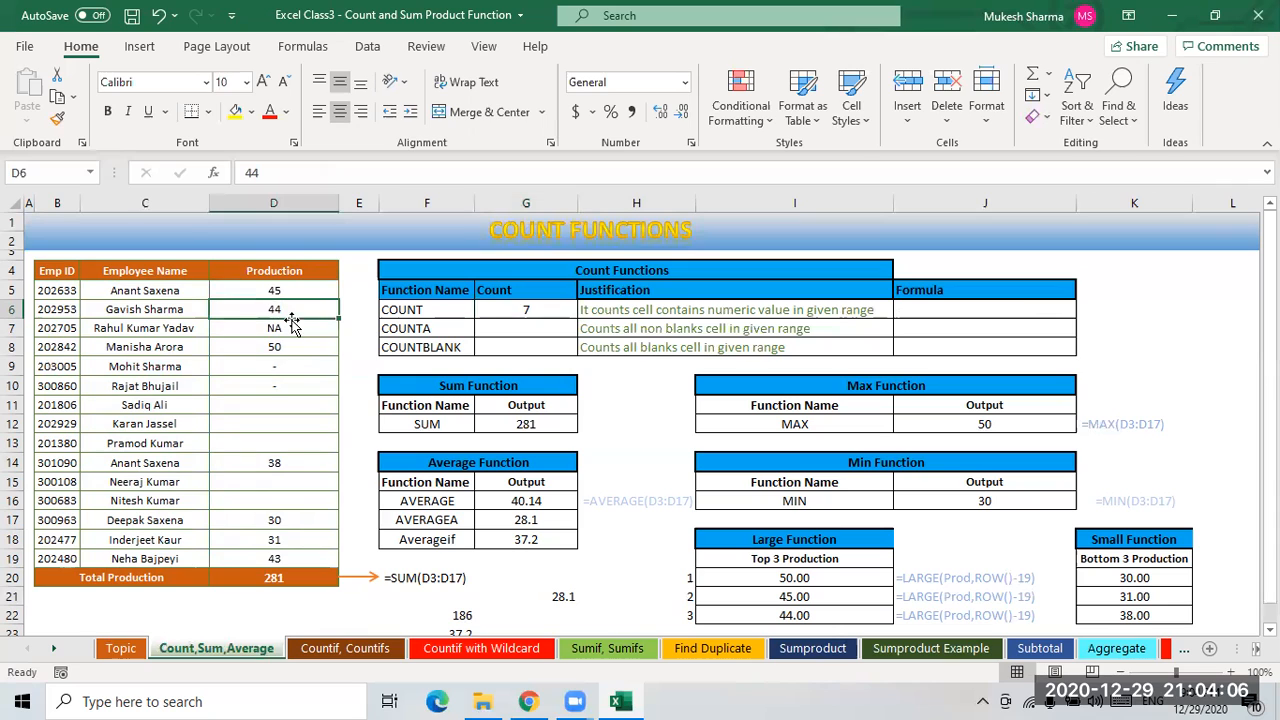
click(283, 349)
click(274, 463)
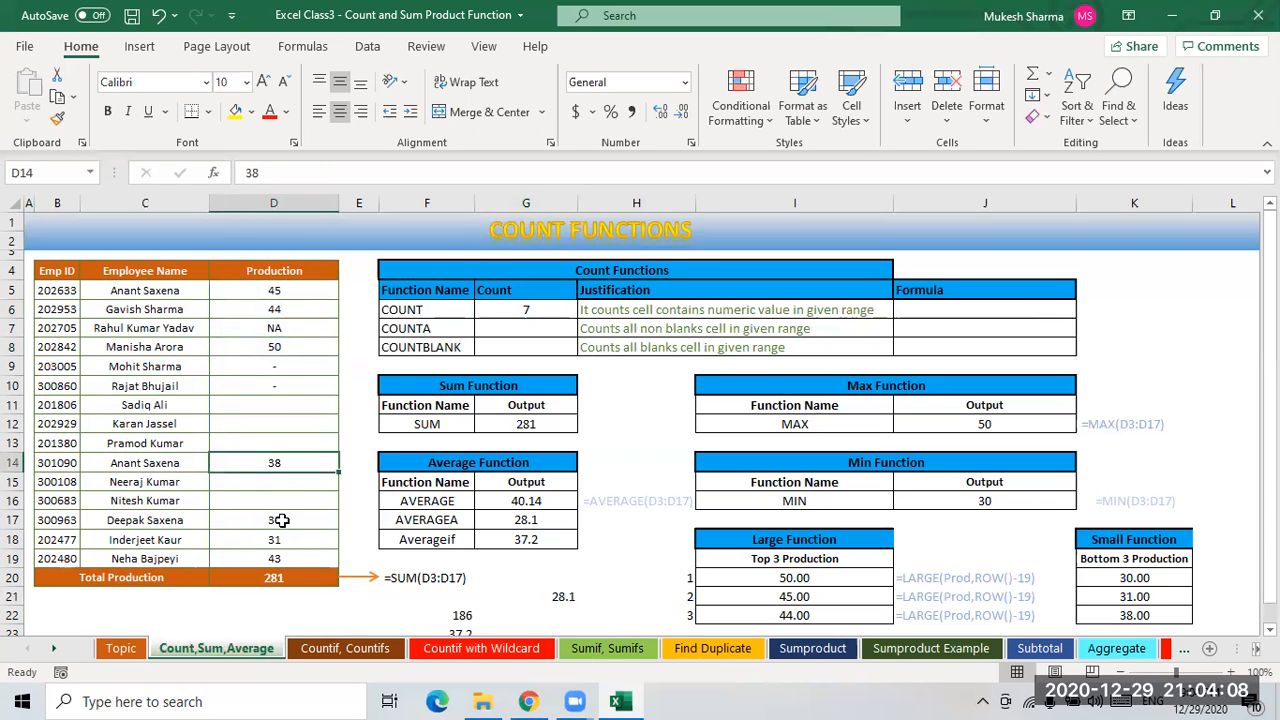
click(278, 540)
click(336, 560)
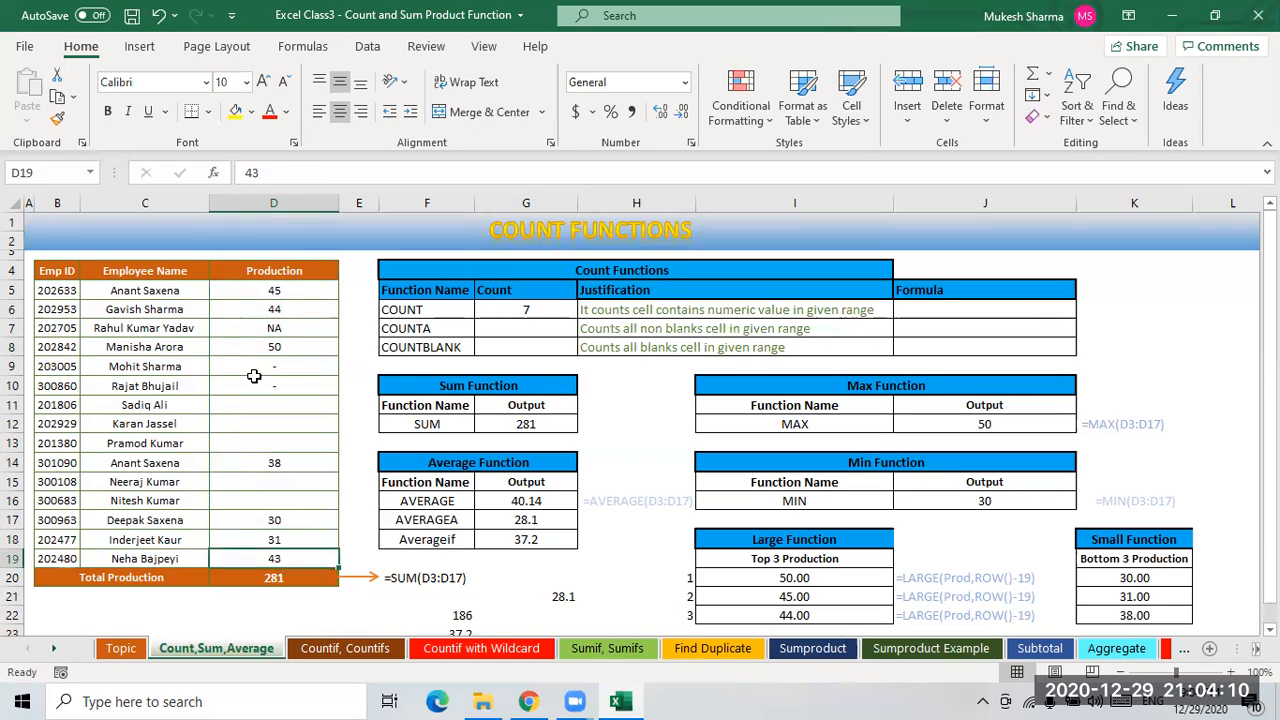
drag(274, 290, 268, 500)
drag(284, 560, 284, 562)
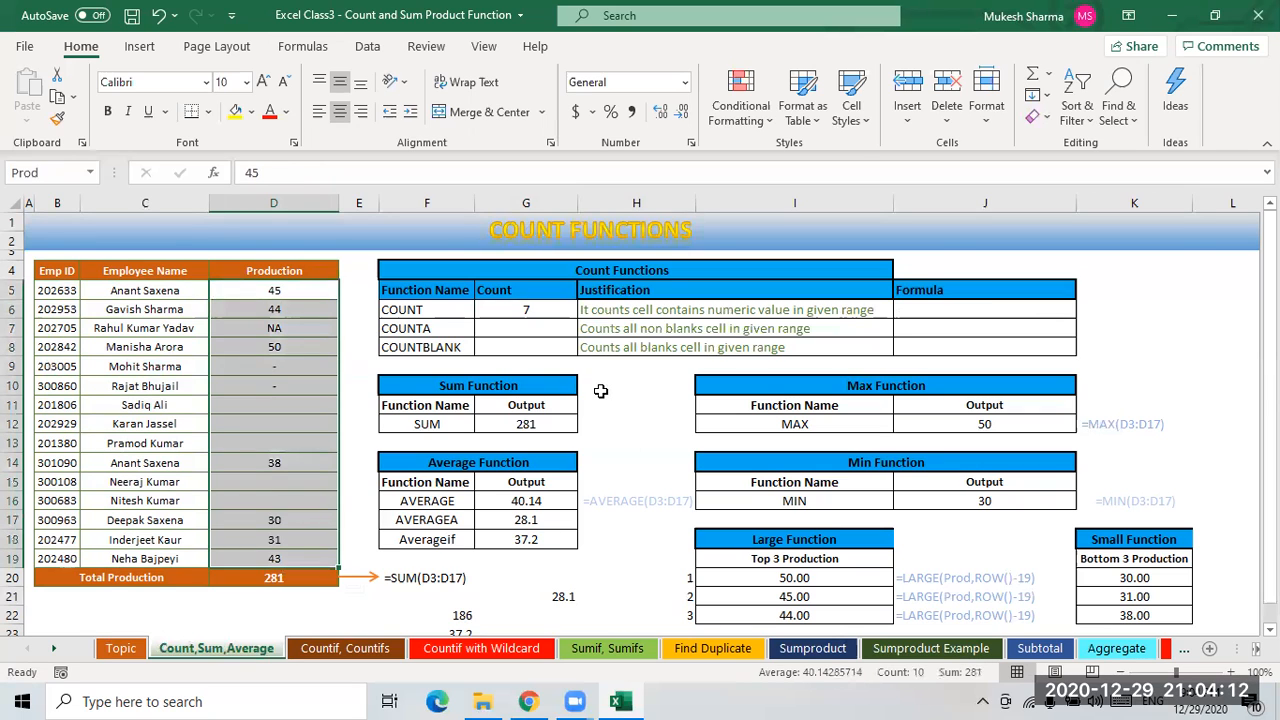
click(608, 314)
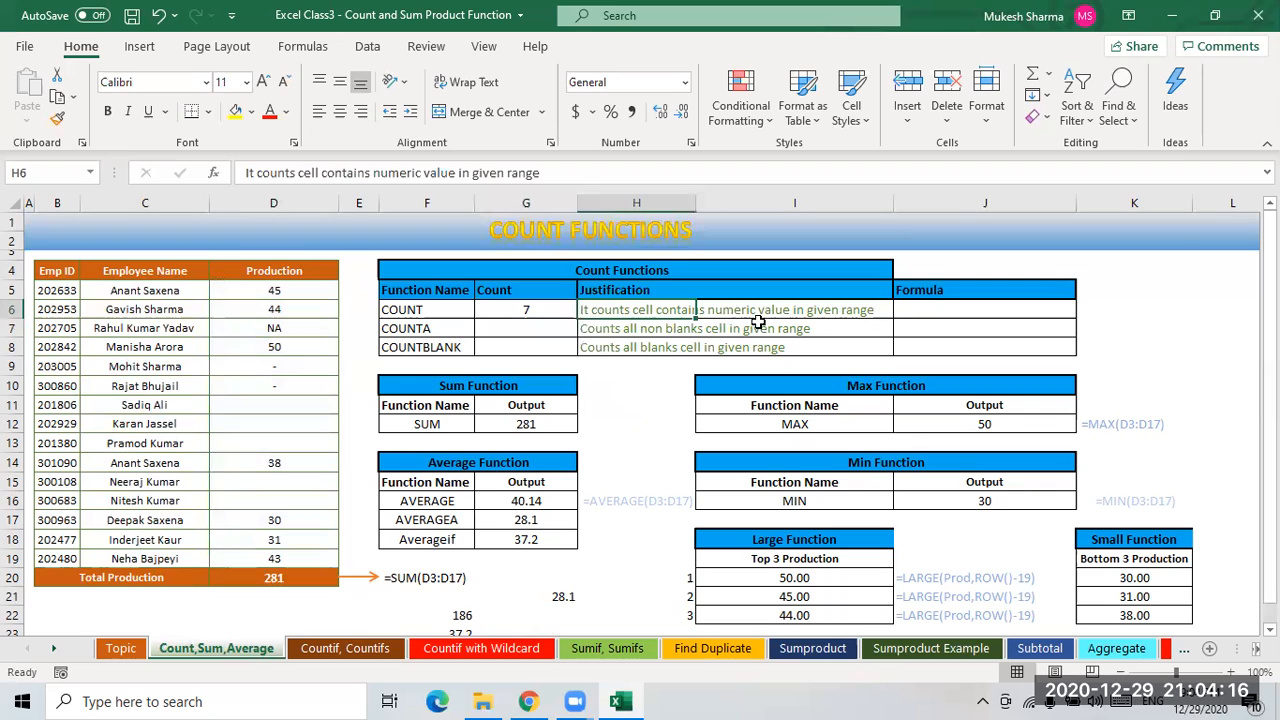
- Enter =COUNTA(Prod) in G7 to count the non-blank Production cells
click(520, 336)
click(277, 348)
key(Up)
key(Up)
key(Up)
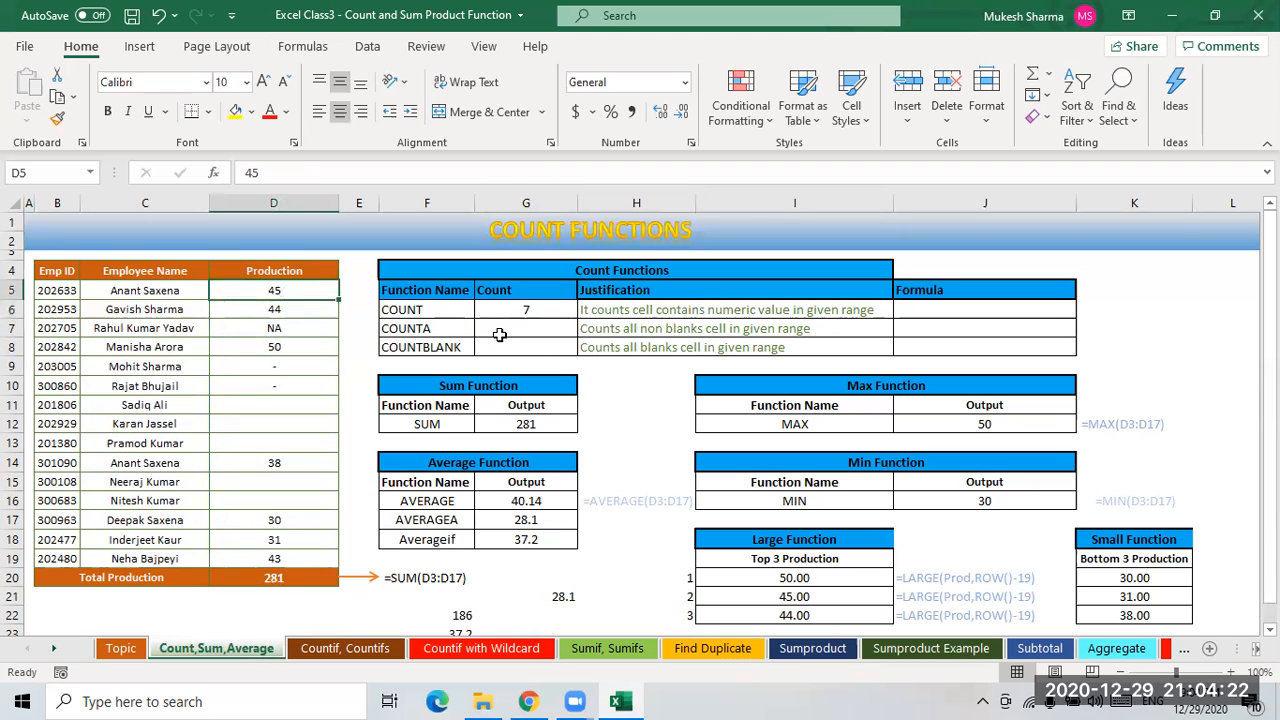
click(526, 329)
text(=)
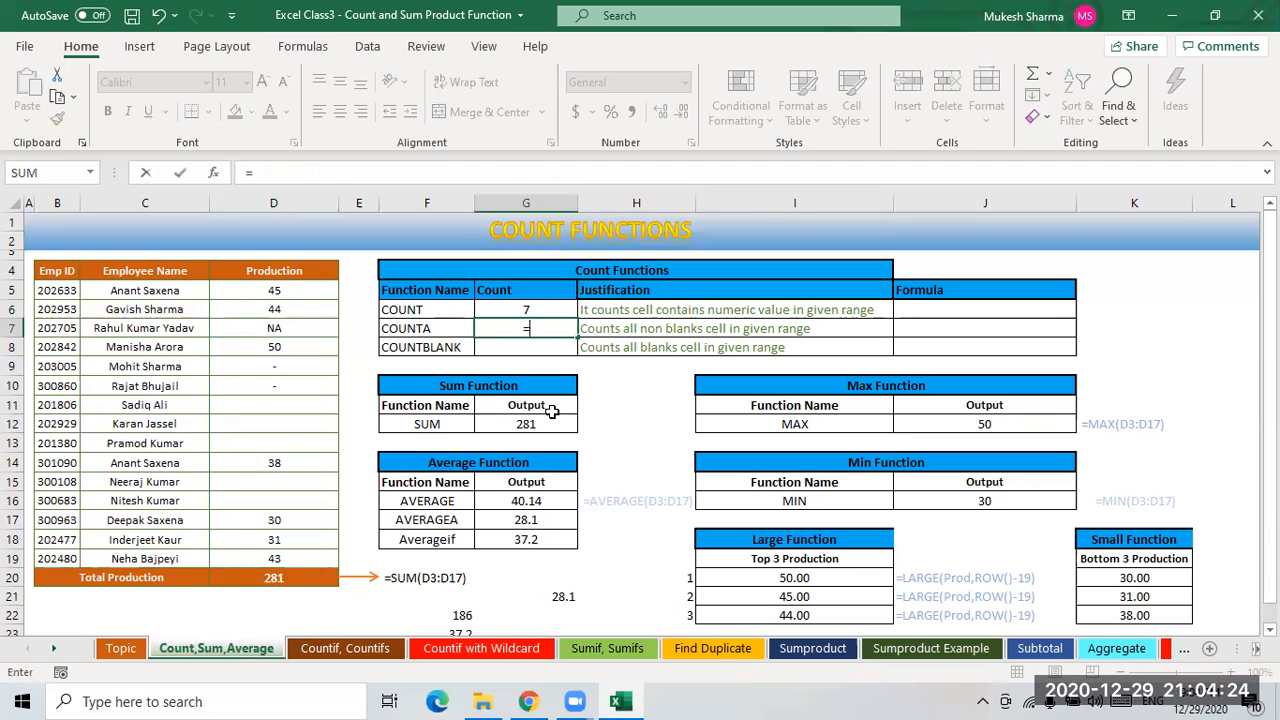
text(coun)
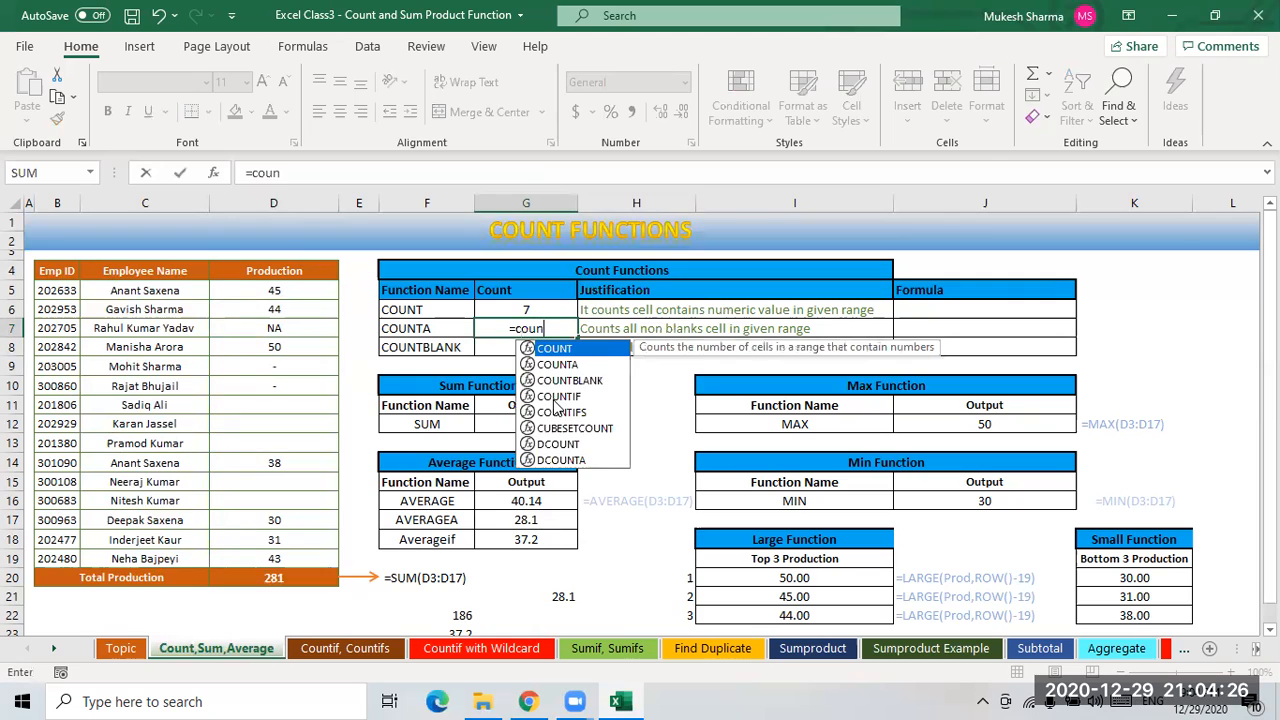
key(Down)
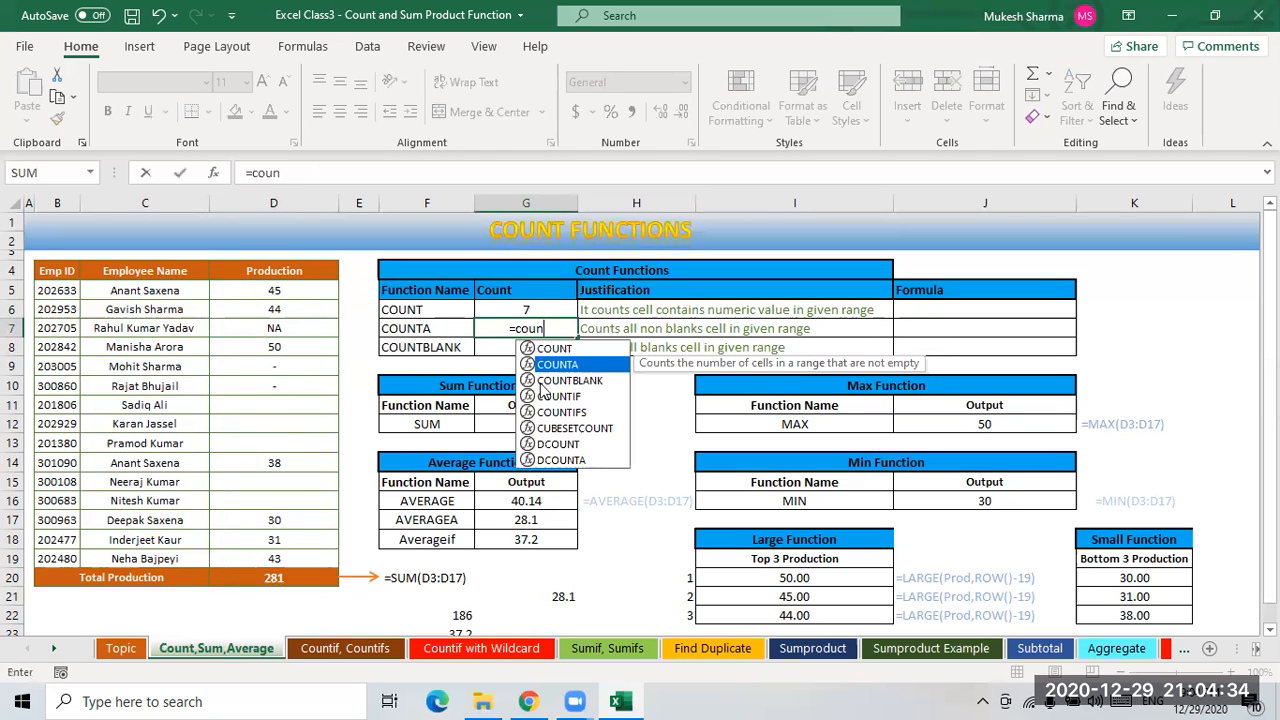
double_click(590, 363)
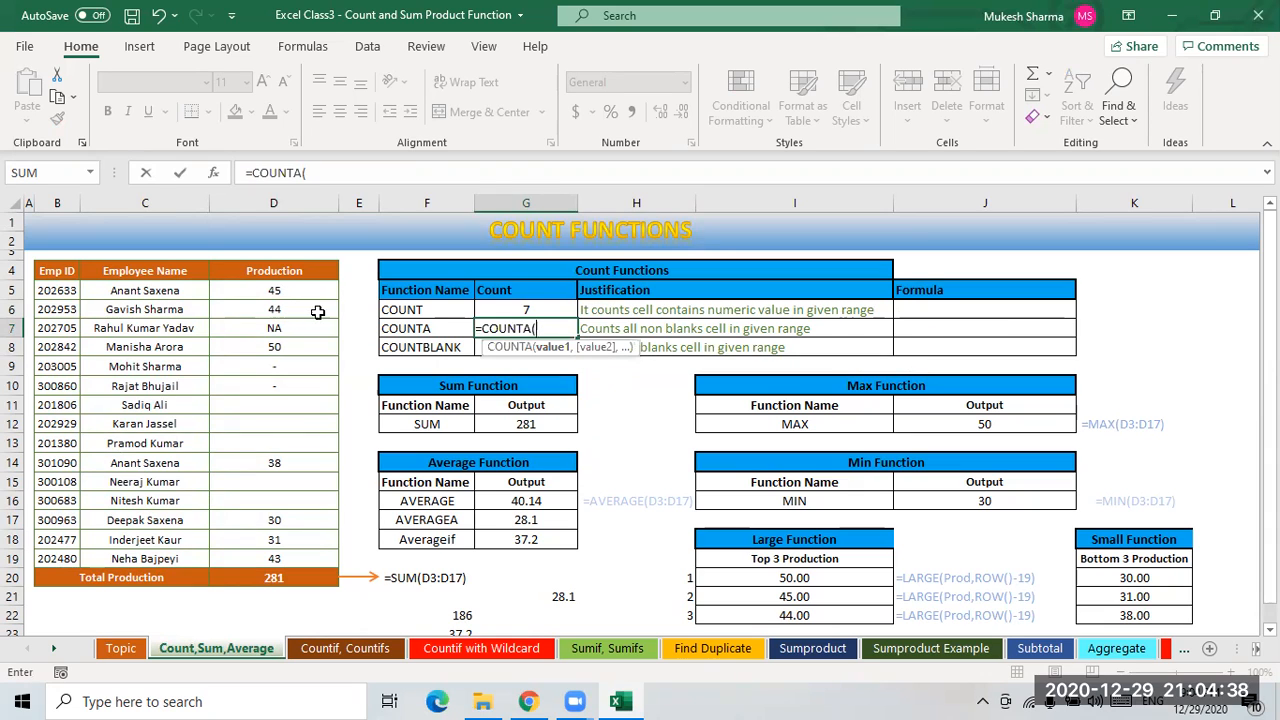
click(428, 424)
text(r)
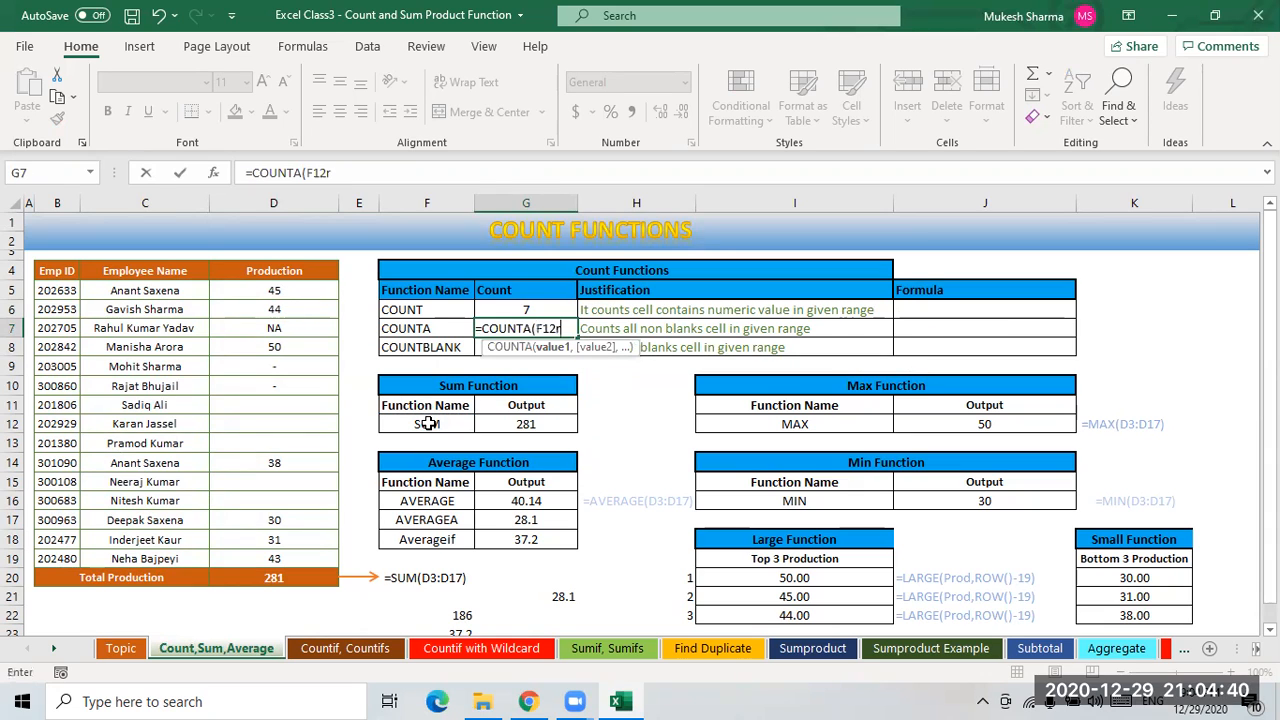
key(BackSpace)
key(BackSpace)
key(BackSpace)
key(BackSpace)
text(pro)
key(Down)
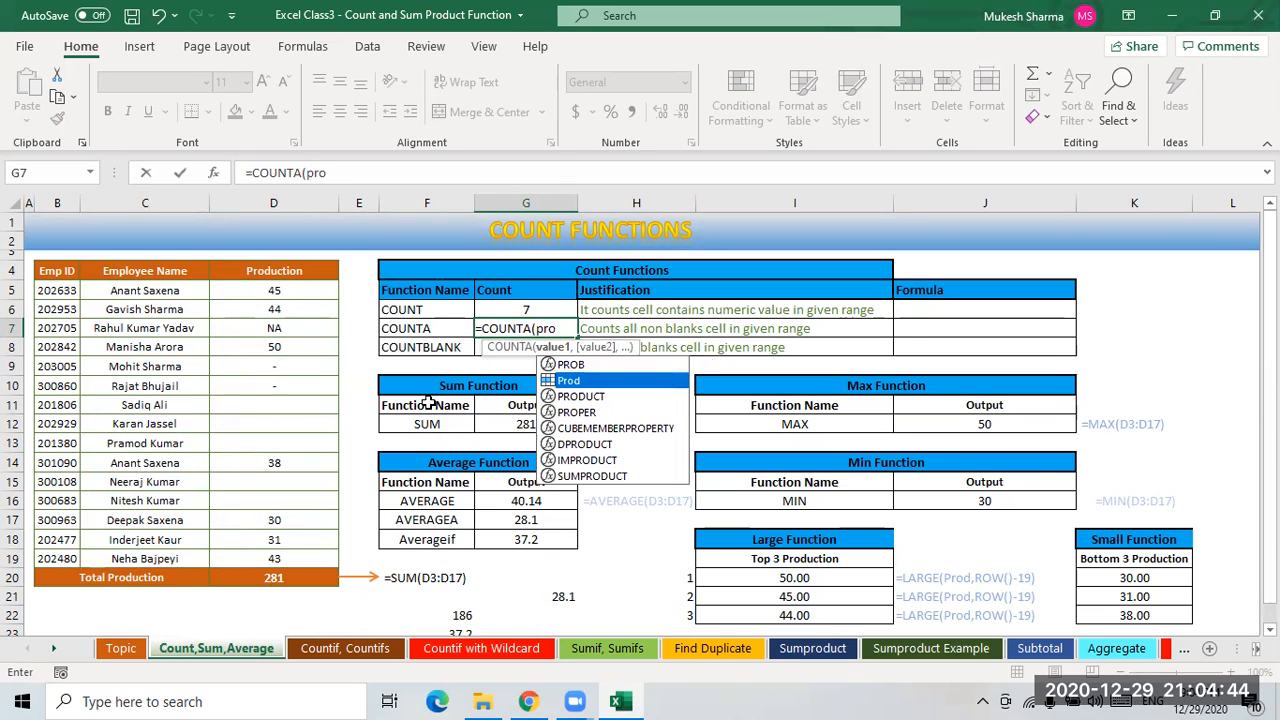
key(Tab)
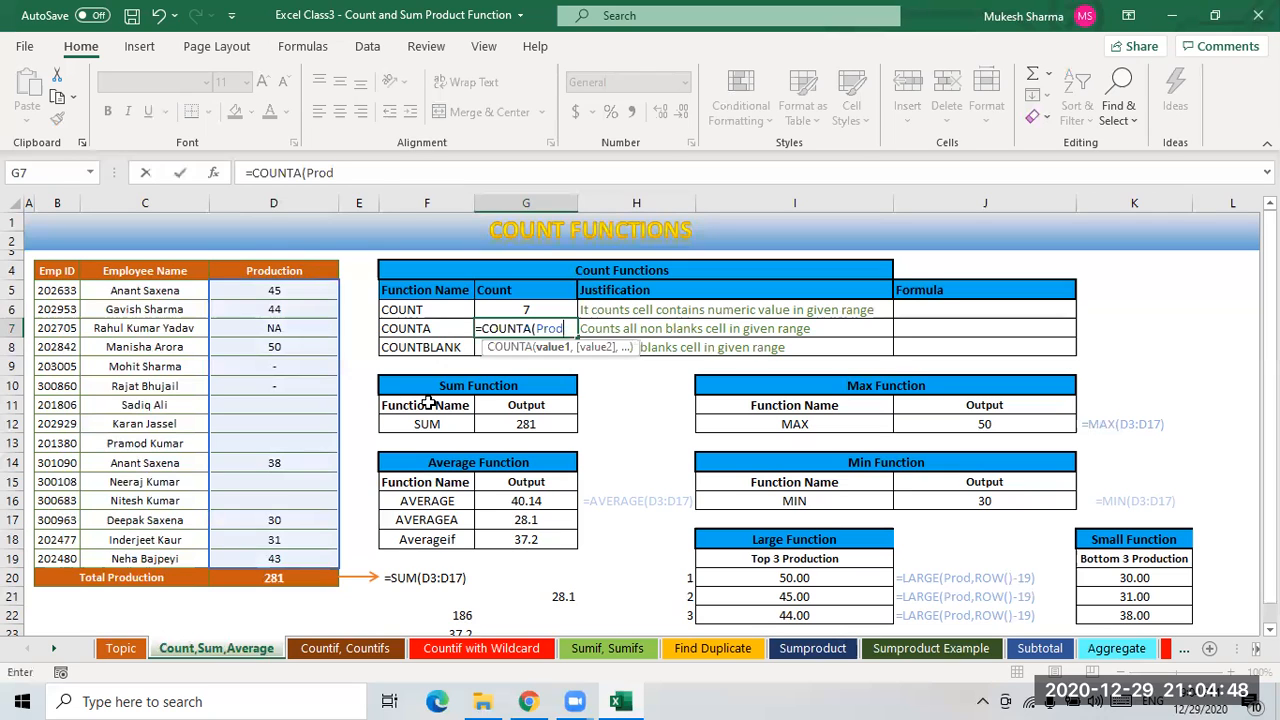
key(Return)
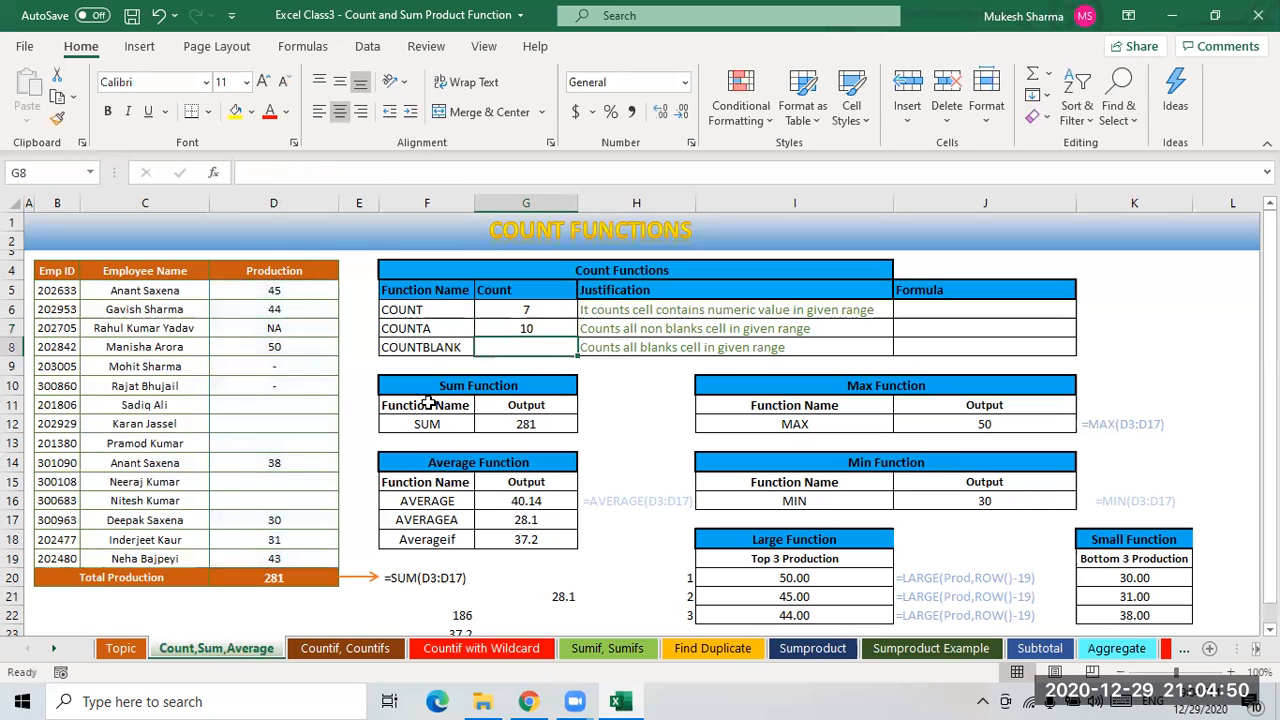
- Review which Production cells in D5:D19 are non-empty
click(530, 328)
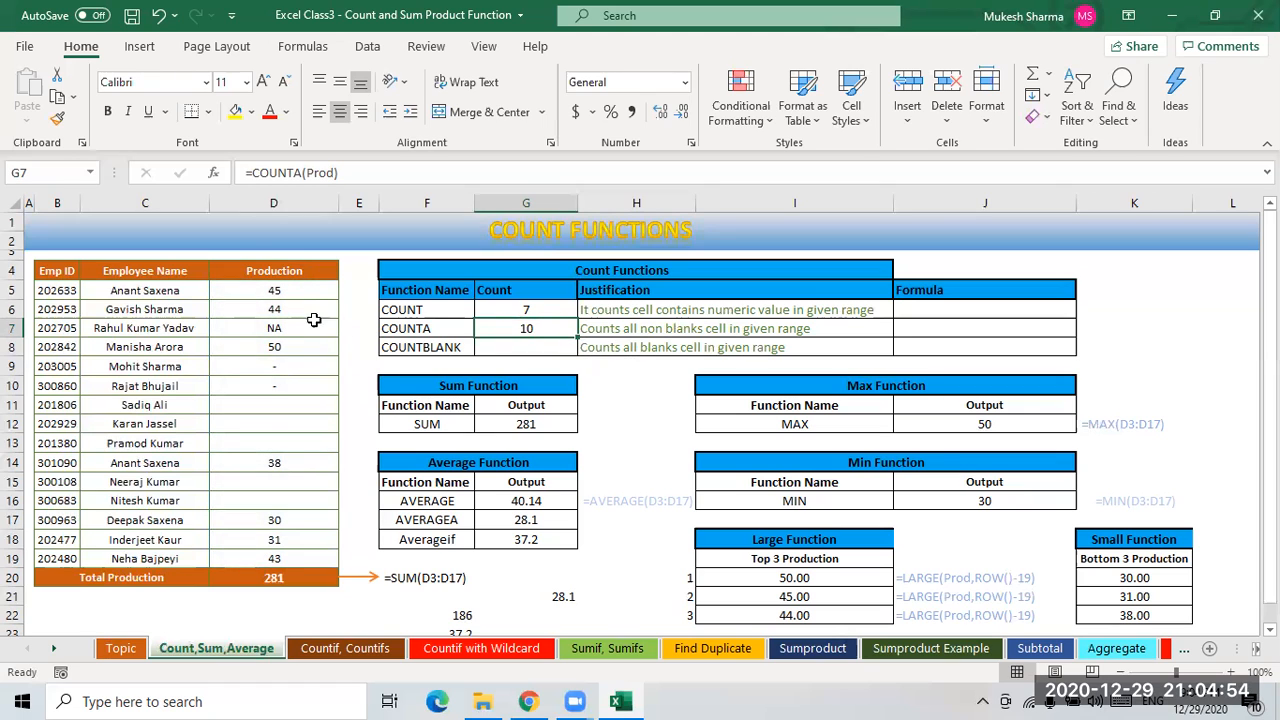
click(298, 292)
click(292, 326)
click(291, 351)
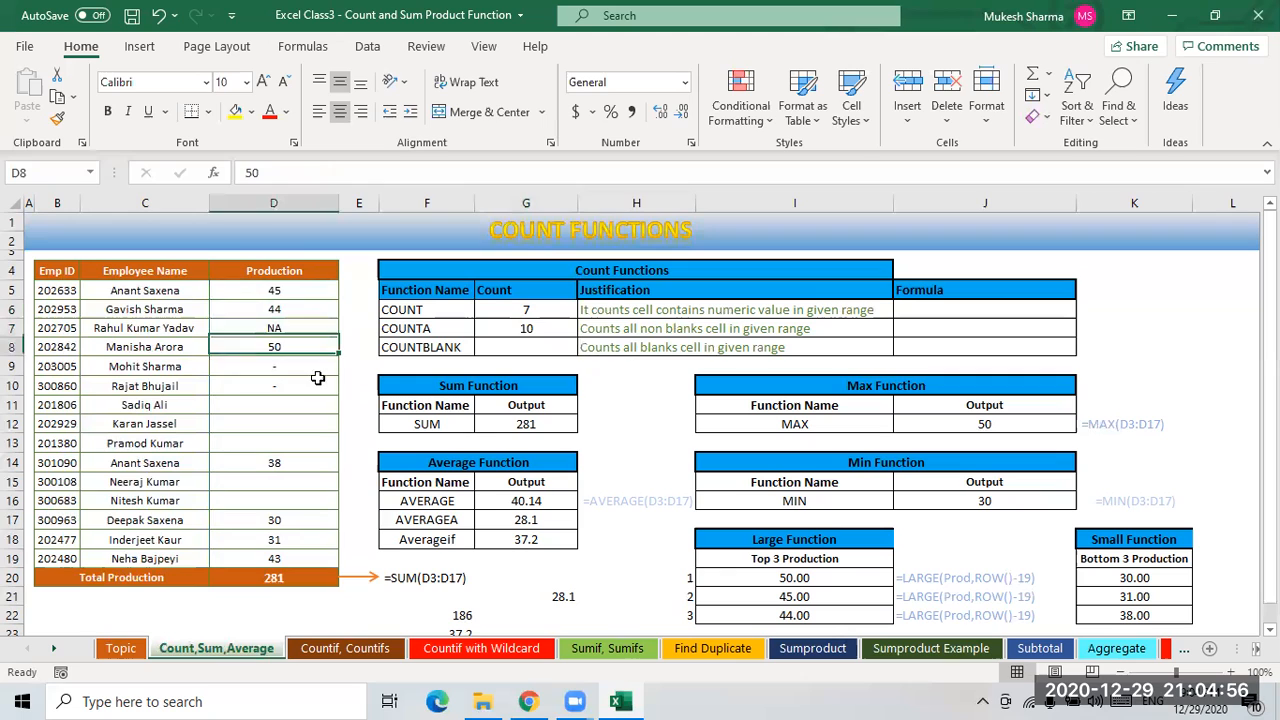
click(295, 368)
click(310, 387)
click(293, 467)
click(297, 521)
click(292, 542)
click(295, 562)
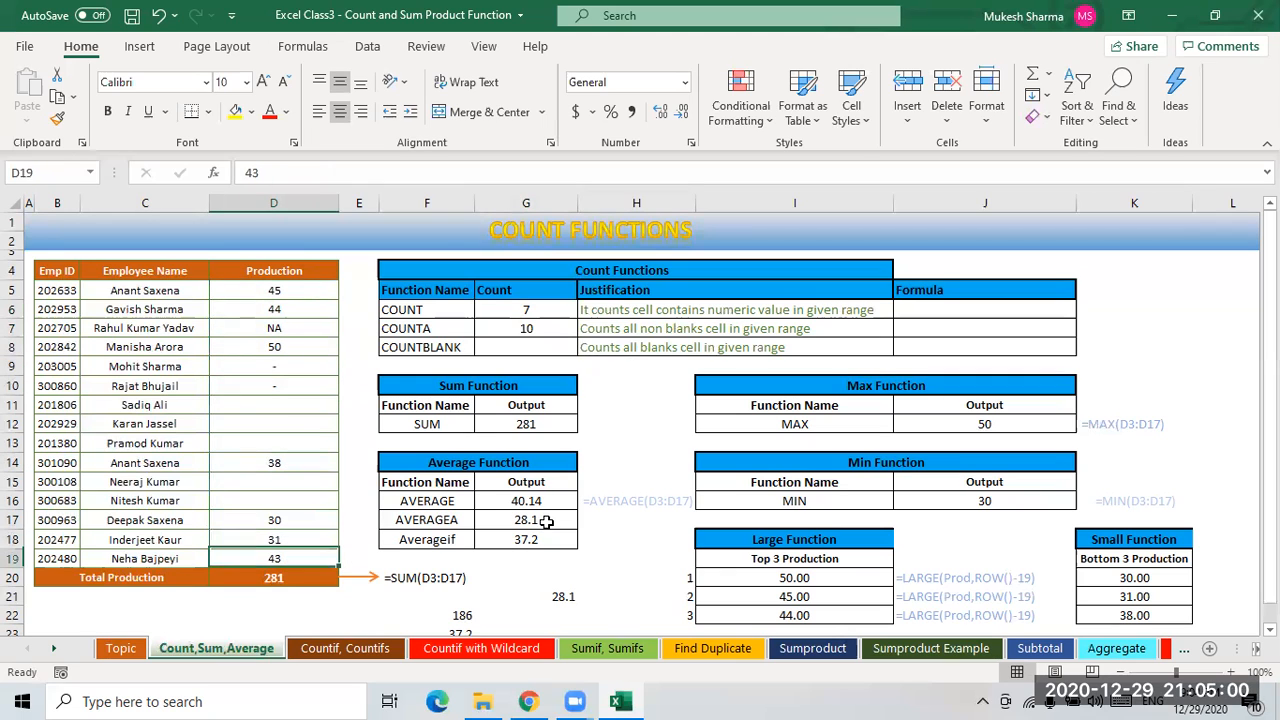
- Review which Production cells in D5:D19 are blank
click(531, 331)
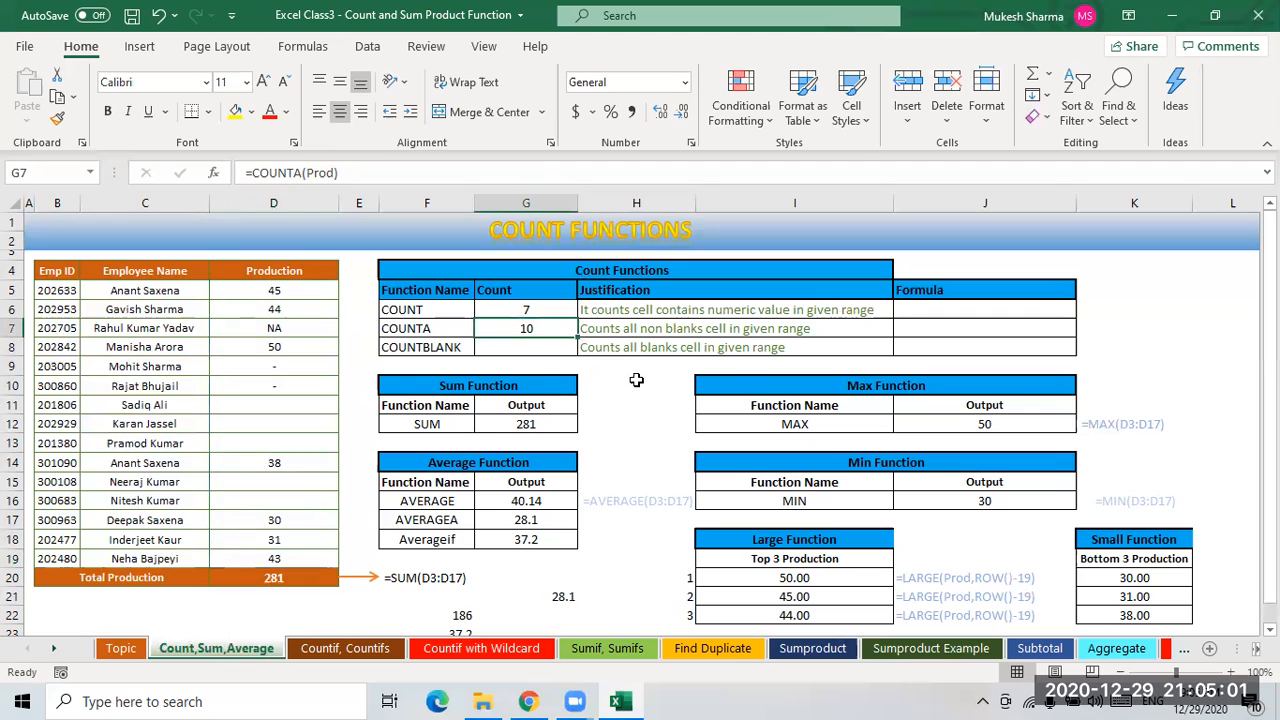
click(526, 352)
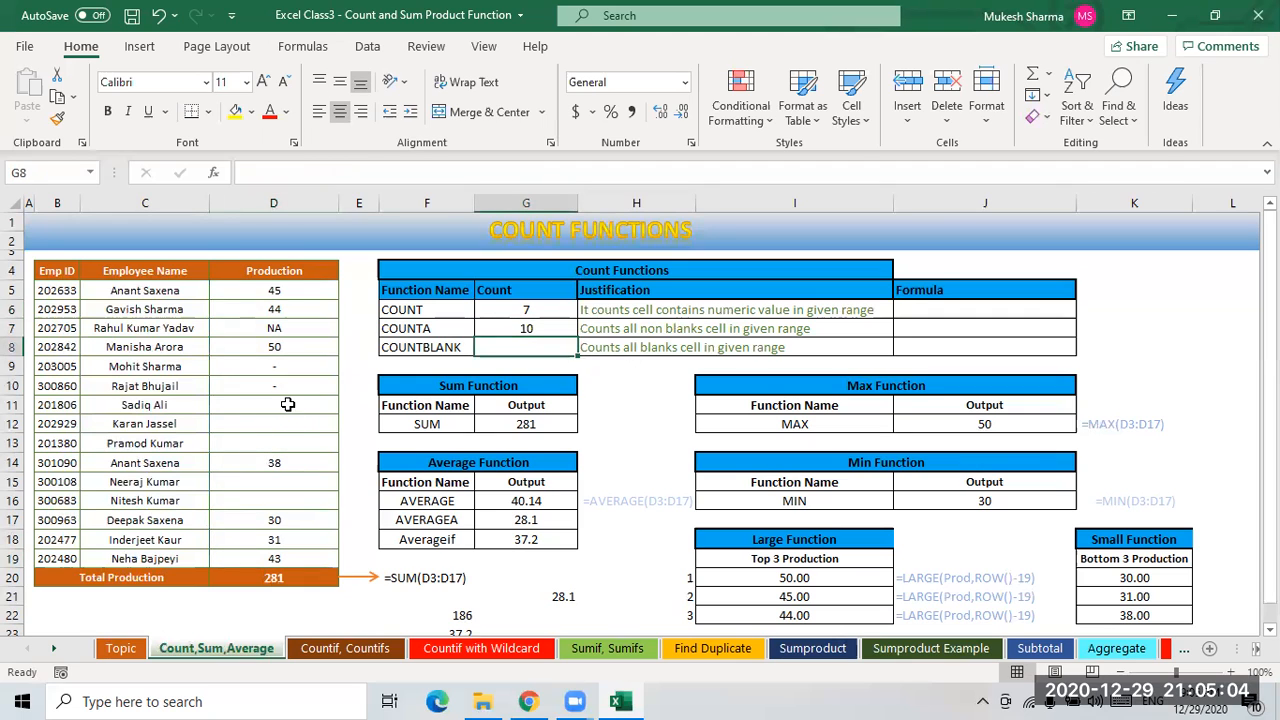
click(295, 411)
click(294, 425)
click(295, 446)
click(283, 485)
click(316, 502)
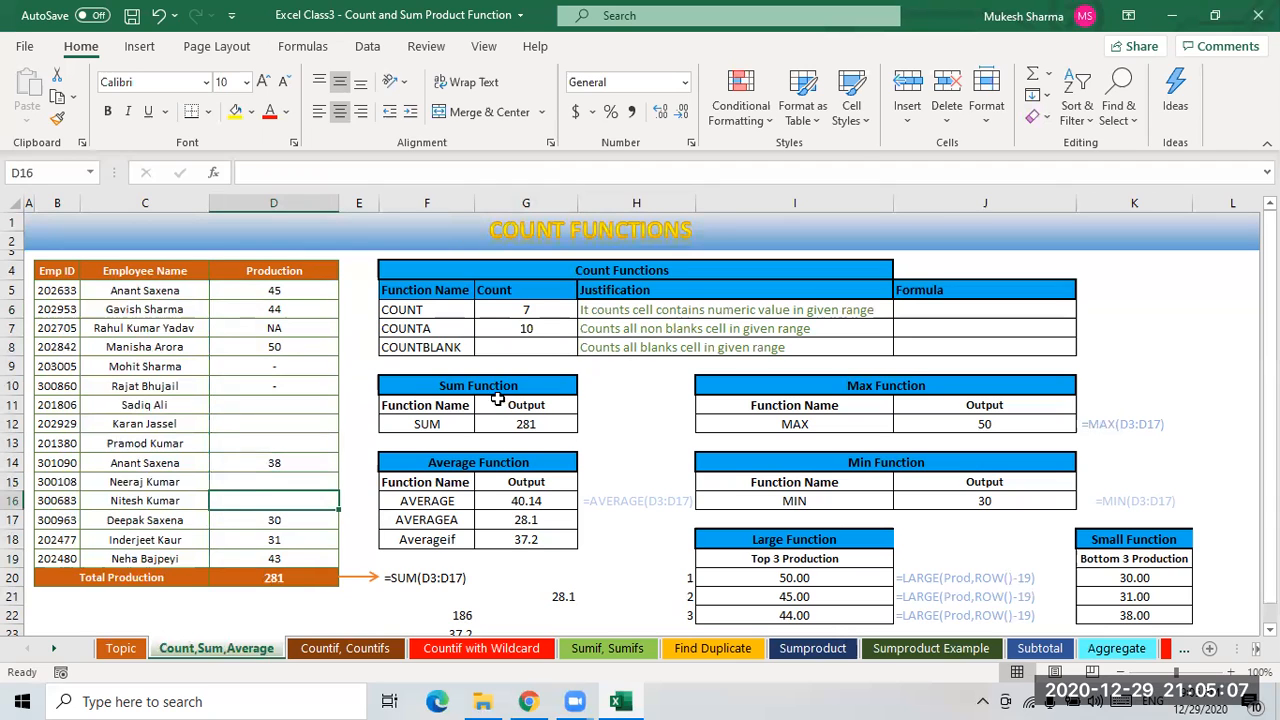
- Enter =COUNTBLANK(Prod) in G8 to count the blank Production cells
click(524, 348)
text(=con)
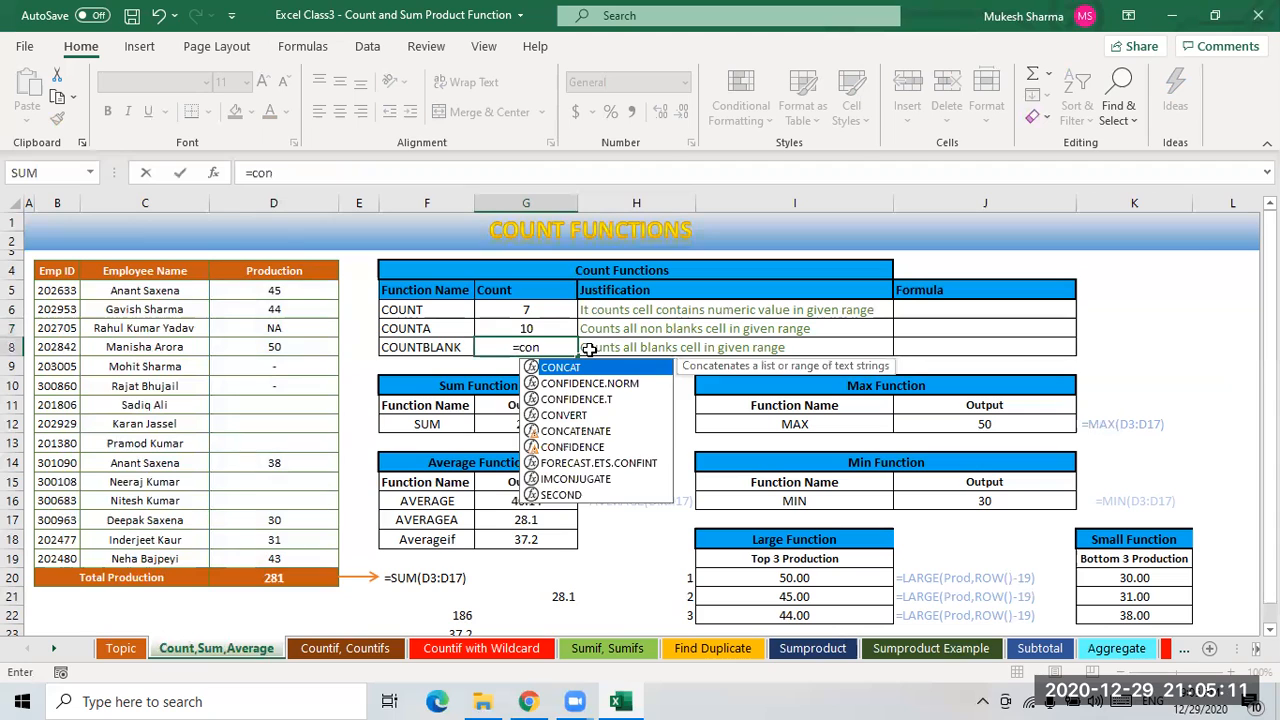
key(BackSpace)
text(unt)
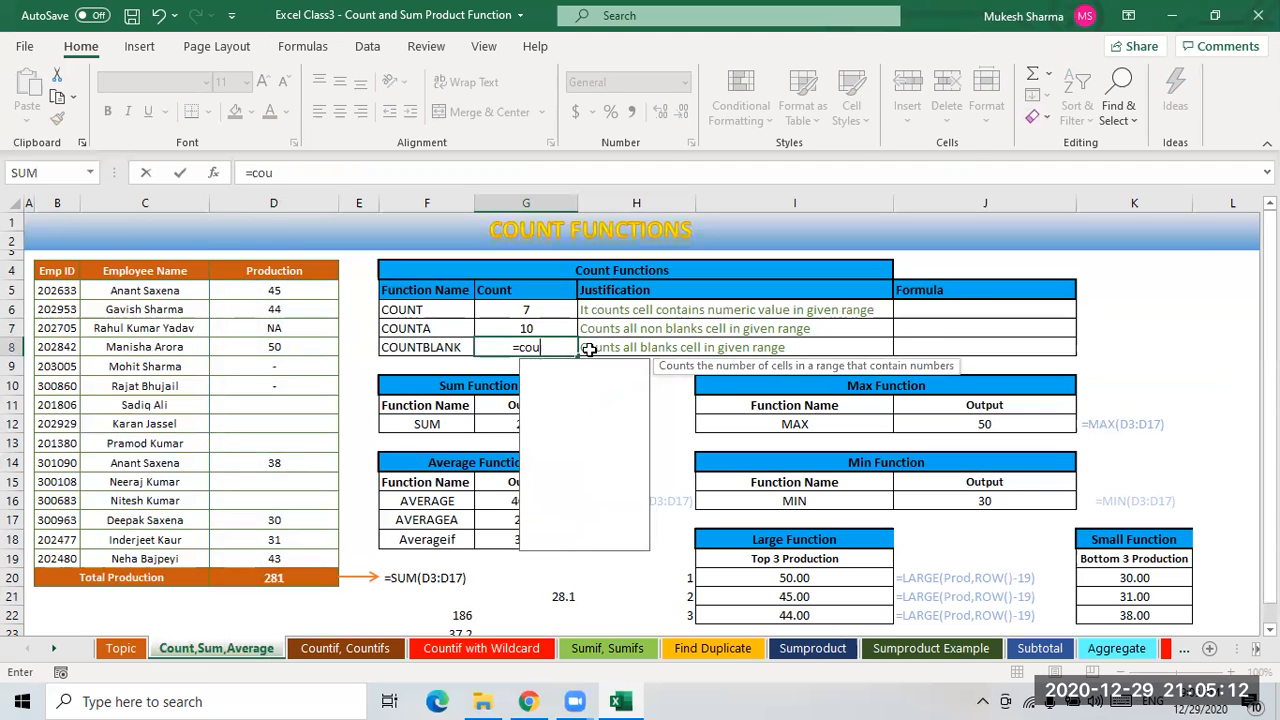
key(Down)
key(Down)
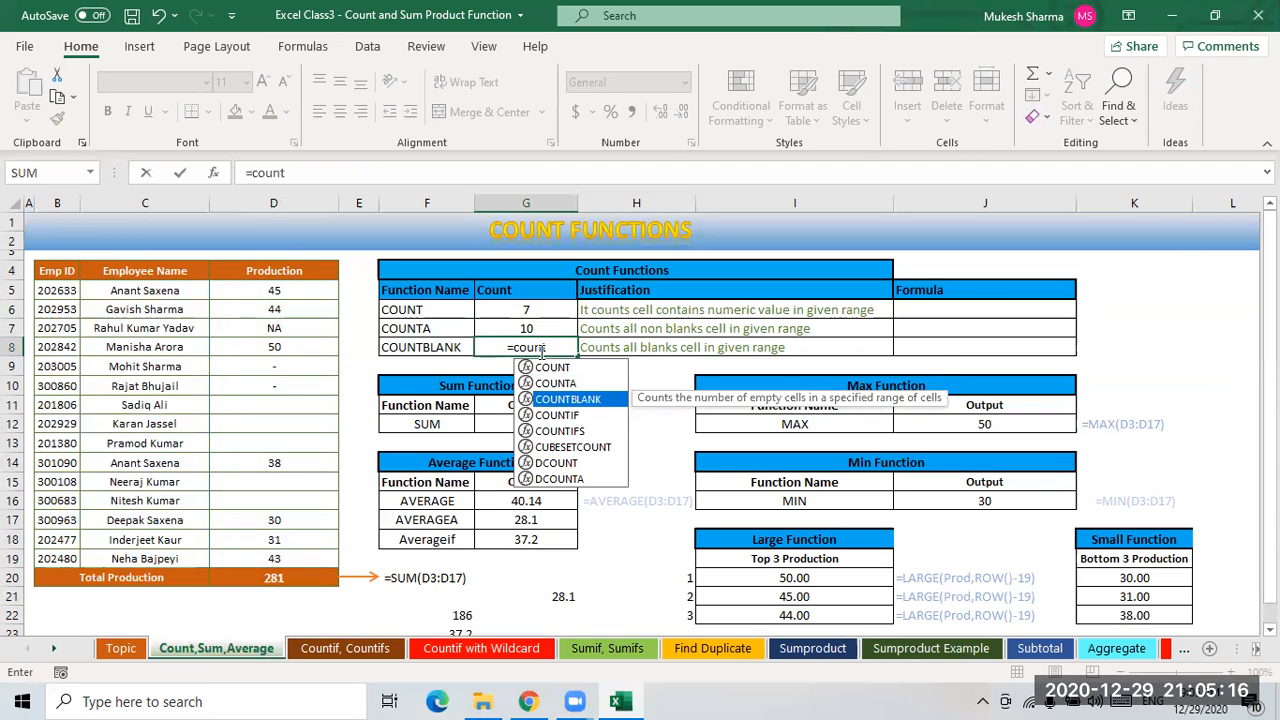
key(Tab)
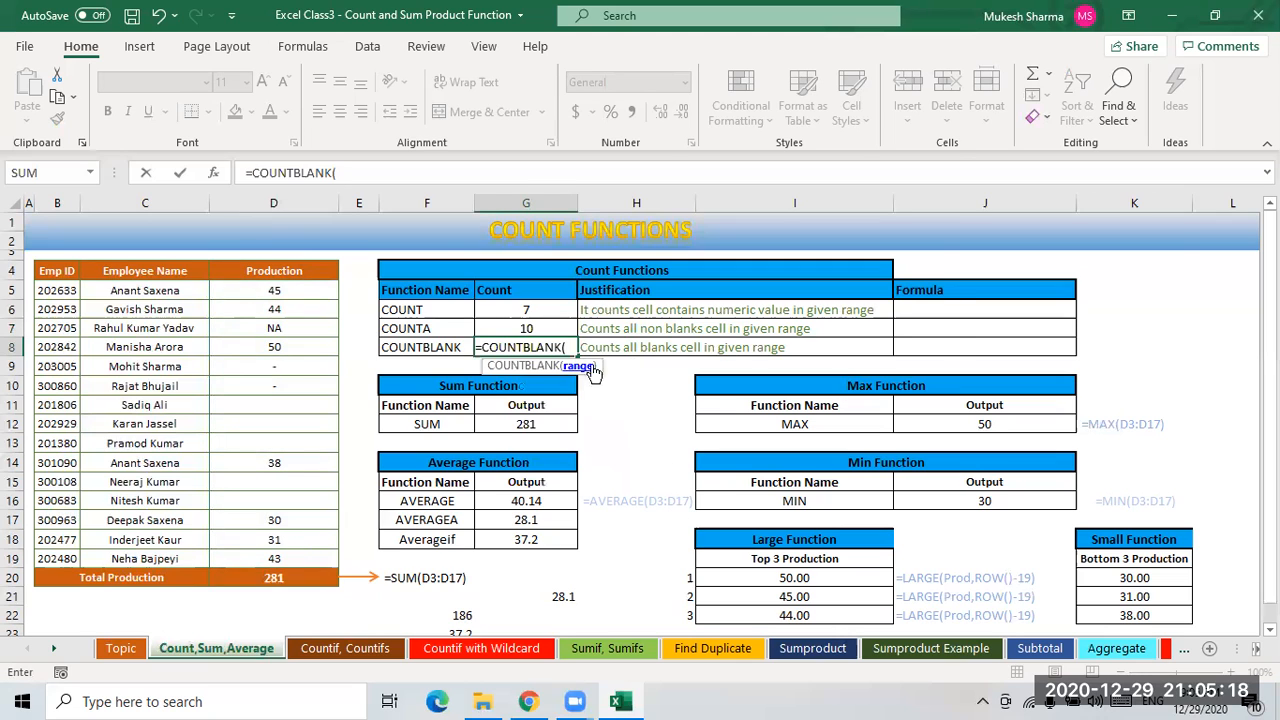
text(pro)
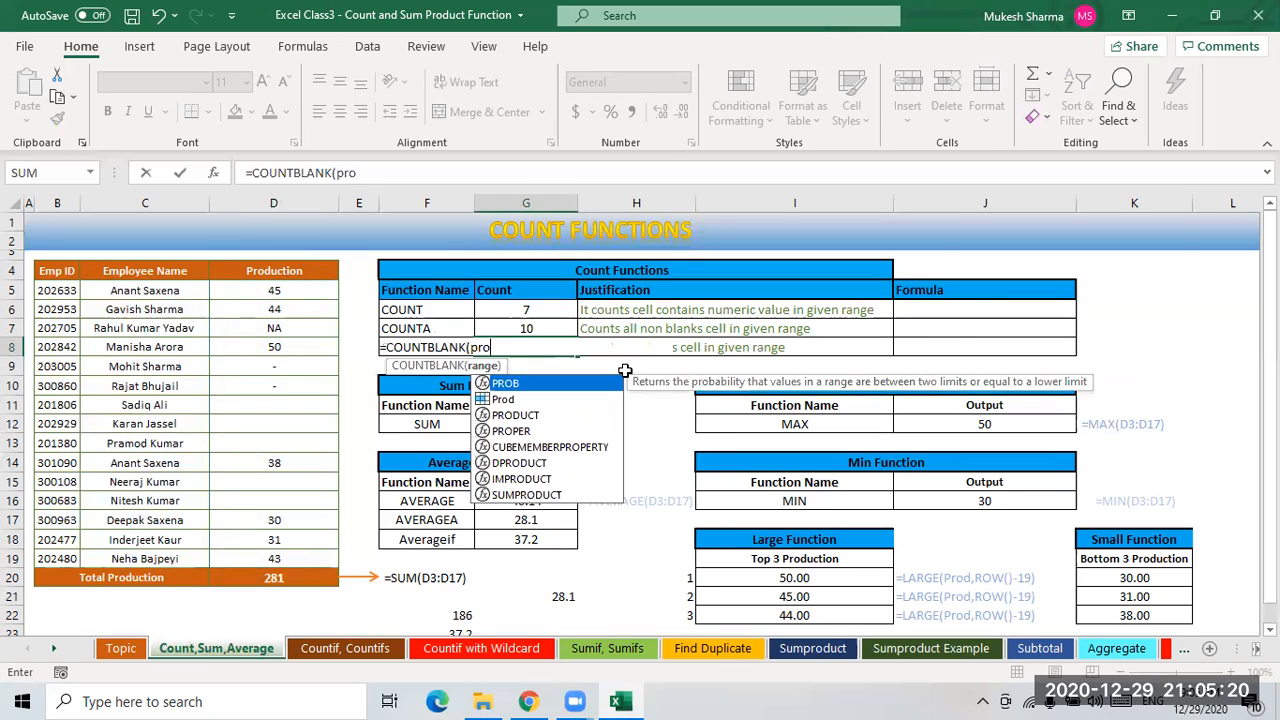
key(Down)
key(Tab)
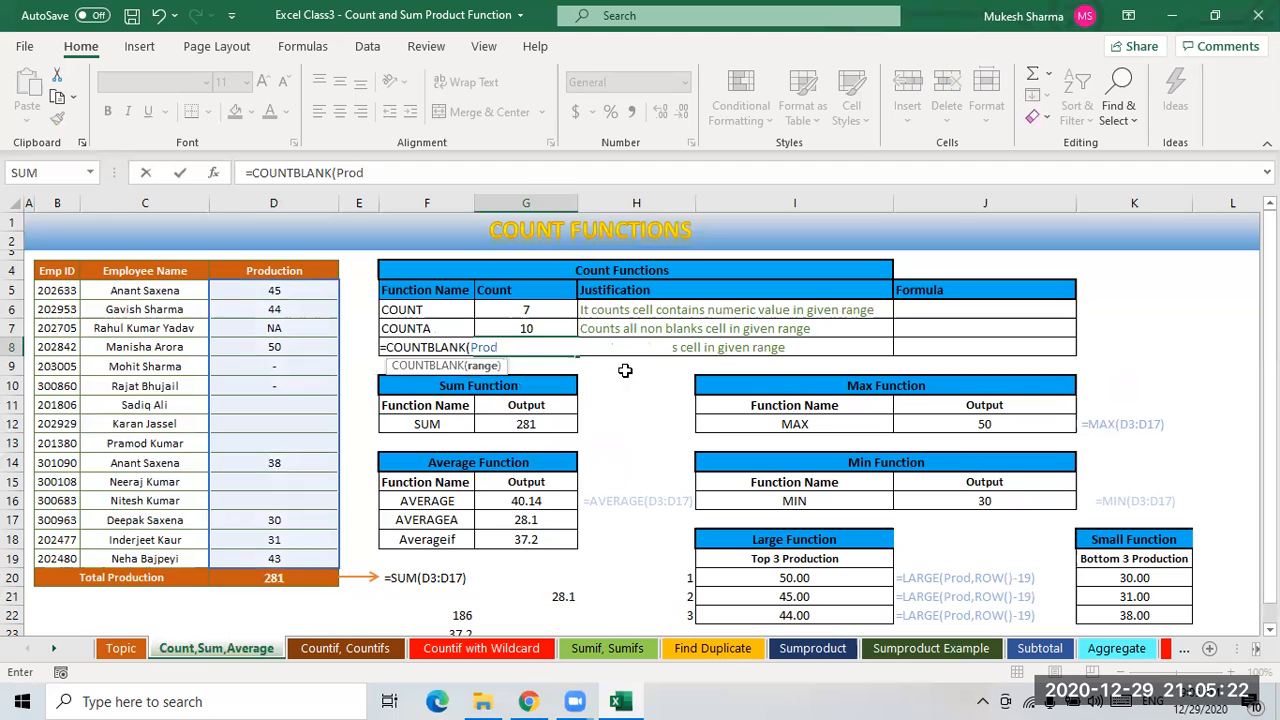
text())
key(Return)
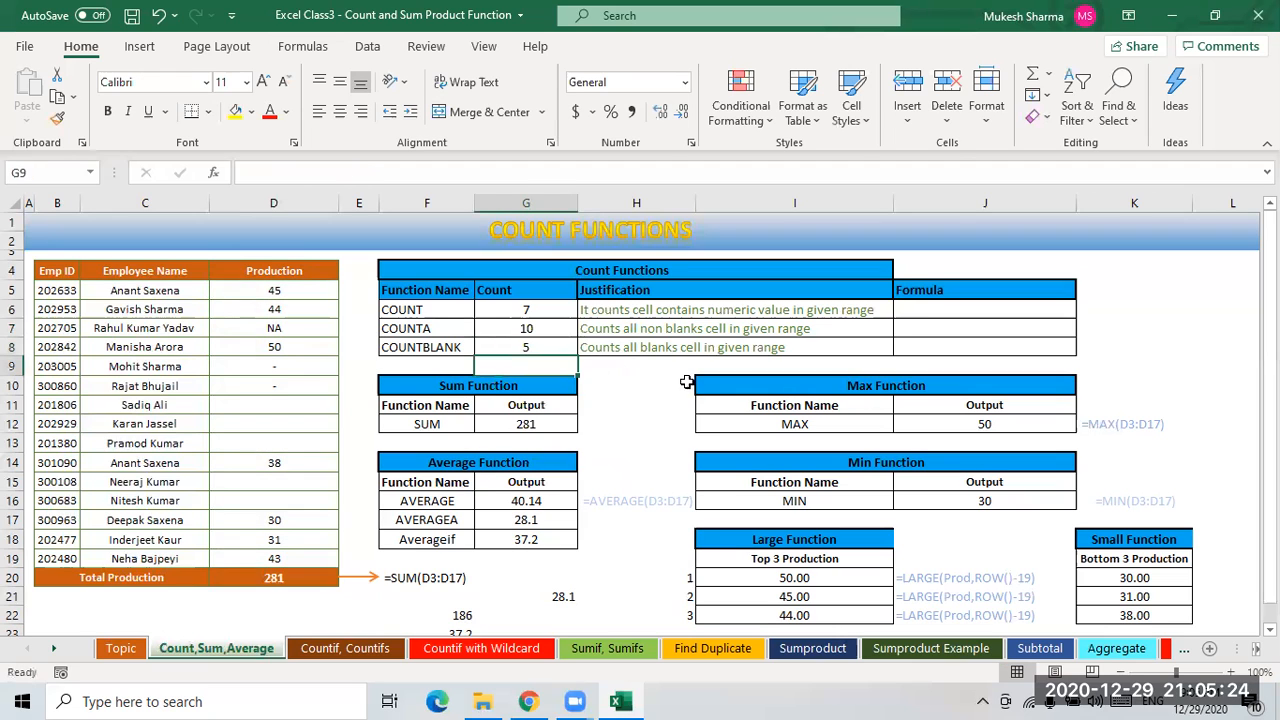
- Enter =FORMULATEXT(G6) in J6 to show the COUNT formula as text
click(546, 348)
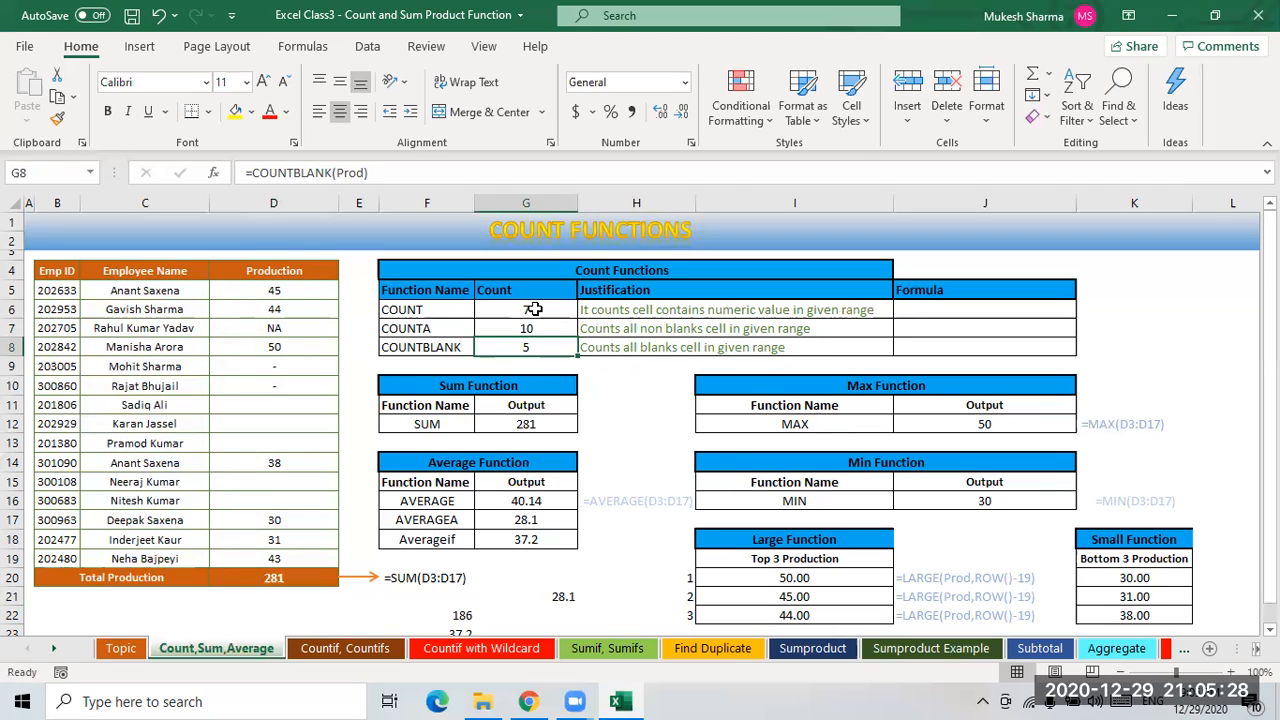
click(980, 310)
text(=fo)
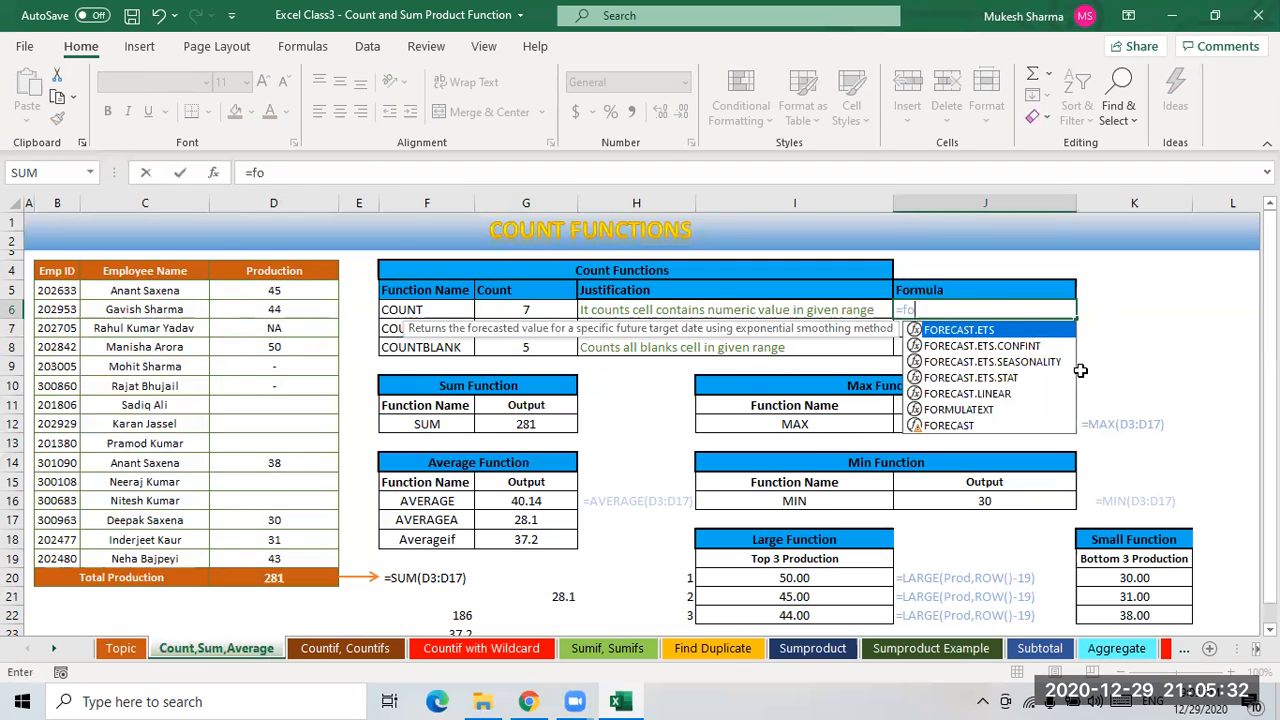
text(rmu)
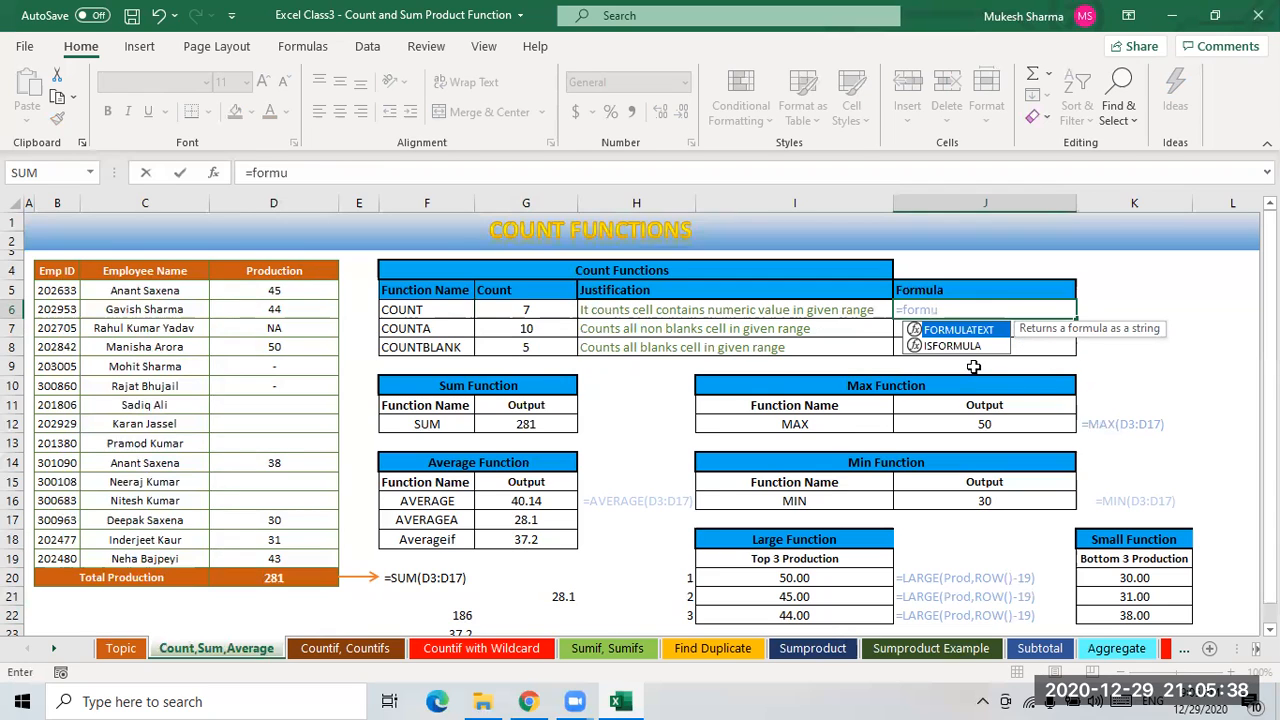
key(Tab)
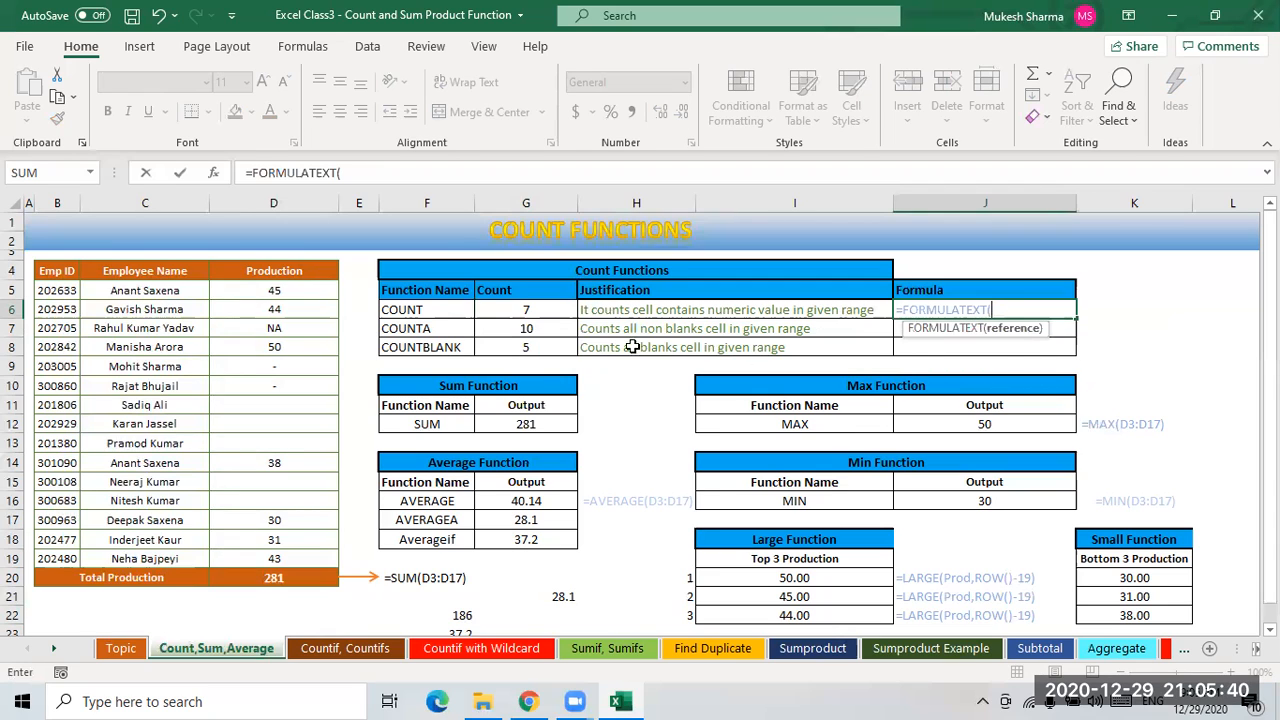
click(530, 308)
key(Return)
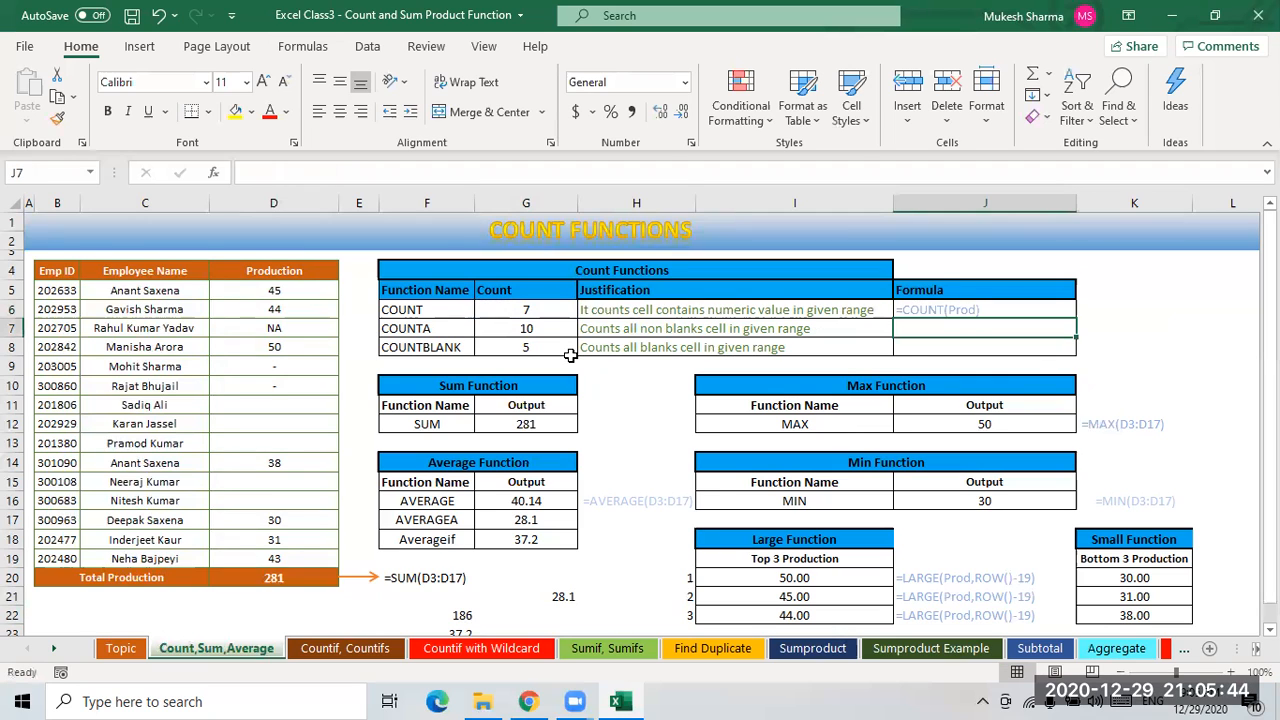
- Fill the FORMULATEXT formula from J6 down to J7:J8
key(Up)
key(Left)
key(Left)
key(Right)
key(Right)
key(shift+Down)
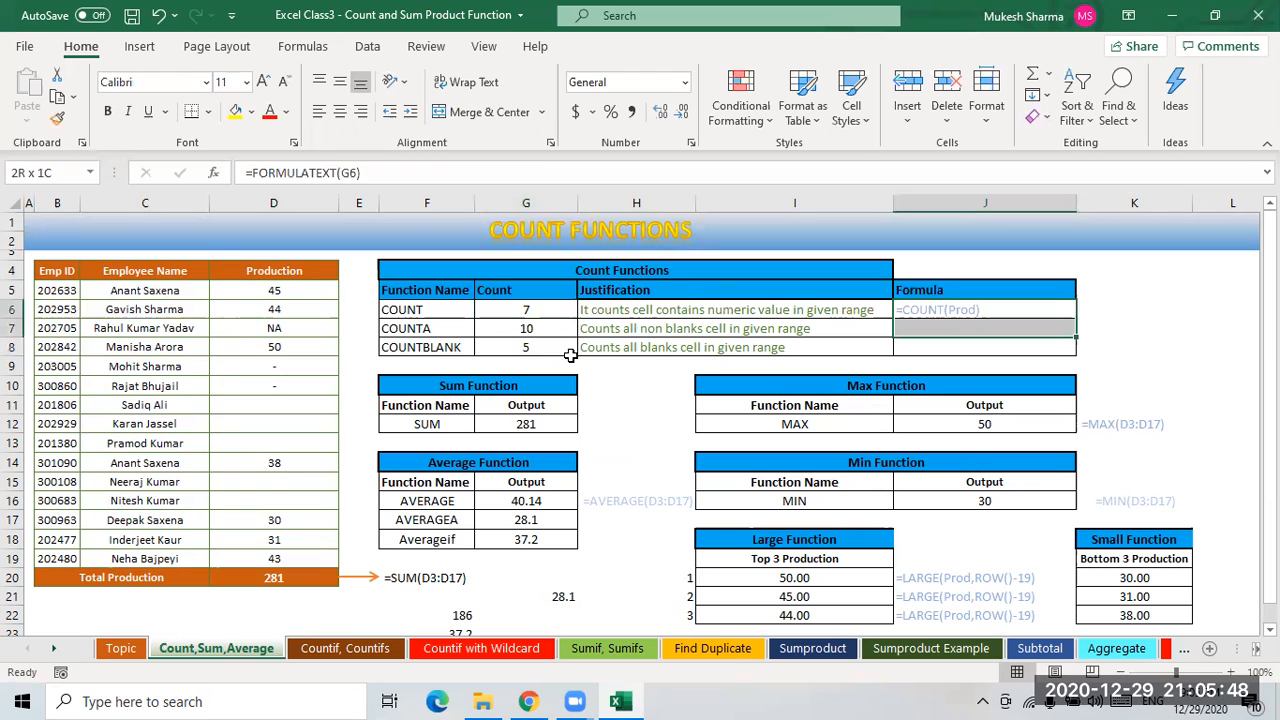
key(shift+Down)
key(ctrl+d)
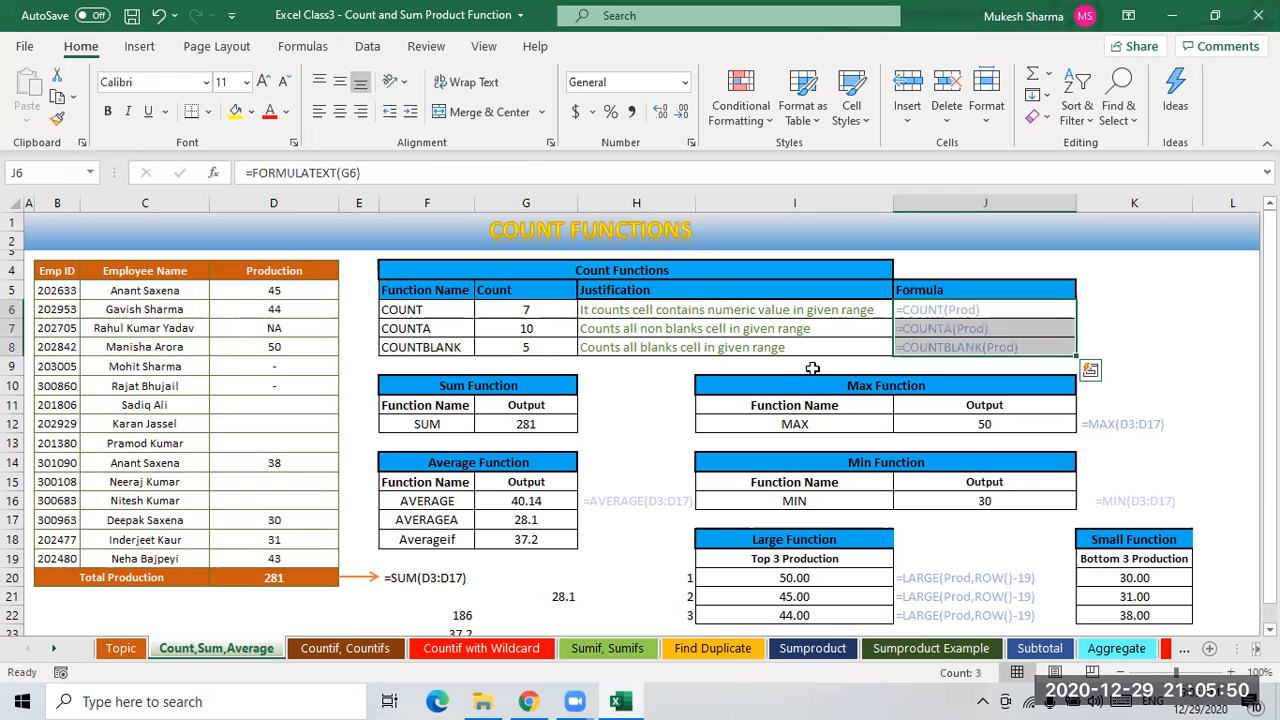
key(shift+Up)
key(shift+Up)
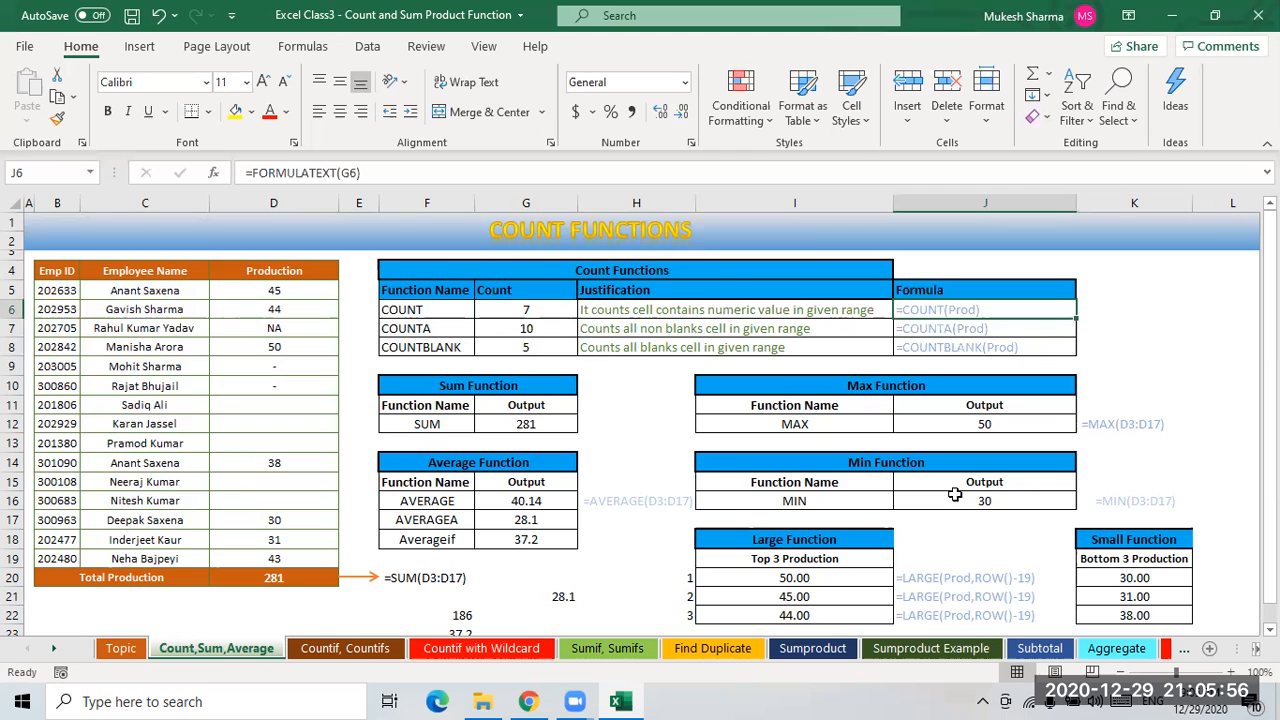
- Clear the SUM output in G12 and begin entering a =SUM formula there
click(538, 424)
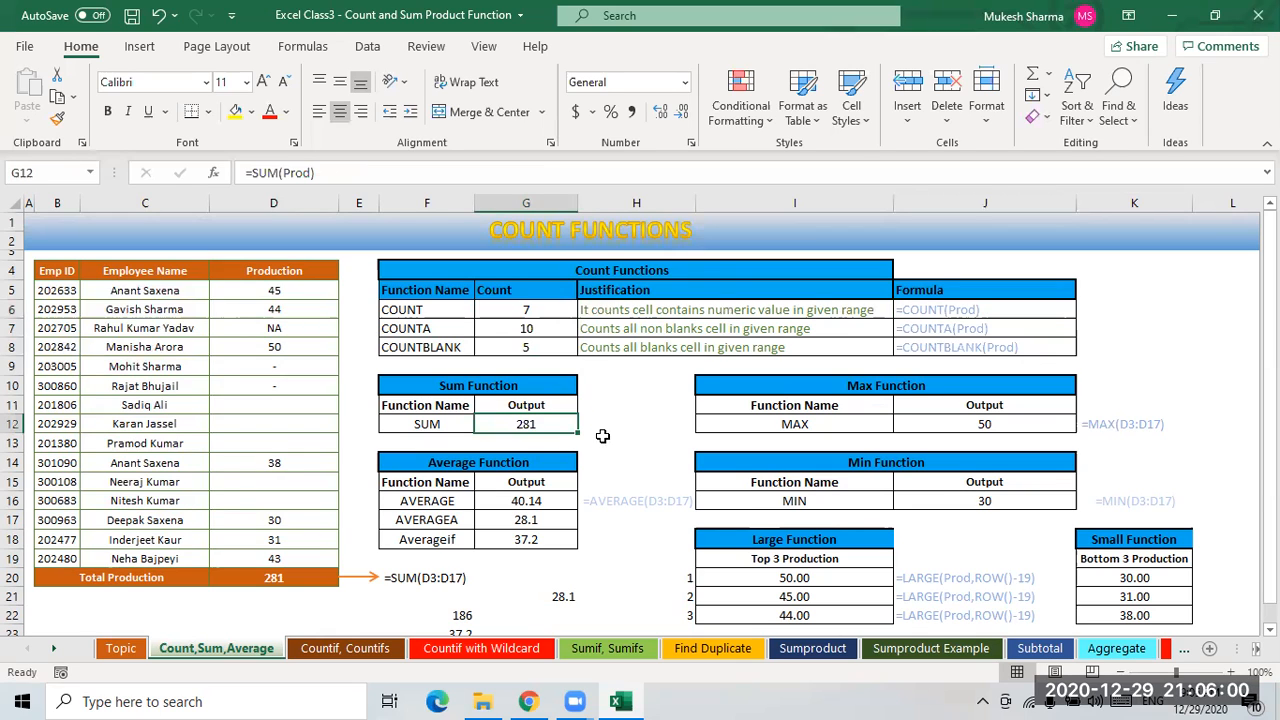
key(Delete)
click(631, 456)
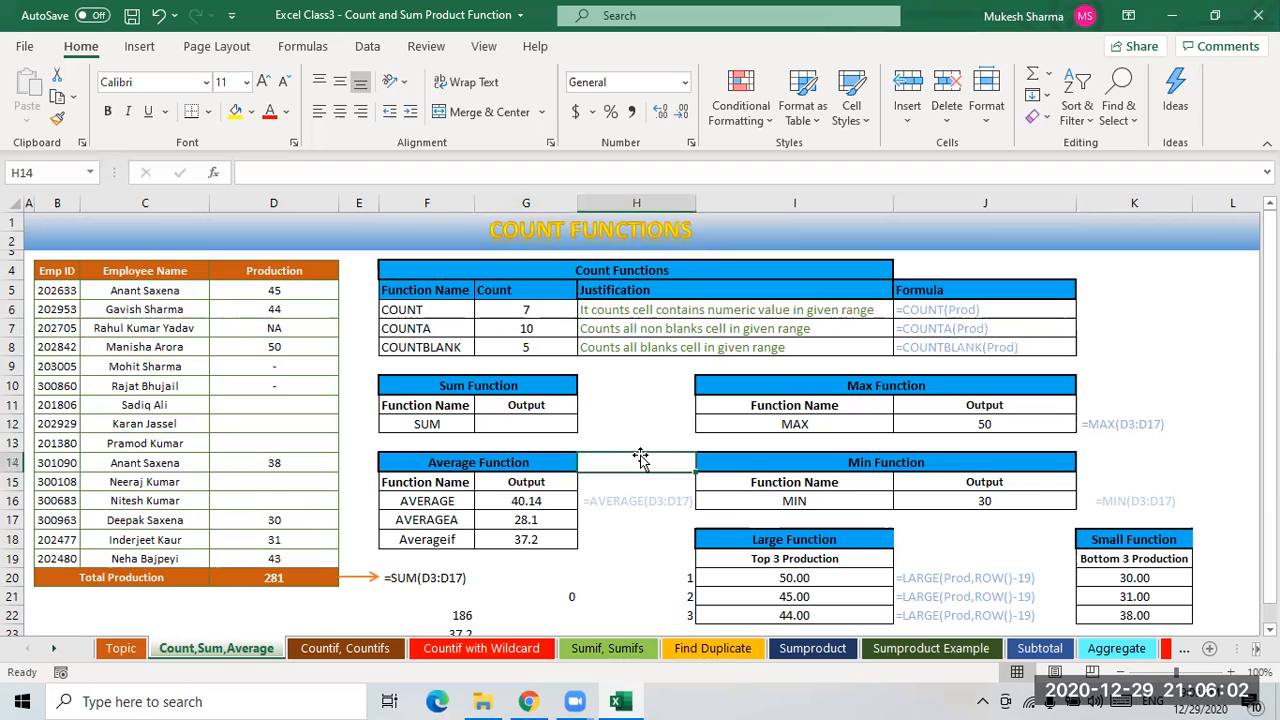
click(539, 421)
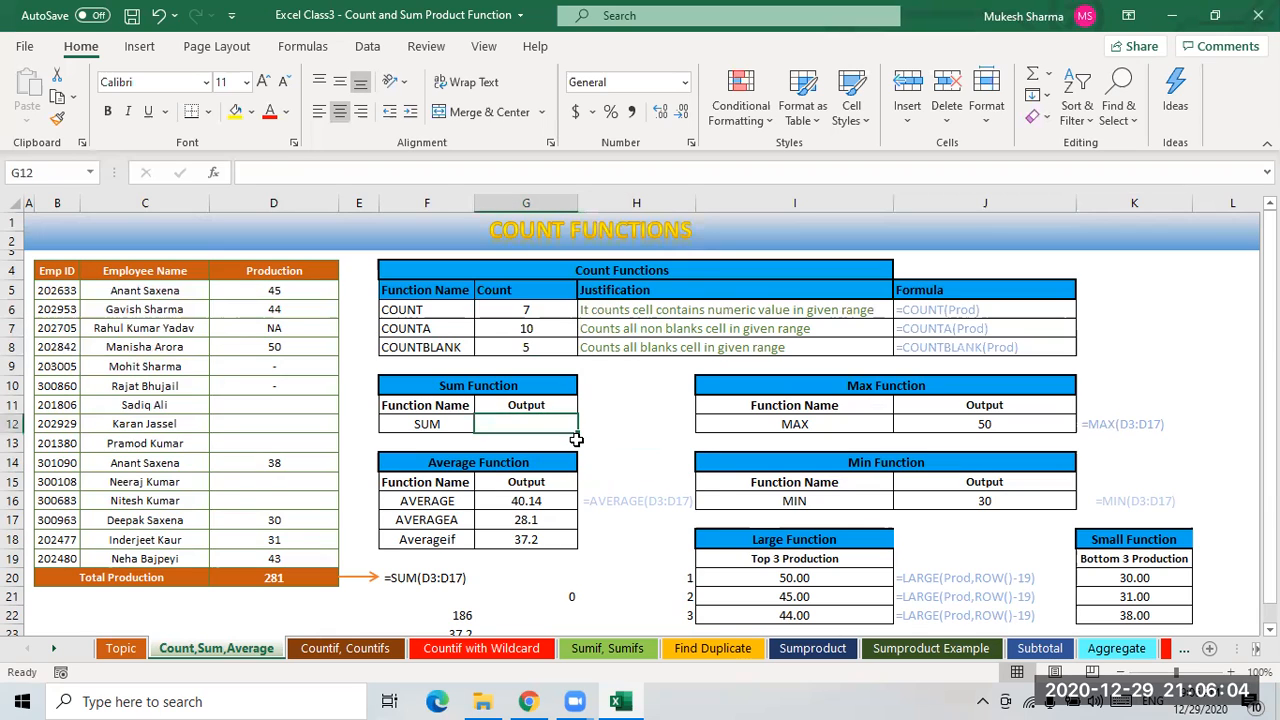
text(=sum)
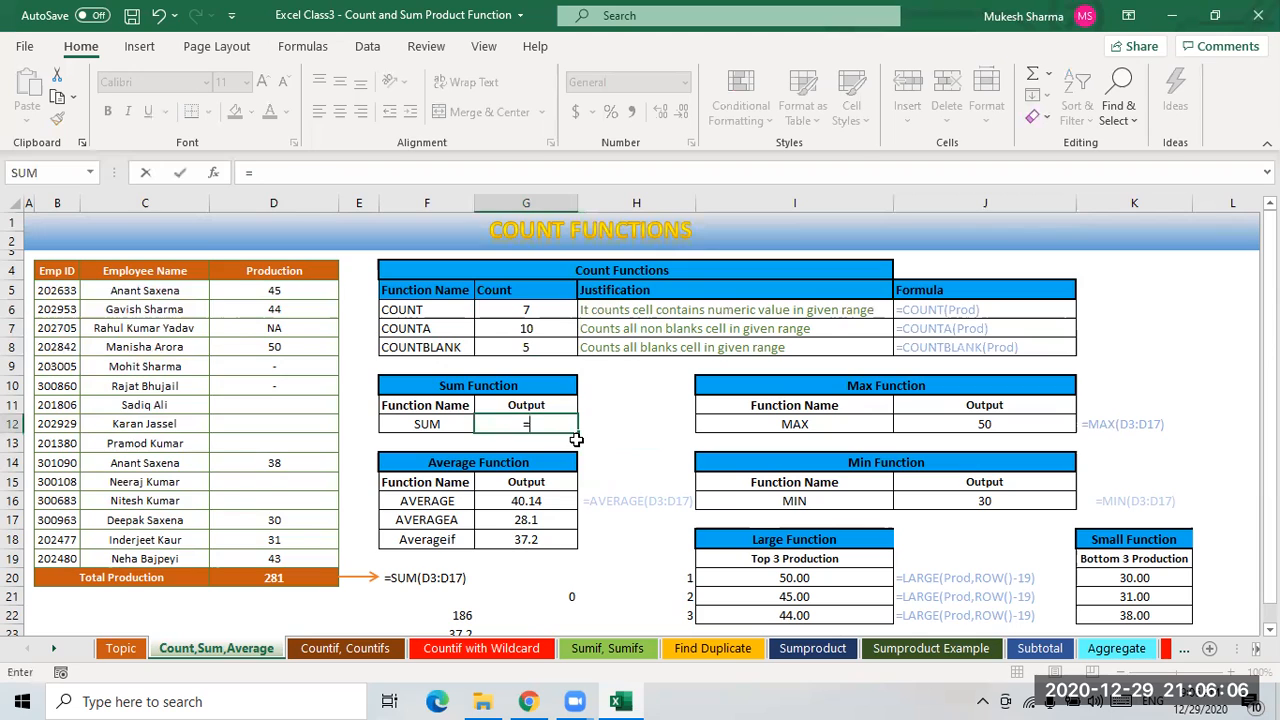
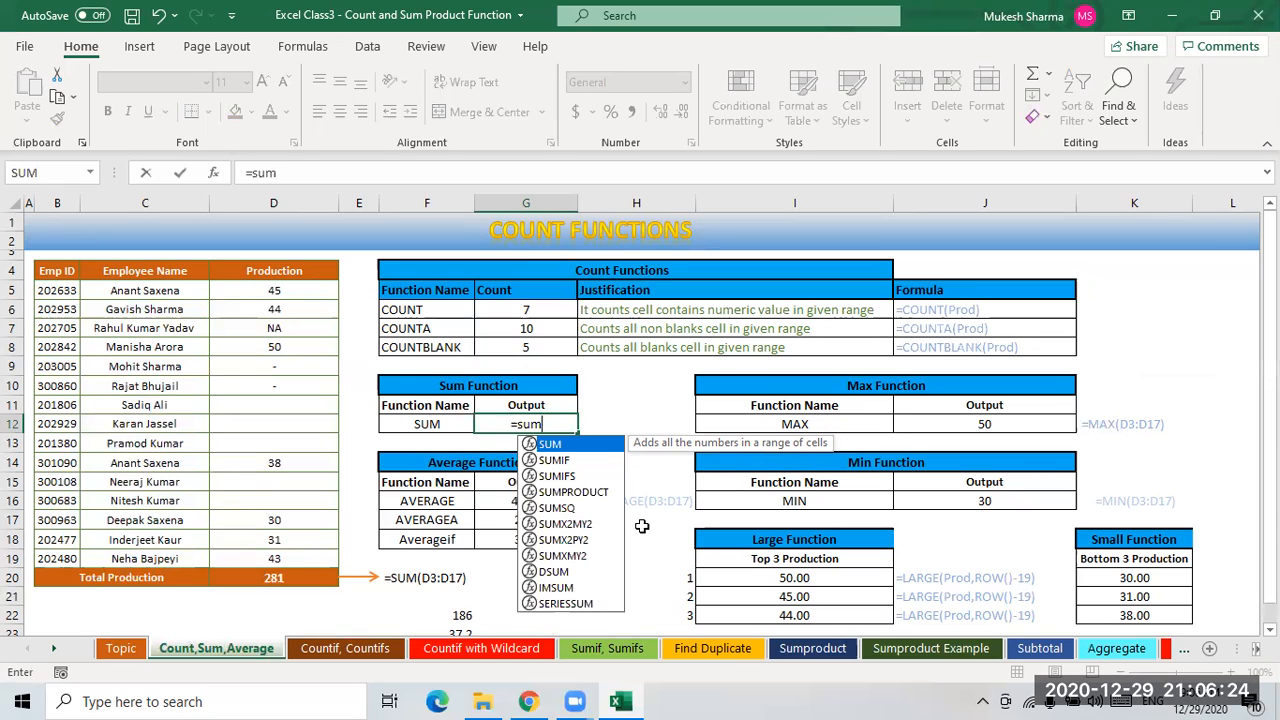
- Complete the formula in G12 as =SUM(Prod) to total the Production range
key(Tab)
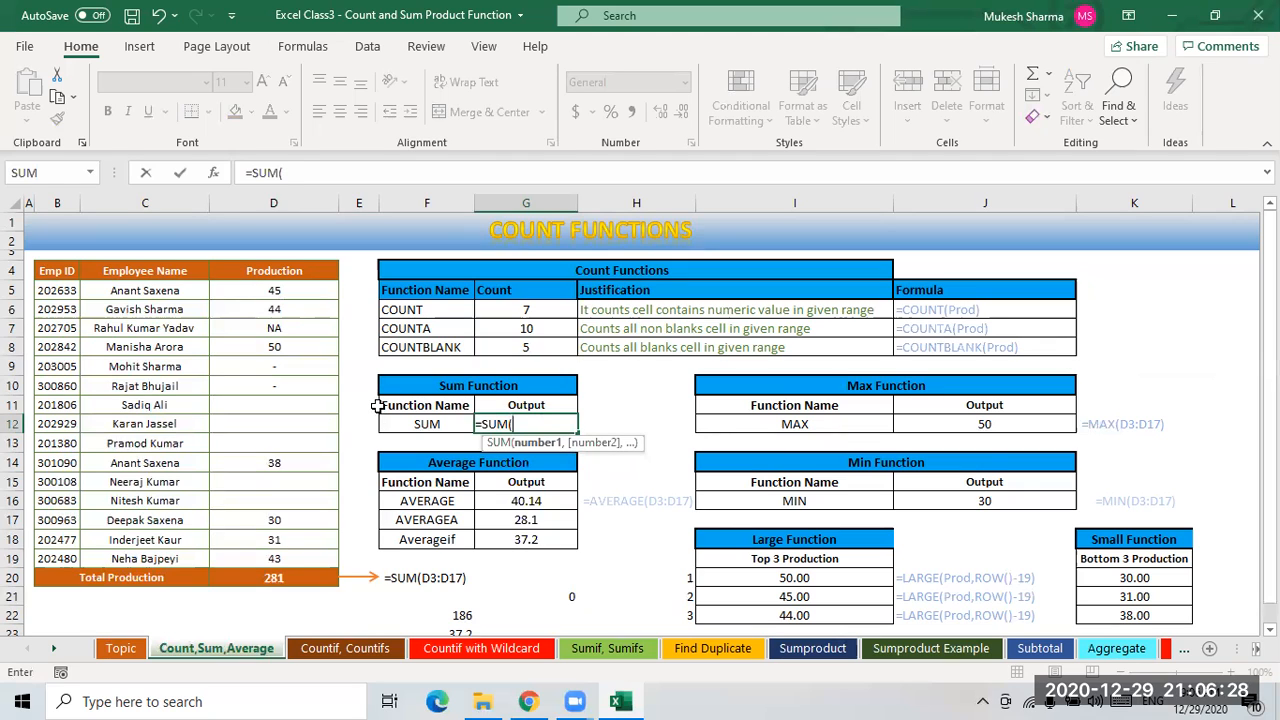
text(pro)
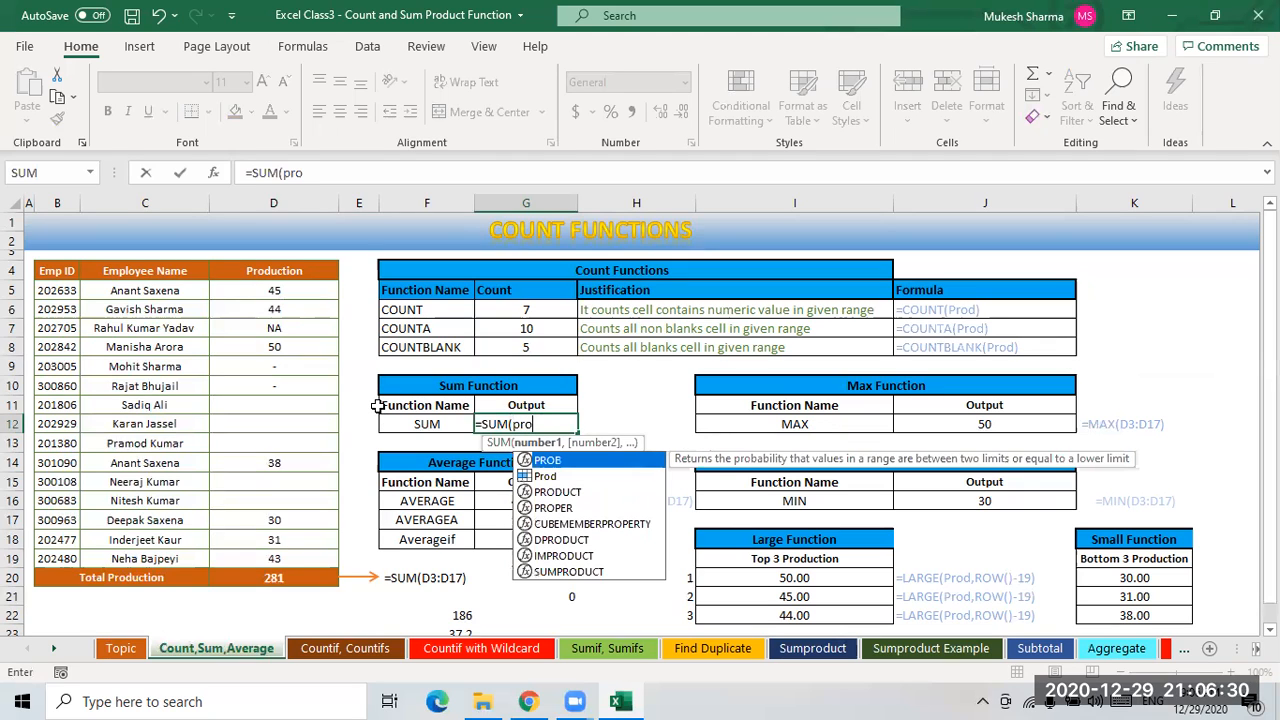
key(Down)
key(Tab)
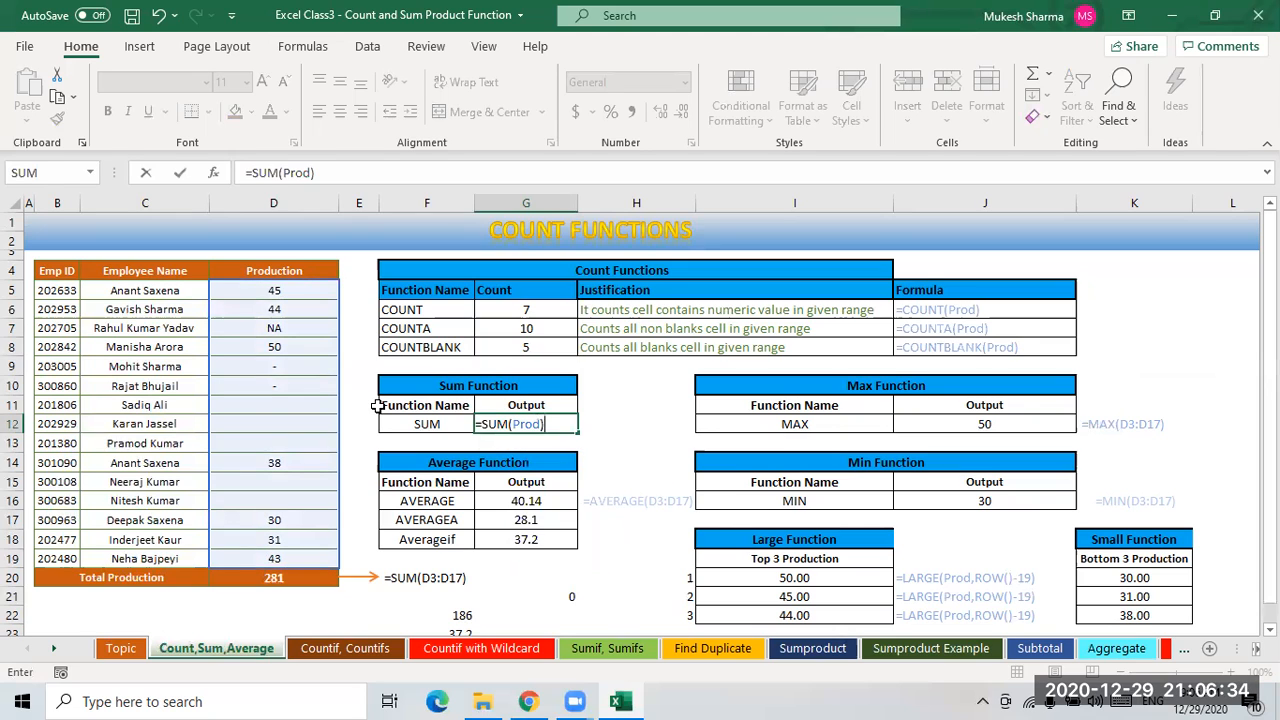
key(Return)
- Compare the SUM result in G12 with the Production column values
click(538, 428)
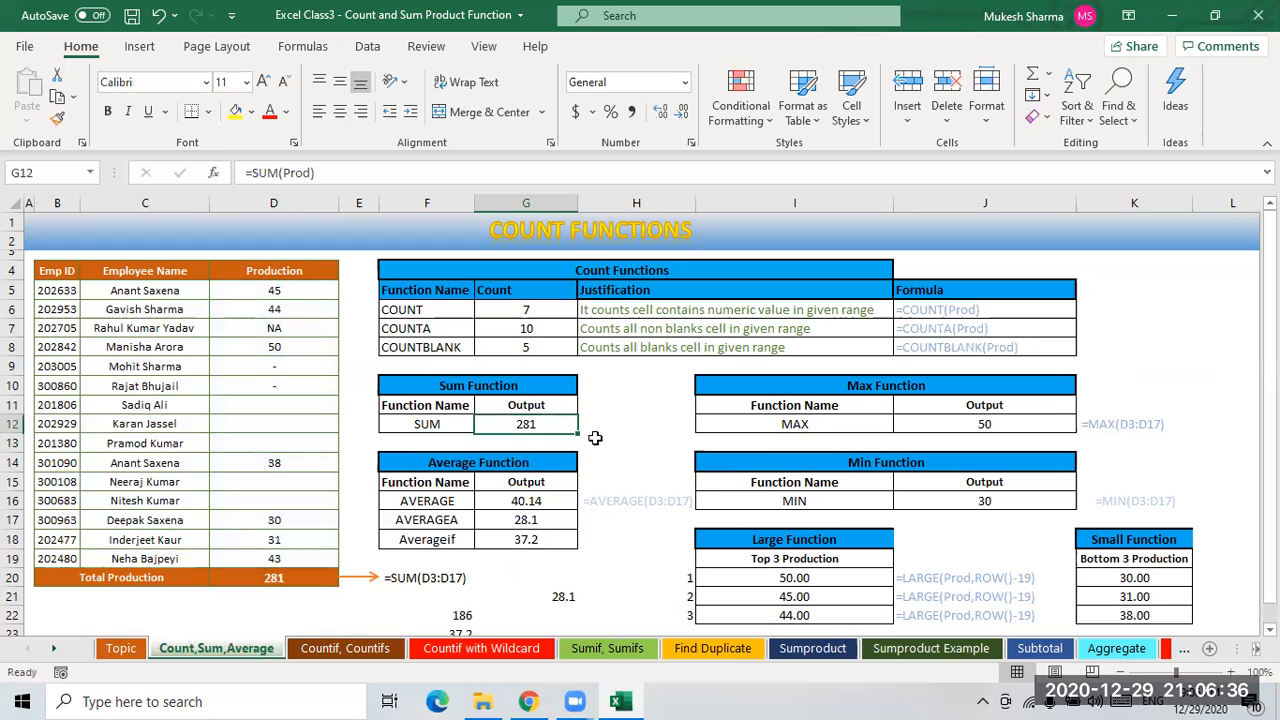
click(285, 291)
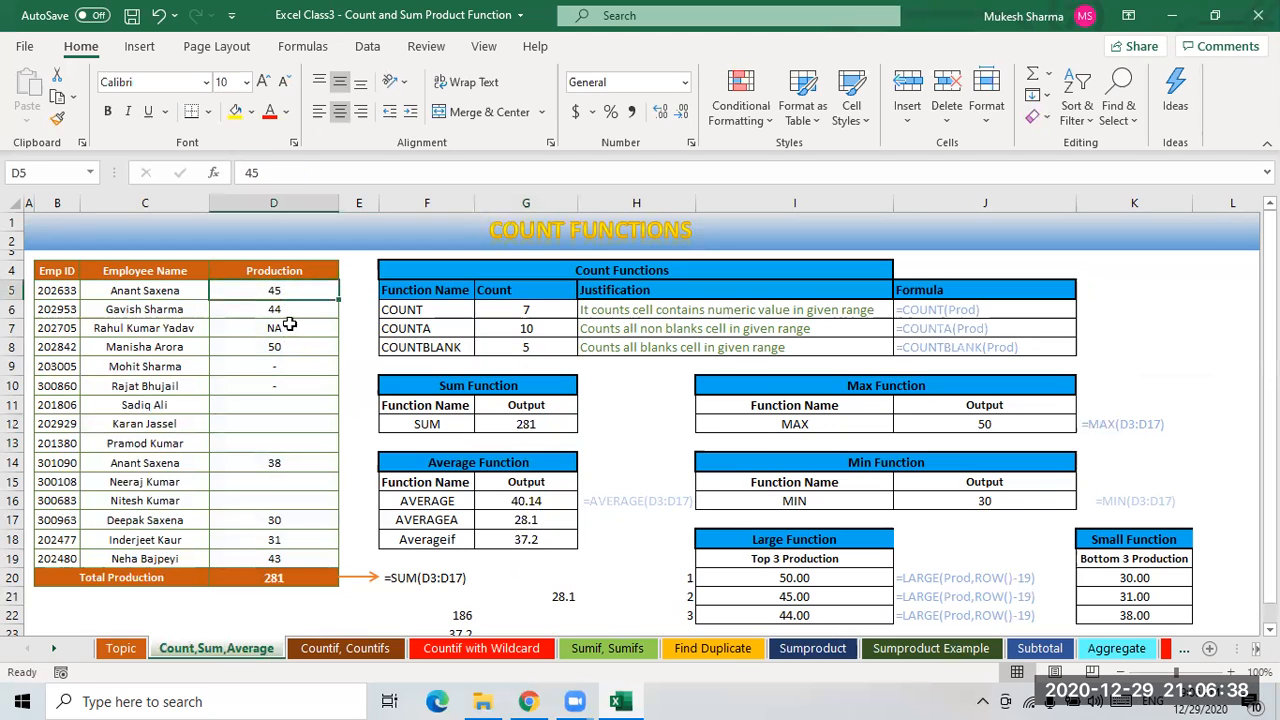
click(530, 430)
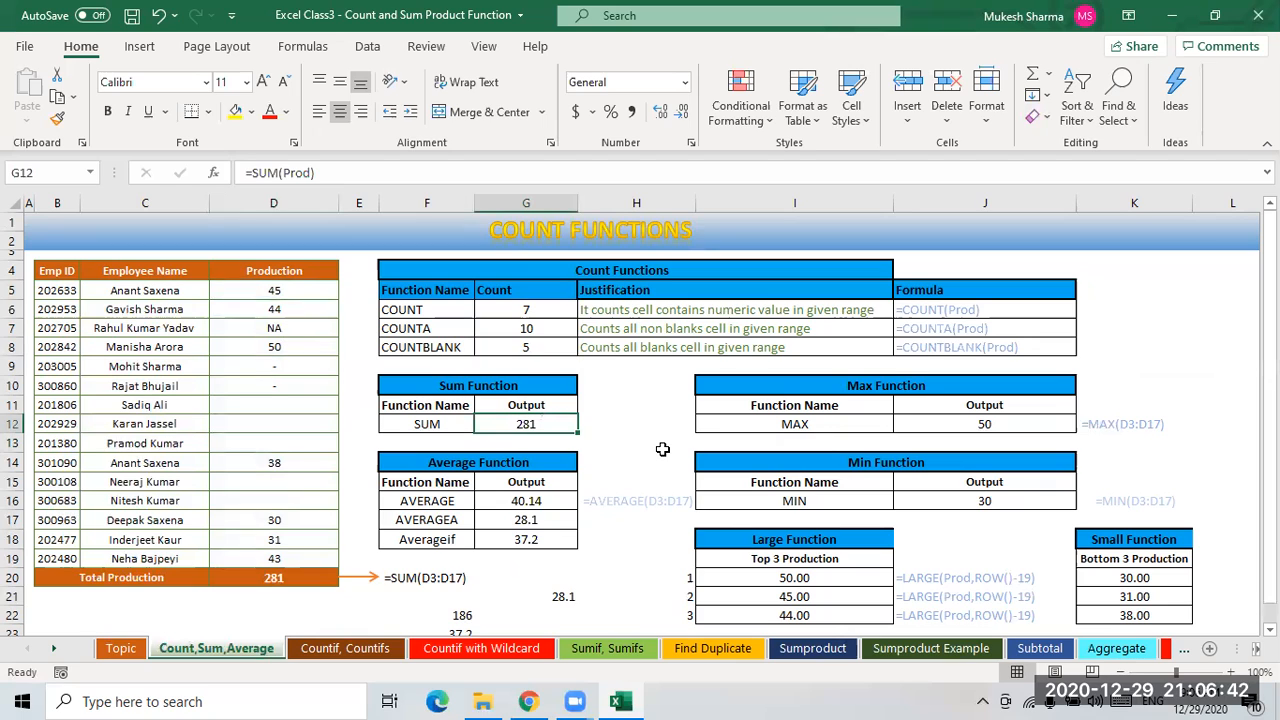
- Clear the Average Function outputs in G16:G18 and the formula text in H16
click(540, 504)
drag(538, 508, 533, 541)
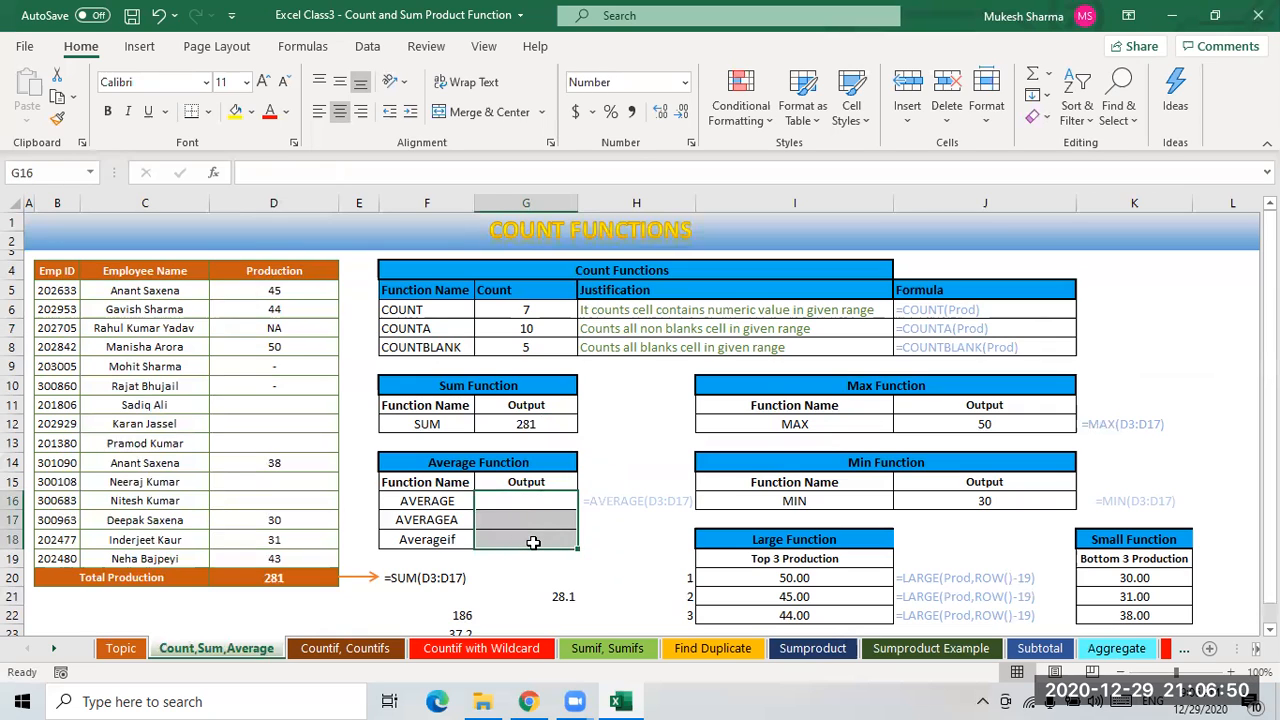
click(625, 505)
key(Delete)
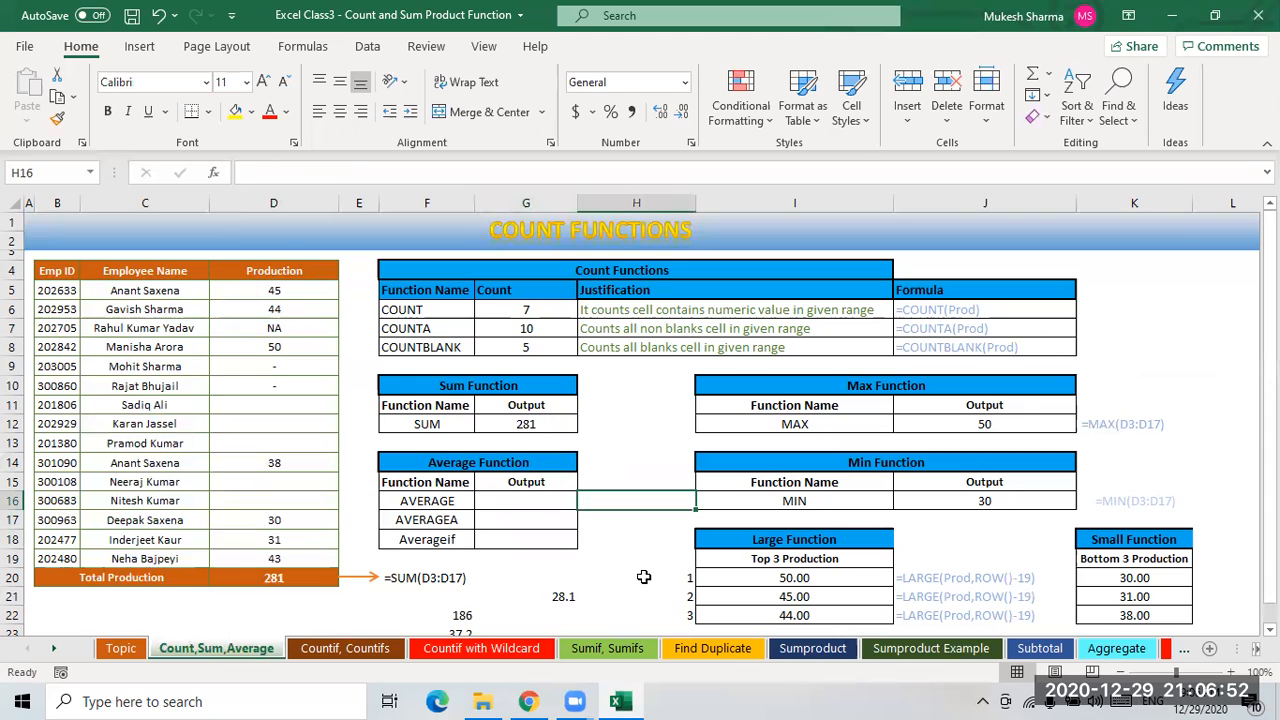
- Enter =AVERAGE(Prod) in G16 by selecting the Production cells as the range
click(508, 501)
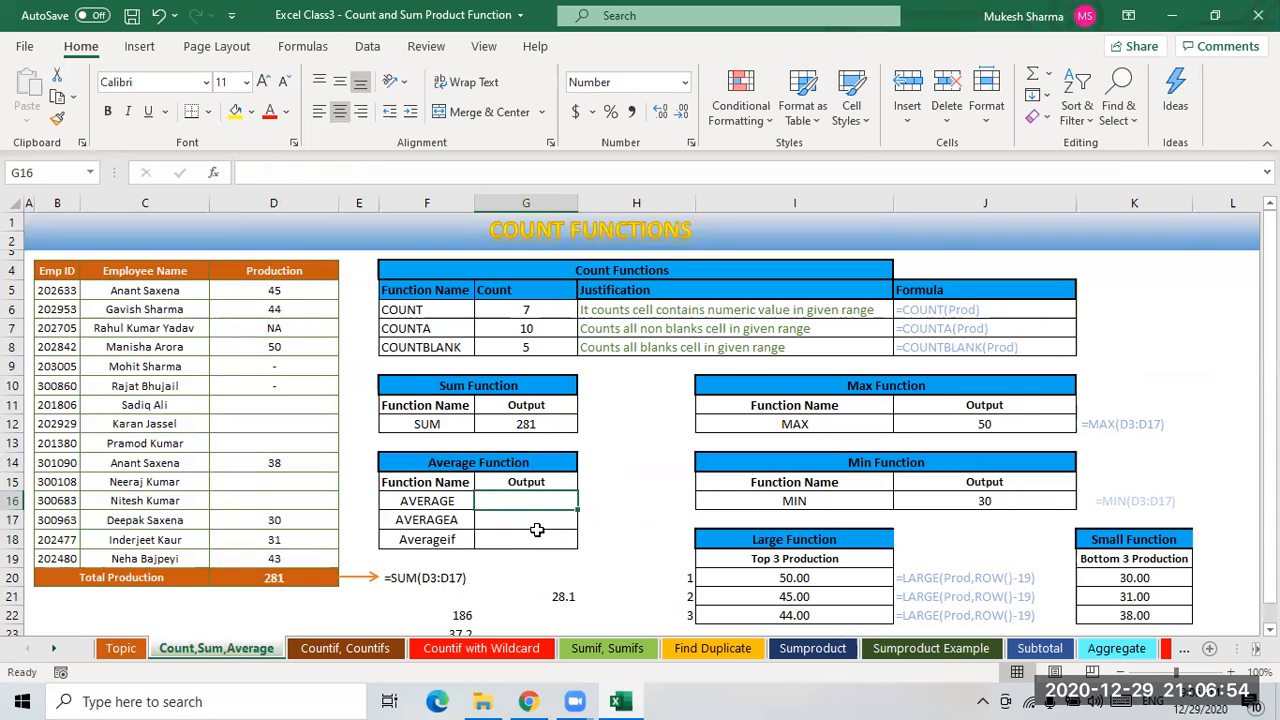
text(=av)
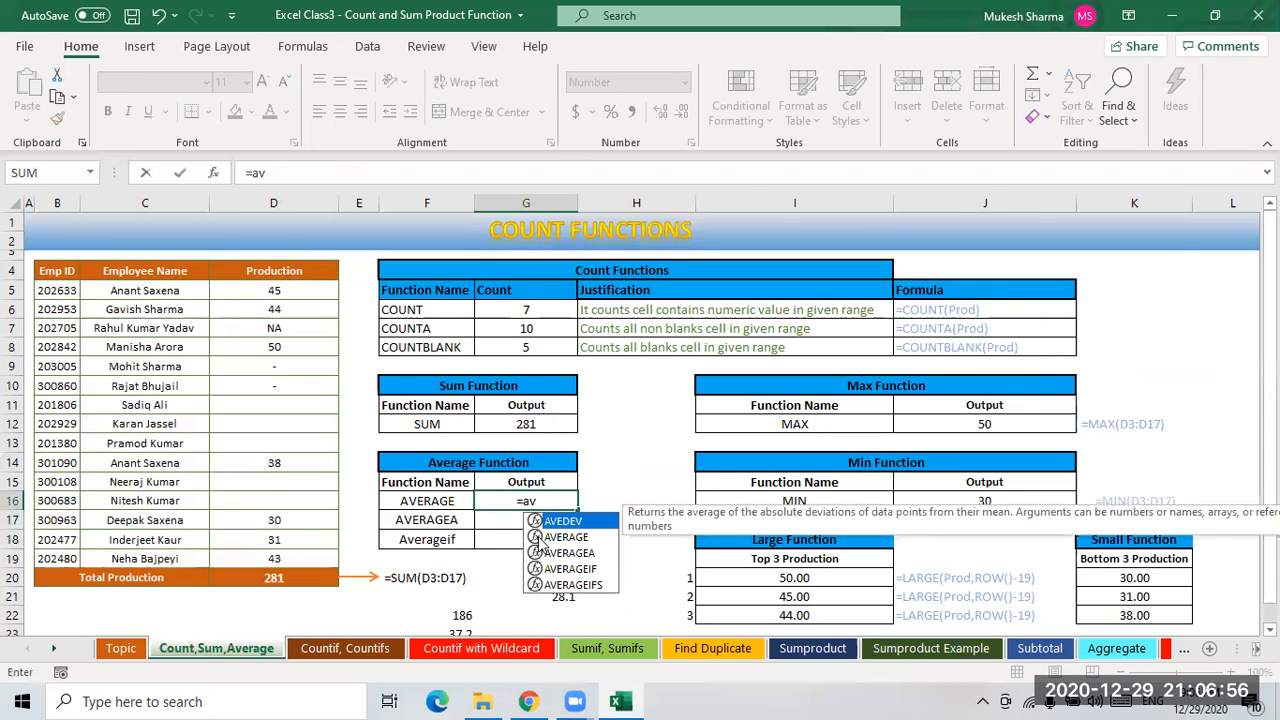
text(e)
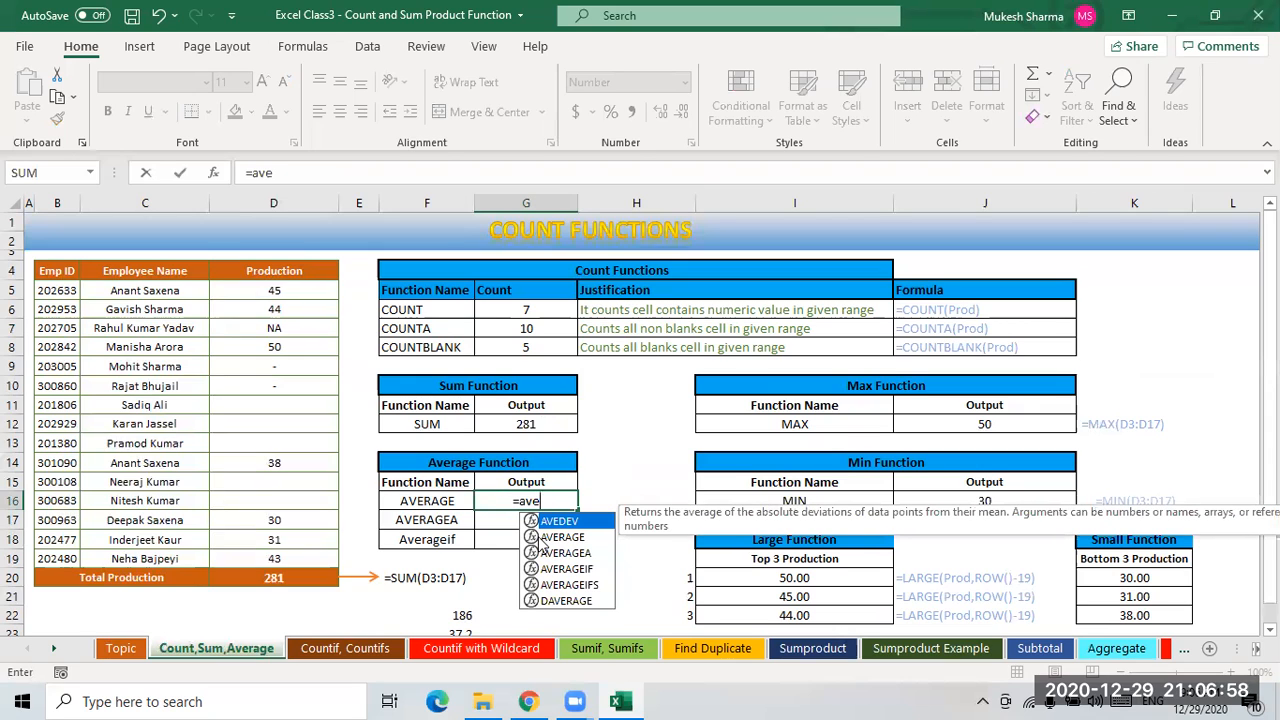
text(r)
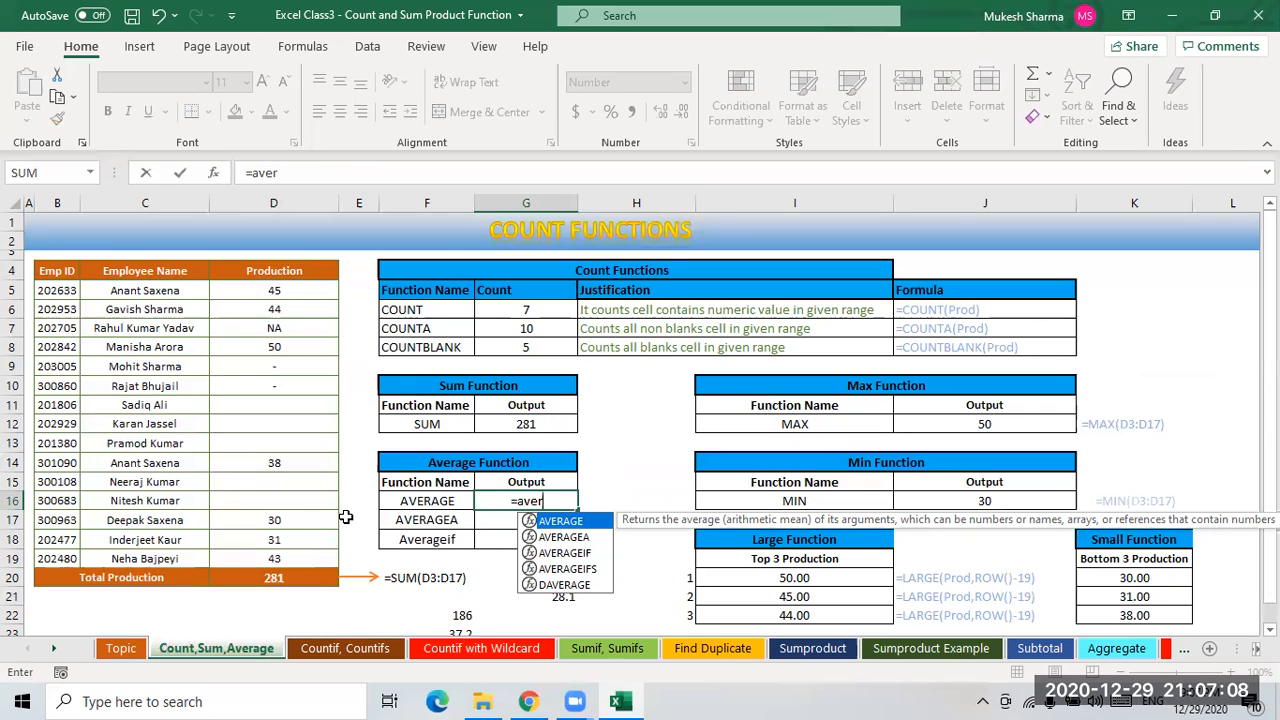
key(Tab)
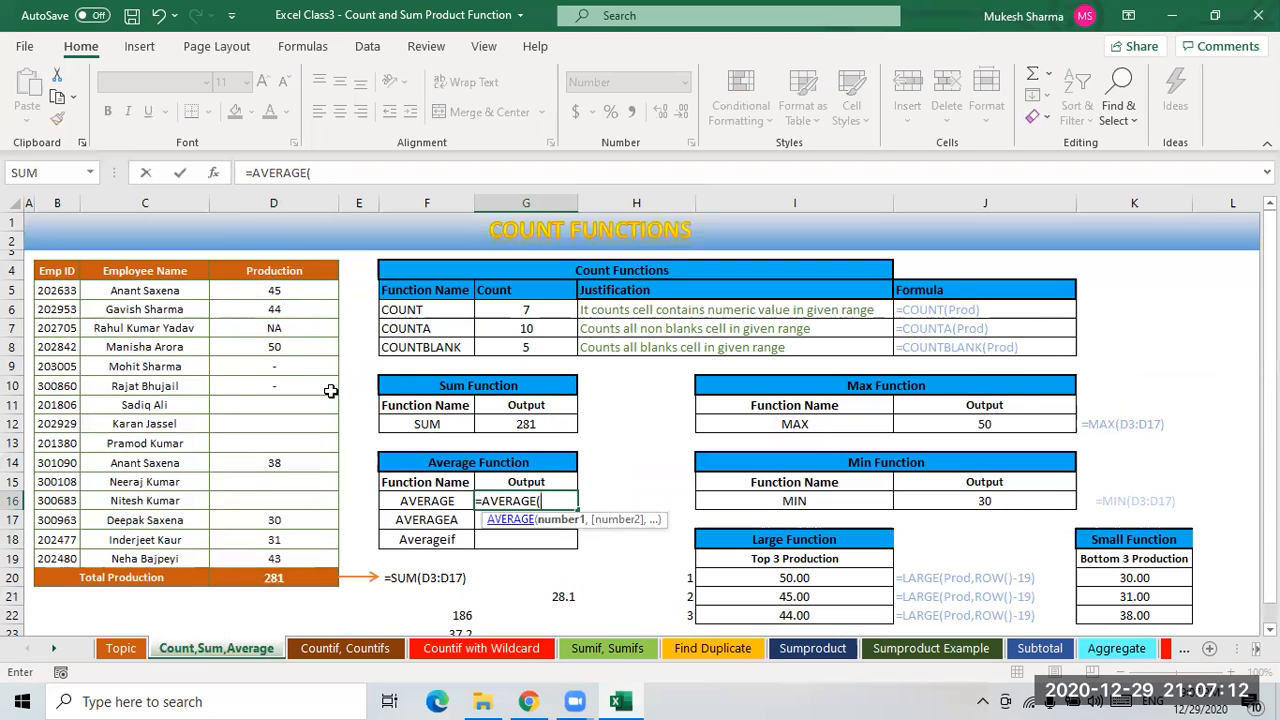
drag(282, 294, 298, 561)
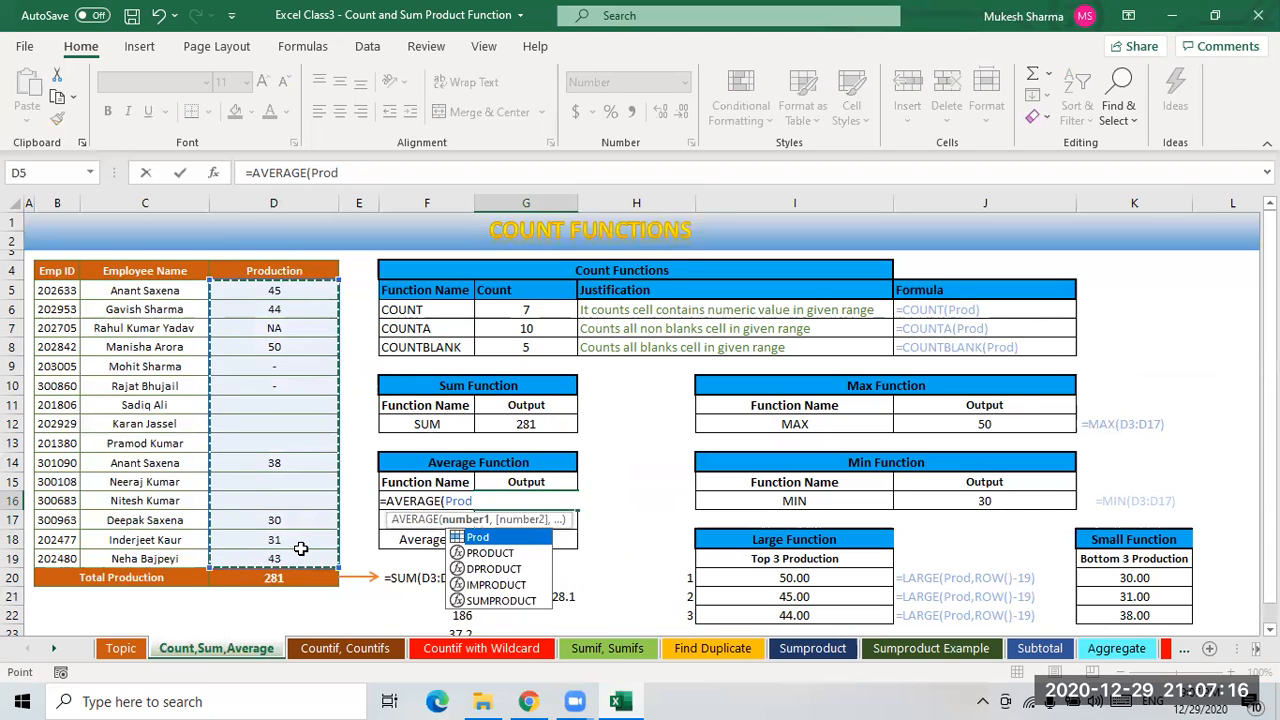
text())
key(Return)
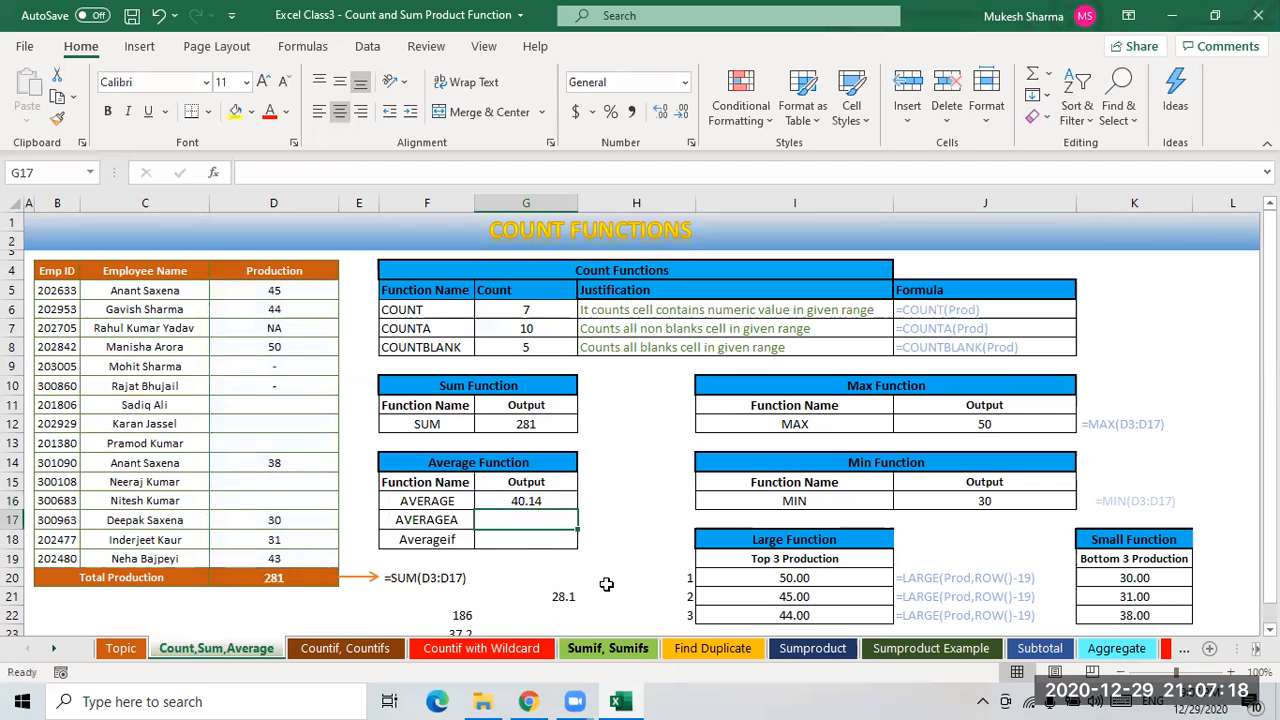
click(538, 500)
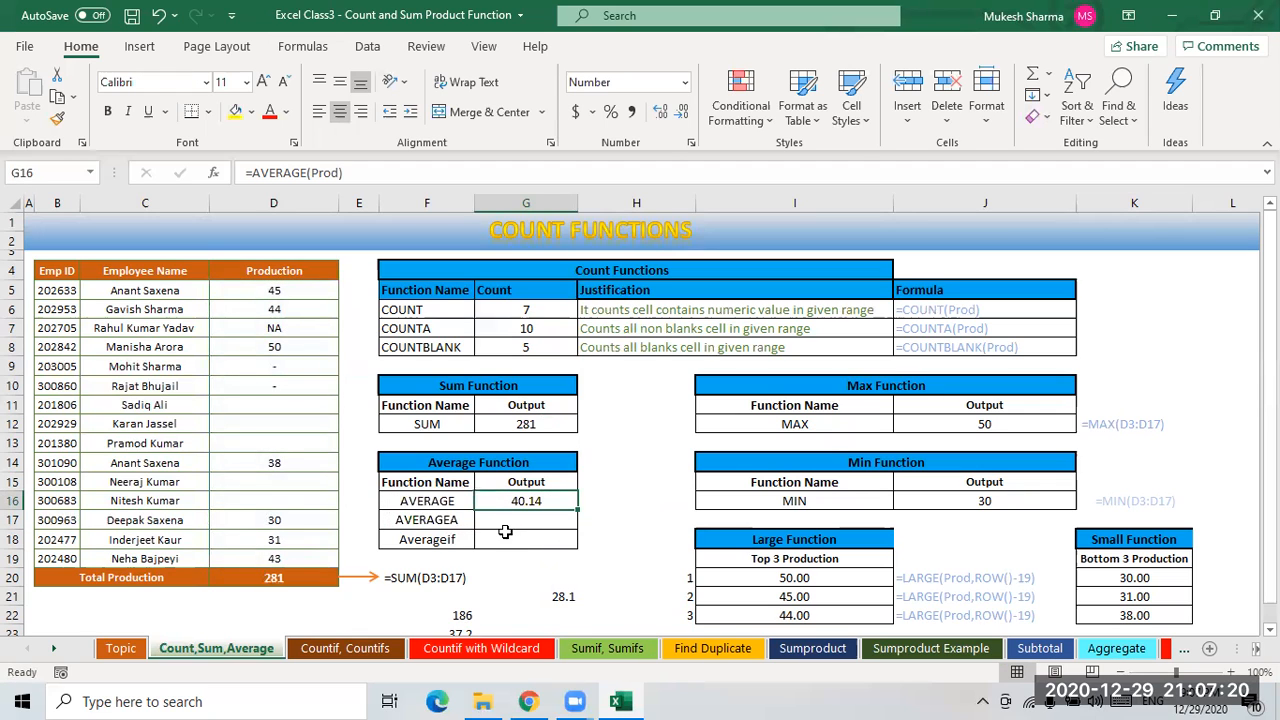
- Enter =AVERAGEA(Prod) in G17 to average all non-blank Production cells
click(510, 521)
text(=ave)
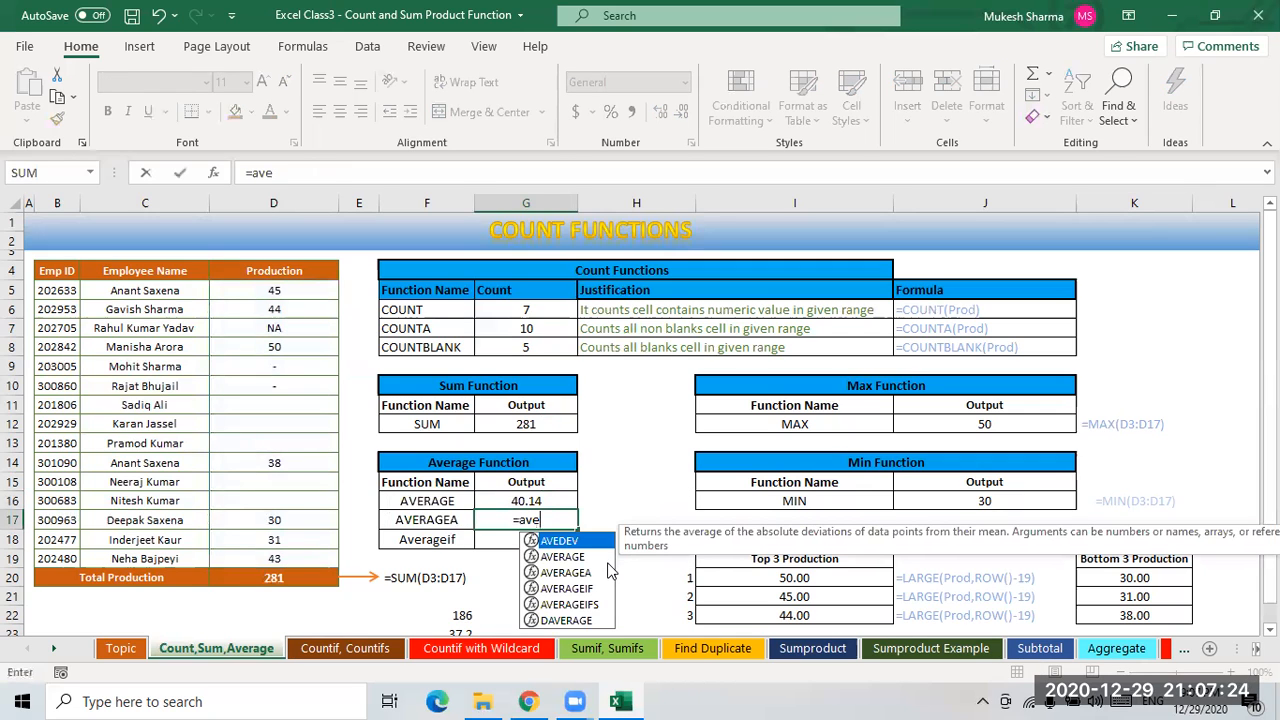
key(Down)
key(Down)
key(Tab)
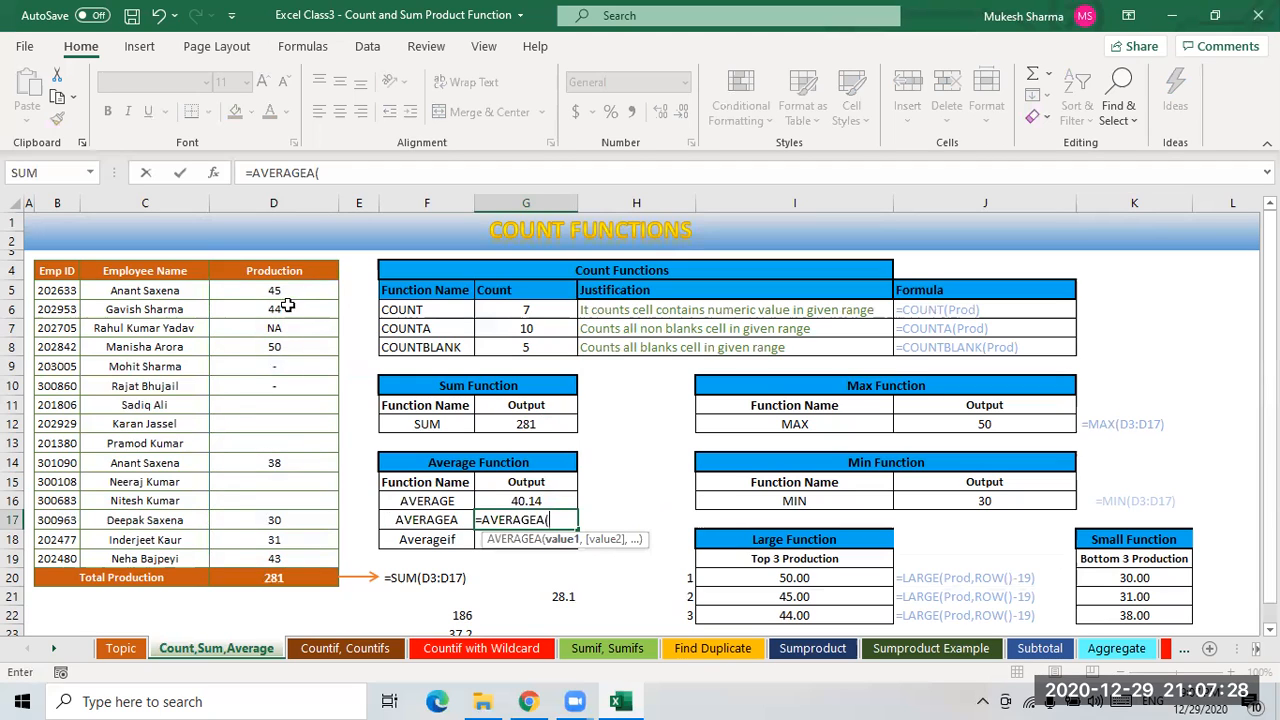
text(pro)
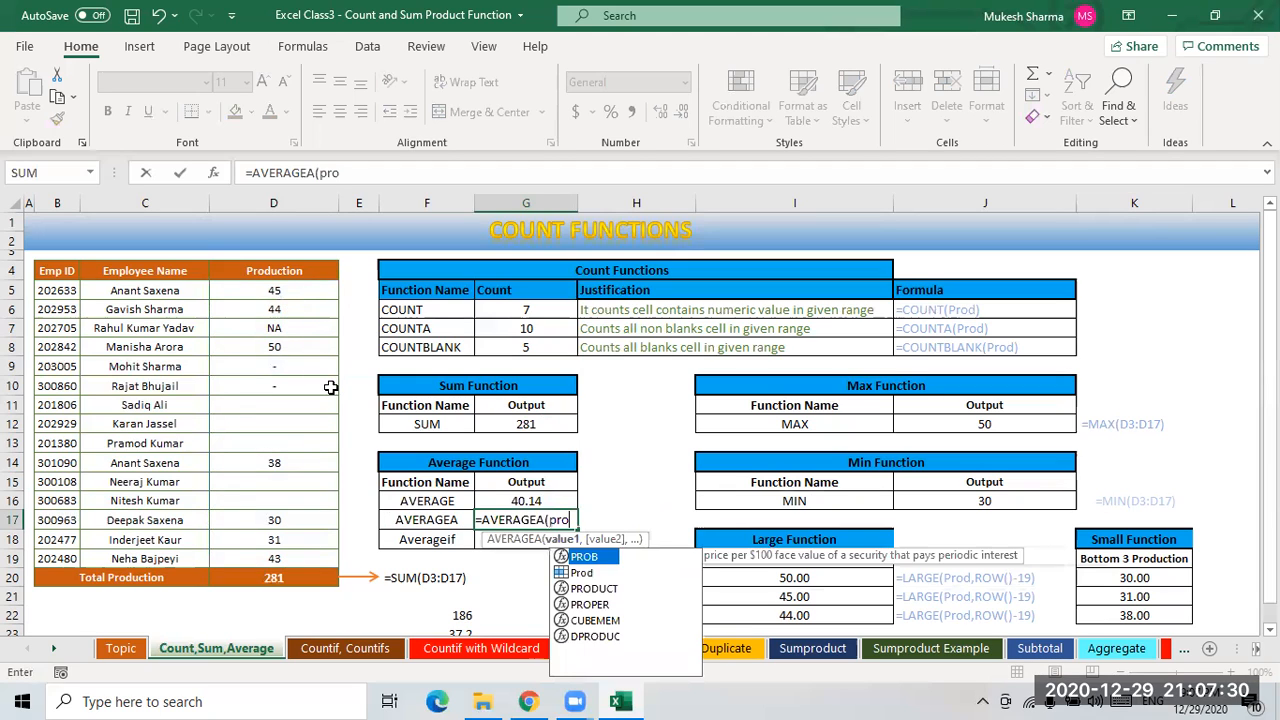
key(Down)
key(Tab)
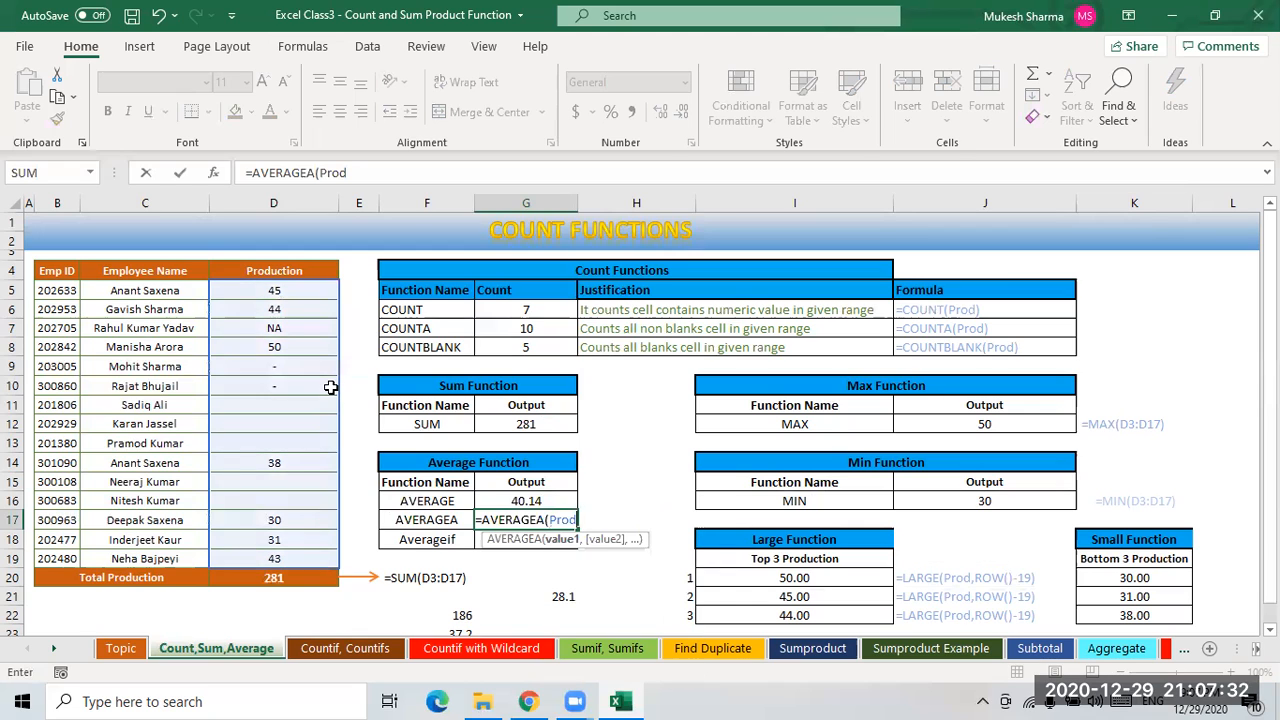
text())
key(Return)
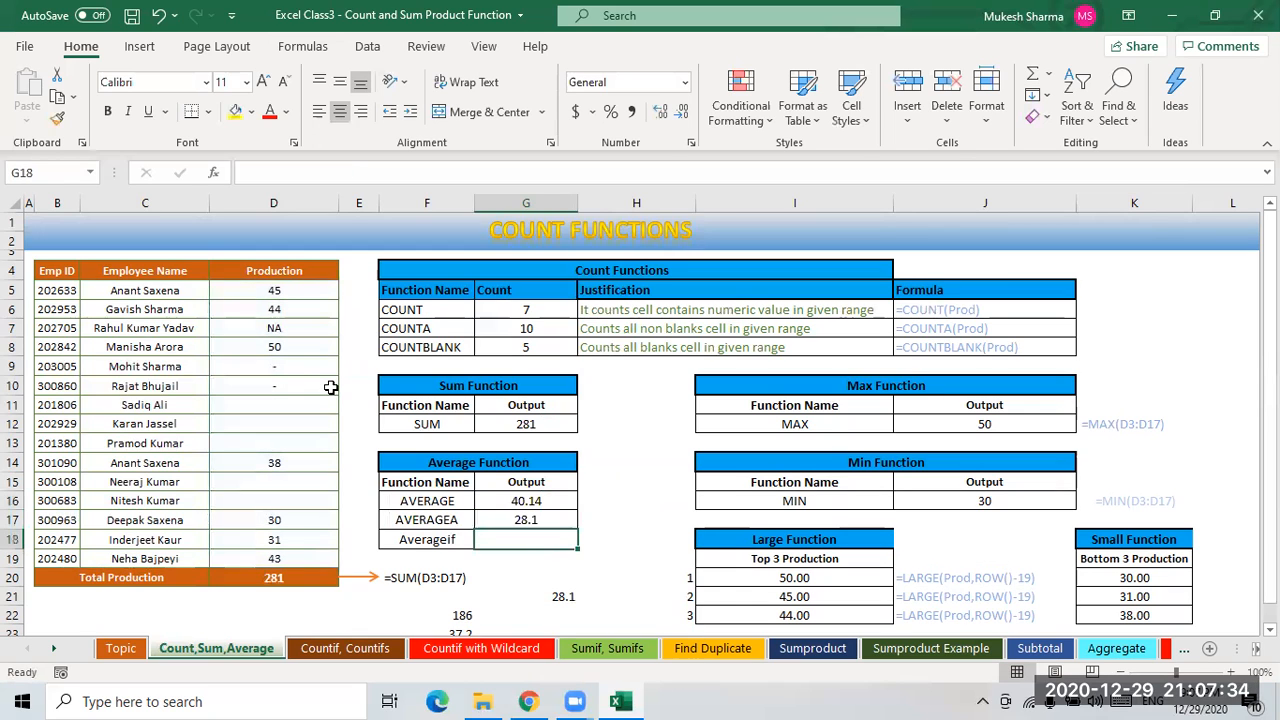
- Delete the leftover scratch values in F21:H23 and H20 below the Average table
click(528, 501)
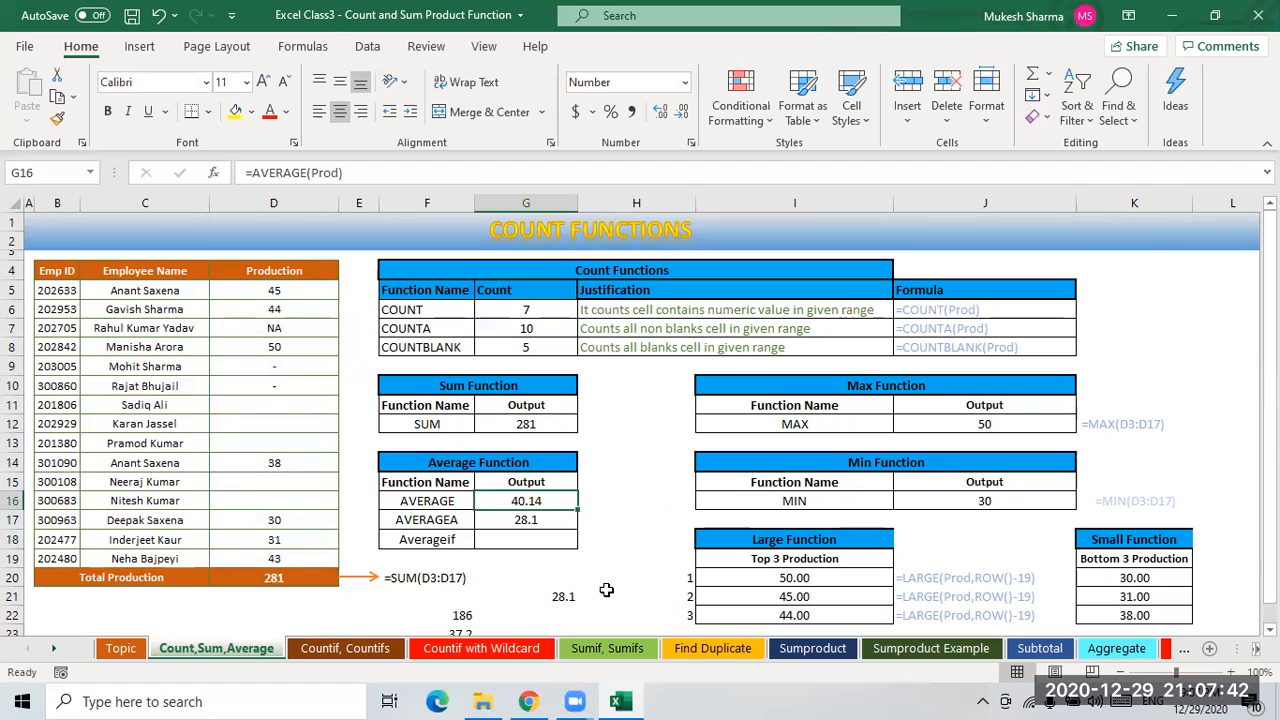
click(466, 616)
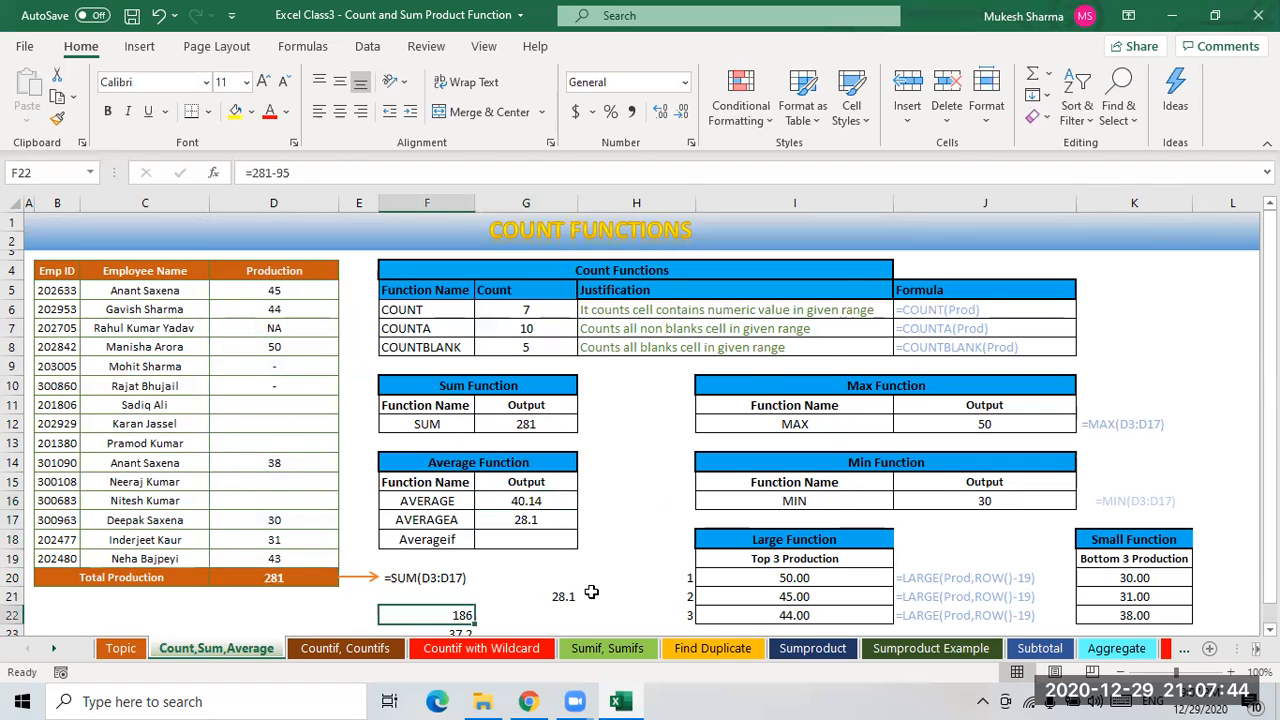
scroll(557, 571, down, 2)
drag(452, 490, 598, 558)
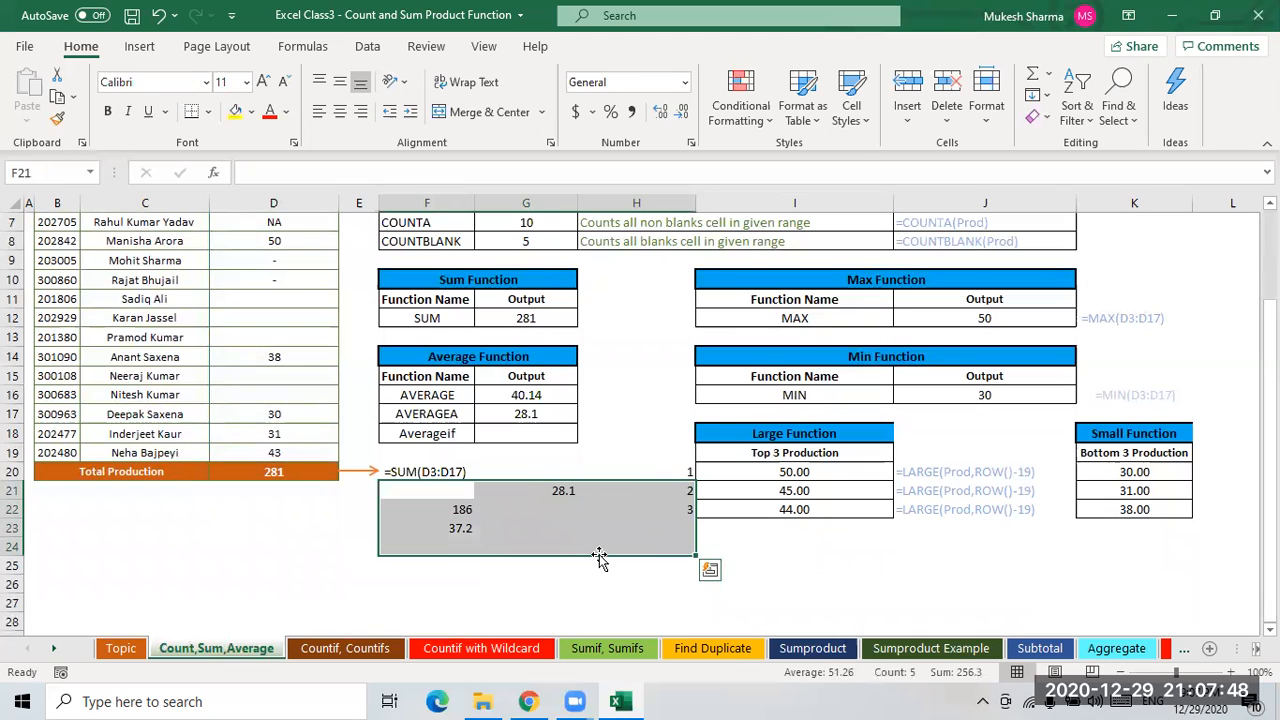
key(Delete)
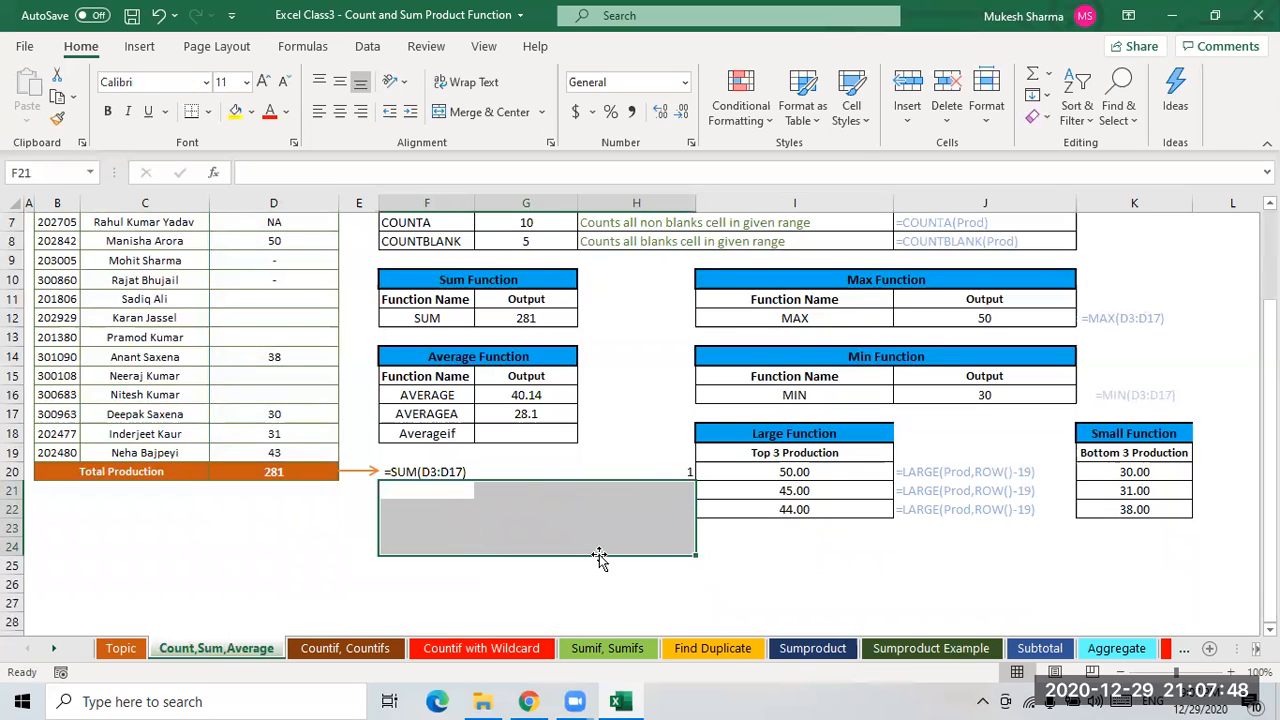
click(674, 473)
key(Delete)
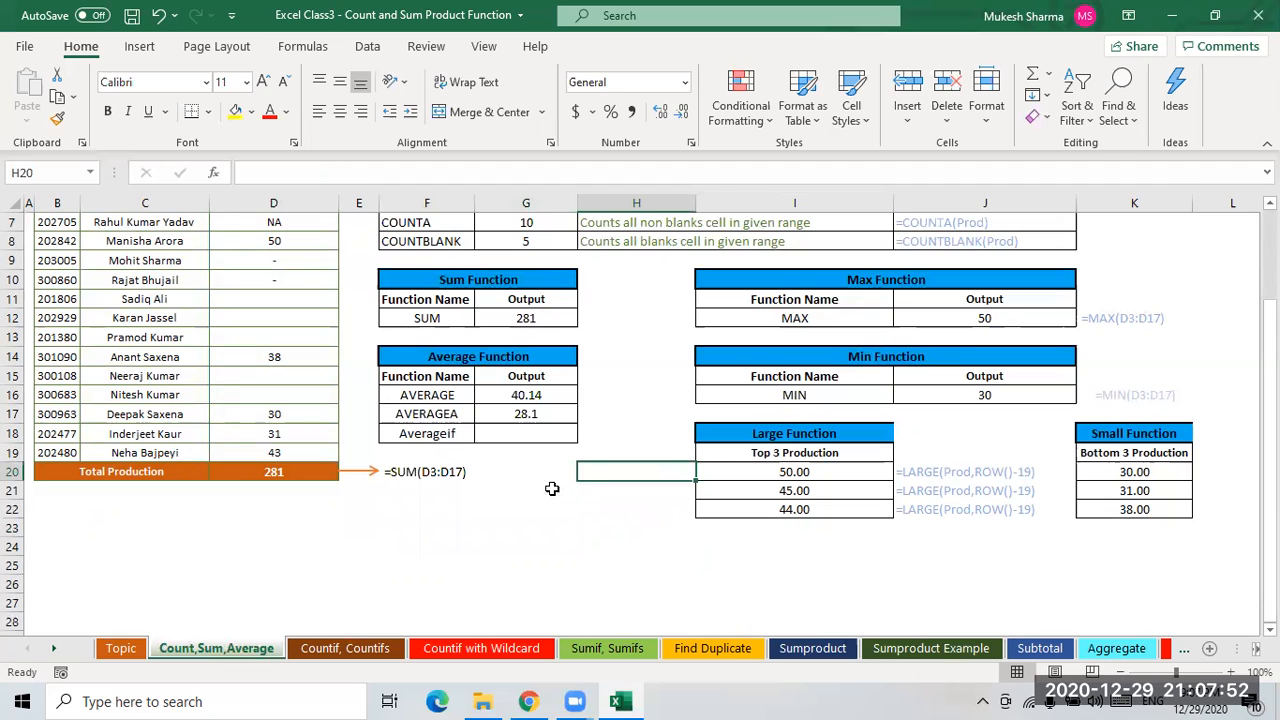
scroll(530, 420, up, 2)
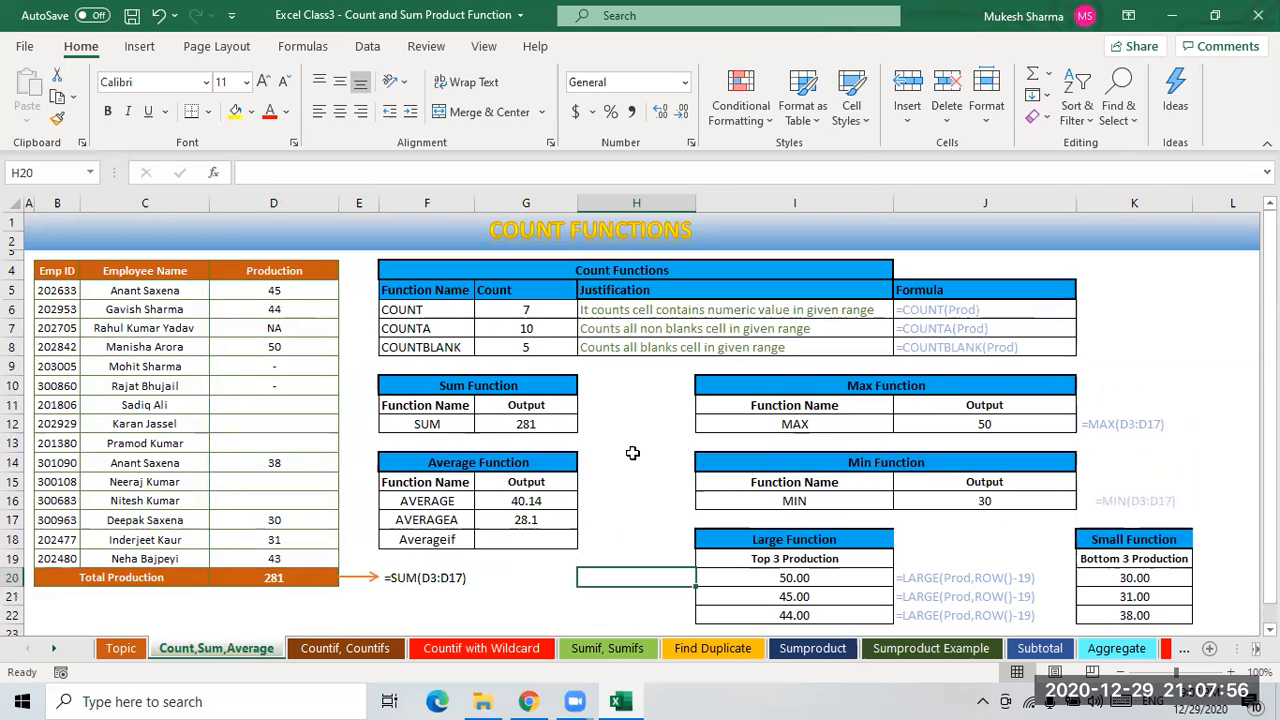
- Enter =G12/7 in H16 to calculate the average manually from the sum and count
click(626, 498)
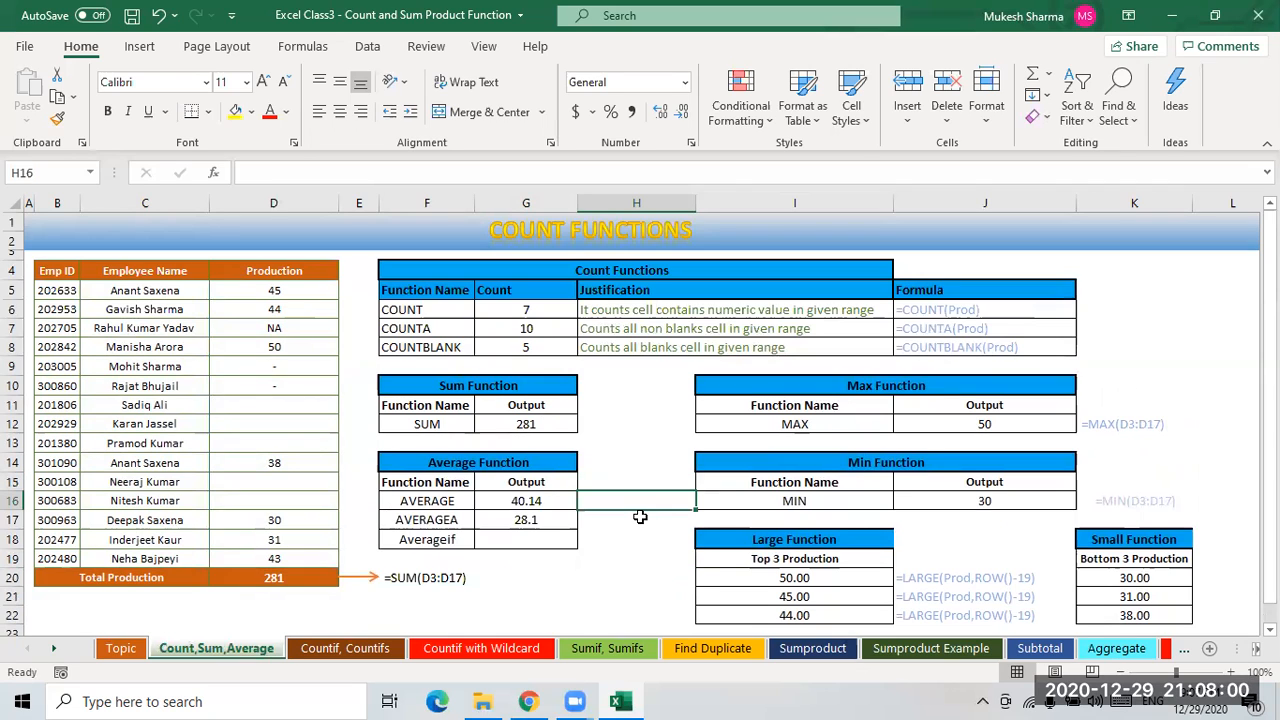
text(=)
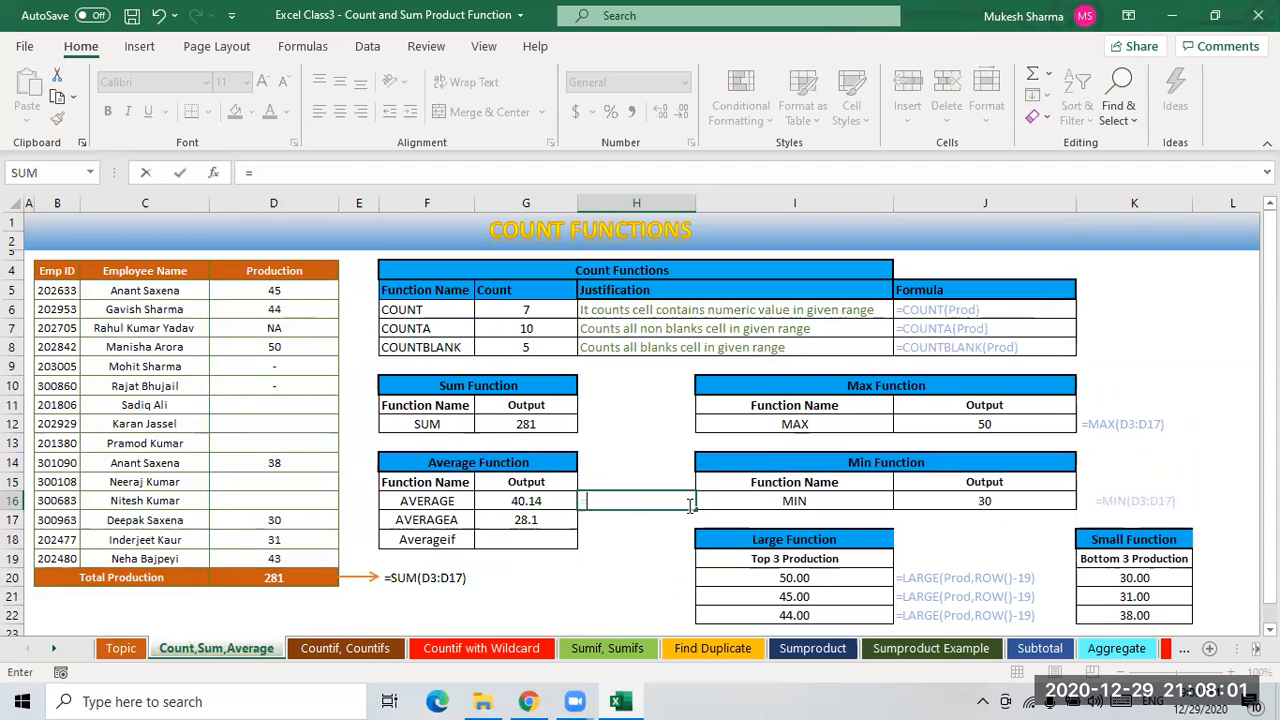
click(530, 424)
text(/7)
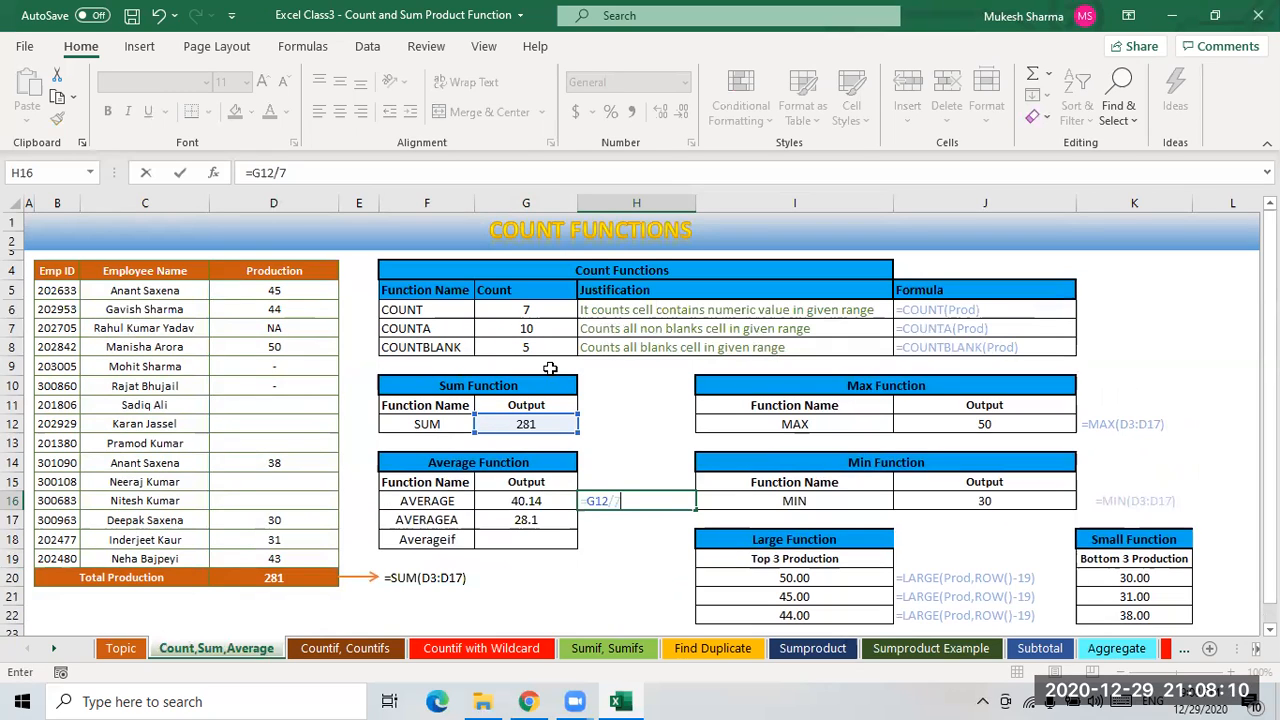
key(Return)
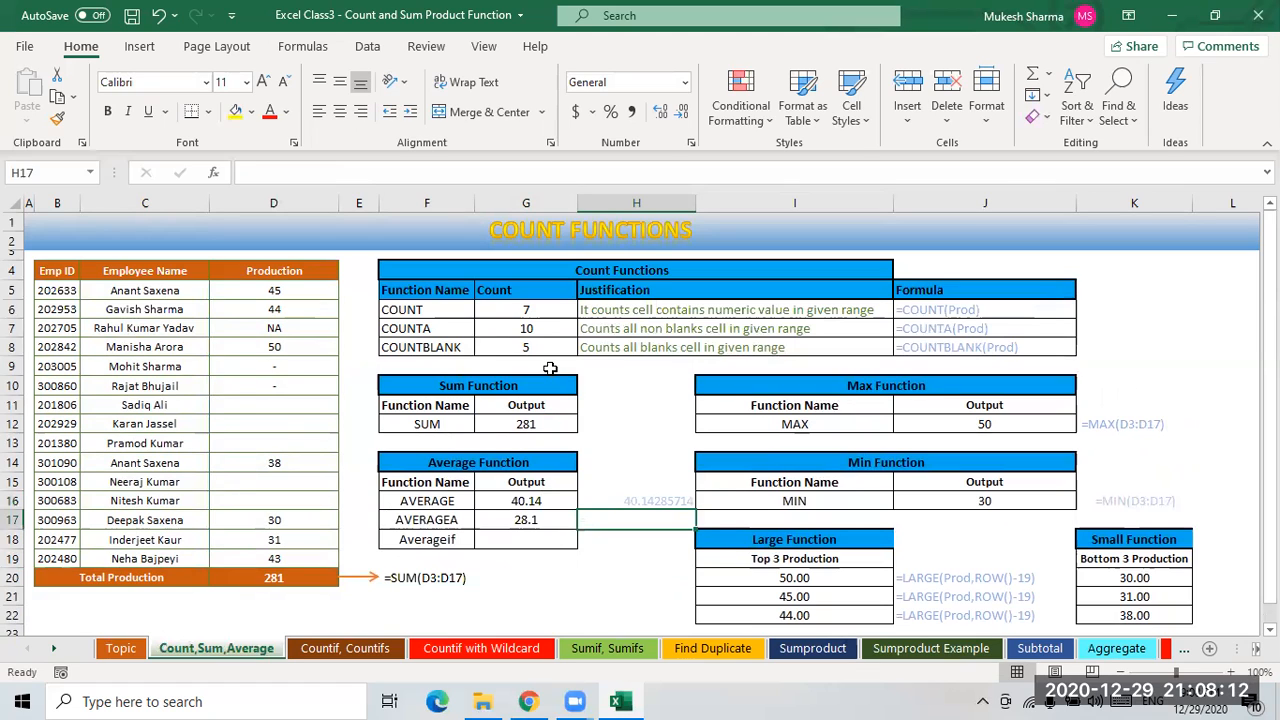
- Decrease the decimal places displayed for the manual average in H16
key(Up)
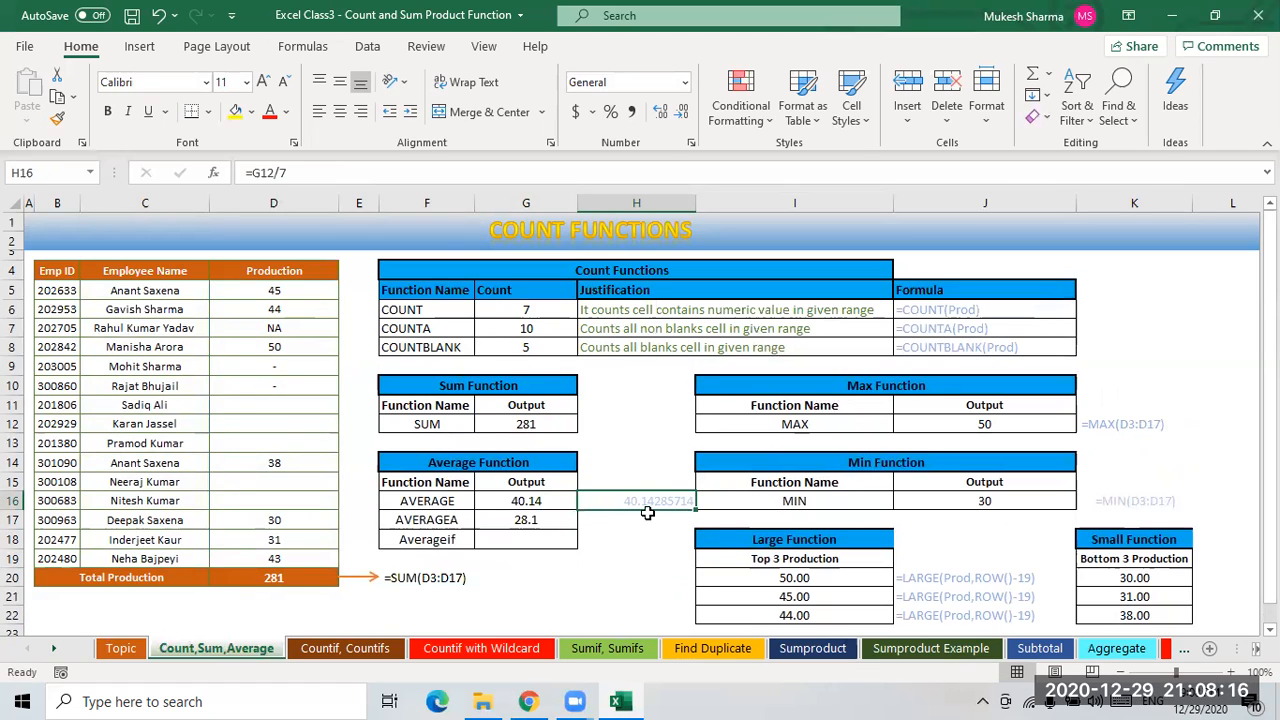
click(681, 113)
click(681, 113)
click(681, 113)
click(681, 113)
click(681, 113)
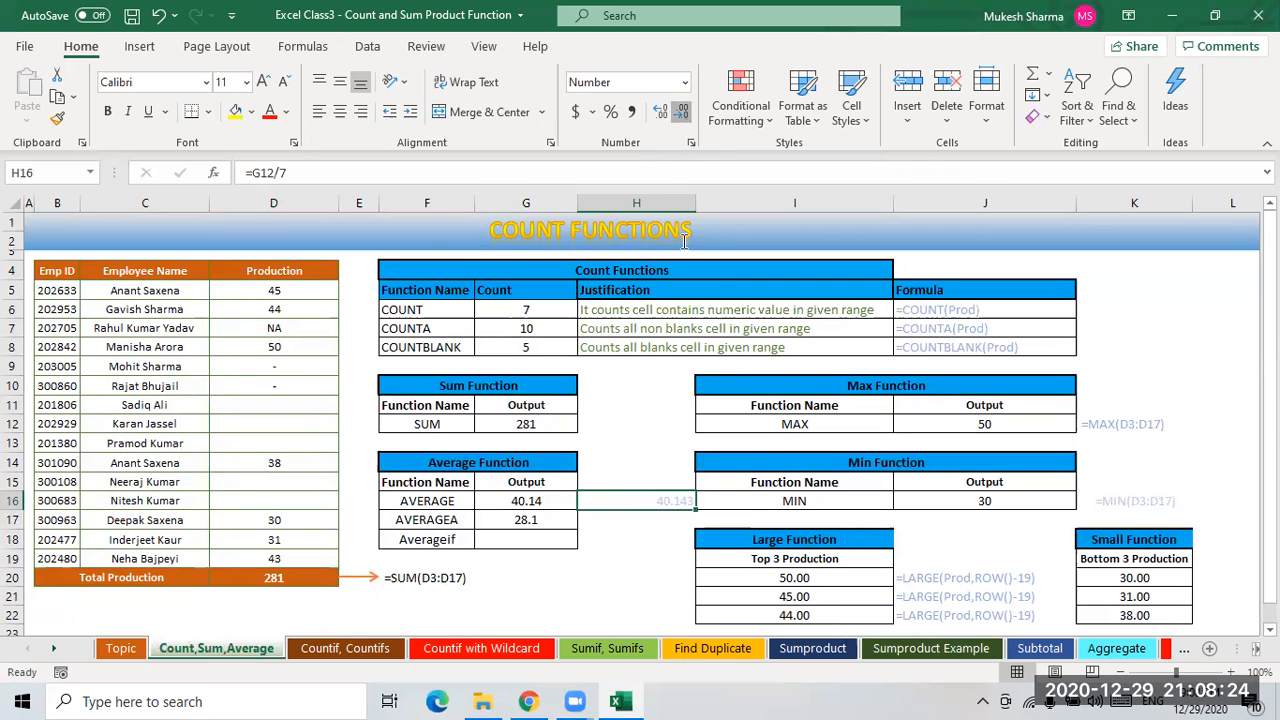
- Set the font color of the manual average cells H16:H18 to black
click(667, 545)
drag(649, 503, 649, 541)
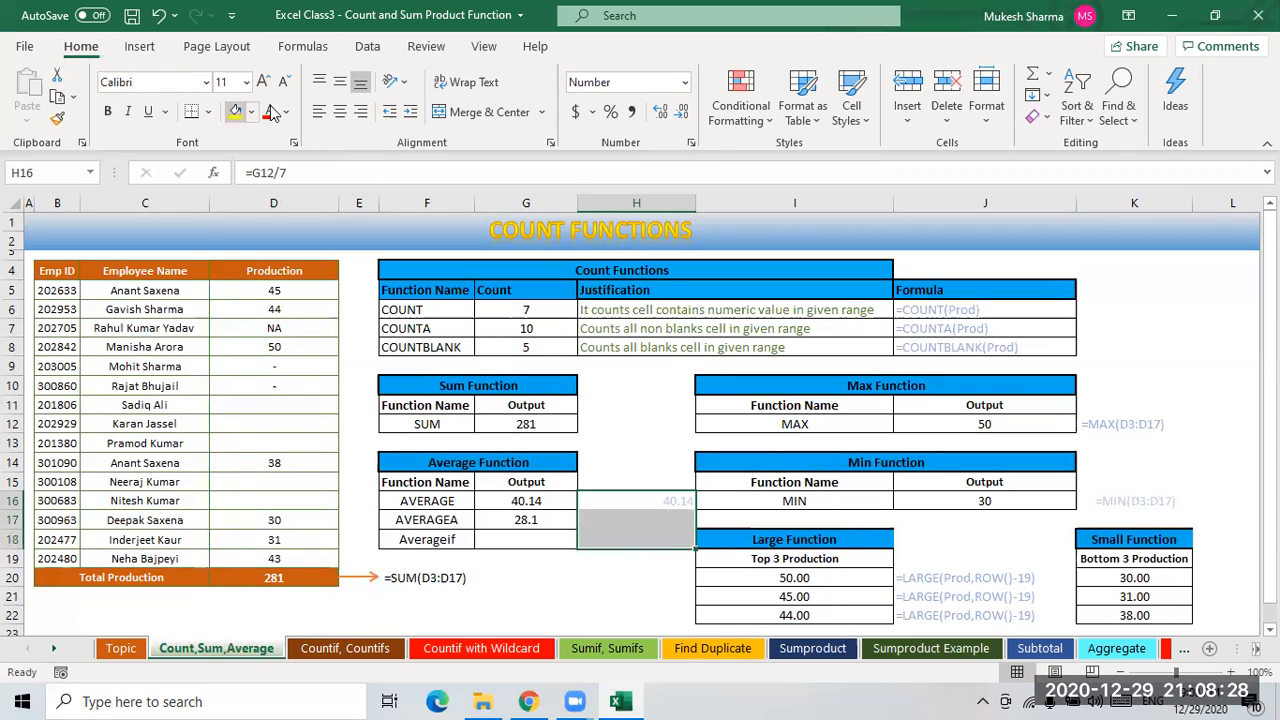
click(286, 112)
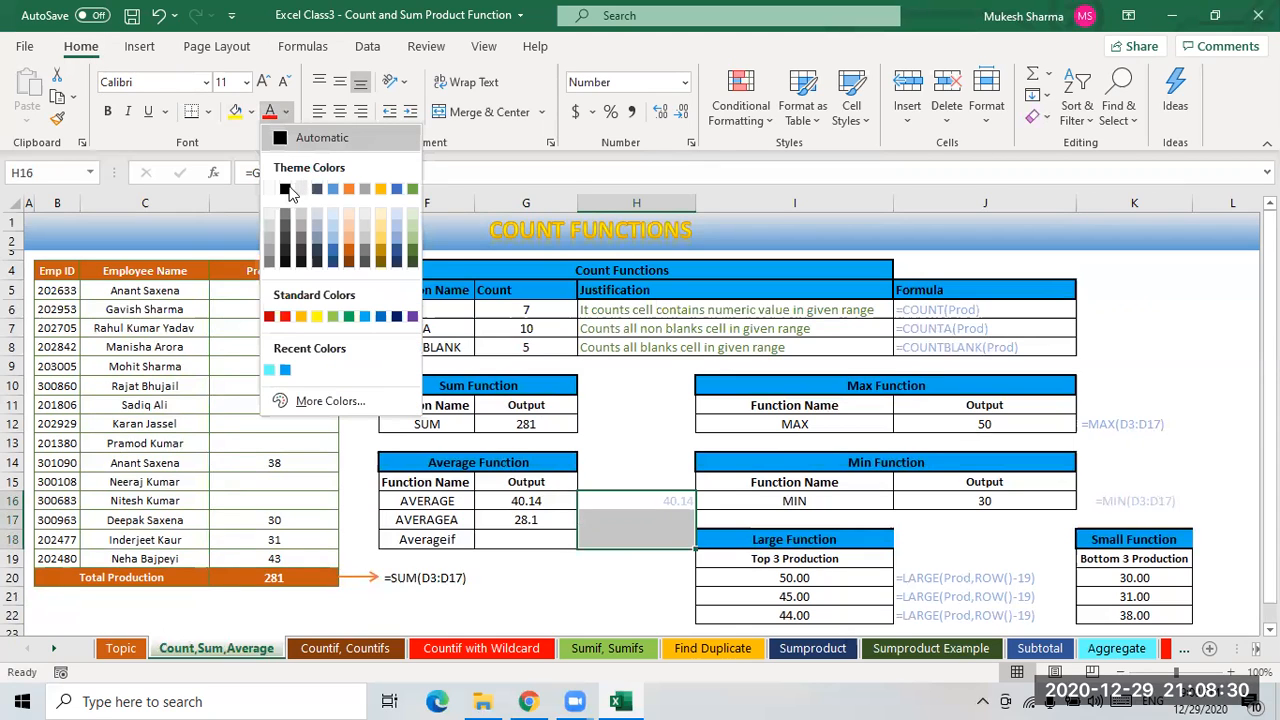
click(286, 190)
click(666, 593)
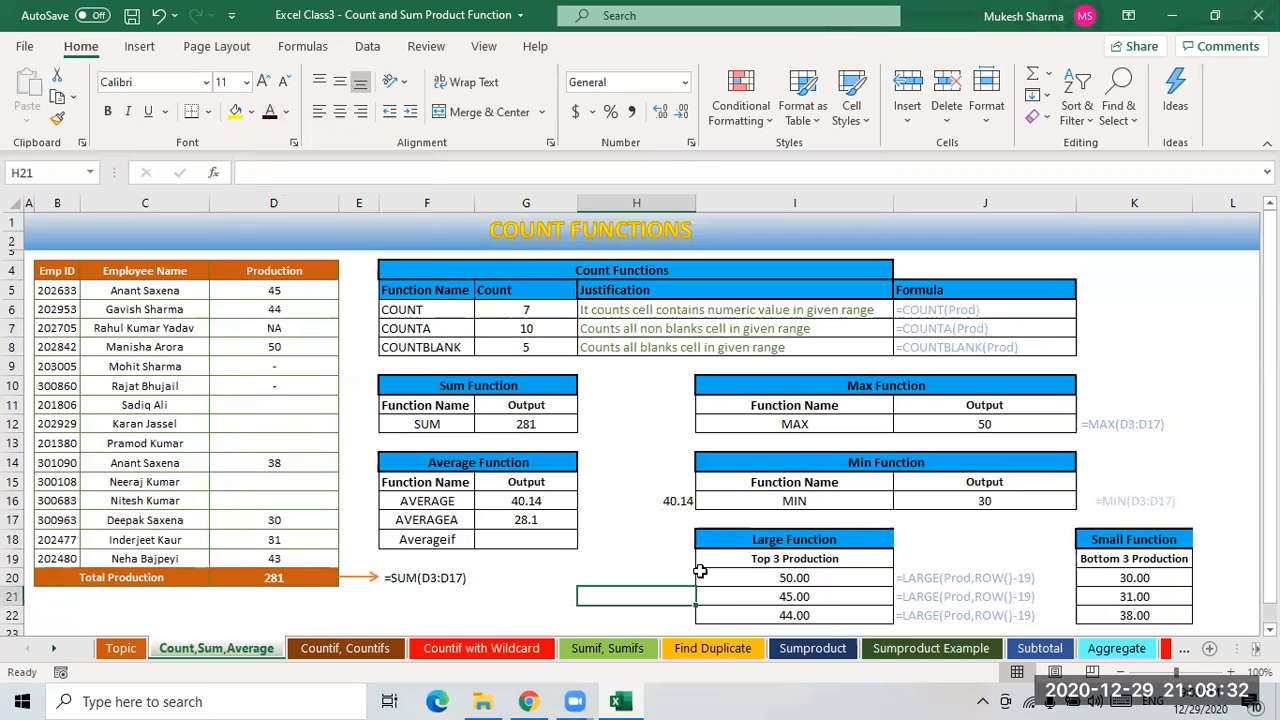
- Examine the AVERAGE result, the COUNT formula and the Production values to compare with the manual average
click(674, 503)
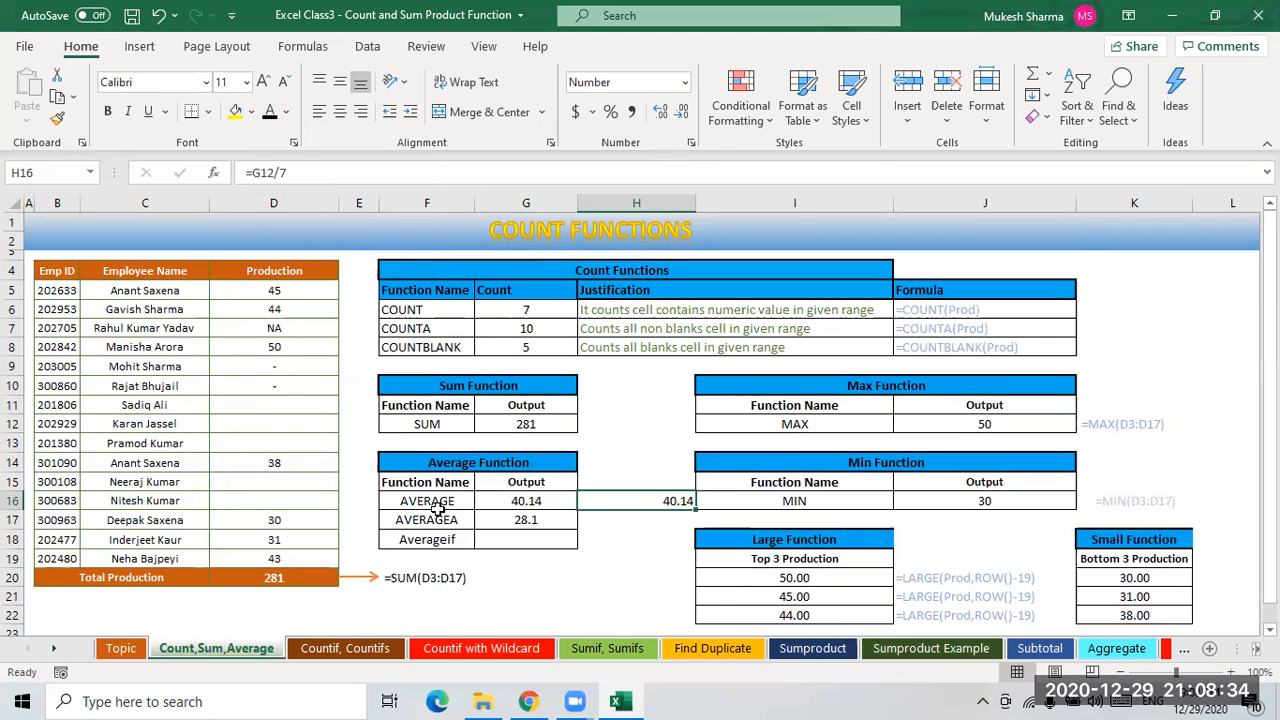
click(437, 508)
click(518, 503)
click(674, 505)
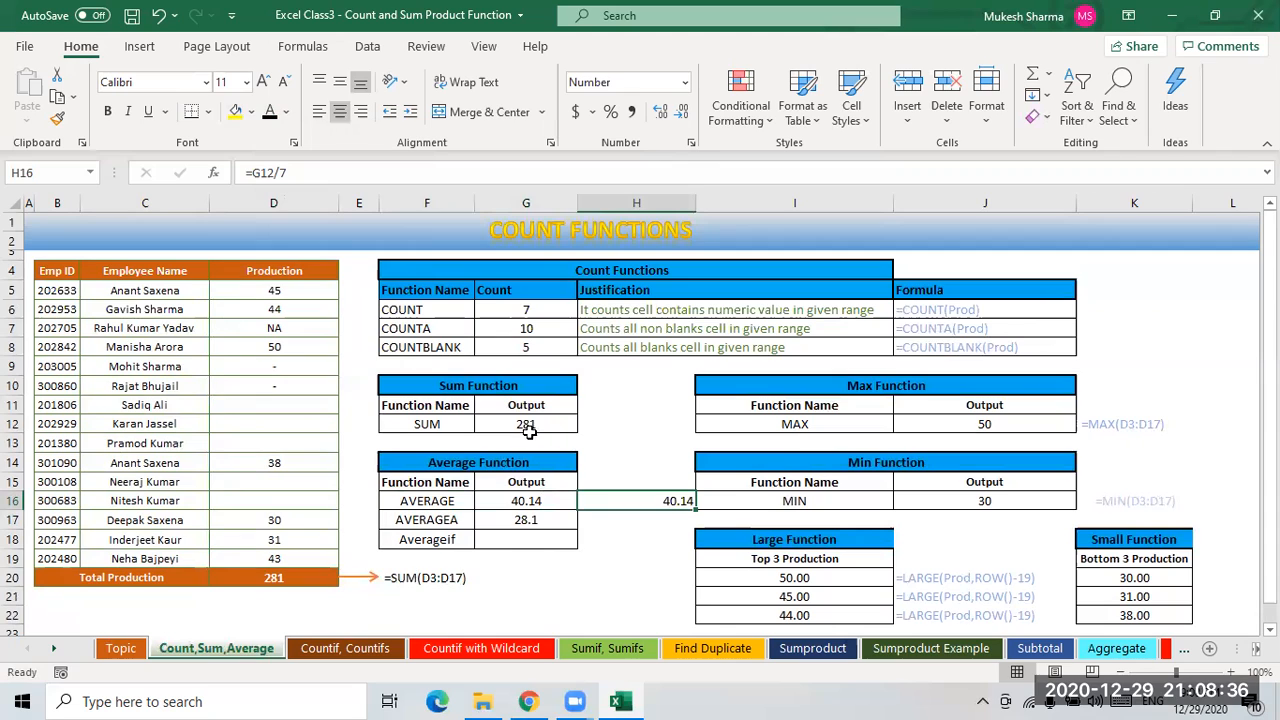
click(528, 310)
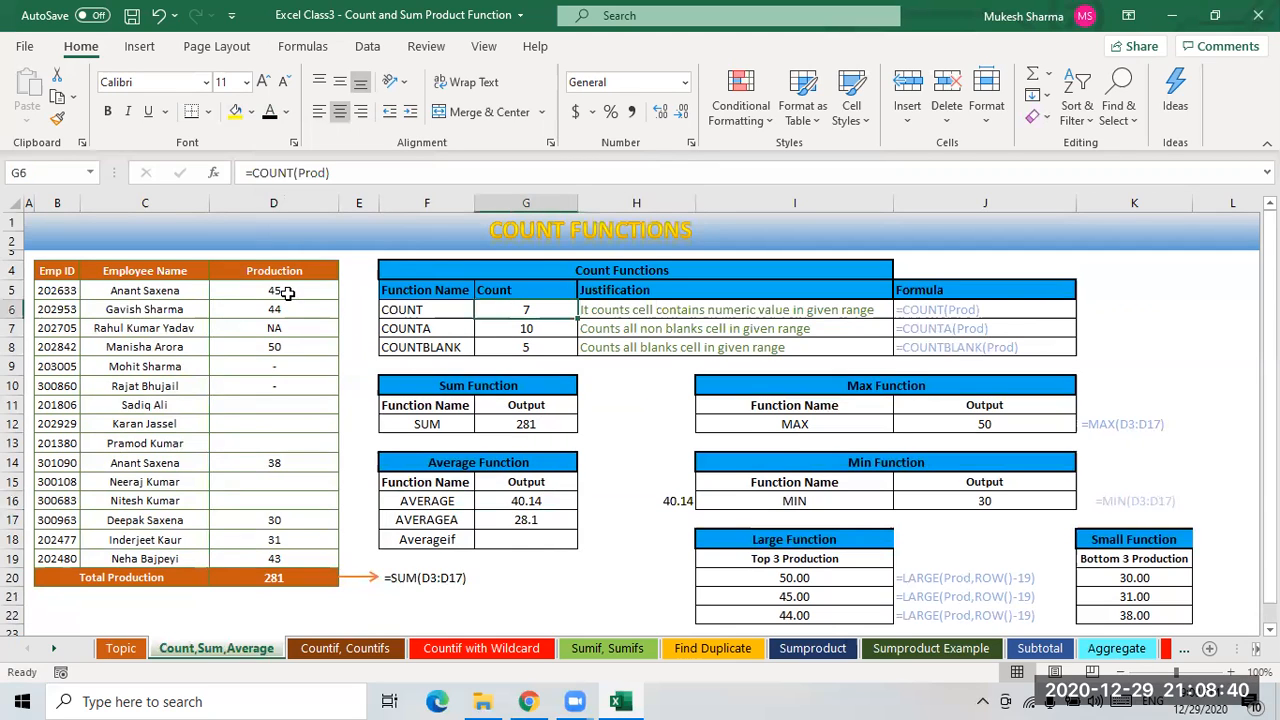
click(284, 310)
click(280, 346)
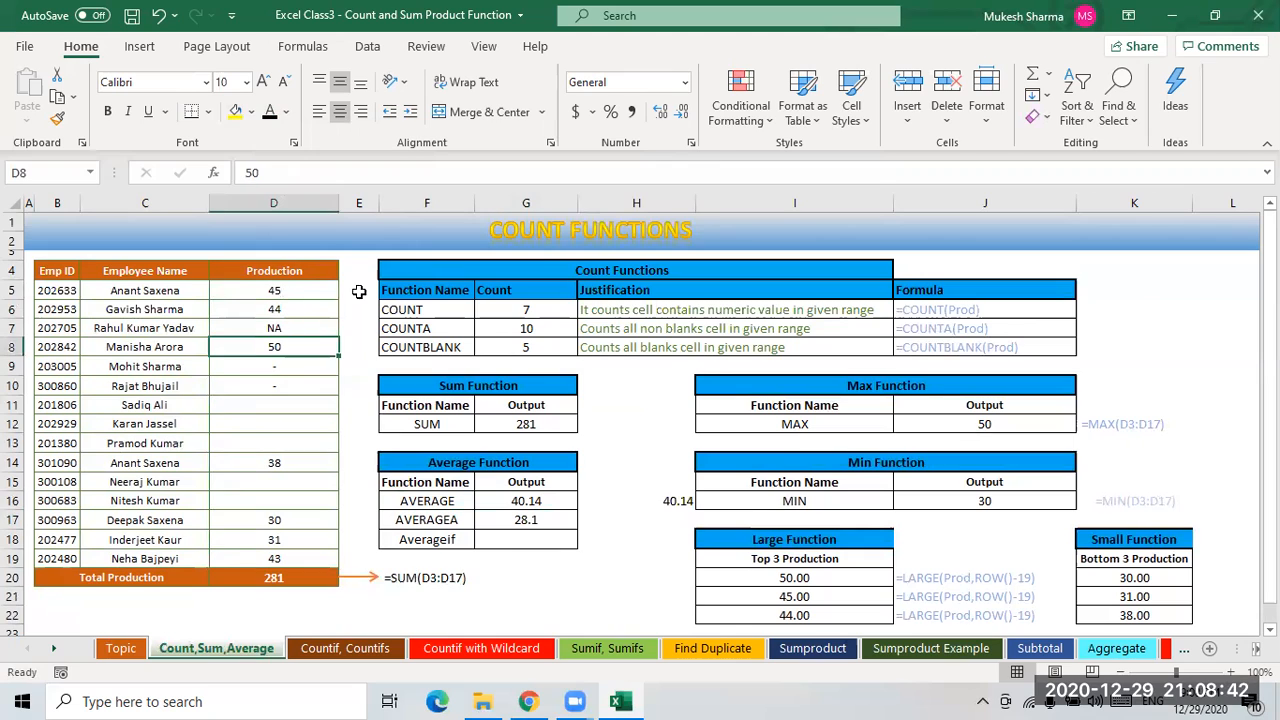
click(288, 292)
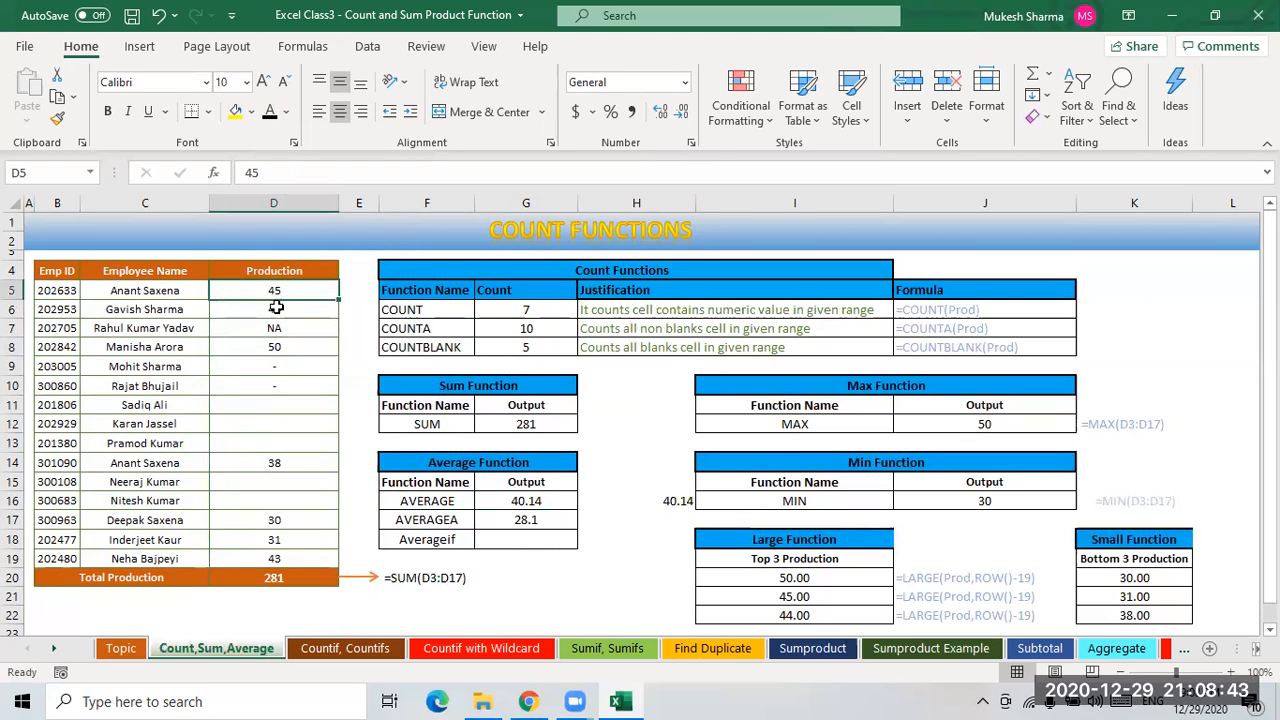
click(674, 501)
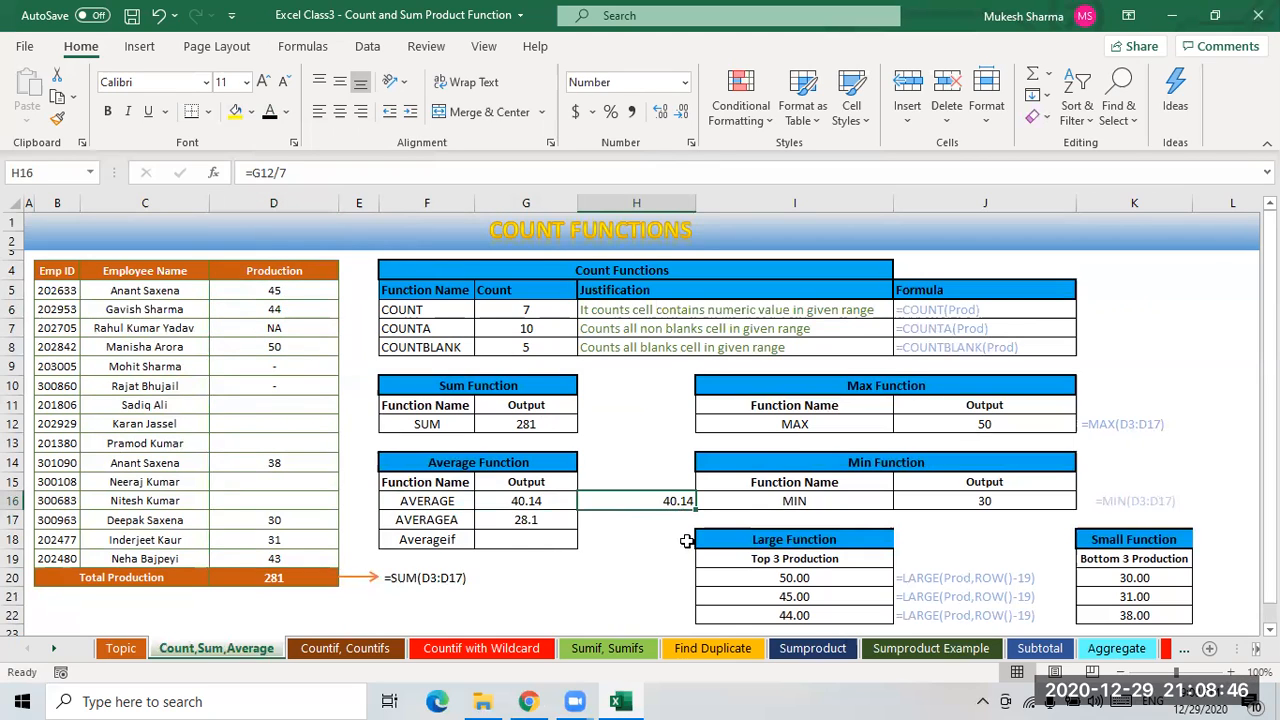
click(425, 522)
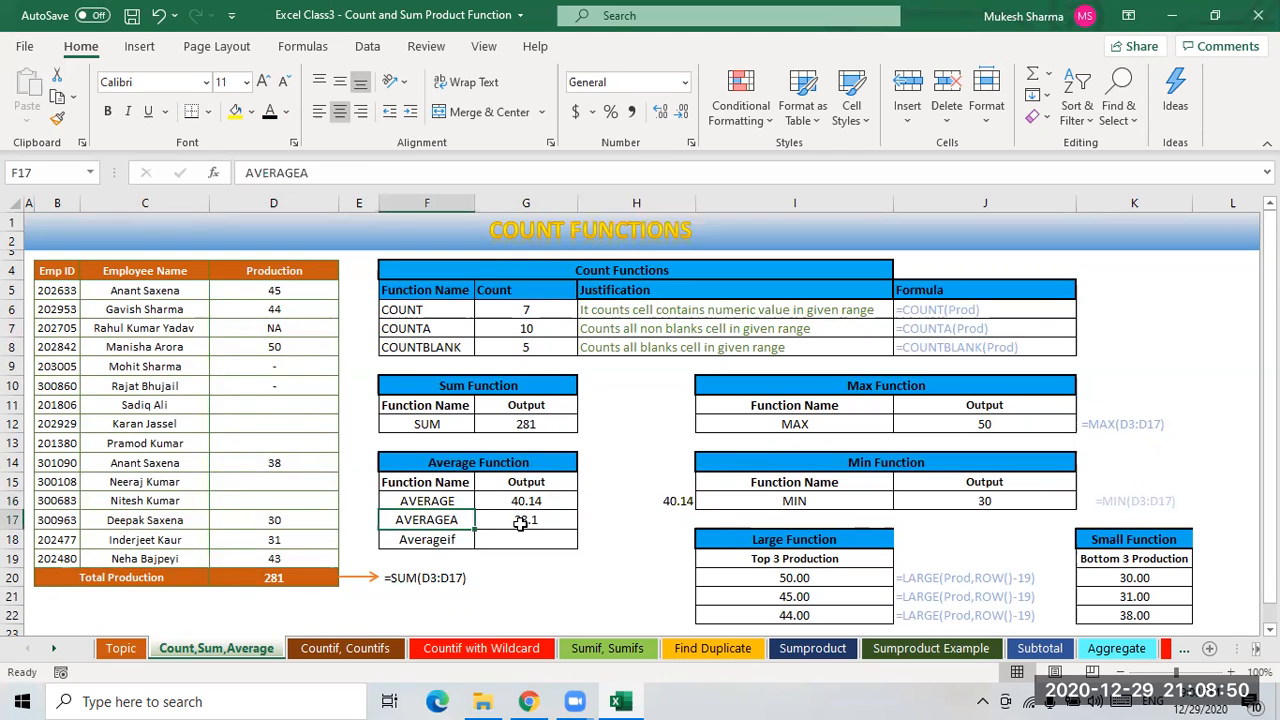
click(520, 524)
- Enter =G12/10 in H17 to calculate the AVERAGEA result manually
click(660, 521)
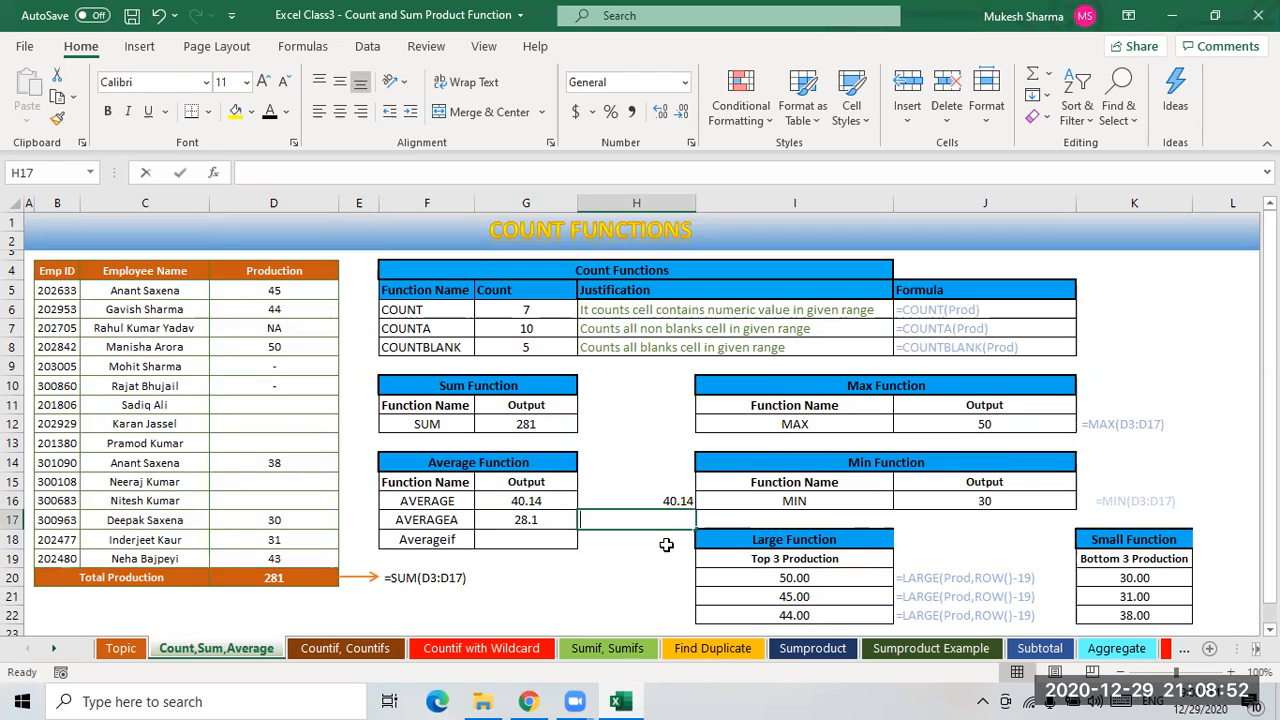
text(=)
click(528, 428)
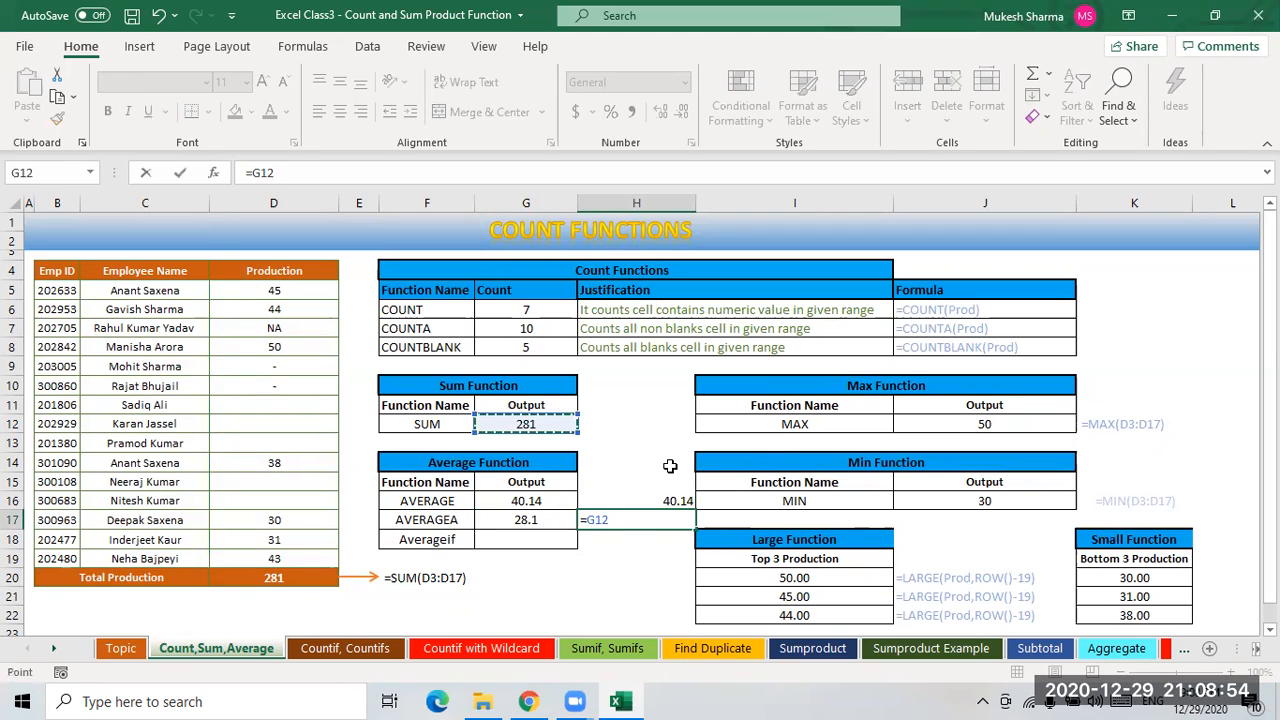
text(/10)
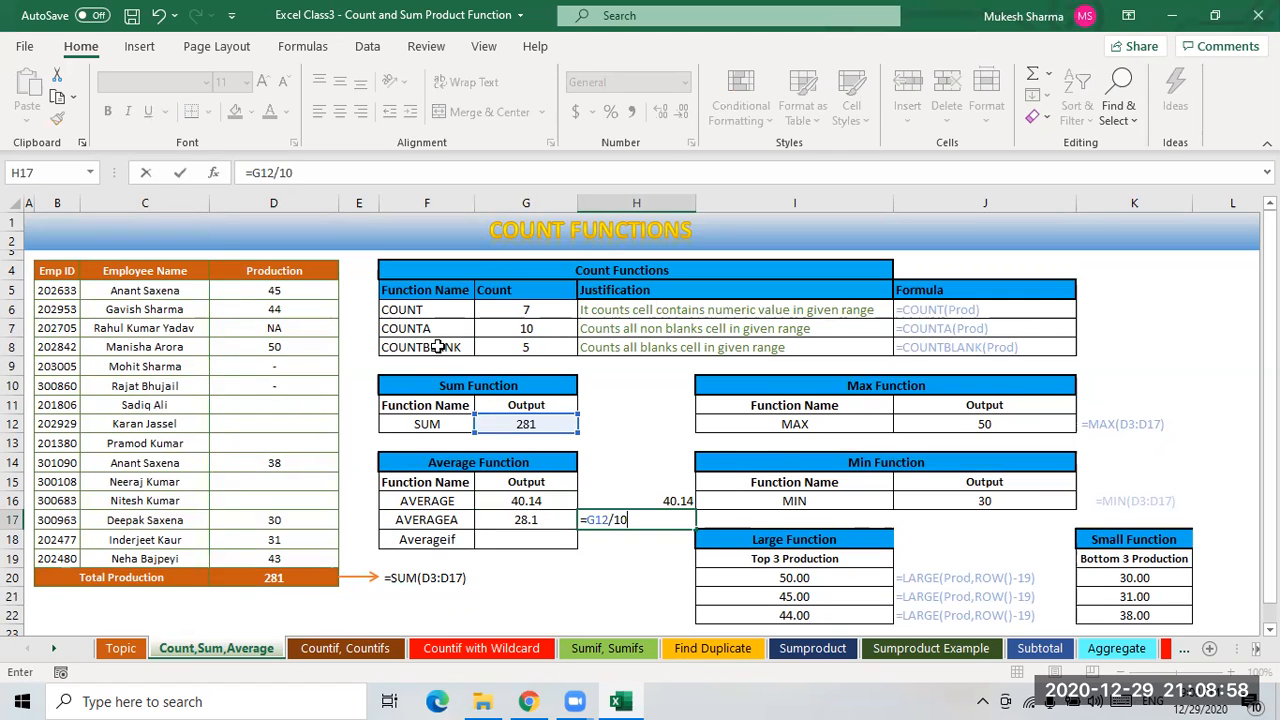
key(ctrl+Return)
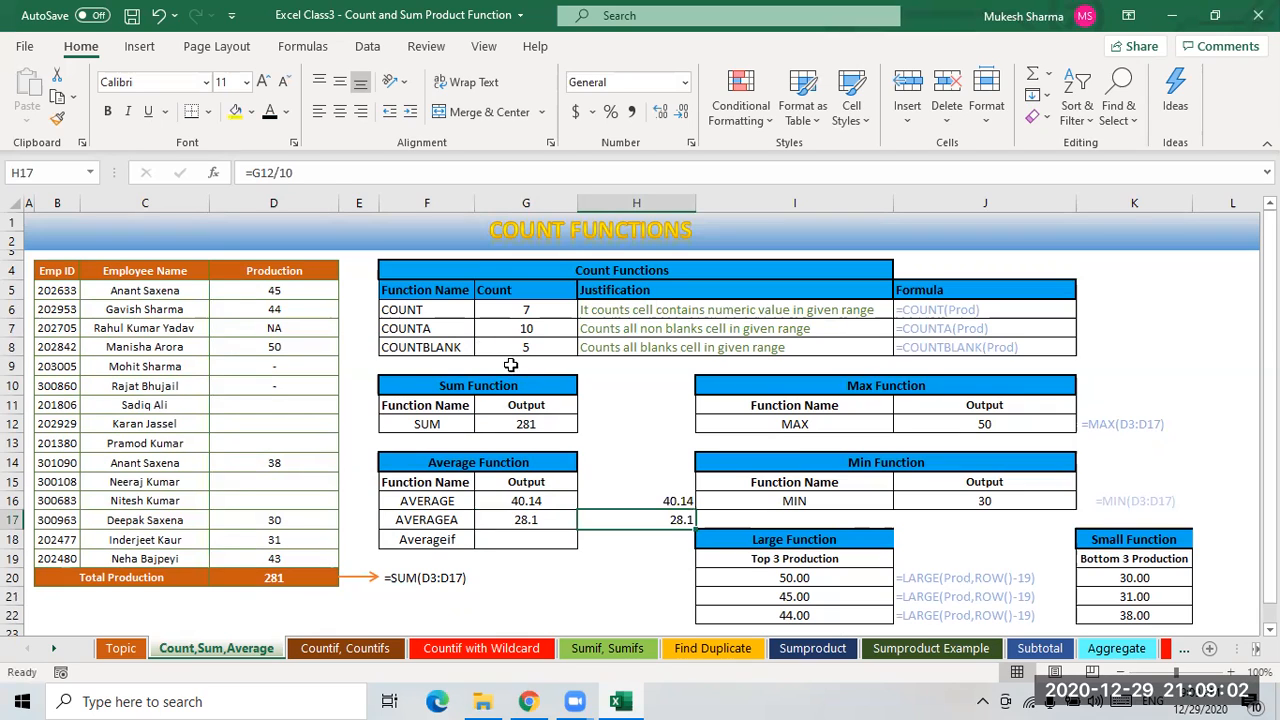
- Compare the COUNTA result with the manual AVERAGEA calculation in H17
click(528, 328)
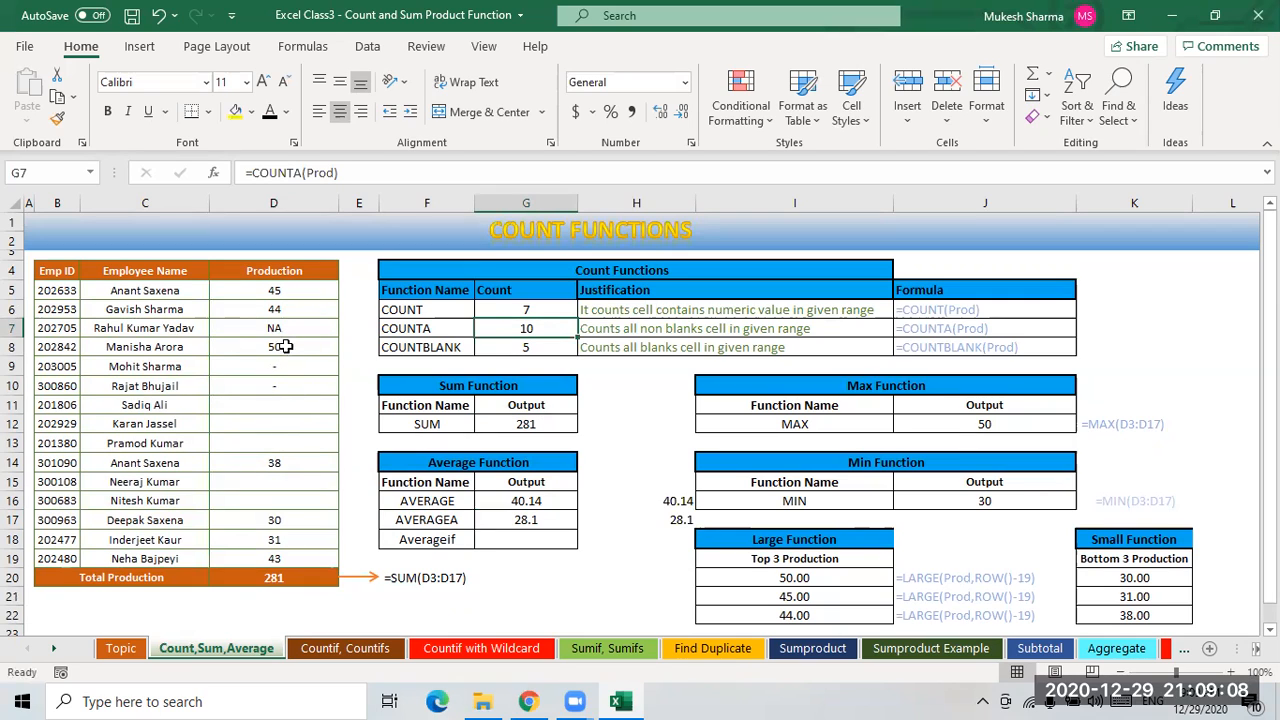
click(670, 520)
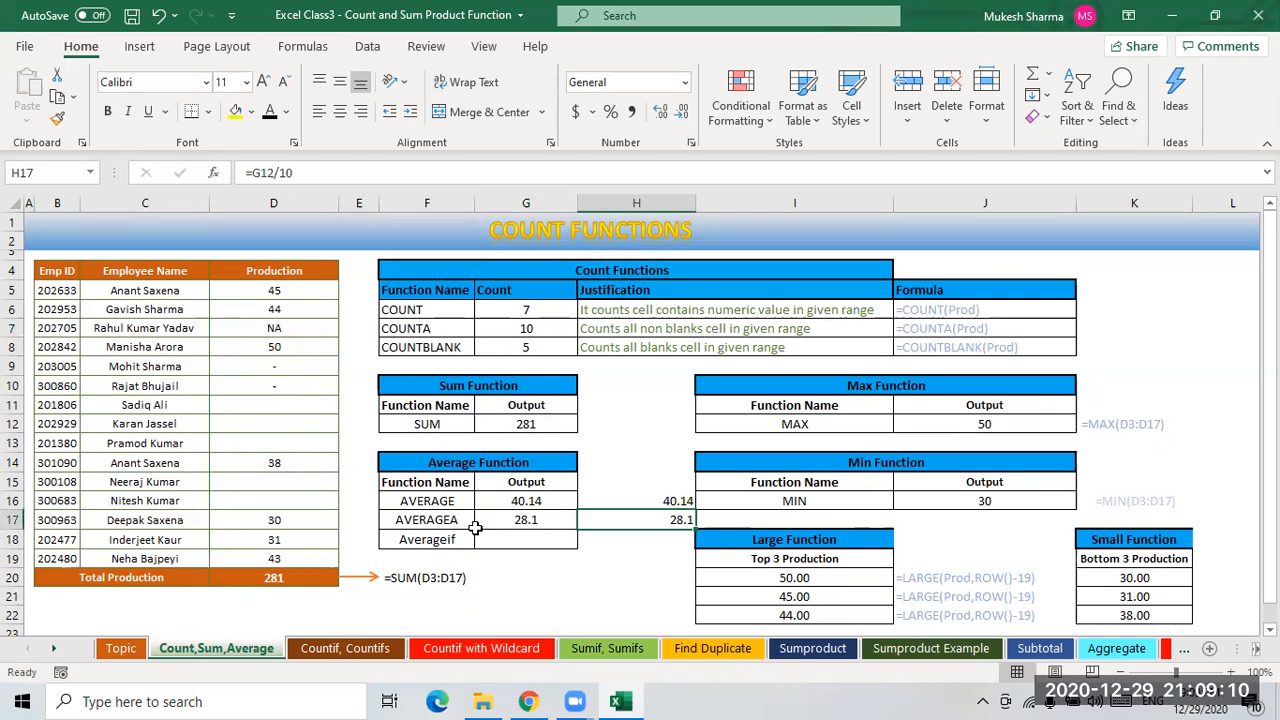
click(432, 522)
click(535, 520)
click(666, 522)
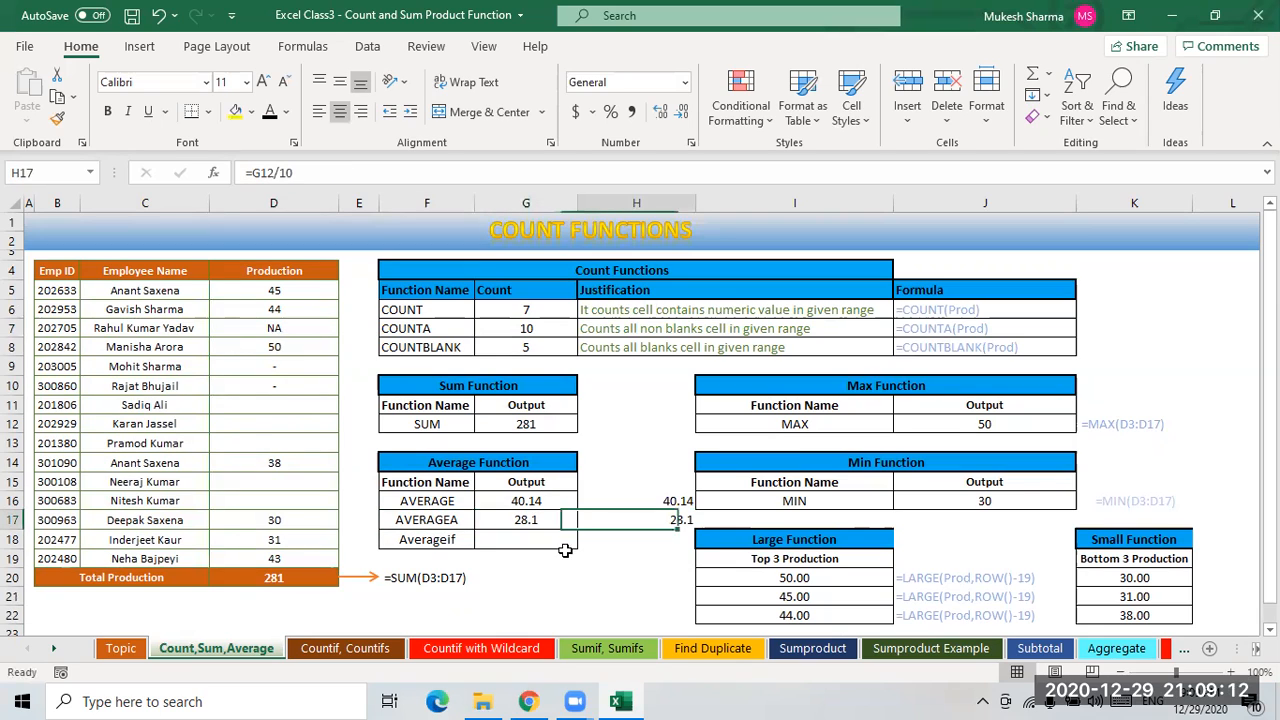
click(432, 546)
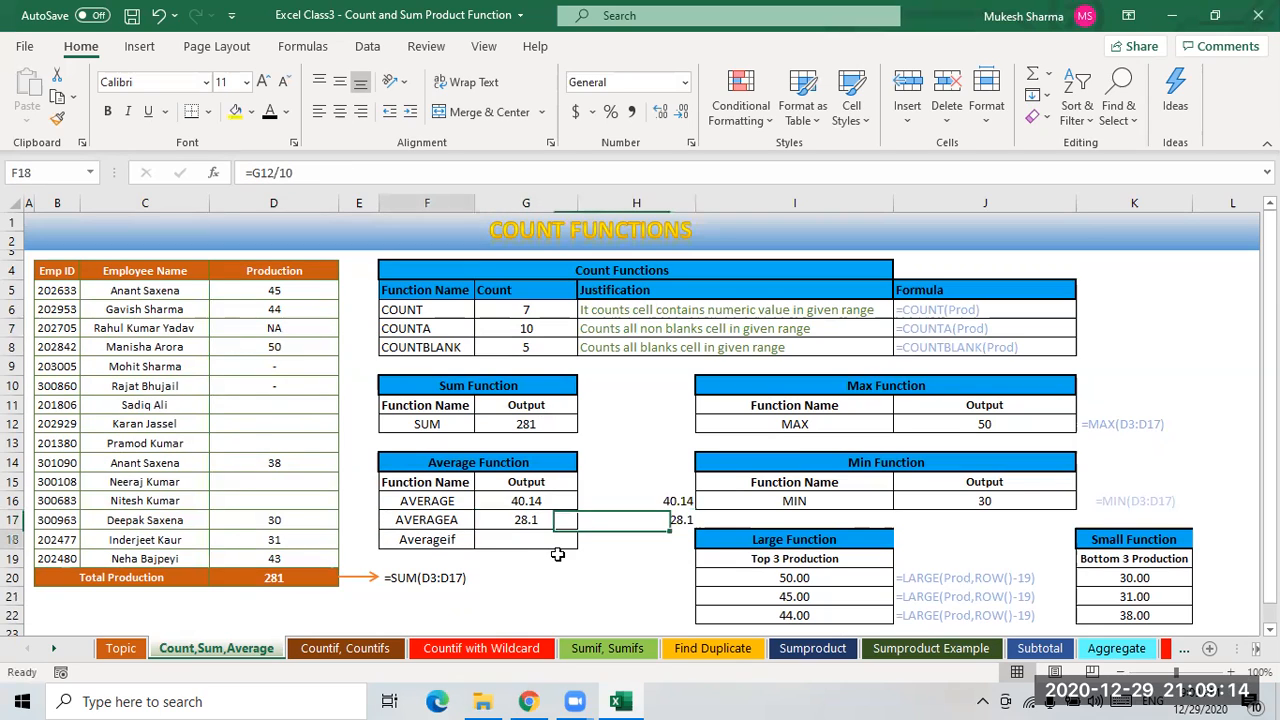
- Enter =AVERAGEIF(Prod,">35",Prod) in G18 to average Production values above 35
click(540, 546)
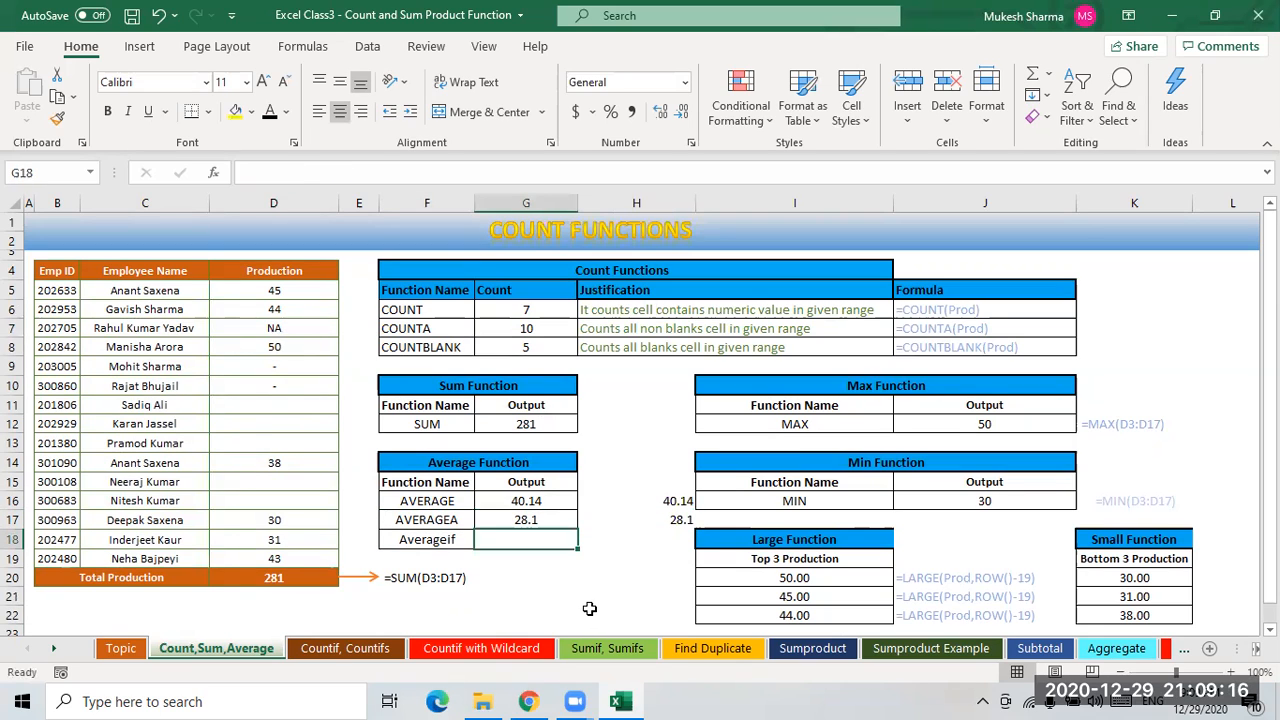
text(=av)
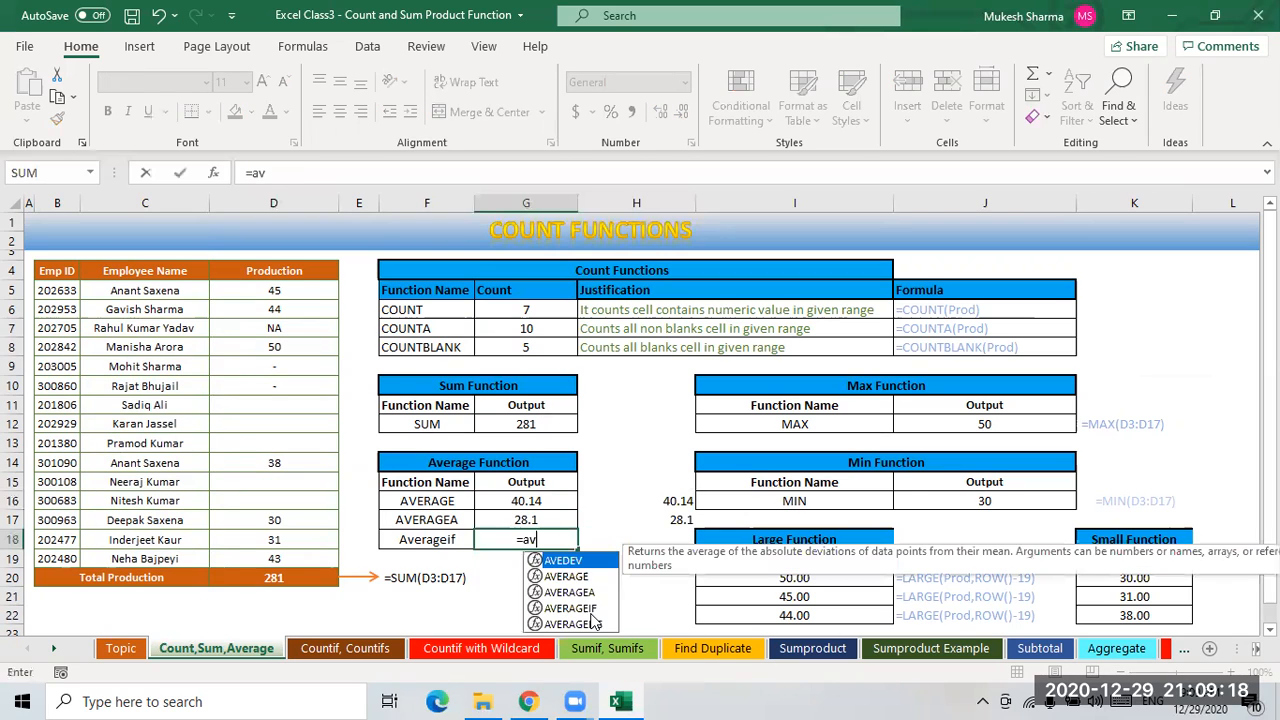
text(er)
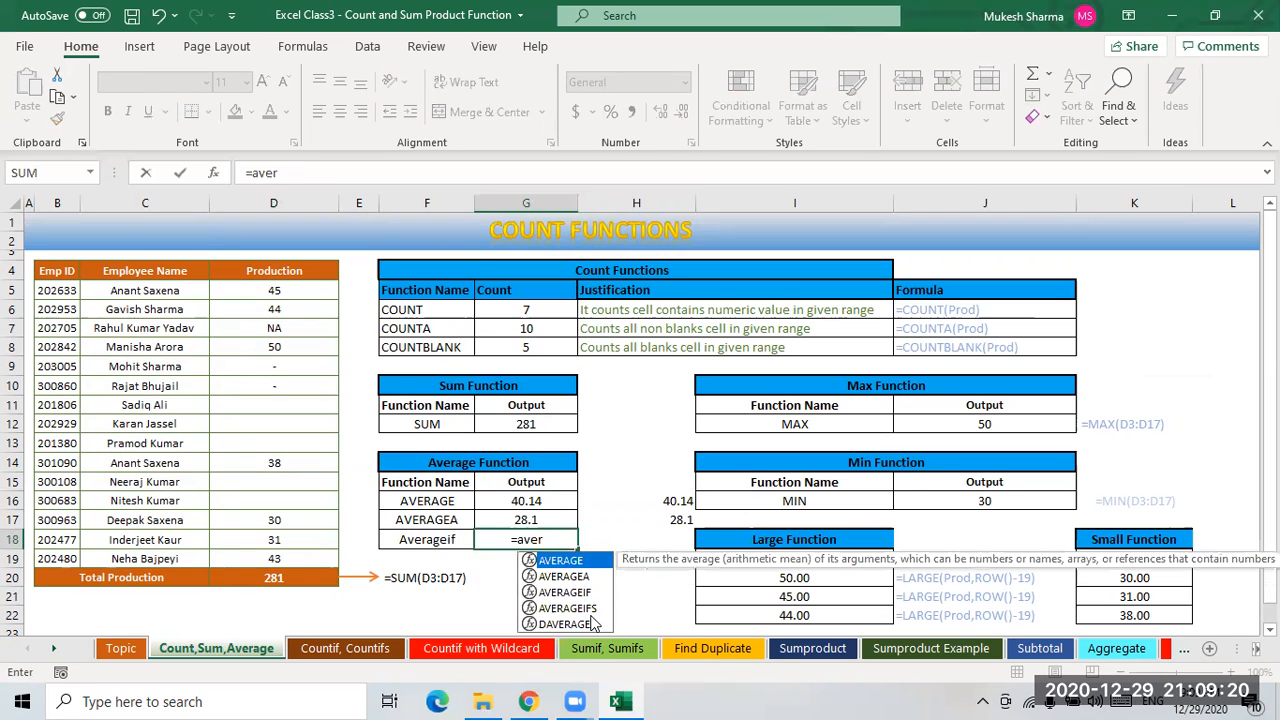
key(Down)
key(Down)
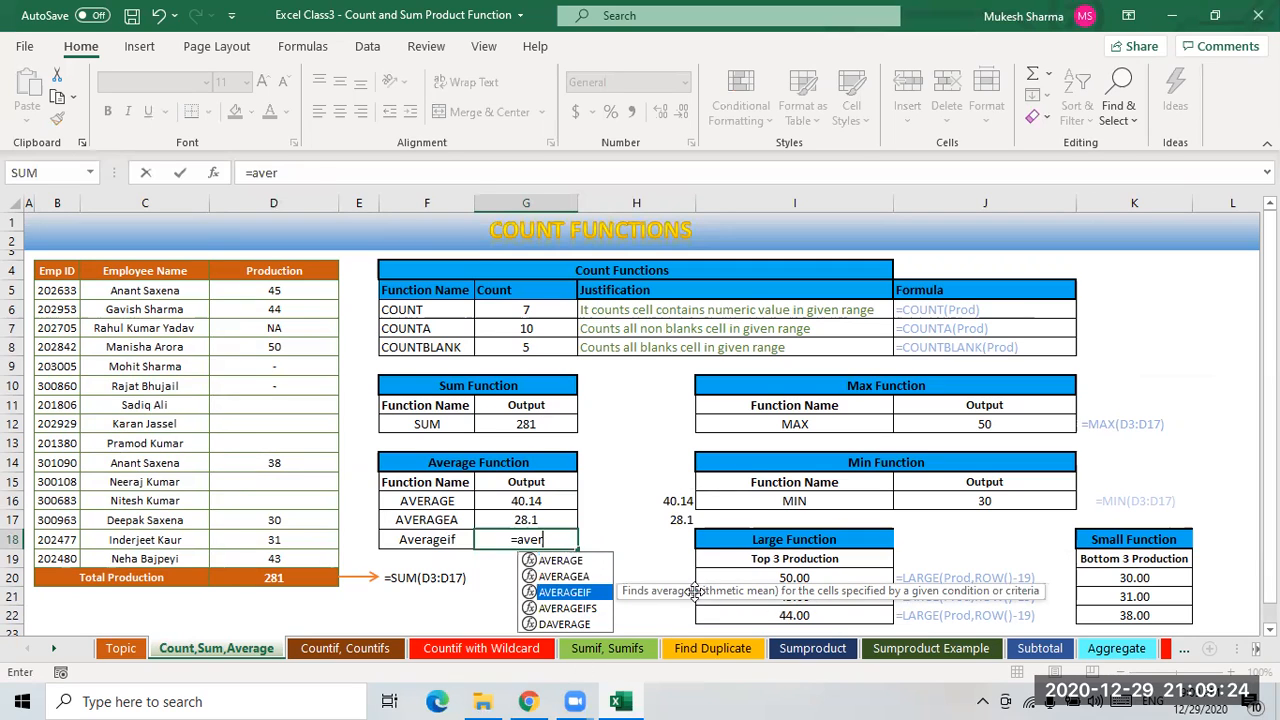
key(Tab)
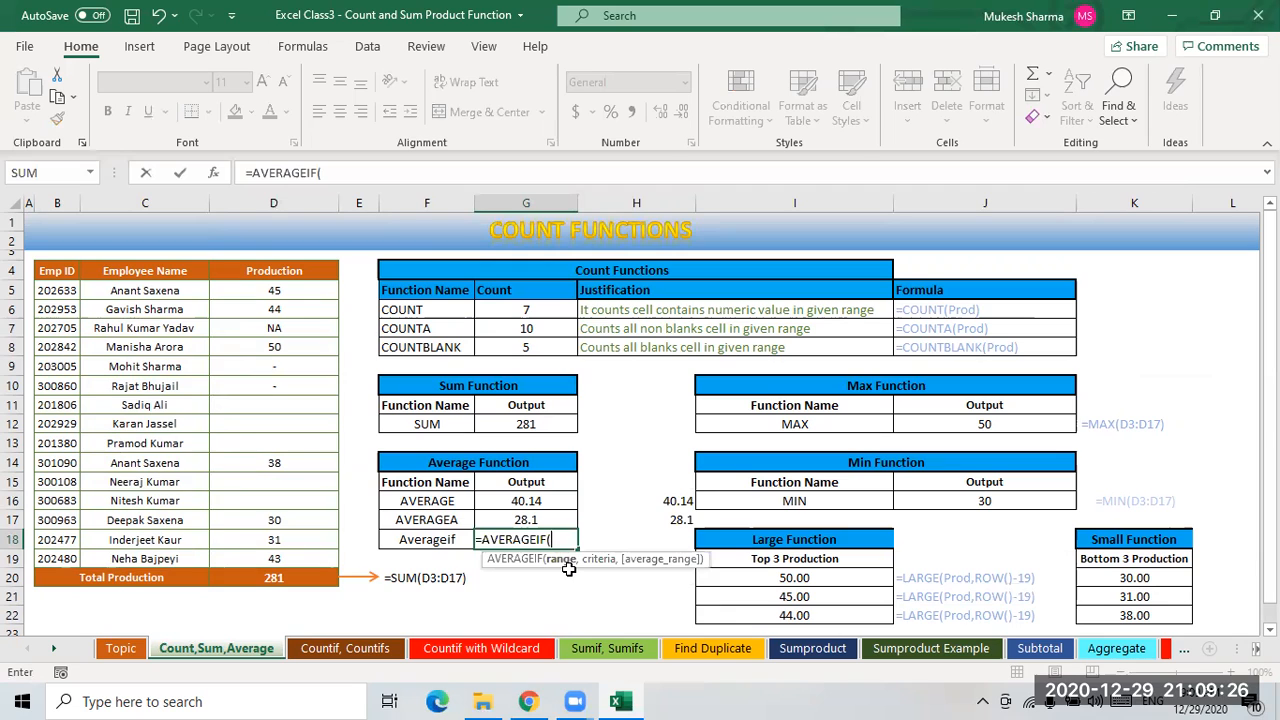
drag(274, 290, 300, 555)
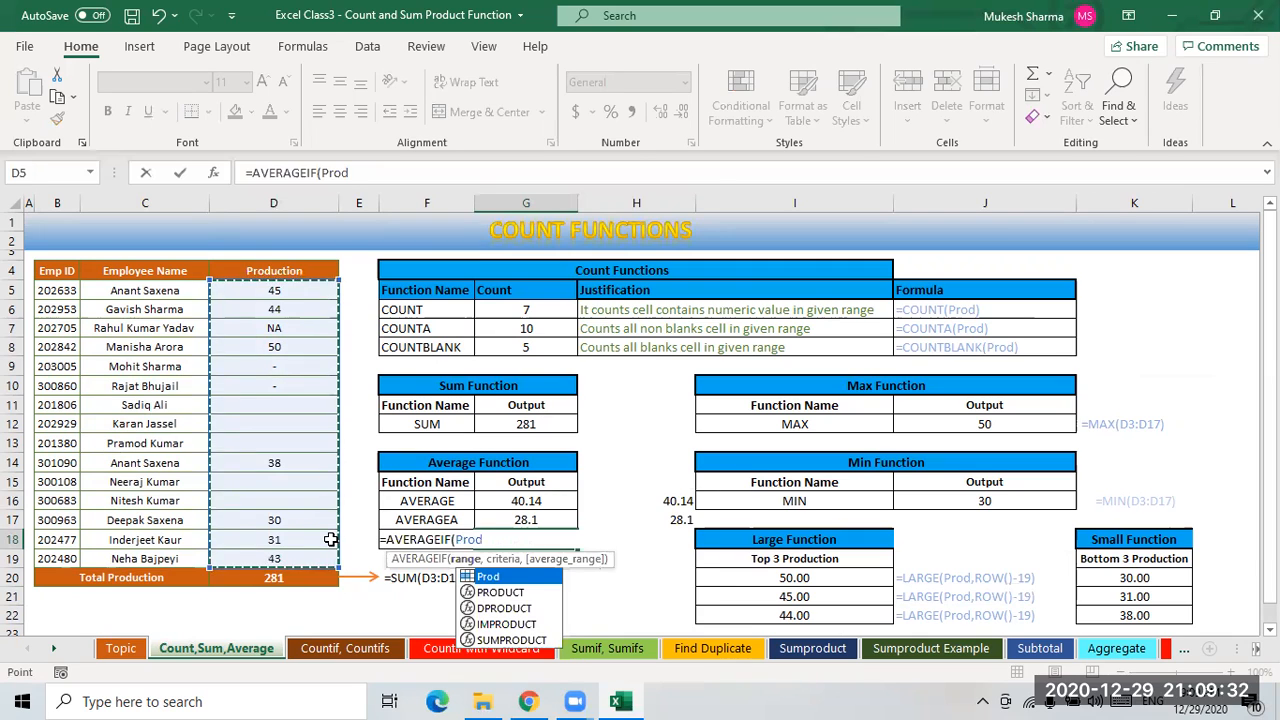
text(,">35)
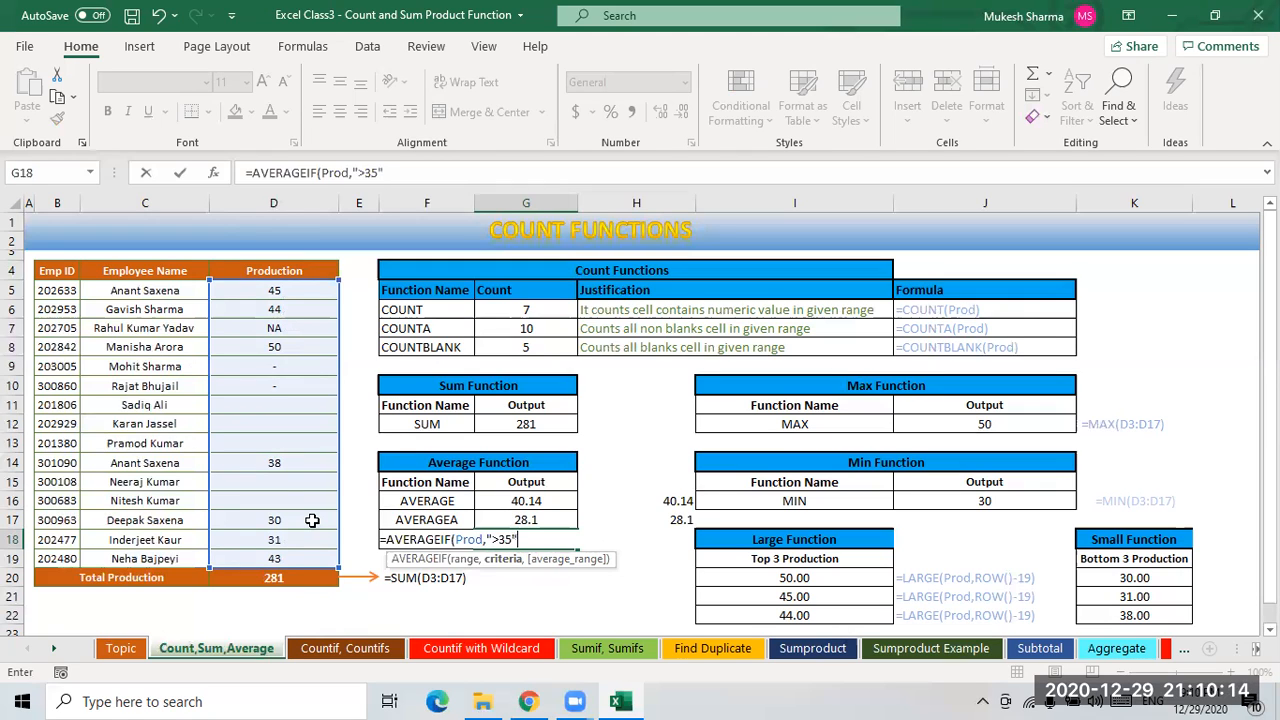
text(,)
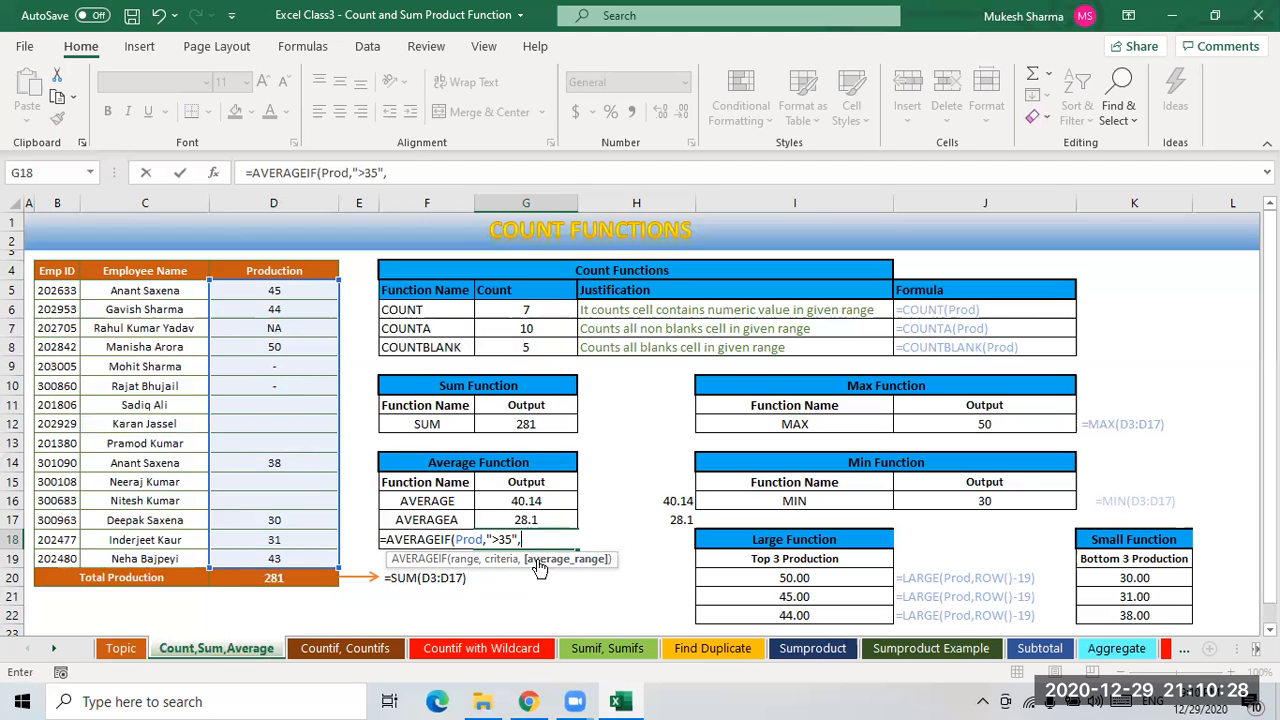
drag(275, 290, 276, 560)
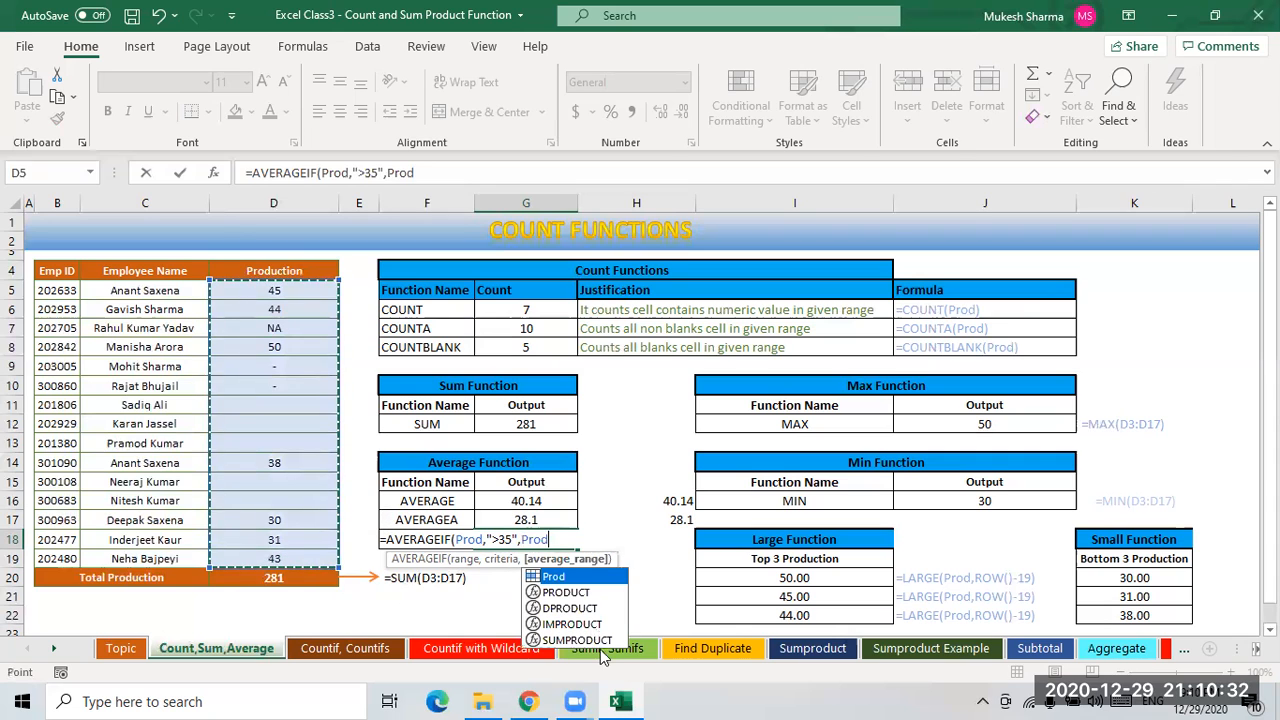
text())
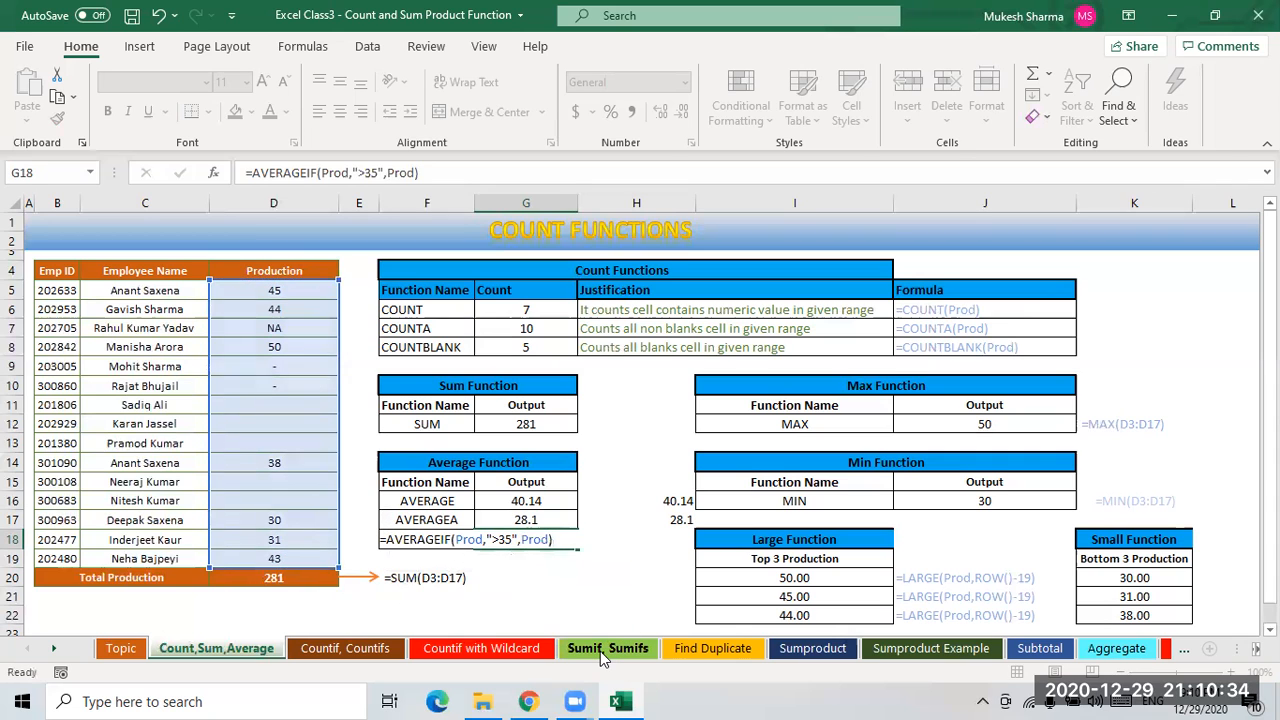
key(Return)
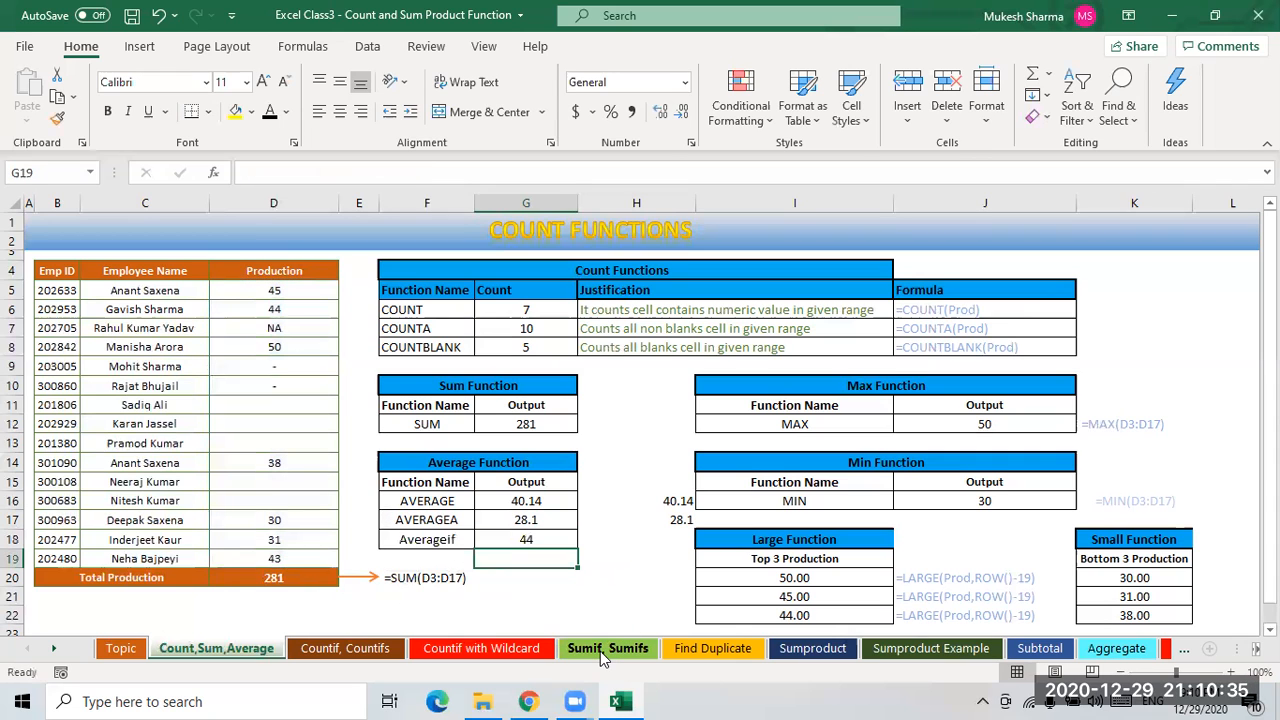
- Enter =D19+D14+D8+D6+D5 in D22 to sum the Production values above 35 manually
click(544, 542)
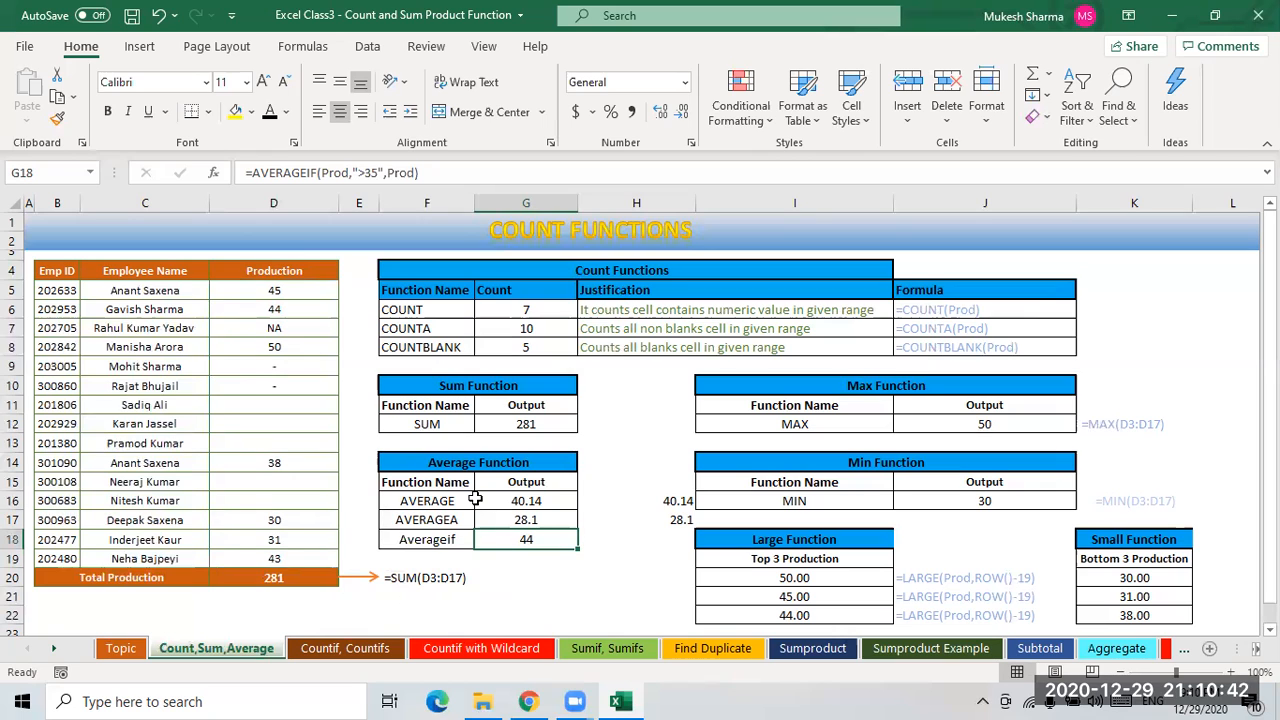
click(285, 292)
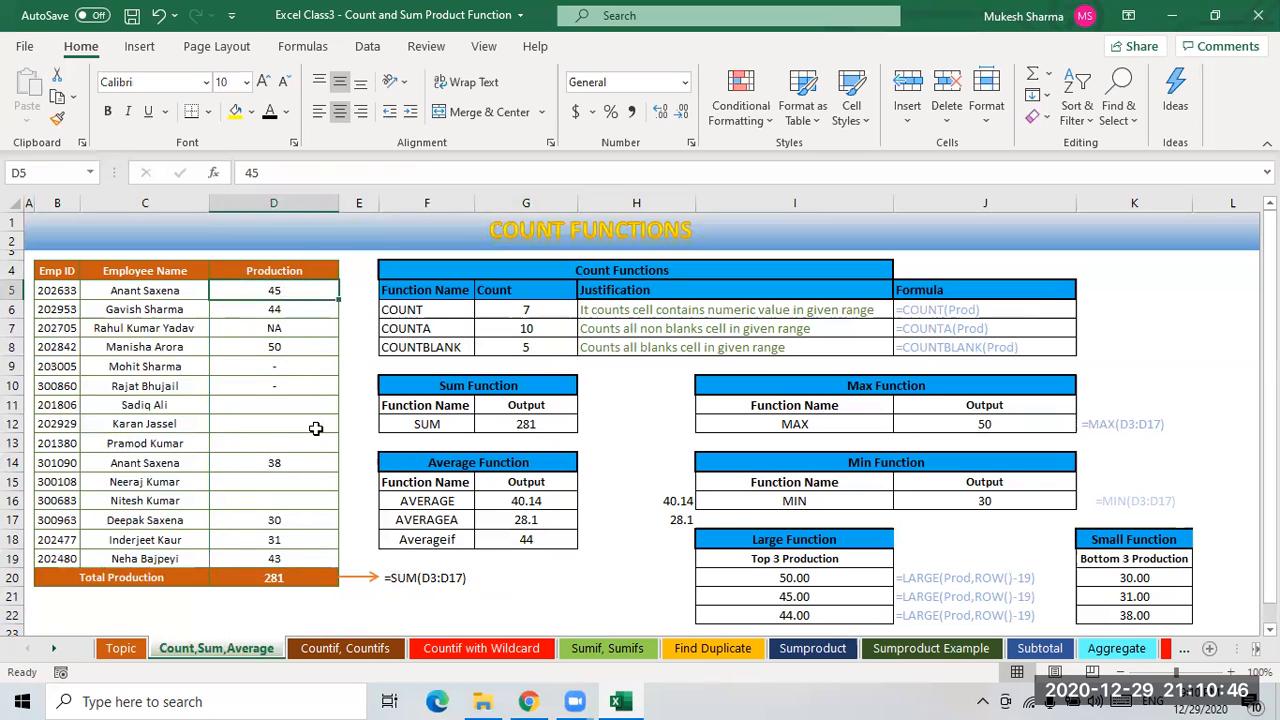
click(275, 465)
click(280, 290)
click(290, 560)
click(336, 612)
text(=)
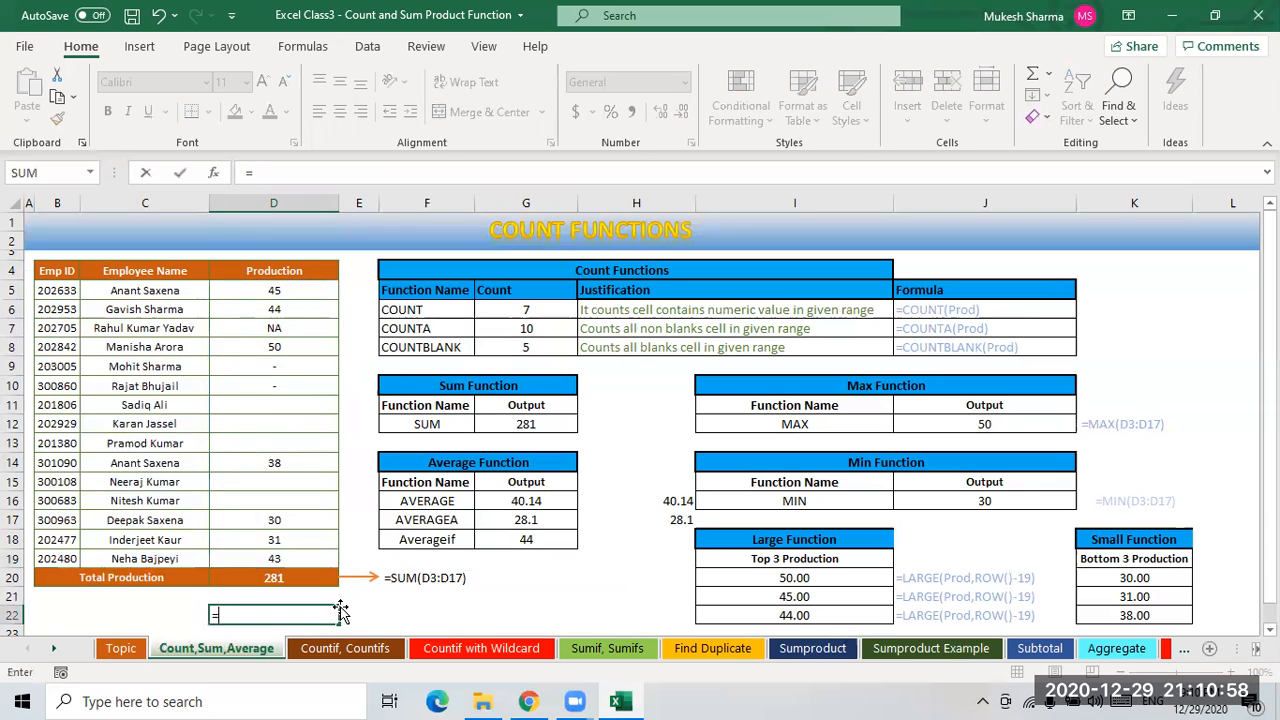
click(282, 560)
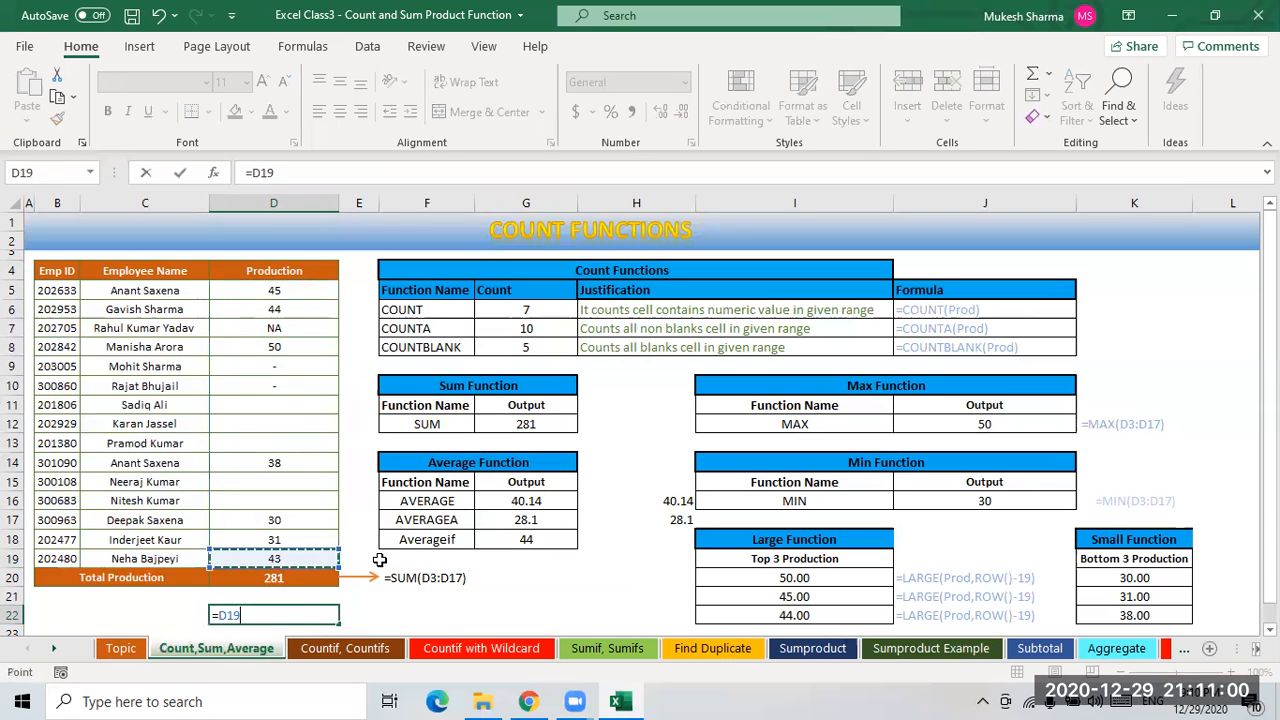
text(+)
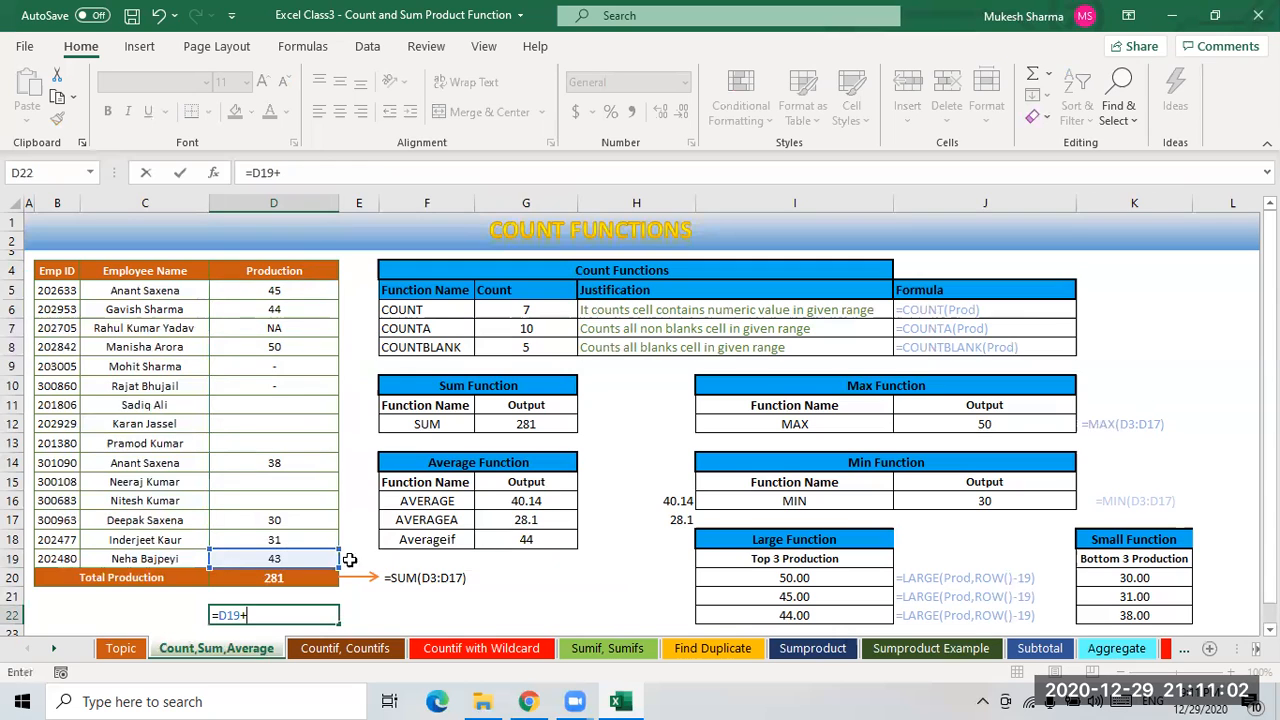
click(278, 464)
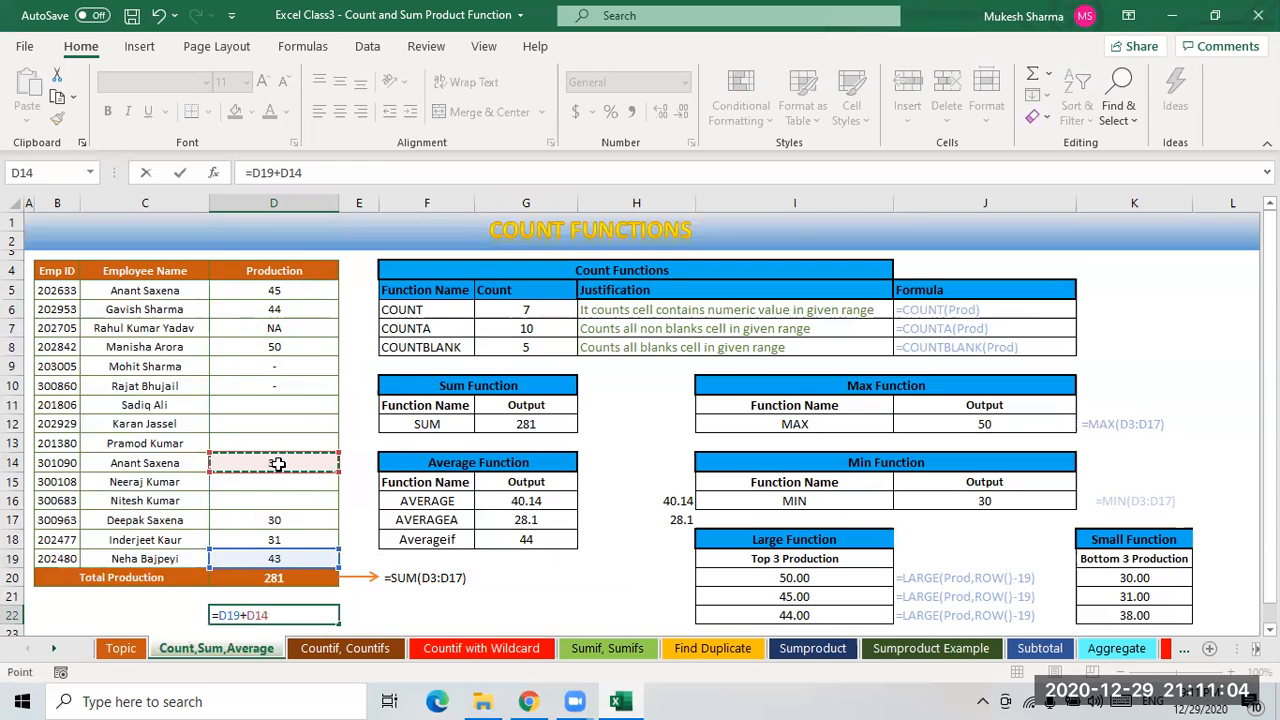
text(+)
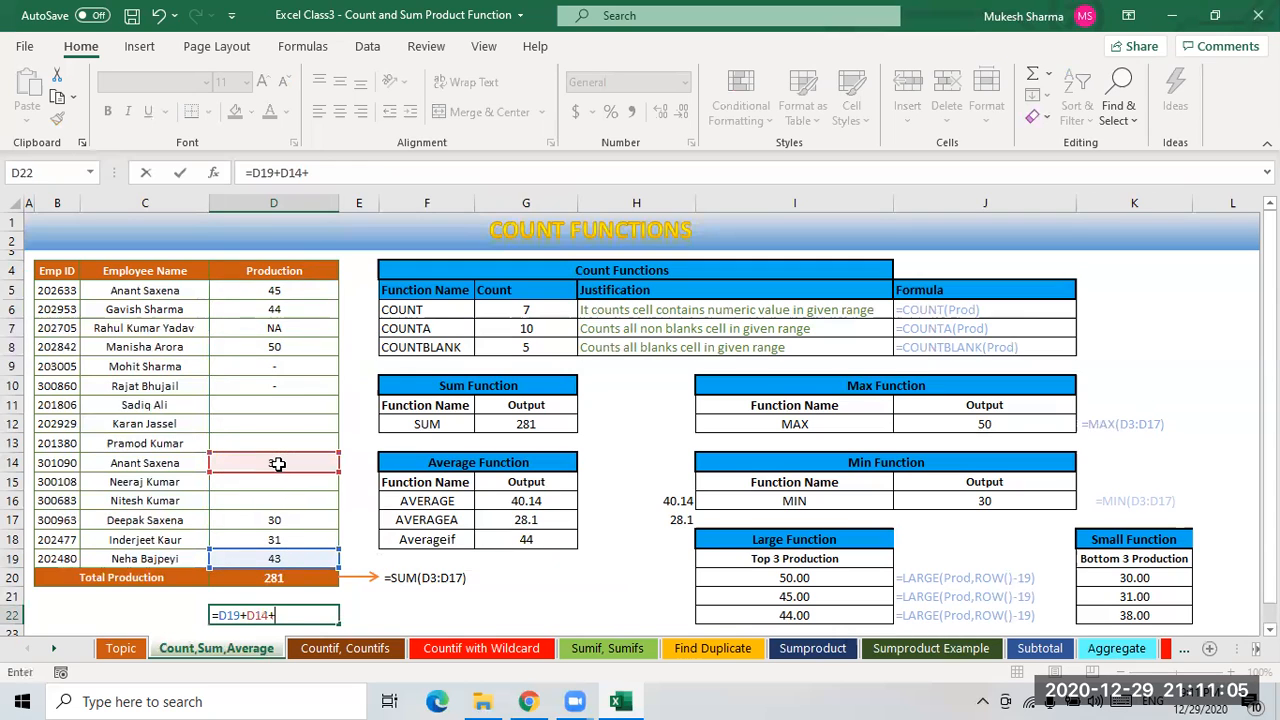
click(271, 348)
text(+)
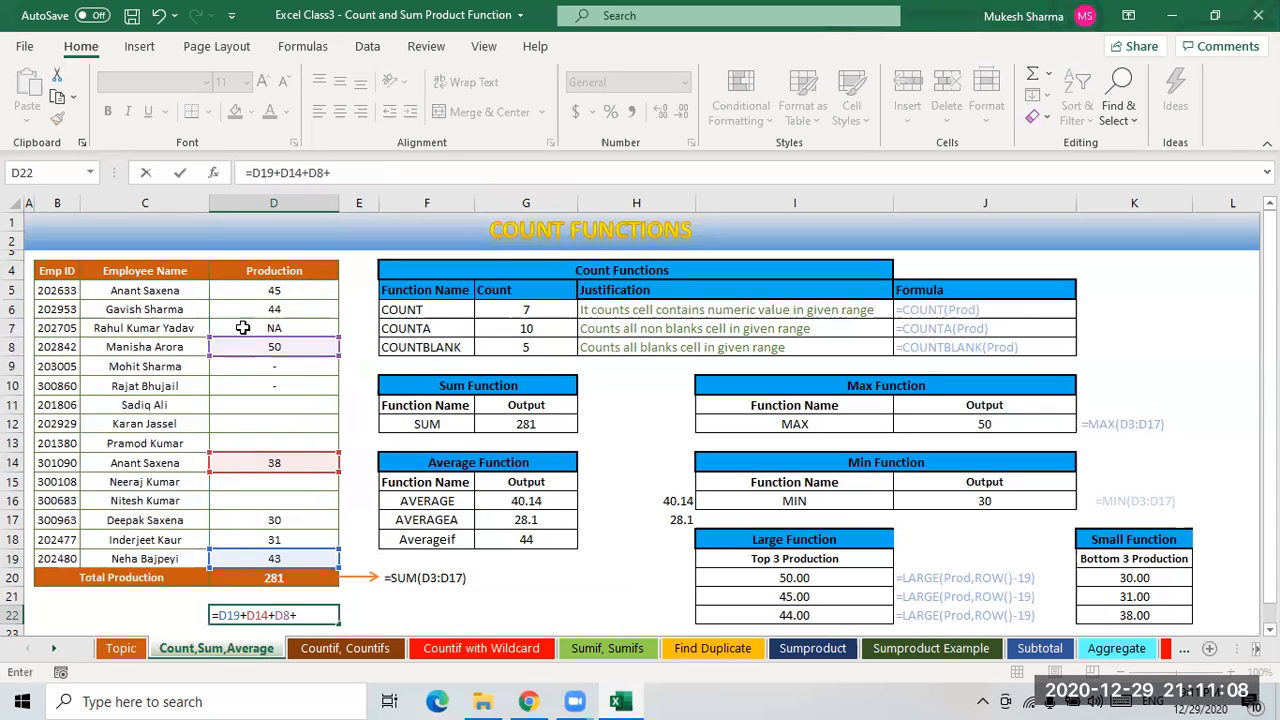
click(278, 311)
text(+)
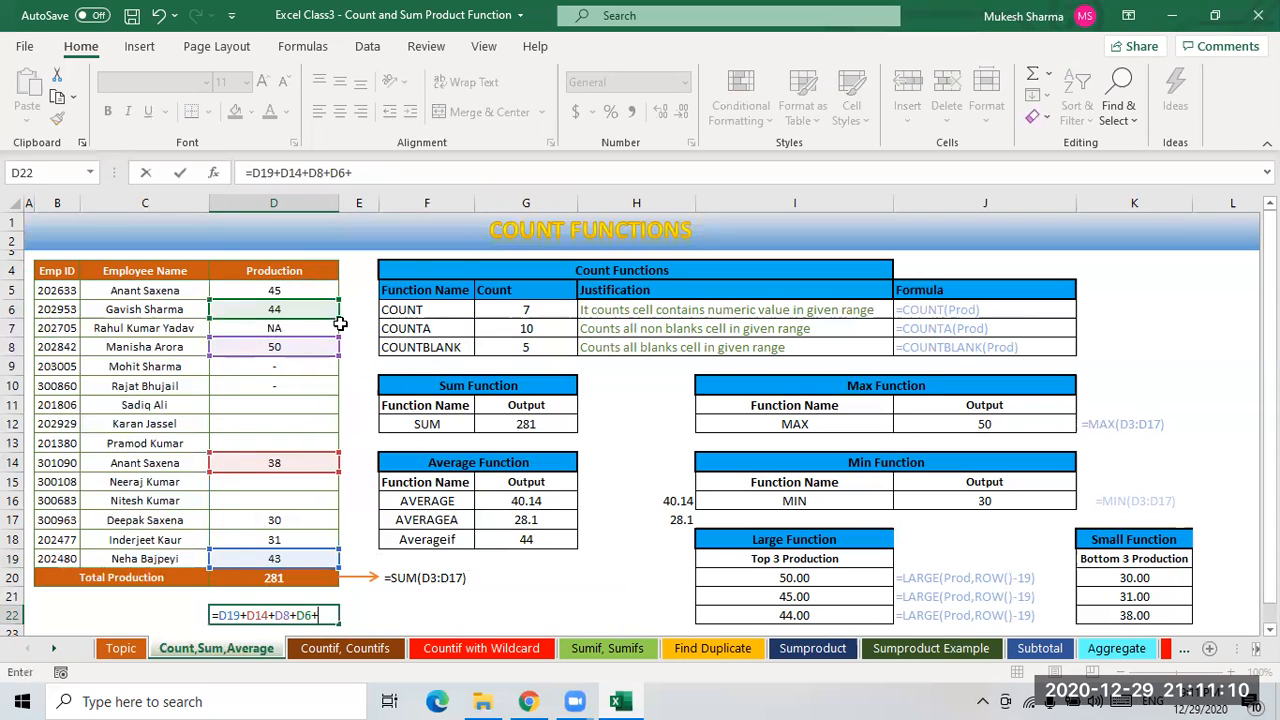
click(300, 292)
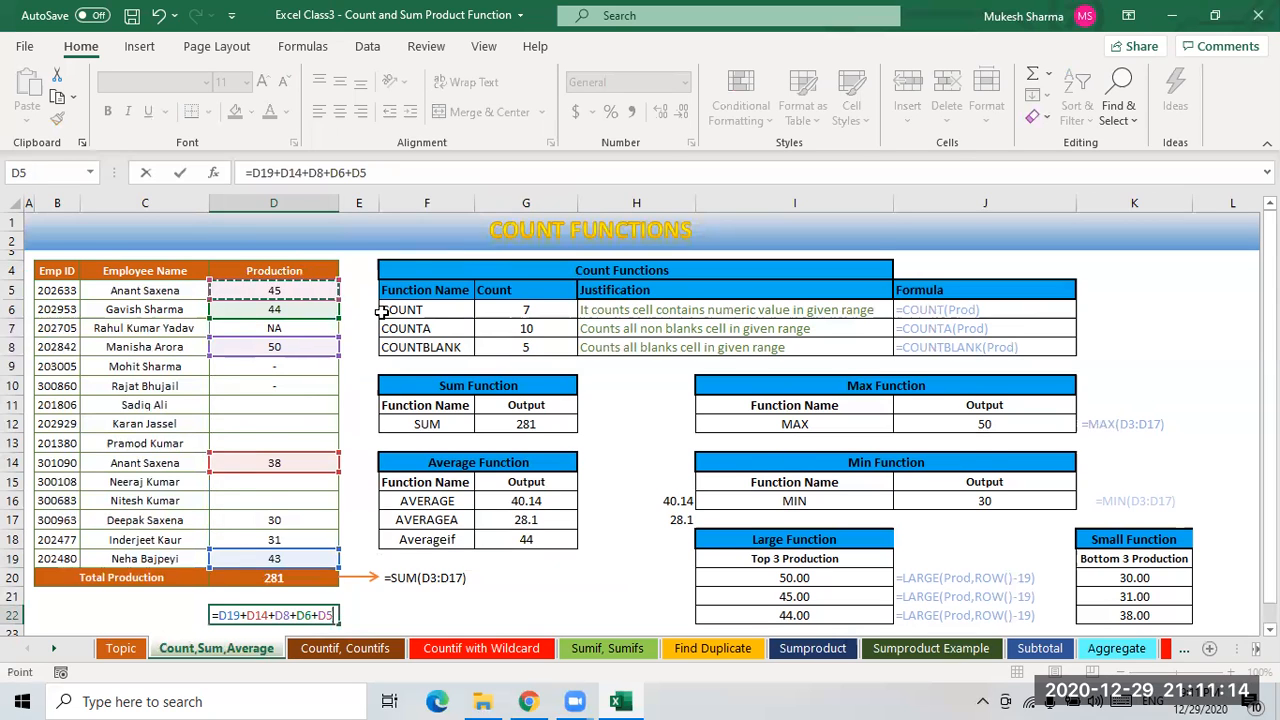
key(Return)
- Enter =D22/5 in D23 to average the five Production values above 35 manually
key(Up)
key(Right)
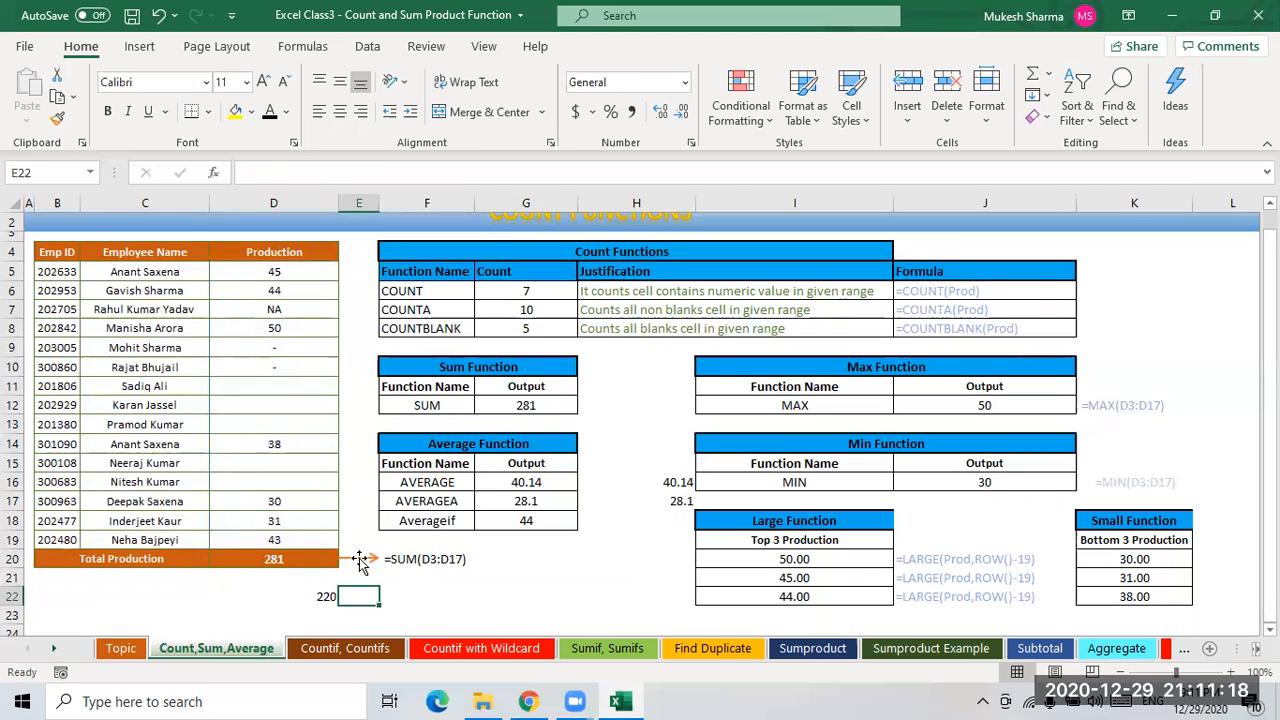
click(276, 540)
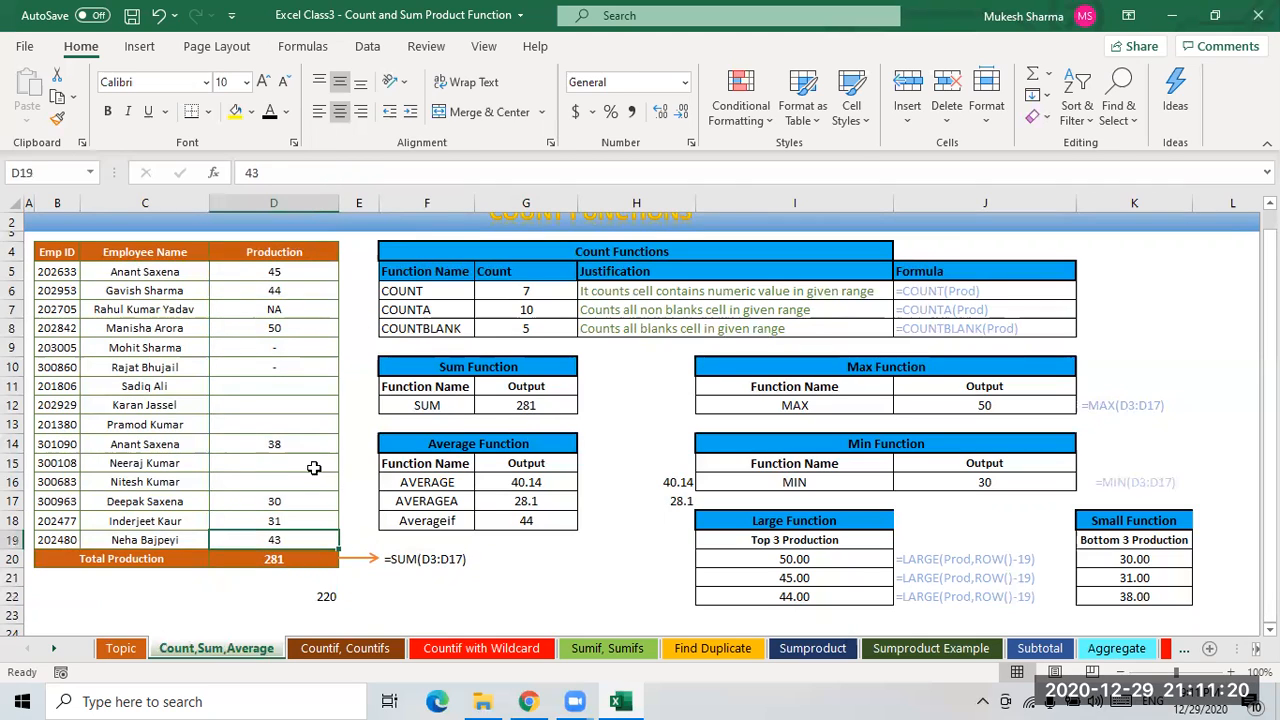
click(284, 445)
click(278, 326)
click(283, 290)
click(279, 272)
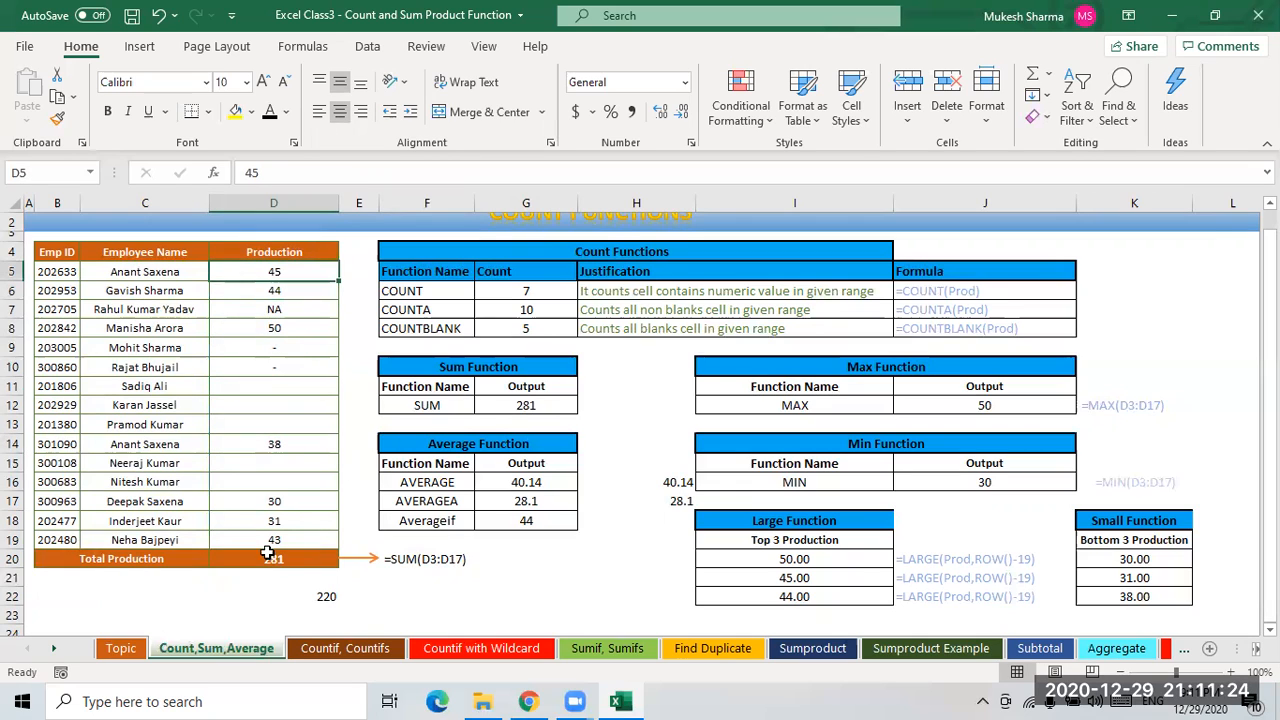
click(328, 612)
text(=)
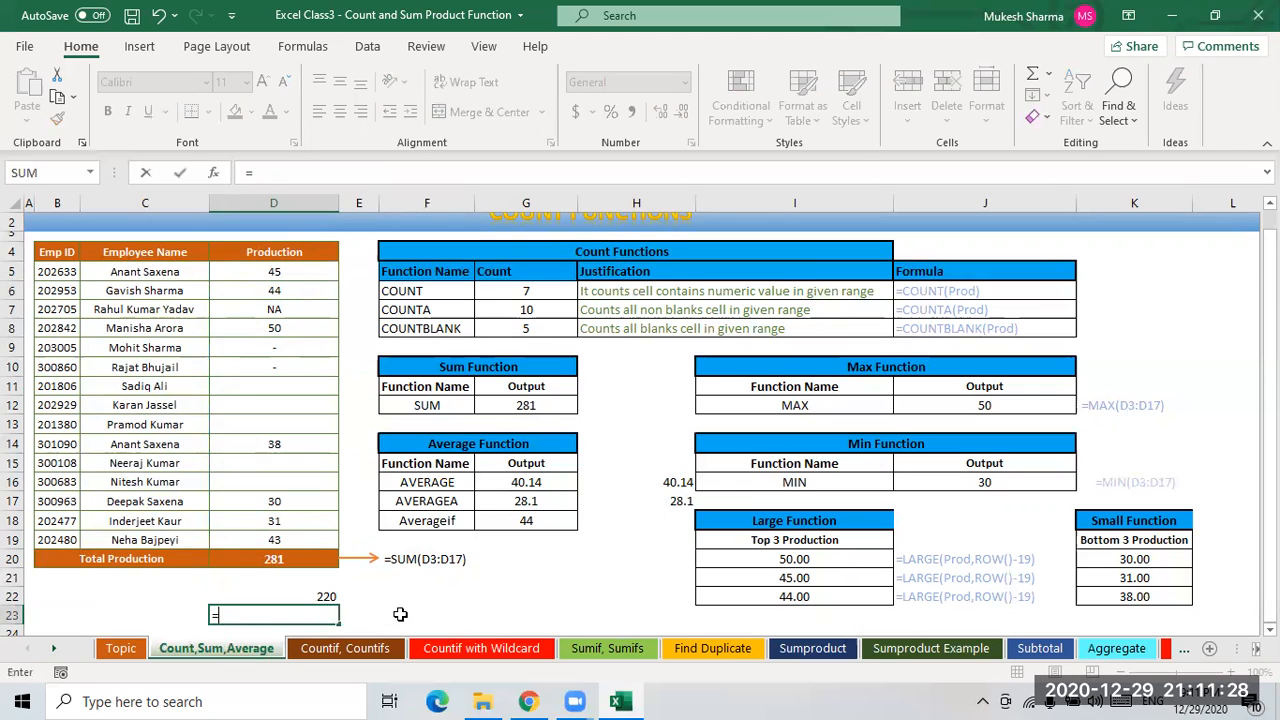
key(Up)
text(/)
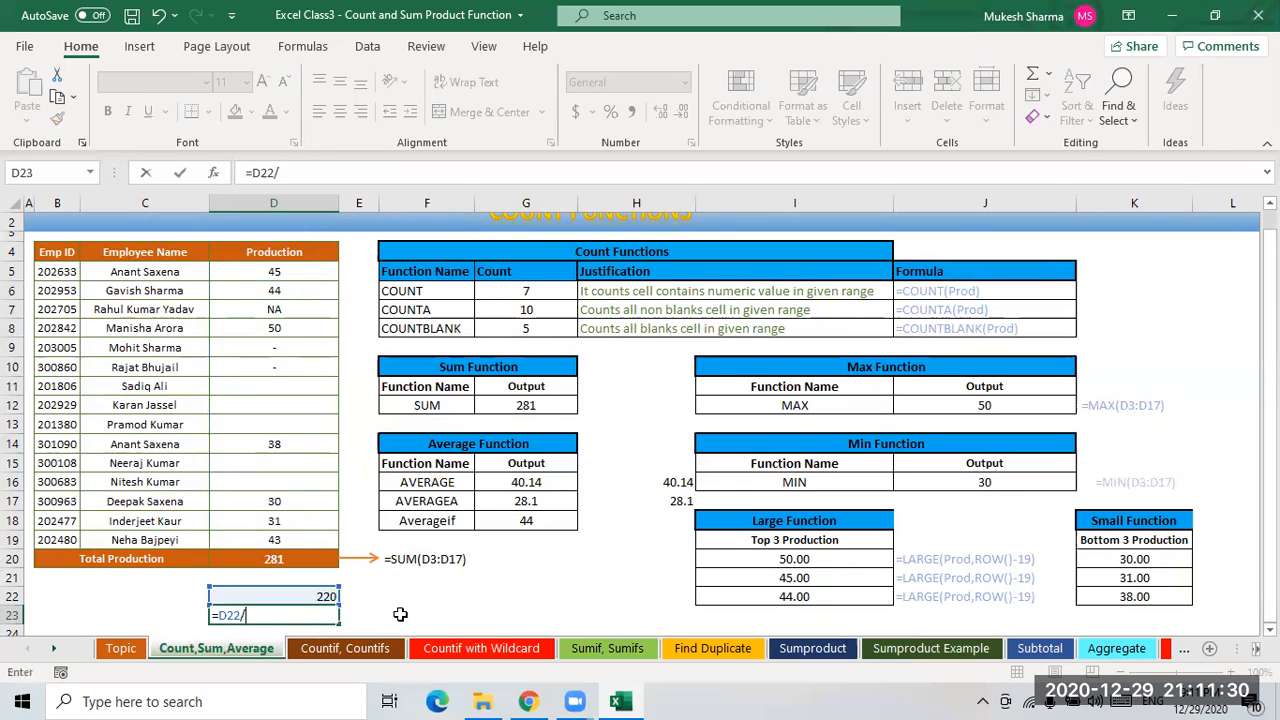
key(Return)
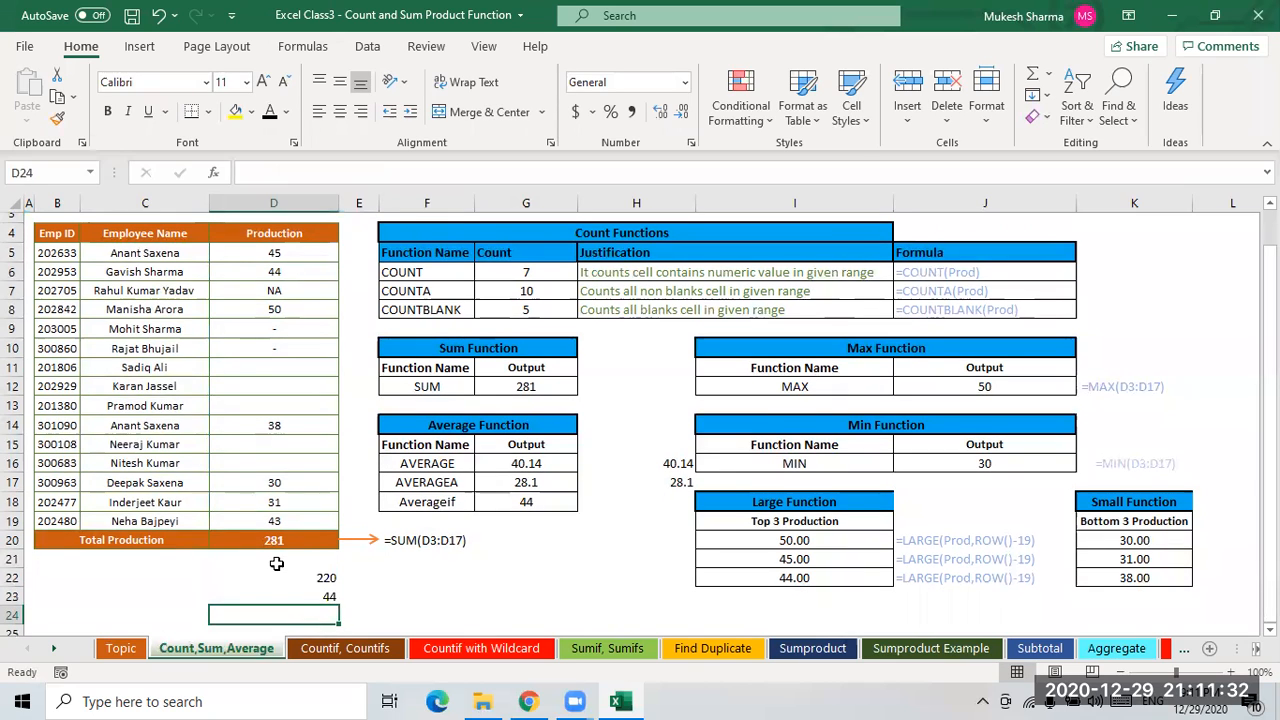
- Compare the manual average in D23 with the AVERAGEIF result in G18
click(336, 601)
click(328, 580)
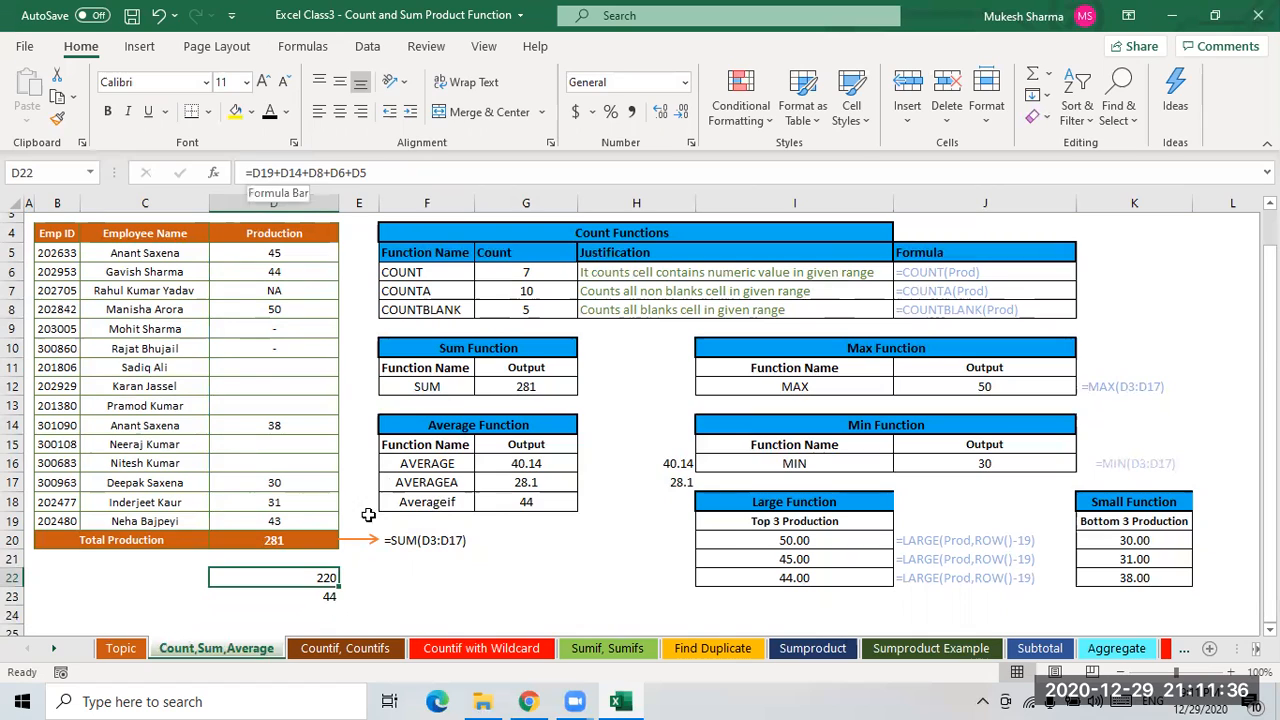
click(450, 505)
click(540, 502)
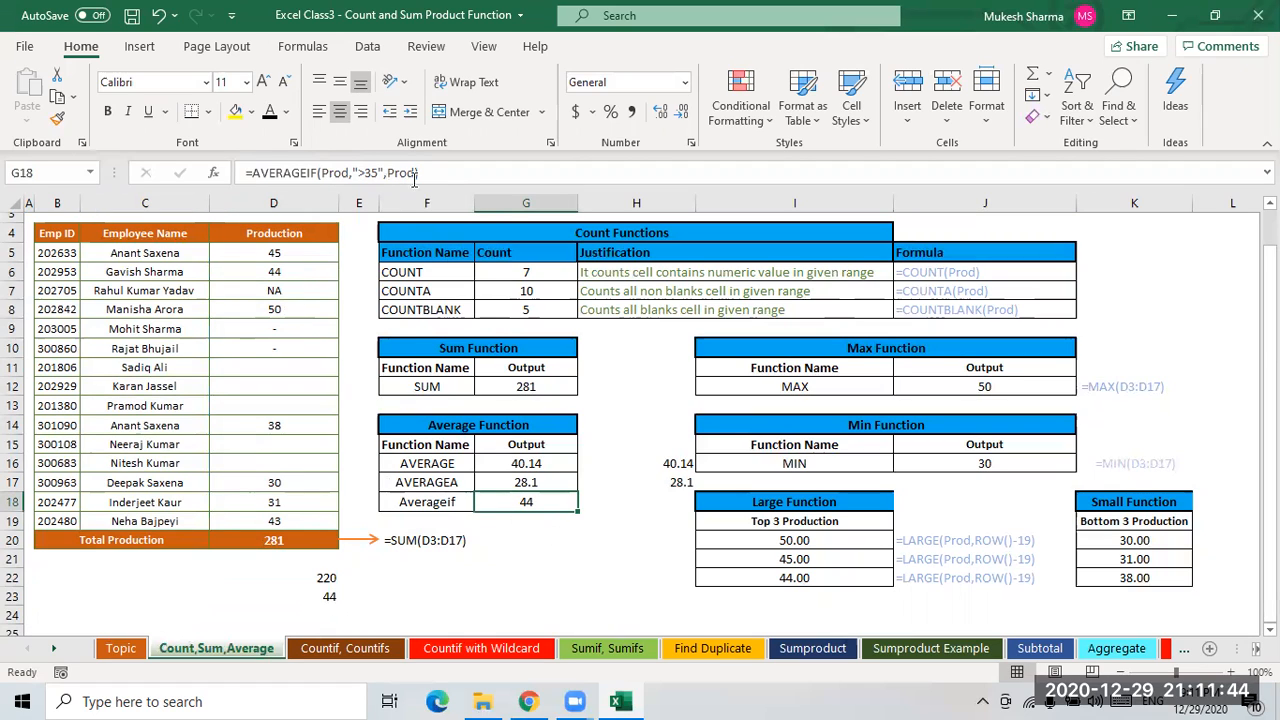
click(331, 595)
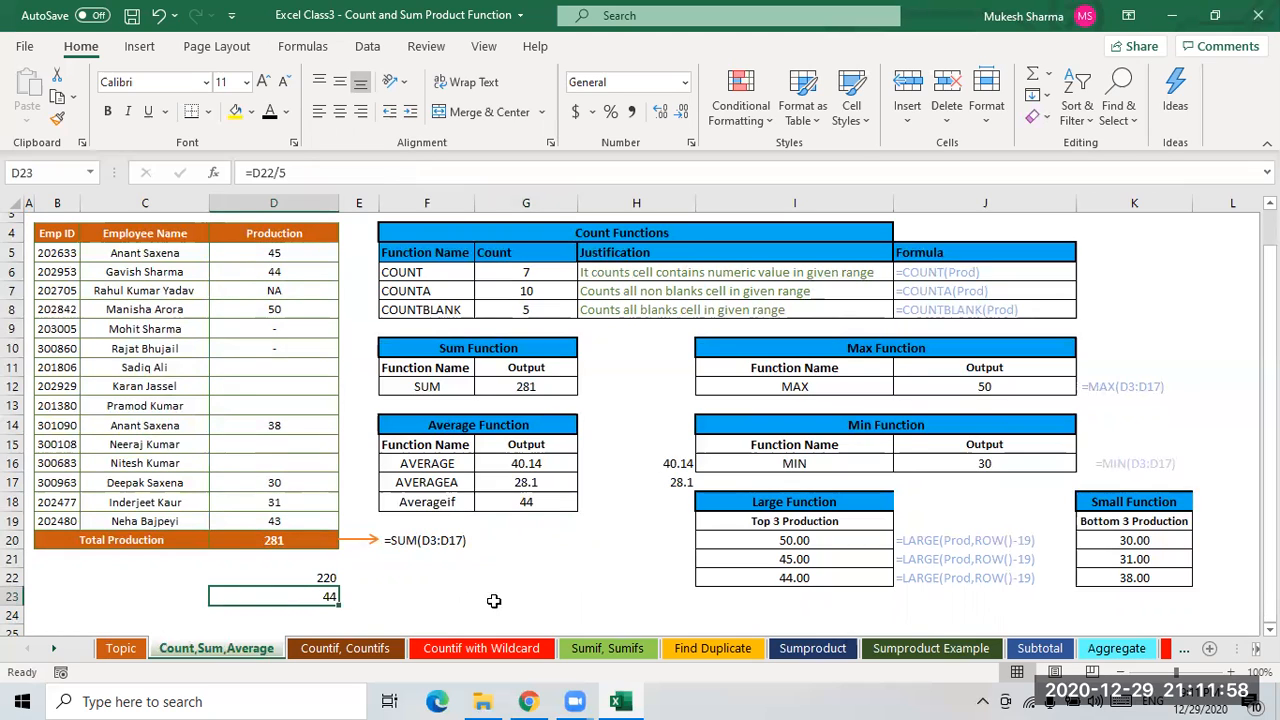
- Clear J12 and re-enter =MAX(Prod) to return the highest Production value
click(993, 386)
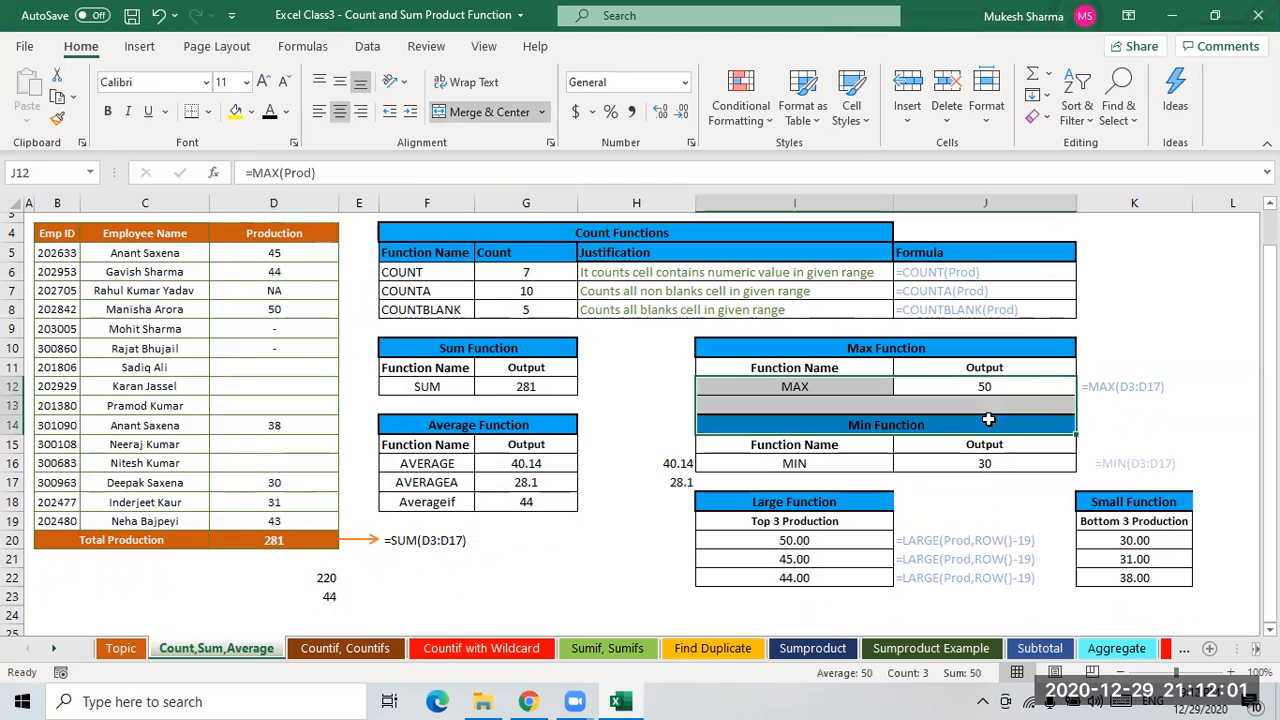
click(1171, 335)
click(999, 387)
key(BackSpace)
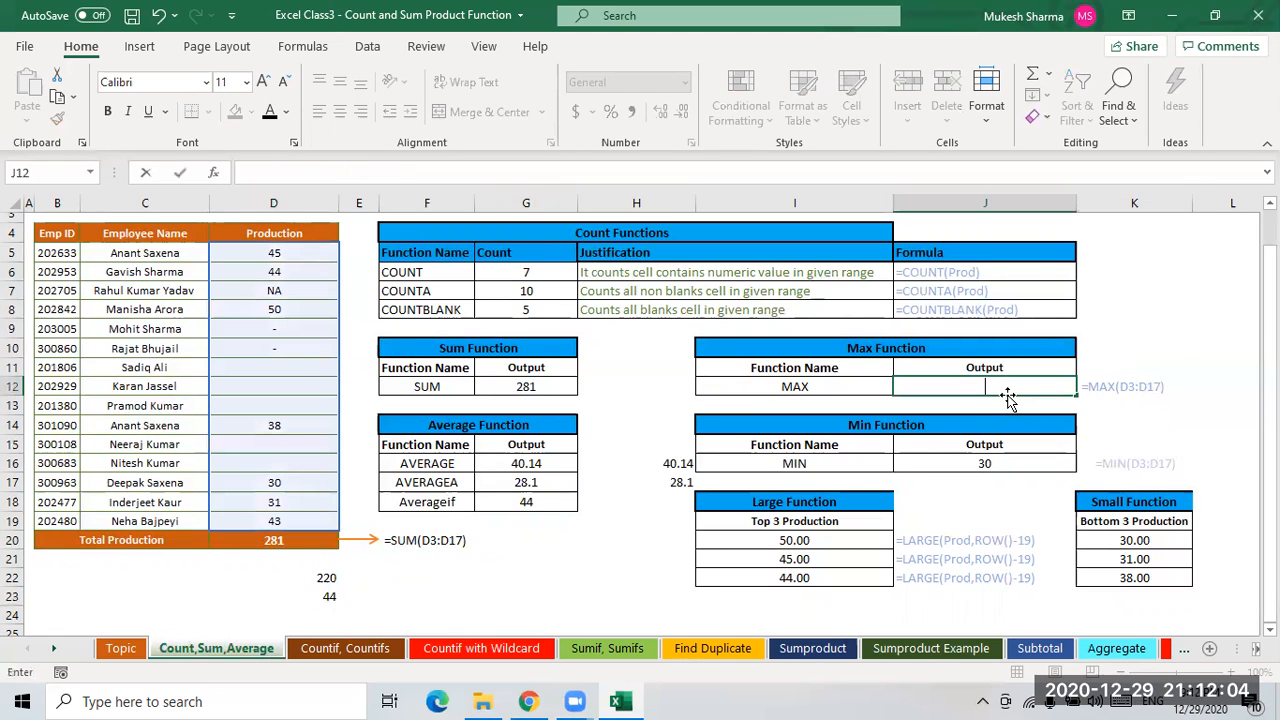
click(297, 328)
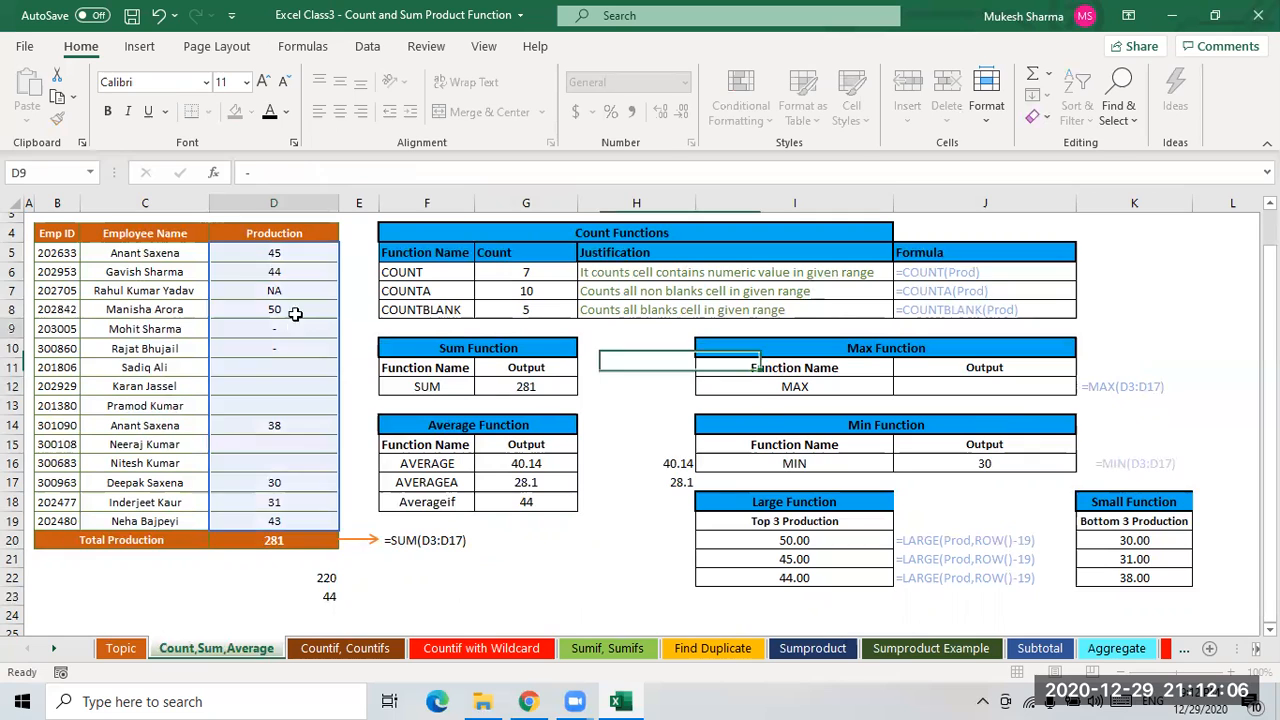
drag(276, 251, 283, 521)
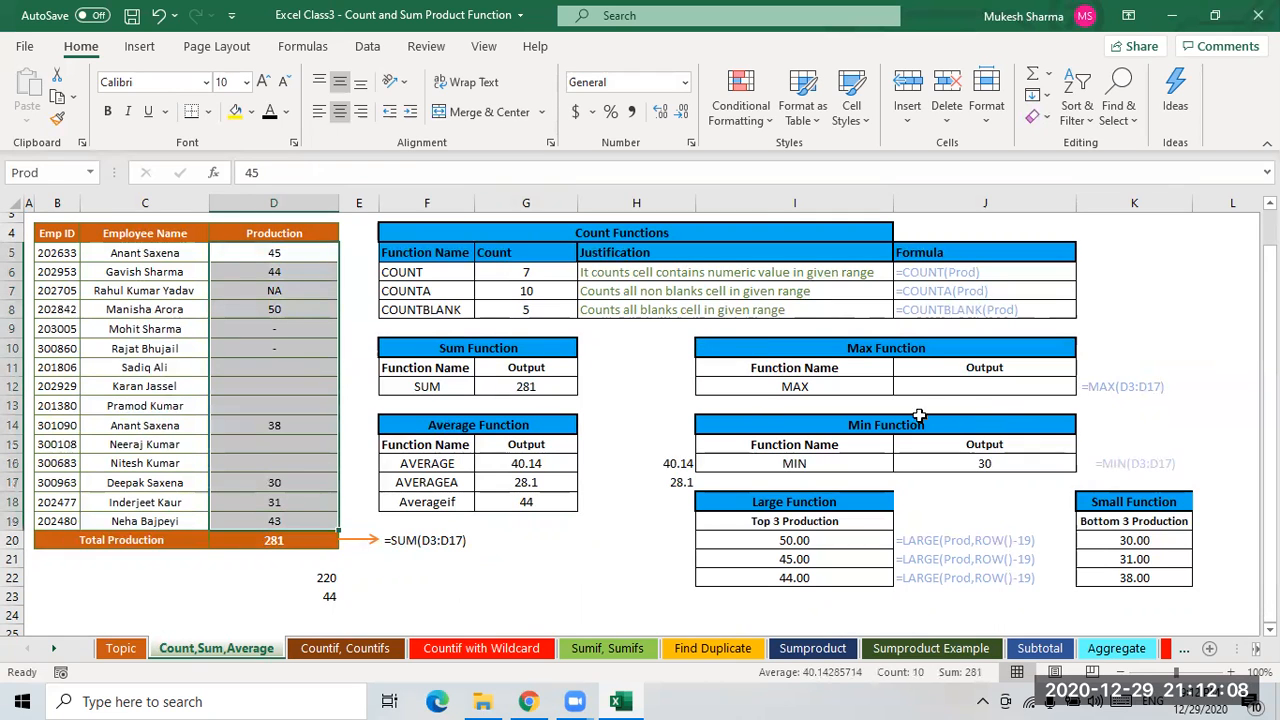
click(979, 384)
text(=max)
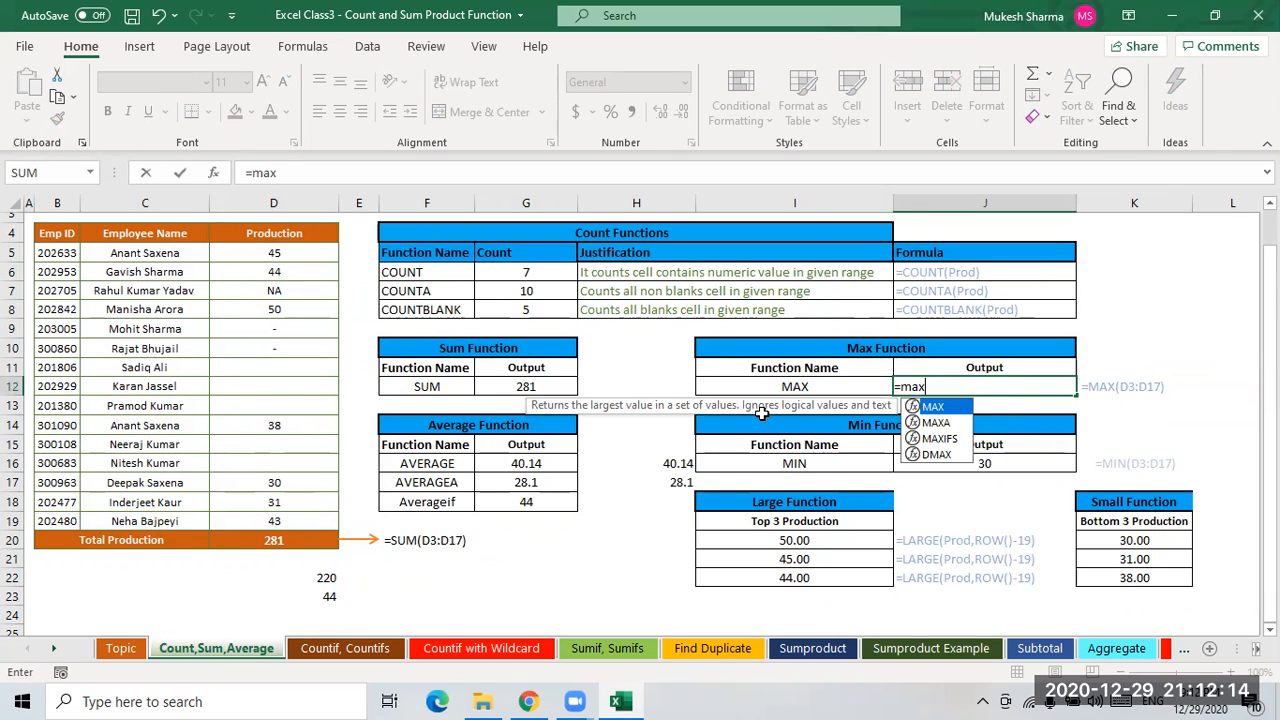
key(Tab)
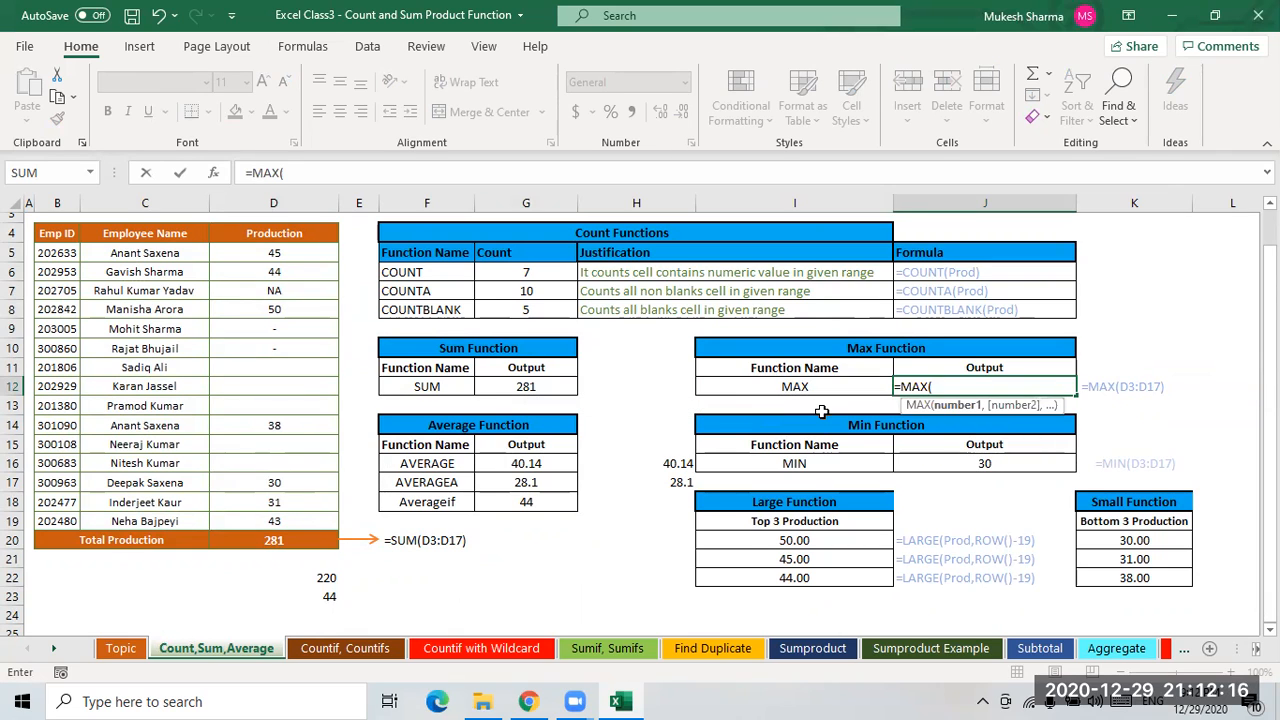
text(prod)
key(Tab)
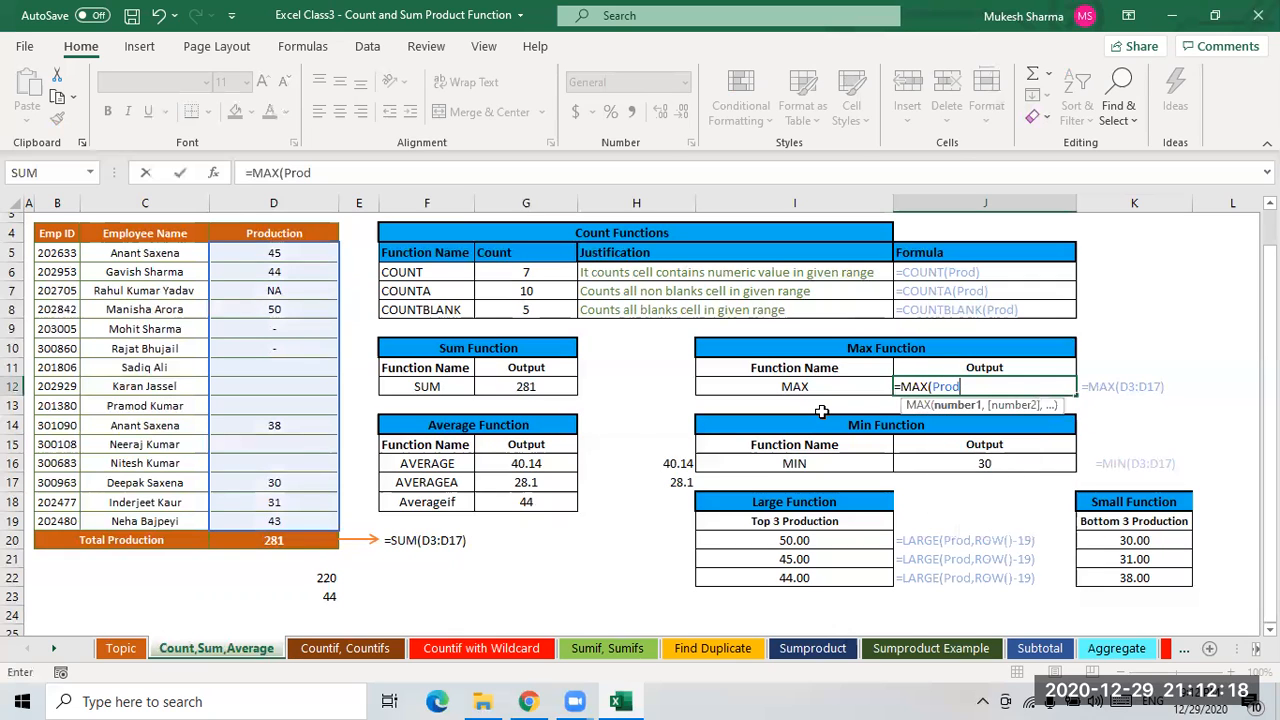
key(Return)
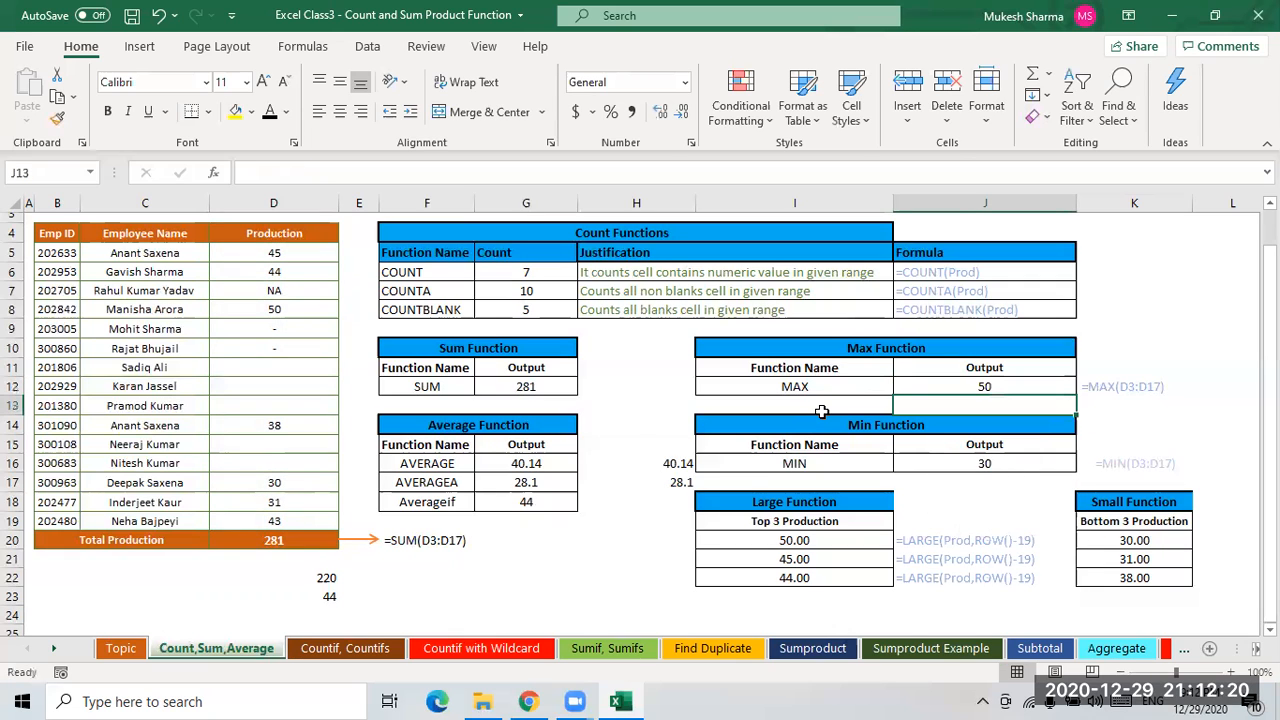
- Examine the Production values and the MIN result in J16 against the MAX result
click(273, 309)
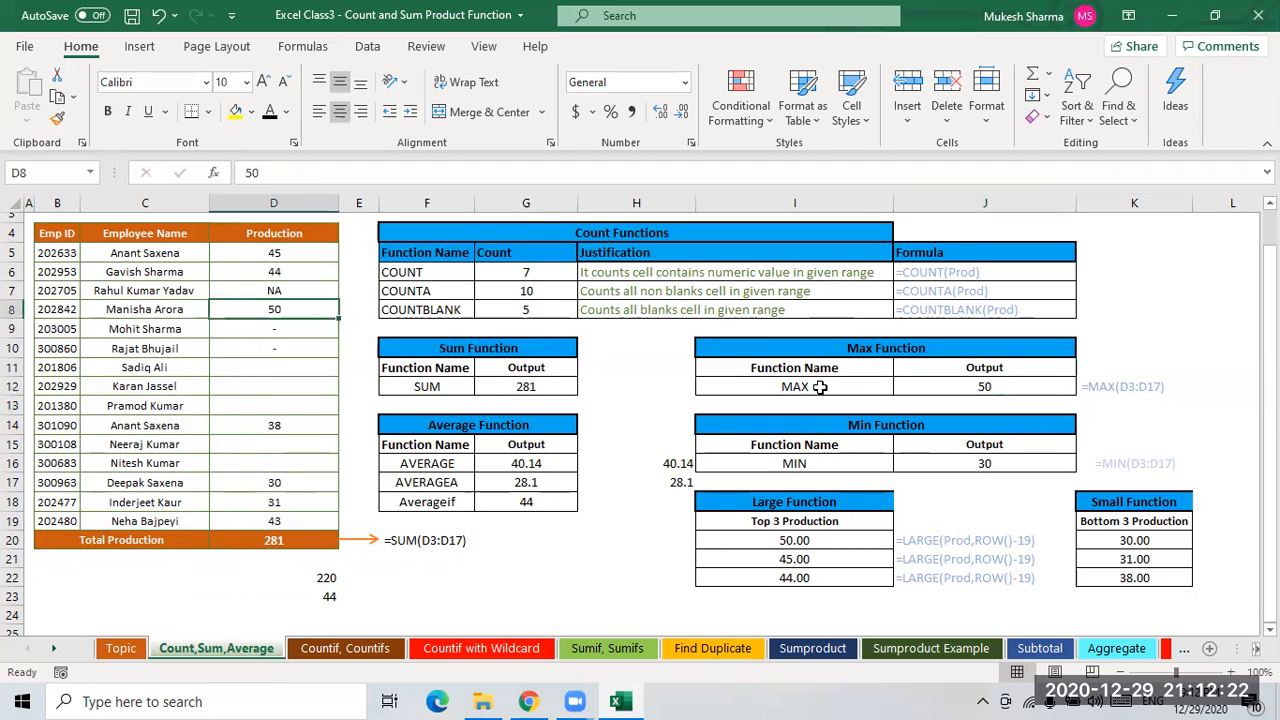
click(989, 463)
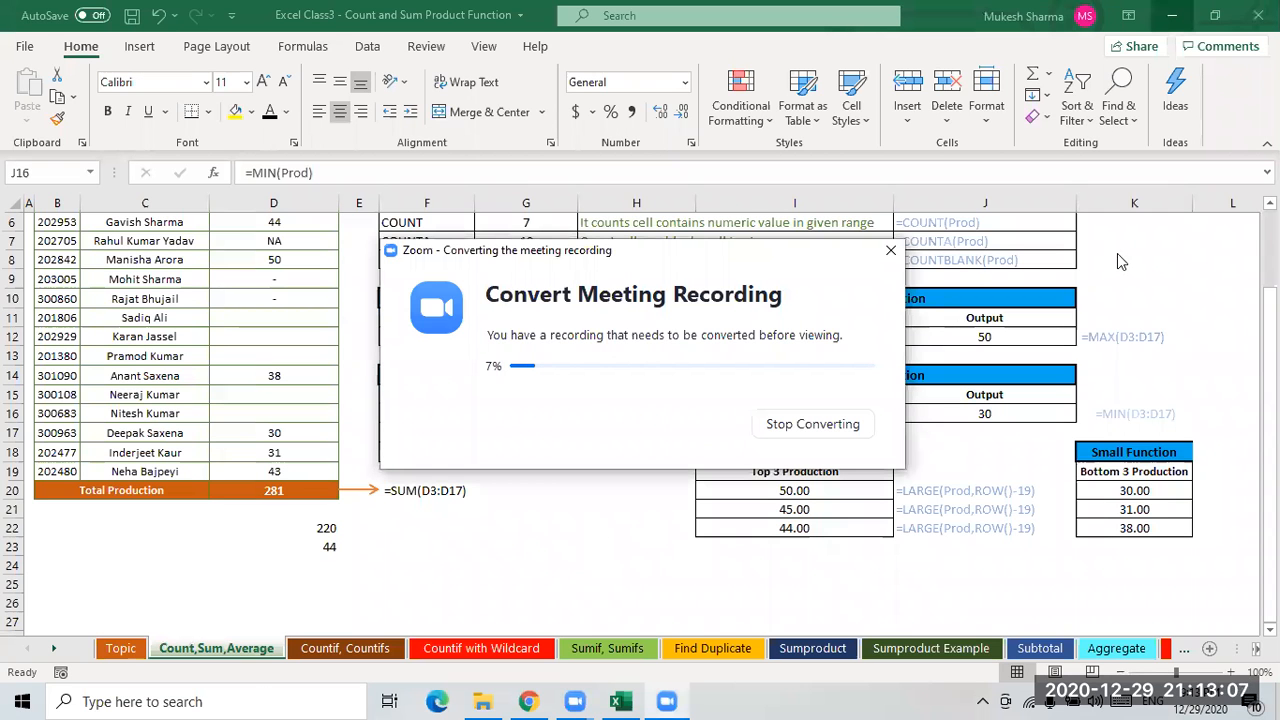
click(620, 701)
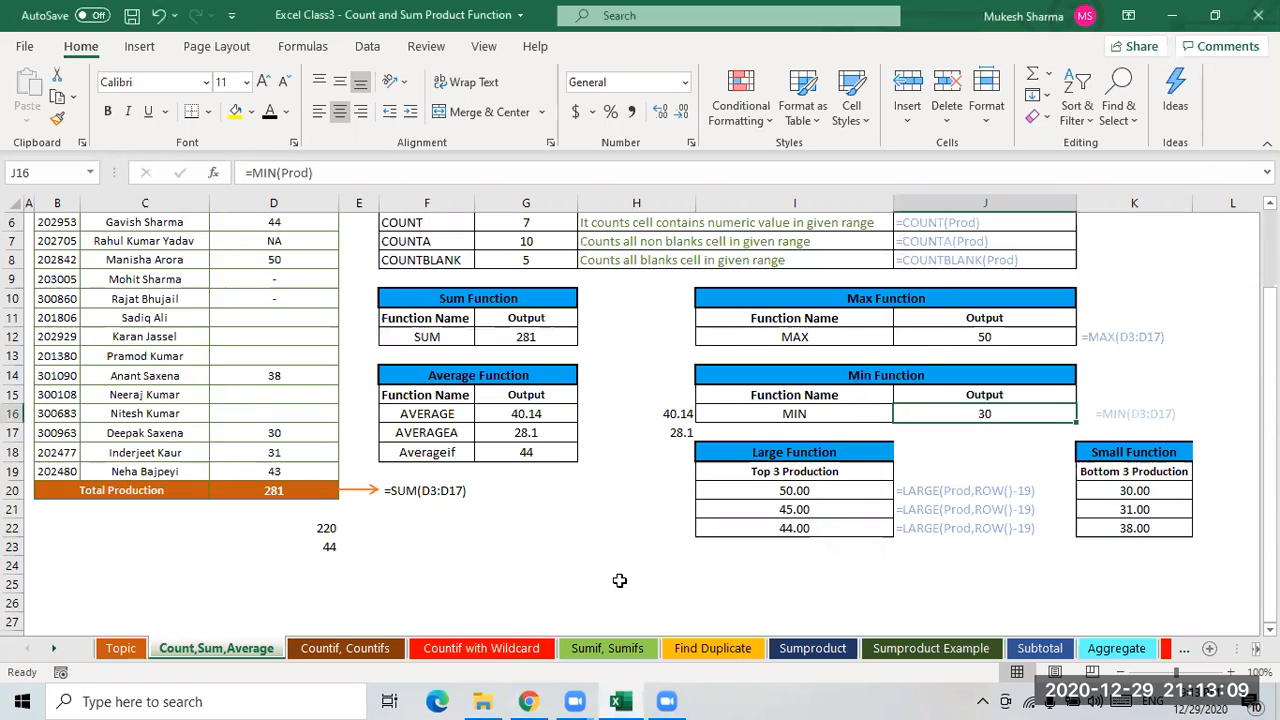
scroll(651, 413, up, 2)
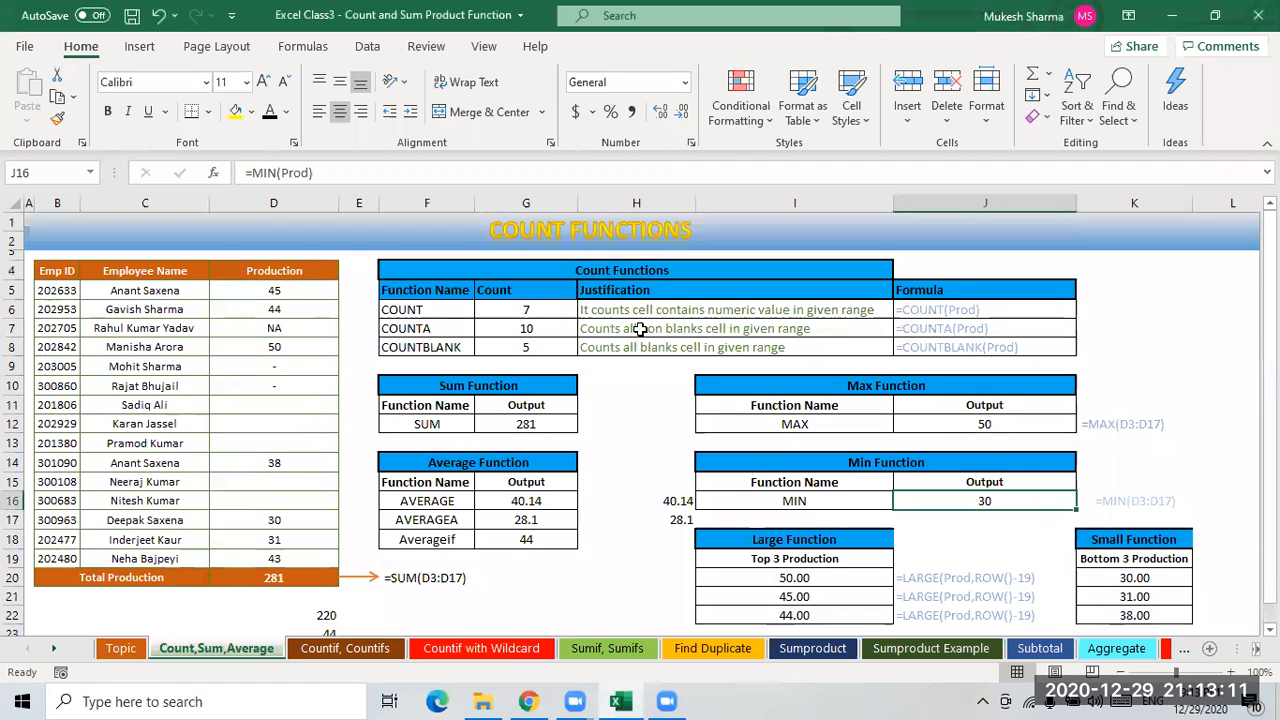
scroll(638, 385, down, 1)
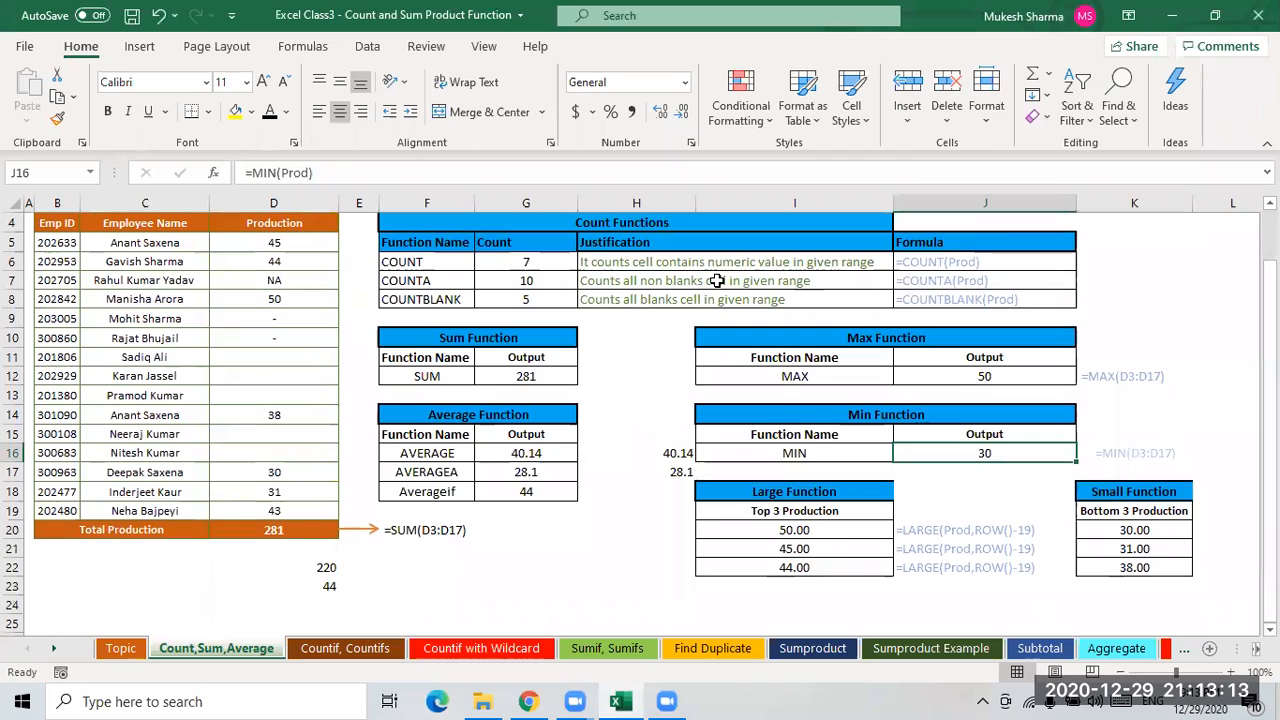
click(637, 567)
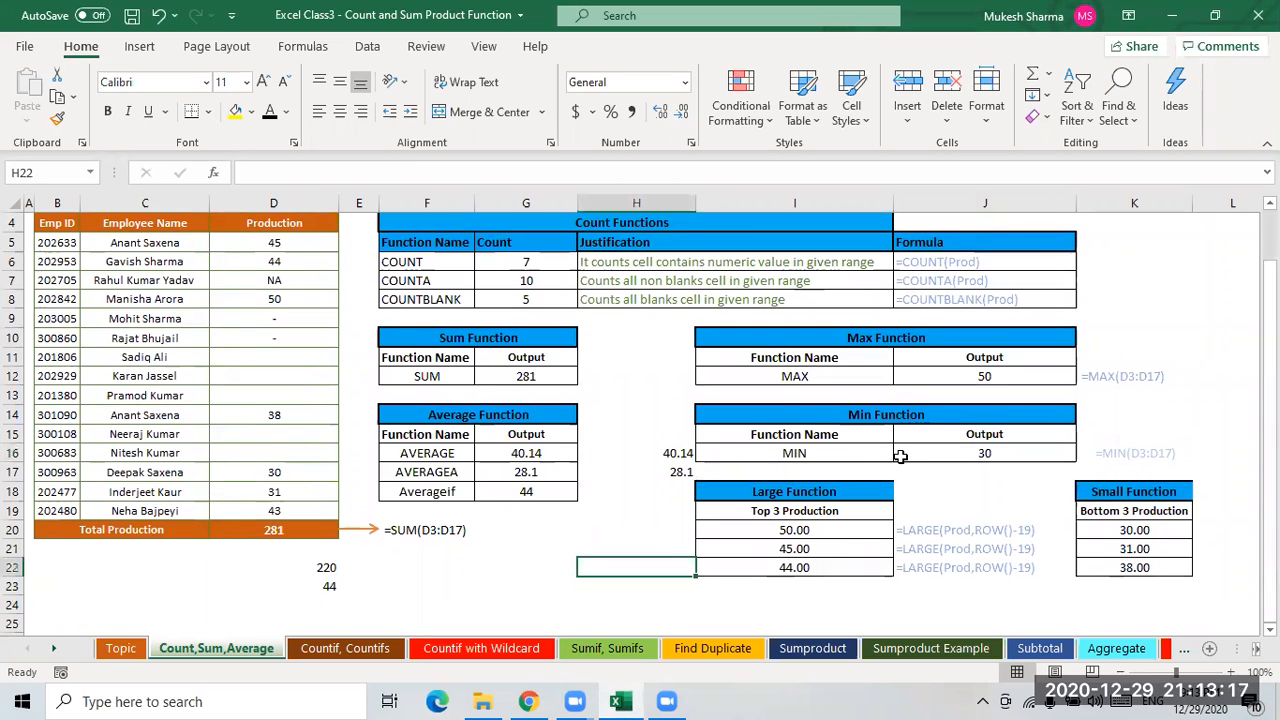
click(806, 450)
click(1016, 448)
- Delete the LARGE formula notes in J20:J22 beside the Top 3 Production table
click(787, 493)
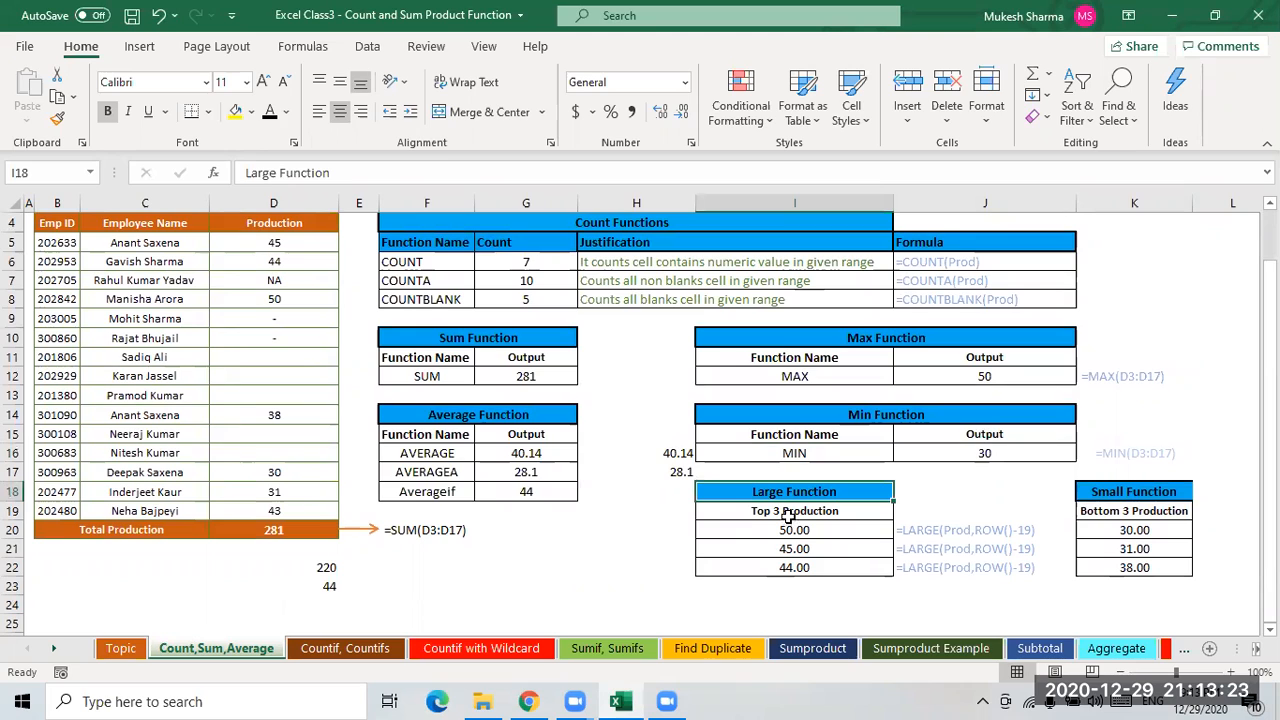
click(790, 510)
click(789, 495)
drag(980, 530, 971, 567)
key(Delete)
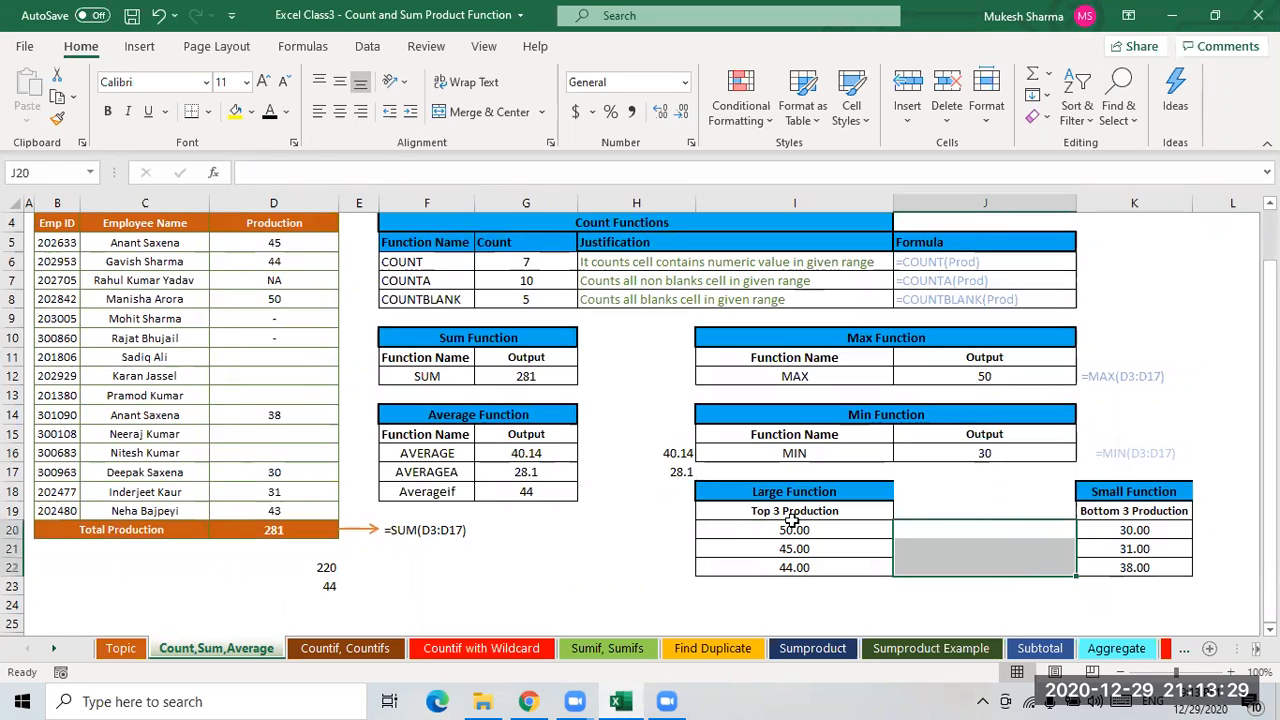
- Clear the LARGE results in I20:I22 and the SMALL results in K20:K22
click(817, 531)
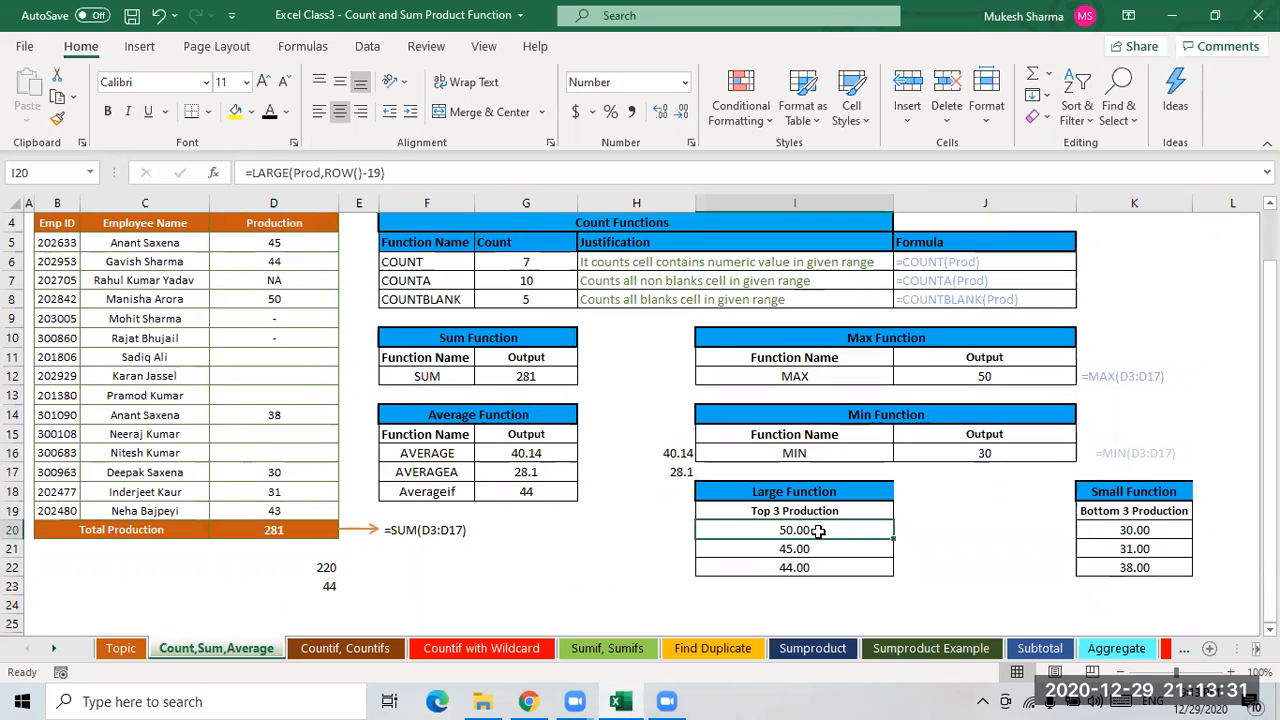
drag(819, 553, 812, 580)
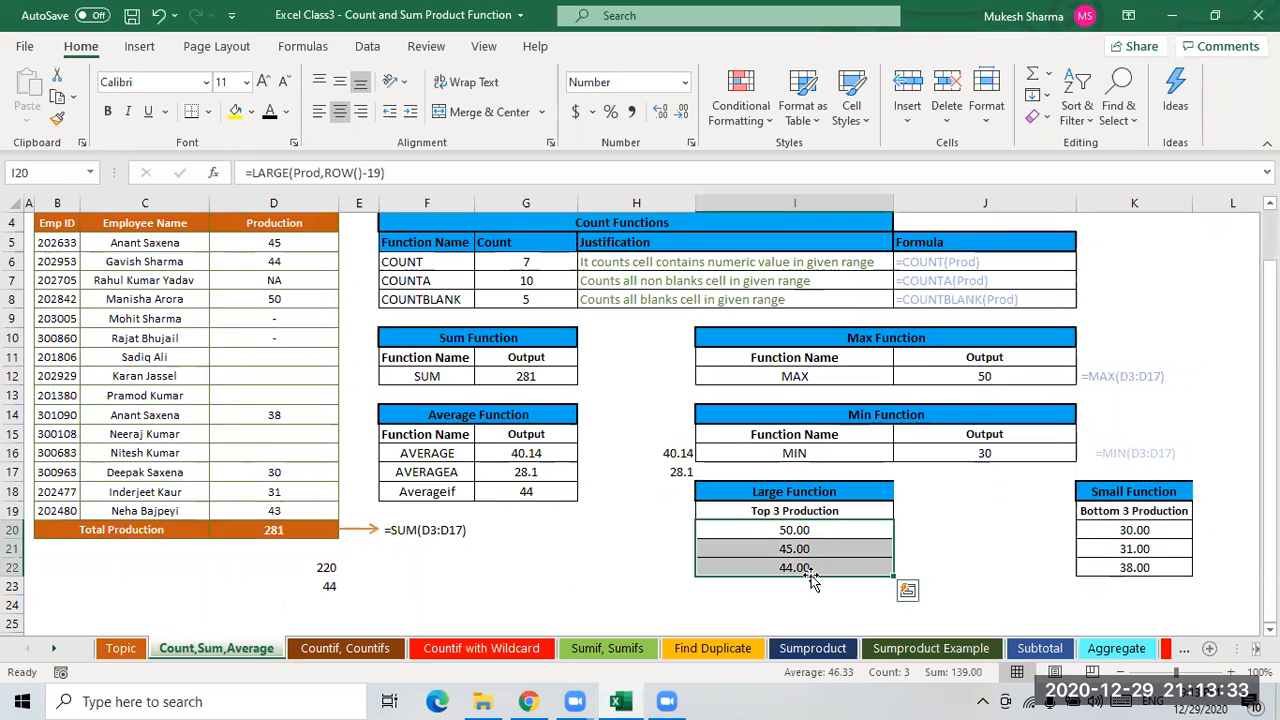
key(Delete)
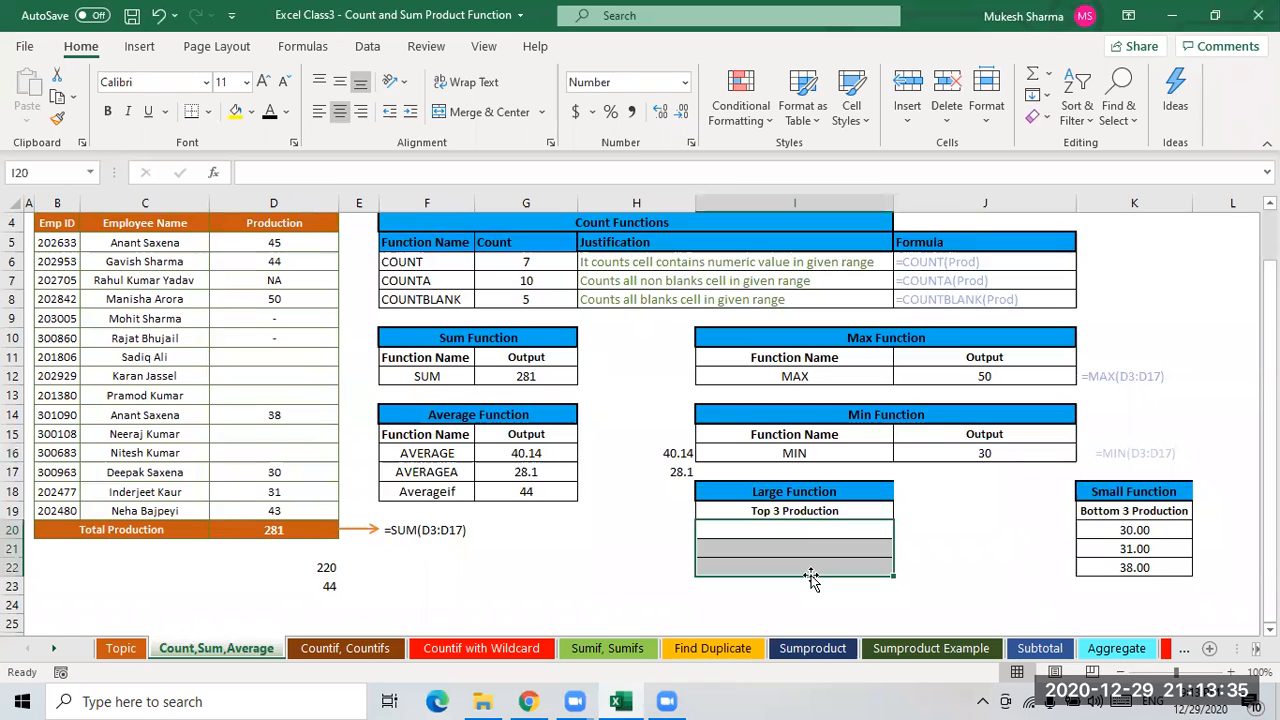
drag(1134, 530, 1128, 585)
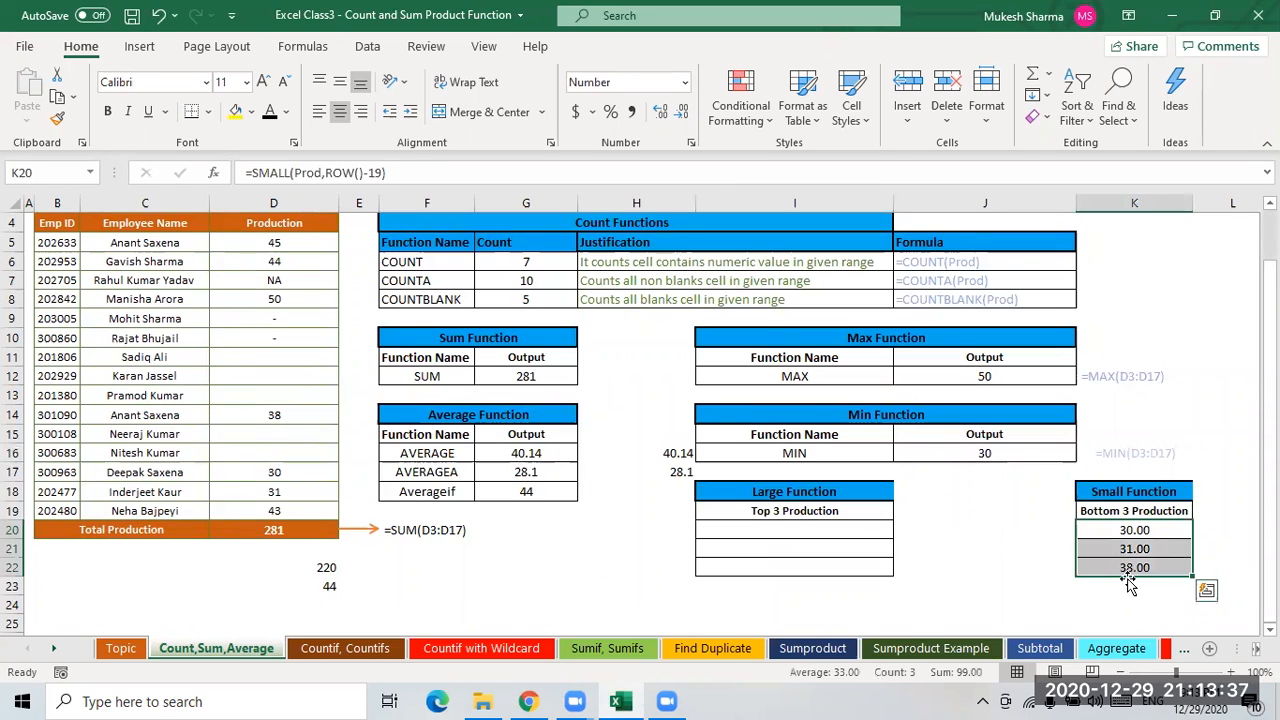
key(Delete)
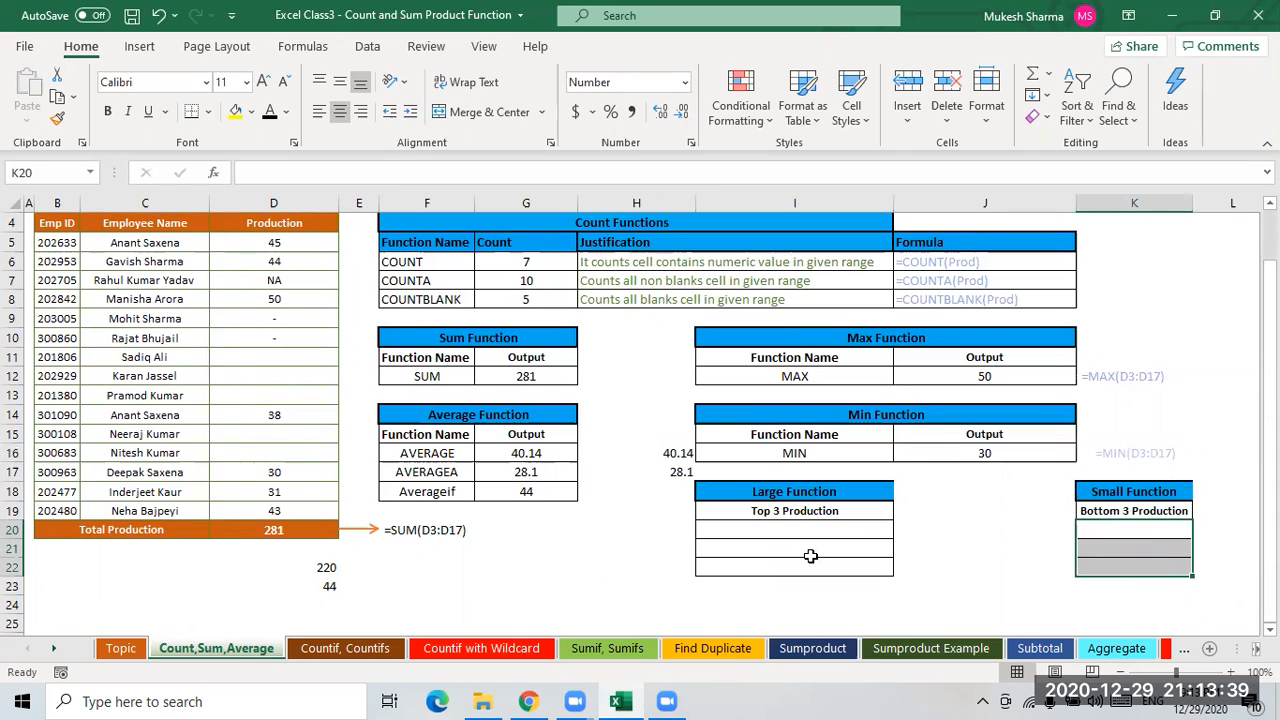
- Review the Production values in column D against the empty Top 3 table
click(745, 547)
click(755, 516)
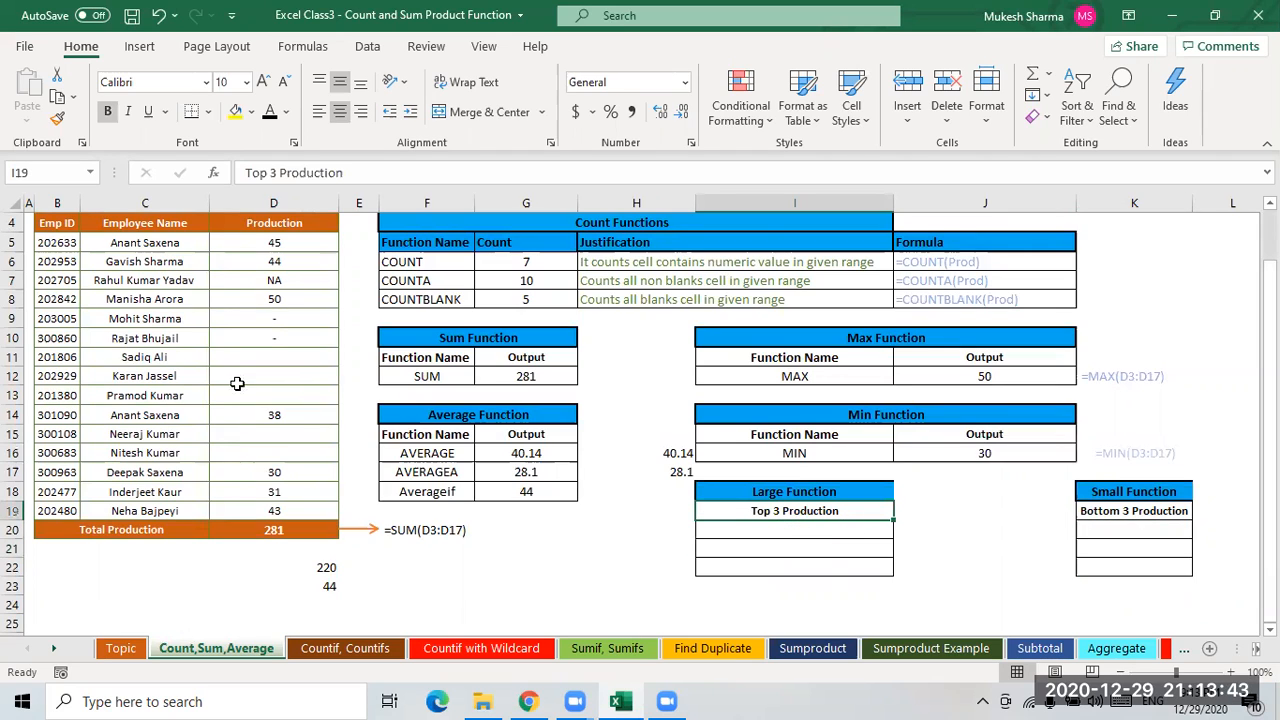
drag(273, 243, 274, 354)
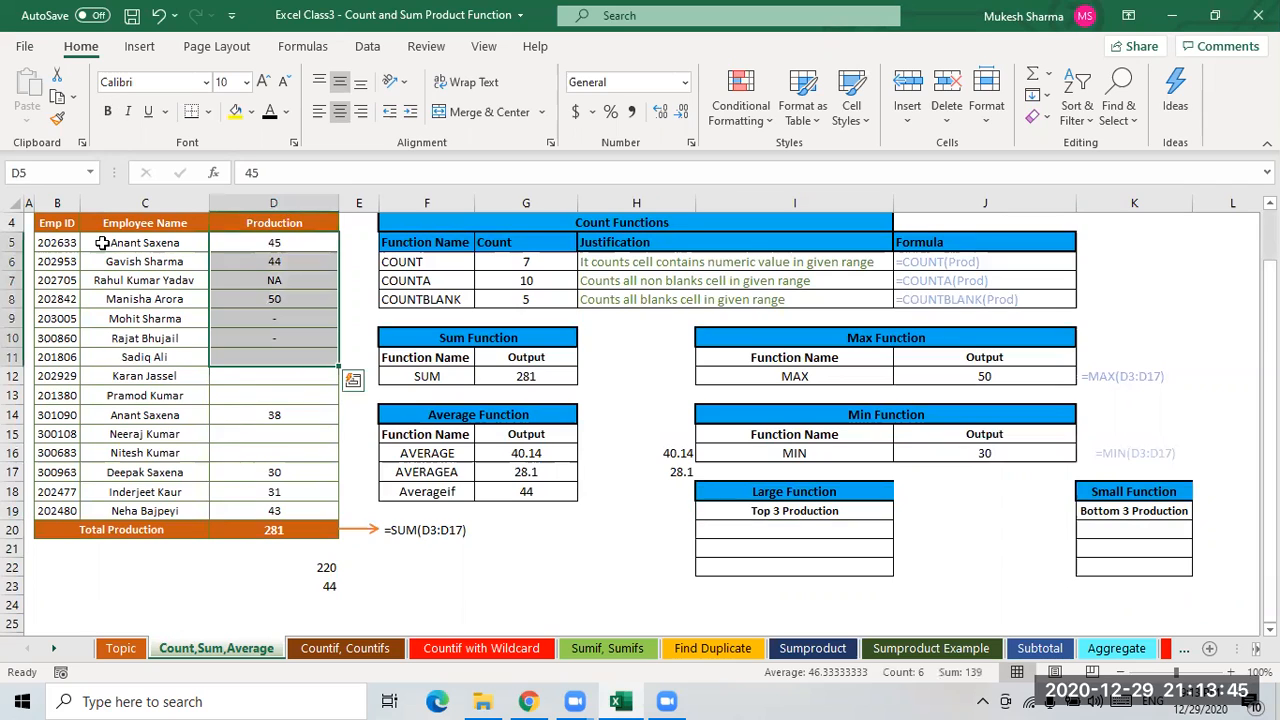
click(283, 249)
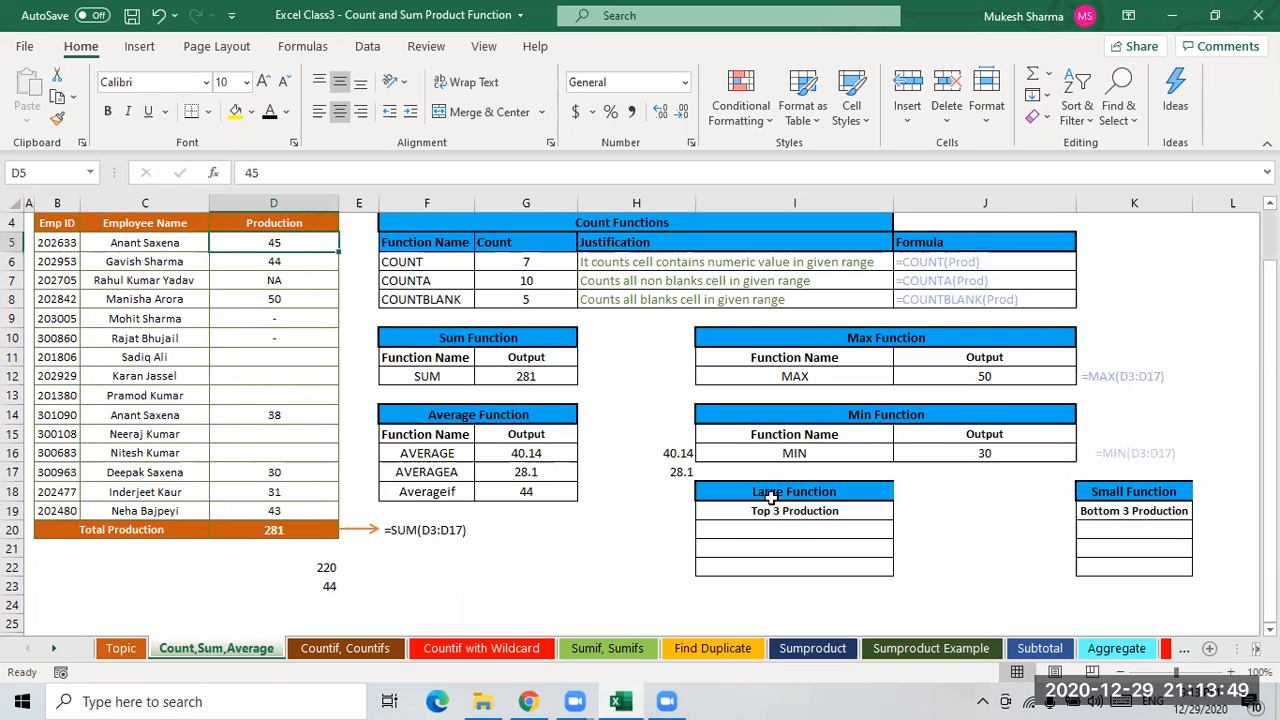
- Enter =LARGE(Prod,1) in I20 to return the highest Production value
click(859, 530)
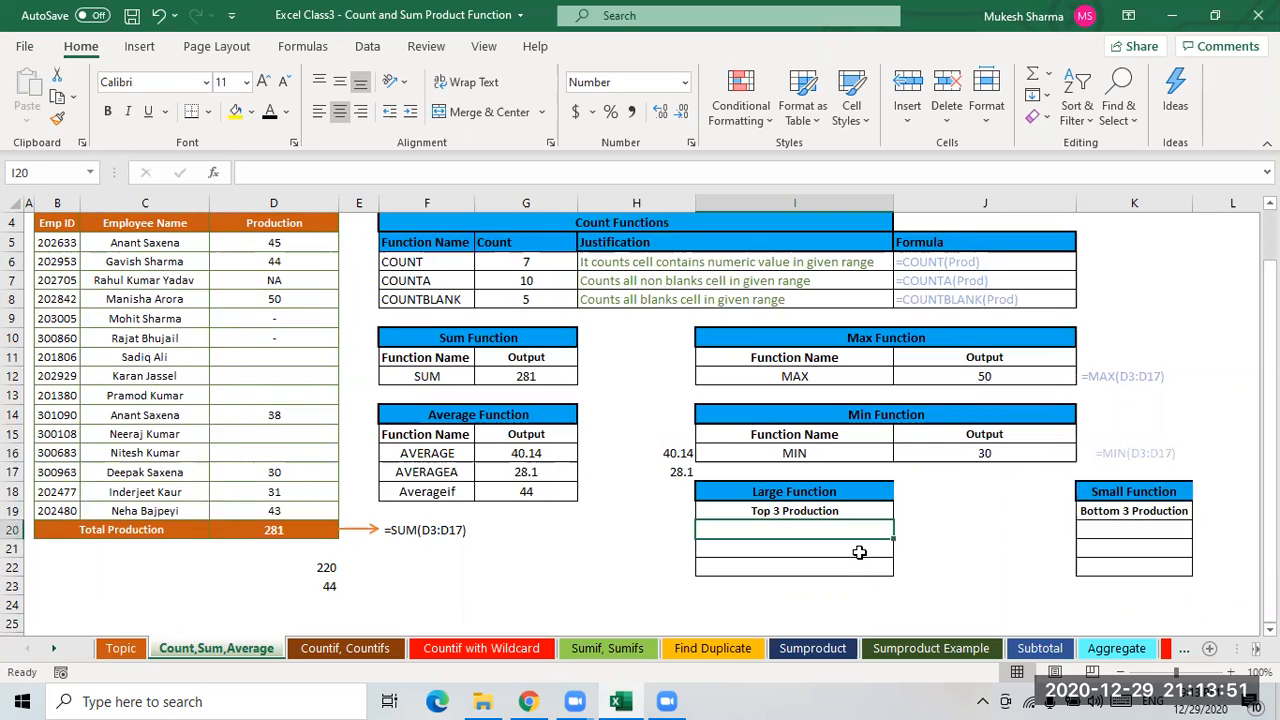
text(=lar)
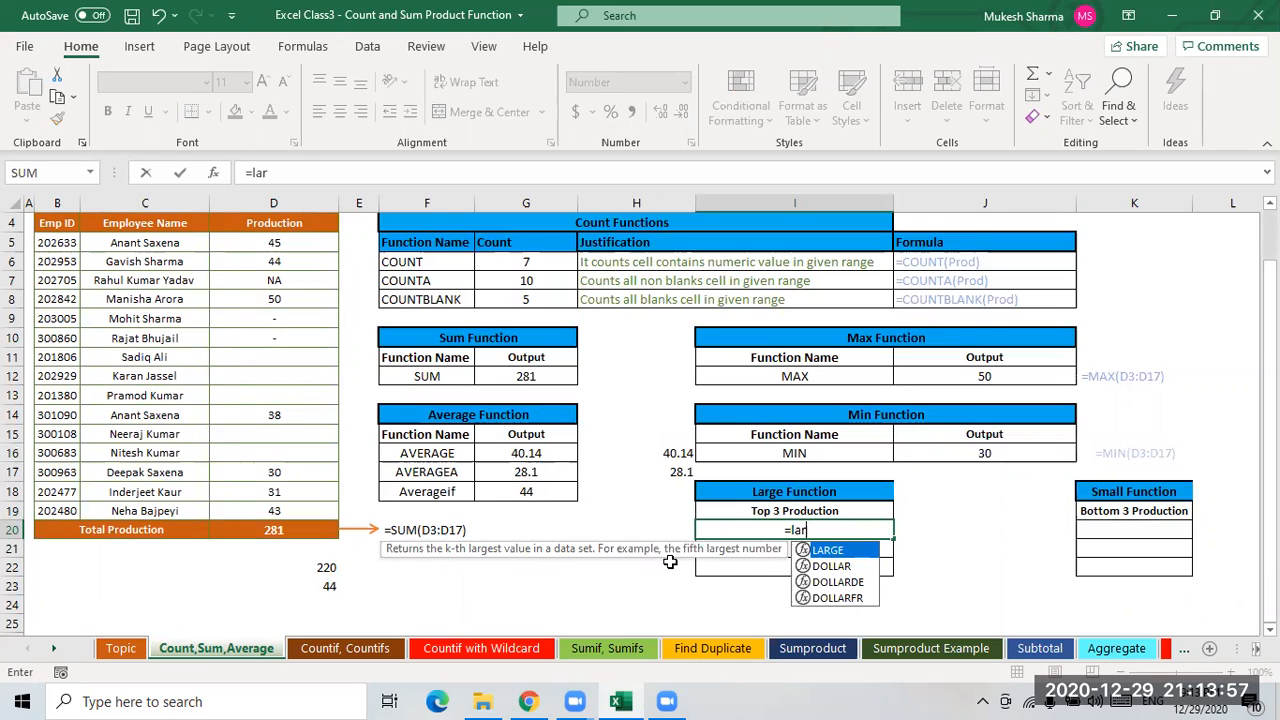
key(Tab)
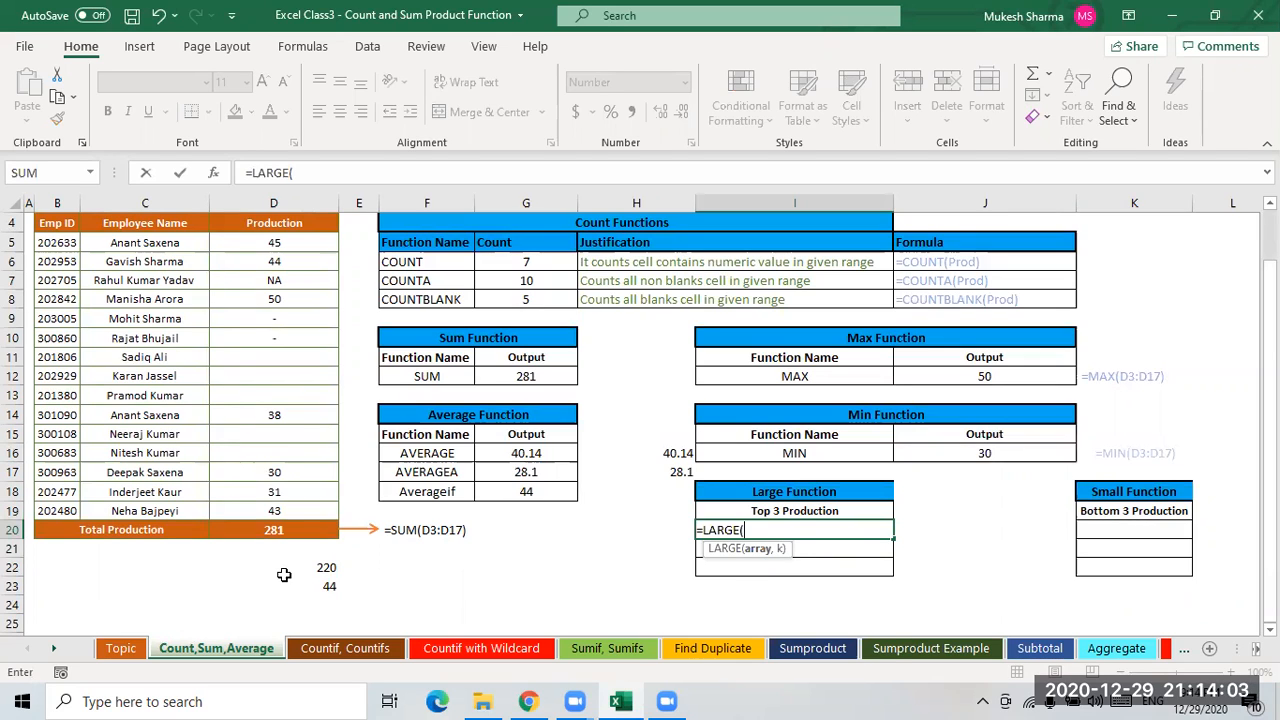
text(pro)
text(d)
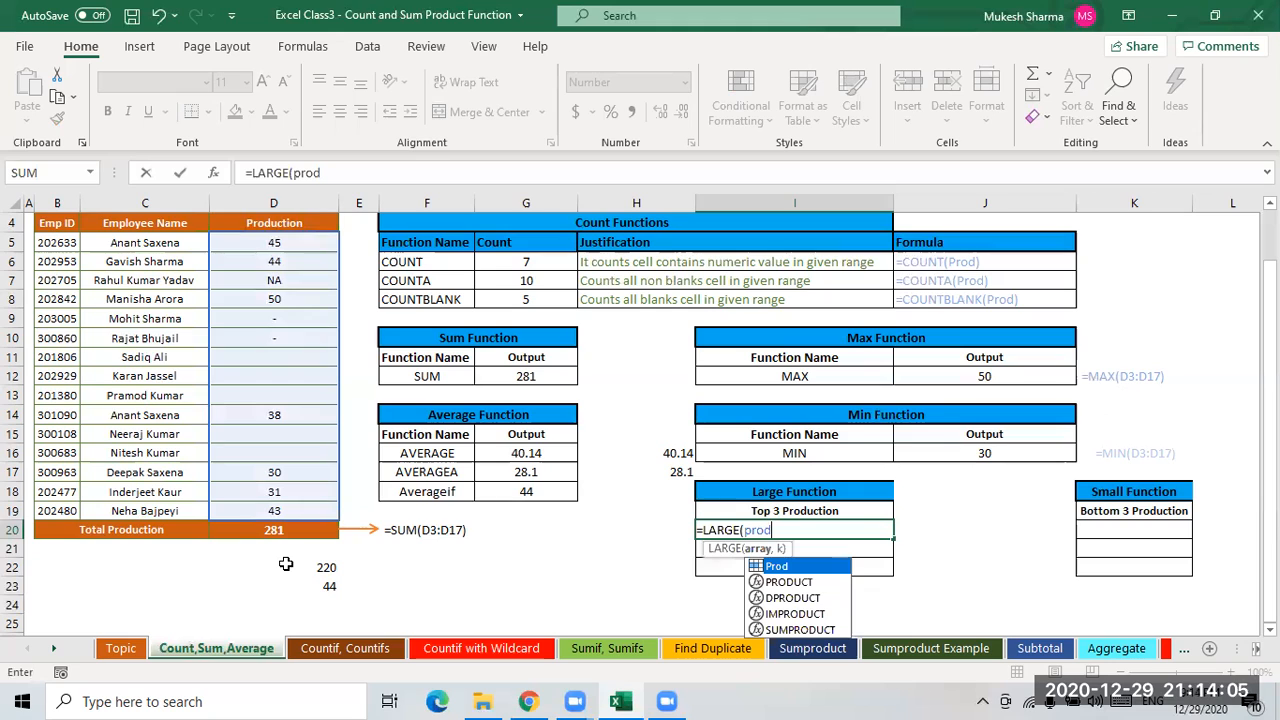
key(Tab)
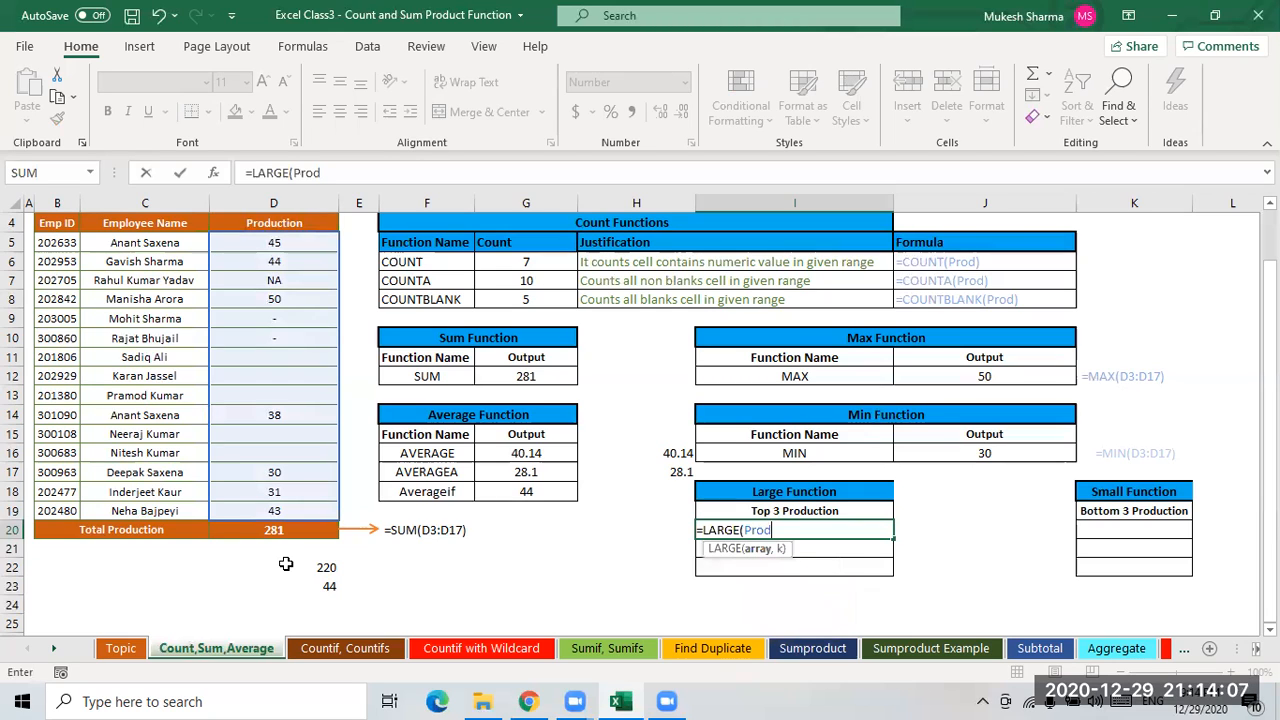
text(,1)
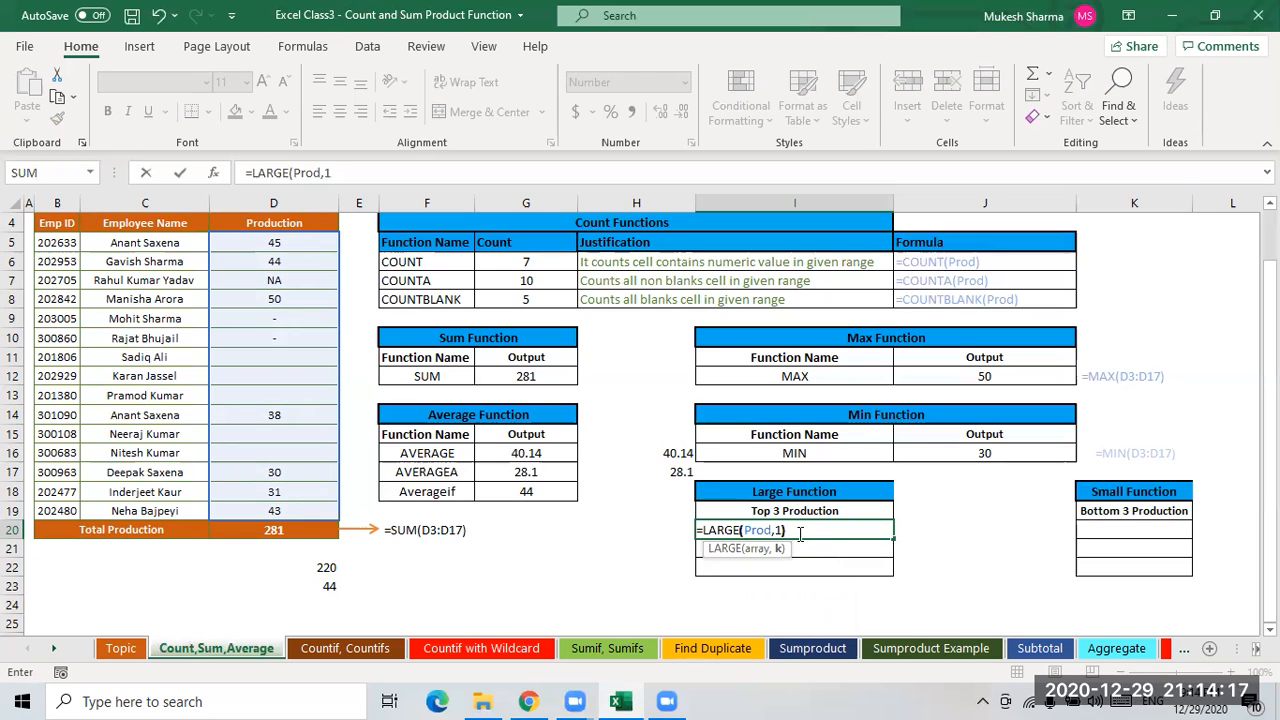
key(Return)
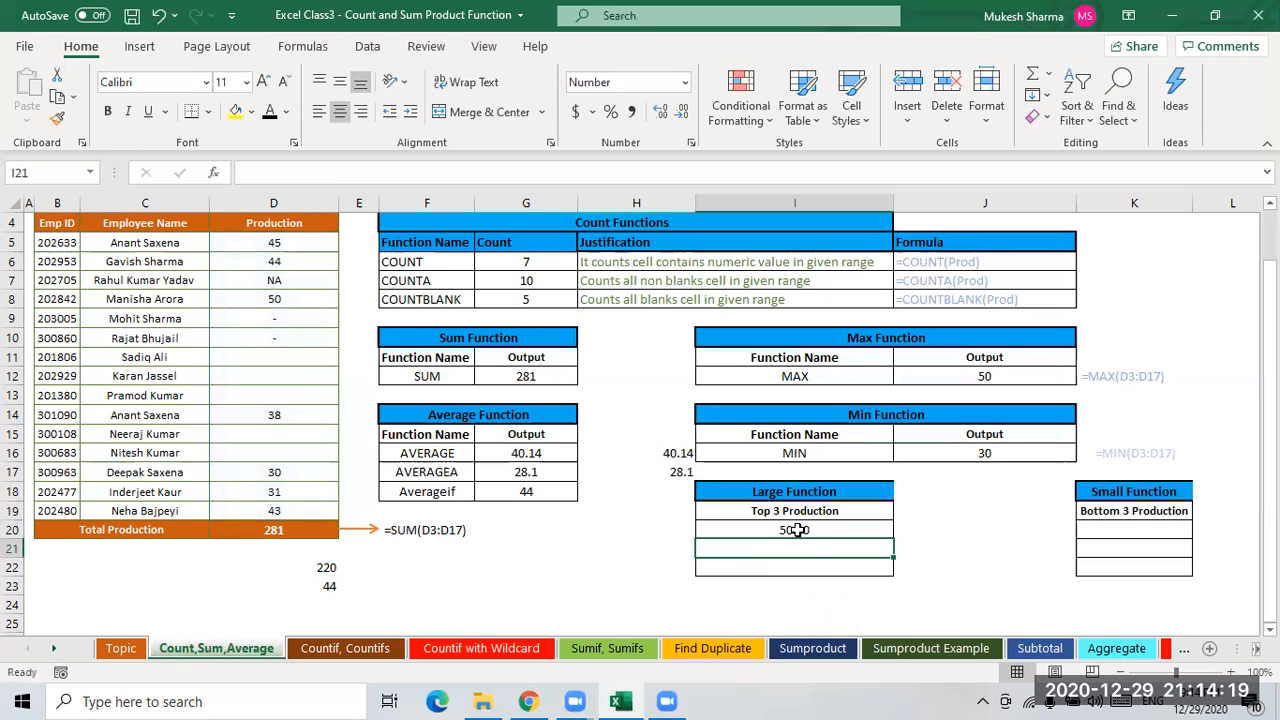
key(Up)
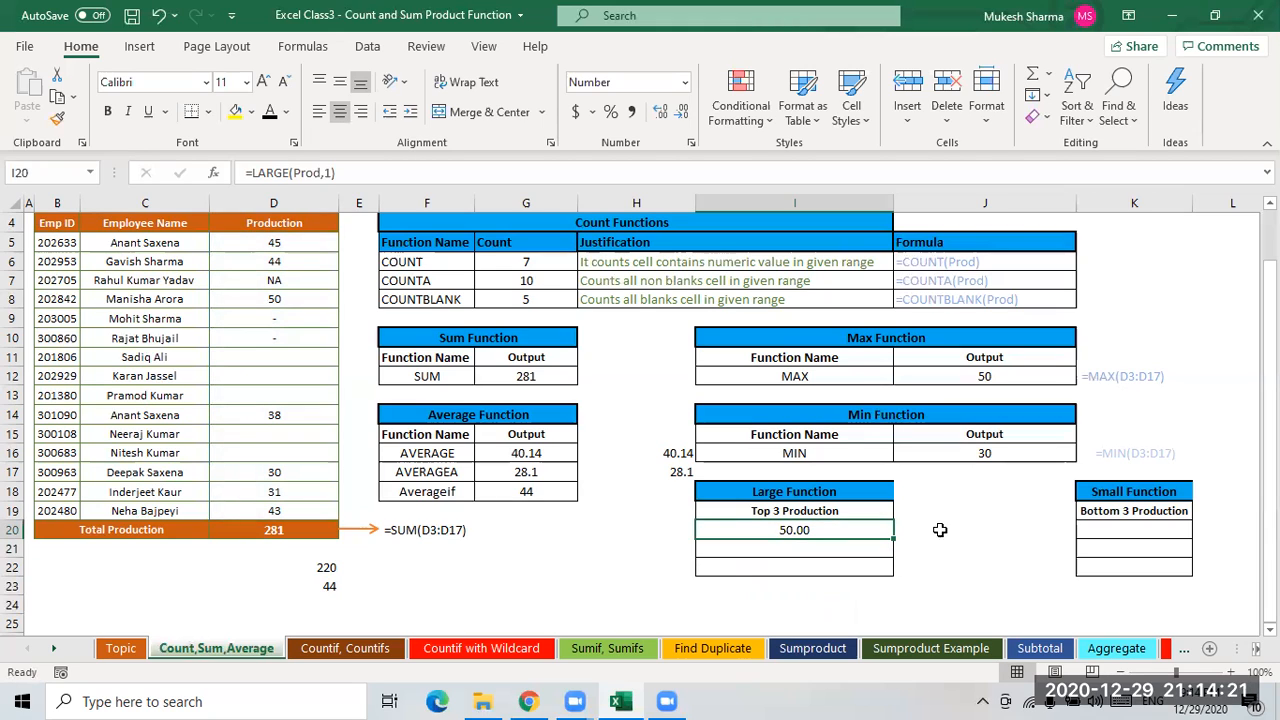
- Enter =ROW() in J20 to show the current row number
click(908, 532)
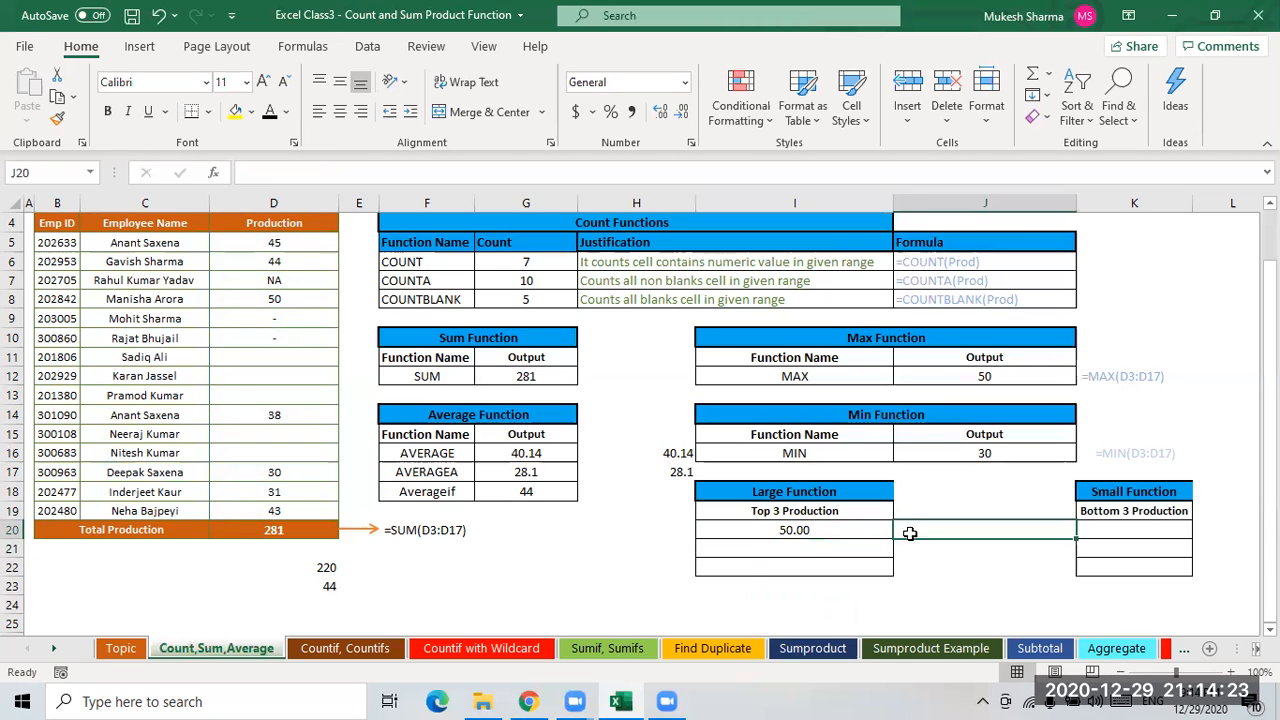
click(796, 533)
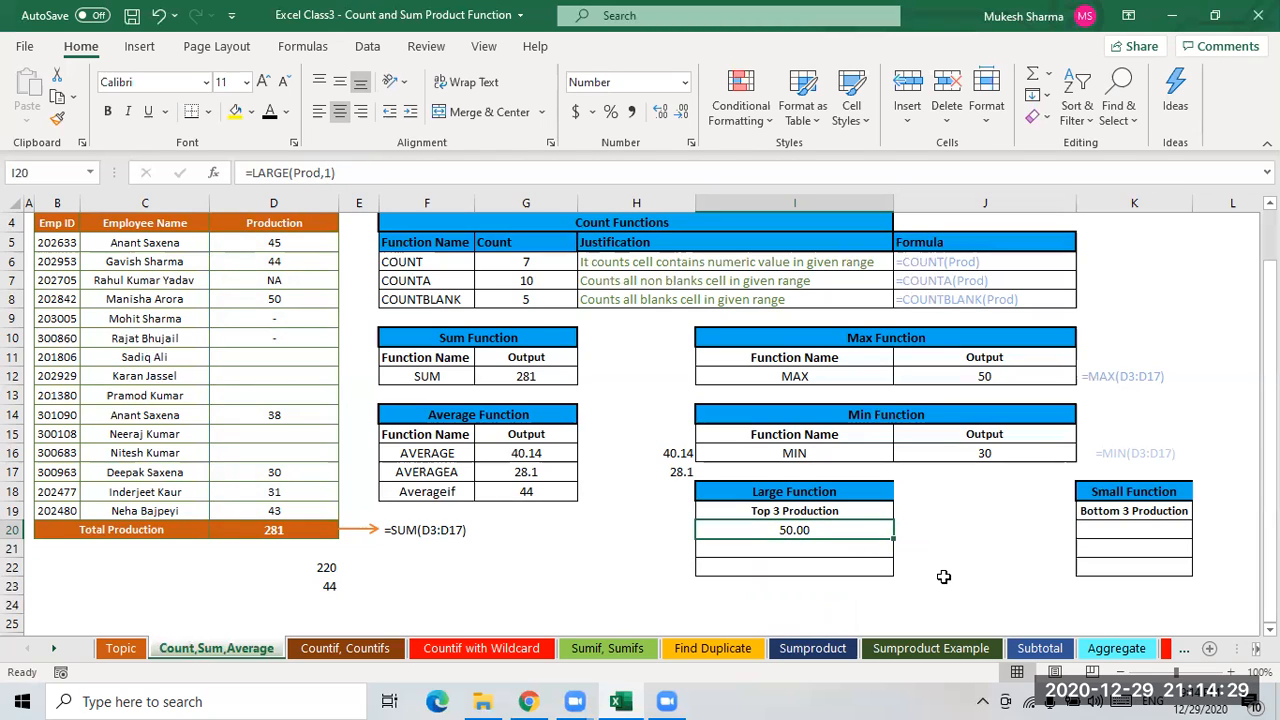
click(951, 533)
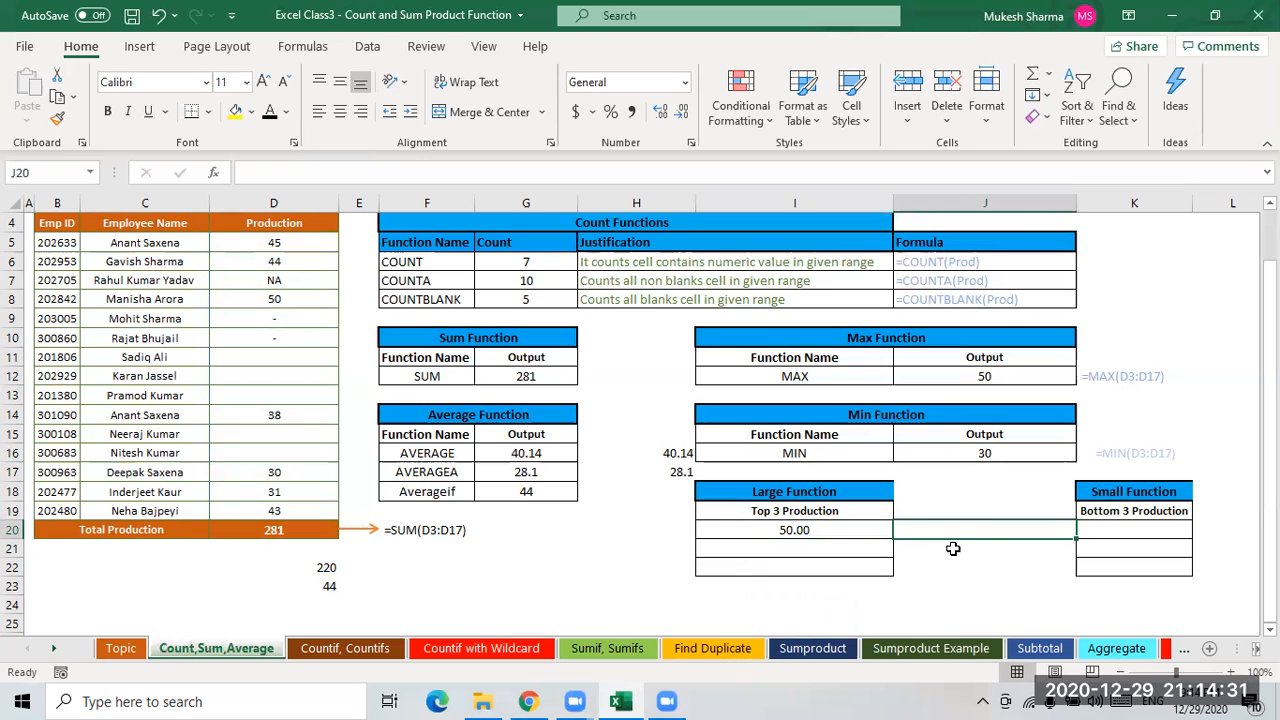
text(=)
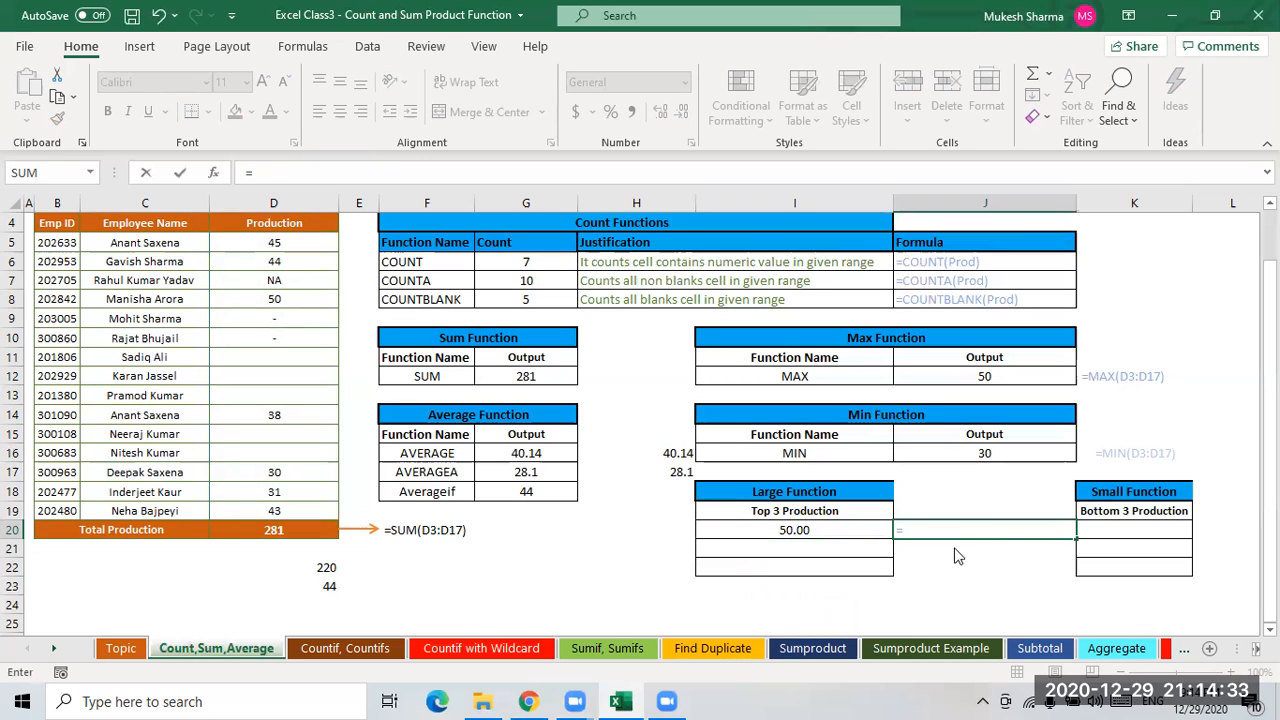
text(row)
key(Tab)
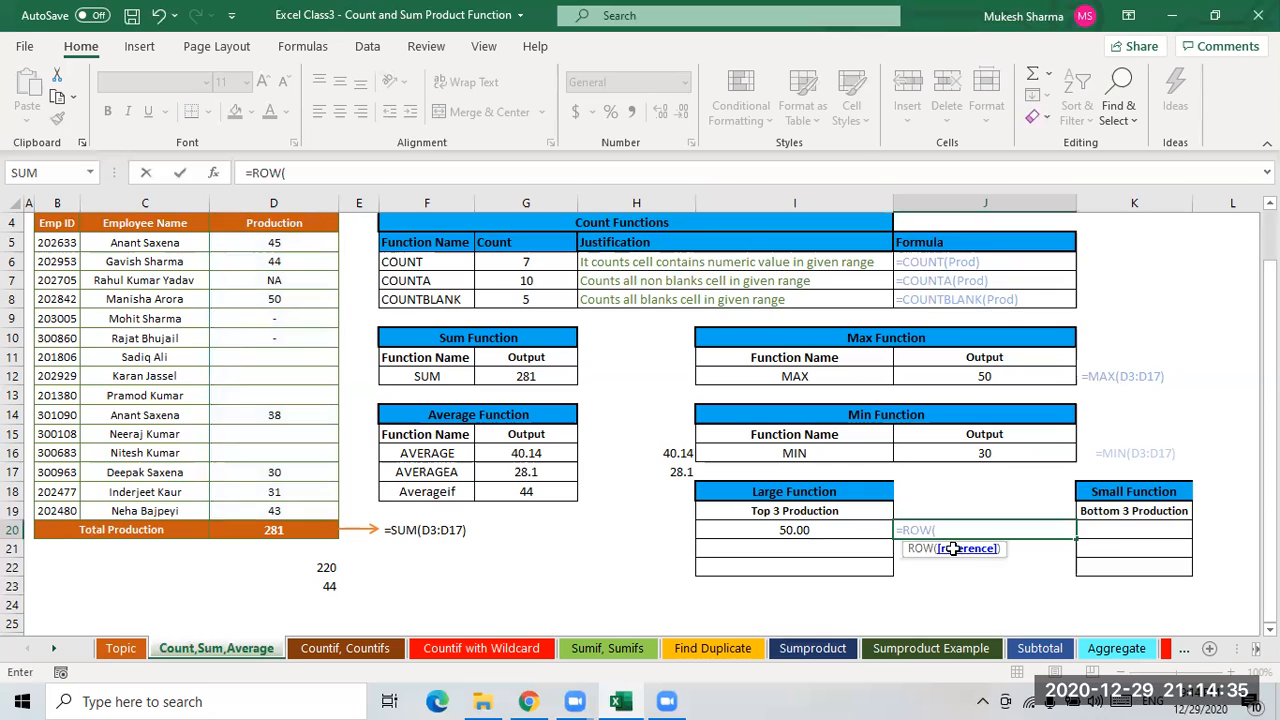
key(Return)
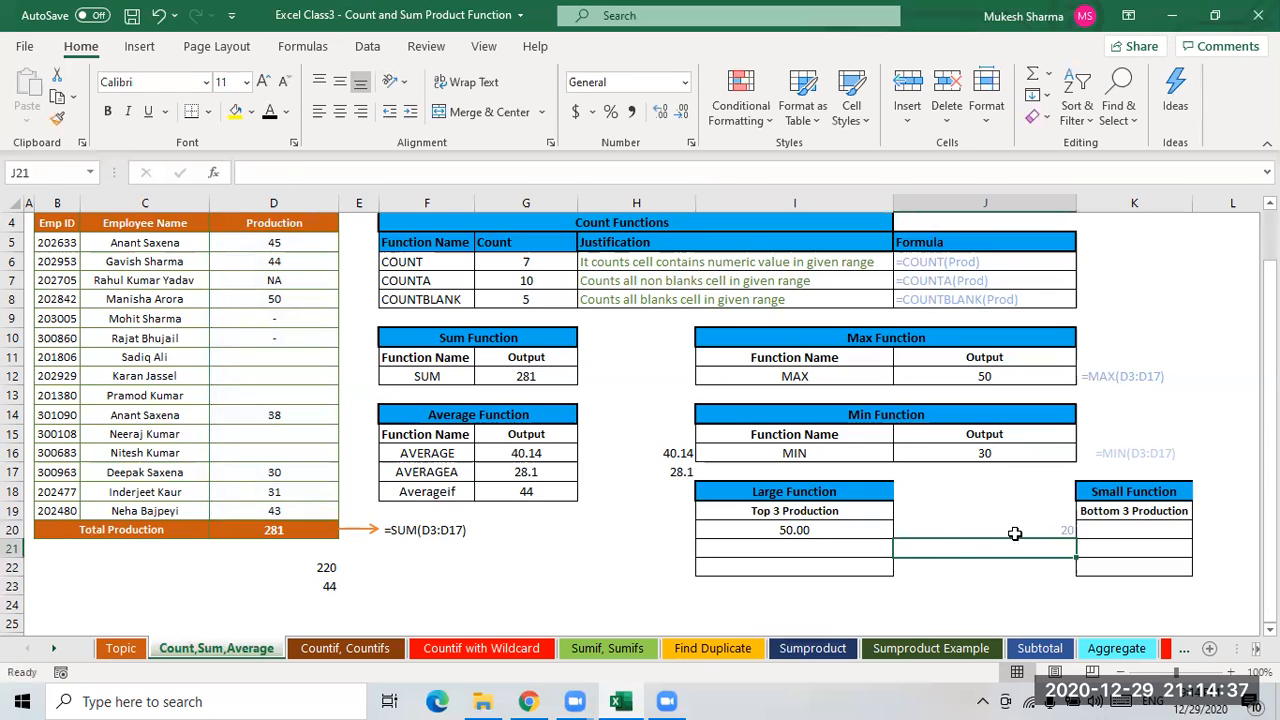
- Edit J20's formula to =ROW()-19 so it returns 1
drag(1014, 530, 1014, 565)
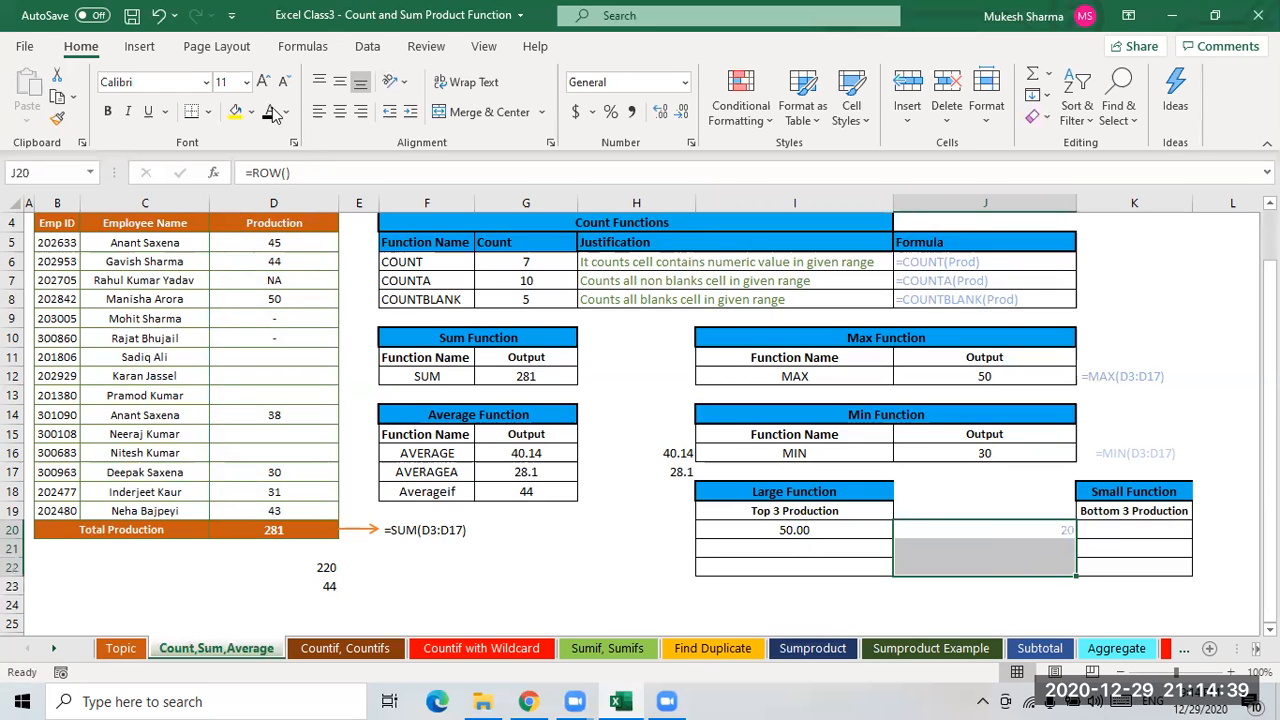
click(1047, 532)
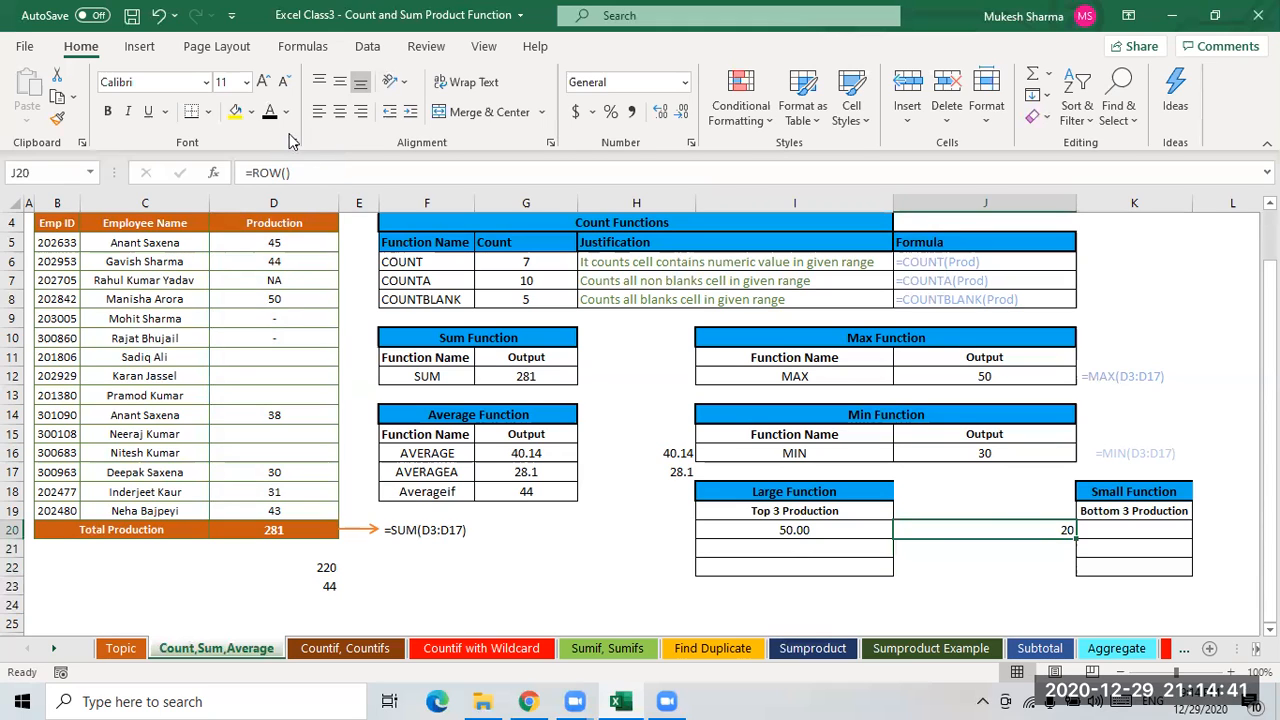
click(314, 175)
text(-)
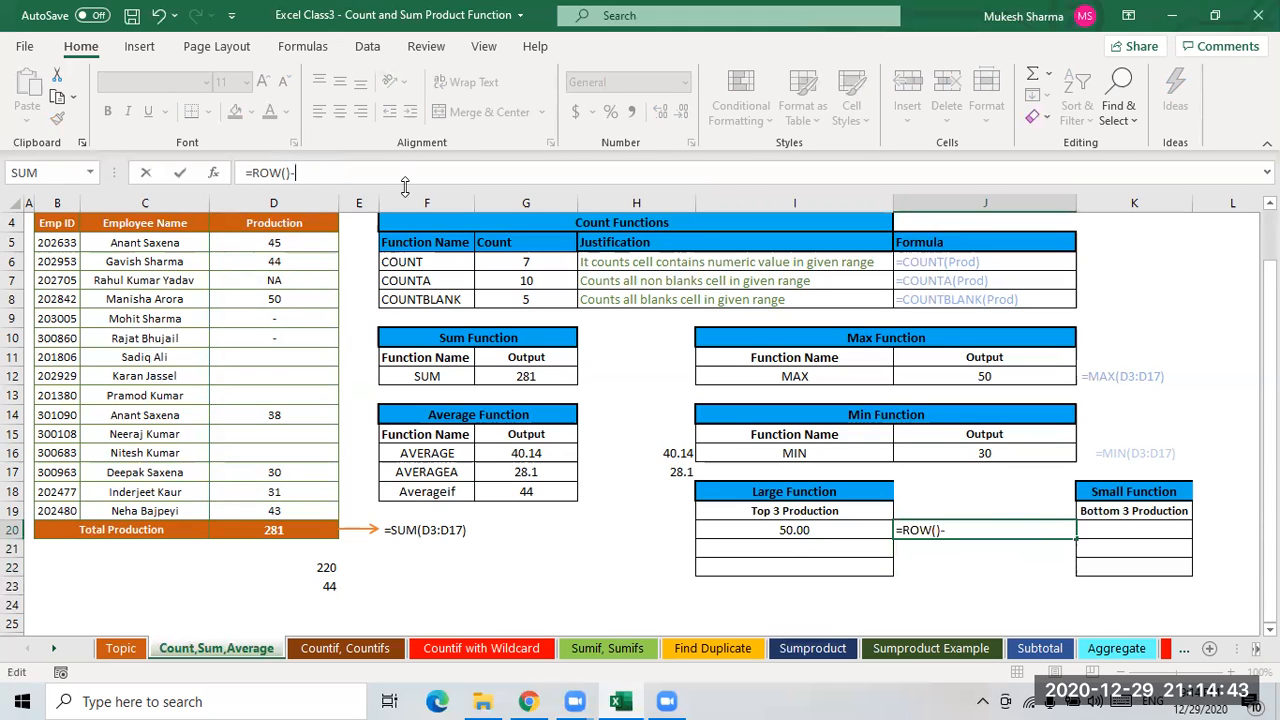
text(19)
key(Return)
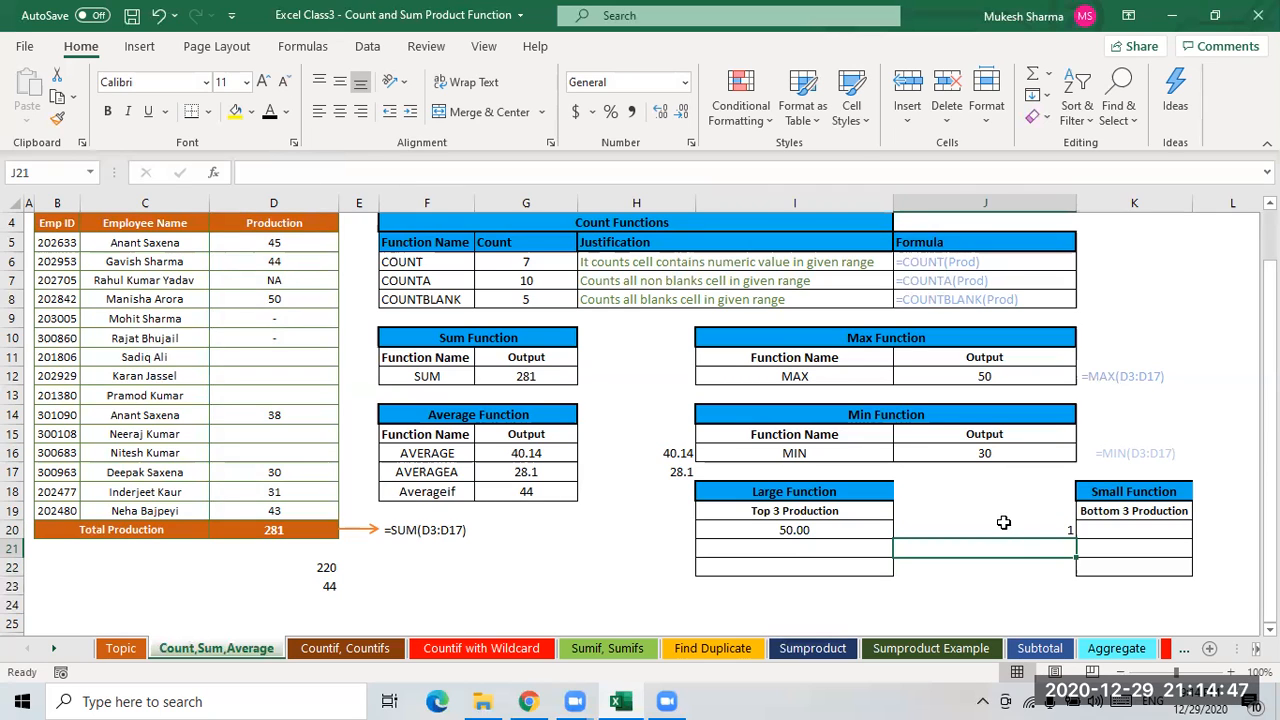
- Copy the ROW()-19 expression from J20's formula
click(1013, 535)
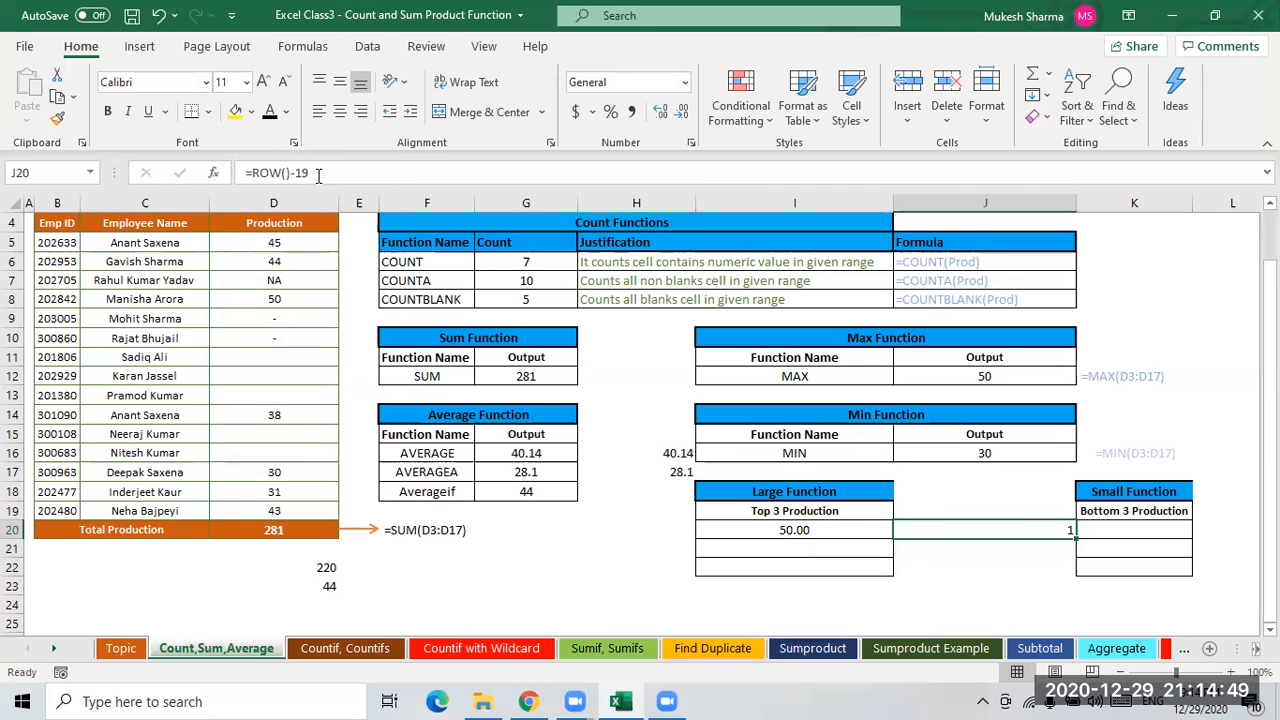
drag(312, 174, 251, 174)
key(ctrl+c)
key(Escape)
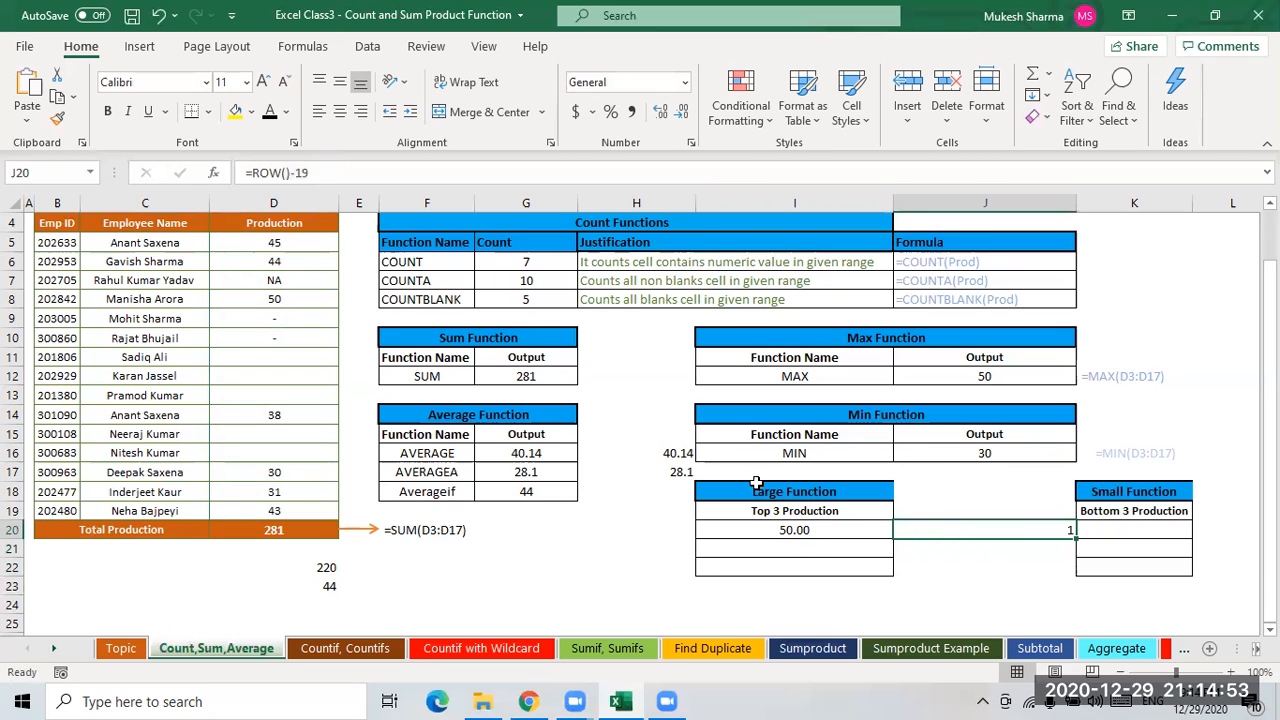
- Change I20 to =LARGE(Prod,ROW()-19) and fill it down to I22
click(795, 530)
click(330, 173)
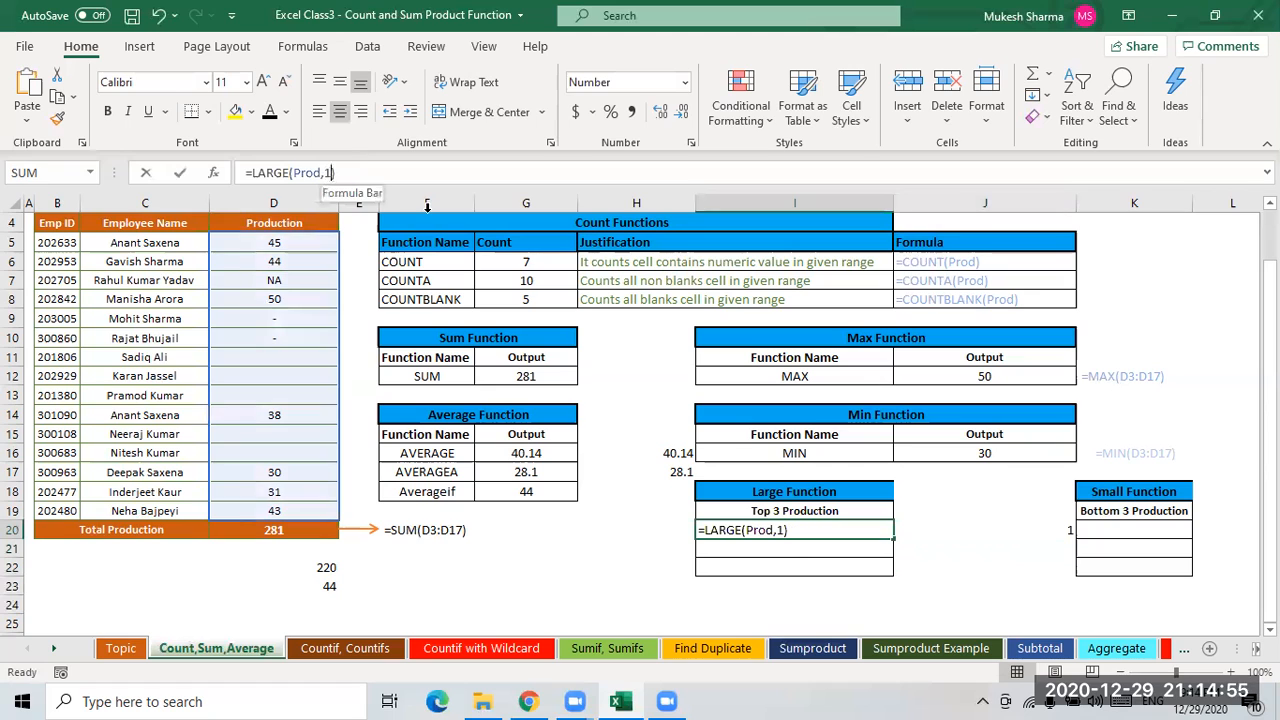
key(BackSpace)
text(ROW()-19)
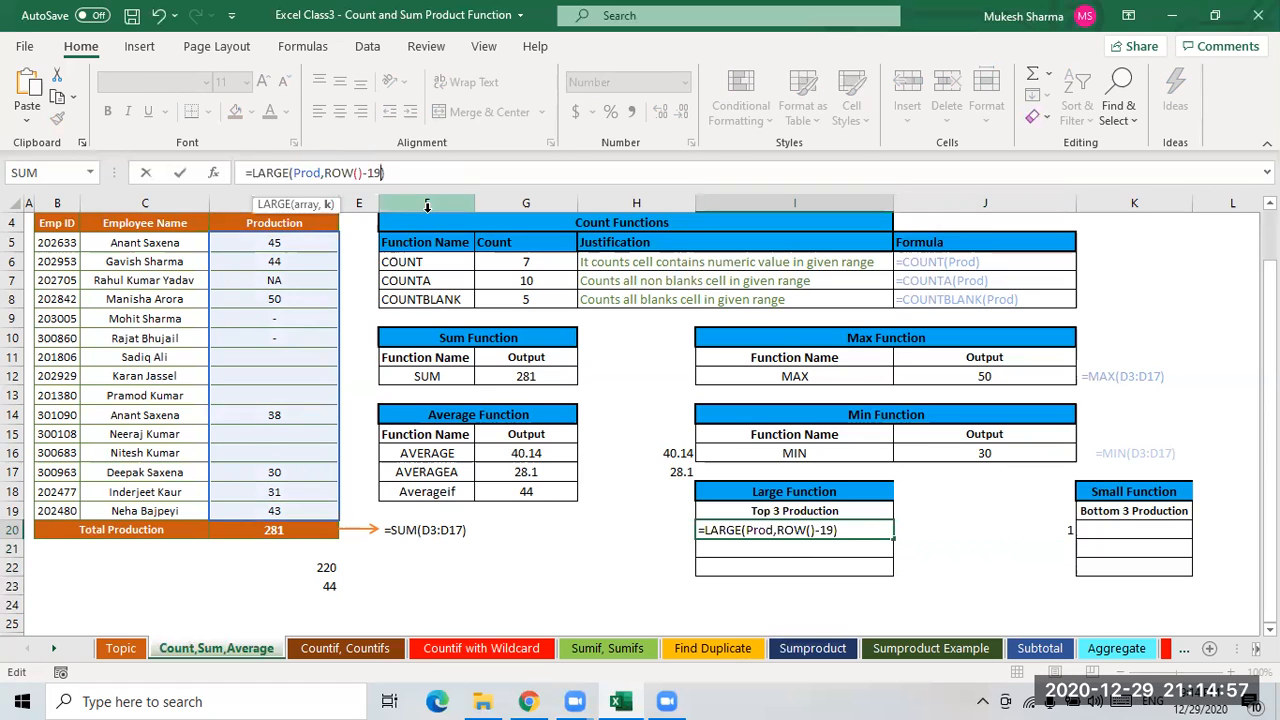
key(Return)
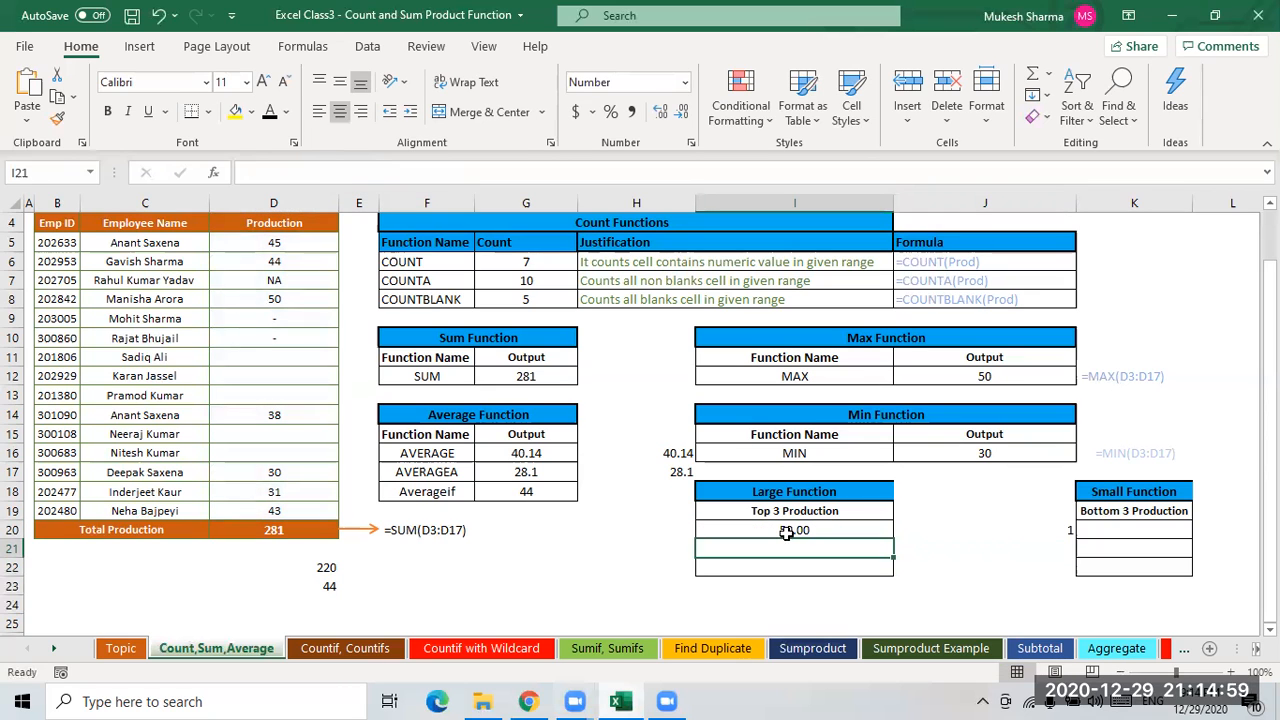
key(Up)
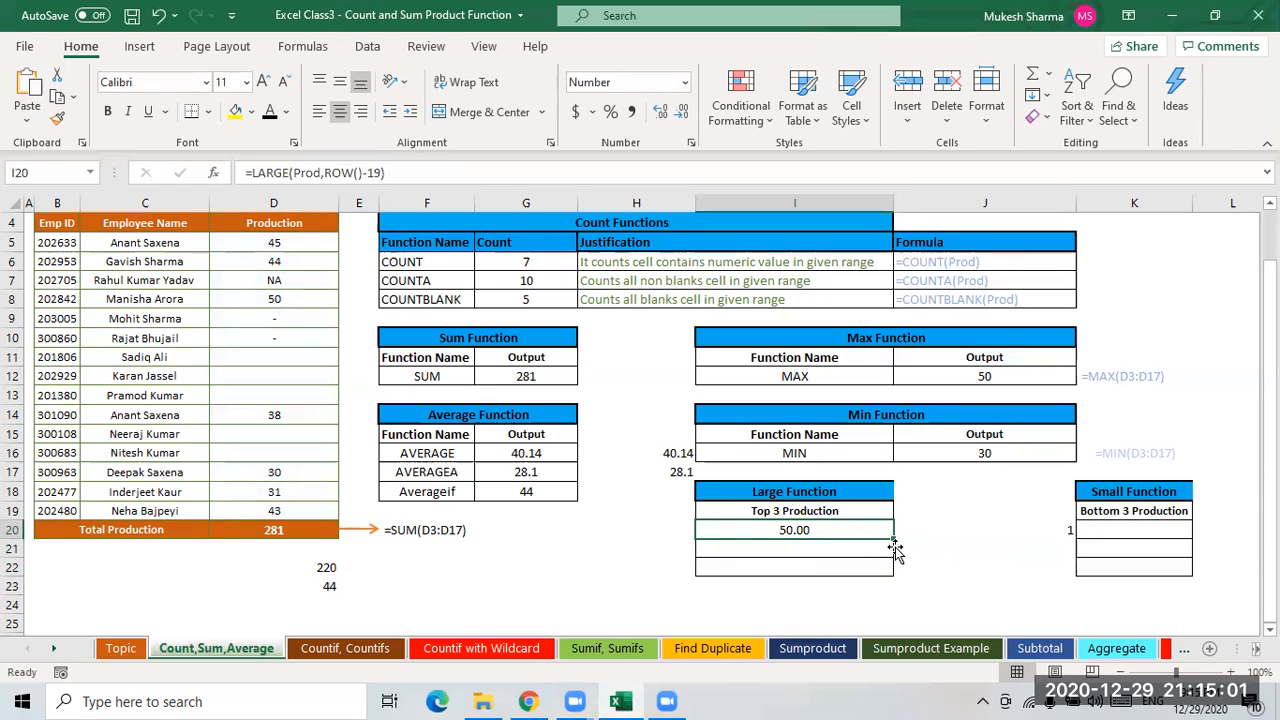
drag(893, 546, 895, 549)
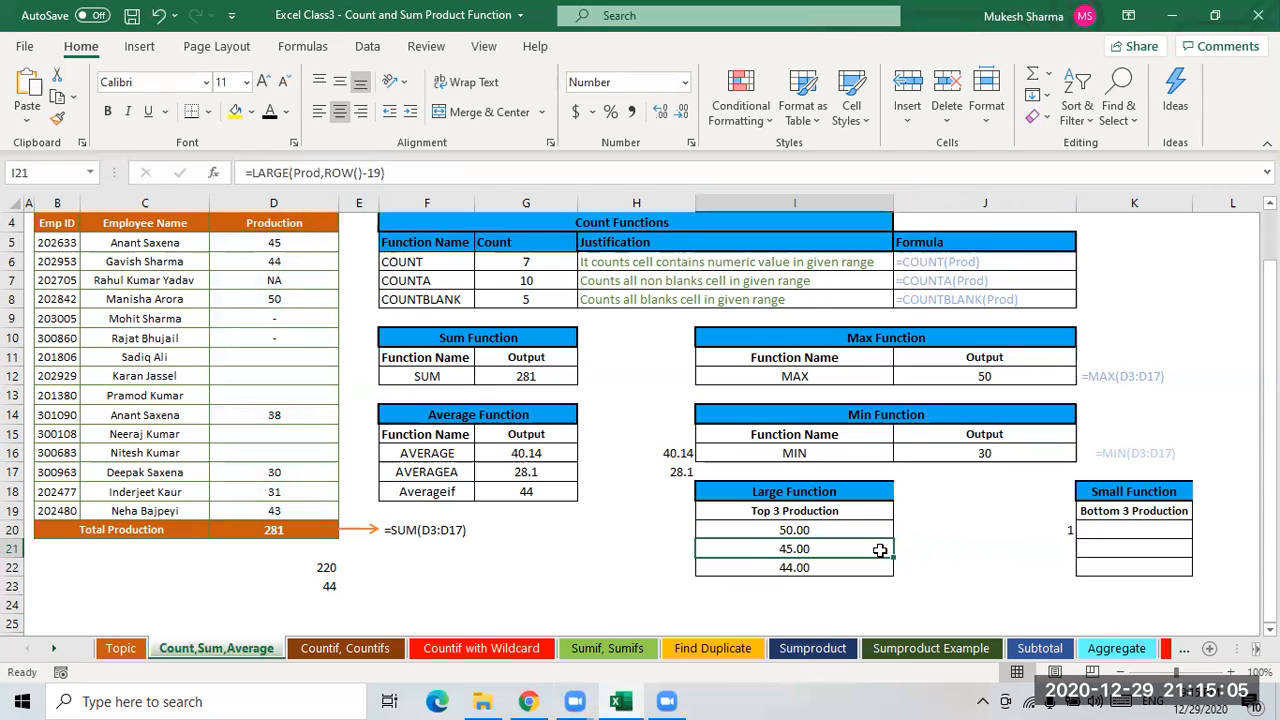
- Fill J20's =ROW()-19 formula down through J22
key(Up)
key(Right)
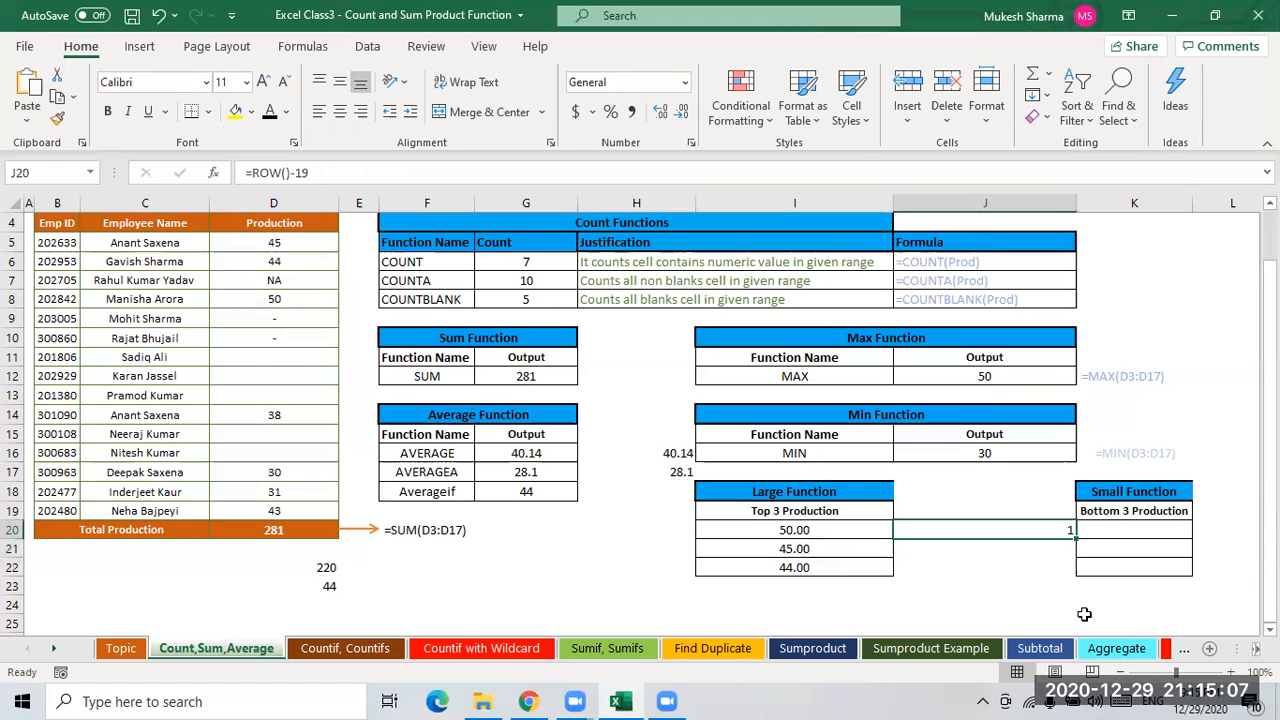
key(shift+Down)
key(shift+Down)
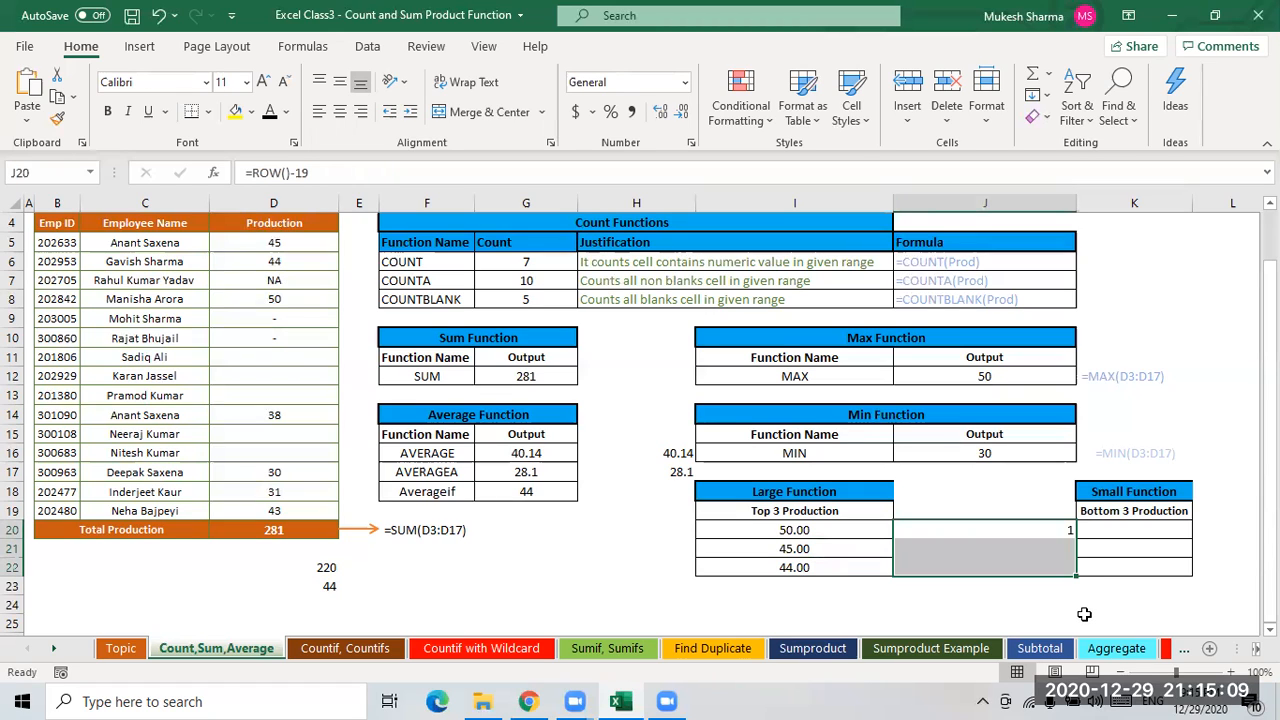
key(ctrl+d)
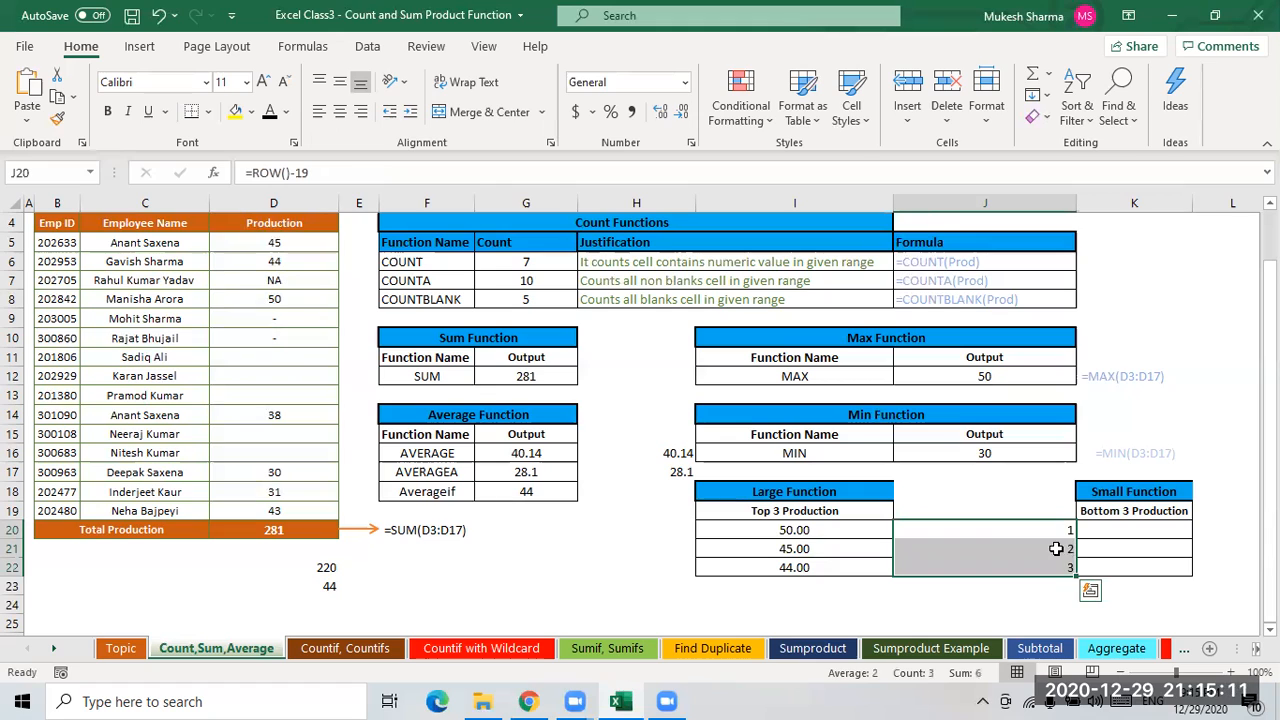
- Review the LARGE results in I20 to I22 one cell at a time
key(Down)
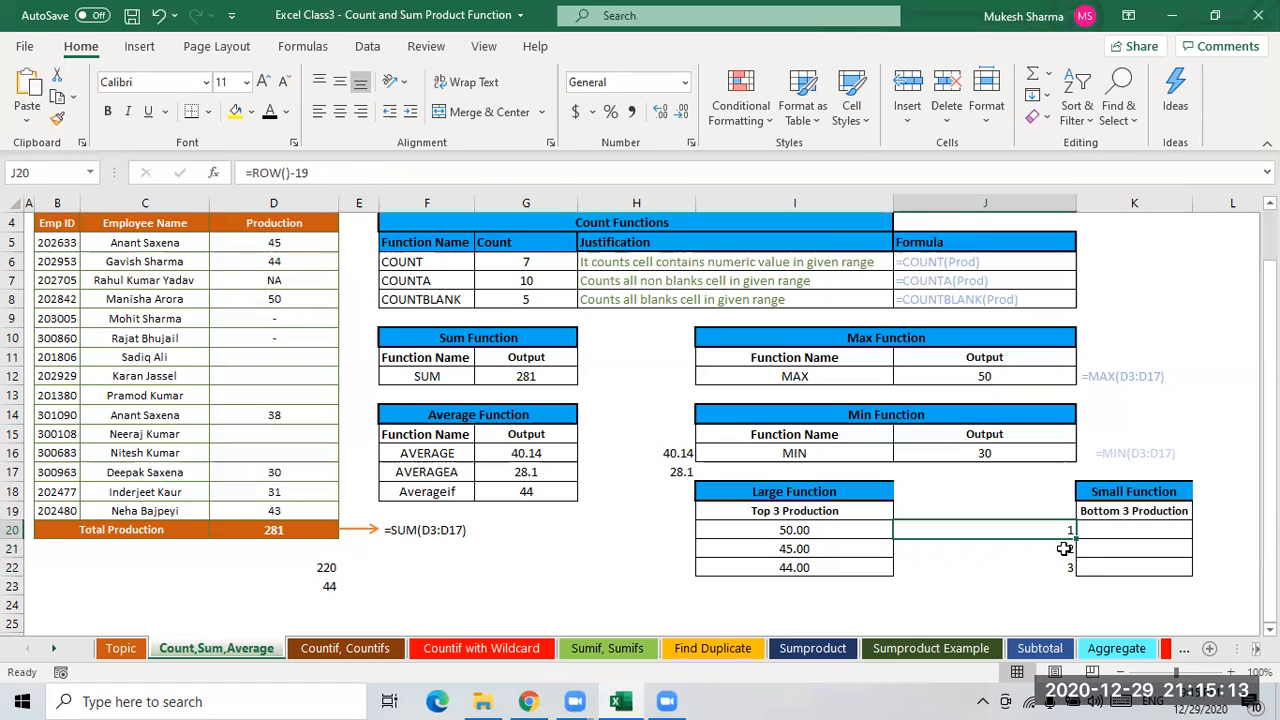
click(837, 531)
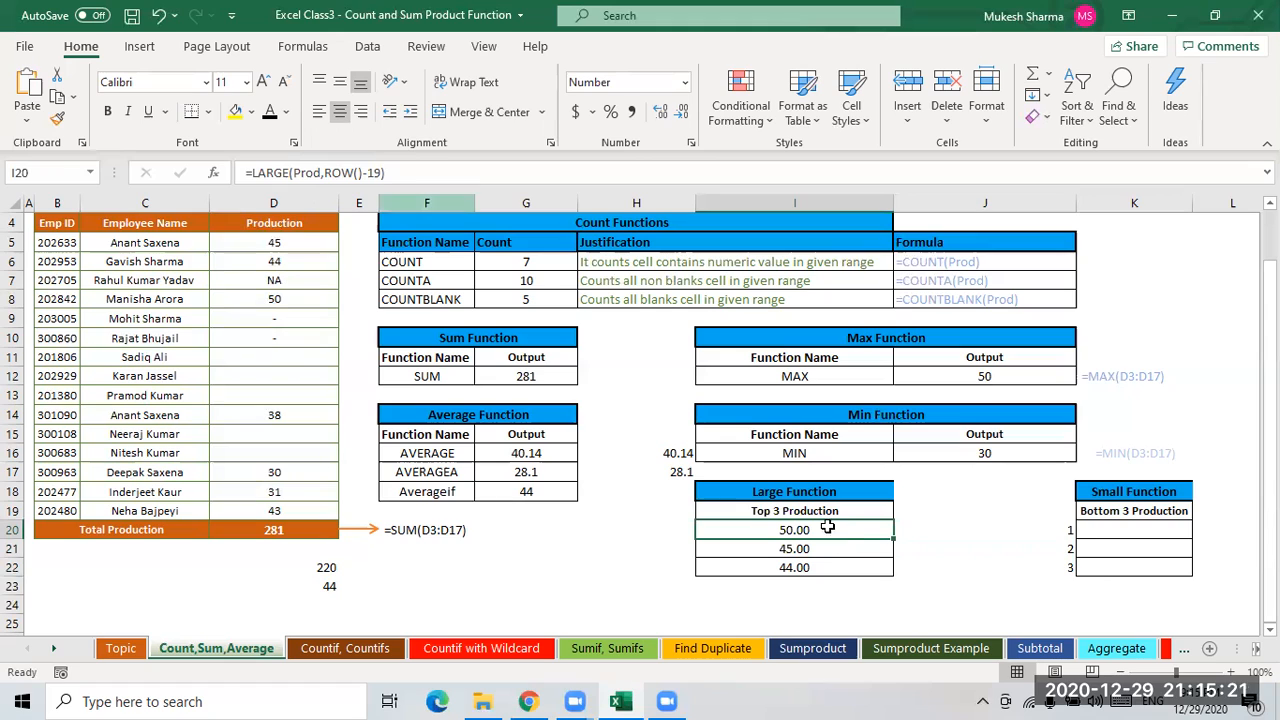
key(Down)
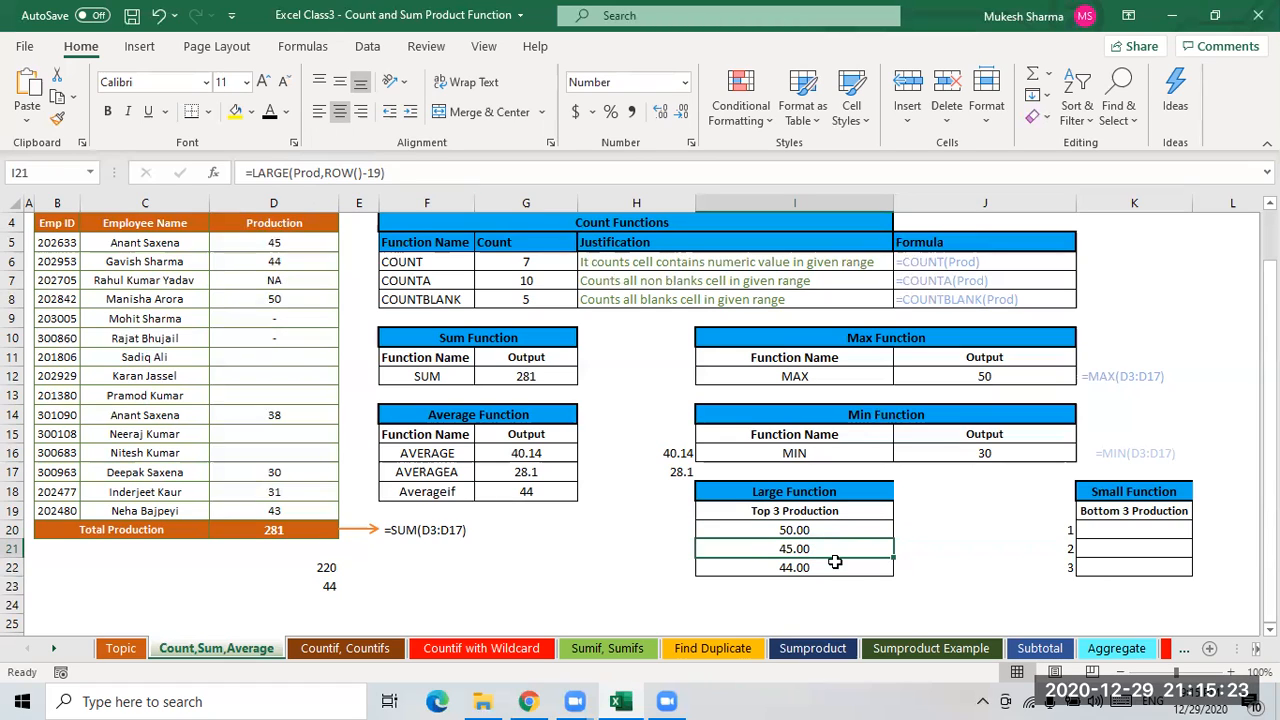
key(Down)
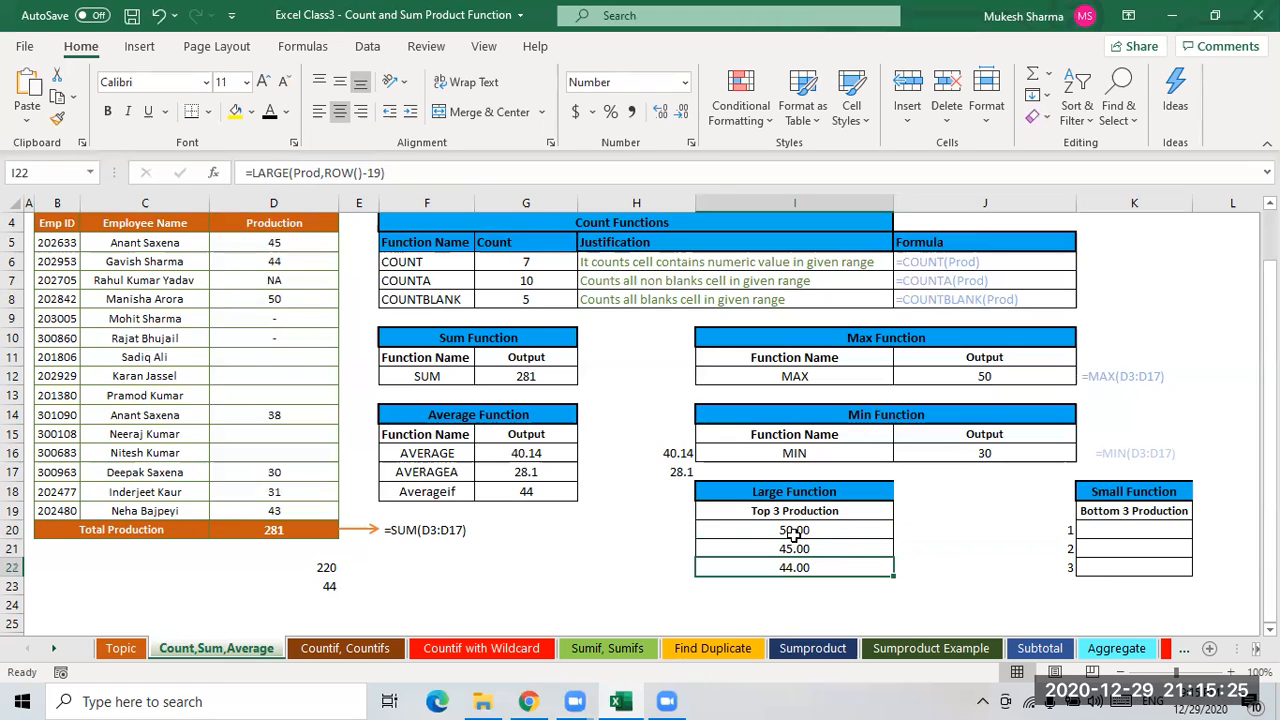
key(Up)
key(Up)
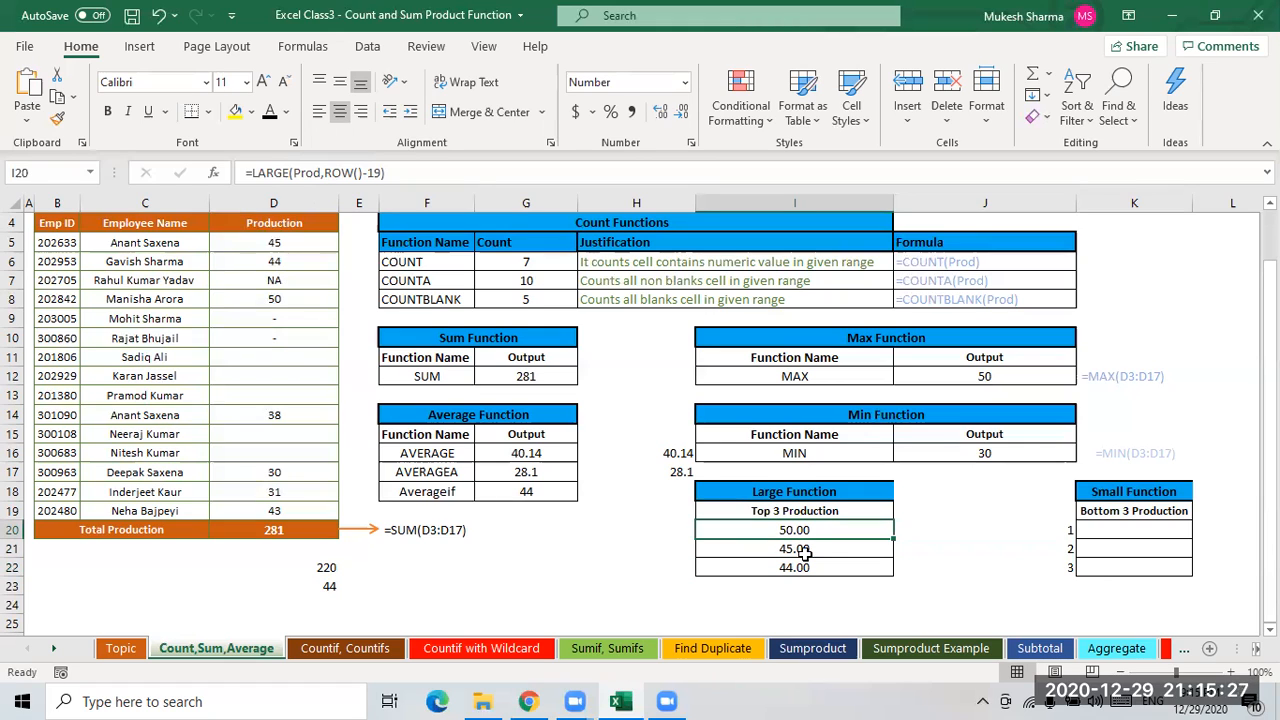
key(Down)
key(Down)
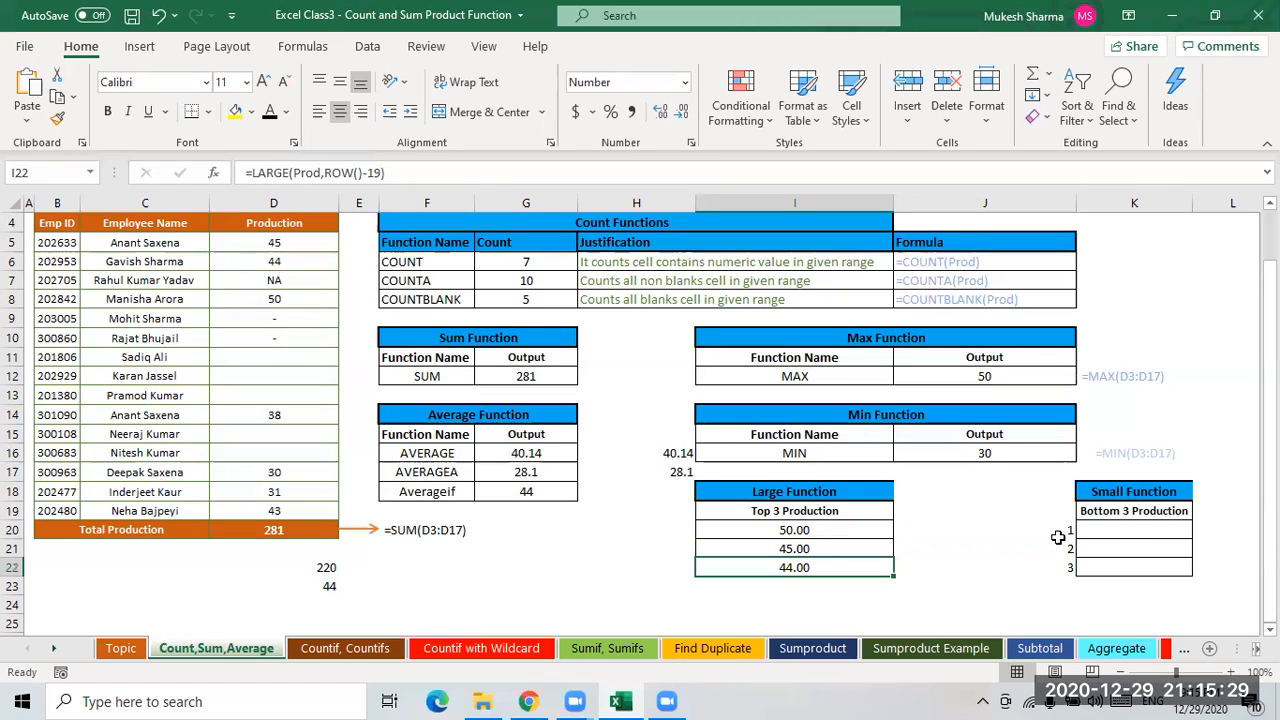
click(1134, 531)
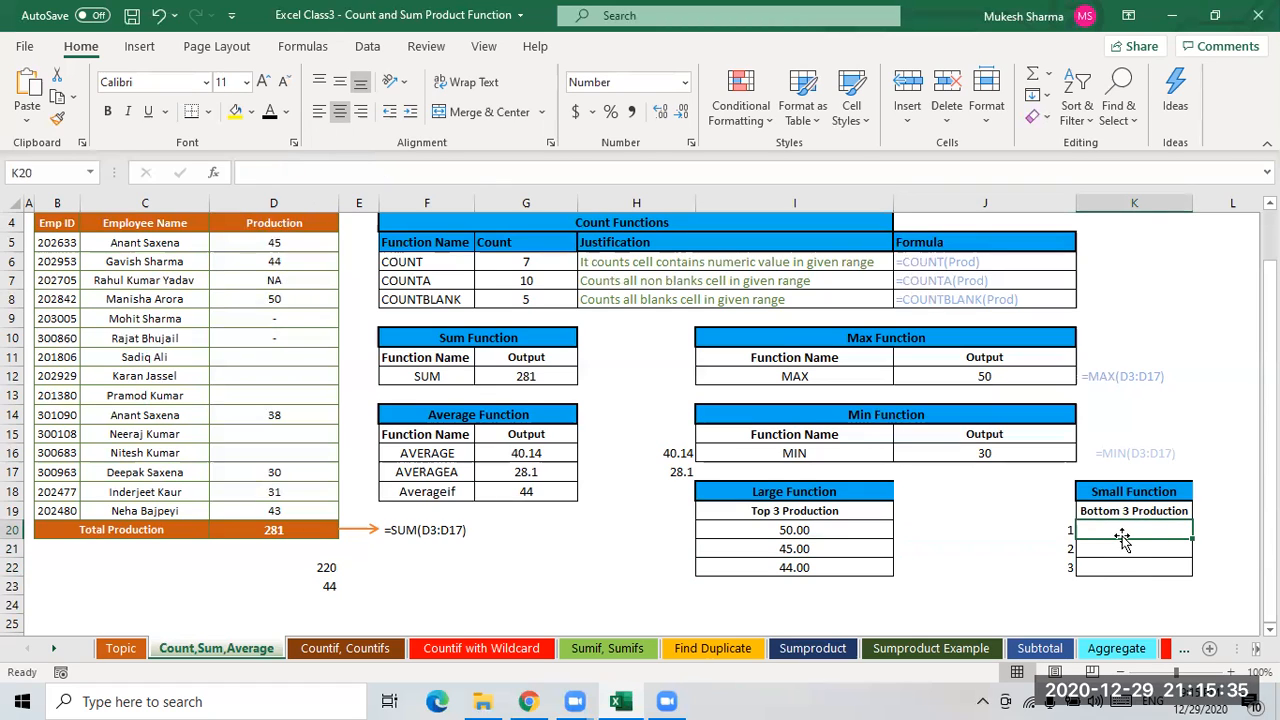
text(=)
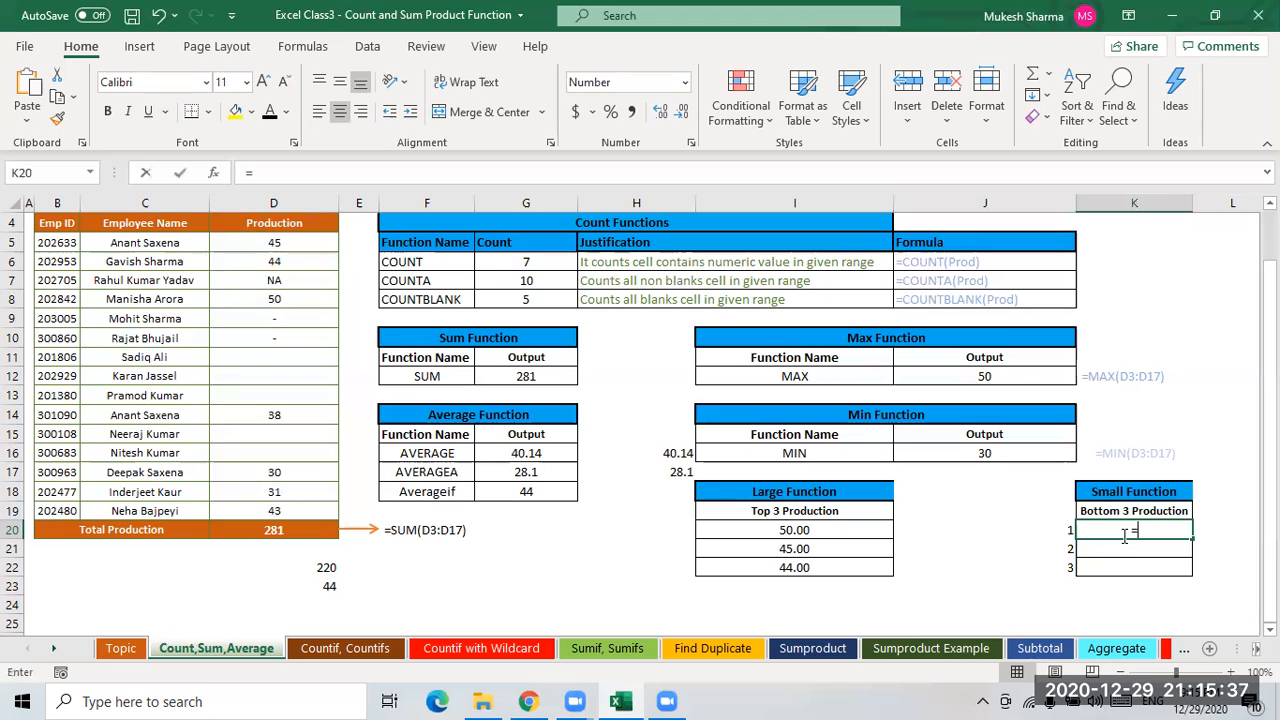
text(sm)
key(Tab)
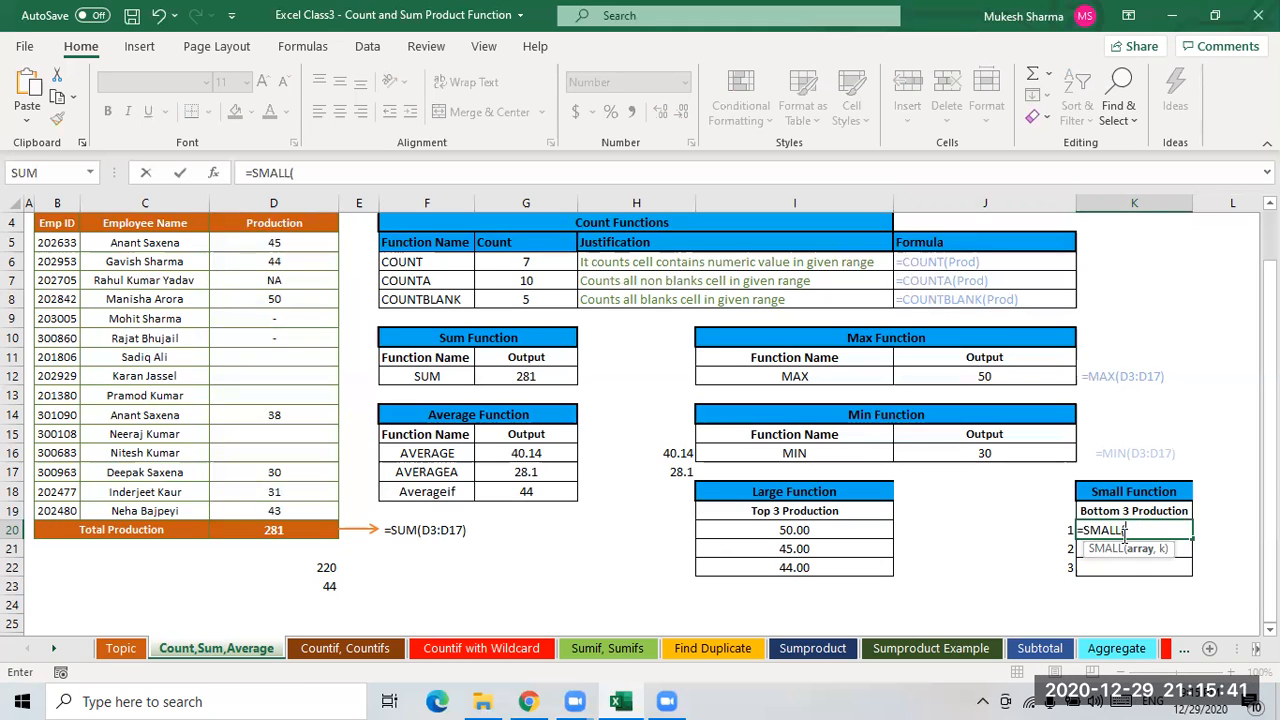
key(Escape)
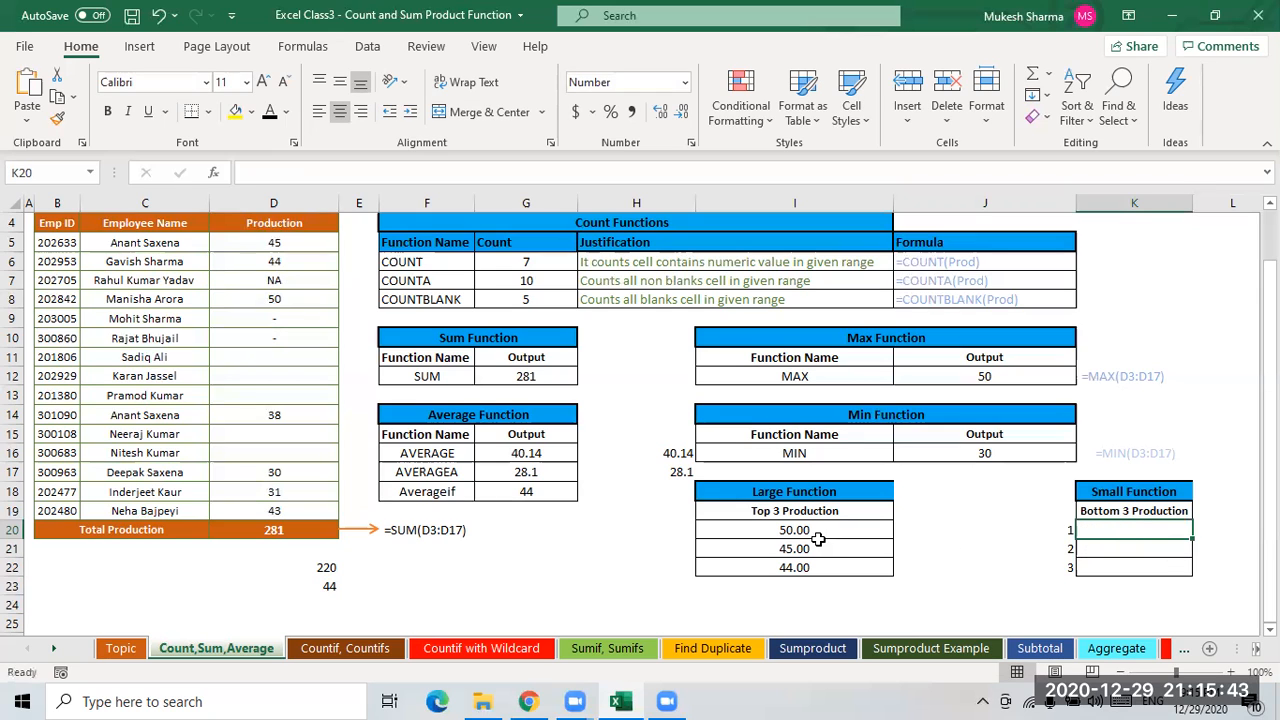
- Step through J20's ROW()-19 formula with Evaluate Formula, then close the dialog
click(1024, 538)
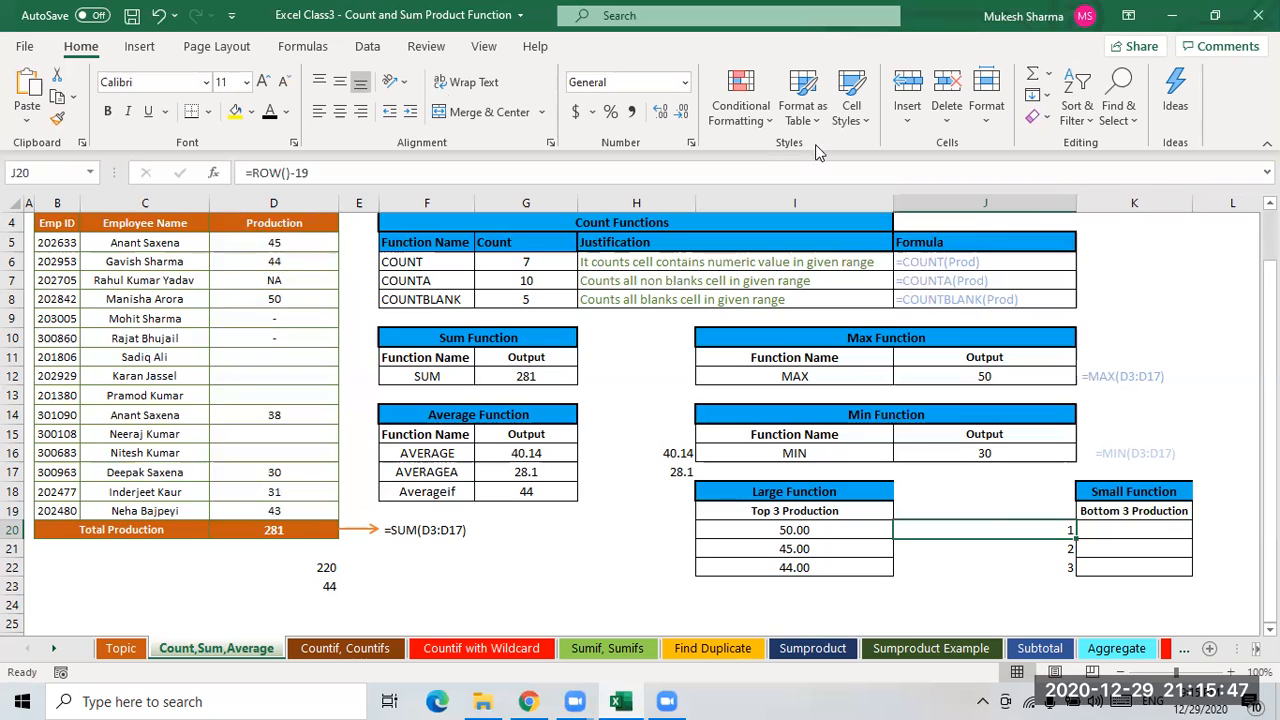
click(303, 50)
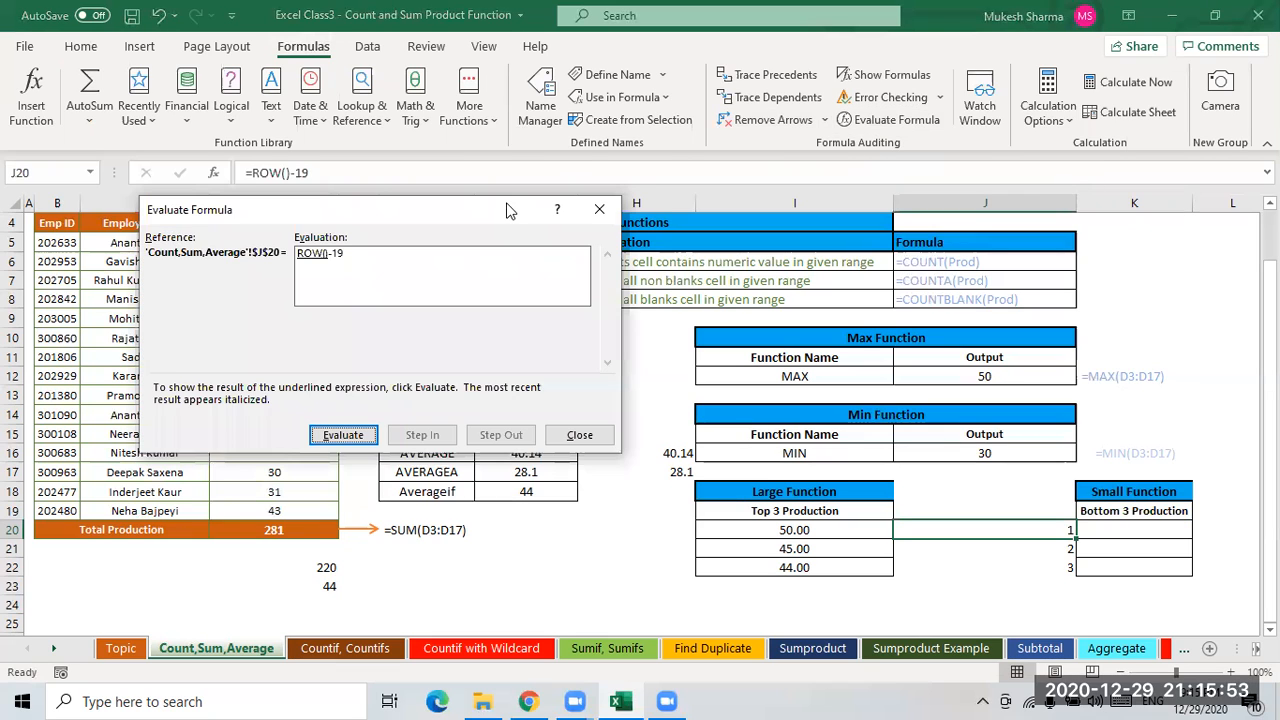
drag(506, 210, 1058, 119)
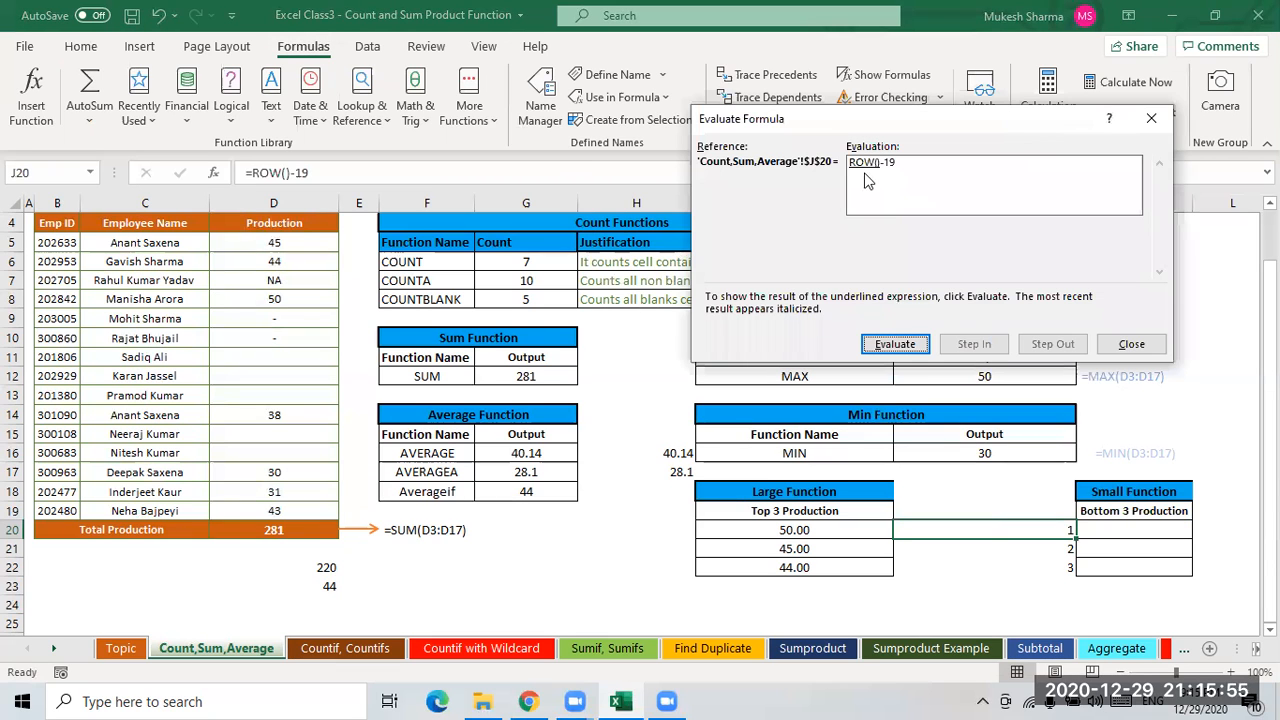
click(910, 345)
click(905, 340)
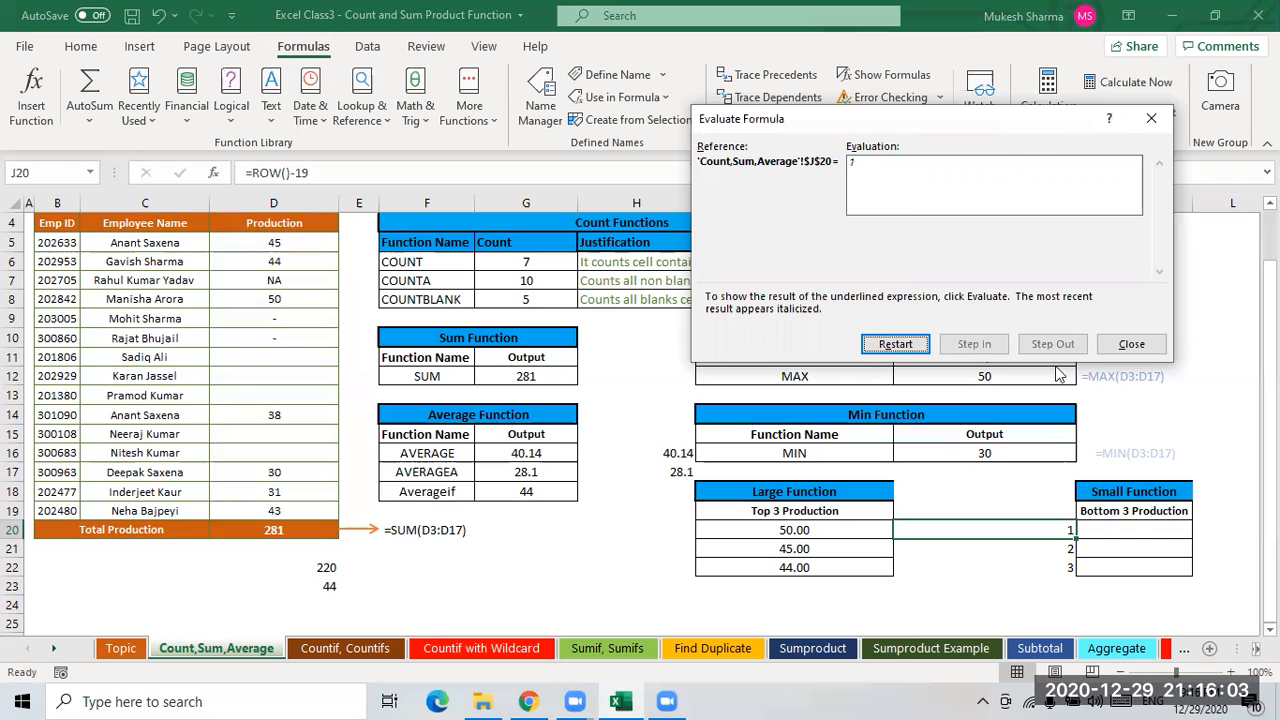
click(1130, 345)
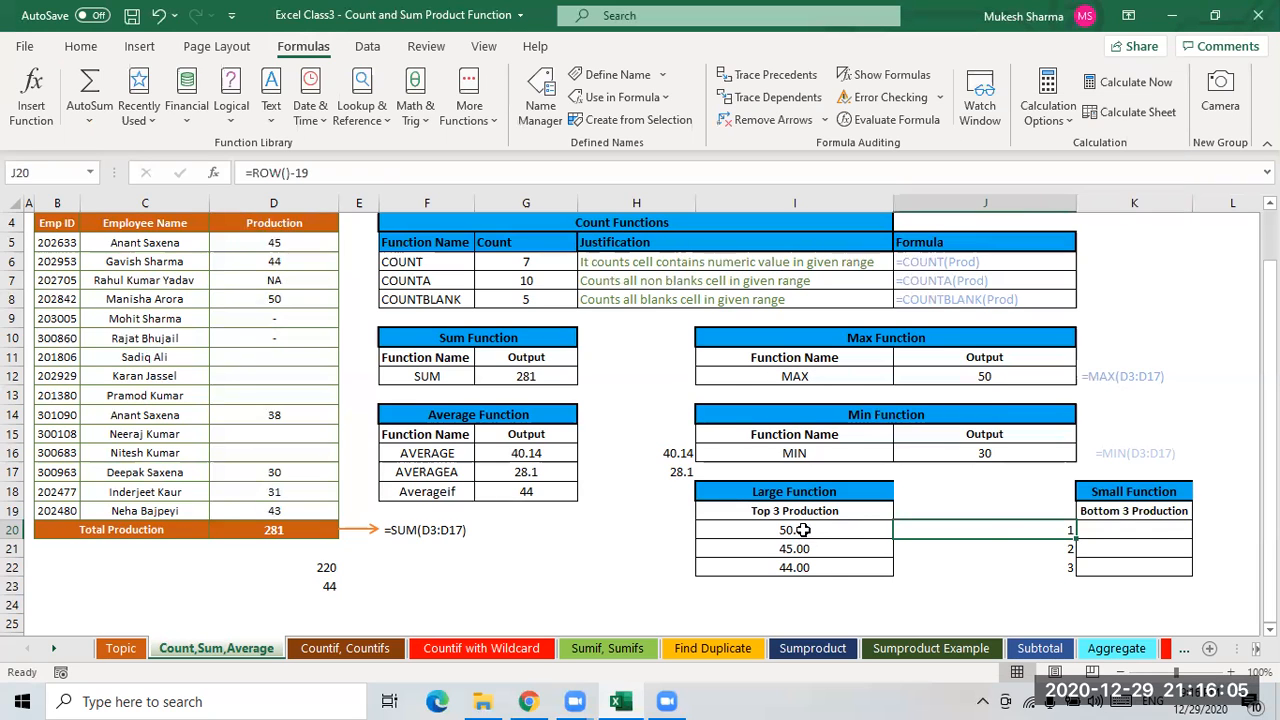
- Step through I20's LARGE(Prod,ROW()-19) formula with Evaluate Formula, then close the dialog
key(Left)
click(893, 120)
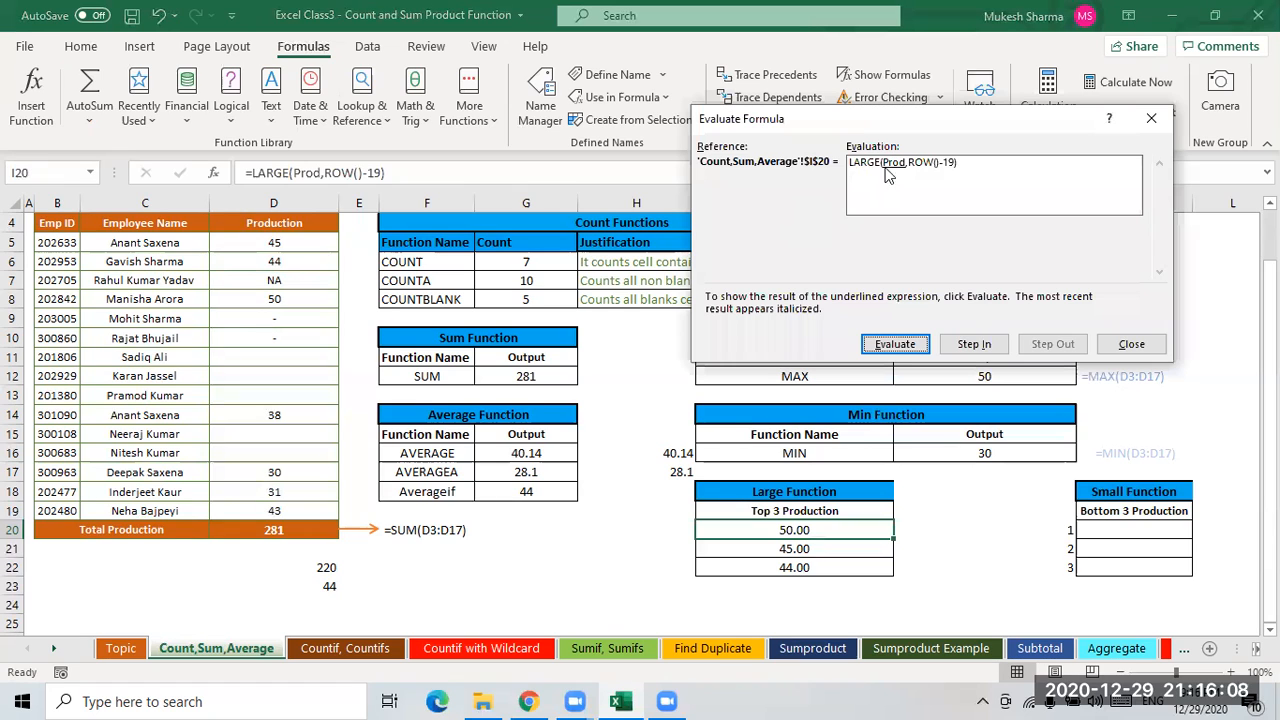
click(908, 344)
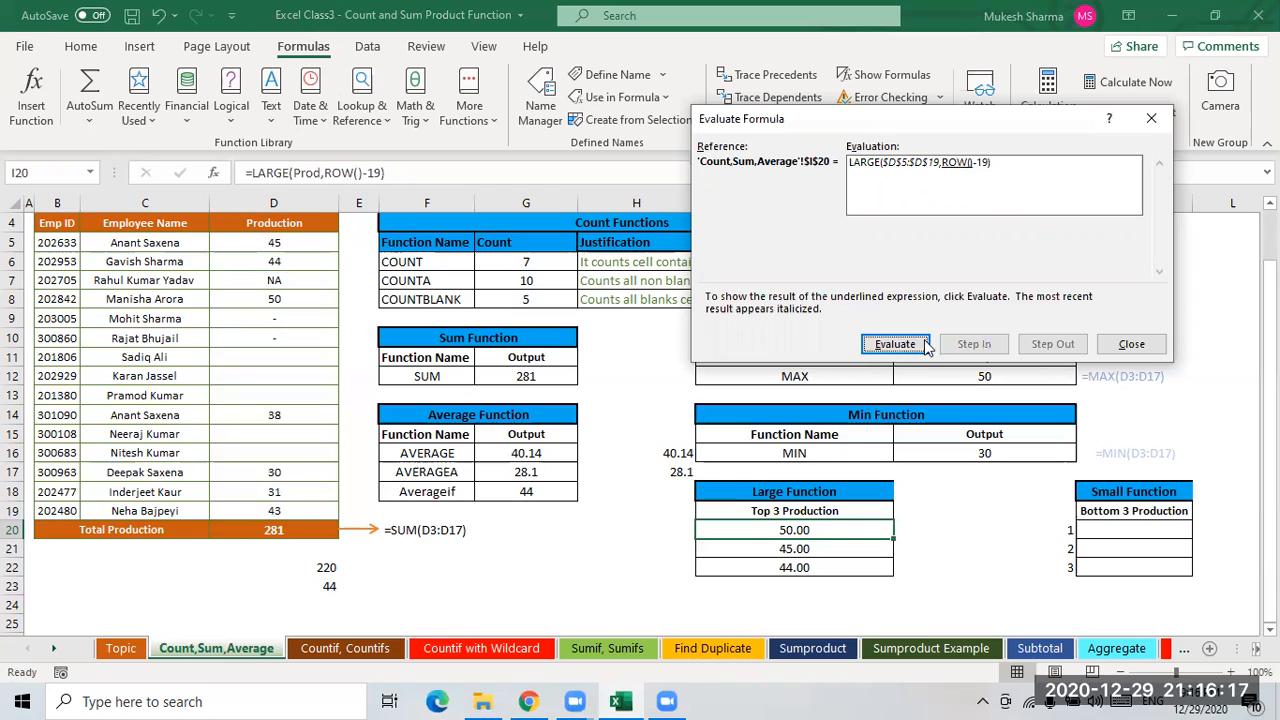
key(Return)
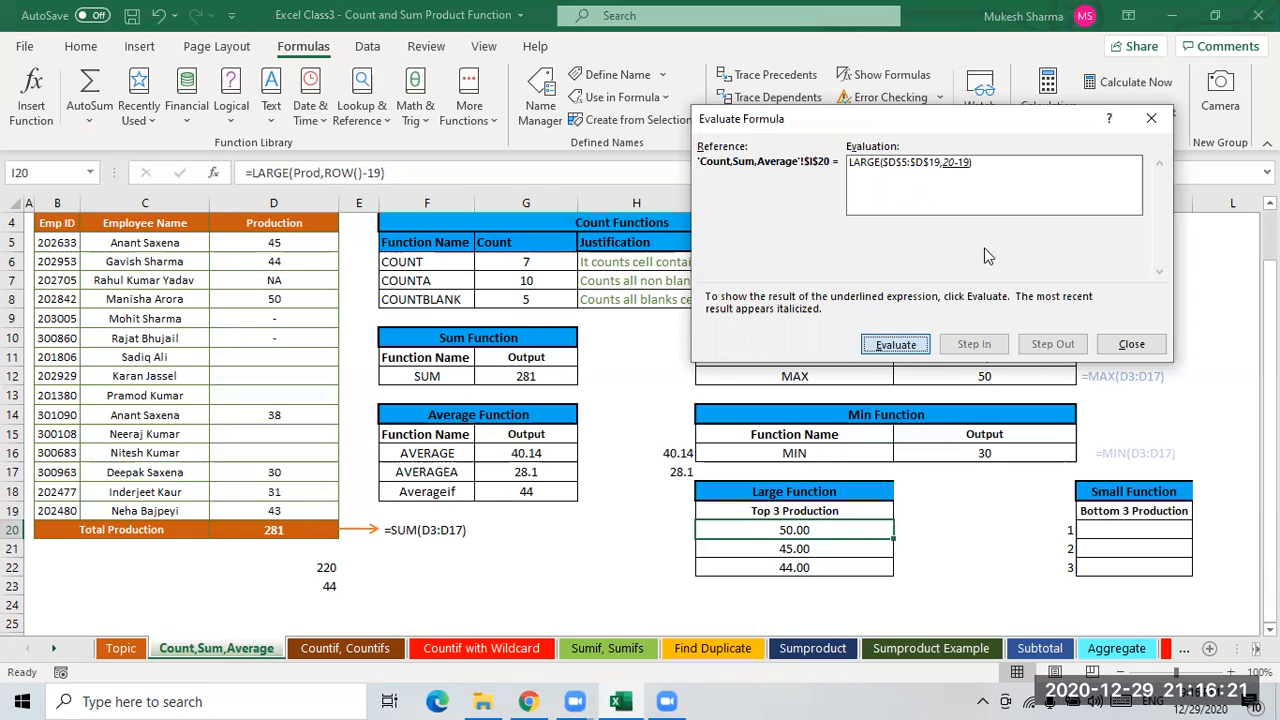
key(Return)
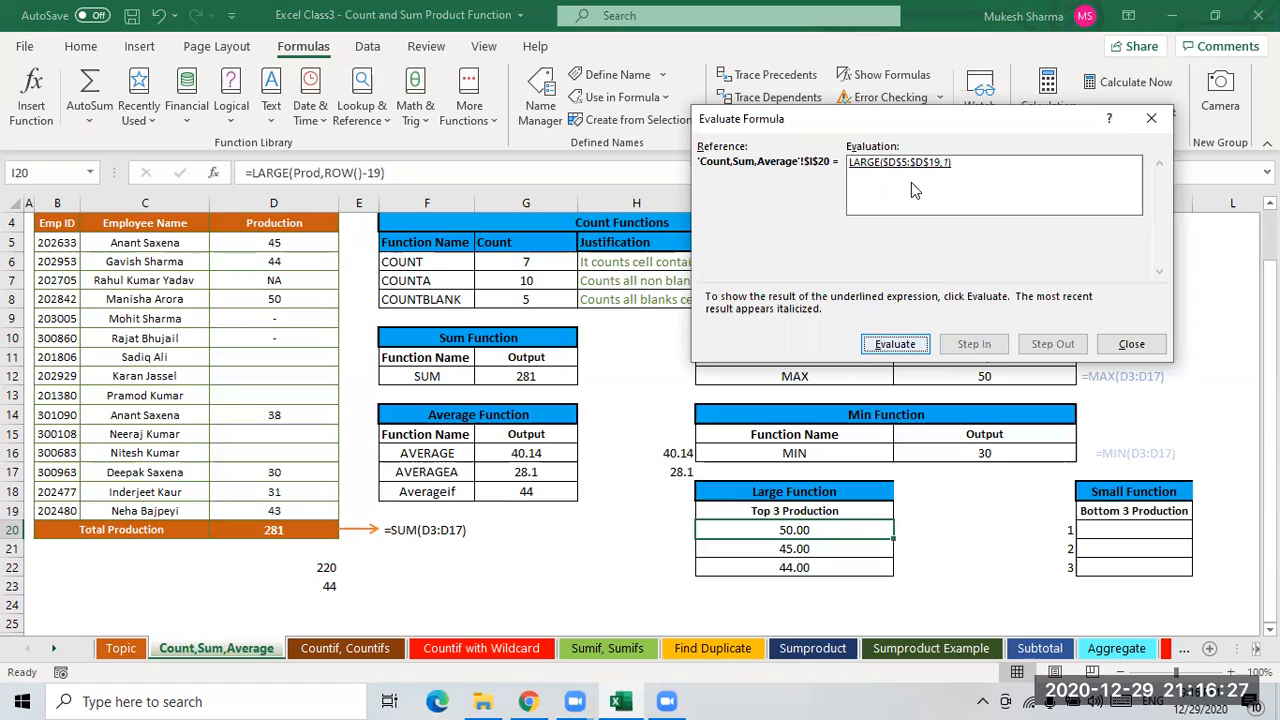
click(895, 344)
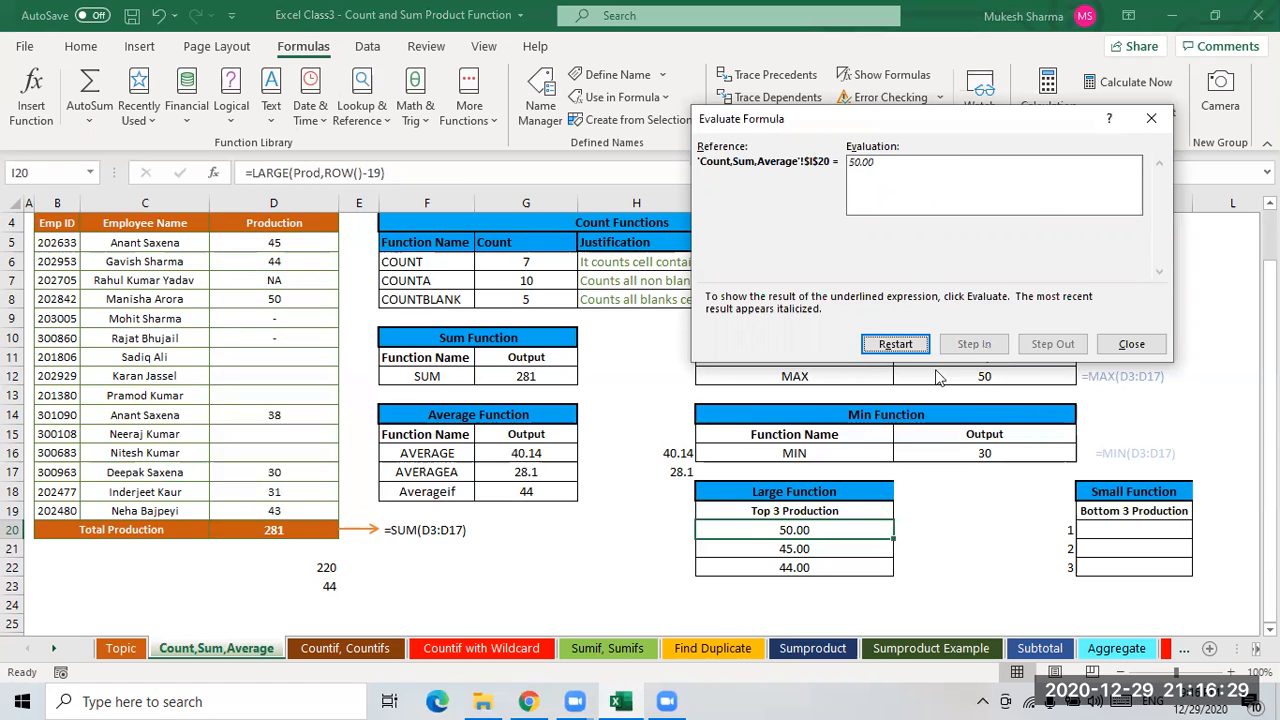
key(Escape)
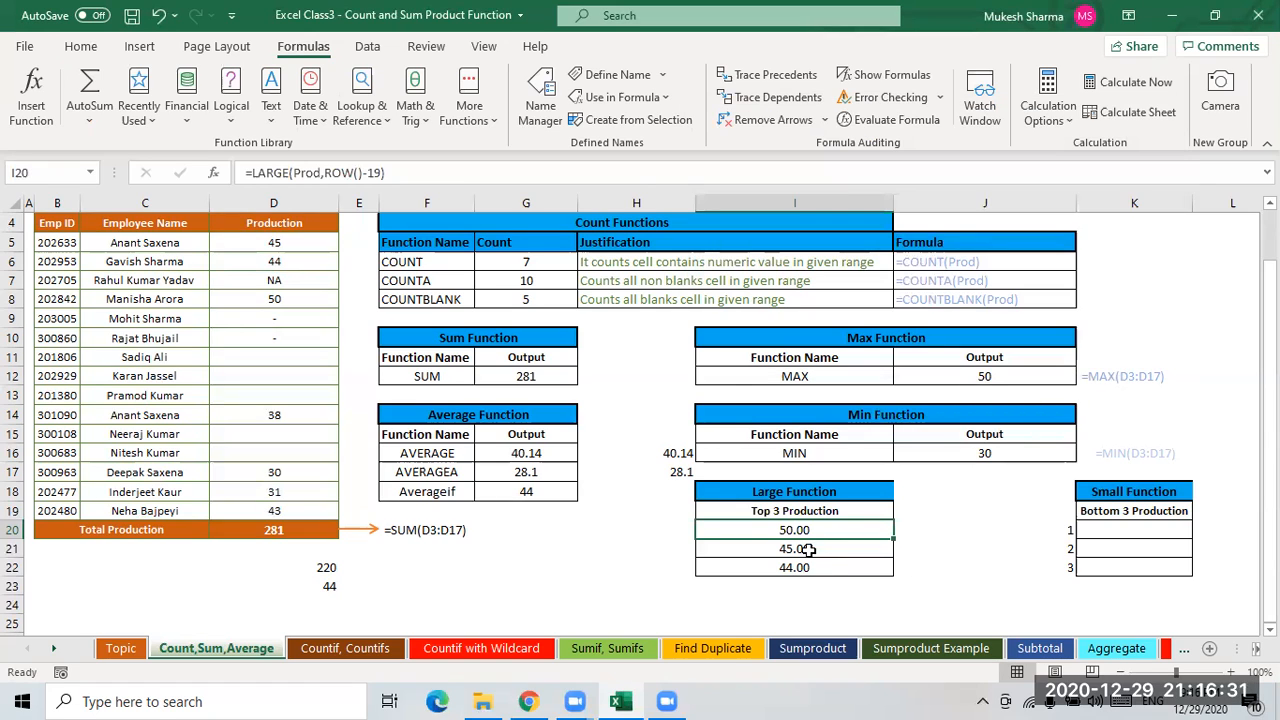
- Compare the LARGE results in I21 and I22 against the Production values in D5 and D8
key(Down)
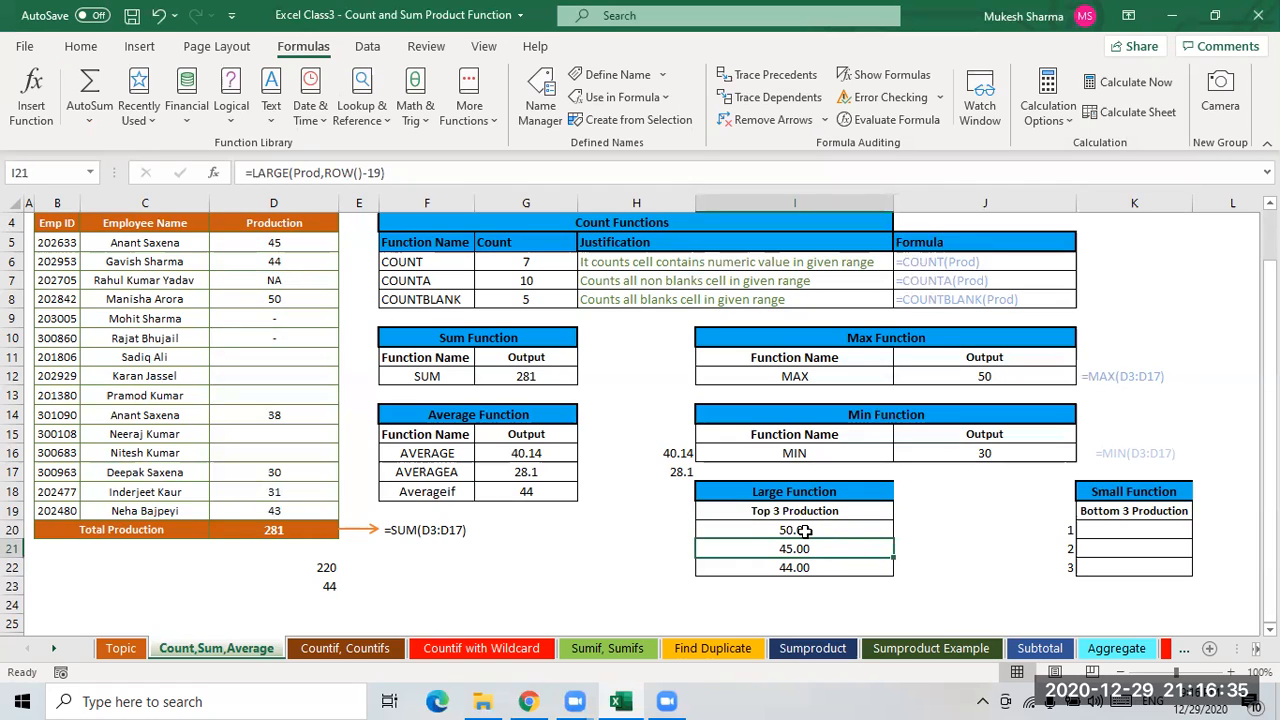
key(Up)
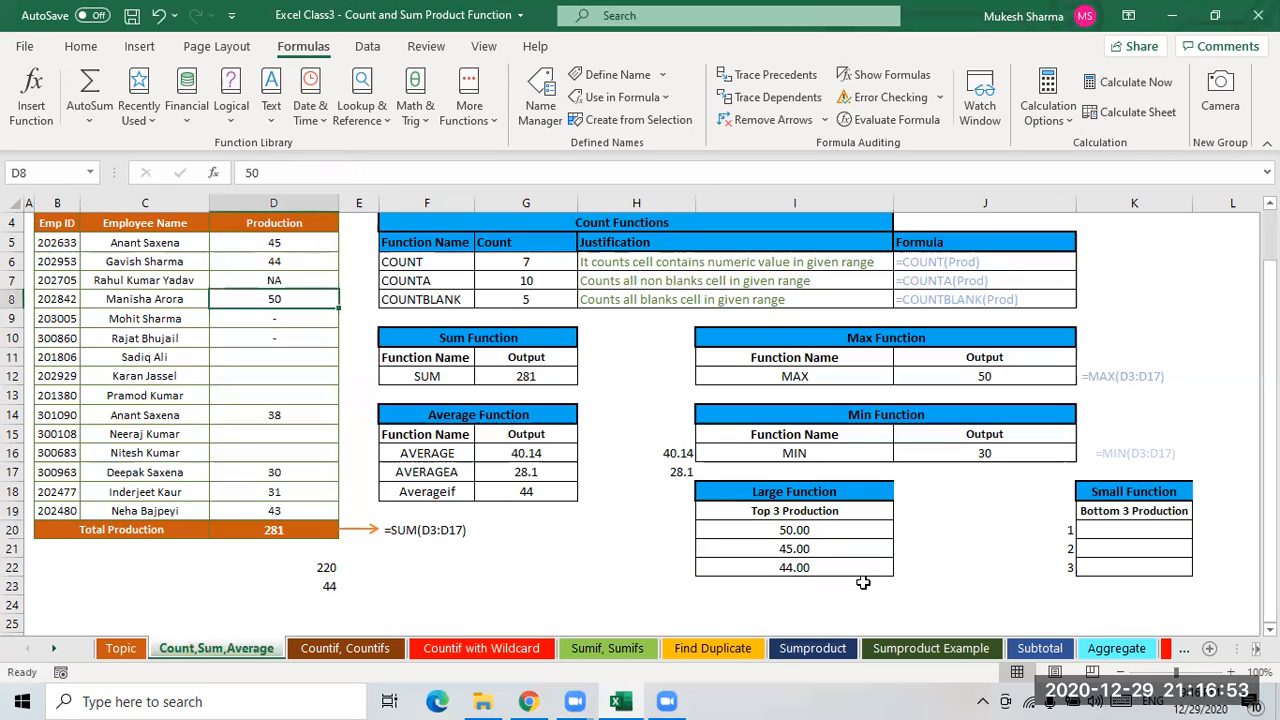
click(803, 553)
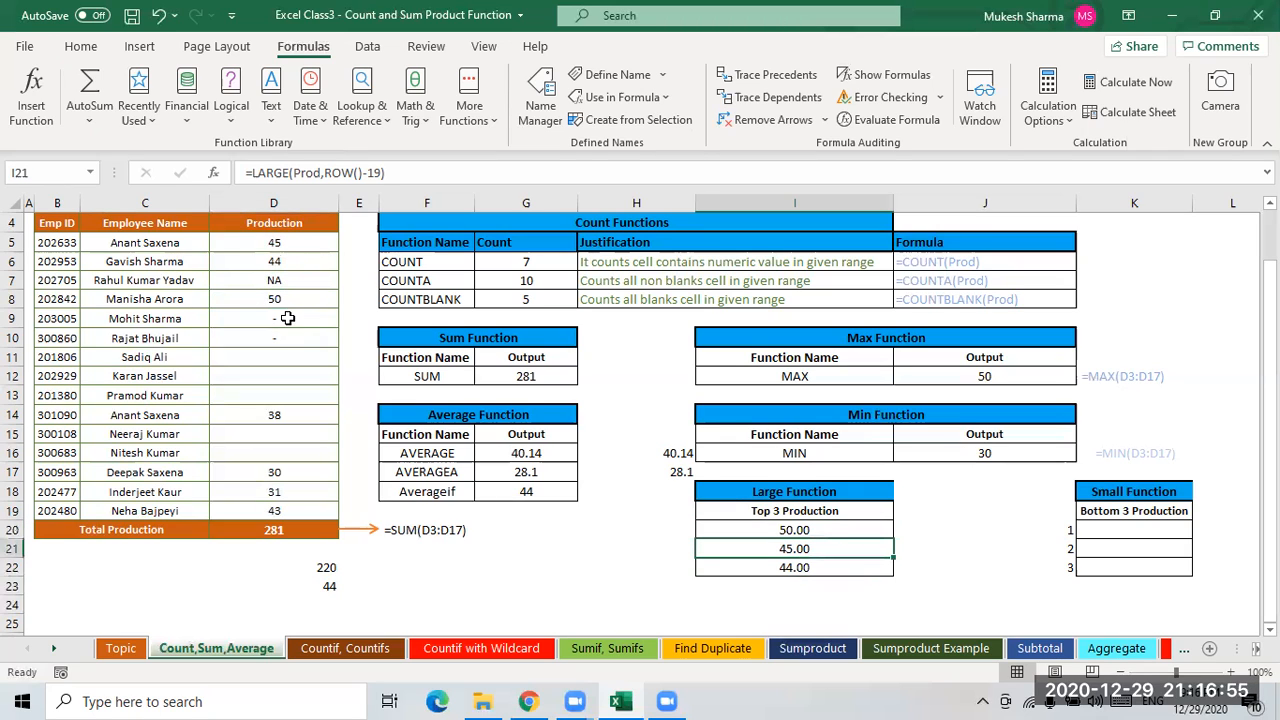
click(285, 299)
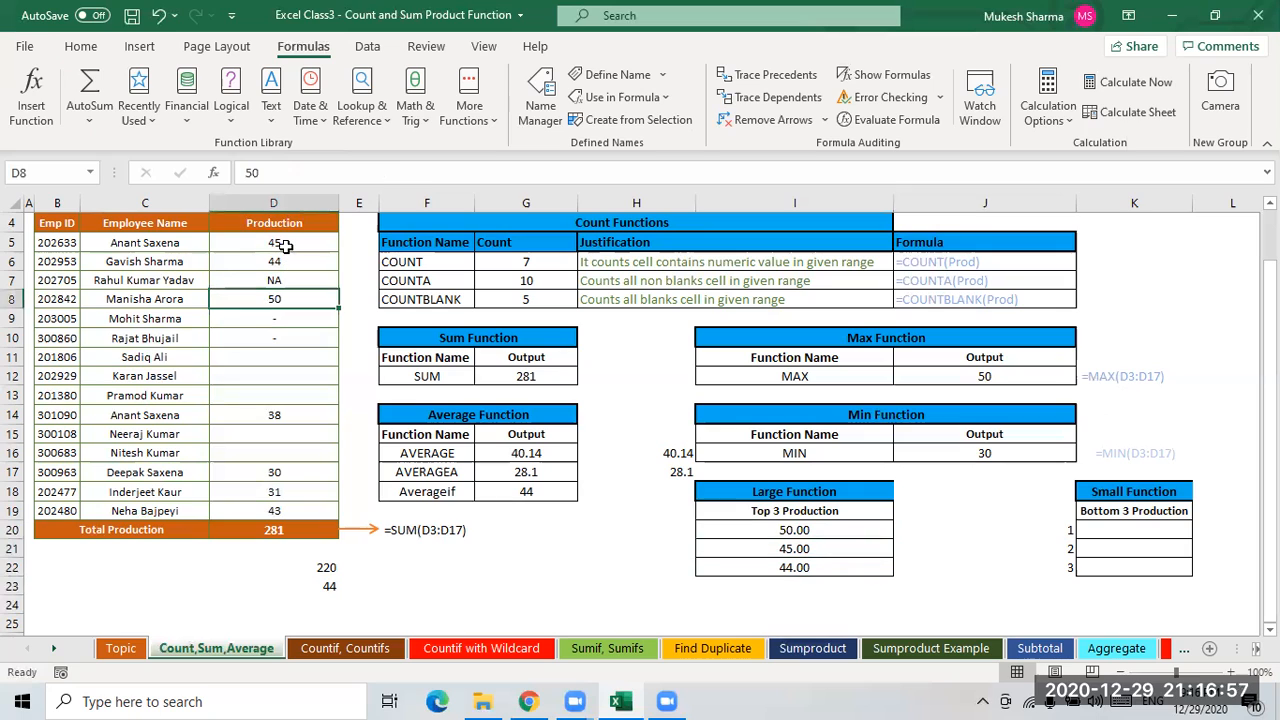
click(286, 246)
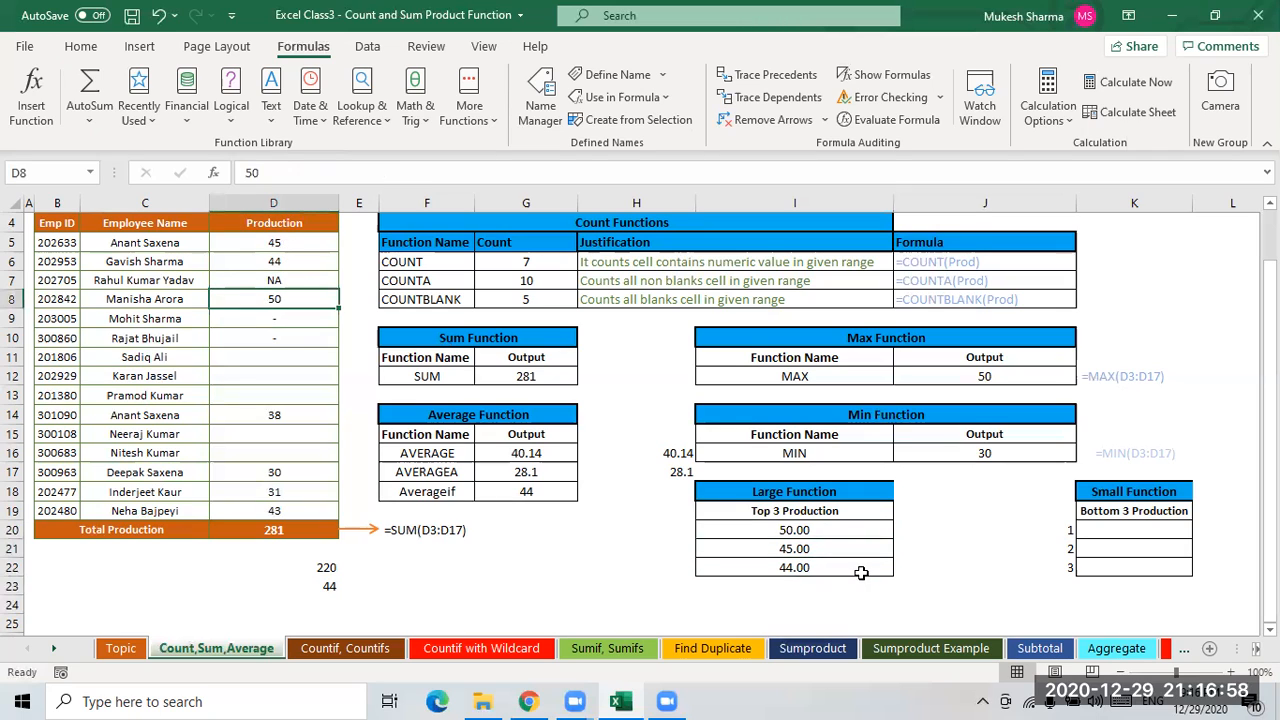
click(808, 568)
- Enter =SMALL(Prod,ROW()-19) in K20 to return the smallest Production value
click(1123, 529)
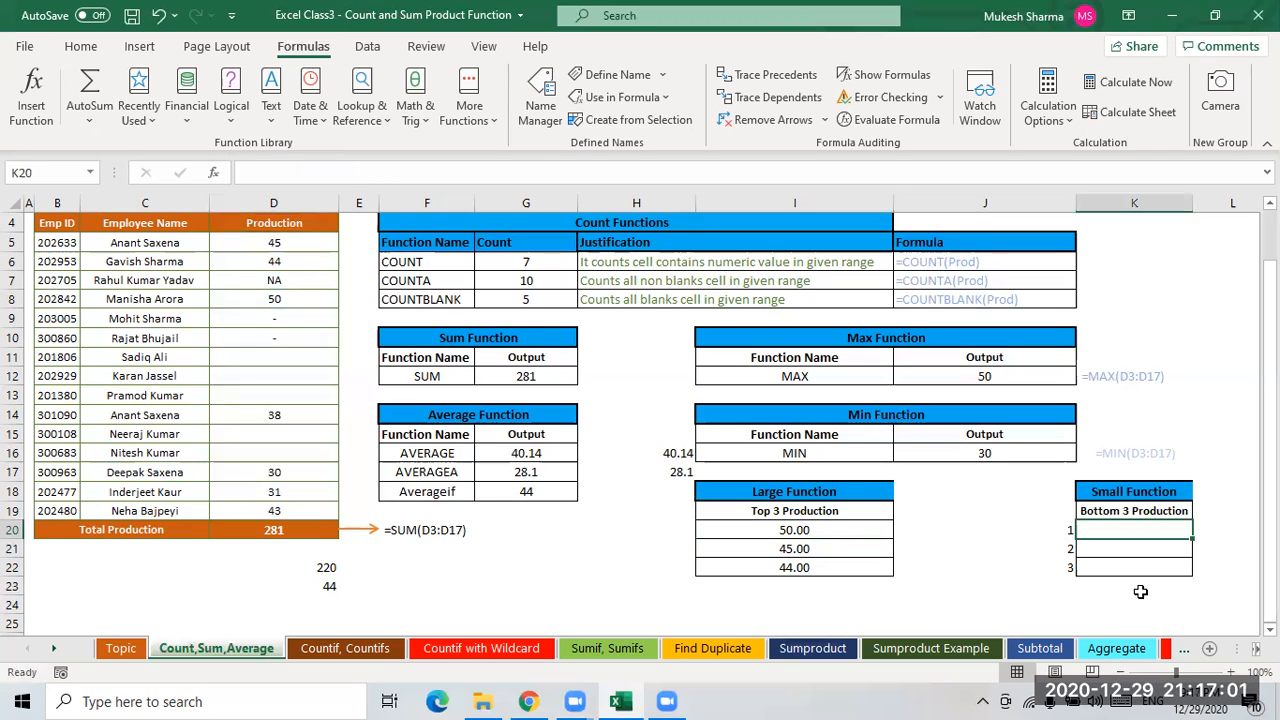
text(=)
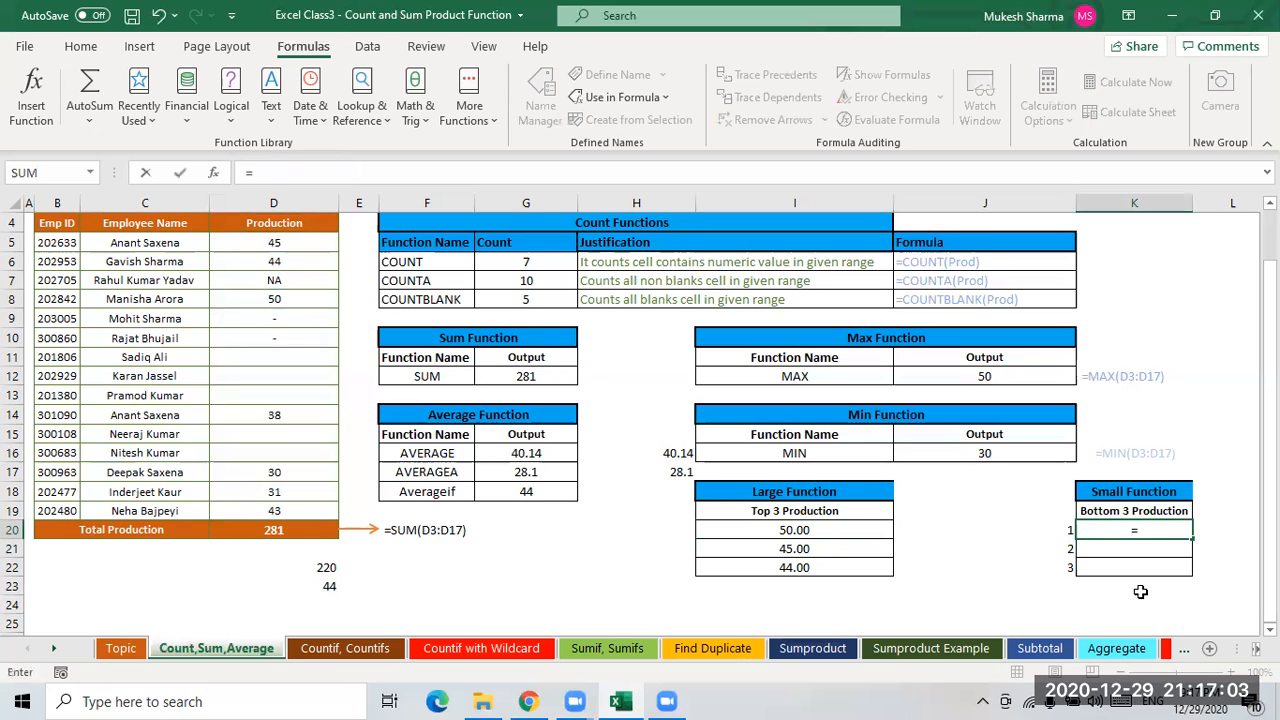
text(sma)
key(Tab)
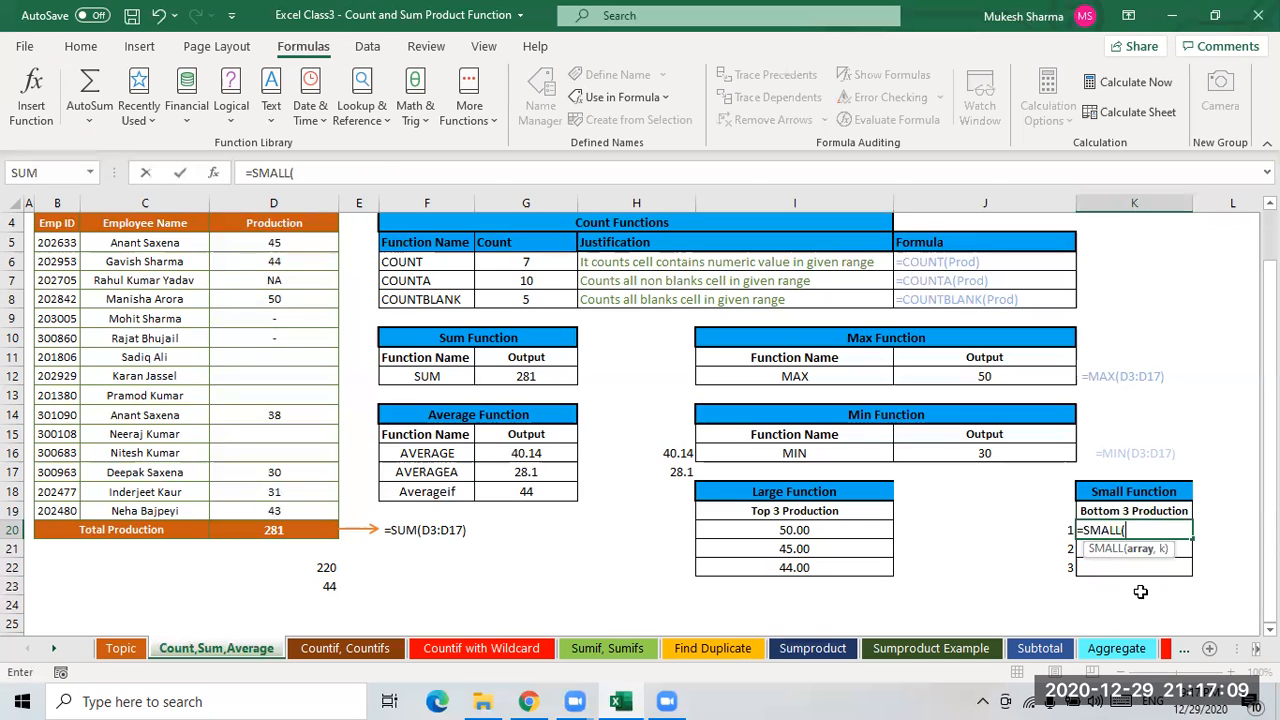
text(prod)
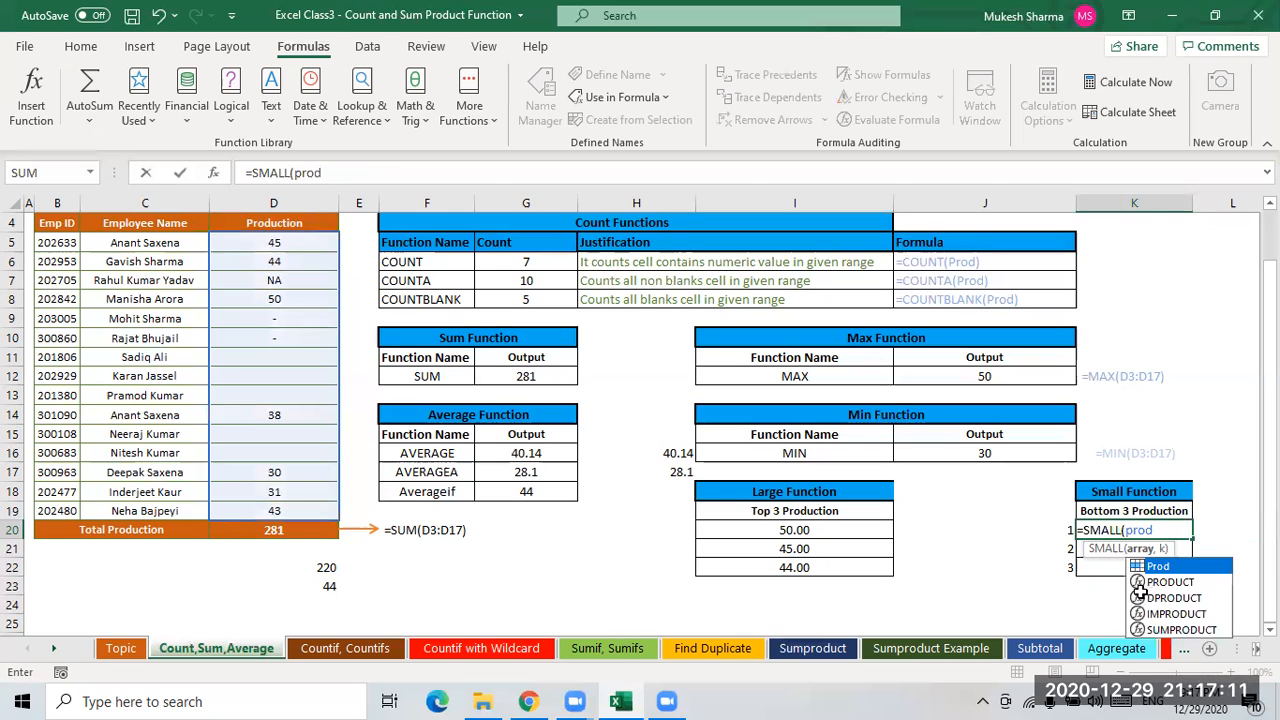
key(Tab)
text(,r)
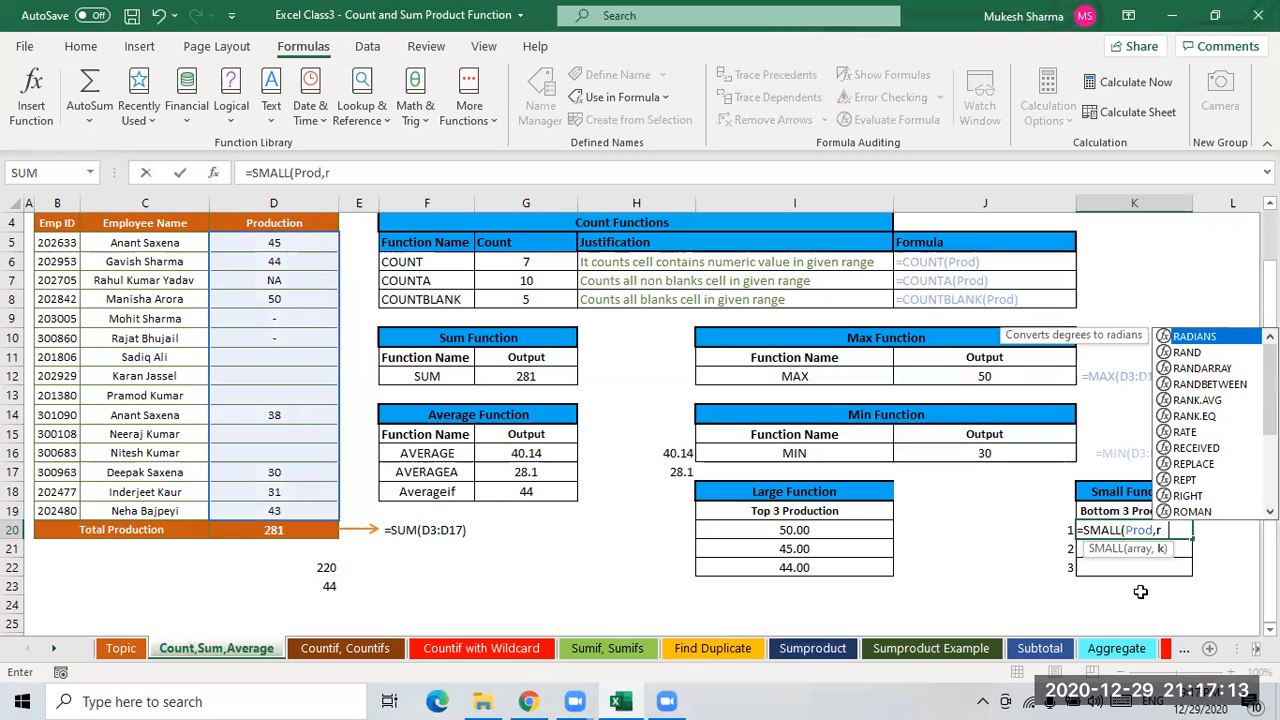
text(ow)
key(Tab)
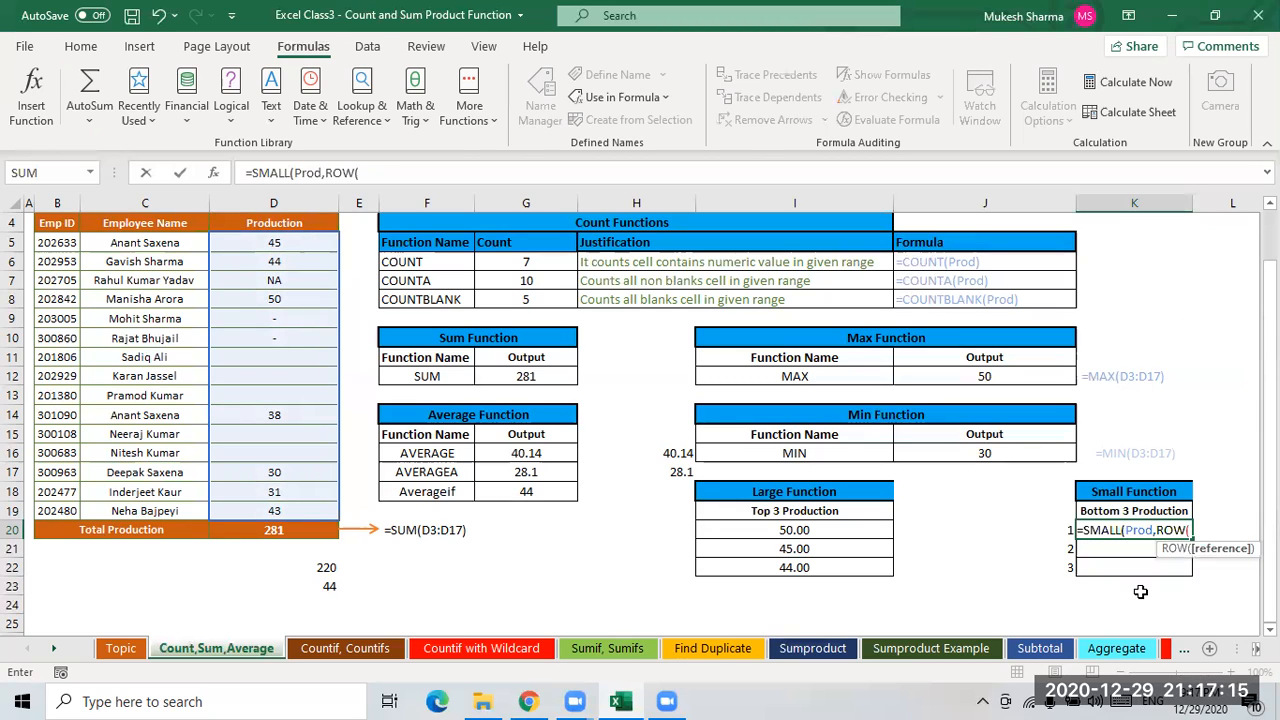
text()-19)
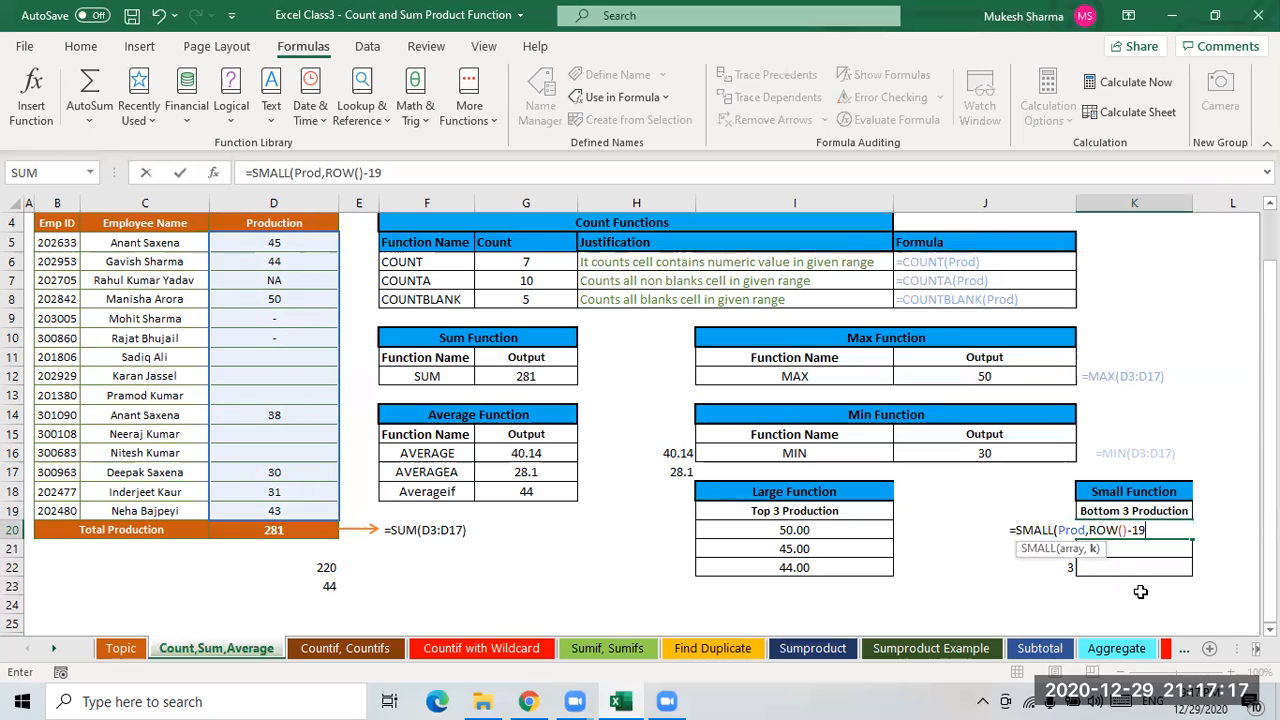
key(Return)
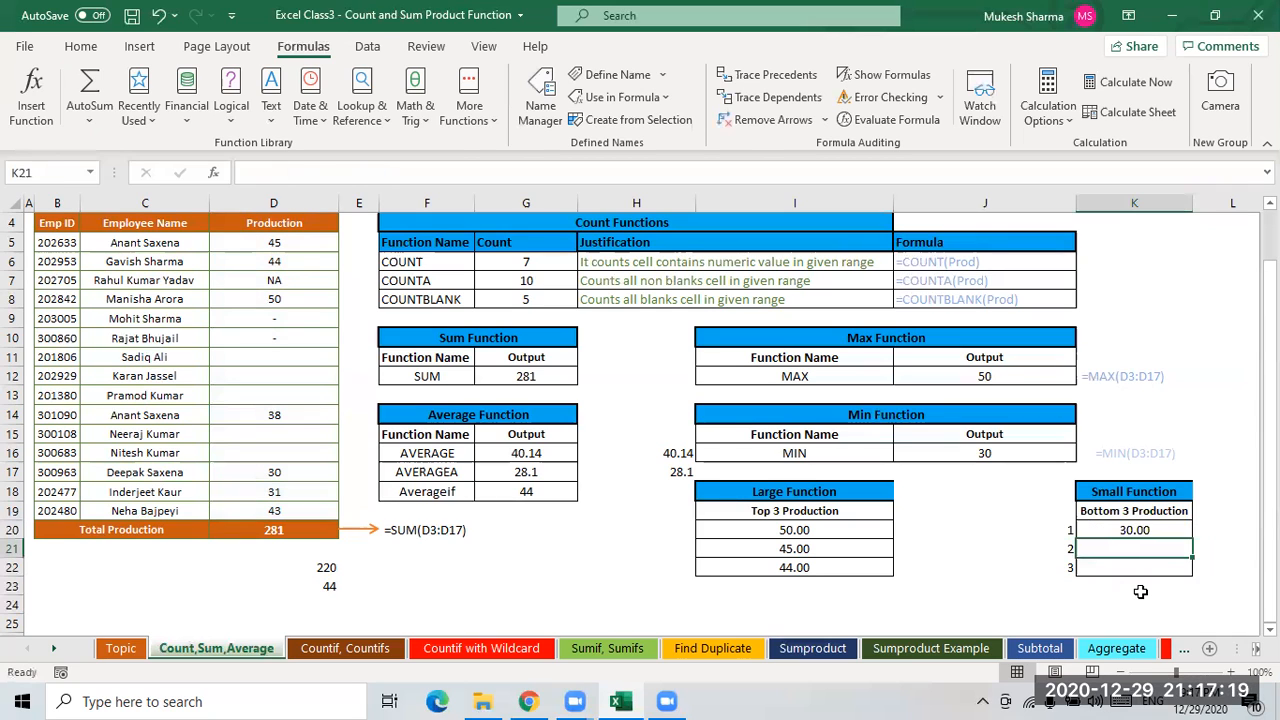
- Fill K20's SMALL formula down through K21 and K22
key(Up)
key(shift+Down)
key(shift+Down)
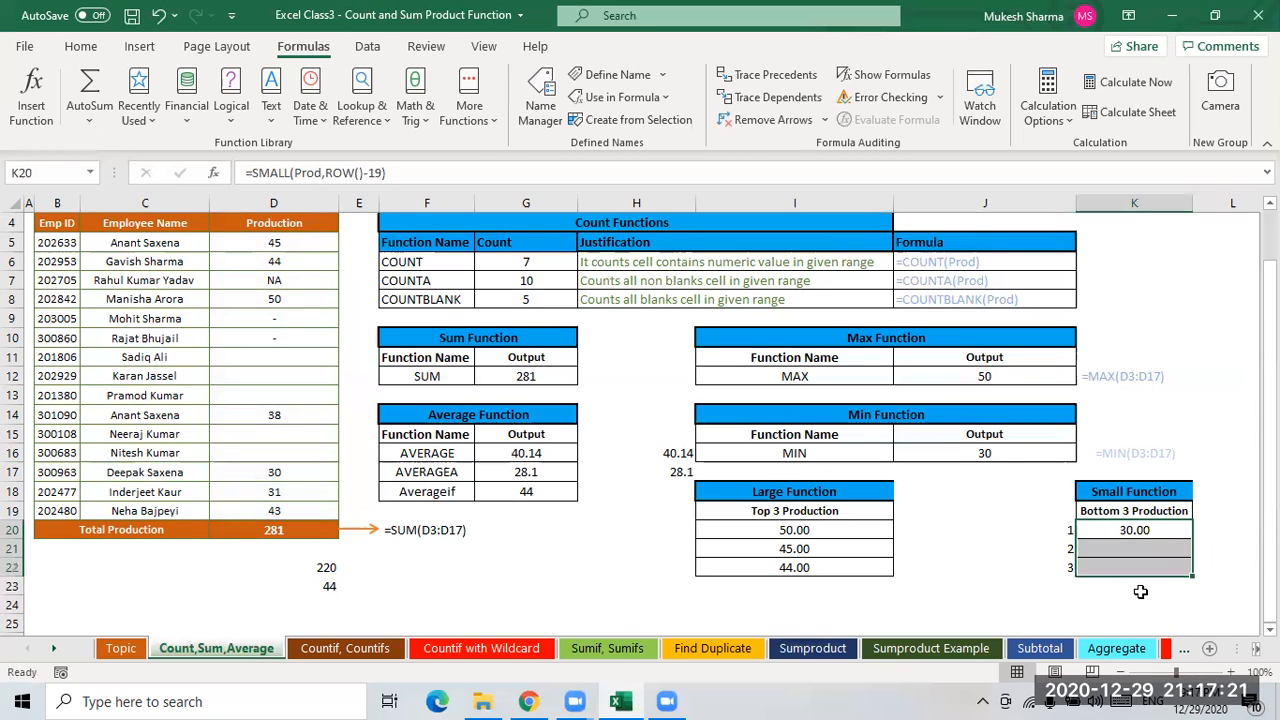
key(ctrl+d)
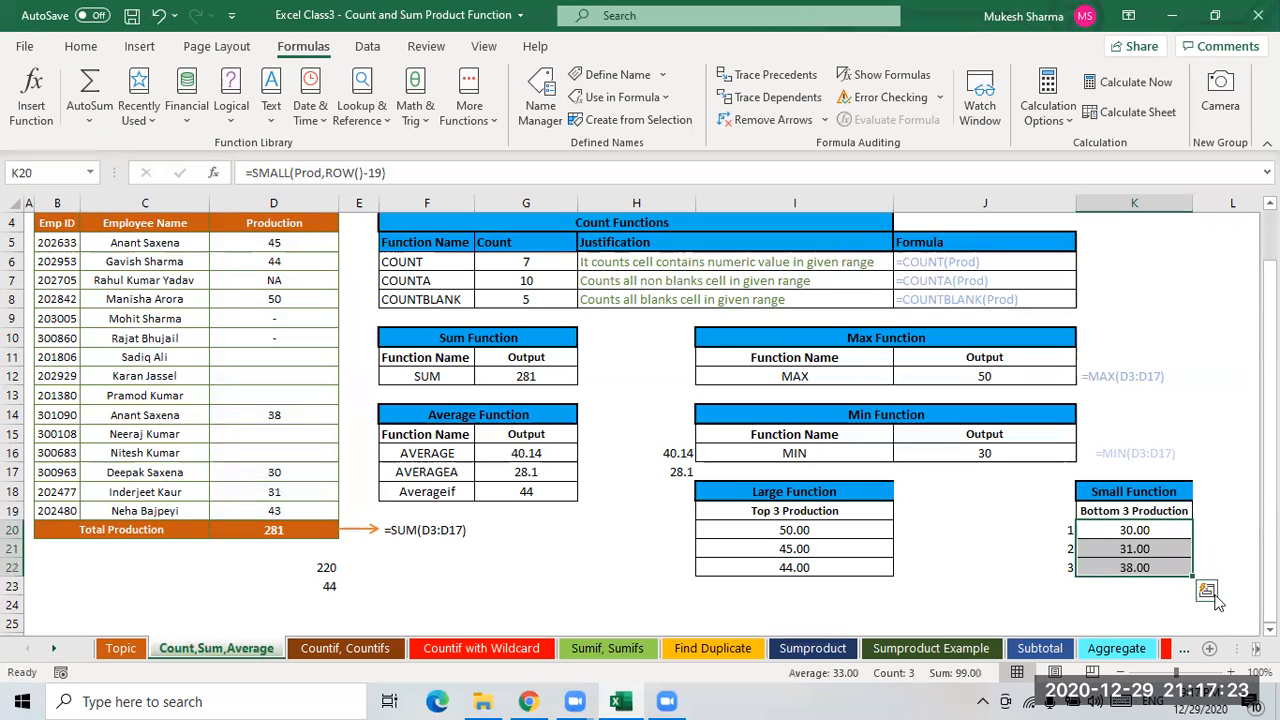
- Review the SMALL results in K20 to K22 one cell at a time
click(1149, 534)
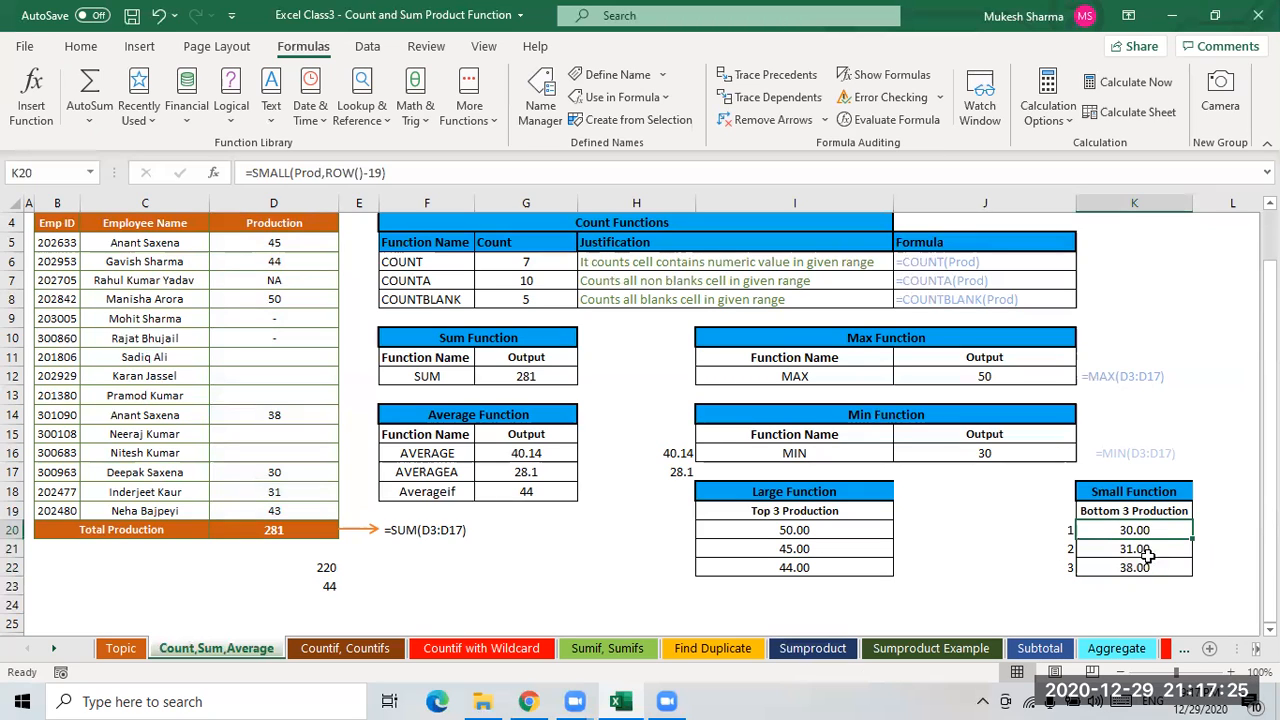
click(1147, 548)
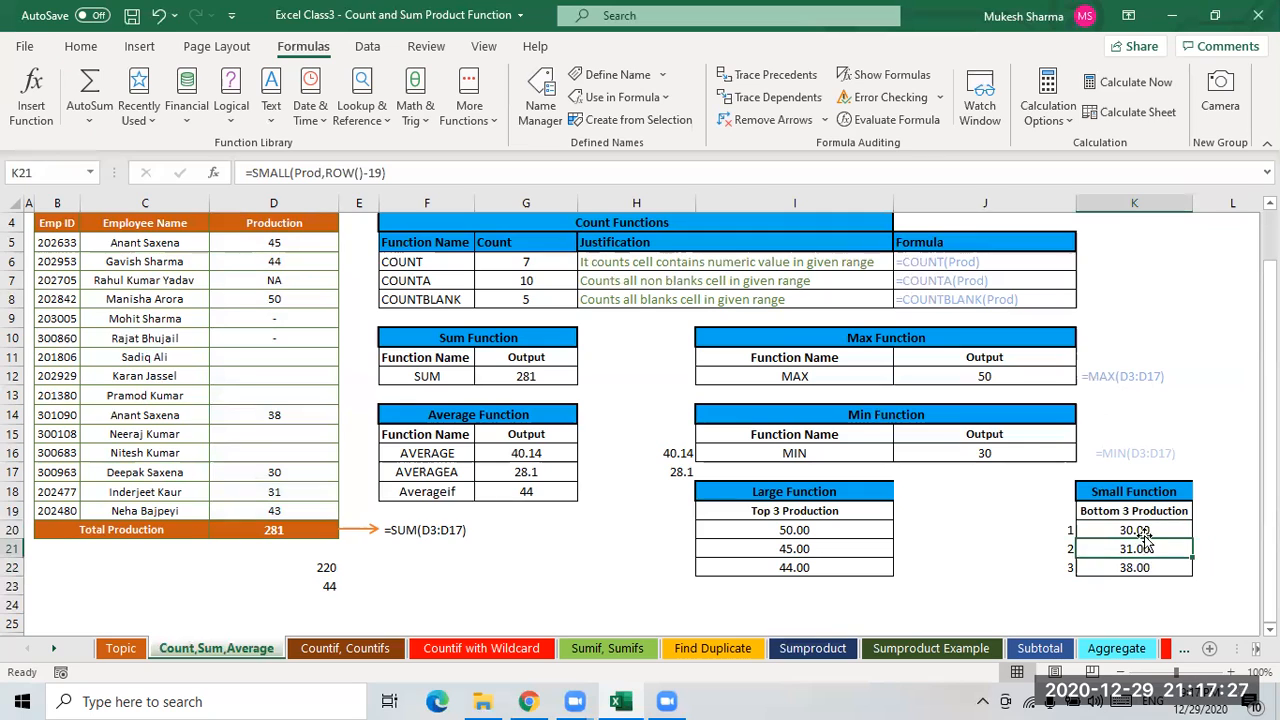
click(1138, 575)
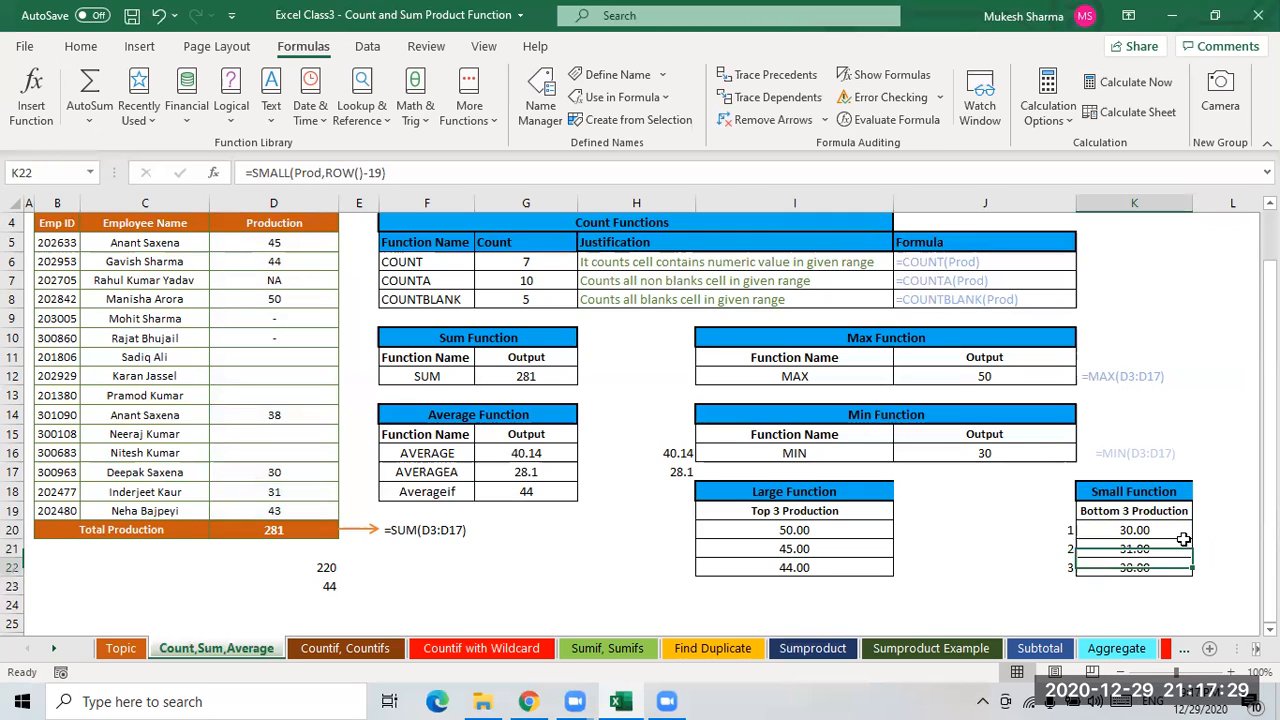
click(1140, 551)
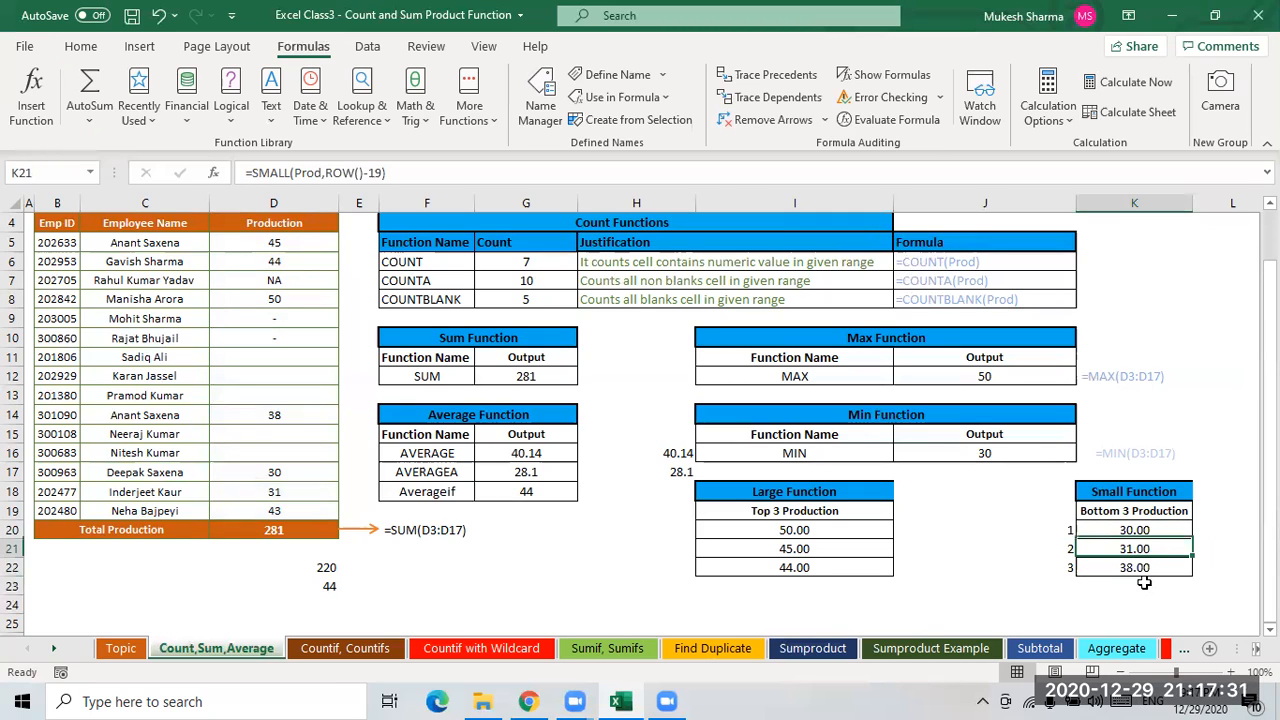
key(Up)
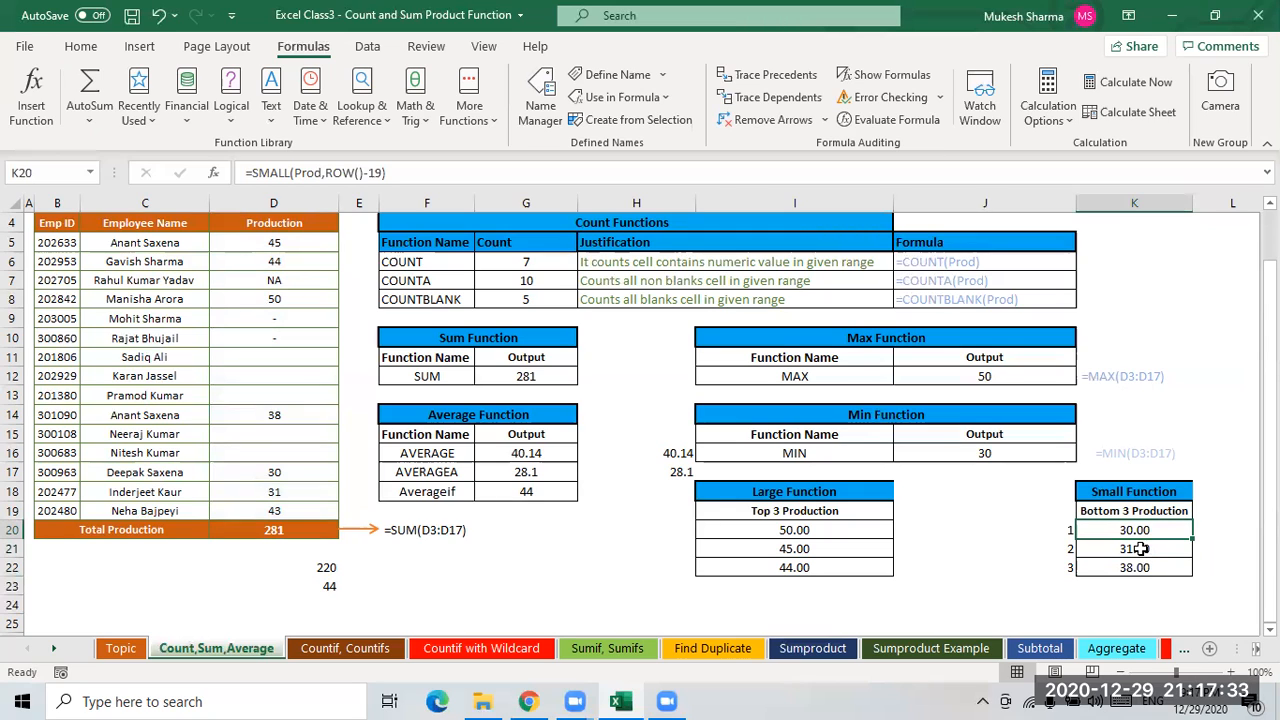
key(Down)
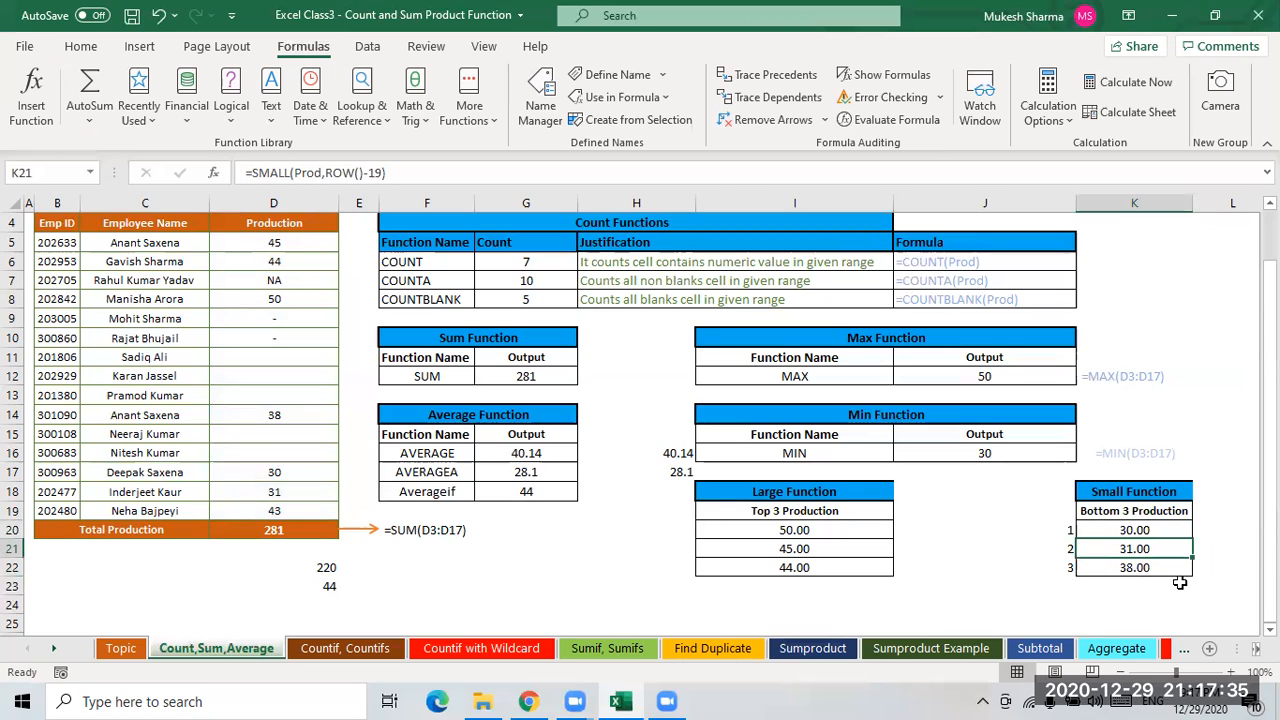
key(Down)
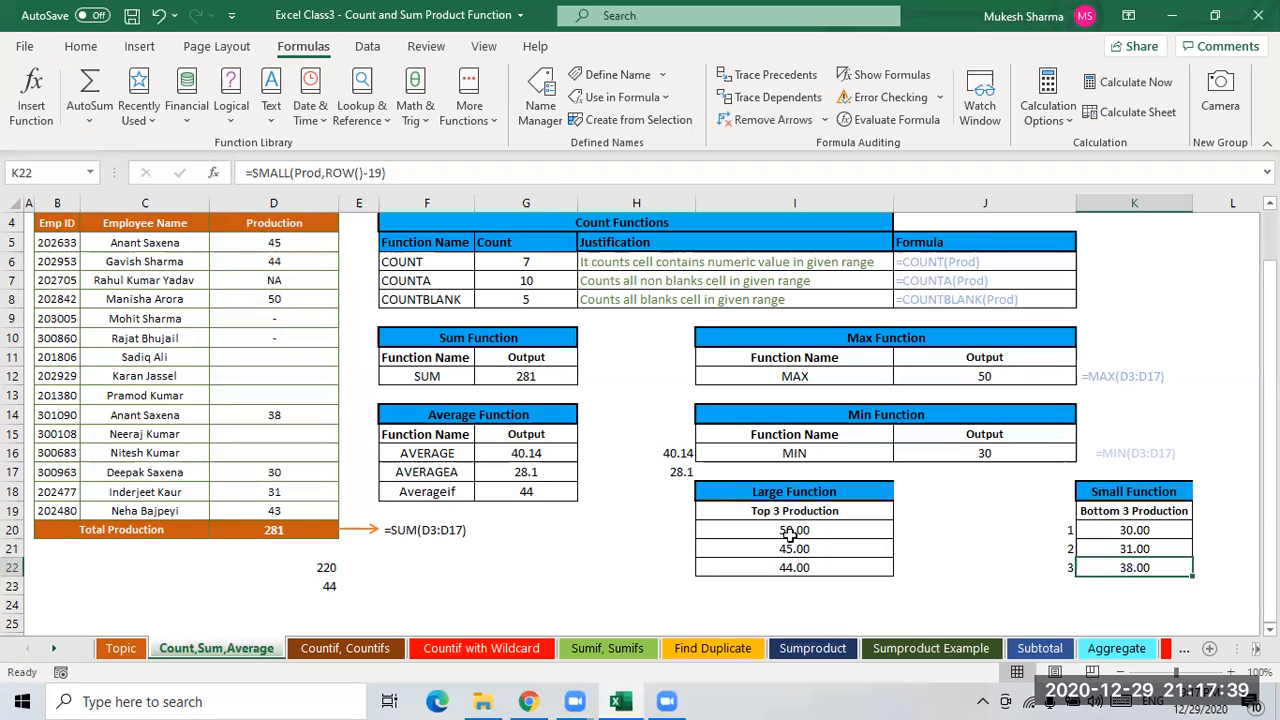
- Enter =FORMULATEXT(I20) in H20 to display the LARGE formula of I20 as text
click(930, 530)
key(Left)
key(Left)
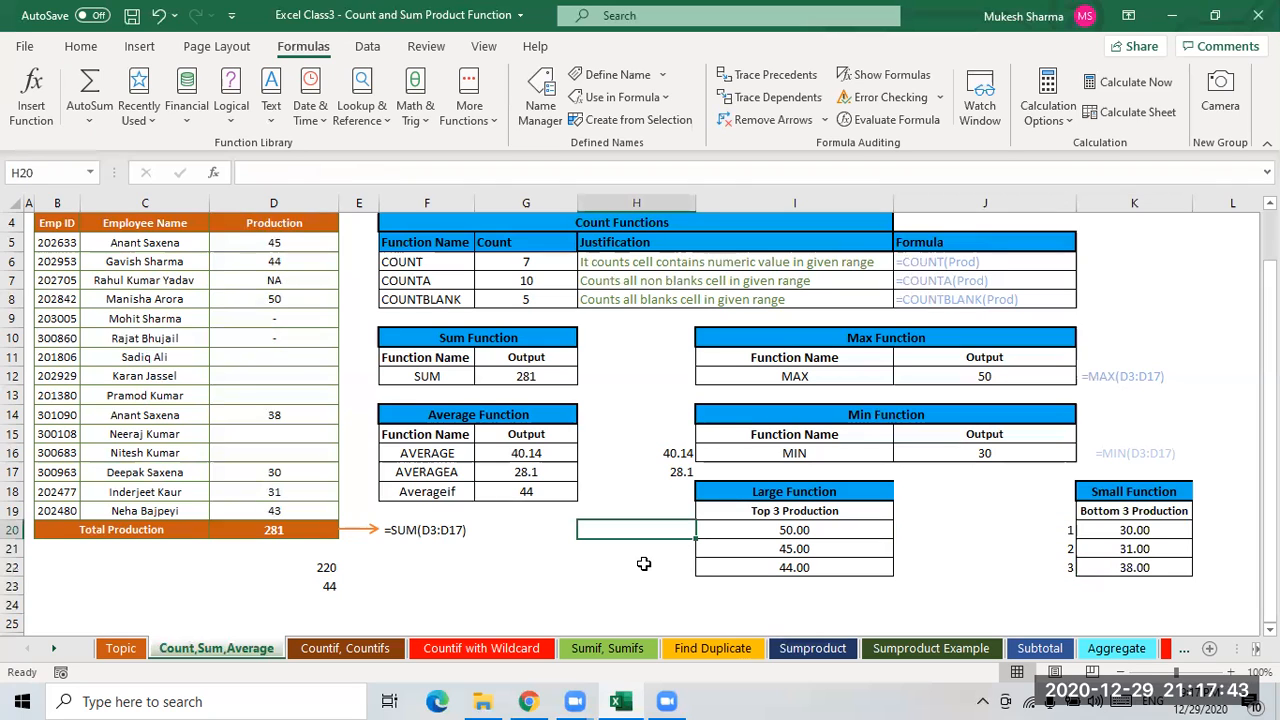
text(=)
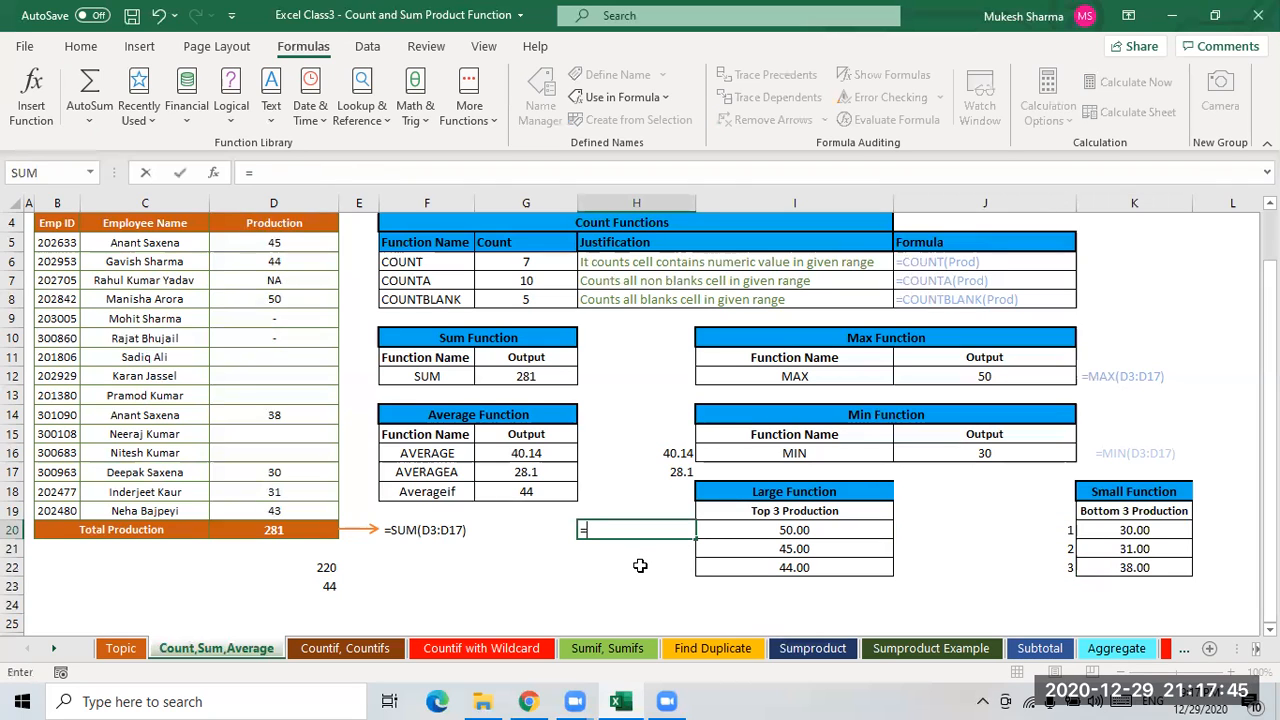
text(for)
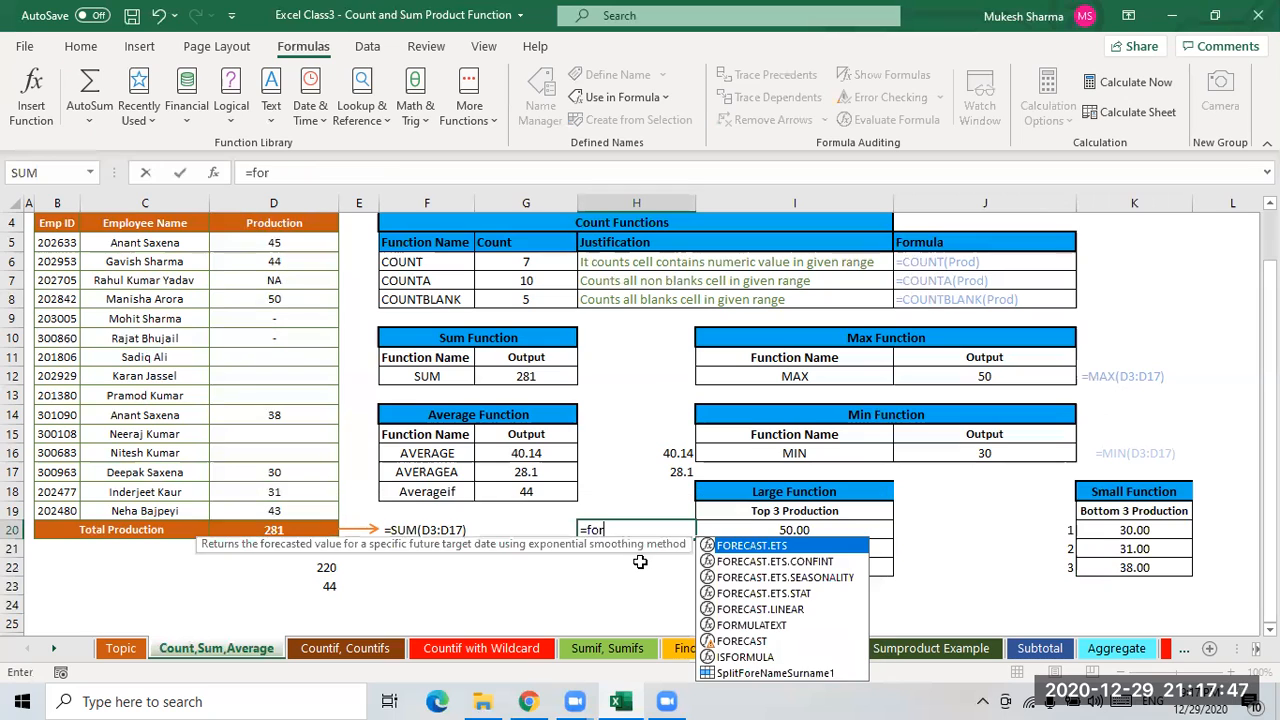
text(mu)
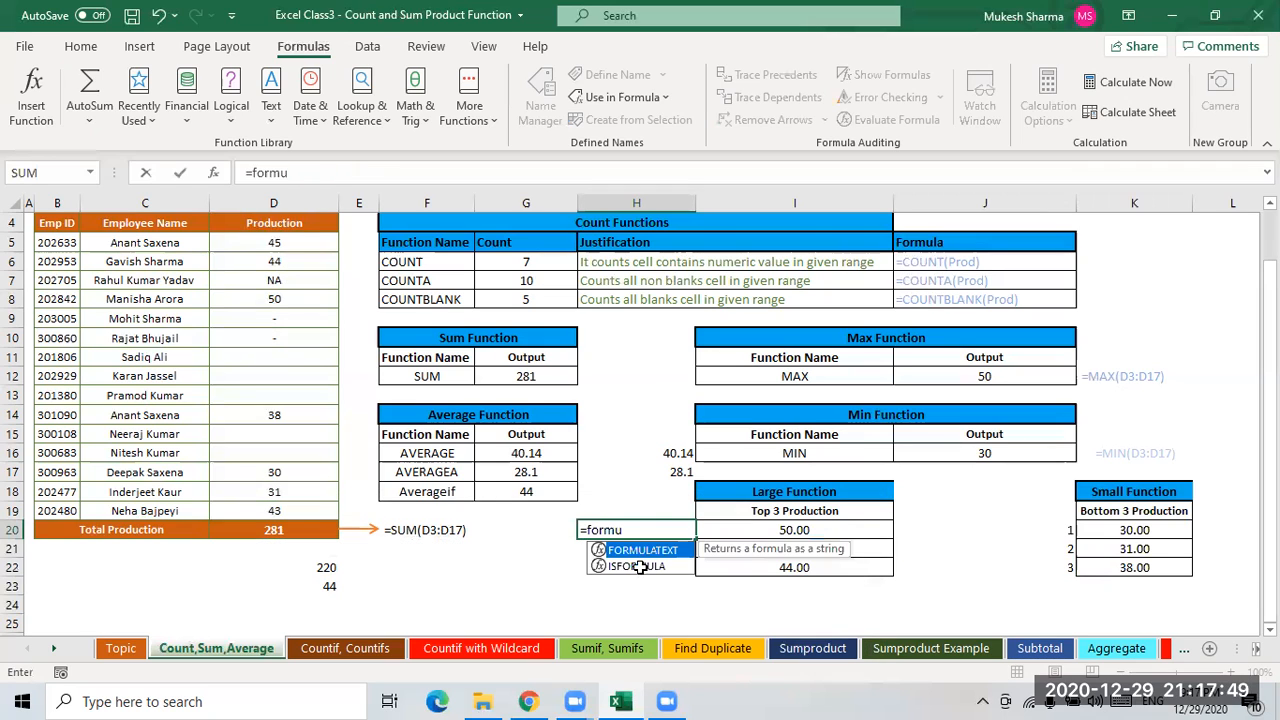
key(Tab)
click(781, 531)
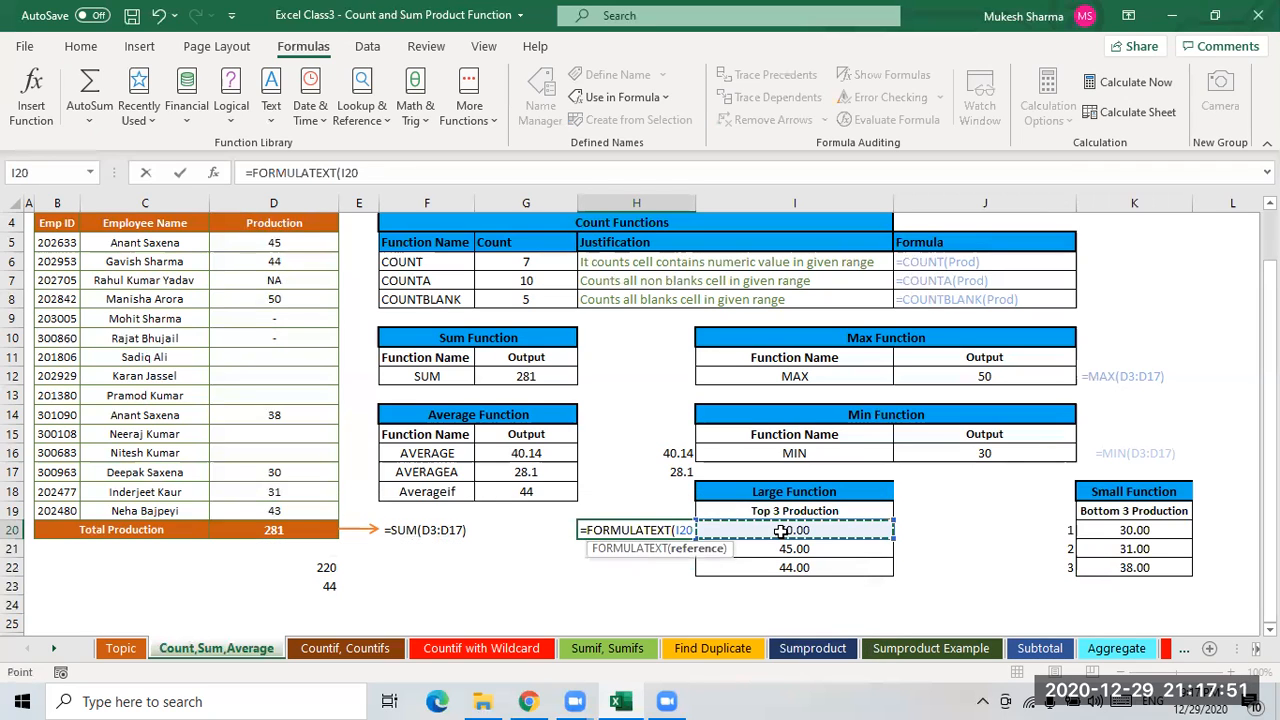
text()4)
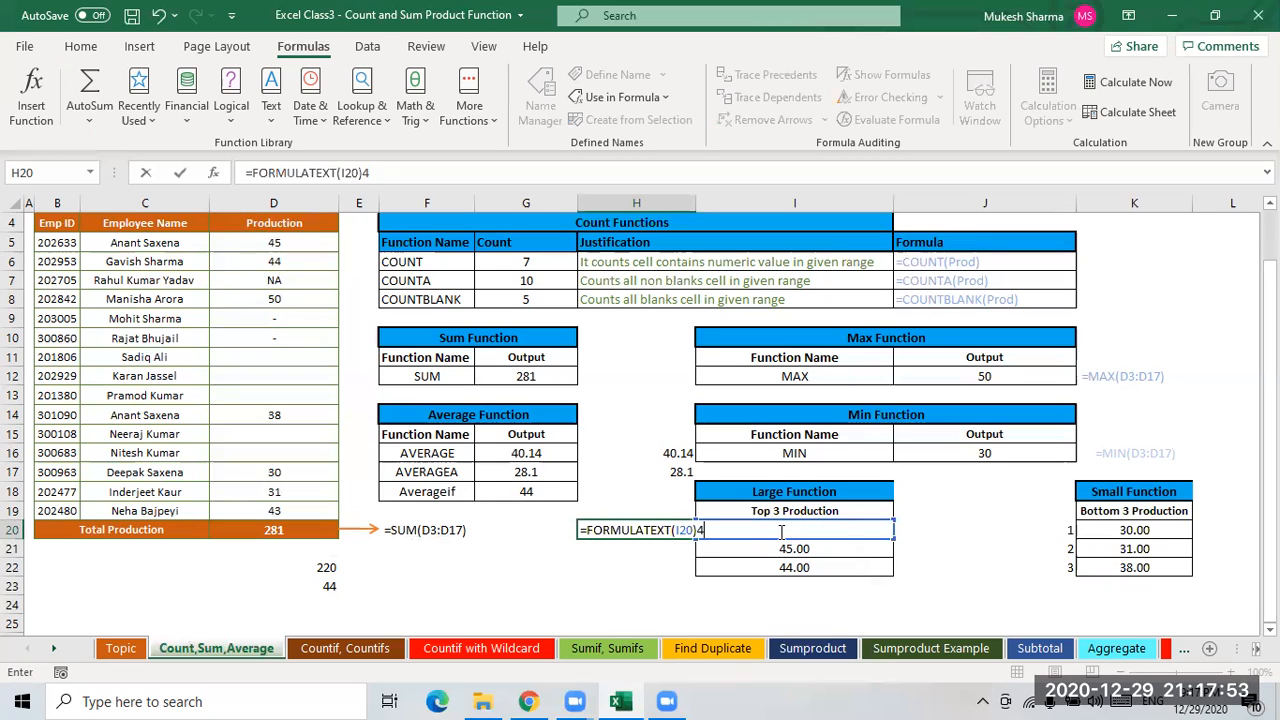
key(BackSpace)
key(ctrl+Return)
- Widen column H so the displayed formula text fits
click(648, 550)
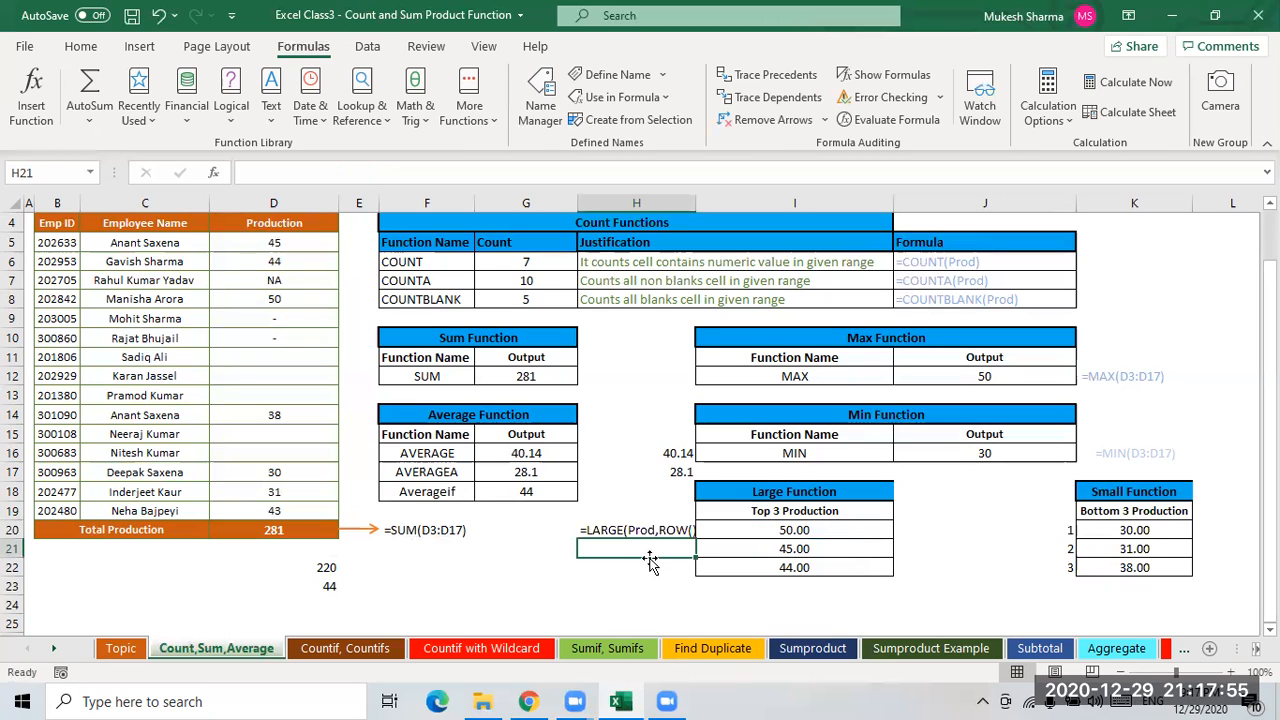
key(Up)
drag(697, 203, 746, 203)
key(Down)
key(Down)
key(Down)
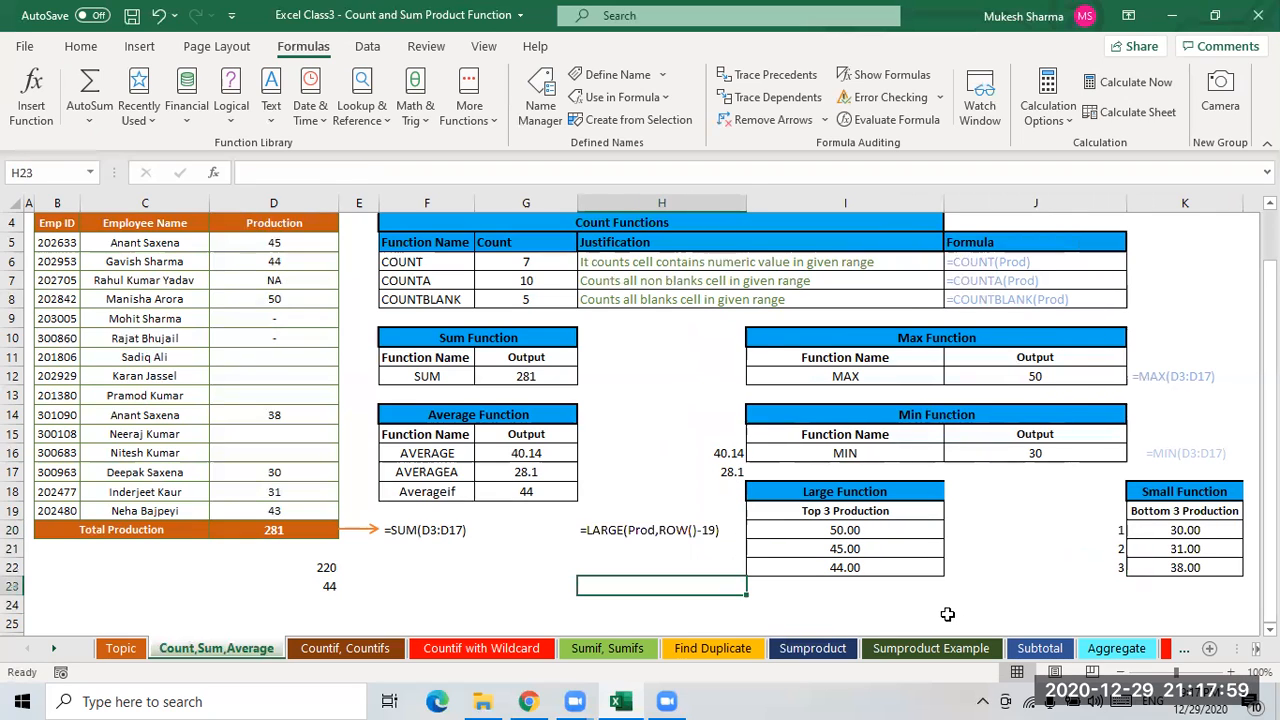
key(Up)
key(Up)
key(Up)
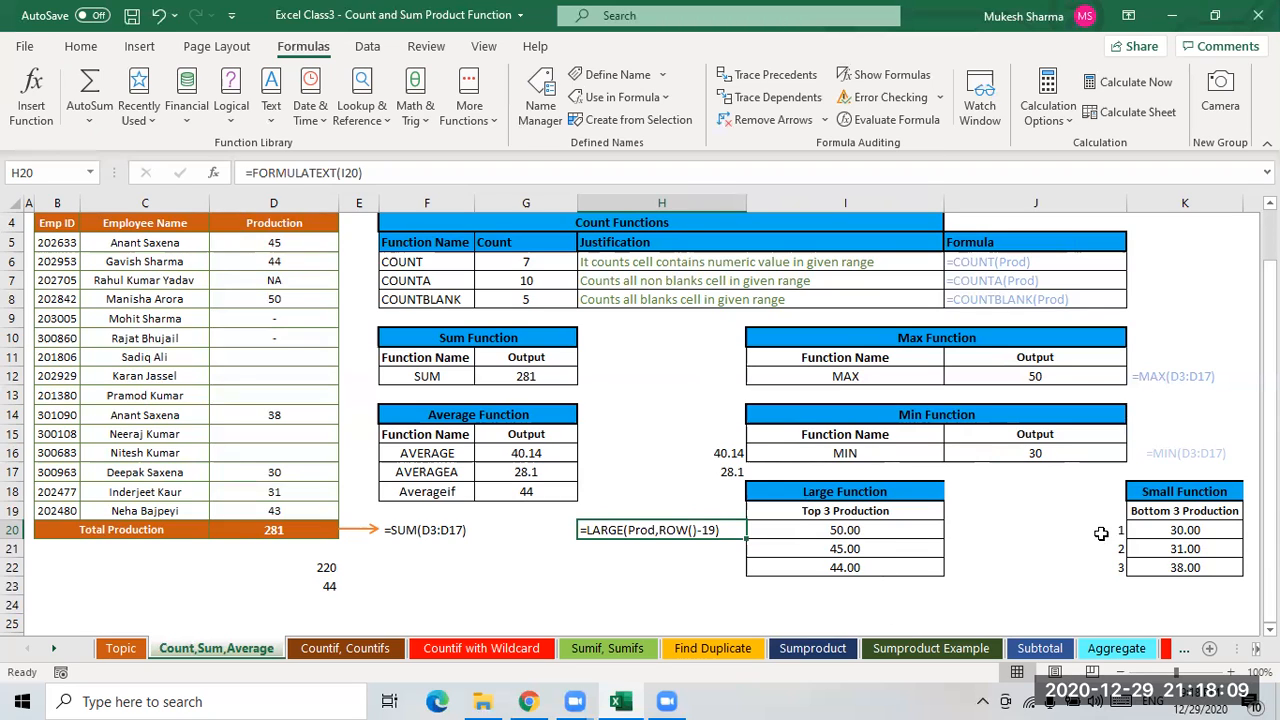
- Change I20's formula to =LARGE(Prod,1), replacing the ROW()-19 argument with a fixed 1
click(912, 533)
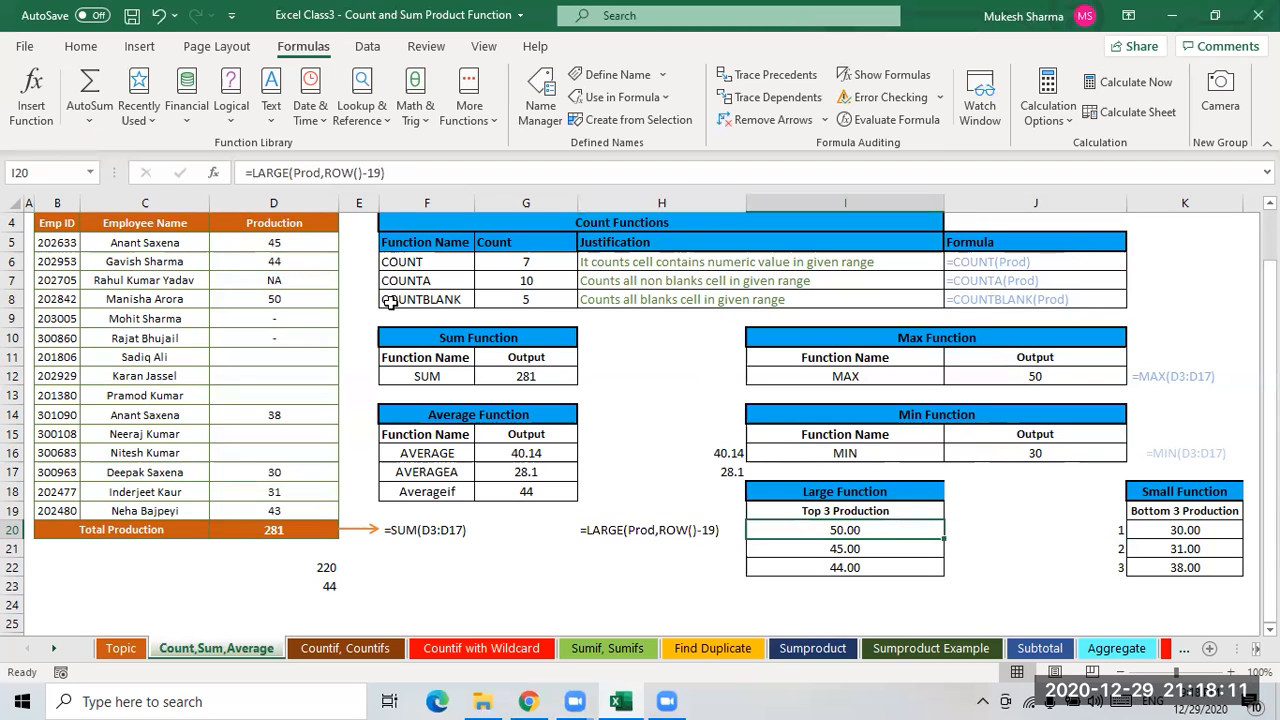
click(382, 173)
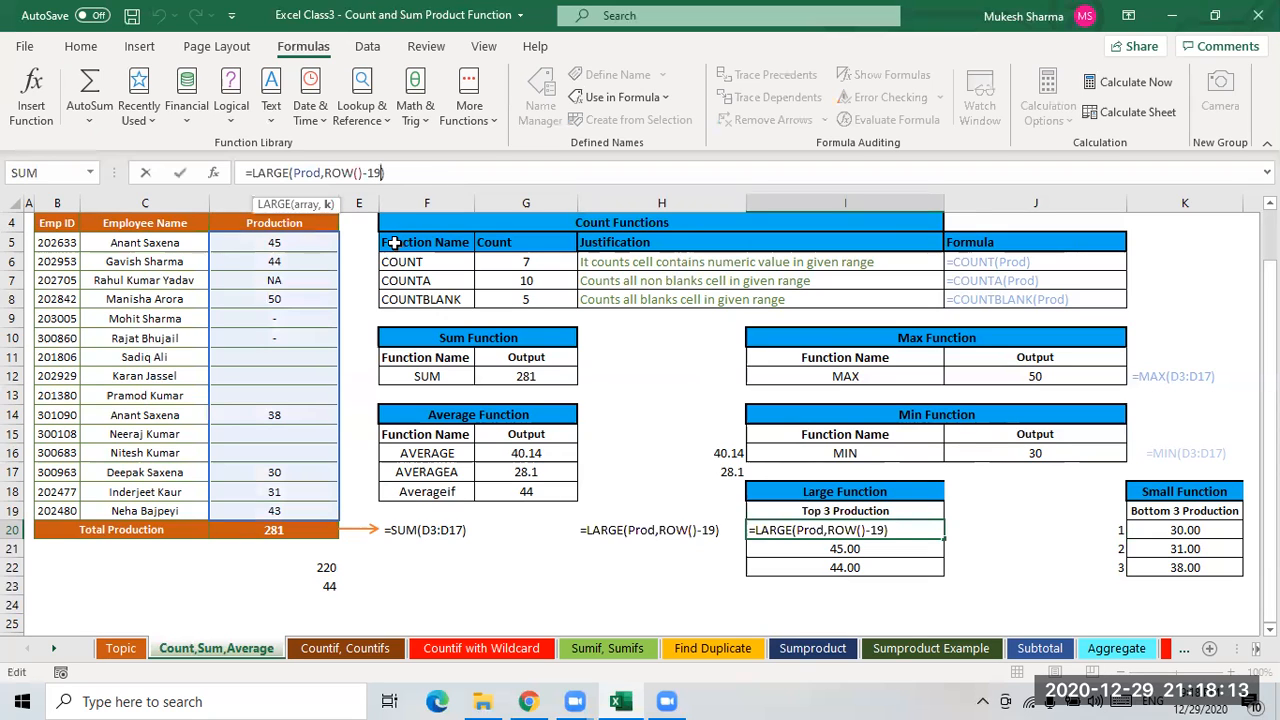
key(BackSpace)
key(BackSpace)
key(BackSpace)
key(BackSpace)
key(BackSpace)
key(BackSpace)
key(BackSpace)
key(BackSpace)
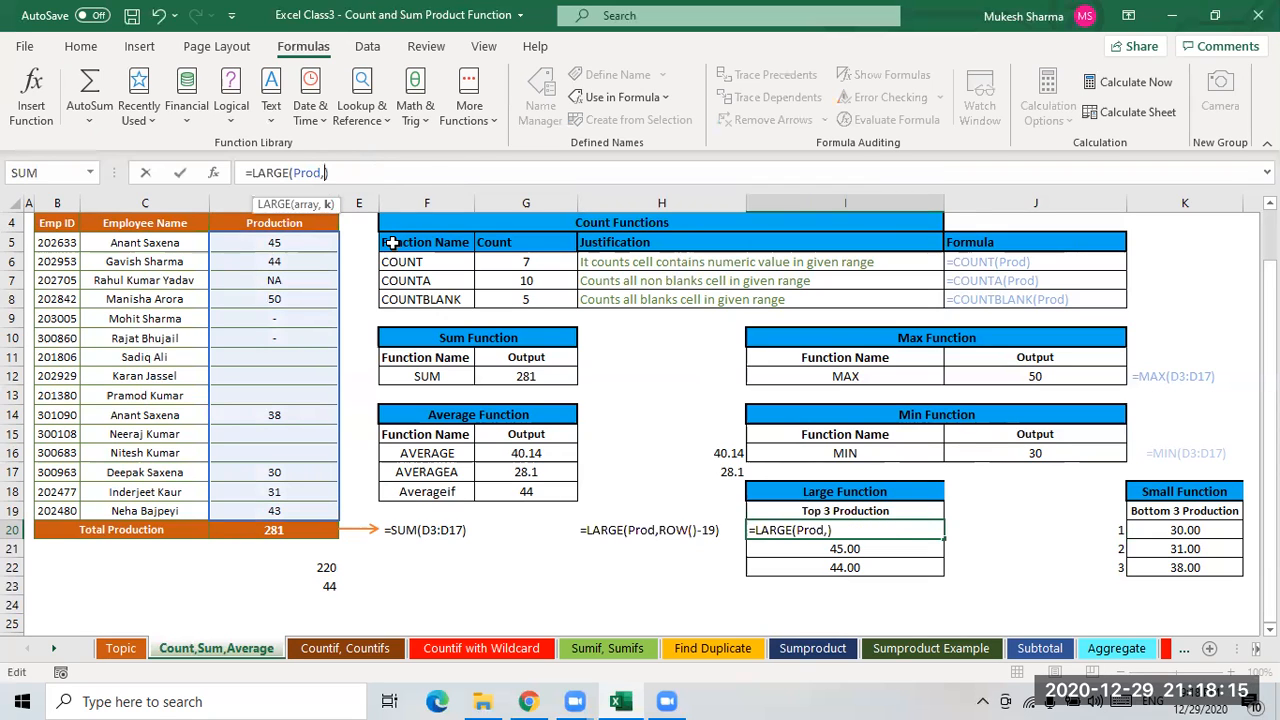
text(1)
key(Return)
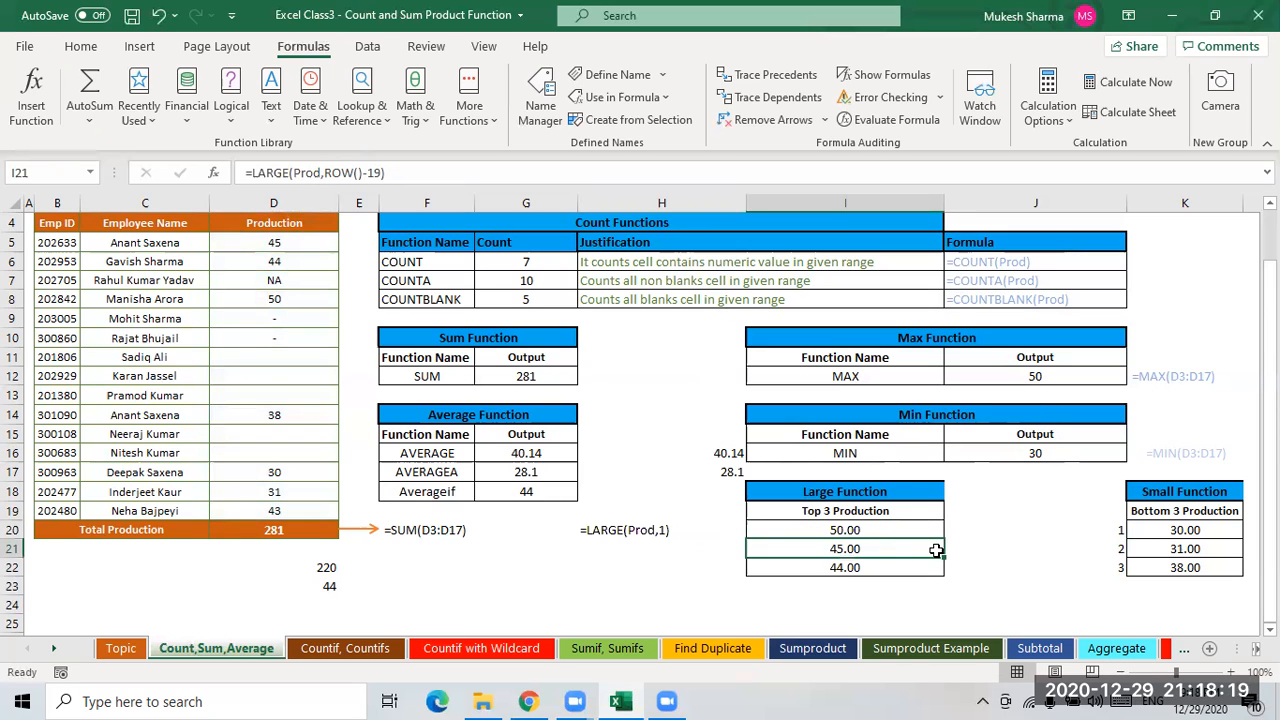
- Fill I20's LARGE(Prod,1) formula down through I21 and I22
drag(935, 534, 934, 551)
key(shift+Down)
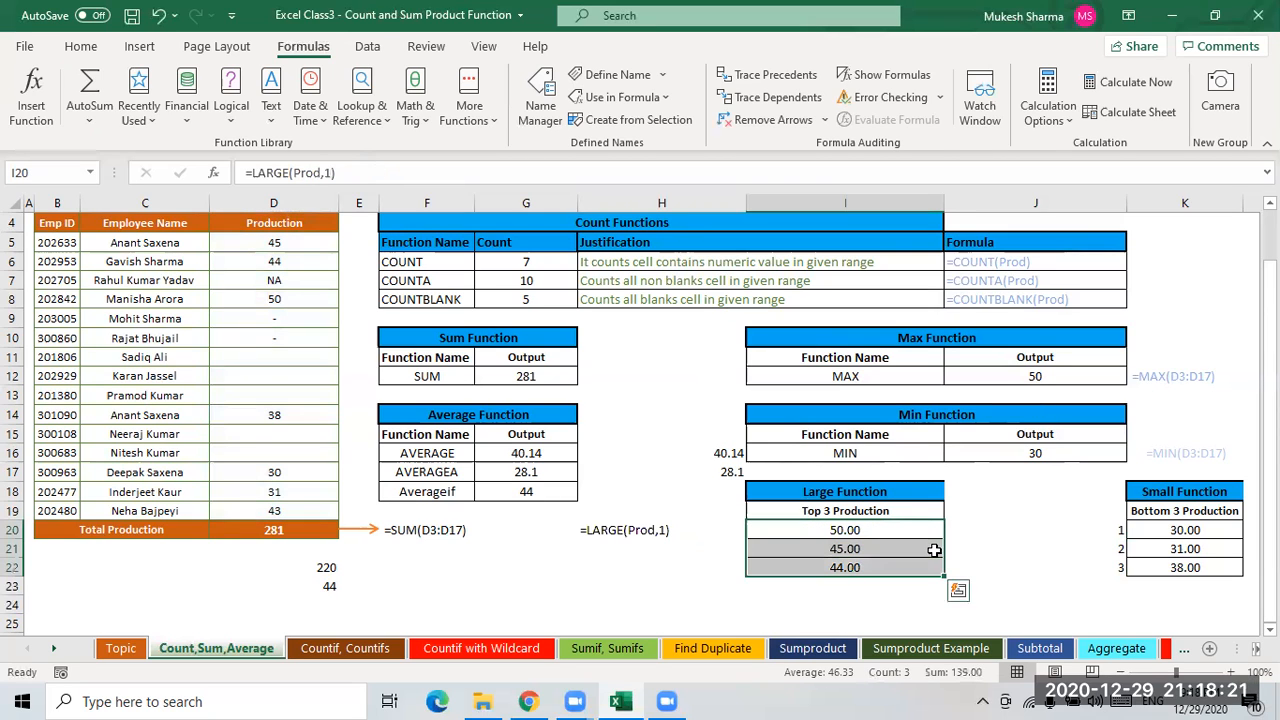
key(ctrl+d)
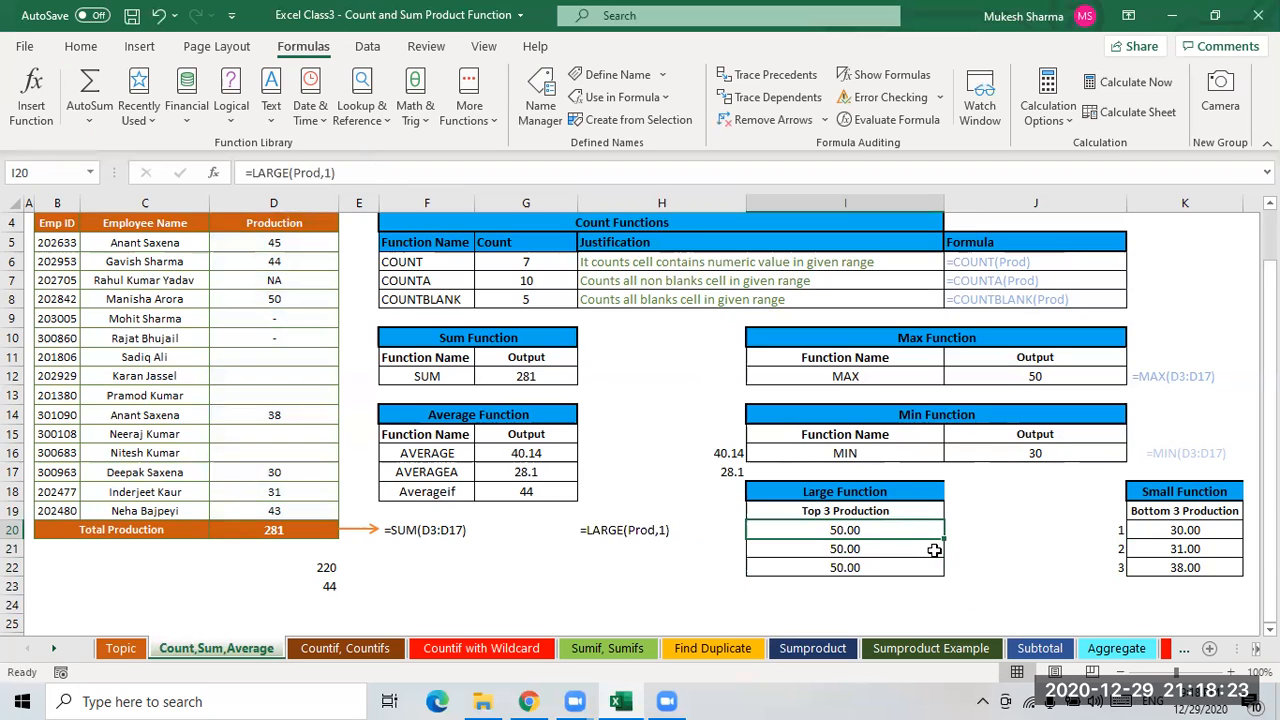
- Change I21's formula to =LARGE(Prod,2)
key(Down)
click(330, 172)
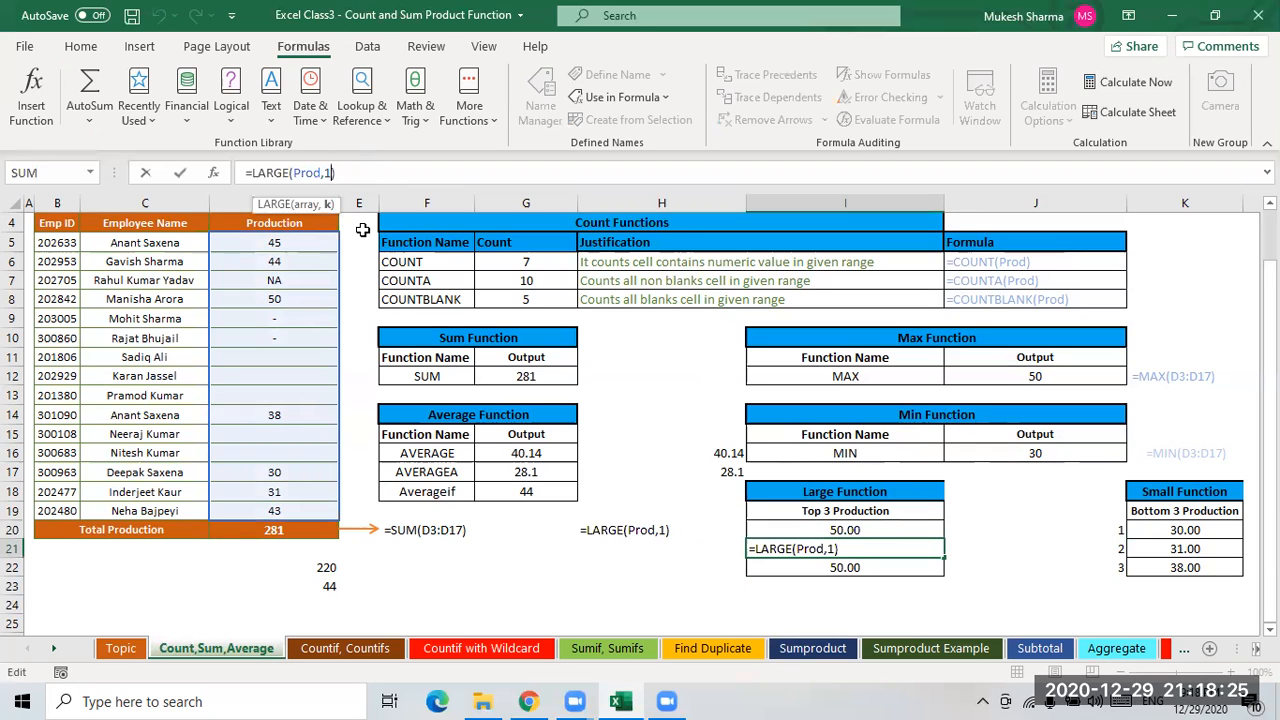
key(BackSpace)
text(2)
key(Return)
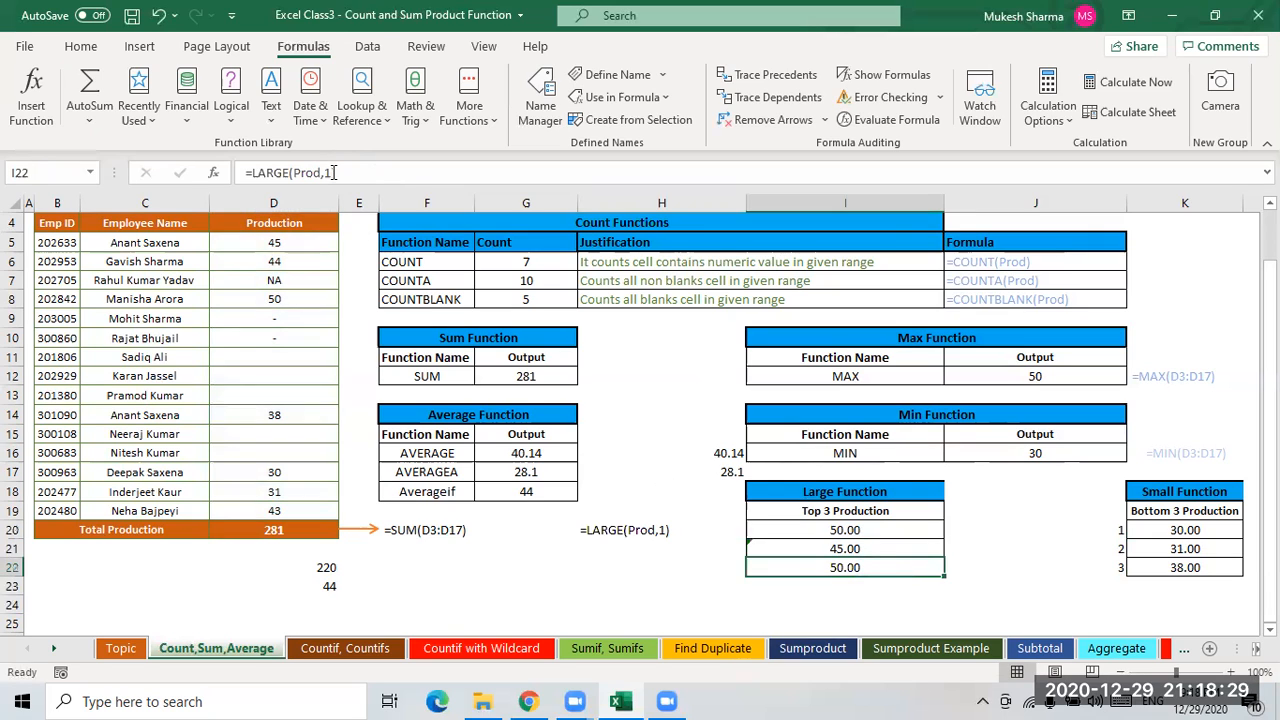
- Change I22's formula to =LARGE(Prod,3)
click(367, 182)
key(BackSpace)
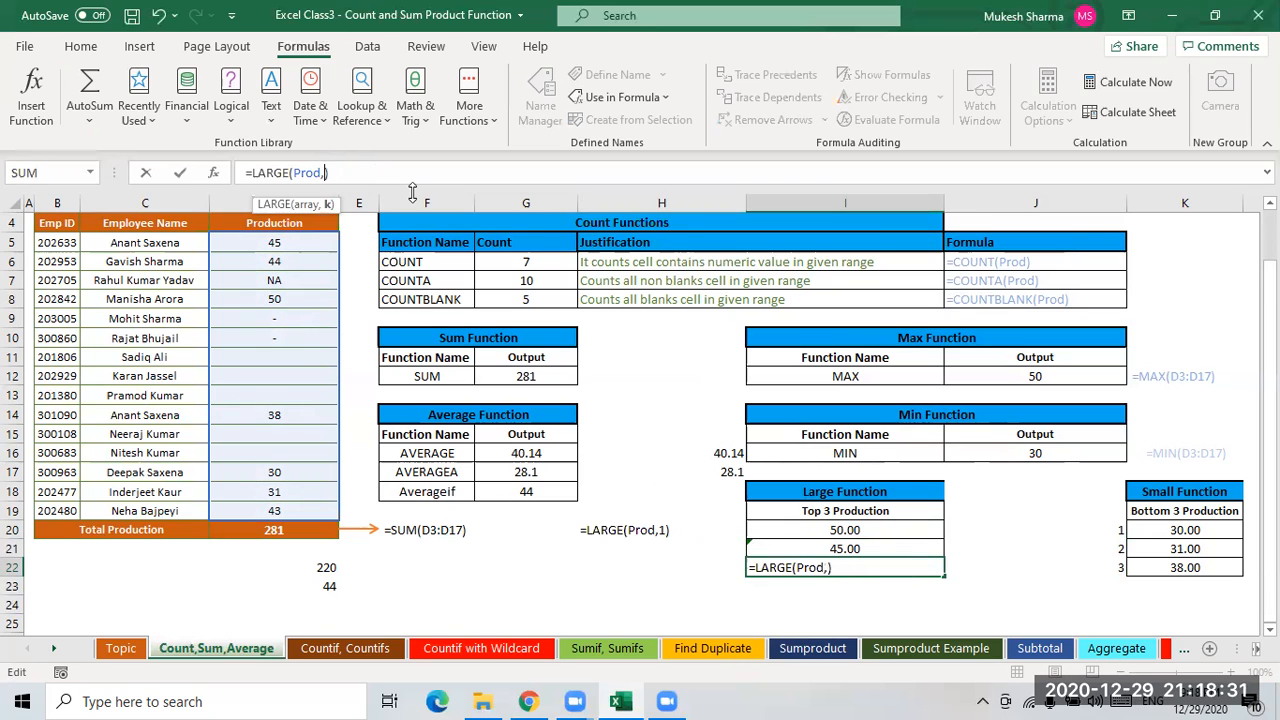
text(3)
key(Return)
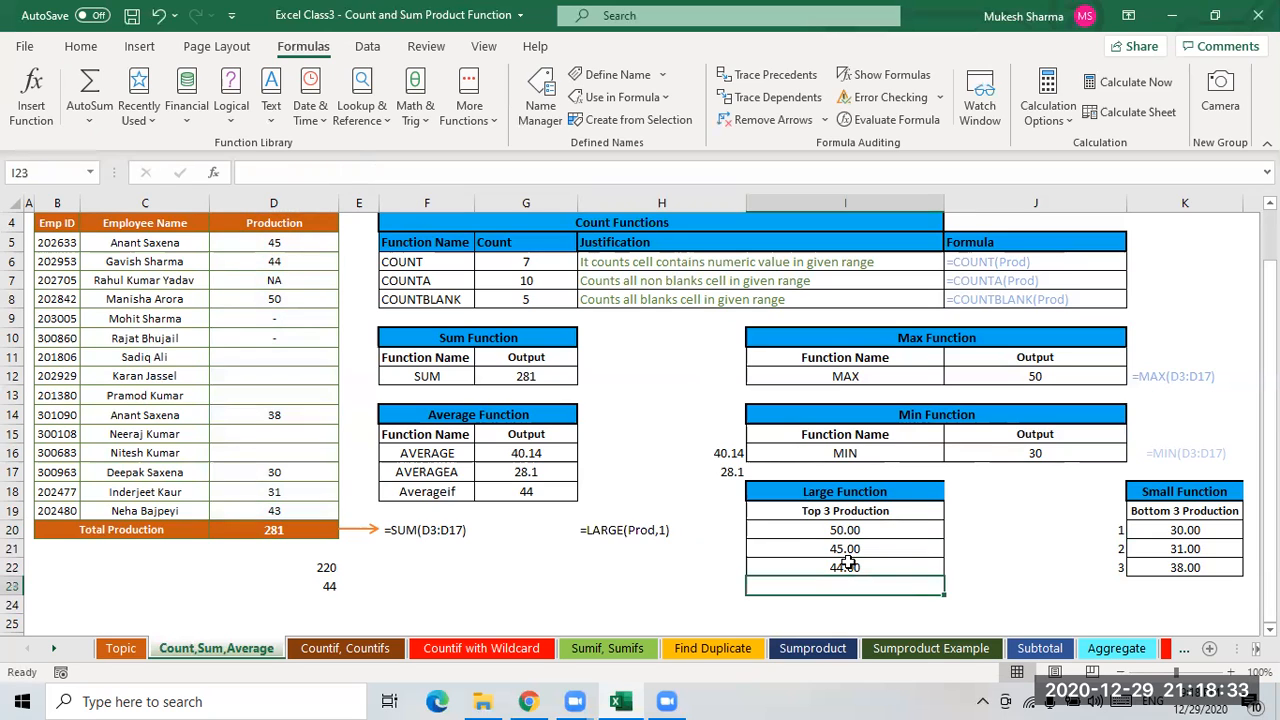
- Review the LARGE formulas in I20:I22 and the ROW()-19 rank numbers in column J
drag(856, 531, 856, 567)
click(863, 550)
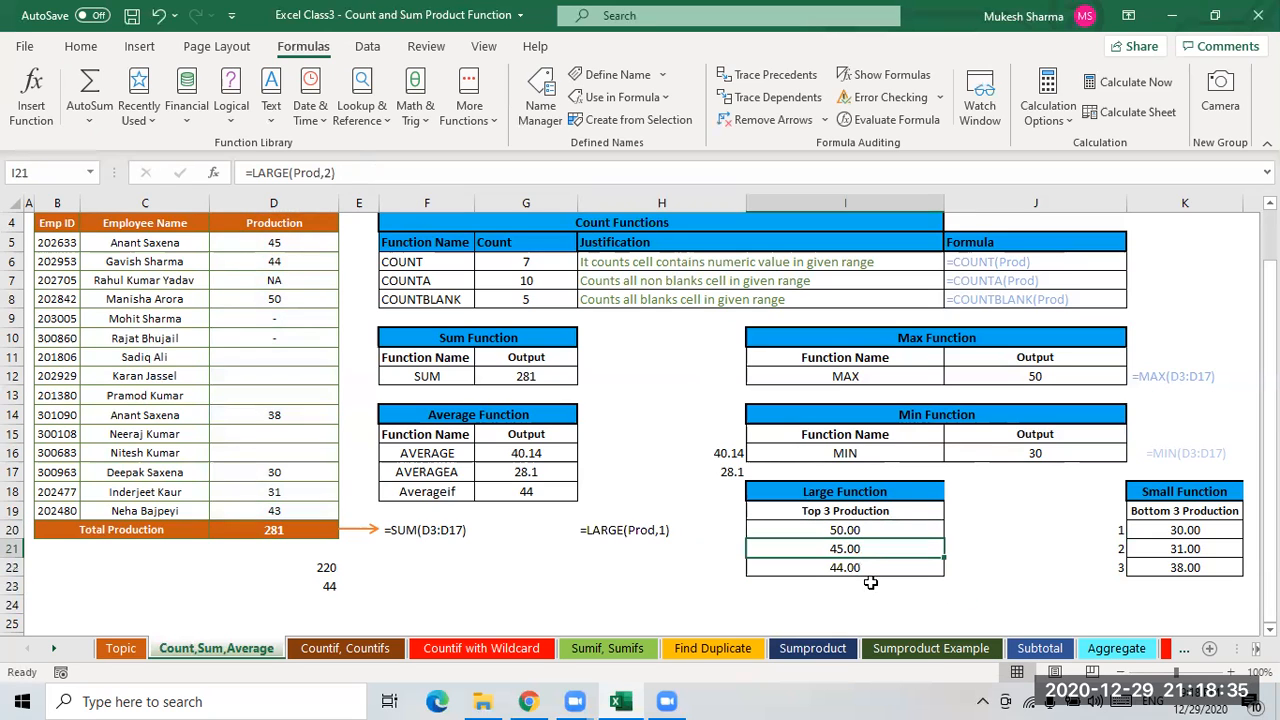
click(850, 566)
click(848, 531)
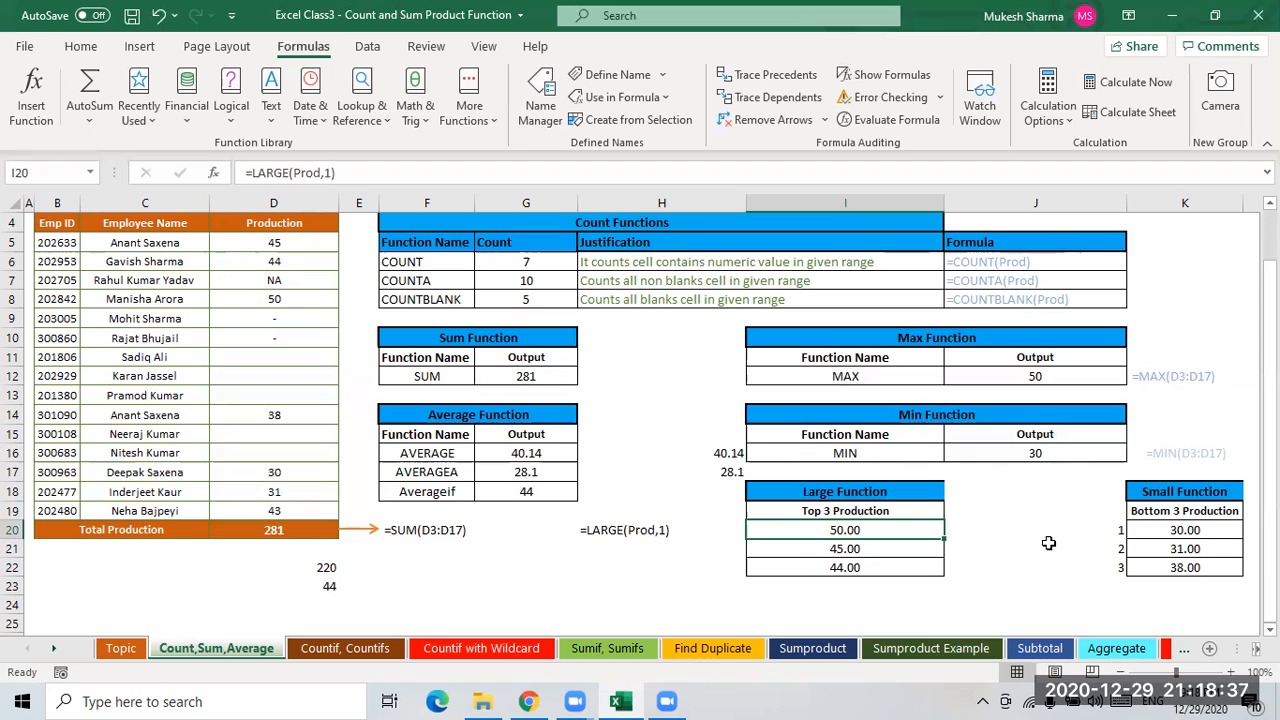
click(1104, 531)
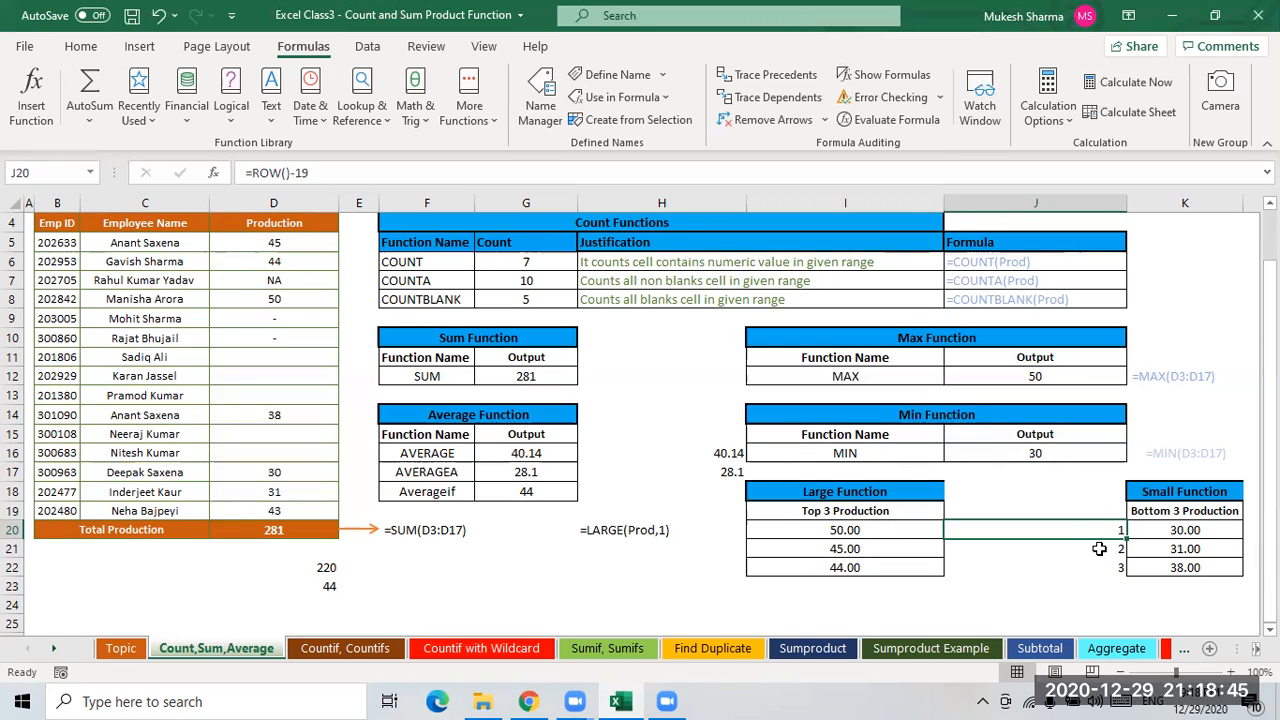
key(Down)
key(Down)
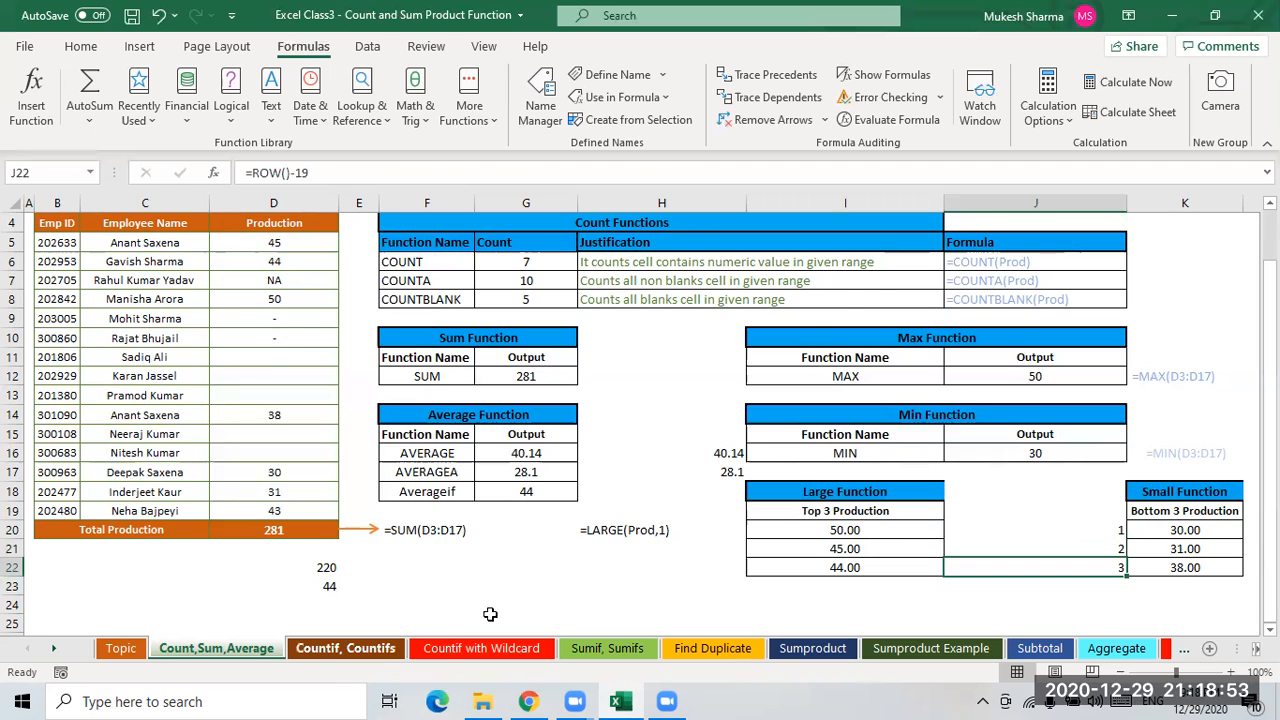
- Switch to the Countif, Countifs sheet and clear the COUNTIF Output cells K6:K8
click(345, 648)
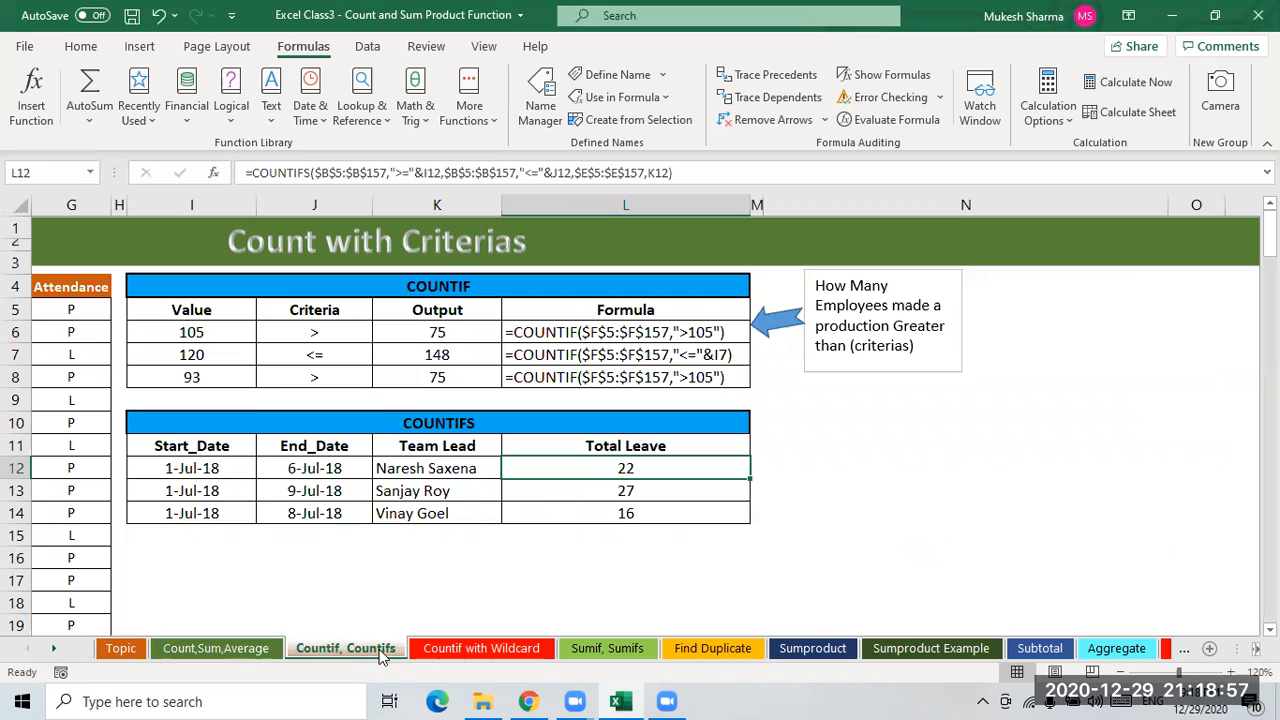
click(310, 575)
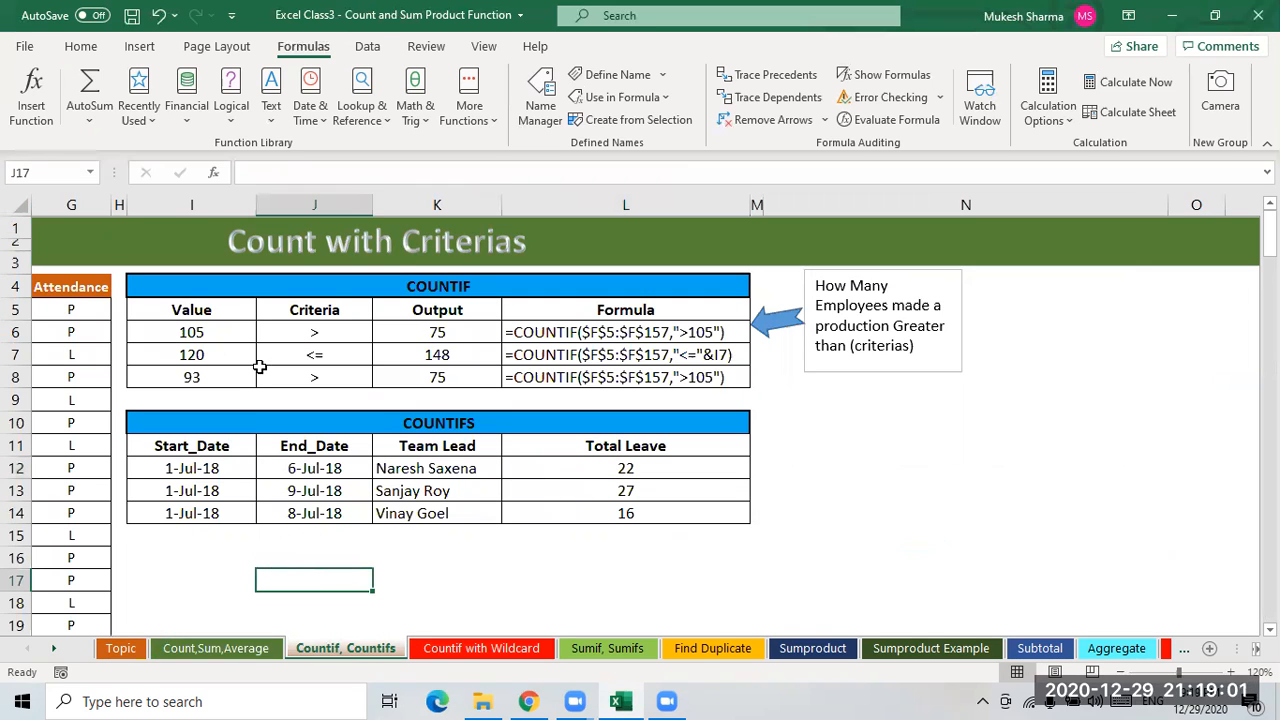
click(212, 348)
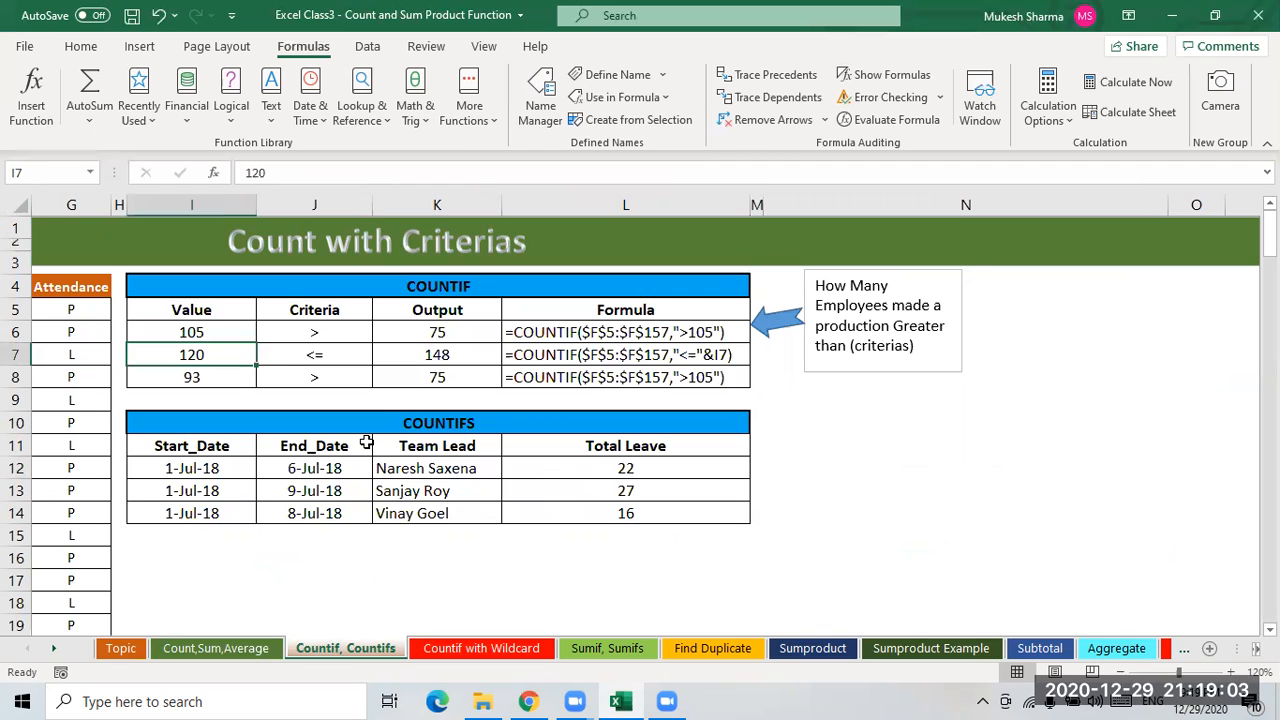
key(Left)
key(Home)
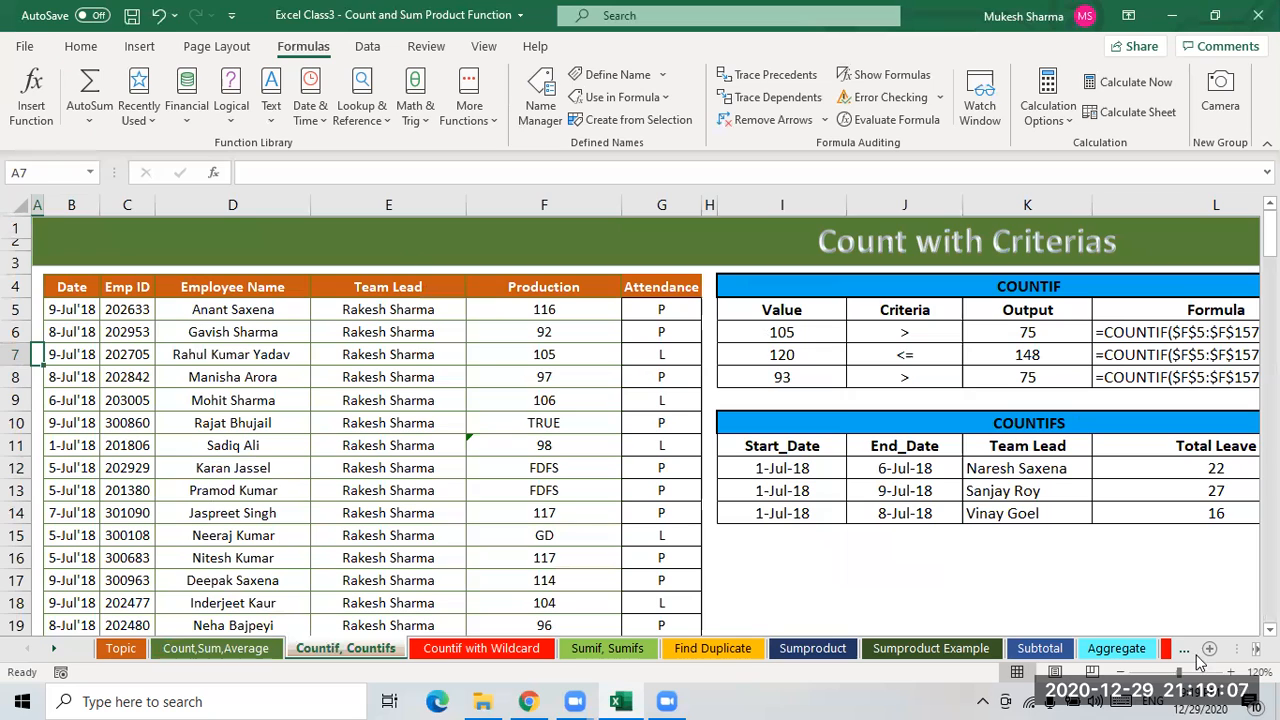
drag(783, 332, 782, 377)
click(1026, 335)
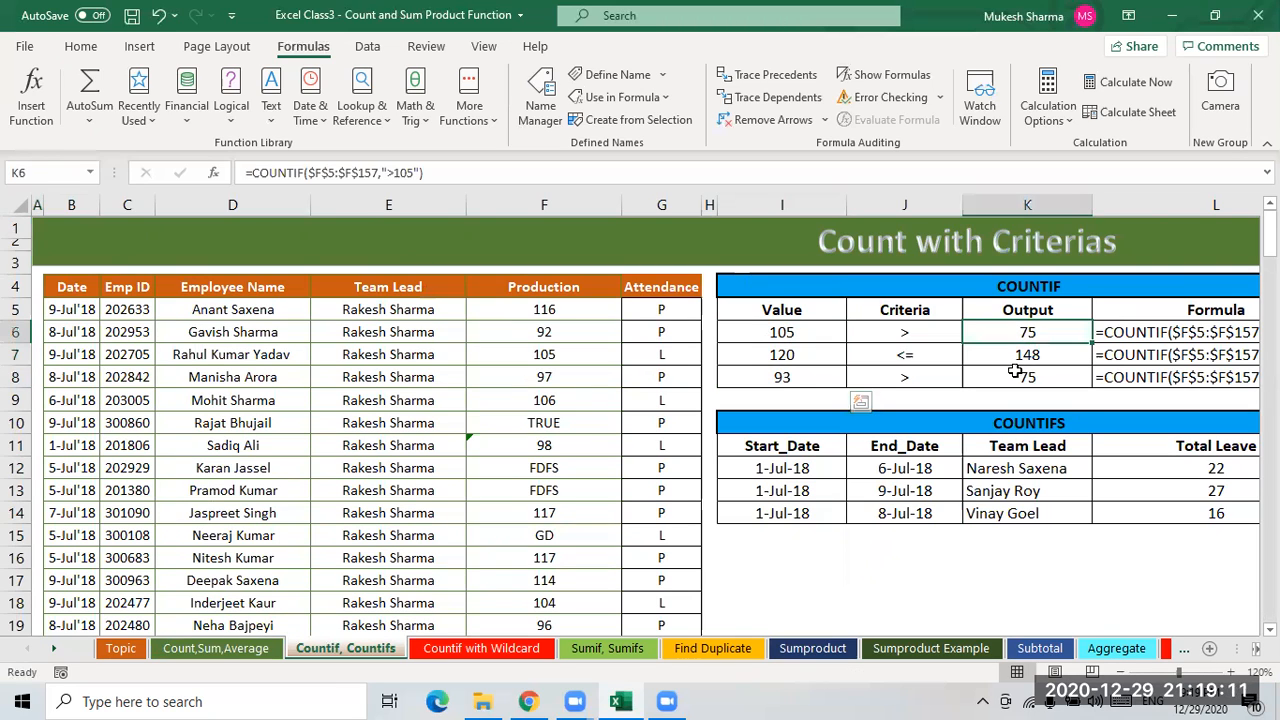
shift+click(1015, 372)
key(Delete)
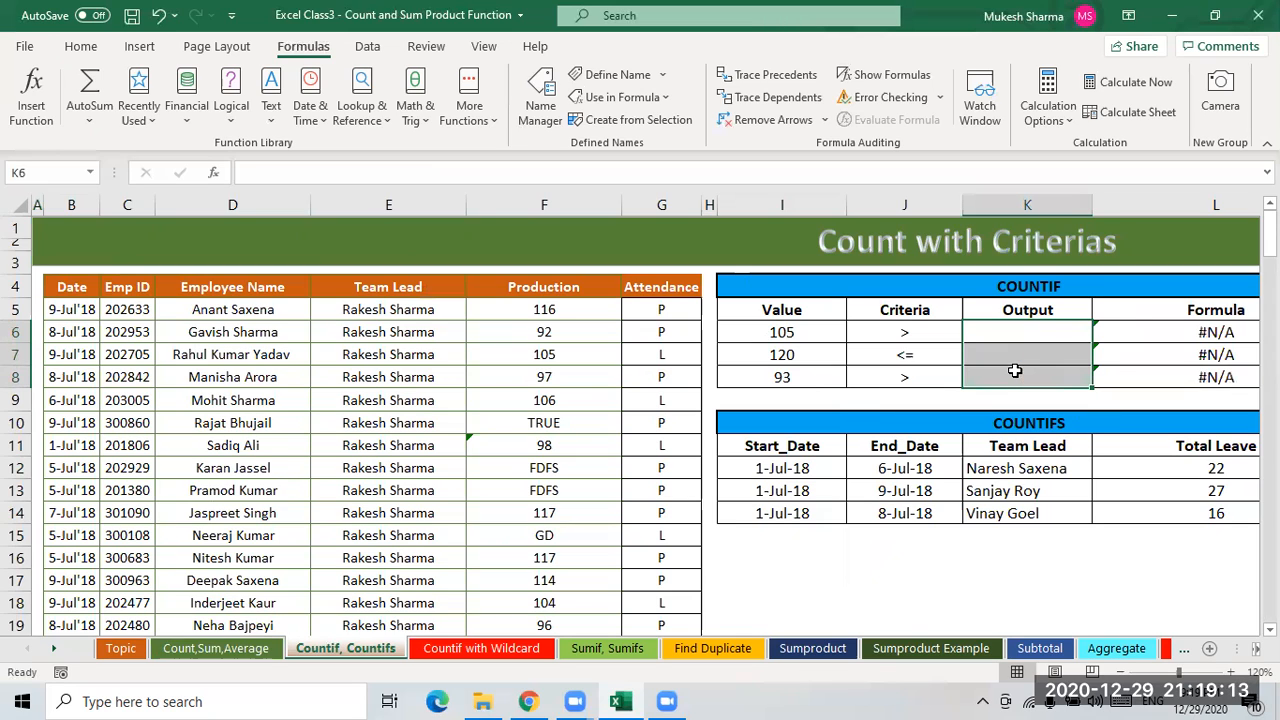
- Clear the COUNTIF Formula cells L6:L8
click(1112, 350)
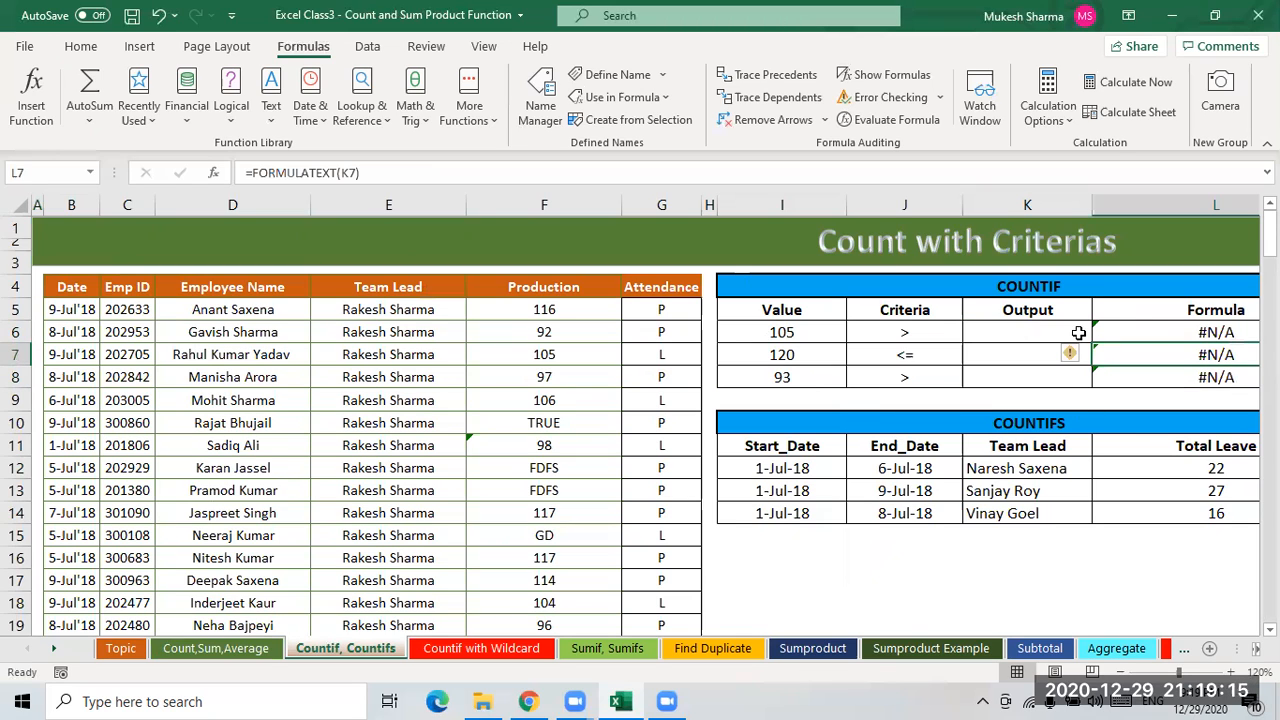
click(1144, 332)
key(Right)
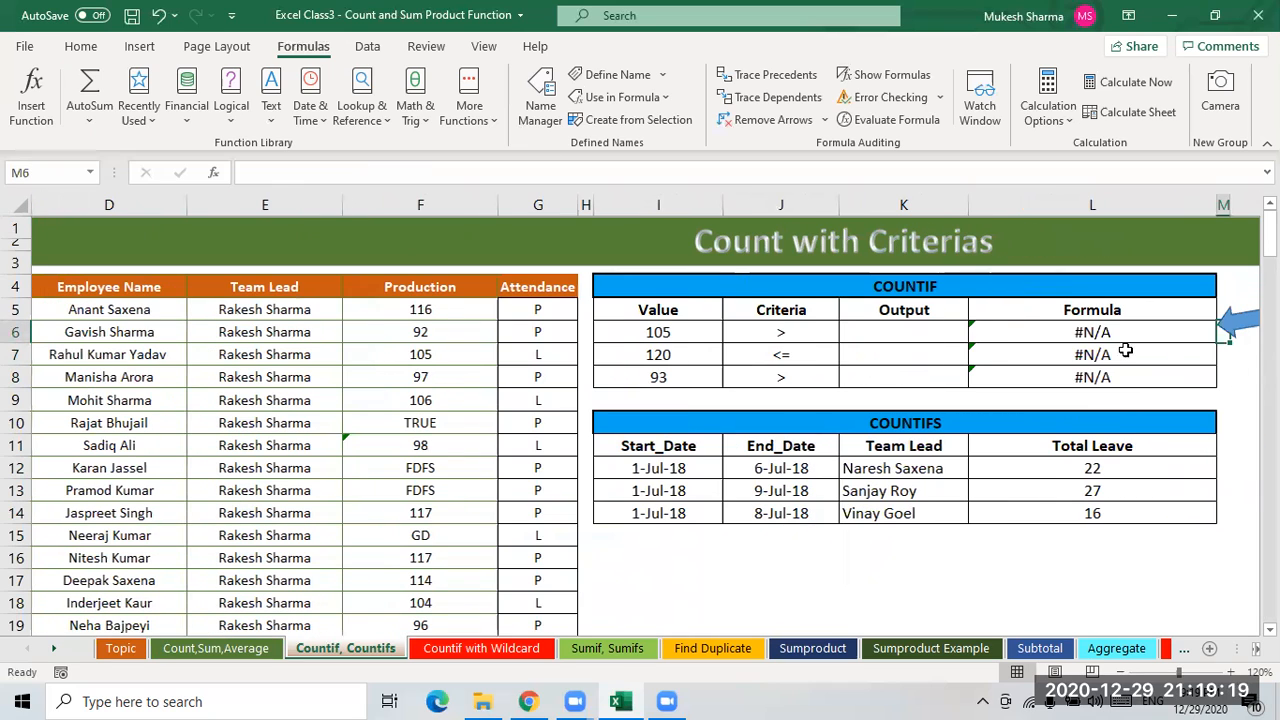
click(1244, 376)
drag(1092, 332, 1100, 376)
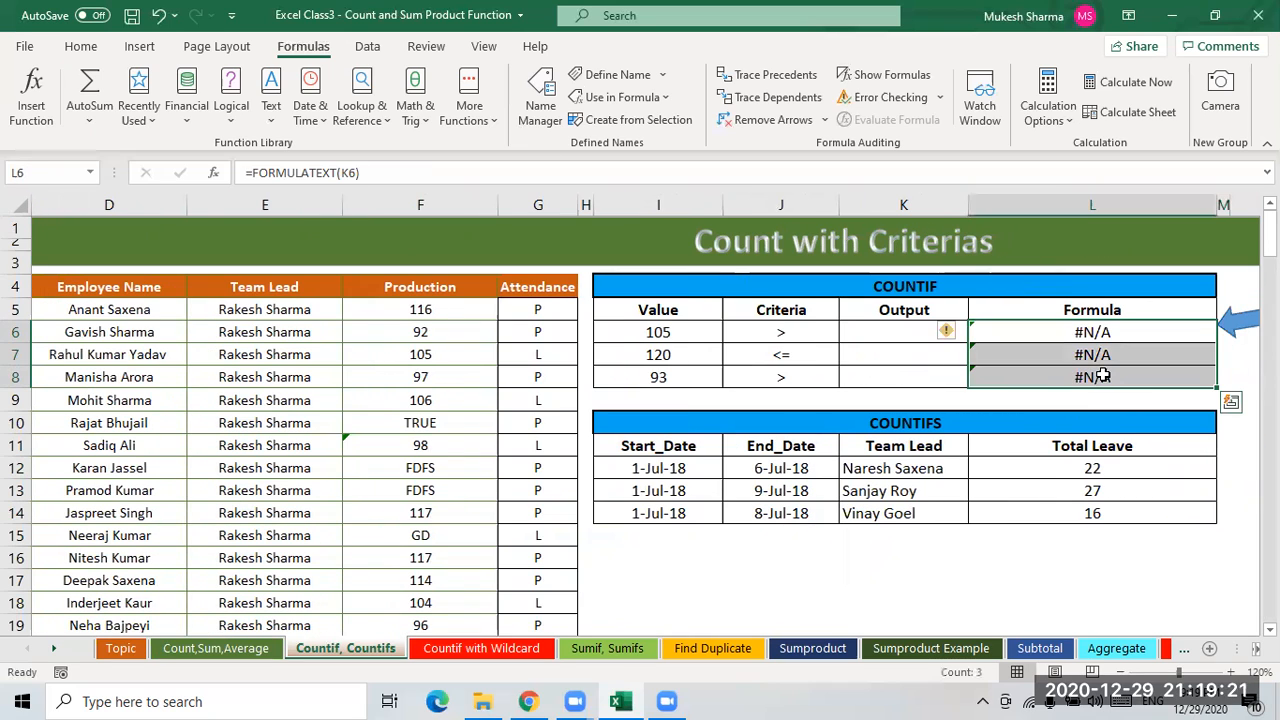
key(Delete)
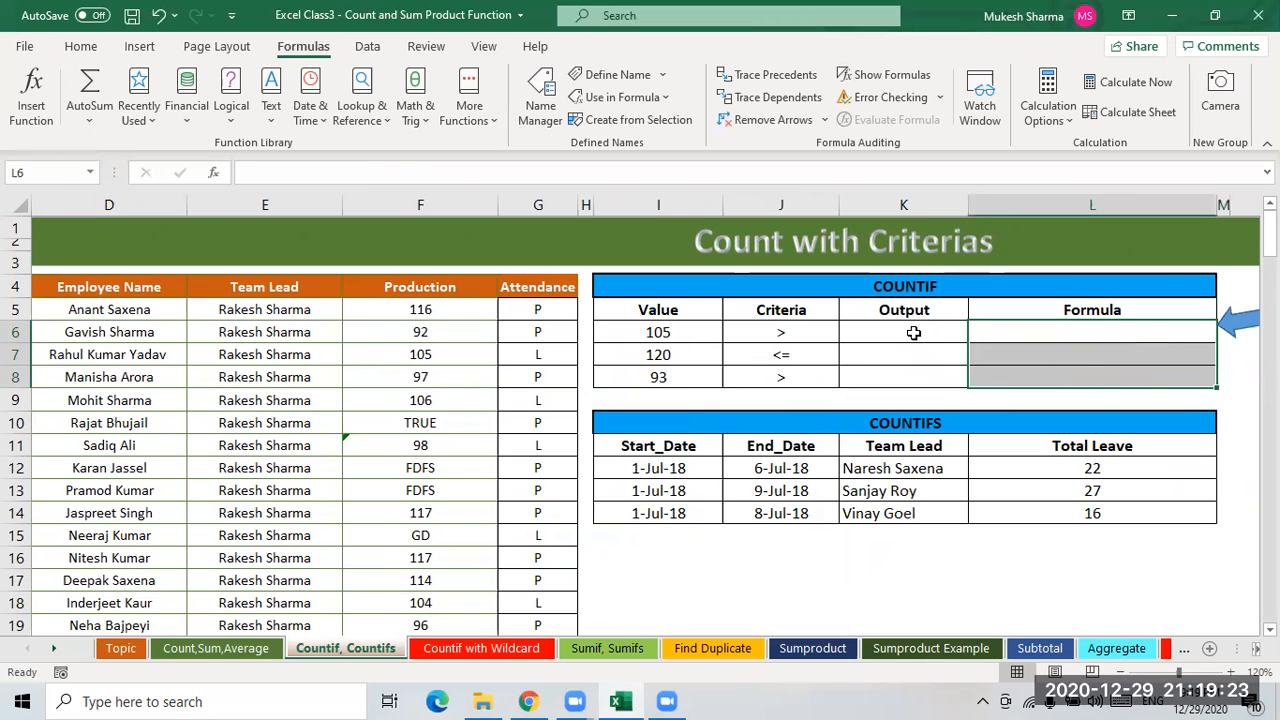
key(Left)
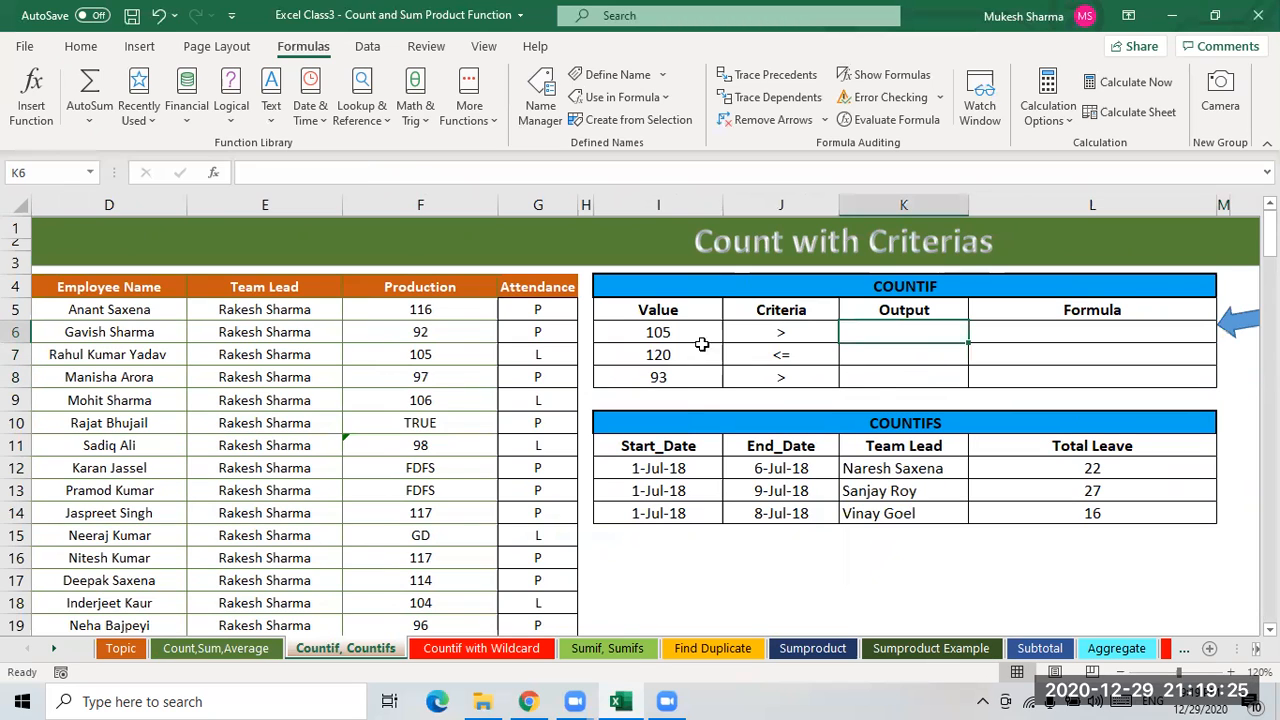
- Apply an AutoFilter to the data and filter the Production column to values greater than 105
click(784, 338)
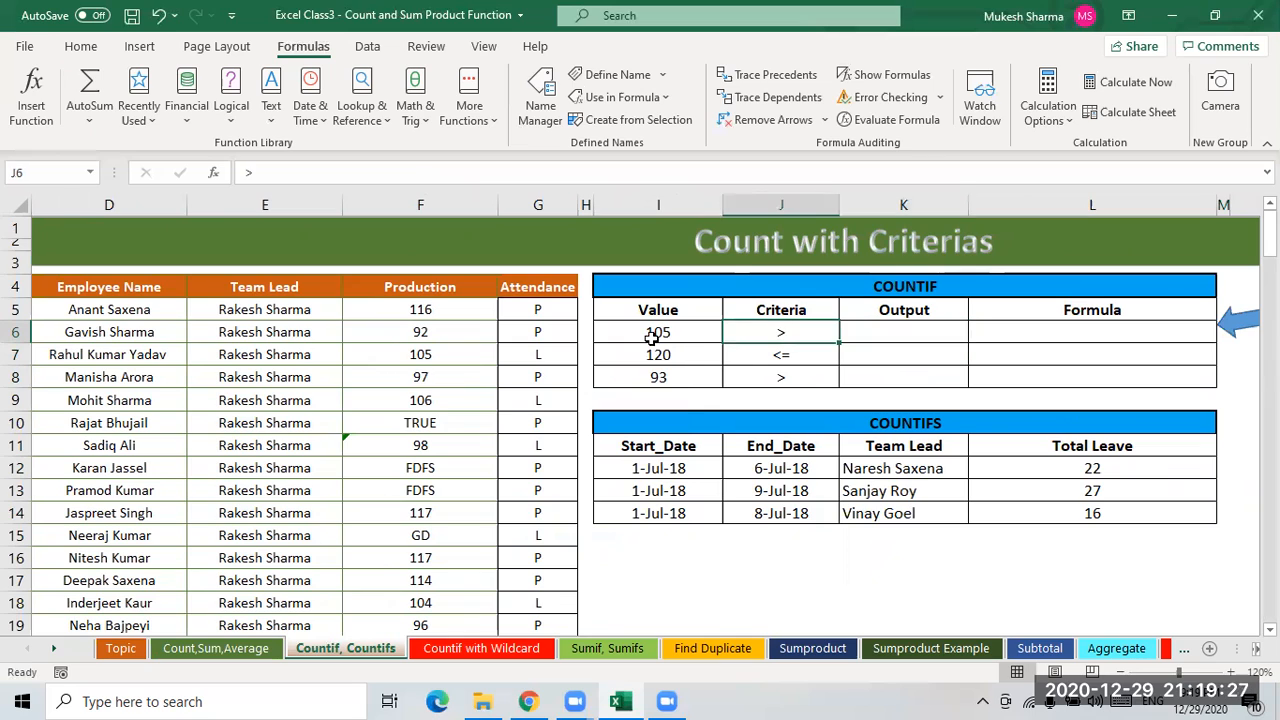
click(655, 336)
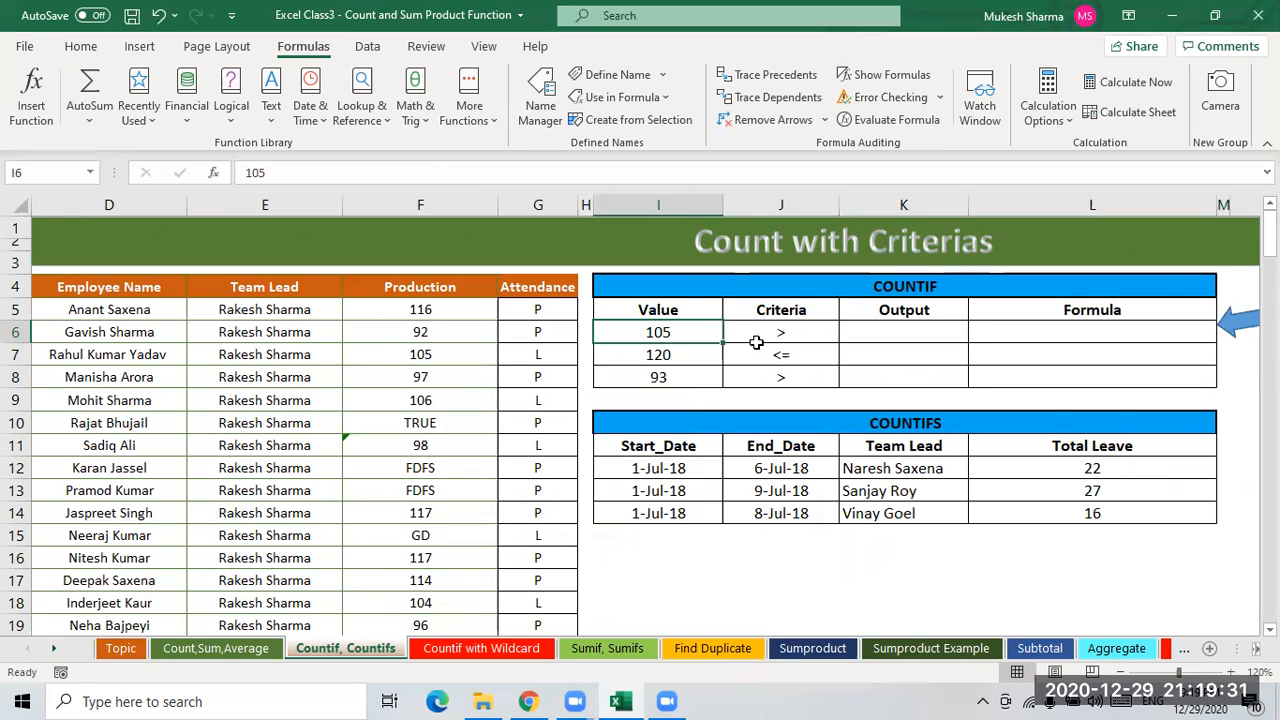
click(785, 339)
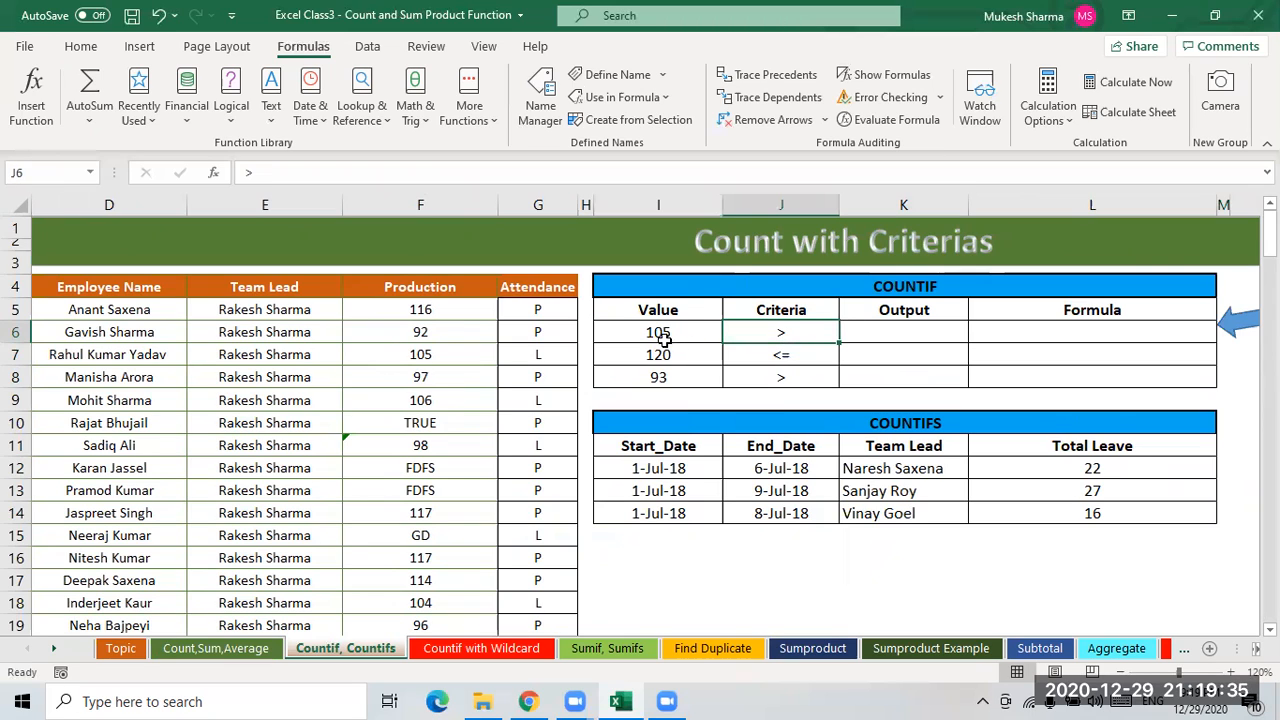
drag(420, 312, 433, 483)
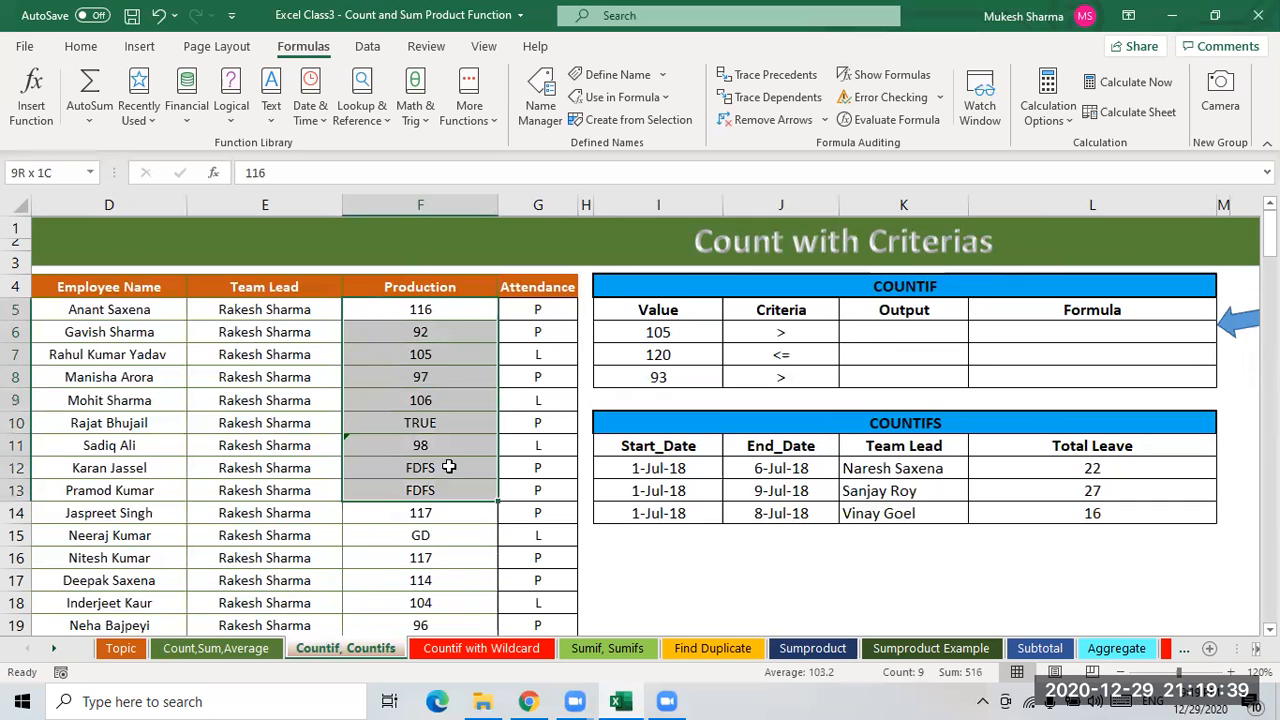
click(680, 336)
key(Right)
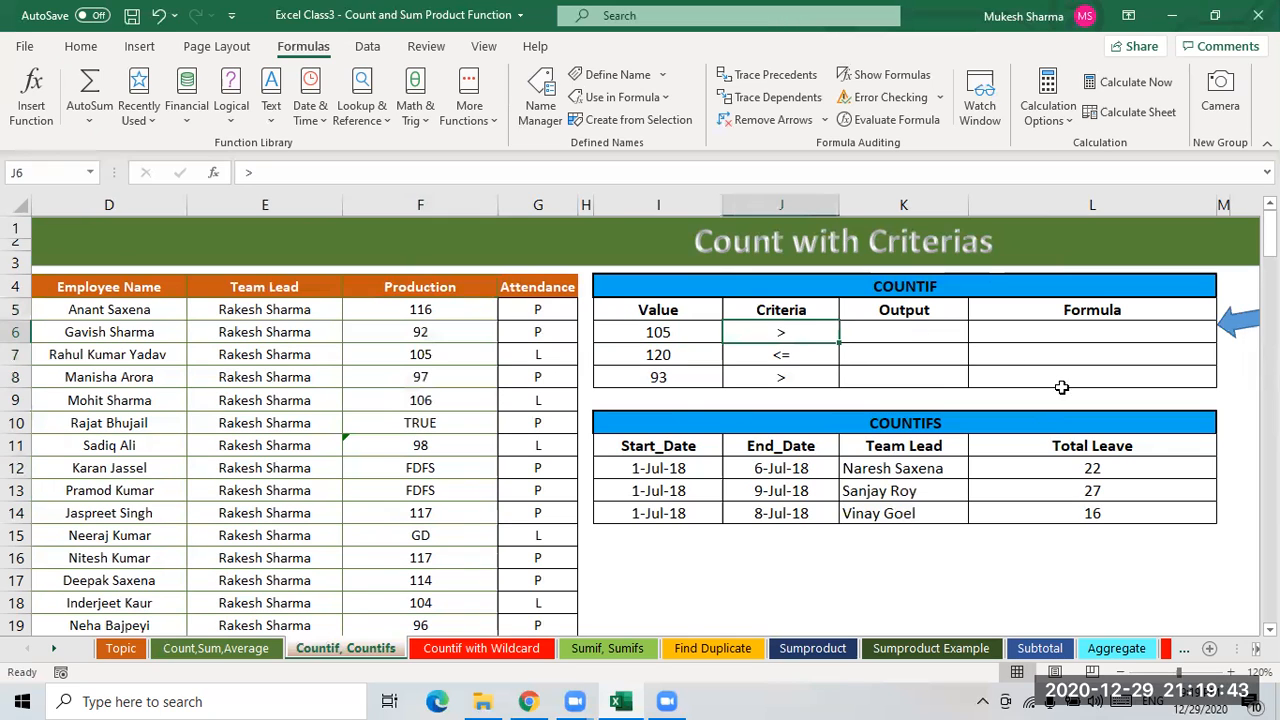
key(Right)
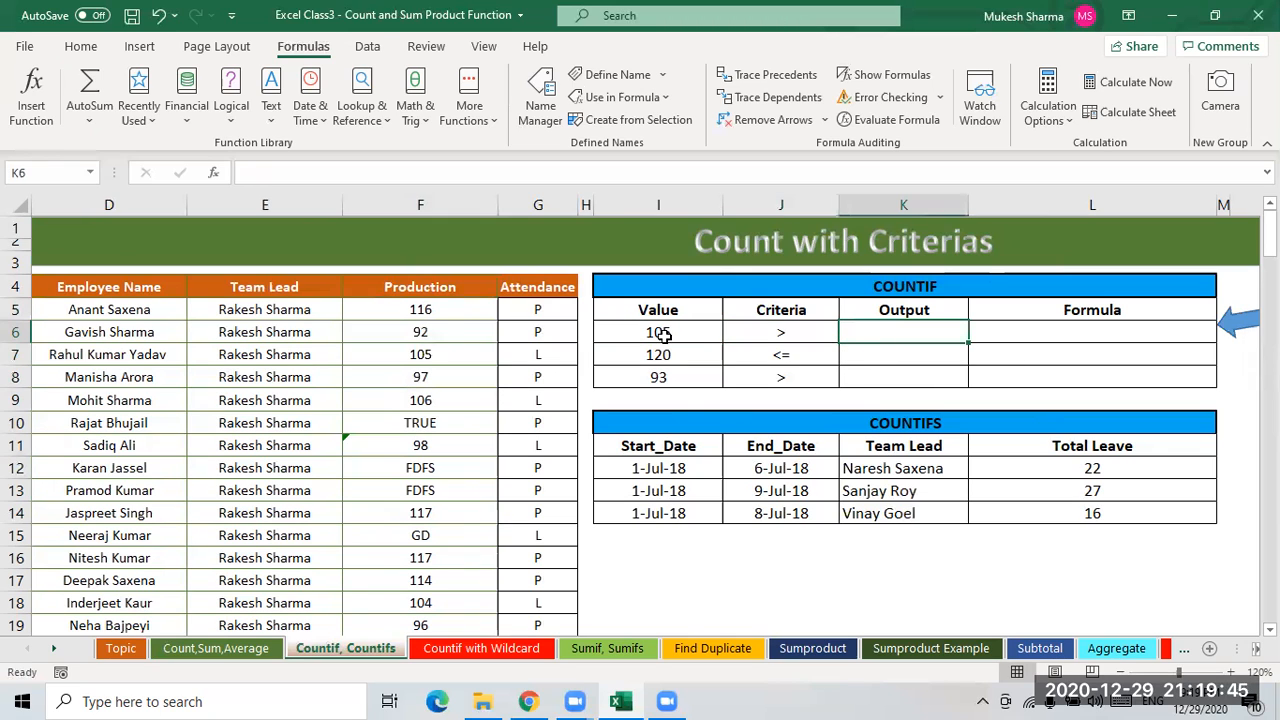
click(417, 293)
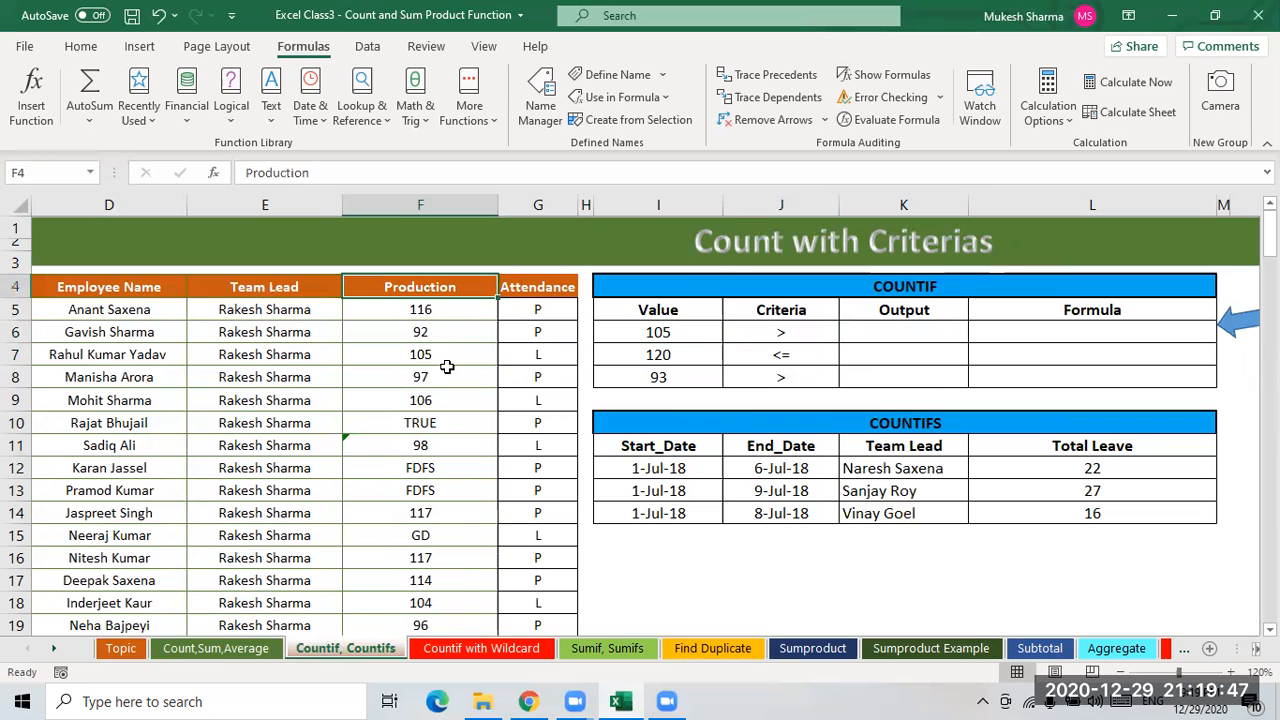
key(ctrl+shift+l)
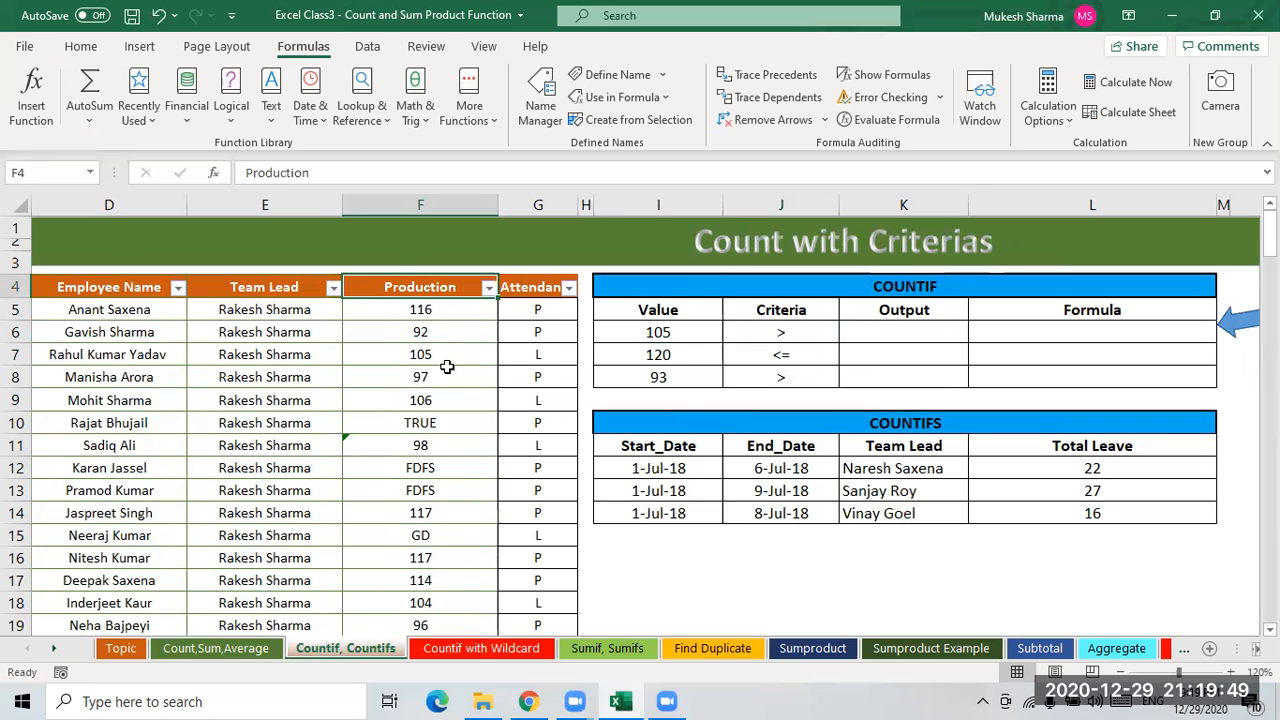
key(alt+Down)
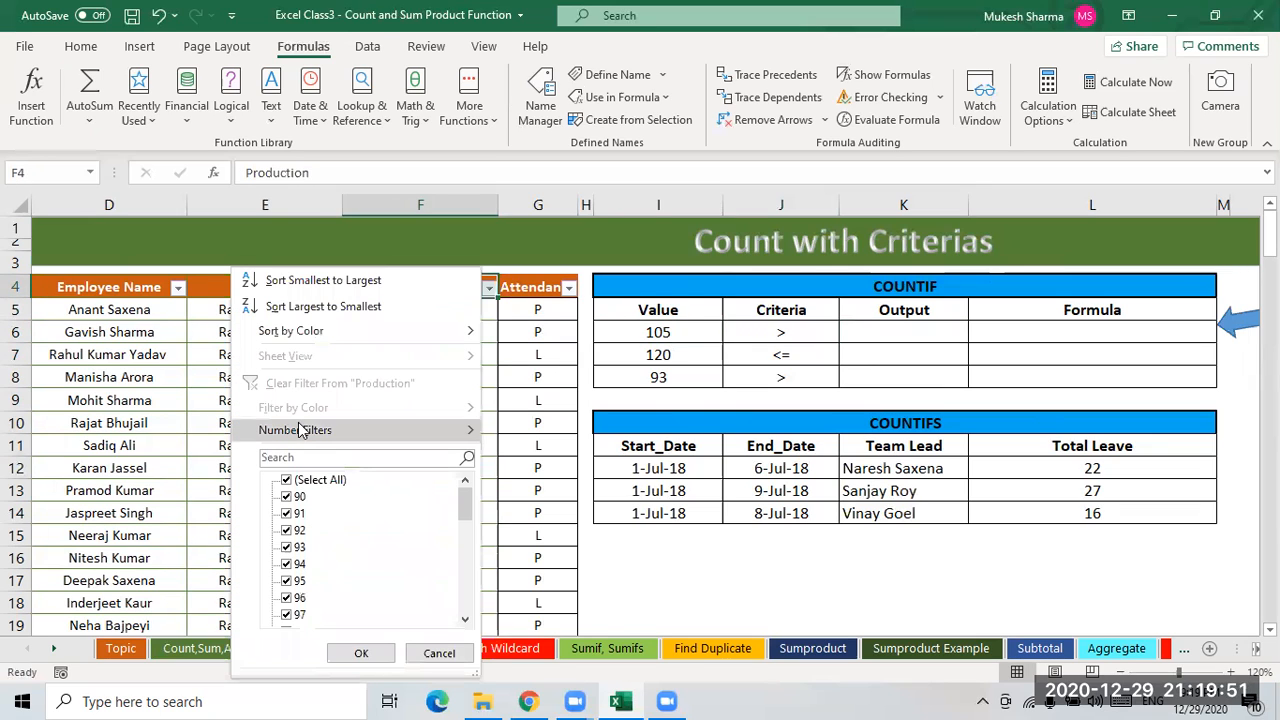
mouse_move(300, 430)
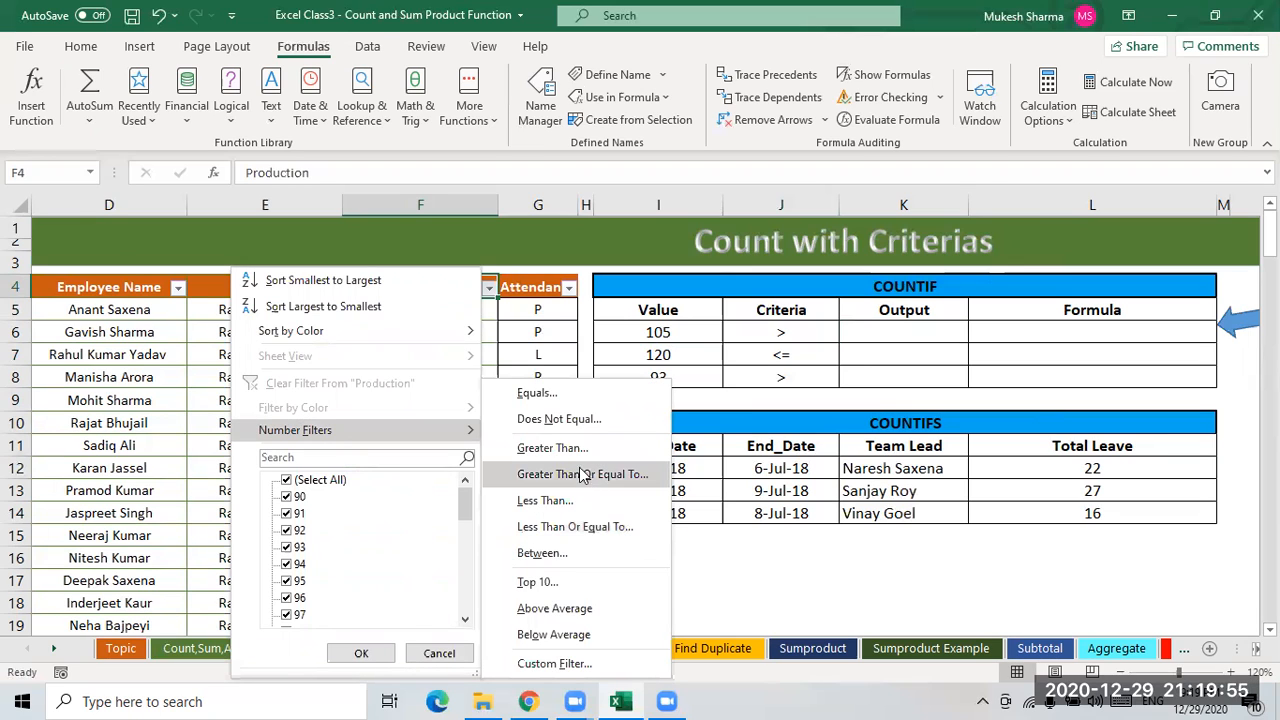
click(552, 448)
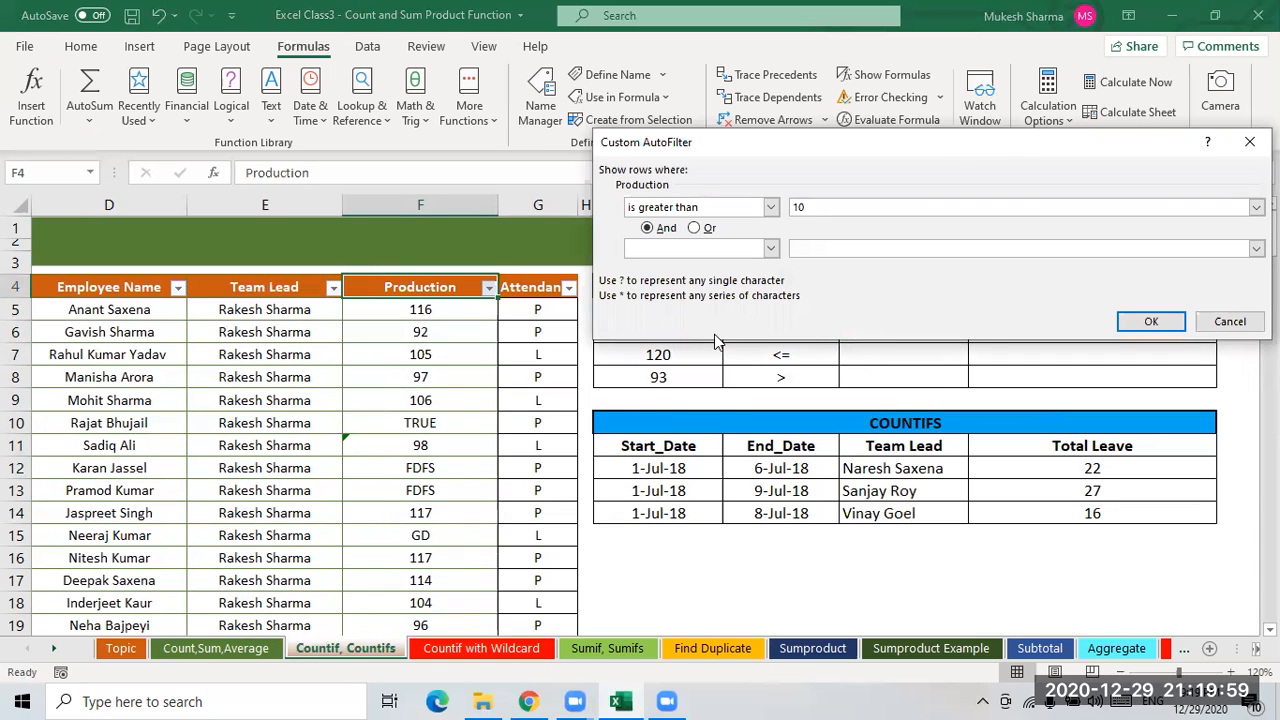
click(1151, 321)
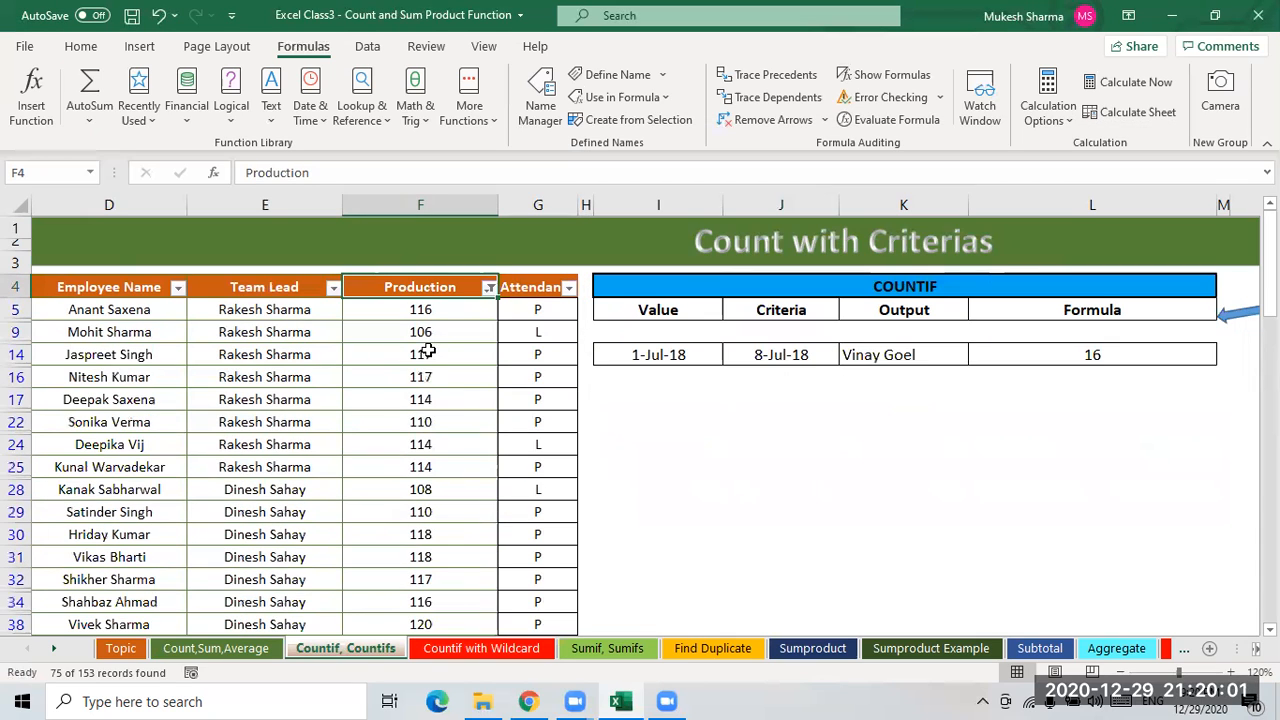
- Select the filtered Production values to check their count, then remove the AutoFilter
click(427, 310)
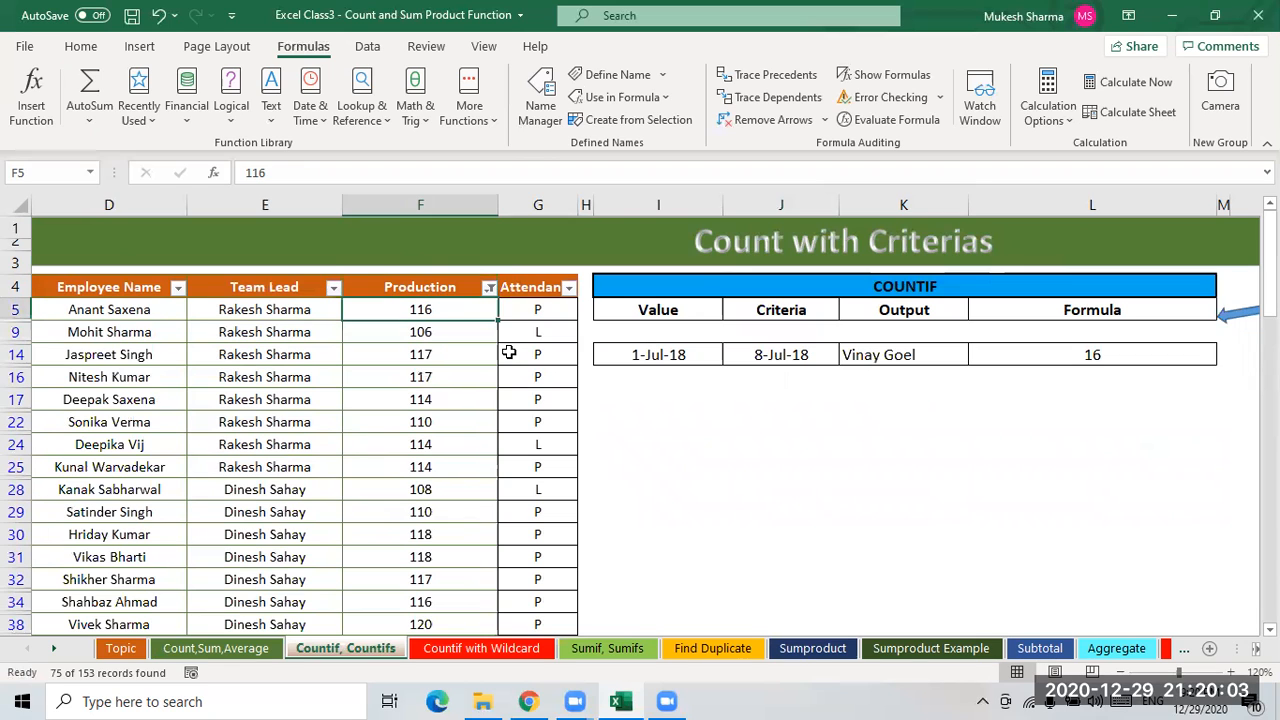
key(ctrl+shift+Down)
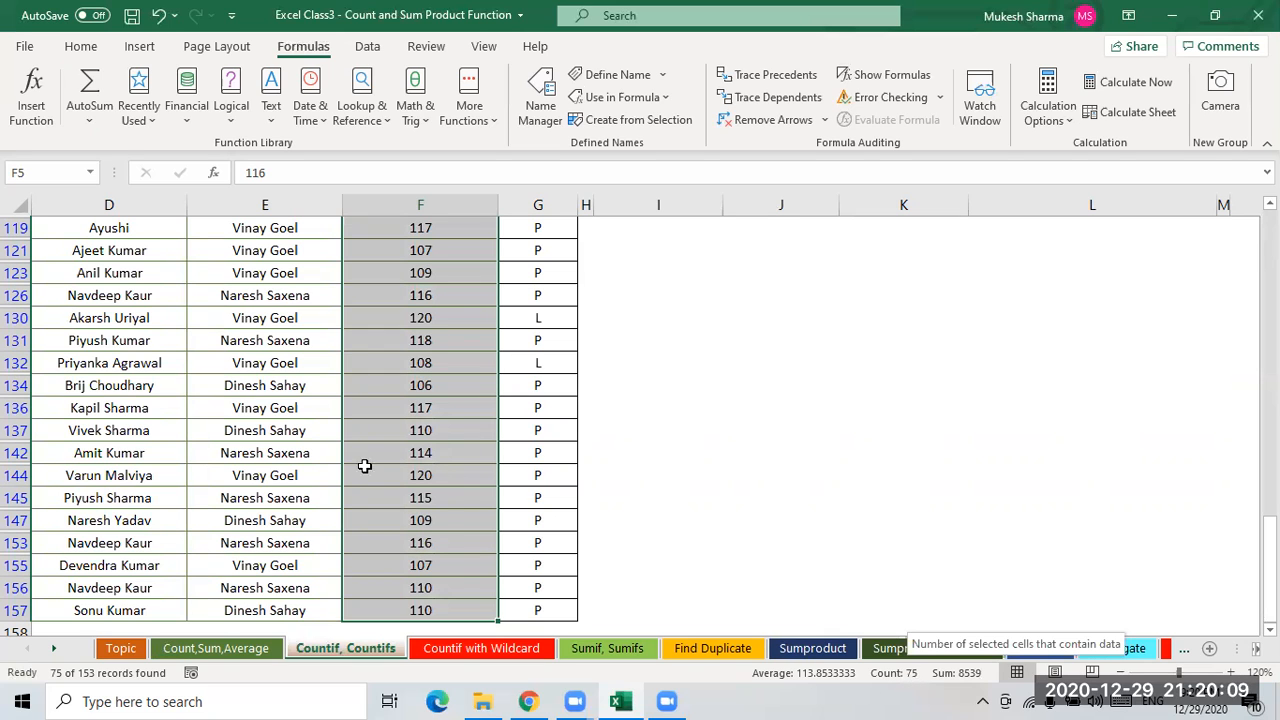
scroll(428, 456, up, 3)
scroll(428, 456, up, 5)
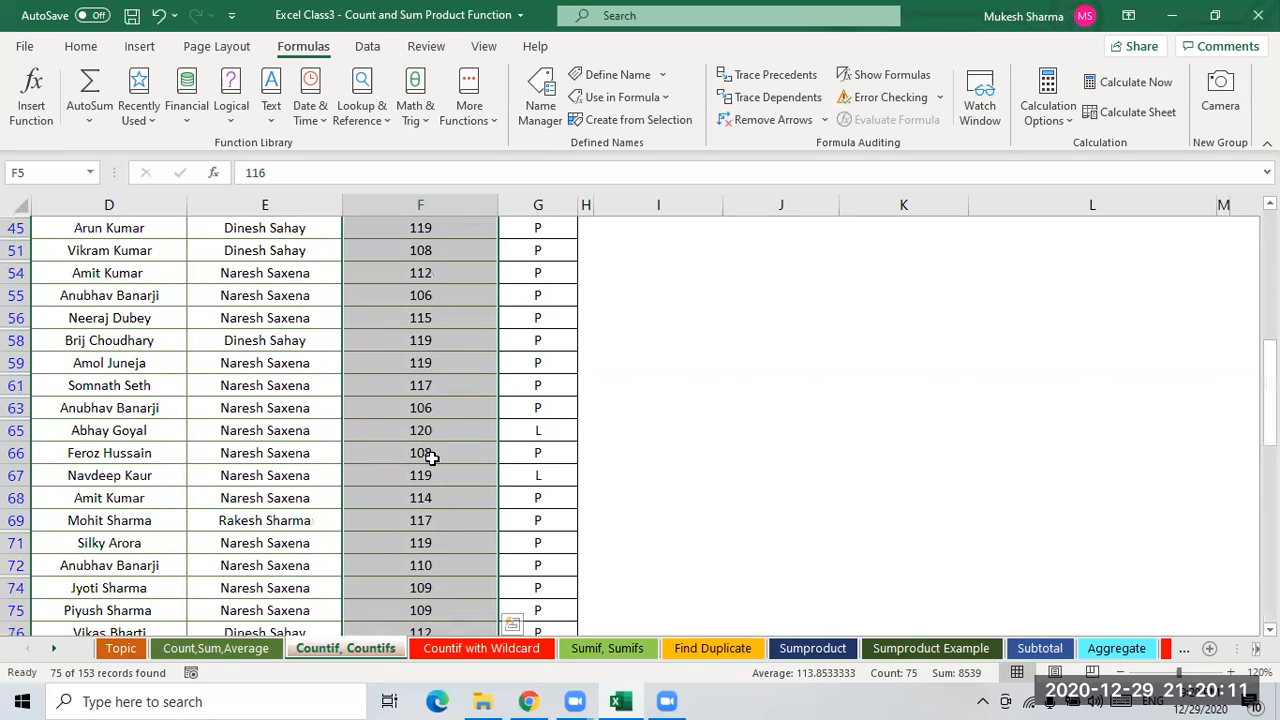
scroll(428, 456, up, 6)
click(423, 289)
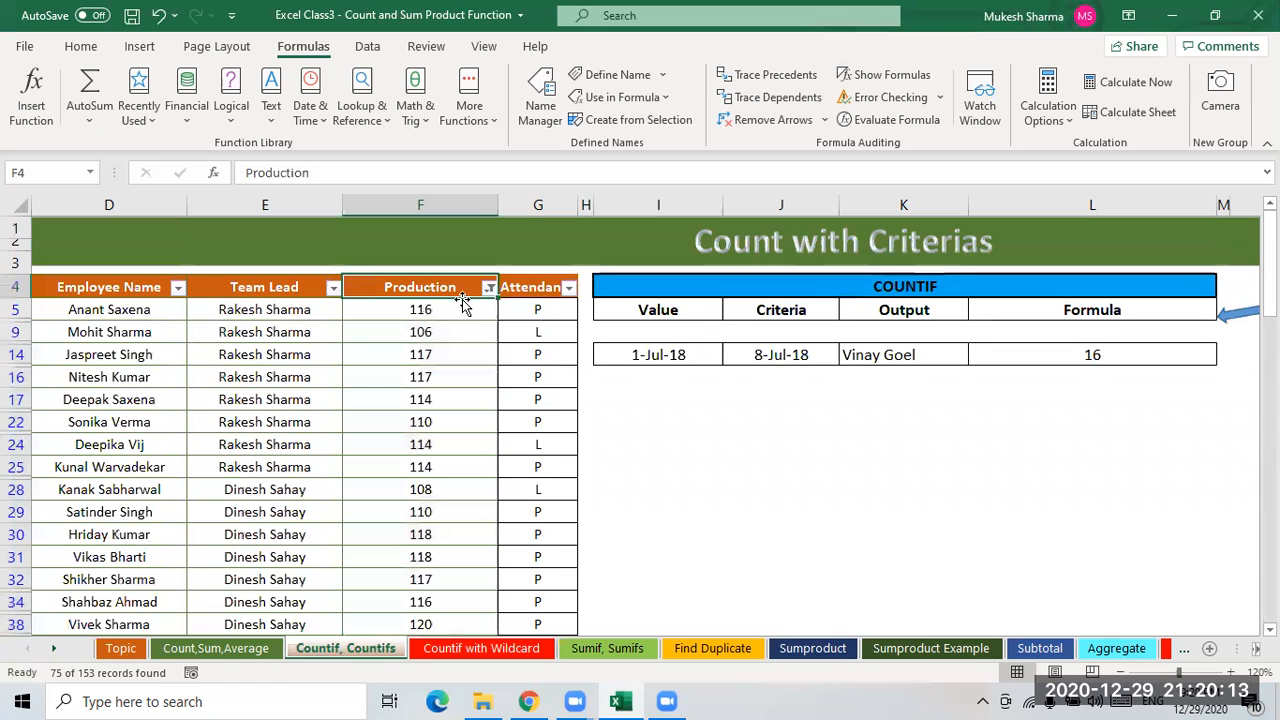
key(ctrl+shift+l)
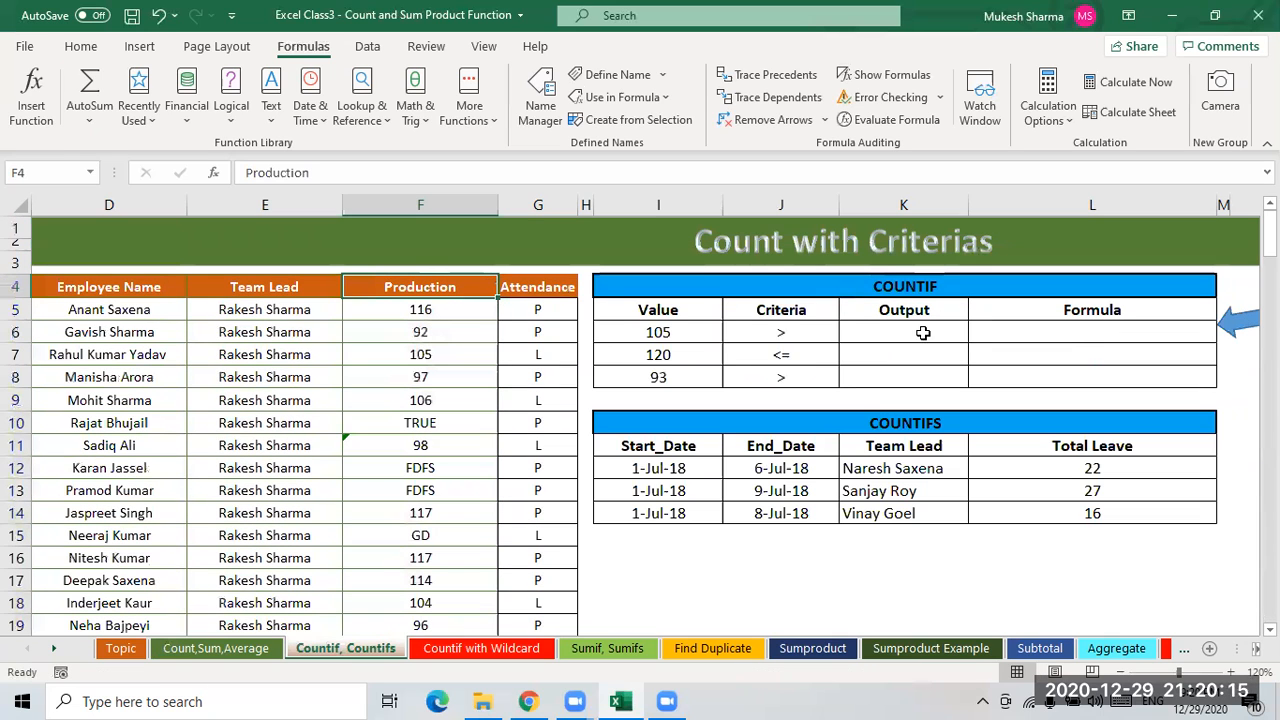
click(904, 333)
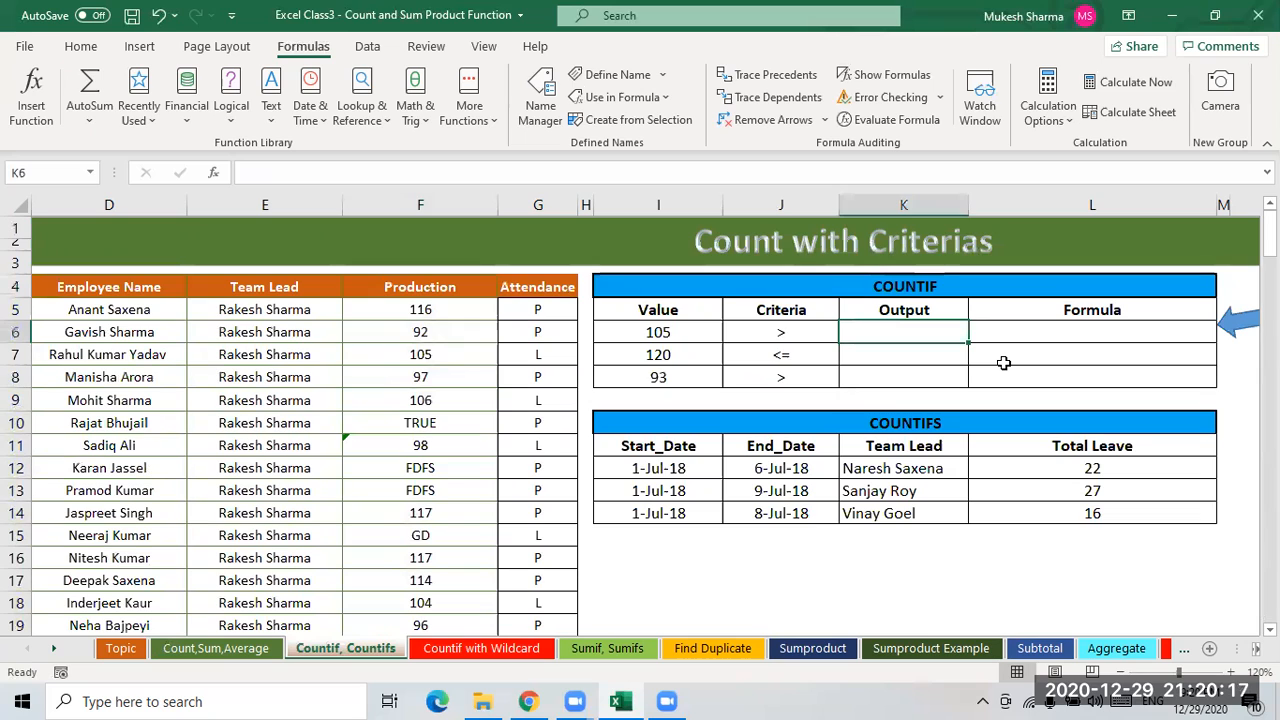
click(1004, 364)
text(=)
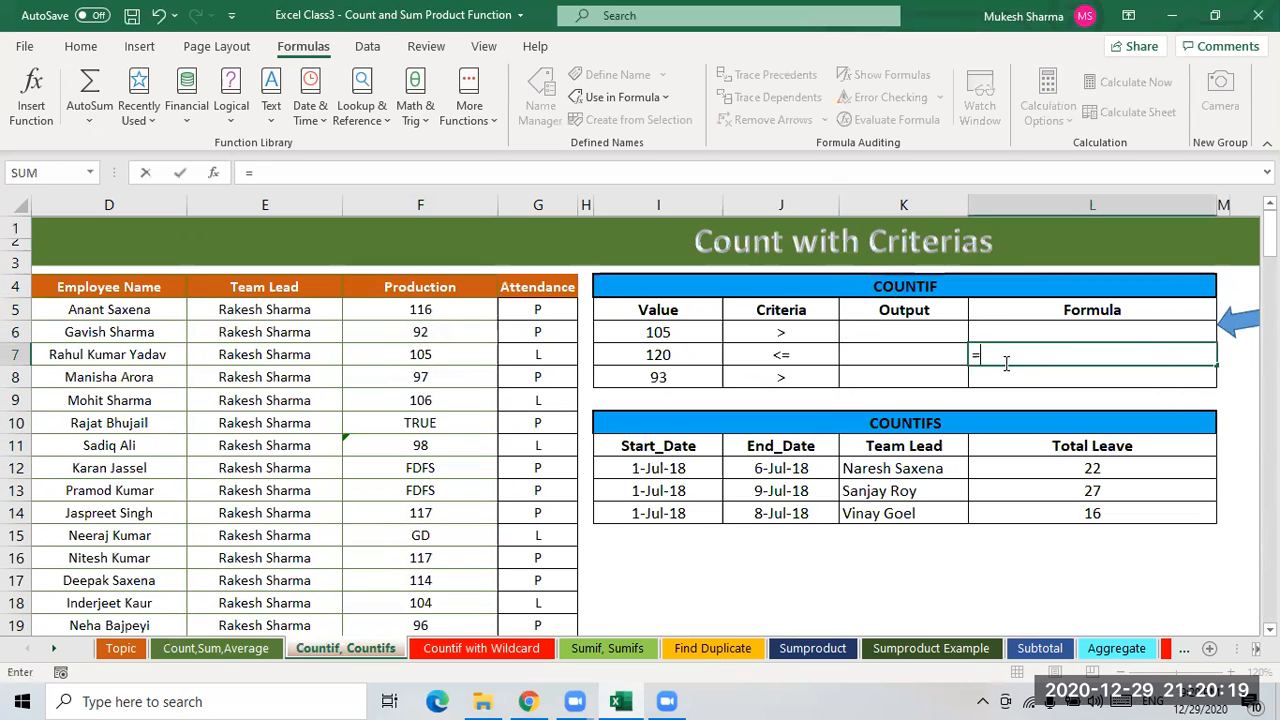
key(Escape)
- In K6, begin a COUNTIF formula using the absolute Production range $F$5:$F$157 as its range argument
key(Up)
key(Left)
text(=)
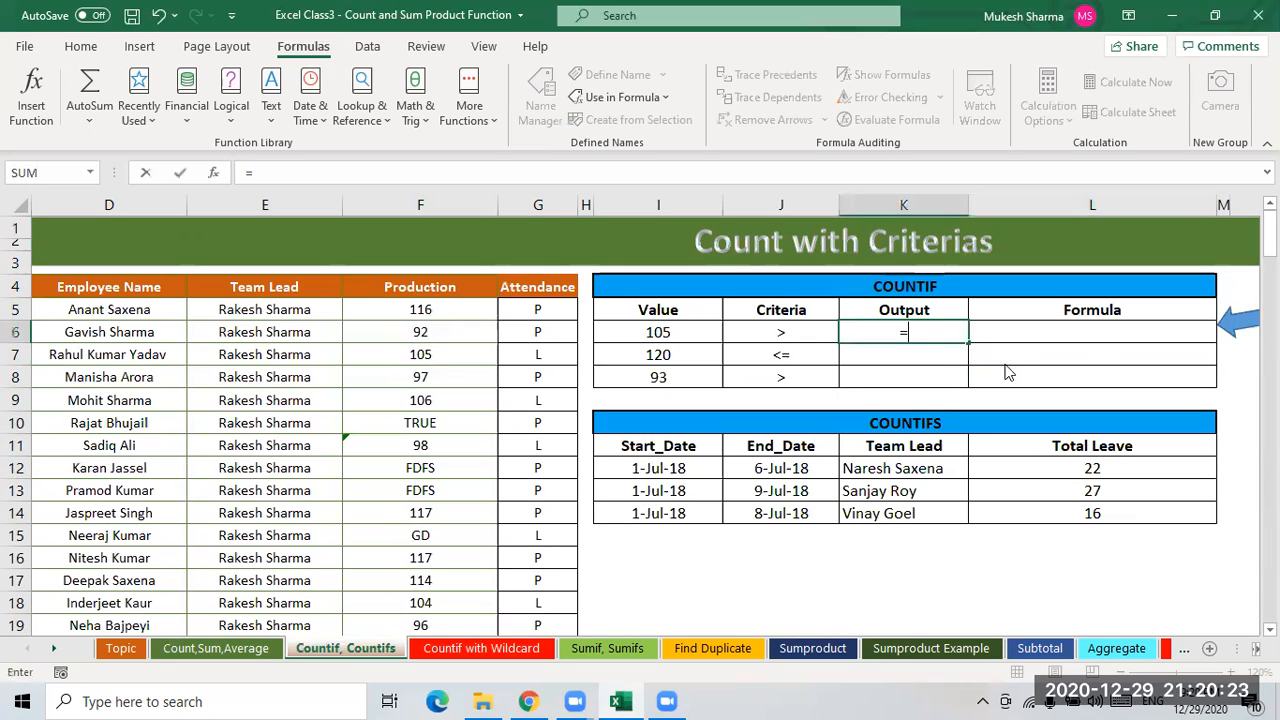
text(counti)
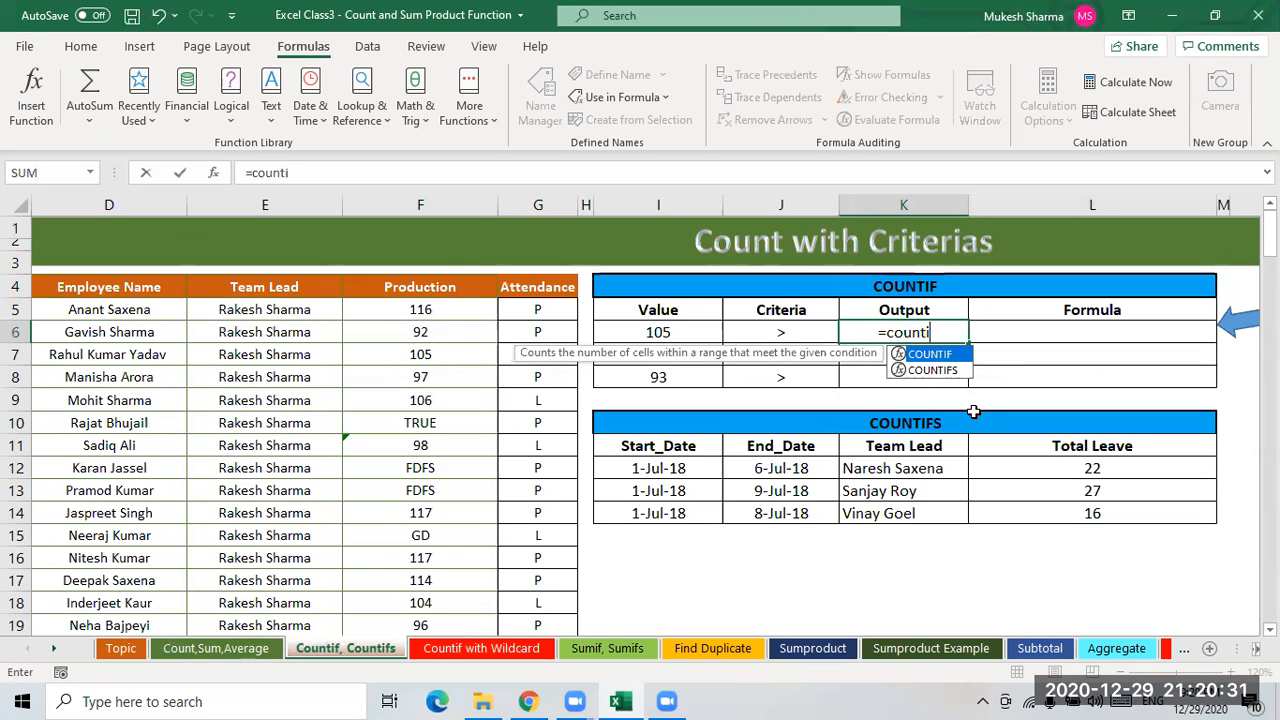
key(Tab)
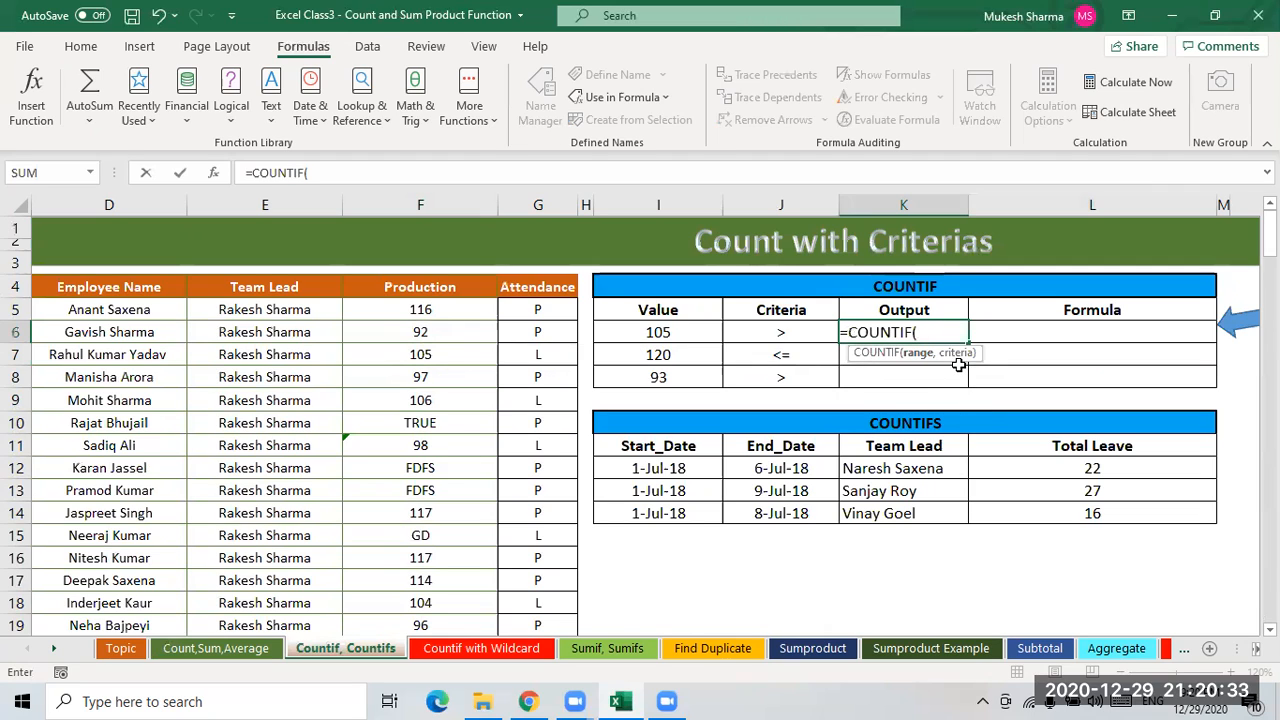
click(445, 310)
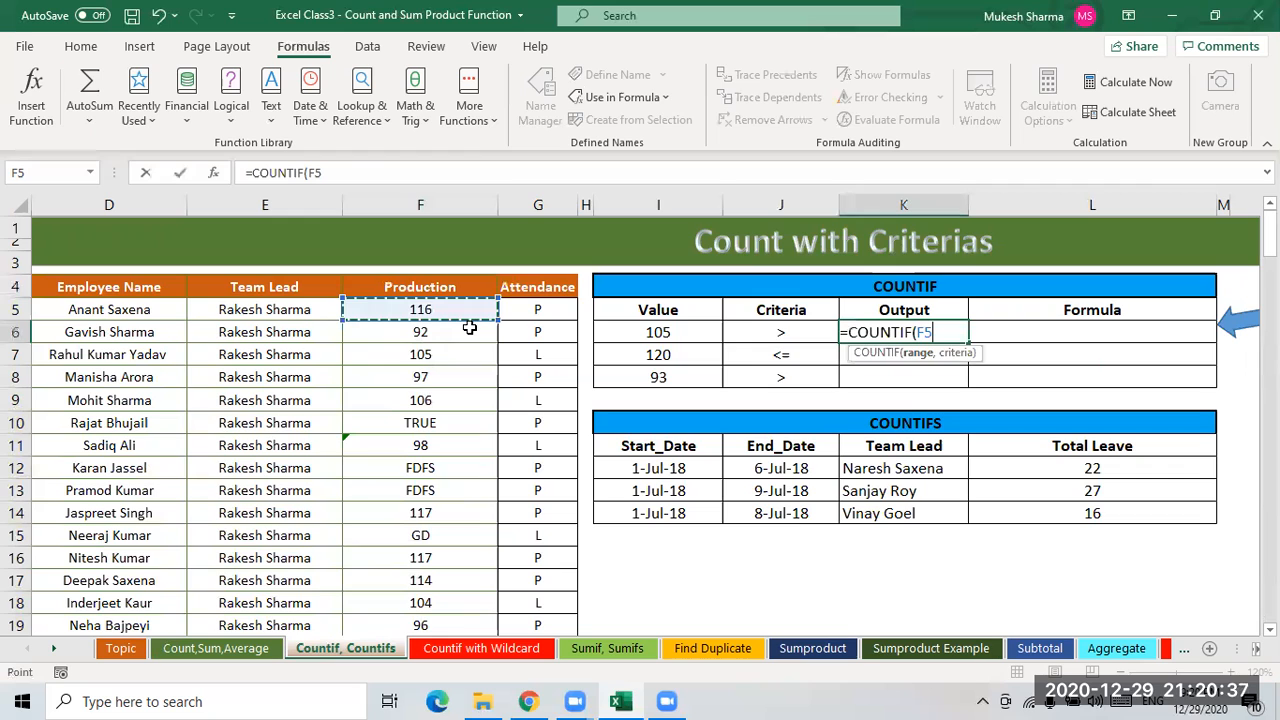
key(ctrl+shift+Down)
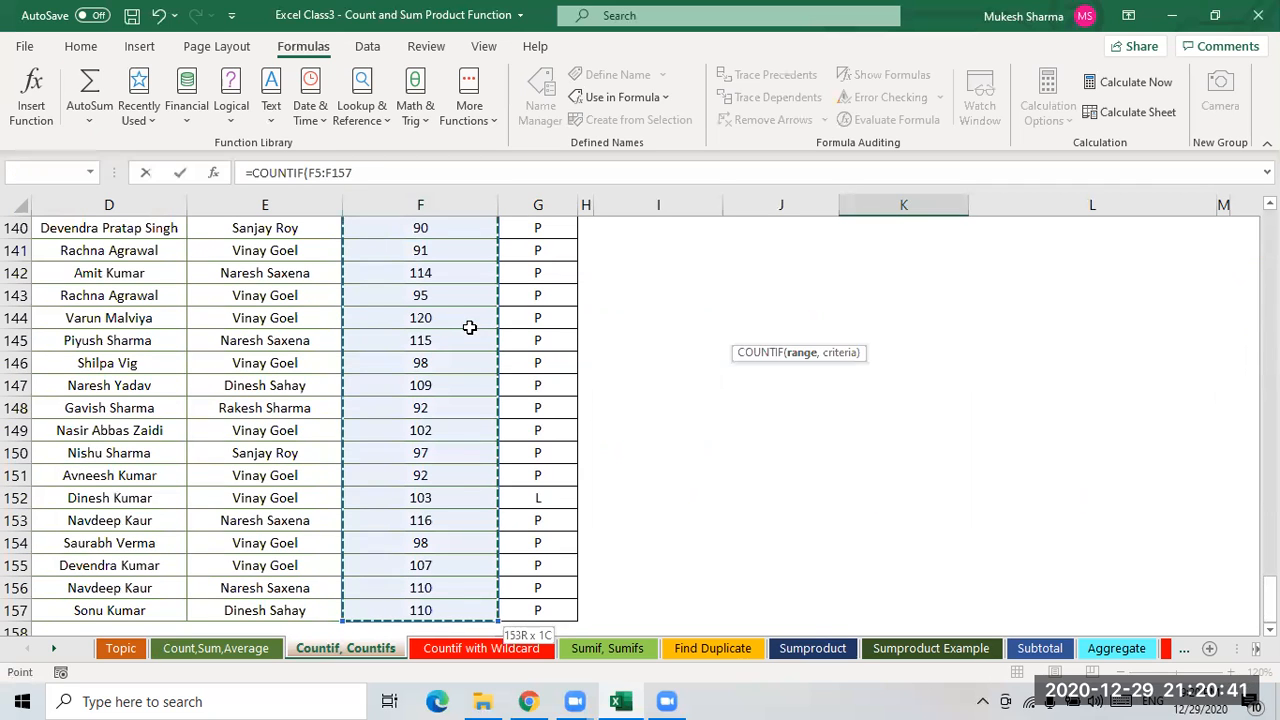
key(F4)
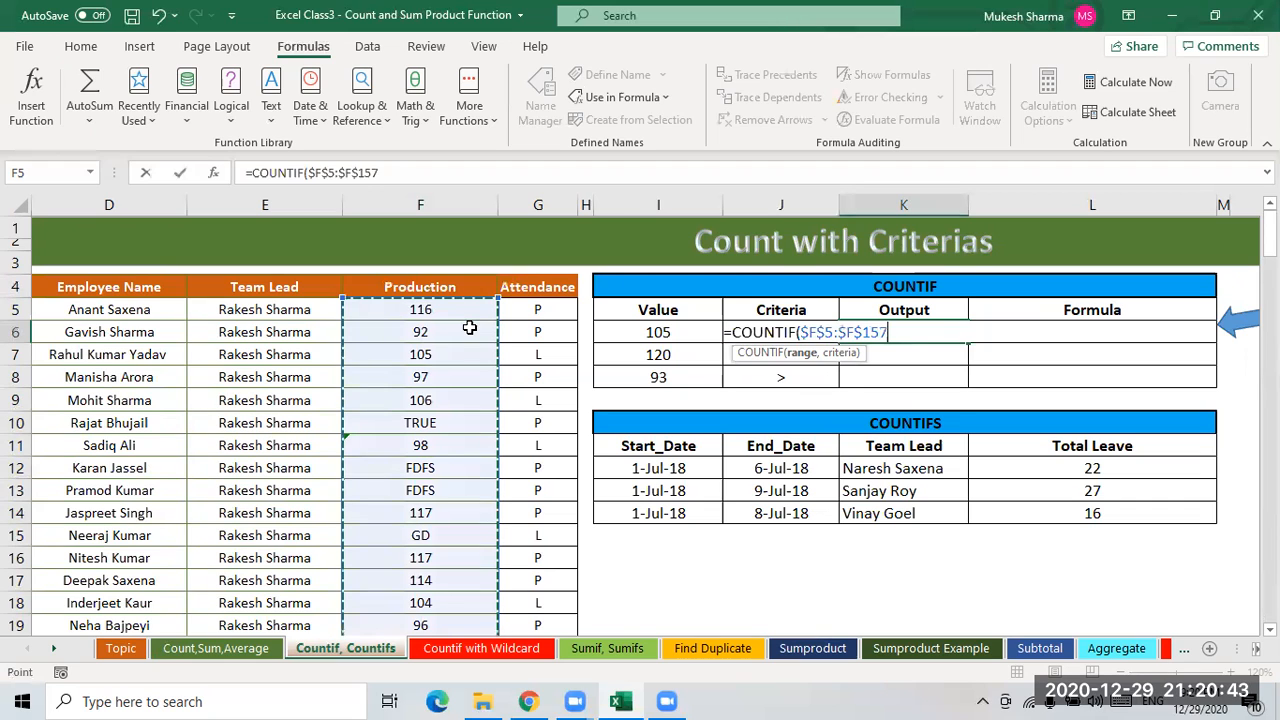
text(,">)
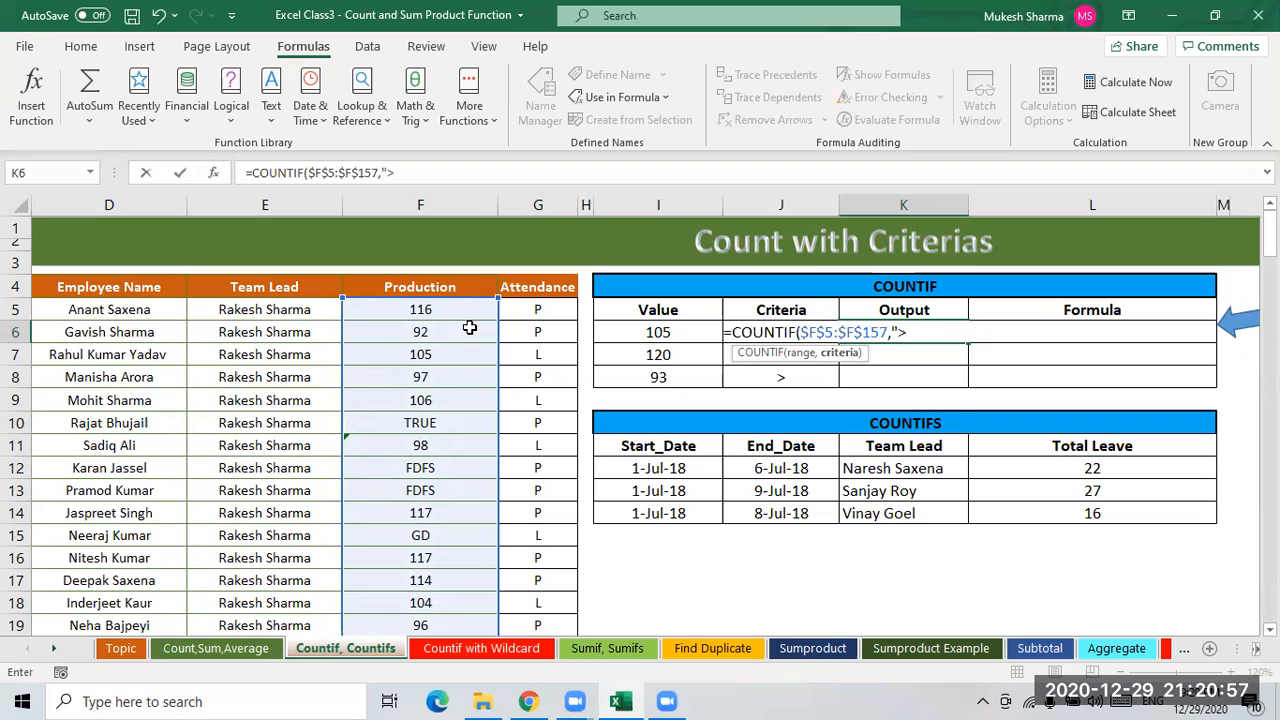
- Complete K6's COUNTIF criterion as ">105" and enter the formula
text(105"))
key(Return)
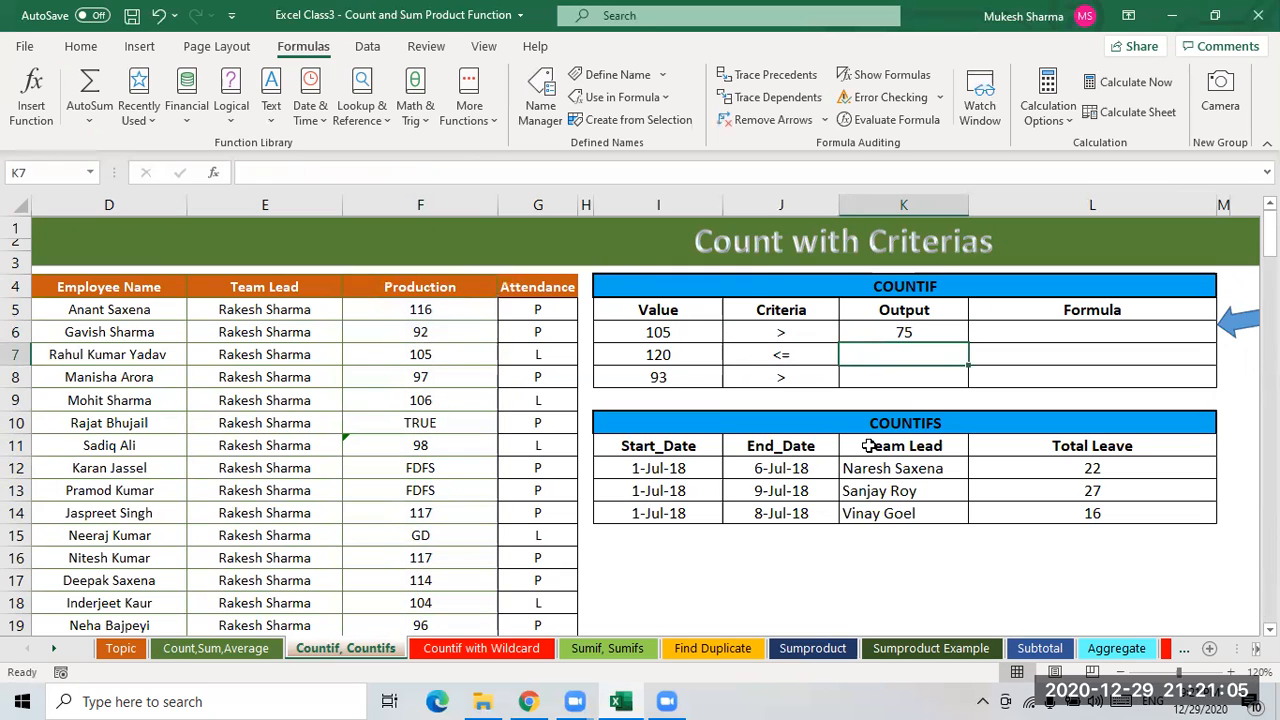
key(Up)
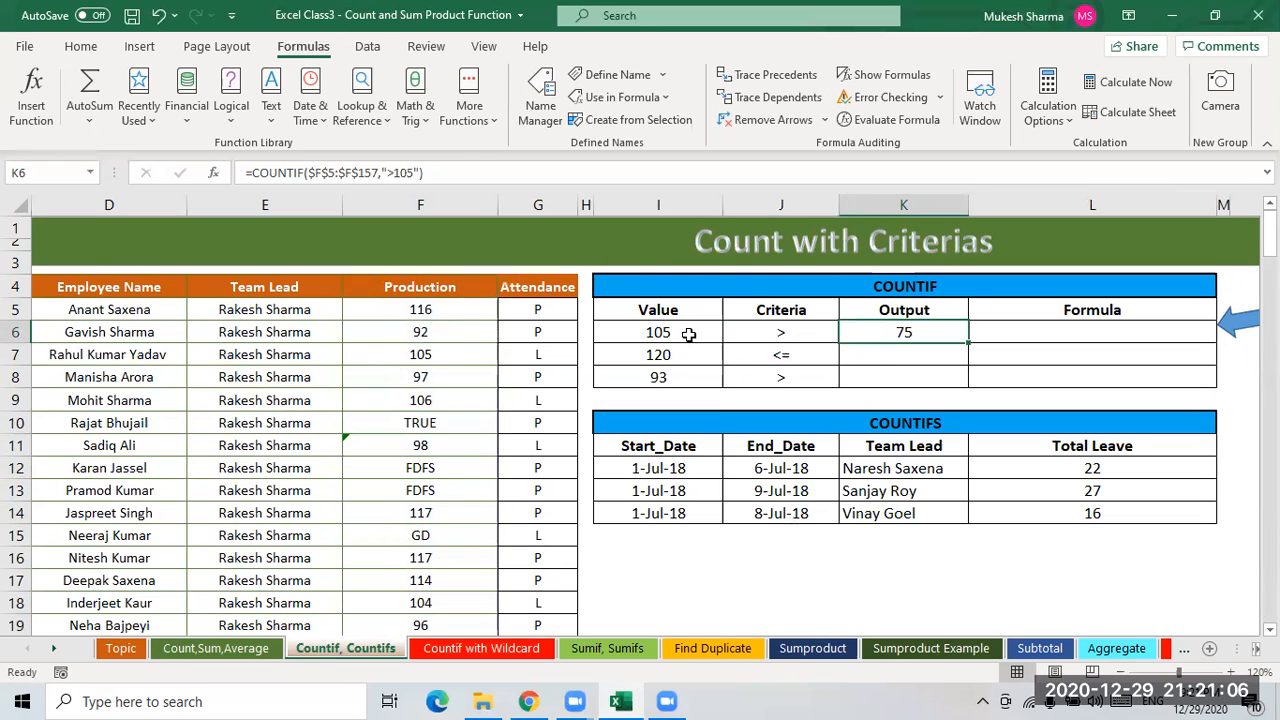
click(388, 173)
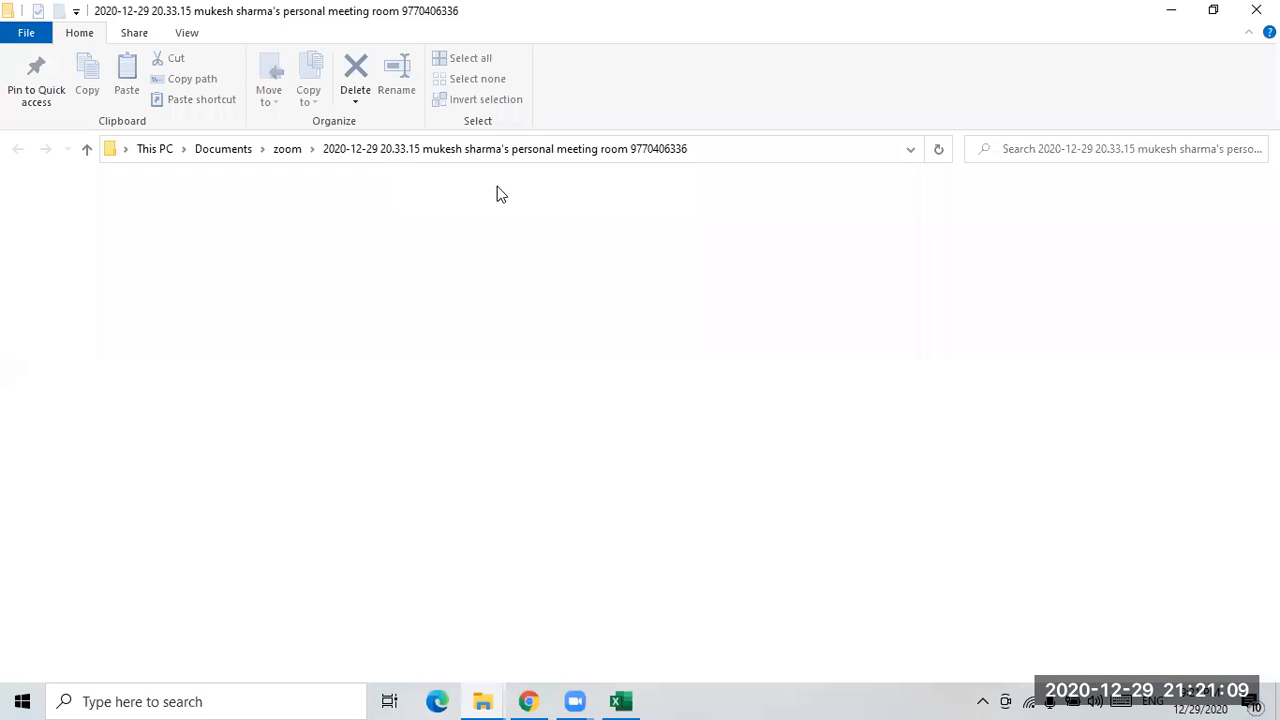
click(1165, 21)
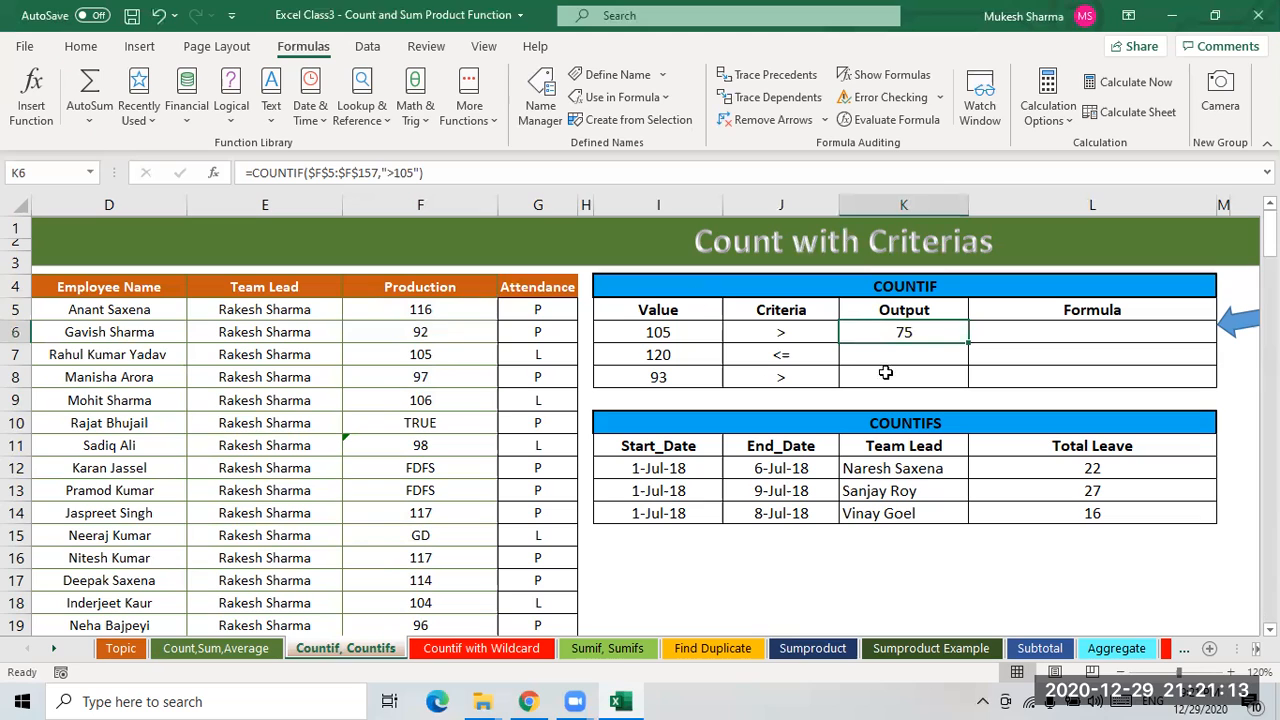
click(779, 358)
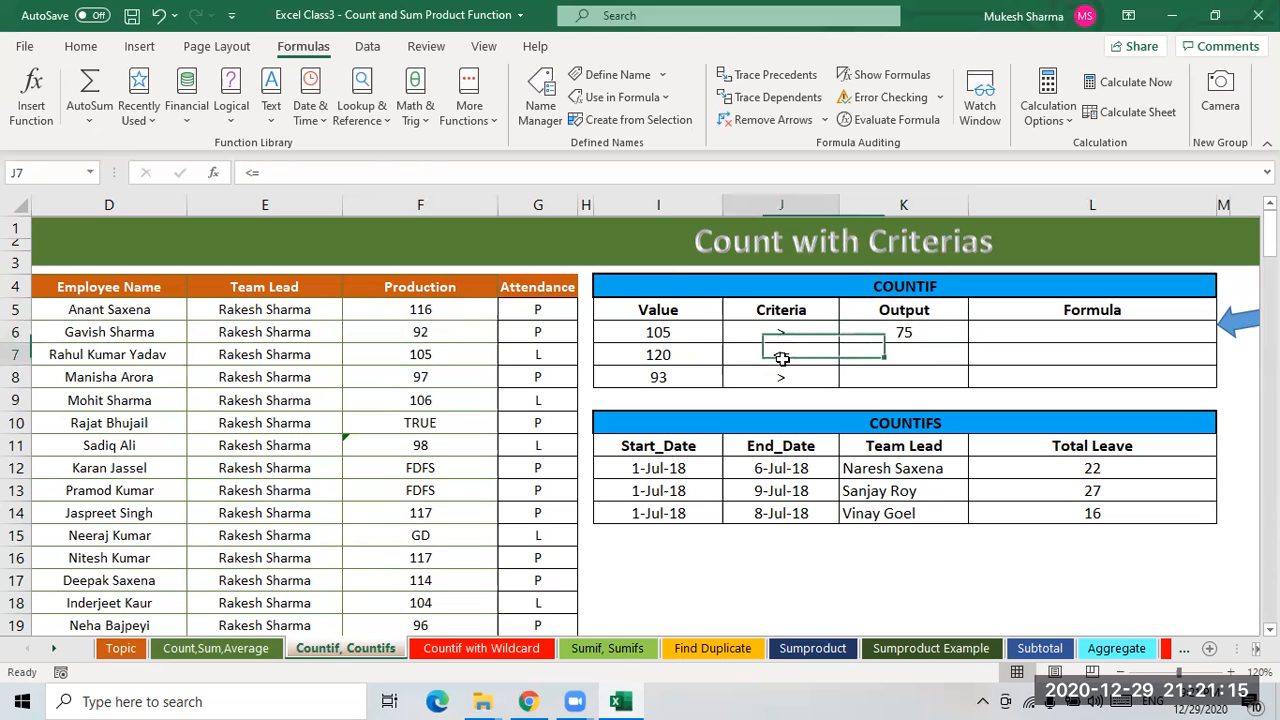
click(917, 354)
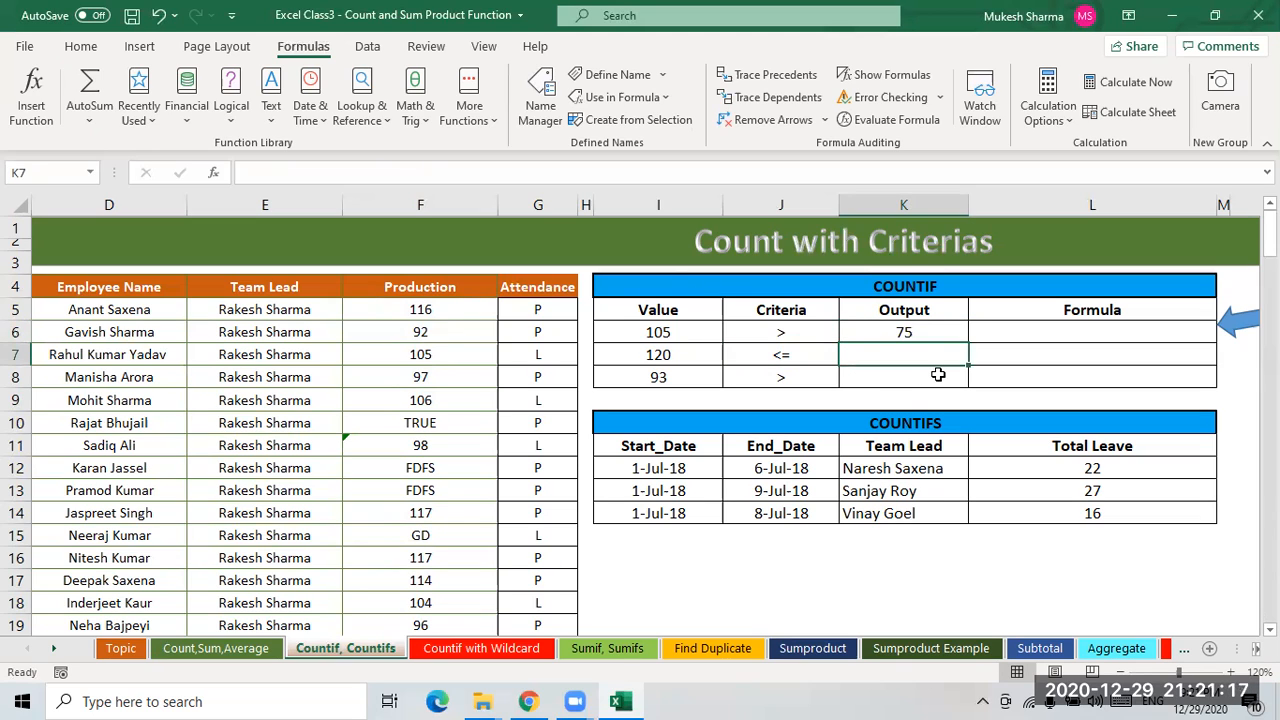
text(=)
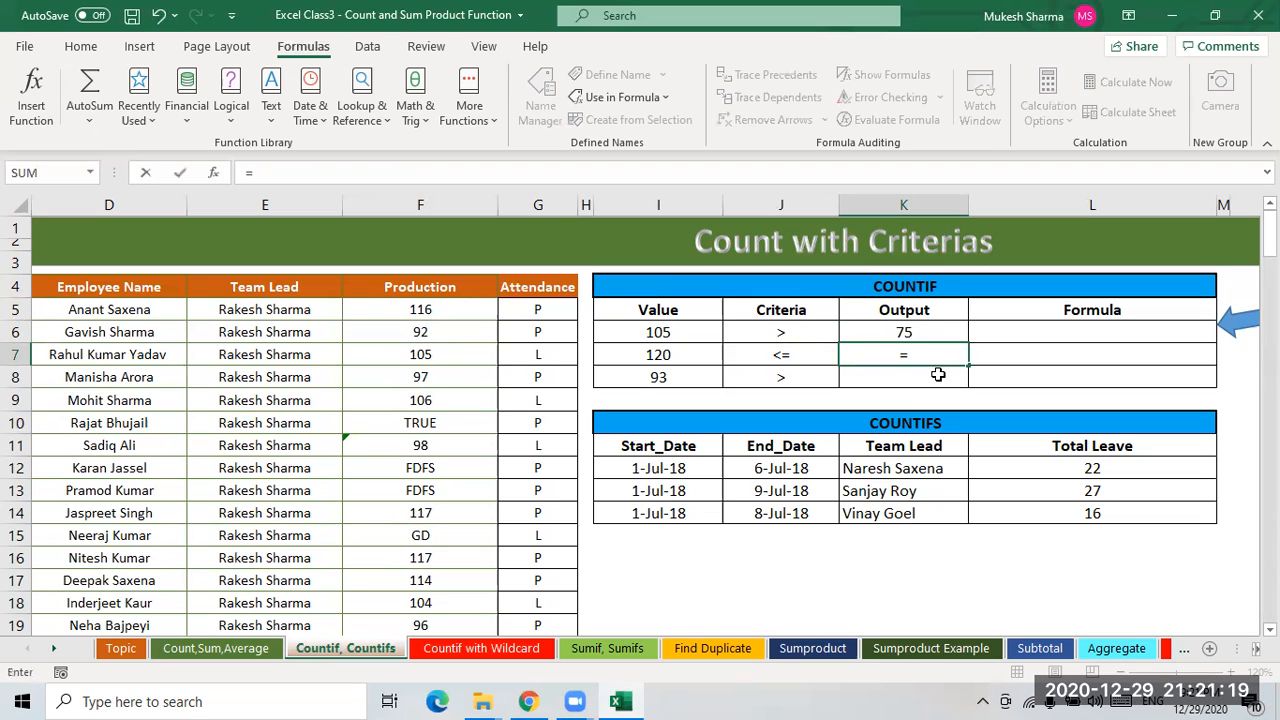
key(BackSpace)
- Fill the K6 COUNTIF formula down into K7:K8
key(Up)
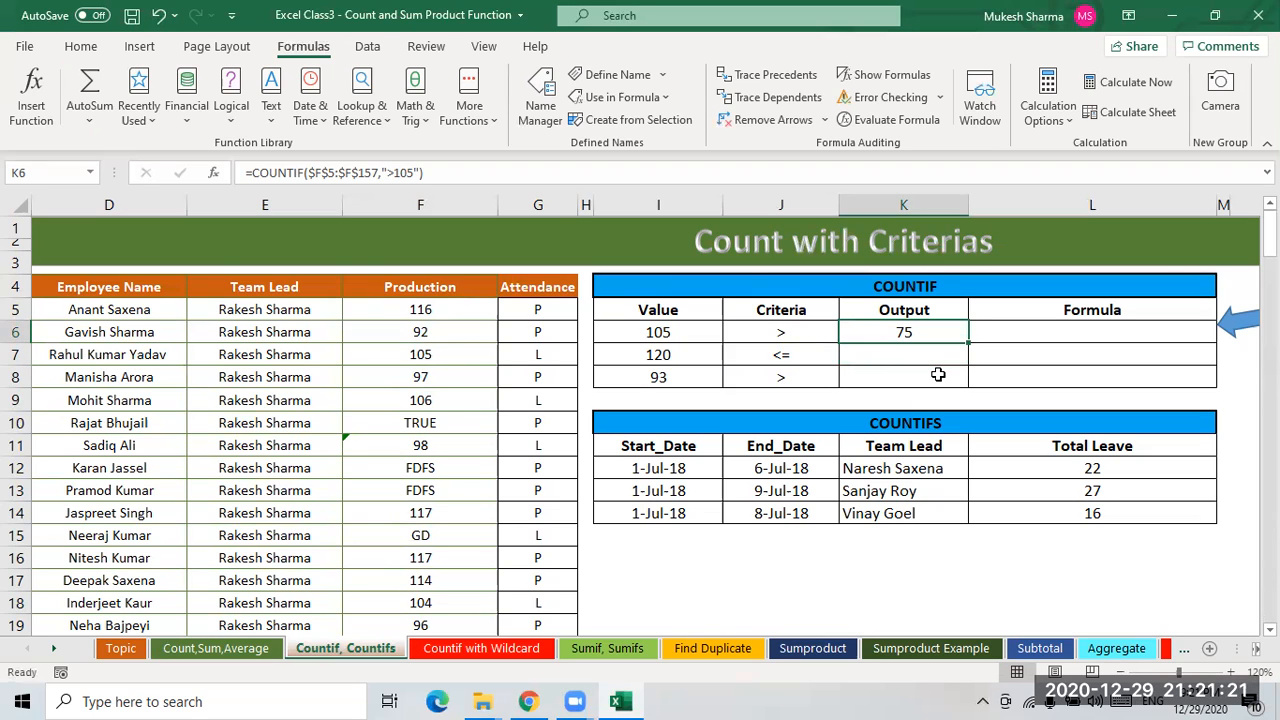
shift+click(938, 374)
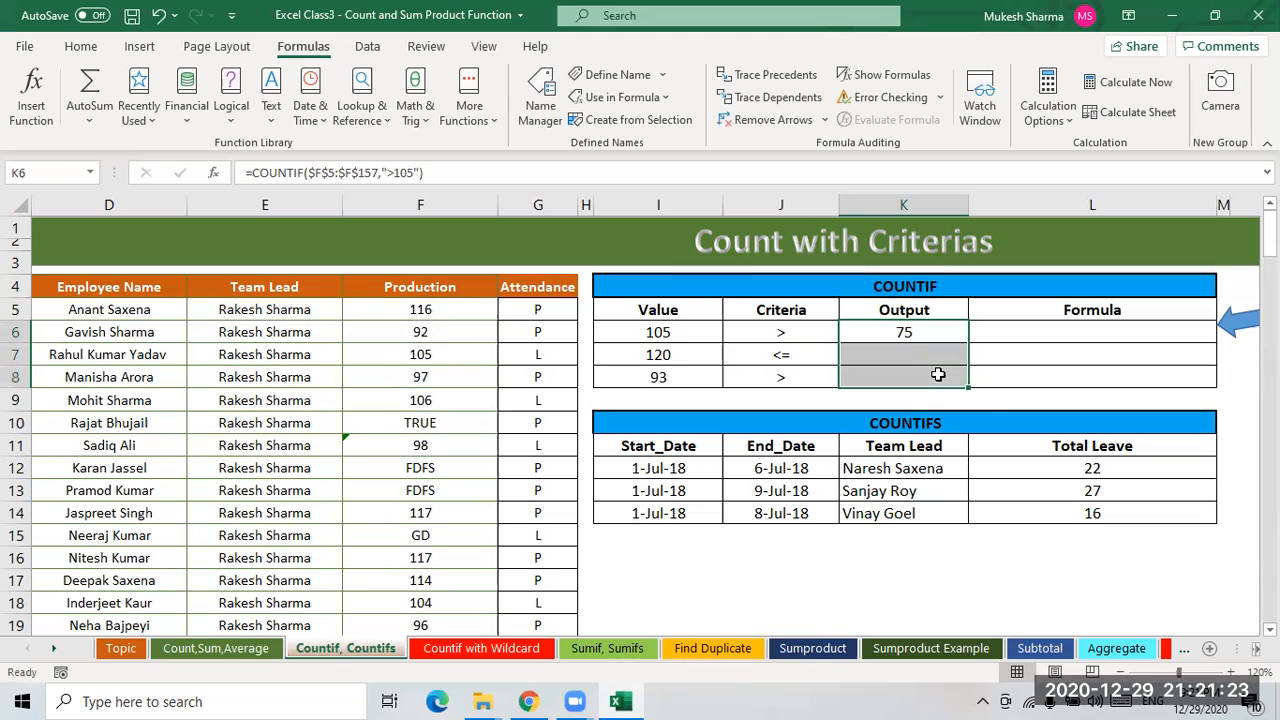
key(ctrl+d)
key(Down)
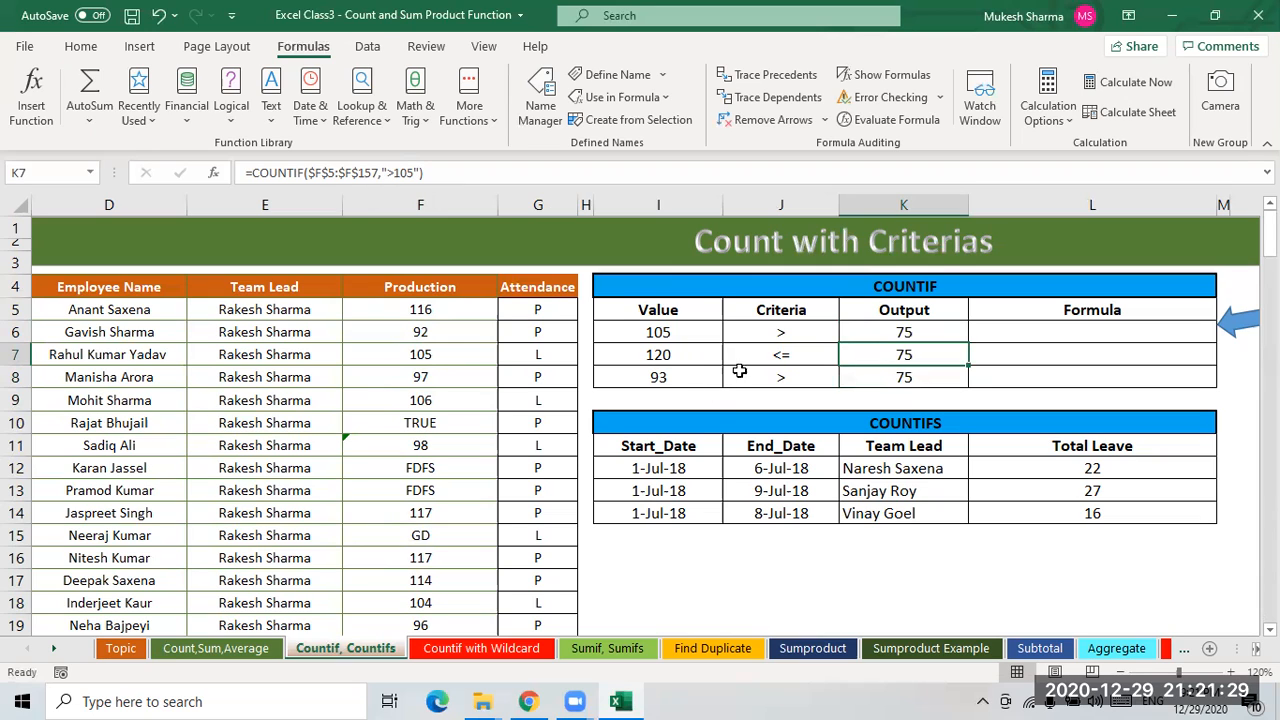
- Edit K7's formula so its criterion becomes "<=120"
click(420, 173)
key(BackSpace)
key(BackSpace)
key(BackSpace)
key(BackSpace)
text(<=)
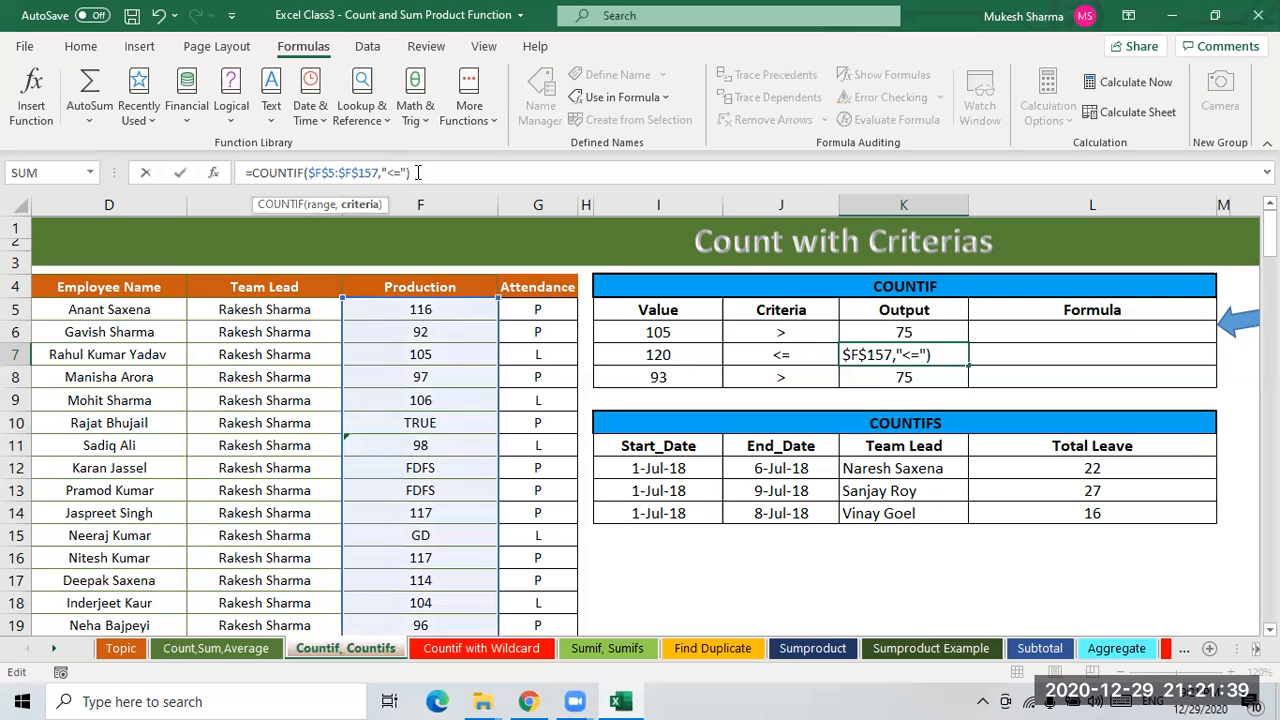
text(120)
key(Return)
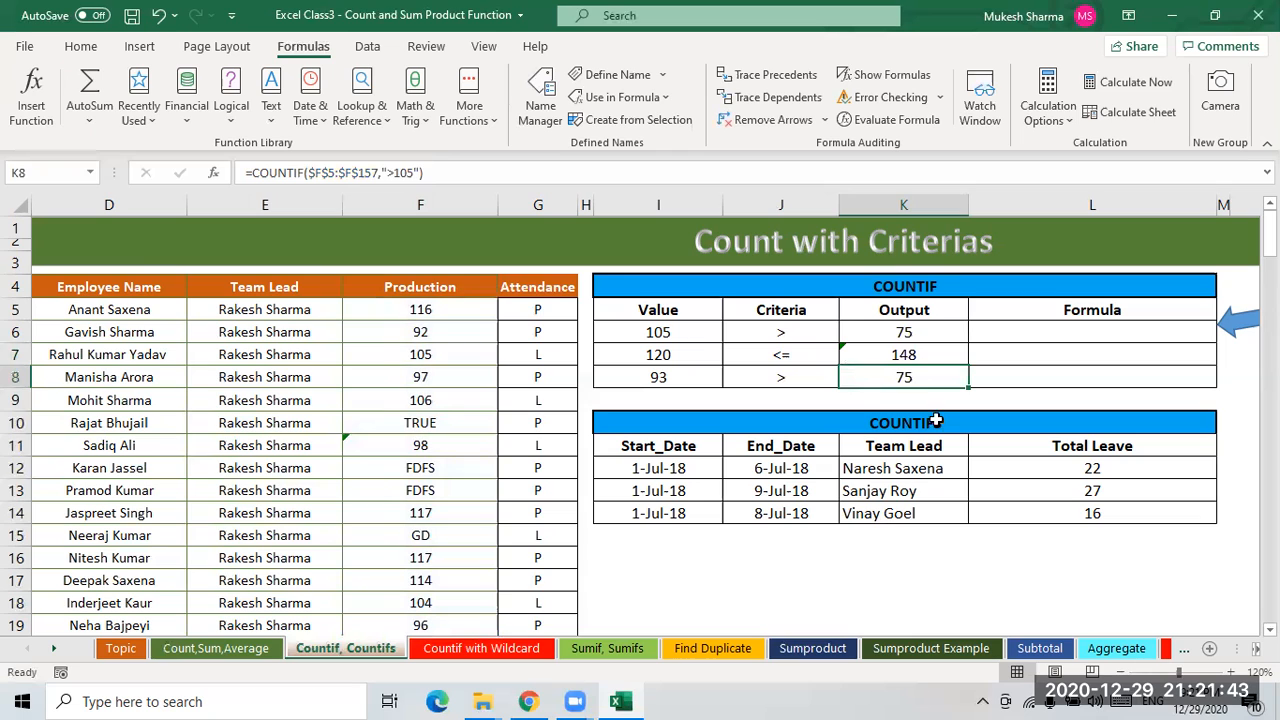
- Rewrite K7's criterion as "<=" concatenated with cell J7
click(910, 358)
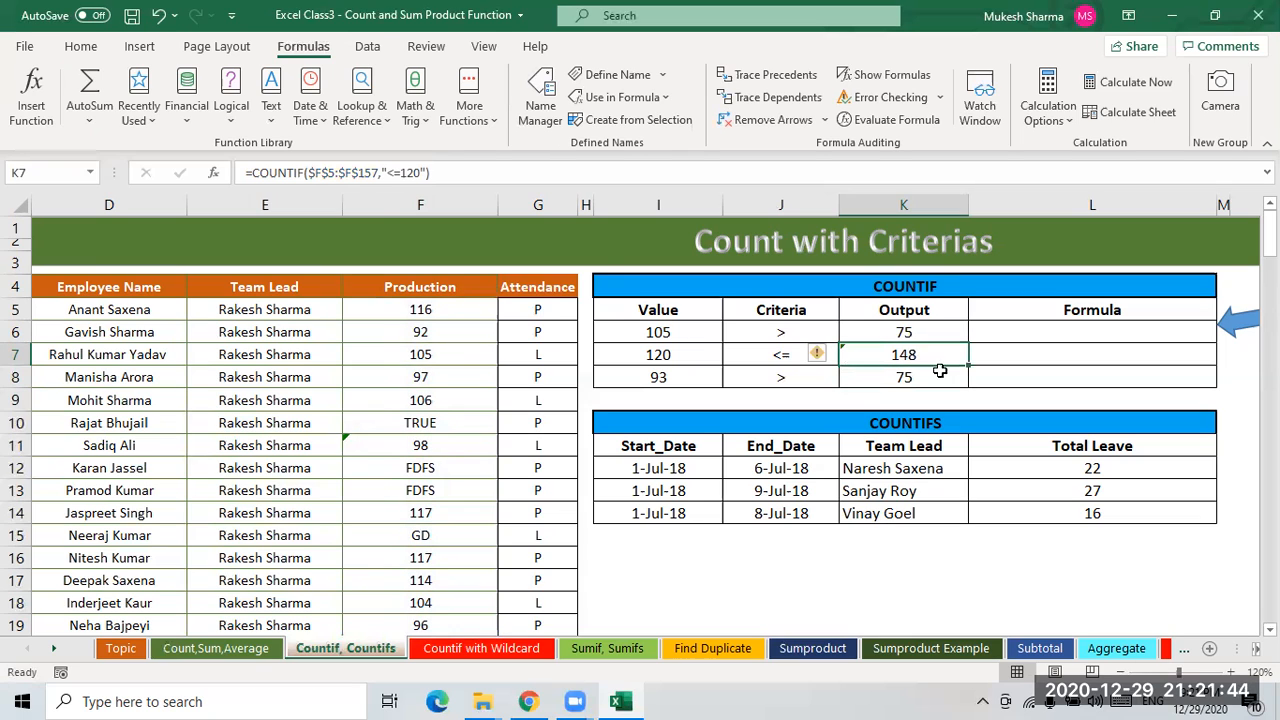
click(420, 172)
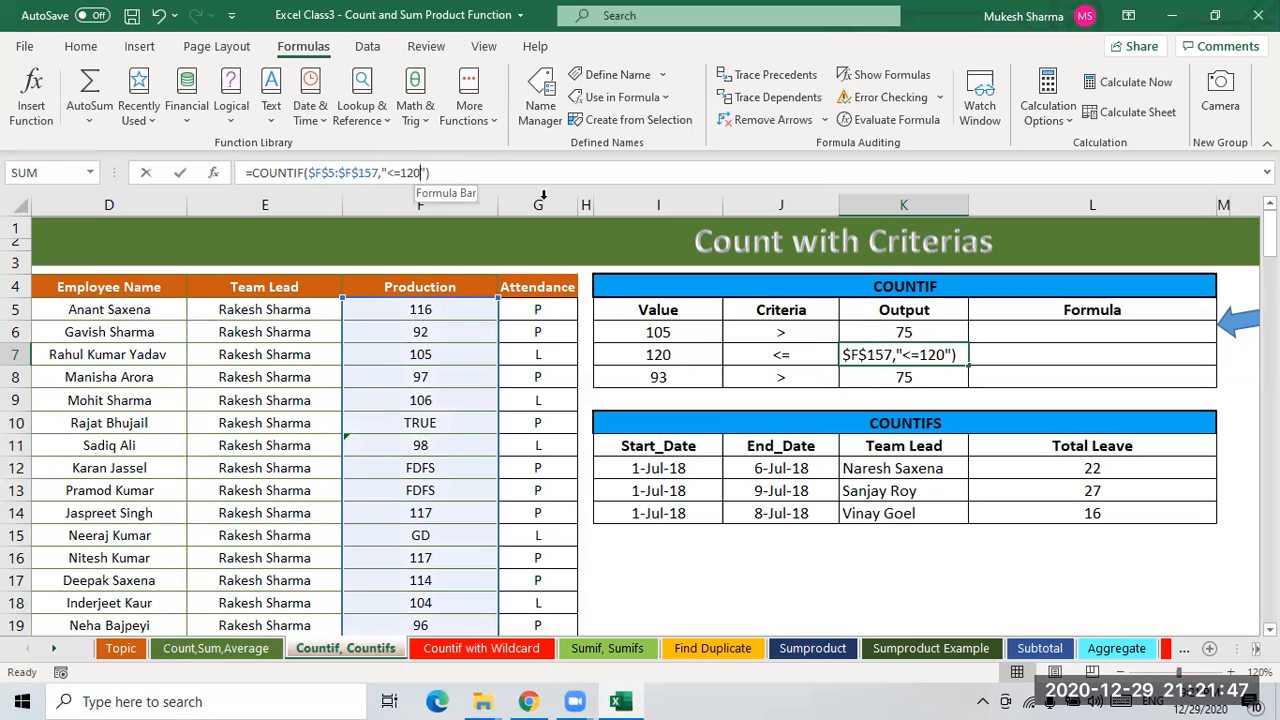
key(BackSpace)
key(BackSpace)
key(BackSpace)
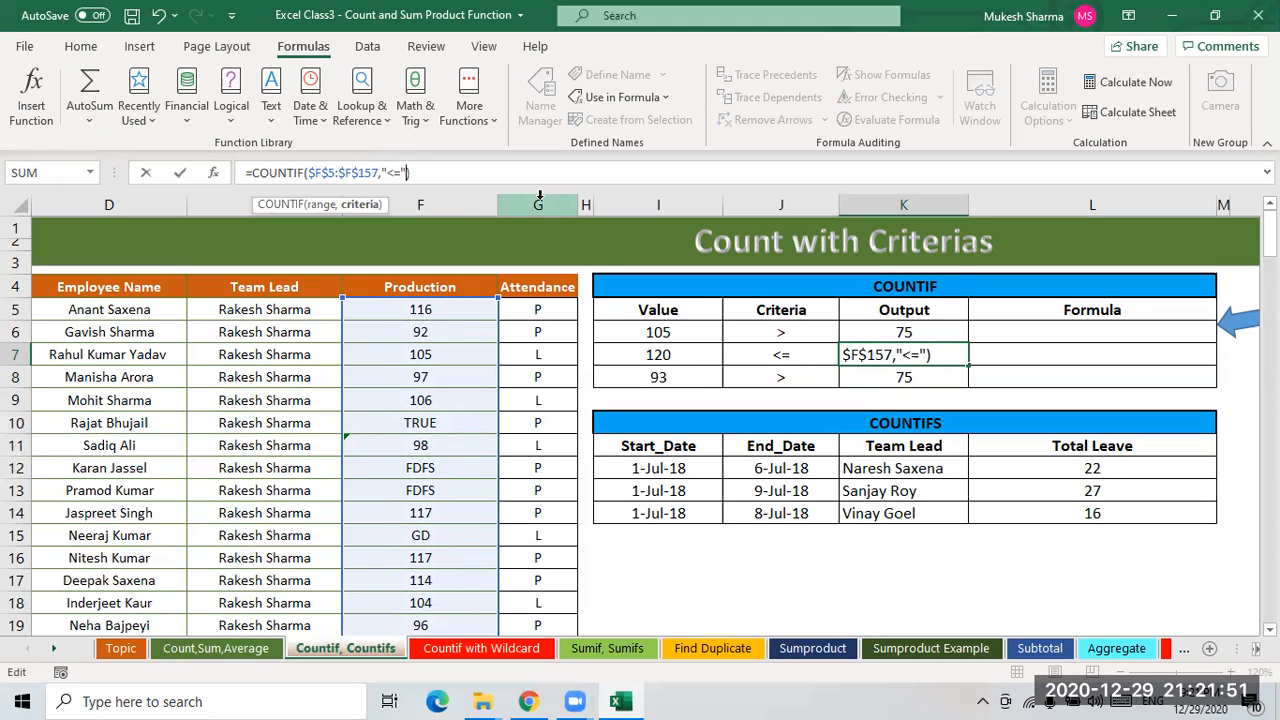
text(&)
click(778, 352)
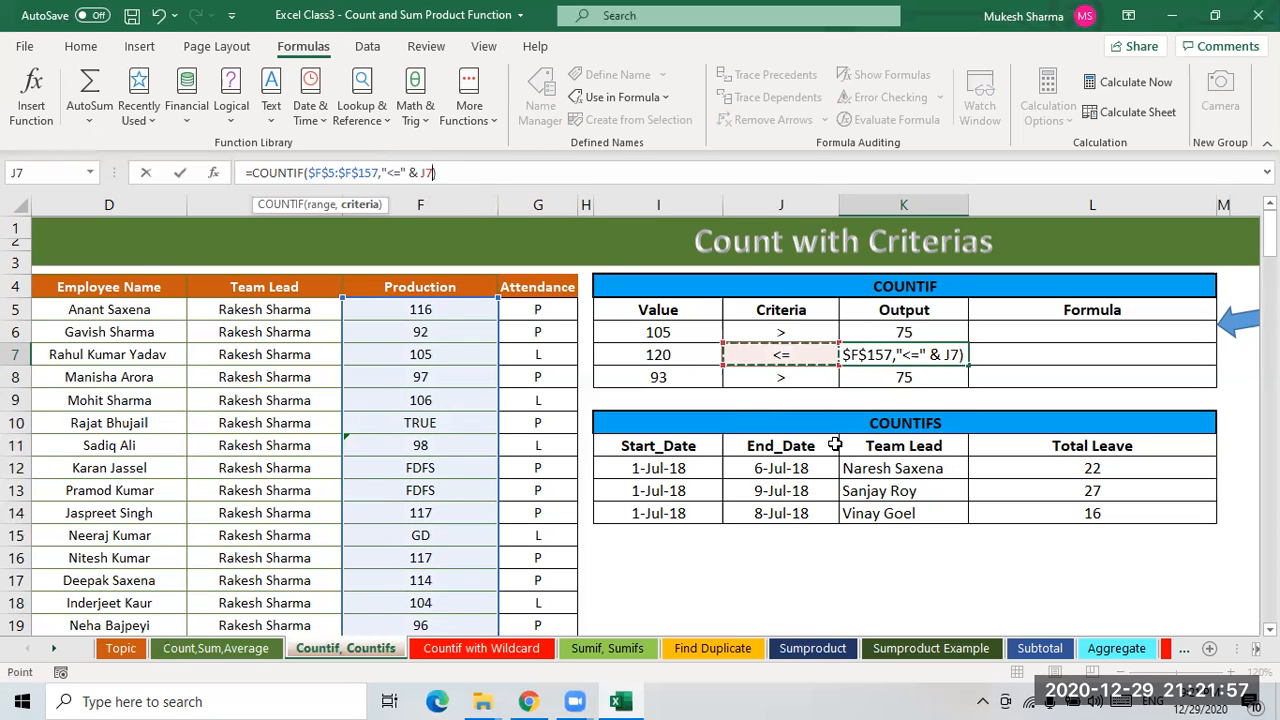
text())
key(Return)
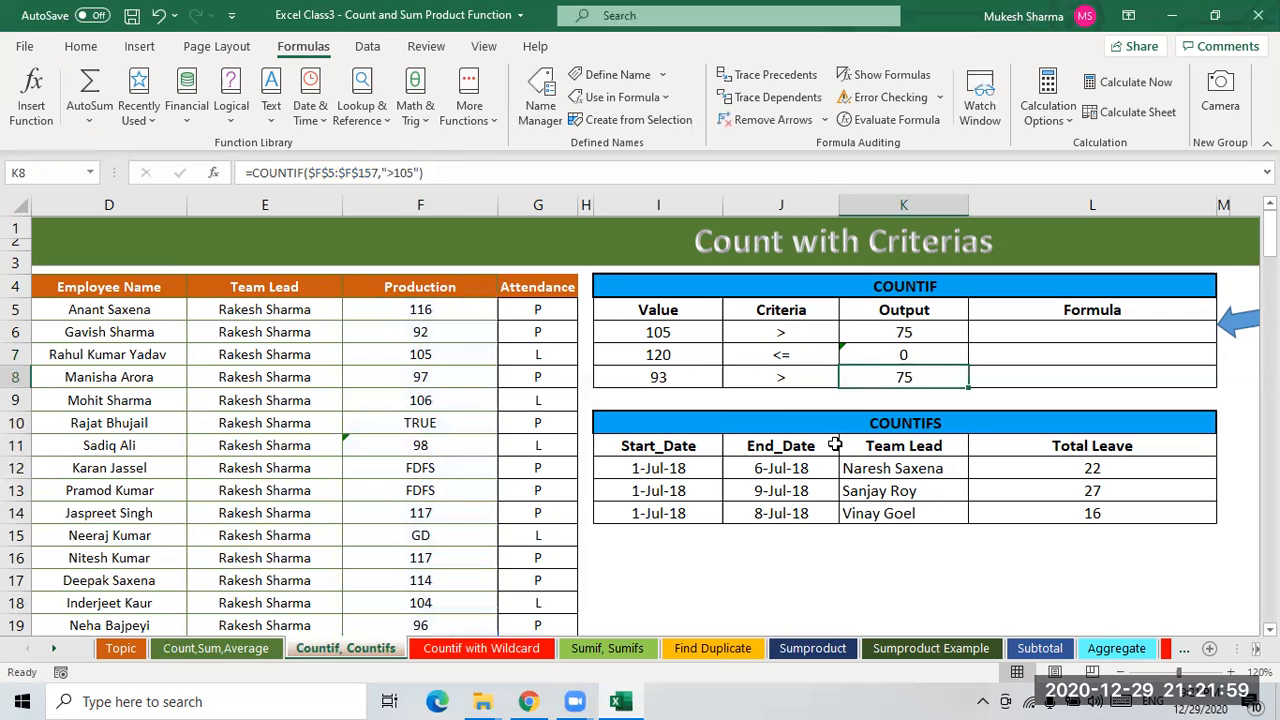
- Rebuild K7's criterion as J7&I7, joining the criteria and value cells
key(Up)
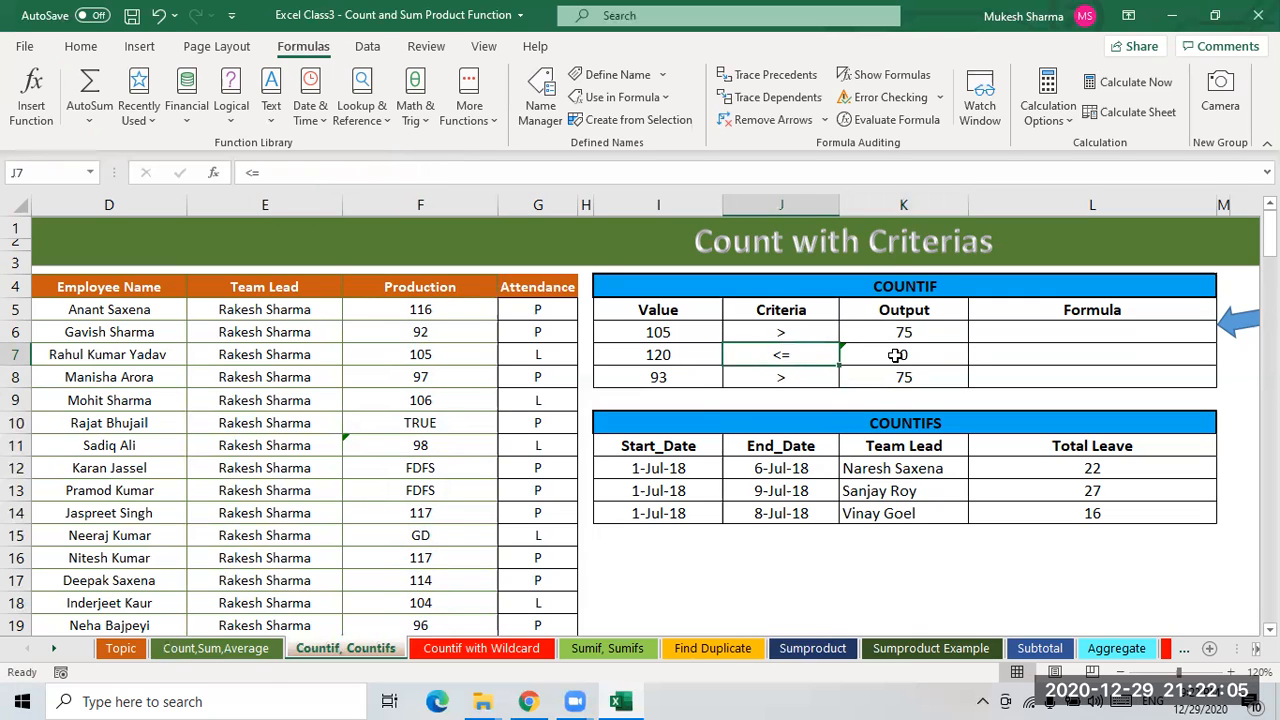
click(440, 172)
key(BackSpace)
key(BackSpace)
key(BackSpace)
key(BackSpace)
key(BackSpace)
key(BackSpace)
key(BackSpace)
key(BackSpace)
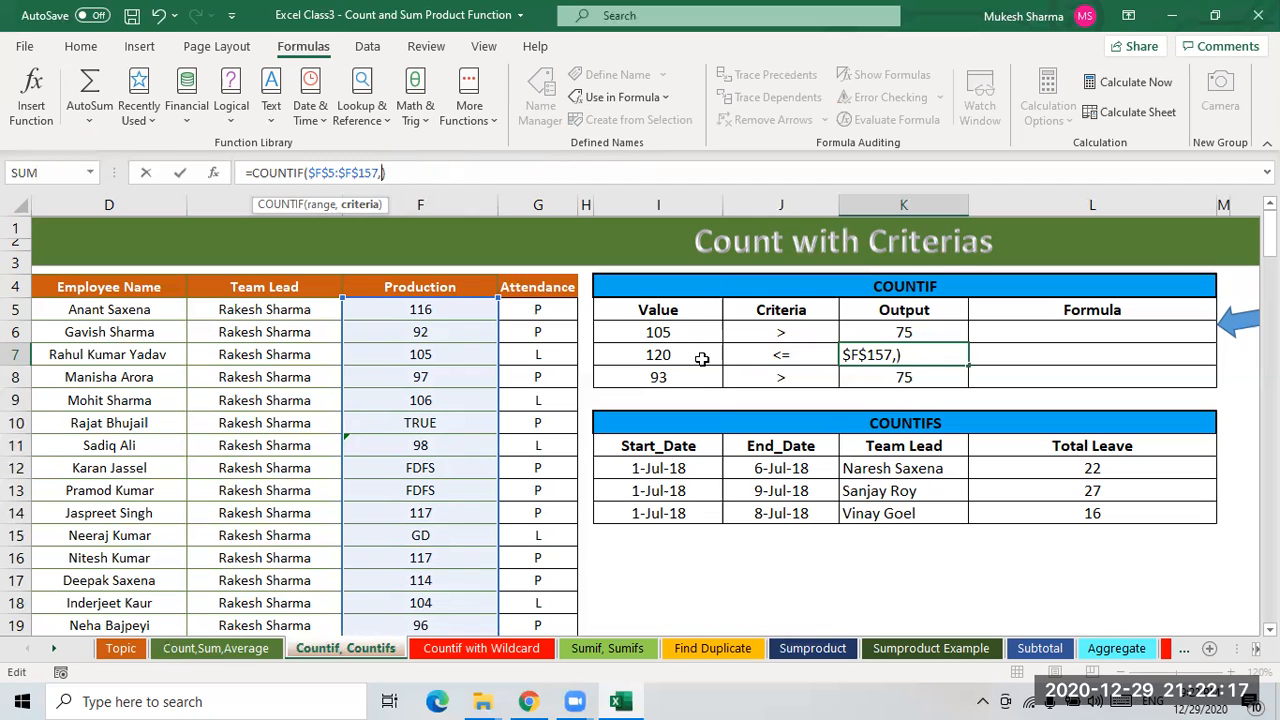
click(789, 358)
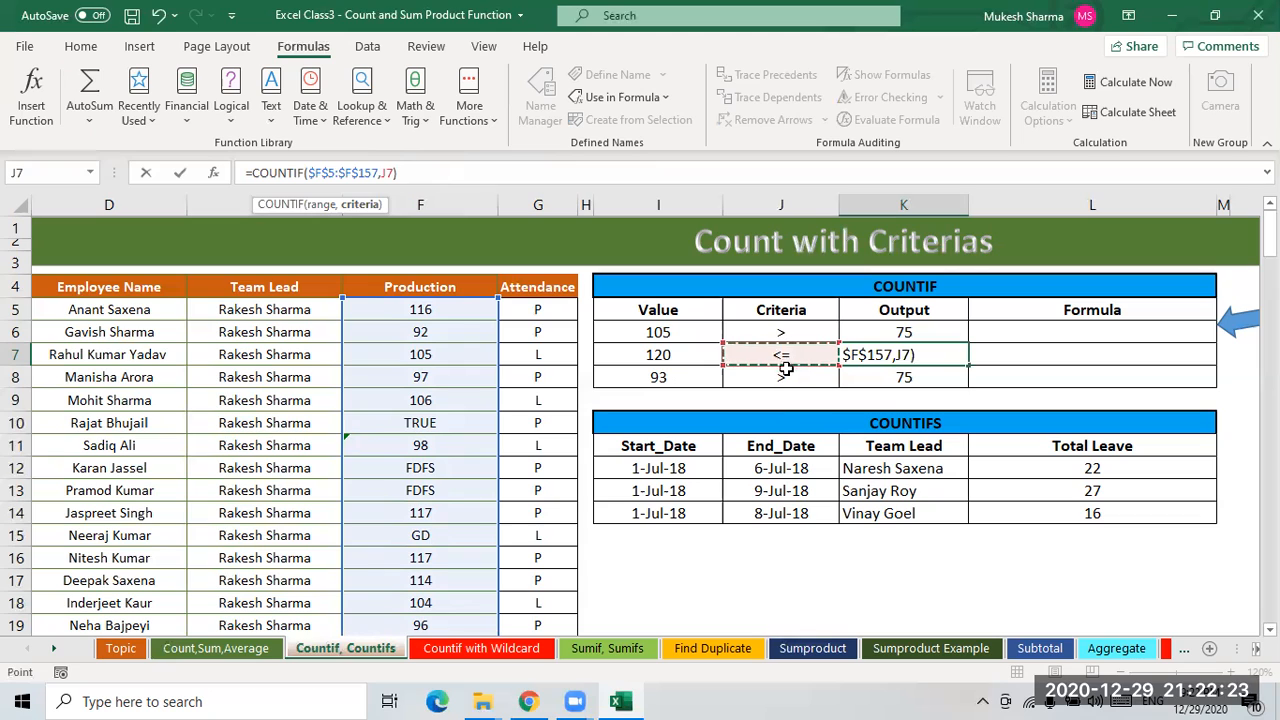
text(&)
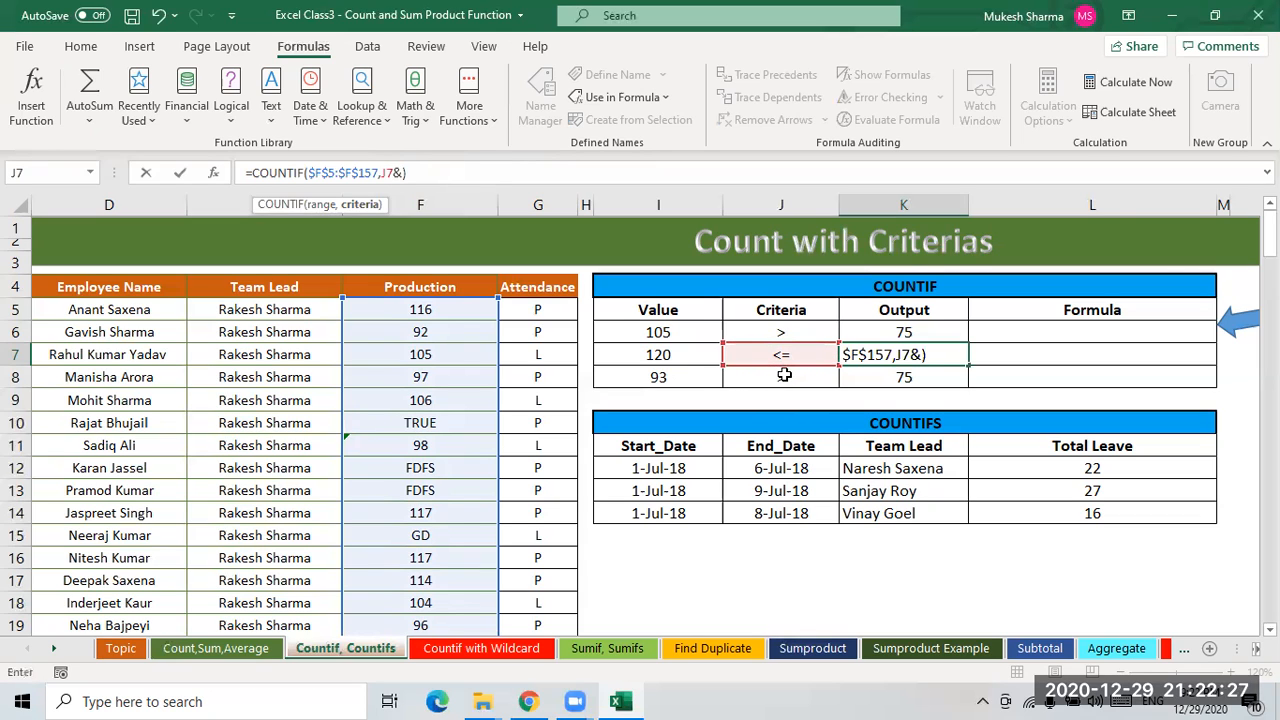
click(664, 355)
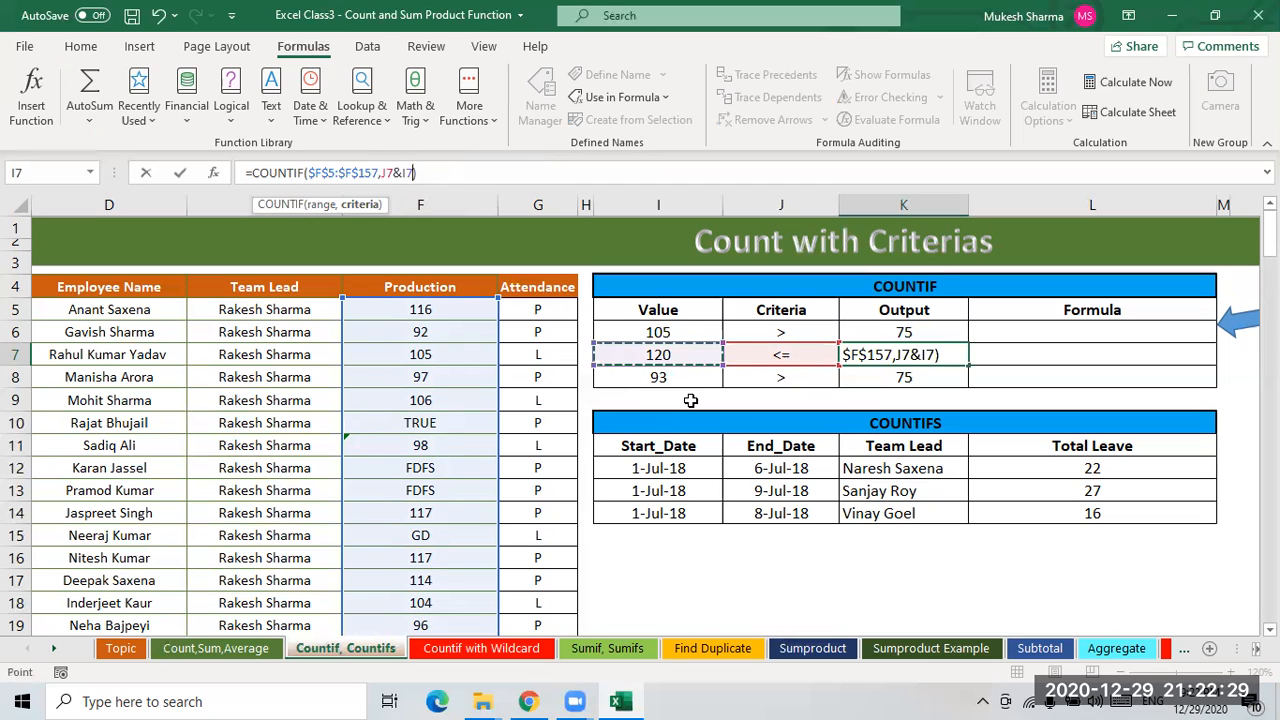
key(Return)
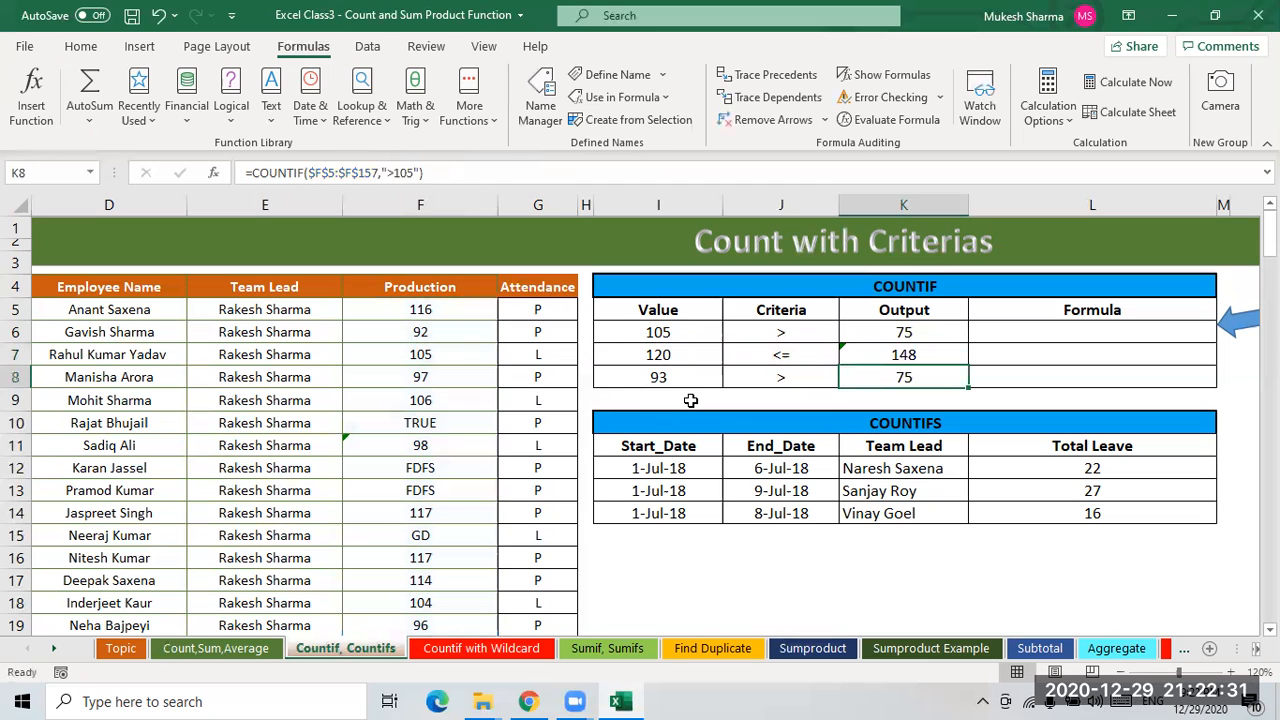
- Evaluate K7's formula step by step, stepping into the I7 reference, then close the evaluator
key(Up)
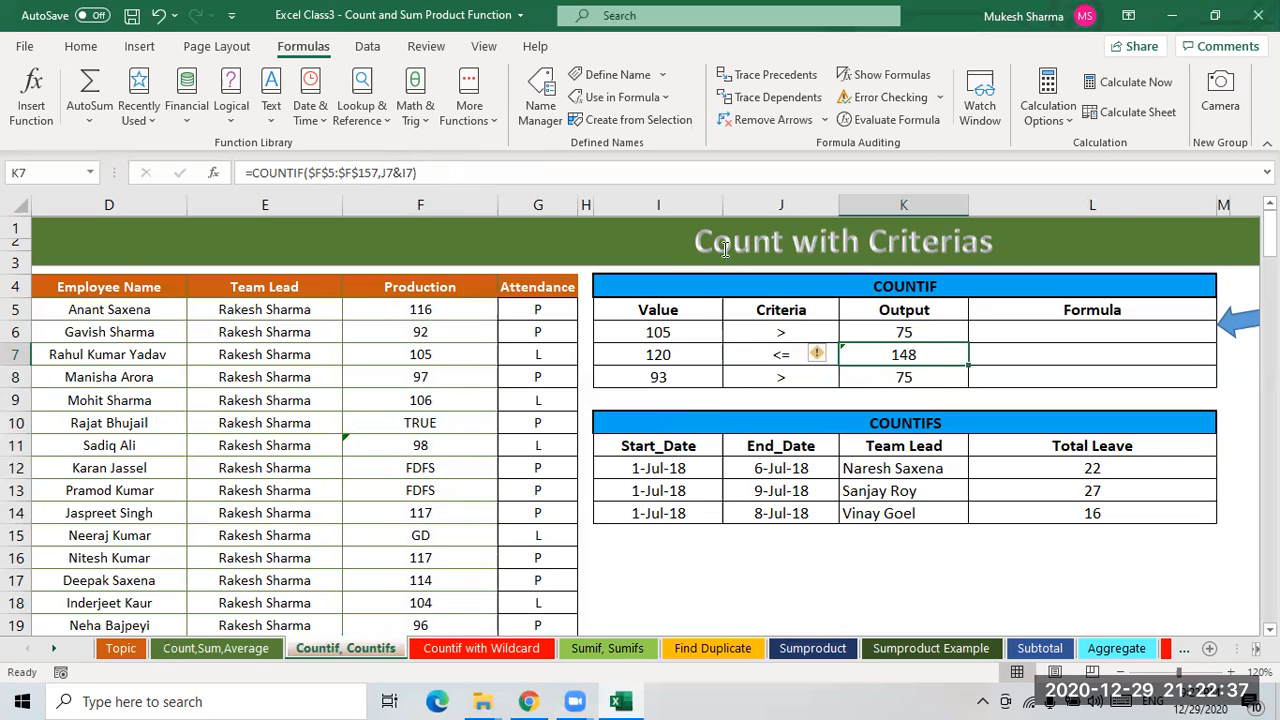
click(896, 120)
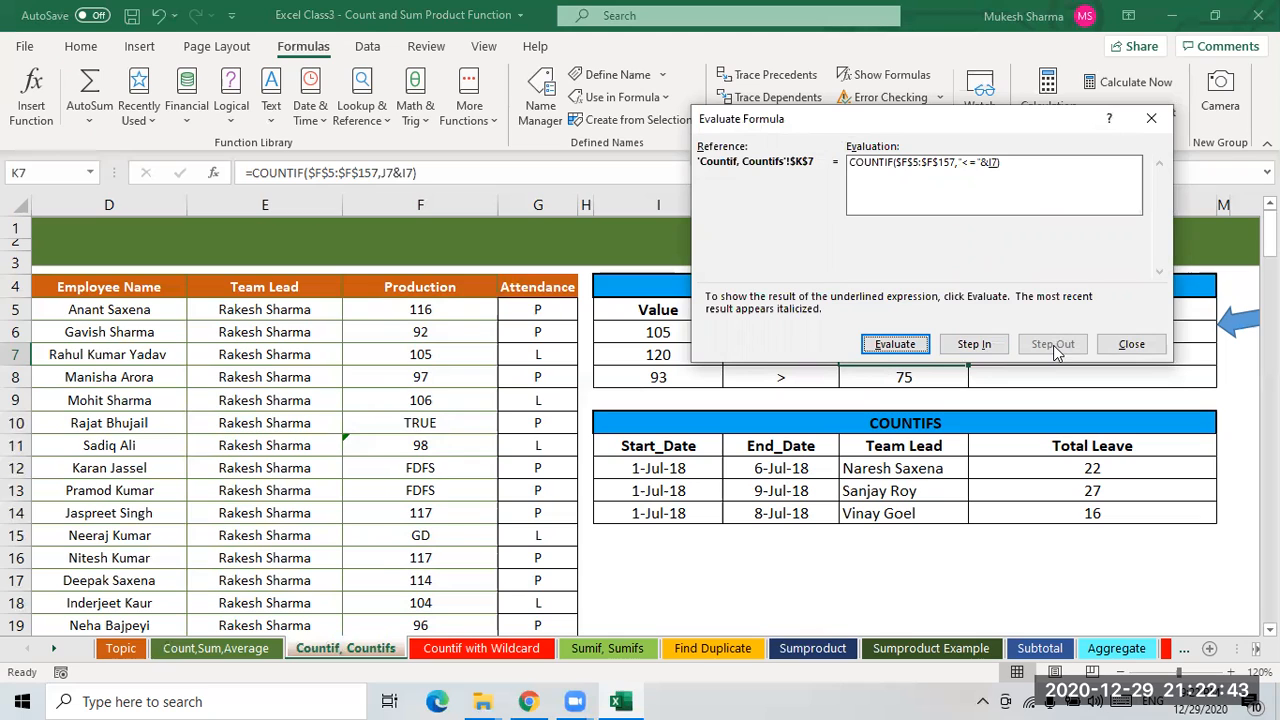
click(968, 344)
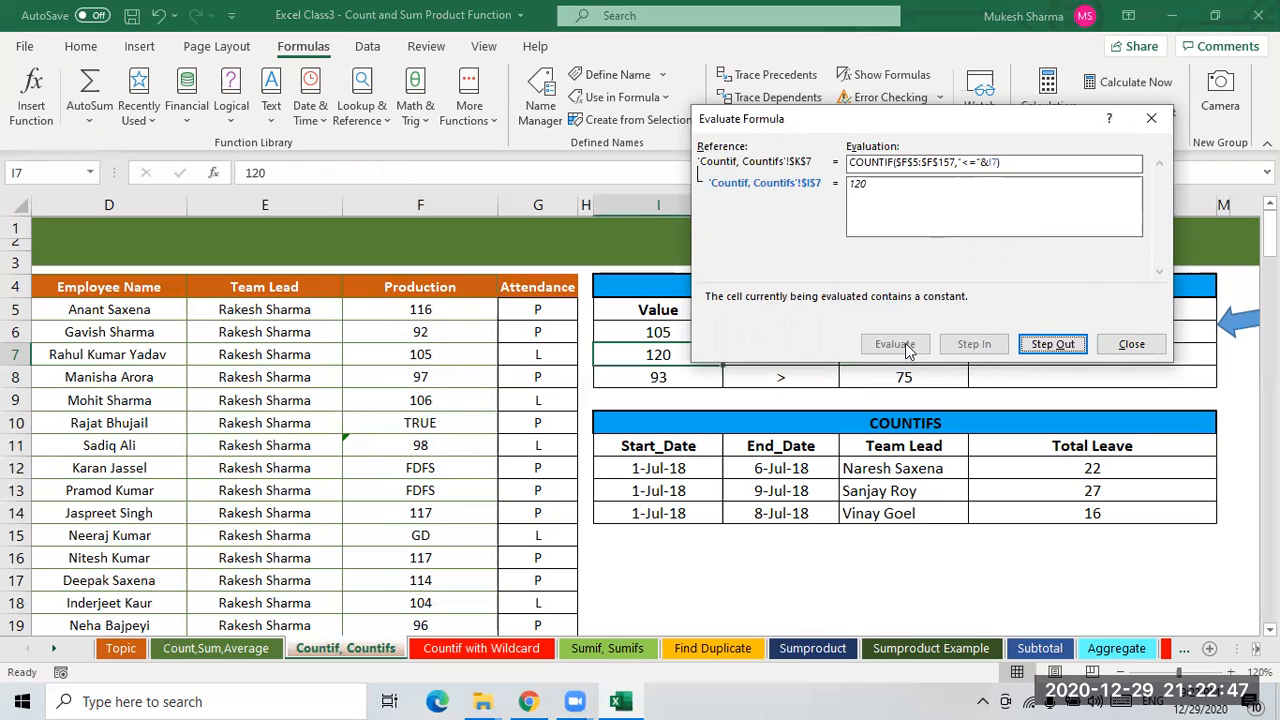
click(1050, 346)
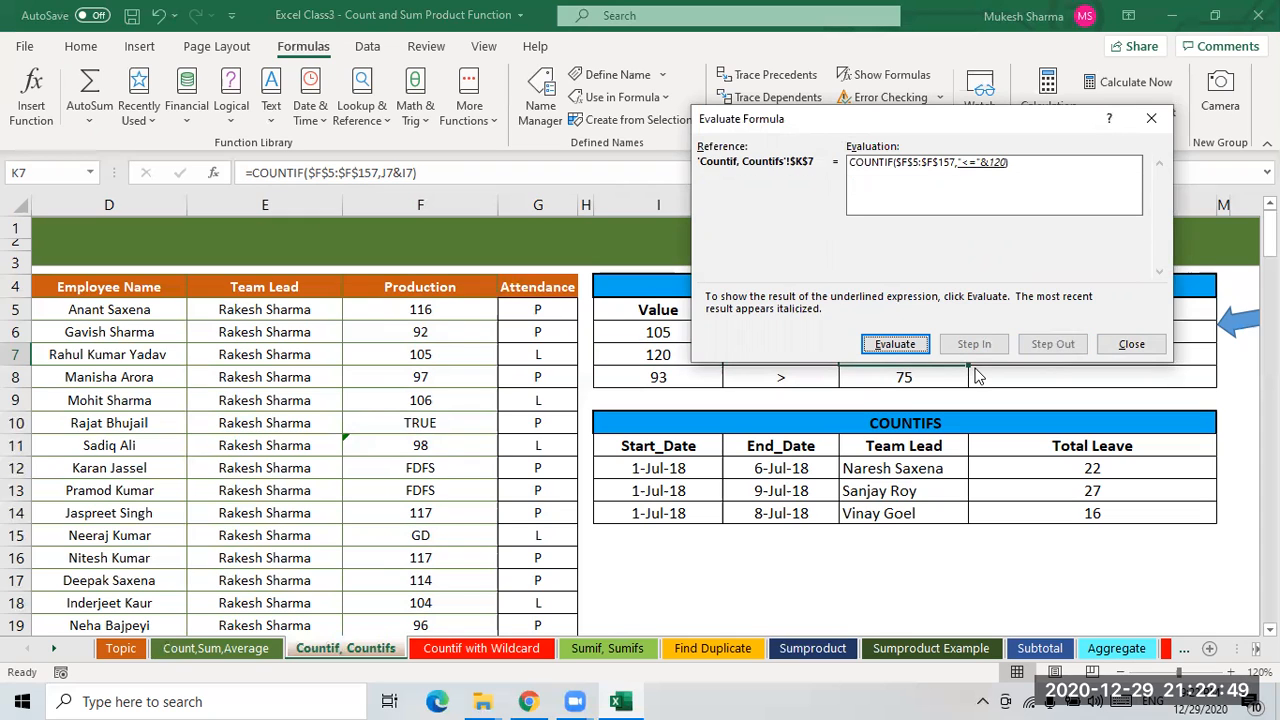
click(1131, 344)
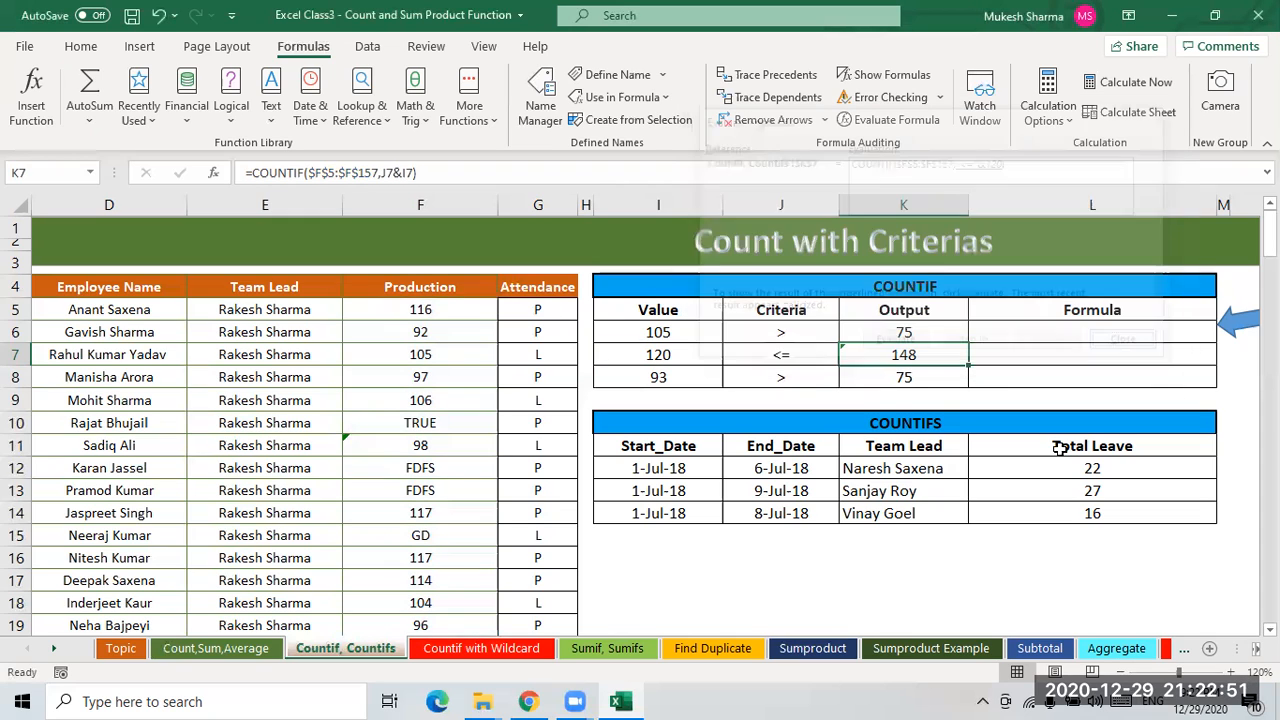
- Evaluate K7's formula again, stepping through each part to its final result
click(900, 119)
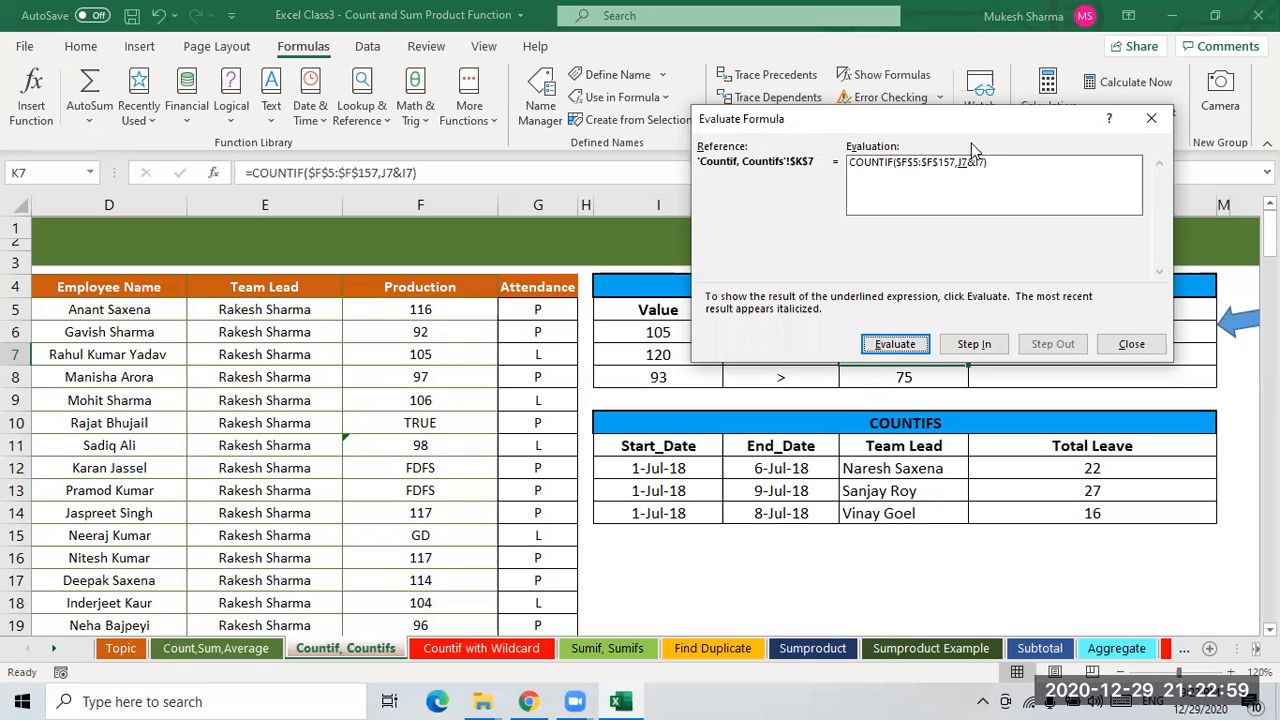
drag(975, 130, 909, 447)
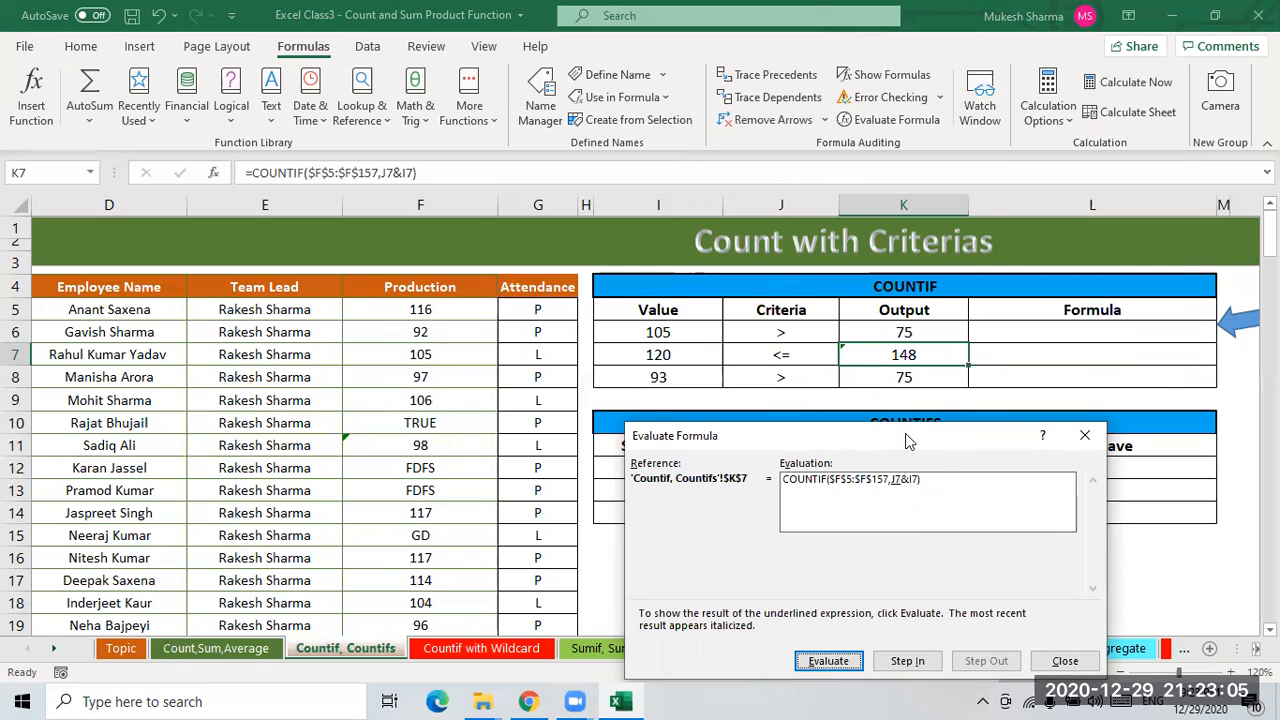
drag(905, 433, 1027, 374)
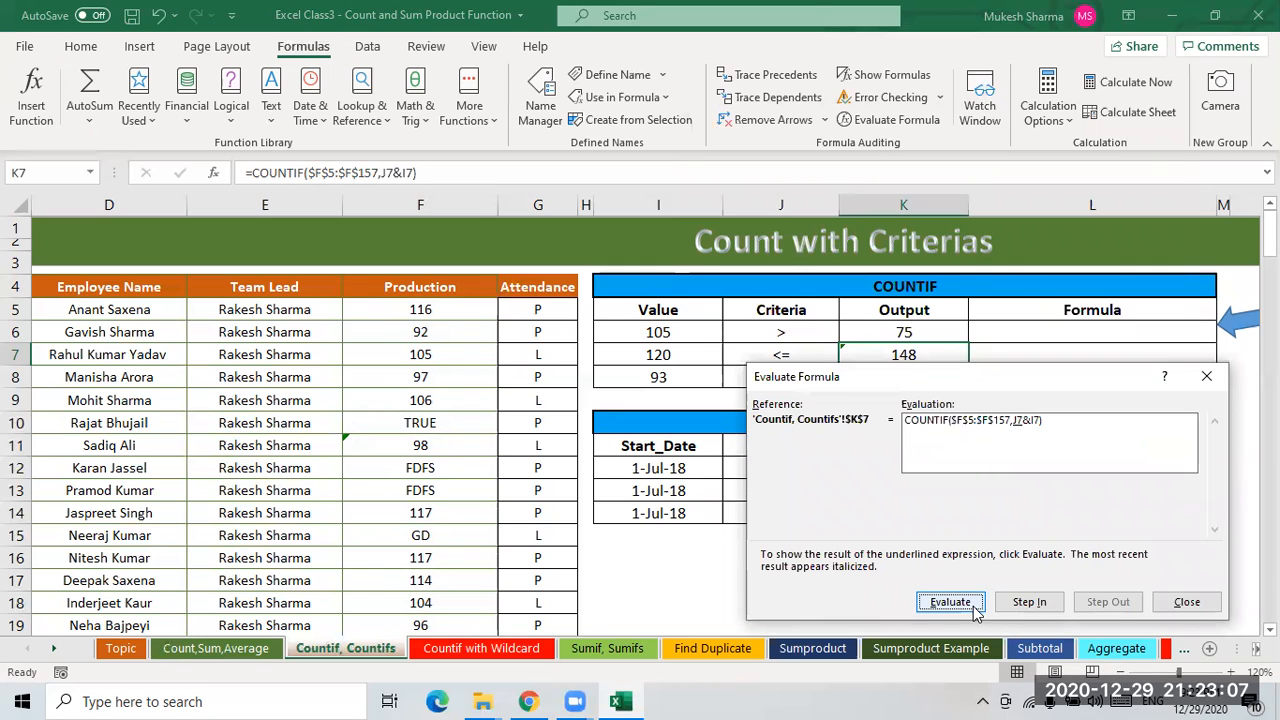
drag(876, 379, 855, 386)
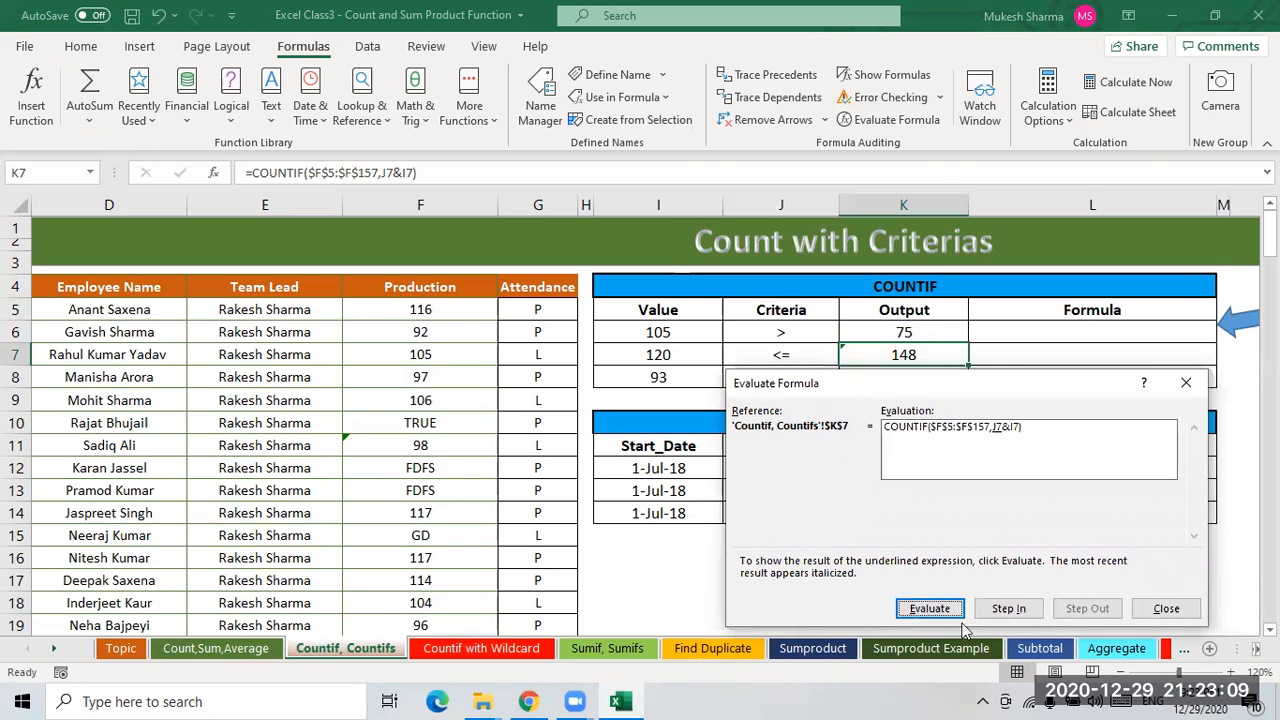
click(929, 608)
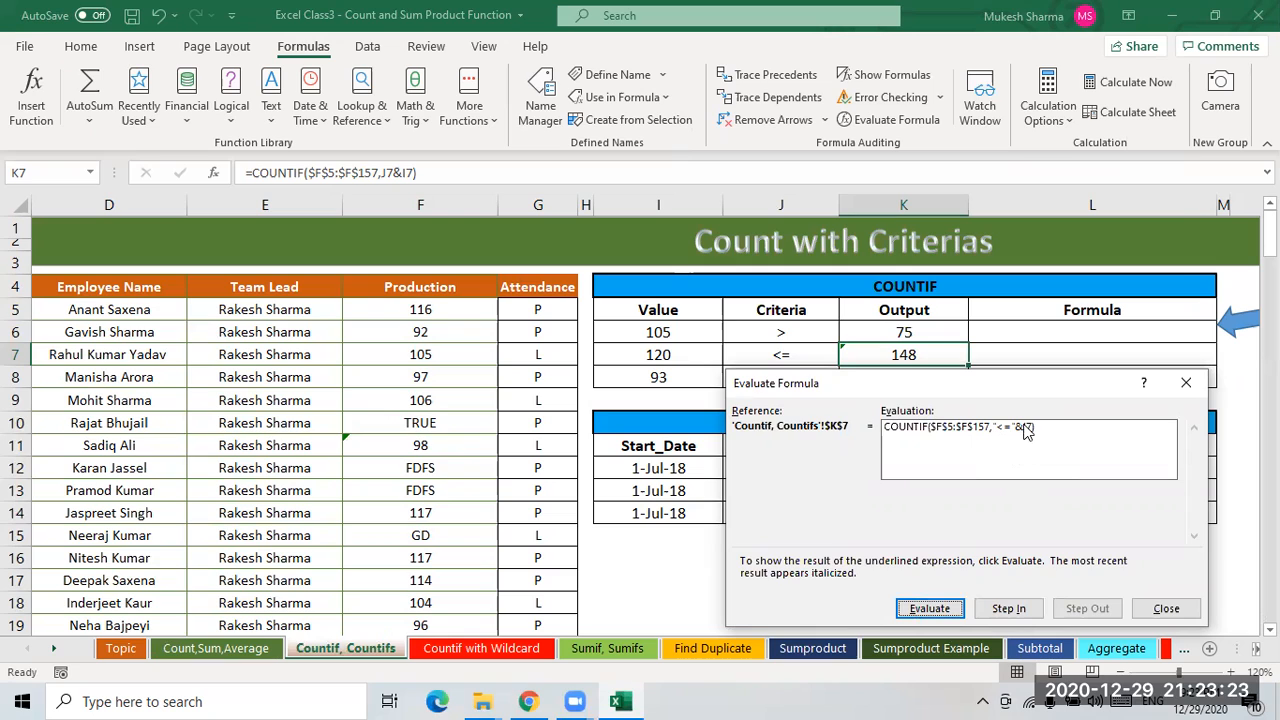
click(929, 608)
click(930, 610)
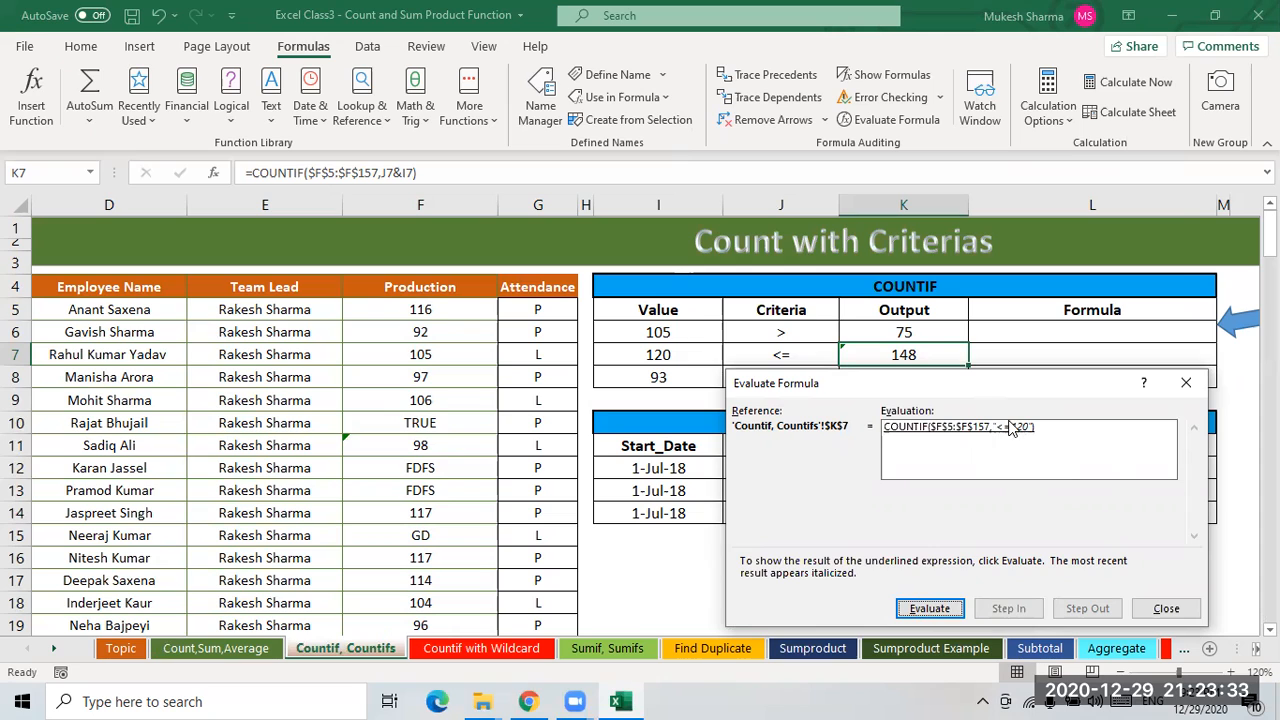
click(930, 609)
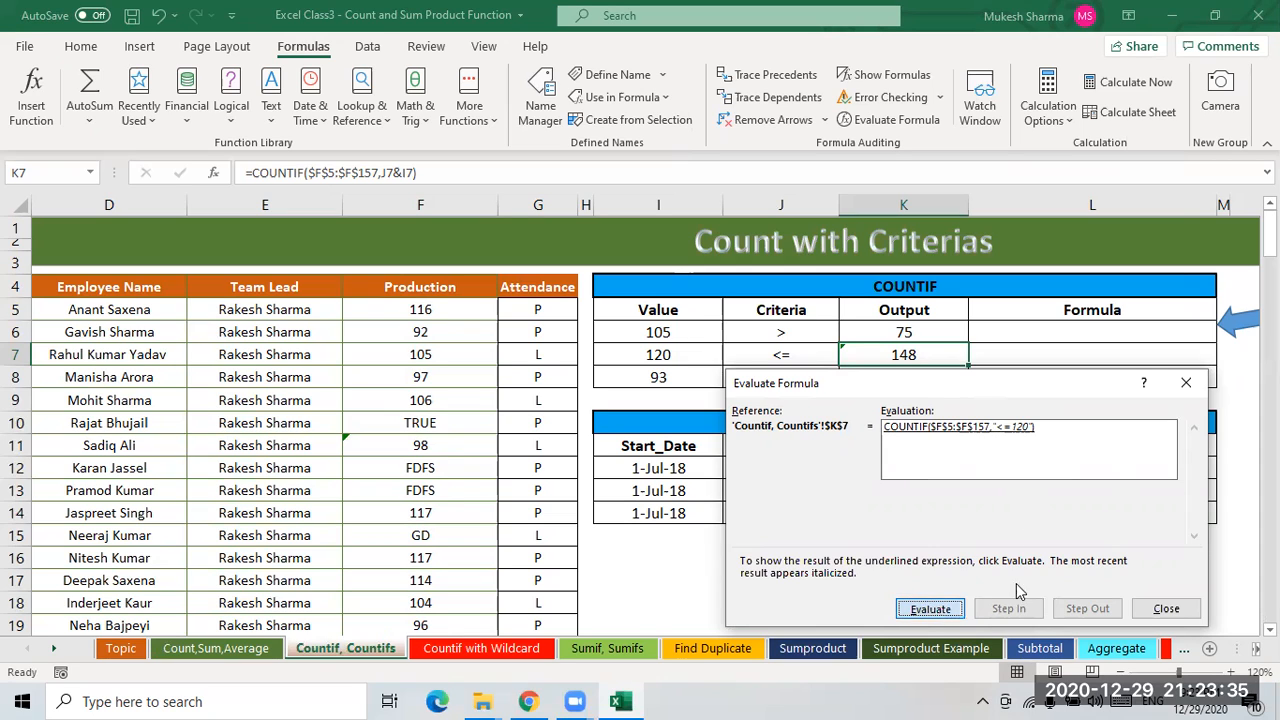
- Fill K7's cell-referenced COUNTIF formula down into K8
click(1160, 610)
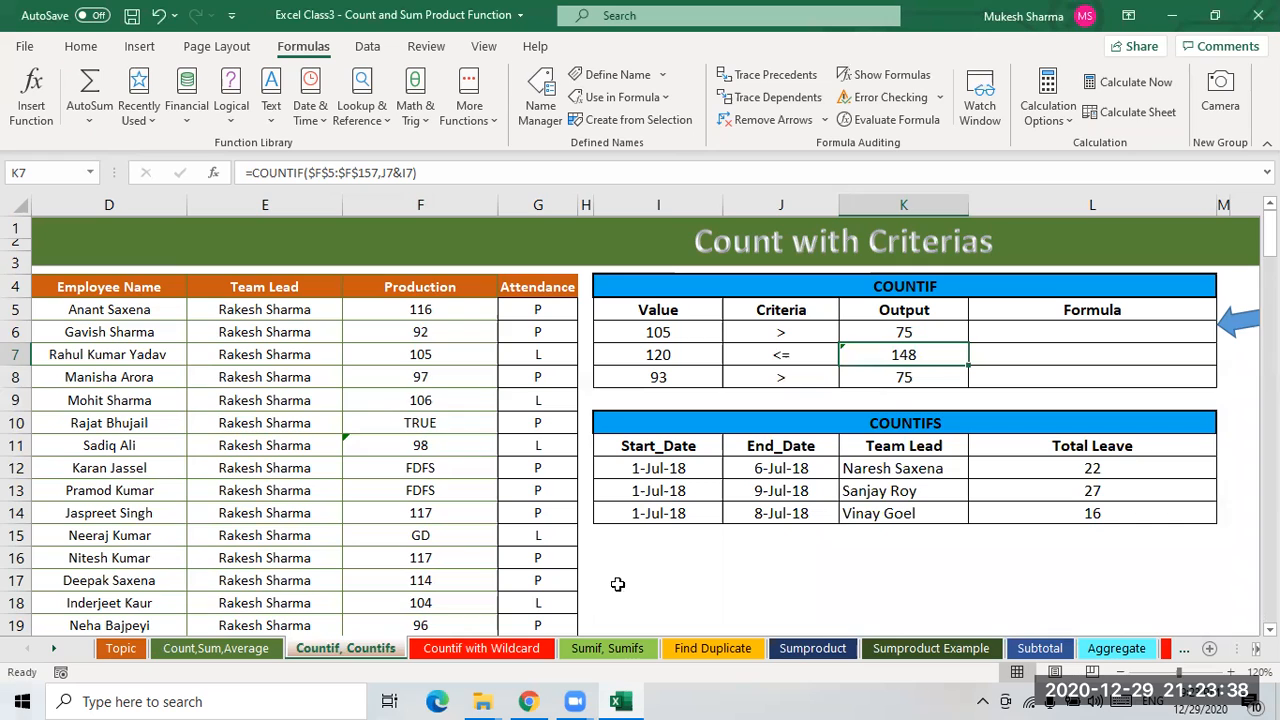
click(912, 375)
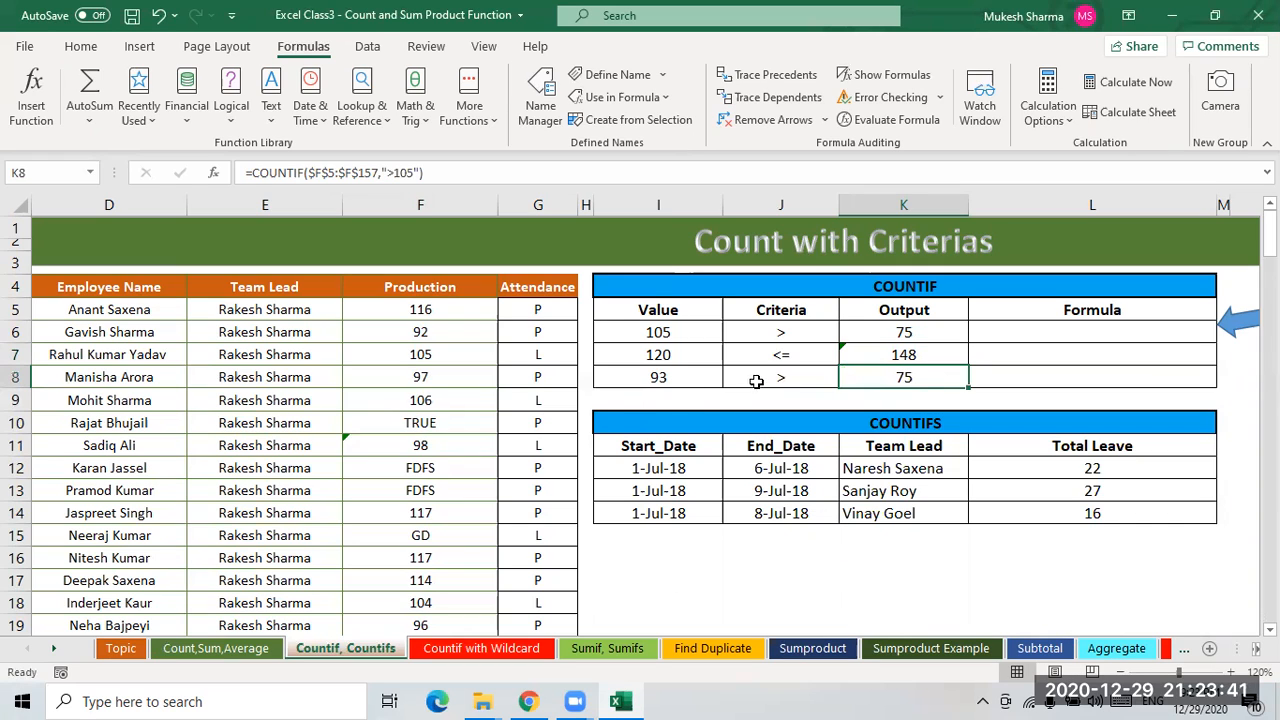
click(905, 358)
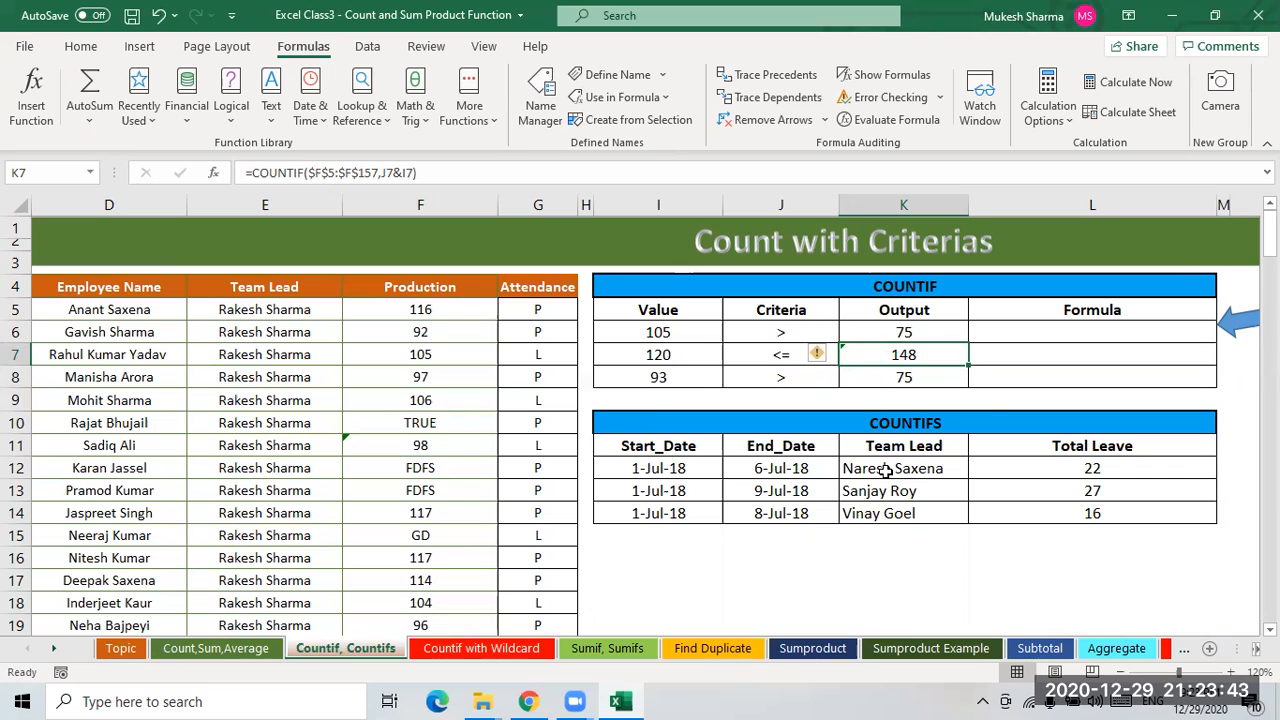
key(shift+Down)
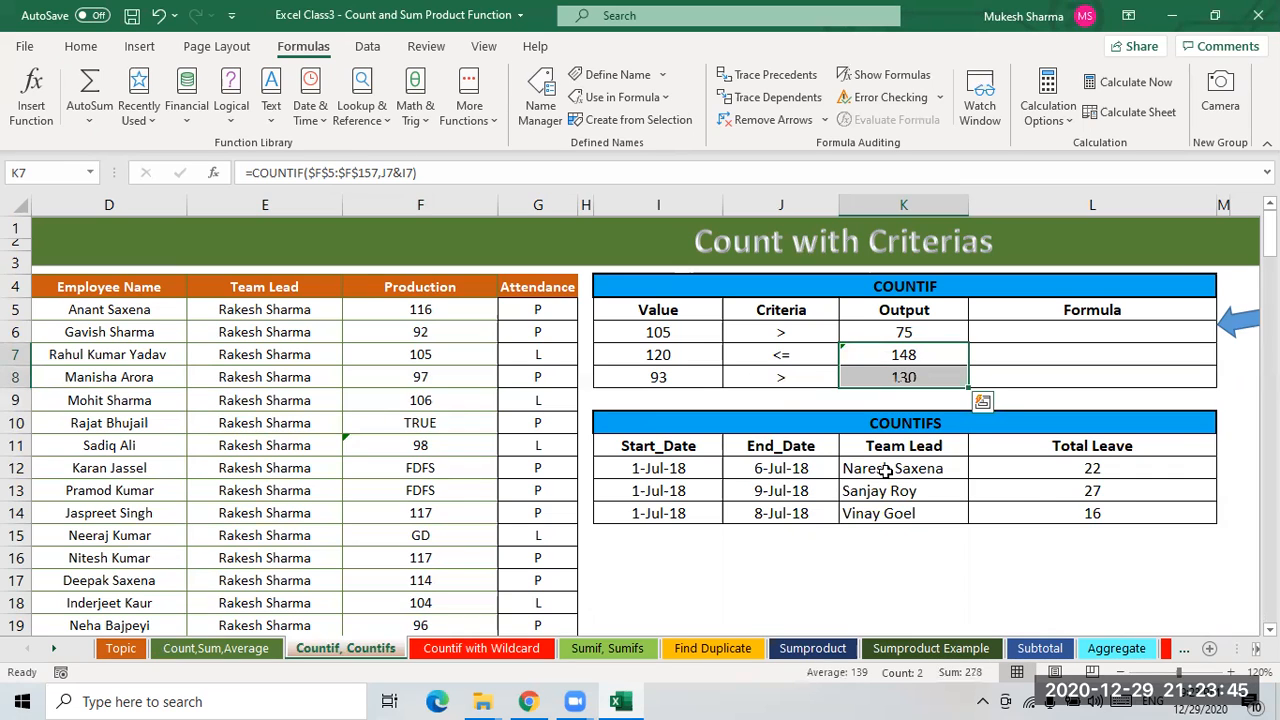
key(ctrl+q)
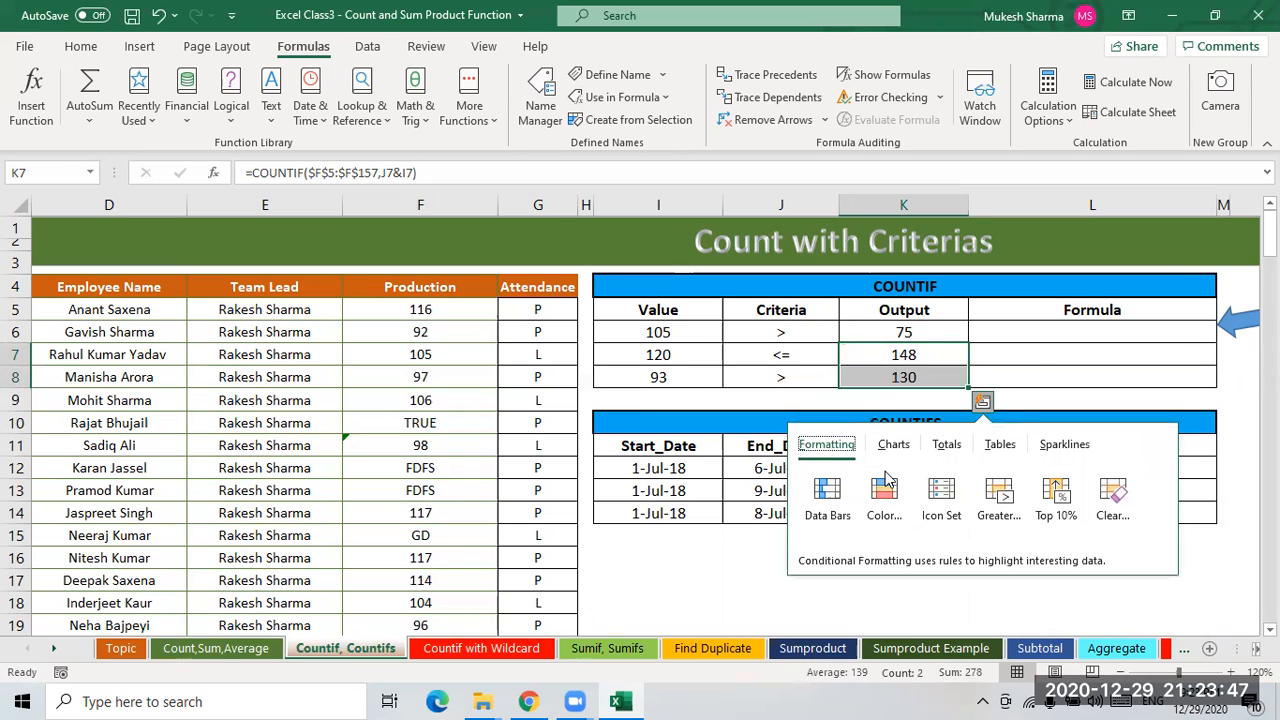
click(1033, 361)
click(933, 360)
click(920, 376)
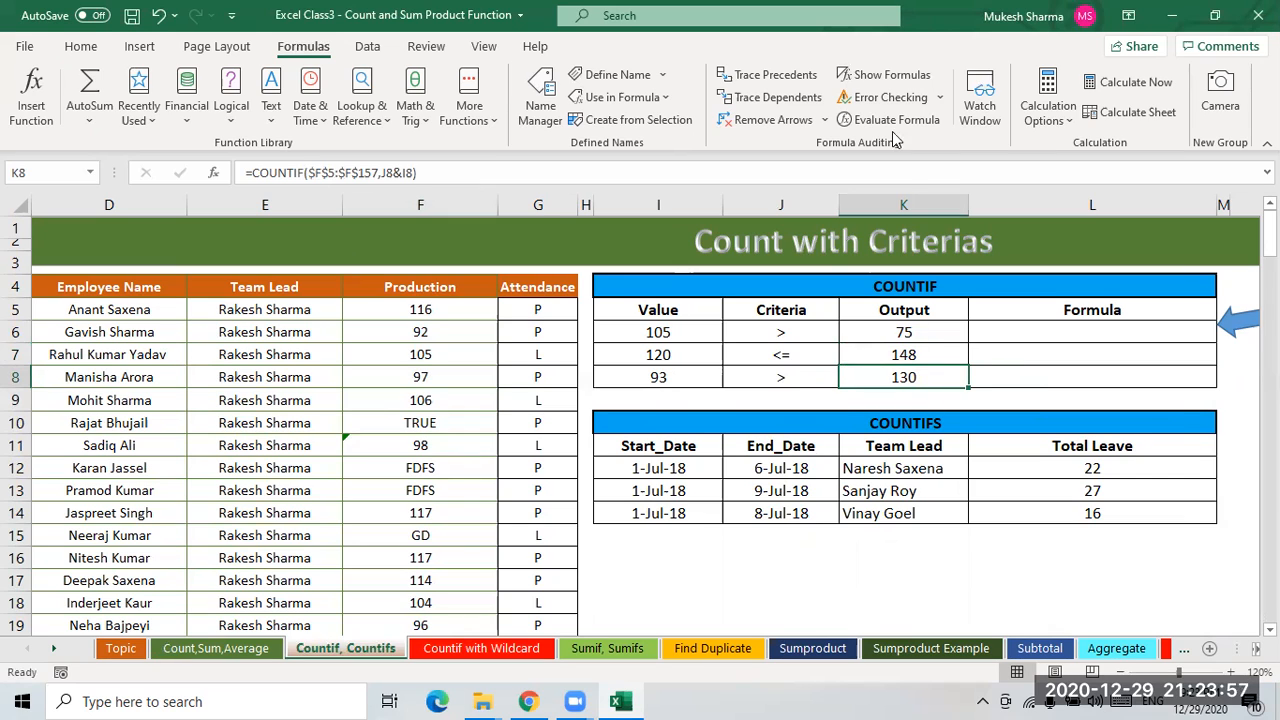
- Evaluate K8's formula step by step to its final result, then close the evaluator
click(929, 608)
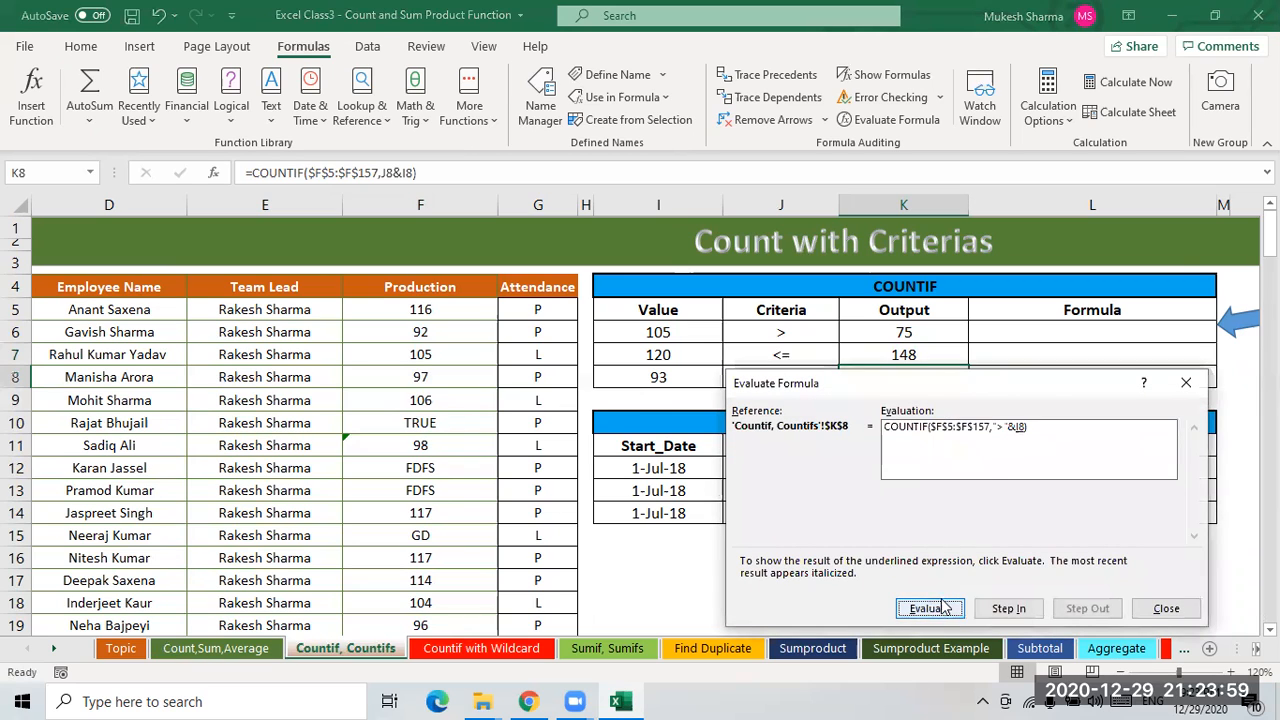
click(929, 608)
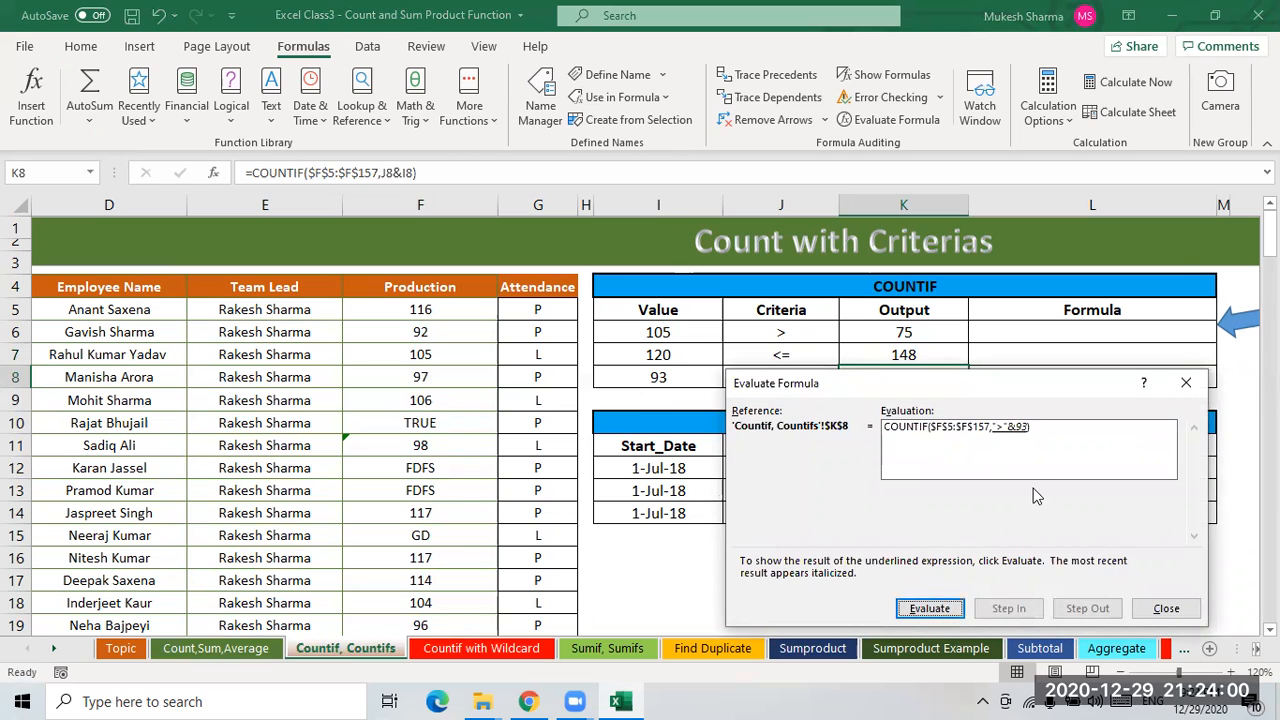
click(929, 610)
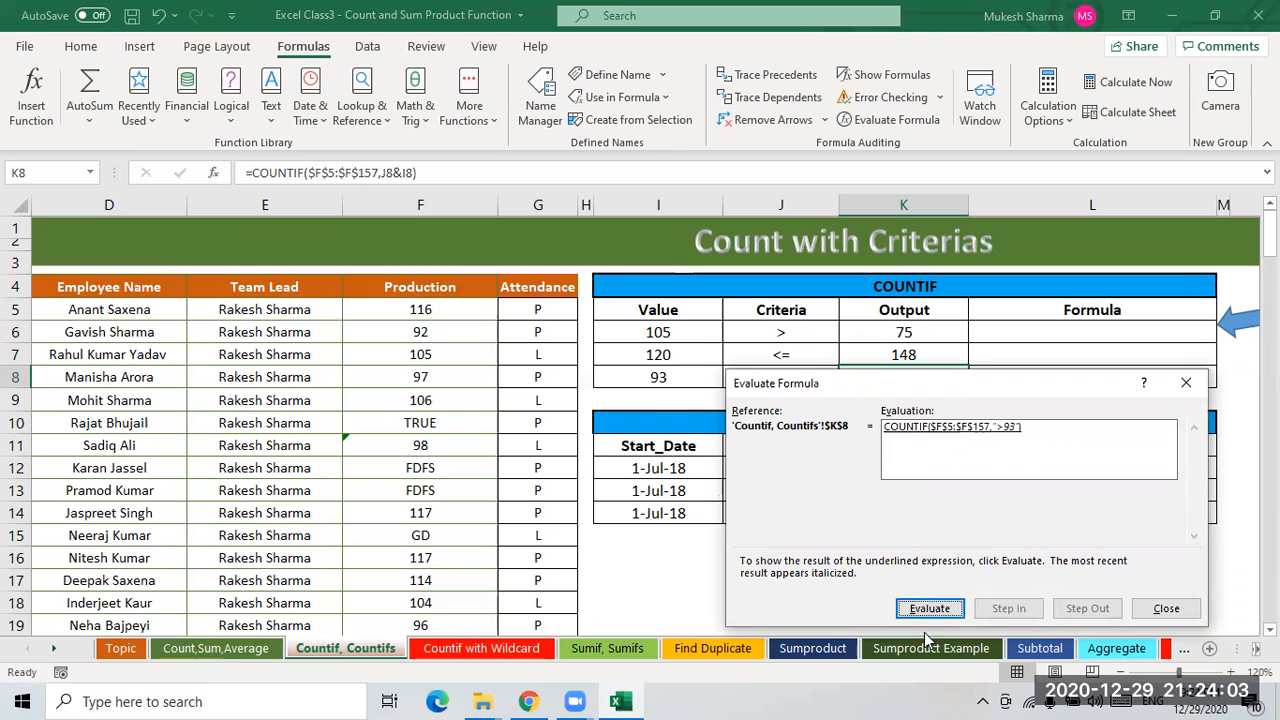
key(Return)
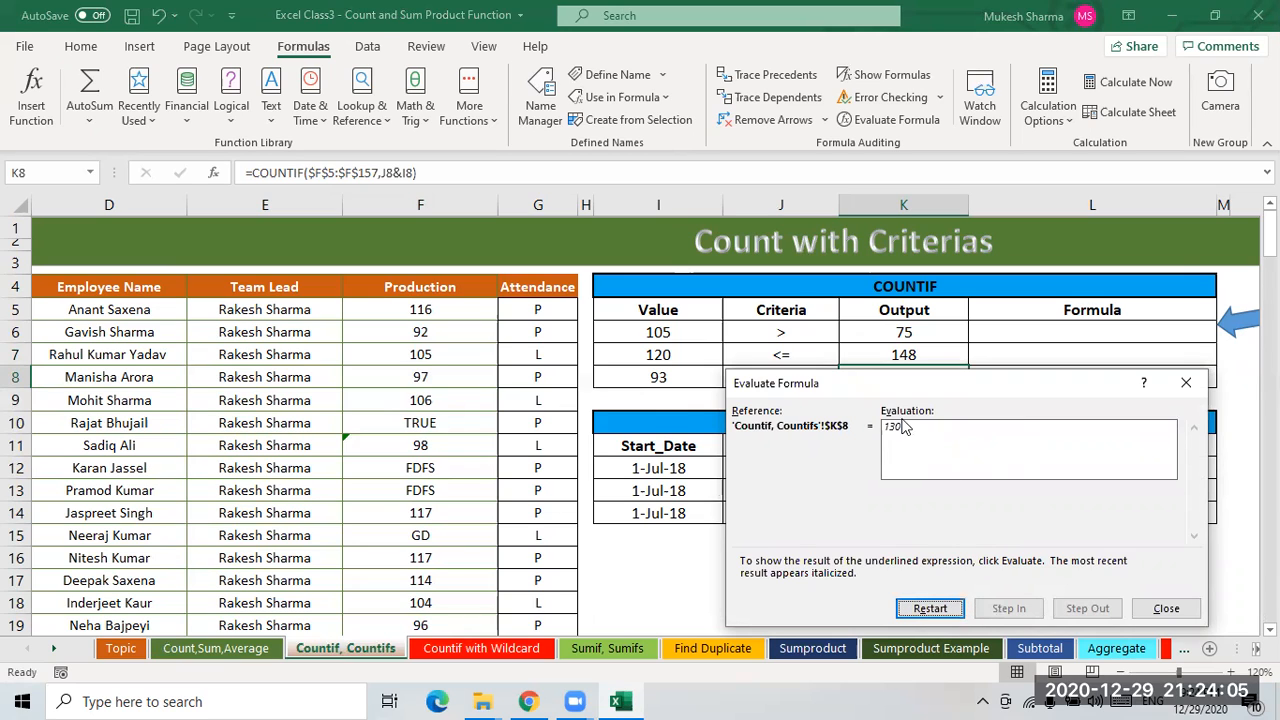
click(1162, 610)
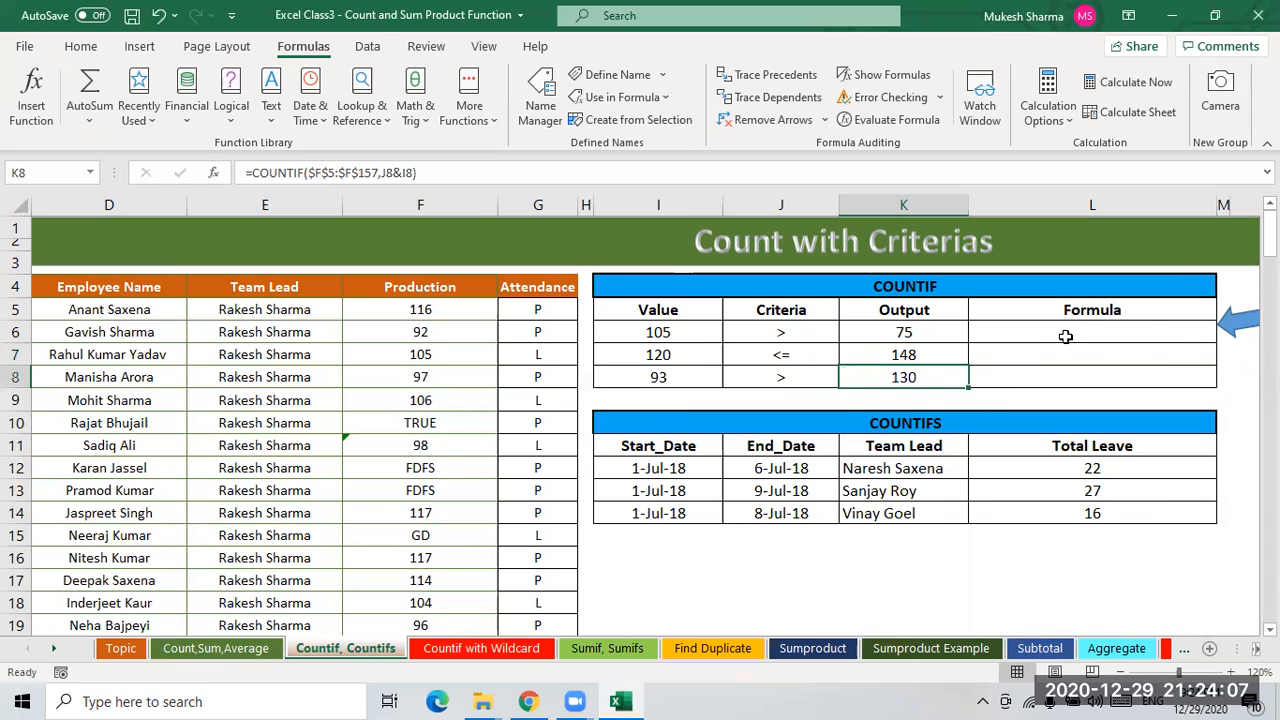
- Enter a FORMULATEXT formula in L6 that shows the formula of K6
click(1066, 336)
text(=)
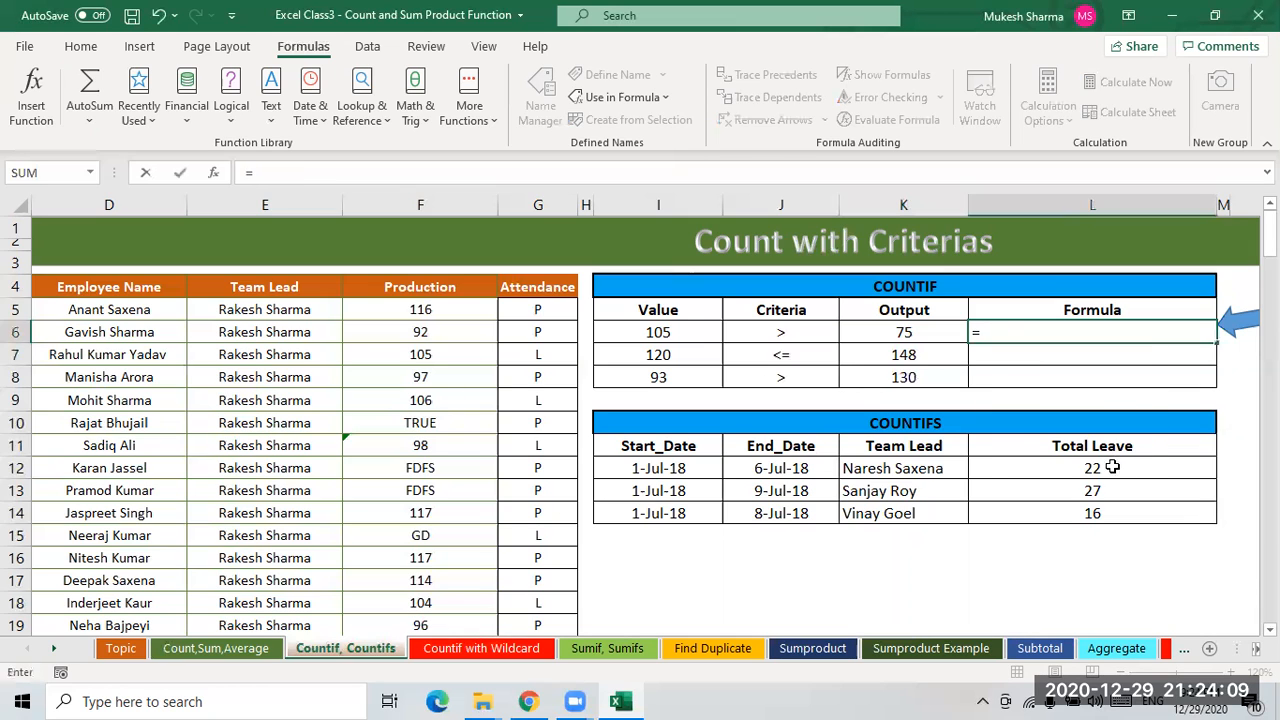
text(form)
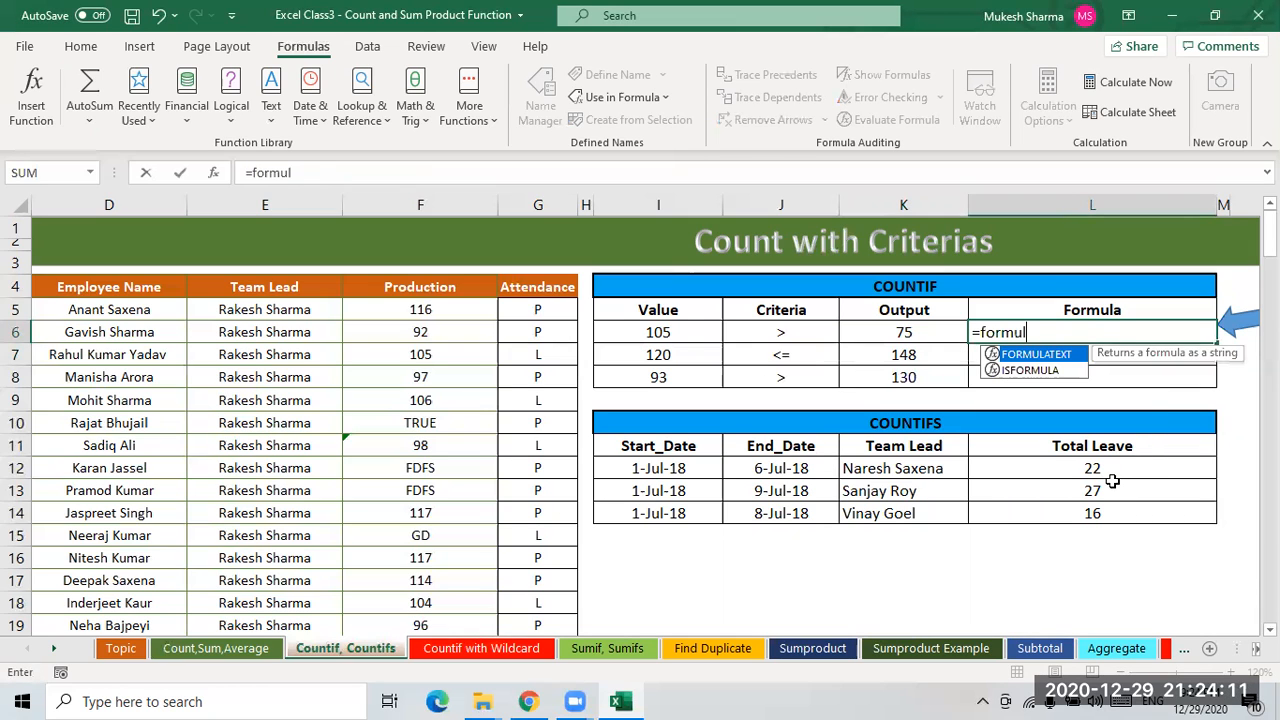
text(ul)
key(Tab)
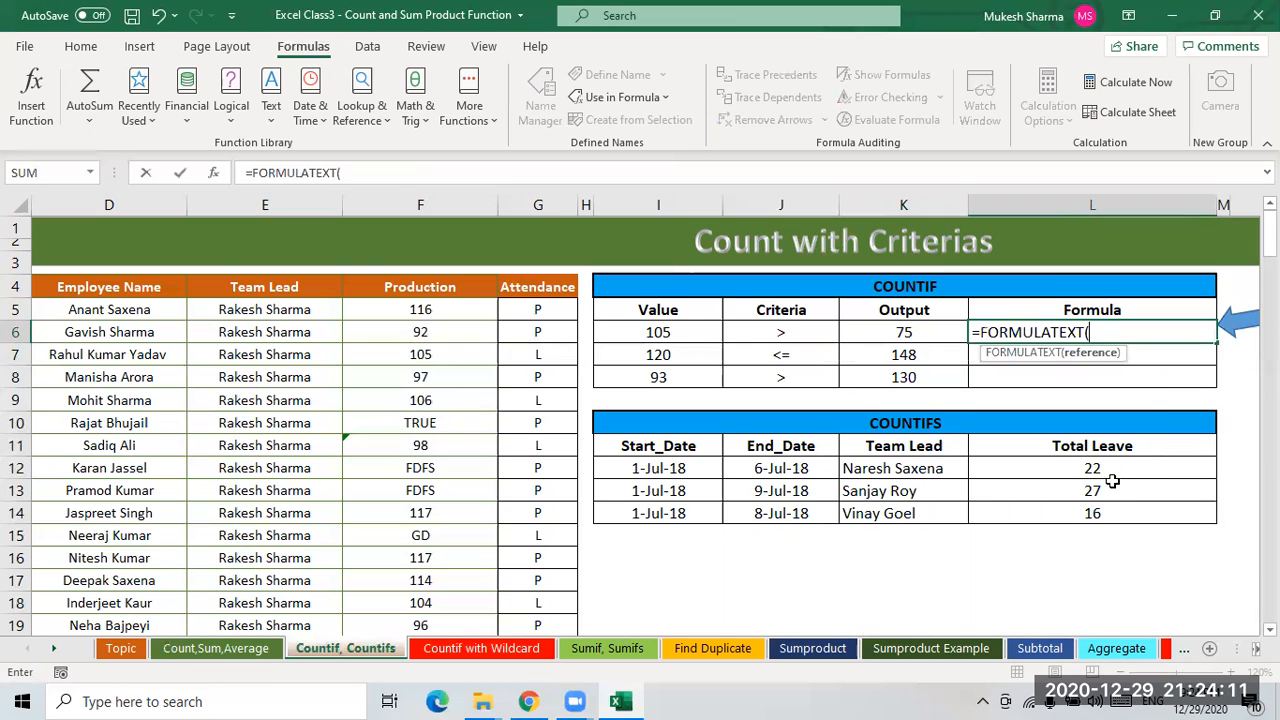
click(908, 336)
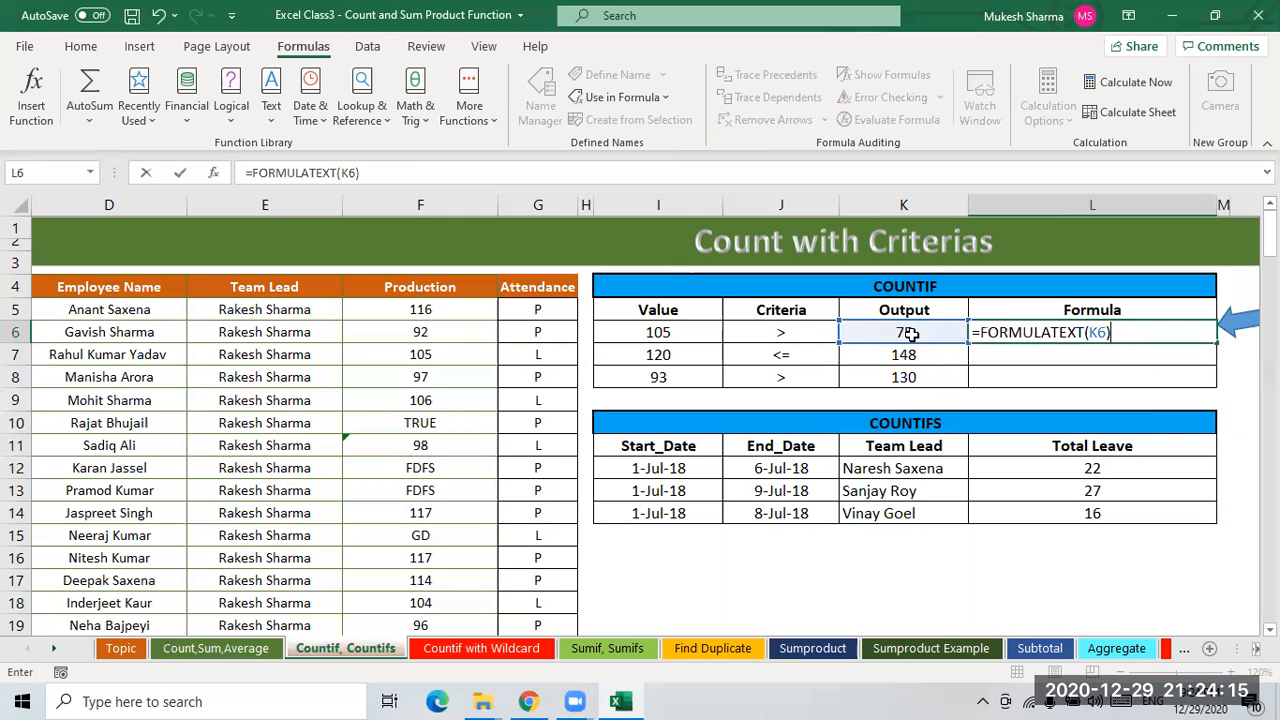
key(Return)
- Fill L6's FORMULATEXT formula down through L8
key(Up)
key(shift+Down)
key(shift+Down)
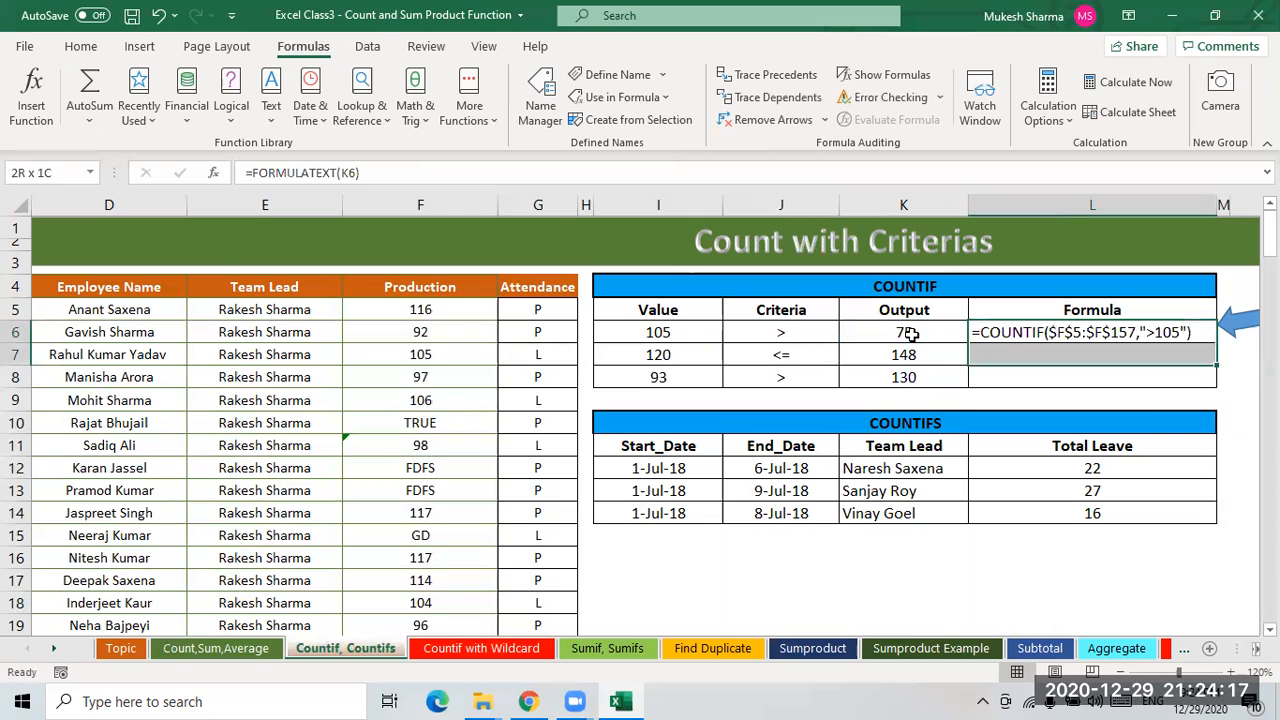
key(ctrl+d)
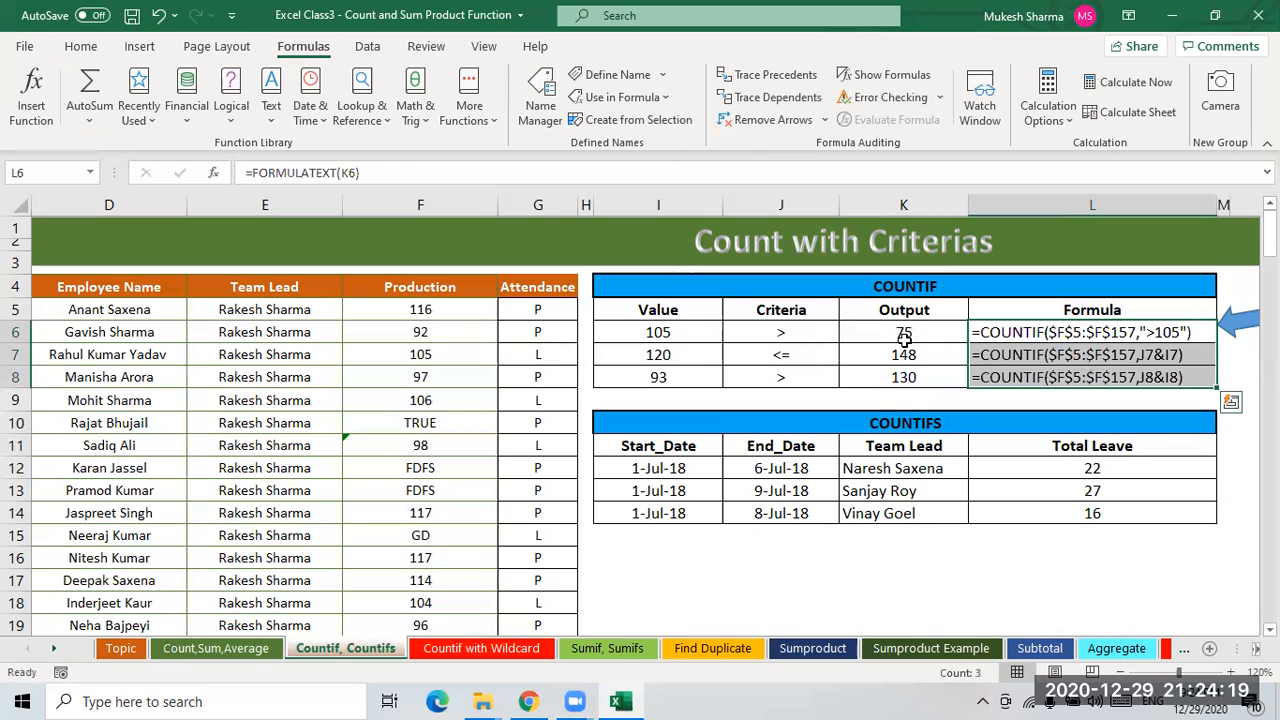
click(1238, 356)
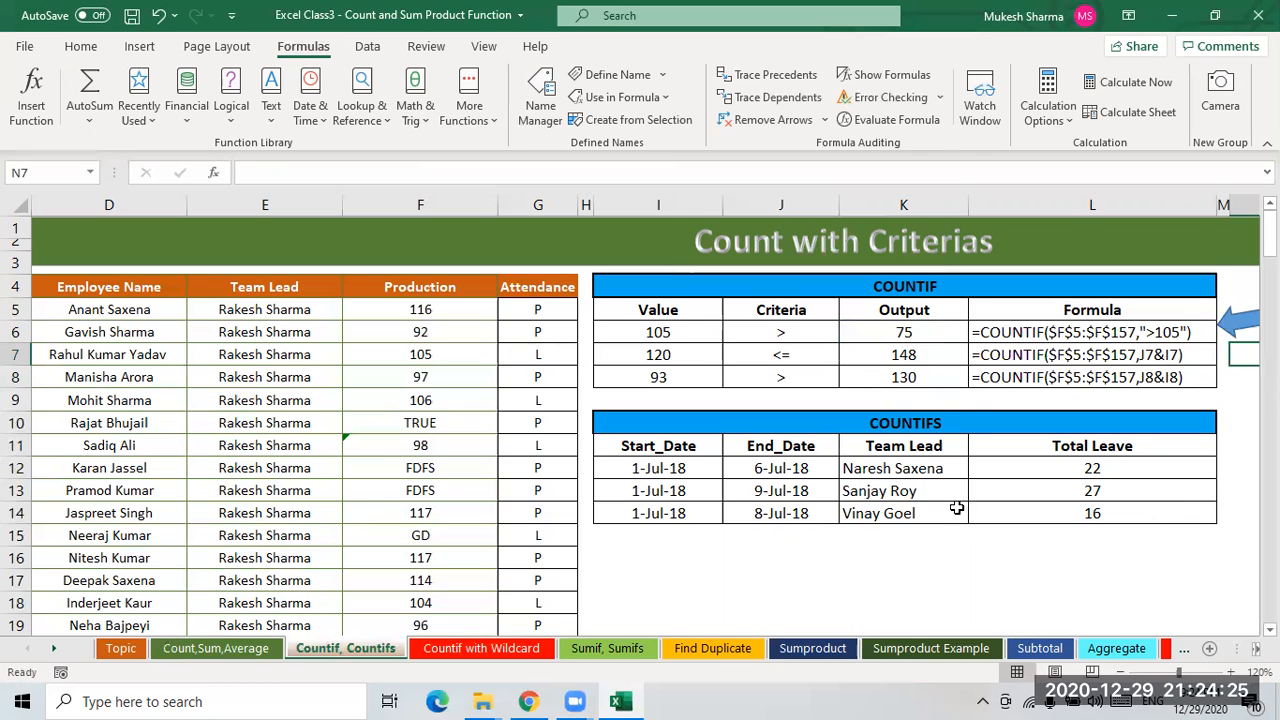
- Clear the Total Leave values in L12:L14 of the COUNTIFS table
click(654, 490)
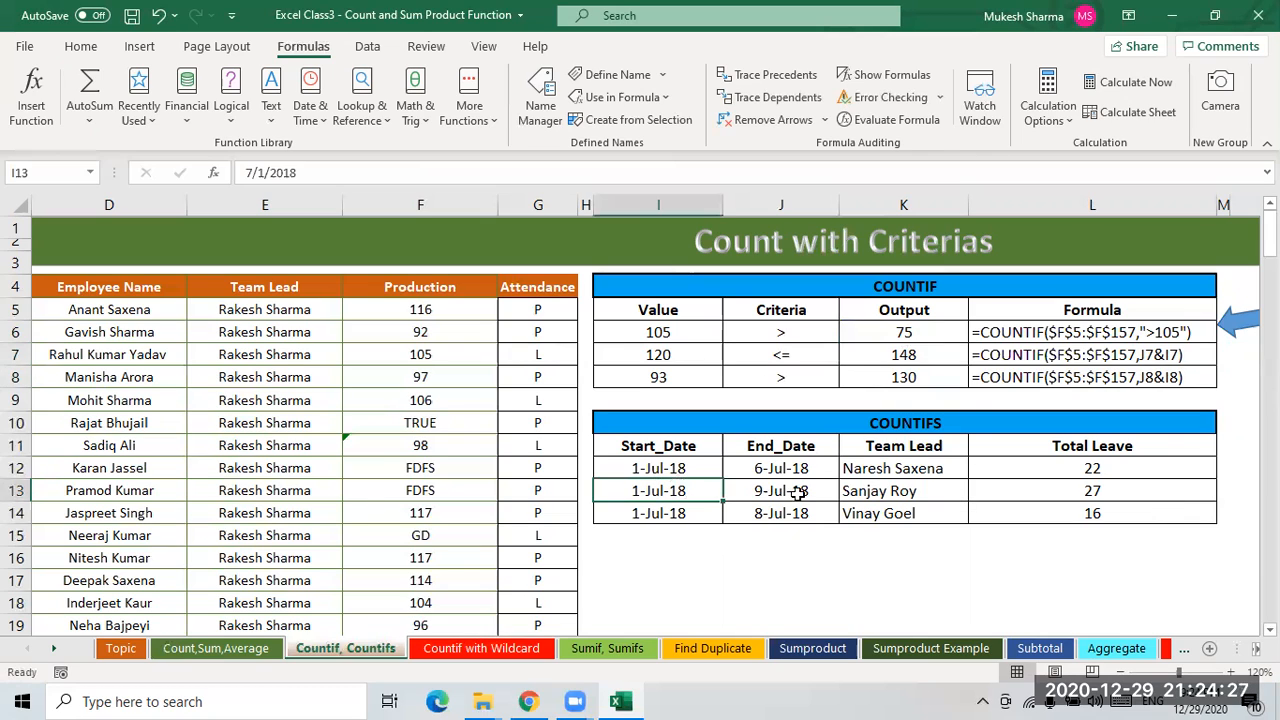
click(773, 471)
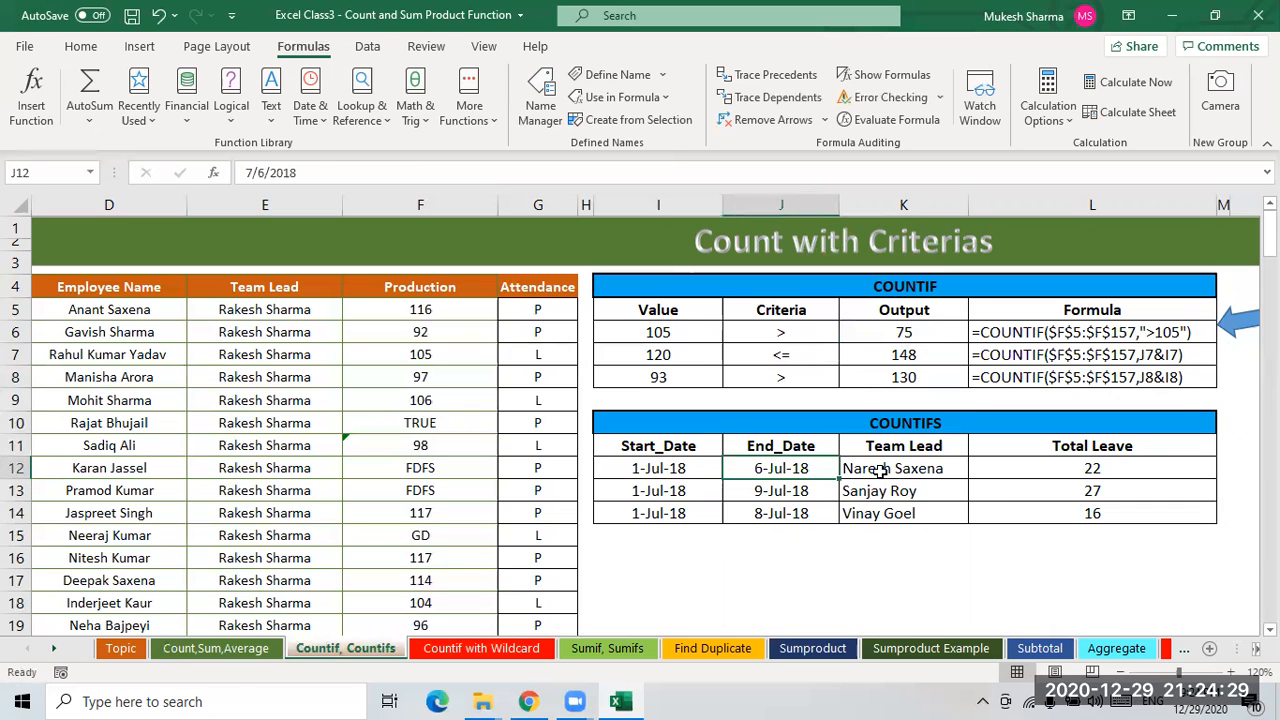
click(878, 470)
click(1016, 489)
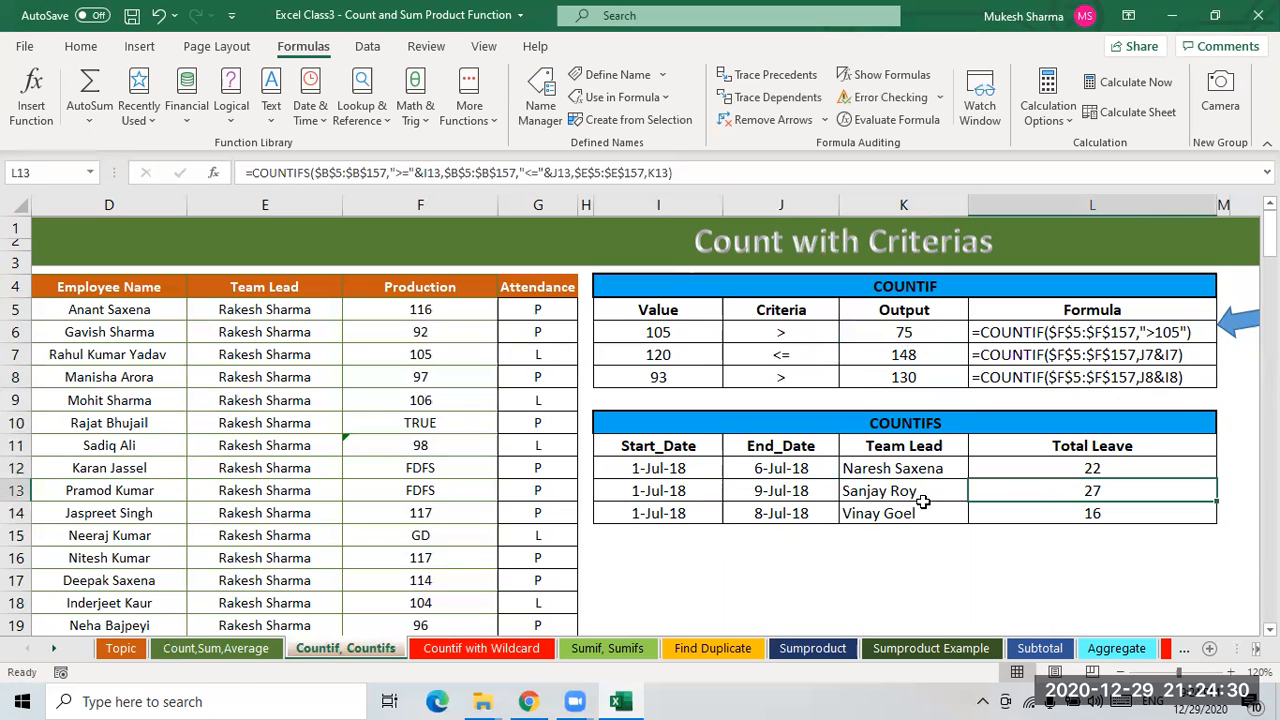
click(766, 497)
drag(1058, 470, 1071, 510)
key(BackSpace)
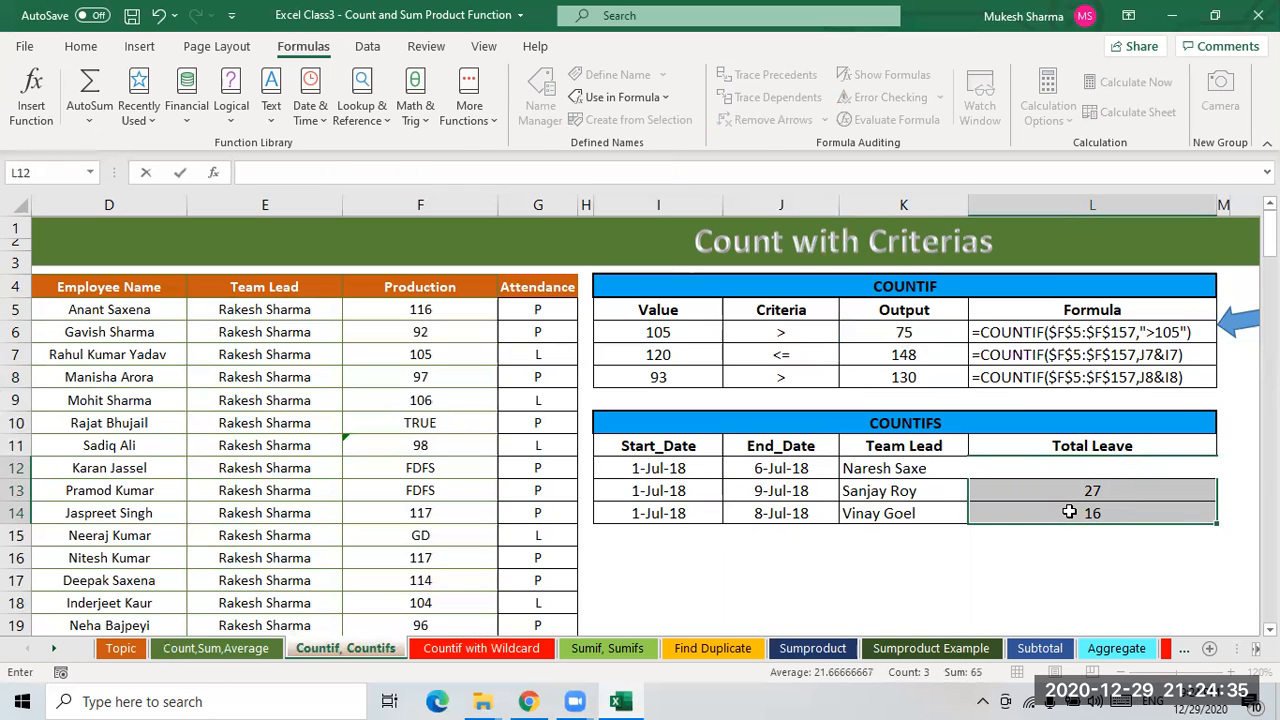
click(891, 581)
drag(1100, 472, 1097, 515)
key(Delete)
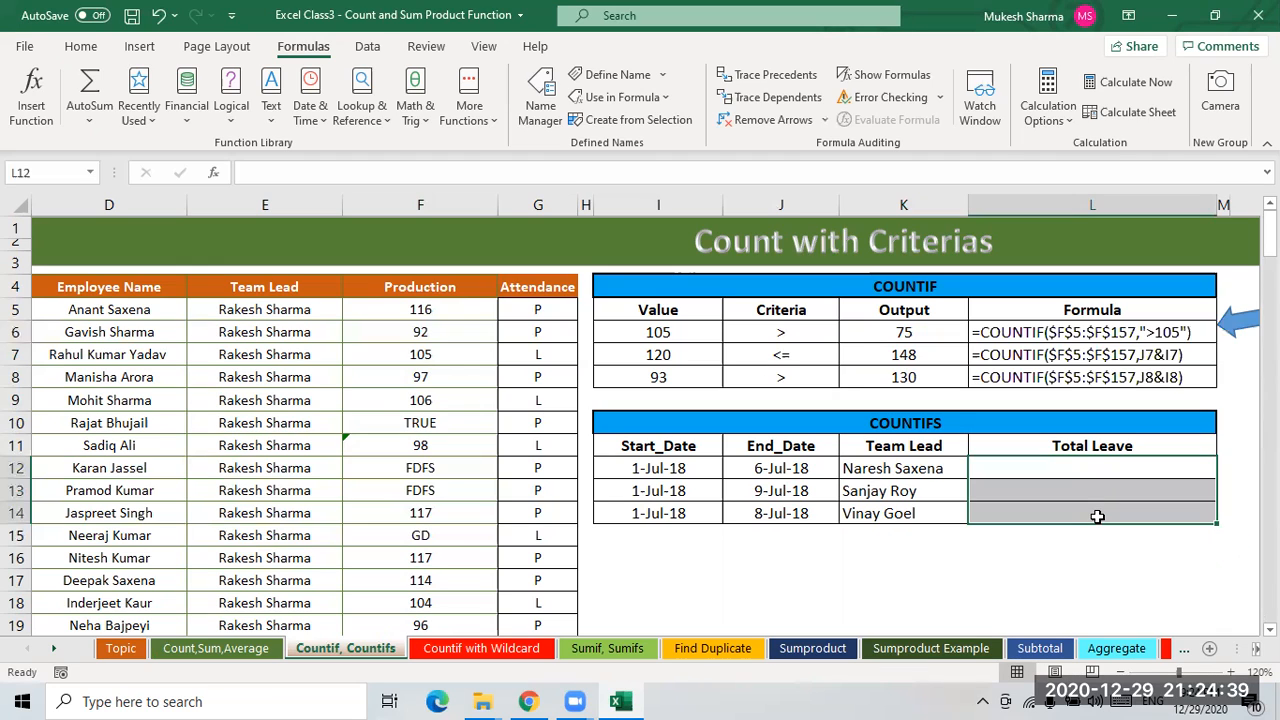
- Examine the COUNTIFS table's start dates, end dates and team lead cells
click(921, 341)
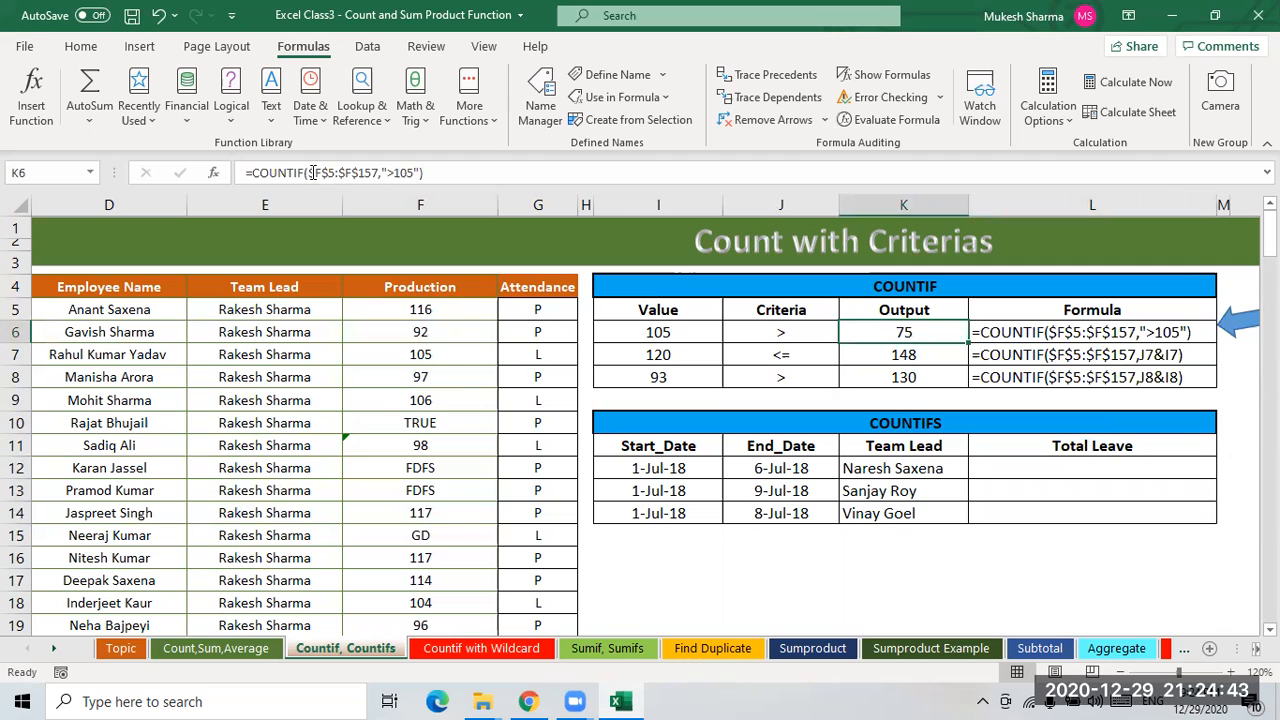
click(1007, 468)
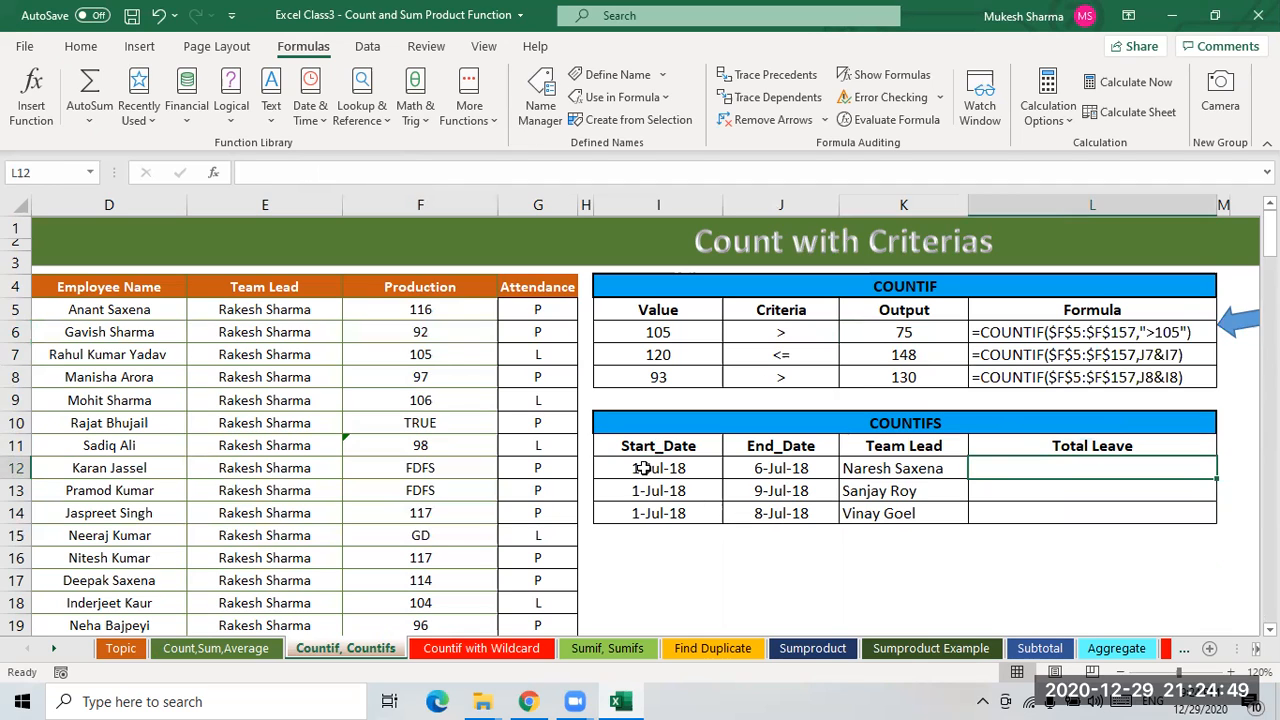
drag(652, 448, 656, 515)
drag(760, 447, 767, 522)
drag(908, 448, 905, 514)
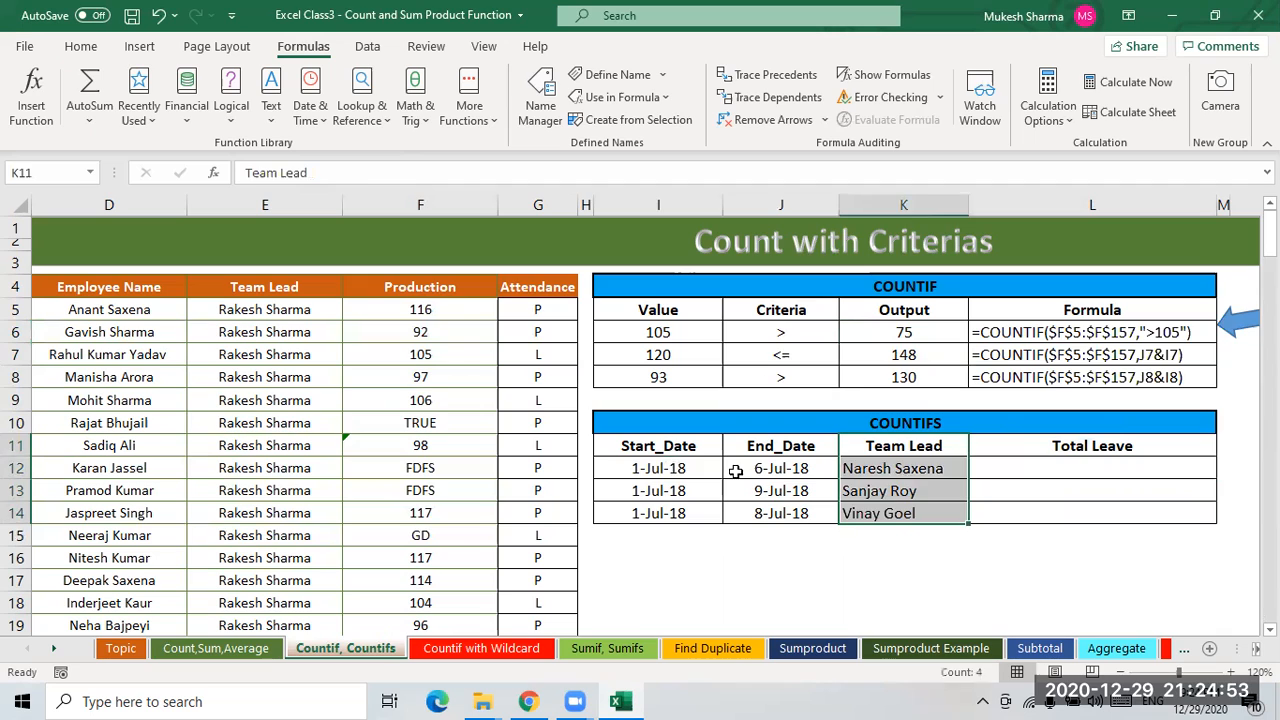
click(662, 470)
drag(775, 474, 820, 472)
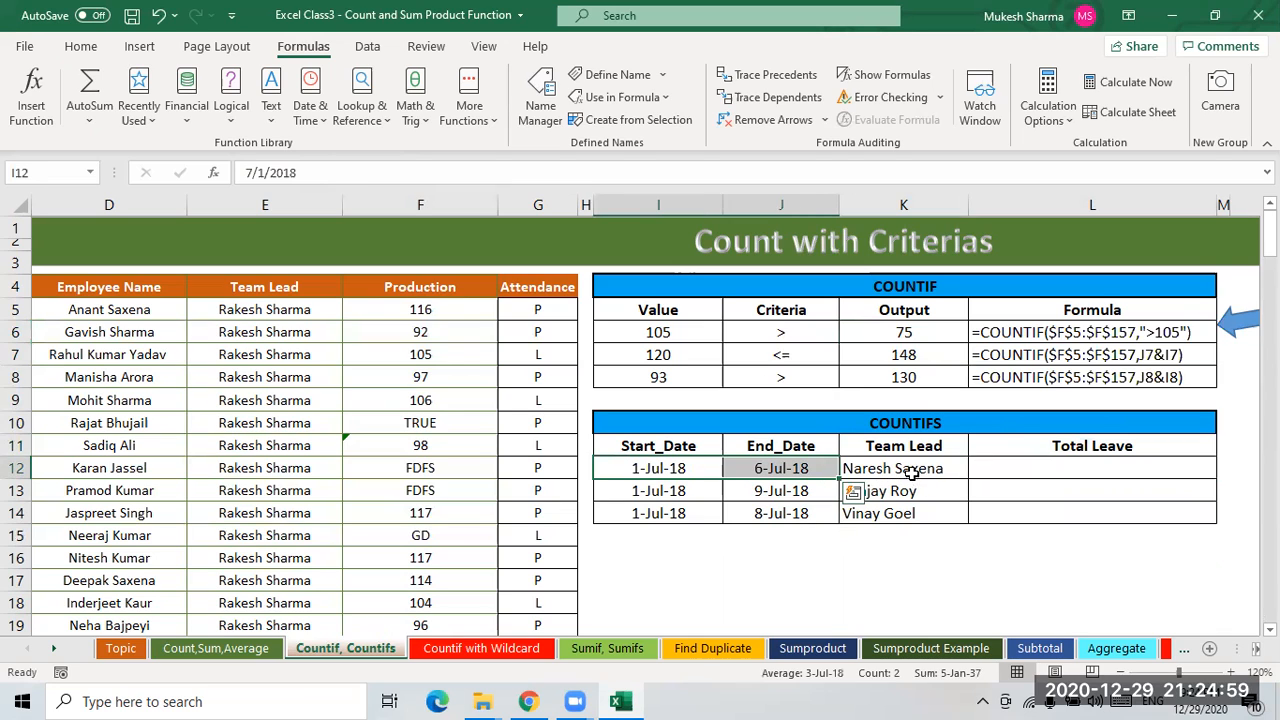
click(914, 474)
drag(658, 470, 790, 471)
click(891, 470)
drag(645, 470, 790, 470)
click(893, 470)
click(1071, 468)
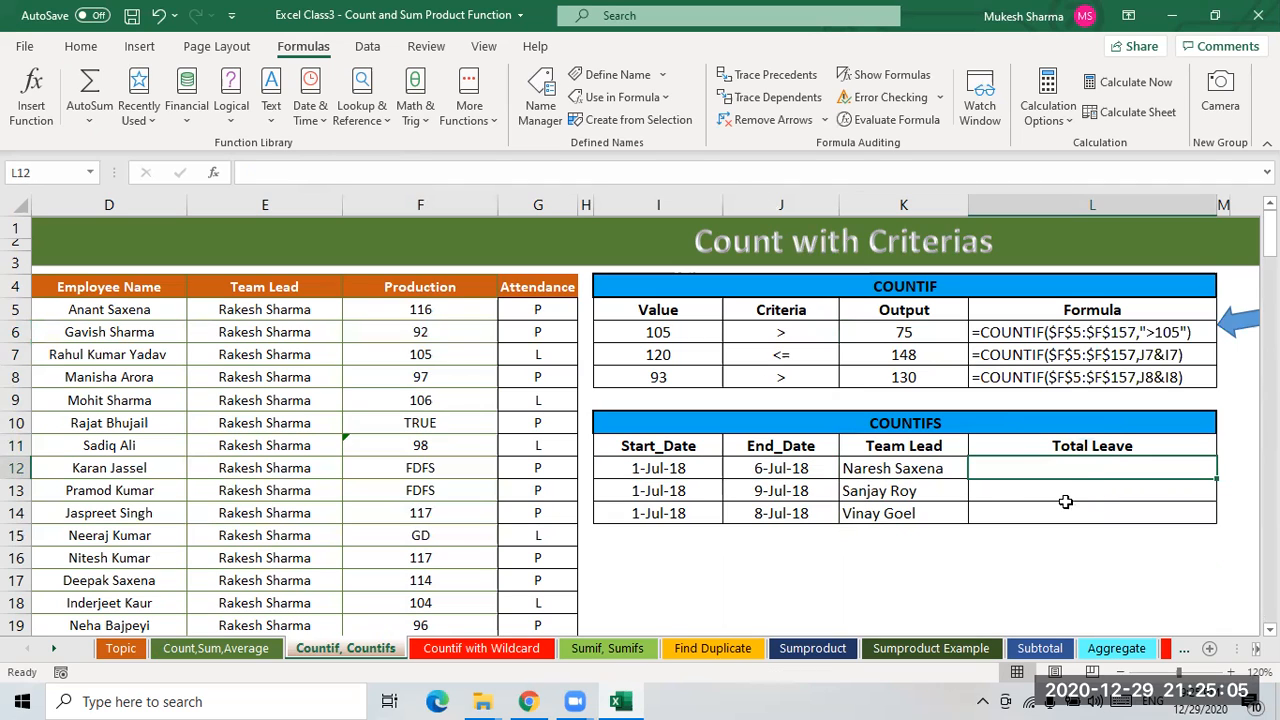
- Begin a COUNTIFS formula in L12 using the absolute date range $B$5:$B$157 as the first criteria range
text(=c)
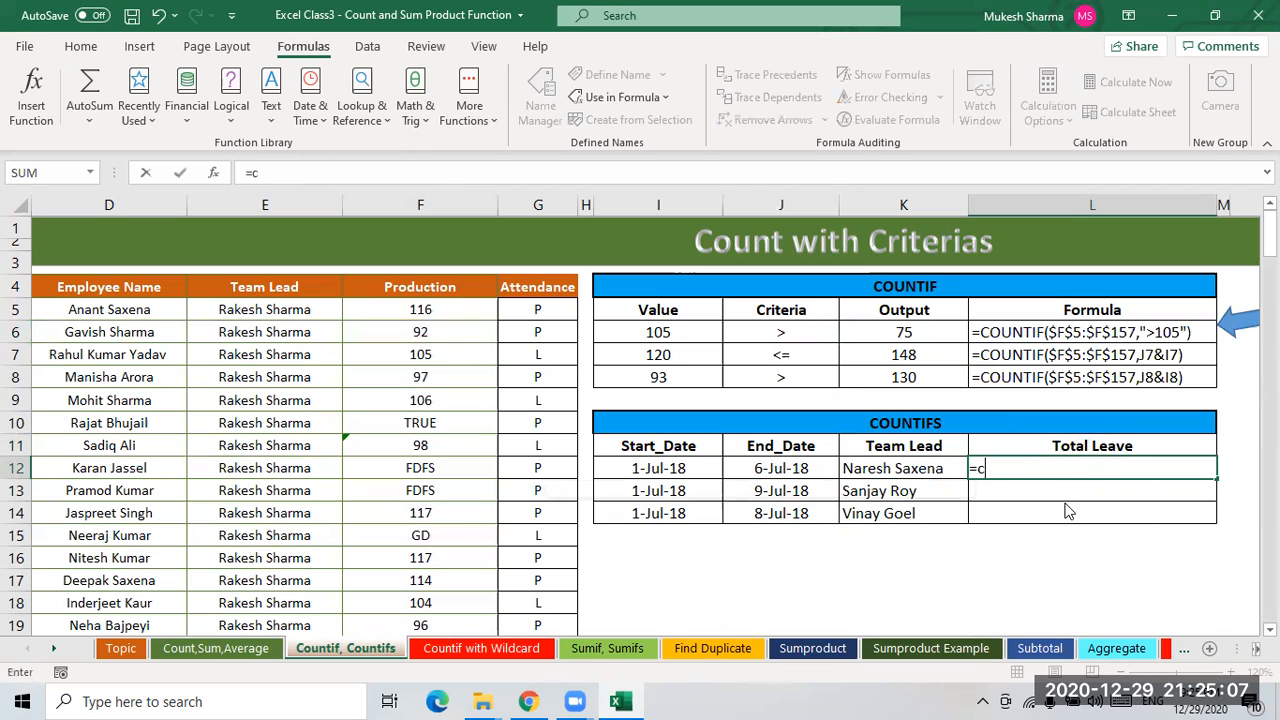
text(ountif)
double_click(1062, 489)
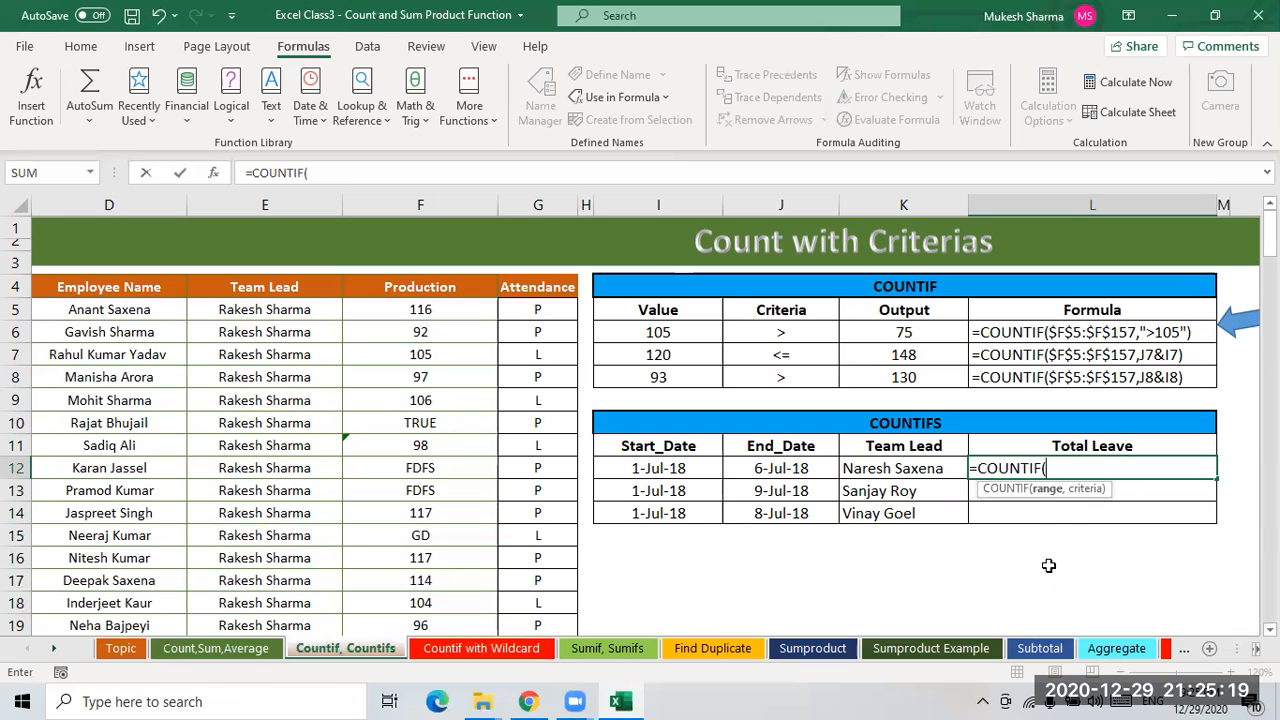
key(BackSpace)
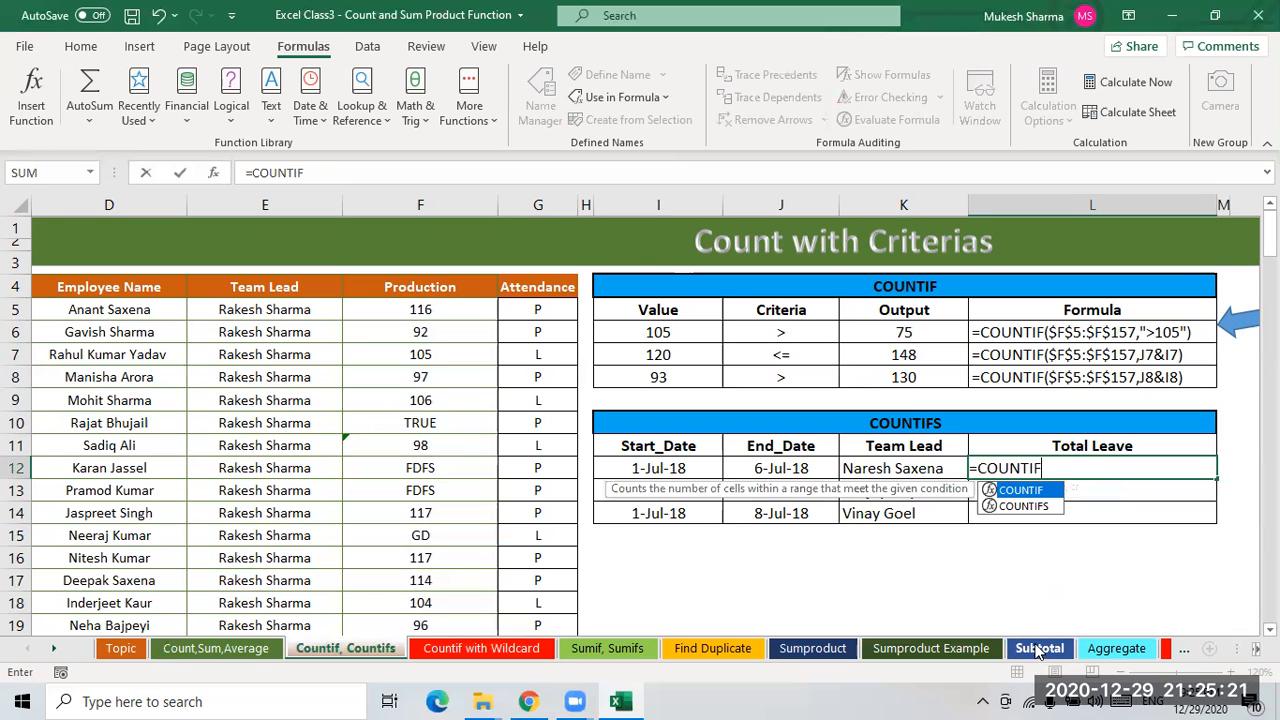
text(s)
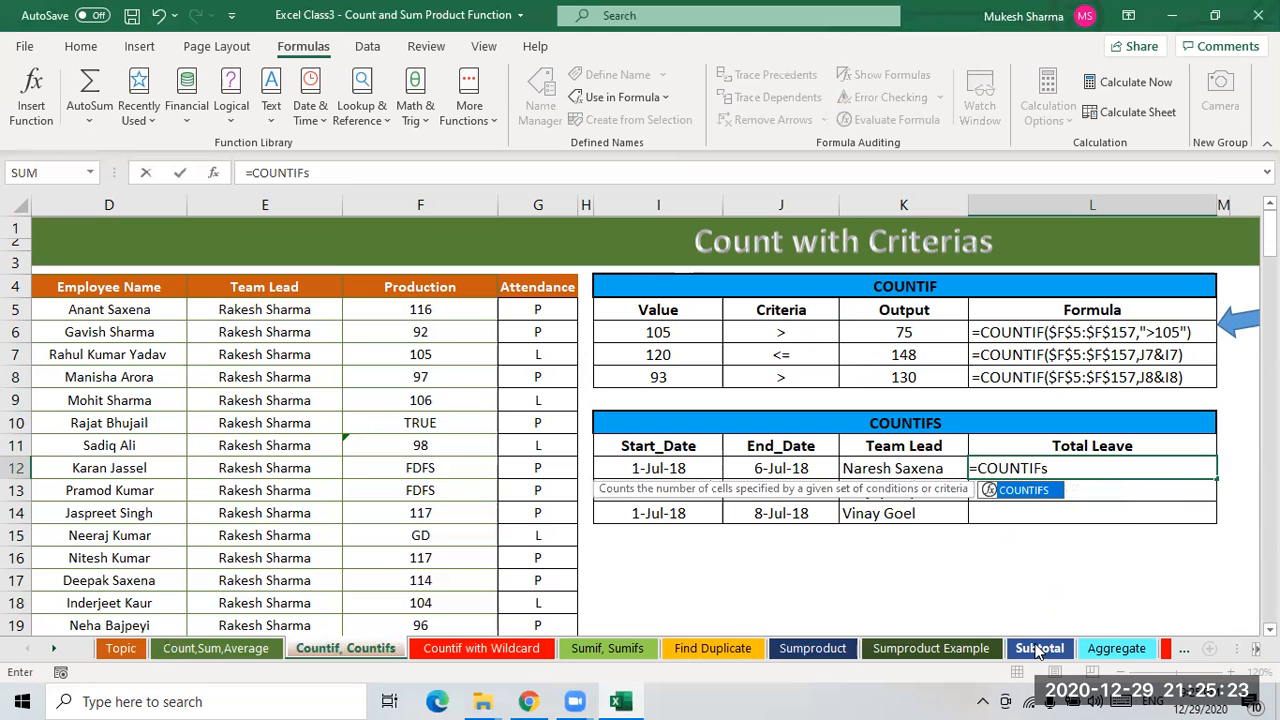
key(Tab)
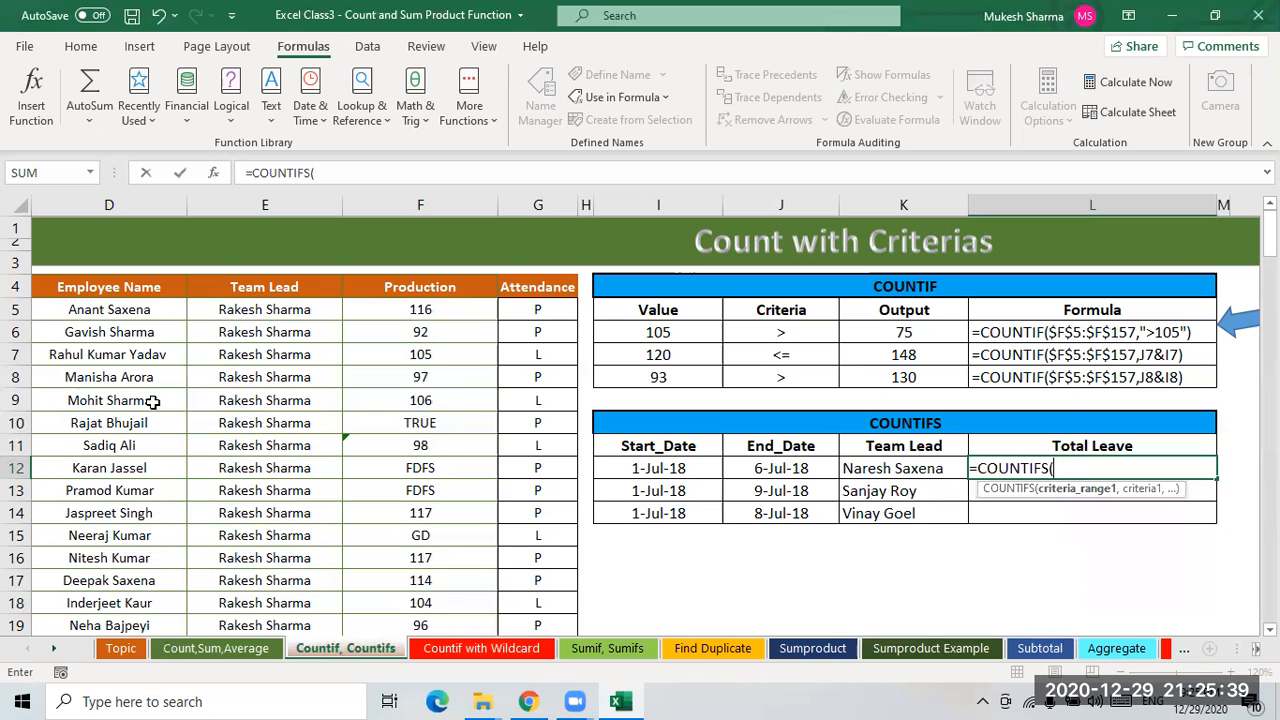
click(280, 333)
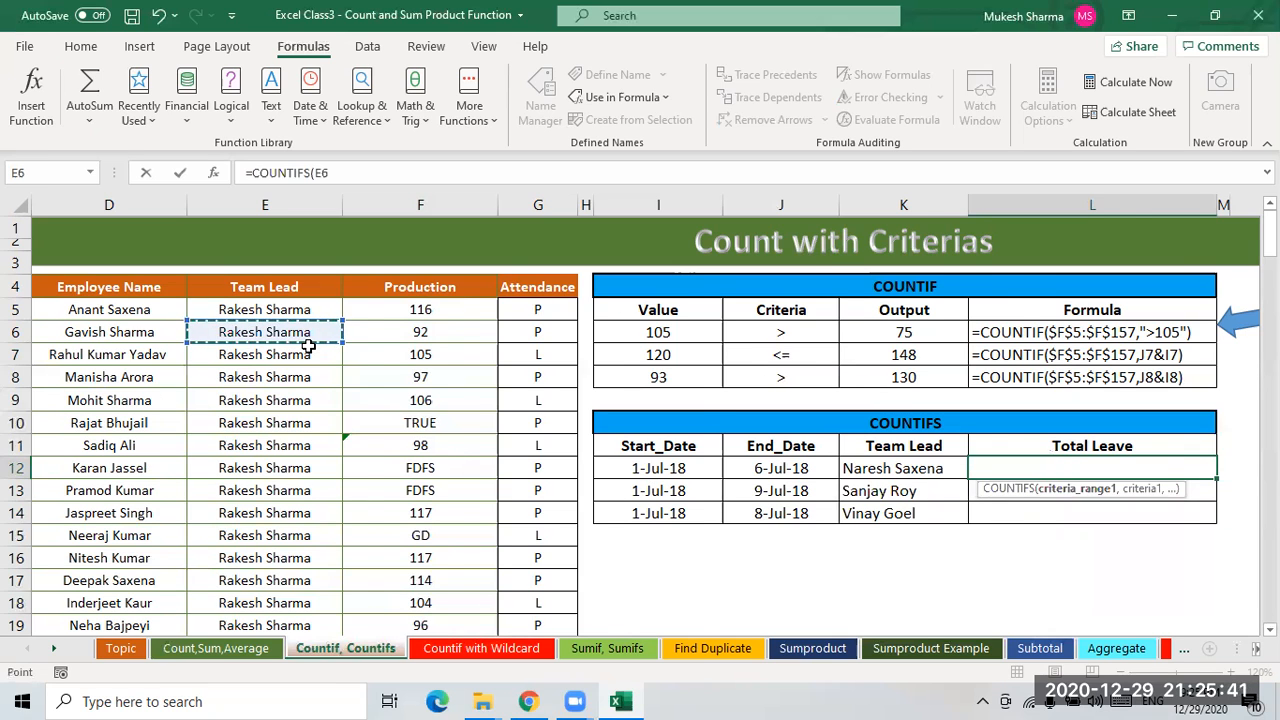
key(Left)
key(Left)
key(Left)
key(Left)
key(Right)
key(Up)
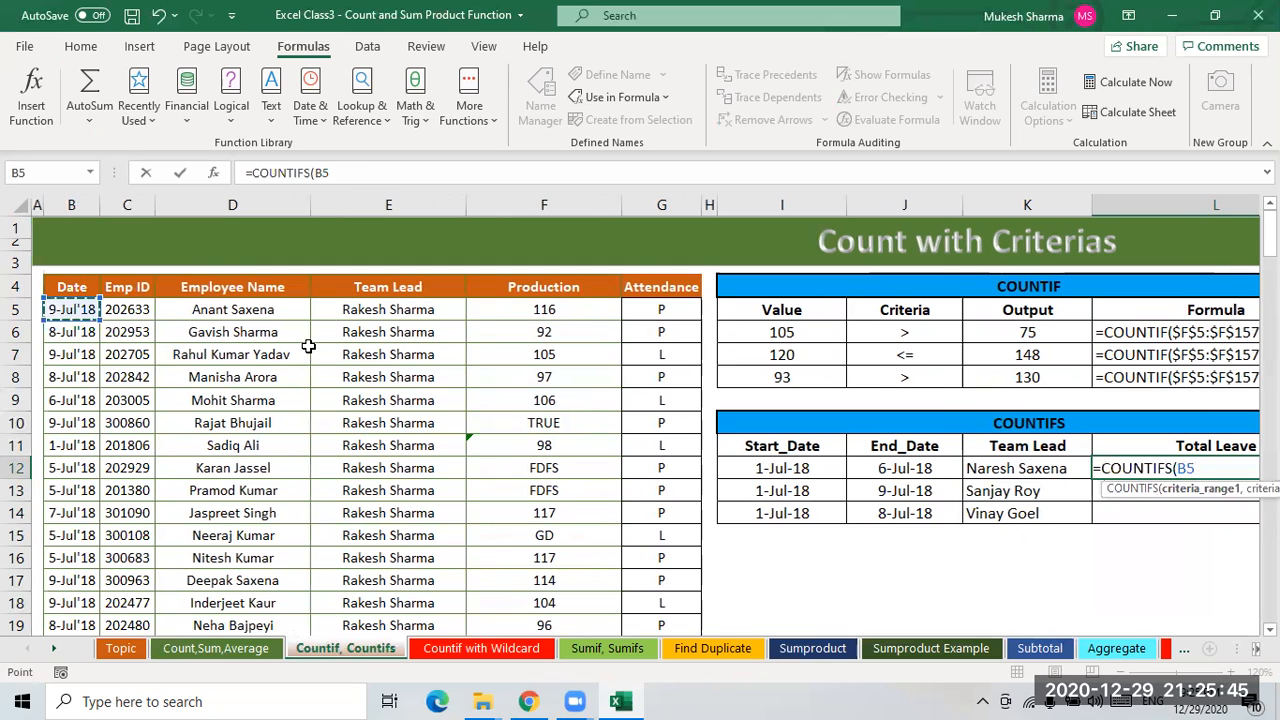
key(ctrl+shift+Down)
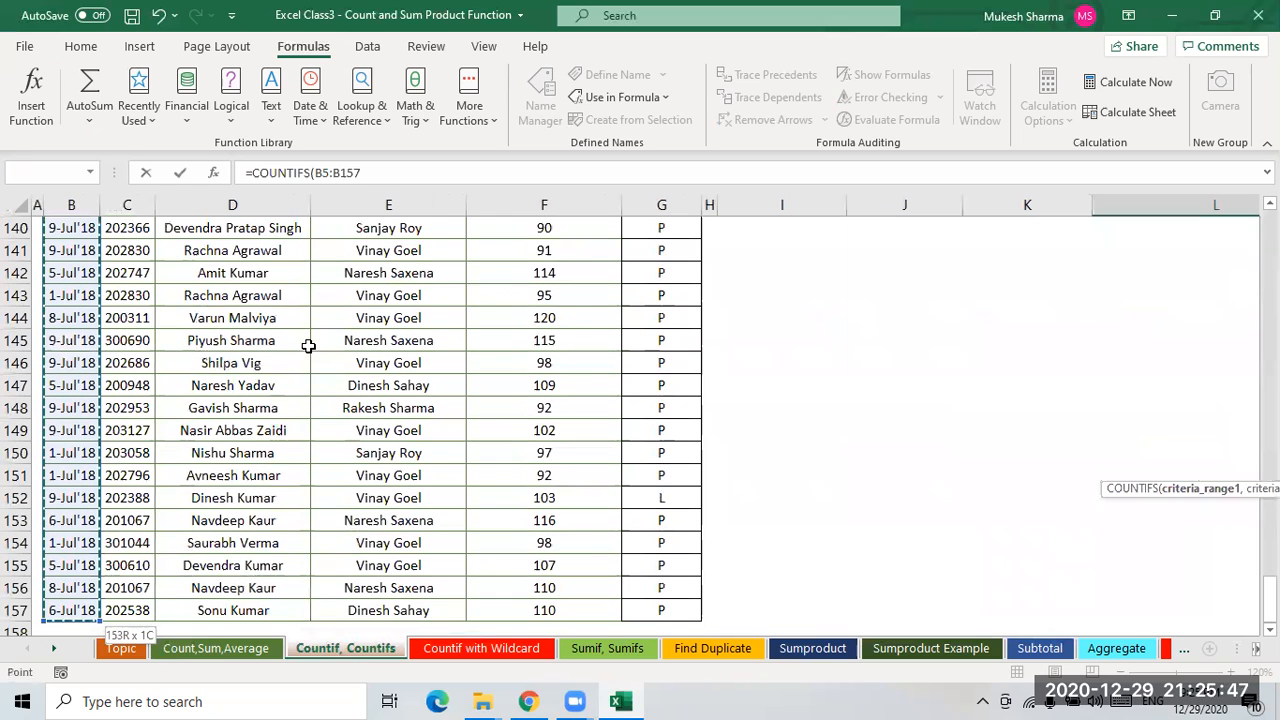
key(F4)
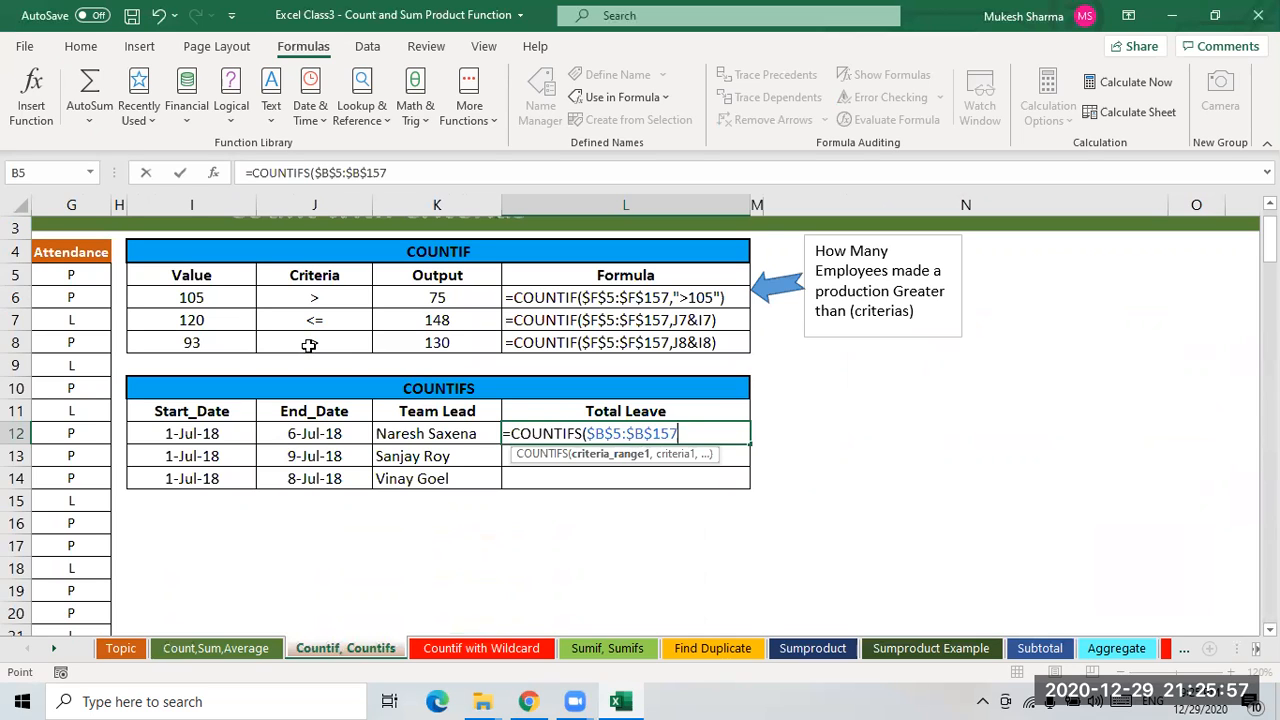
- Add the first criterion ">="&I12 so dates on or after the start date are counted
text(,)
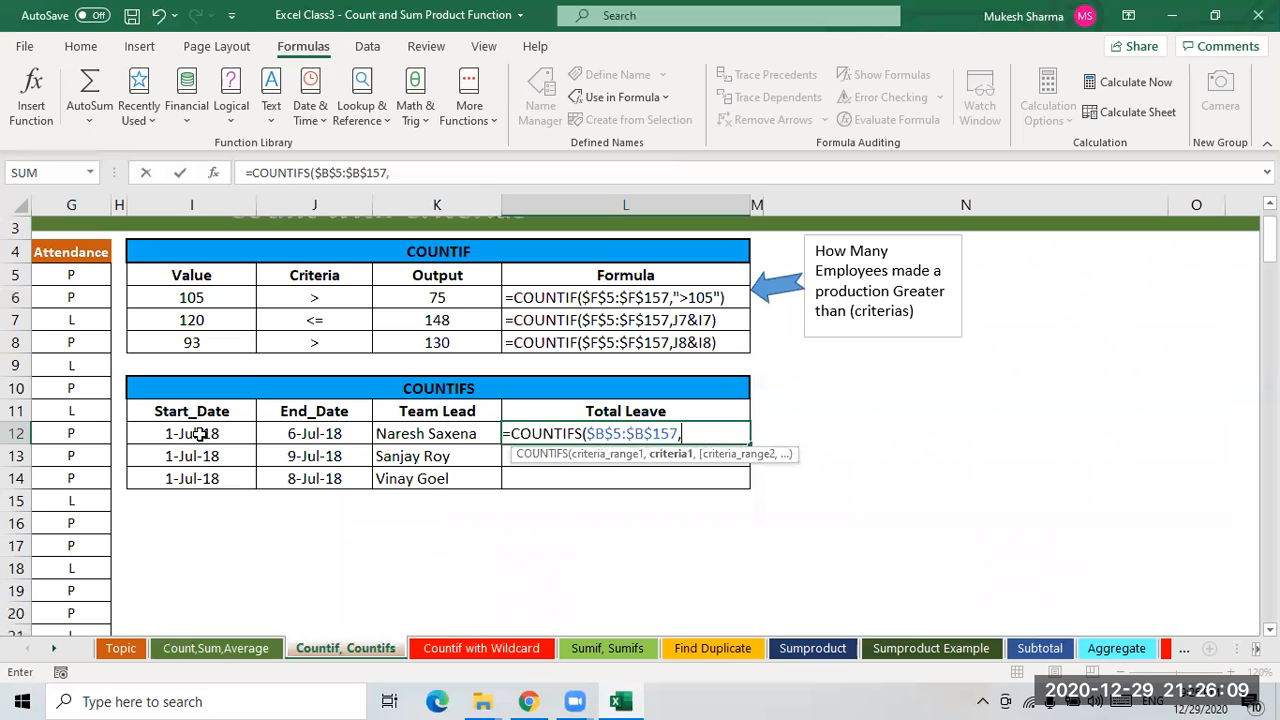
click(199, 433)
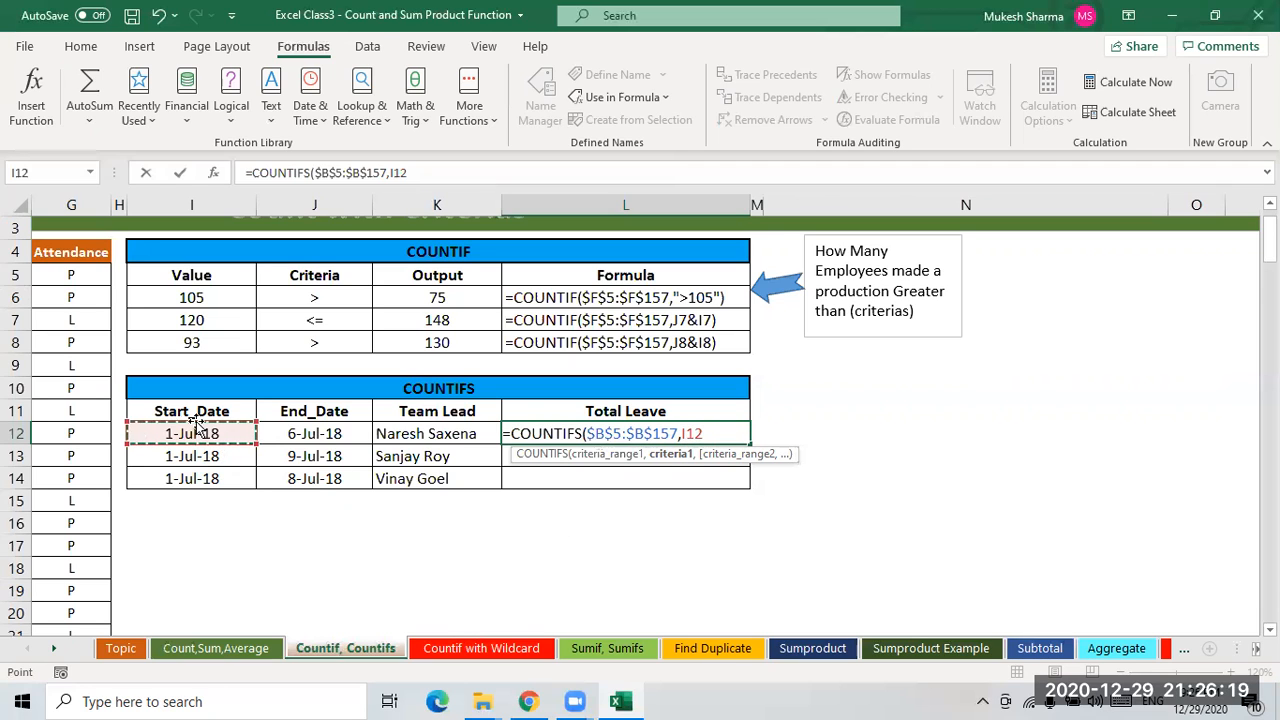
click(688, 434)
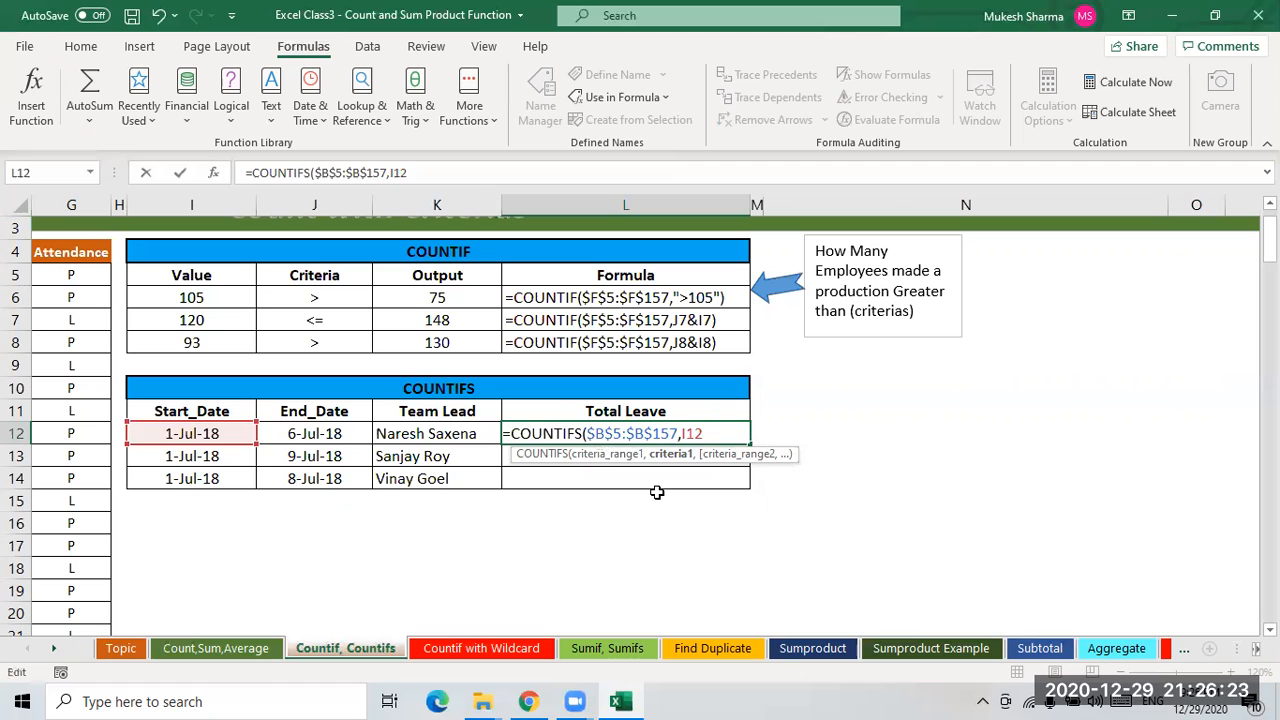
text(">=")
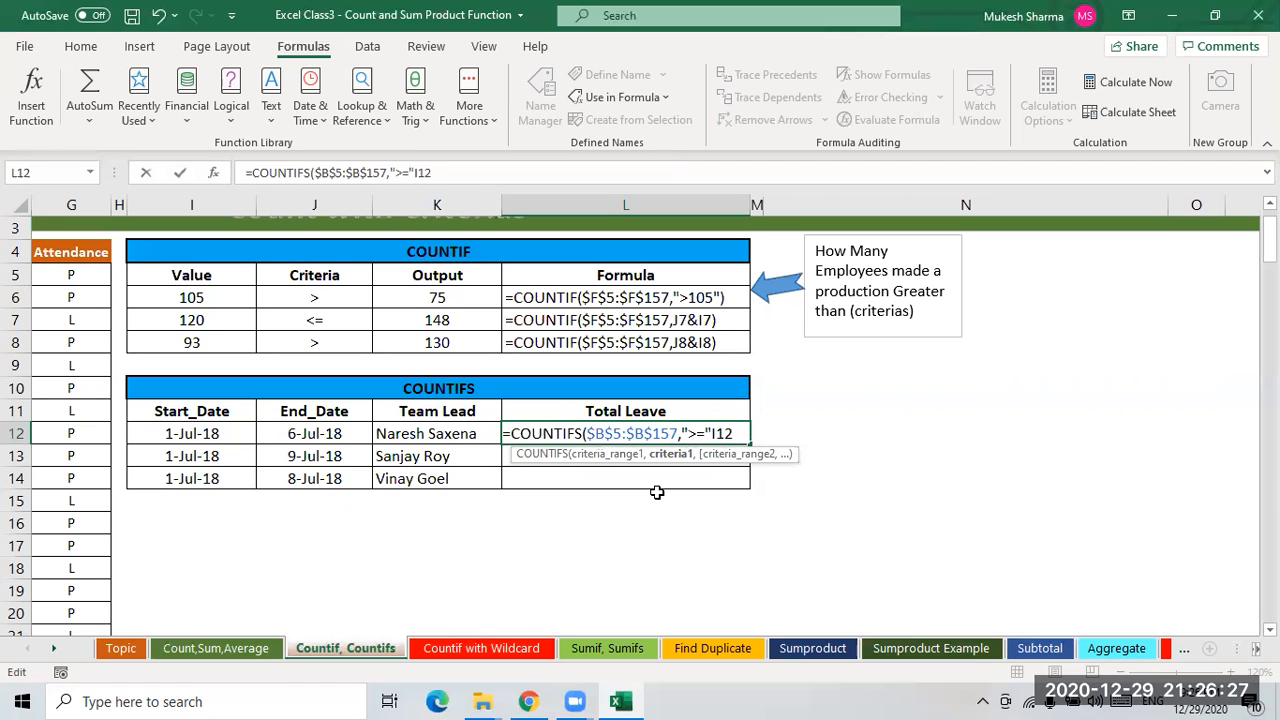
text(&)
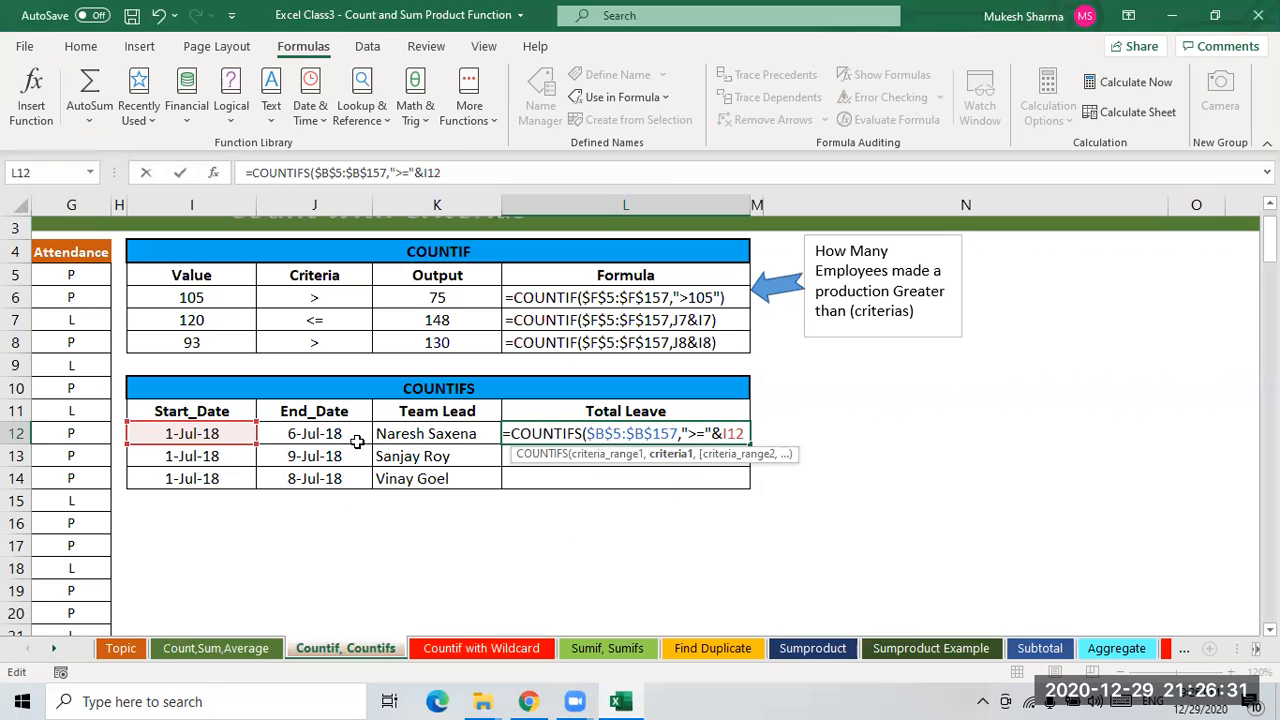
drag(746, 433, 585, 433)
key(ctrl+c)
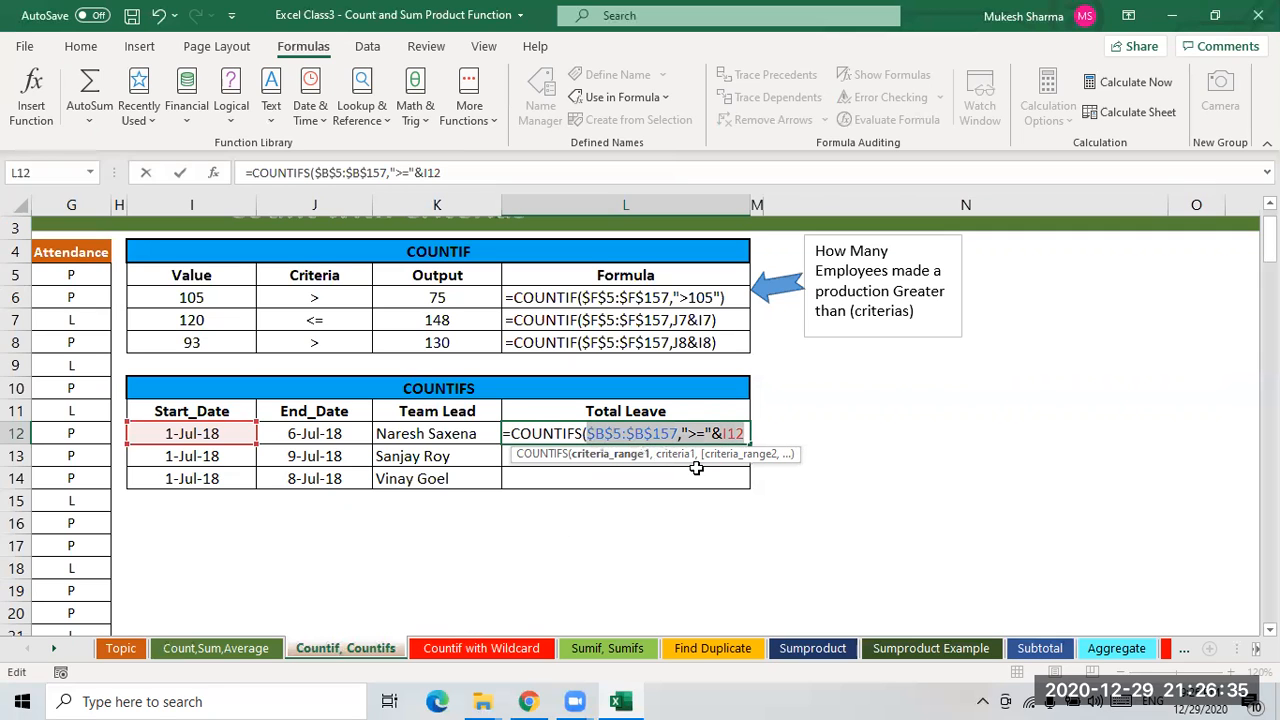
click(750, 433)
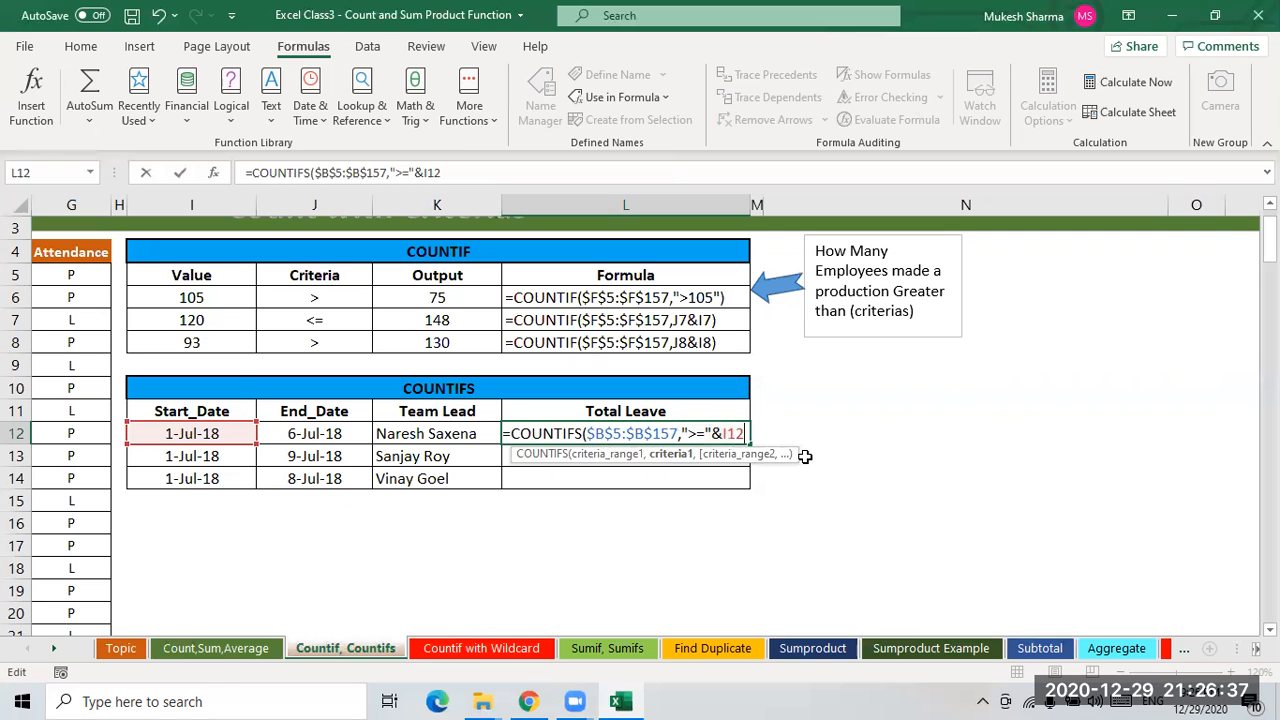
- Add a second criteria pair: the date range $B$5:$B$157 with "<="&J12 for the end date
text(,)
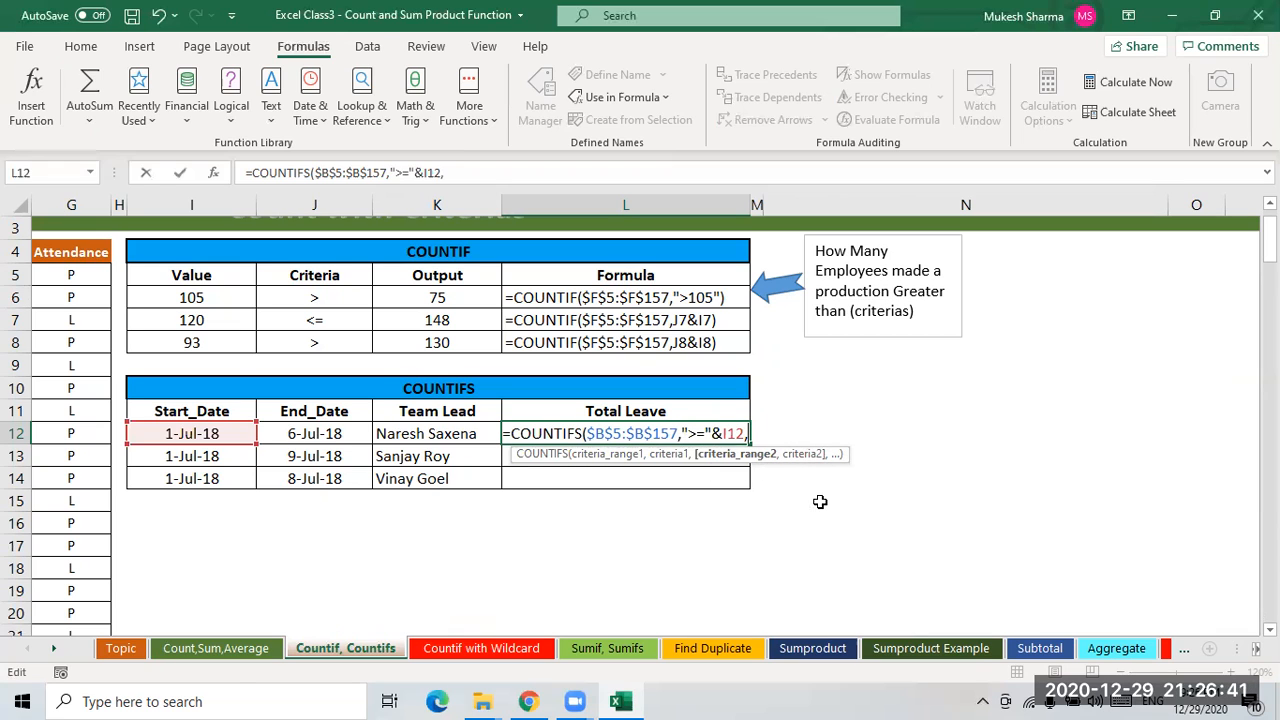
key(ctrl+v)
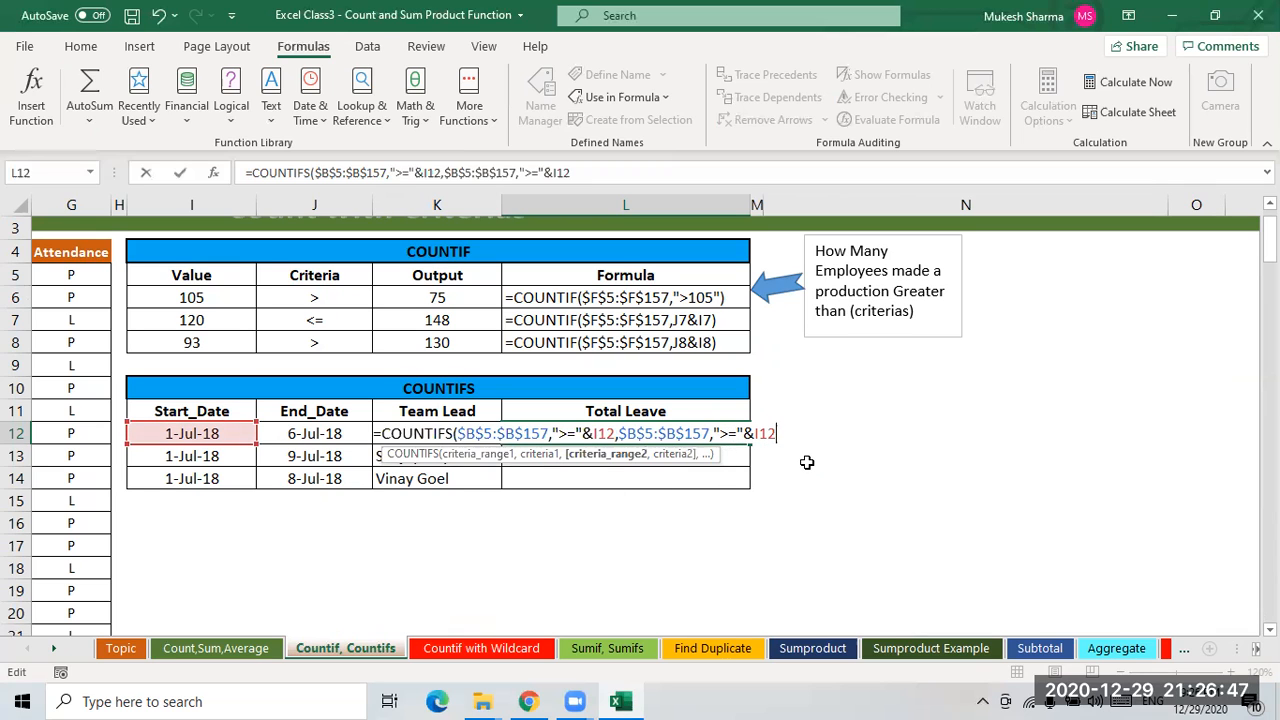
key(BackSpace)
key(BackSpace)
key(BackSpace)
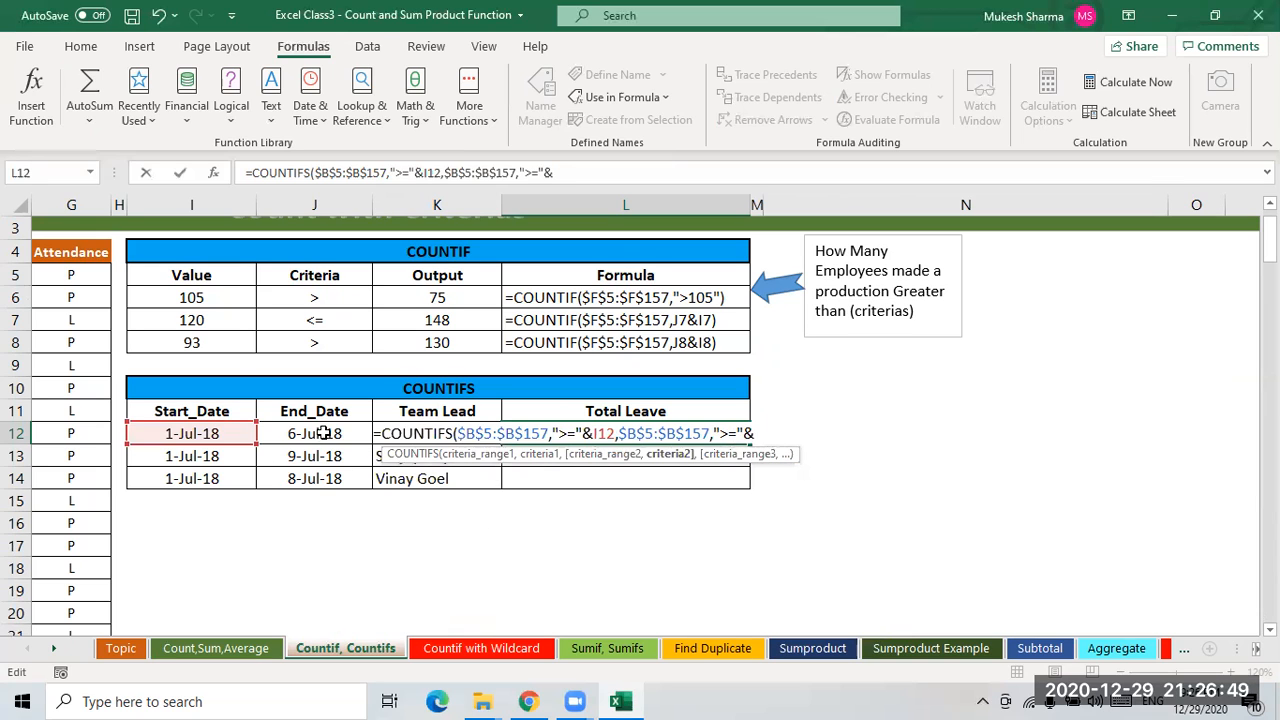
click(323, 433)
click(737, 433)
key(BackSpace)
key(BackSpace)
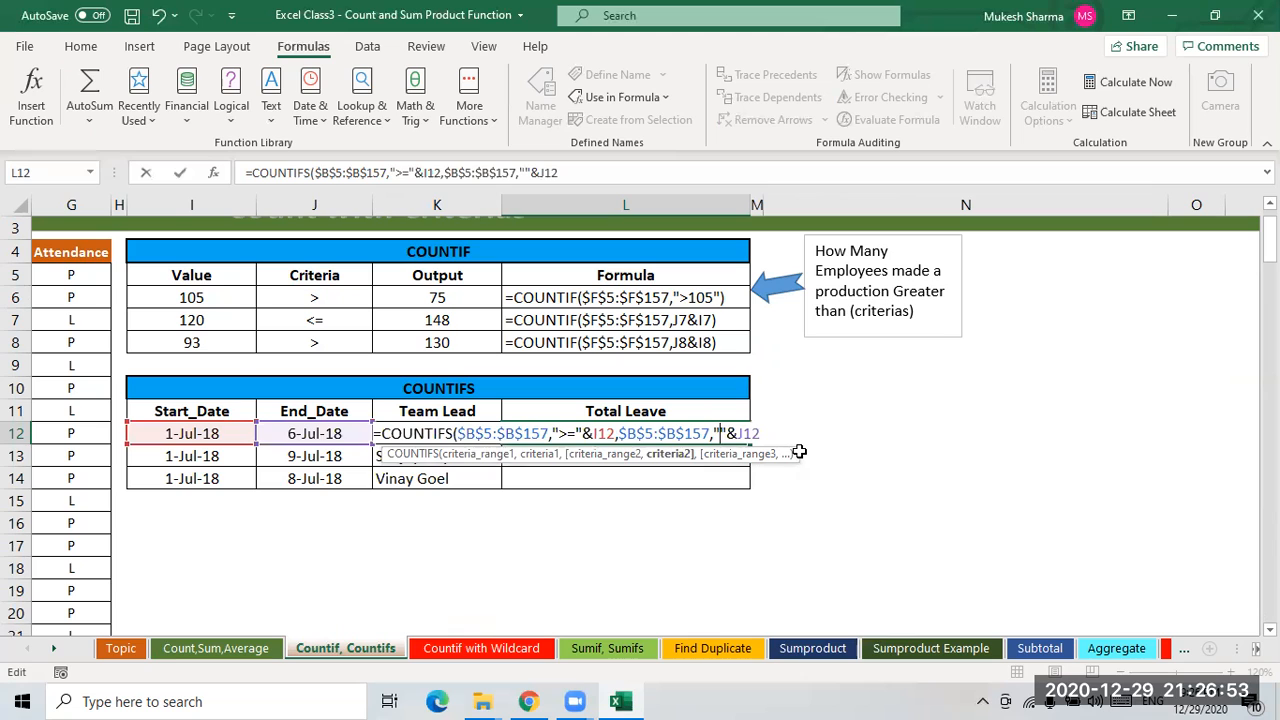
text(<=)
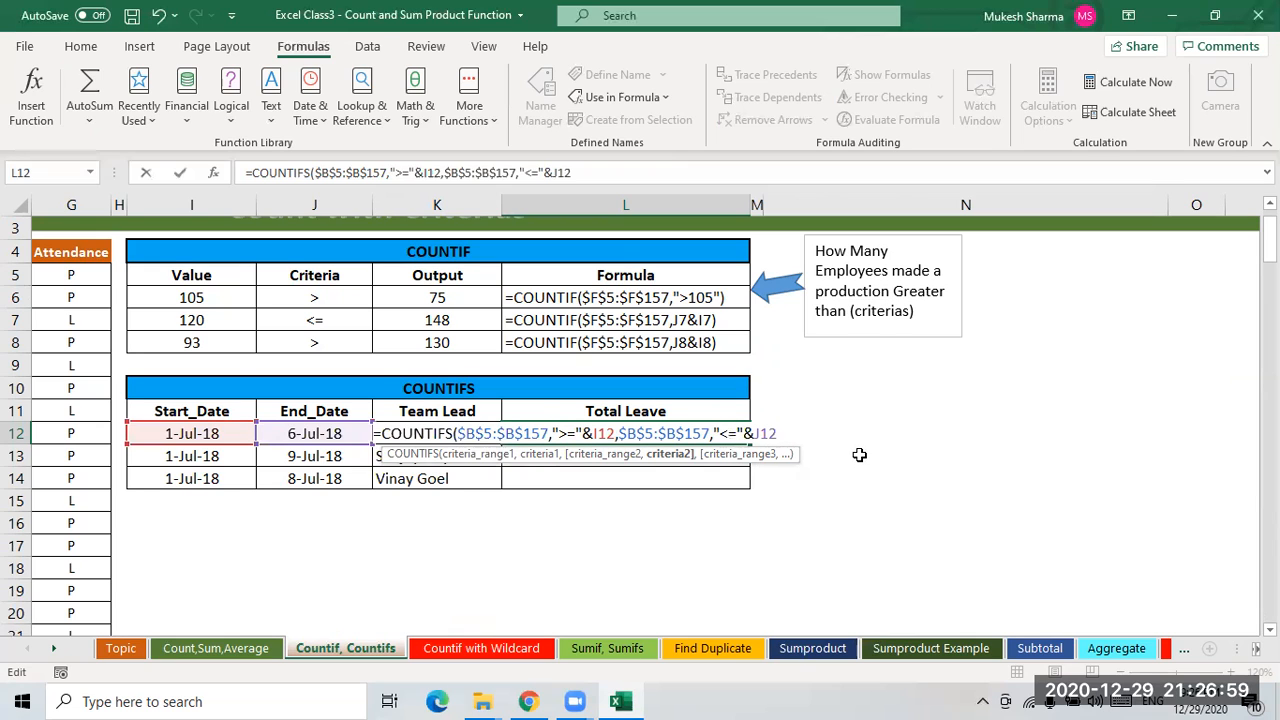
text(,)
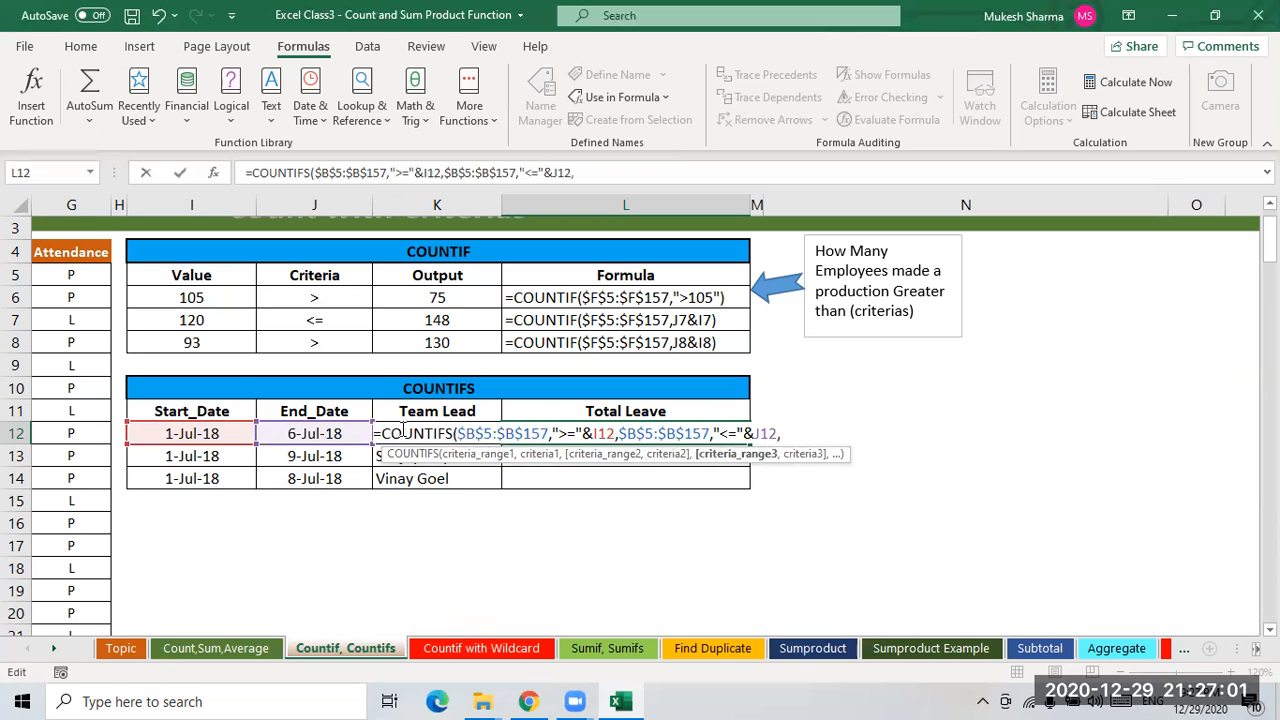
- Add the team lead range $E$5:$E$157 with criterion K12, close the COUNTIFS formula and enter it
click(80, 298)
key(Left)
key(Left)
key(Left)
key(Left)
key(Left)
key(Left)
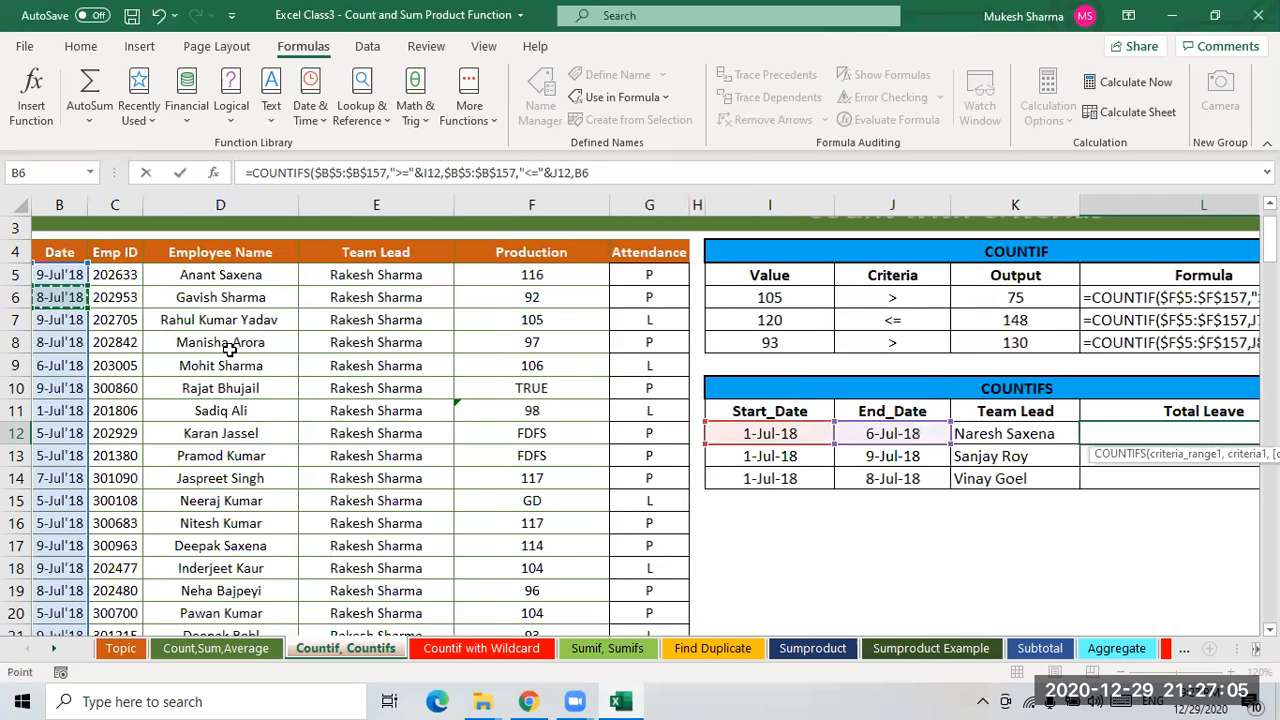
click(367, 276)
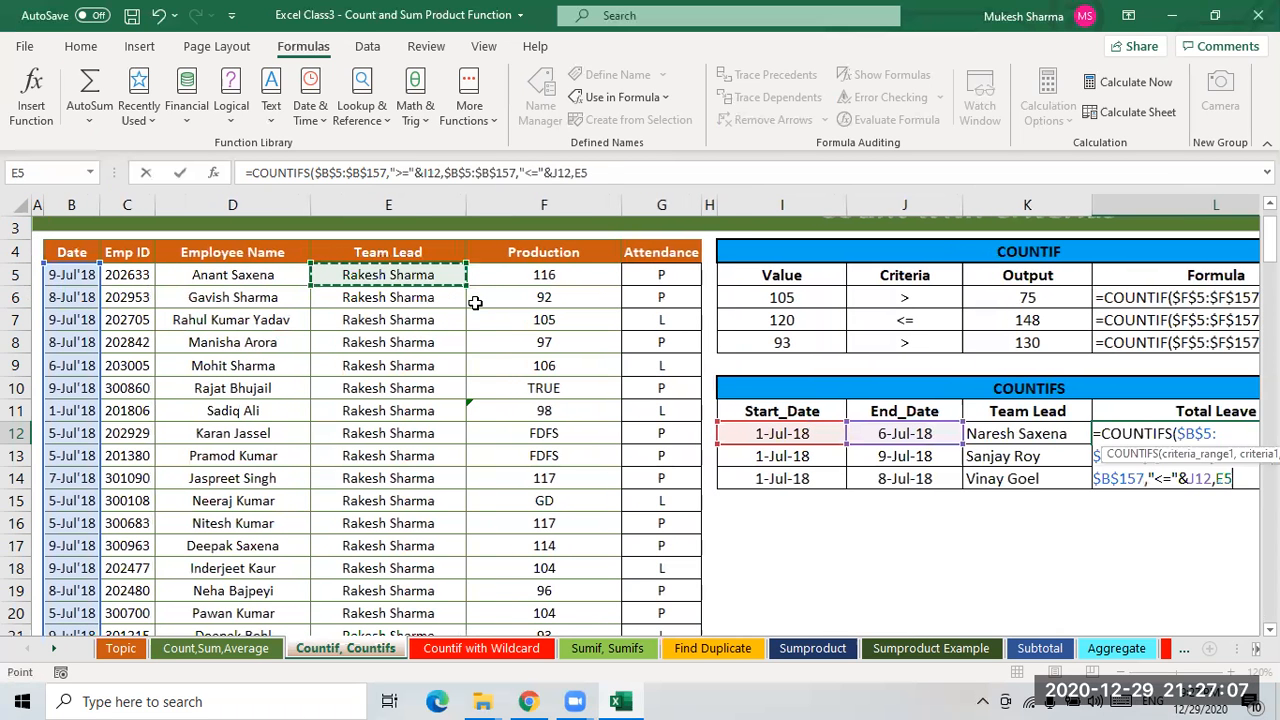
key(ctrl+shift+Down)
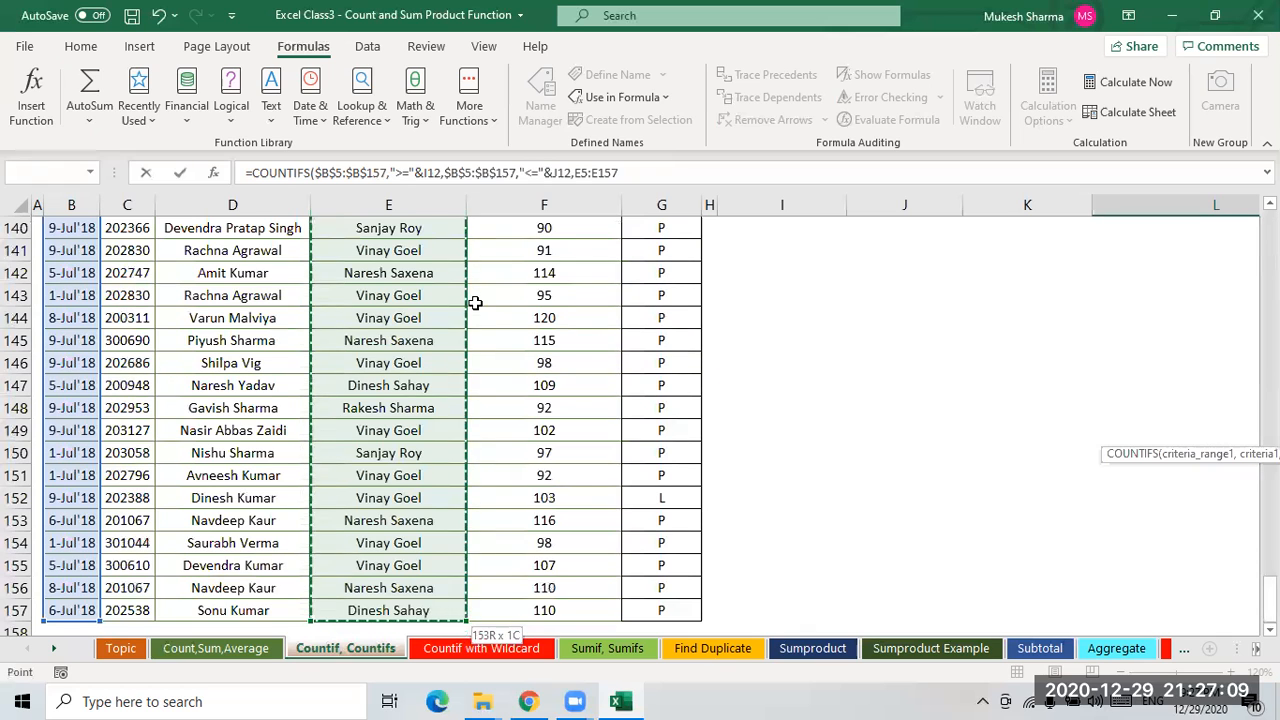
key(F4)
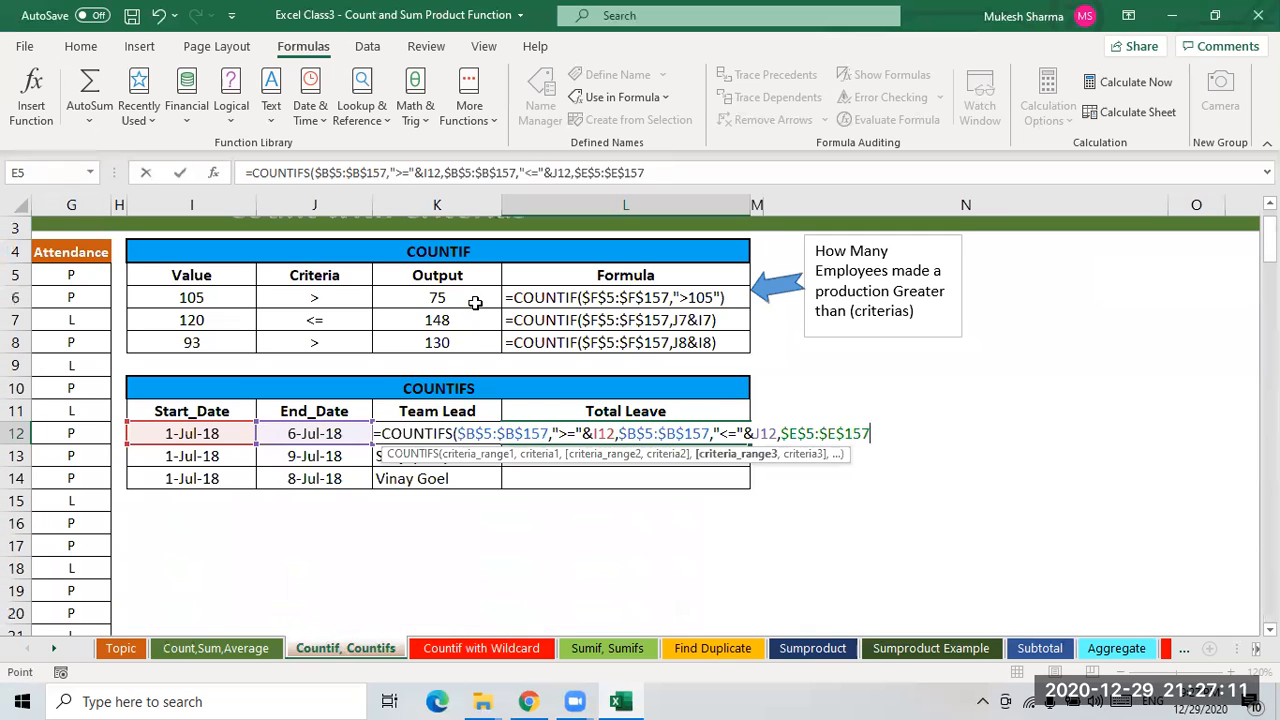
text(,)
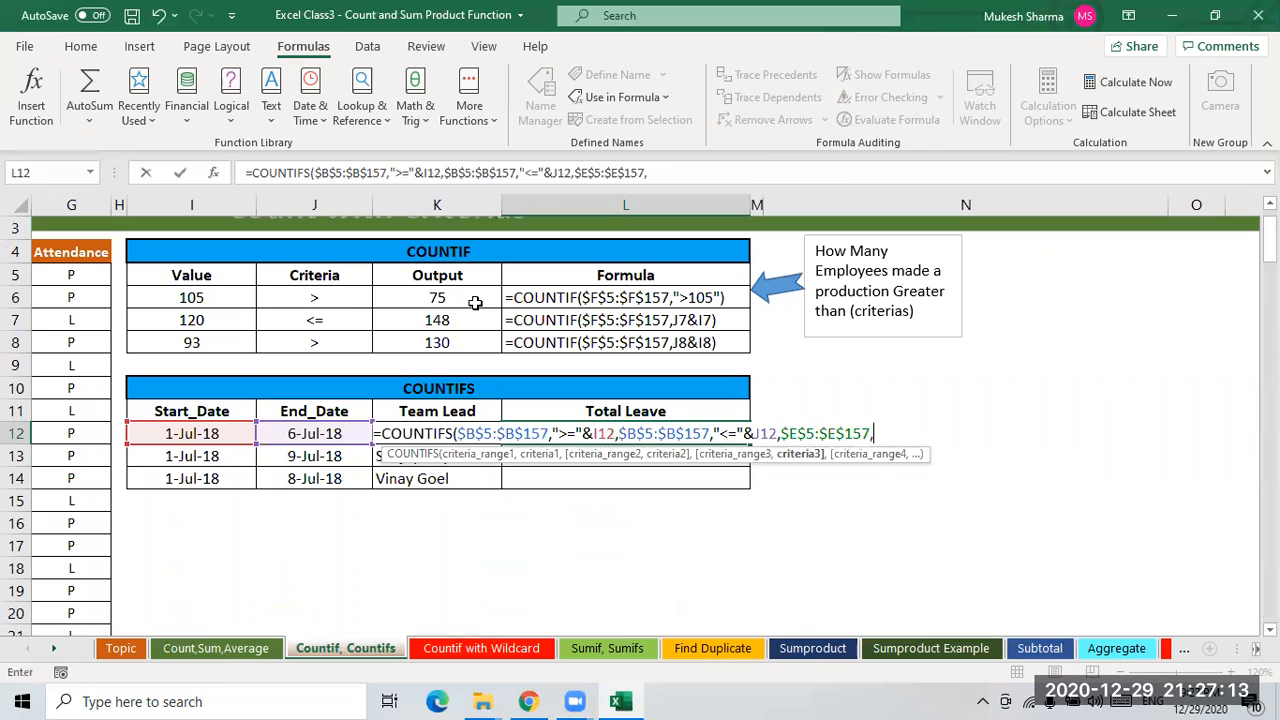
click(444, 410)
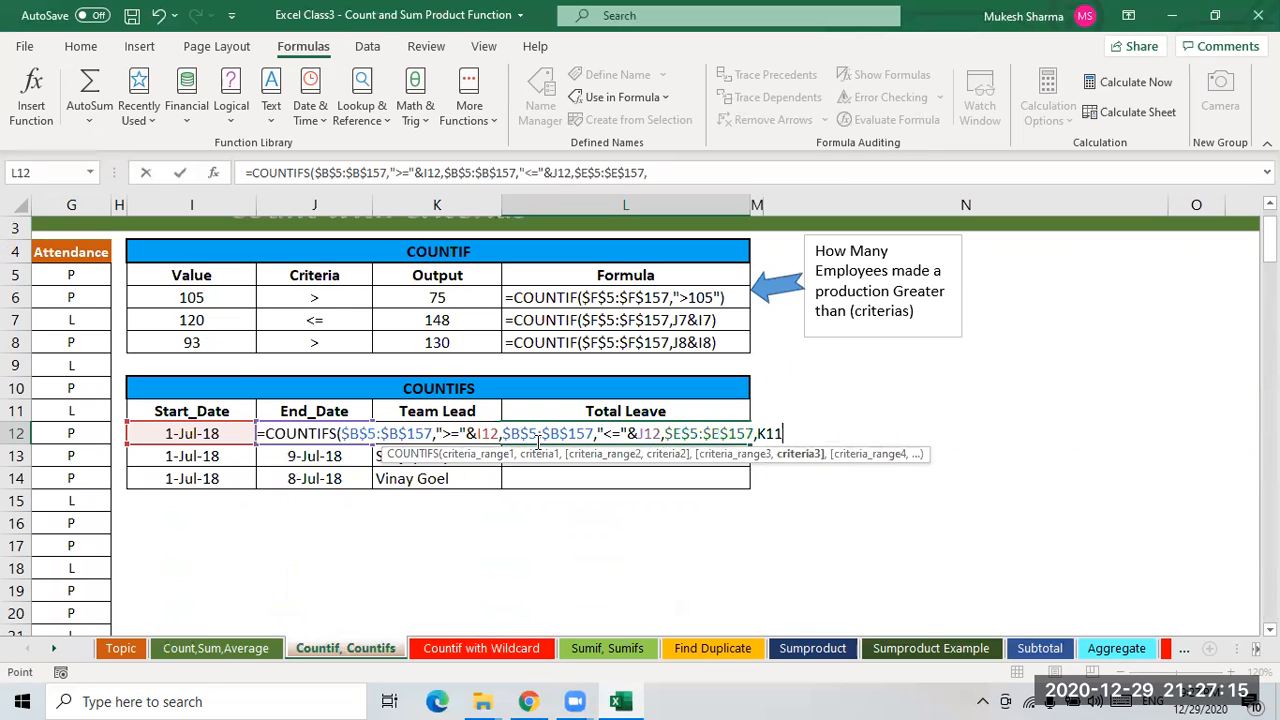
key(Down)
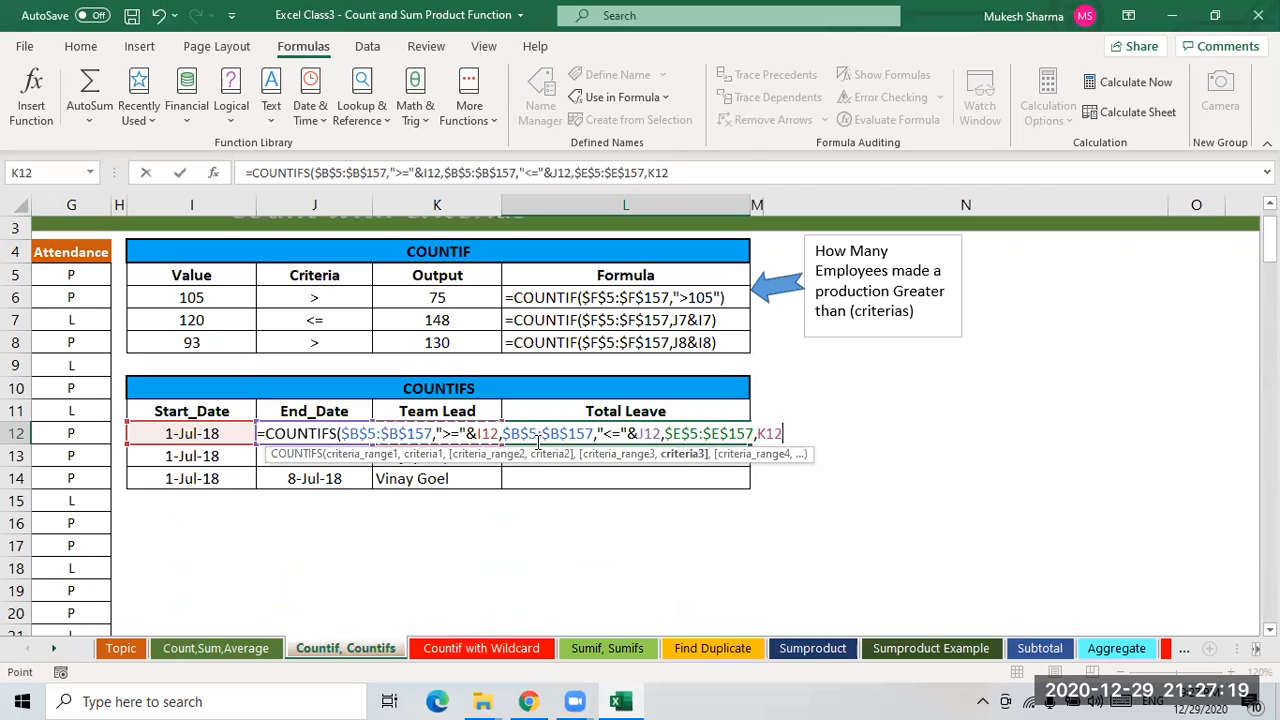
text())
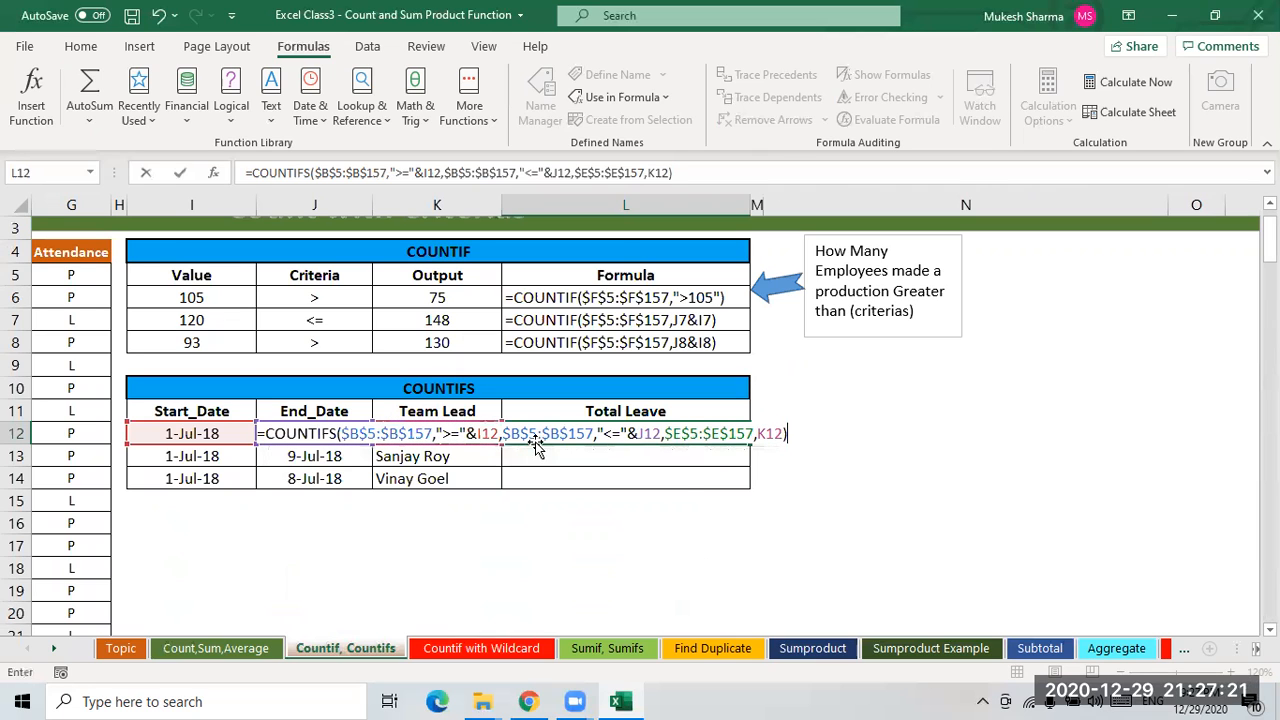
key(Return)
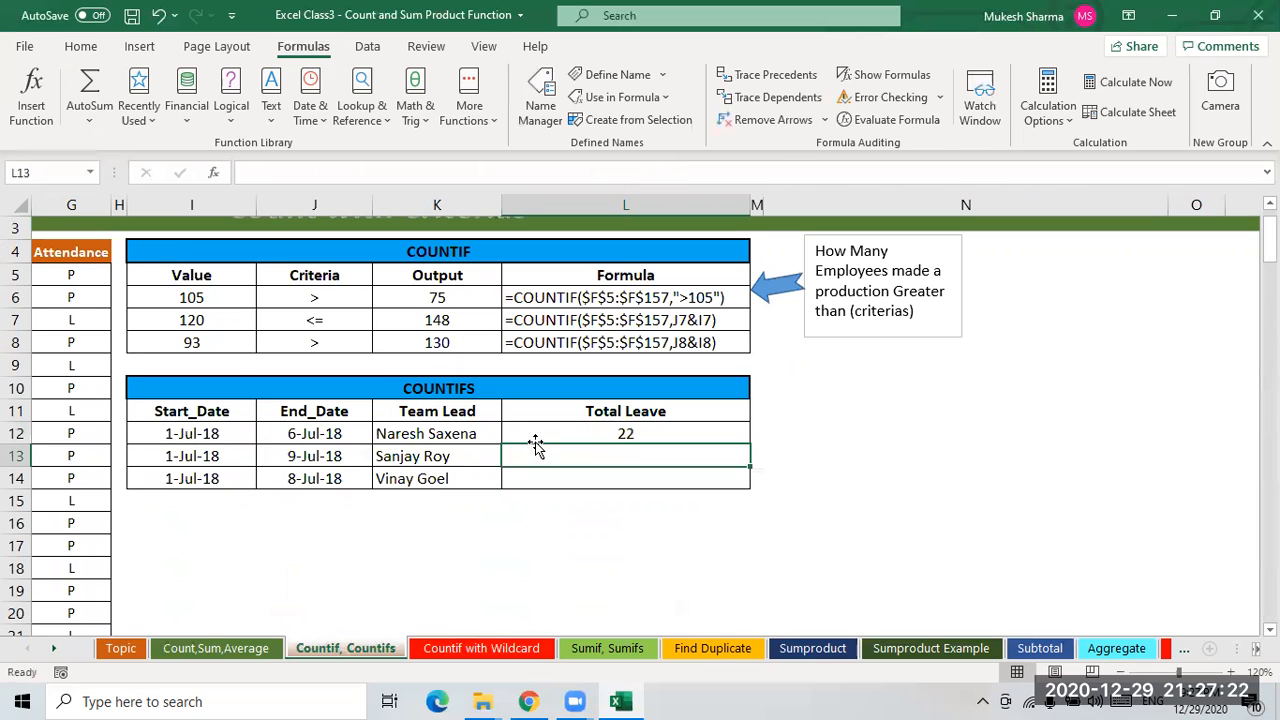
- Turn on filters for the employee data table's header row
click(432, 441)
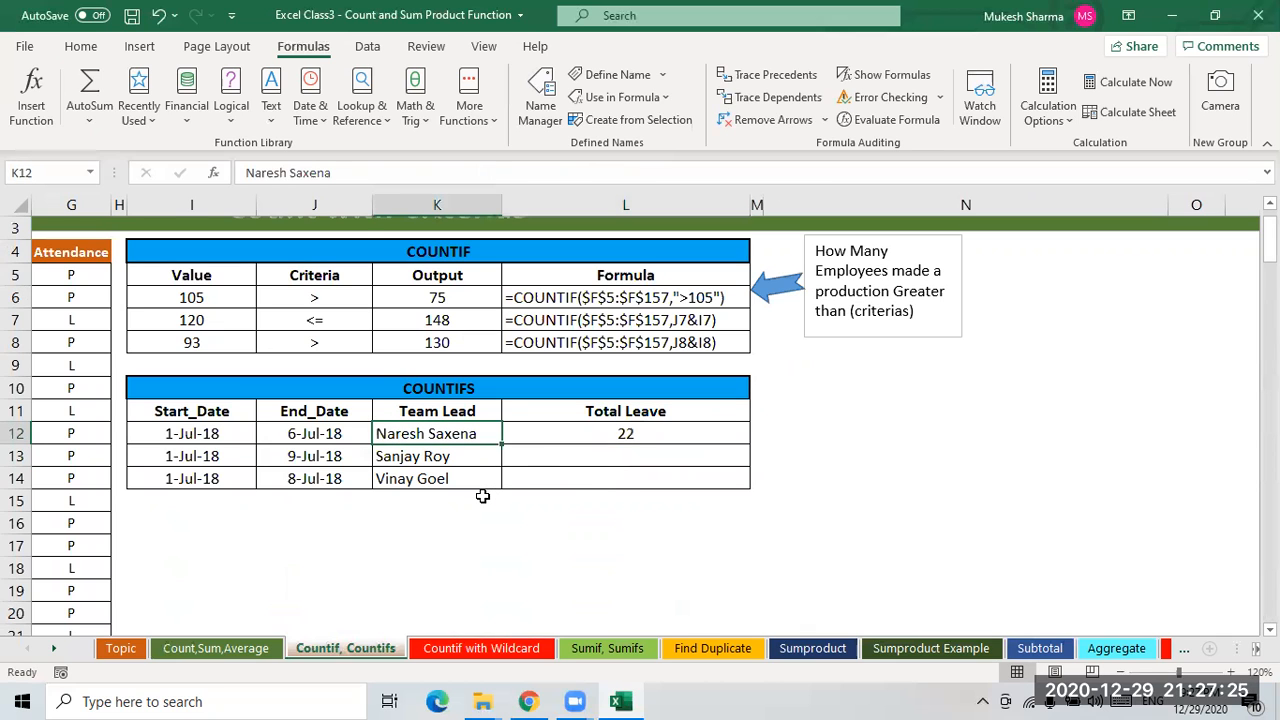
key(Left)
key(Left)
key(Left)
key(Left)
key(Left)
key(Left)
key(Left)
key(Left)
key(Left)
key(Left)
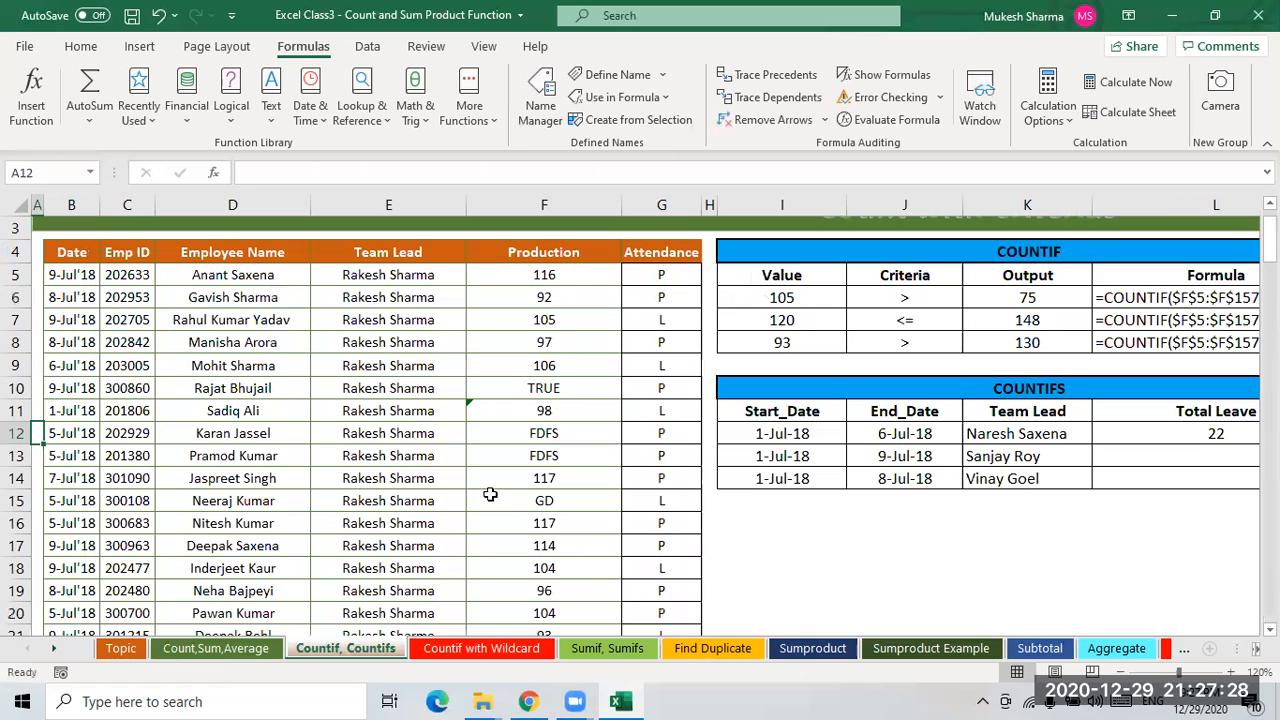
click(777, 437)
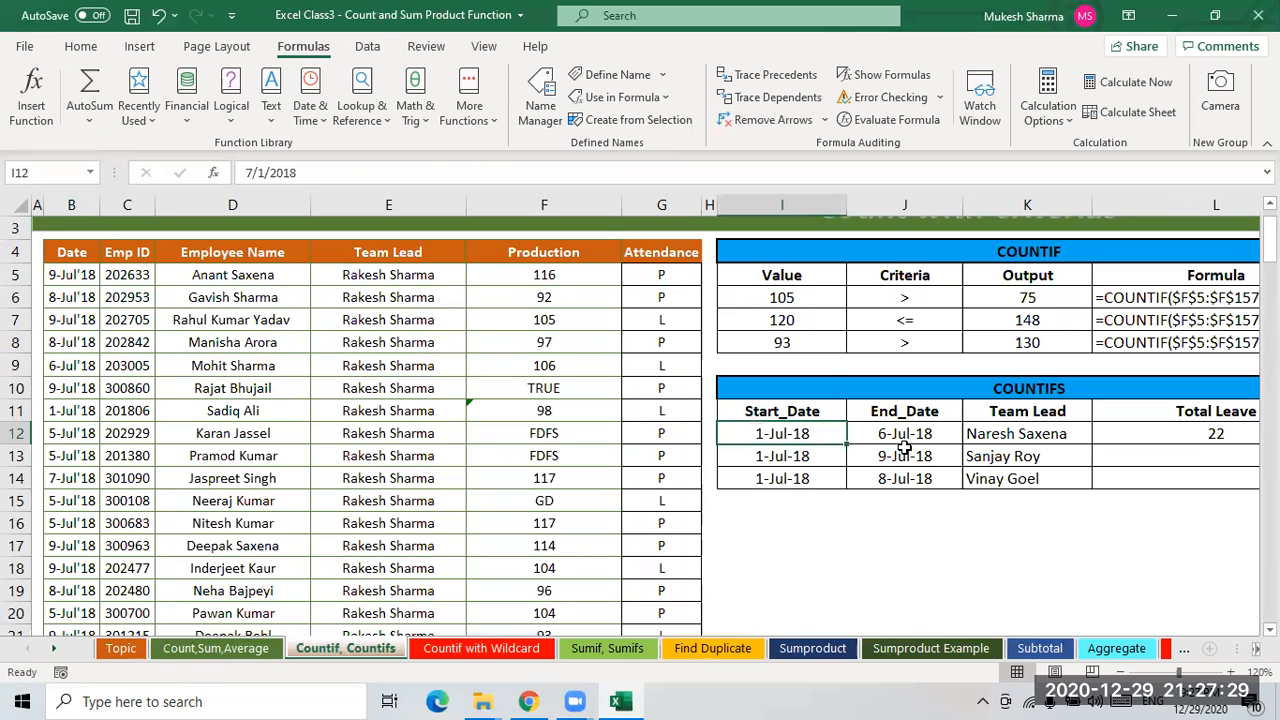
click(72, 251)
key(ctrl+shift+l)
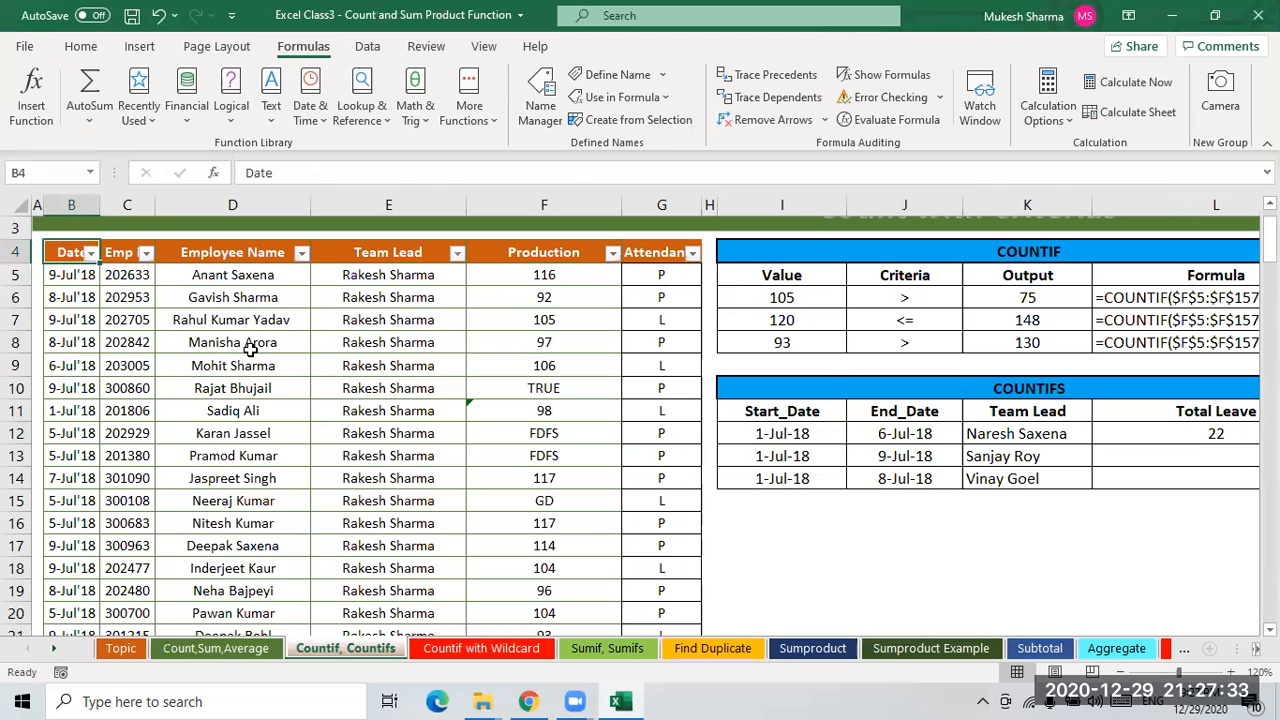
- Filter the Date column of the employee table to show only 01, 05 and 06 July 2018
key(alt+Down)
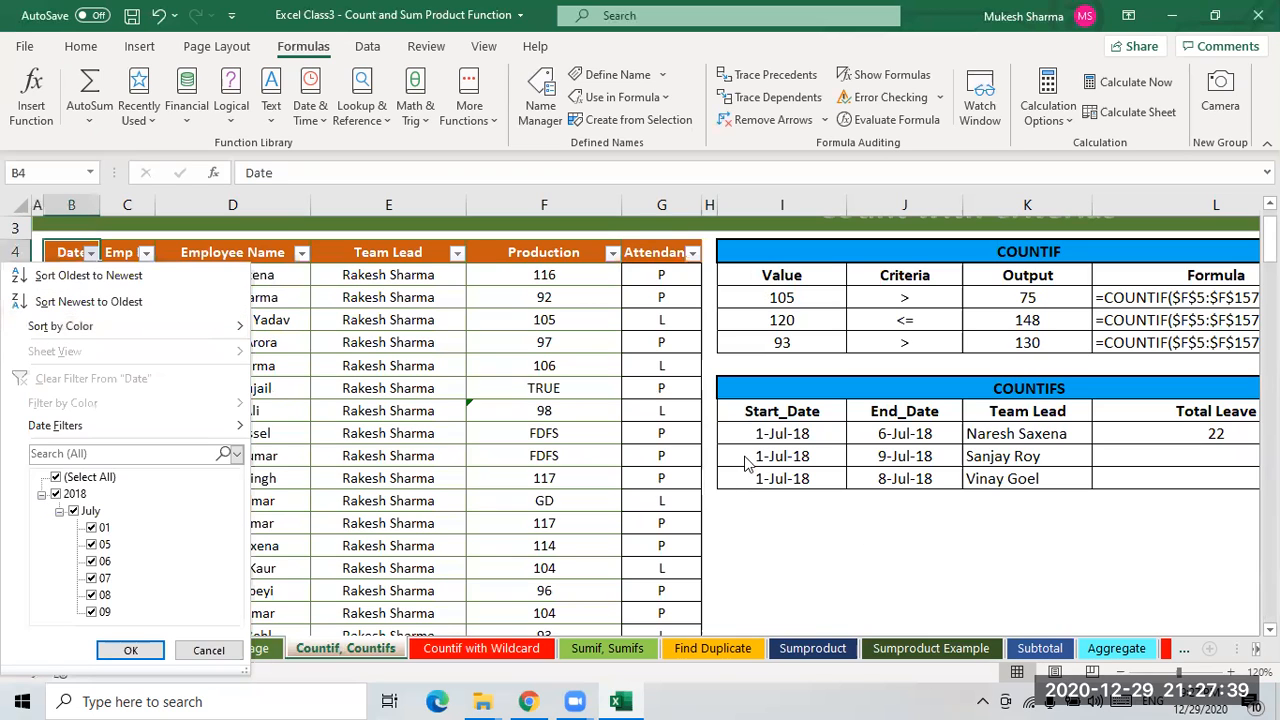
click(75, 477)
click(92, 528)
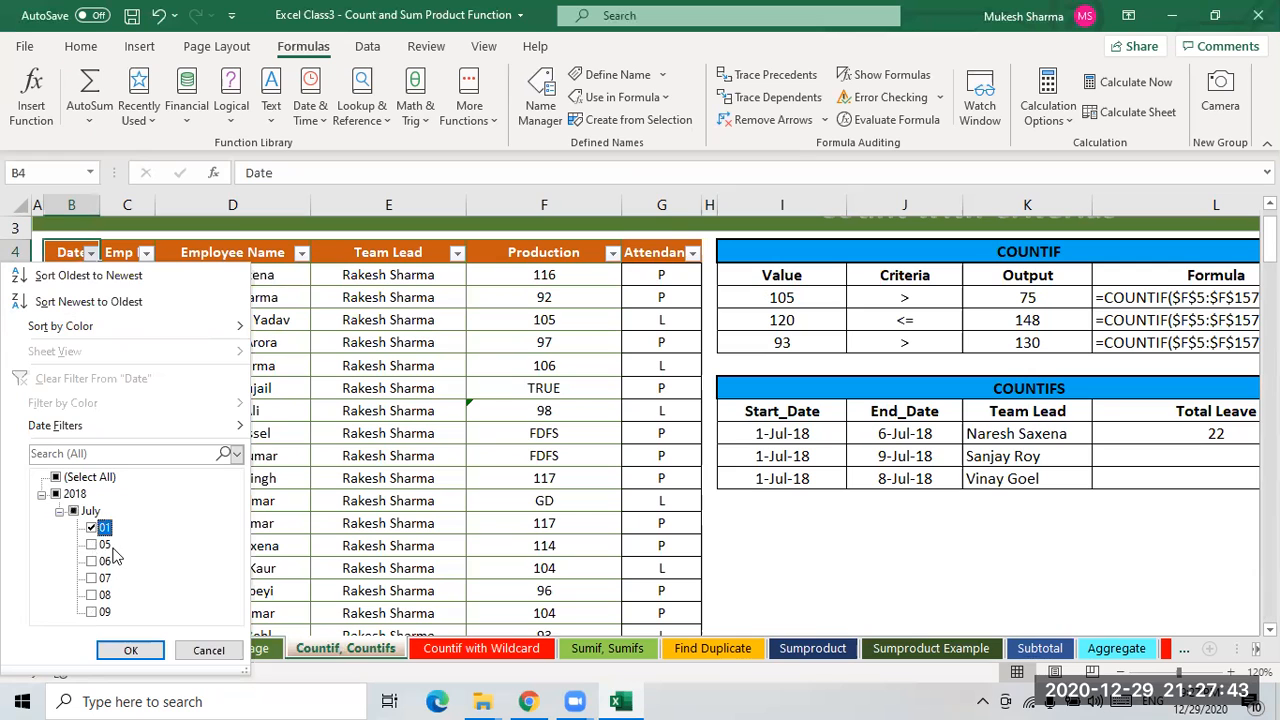
click(91, 545)
click(91, 561)
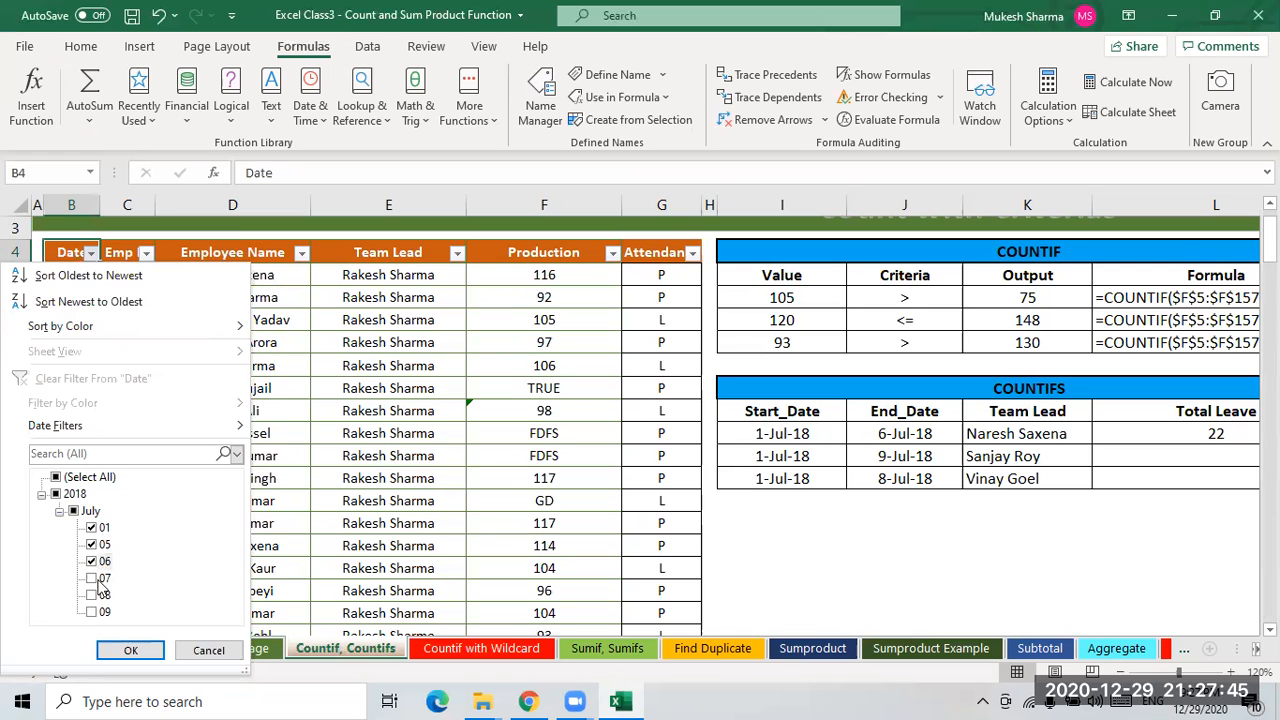
click(131, 651)
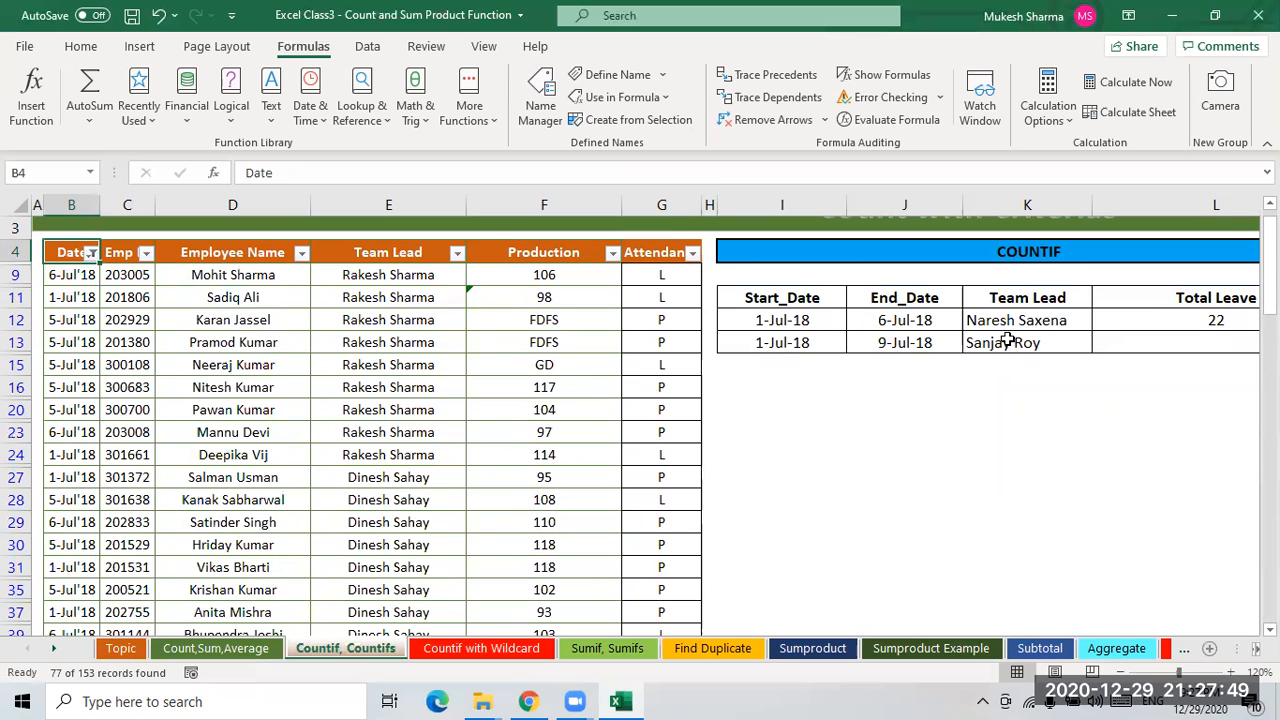
click(456, 253)
click(301, 477)
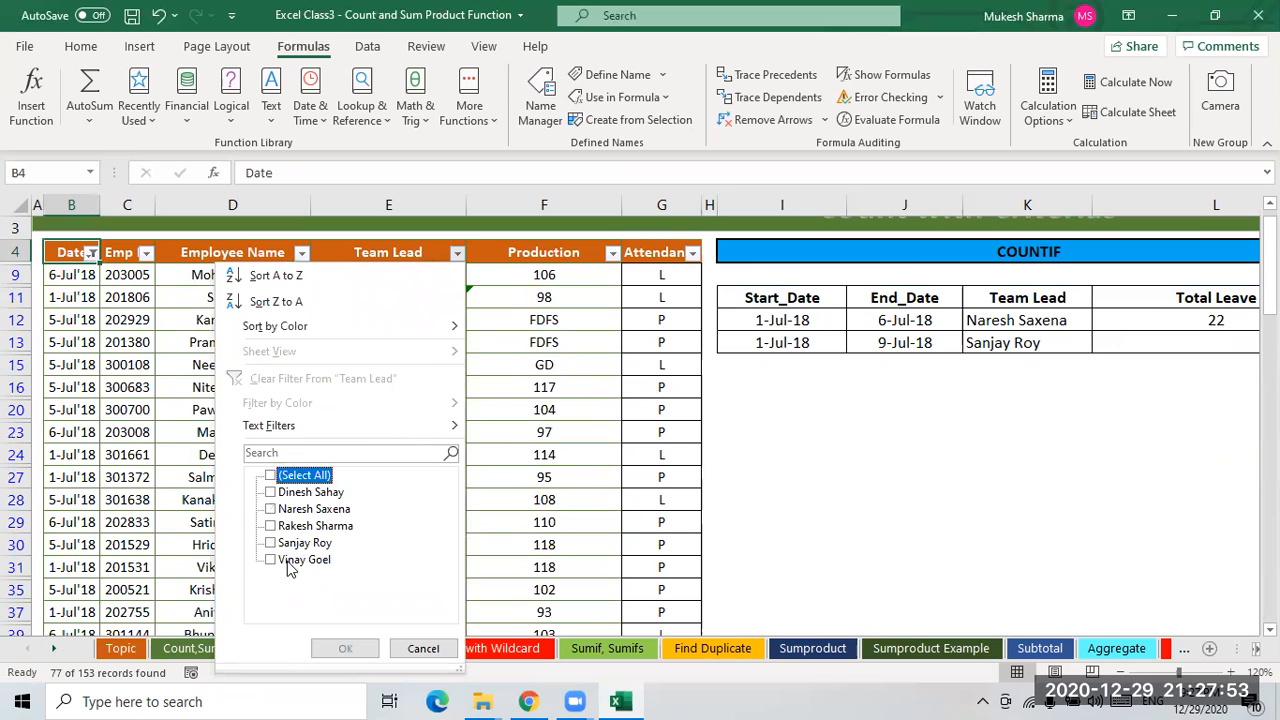
click(292, 510)
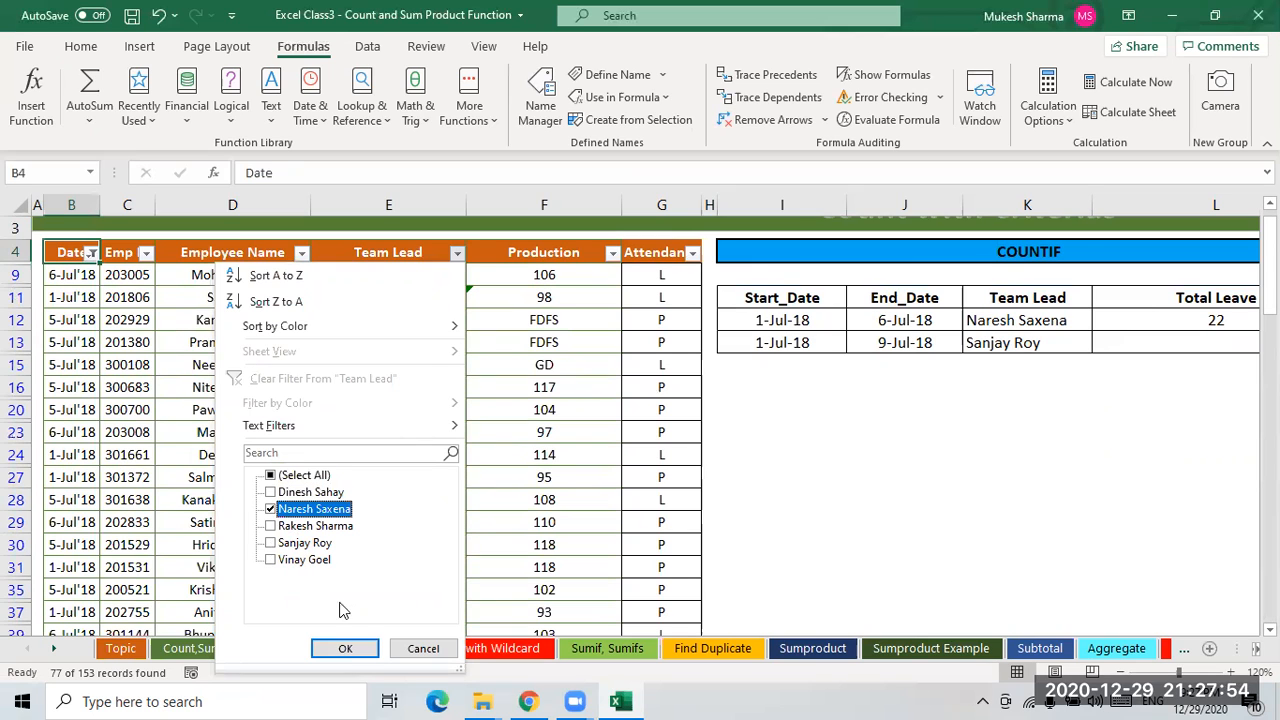
click(364, 648)
click(474, 433)
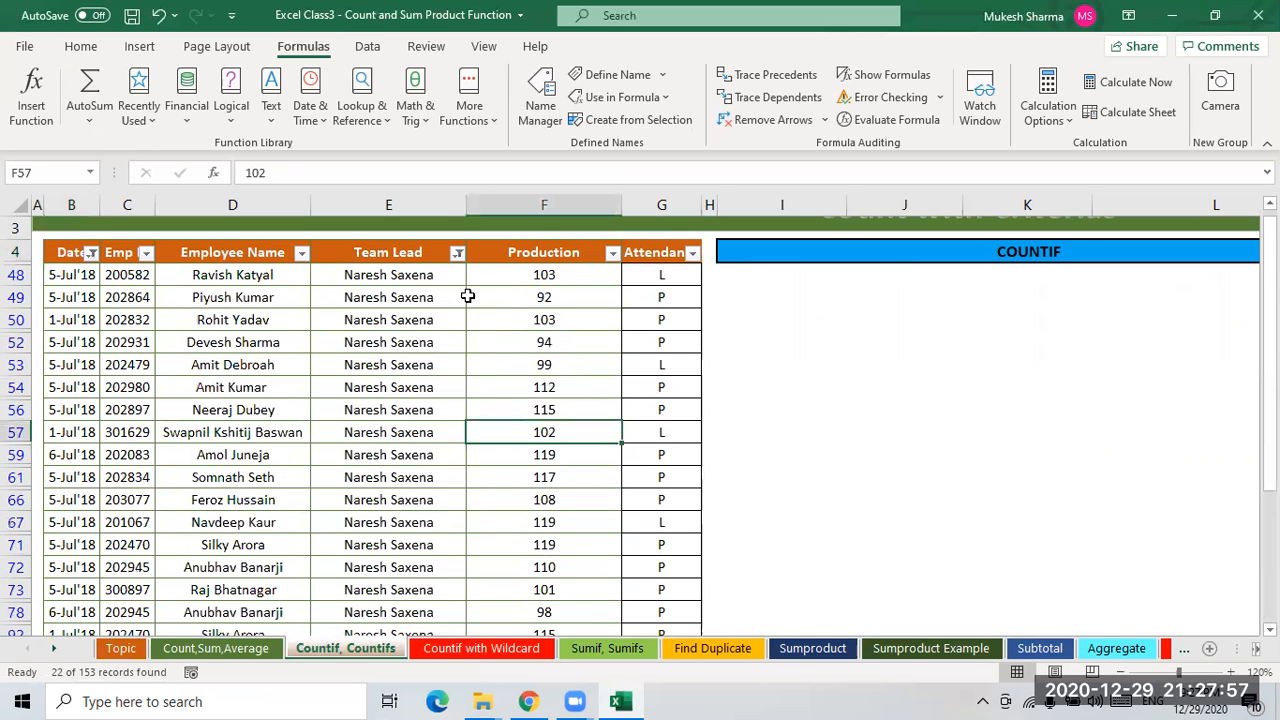
click(551, 277)
key(ctrl+shift+Down)
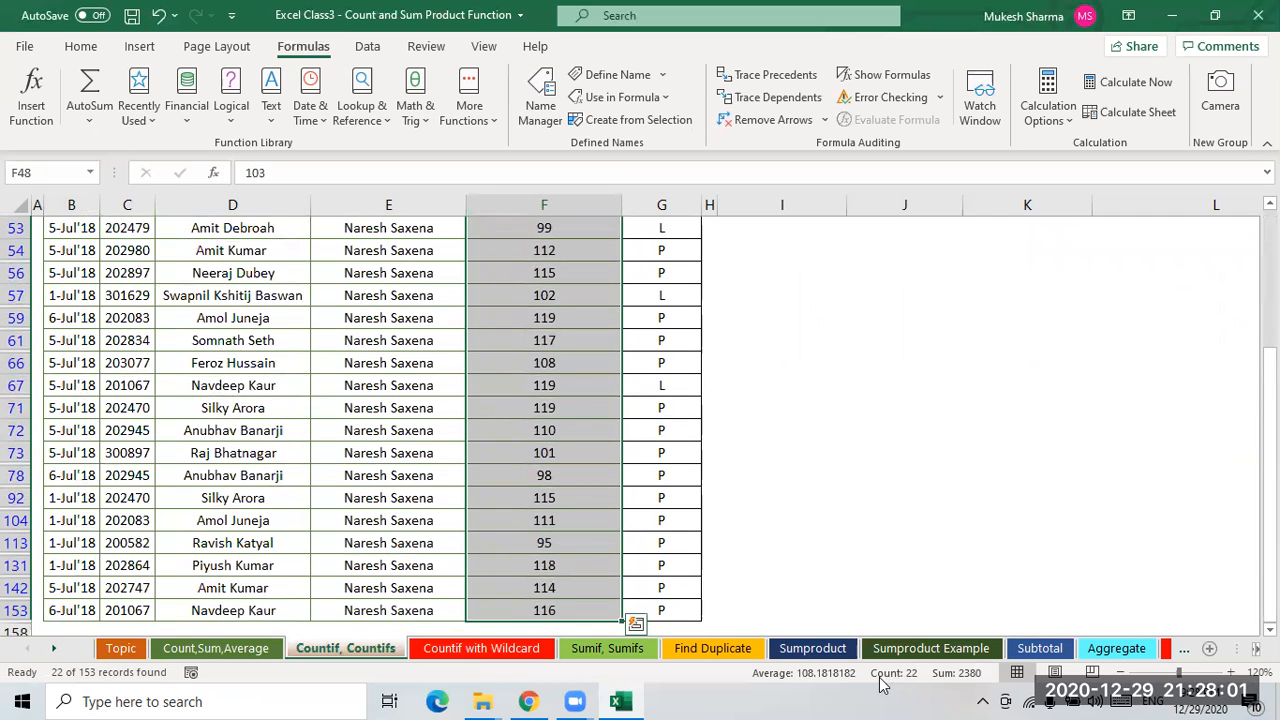
click(722, 432)
scroll(673, 466, up, 2)
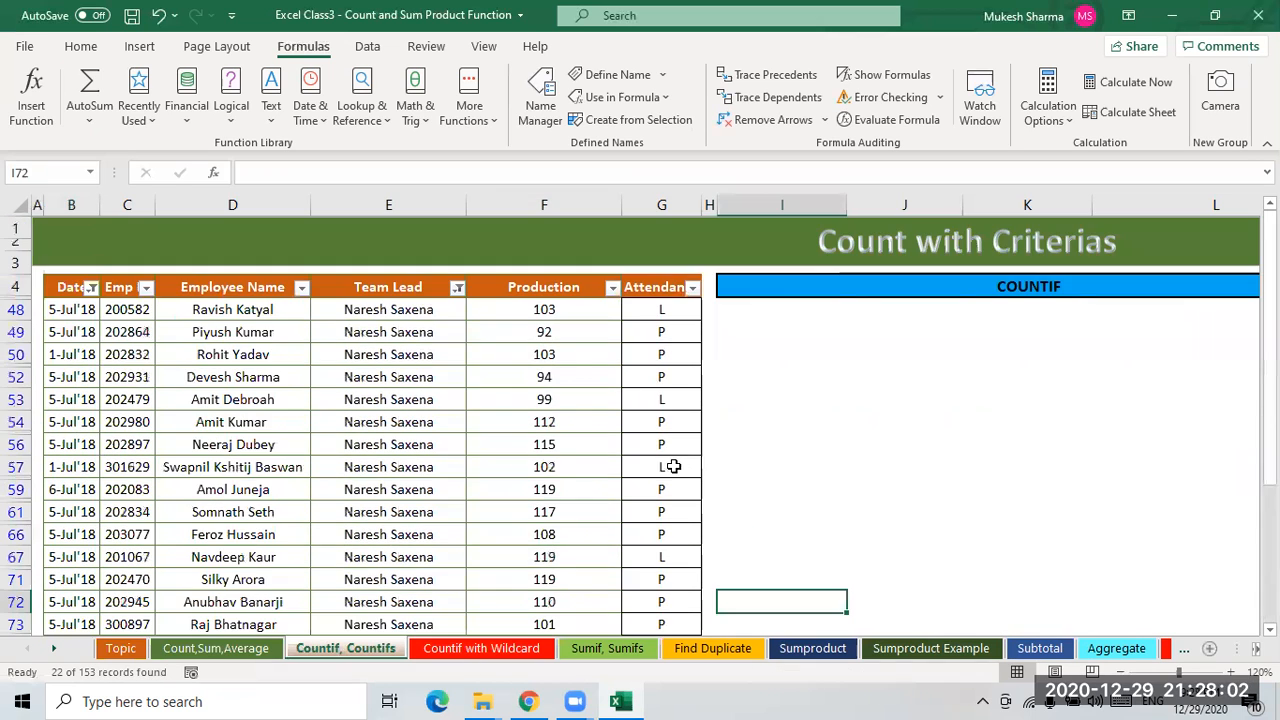
- Turn off the filters on the employee data table
click(553, 292)
key(ctrl+shift+l)
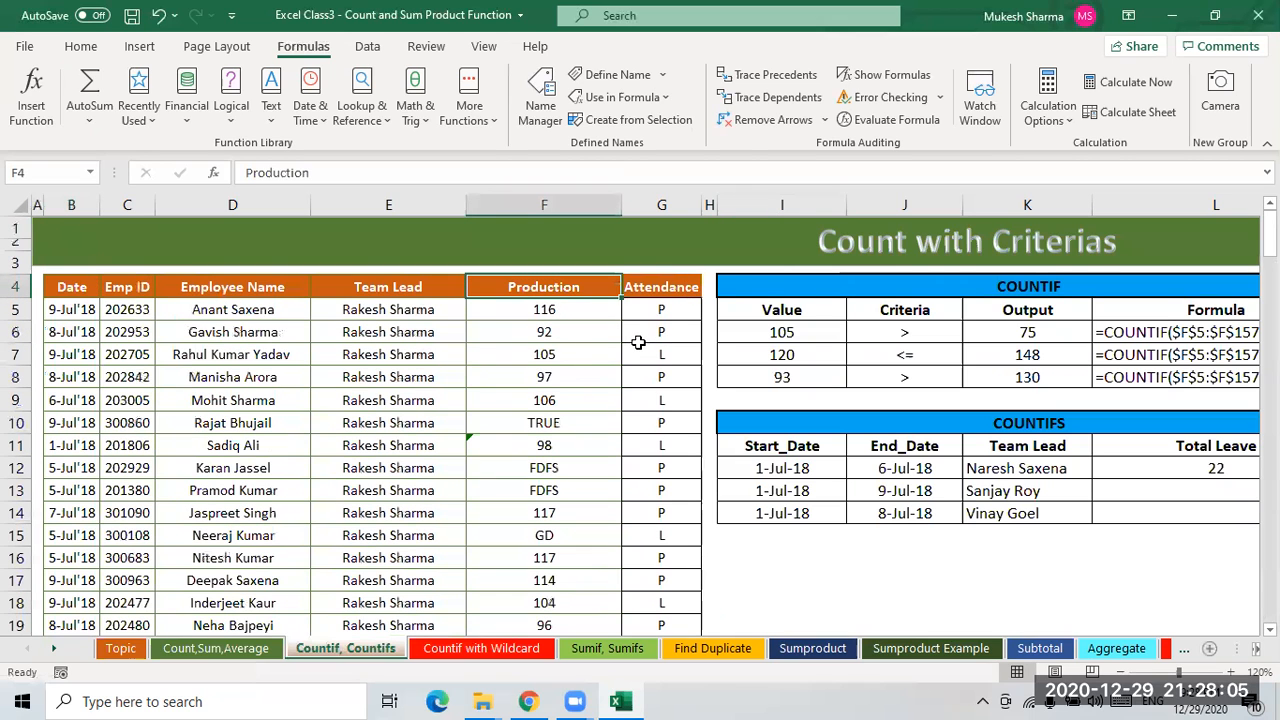
click(1212, 469)
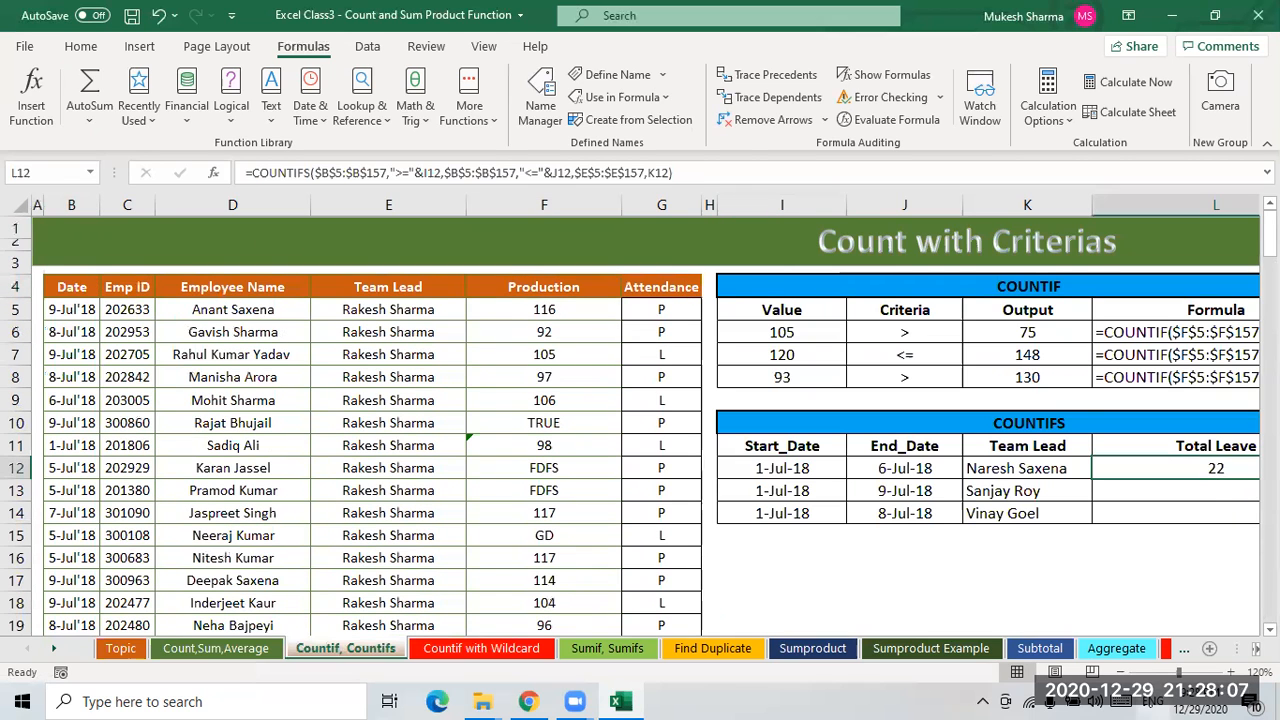
key(Right)
key(Left)
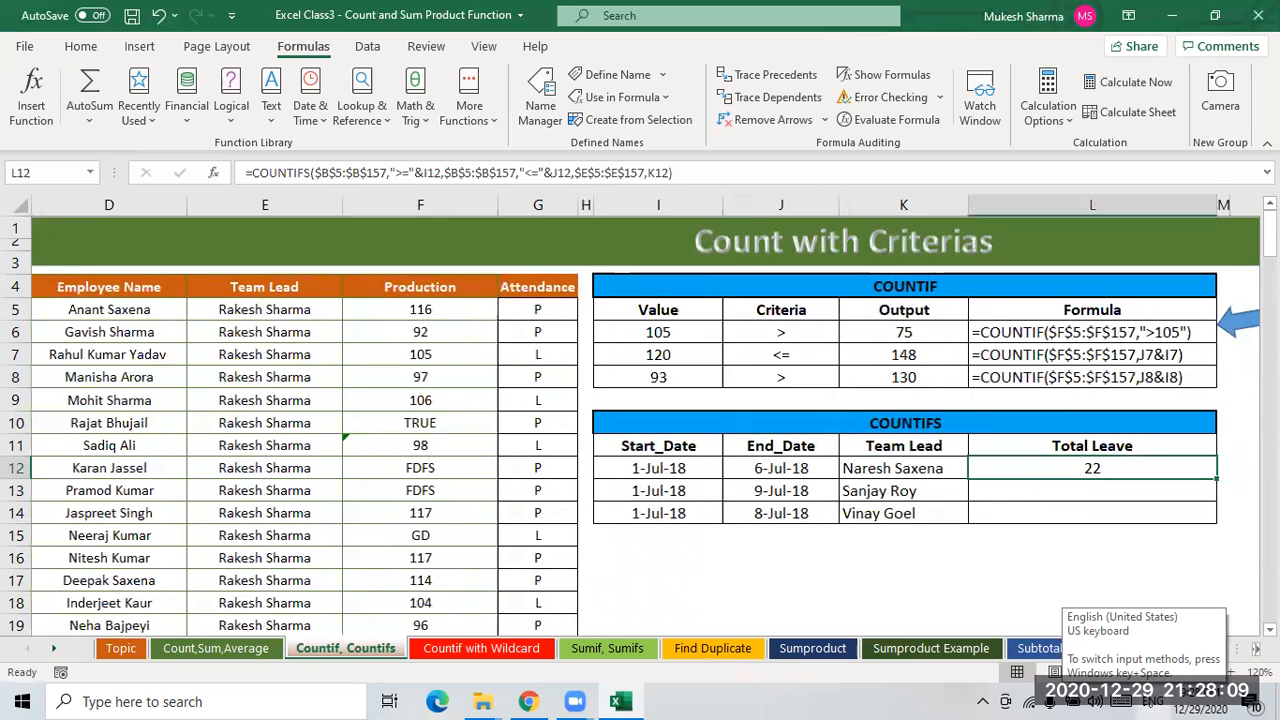
key(shift+Down)
key(shift+Down)
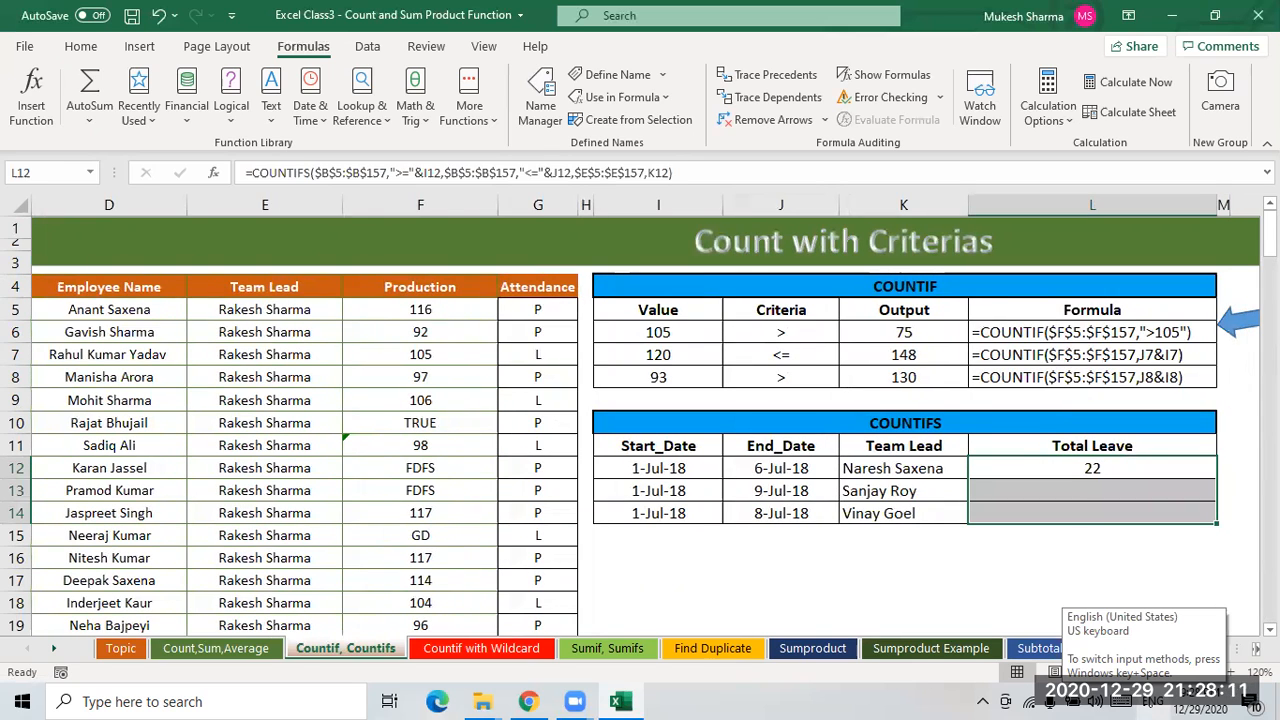
key(ctrl+d)
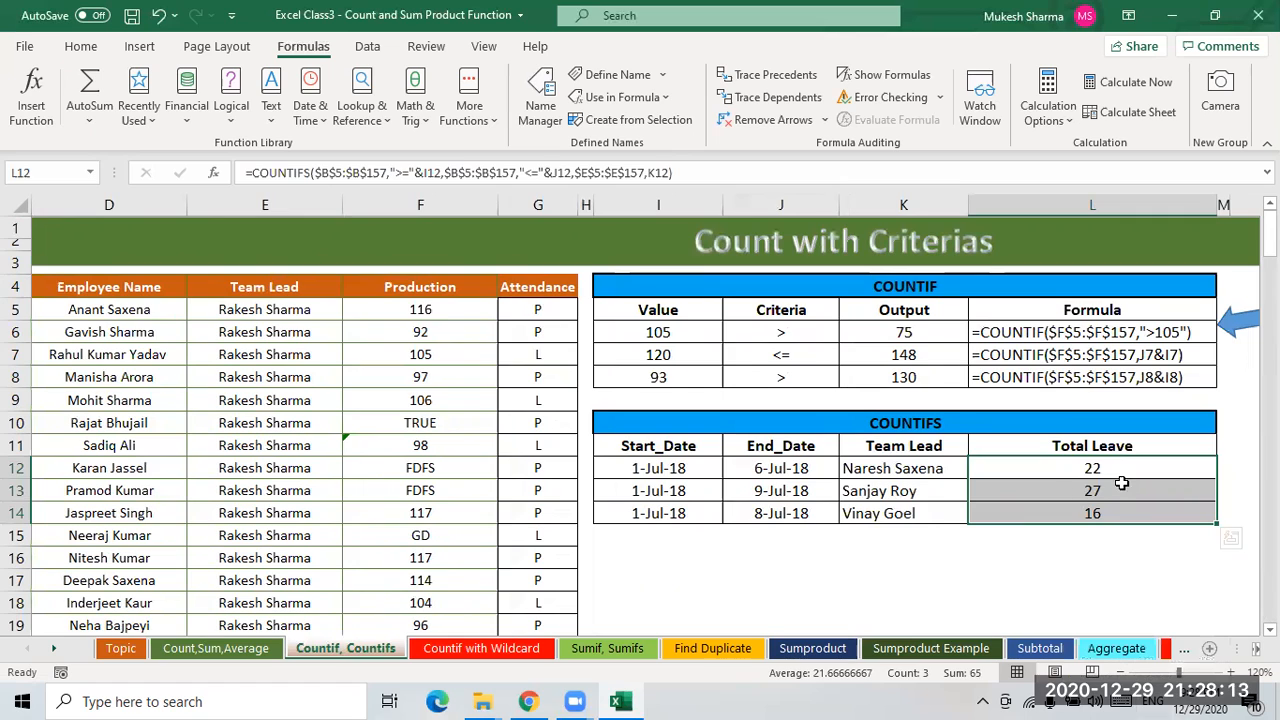
- Review the copied Total Leave formulas against each row's start date, end date and team lead
click(1108, 488)
click(1105, 470)
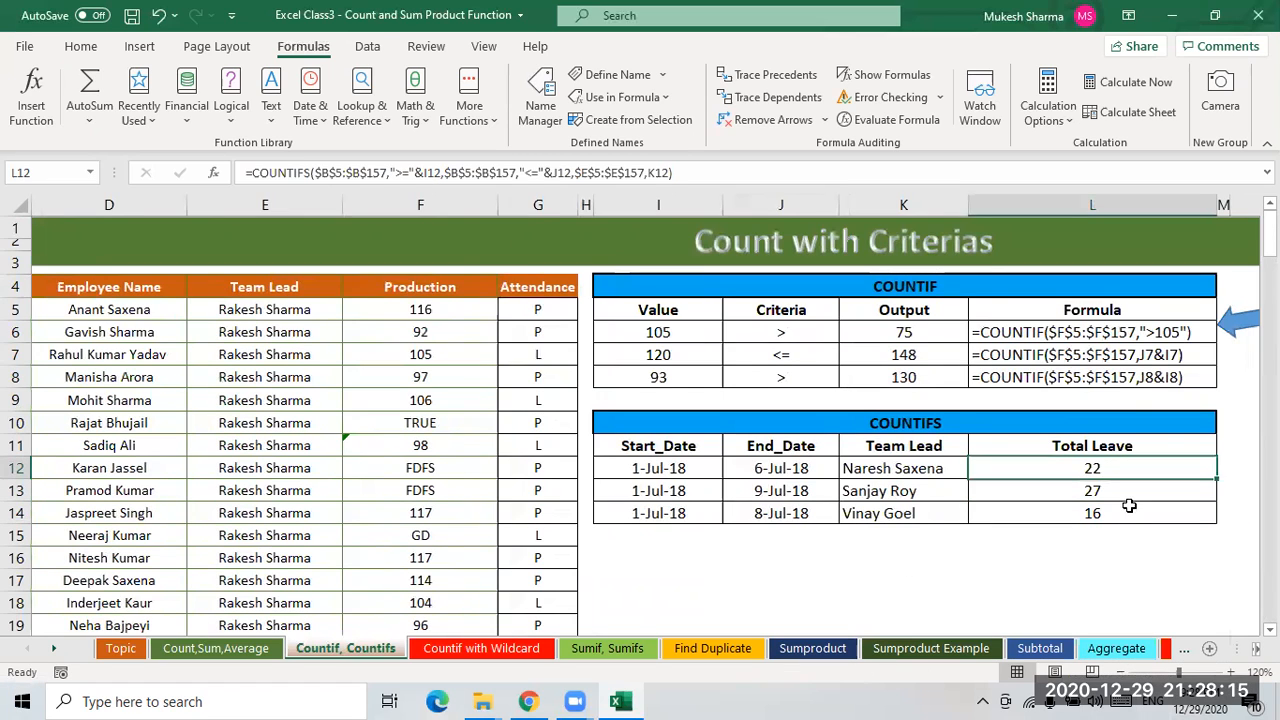
click(660, 470)
click(763, 472)
click(662, 491)
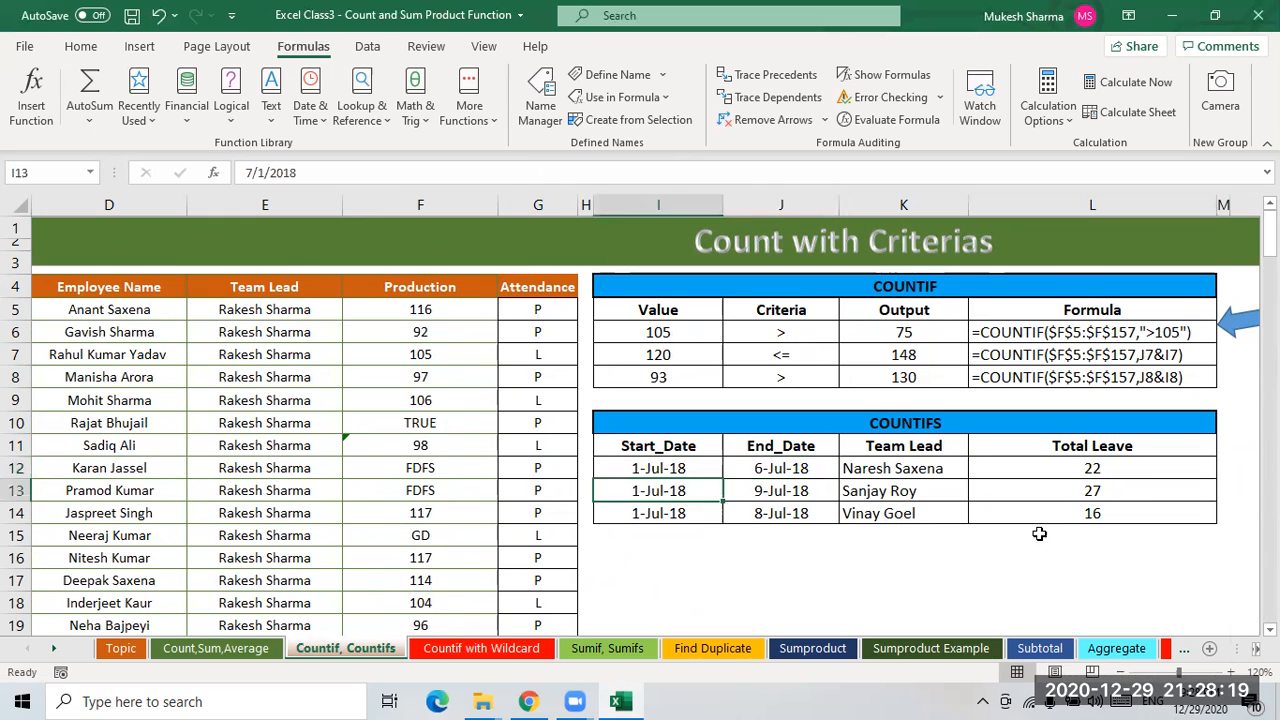
click(1102, 492)
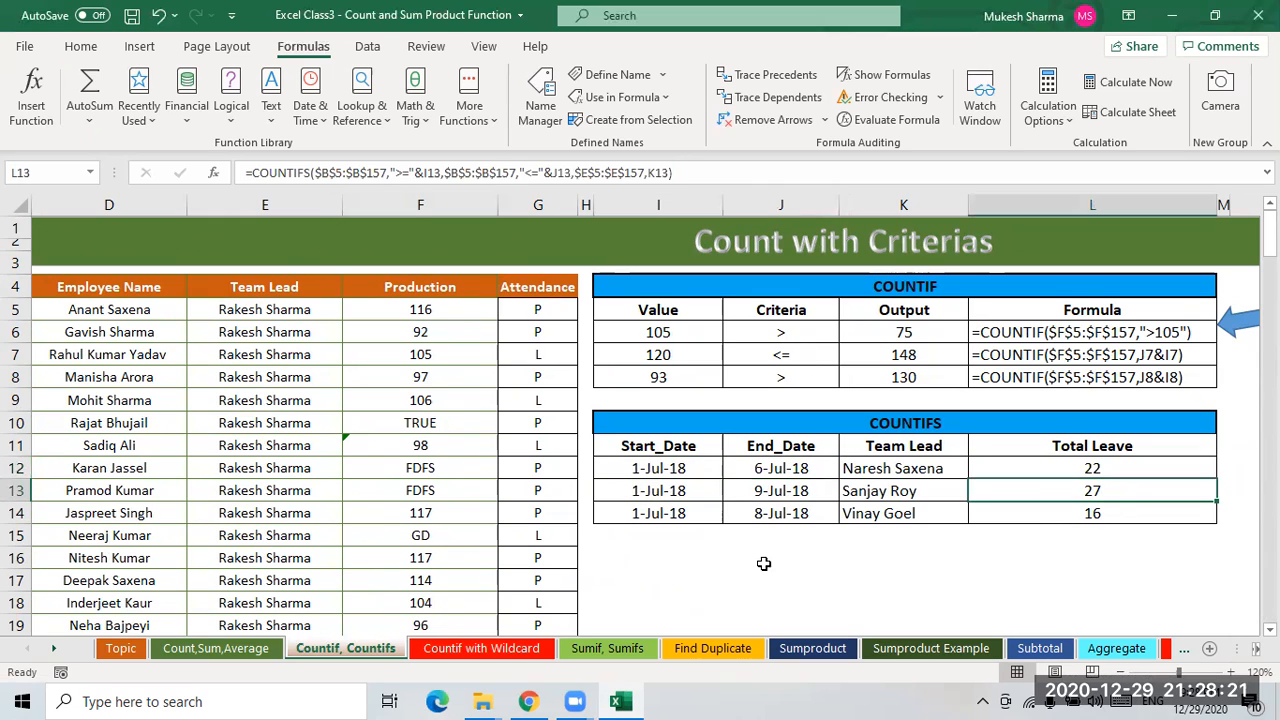
click(655, 516)
click(830, 515)
click(950, 515)
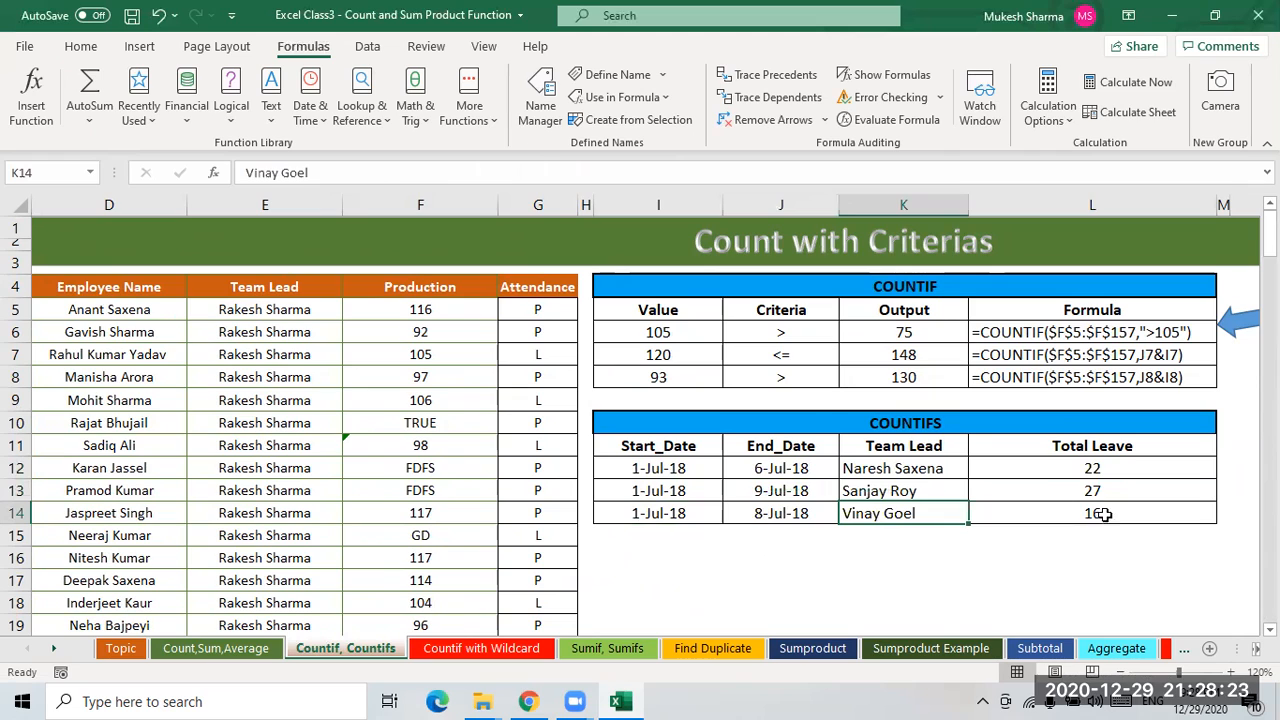
click(1020, 506)
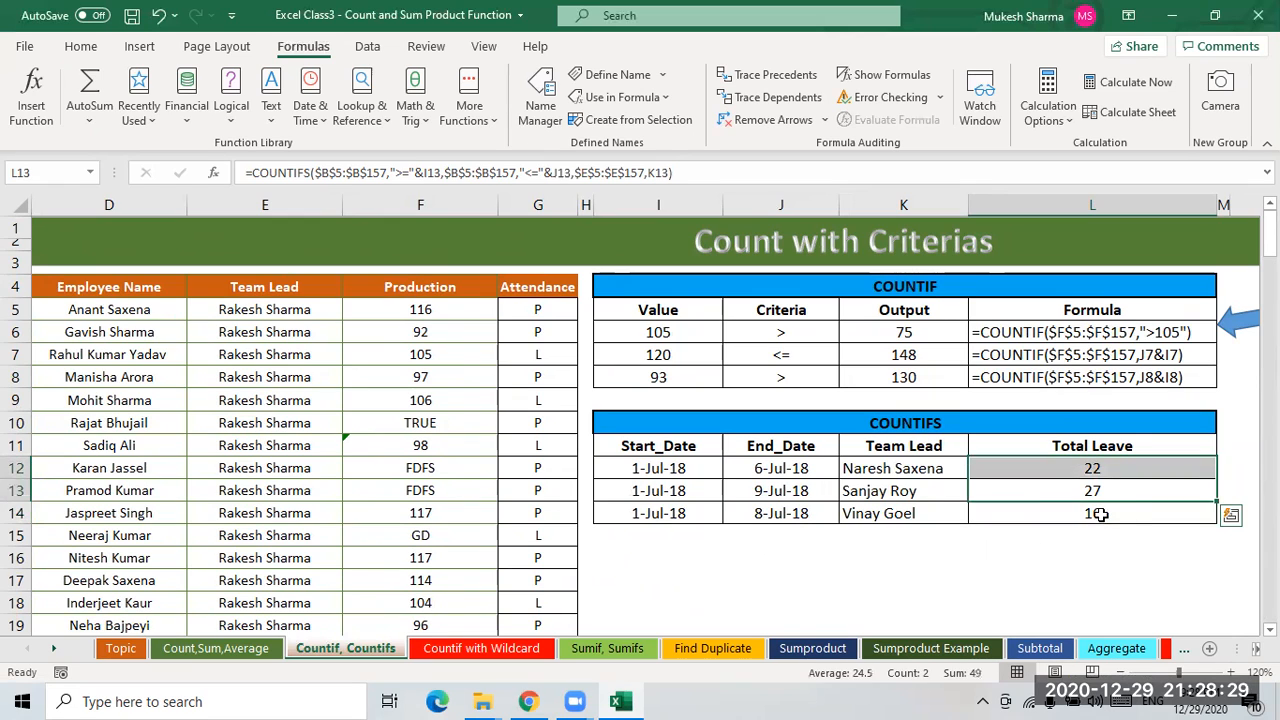
- Compare the Total Leave results with the Attendance values in the employee table
click(1097, 471)
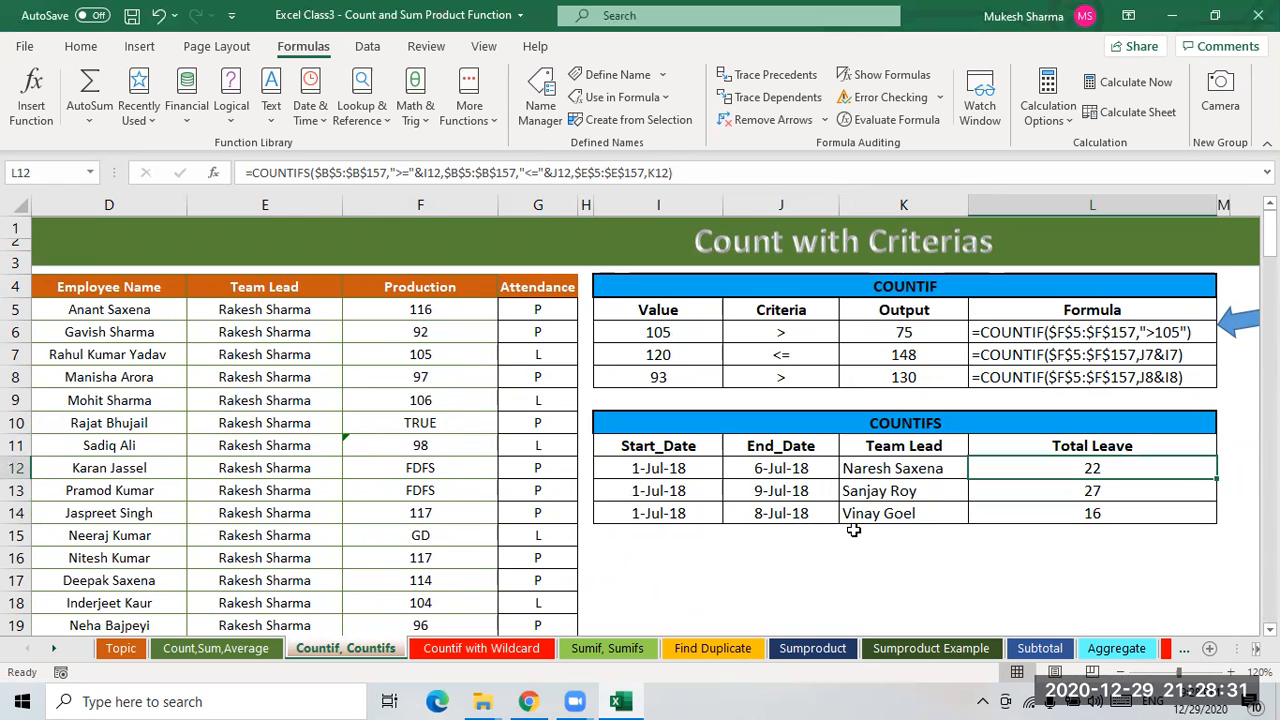
click(886, 494)
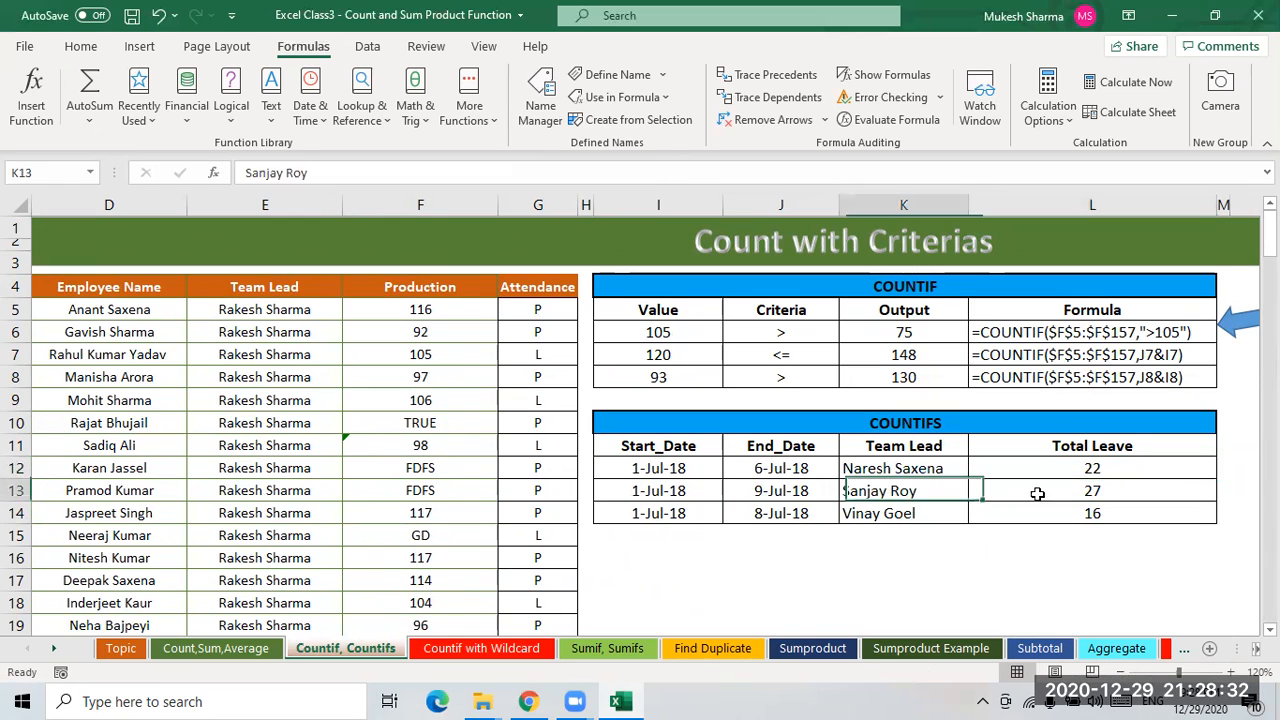
click(1095, 468)
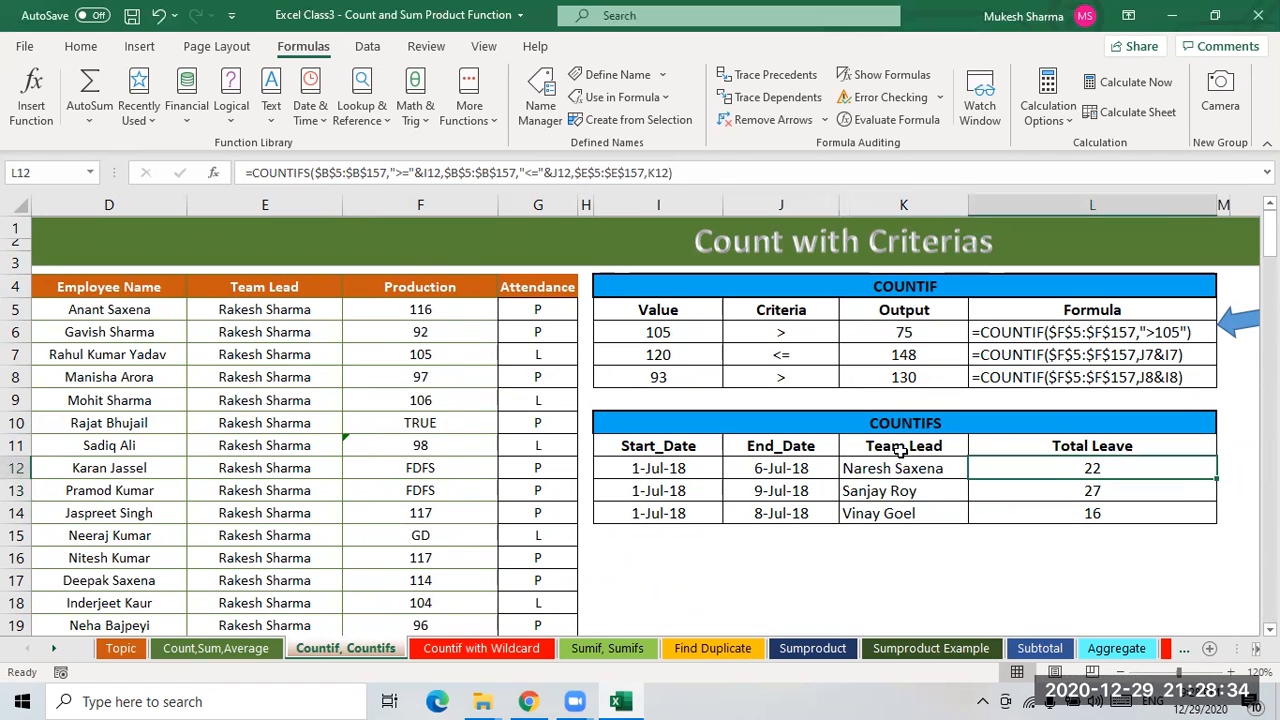
click(1106, 492)
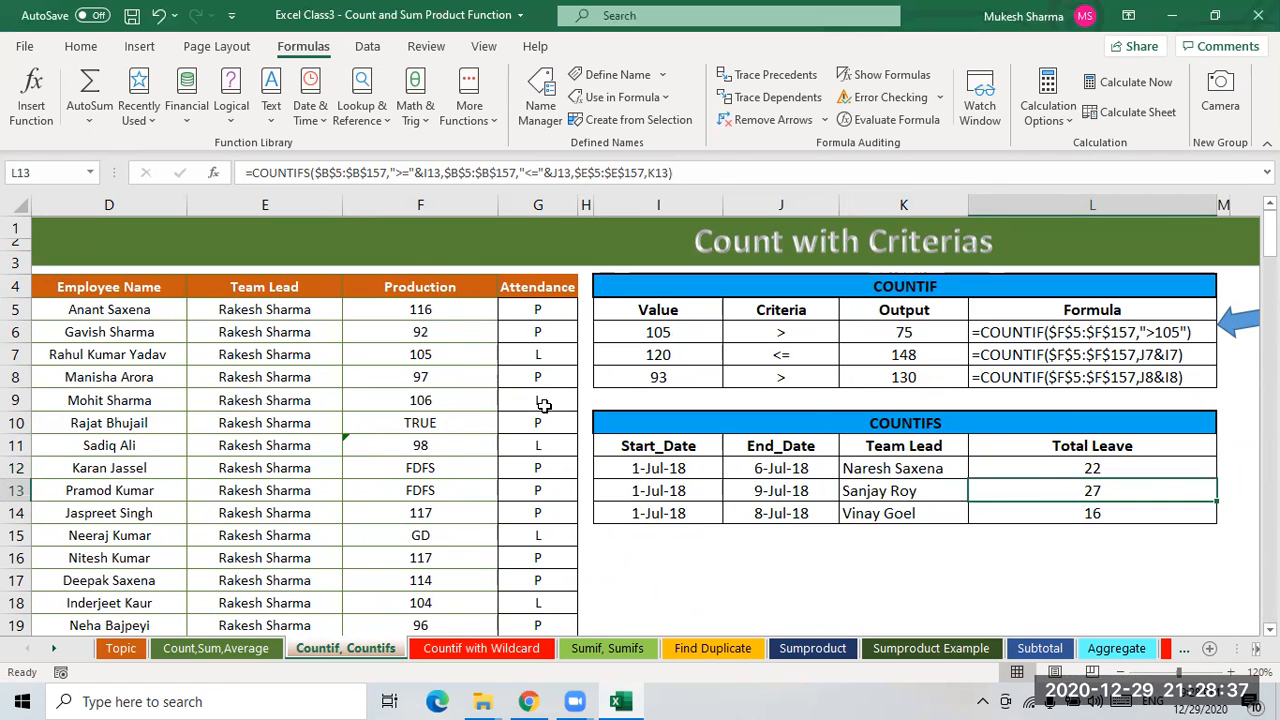
click(542, 374)
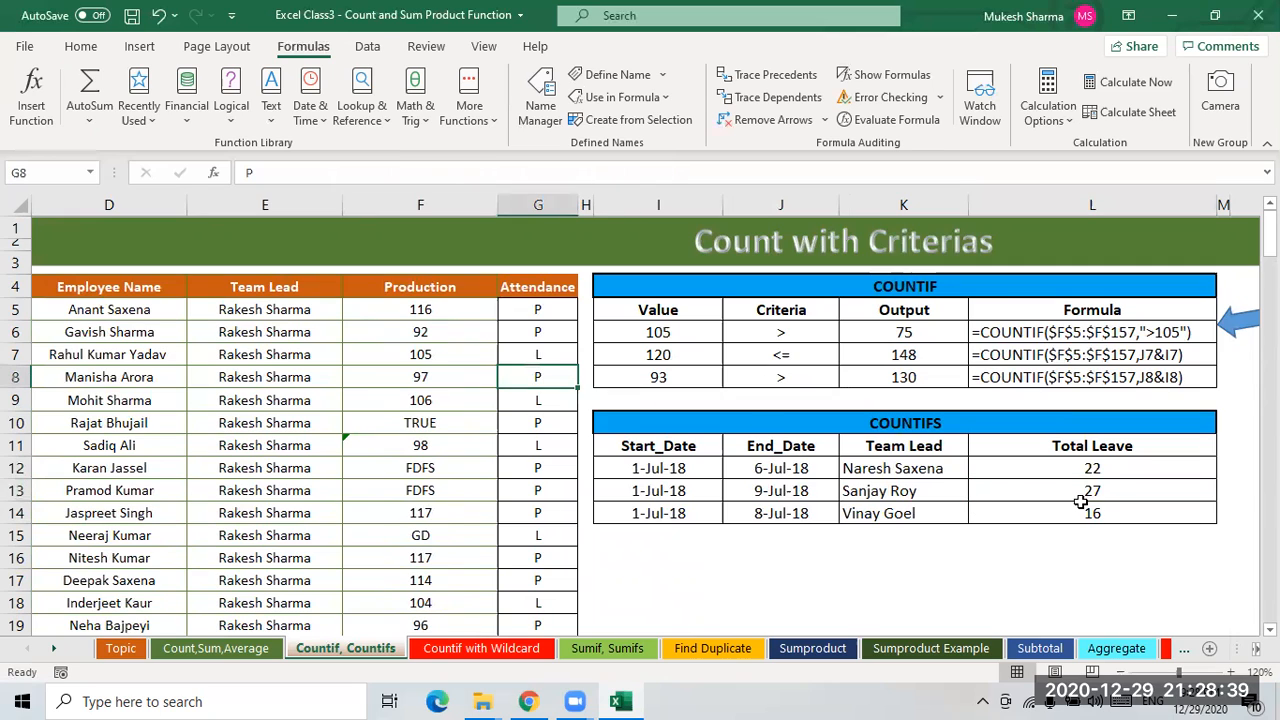
click(1099, 470)
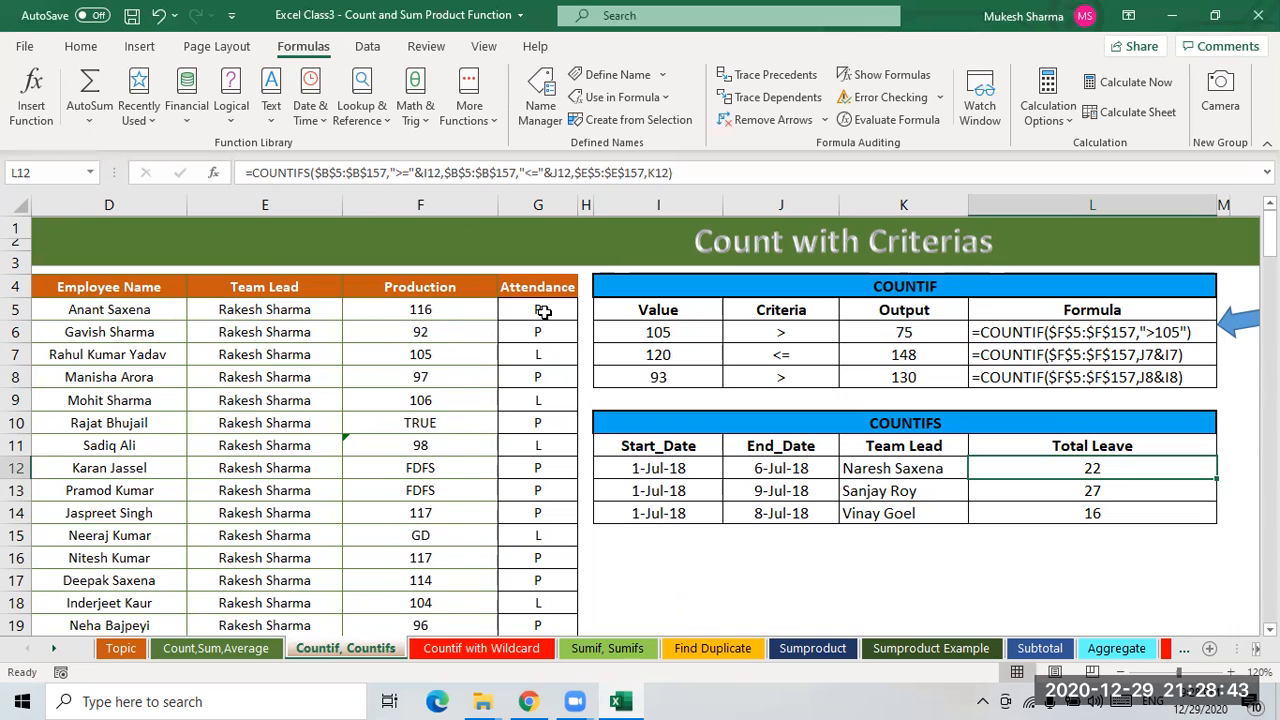
click(538, 356)
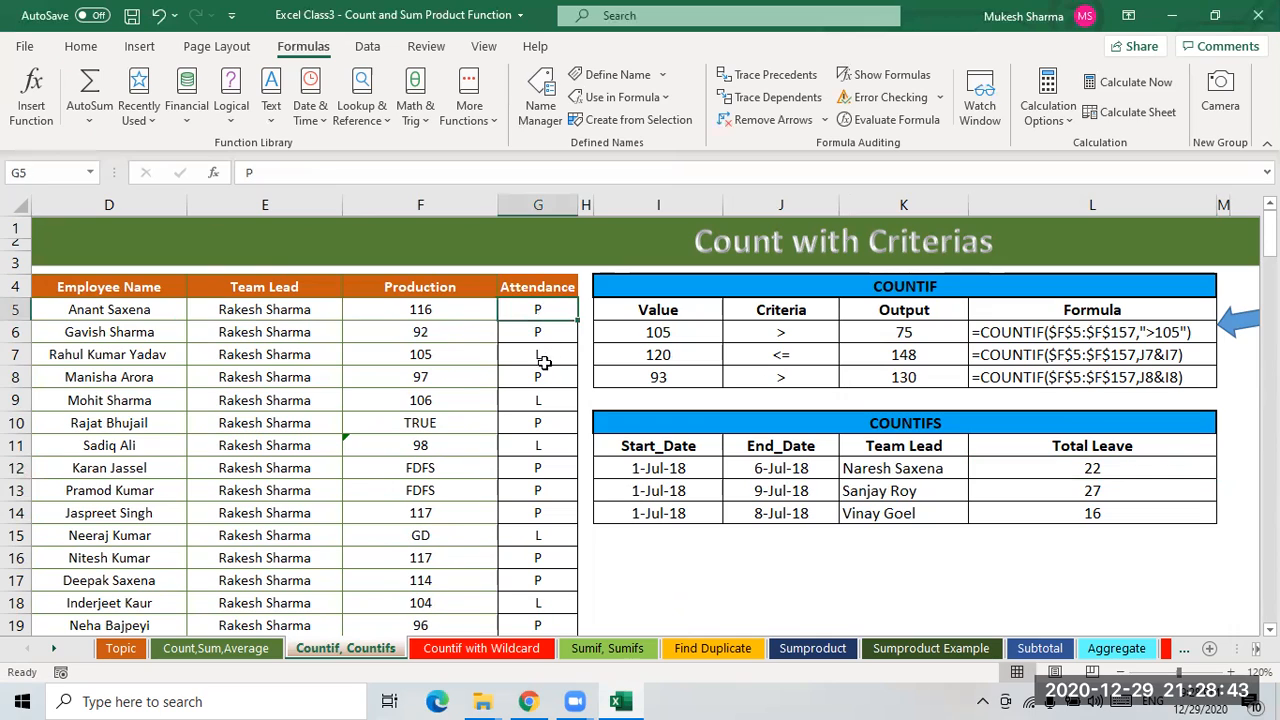
click(566, 314)
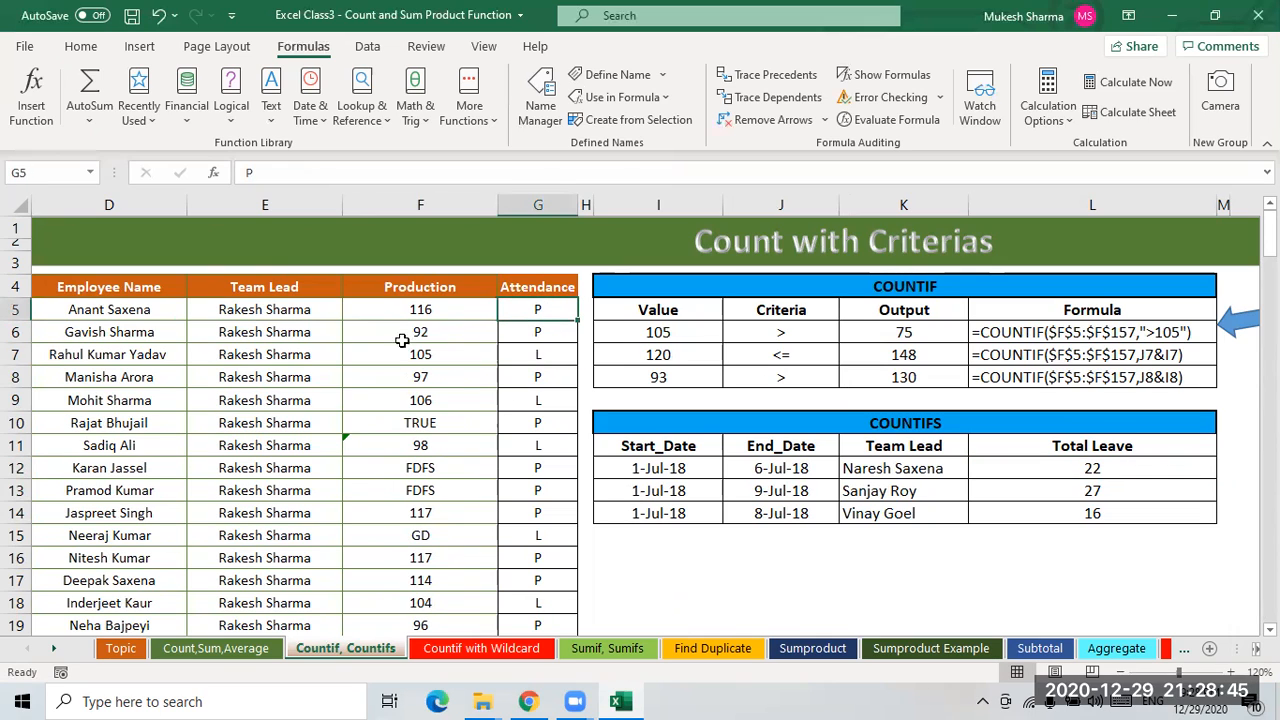
click(1110, 472)
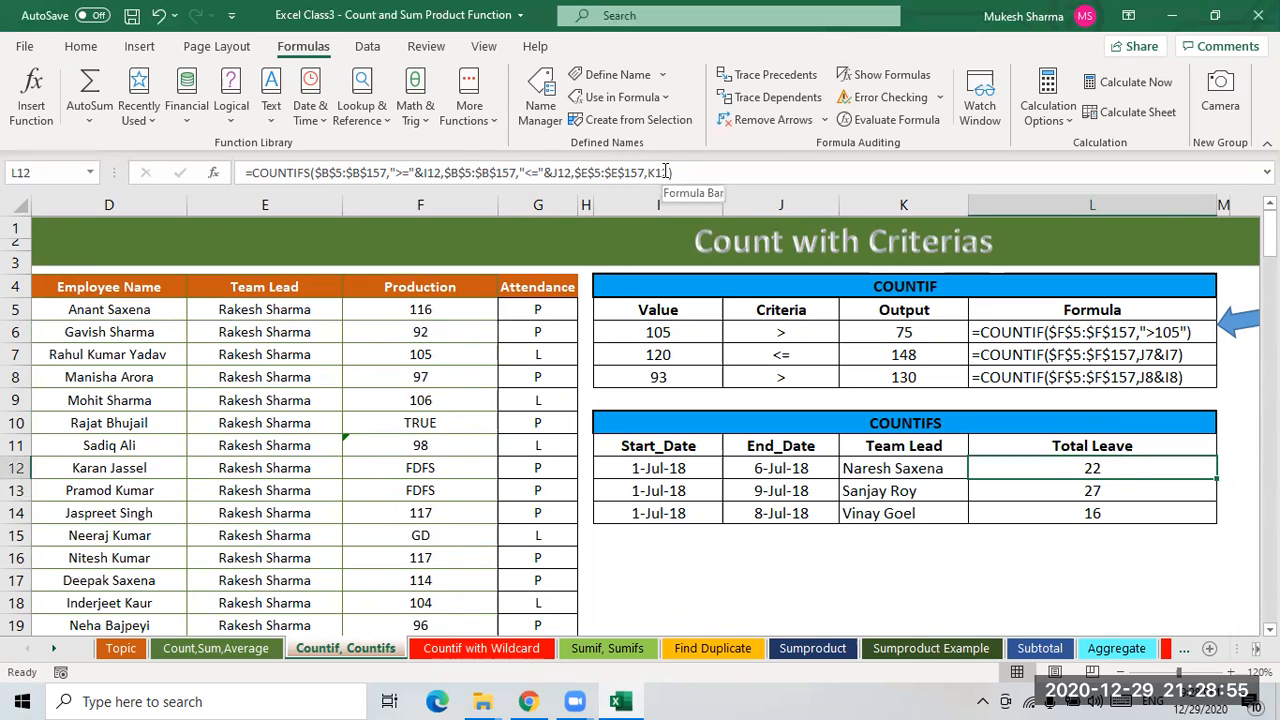
drag(669, 172, 577, 172)
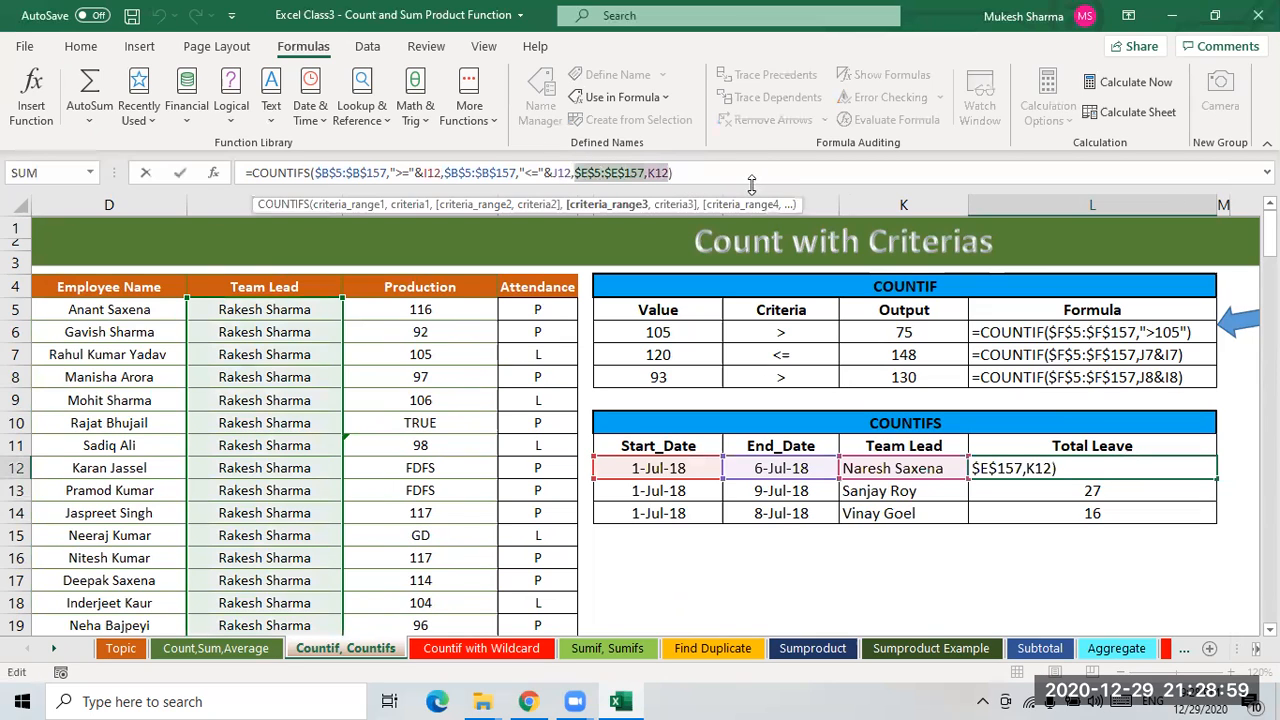
click(670, 172)
text(,)
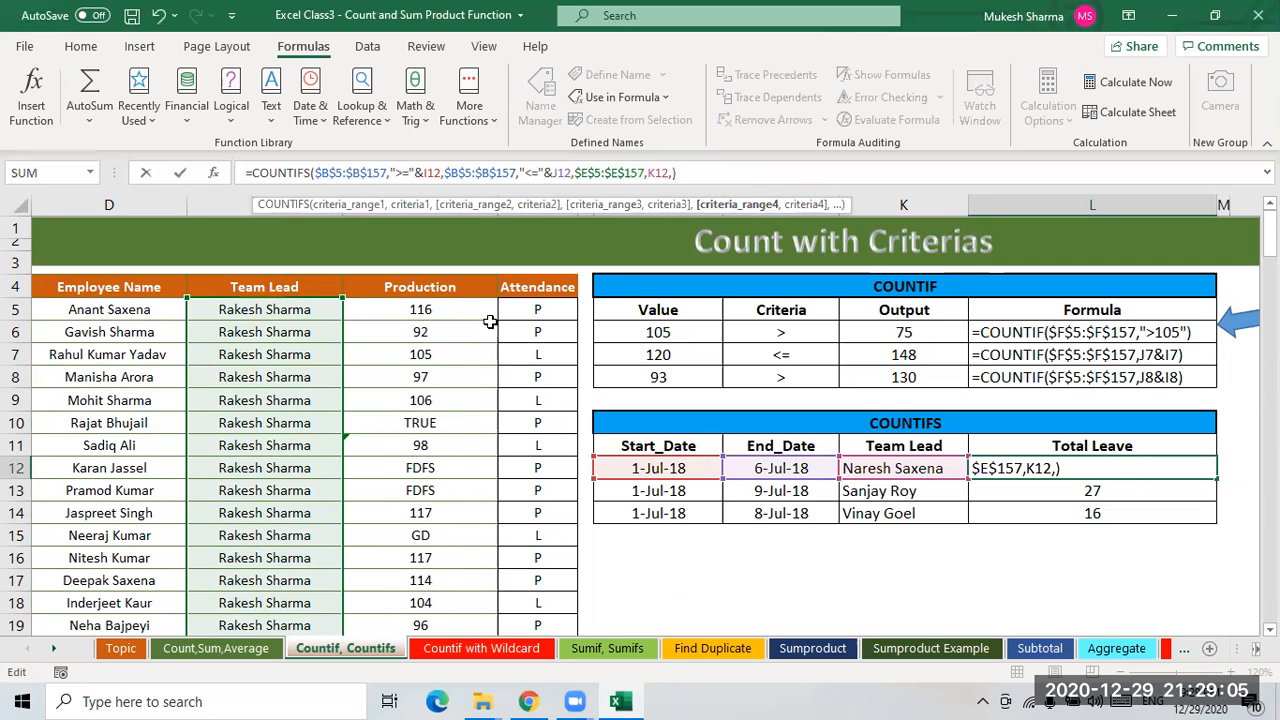
click(540, 310)
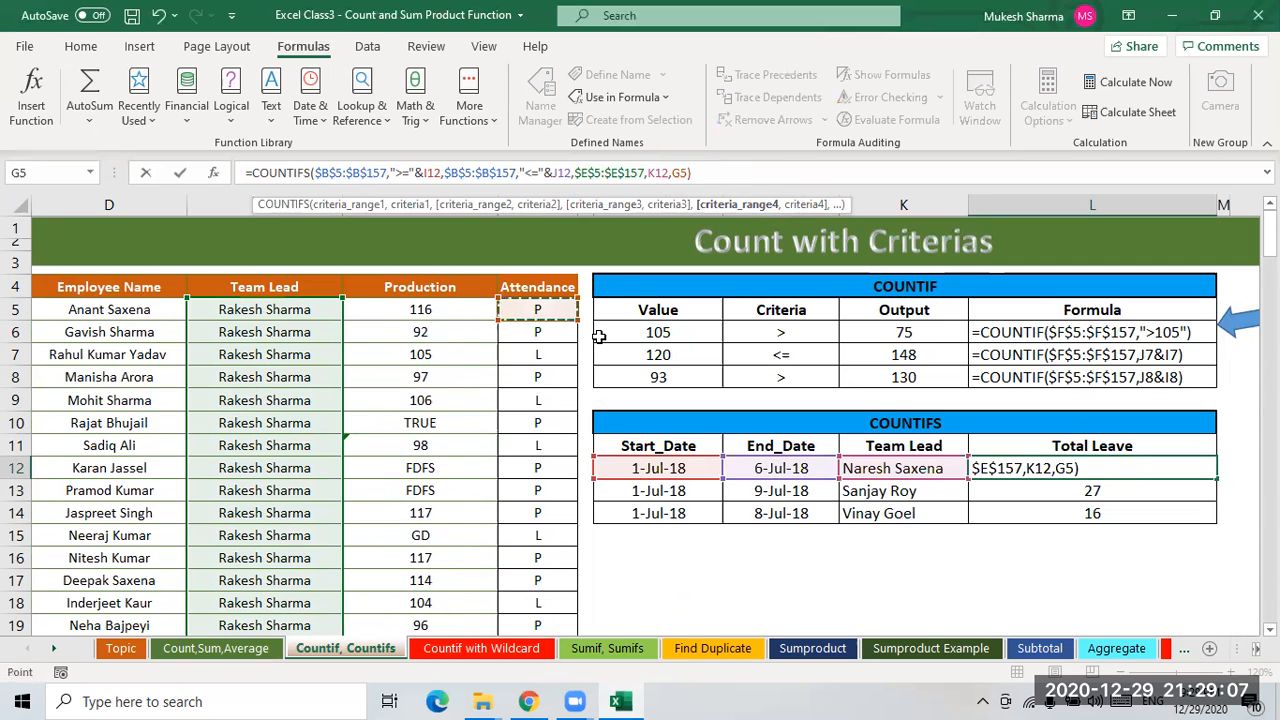
key(ctrl+shift+Down)
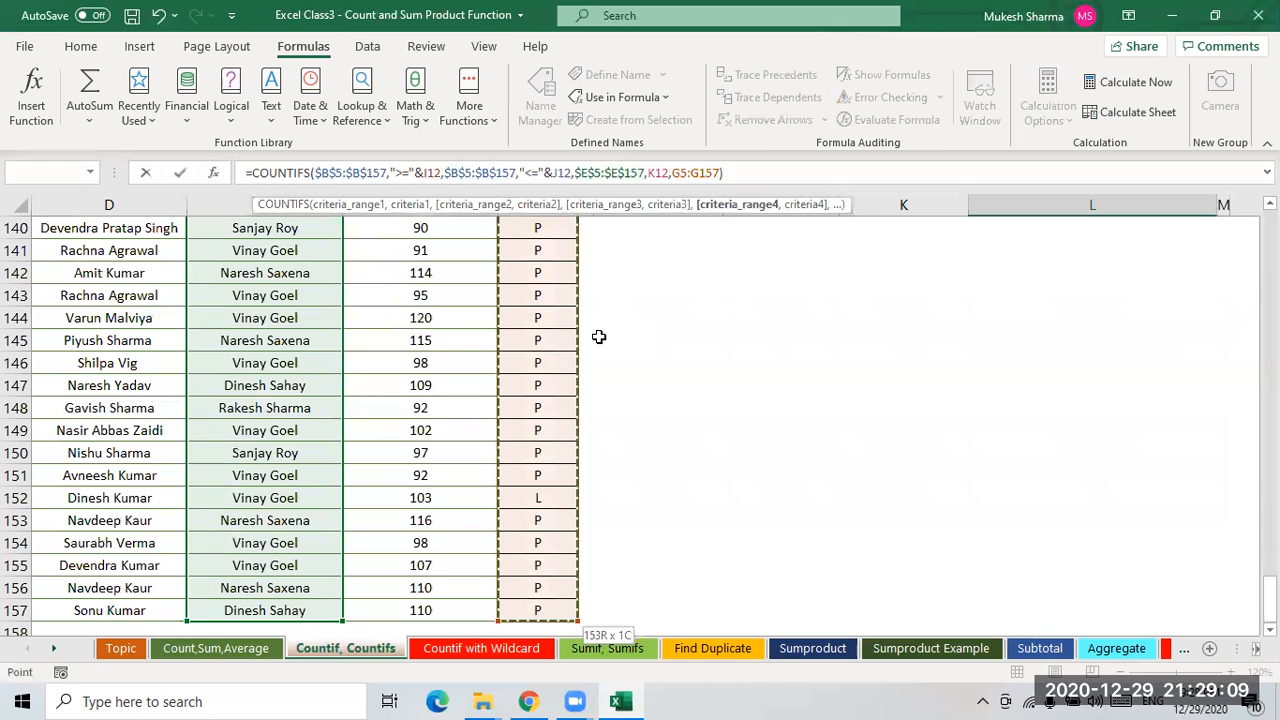
key(F4)
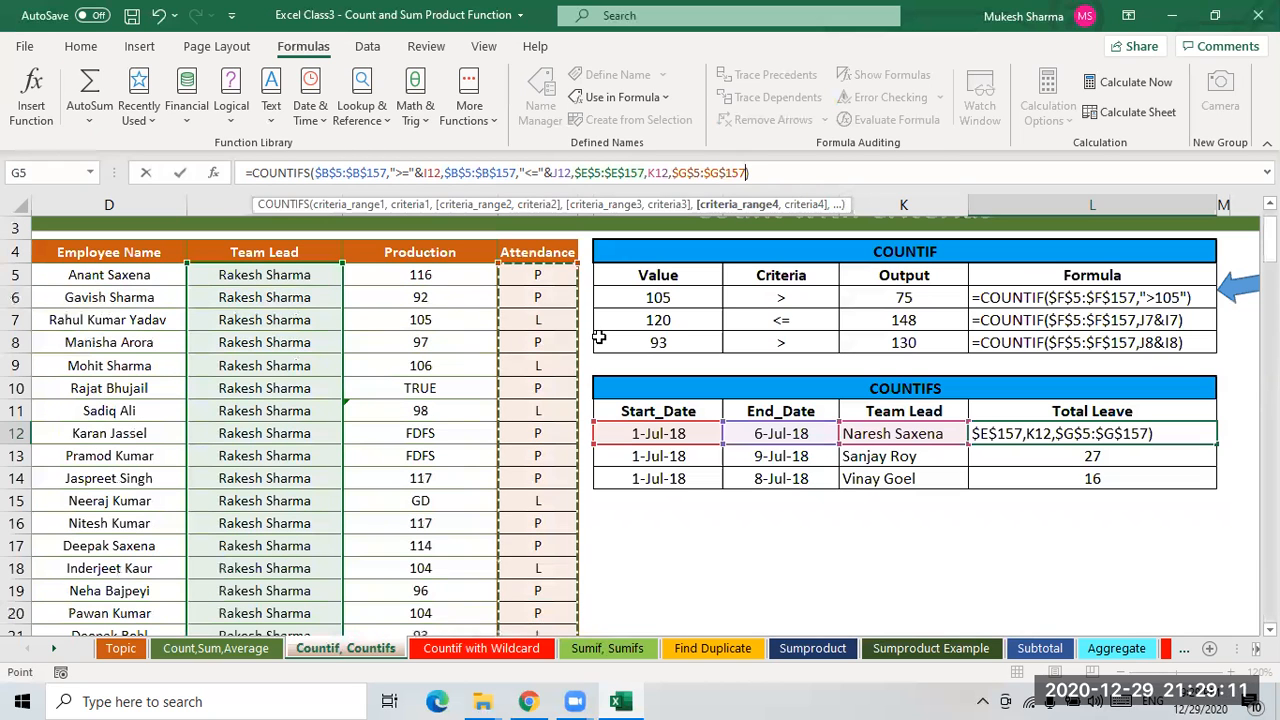
text(,"L)
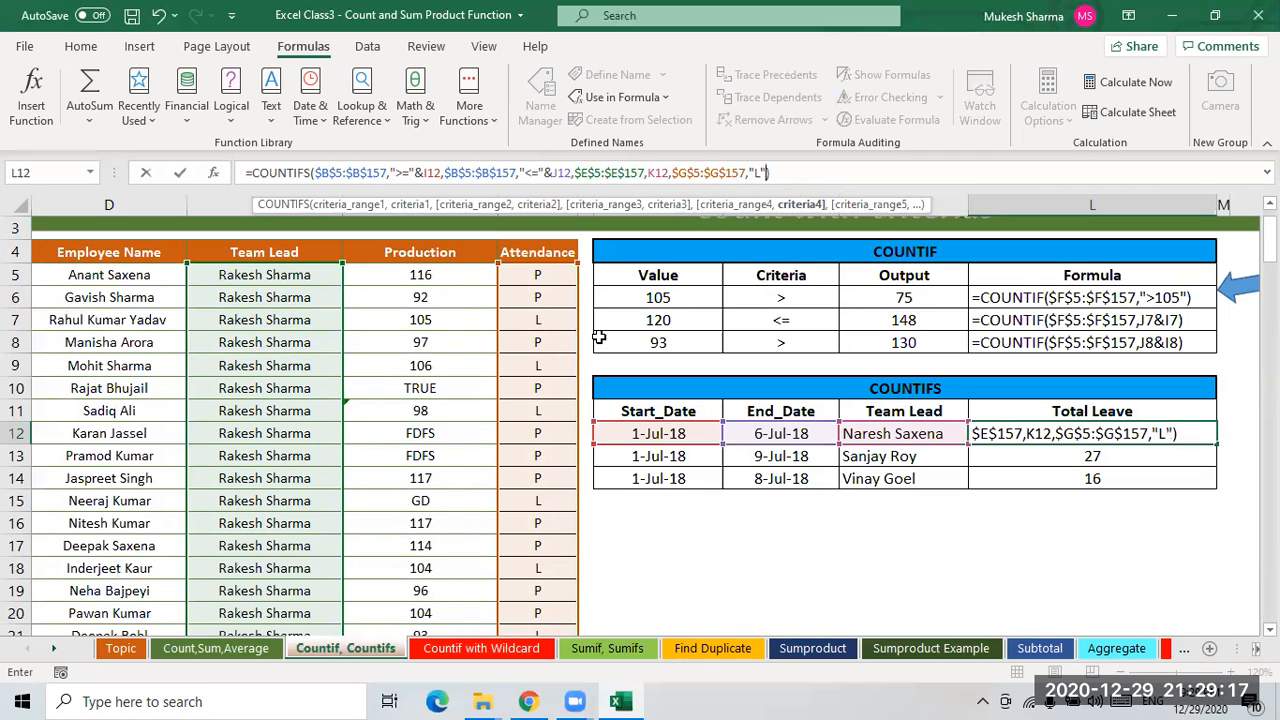
text("))
key(Return)
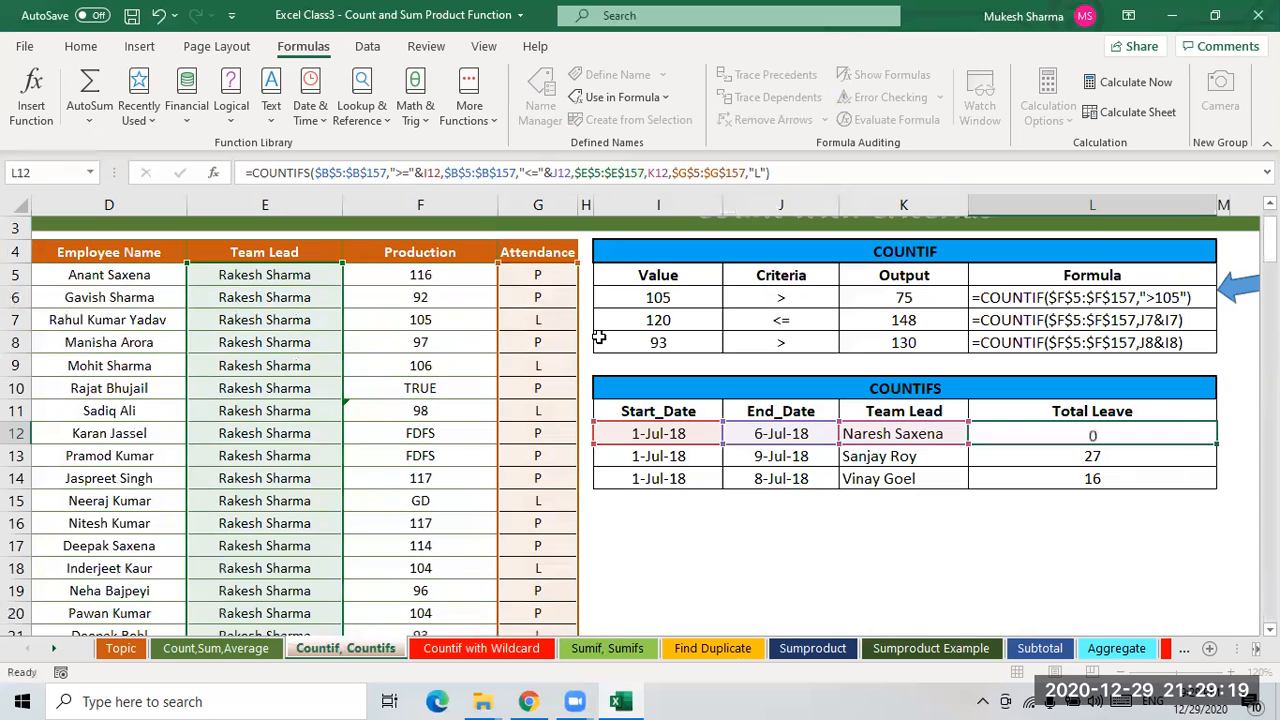
key(Up)
key(shift+Down)
key(shift+Down)
key(ctrl+d)
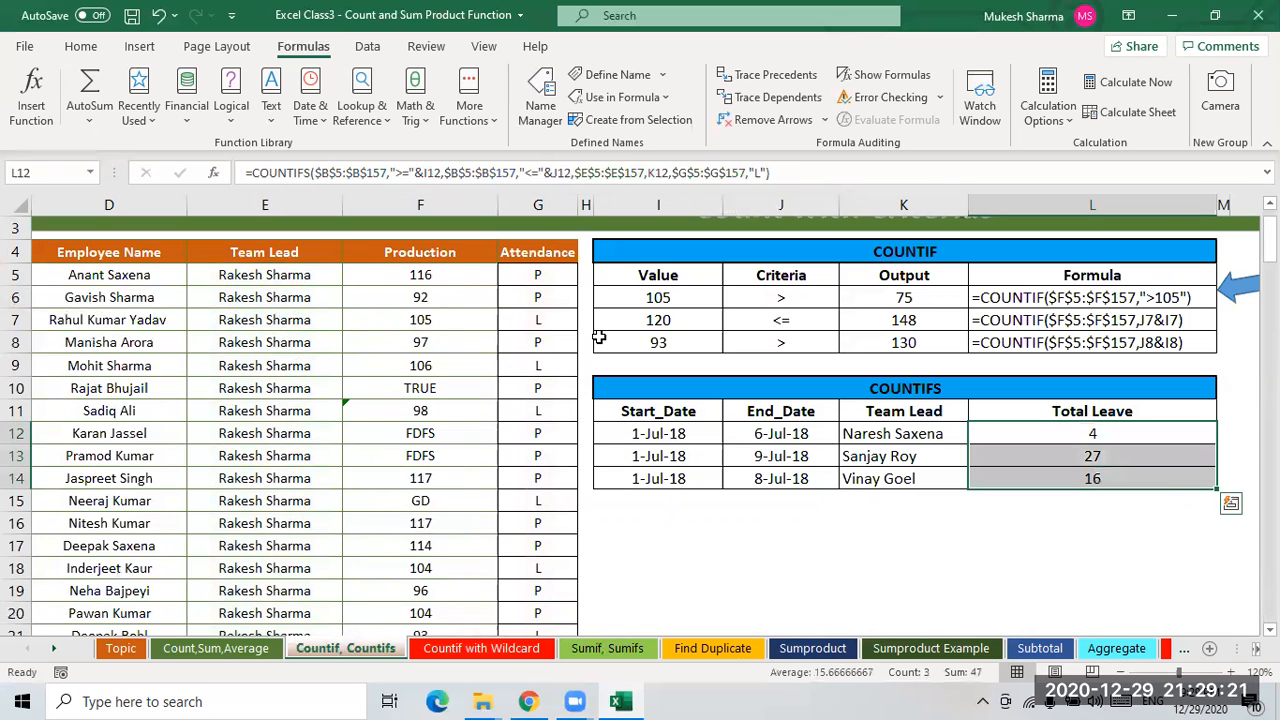
click(1096, 436)
click(866, 434)
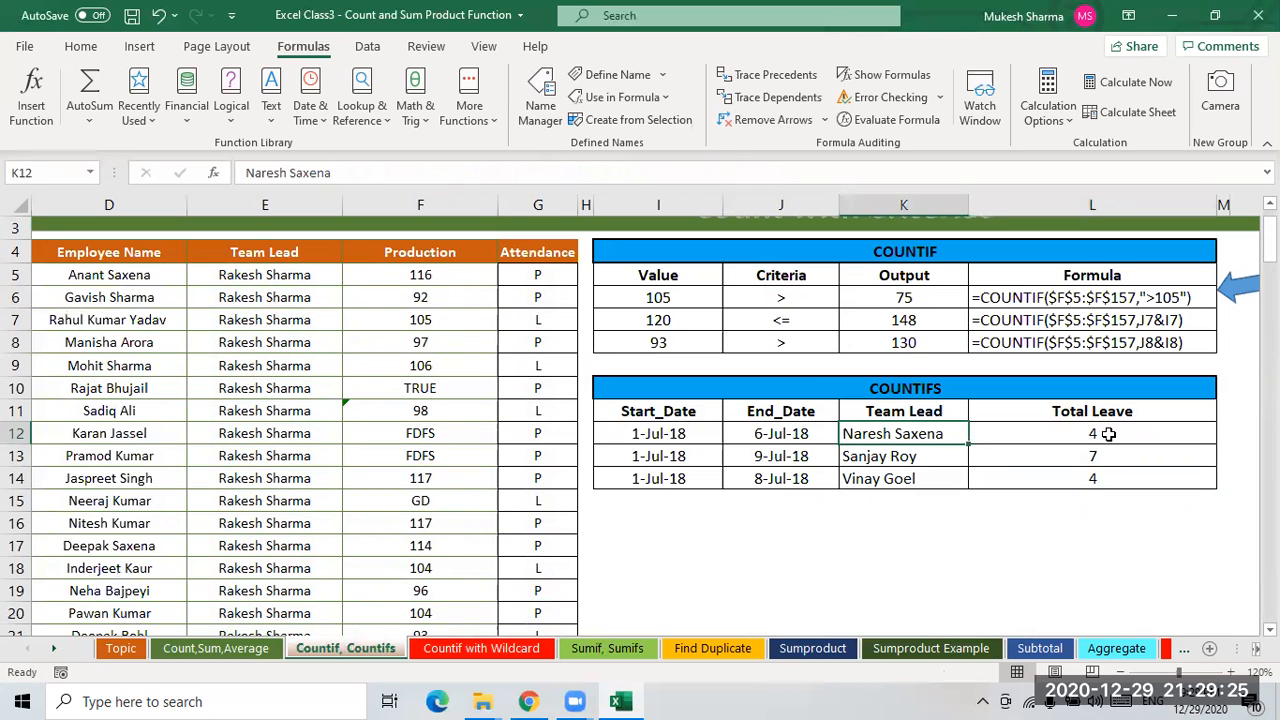
click(1097, 435)
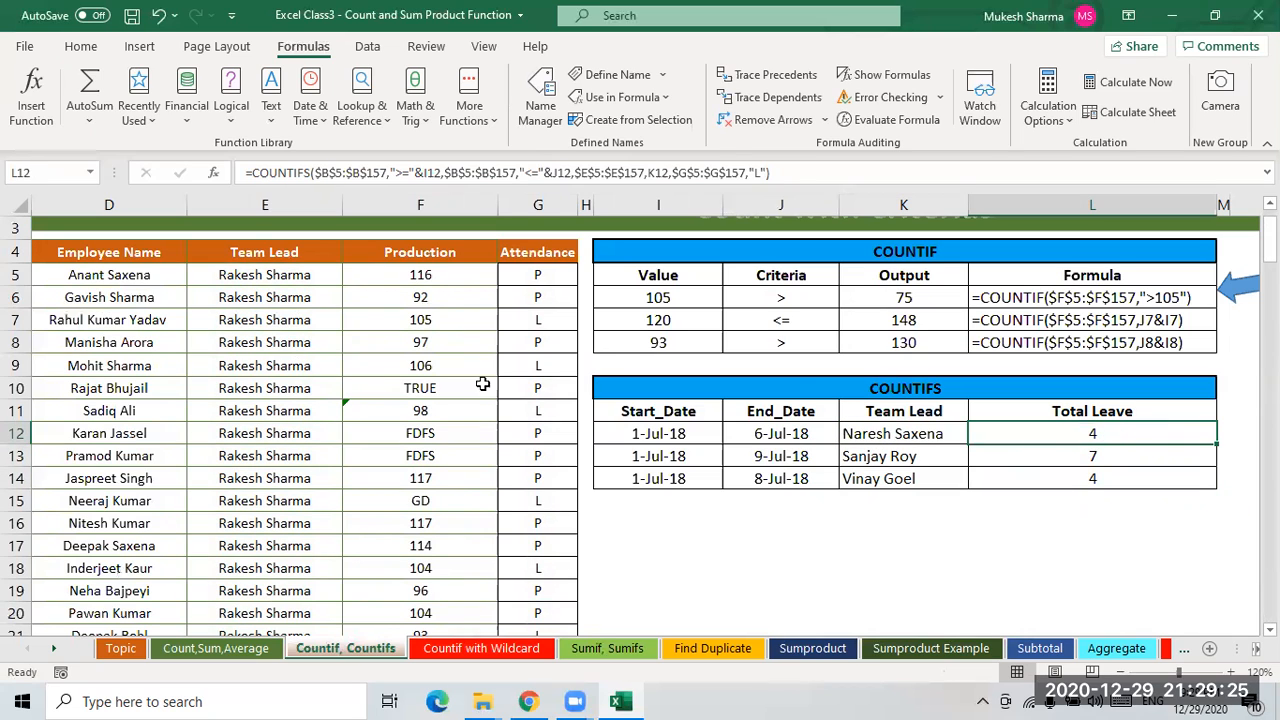
- Turn on filters for the employee table and filter the Date column to the start-to-end date range
click(84, 256)
key(Left)
key(Left)
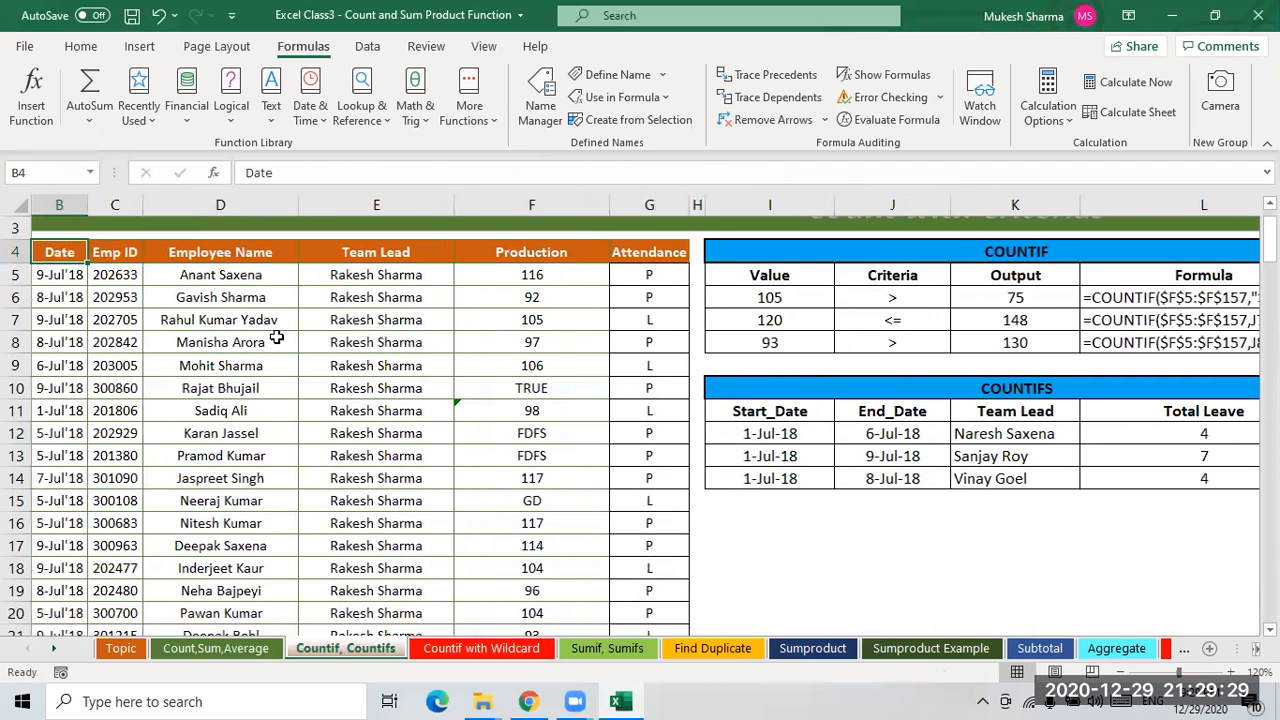
key(ctrl+shift+l)
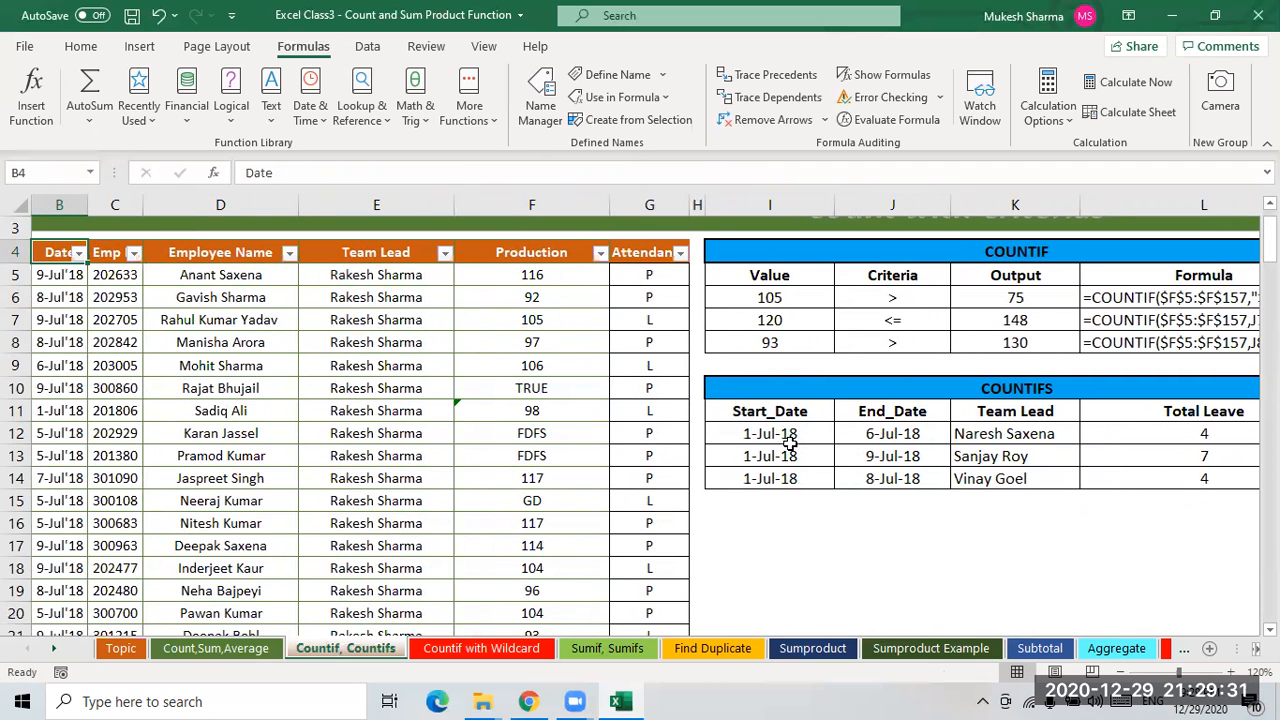
key(alt+Down)
click(84, 477)
click(90, 531)
click(91, 528)
click(91, 544)
click(91, 561)
key(Return)
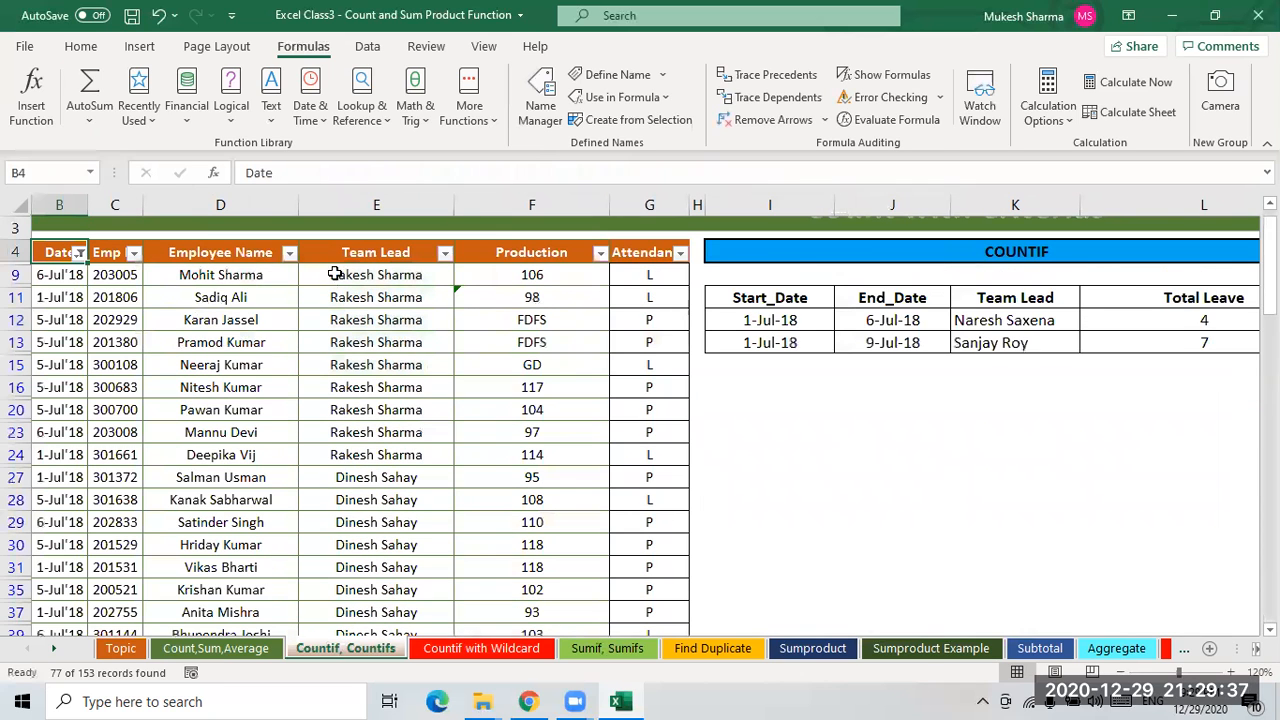
click(445, 253)
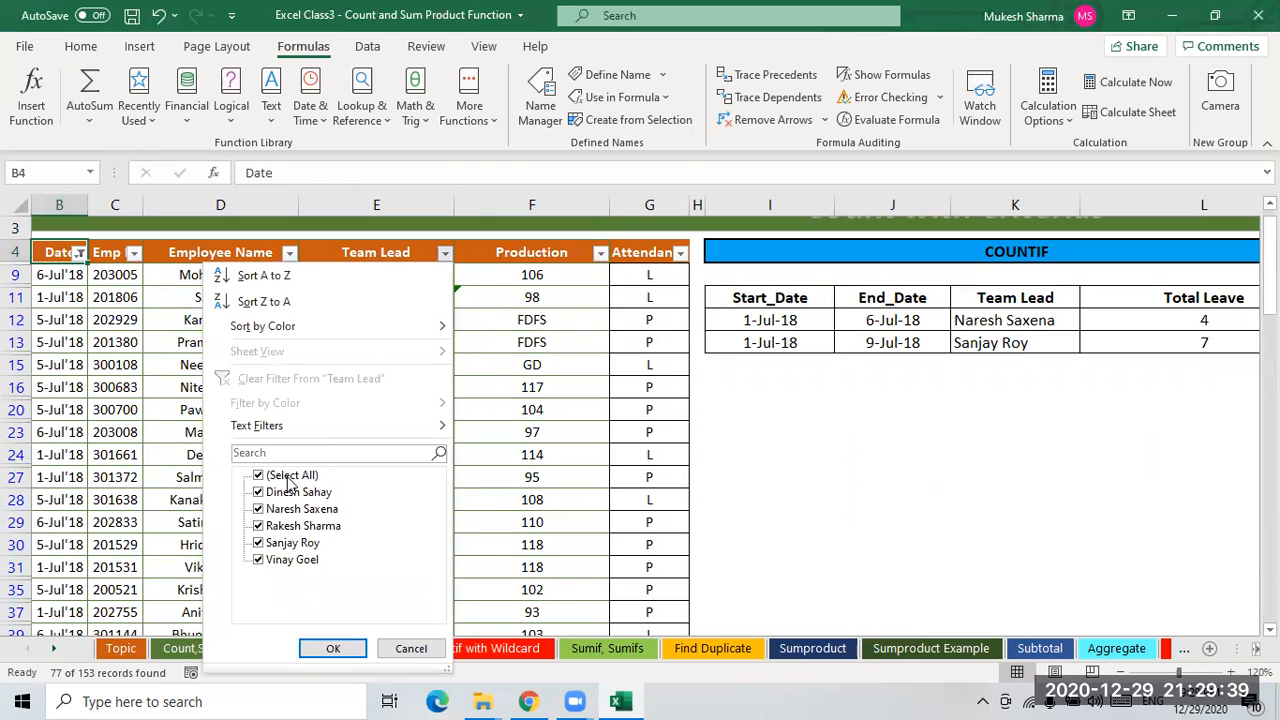
click(288, 478)
click(300, 509)
click(333, 648)
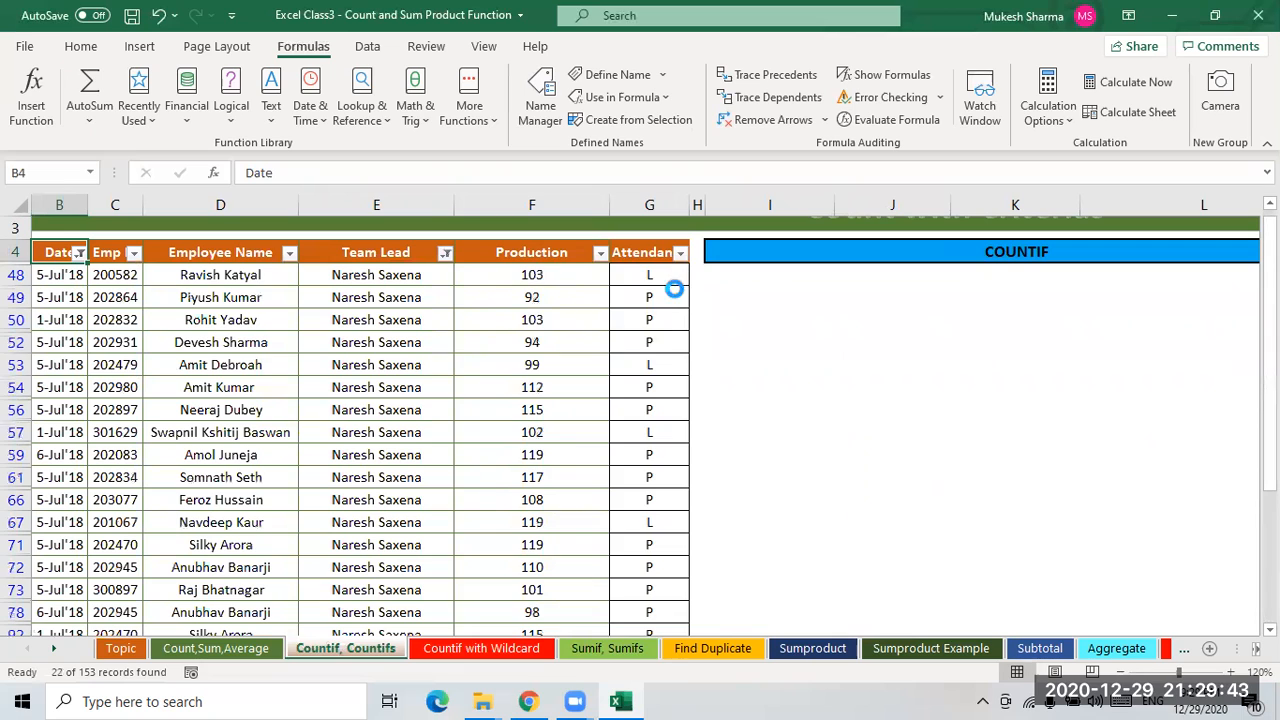
click(680, 253)
click(494, 476)
click(494, 492)
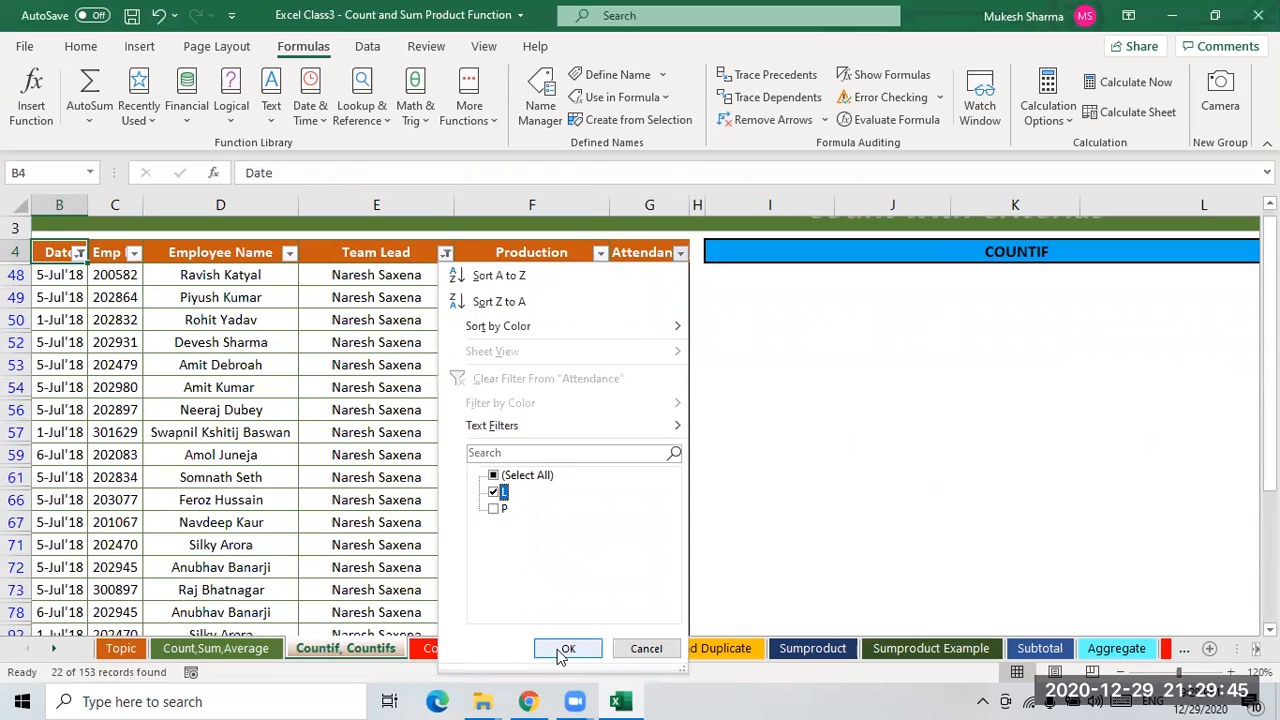
click(565, 649)
- Select the filtered Production cells to count the matching rows, then turn the table filters off
drag(552, 274, 543, 342)
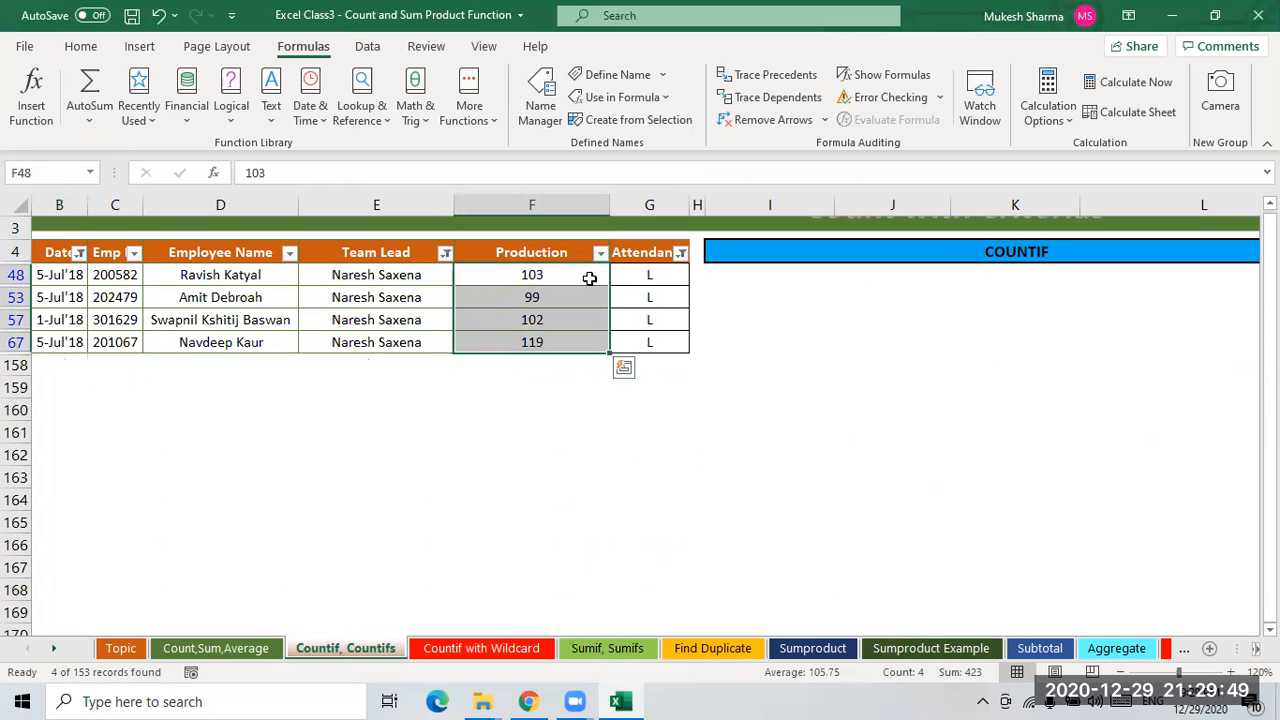
click(640, 255)
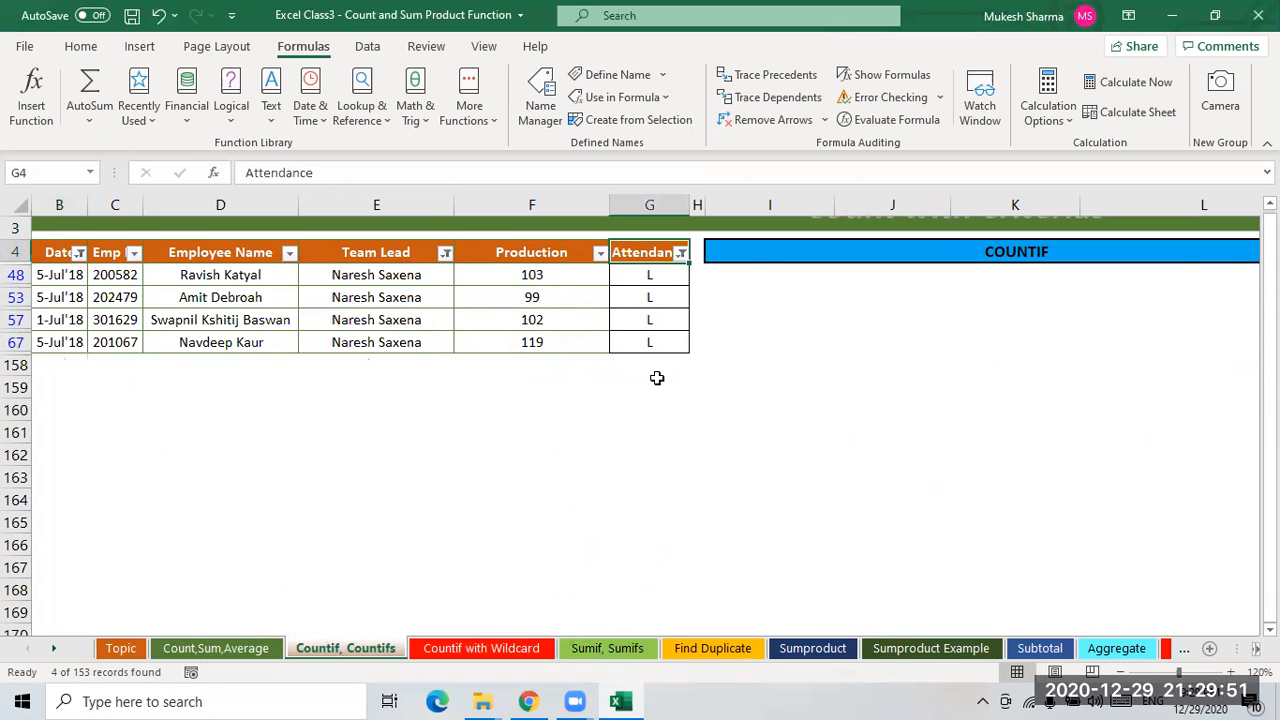
key(ctrl+shift+l)
- Review the three Total Leave results in the COUNTIFS table
click(1210, 438)
click(1212, 460)
click(1214, 482)
click(1208, 438)
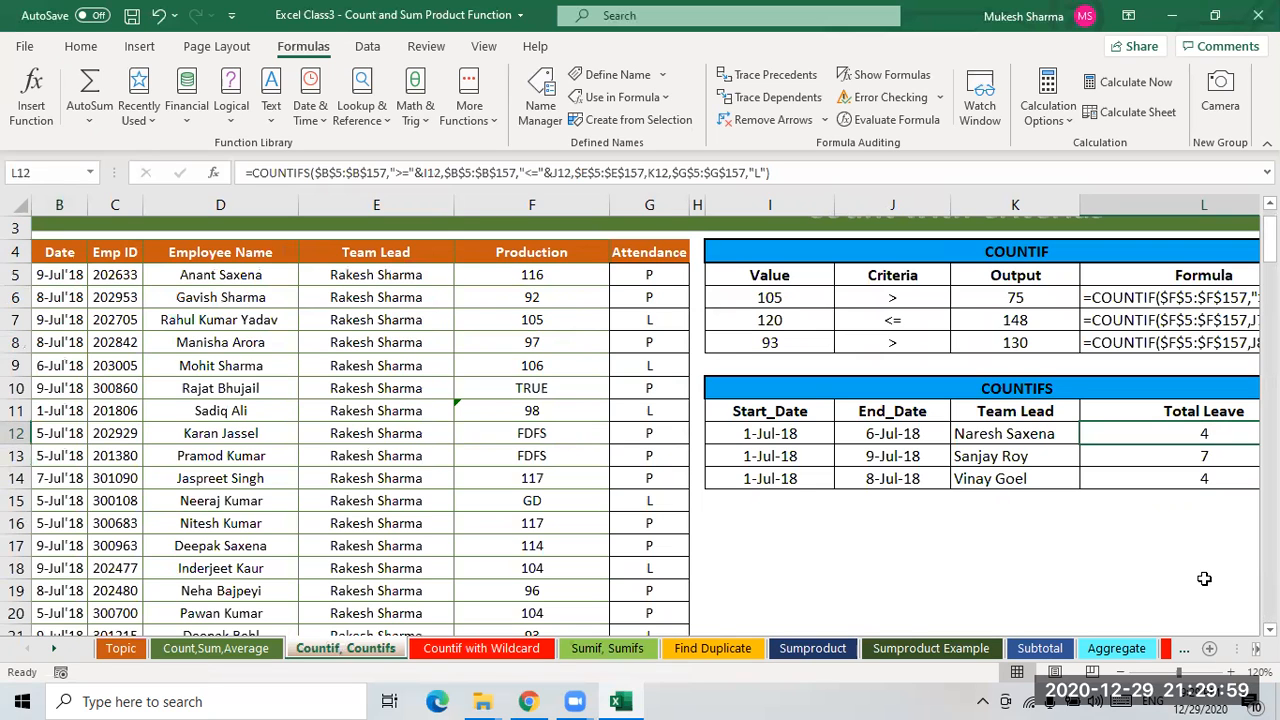
click(1004, 544)
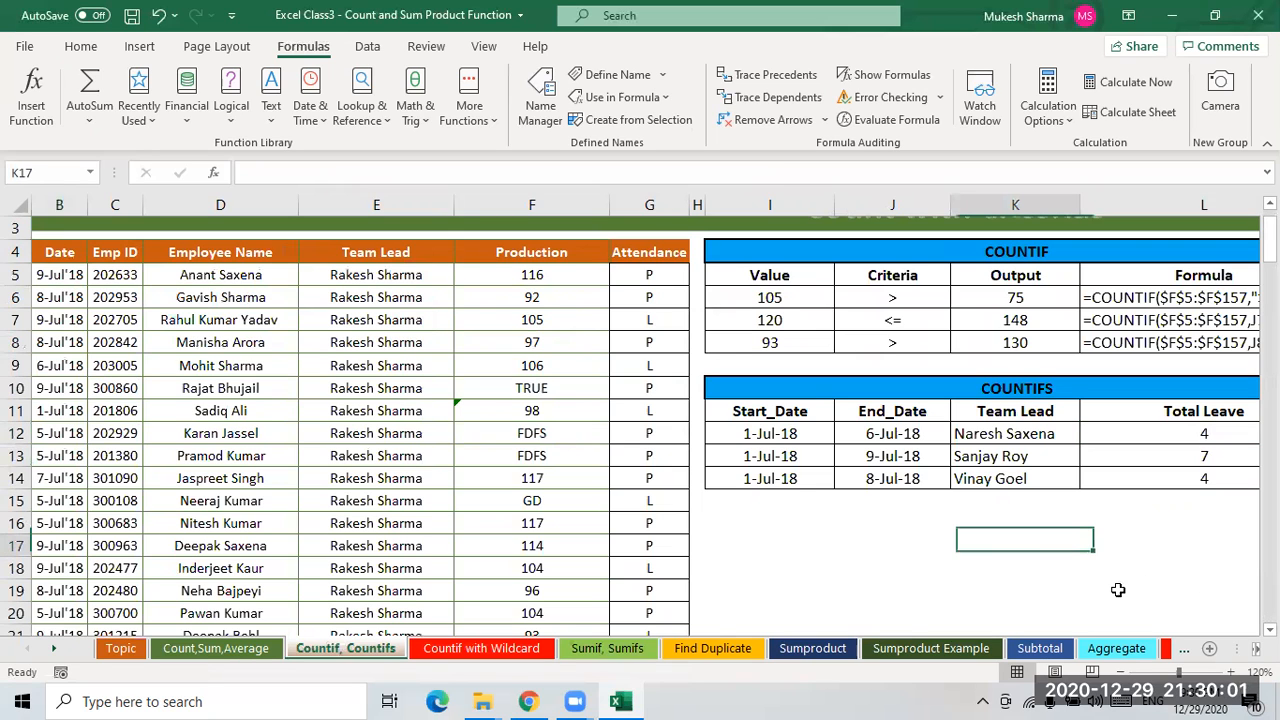
key(Right)
key(Right)
key(Right)
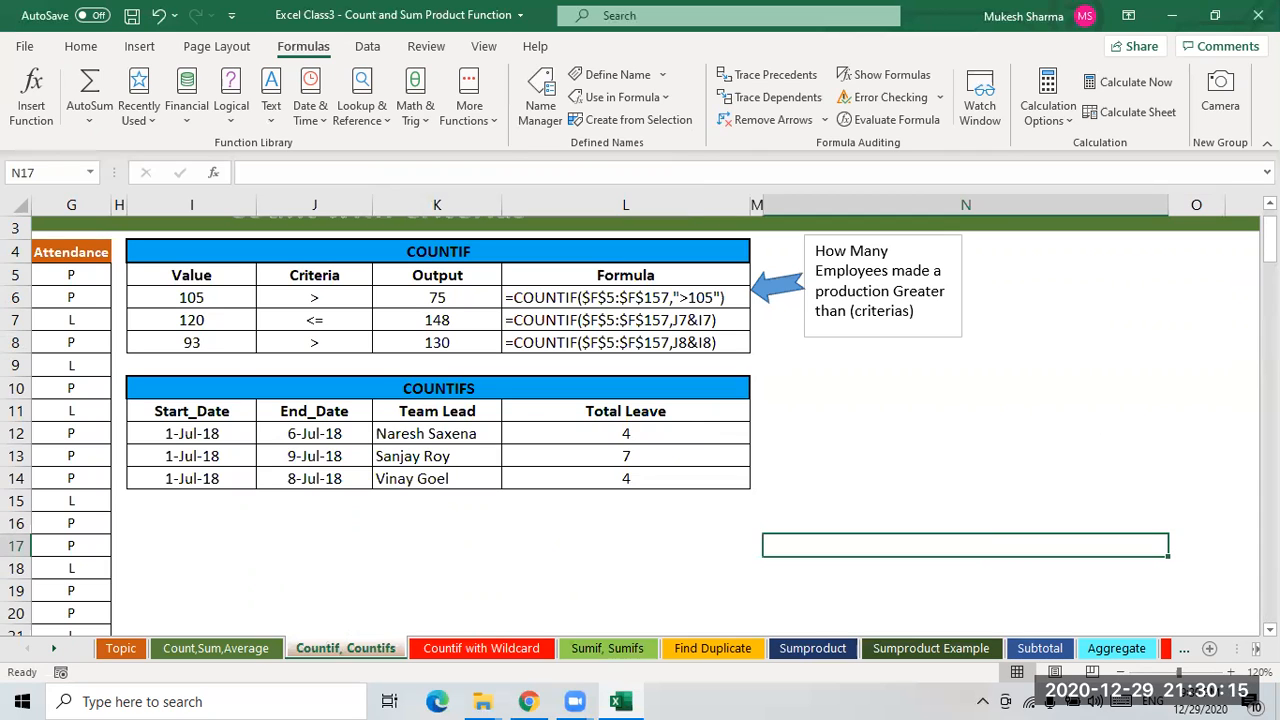
click(626, 432)
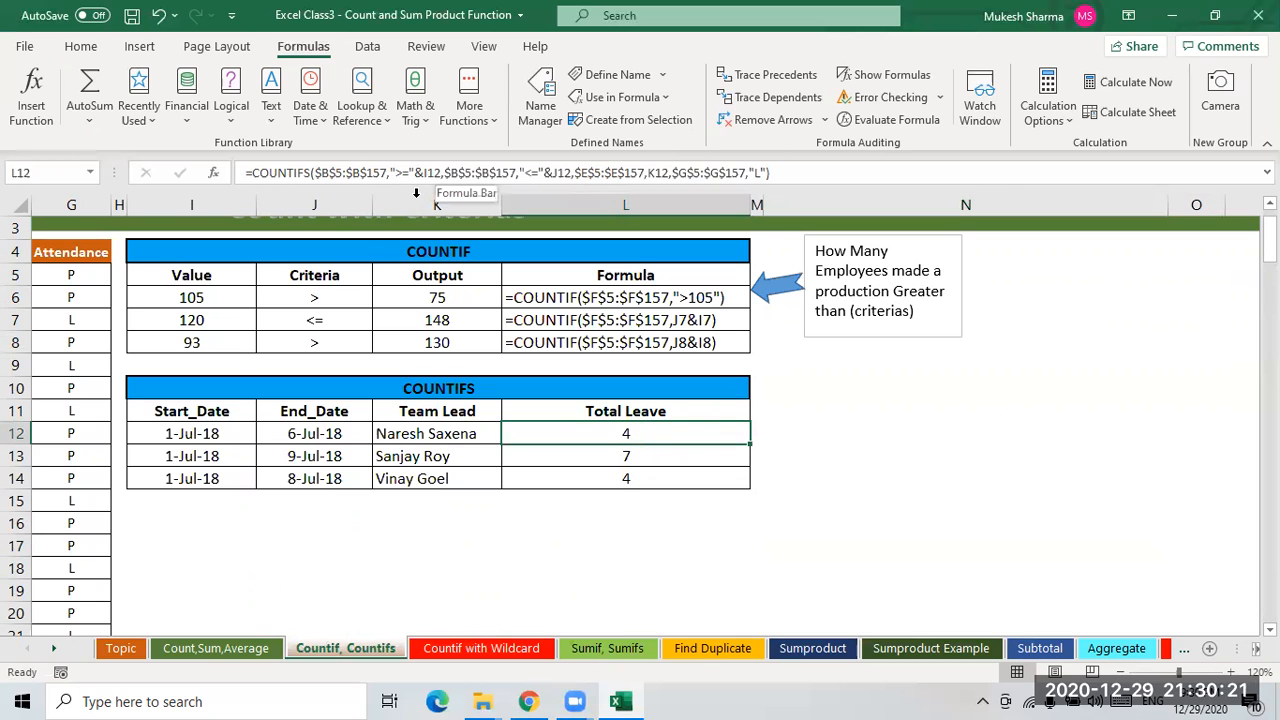
click(925, 119)
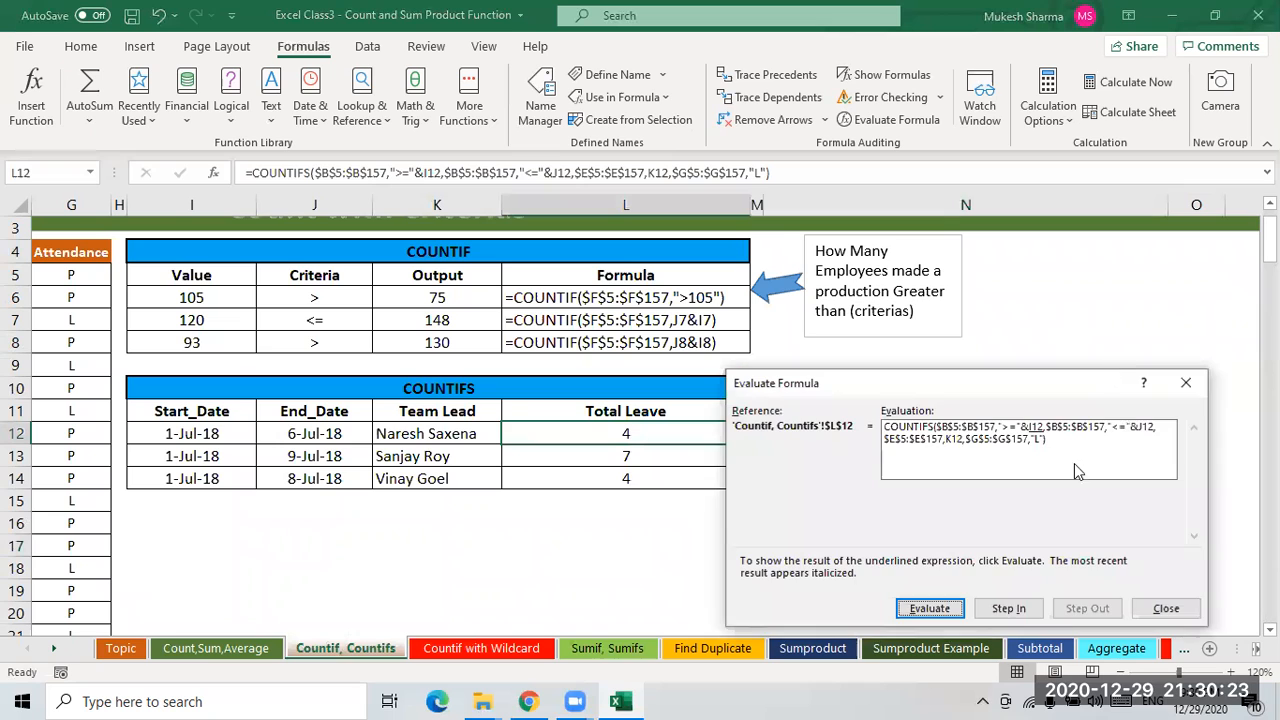
drag(940, 386, 954, 358)
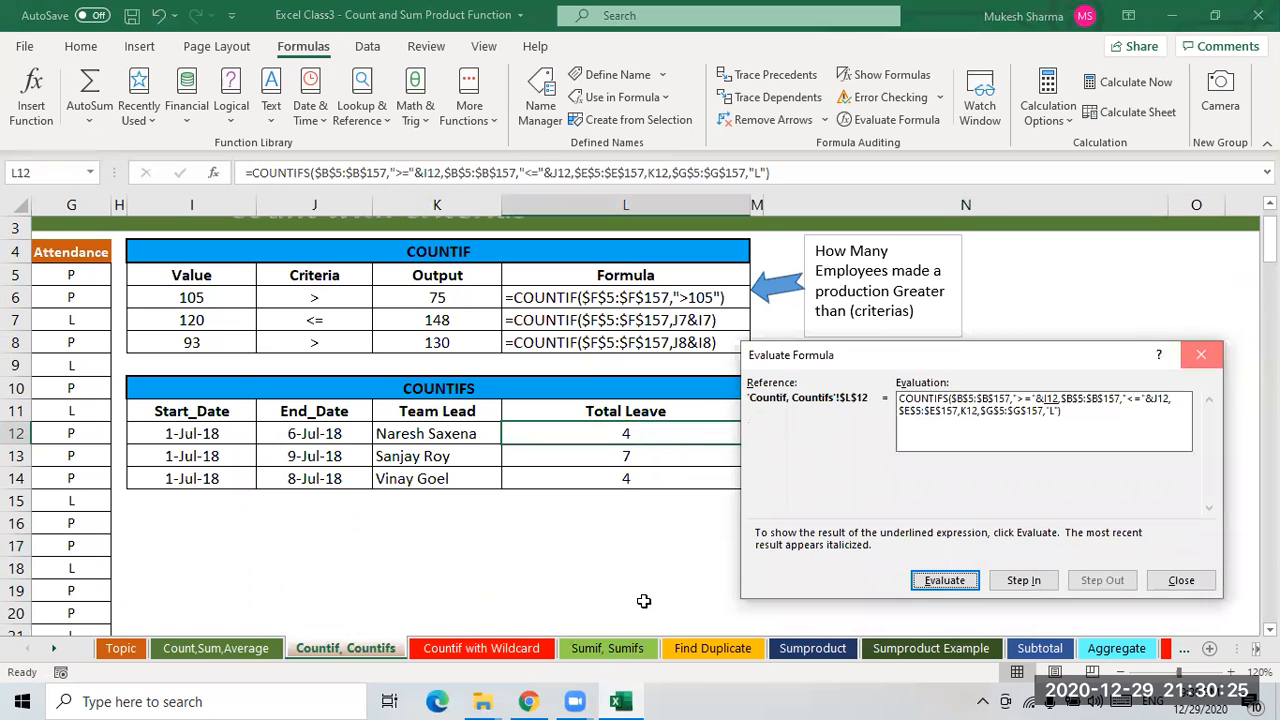
click(1200, 354)
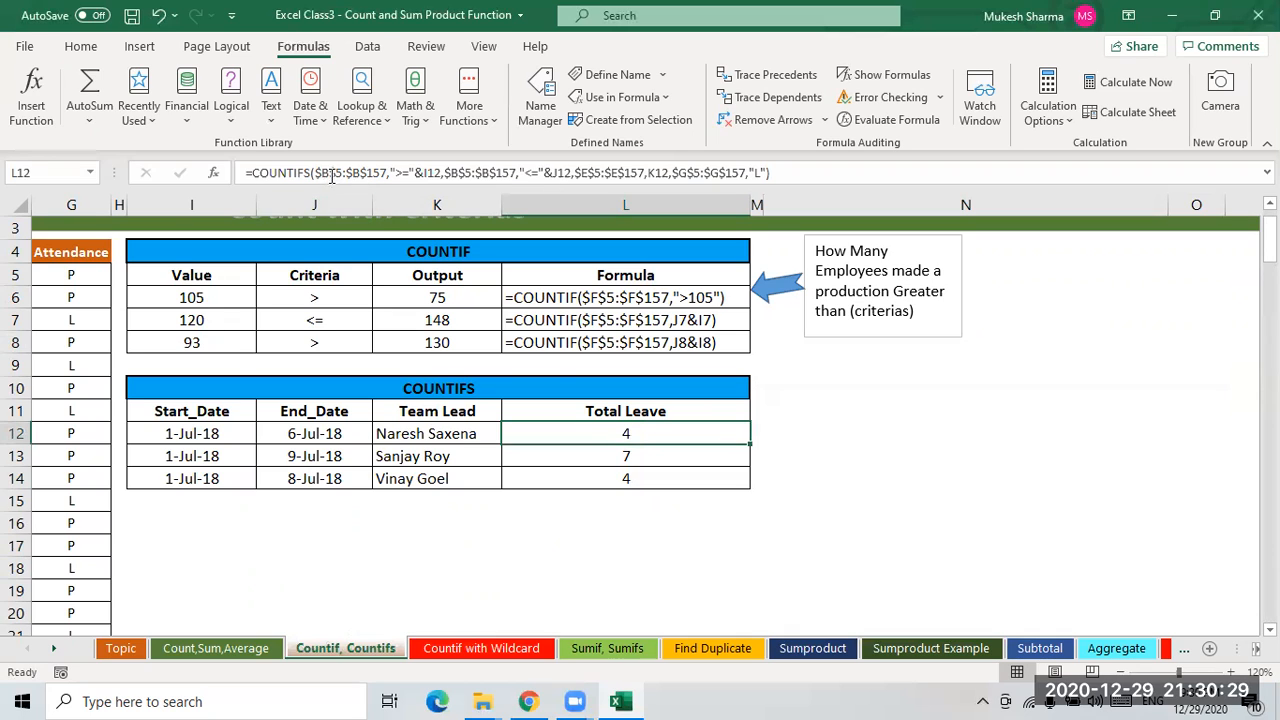
click(180, 433)
click(311, 435)
click(186, 433)
click(300, 435)
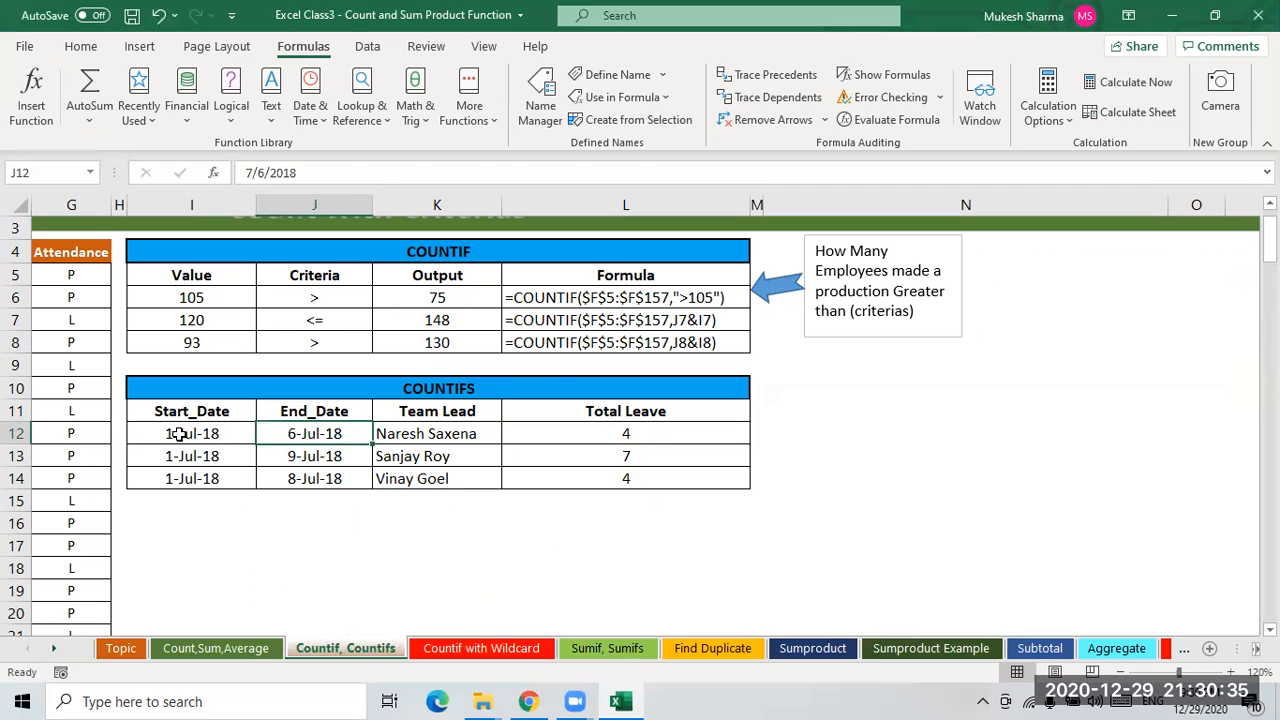
click(182, 434)
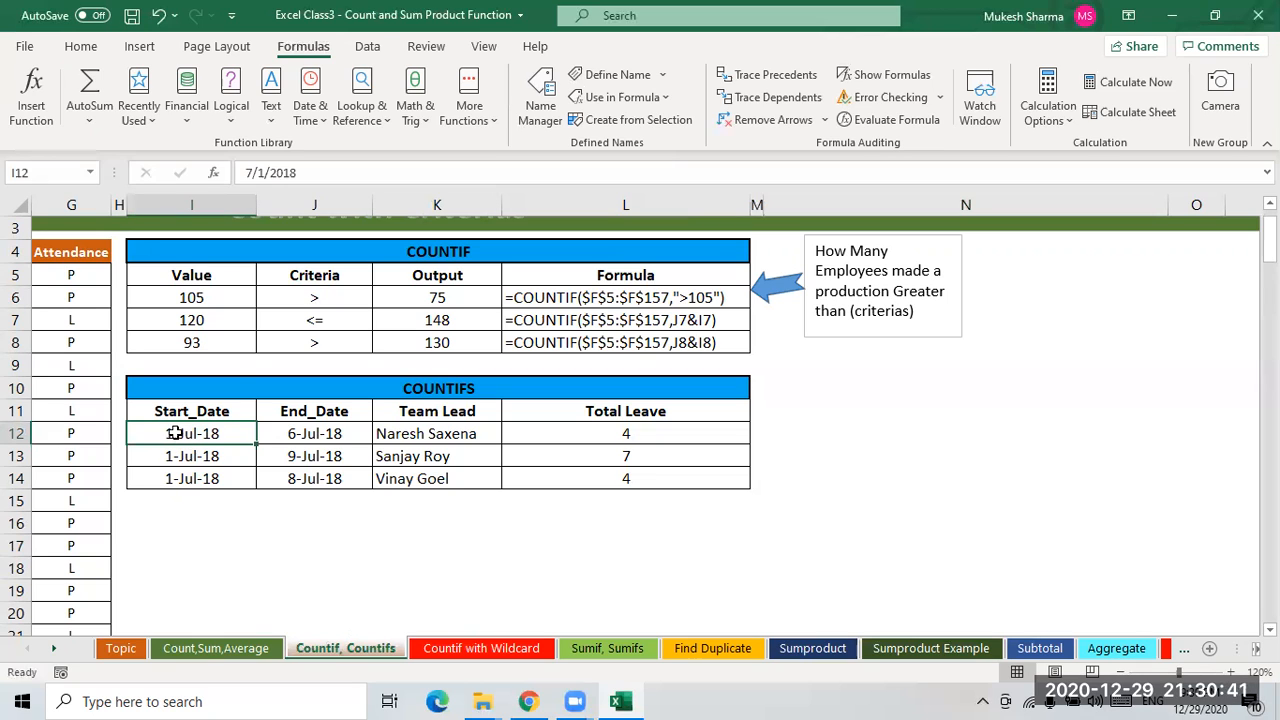
click(295, 442)
drag(180, 434, 285, 438)
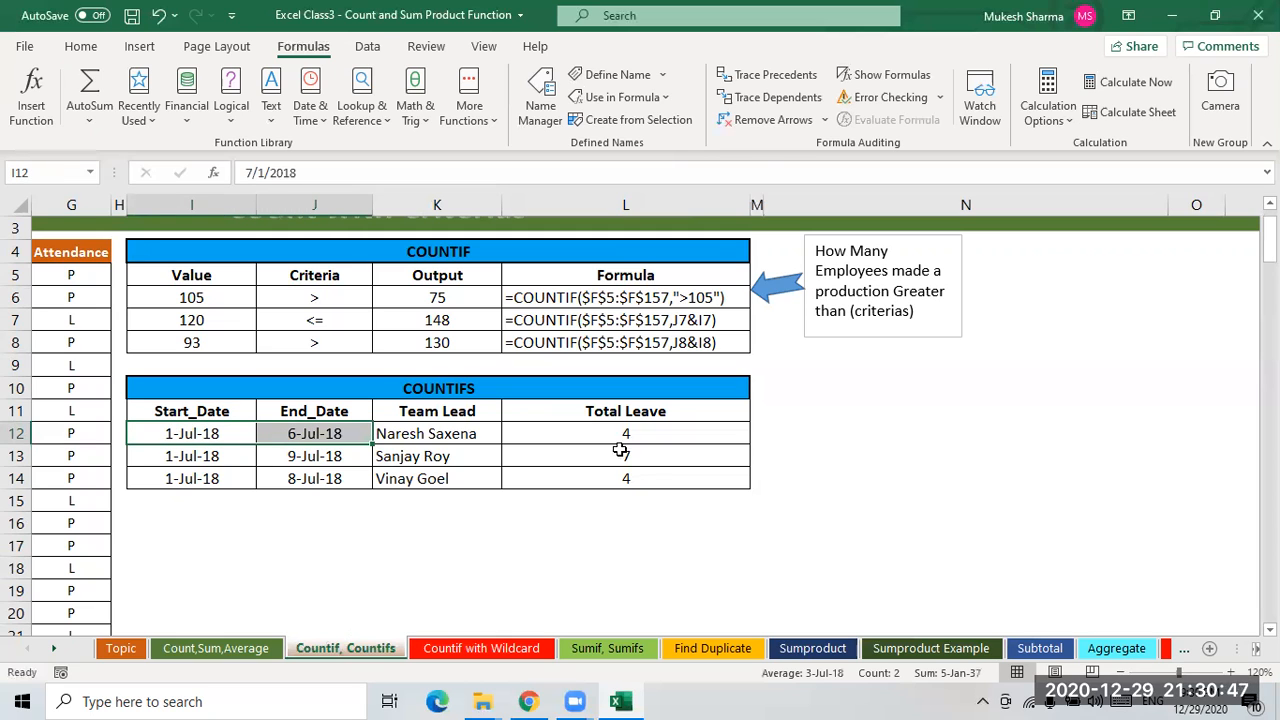
click(620, 438)
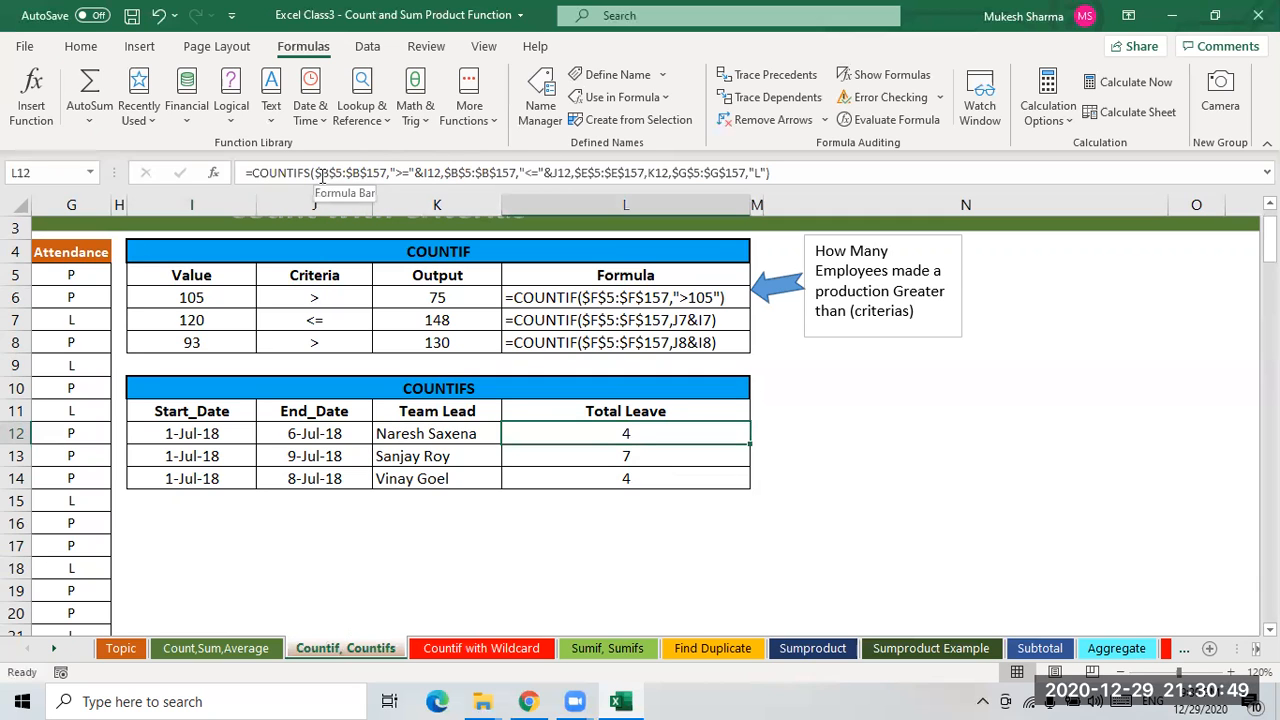
click(61, 392)
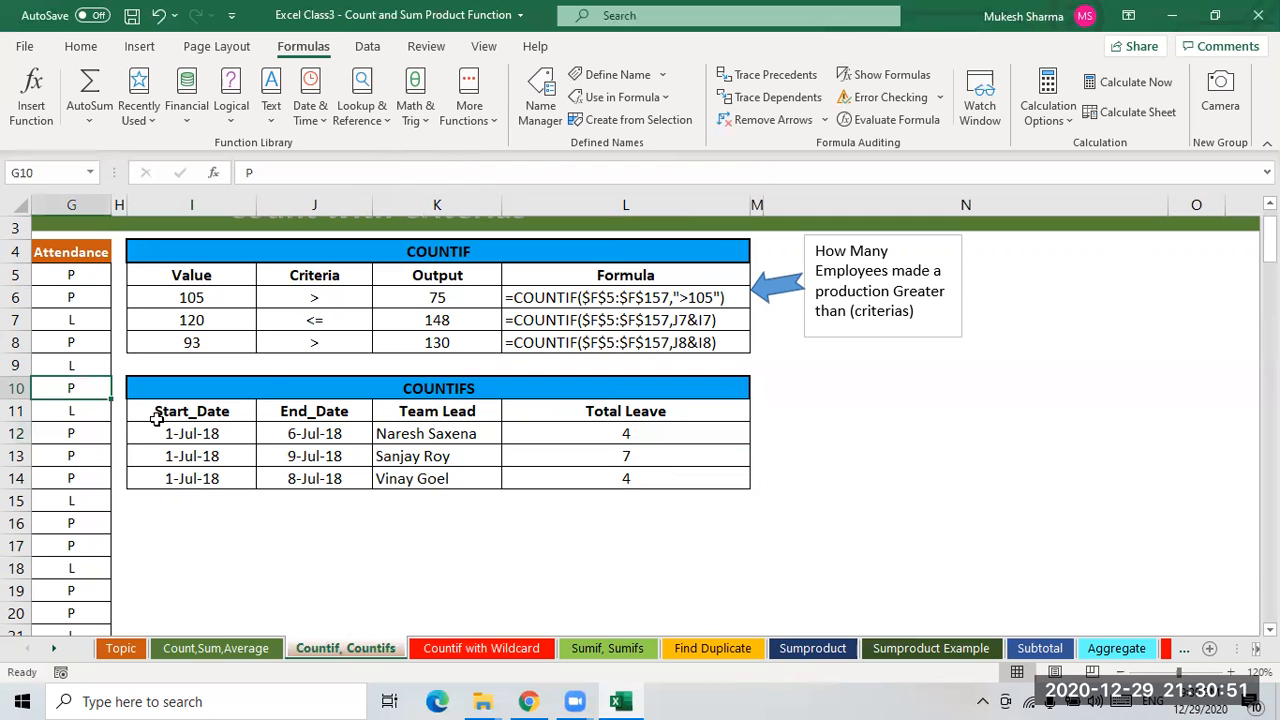
key(ctrl+Left)
key(Left)
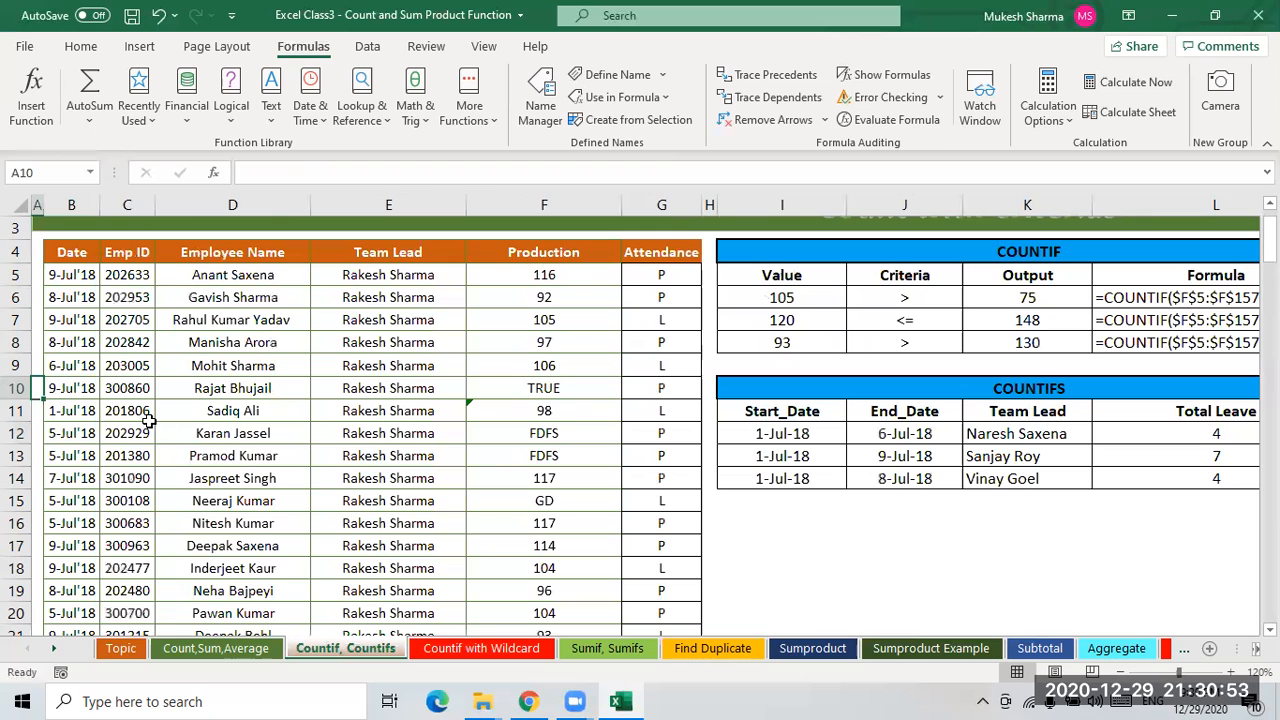
click(71, 254)
key(Down)
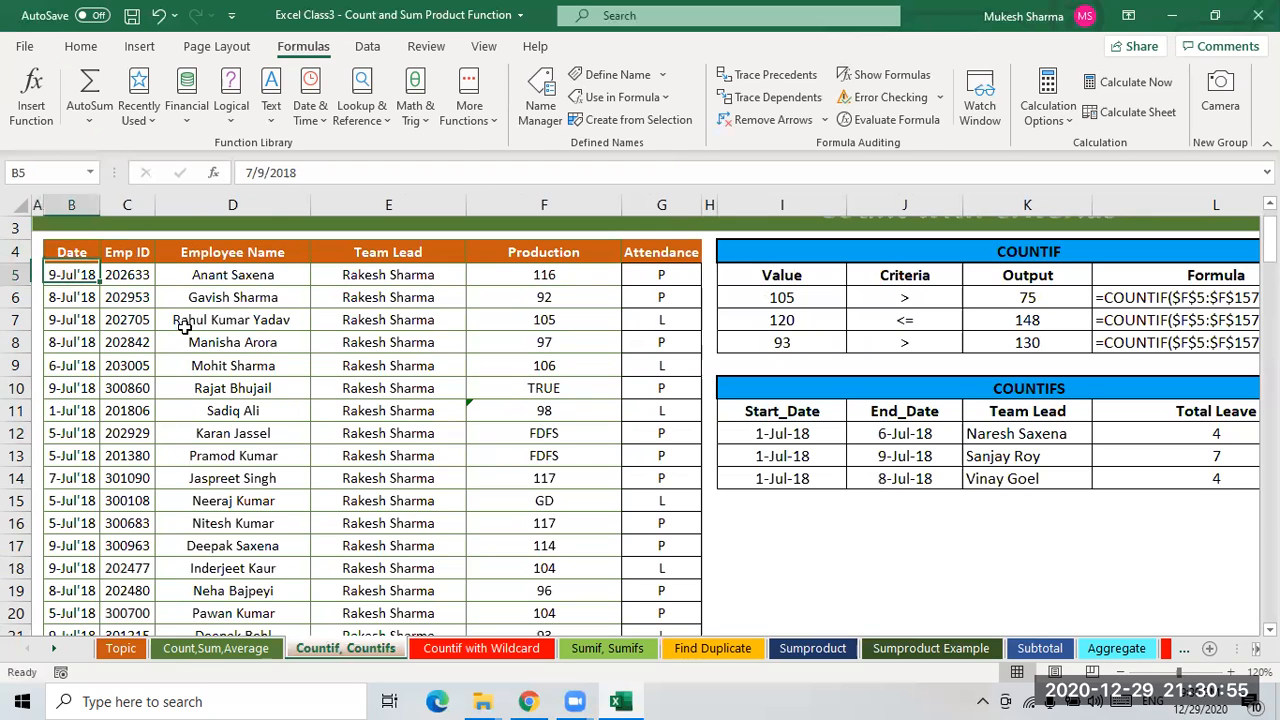
click(1050, 440)
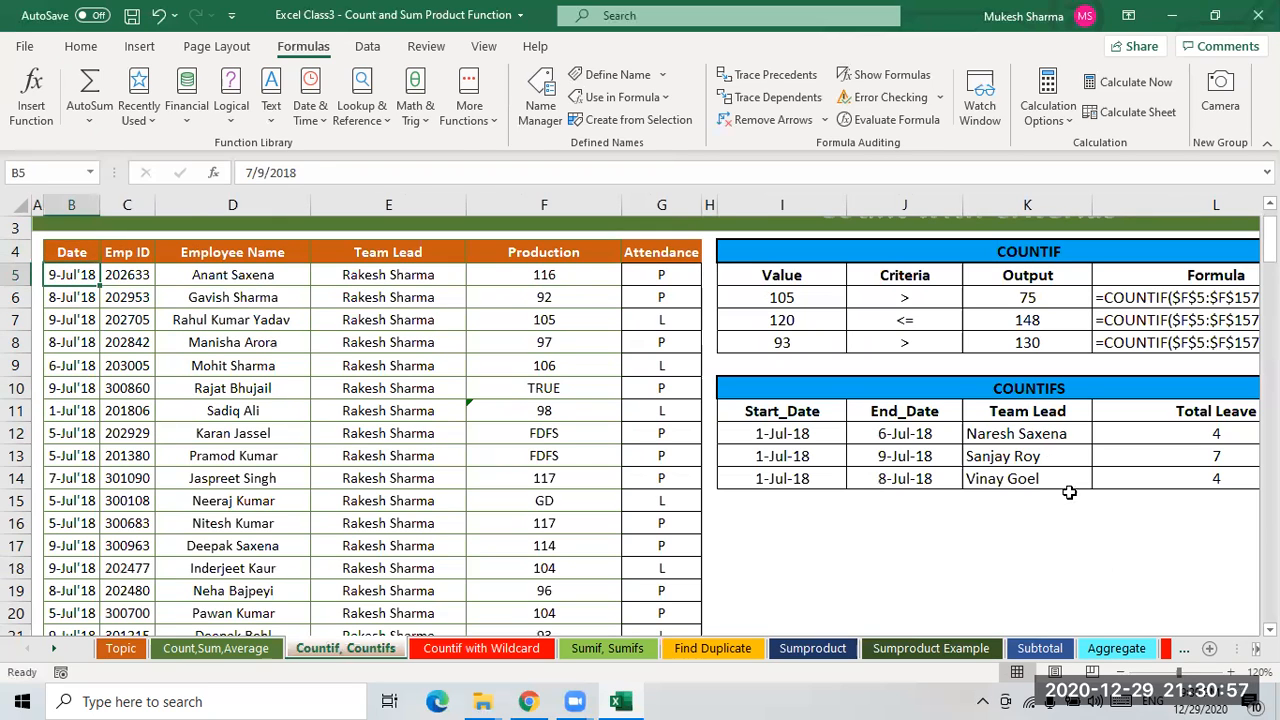
key(Right)
key(Right)
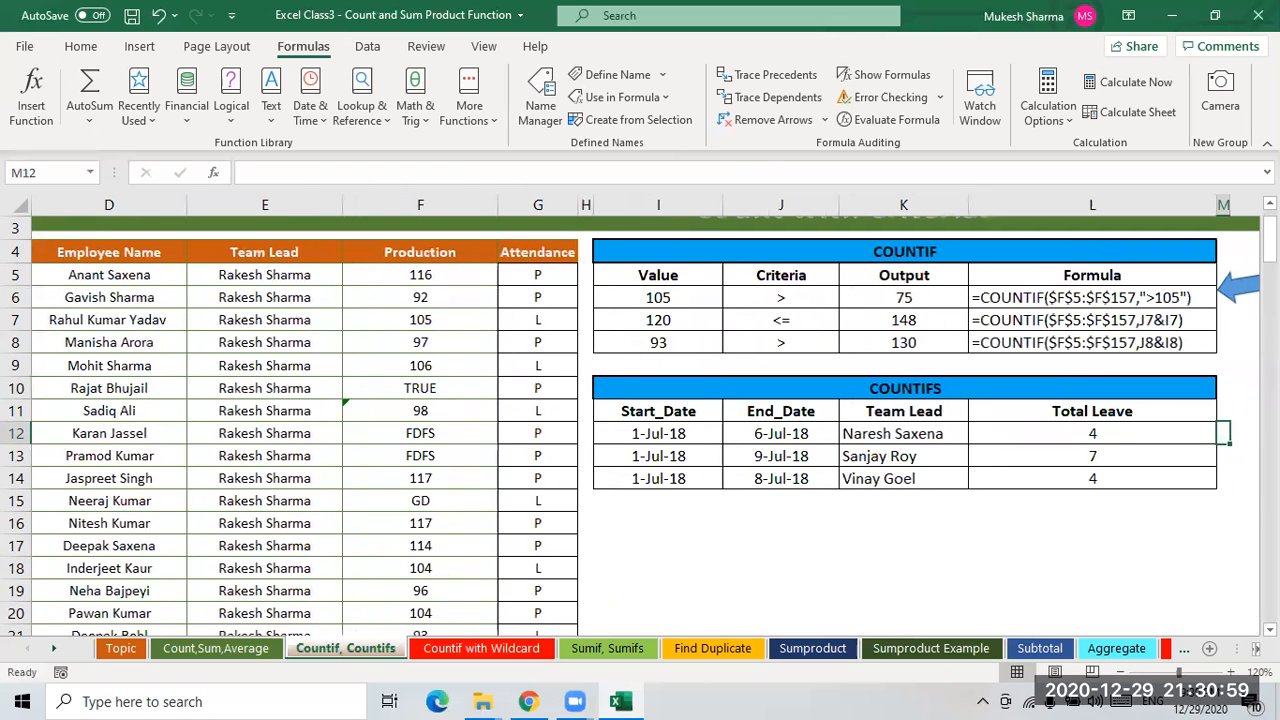
click(1097, 433)
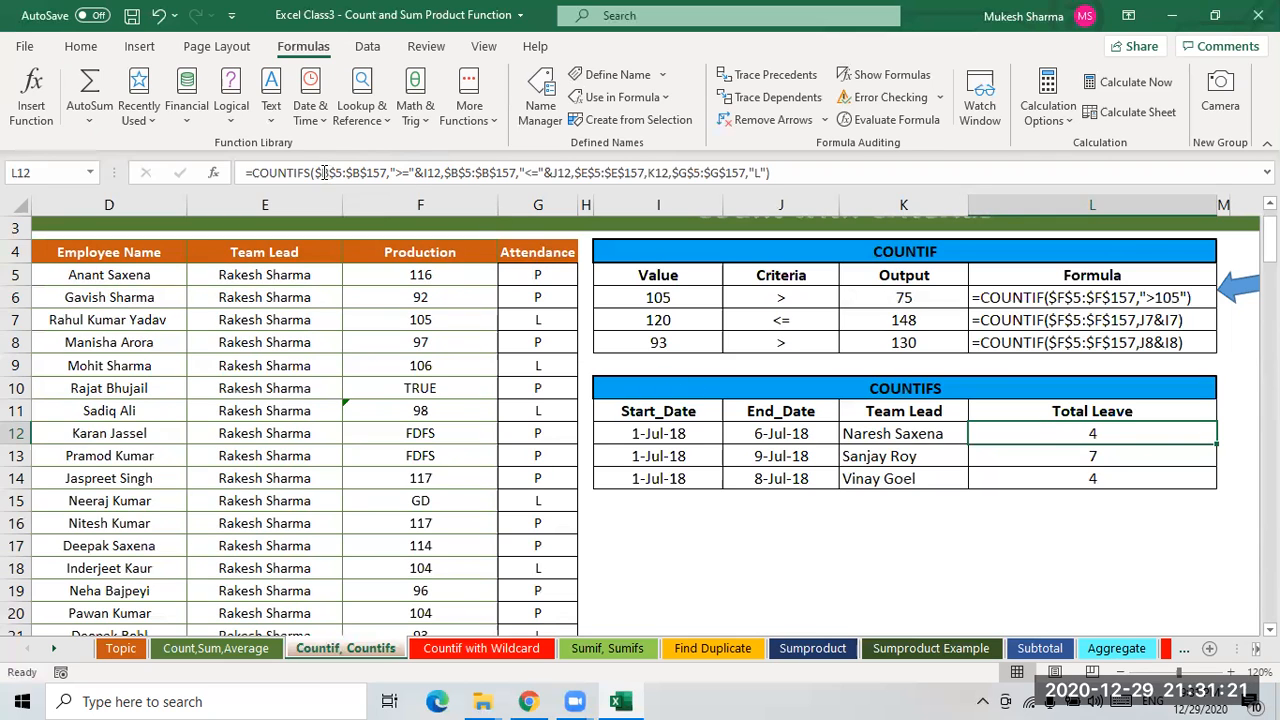
drag(318, 172, 573, 173)
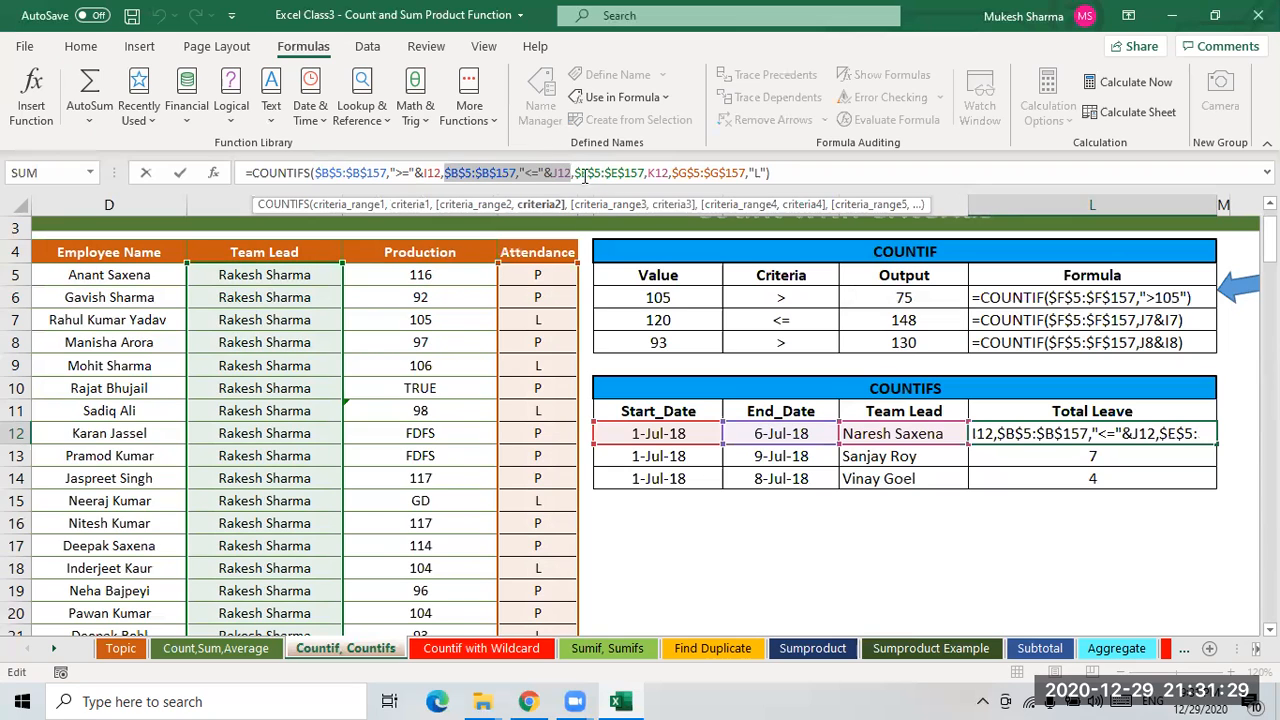
drag(577, 174, 668, 173)
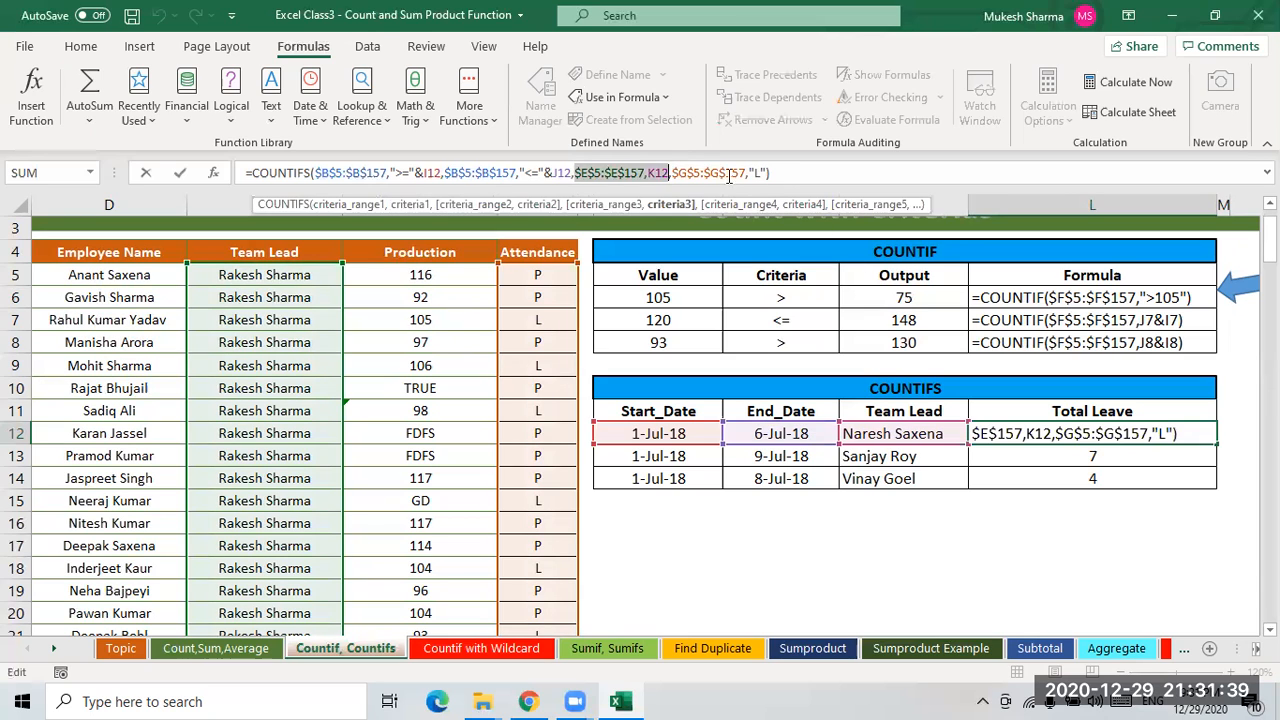
drag(674, 173, 740, 173)
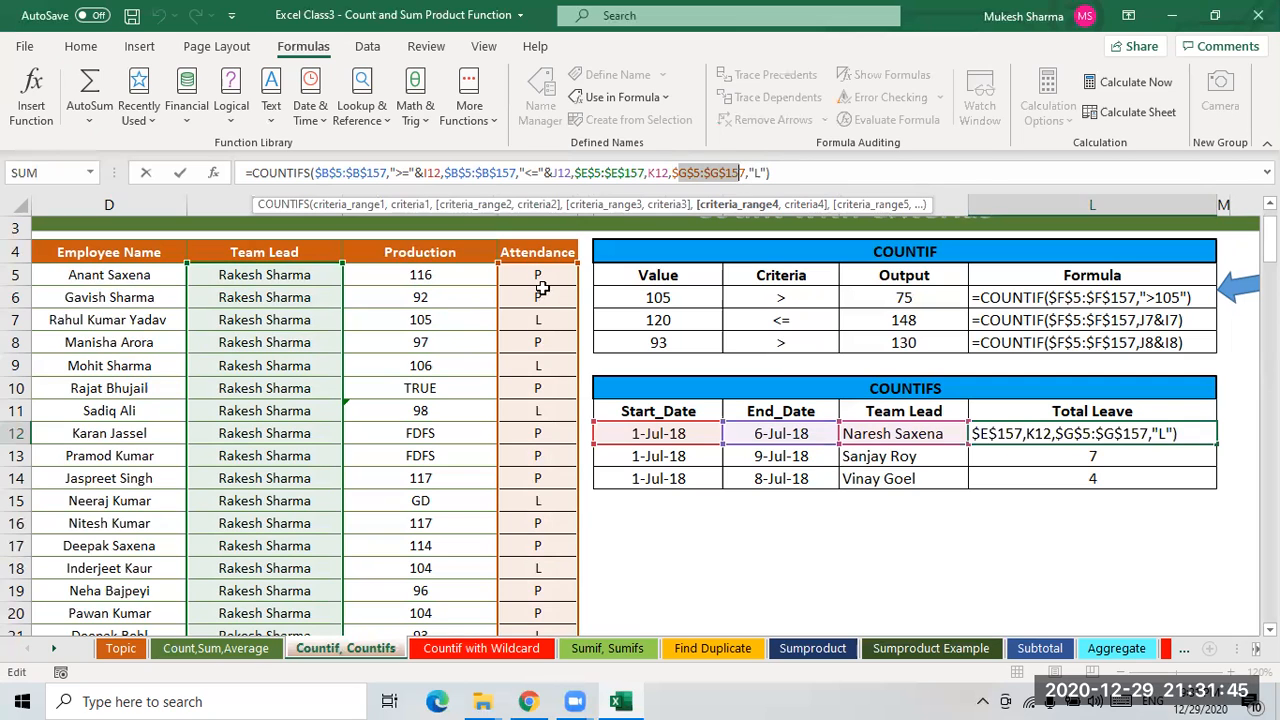
click(781, 174)
key(Return)
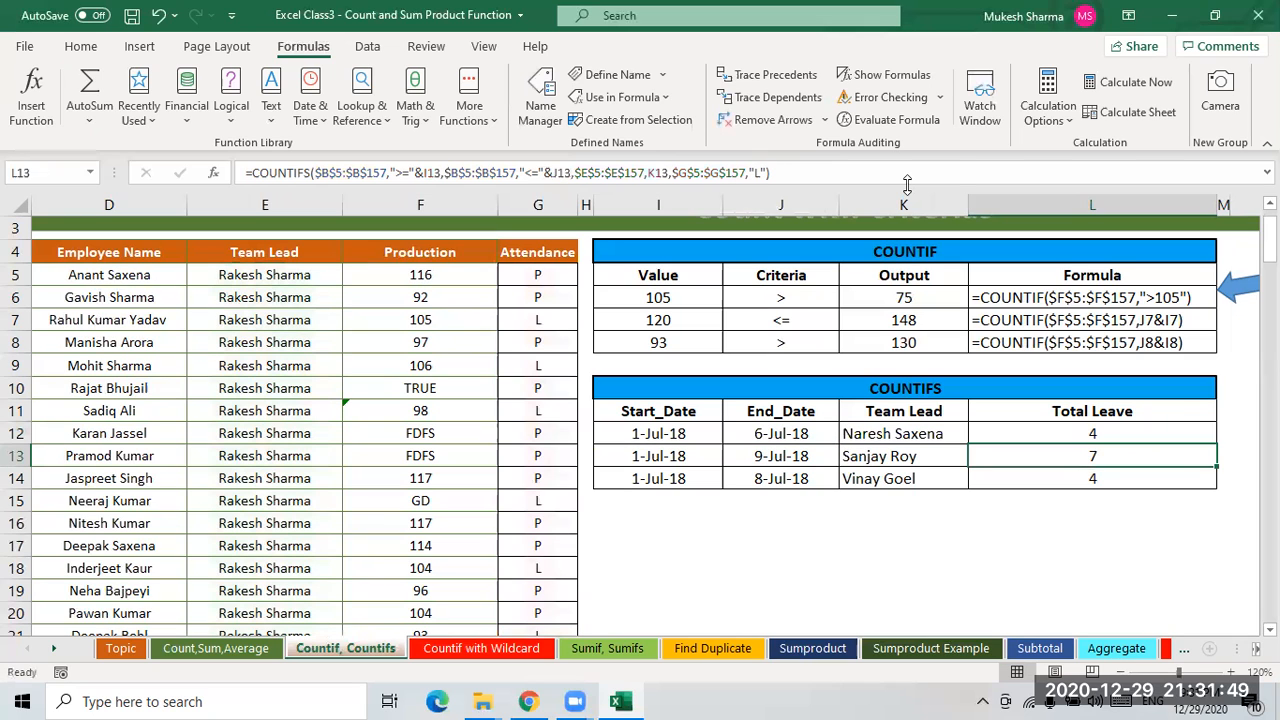
click(1112, 434)
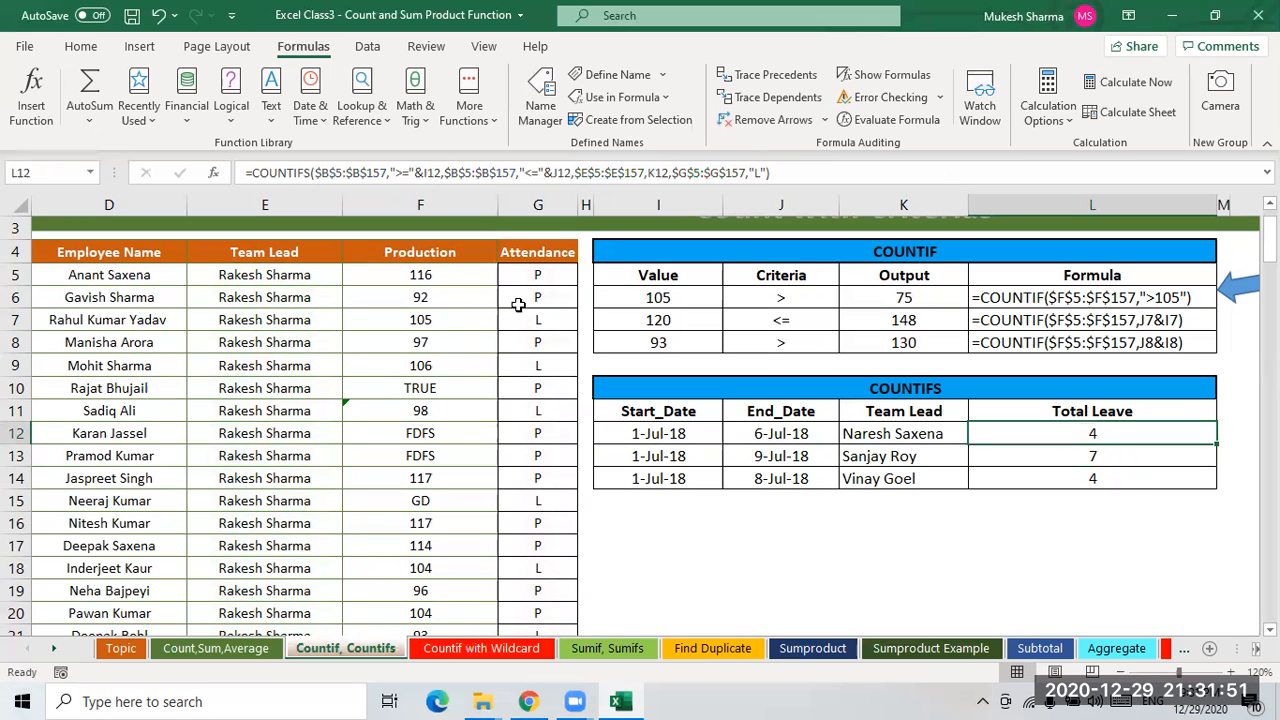
click(897, 122)
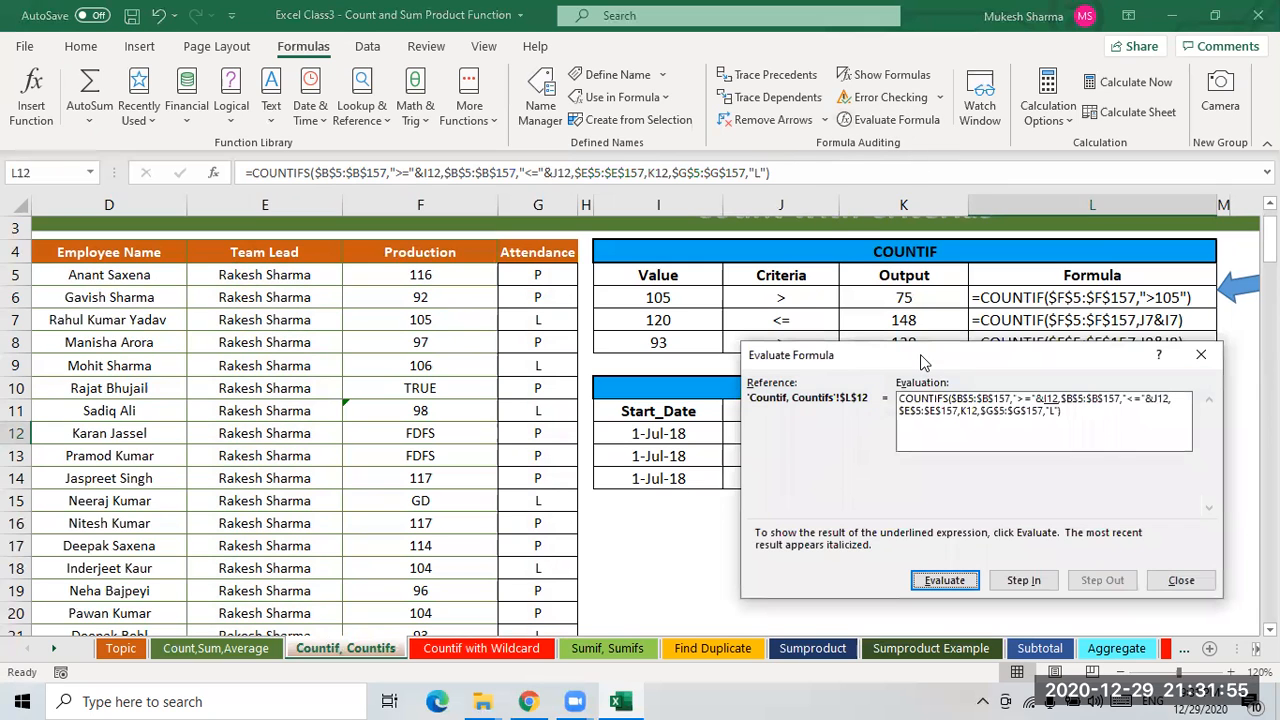
drag(921, 362, 544, 152)
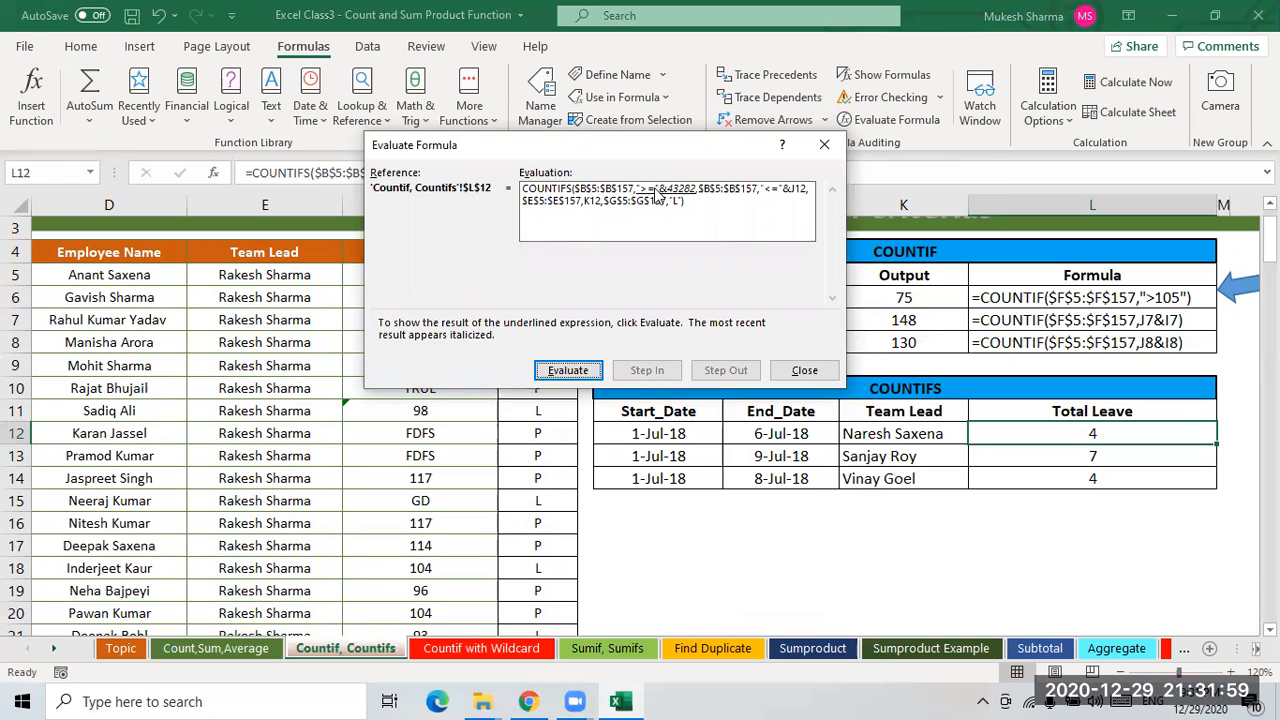
click(575, 374)
click(568, 371)
click(568, 371)
click(568, 371)
click(575, 374)
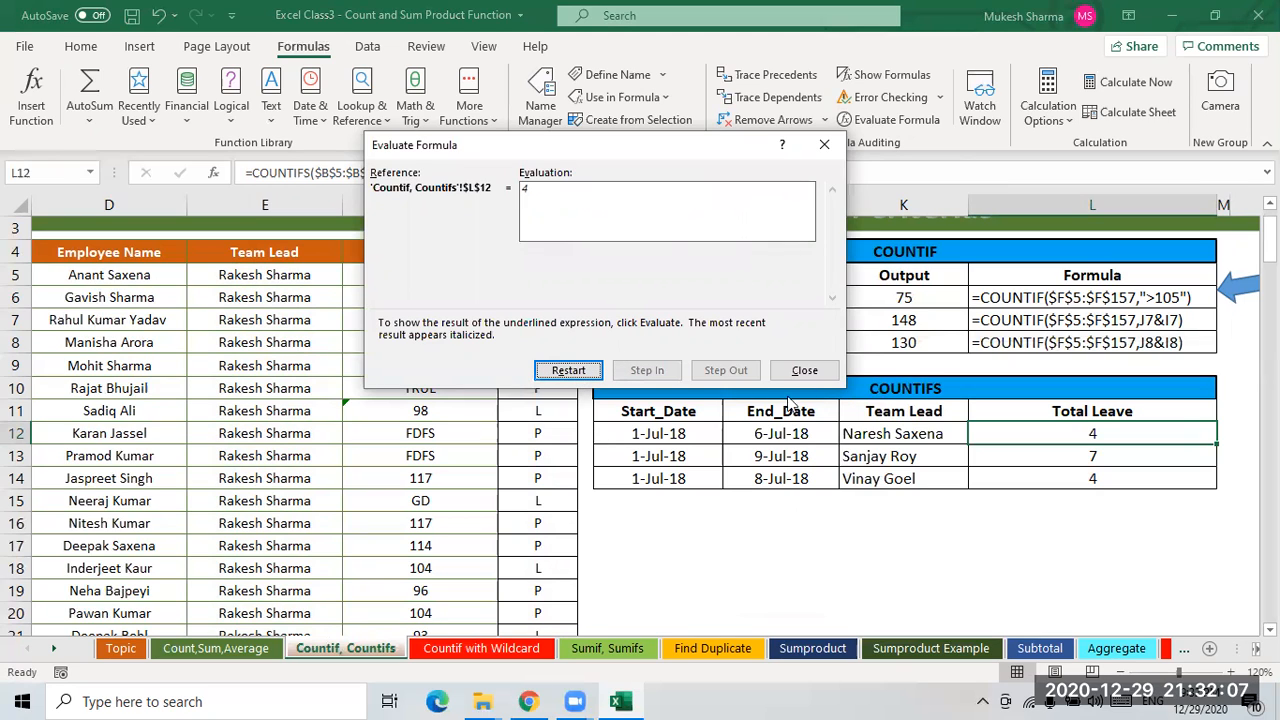
key(Escape)
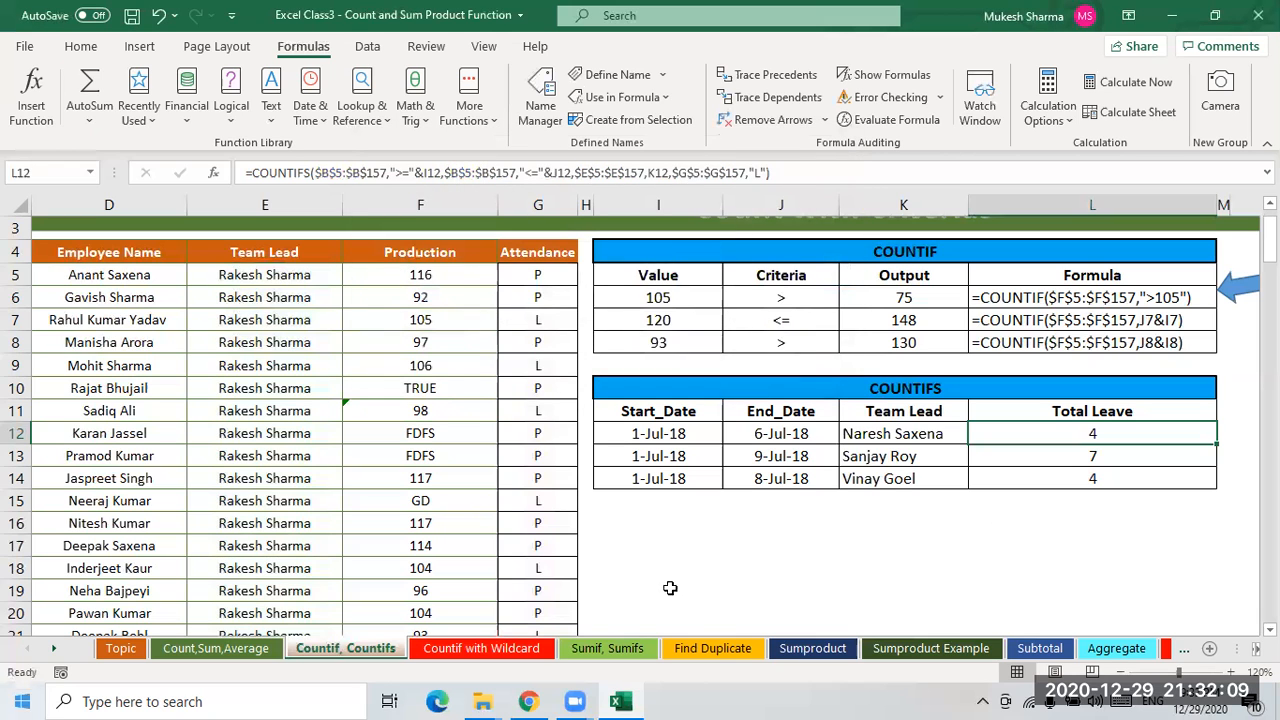
click(871, 571)
scroll(858, 432, up, 1)
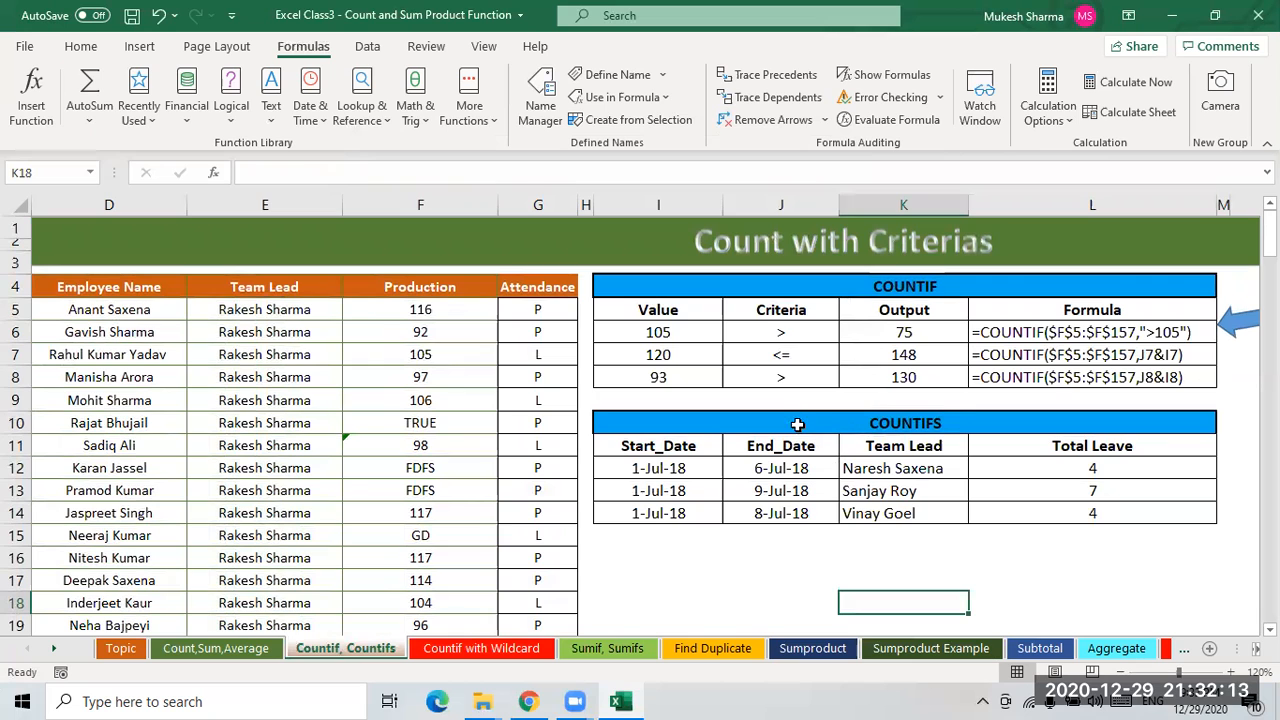
scroll(800, 415, down, 1)
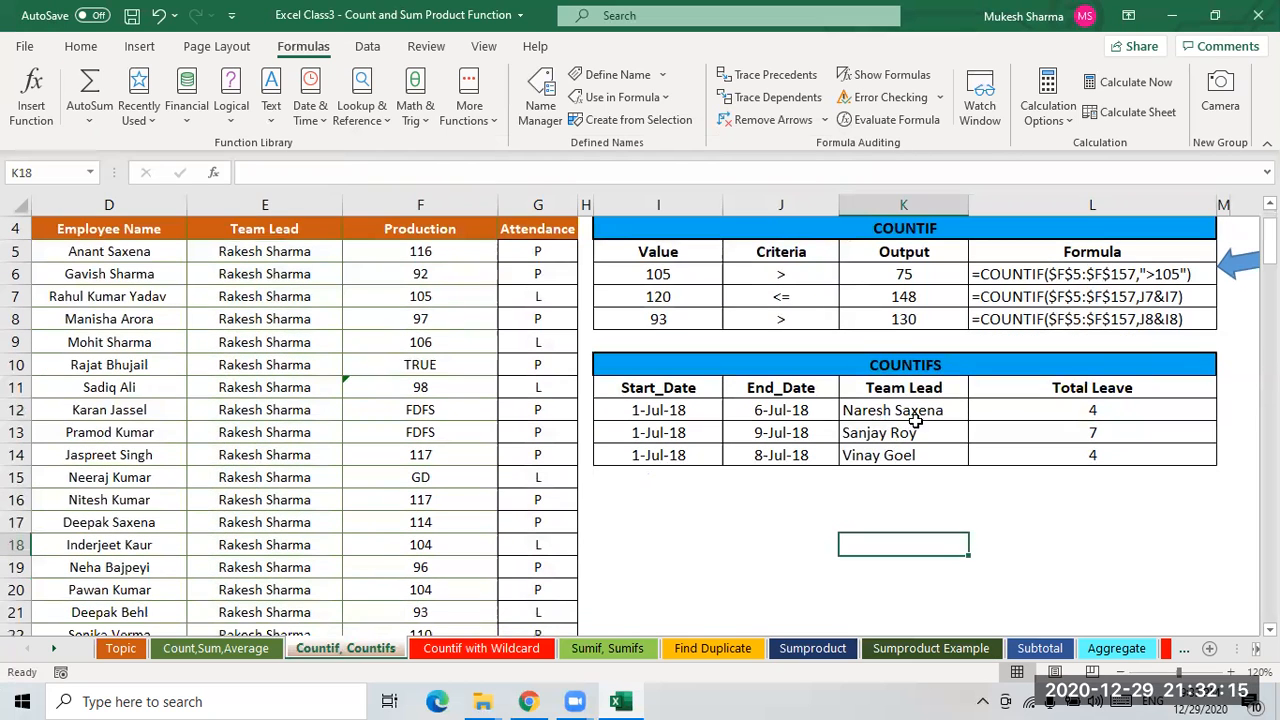
click(748, 535)
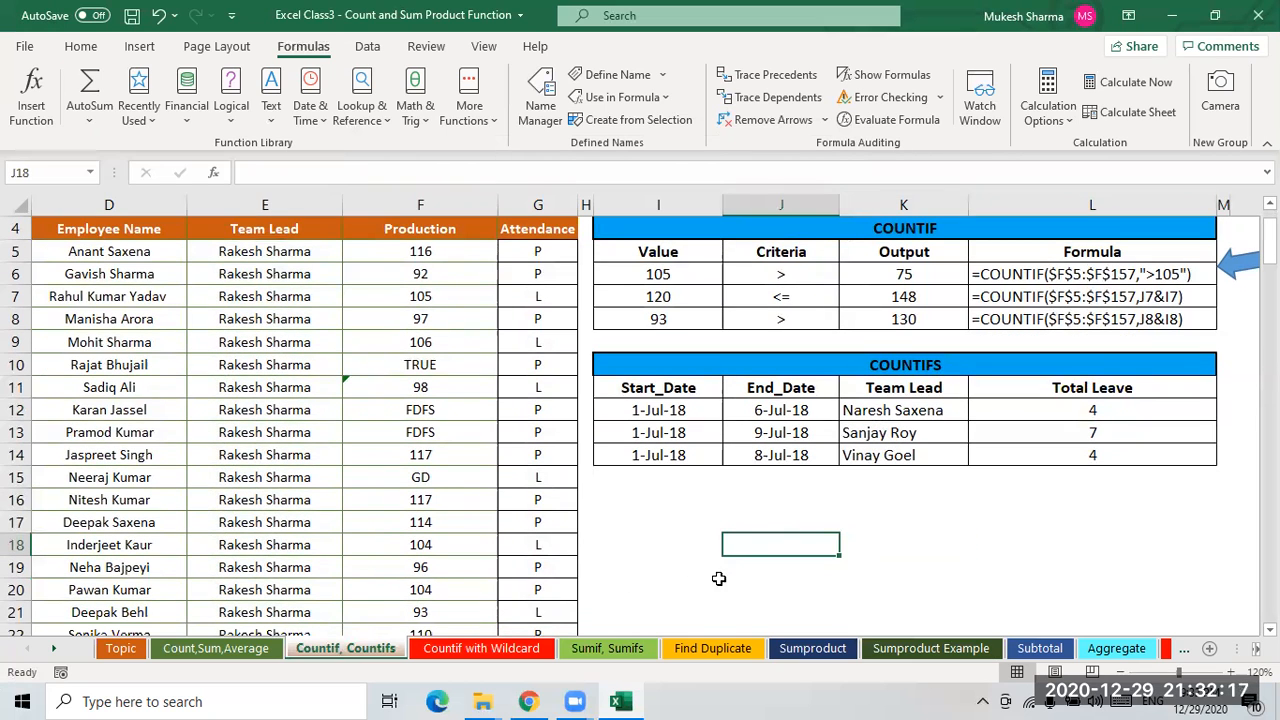
click(725, 515)
scroll(605, 440, up, 1)
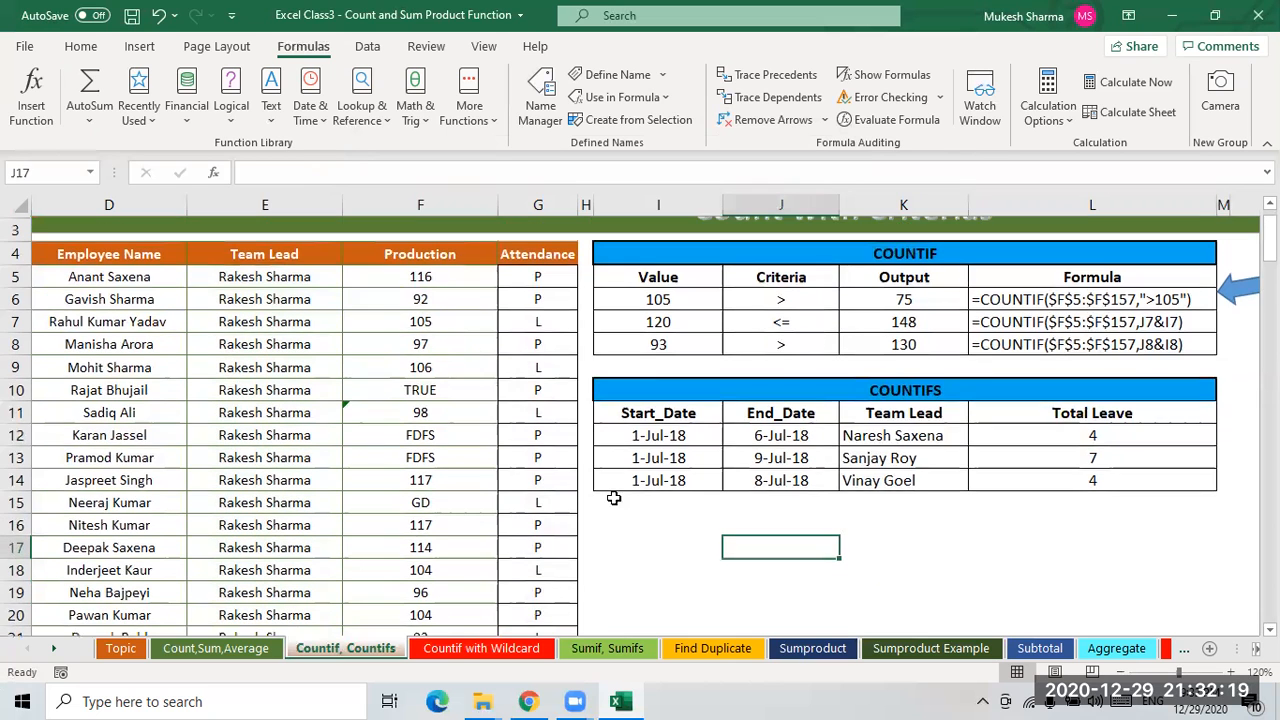
- Switch to the Countif with Wildcard sheet and clear the Output values in H5:H16
click(466, 652)
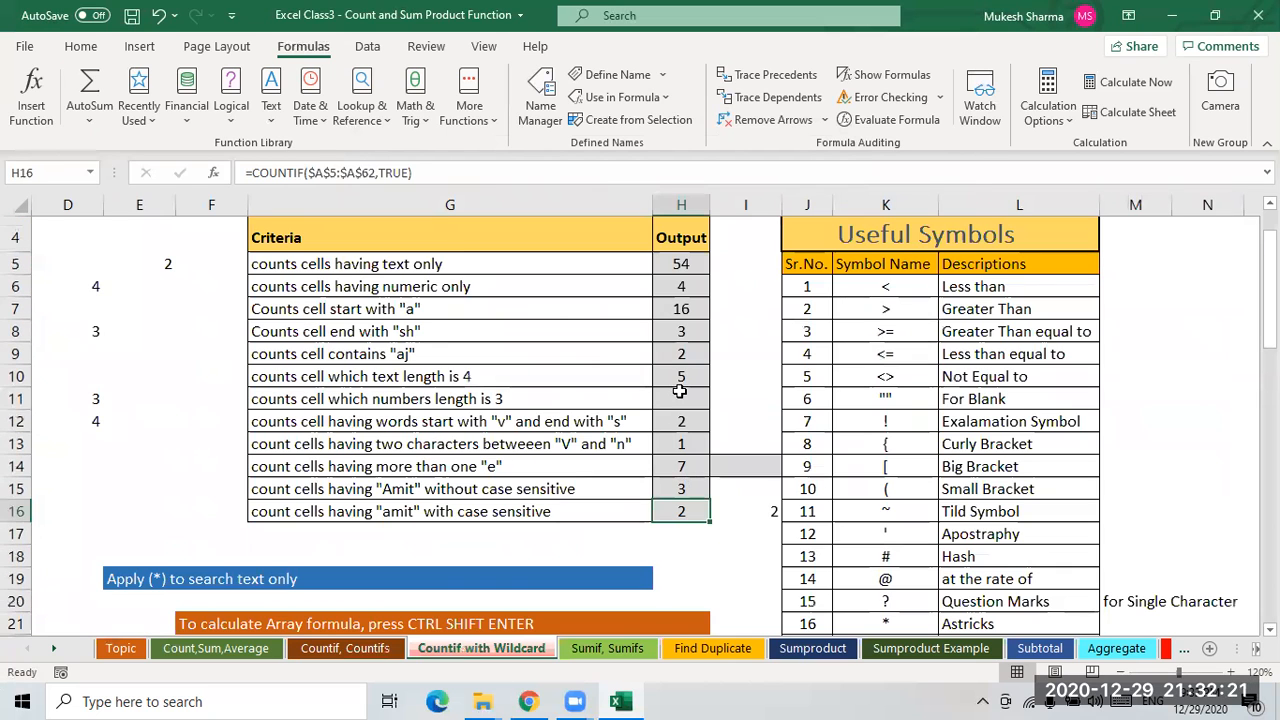
drag(677, 262, 681, 511)
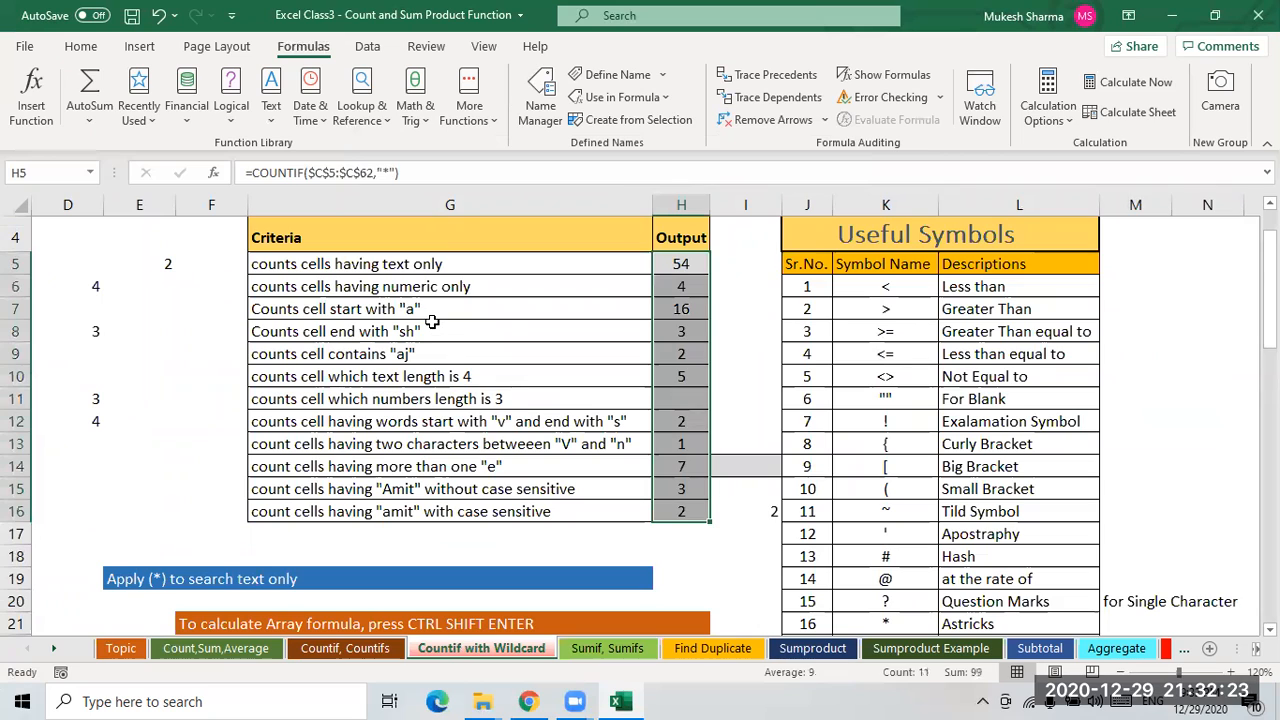
key(Delete)
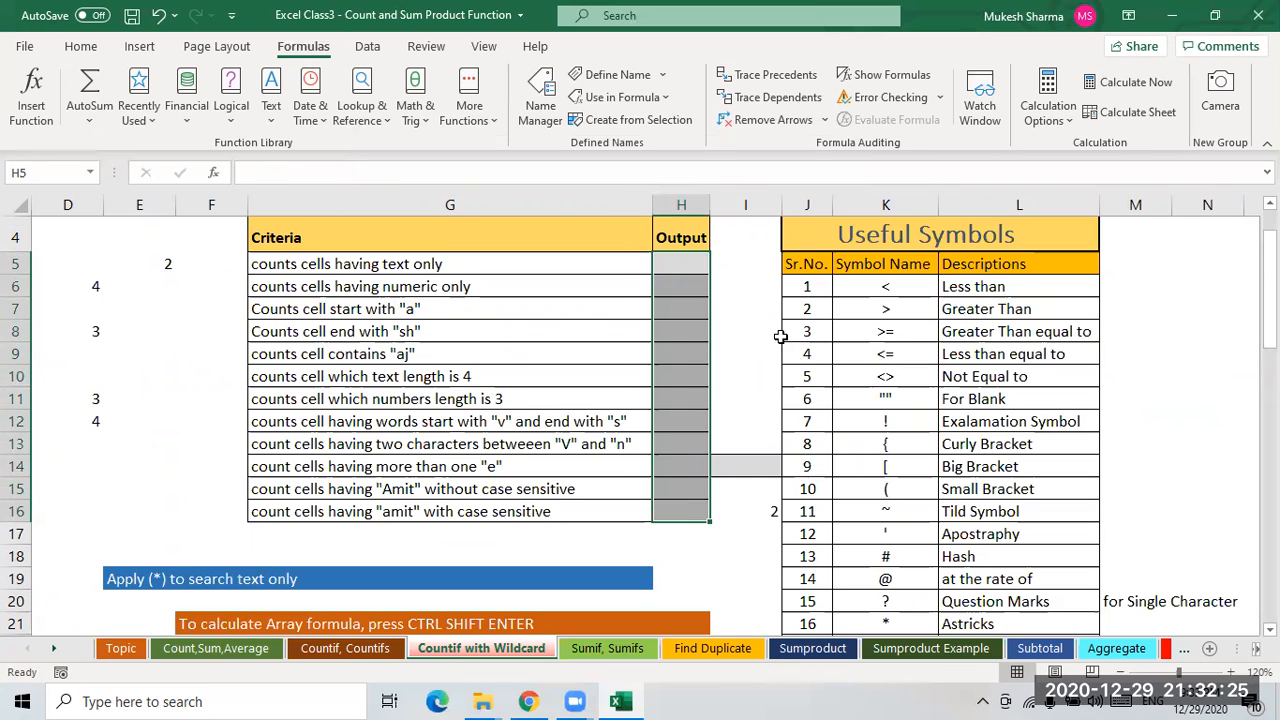
- Read through the Useful Symbols list entries from Less than down to Small Bracket
click(786, 335)
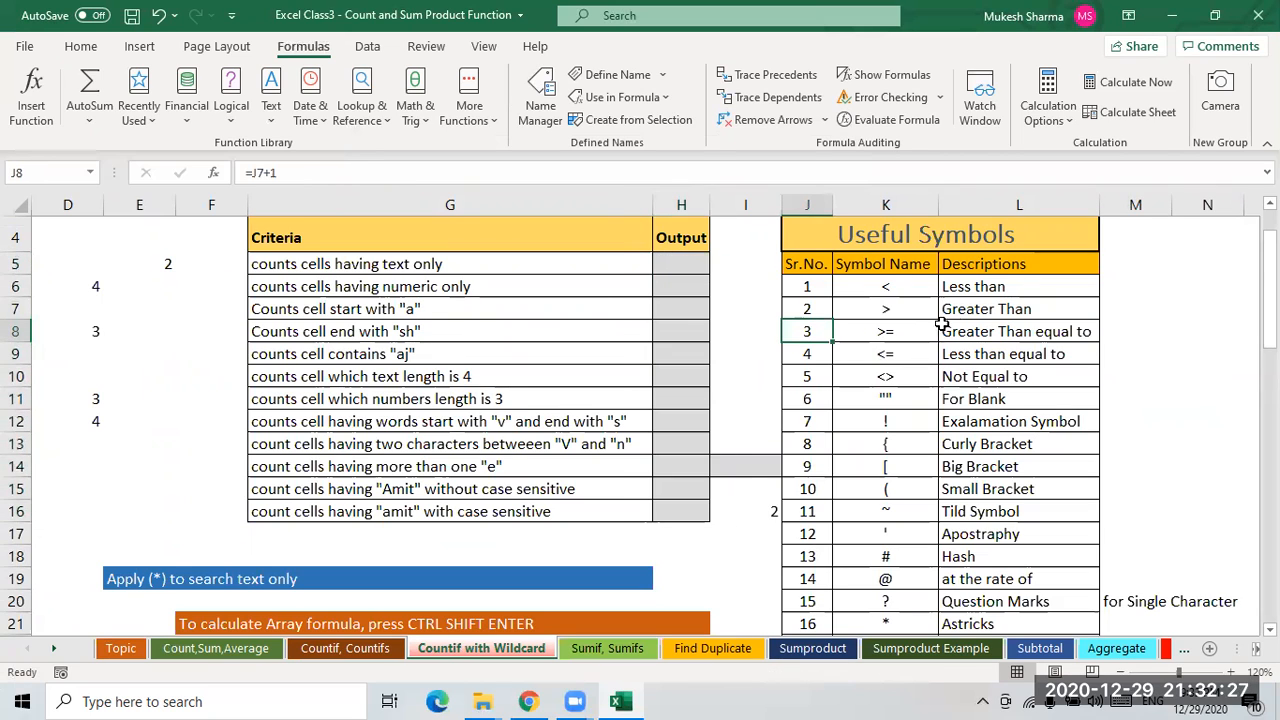
click(888, 290)
click(980, 292)
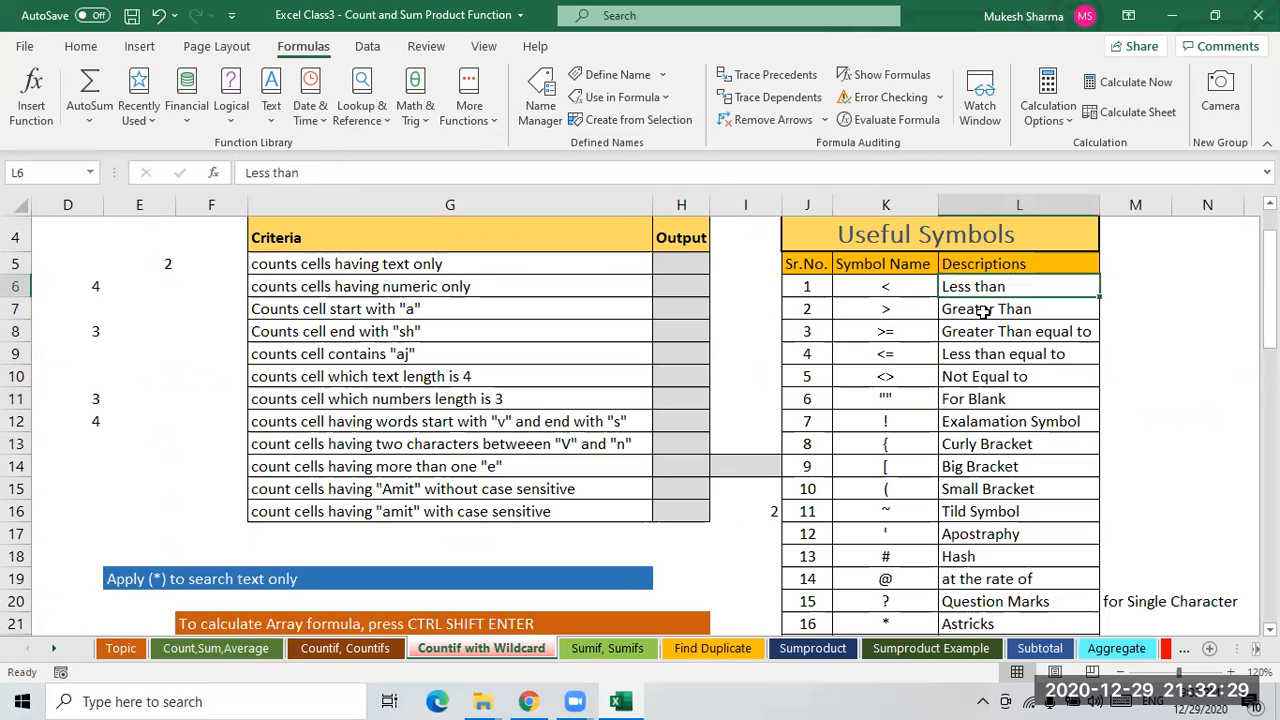
click(982, 312)
click(985, 334)
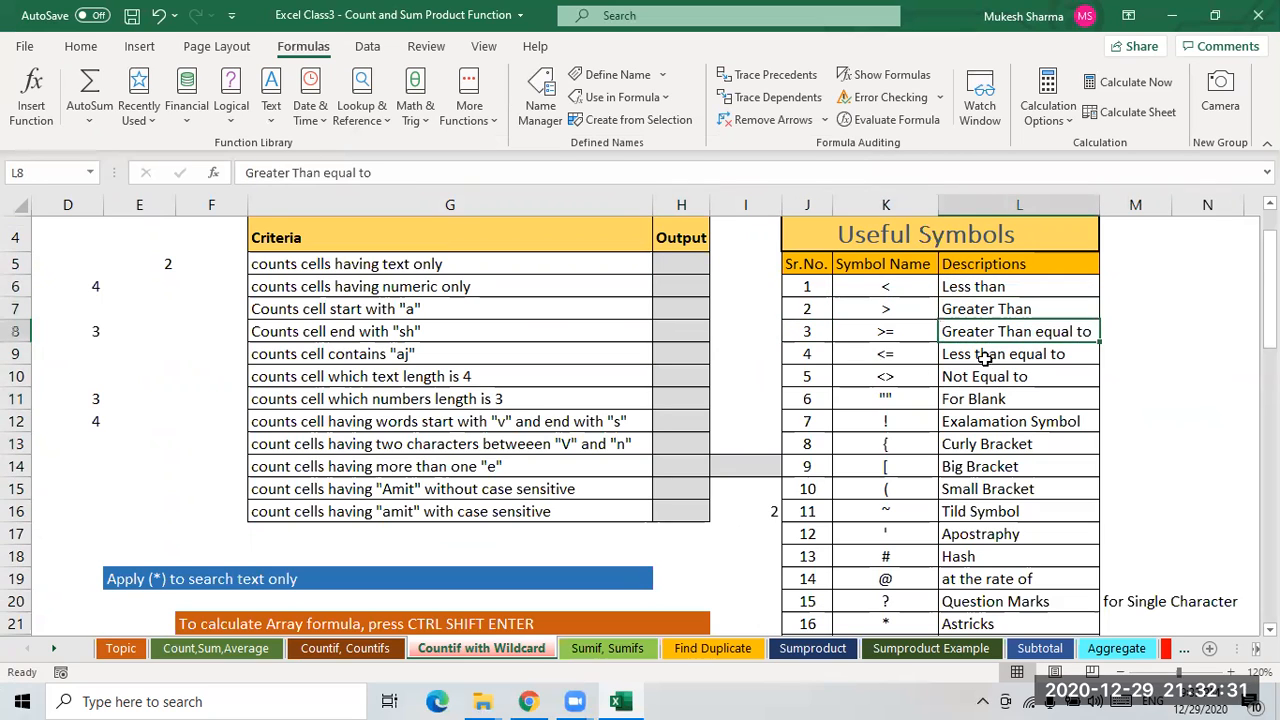
click(983, 358)
click(985, 378)
click(985, 400)
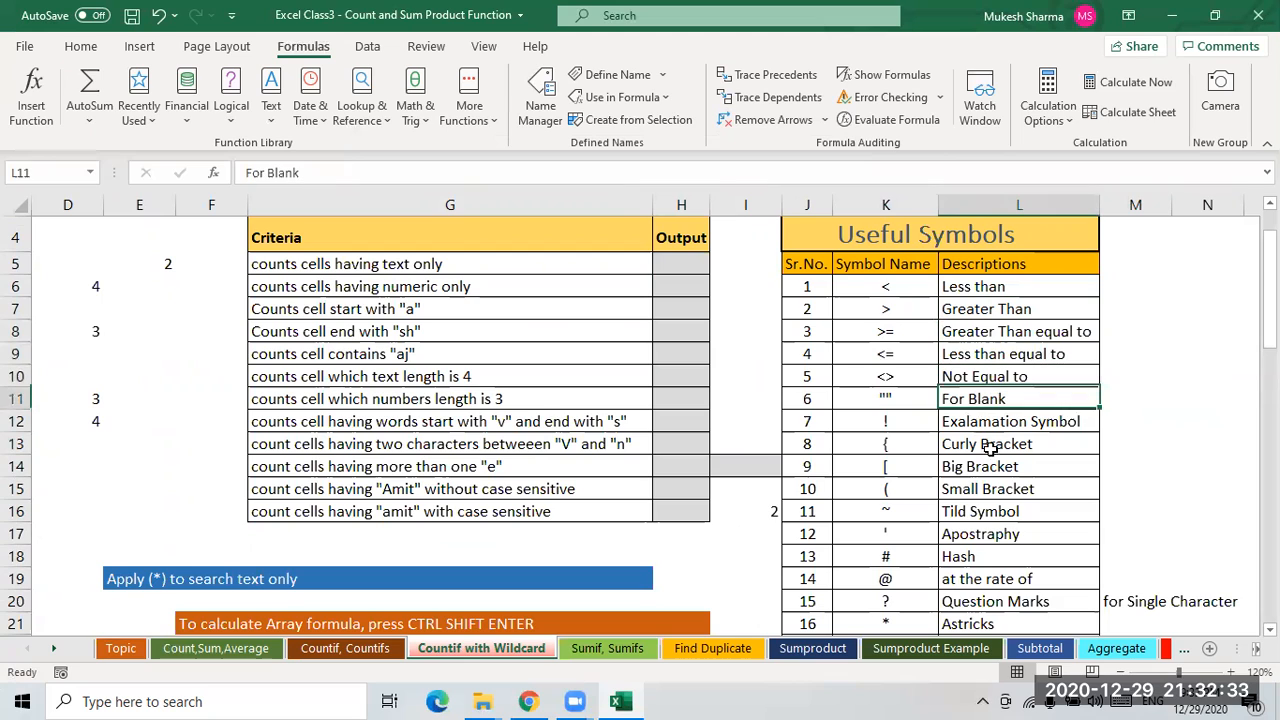
click(979, 425)
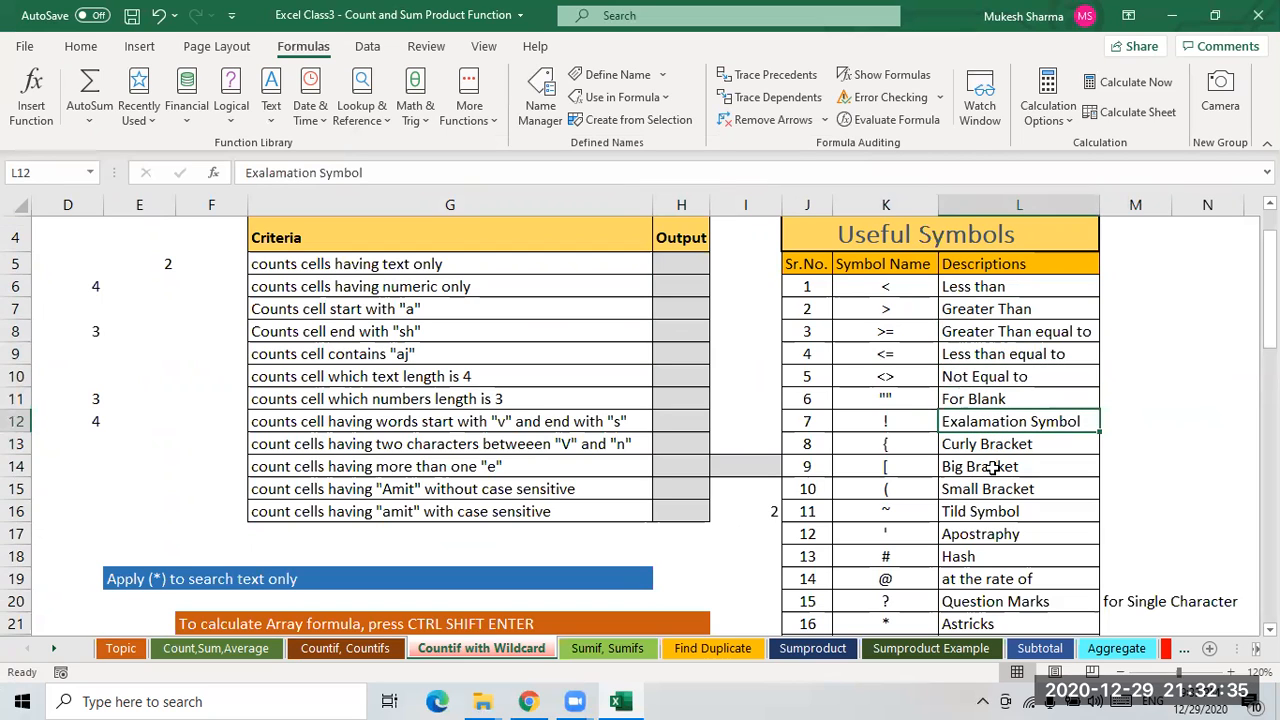
click(886, 427)
click(995, 447)
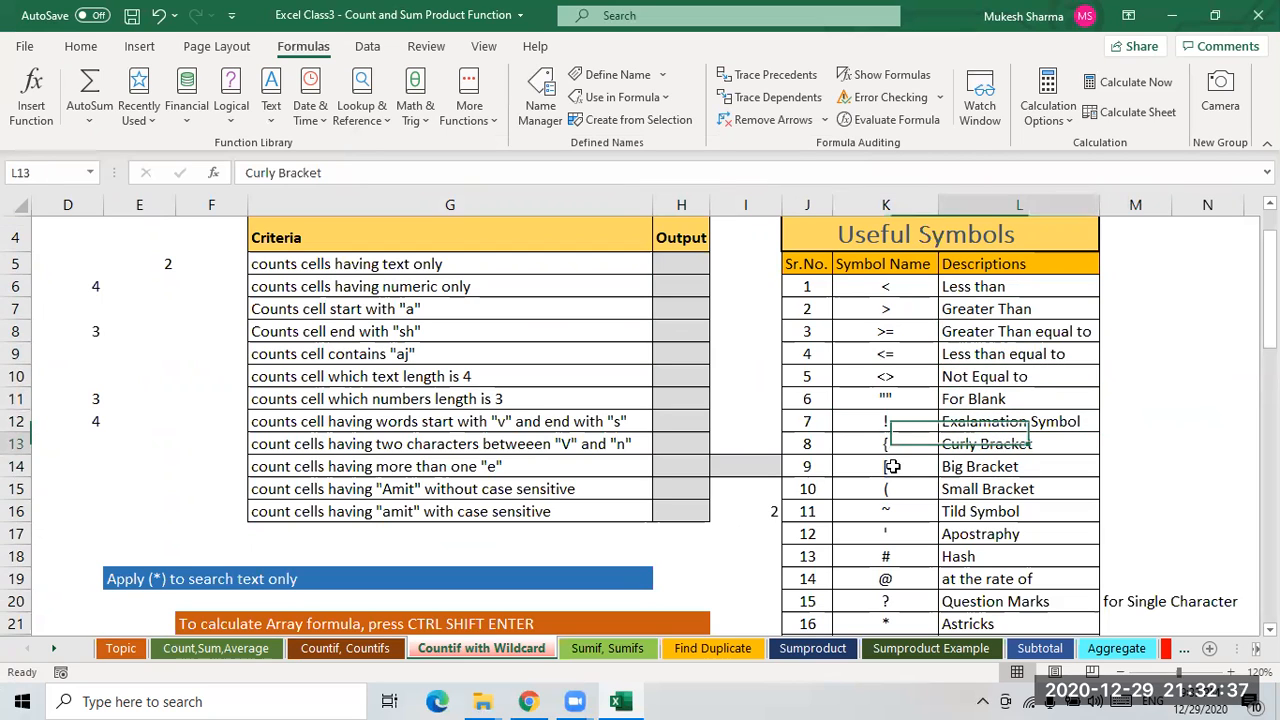
click(985, 470)
click(986, 494)
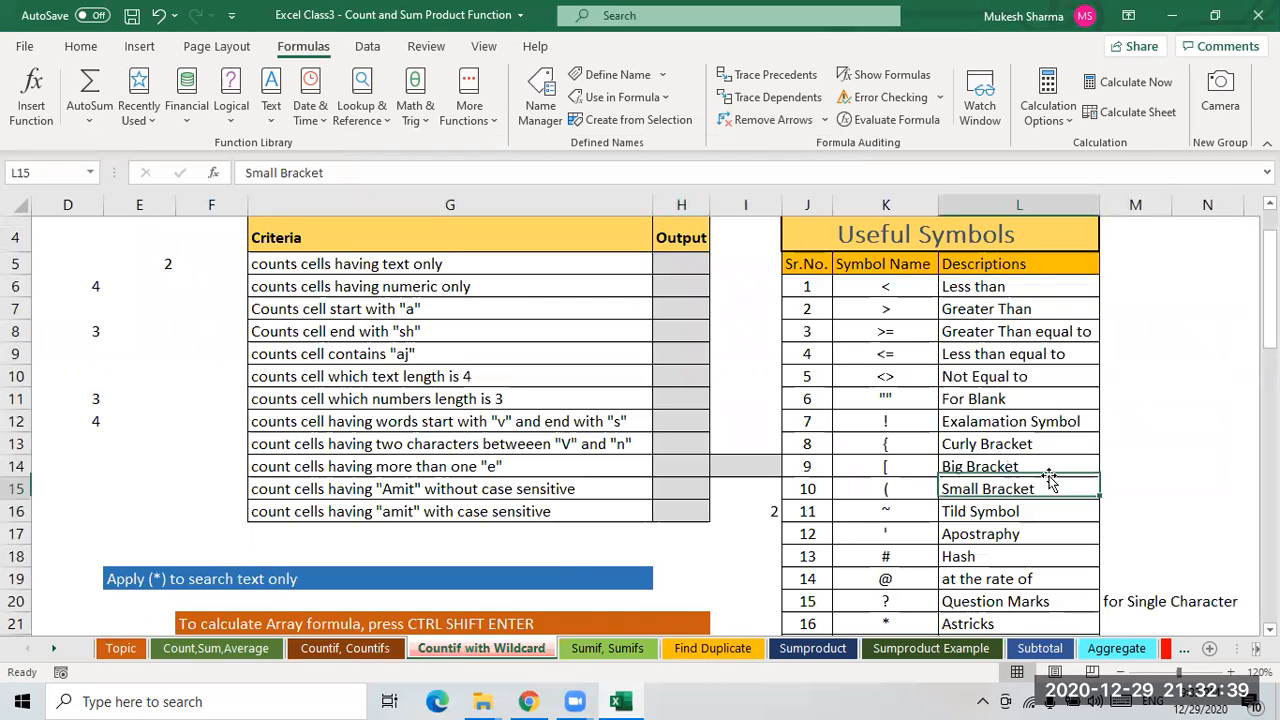
- Read through the remaining Useful Symbols entries from Tild Symbol to Underscore
scroll(980, 480, down, 1)
click(963, 432)
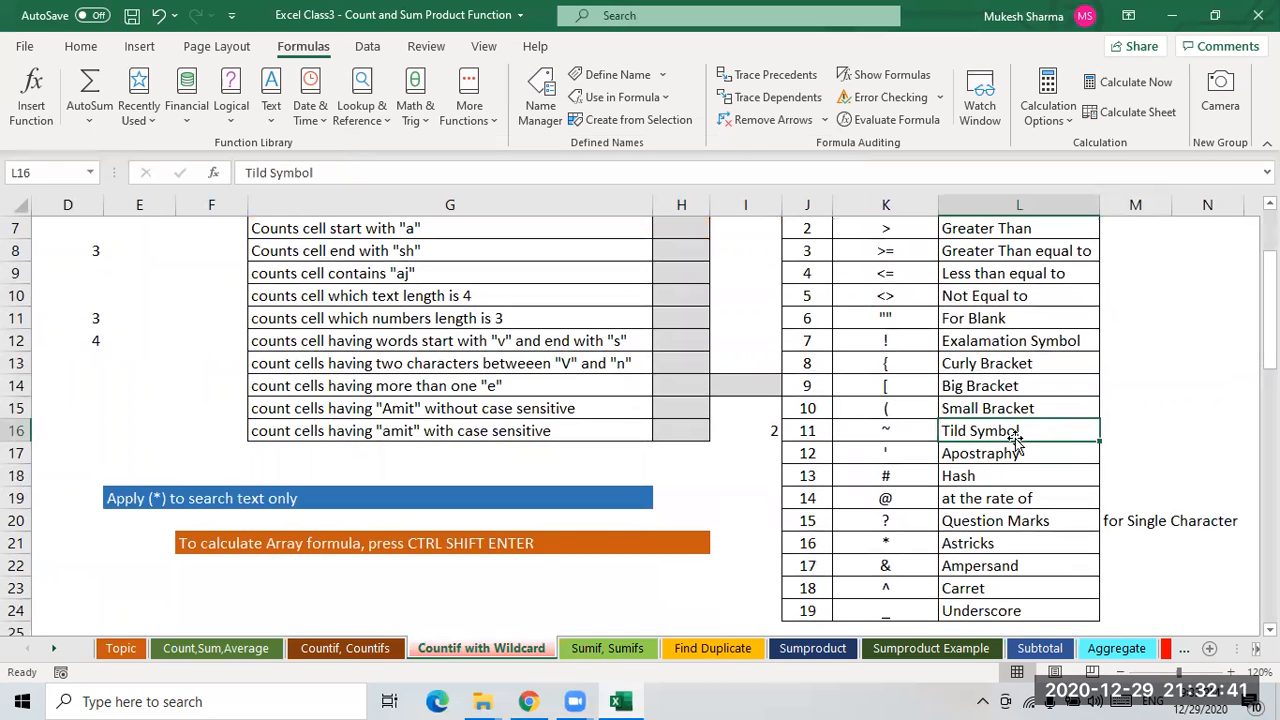
click(884, 435)
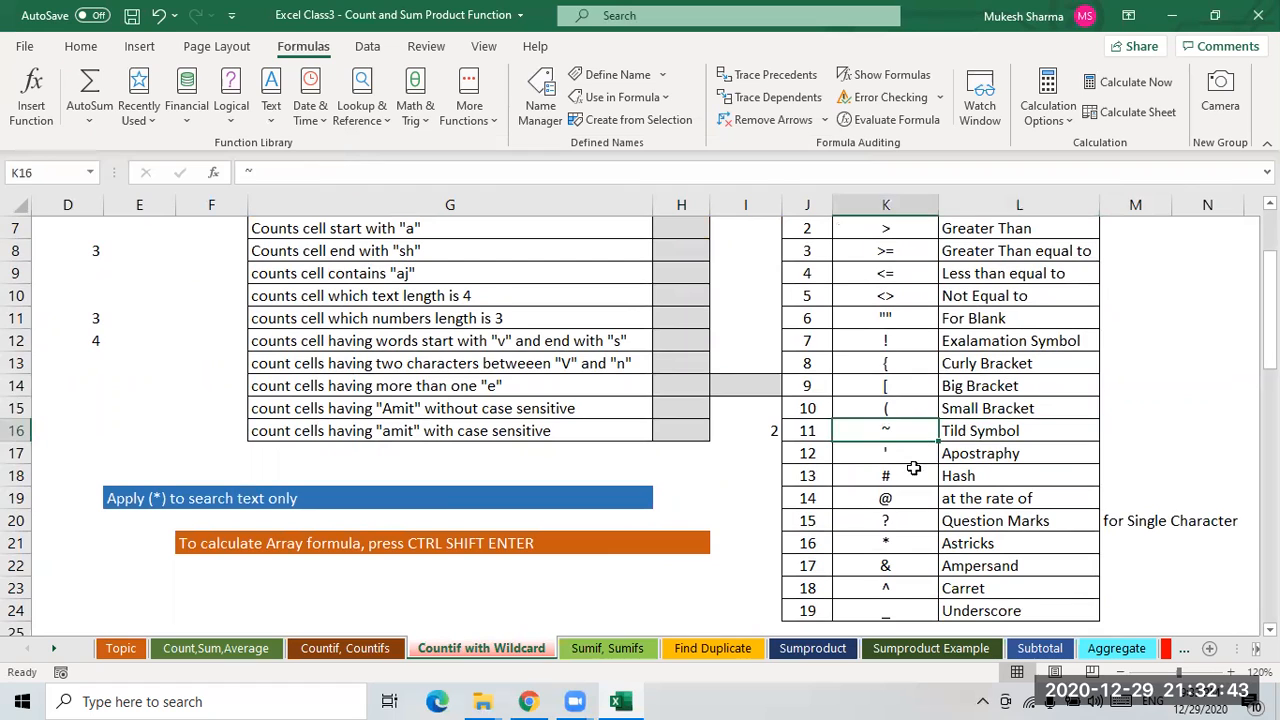
click(925, 453)
key(Tab)
key(Return)
key(Tab)
key(Return)
key(Tab)
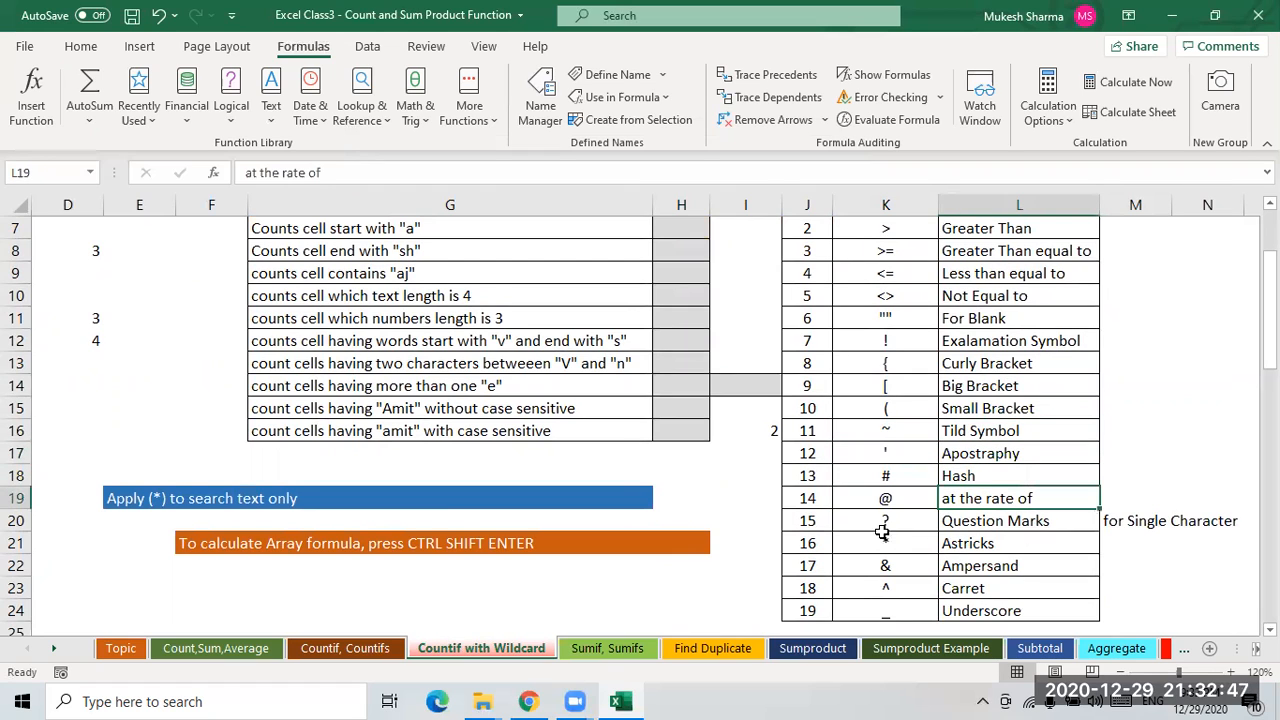
key(Return)
key(Return)
key(Tab)
key(Return)
key(Tab)
click(960, 590)
scroll(935, 572, down, 1)
click(973, 545)
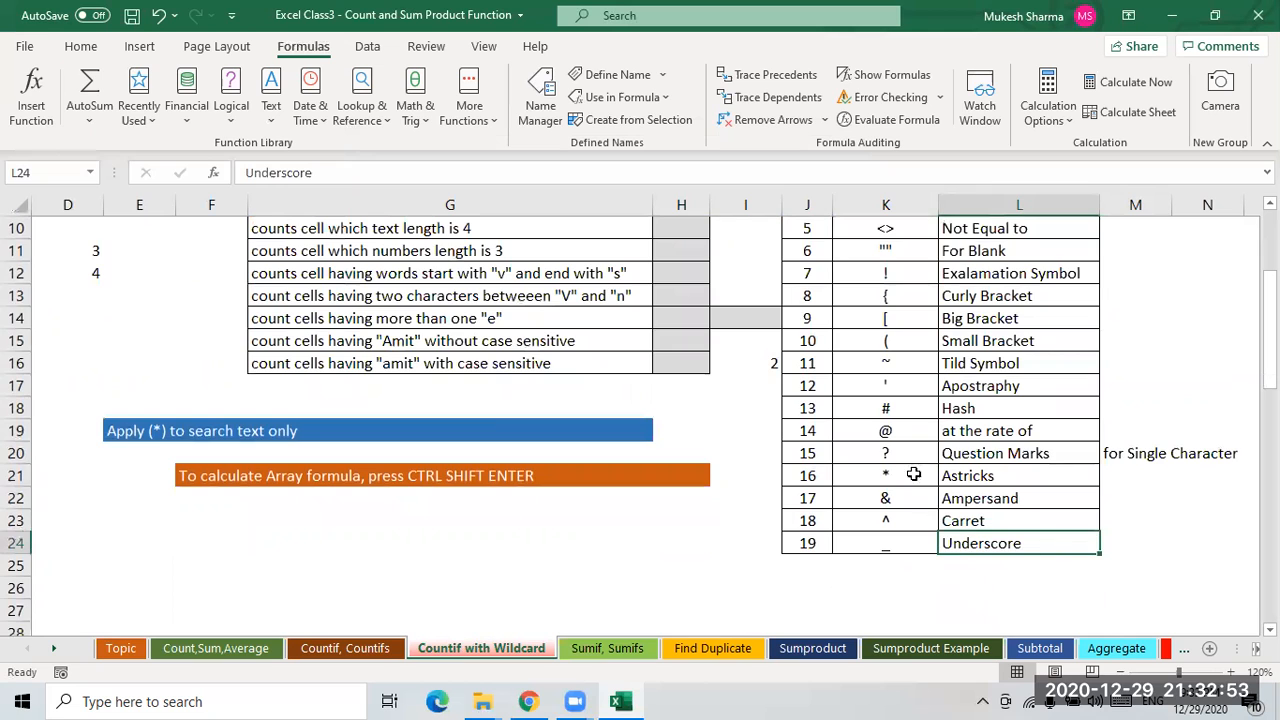
scroll(897, 400, up, 2)
drag(885, 287, 897, 615)
click(985, 398)
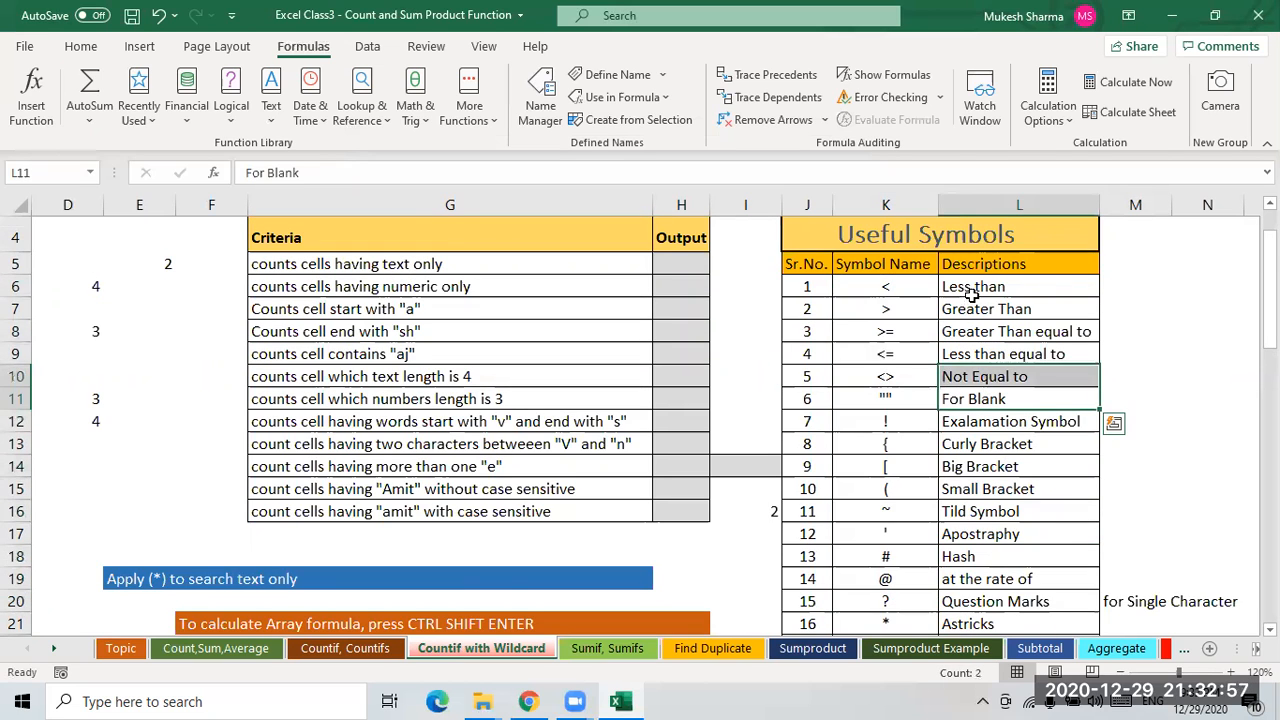
click(978, 289)
scroll(811, 434, up, 1)
scroll(807, 440, down, 1)
- Clear the leftover value in I16 and the helper numbers in D4:E13
click(772, 510)
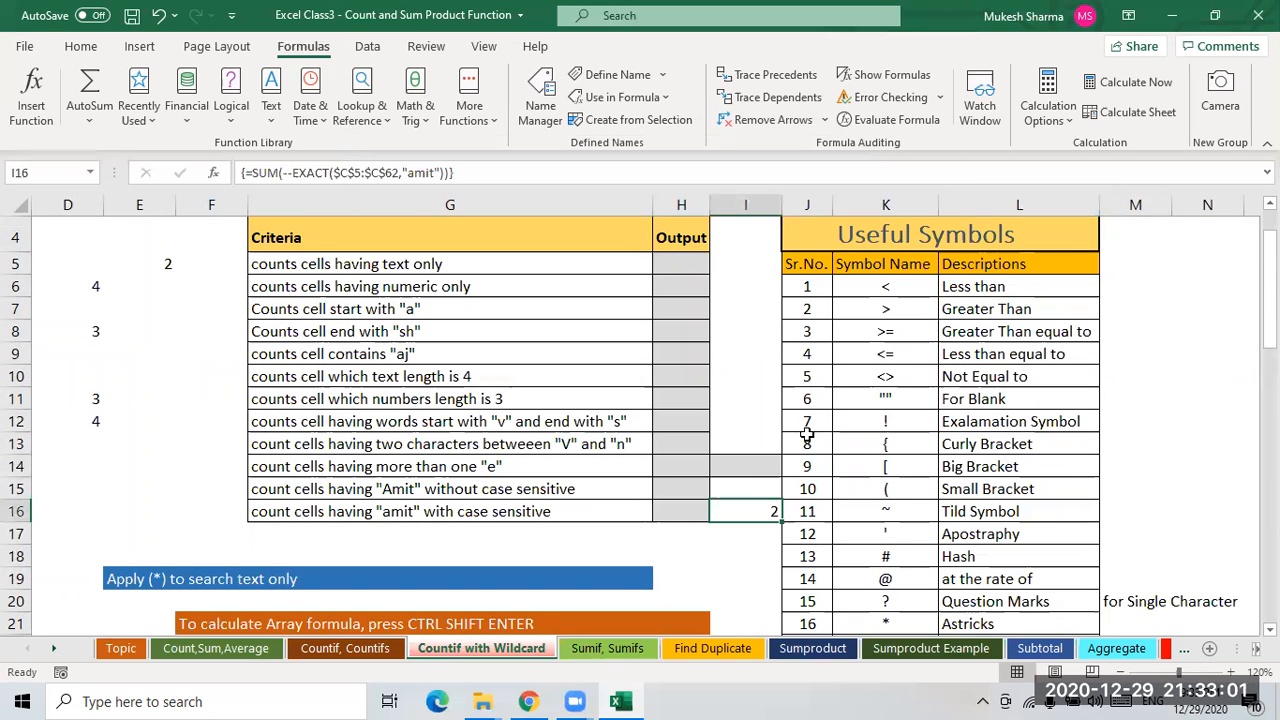
key(Delete)
drag(70, 238, 168, 446)
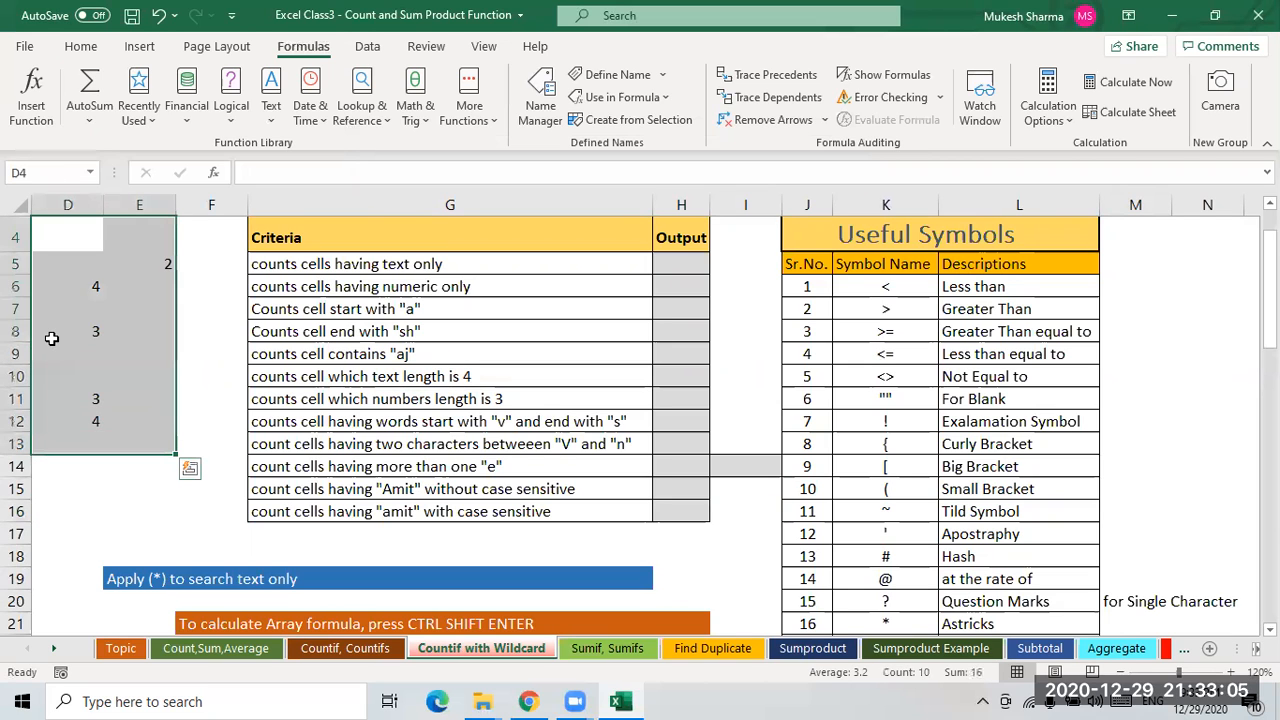
key(Delete)
- Examine the Data column values and the criteria list on the wildcard sheet
scroll(380, 398, up, 1)
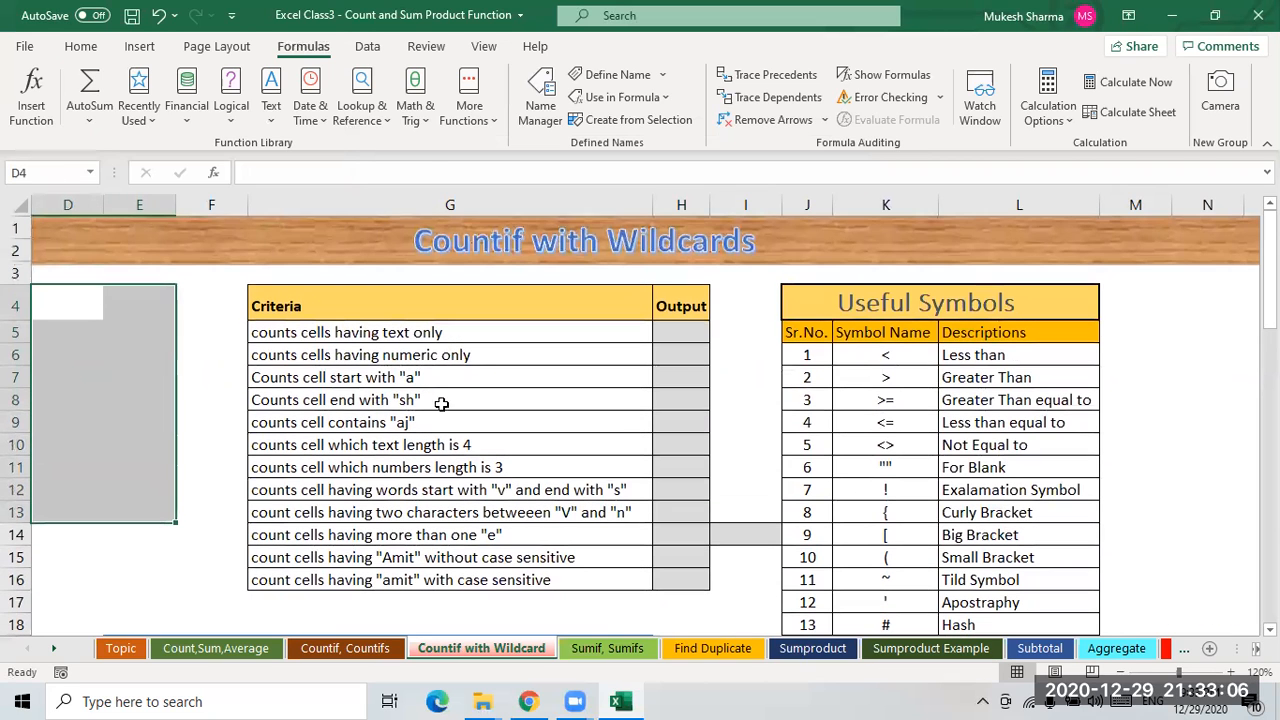
click(509, 348)
key(Left)
key(Left)
key(Left)
key(Left)
key(Left)
key(Left)
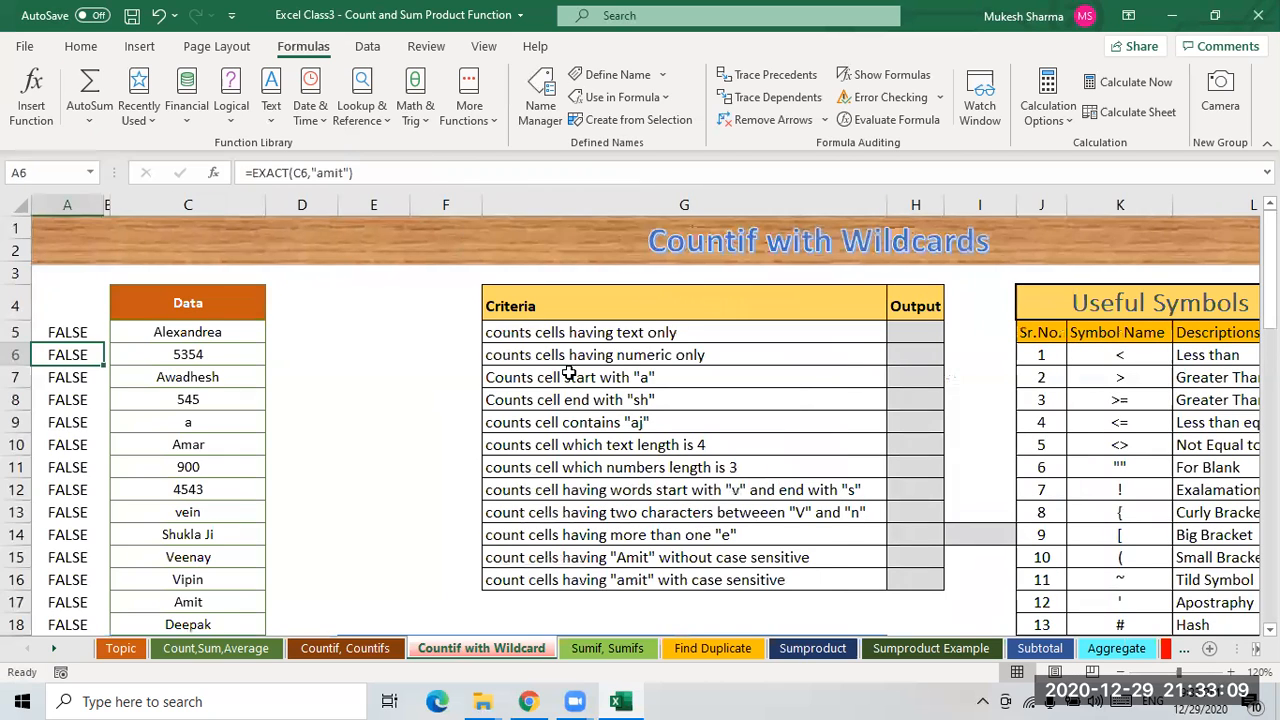
click(183, 336)
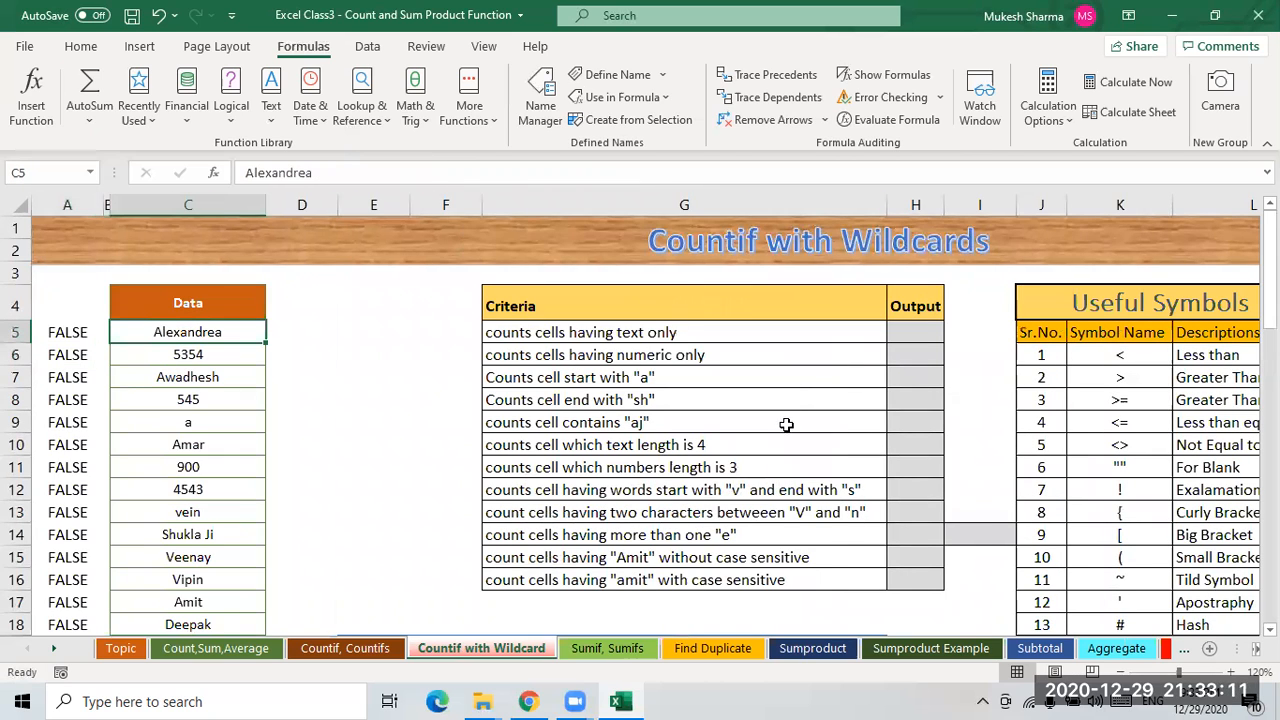
click(563, 340)
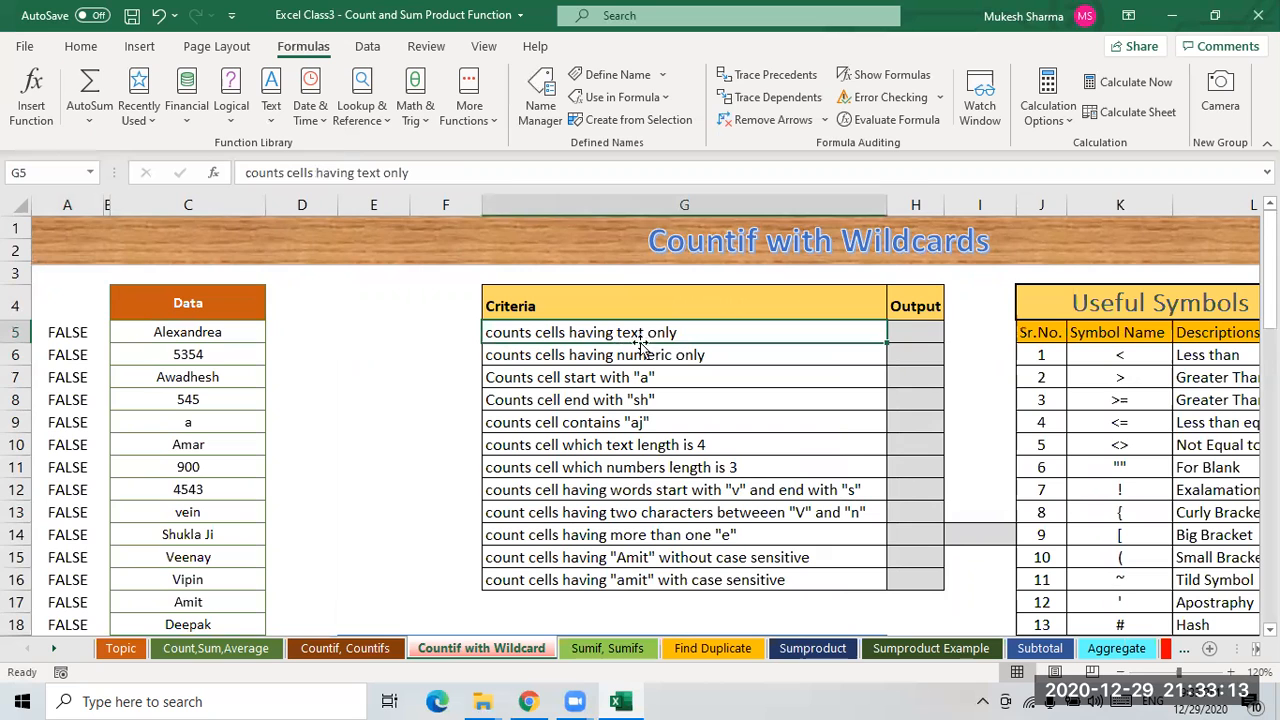
click(907, 352)
drag(205, 334, 192, 621)
scroll(234, 446, down, 1)
click(231, 414)
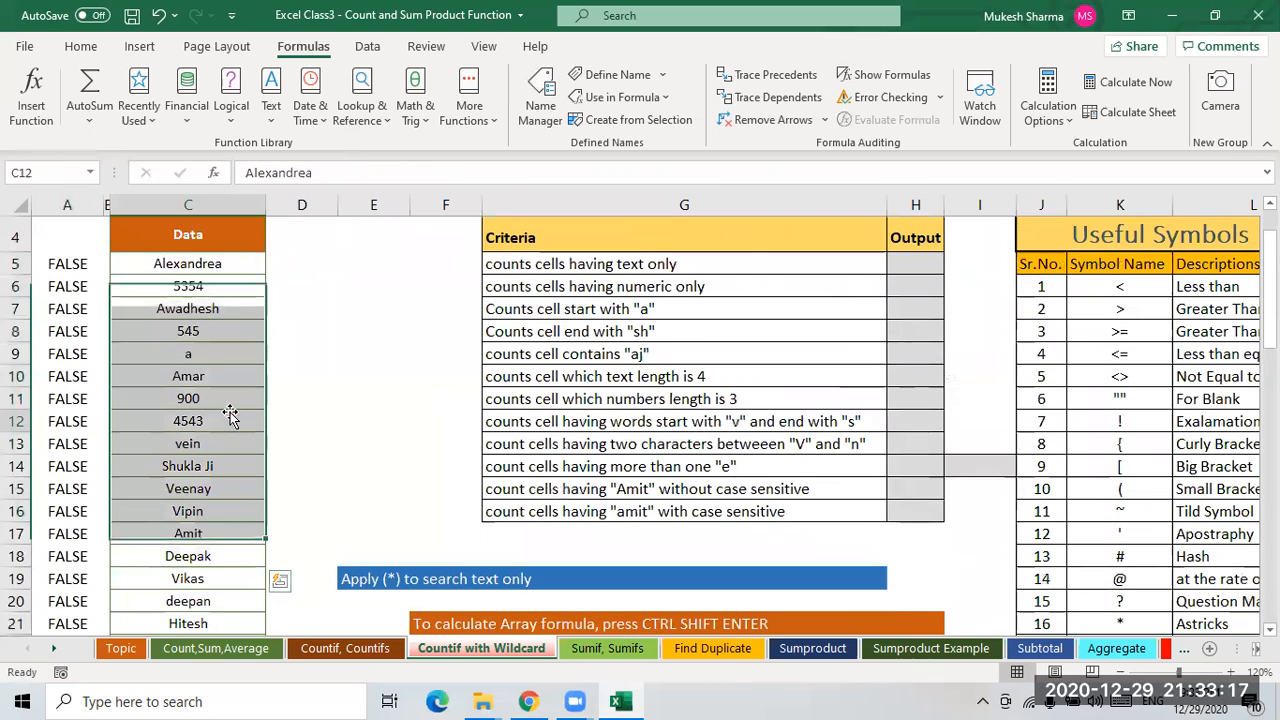
scroll(232, 414, down, 1)
scroll(231, 414, down, 7)
click(206, 405)
click(218, 540)
scroll(252, 528, down, 3)
scroll(229, 523, up, 11)
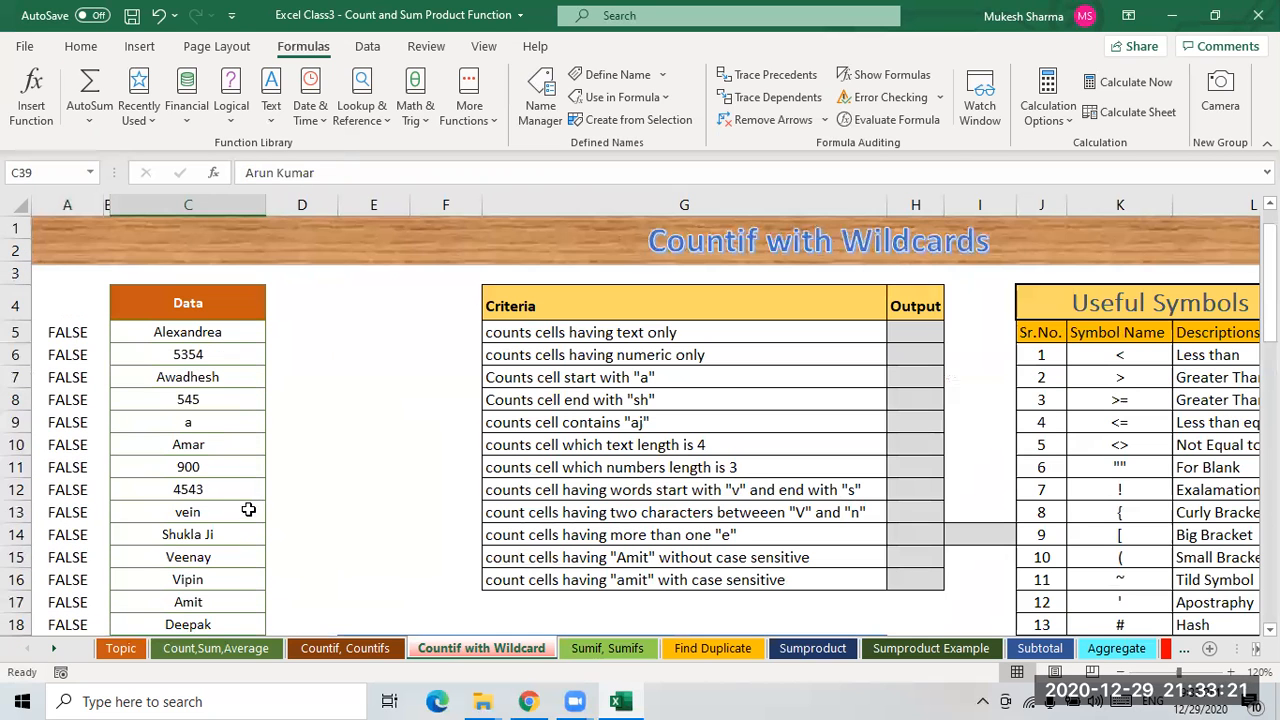
click(187, 337)
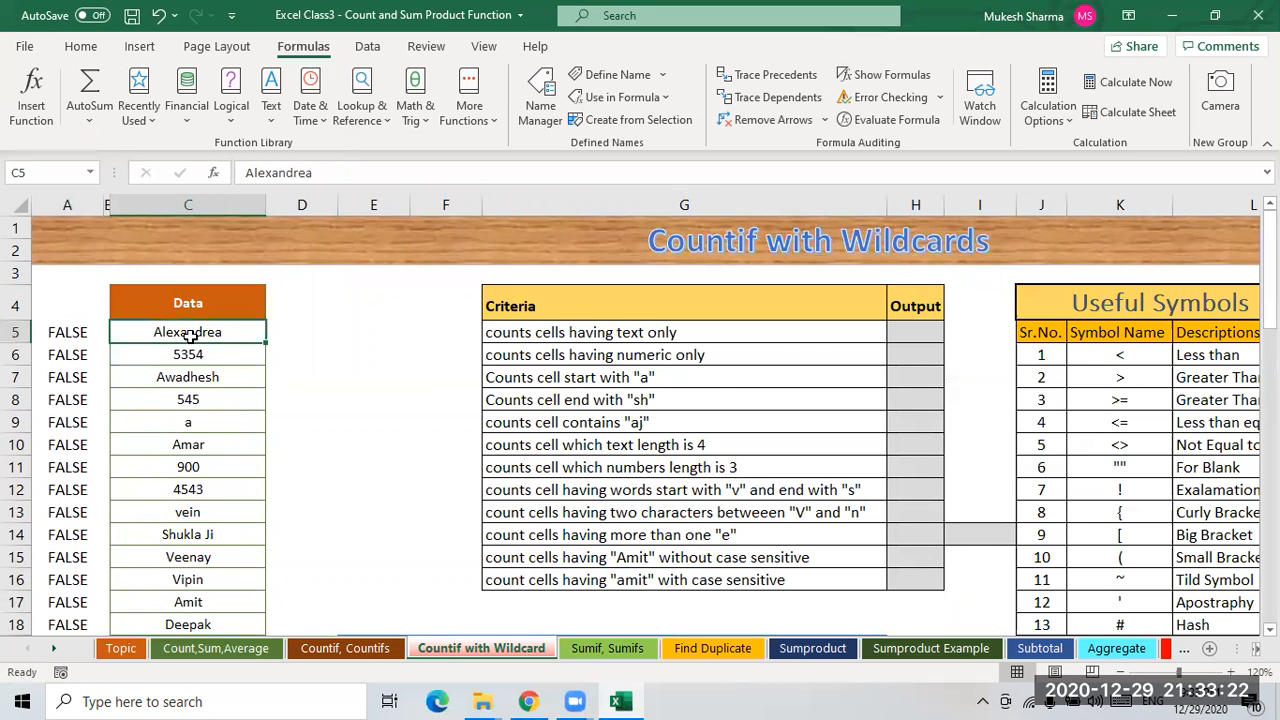
click(81, 47)
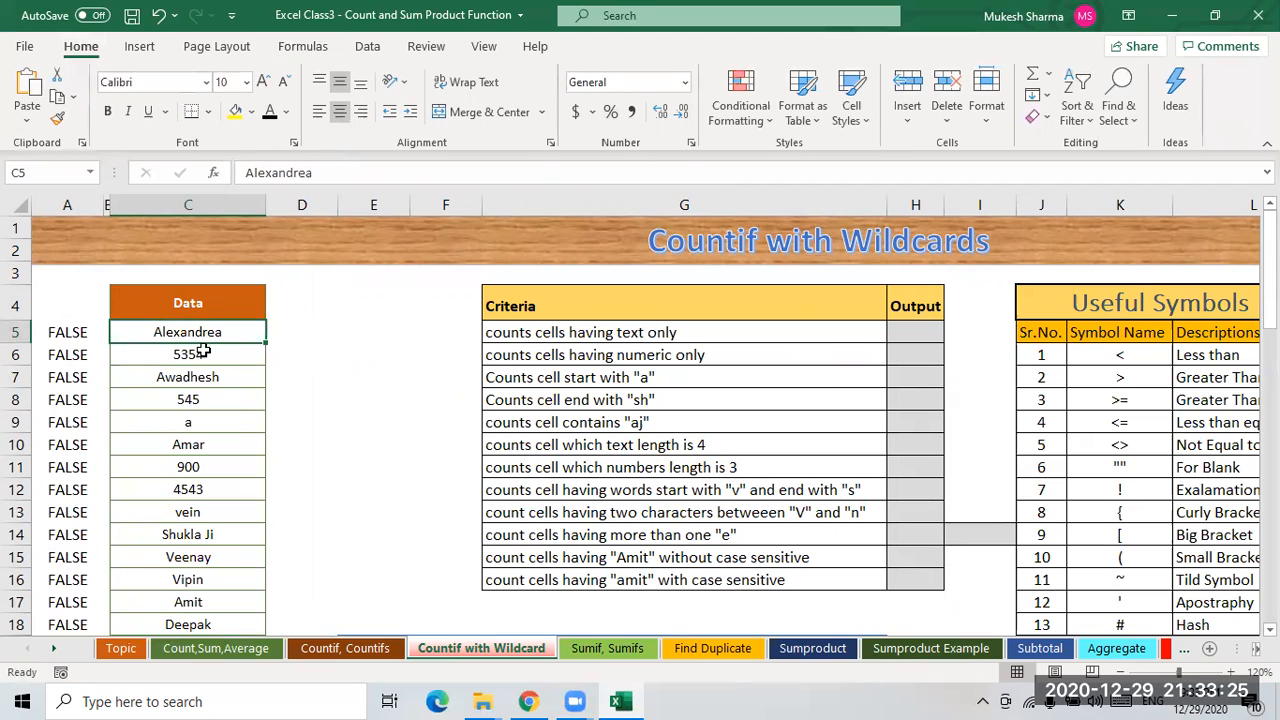
drag(235, 377, 234, 359)
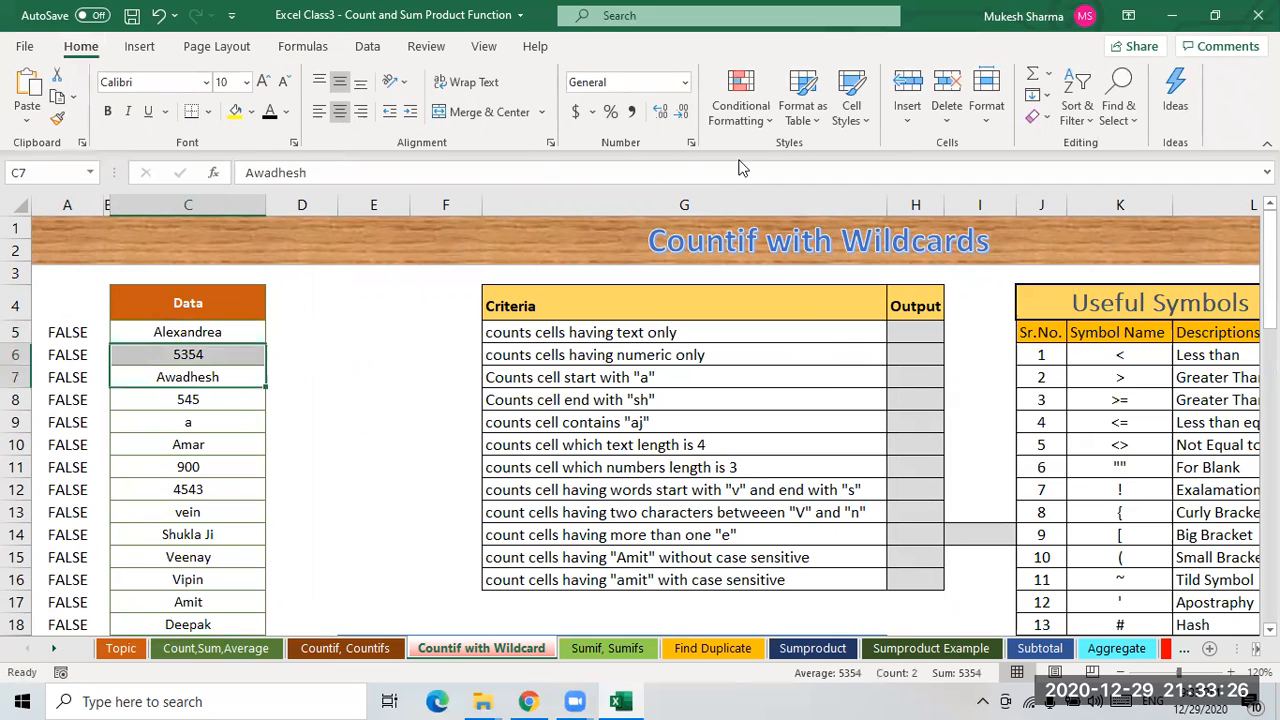
- Enter a COUNTIF formula in H5 counting text cells in the absolute range $C$5:$C$62 with the criterion "*"
click(183, 337)
click(198, 356)
click(192, 337)
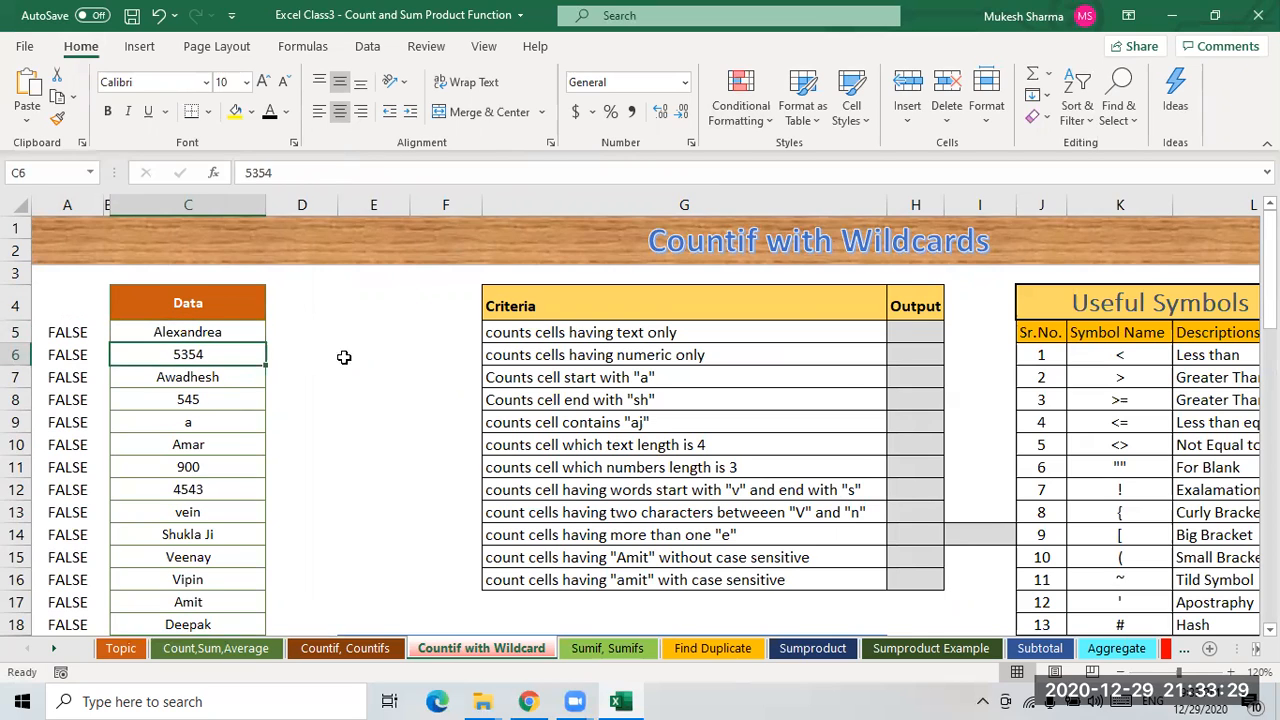
click(912, 335)
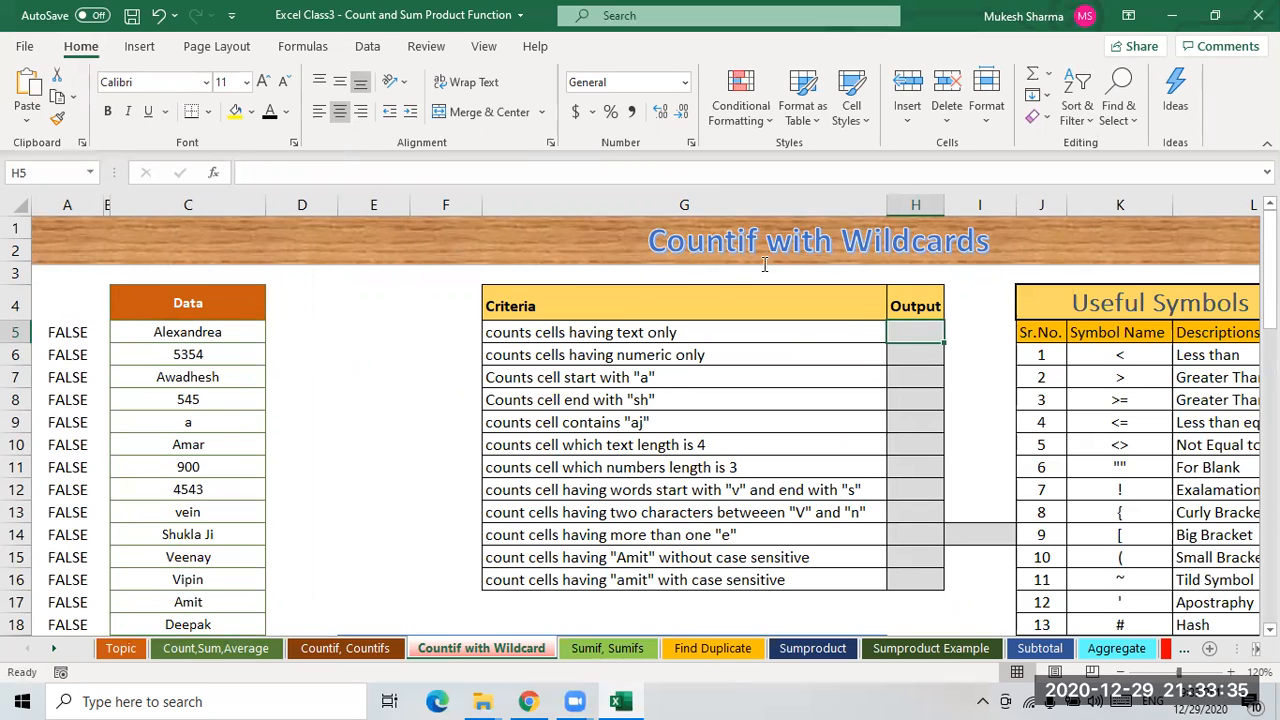
text(=count)
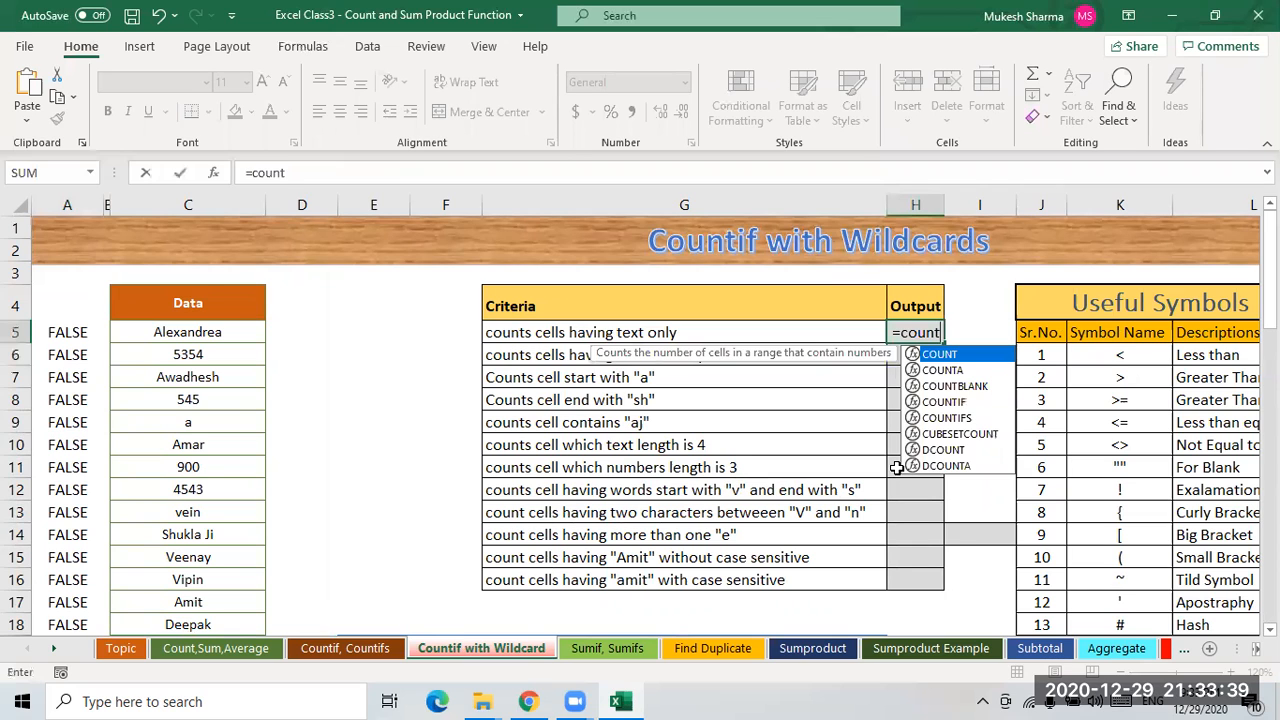
text(if)
key(Tab)
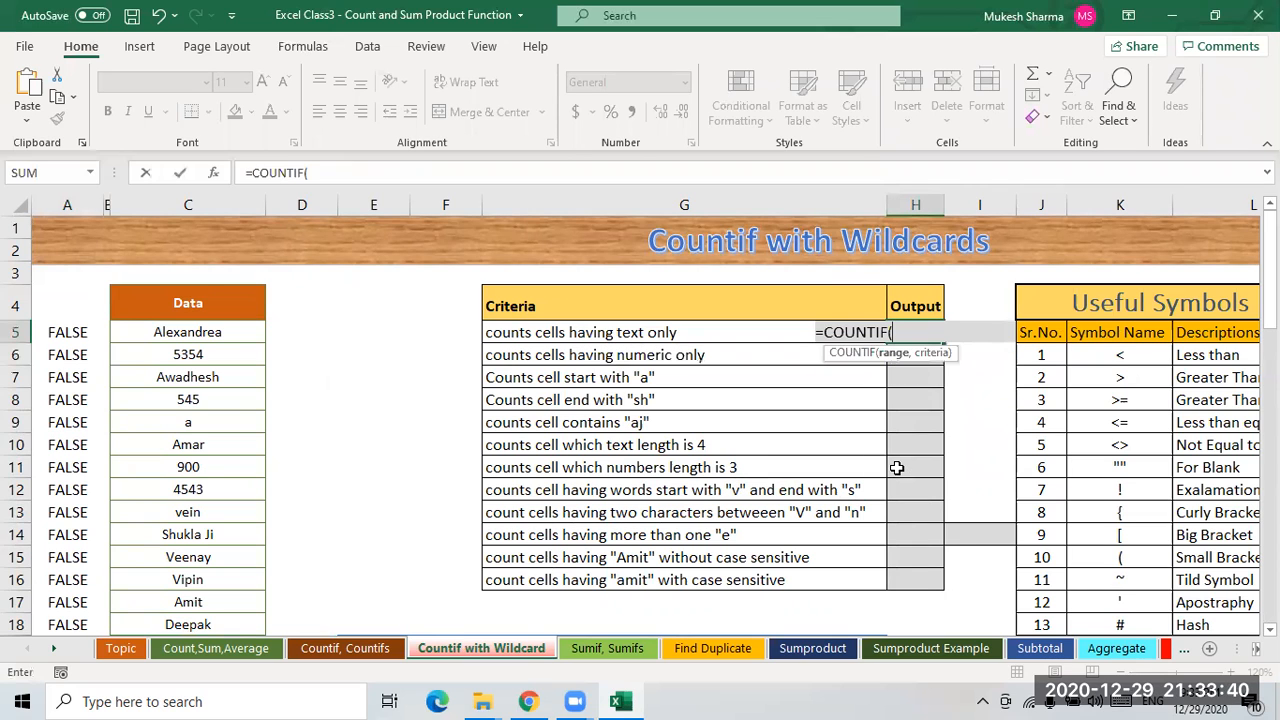
click(183, 332)
key(ctrl+shift+Down)
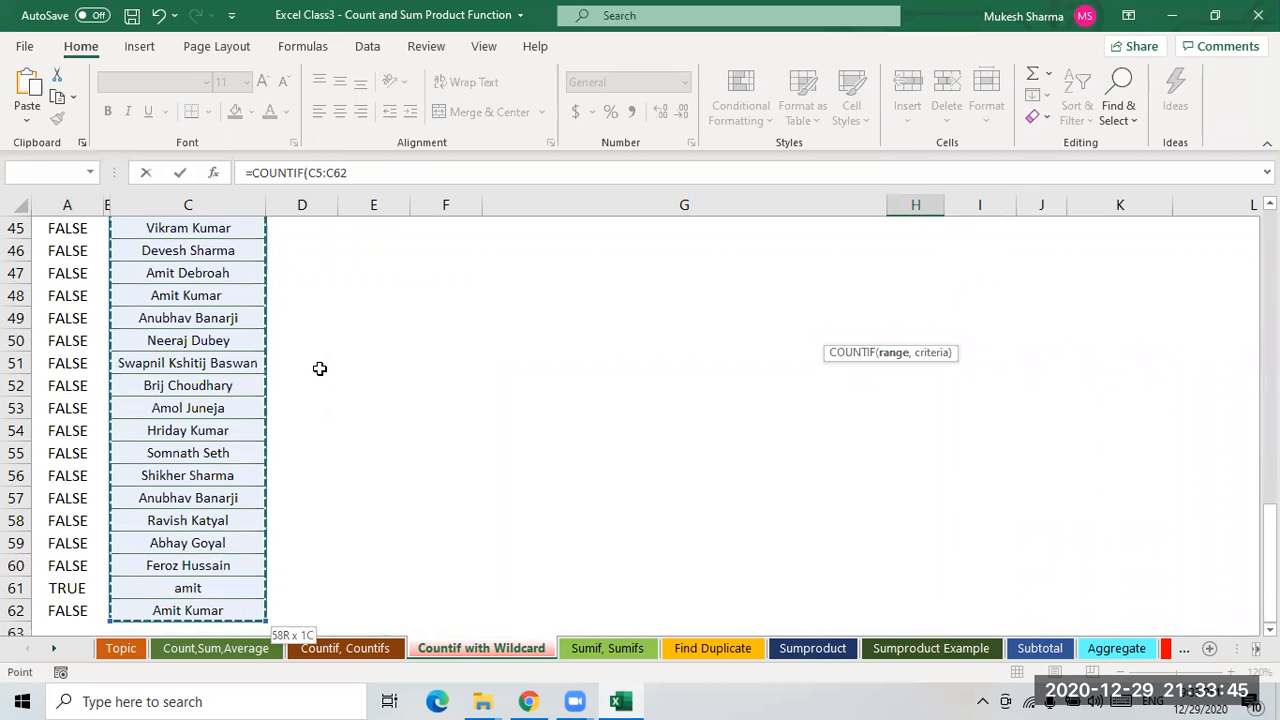
key(F4)
text(,"*)
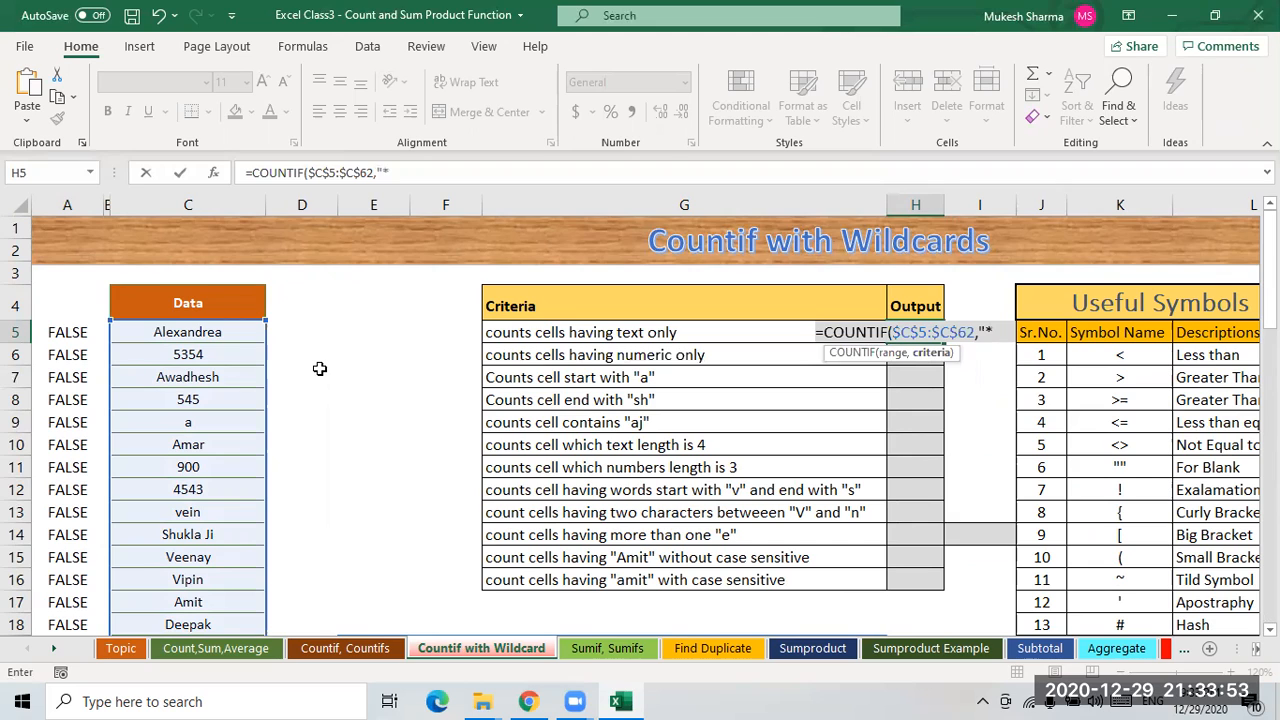
text("))
key(Return)
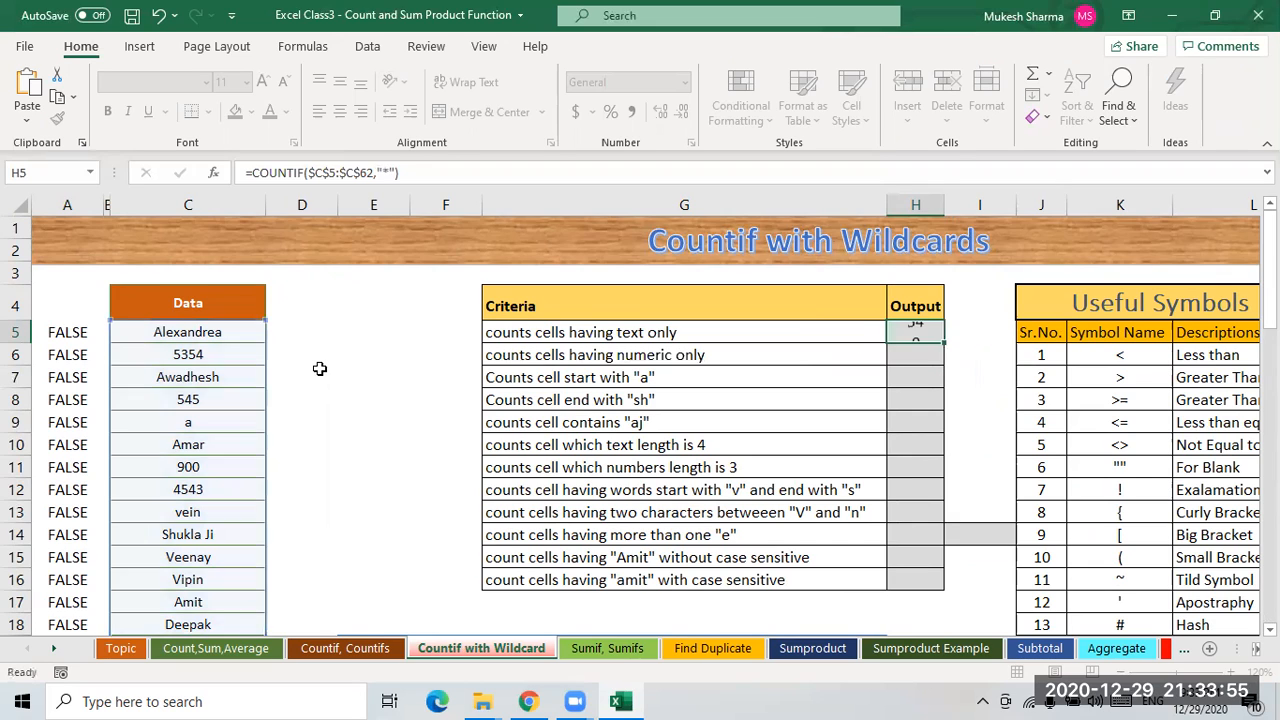
- Filter the Data column to hide the numeric entries 545, 900, 4543 and 5354
click(923, 332)
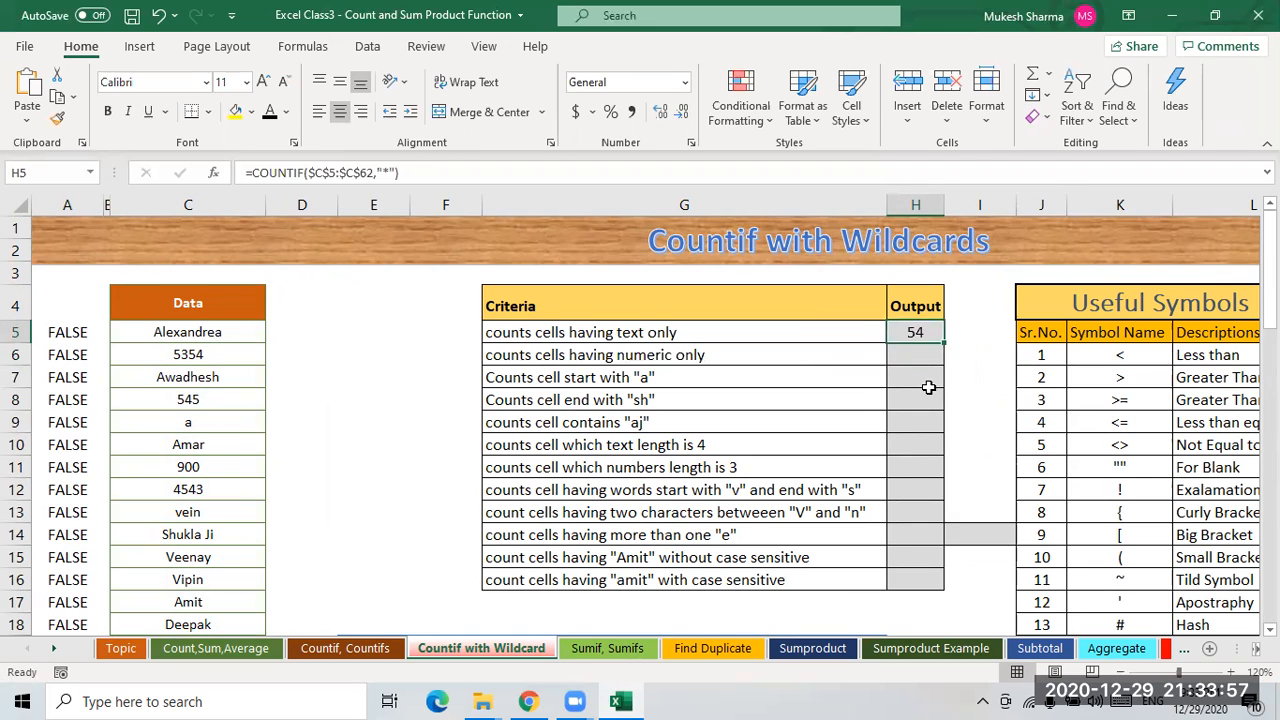
click(195, 310)
key(ctrl+shift+l)
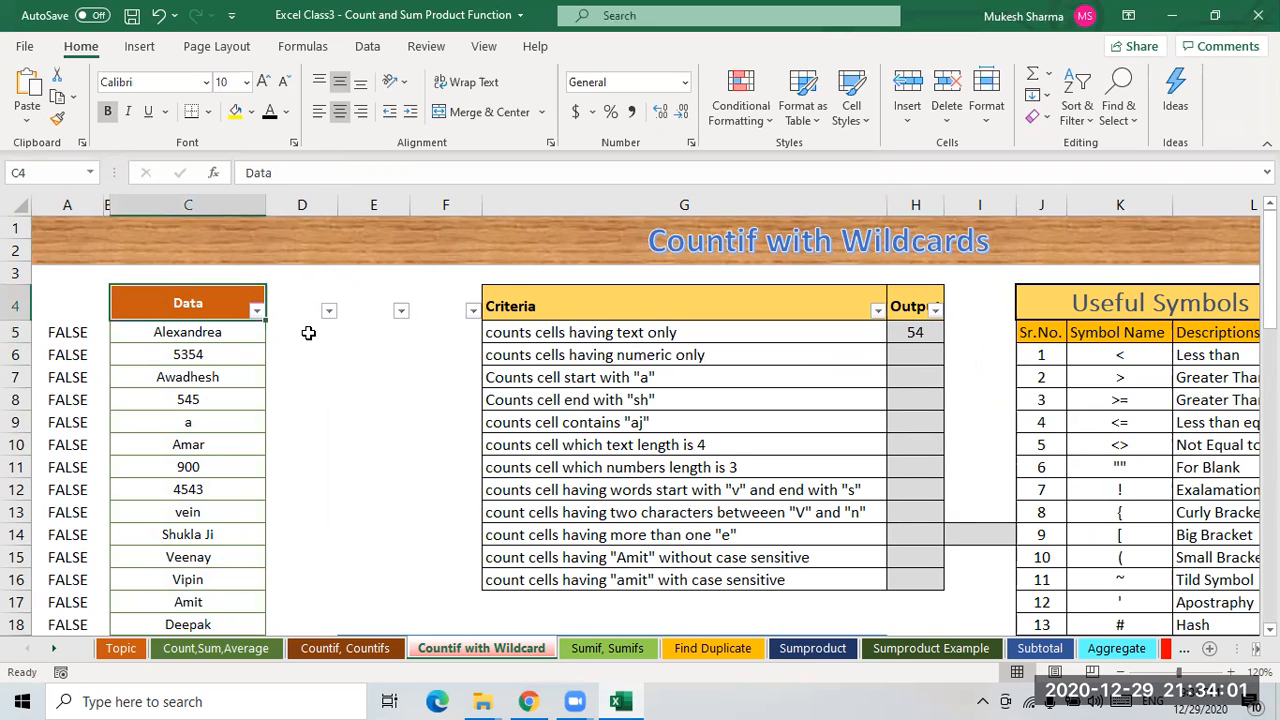
click(257, 310)
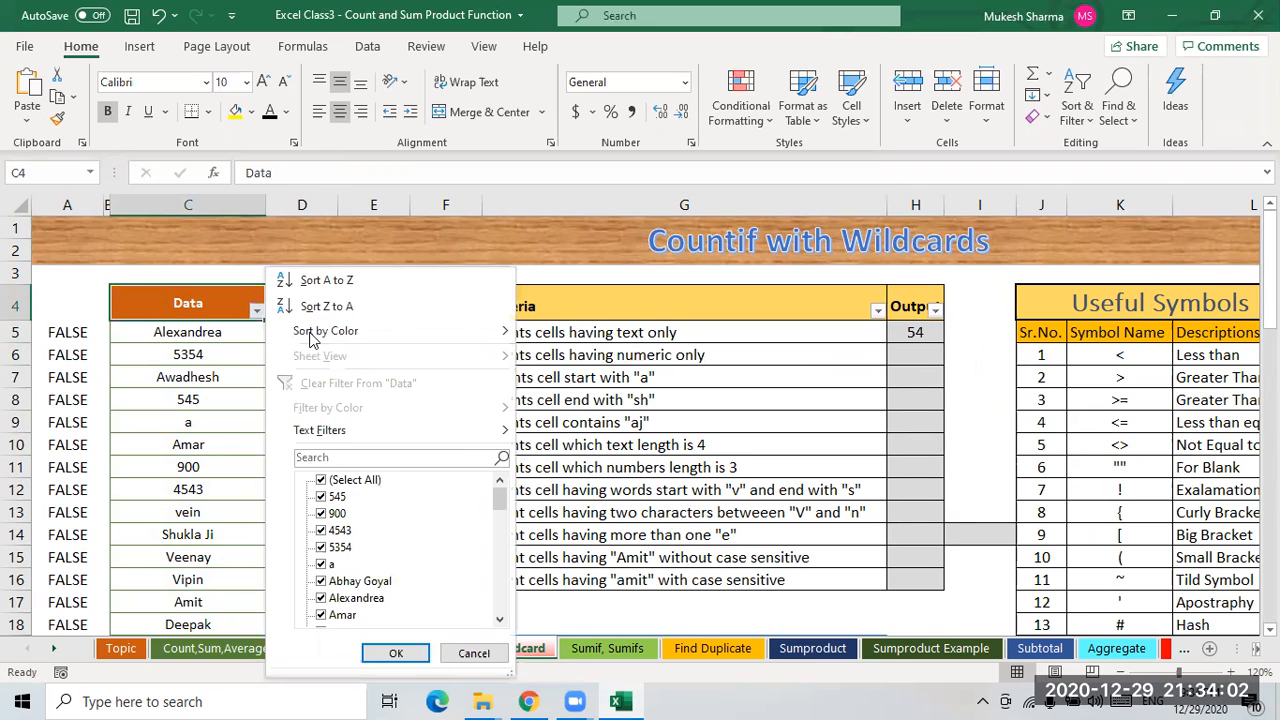
click(341, 482)
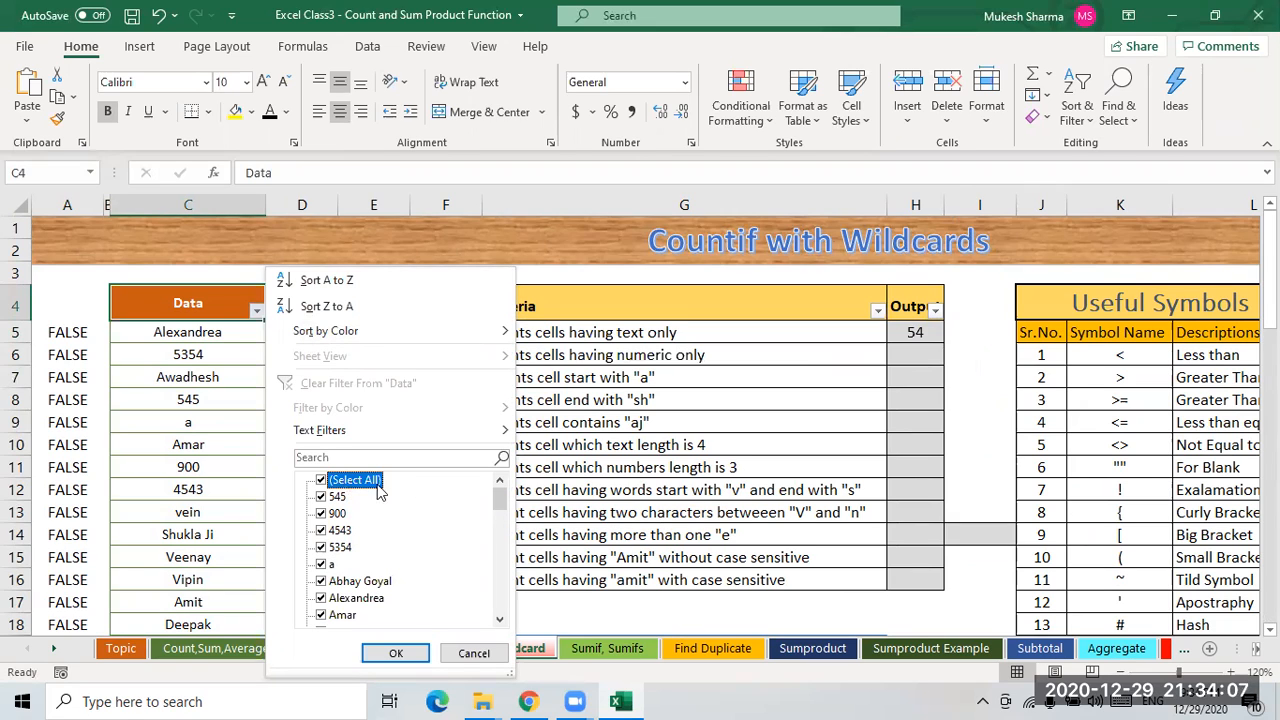
click(322, 497)
click(330, 514)
click(322, 530)
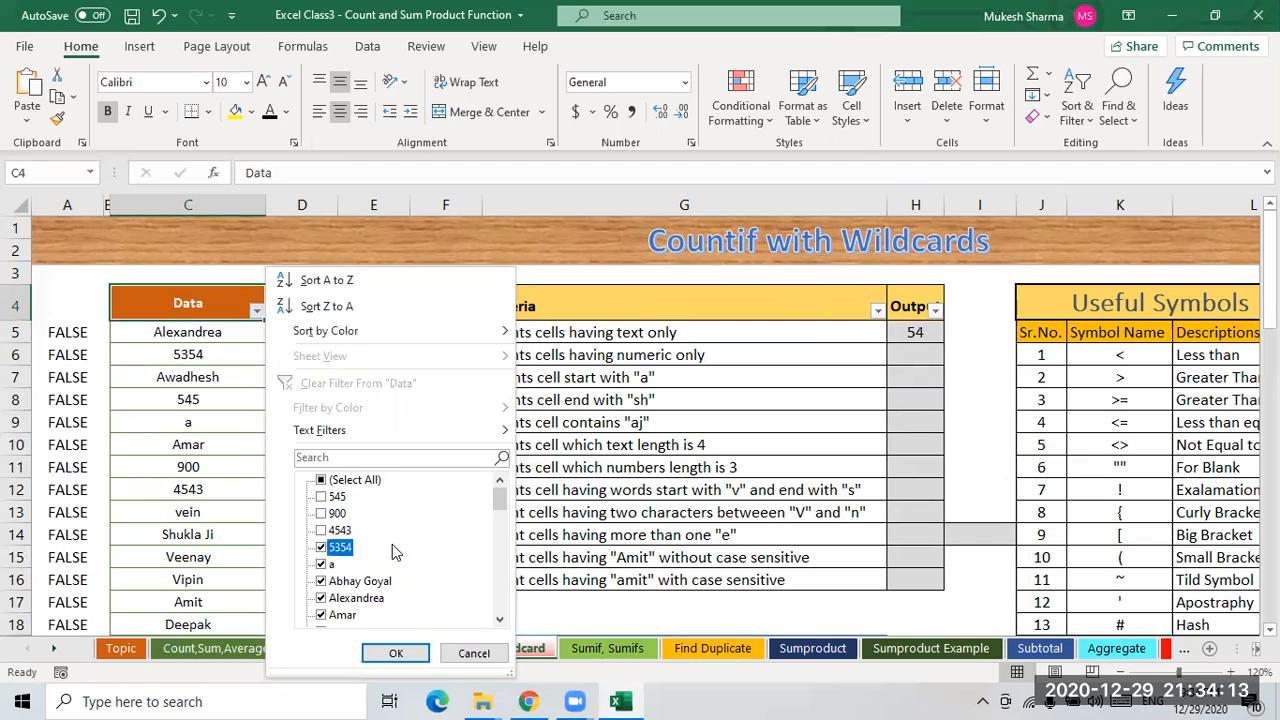
scroll(440, 545, down, 1)
click(321, 497)
scroll(440, 535, down, 2)
scroll(440, 543, down, 10)
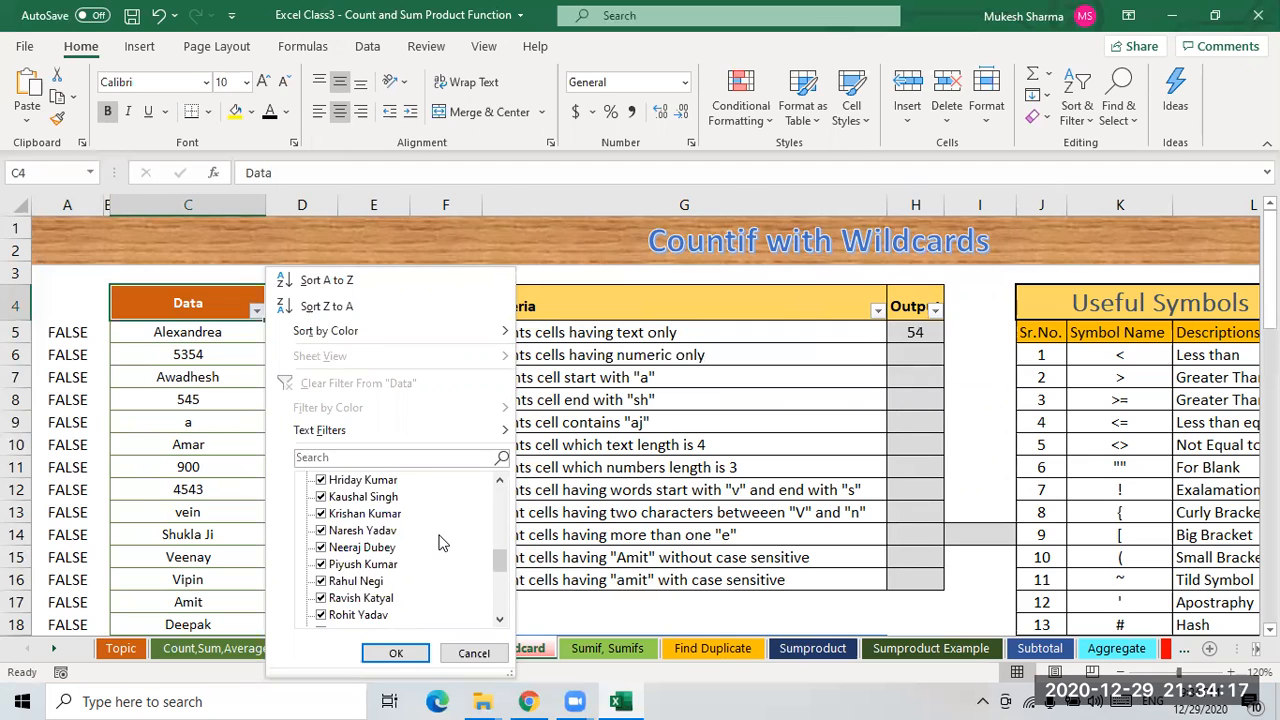
click(393, 655)
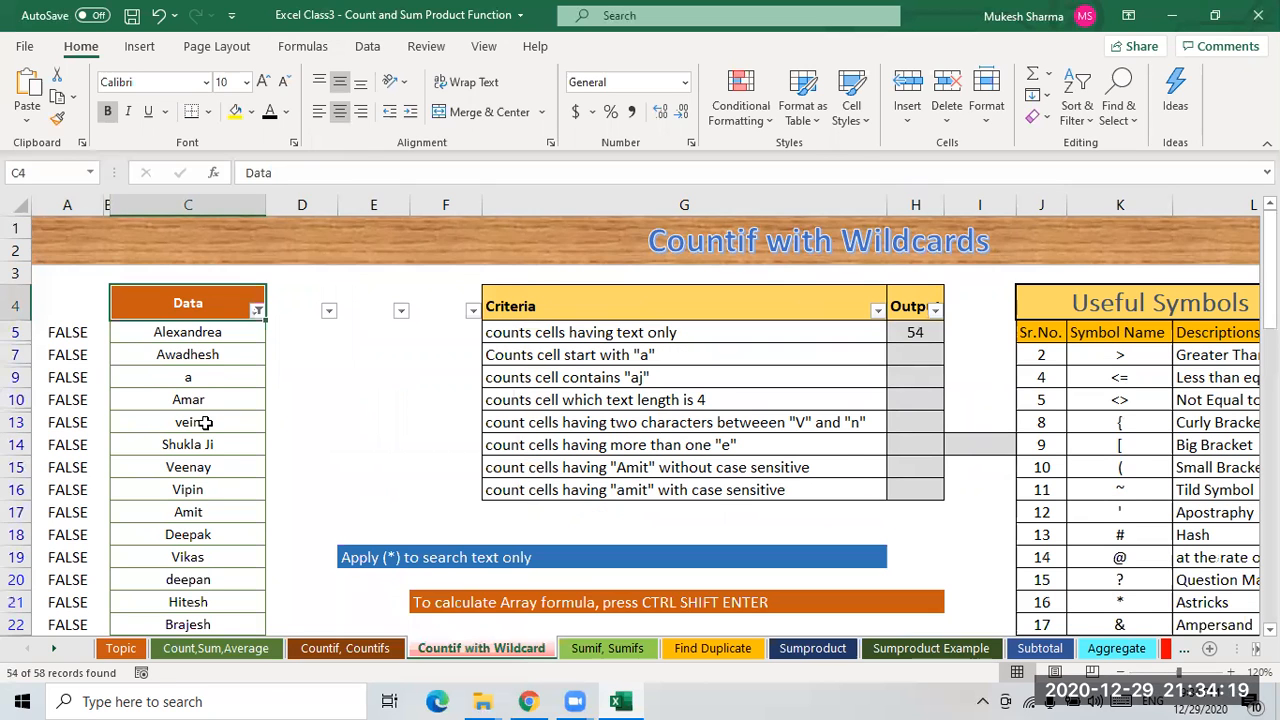
- Check the count of the visible Data entries, then remove the filter
click(188, 333)
key(ctrl+shift+Down)
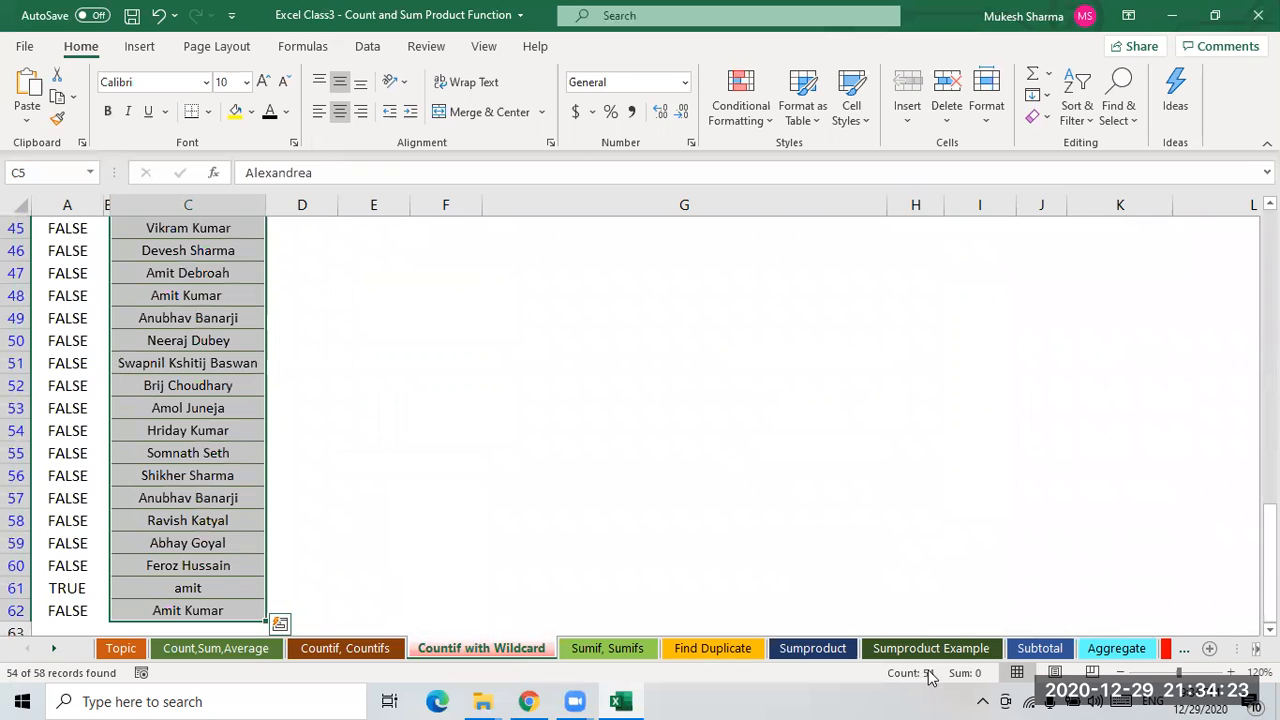
scroll(580, 527, up, 9)
scroll(582, 526, up, 5)
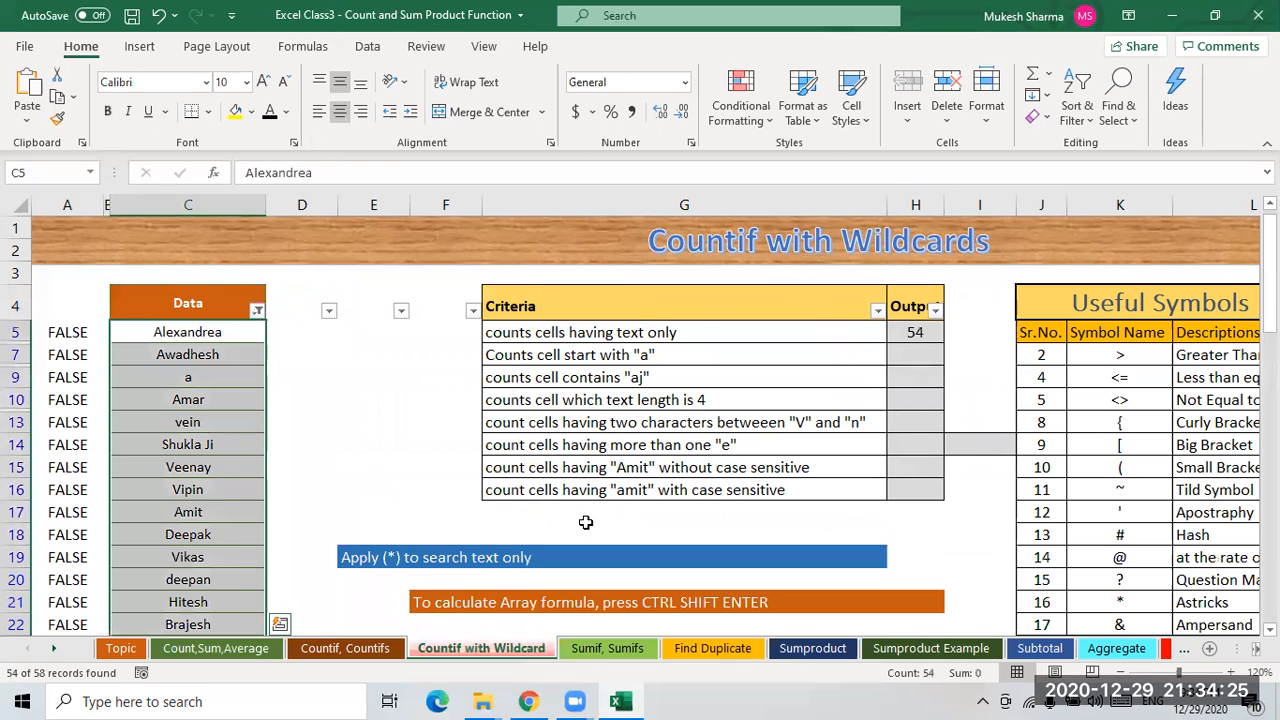
click(178, 300)
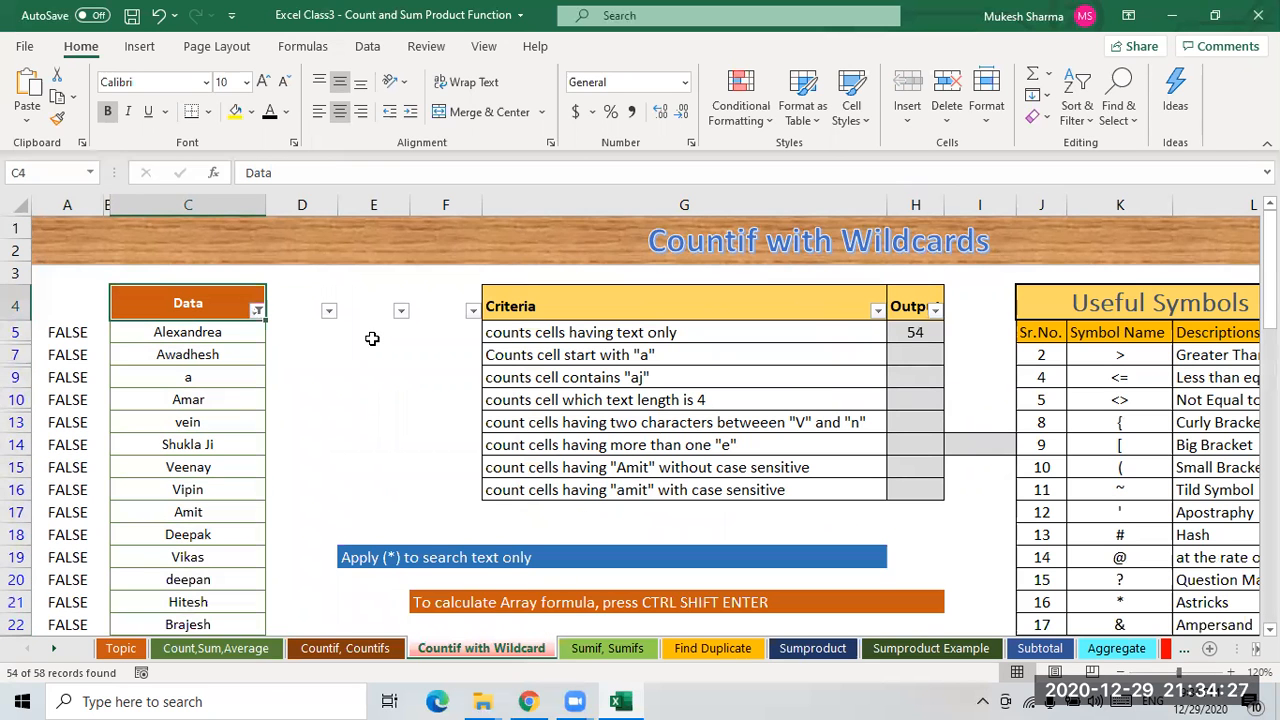
key(ctrl+shift+l)
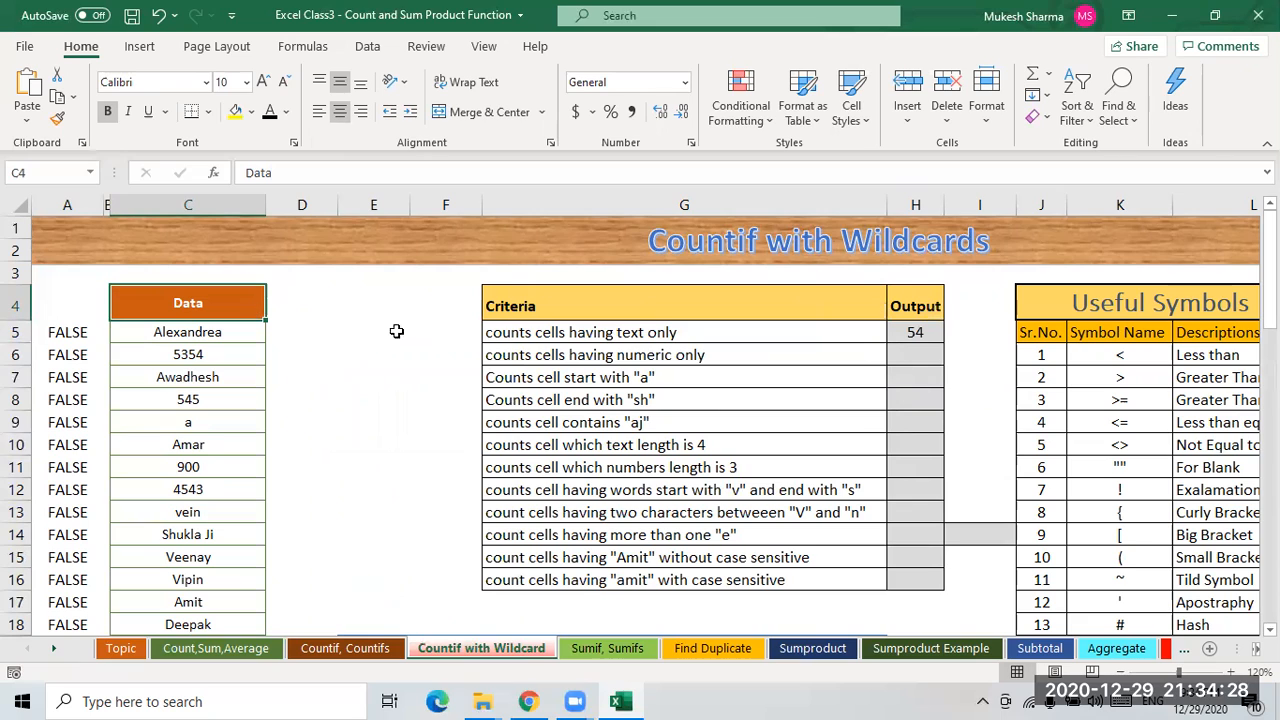
- Copy the H5 formula down through the Output cells to H16
click(922, 331)
key(shift+Down)
key(shift+Down)
key(shift+Down)
key(shift+Down)
key(shift+Down)
key(shift+Down)
key(shift+Down)
key(shift+Down)
key(shift+Down)
key(shift+Down)
key(shift+Down)
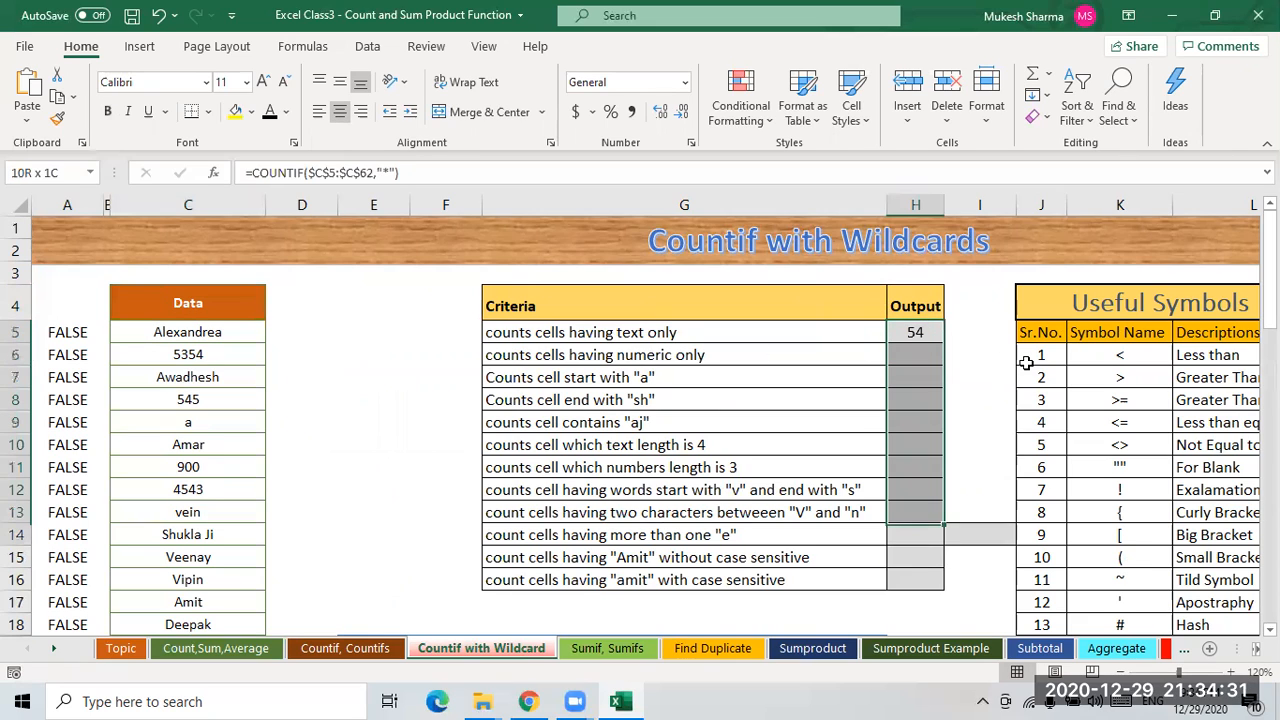
key(ctrl+d)
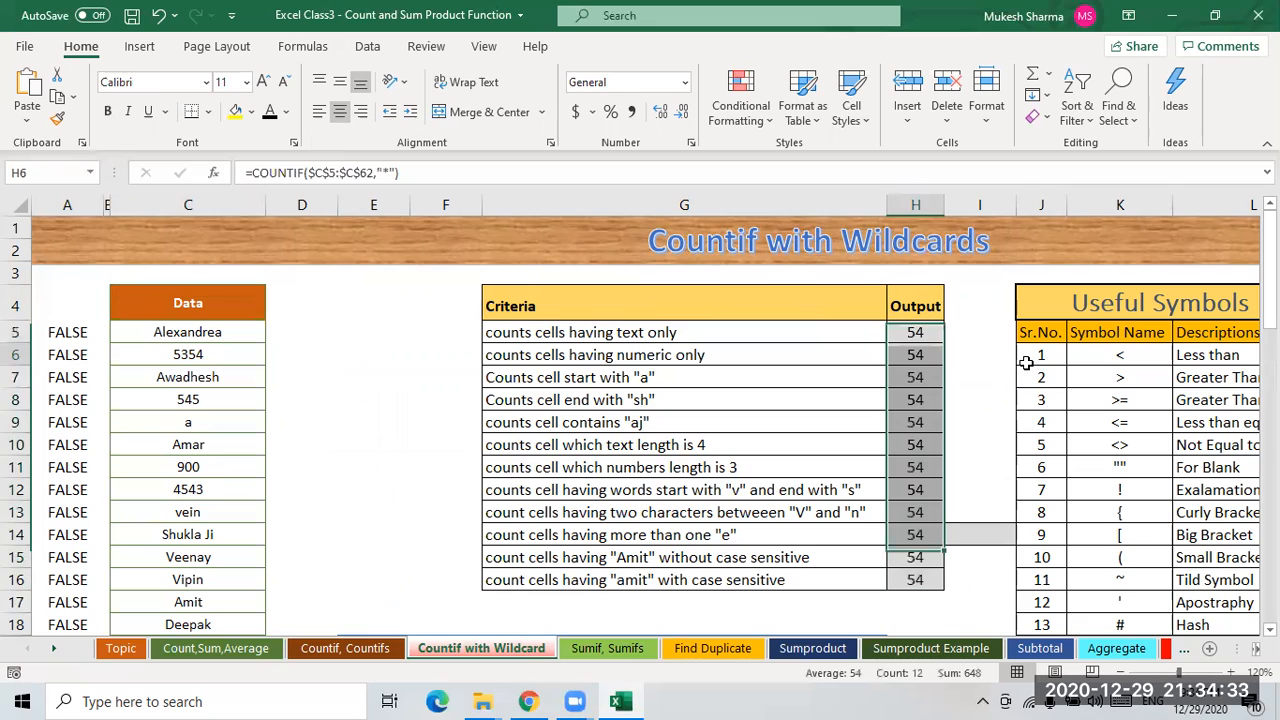
key(Down)
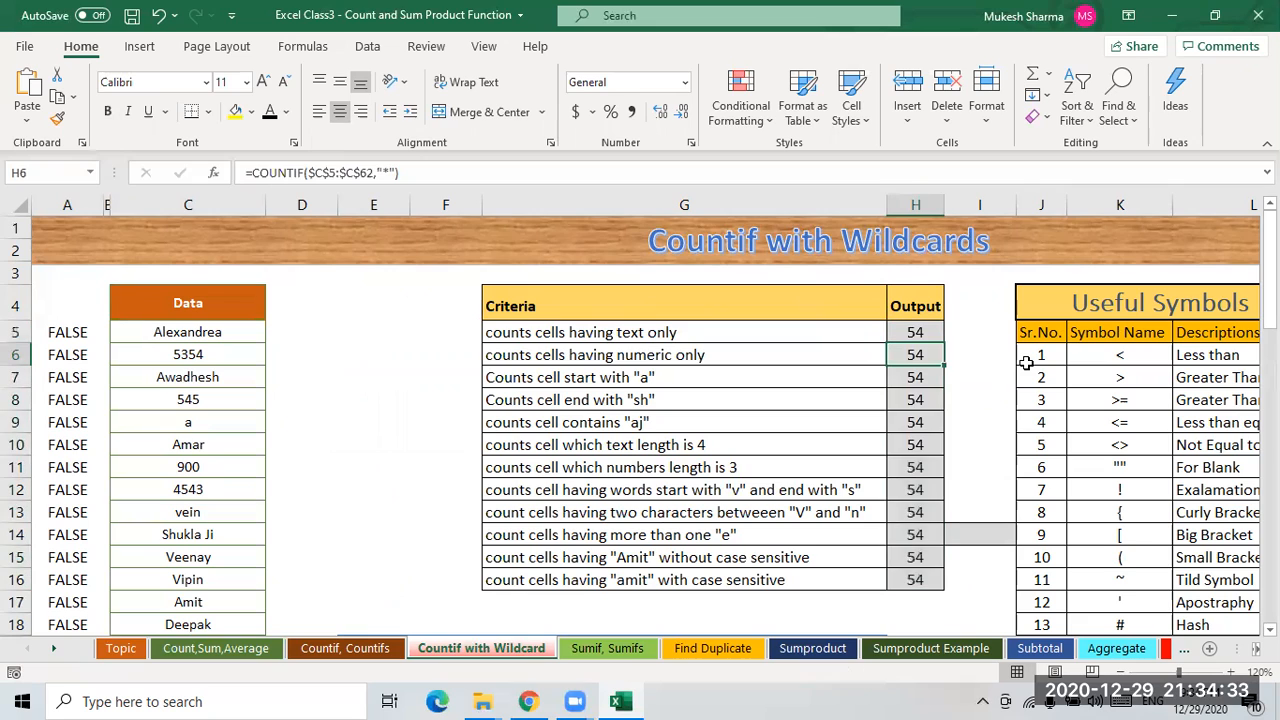
- Change the numeric-only criterion in H6 to "<>*"
click(543, 360)
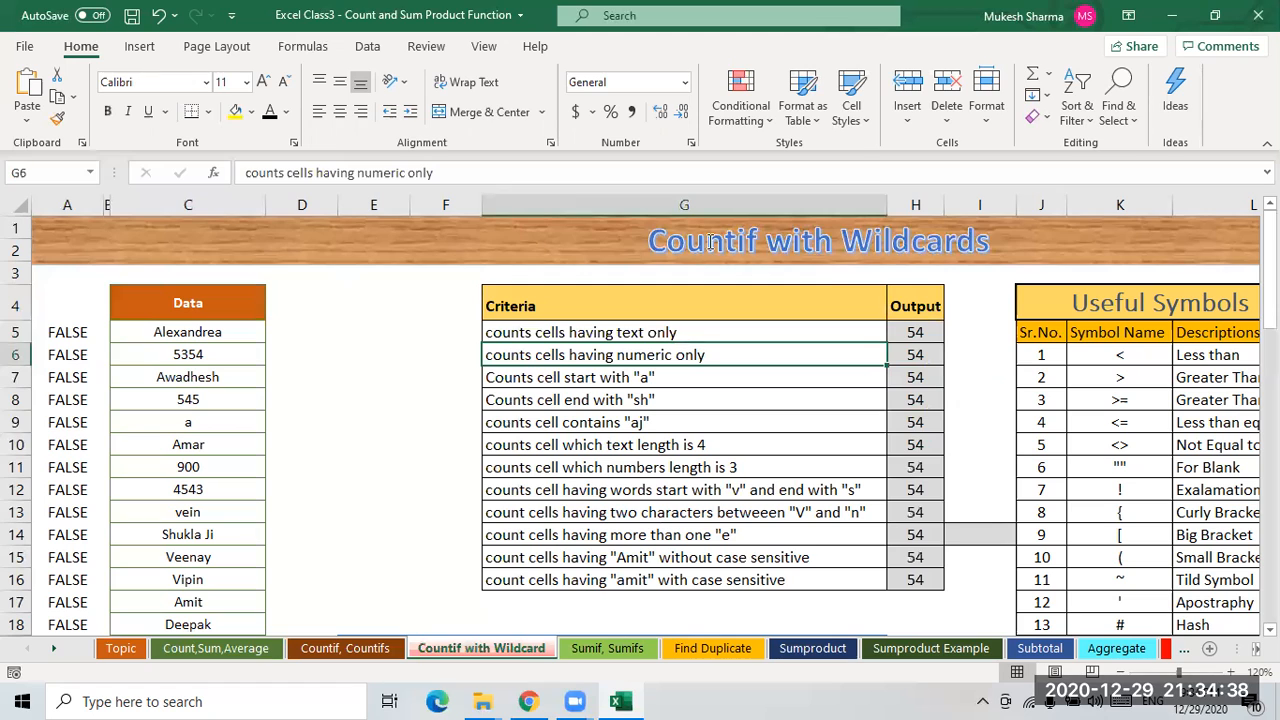
click(914, 355)
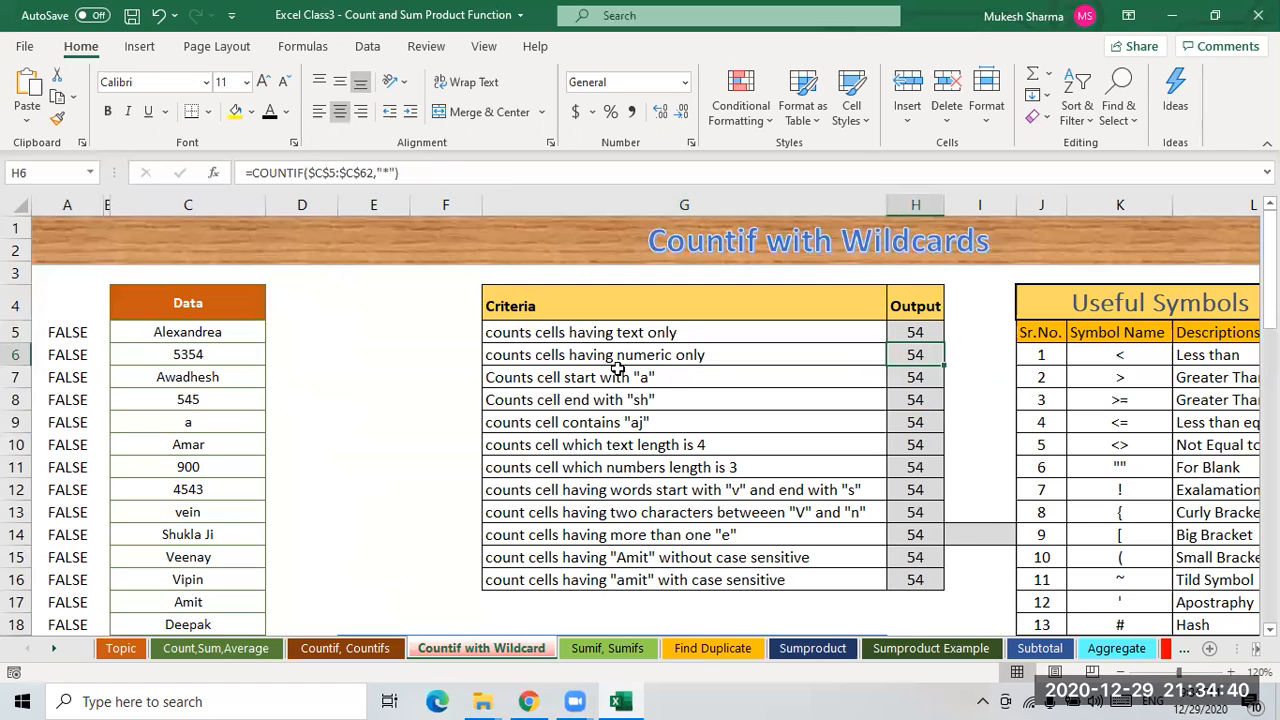
click(189, 358)
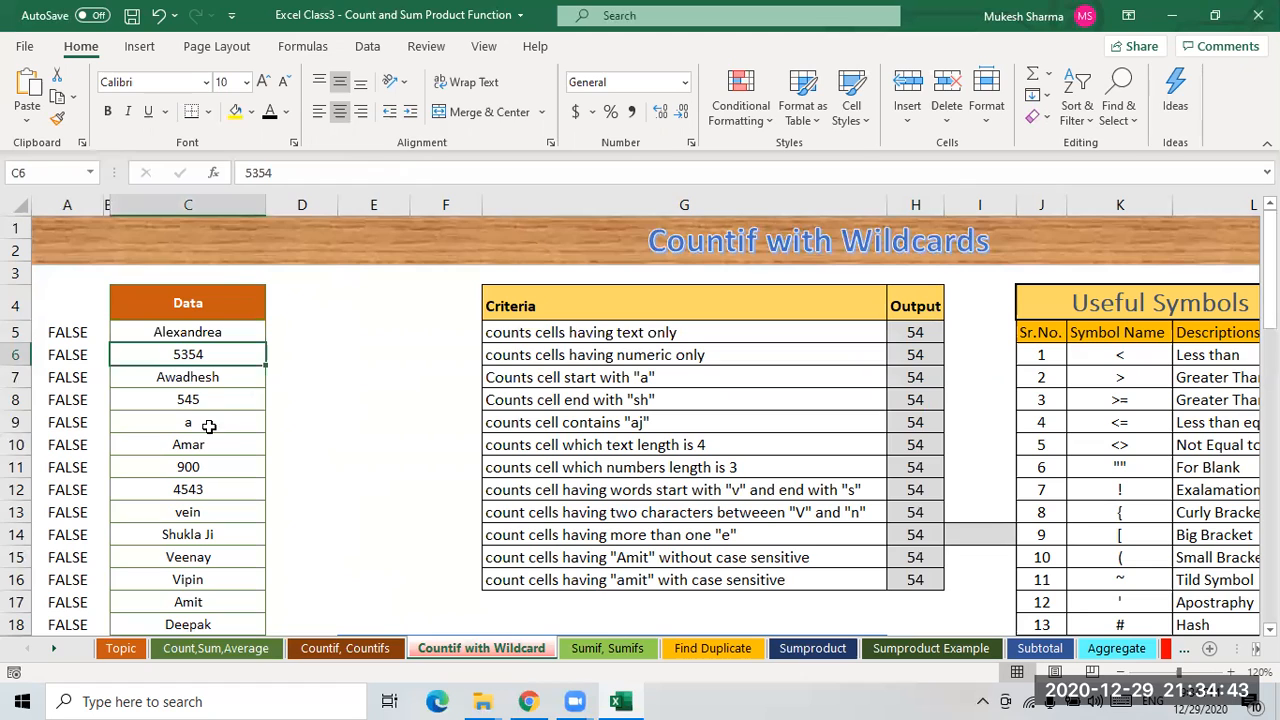
click(195, 401)
click(193, 489)
click(185, 464)
click(917, 356)
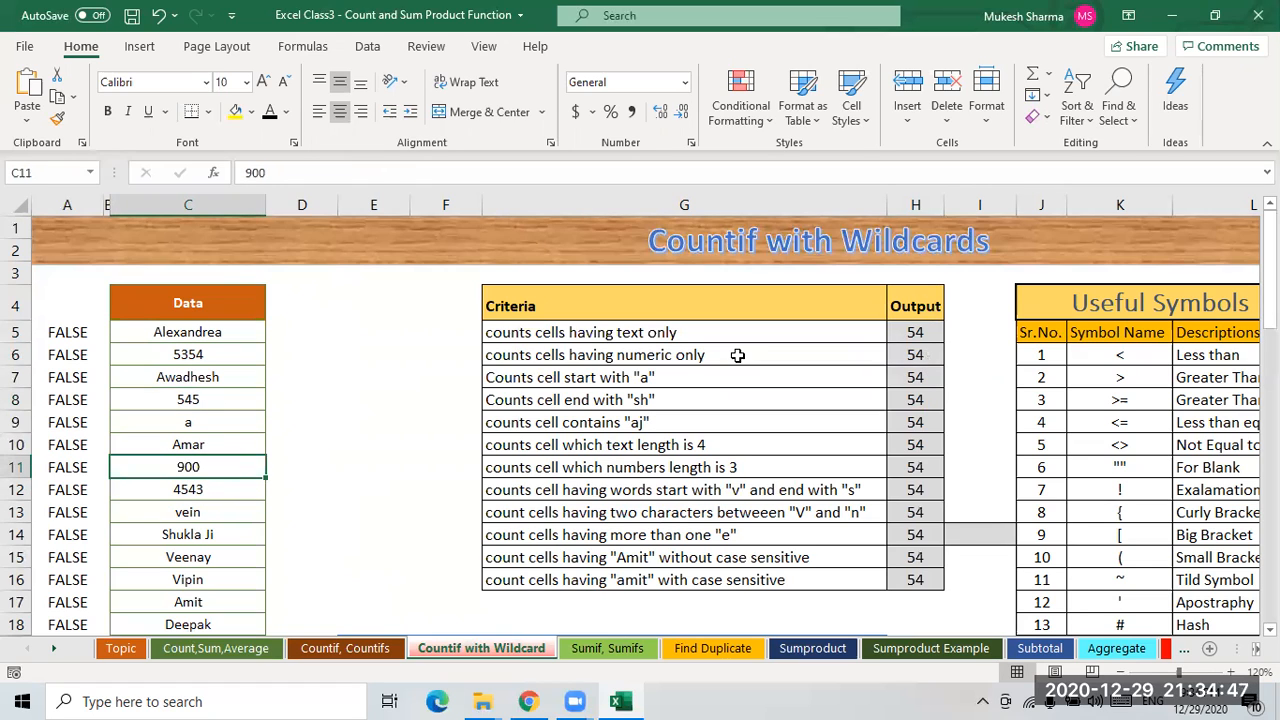
click(382, 173)
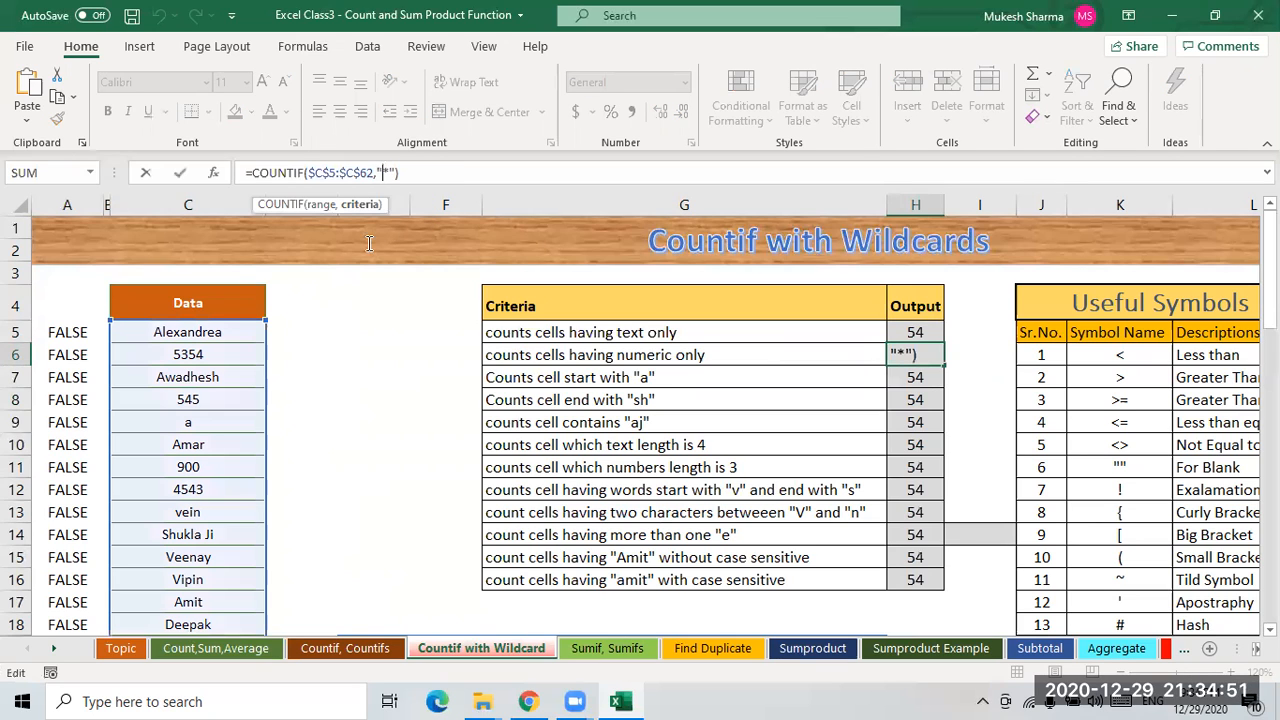
text(<>)
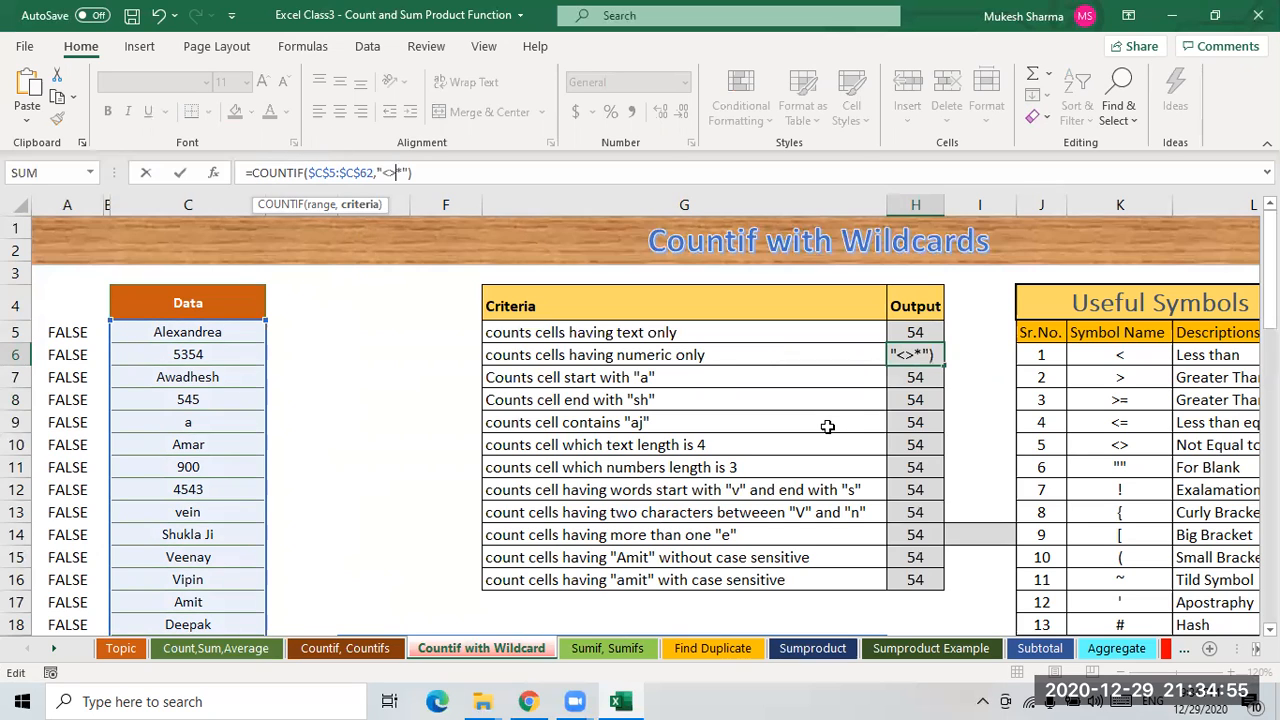
key(Return)
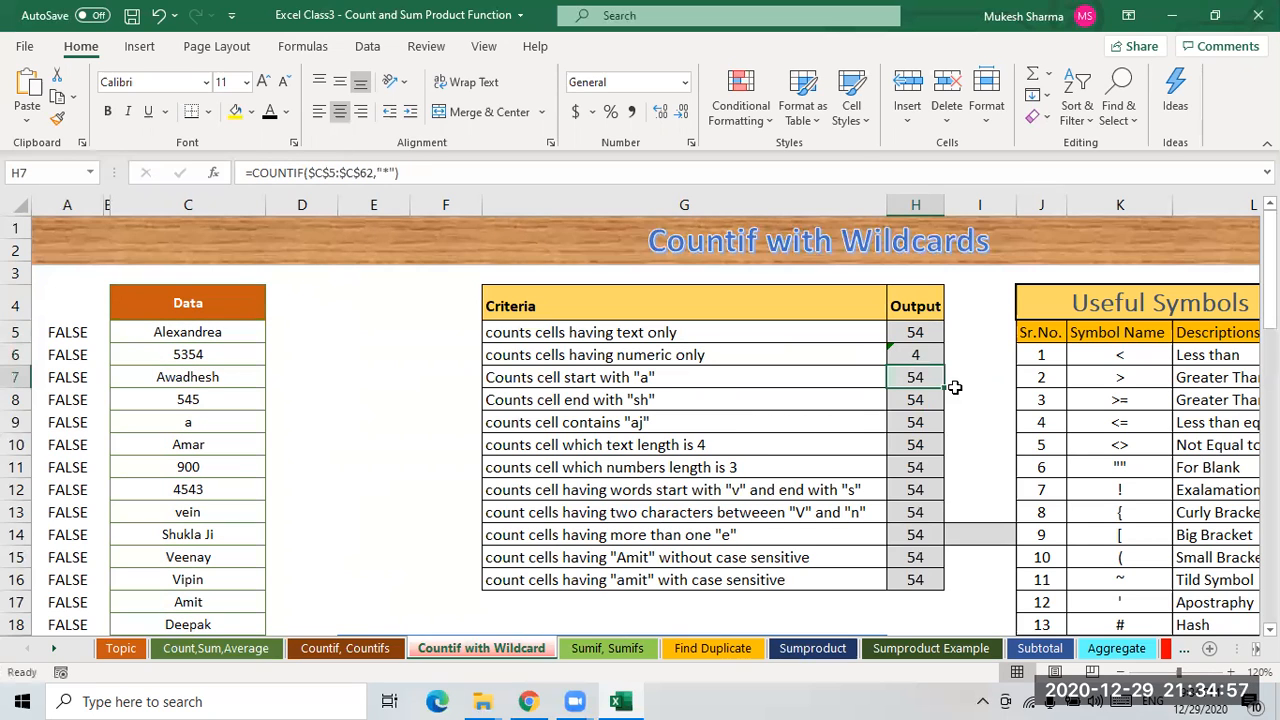
key(Up)
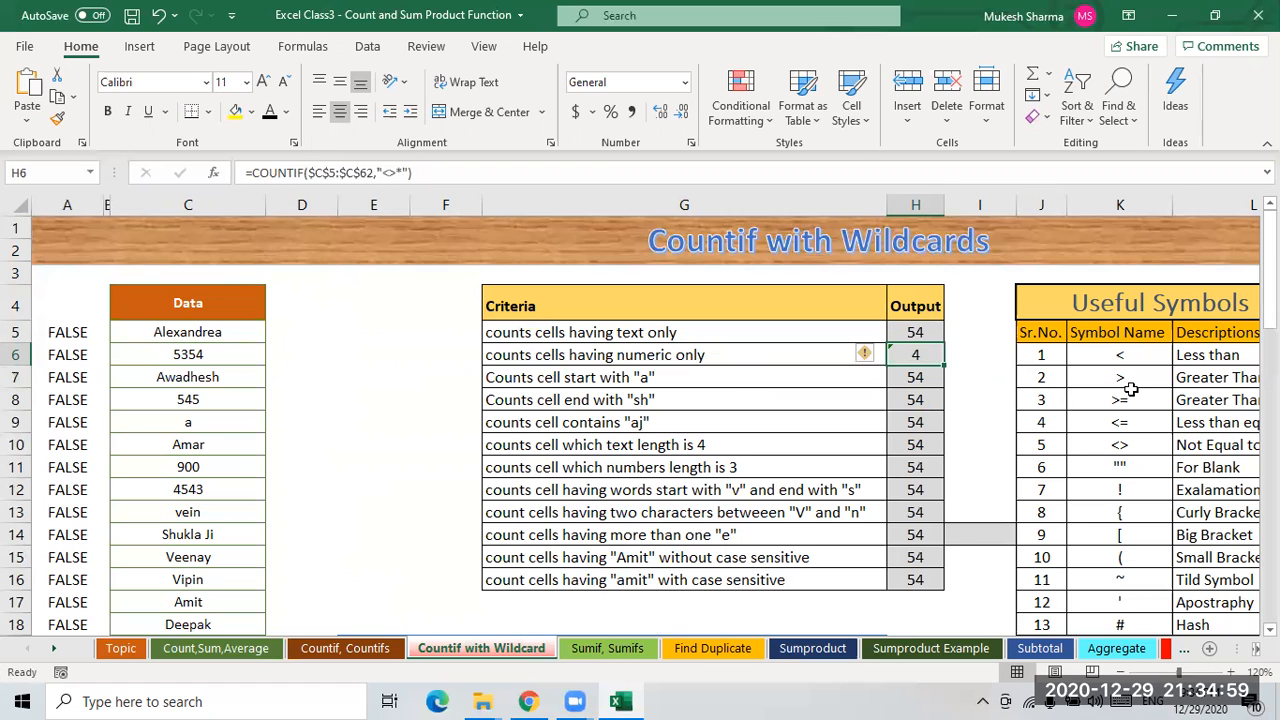
- Examine the Not Equal to symbol and filter the Data column to check its numeric entries, then remove the filter
click(1155, 450)
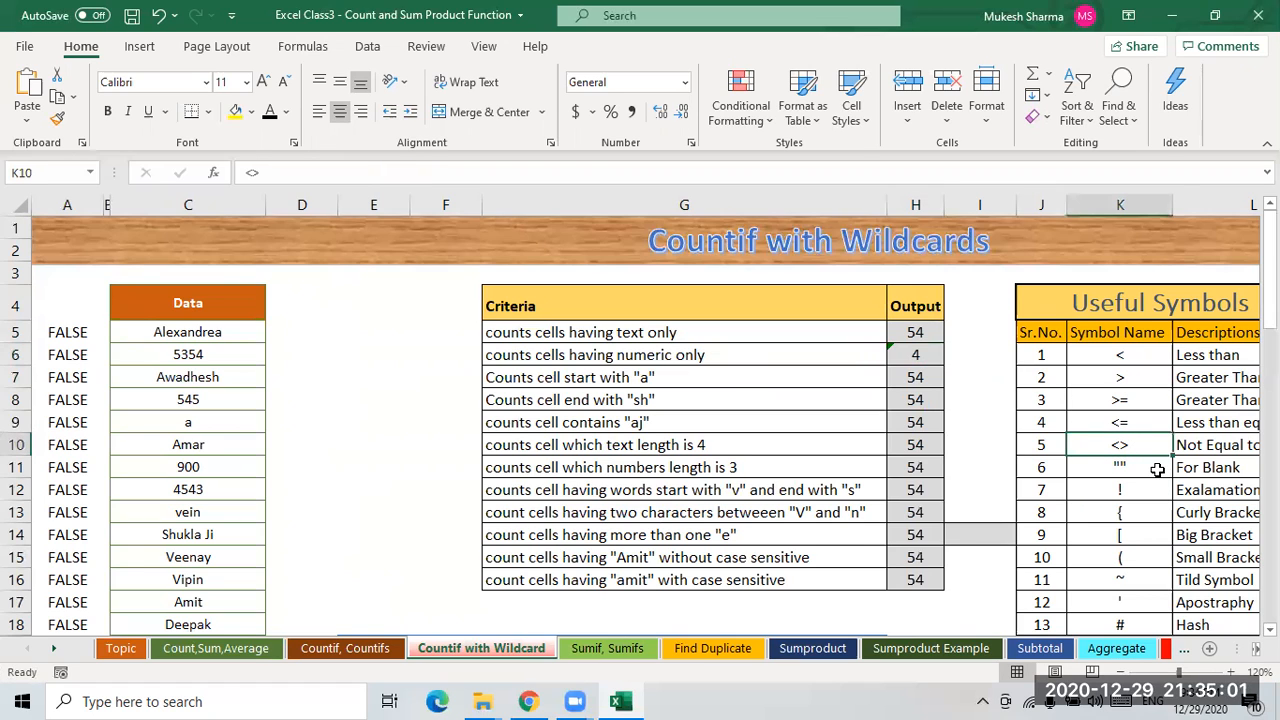
key(Right)
key(Left)
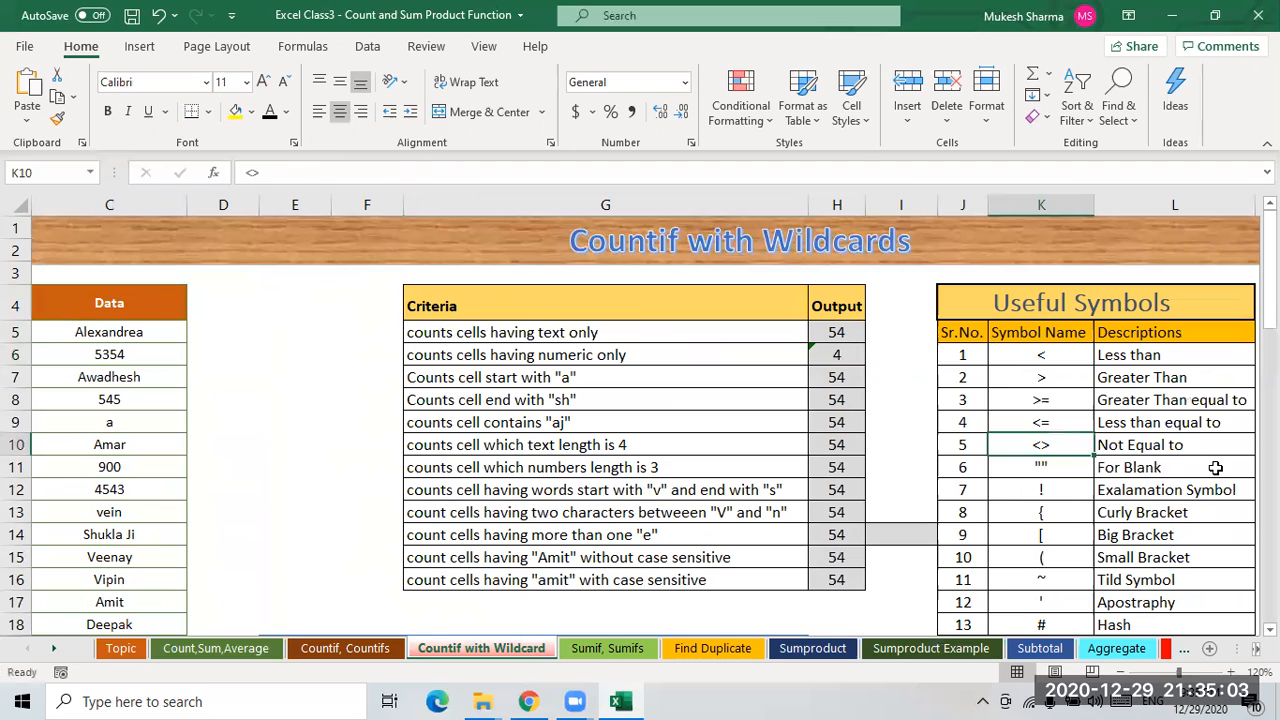
click(837, 355)
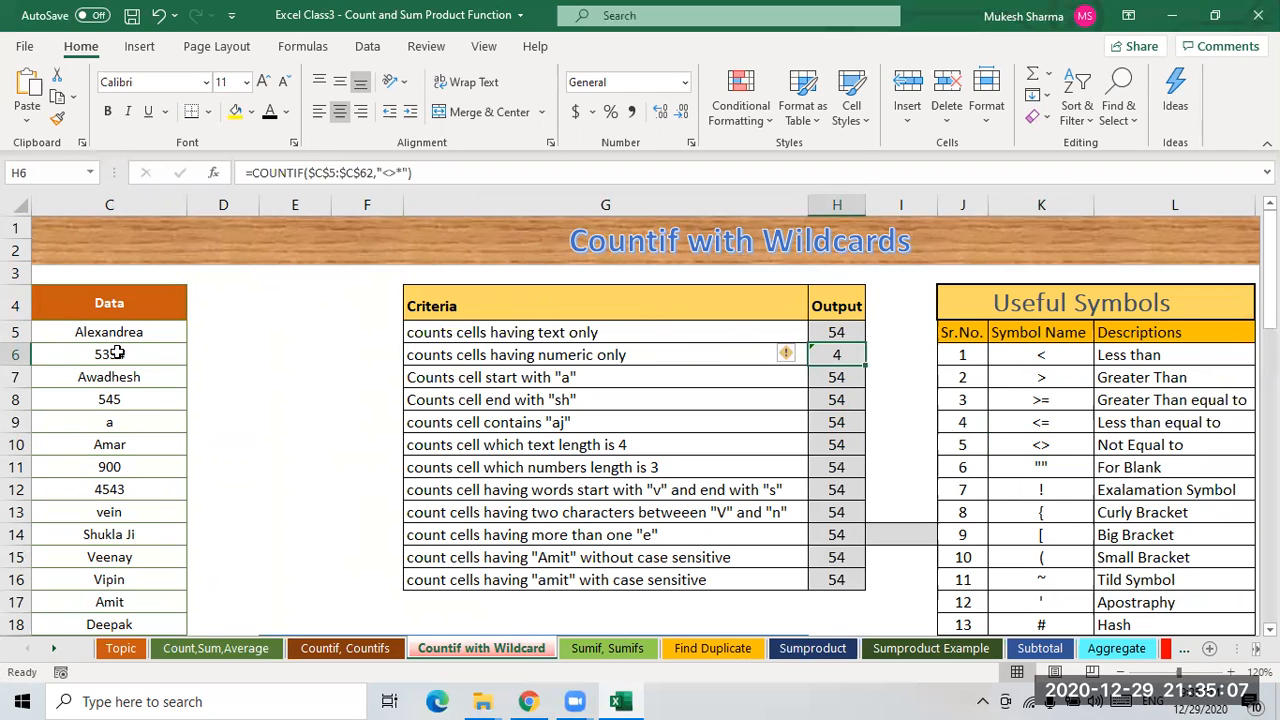
click(160, 304)
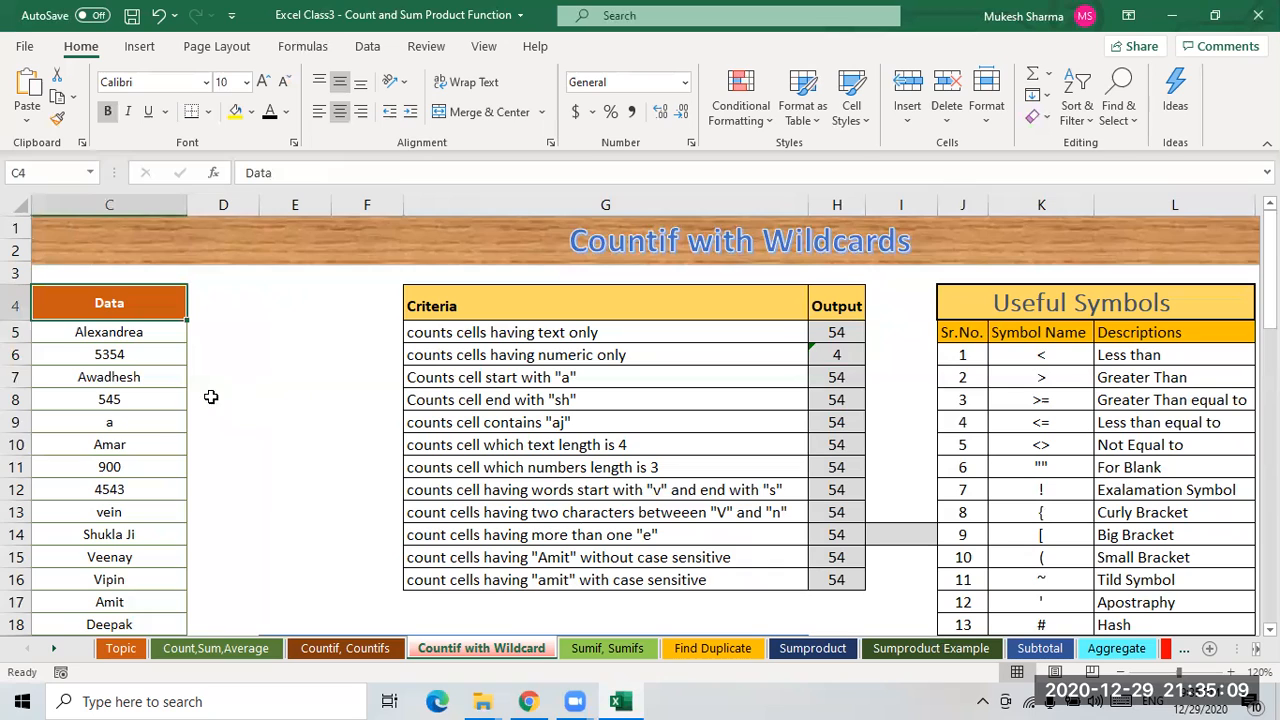
key(ctrl+shift+l)
key(alt+Down)
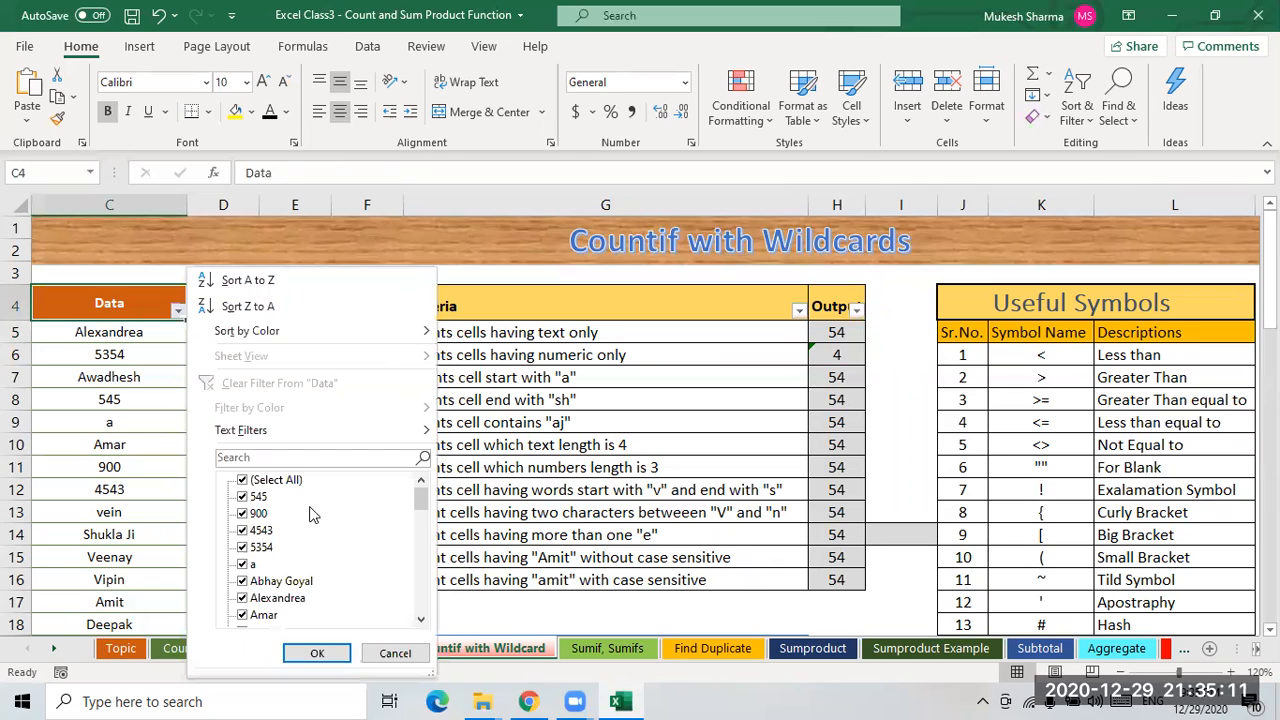
click(272, 482)
key(Down)
key(space)
key(Down)
key(space)
key(Down)
key(space)
key(Down)
key(space)
mouse_move(425, 496)
mouse_down()
mouse_move(423, 631)
mouse_move(426, 508)
mouse_up()
scroll(257, 510, up, 10)
click(477, 623)
key(ctrl+shift+l)
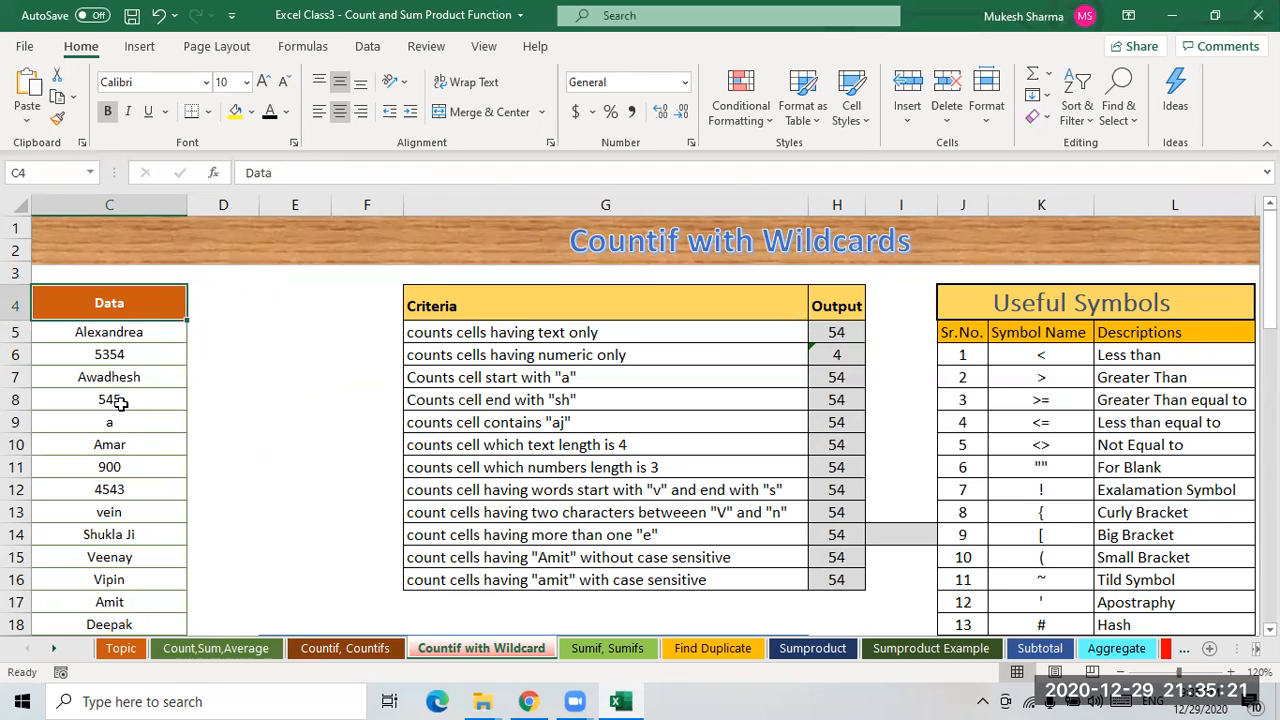
- Examine the Output formulas and the Data column entries, along with the wildcard notes below the criteria table
click(843, 358)
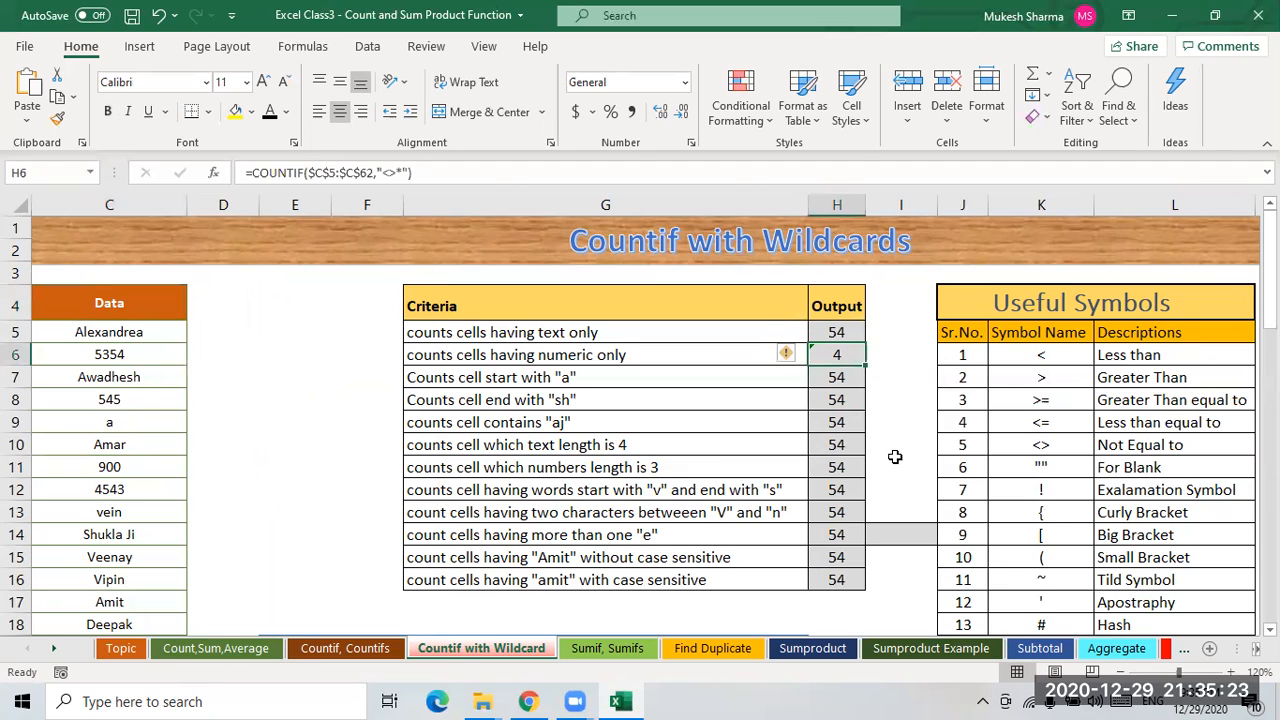
click(843, 380)
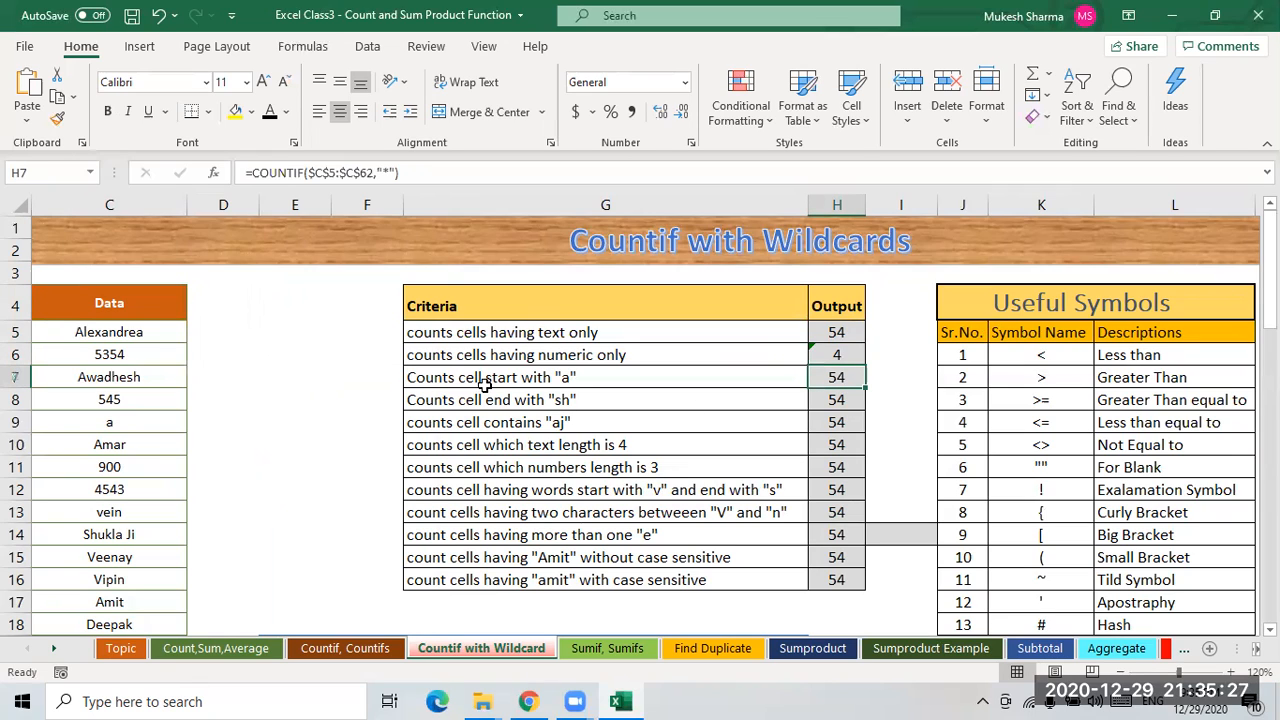
click(580, 380)
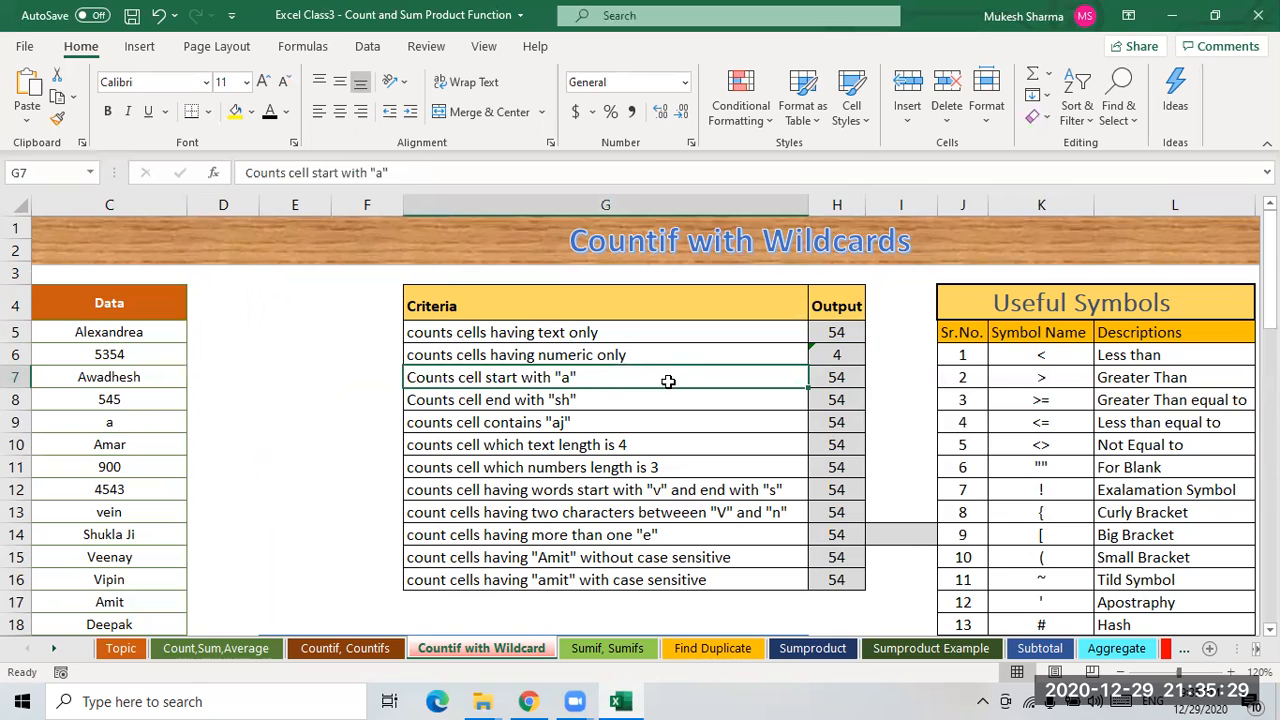
click(100, 334)
click(106, 354)
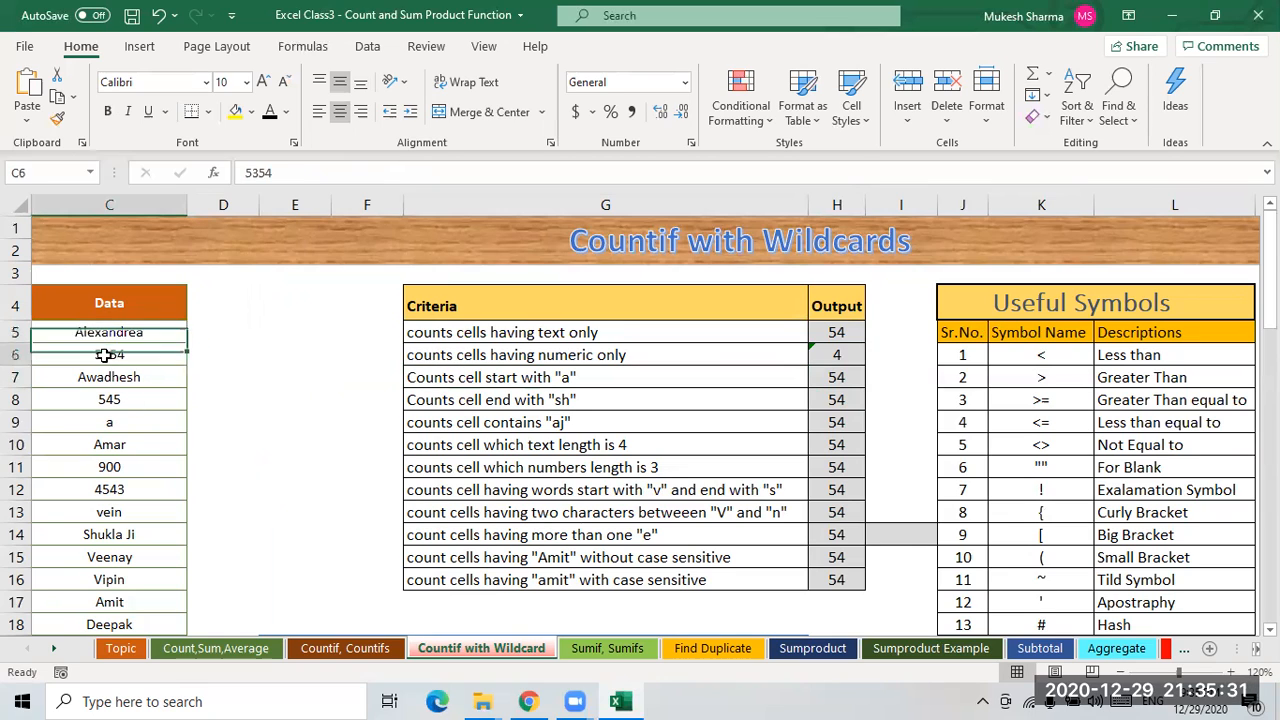
click(112, 378)
click(112, 422)
click(112, 466)
click(110, 512)
click(110, 534)
scroll(140, 500, down, 14)
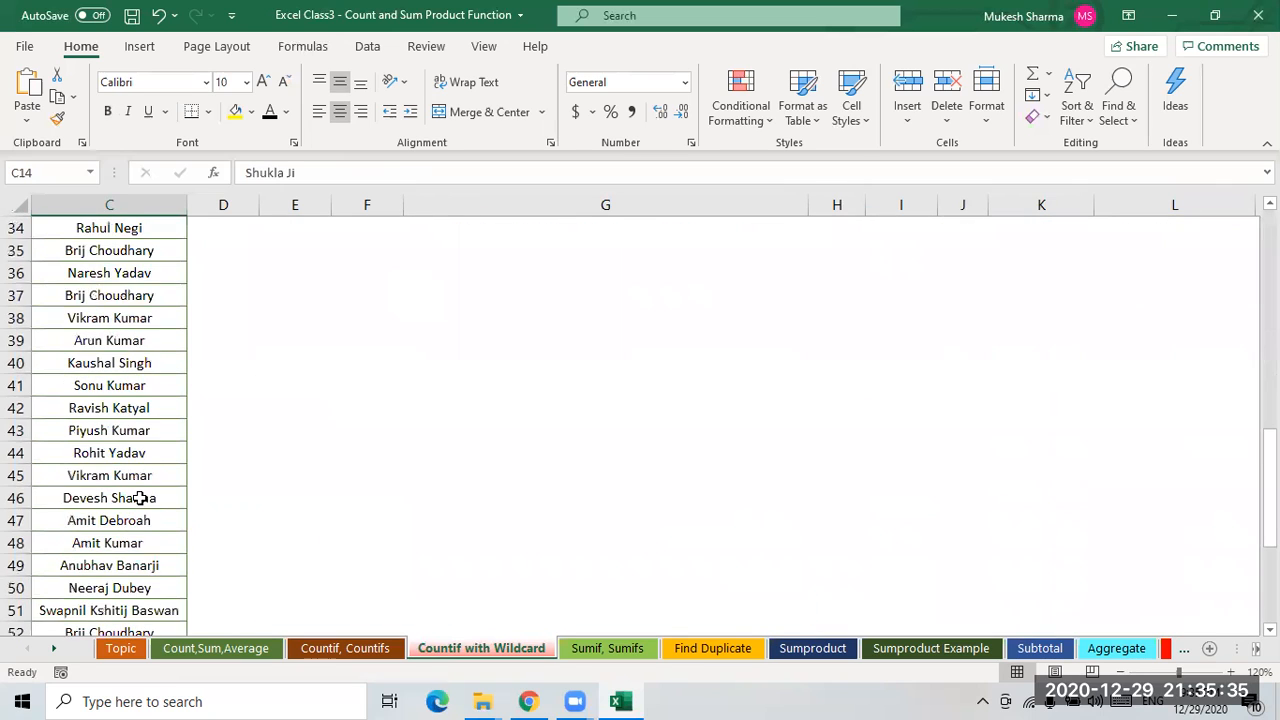
scroll(138, 497, down, 5)
scroll(138, 495, up, 17)
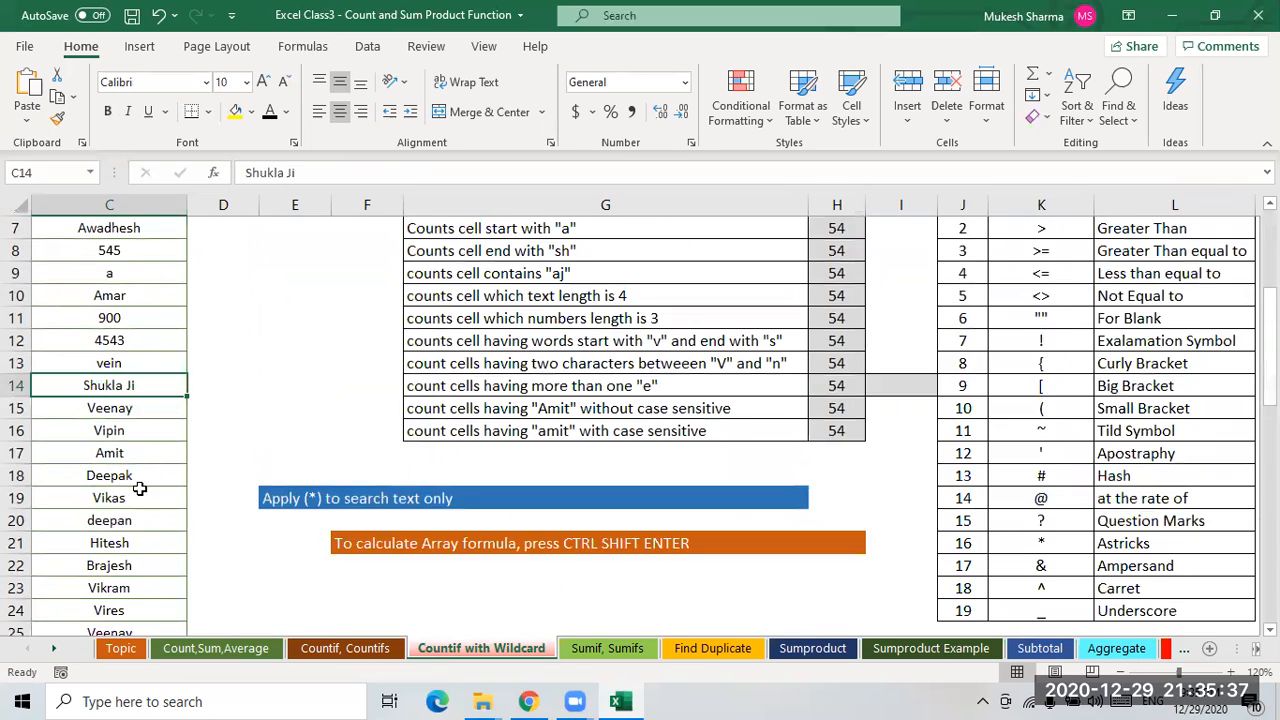
scroll(137, 487, down, 2)
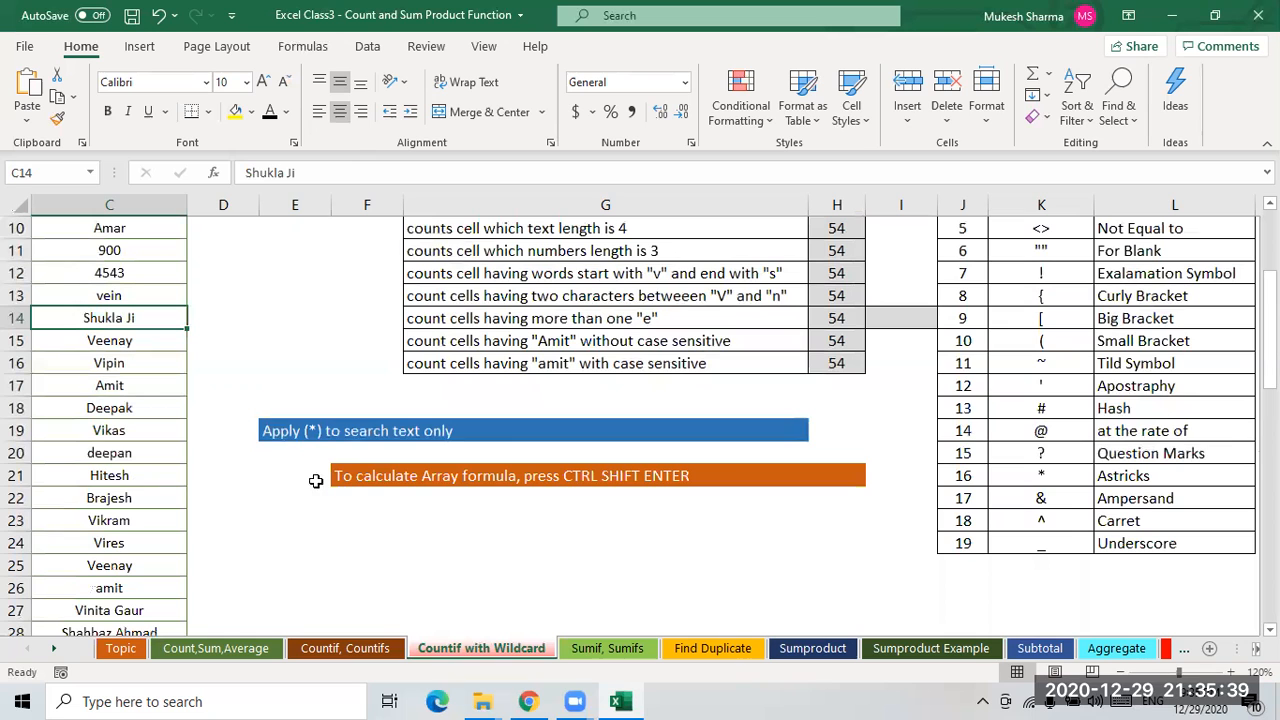
click(270, 432)
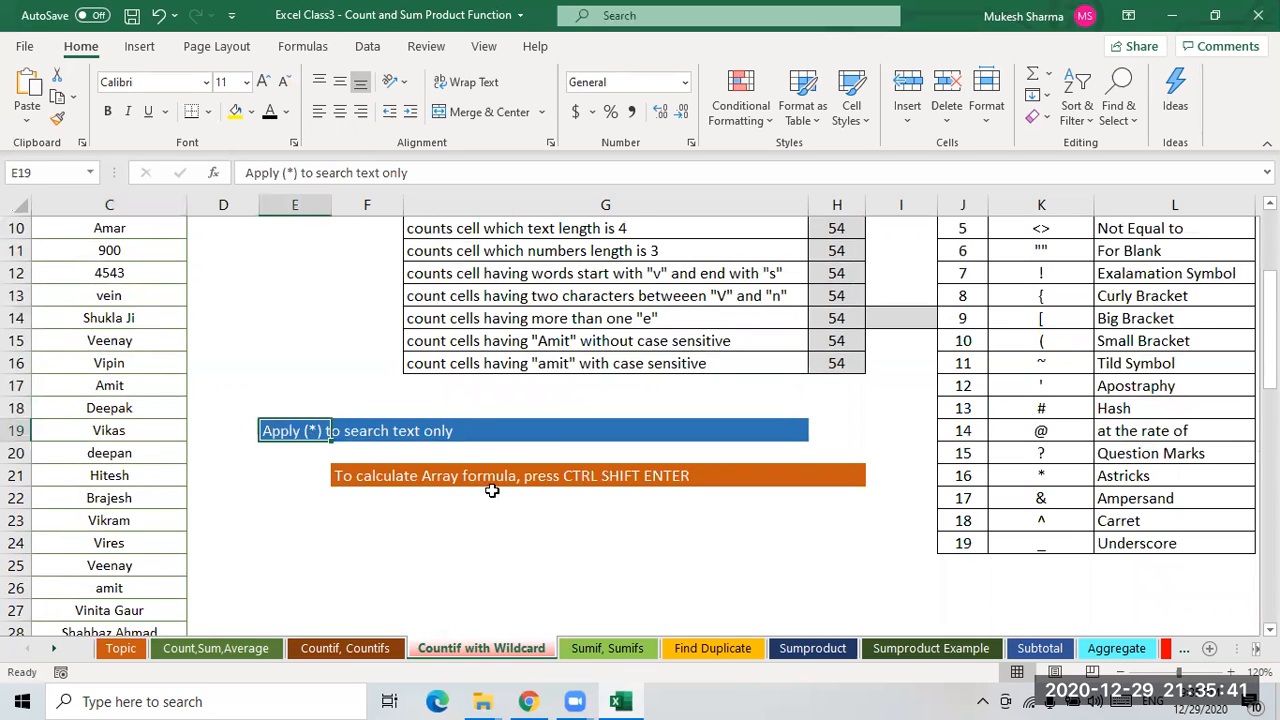
scroll(620, 508, down, 5)
scroll(620, 508, up, 8)
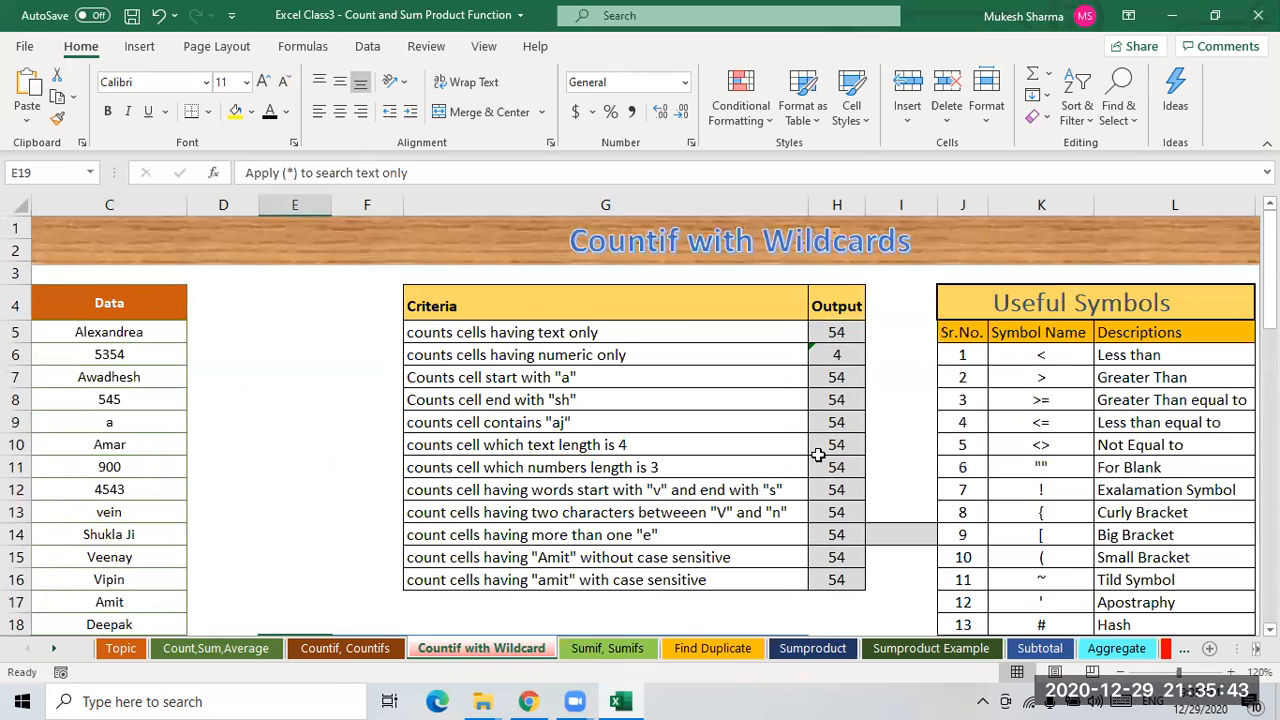
- Change the criterion in H7's COUNTIF formula to "a*" to count cells starting with a
click(834, 380)
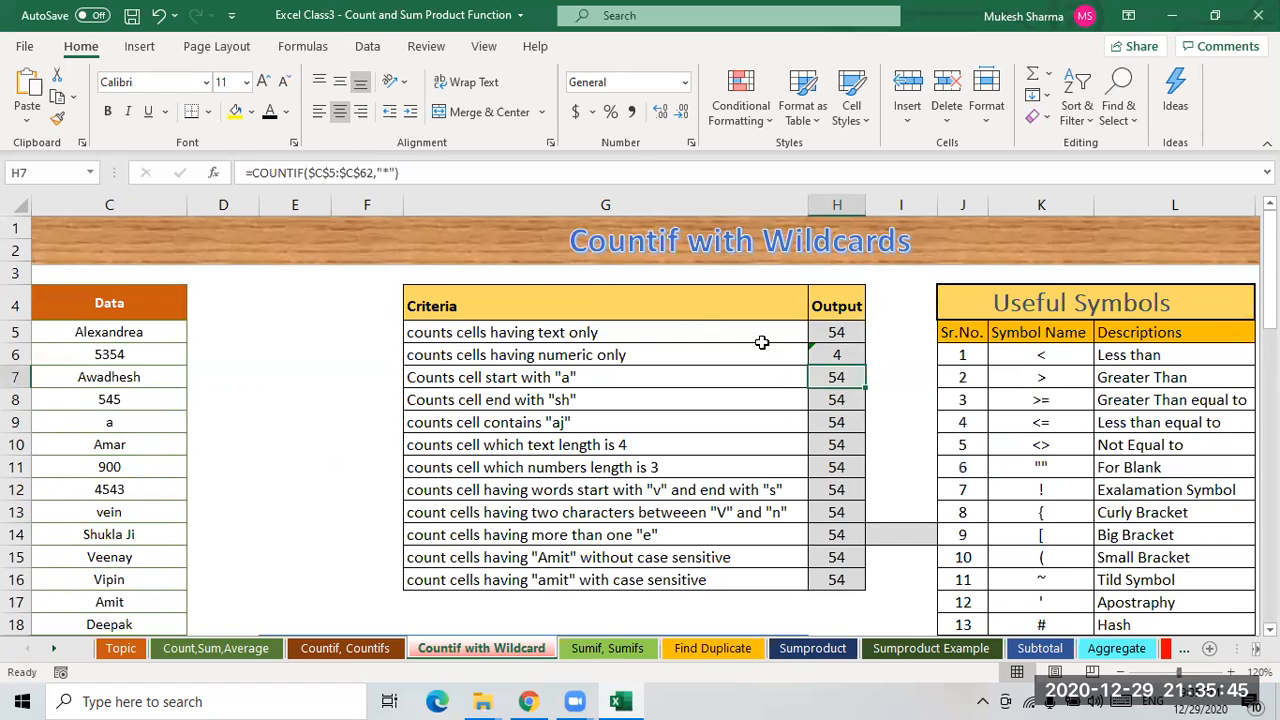
click(392, 172)
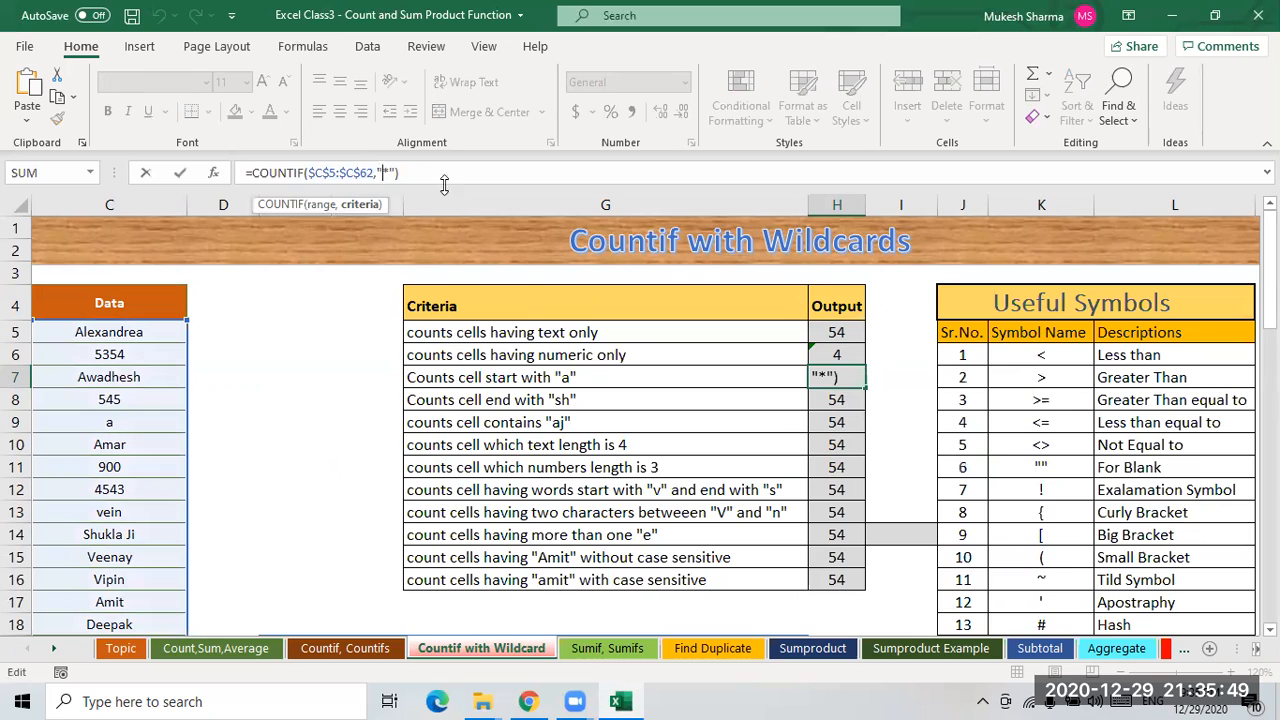
text(a)
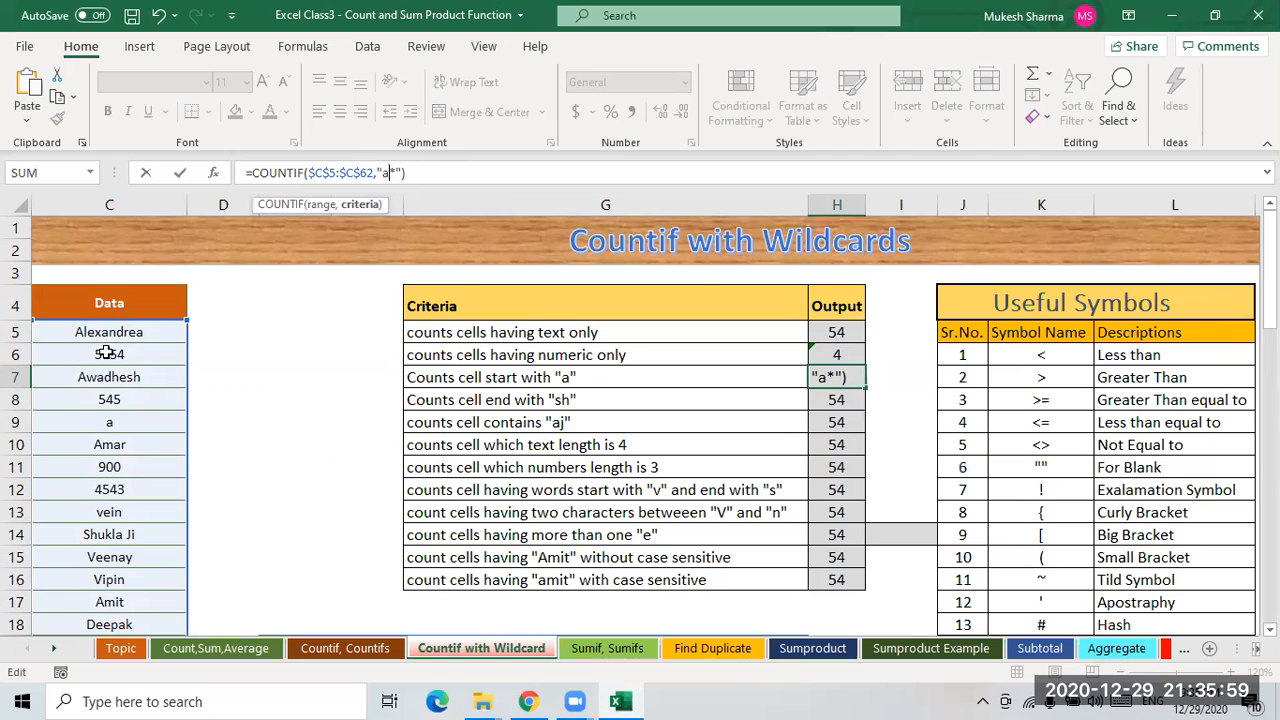
key(Return)
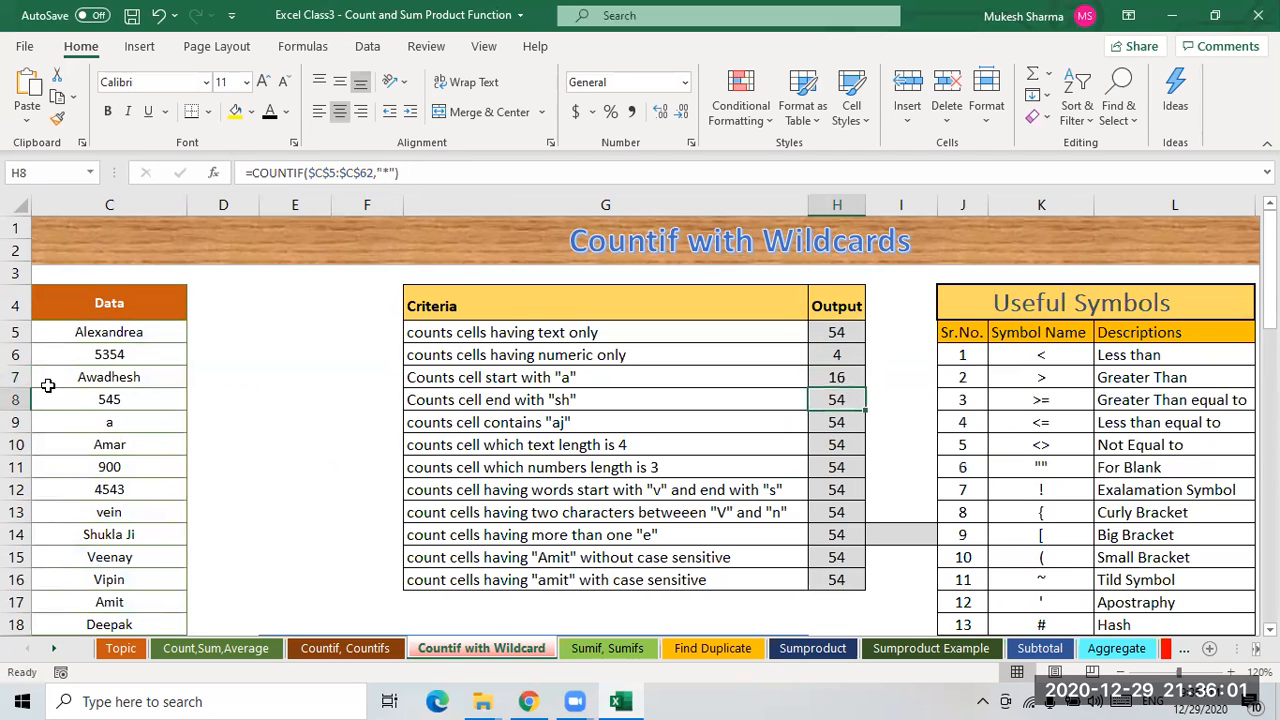
- Review the Output values in H5 through H7 and the cells below
click(838, 379)
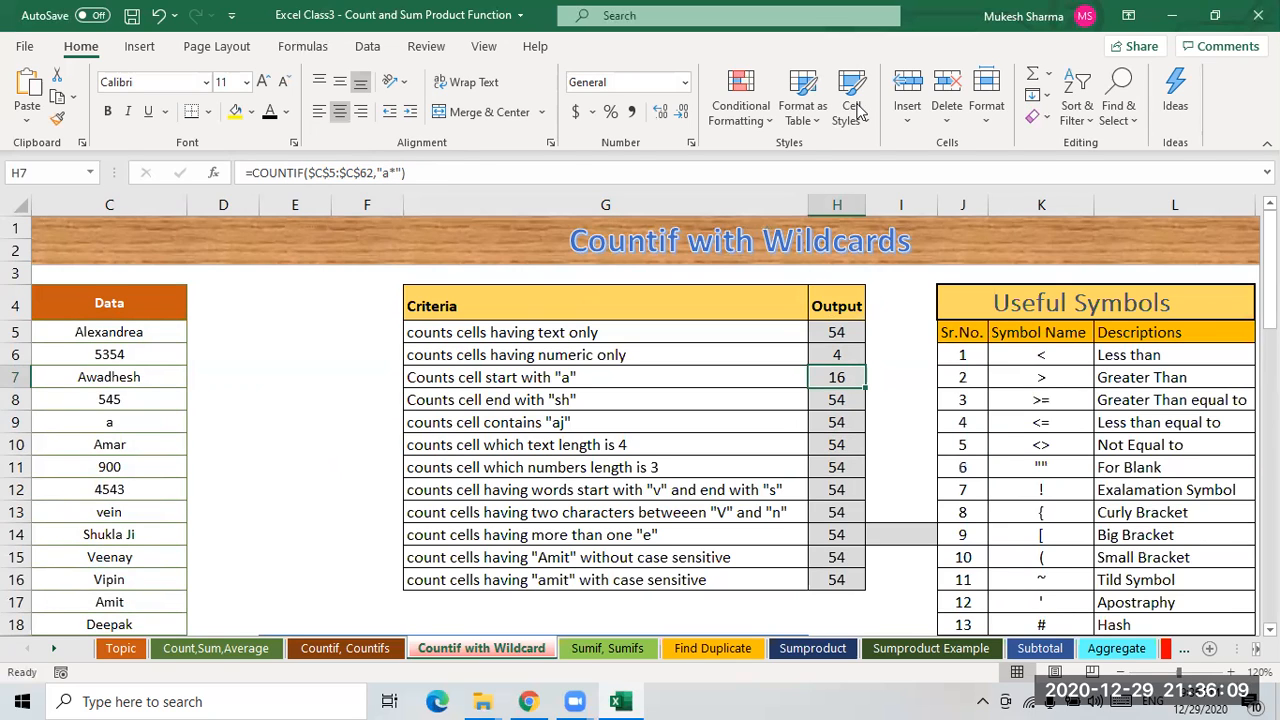
click(835, 398)
click(837, 374)
drag(836, 334, 837, 377)
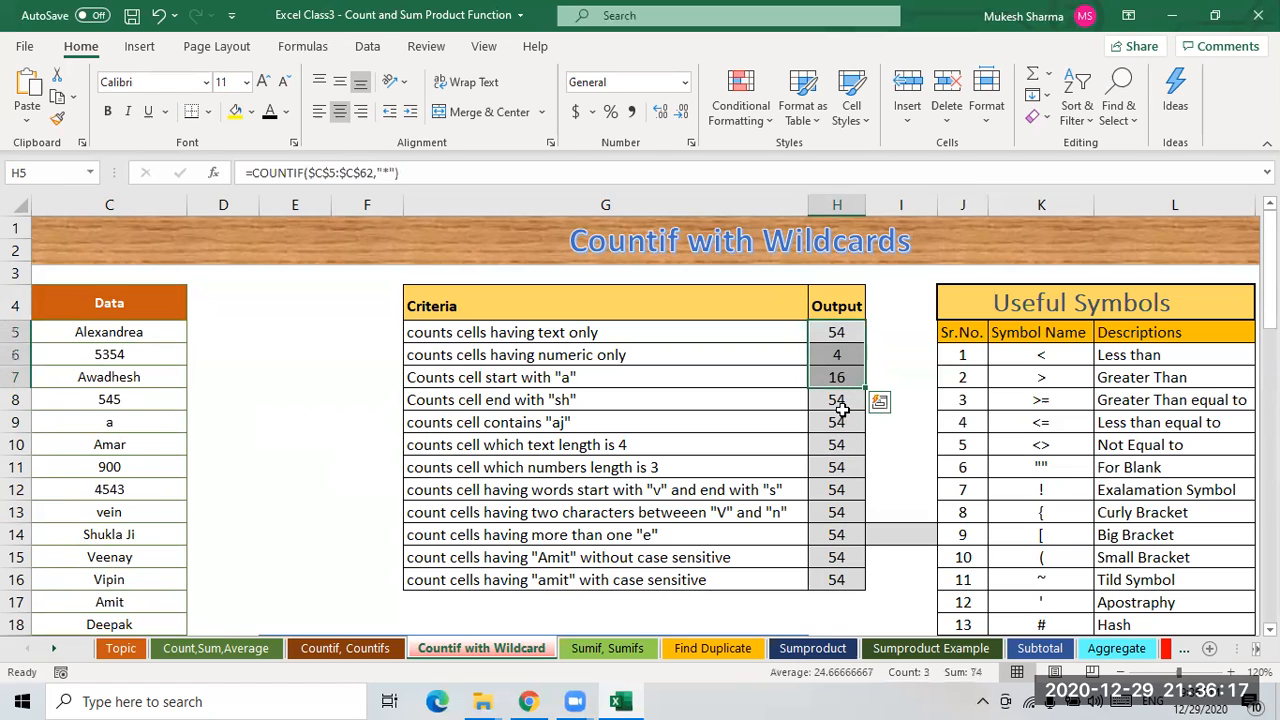
click(842, 406)
drag(850, 490, 846, 582)
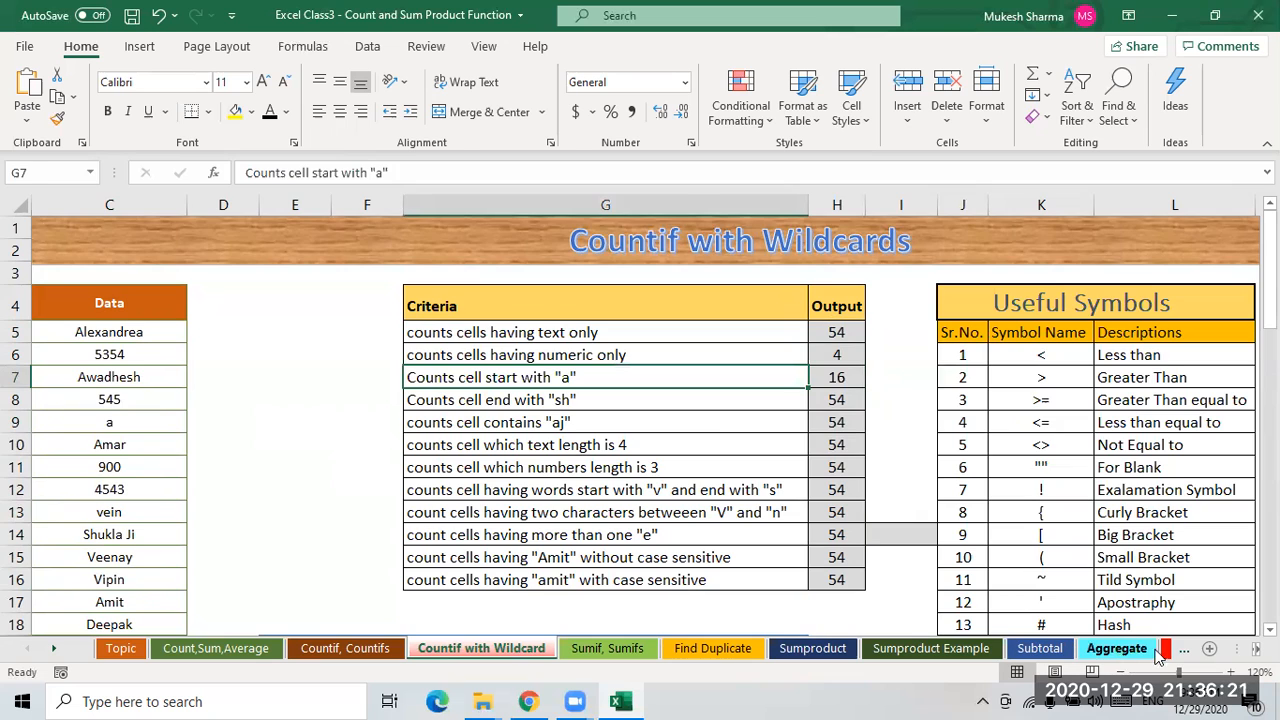
- Open the Home Task1 sheet and widen column Q to read the date-based questions
click(1116, 648)
click(1166, 648)
click(1148, 648)
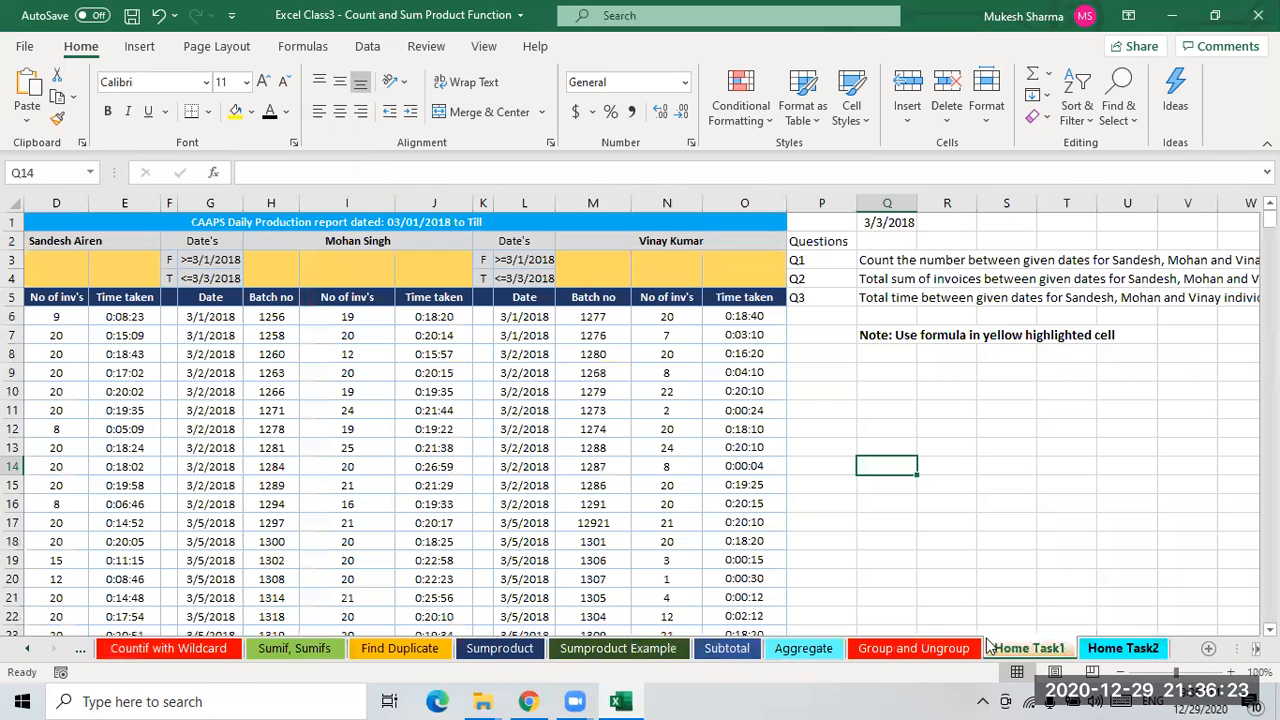
click(566, 459)
click(270, 335)
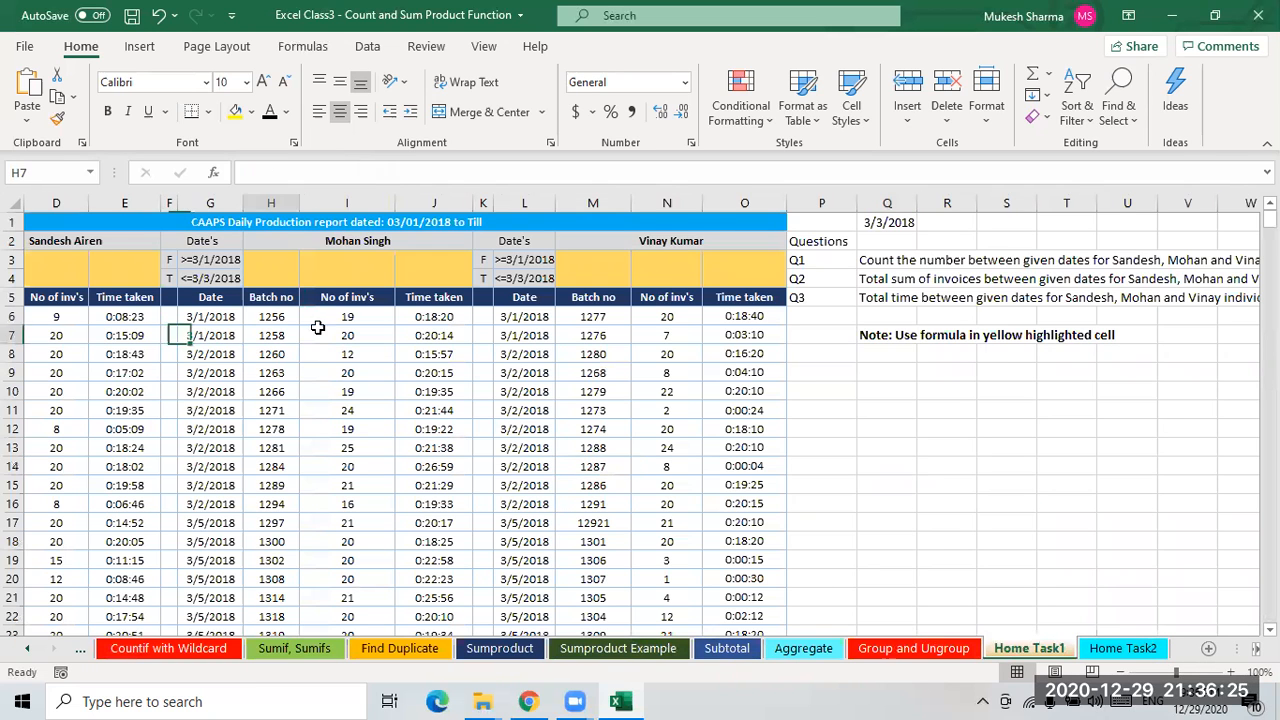
click(889, 263)
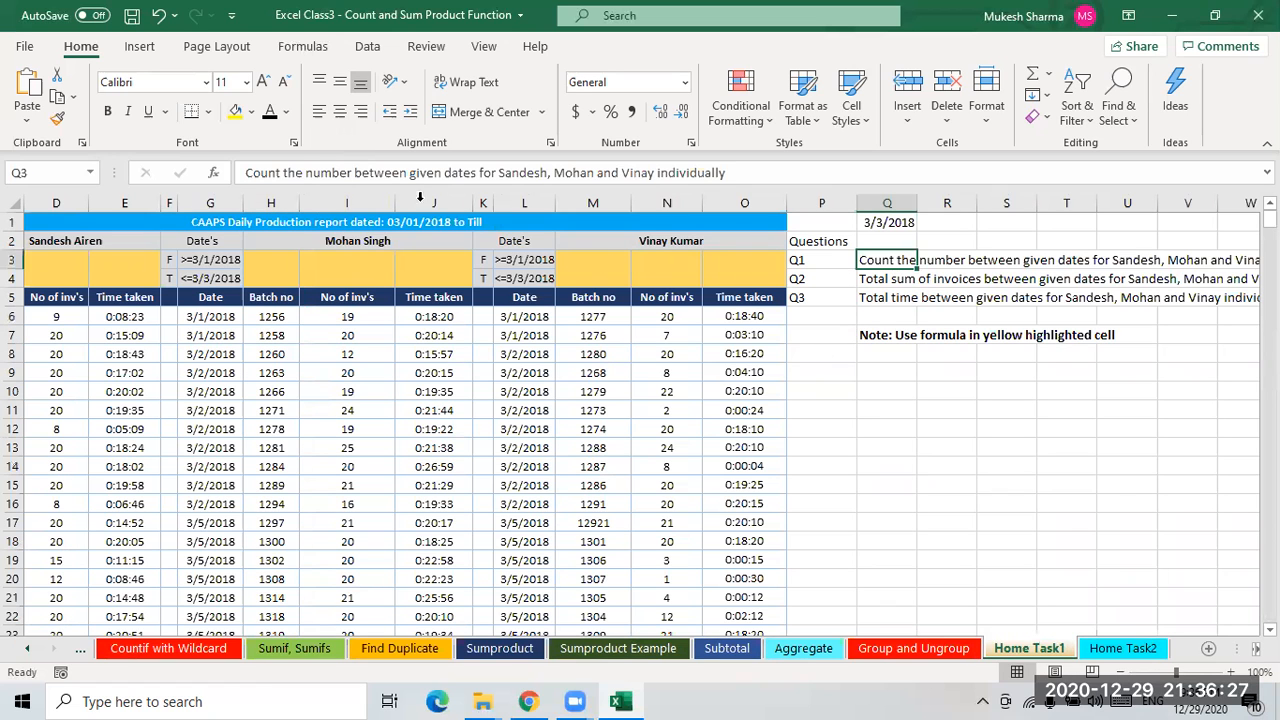
click(1145, 652)
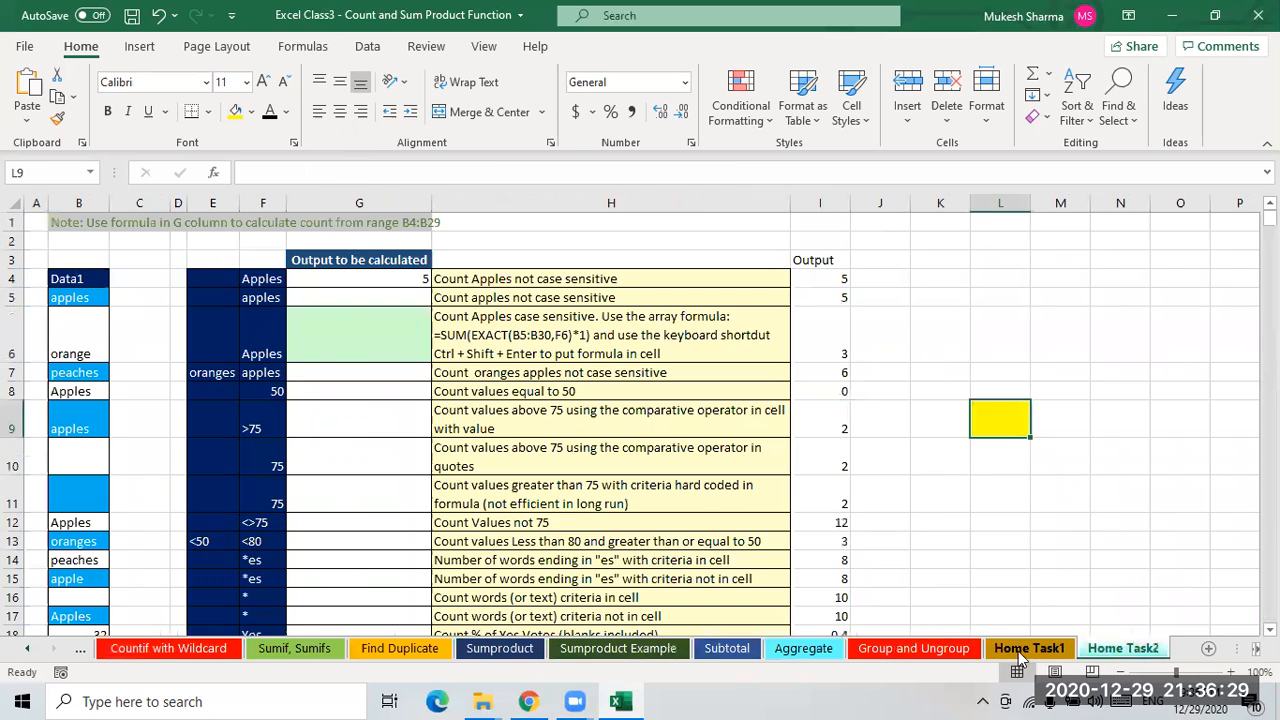
click(544, 431)
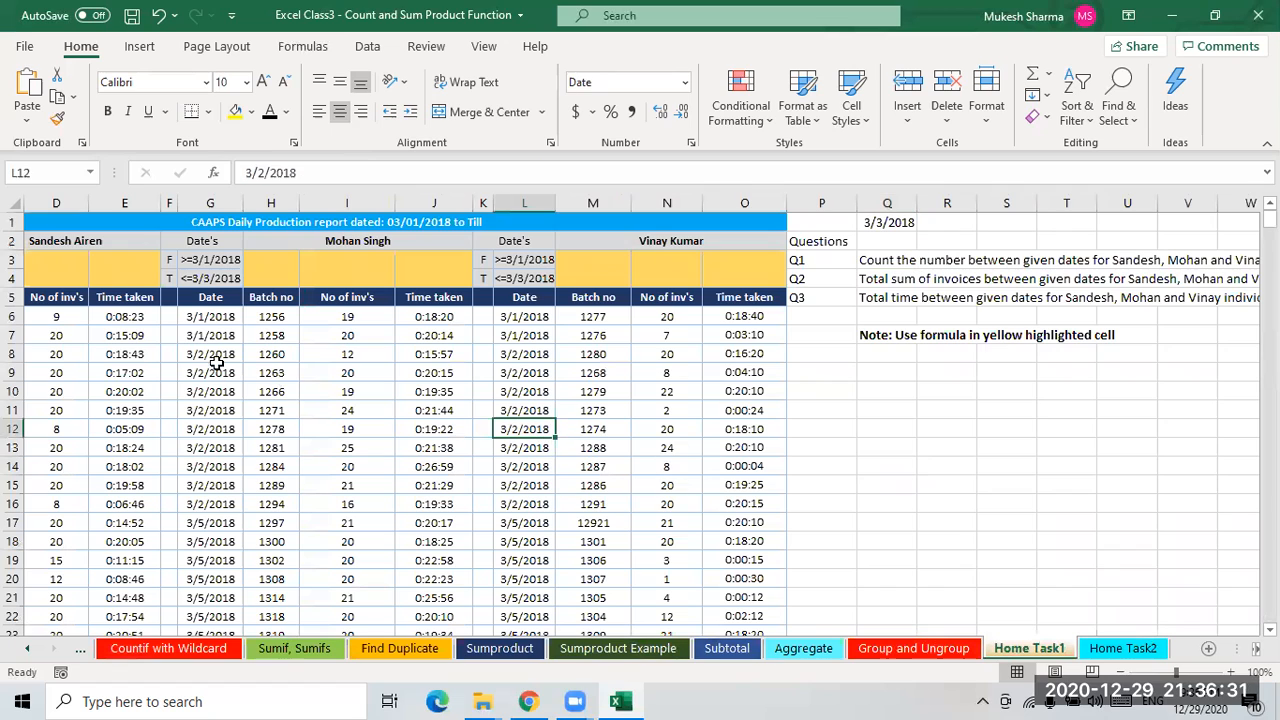
click(106, 317)
click(60, 317)
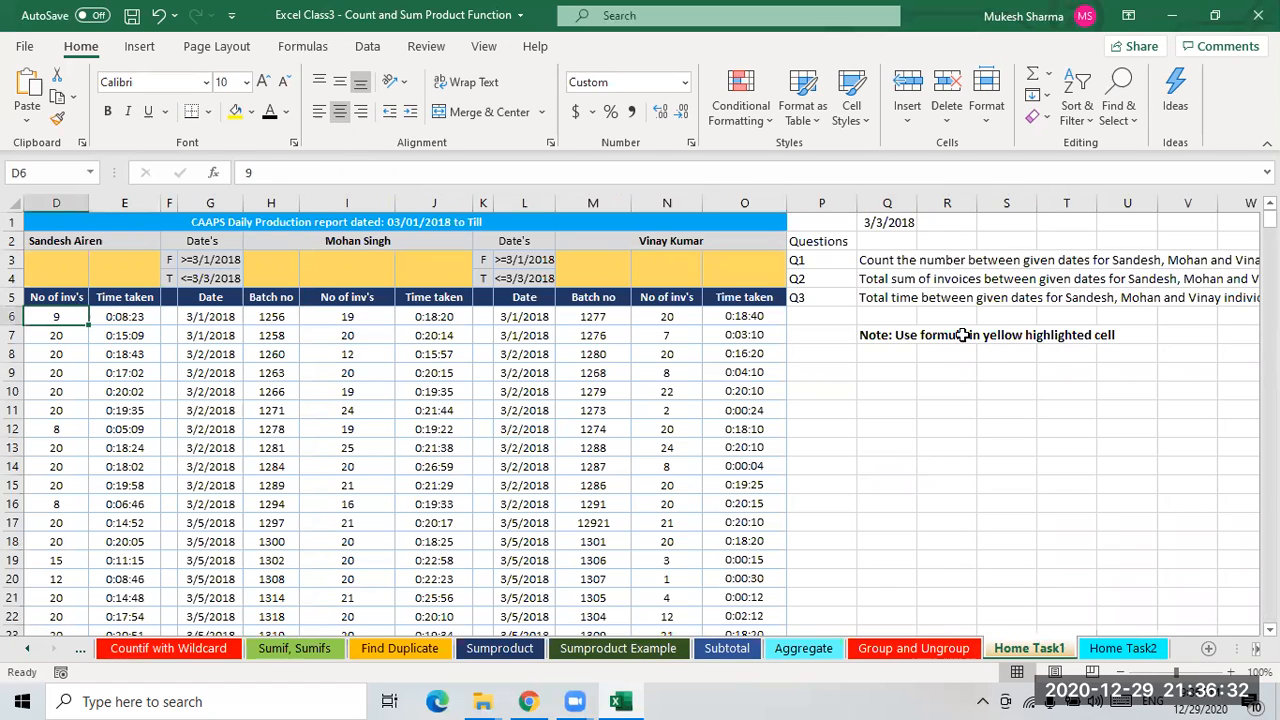
click(884, 264)
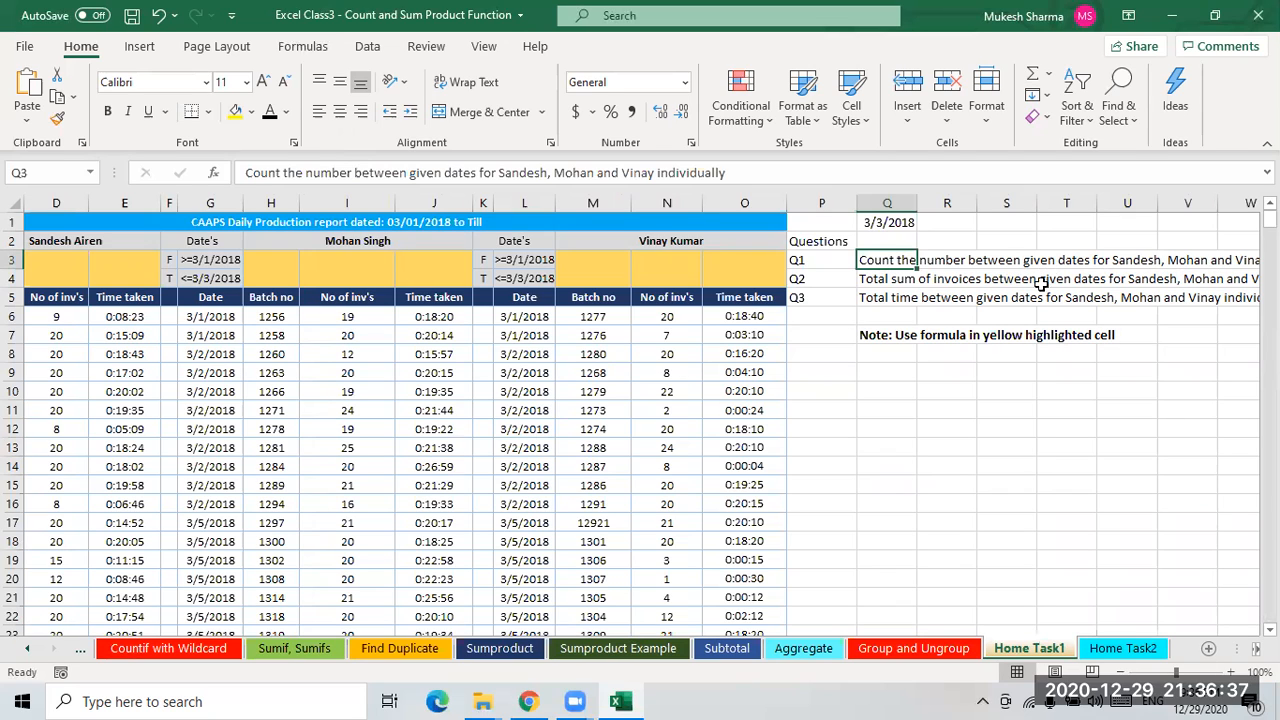
click(960, 280)
click(860, 262)
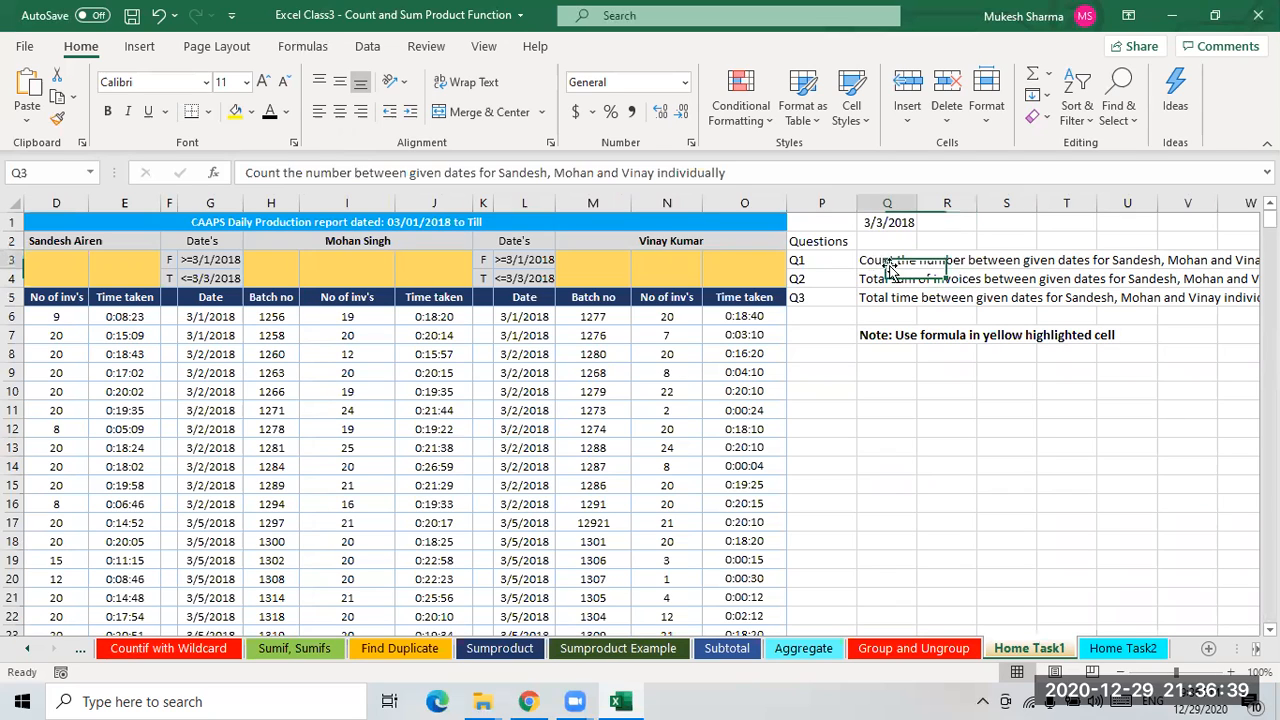
click(880, 280)
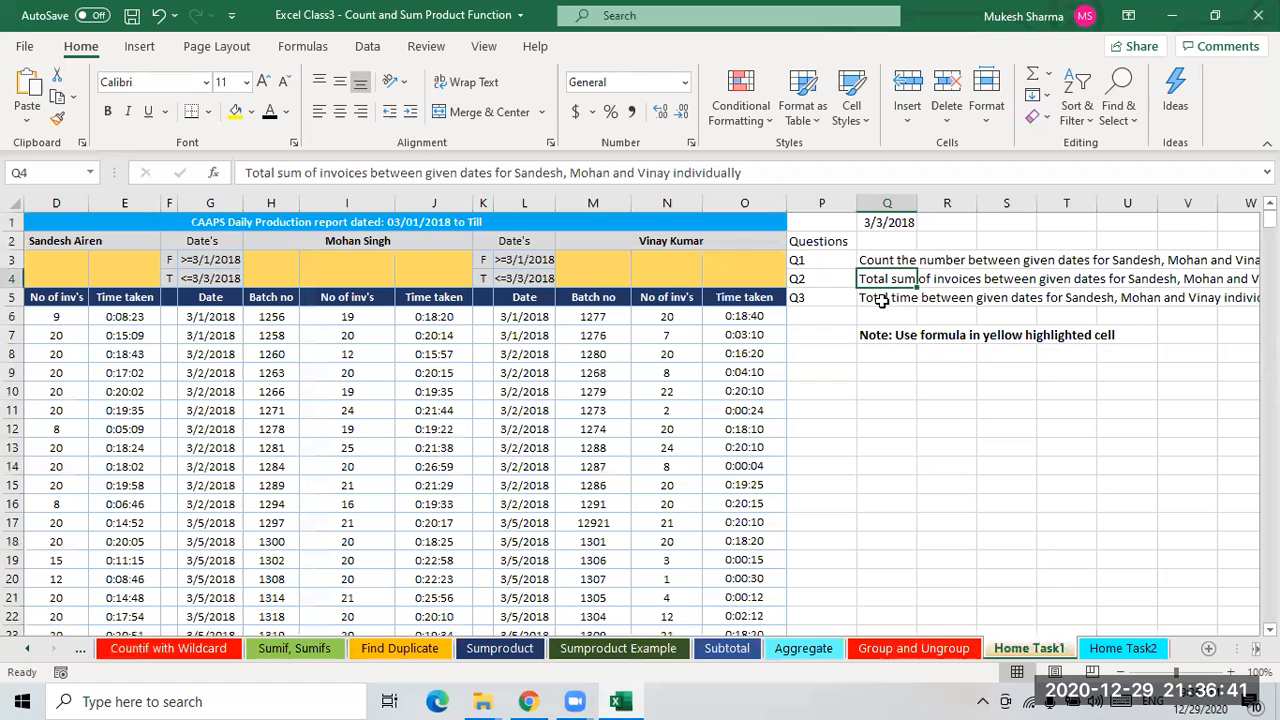
click(880, 299)
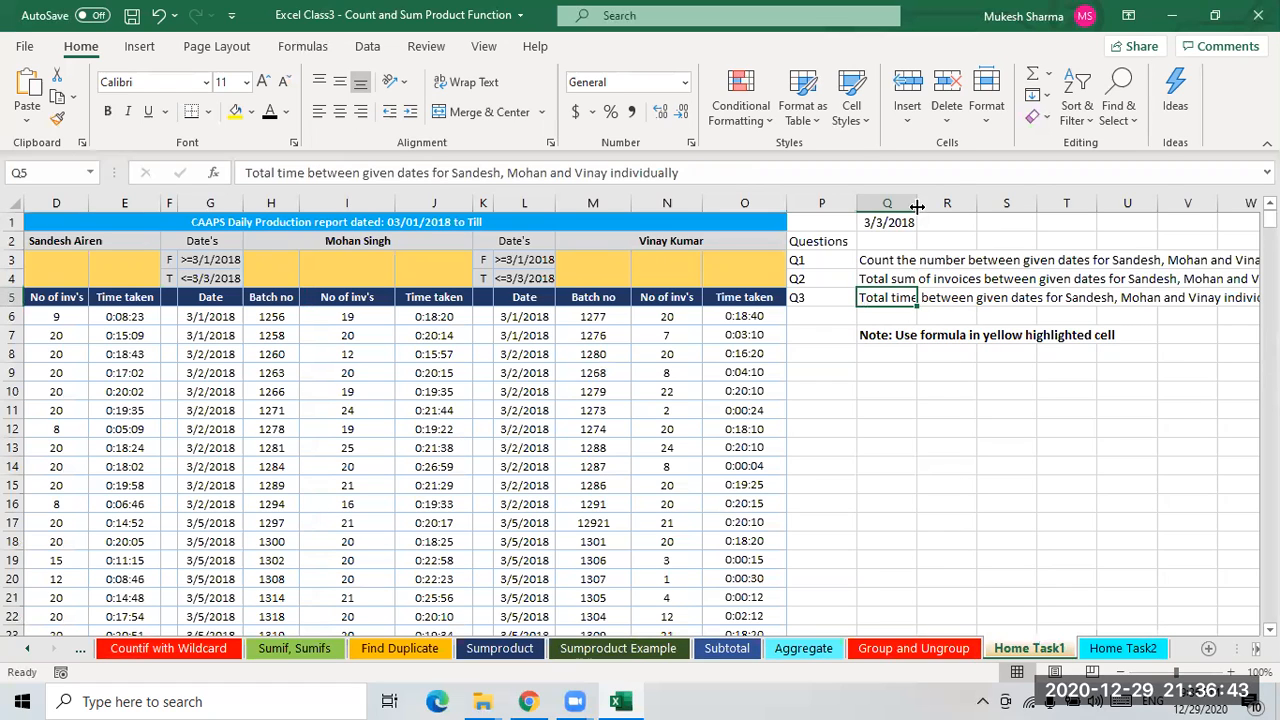
drag(918, 204, 958, 204)
click(898, 263)
click(897, 280)
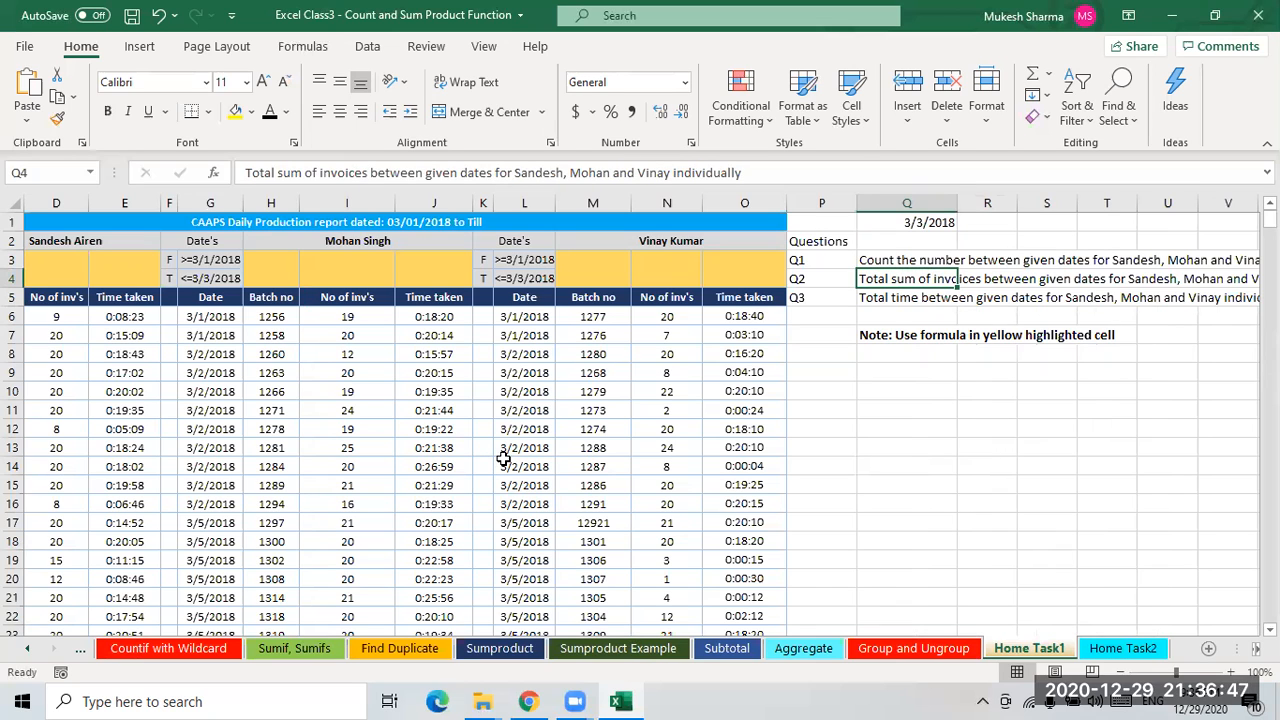
- Open the Home Task2 sheet and examine its criteria, formulas and expected outputs
click(1123, 648)
click(263, 280)
click(374, 285)
click(577, 283)
click(640, 495)
click(705, 579)
scroll(720, 540, down, 1)
scroll(720, 540, down, 4)
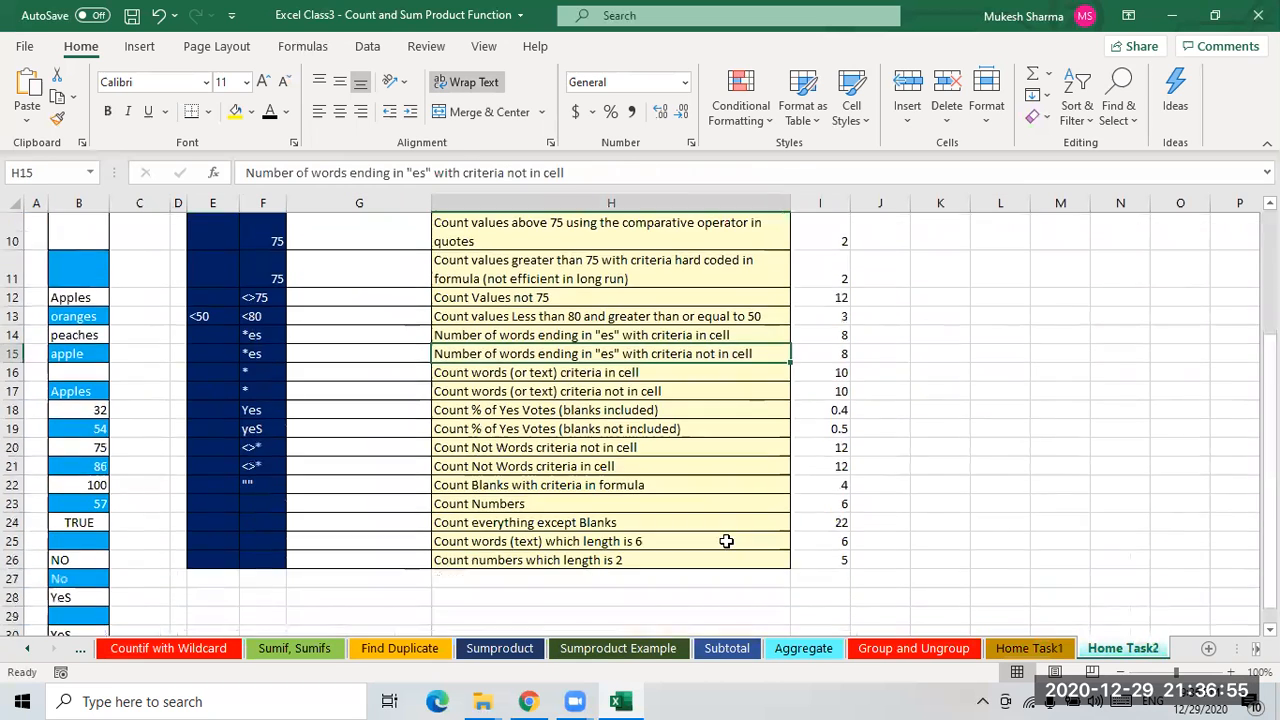
scroll(735, 540, up, 4)
click(840, 372)
scroll(835, 372, up, 2)
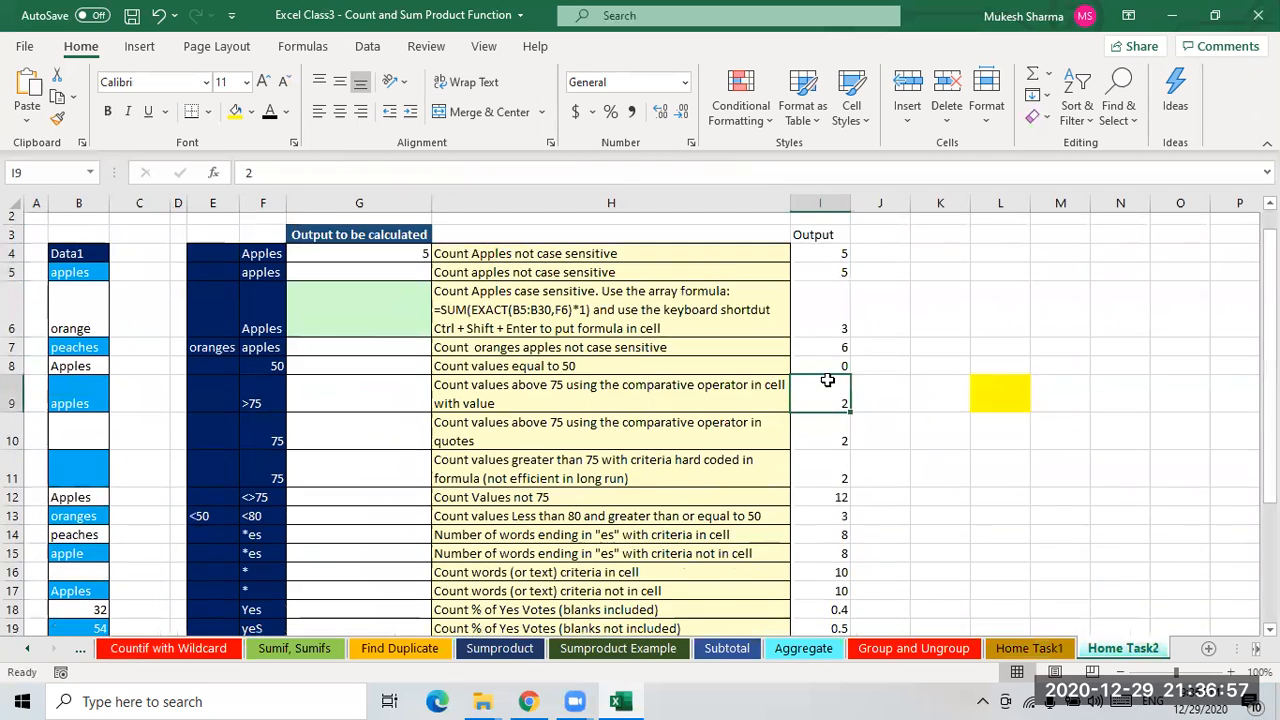
click(360, 294)
click(355, 278)
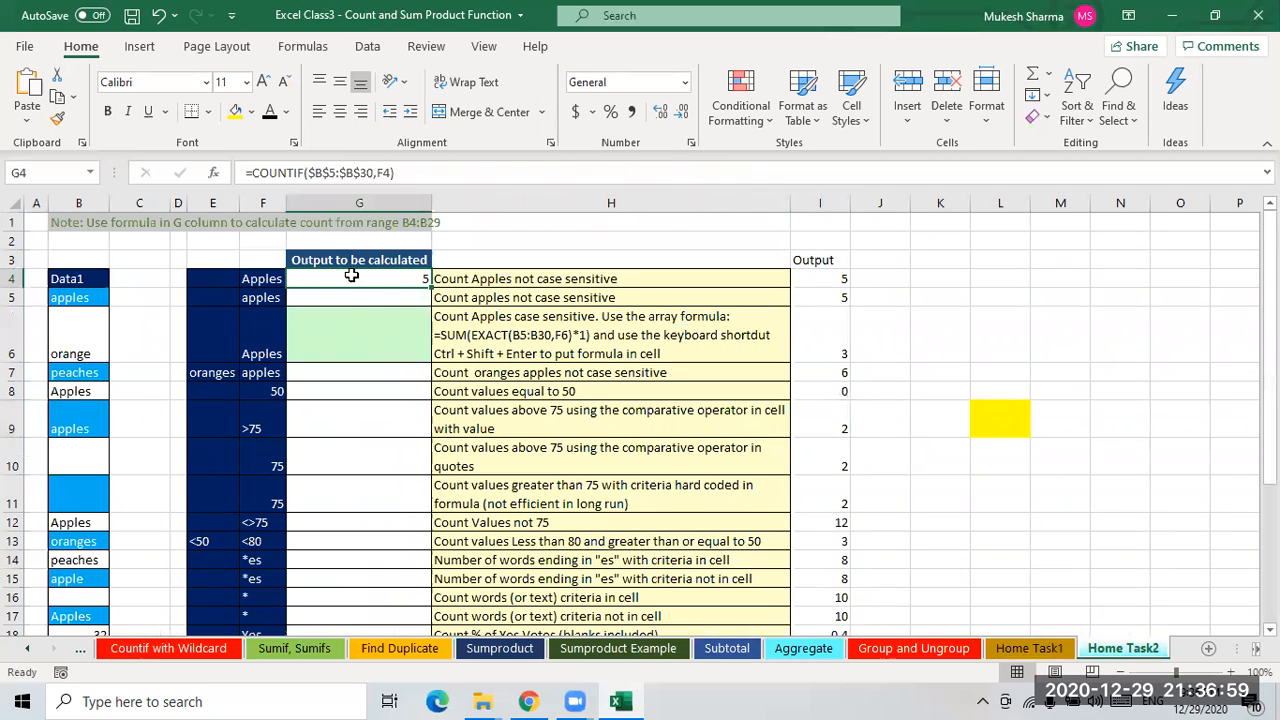
key(Down)
key(Down)
key(Down)
key(Down)
key(Down)
key(Down)
key(Down)
key(Down)
key(Down)
key(Down)
key(Down)
key(Down)
key(Down)
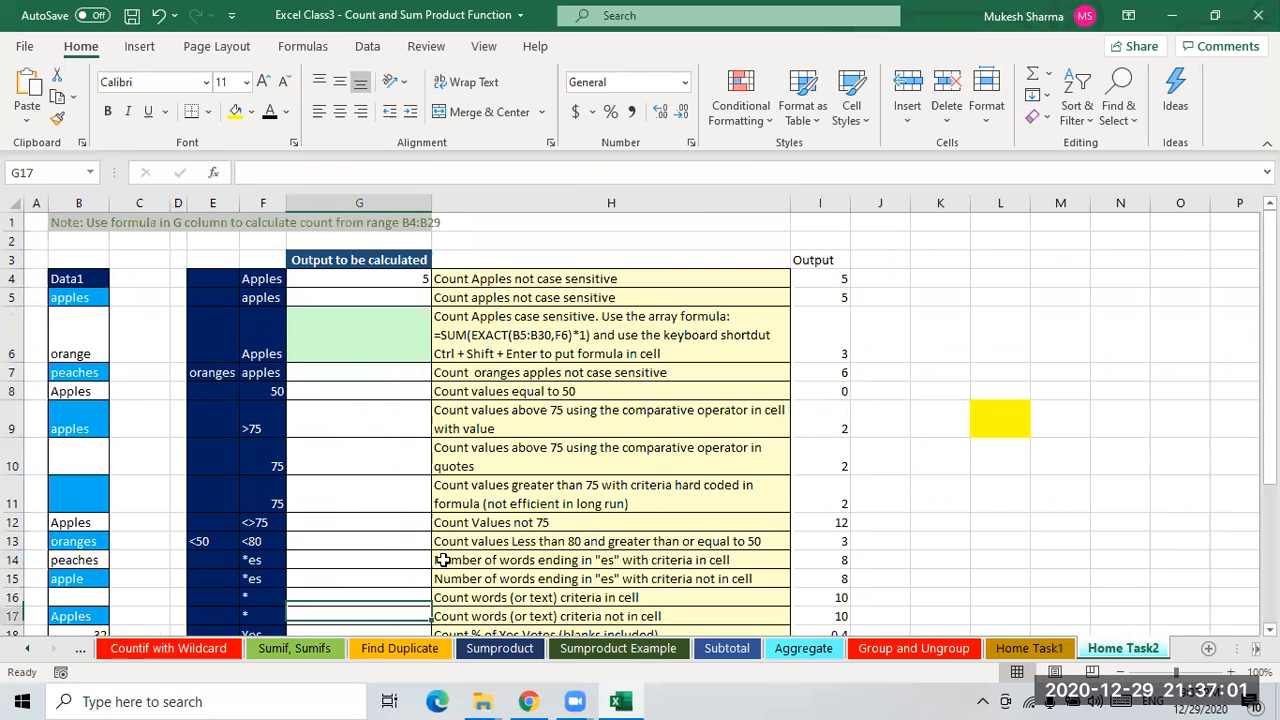
scroll(509, 448, down, 2)
scroll(360, 460, down, 3)
scroll(368, 459, up, 5)
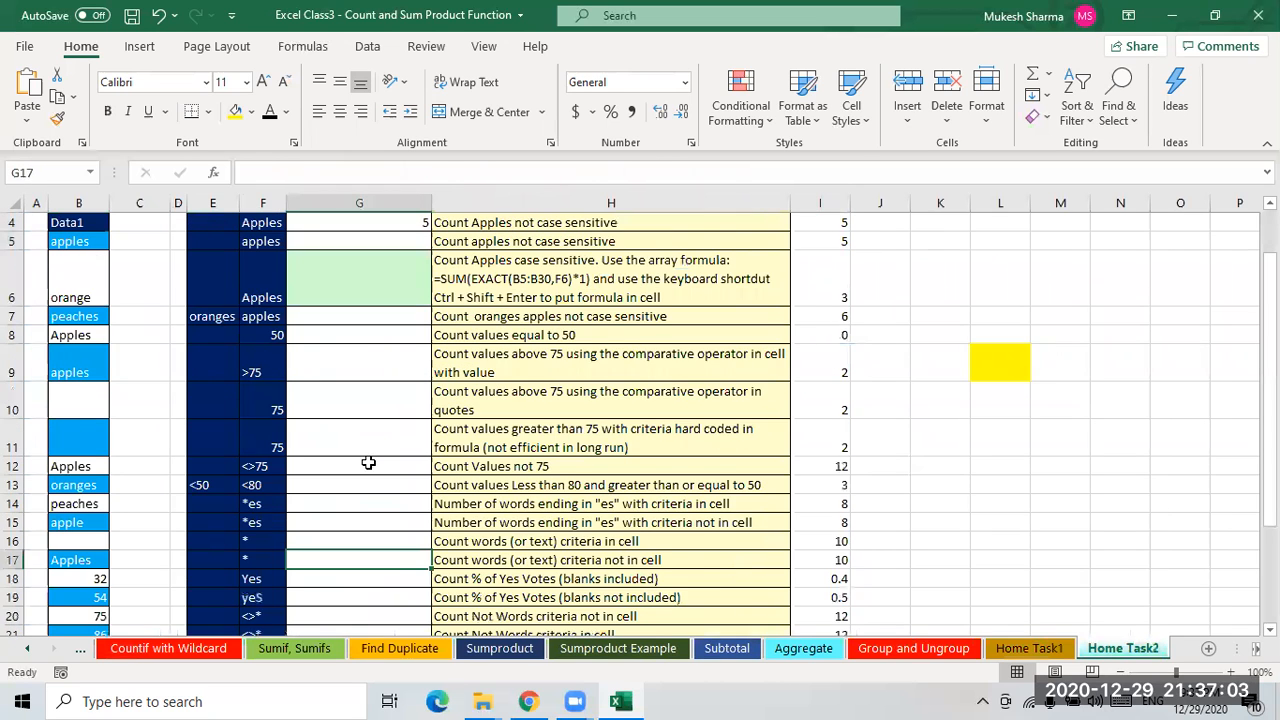
click(67, 295)
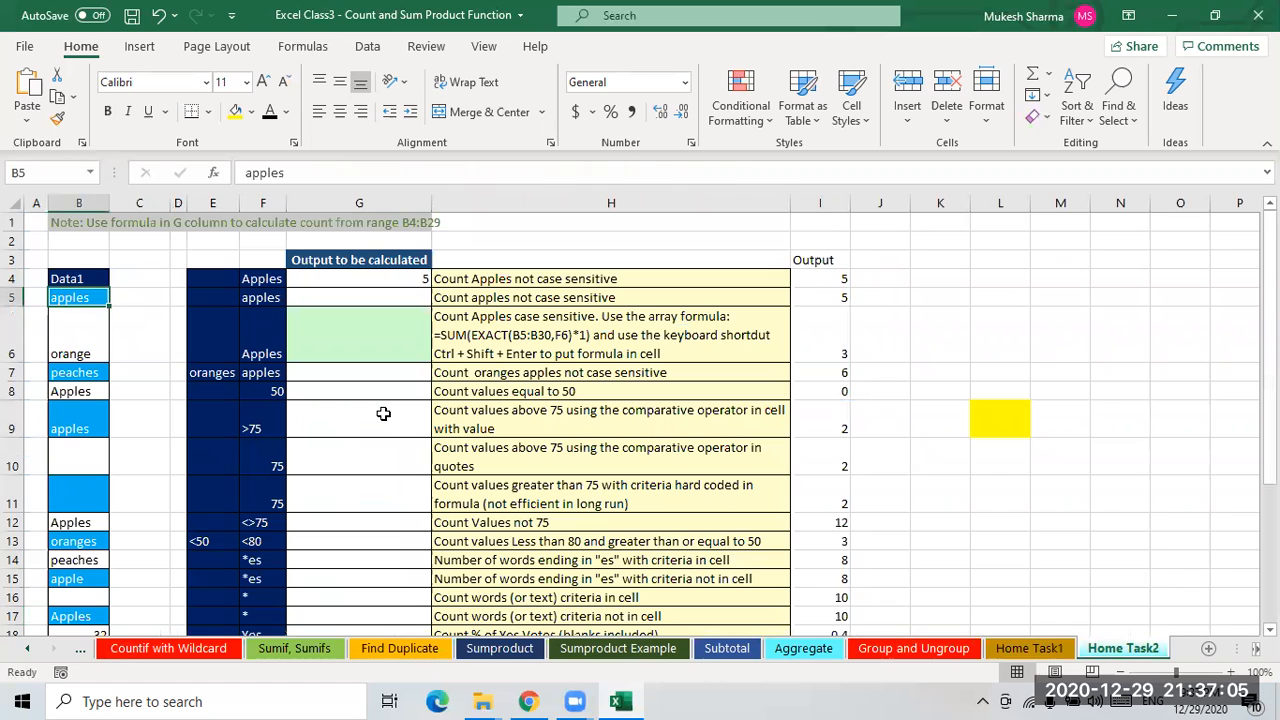
- Go to the Sumif, Sumifs sheet
key(Left)
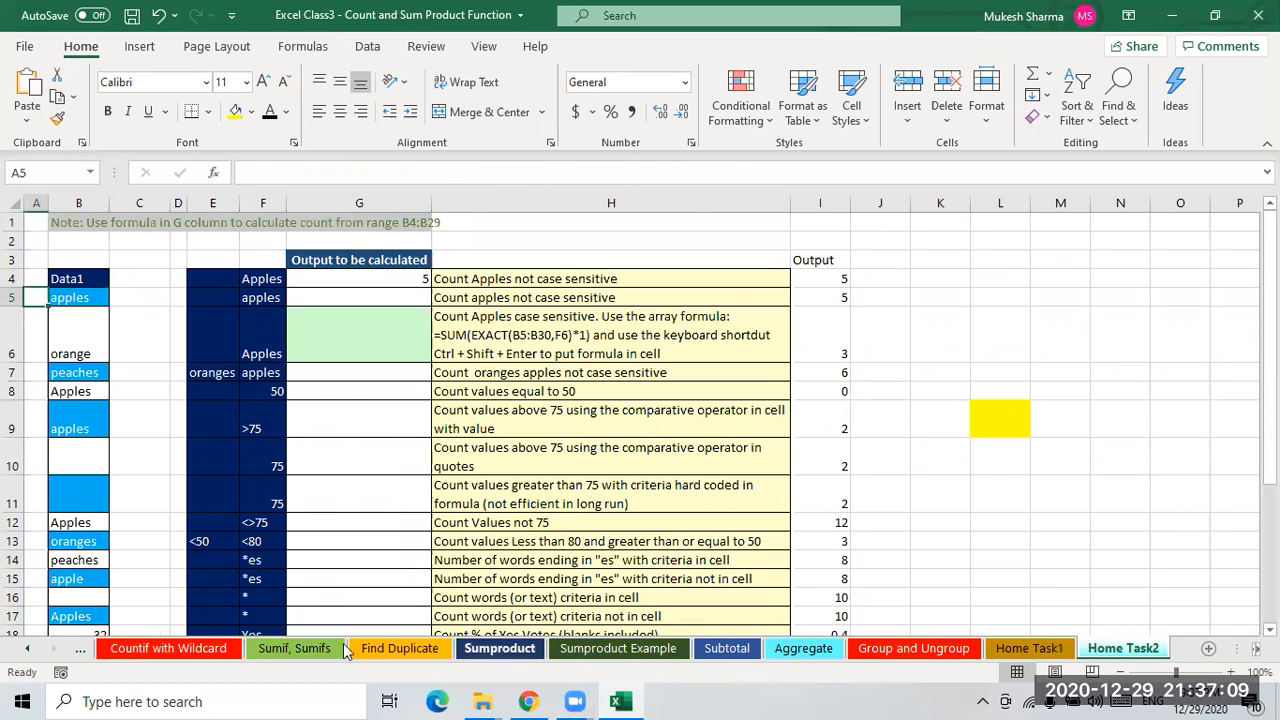
click(298, 650)
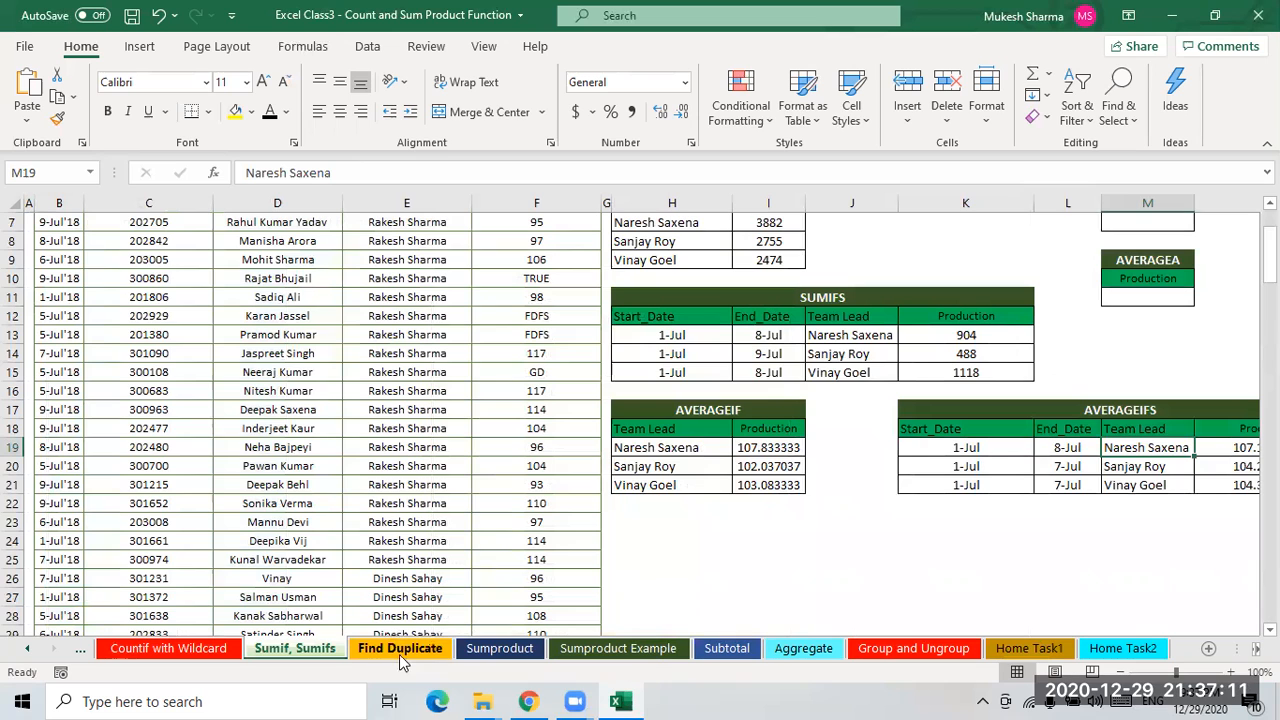
- Flip between the Countif with Wildcard and Countif, Countifs sheets and select the wildcard Output cells H7 to H16
click(168, 655)
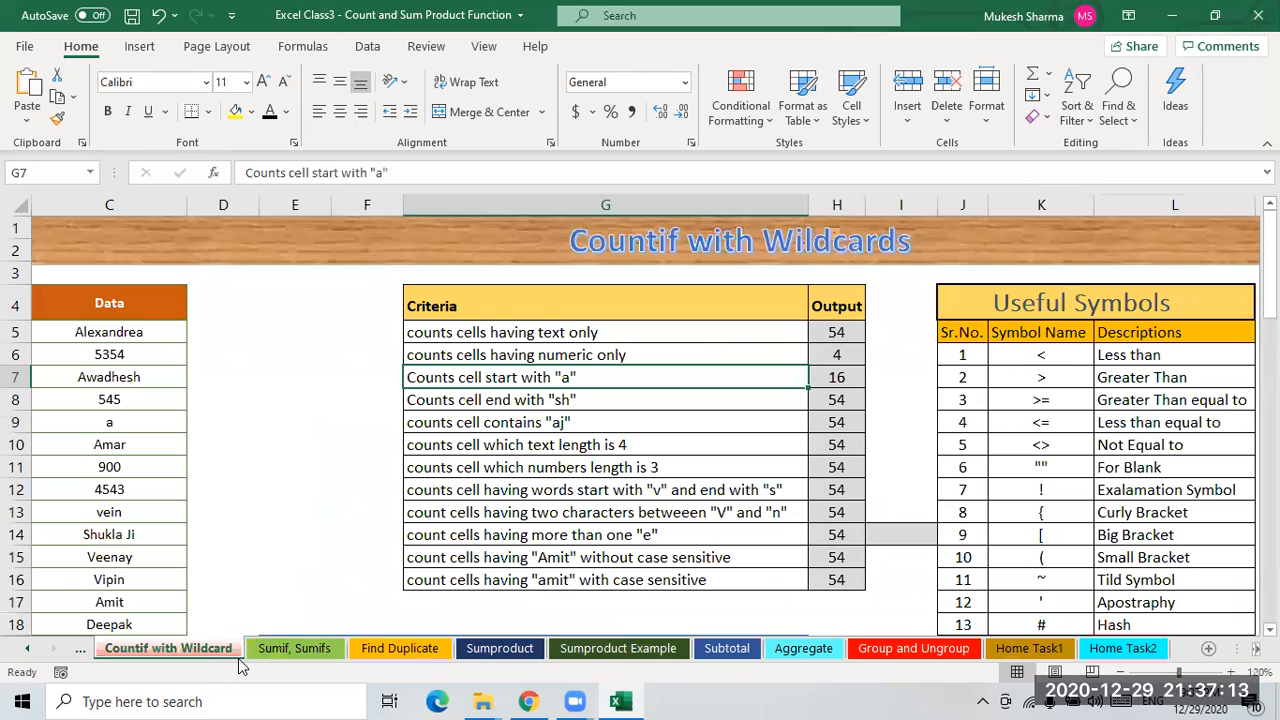
click(27, 650)
click(27, 650)
click(27, 650)
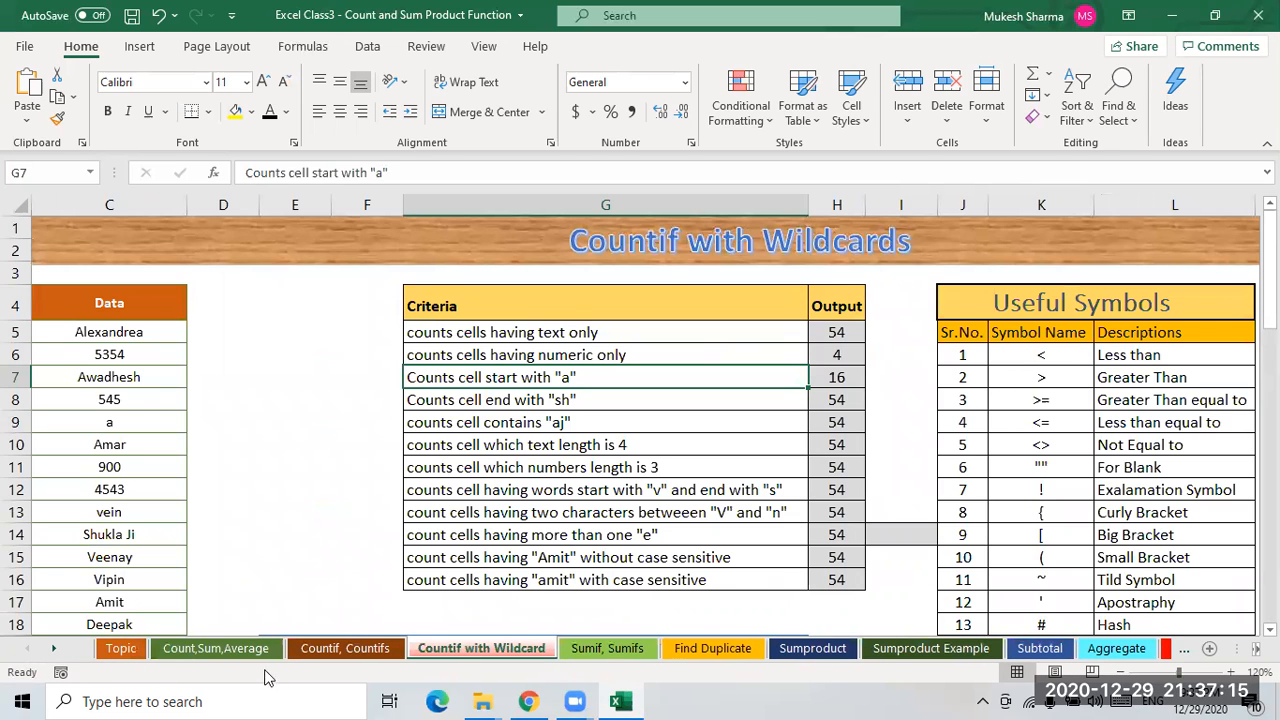
click(345, 650)
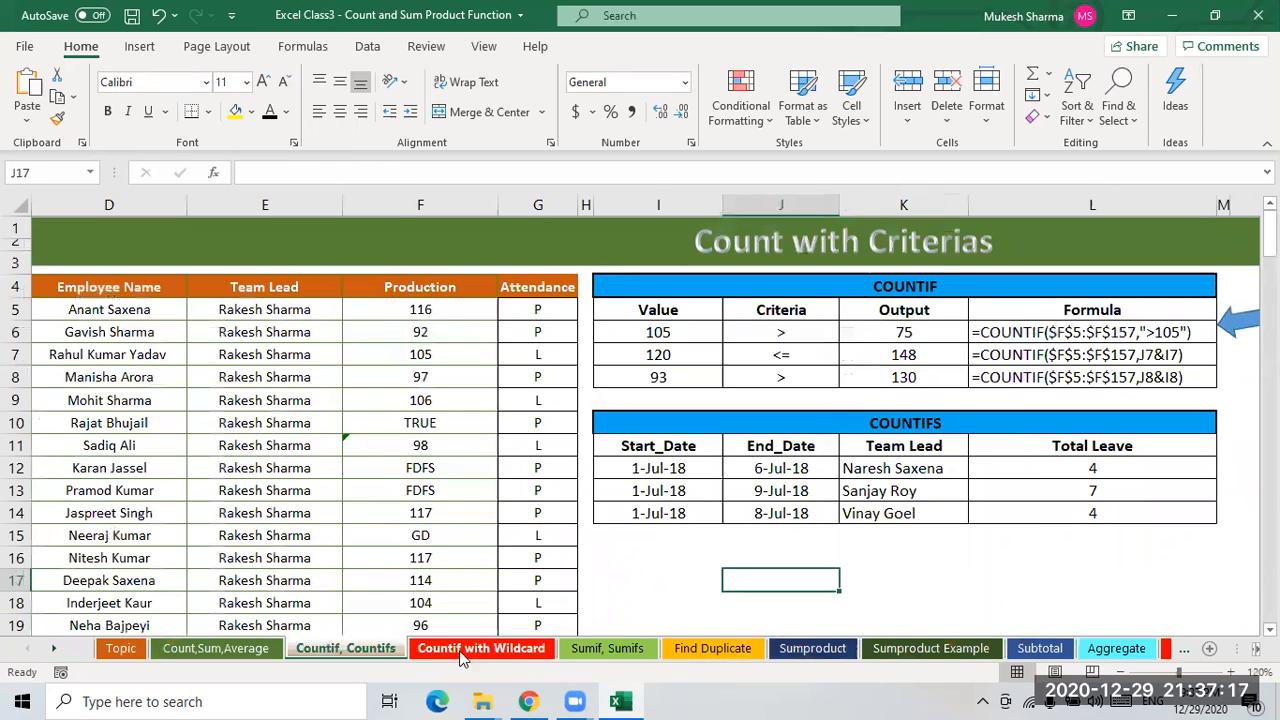
click(530, 655)
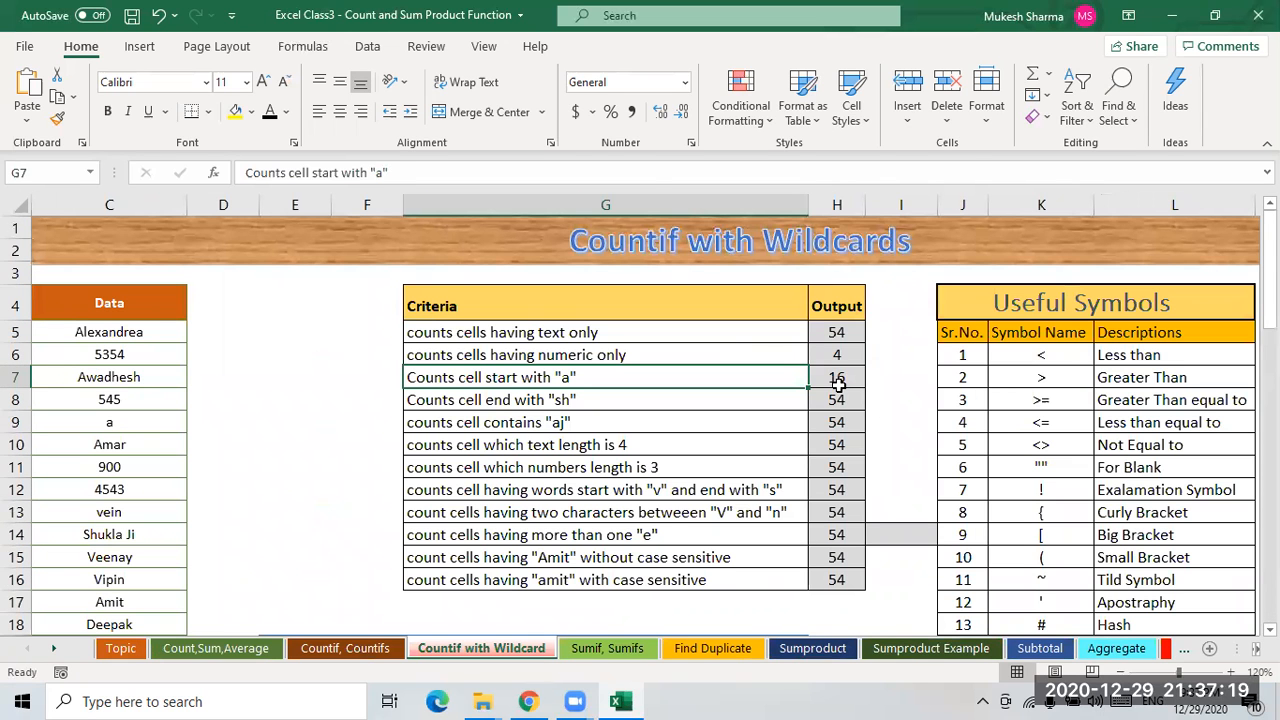
drag(838, 378, 837, 581)
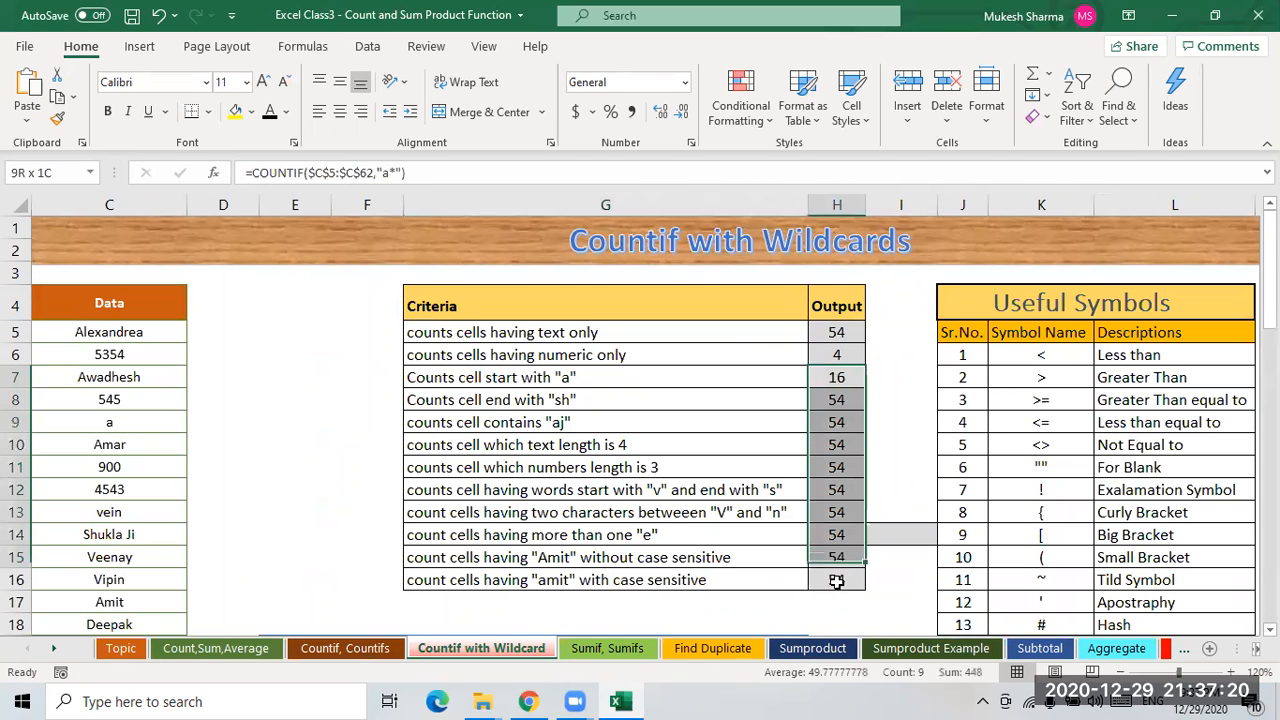
- Inspect the COUNTIF formulas in the wildcard Output cells, switching back and forth to the Countif, Countifs sheet
click(712, 441)
click(850, 400)
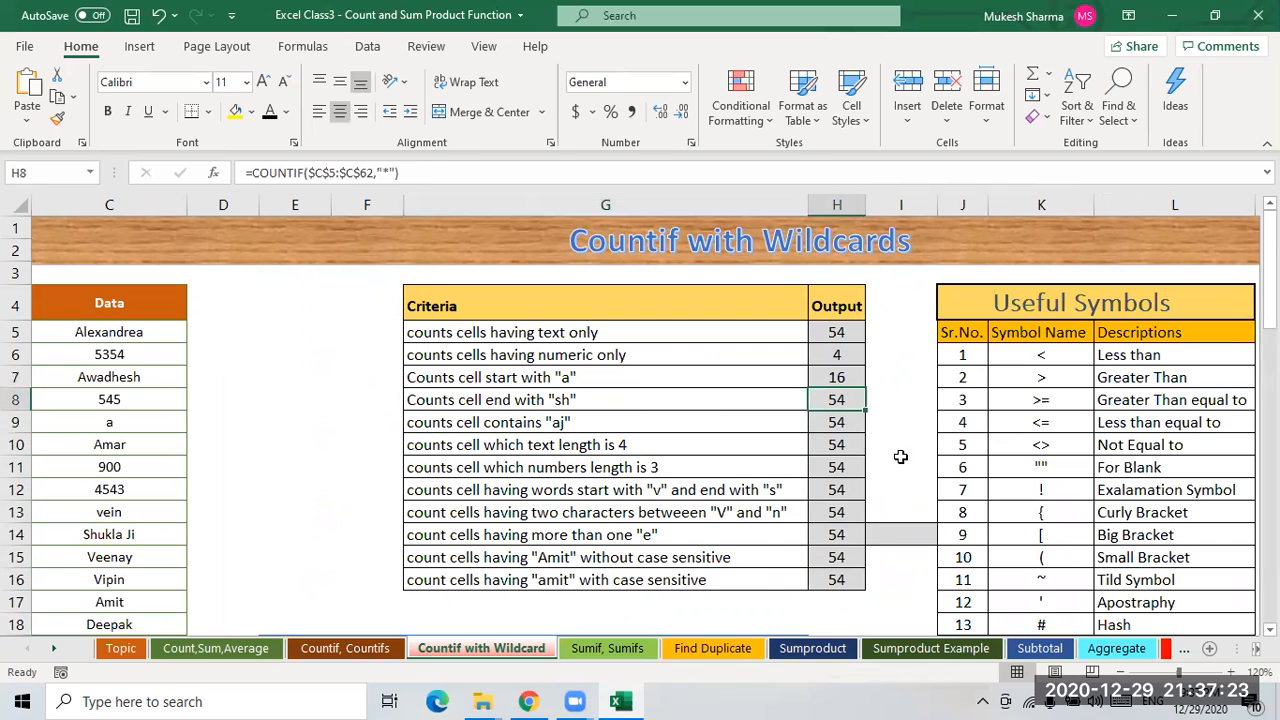
click(836, 447)
click(846, 421)
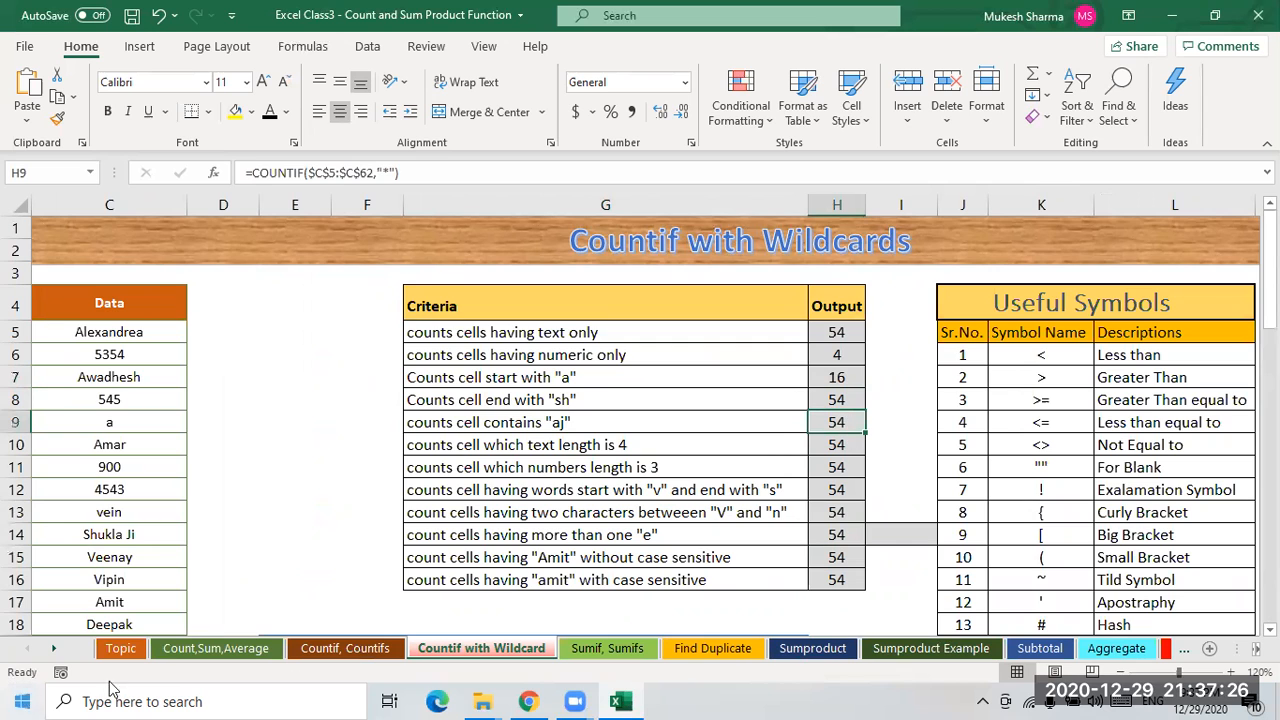
click(205, 655)
click(319, 655)
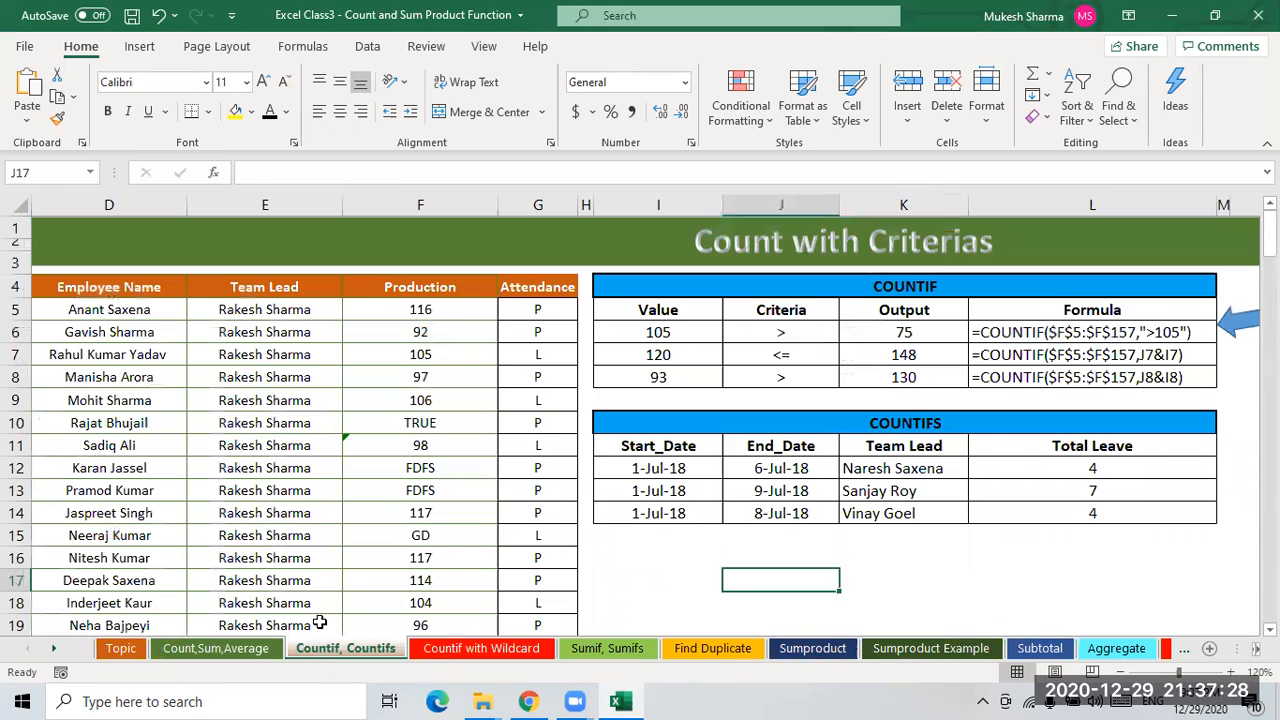
click(481, 649)
click(850, 508)
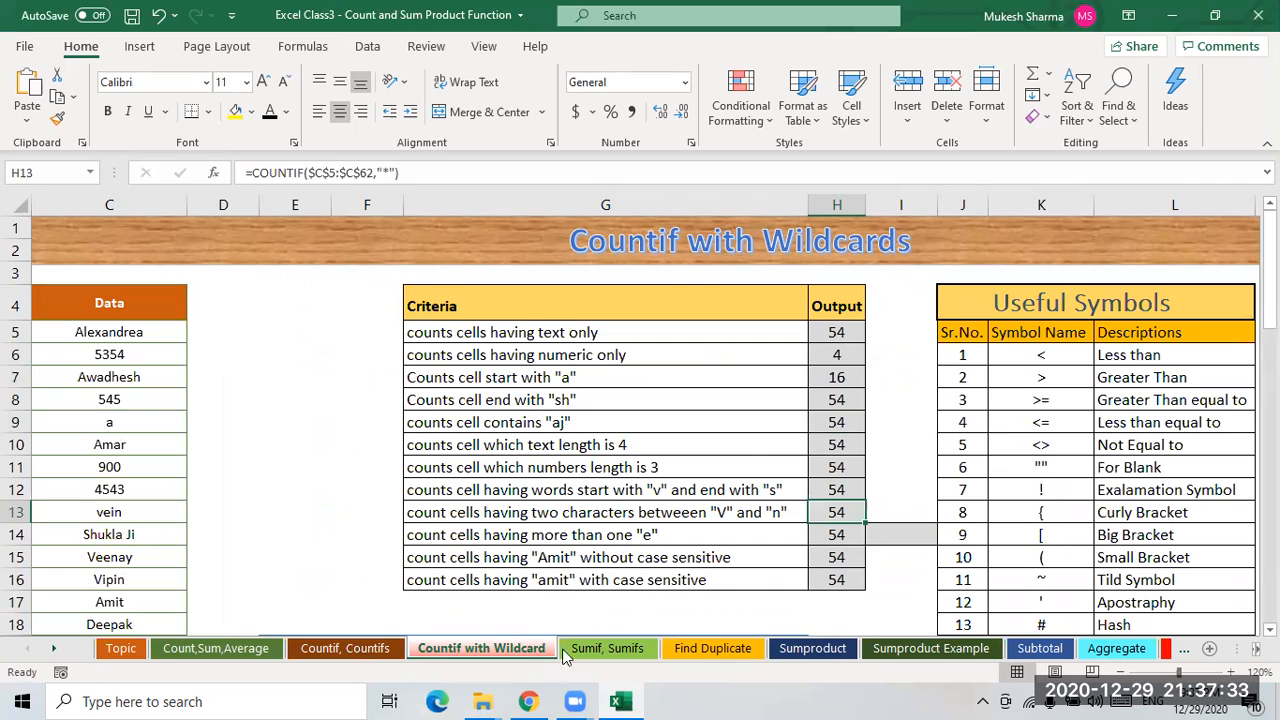
- Browse through the Sumif, Sumifs and Countif, Countifs sheets to the Topic sheet
click(595, 649)
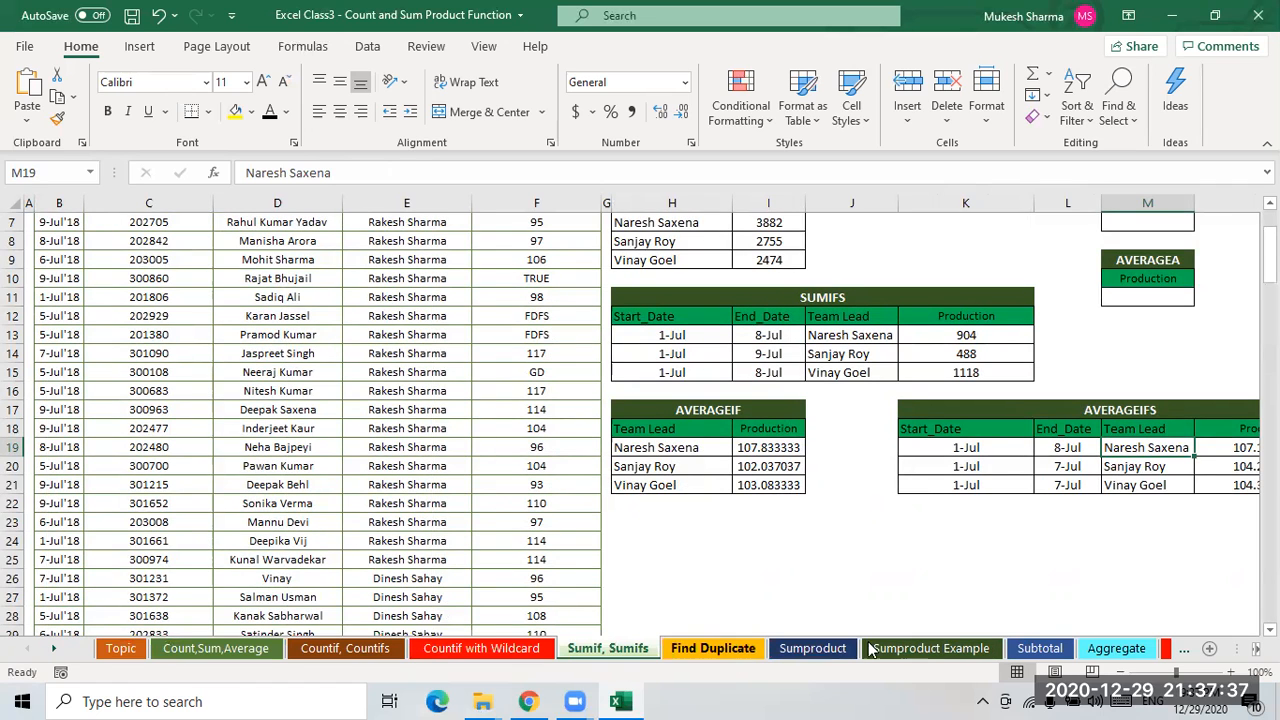
click(349, 655)
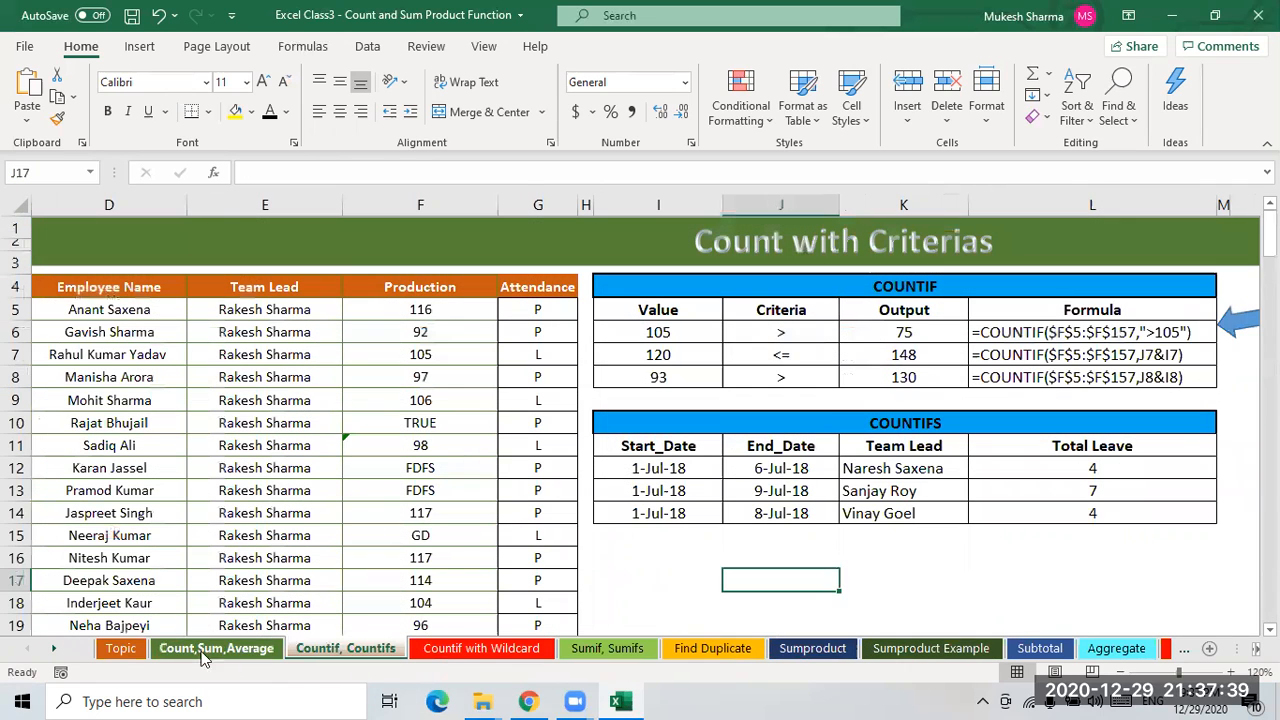
click(121, 650)
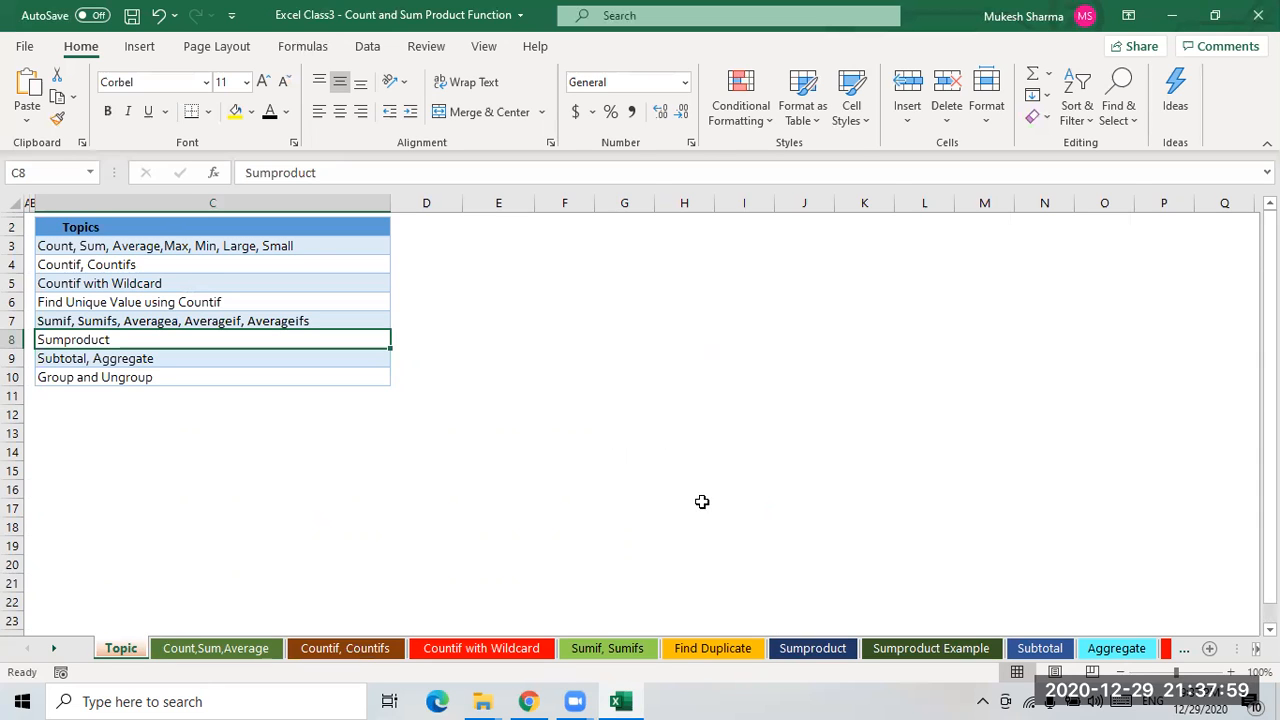
- Switch to the browser showing the OneDrive Recorded folder, minimize it, and return to the Topic sheet
click(528, 701)
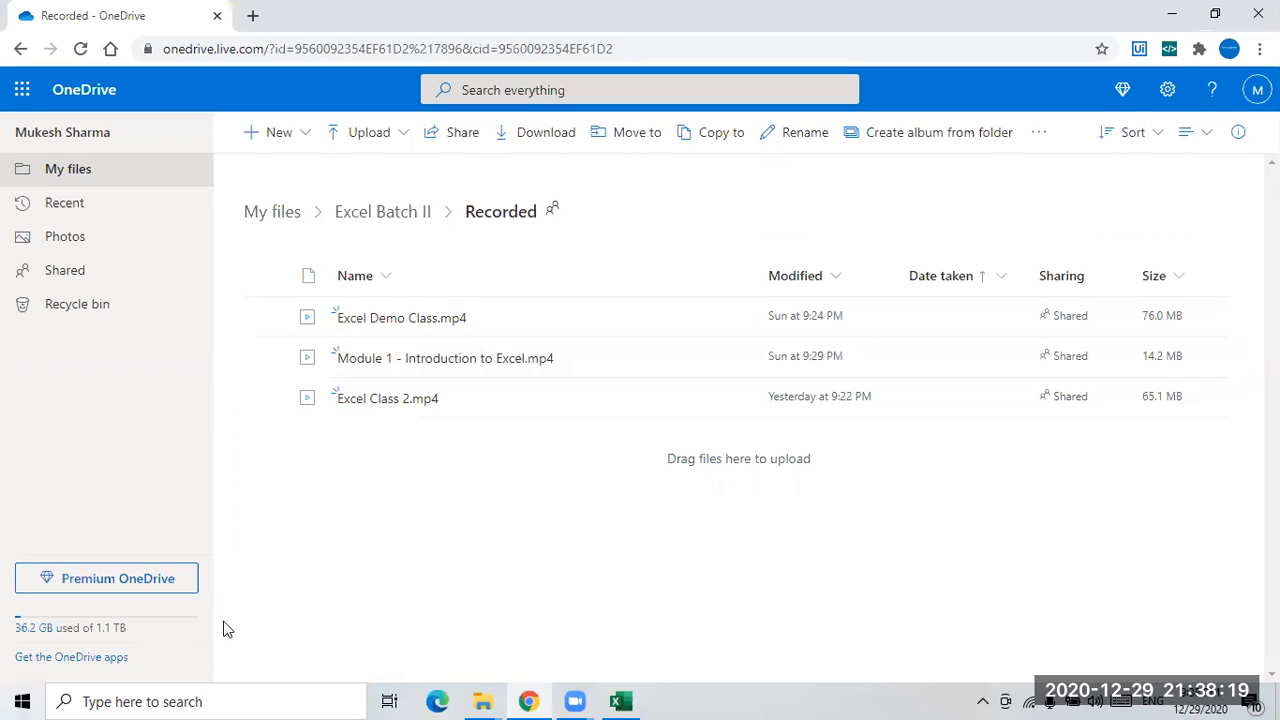
click(1165, 20)
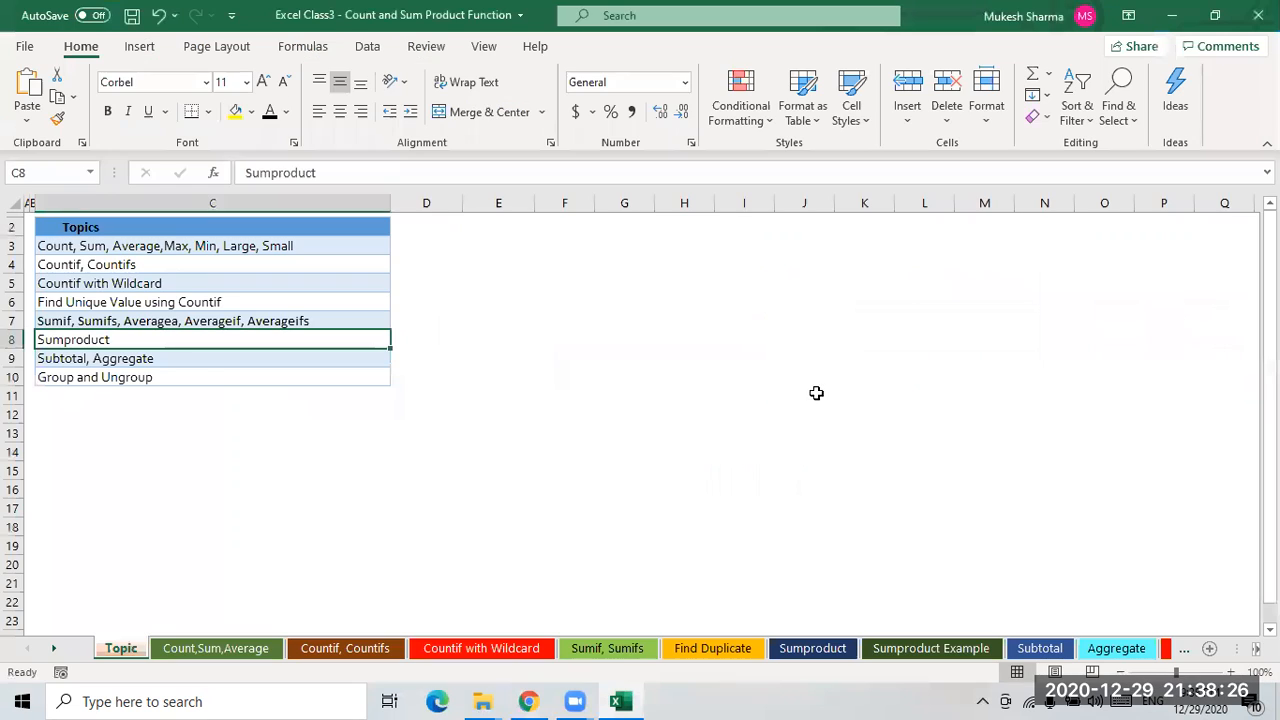
click(666, 410)
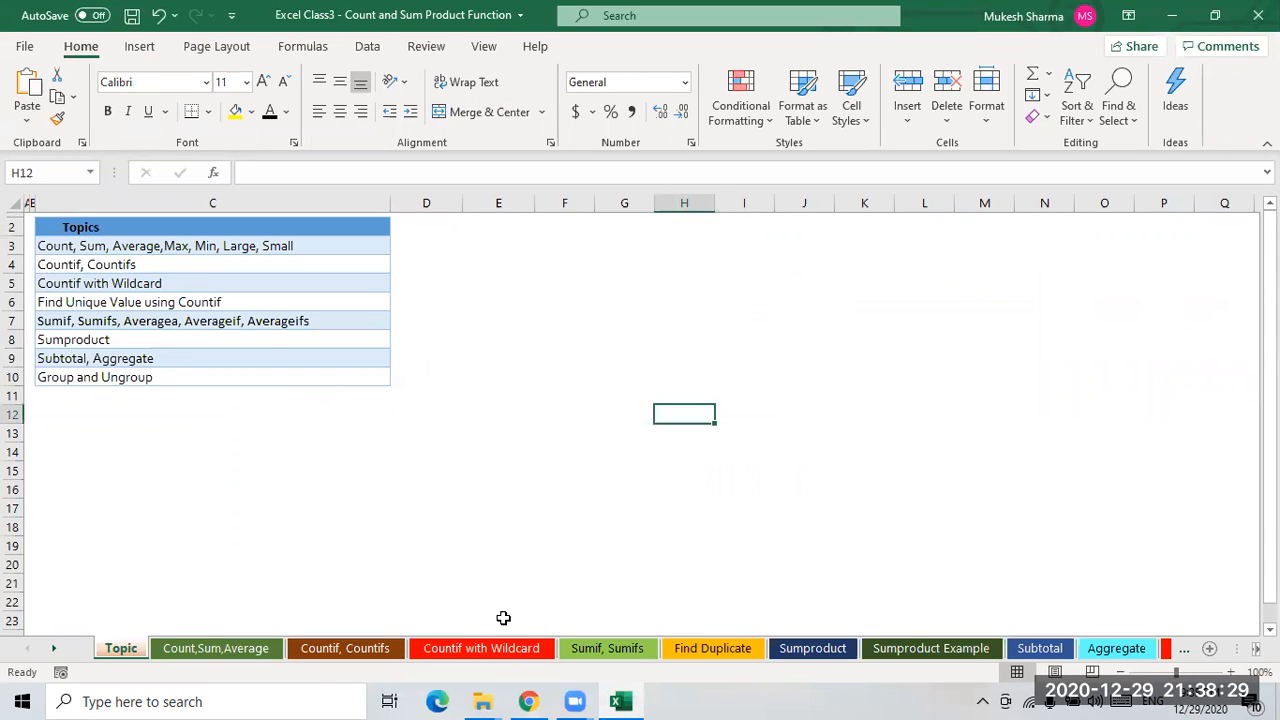